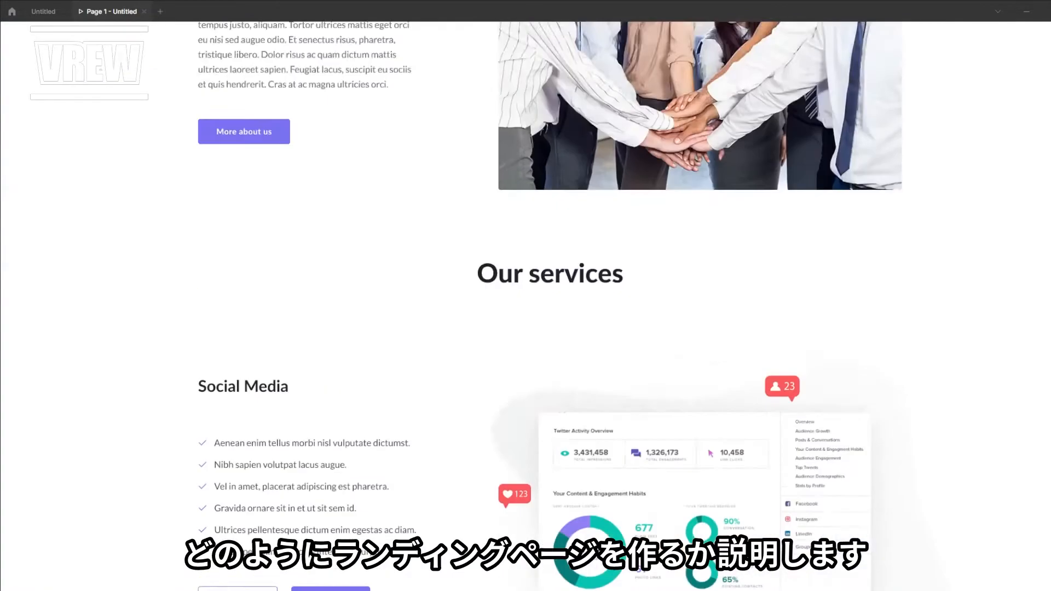
scroll(899, 210, down, 20)
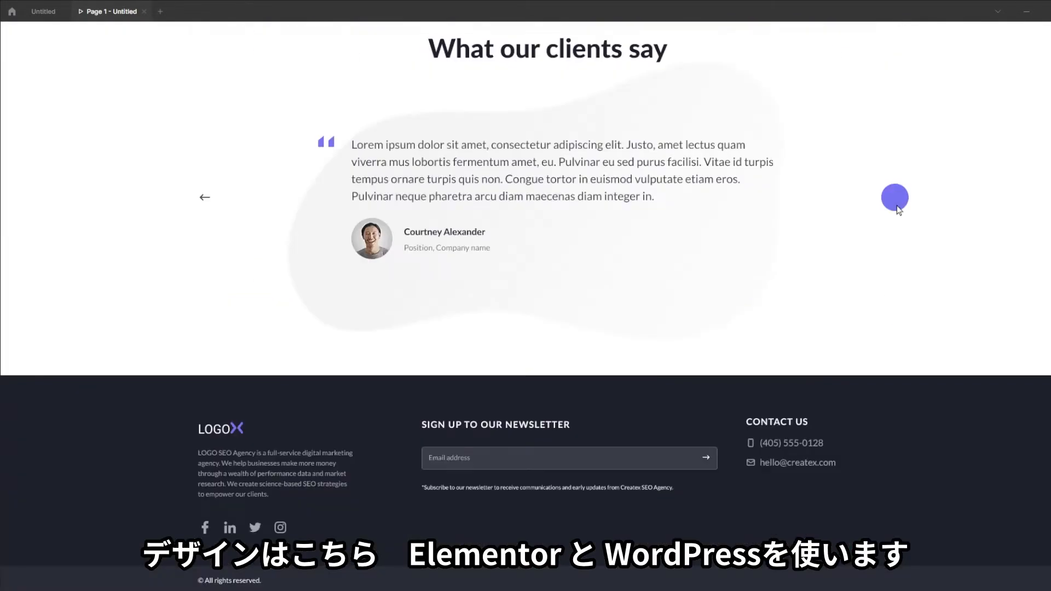
Leave the prototype preview and return to the Untitled design editor
scroll(899, 210, up, 20)
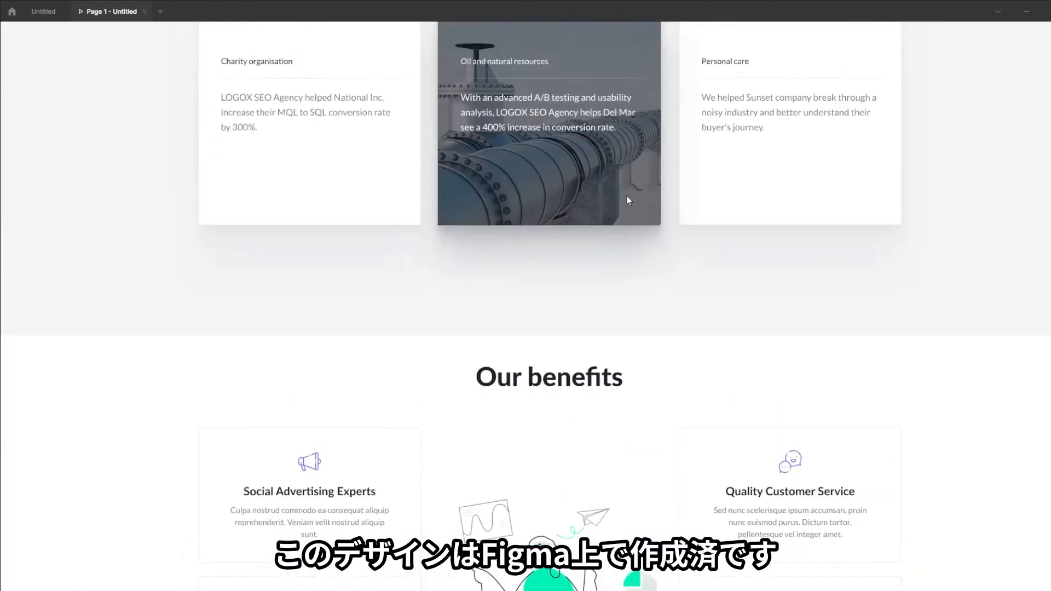
scroll(526, 295, up, 15)
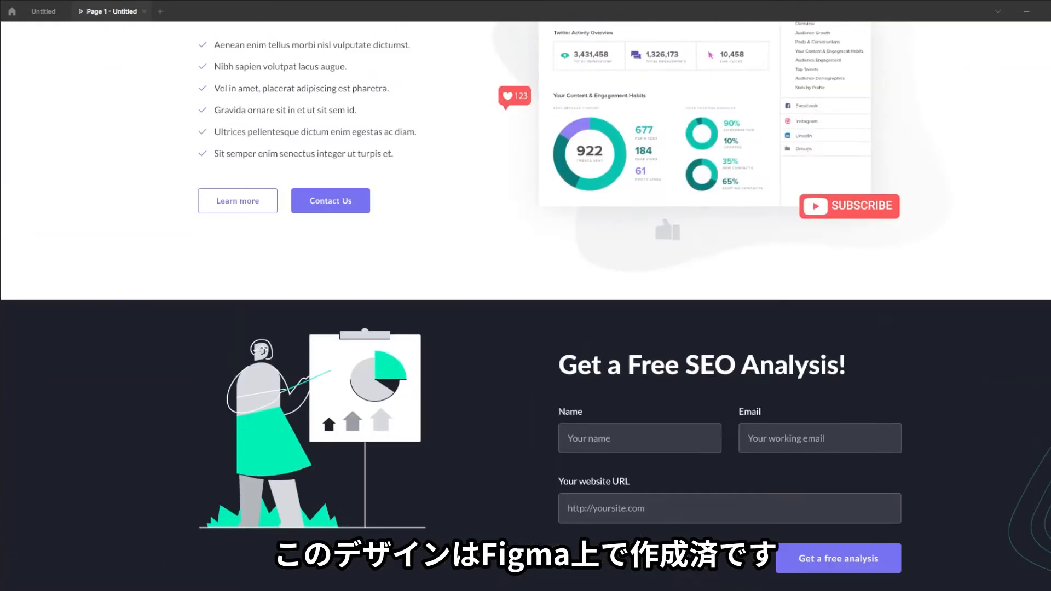
scroll(872, 455, up, 20)
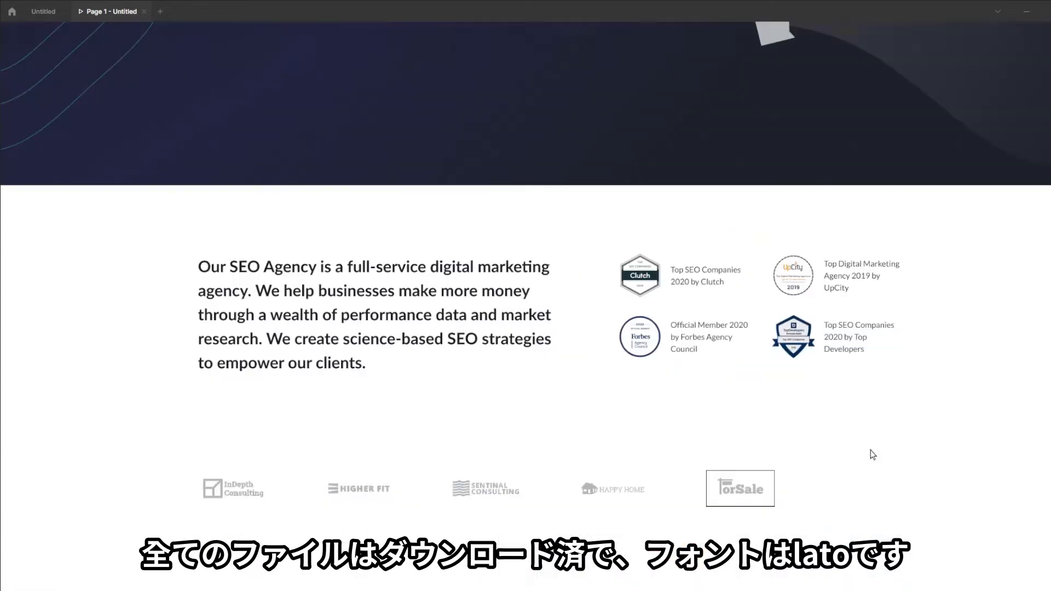
click(55, 11)
scroll(451, 249, up, 8)
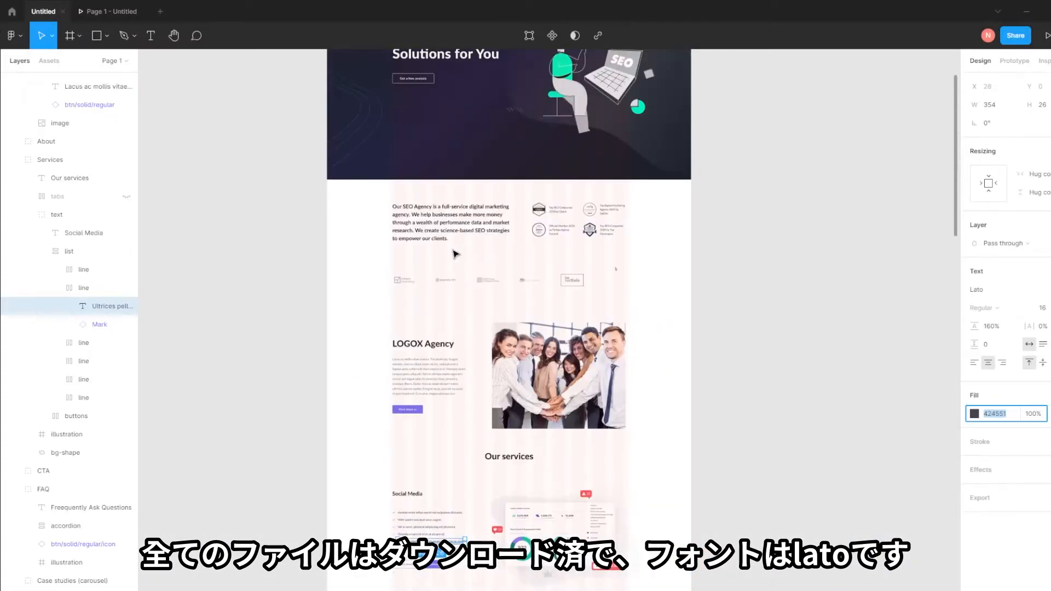
Select the agency intro text, then the About section's team photo in the design
click(471, 463)
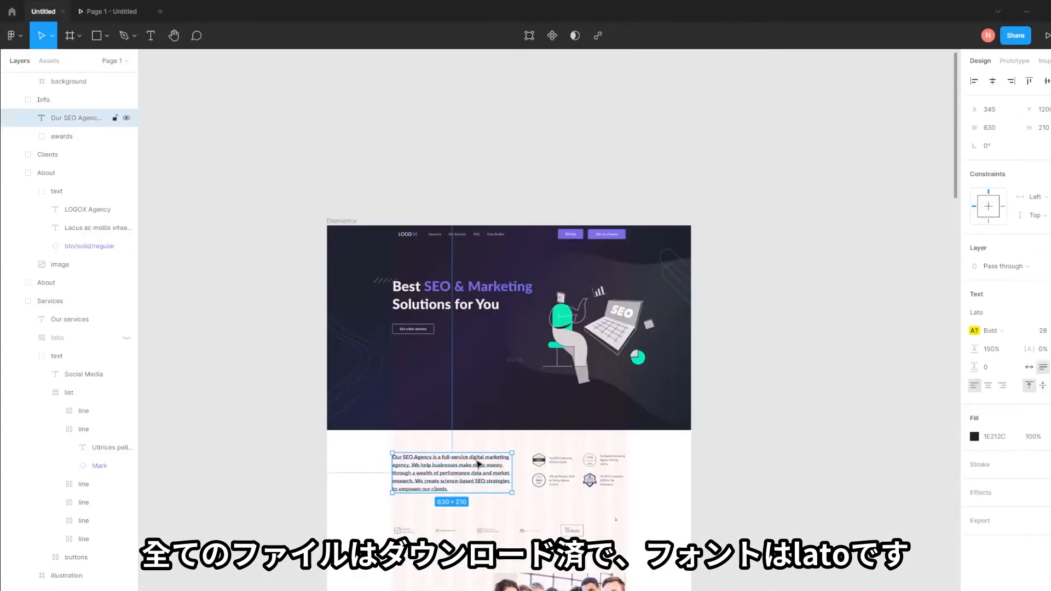
scroll(446, 441, down, 5)
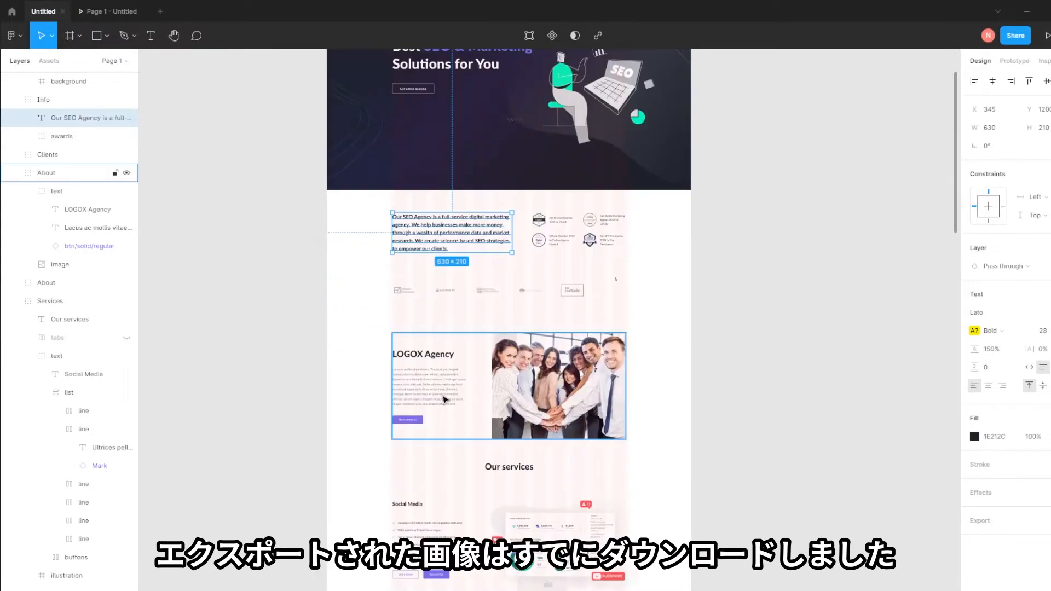
click(536, 368)
click(535, 368)
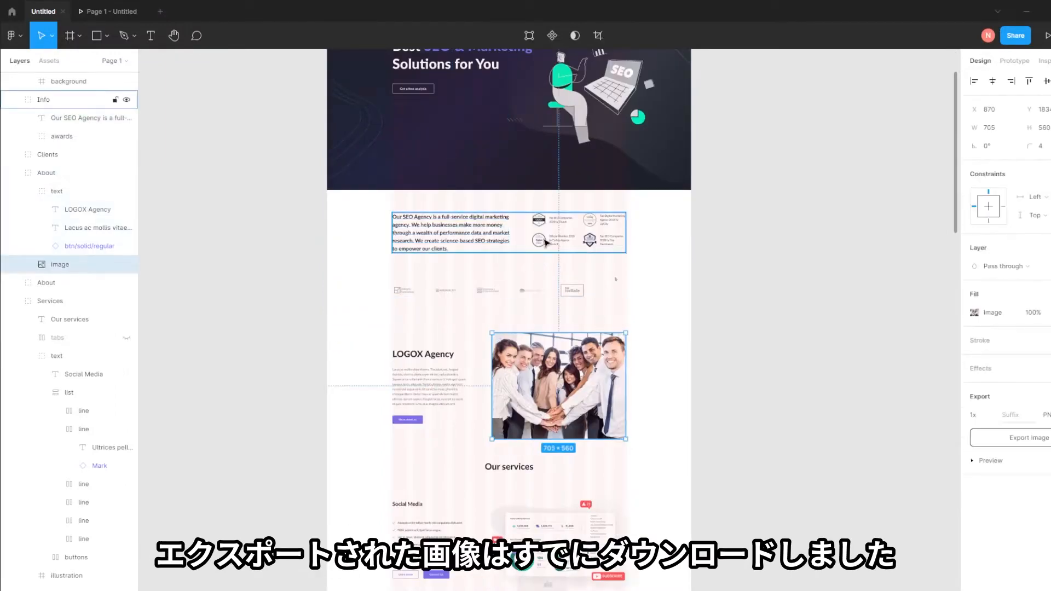
scroll(540, 243, up, 3)
scroll(493, 307, down, 20)
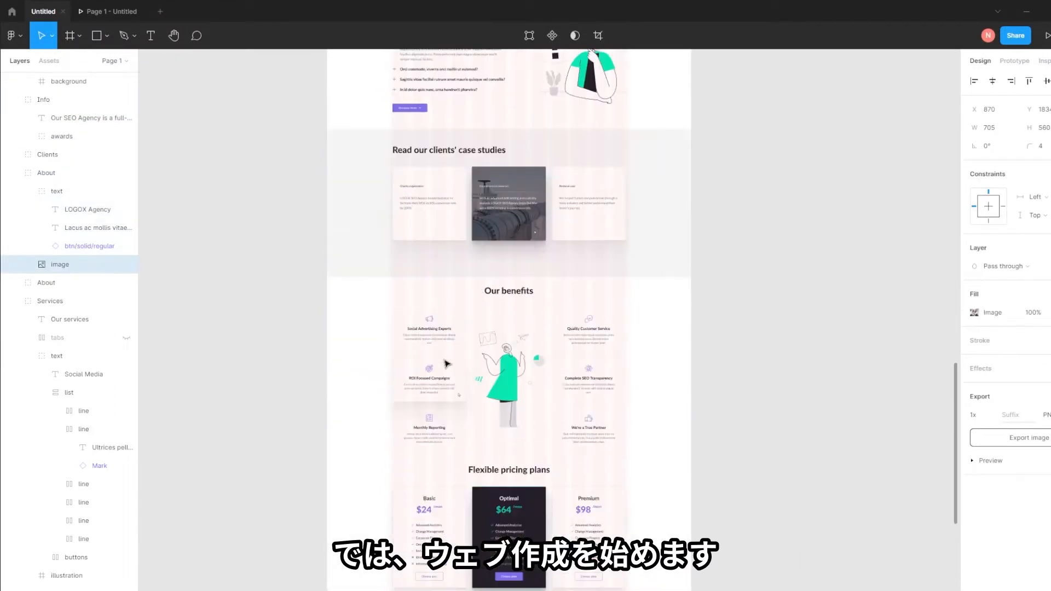
scroll(455, 367, down, 6)
scroll(505, 359, up, 12)
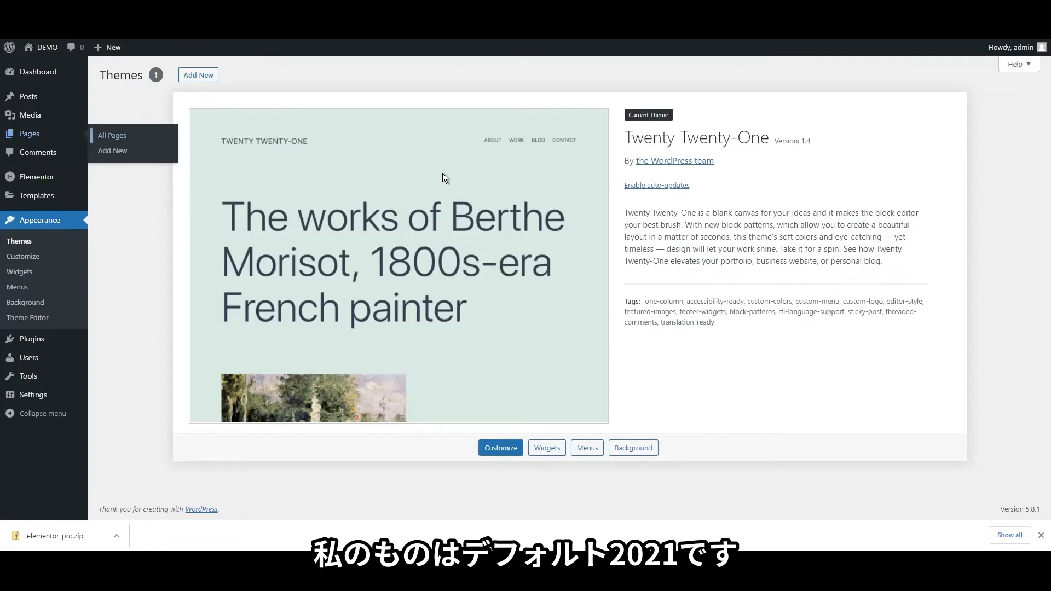
Confirm Twenty Twenty-One is the active theme and Elementor plus Elementor Pro are installed
drag(625, 143, 770, 146)
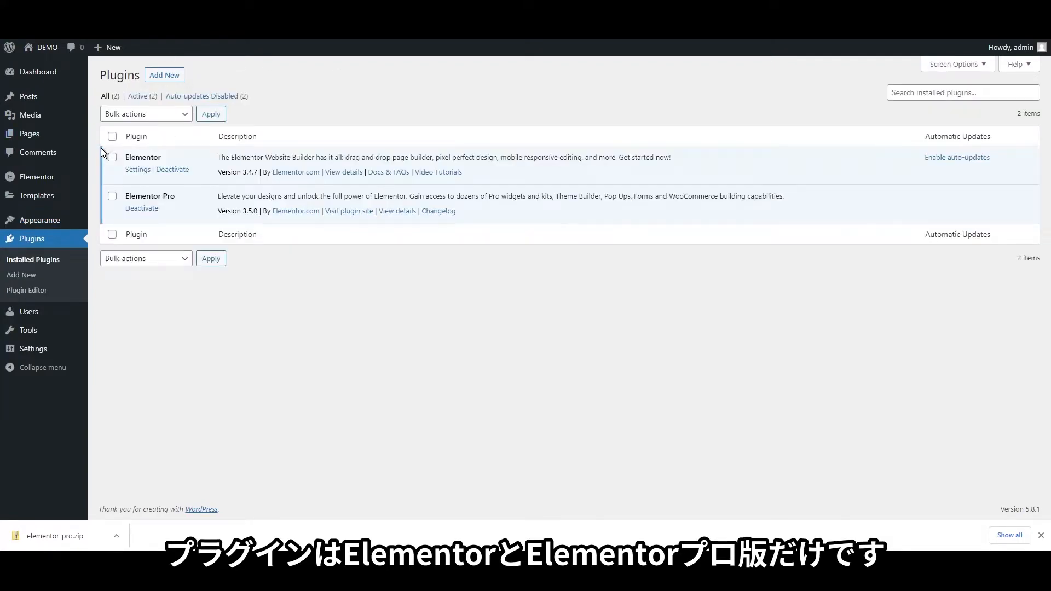
drag(101, 148, 207, 185)
click(212, 189)
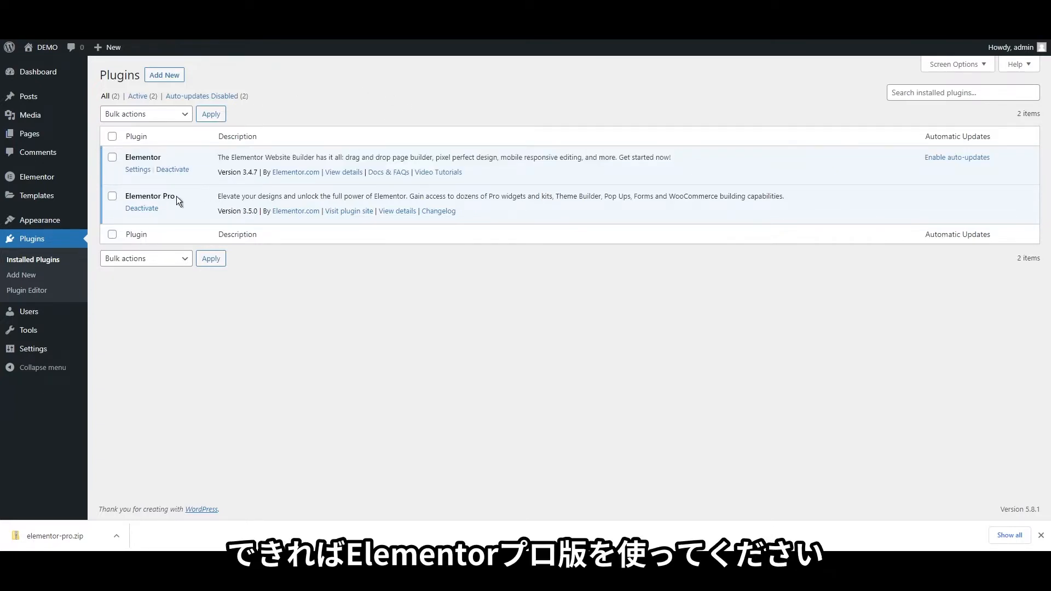
drag(176, 197, 123, 197)
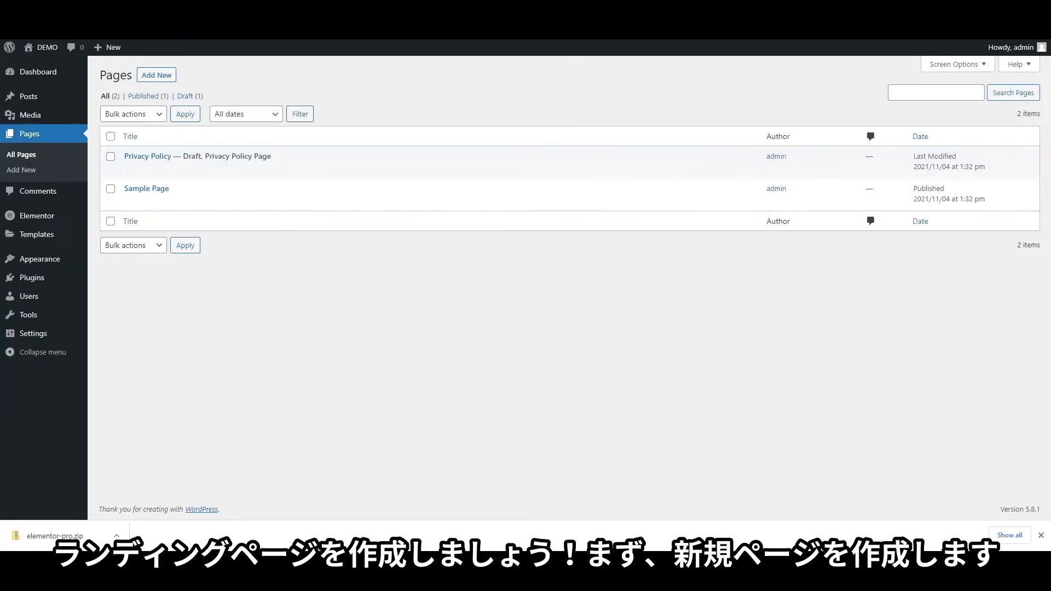
Add a new page titled 'Demo', publish it, and launch Edit with Elementor
click(158, 77)
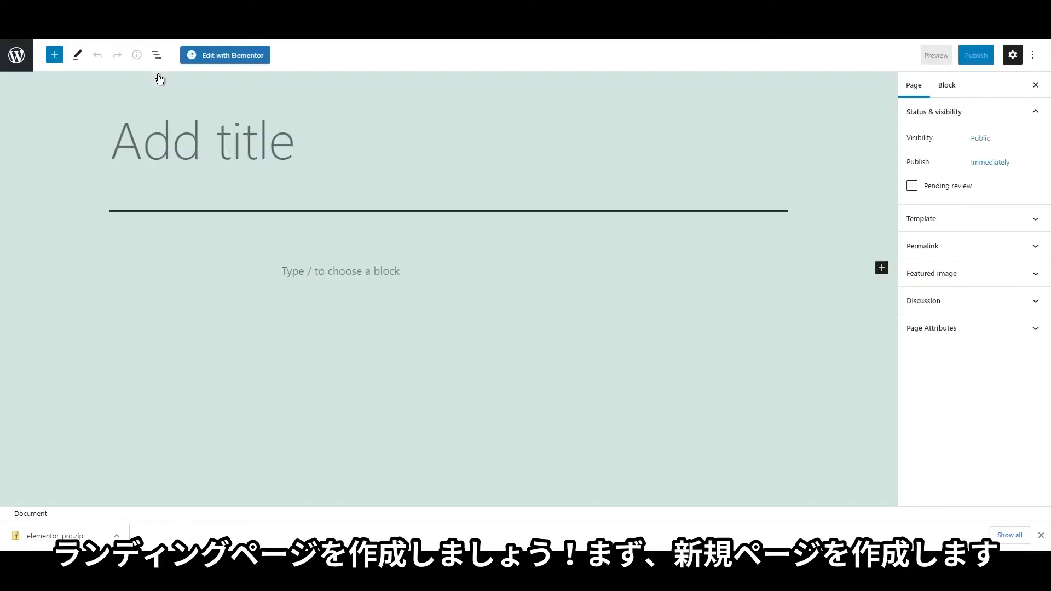
text(D)
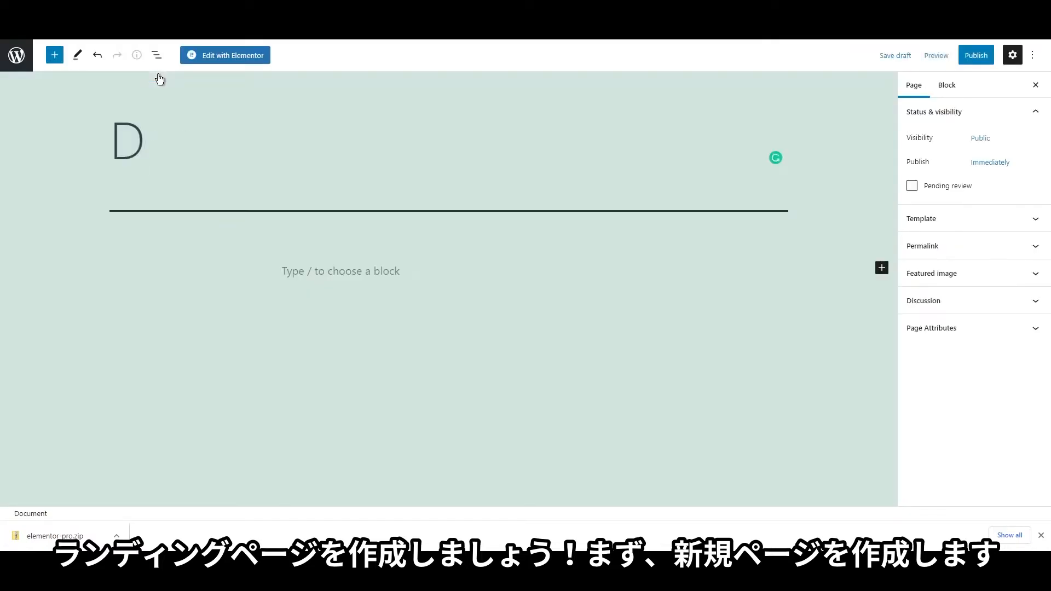
text(emo)
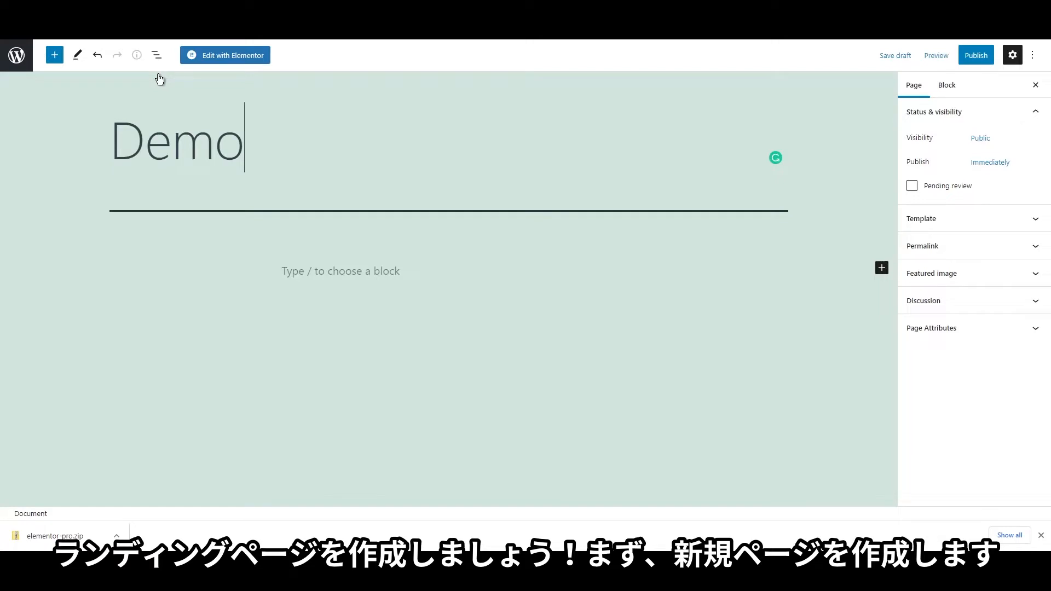
click(965, 61)
click(964, 61)
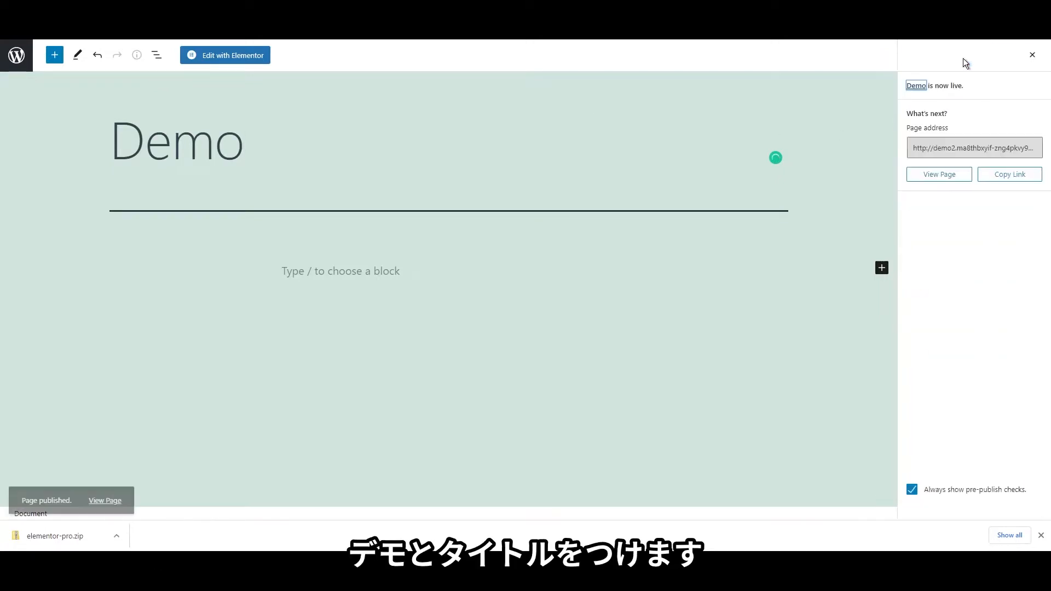
click(239, 67)
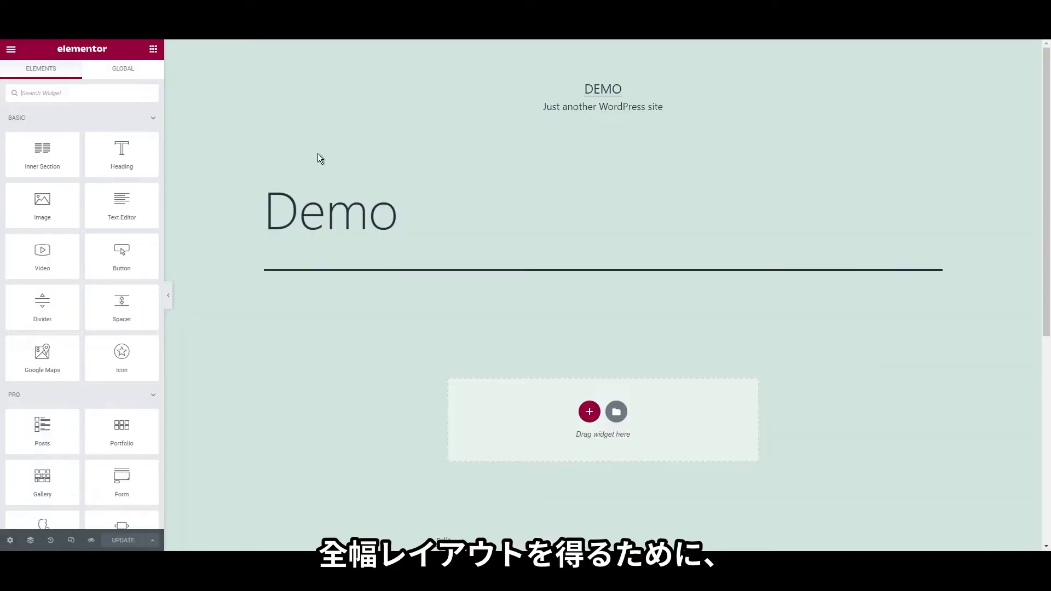
Set the Demo page's Page Layout to Elementor Canvas in Page Settings
drag(267, 203, 452, 229)
click(452, 229)
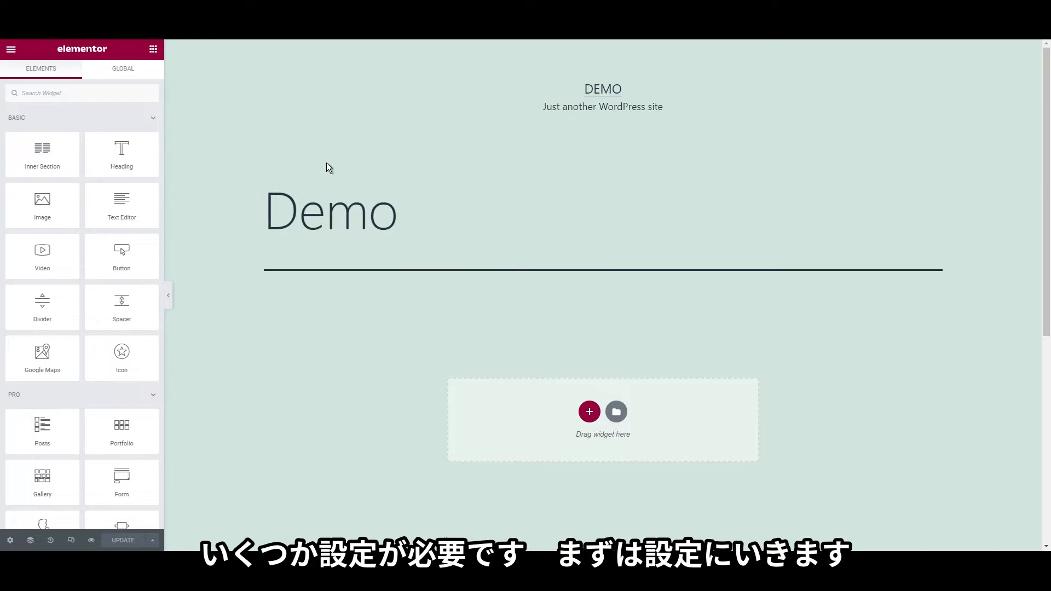
click(10, 541)
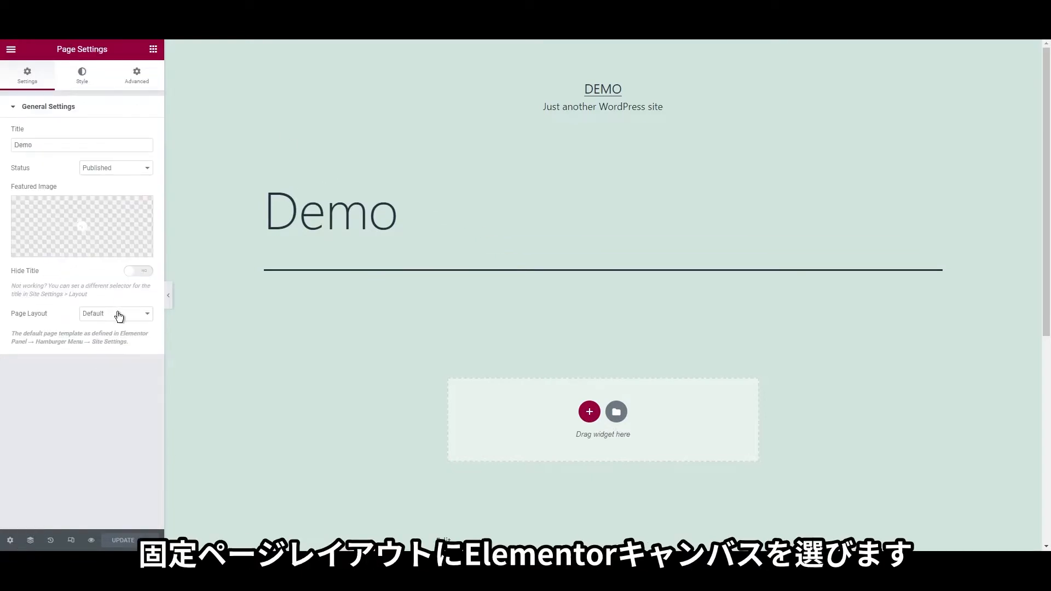
click(136, 335)
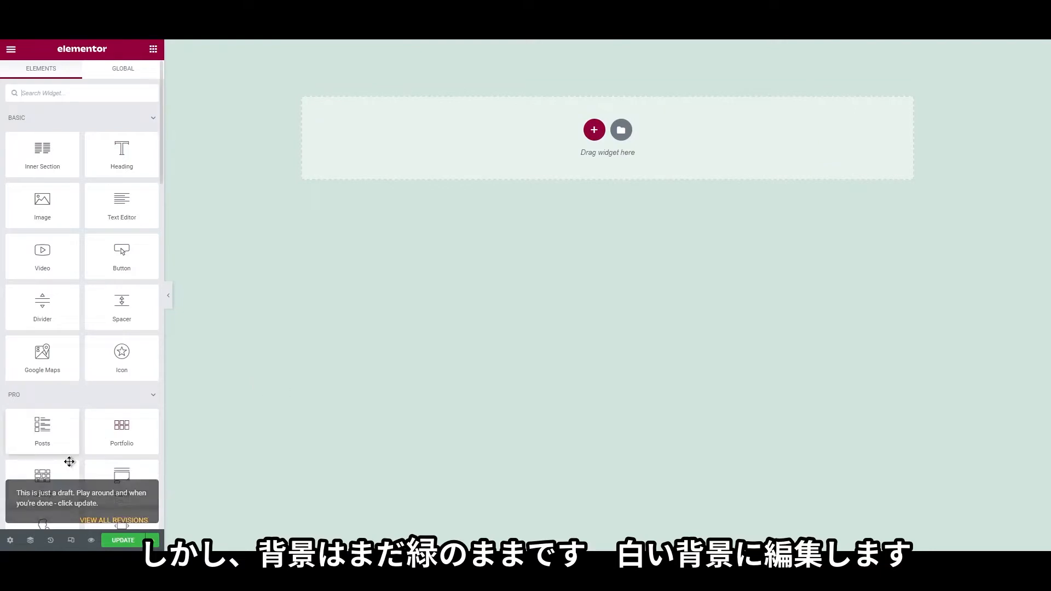
Set the Site Settings background to Classic type with colour #FFFFFF
click(10, 541)
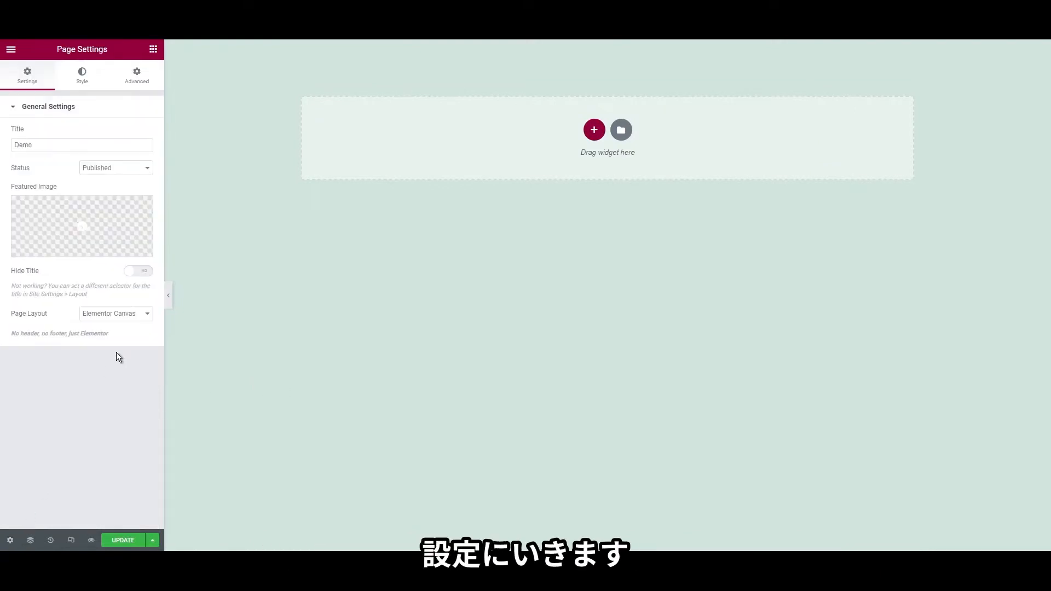
click(11, 52)
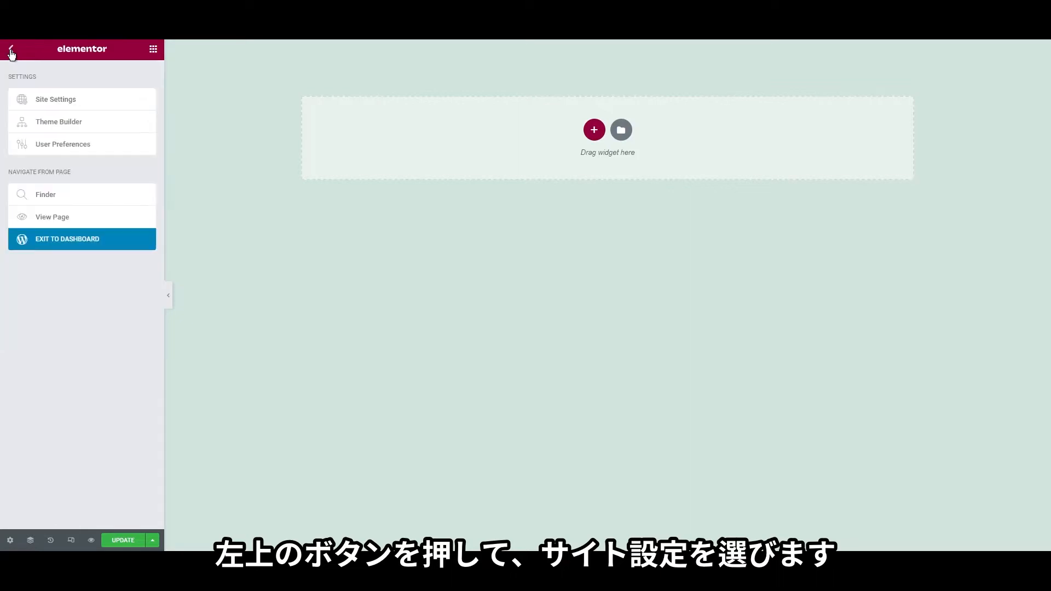
click(48, 99)
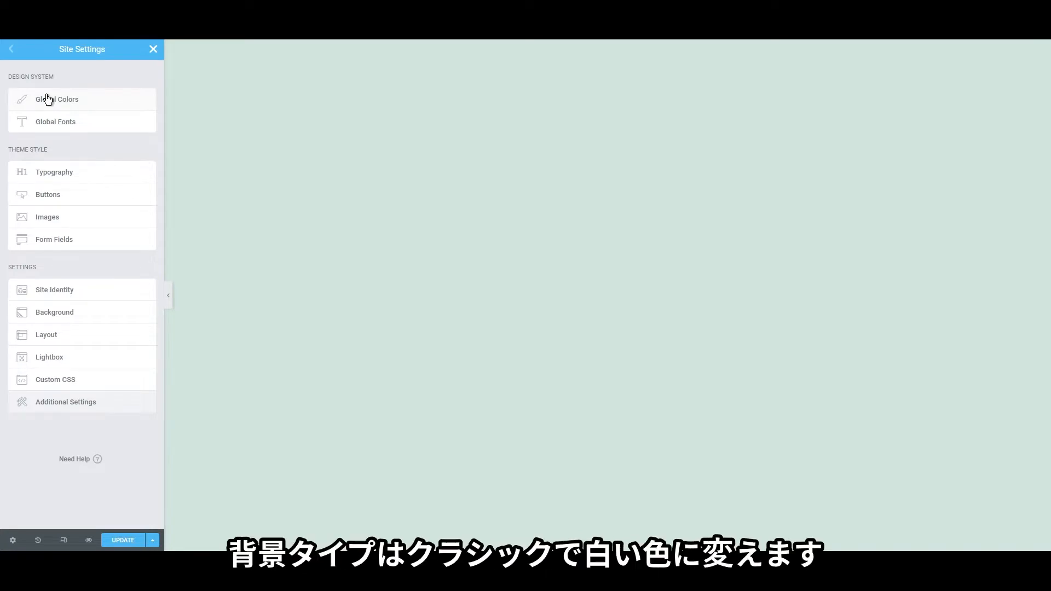
click(55, 313)
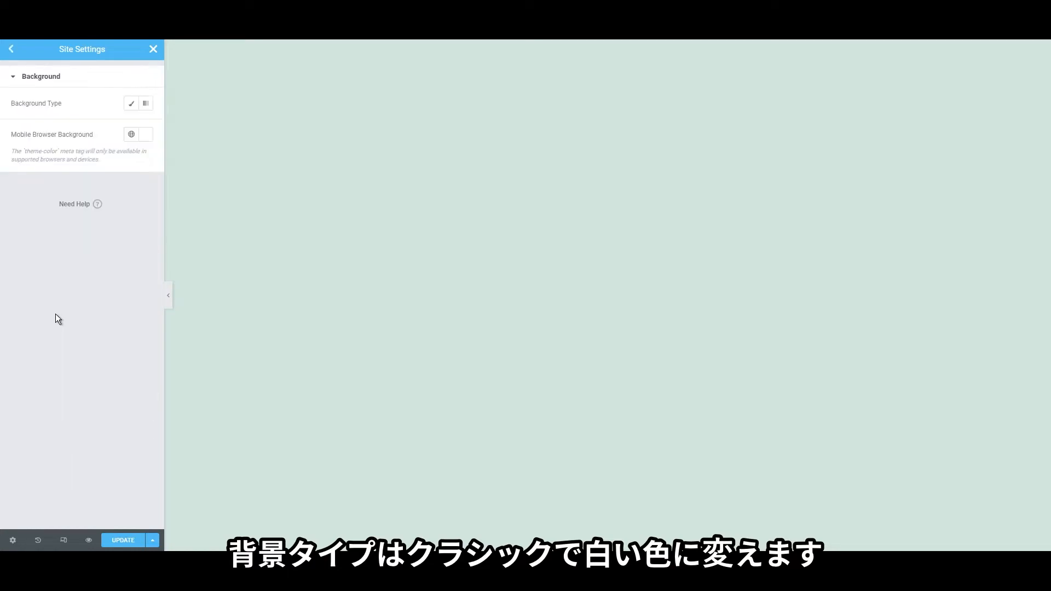
click(131, 104)
click(145, 126)
click(83, 197)
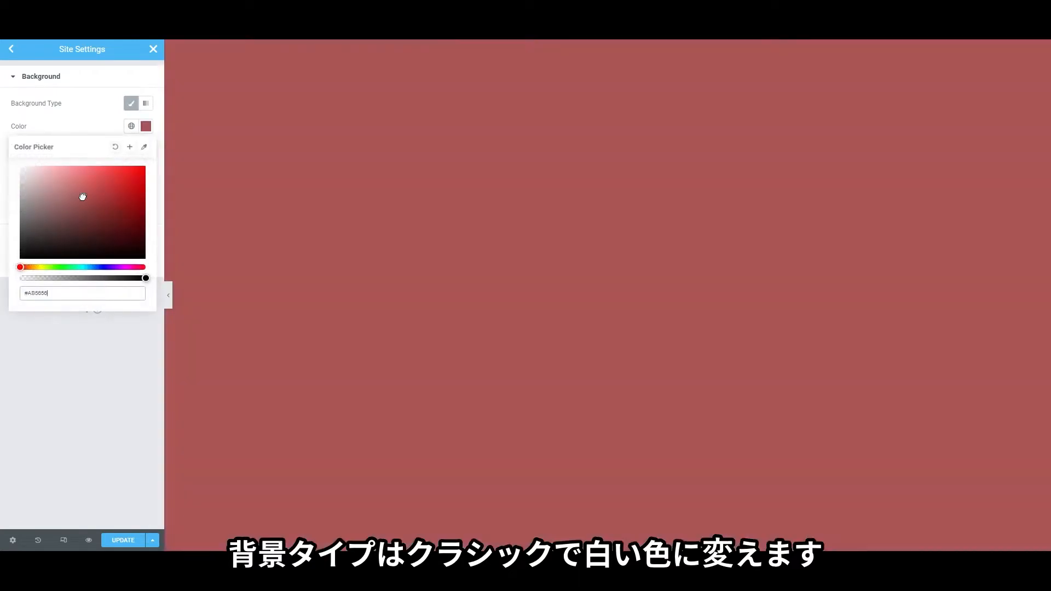
drag(83, 197, 14, 162)
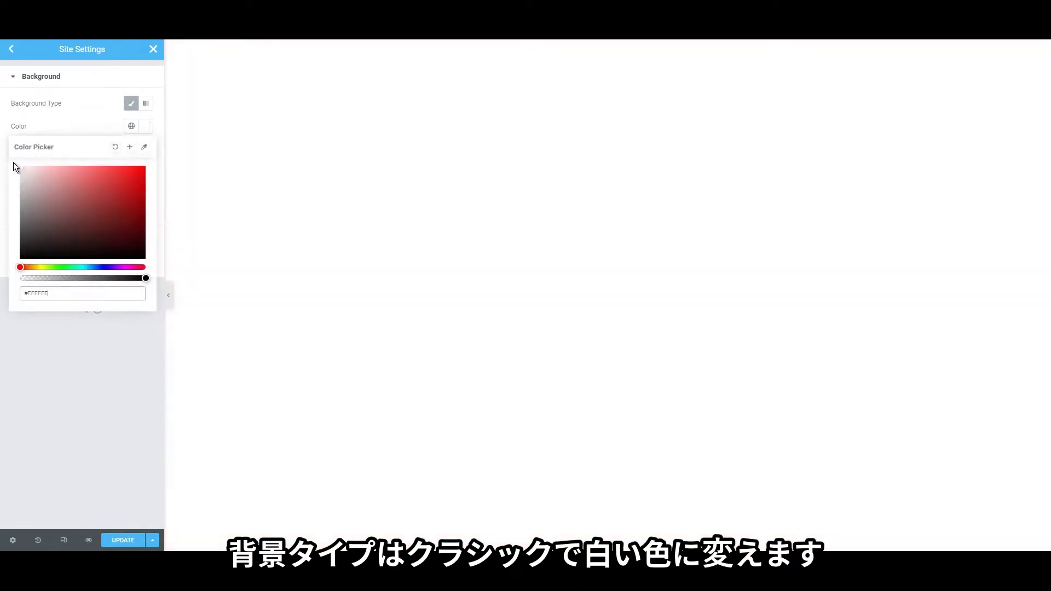
click(2, 122)
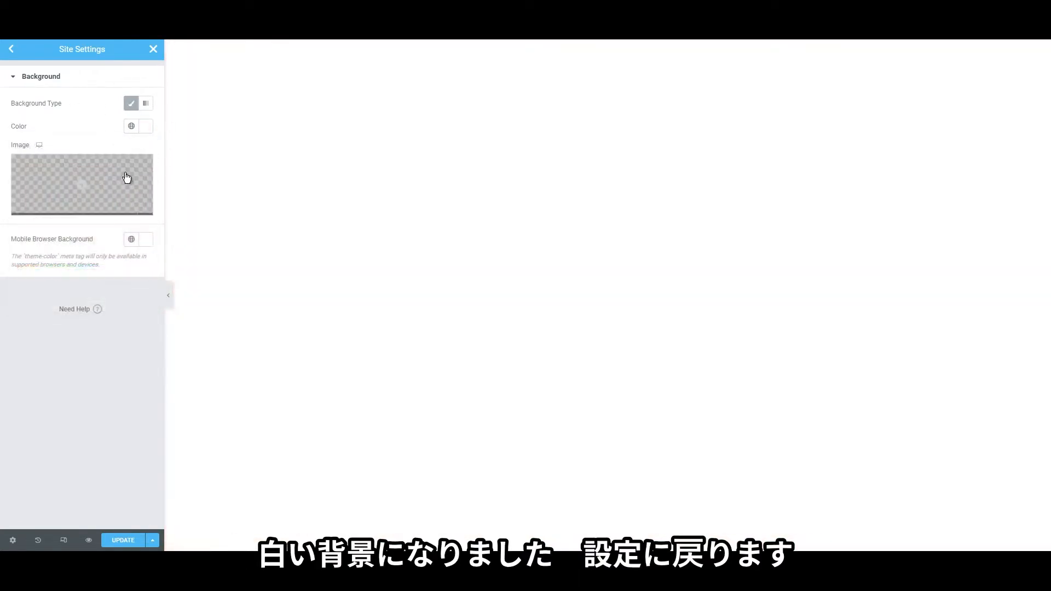
click(12, 50)
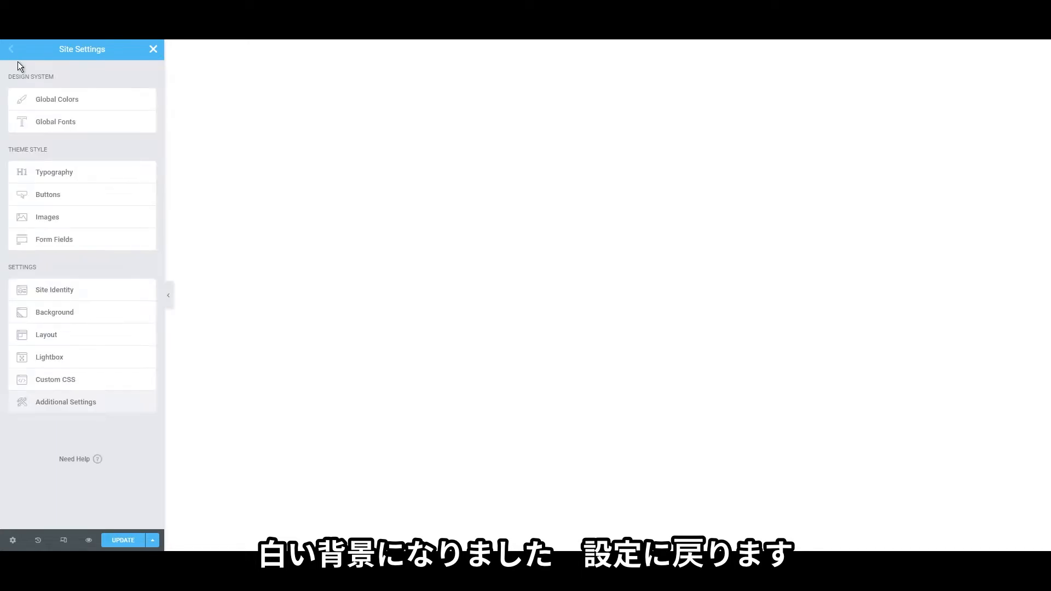
Set the Primary and Secondary global fonts to the Lato family
click(56, 123)
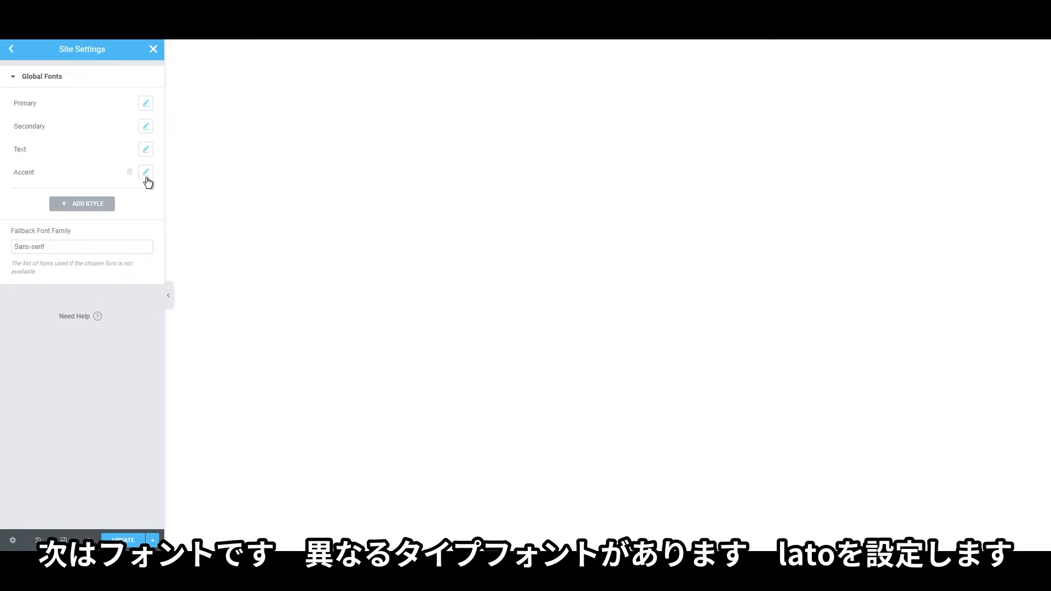
click(143, 126)
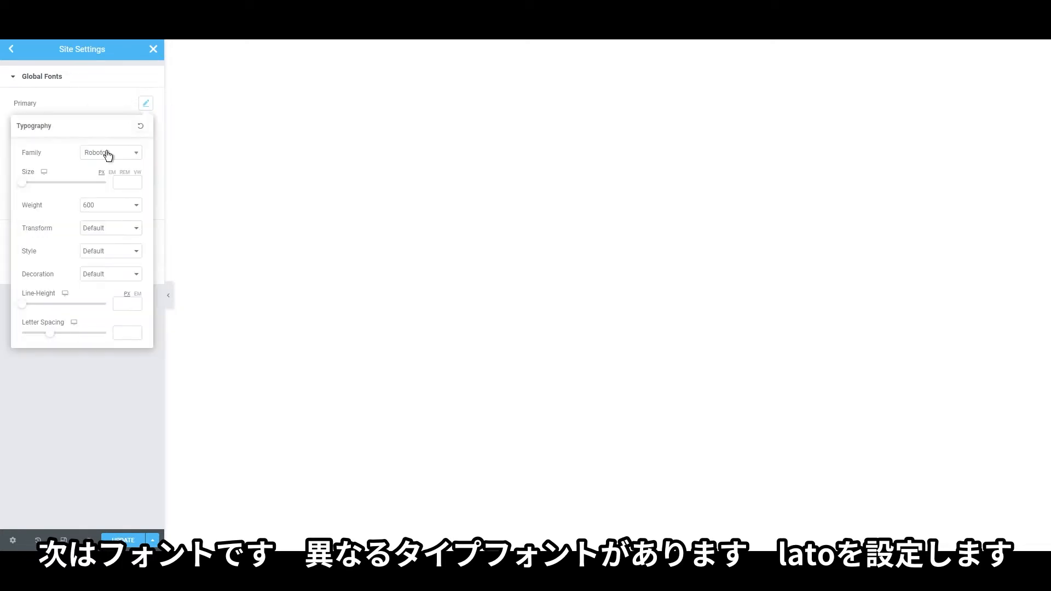
click(108, 153)
text(lato)
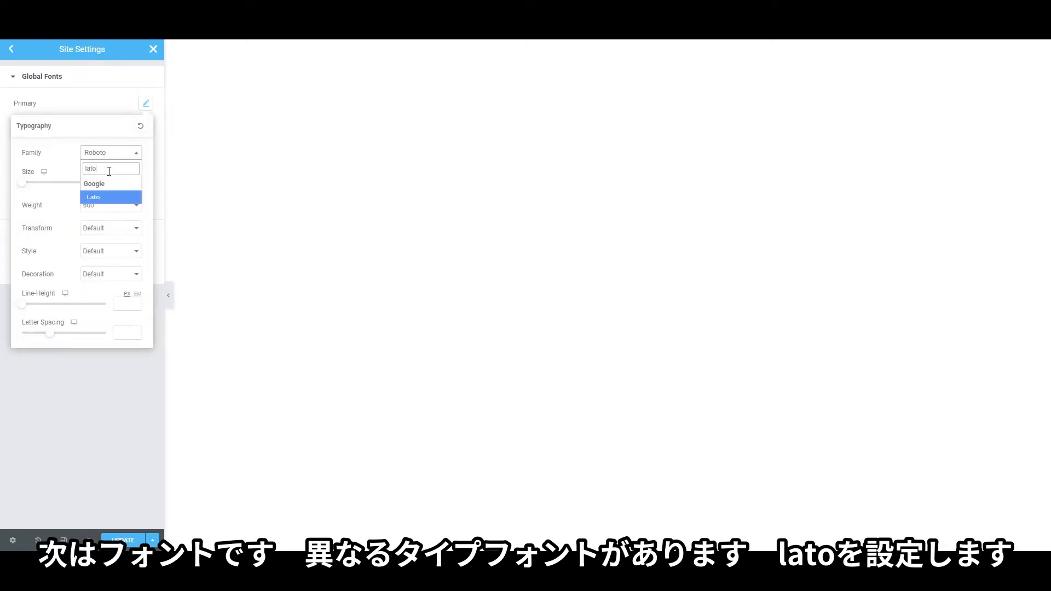
click(107, 204)
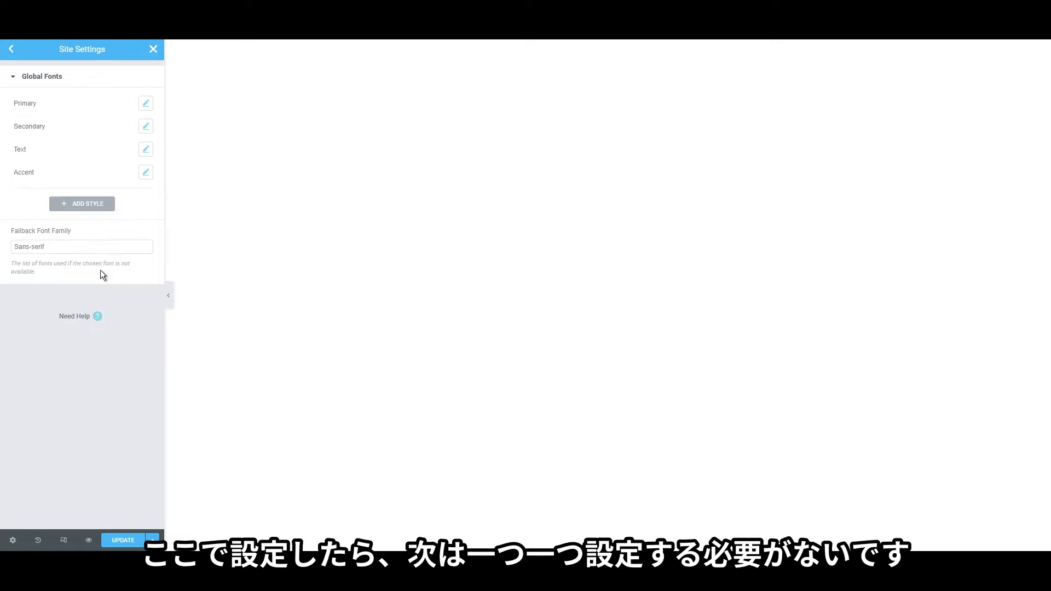
click(145, 128)
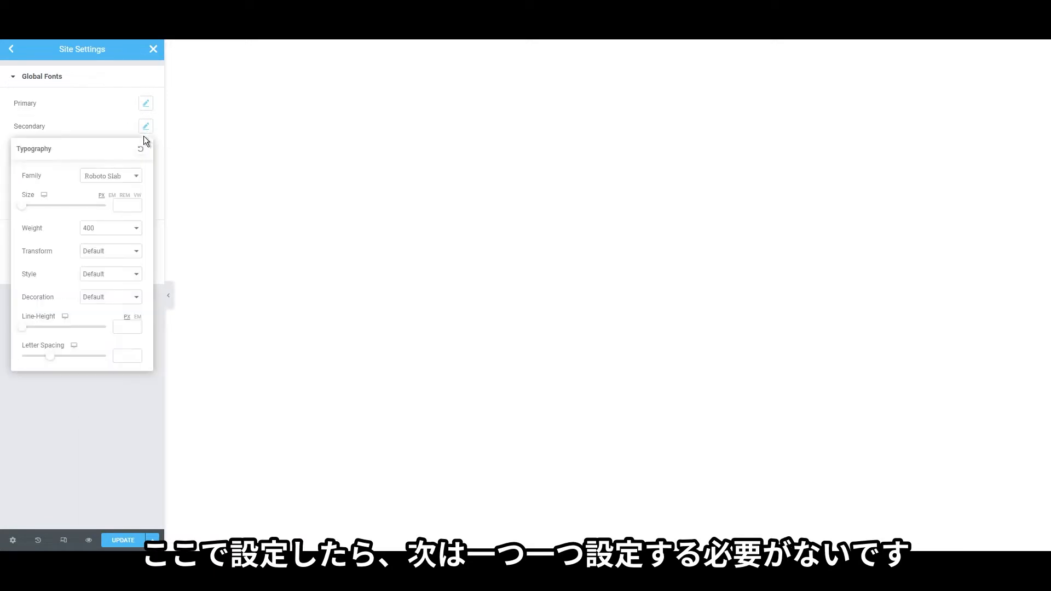
click(110, 175)
text(lato)
click(99, 220)
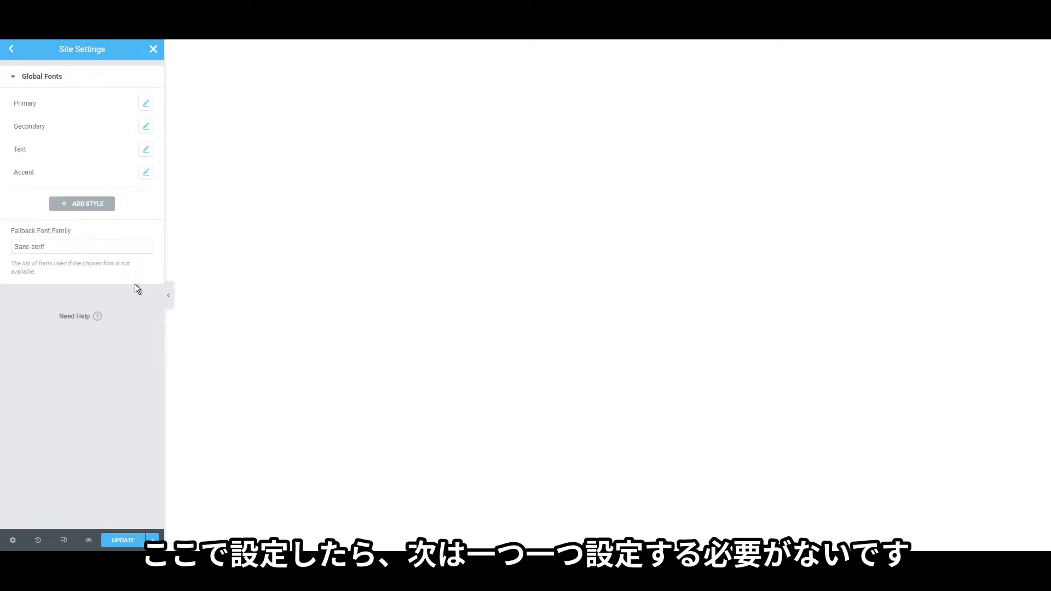
Set the Text global font to Lato and search 'lato' for the Accent font
click(145, 150)
click(99, 205)
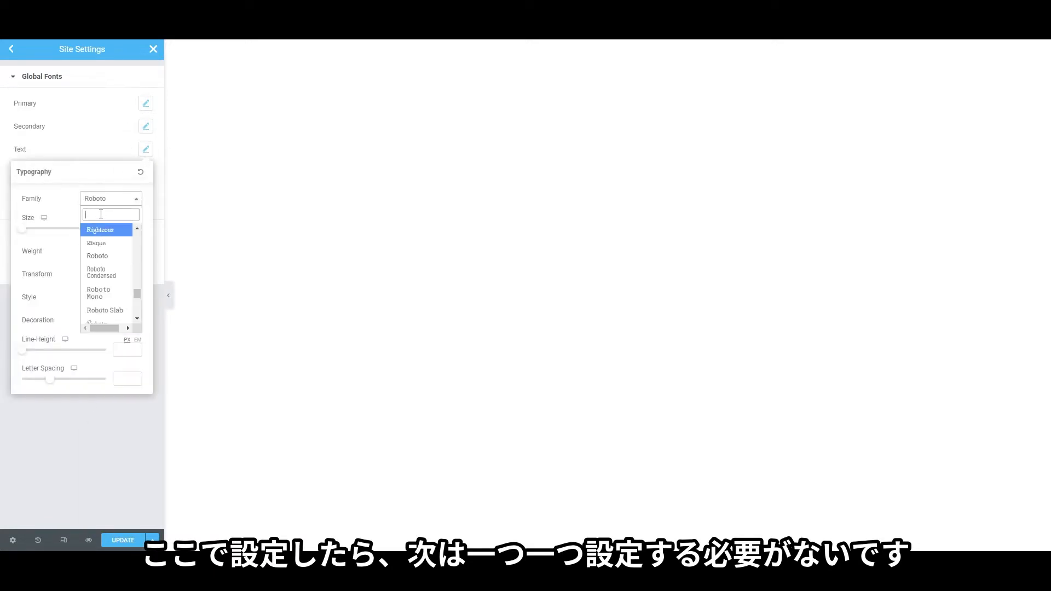
text(lato)
click(96, 242)
click(145, 172)
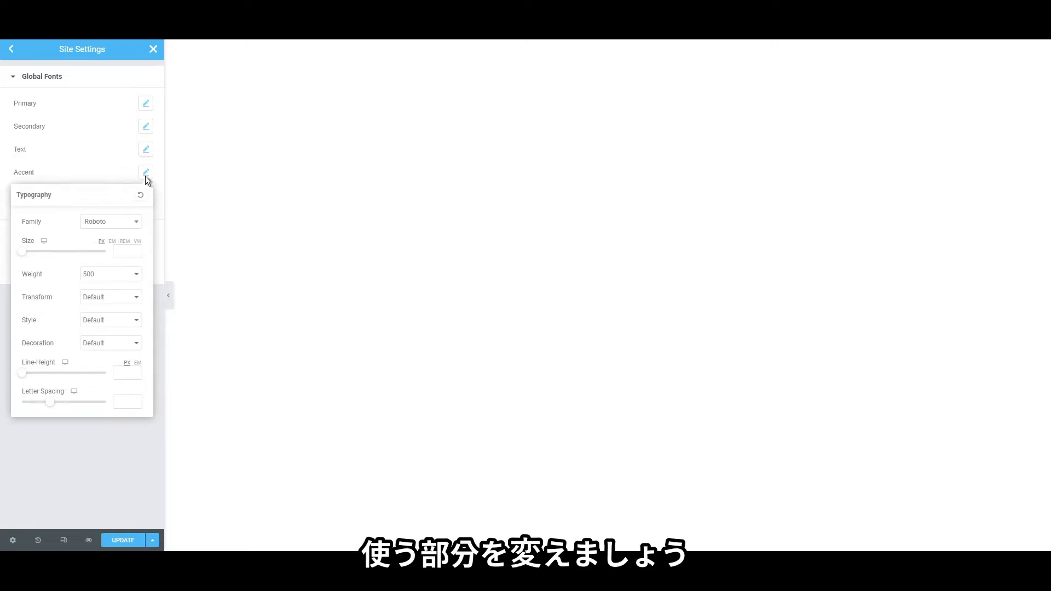
click(106, 222)
text(lato)
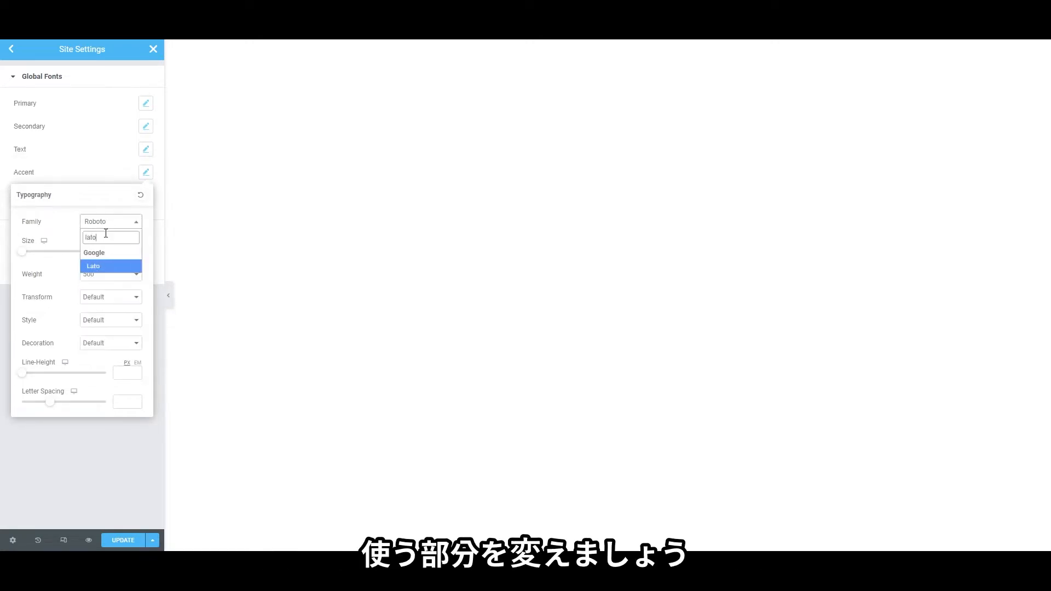
click(64, 435)
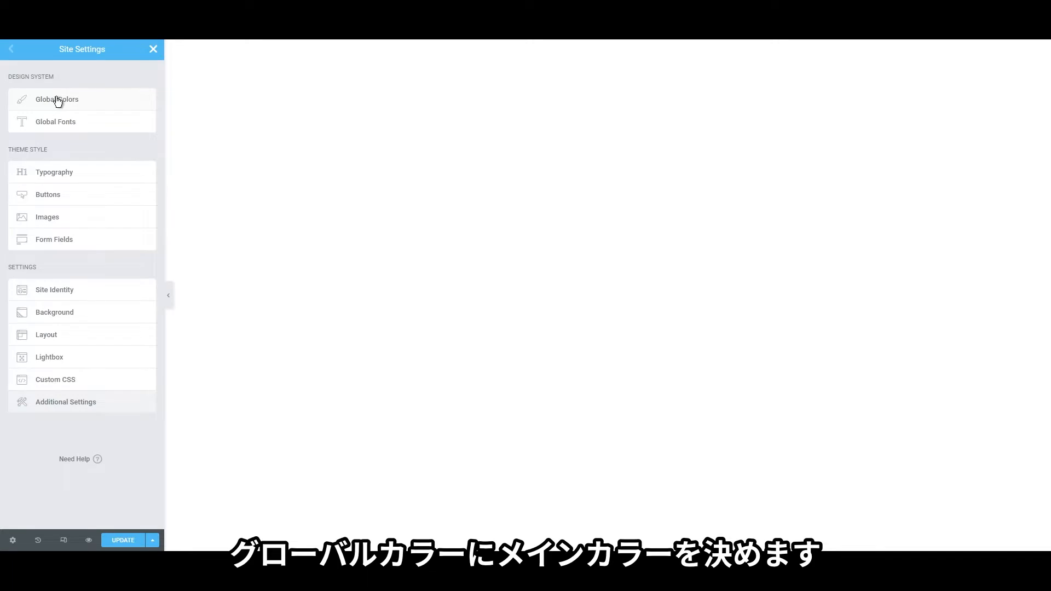
Paste purple #7772F1 as both the Primary and Accent global colours
click(57, 100)
click(146, 103)
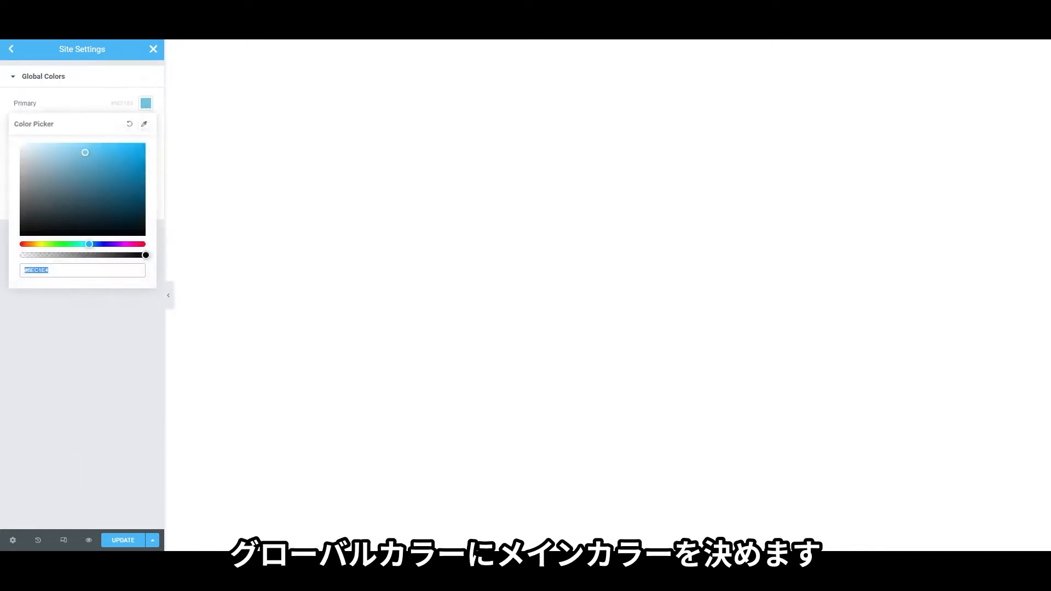
drag(66, 272, 27, 272)
text(#7772F1)
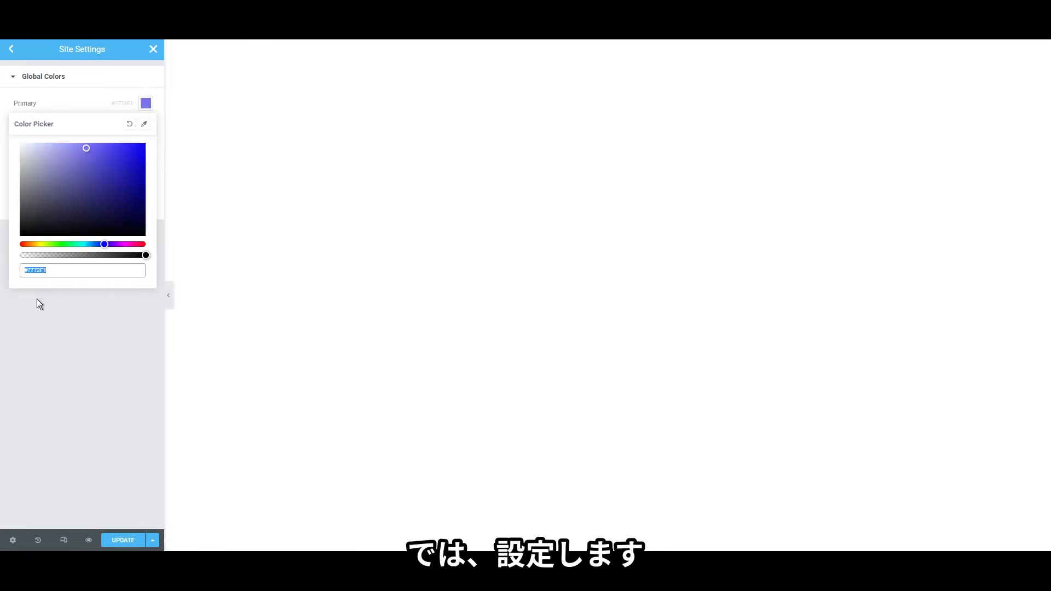
click(37, 299)
click(145, 173)
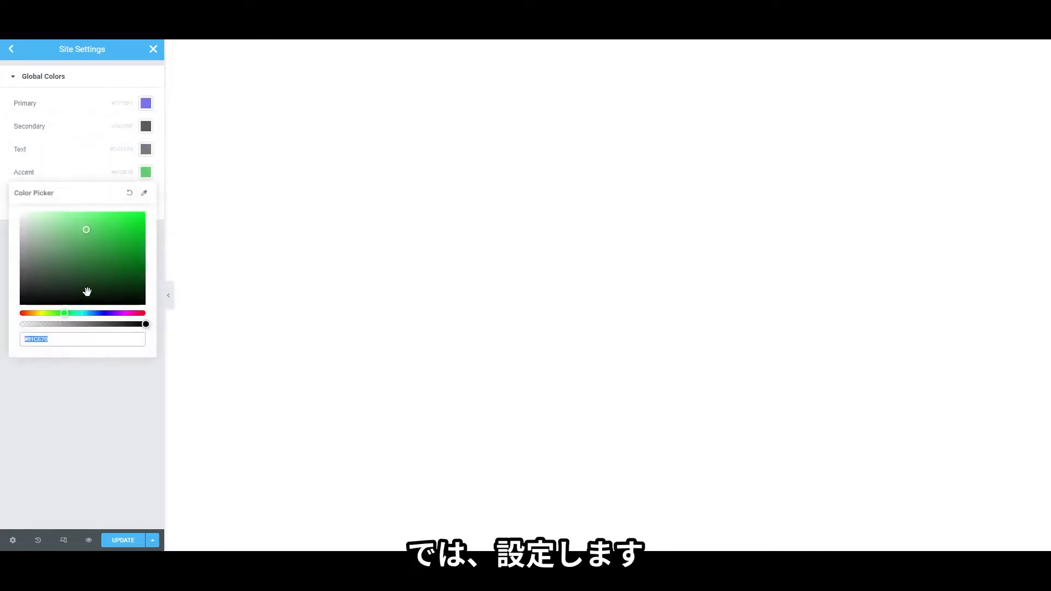
text(#7772F1)
click(59, 369)
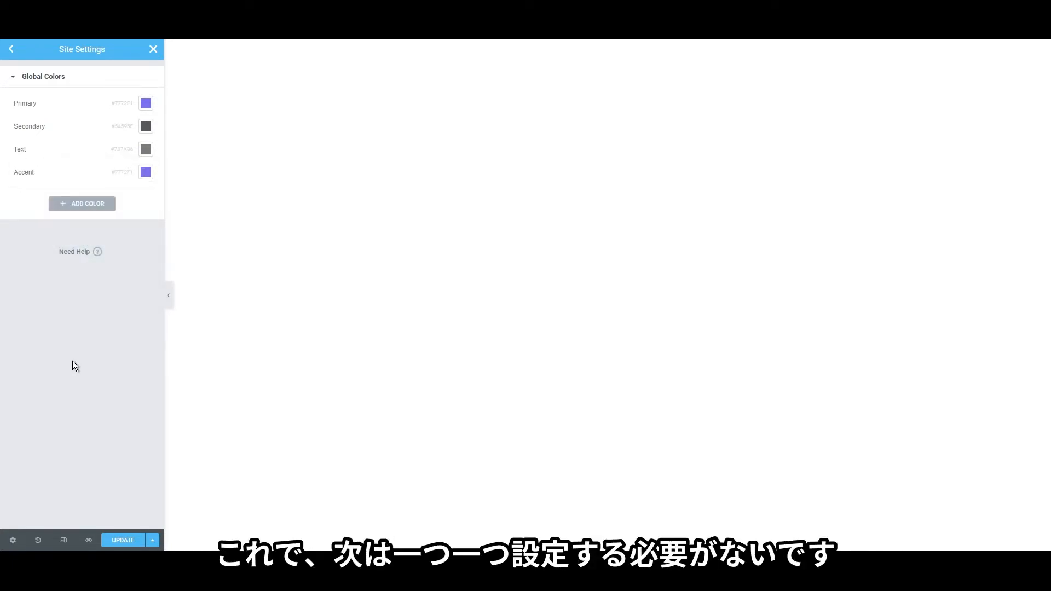
click(12, 54)
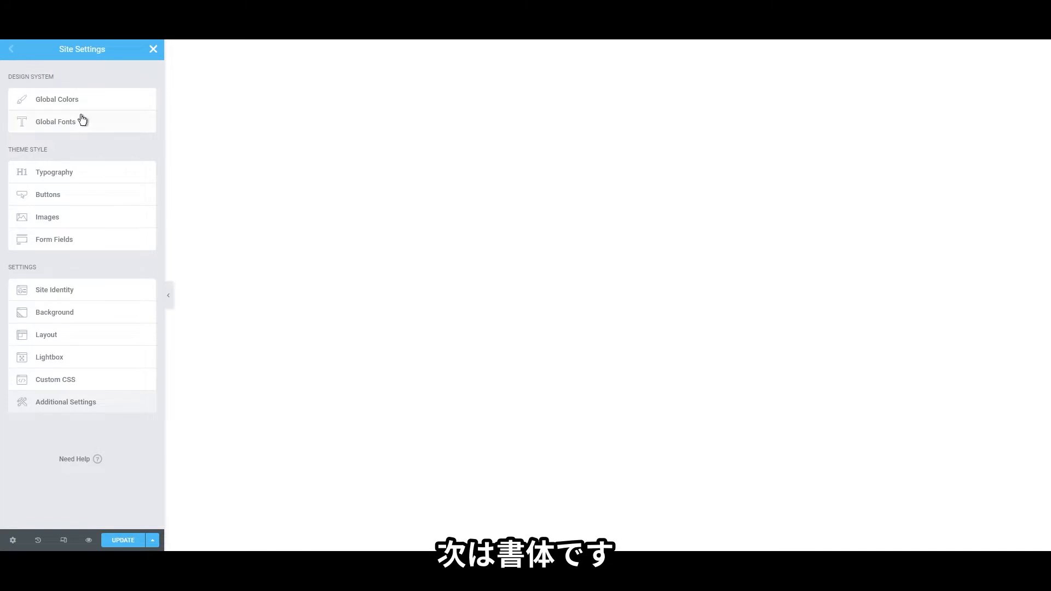
Open the Typography theme style and check the grey Body text colour
click(82, 175)
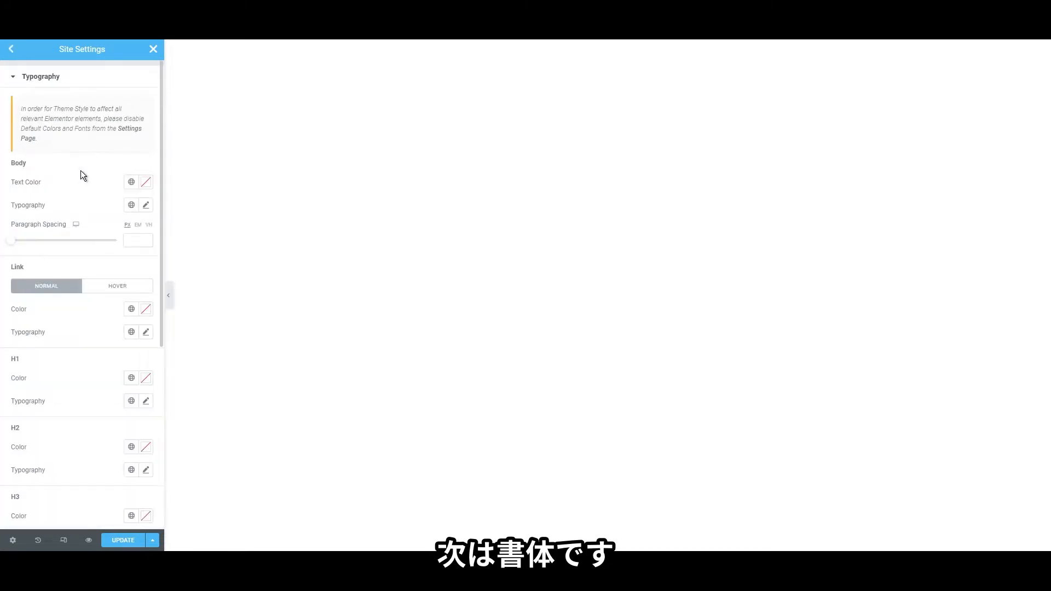
scroll(82, 164, down, 1)
click(146, 128)
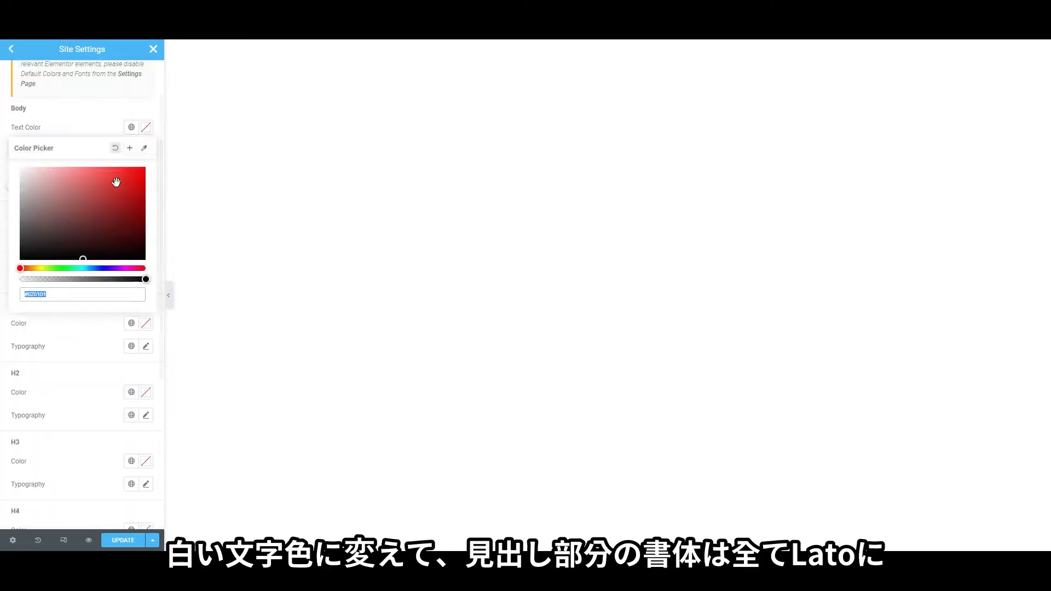
click(87, 118)
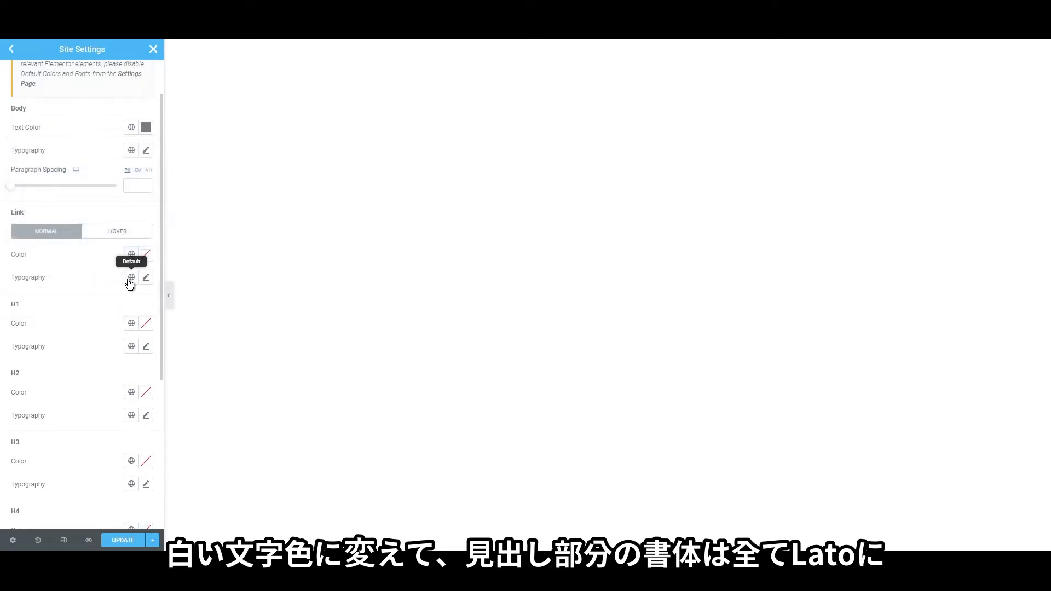
scroll(129, 277, down, 2)
Set the H1 and H2 heading font family to Lato
click(145, 238)
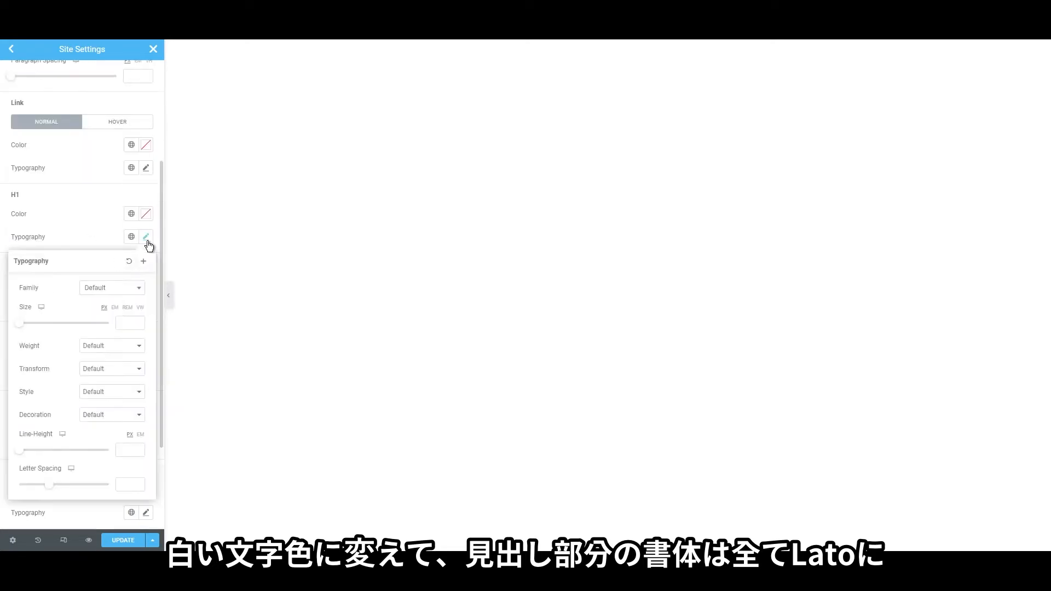
click(110, 289)
text(lato)
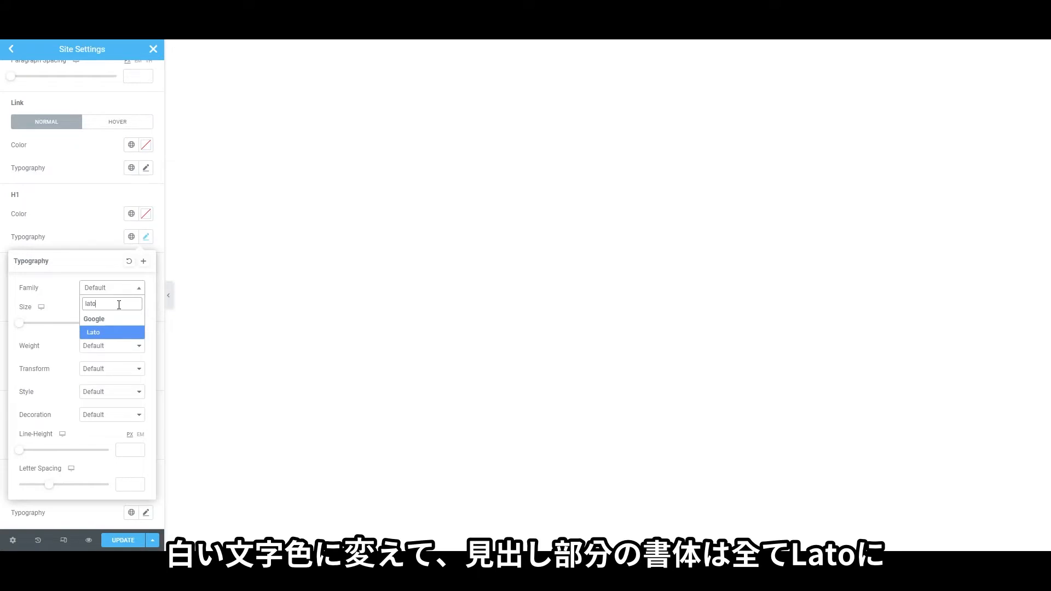
click(121, 336)
click(68, 212)
click(146, 306)
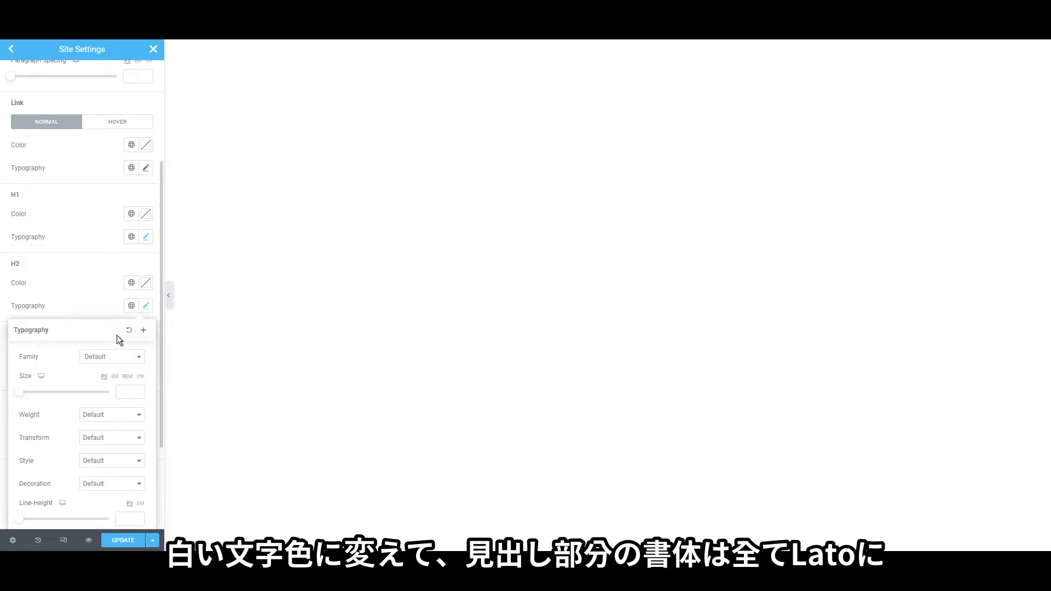
click(112, 357)
text(lato)
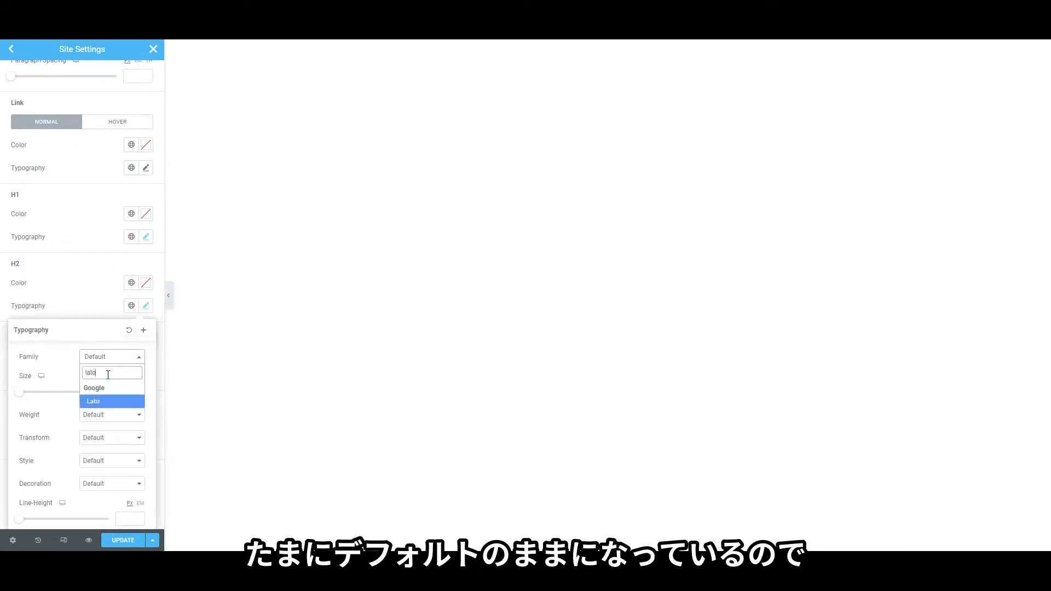
click(104, 401)
click(77, 252)
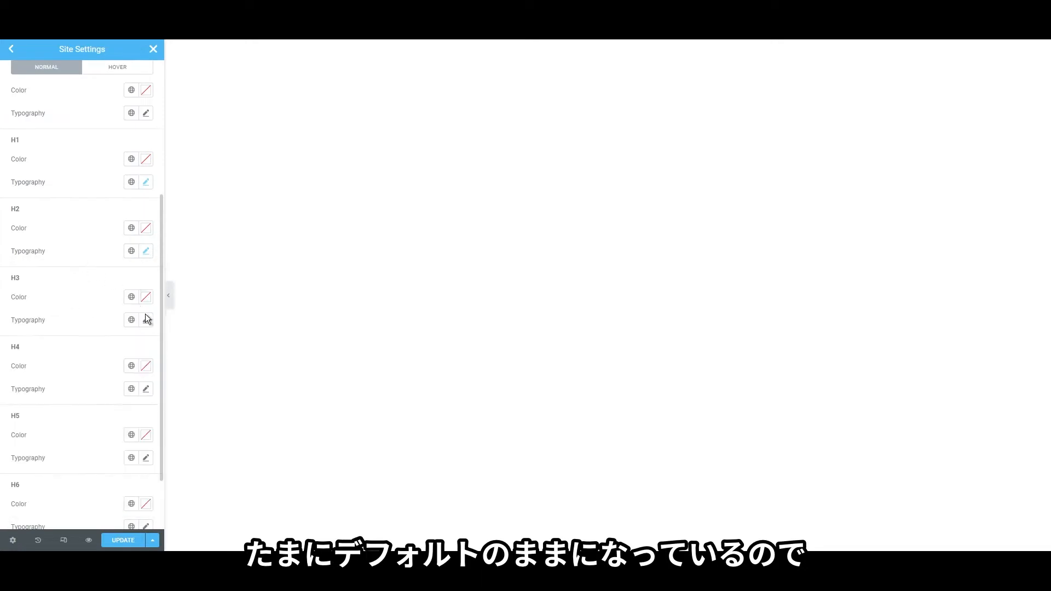
Set the H3 and H4 heading font family to Lato
click(146, 320)
click(107, 371)
text(lato)
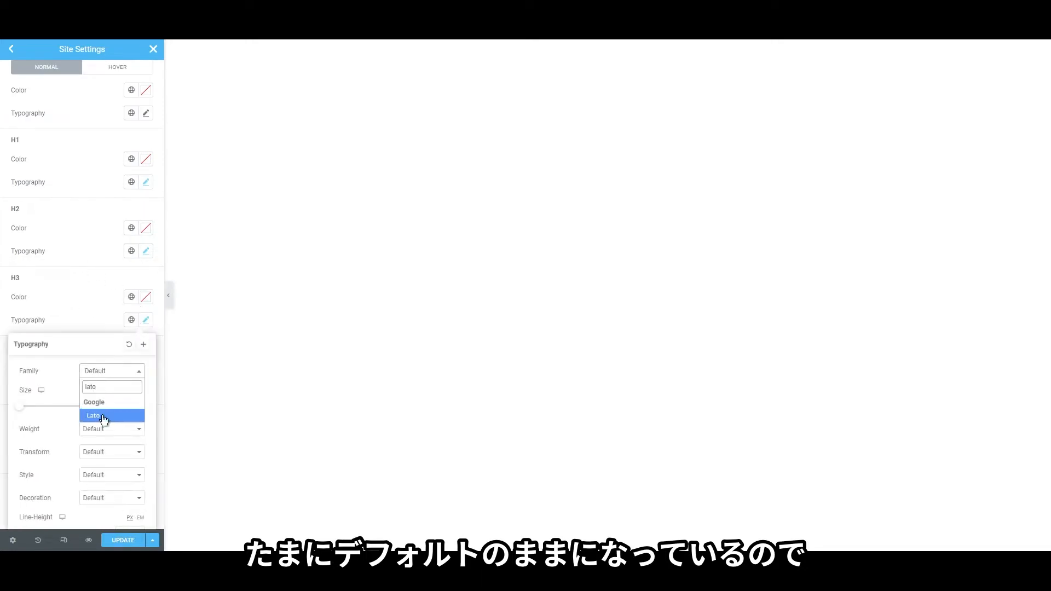
click(104, 416)
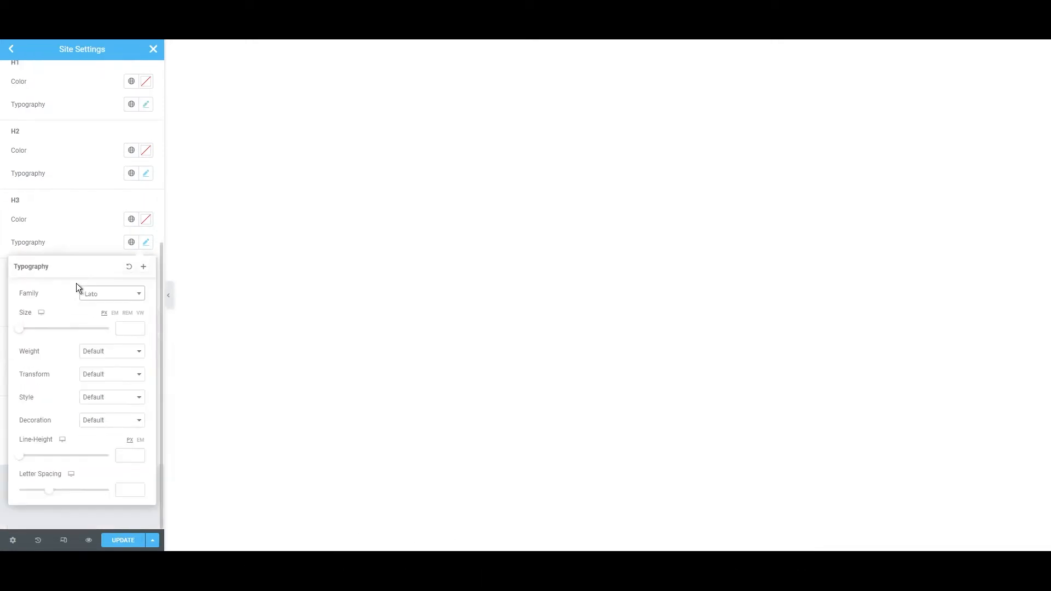
click(82, 247)
click(146, 312)
click(103, 362)
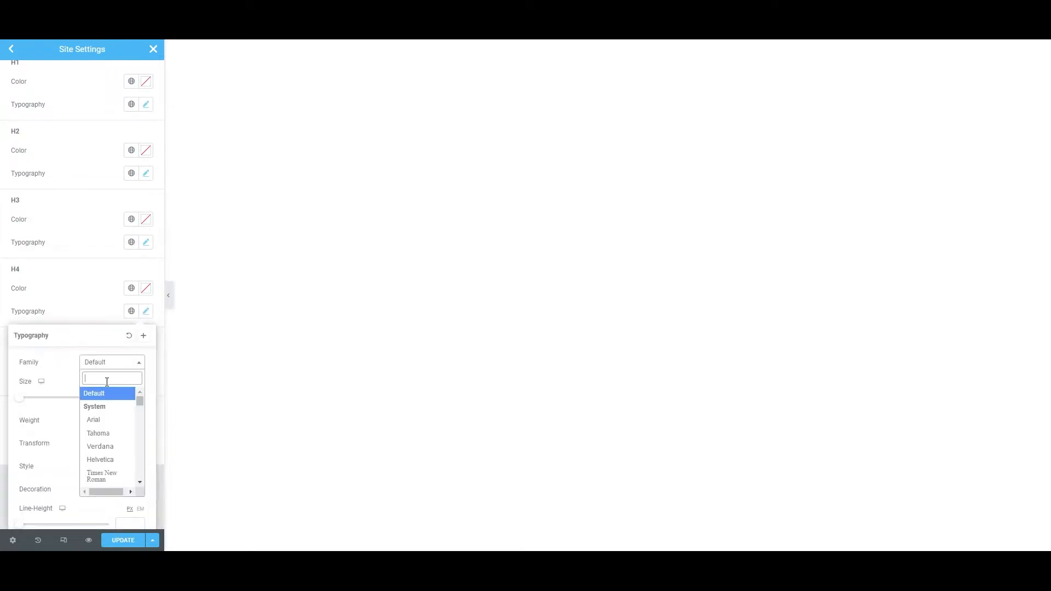
text(lato)
click(107, 406)
click(84, 277)
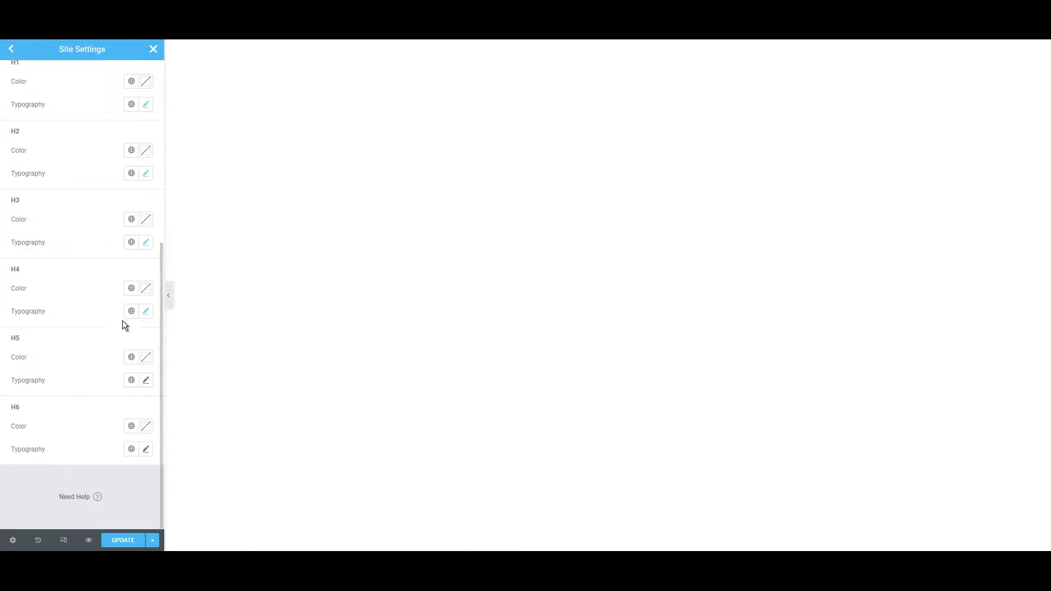
Set the H5 and H6 heading font family to Lato
click(145, 381)
click(97, 432)
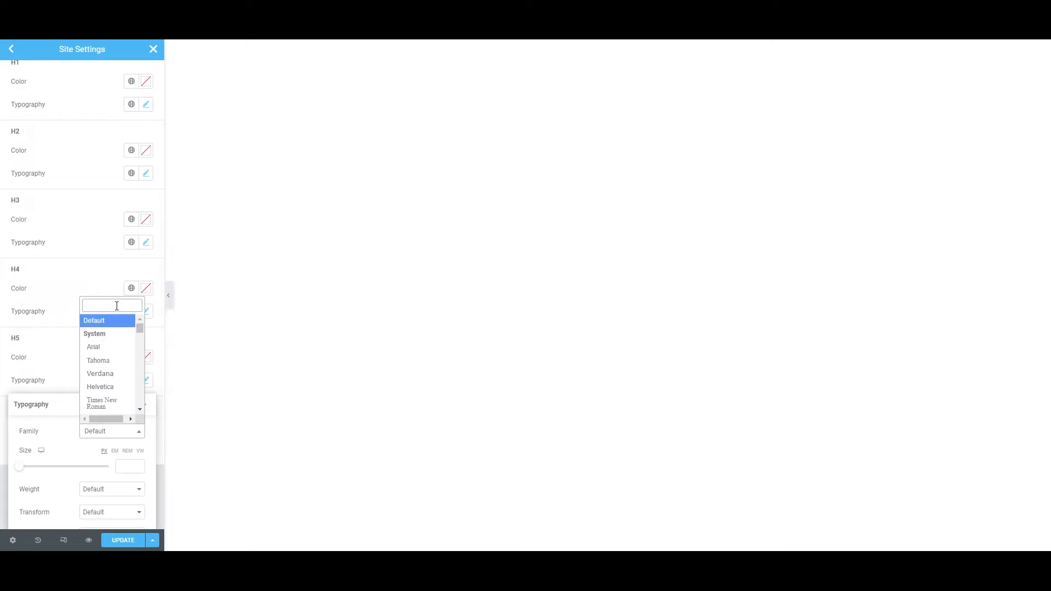
text(lato)
click(93, 422)
click(94, 327)
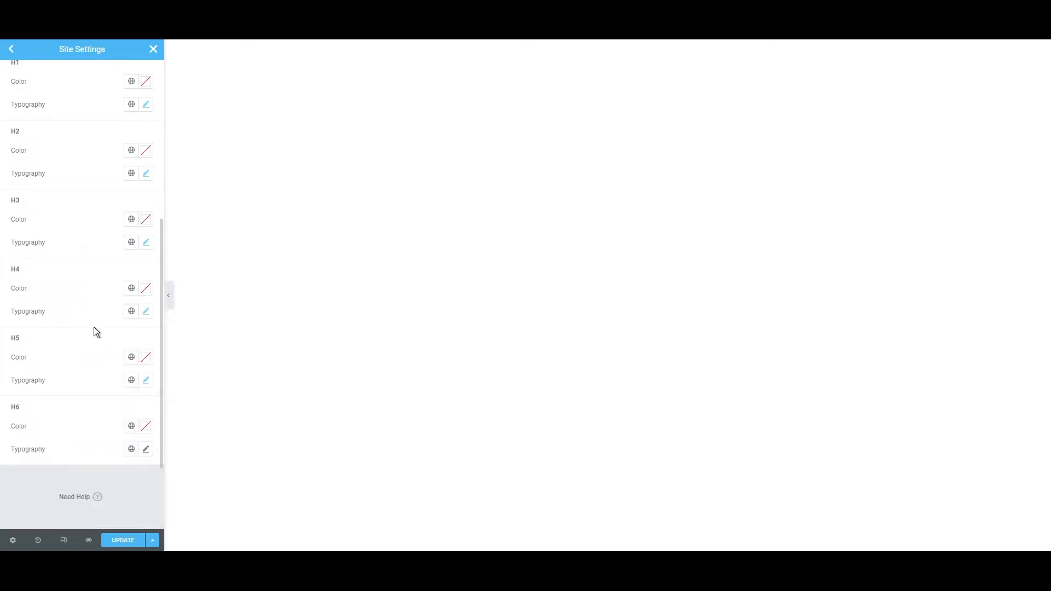
click(146, 449)
click(118, 500)
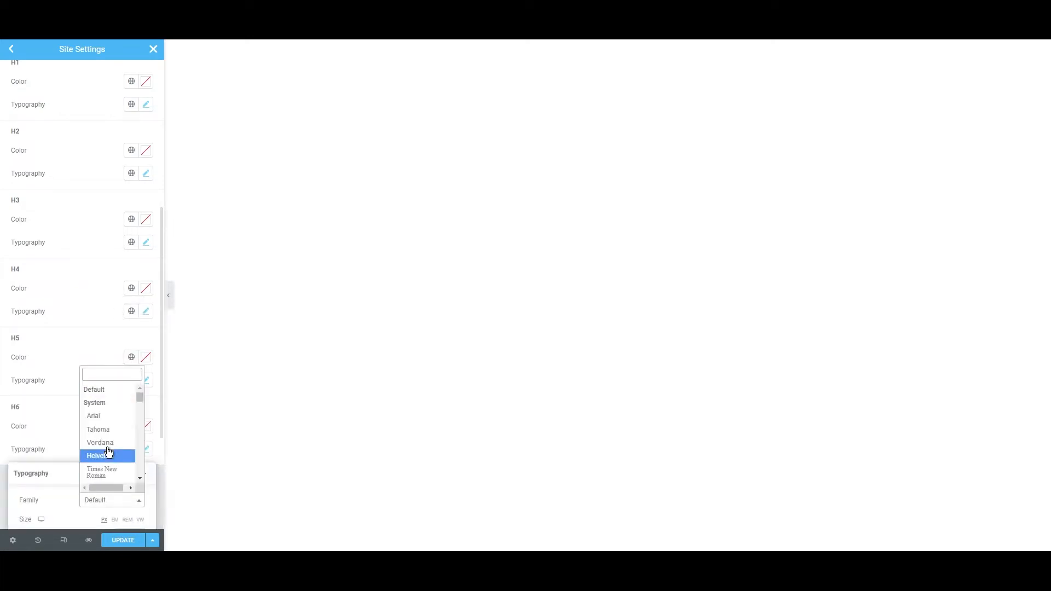
text(lato)
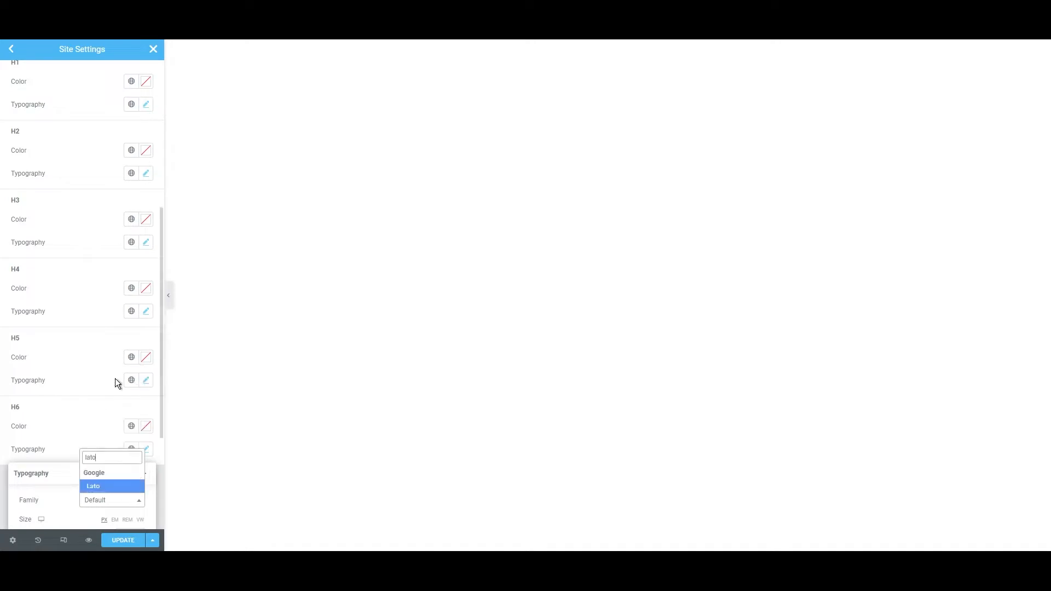
click(102, 479)
scroll(81, 296, up, 5)
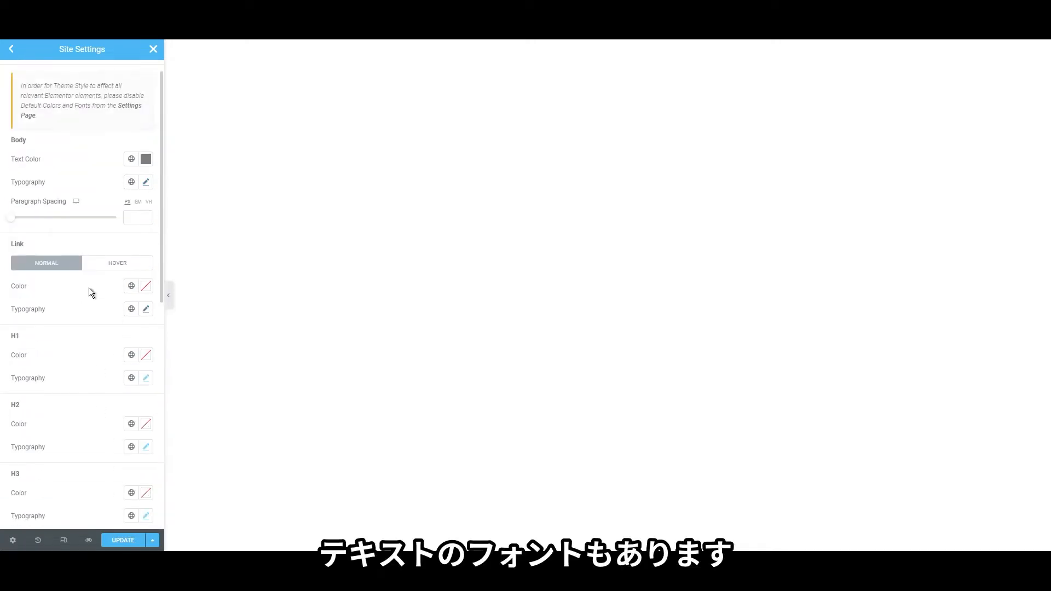
Change the normal Link colour in the Typography theme style to the pasted purple hex
click(145, 287)
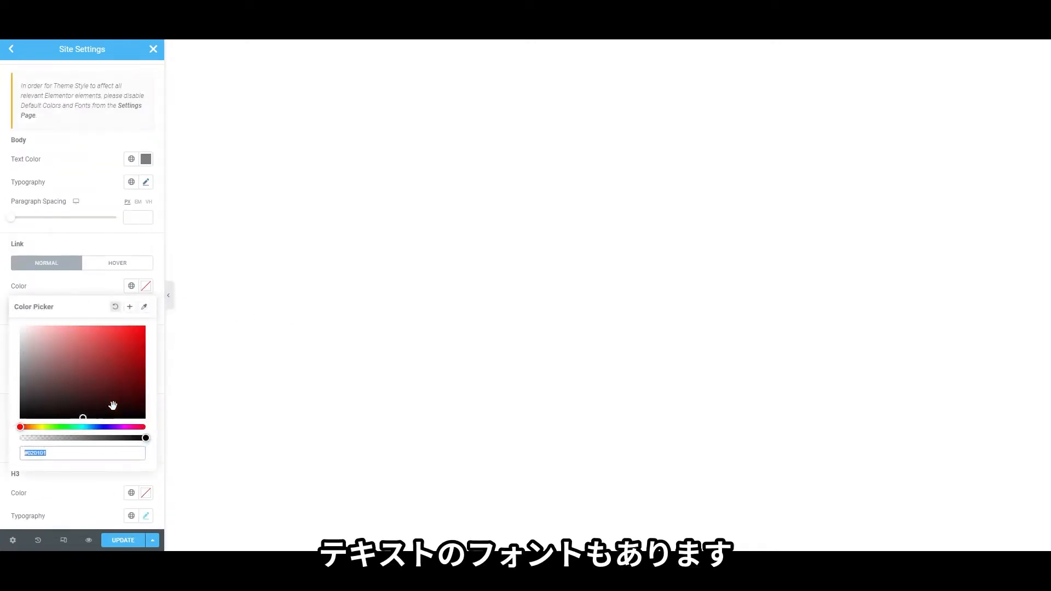
text(787A80)
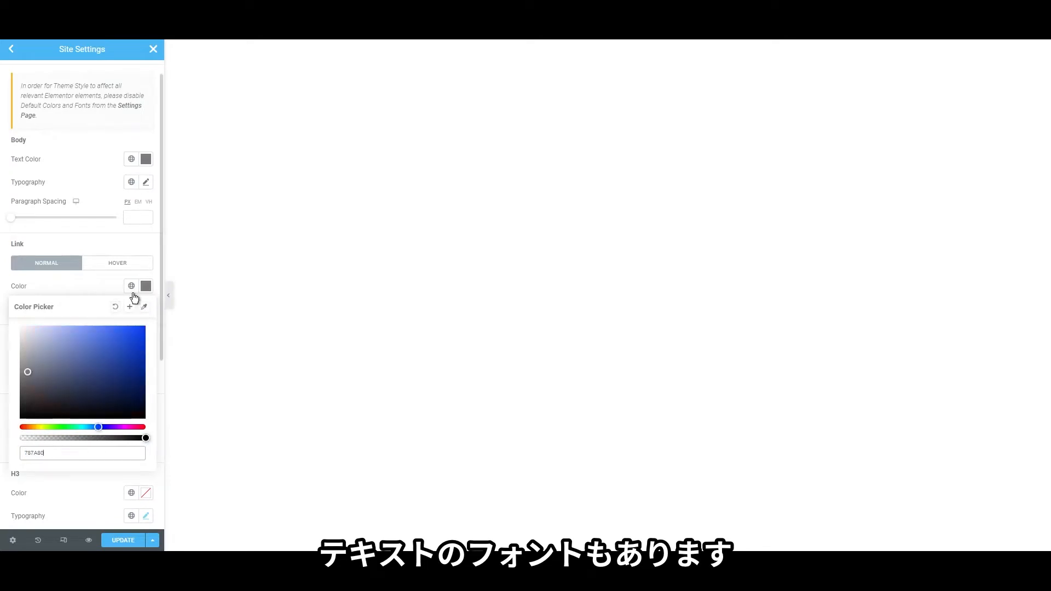
click(132, 289)
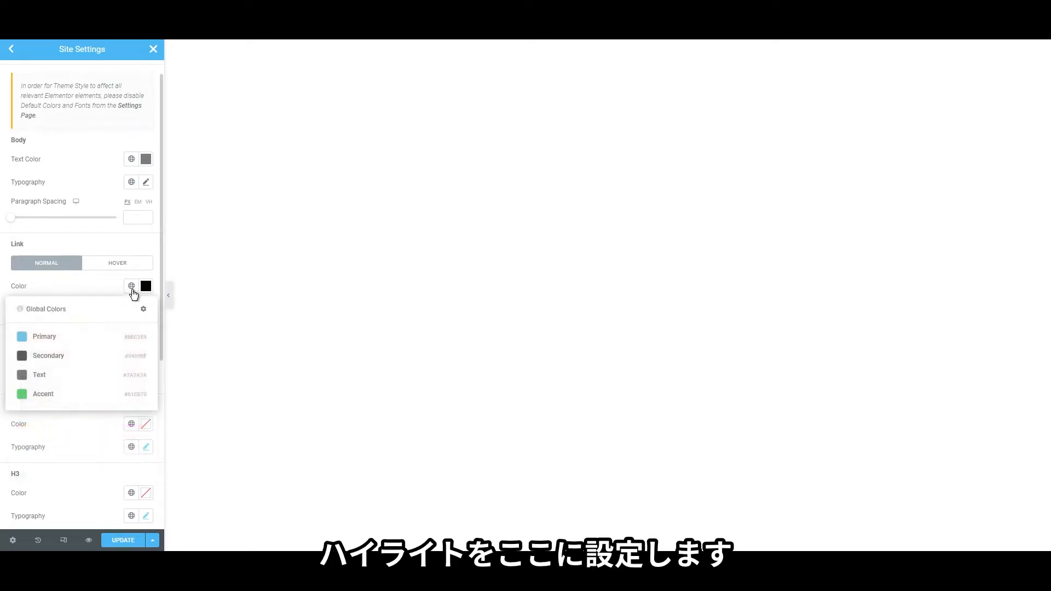
click(132, 290)
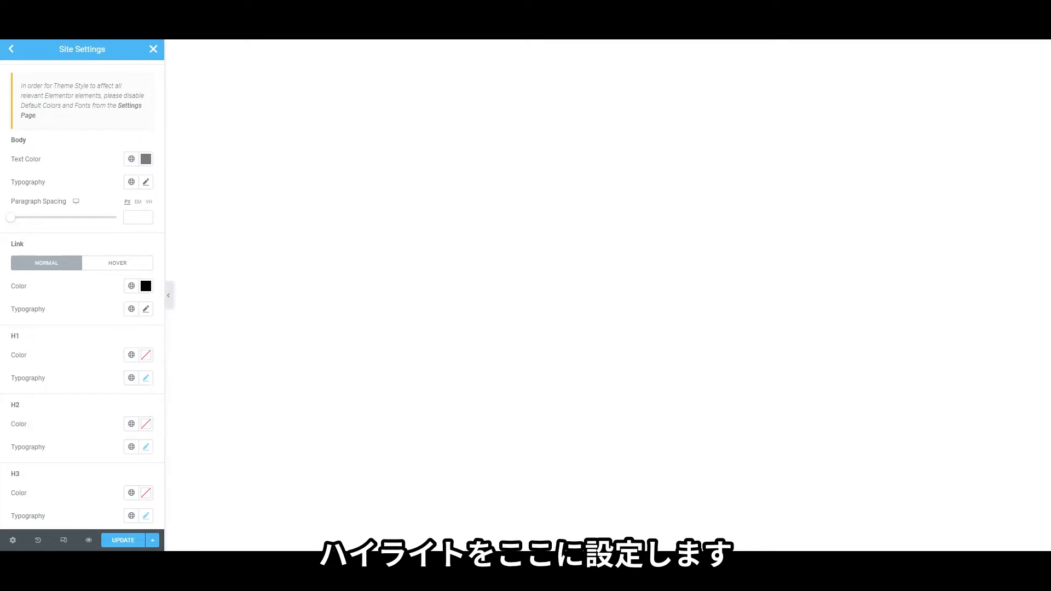
click(146, 286)
key(ctrl+v)
click(80, 287)
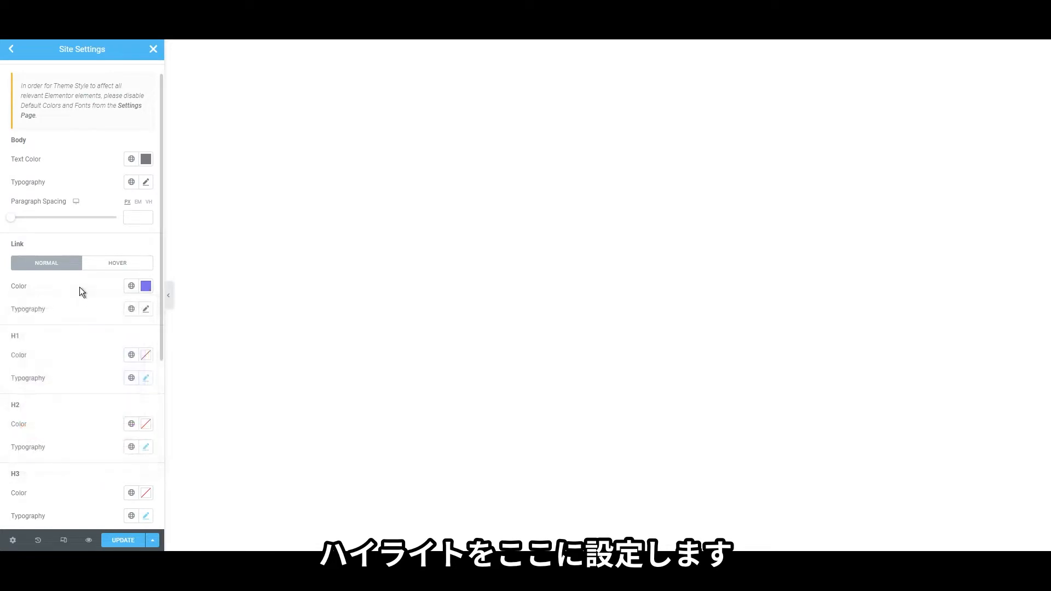
scroll(104, 309, down, 1)
click(146, 301)
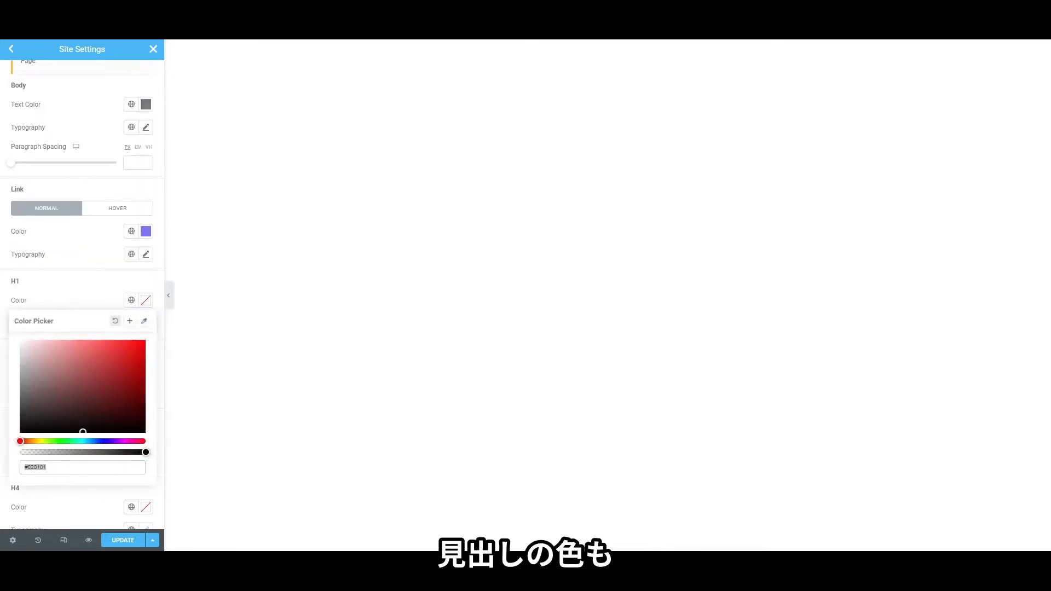
Paste the near-black colour 1E212C into the H1, H2 and H3 heading colours
key(ctrl+v)
click(81, 281)
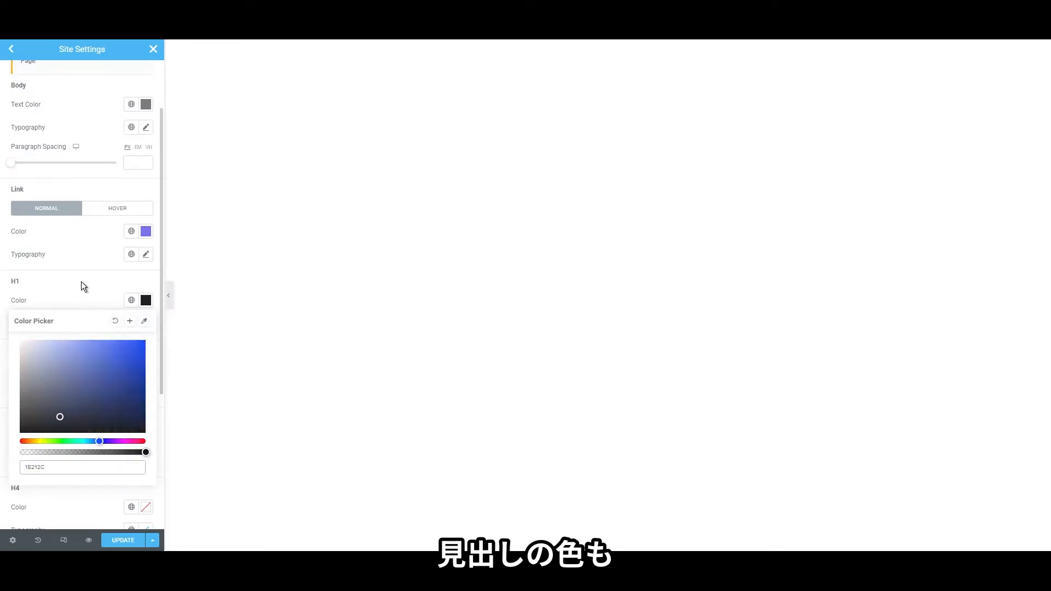
click(146, 370)
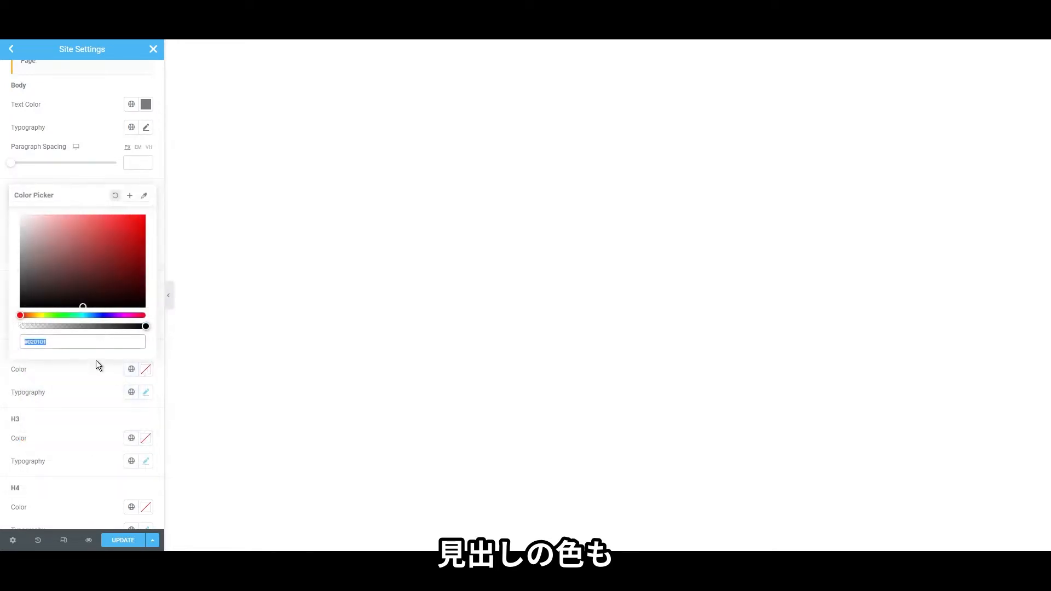
text(#020101)
click(145, 440)
key(ctrl+v)
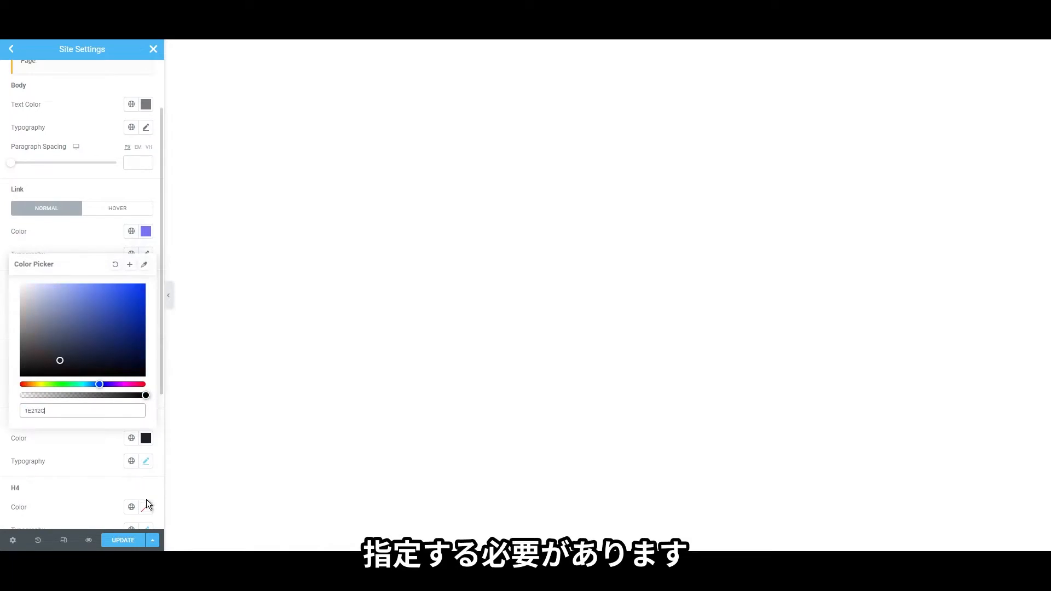
Apply 1E212C to the H4, H5 and H6 heading colours, then go back to Site Settings
click(146, 506)
text(1E212C)
scroll(104, 495, down, 3)
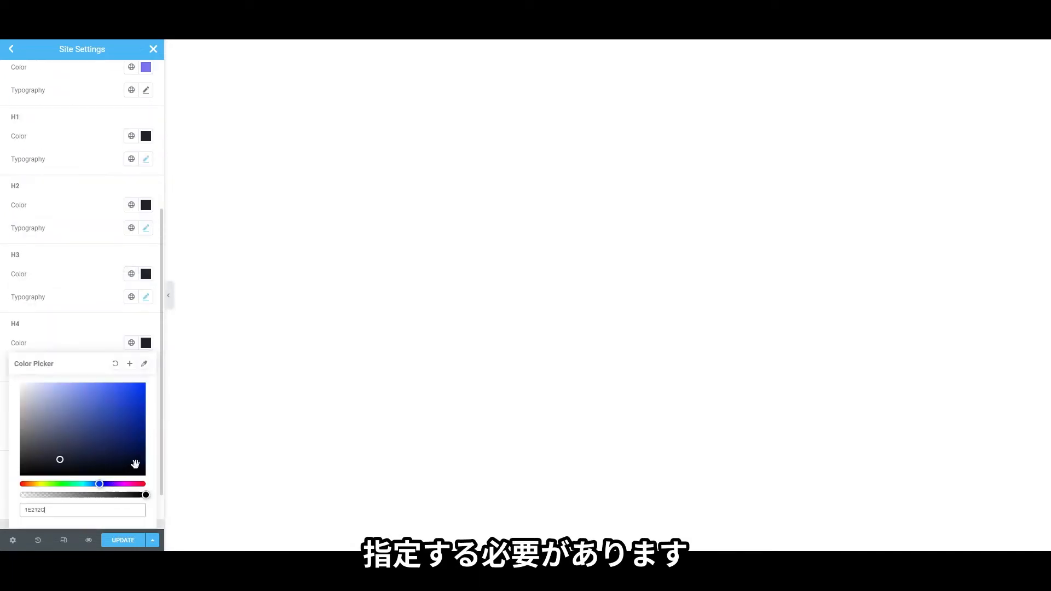
click(80, 344)
click(146, 481)
text(1E212C)
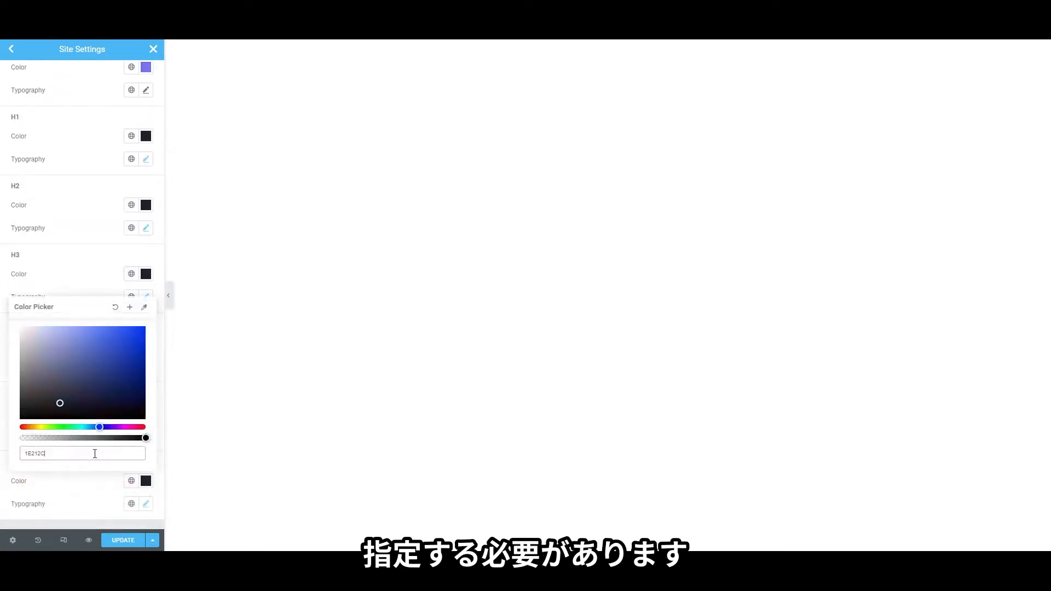
click(134, 433)
click(146, 411)
key(ctrl+v)
click(97, 412)
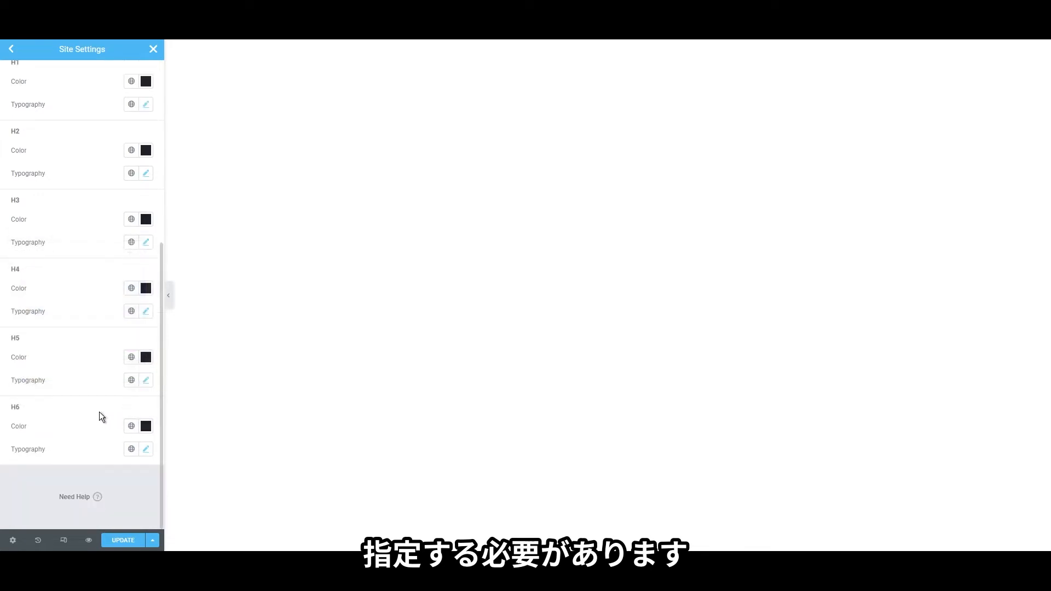
scroll(74, 400, up, 6)
click(12, 52)
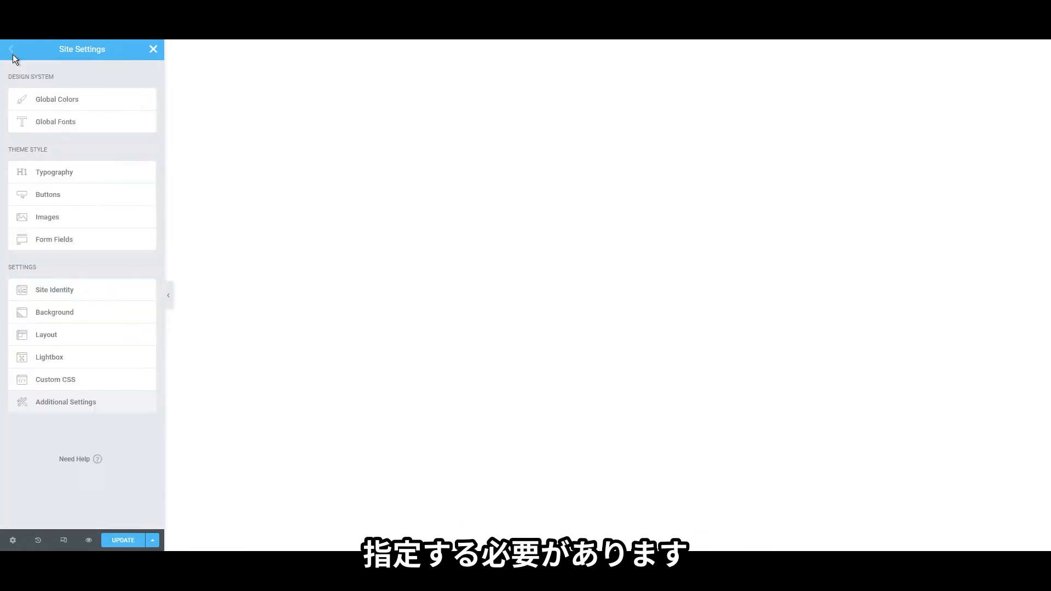
Review Global Colors, save the site settings with UPDATE, and open Theme Style > Buttons
click(56, 95)
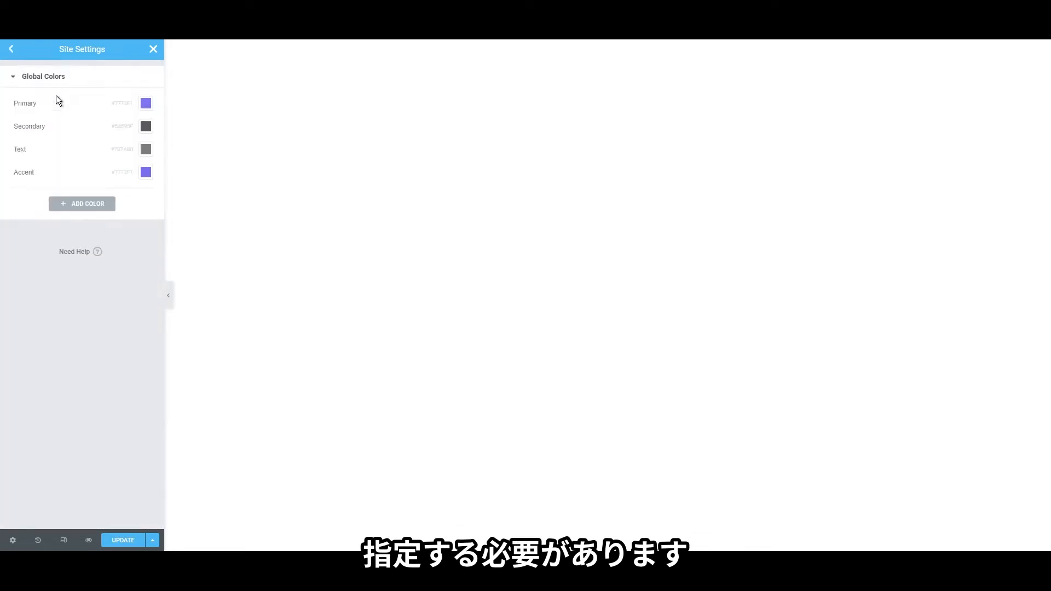
click(12, 51)
click(132, 541)
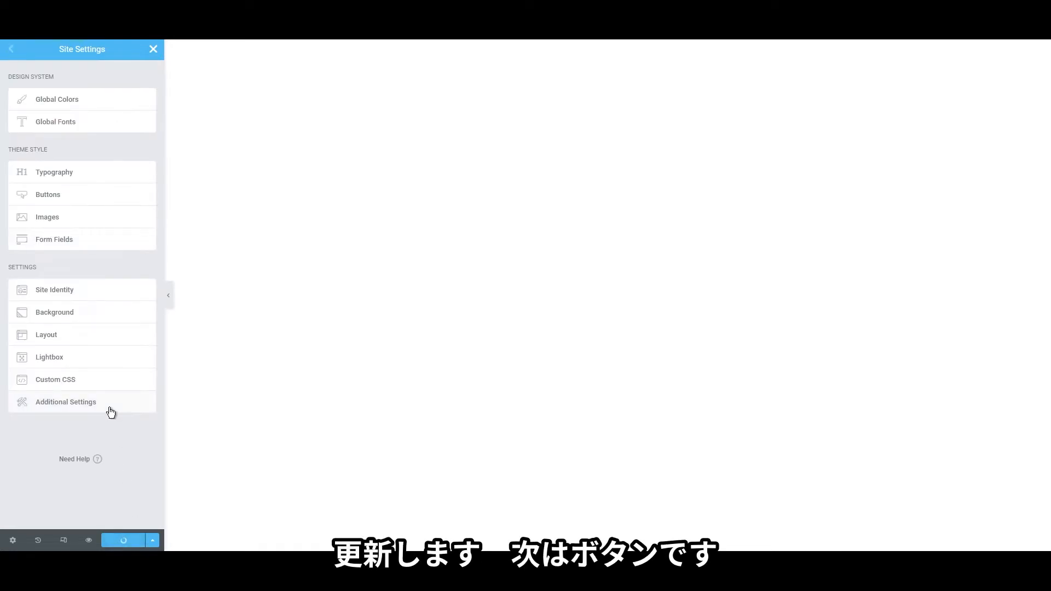
click(75, 204)
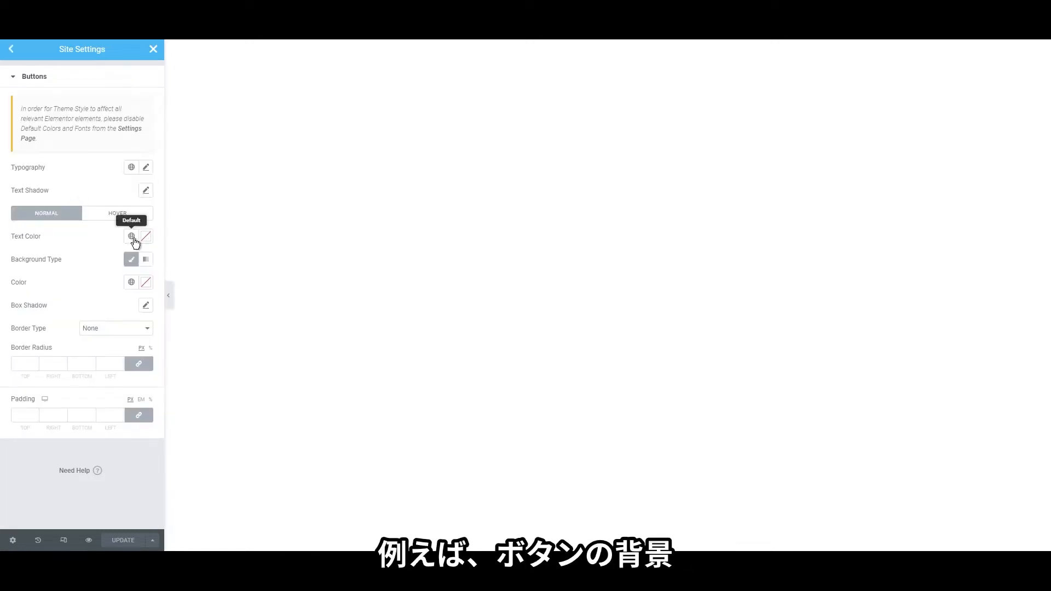
Give normal buttons the global Primary background colour and a 4 px border radius
click(146, 282)
click(132, 283)
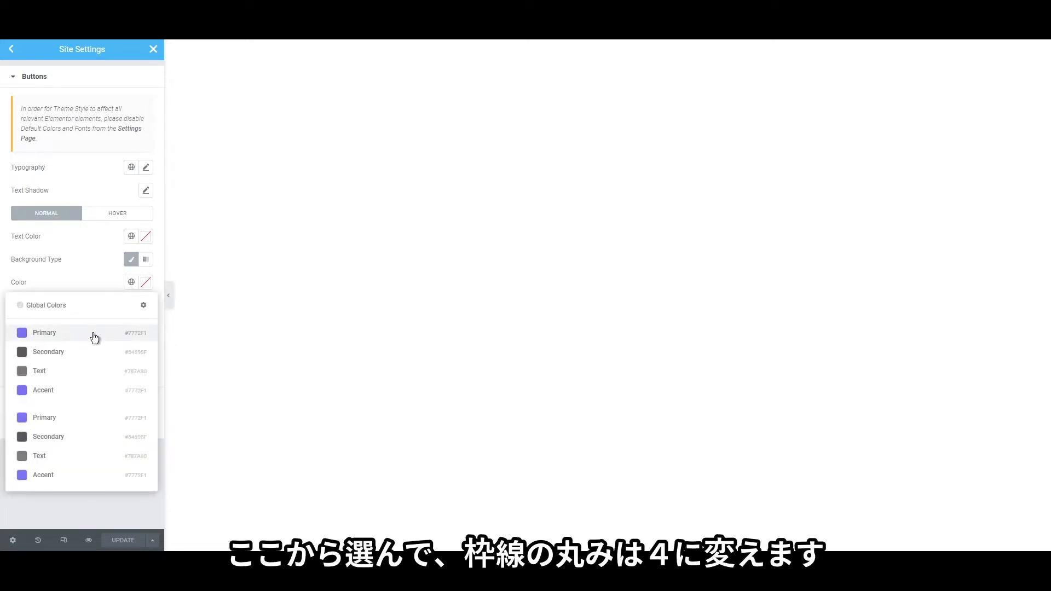
click(94, 335)
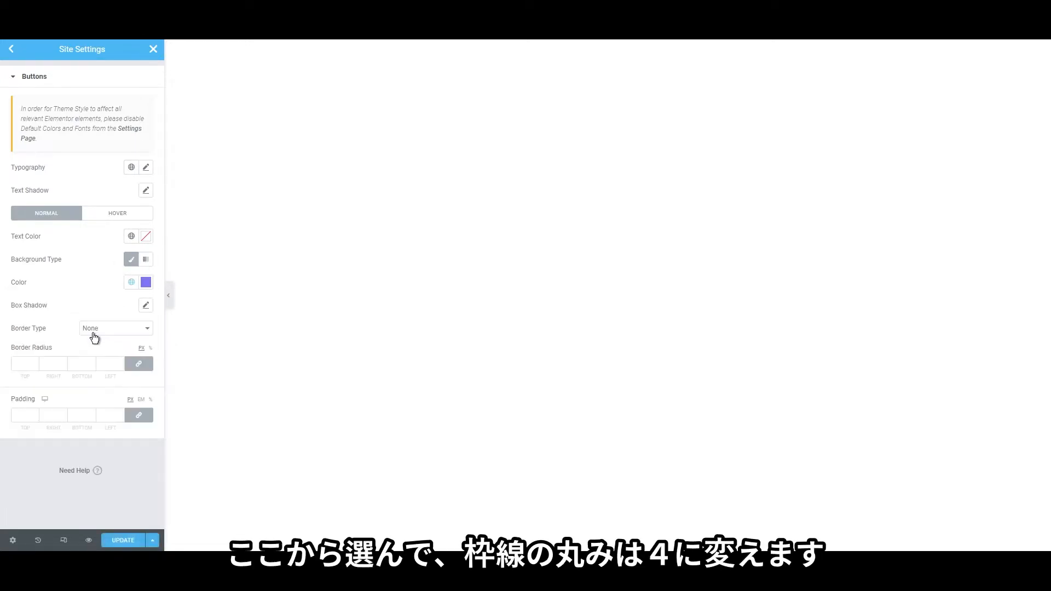
click(26, 364)
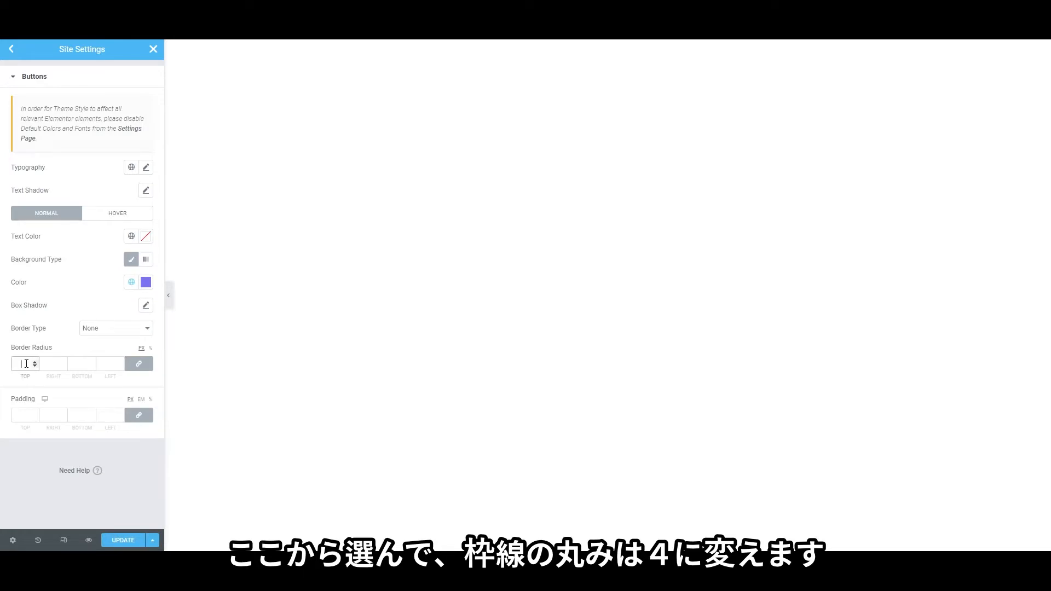
click(107, 332)
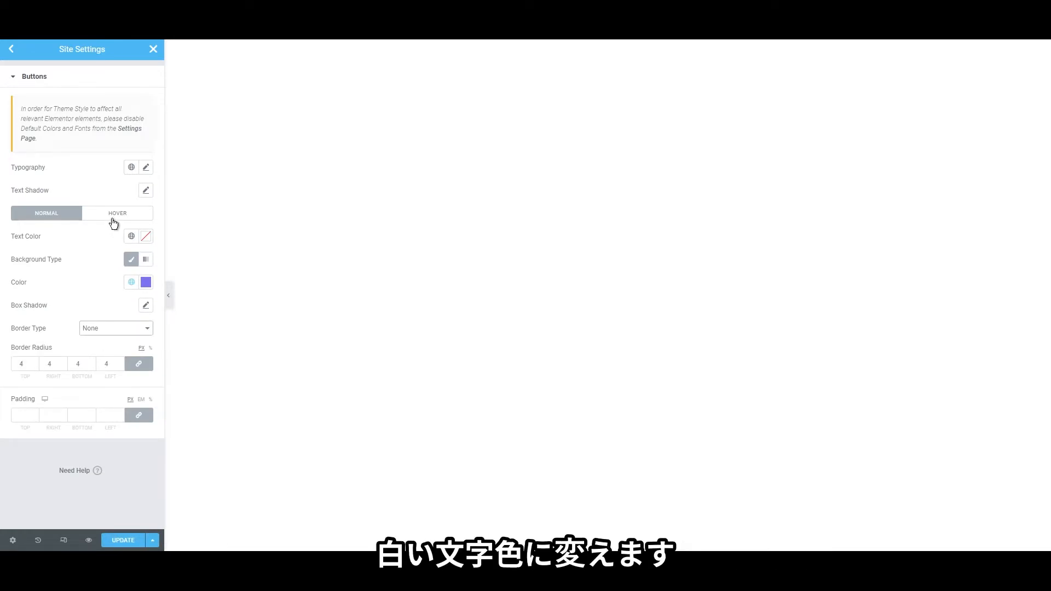
Set the button text colour to white #FFFFFF and save it as global colour 'white color'
click(114, 219)
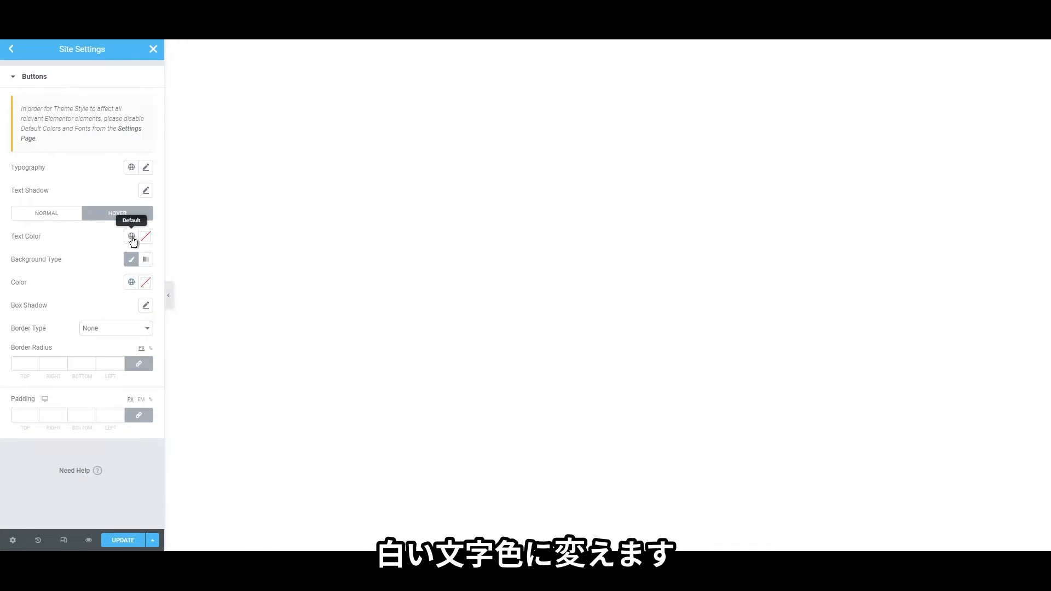
click(47, 213)
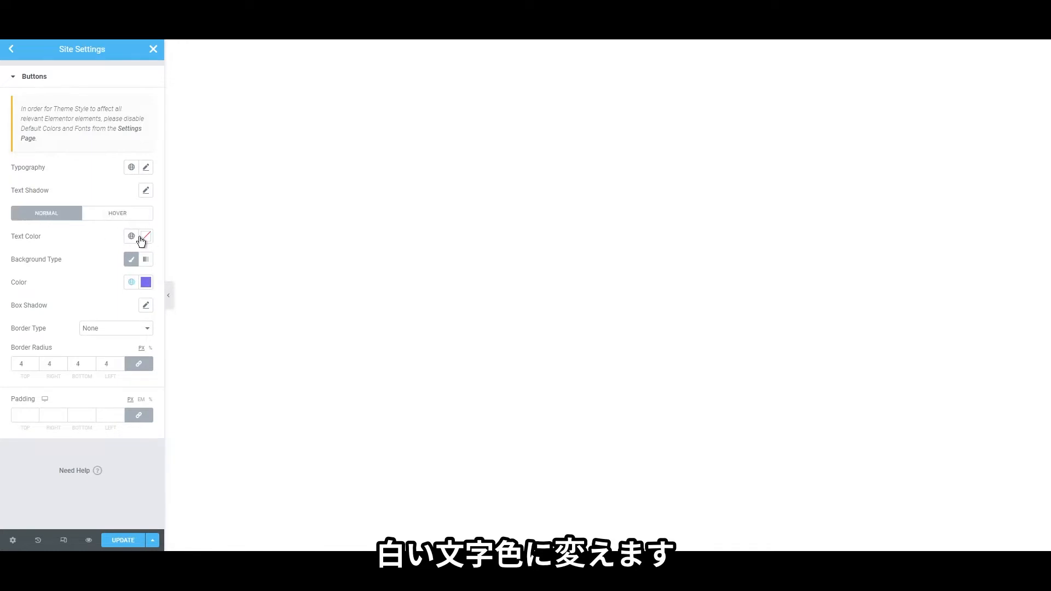
click(146, 236)
drag(119, 292, 3, 252)
click(131, 257)
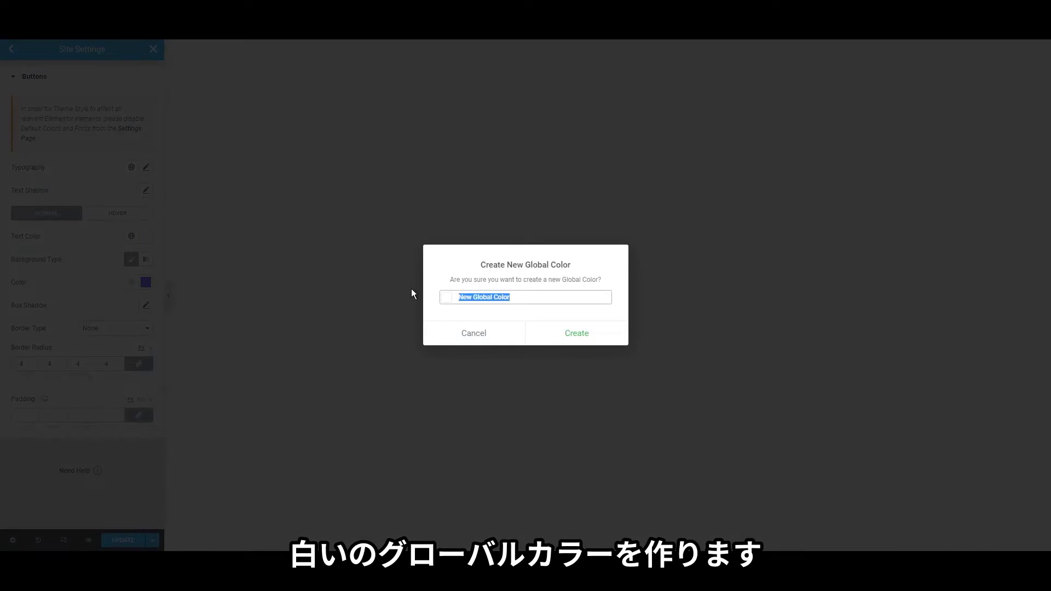
text(white color)
click(597, 339)
click(115, 219)
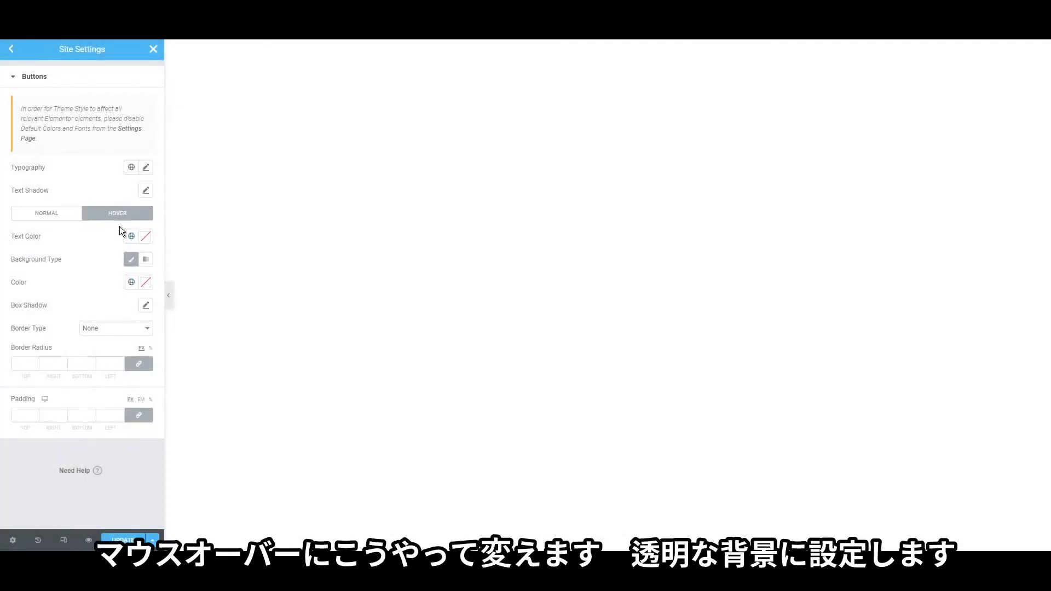
Make hovered buttons show Primary text on a fully transparent background
click(131, 238)
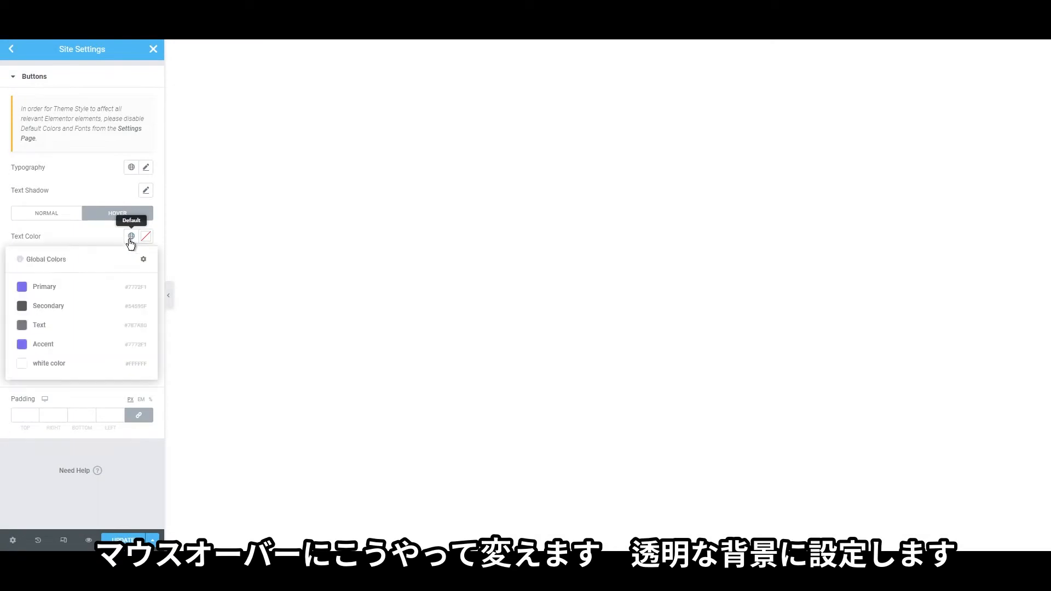
click(86, 289)
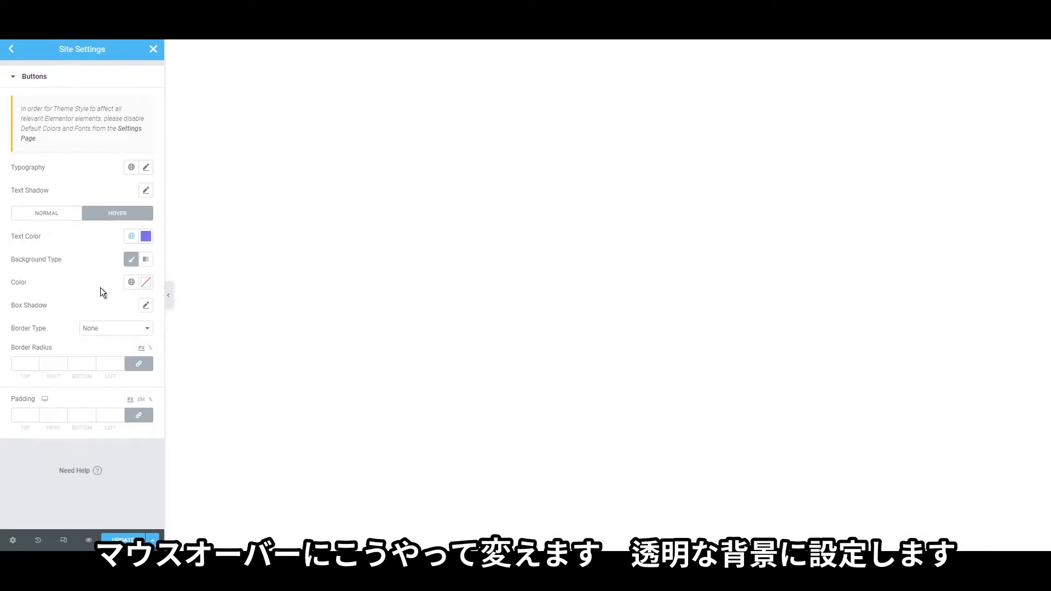
click(131, 283)
click(144, 283)
drag(146, 434, 17, 427)
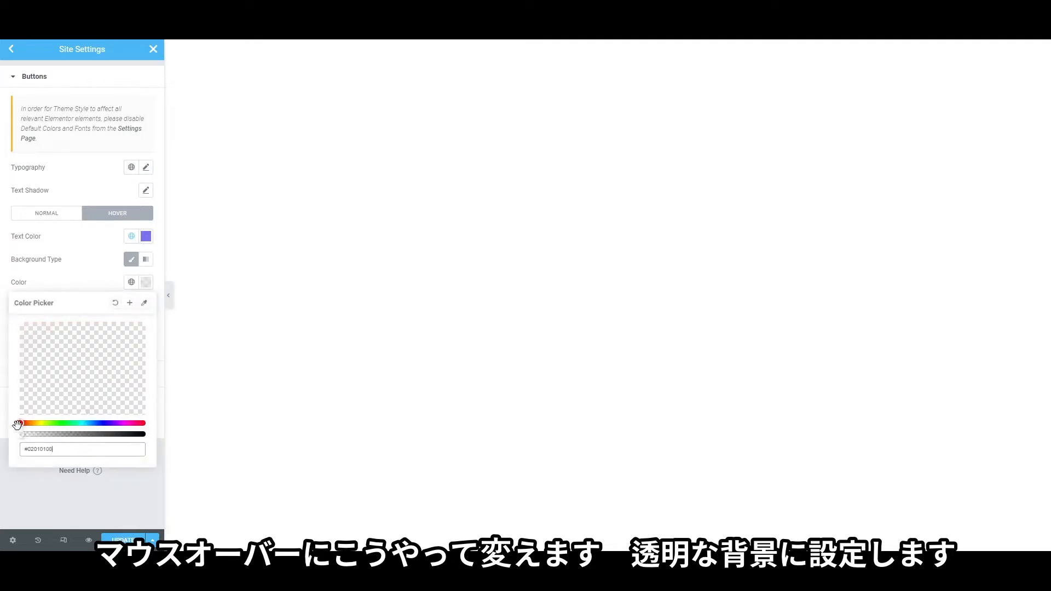
click(6, 422)
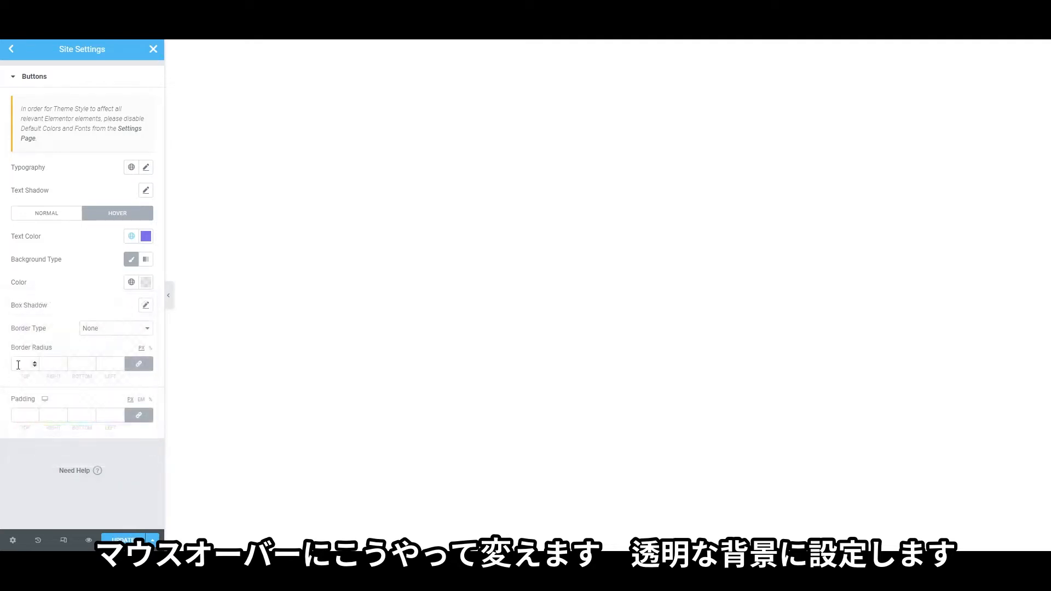
Give hovered buttons a solid 1 px border in the Primary colour
click(94, 350)
click(23, 364)
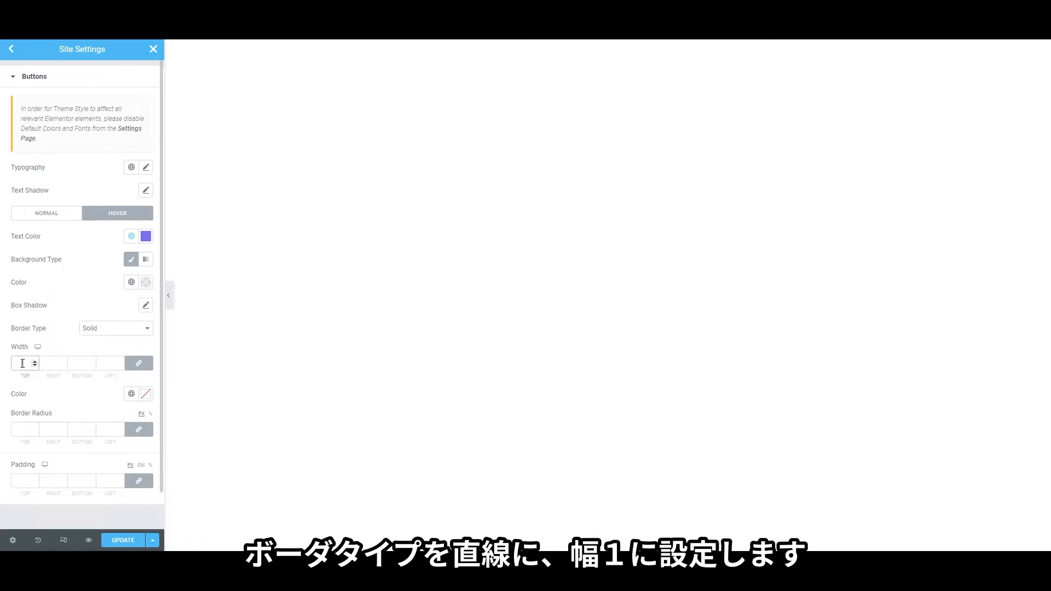
click(95, 341)
click(139, 398)
text(1E212C)
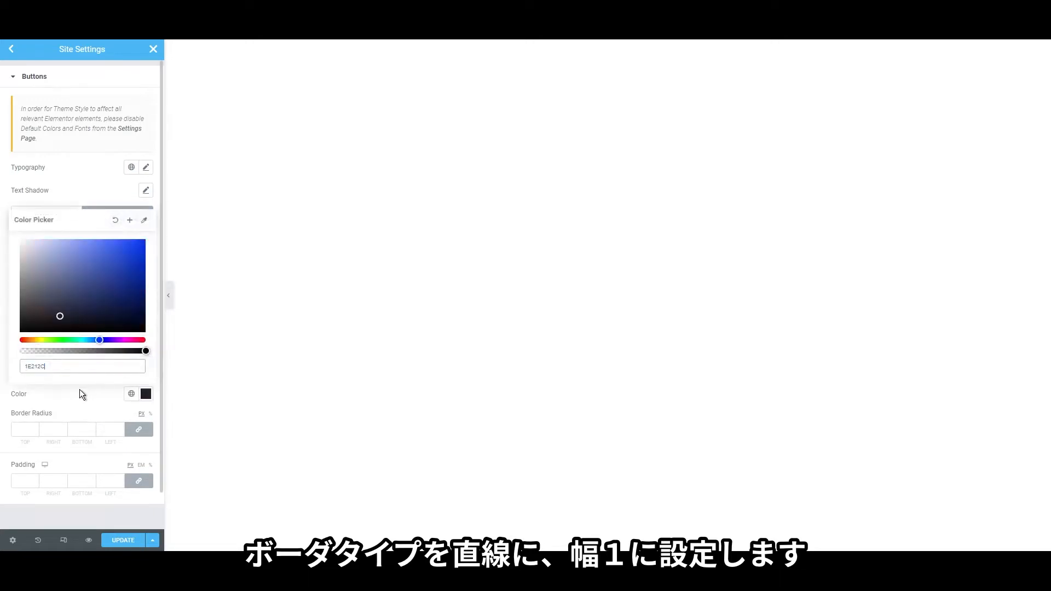
key(ctrl+z)
click(84, 205)
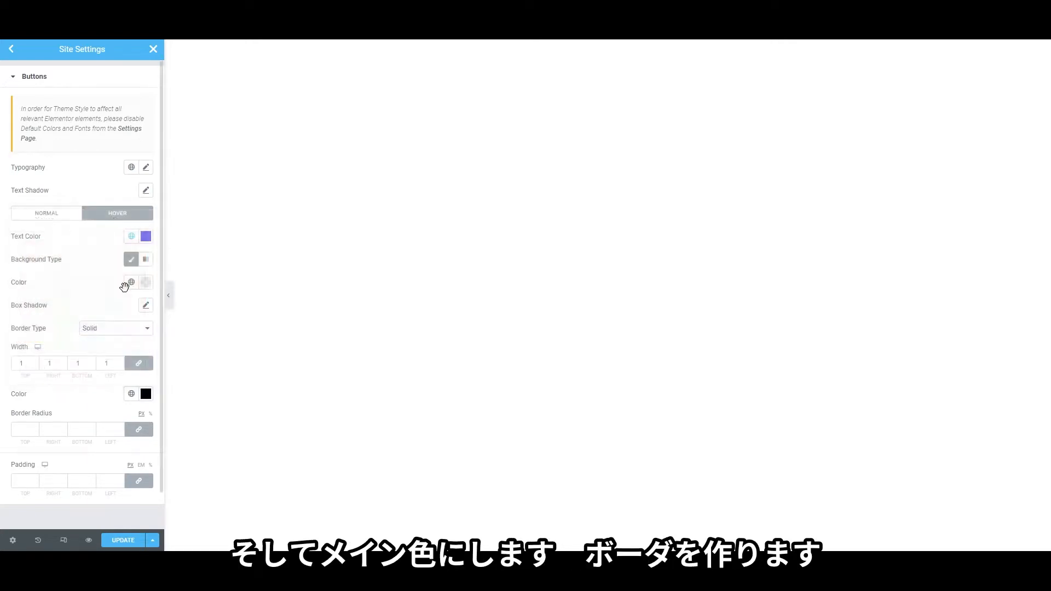
click(132, 395)
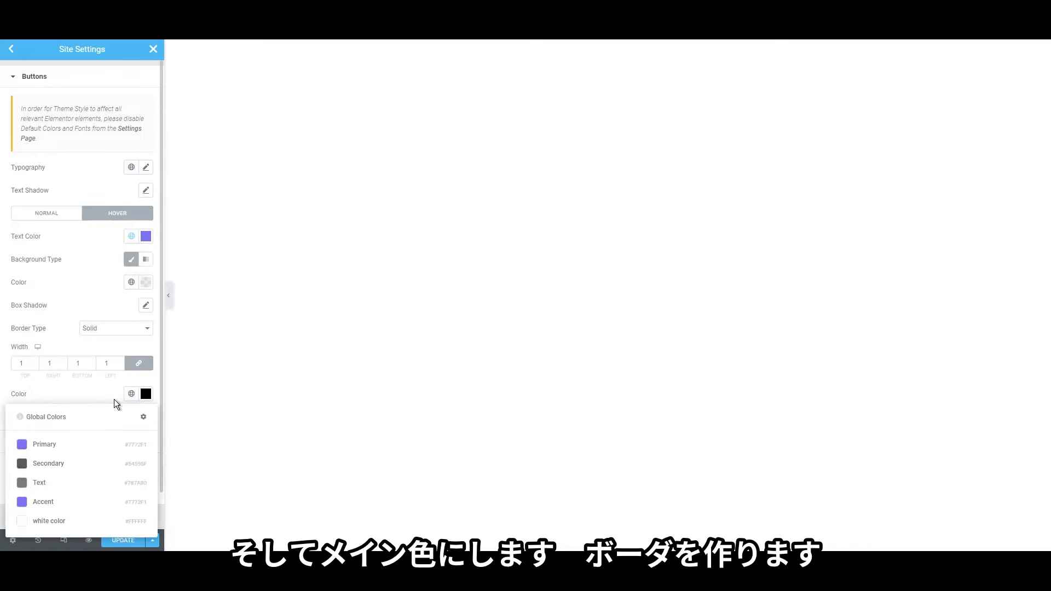
click(77, 441)
Give normal buttons the same solid 1 px Primary border and save the site settings
click(62, 213)
click(110, 329)
click(104, 341)
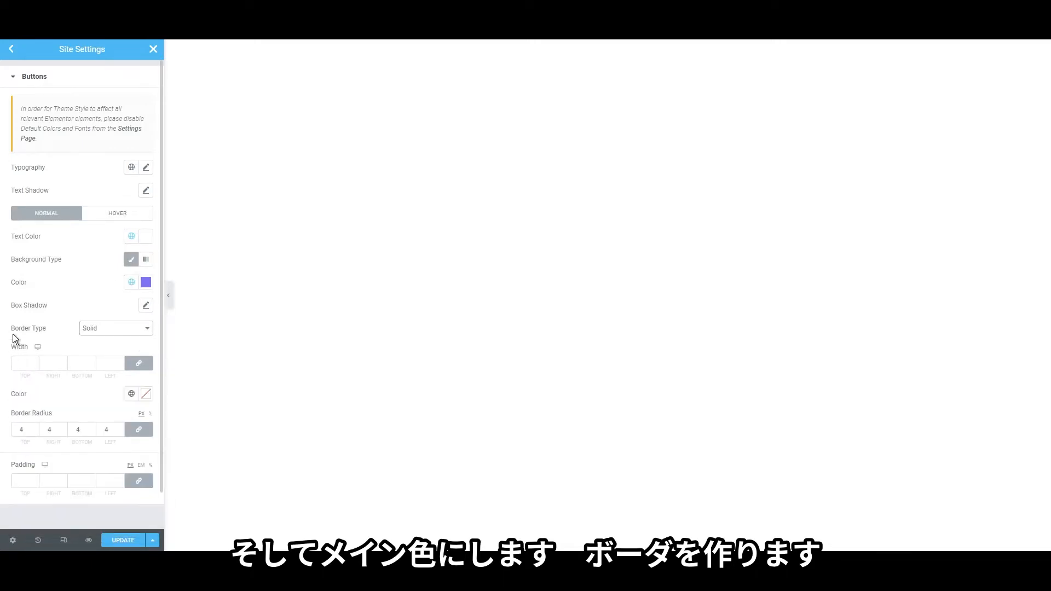
click(24, 363)
text(1)
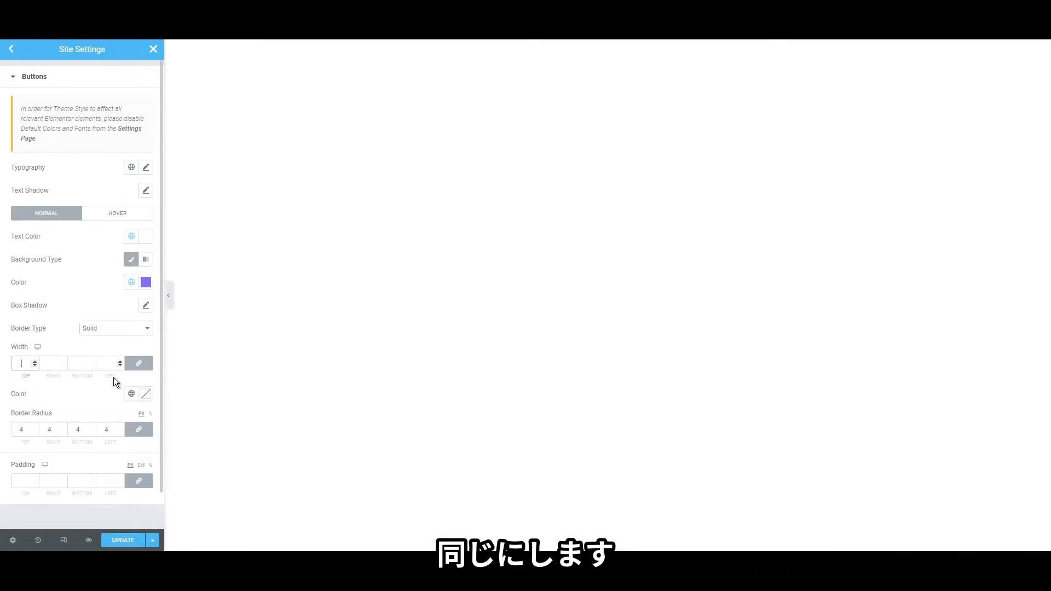
click(132, 393)
click(44, 444)
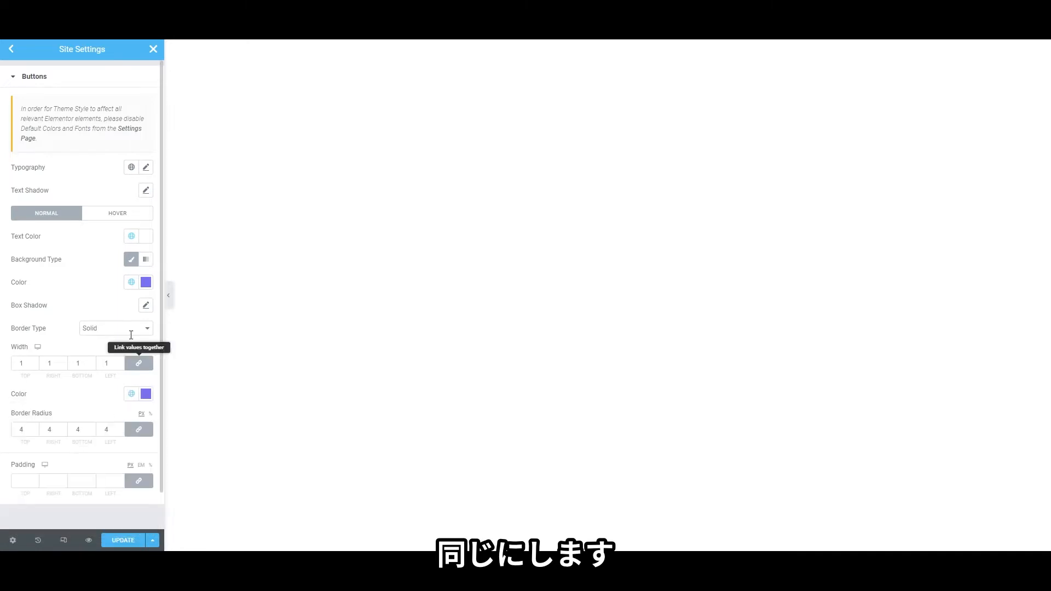
click(11, 50)
click(123, 541)
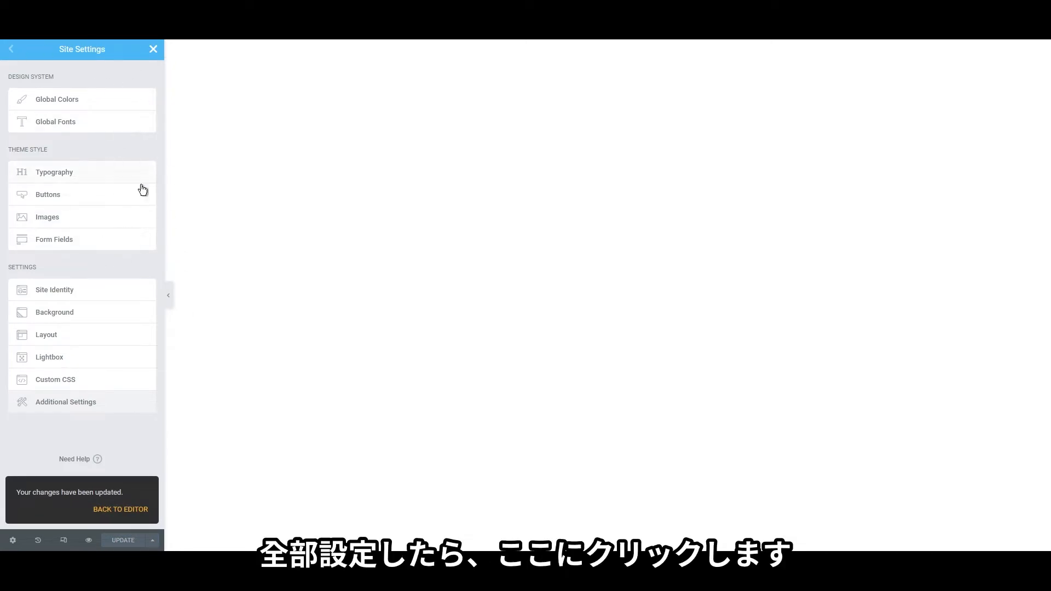
Close the Site Settings panel to get back to the editor's widget list
click(154, 50)
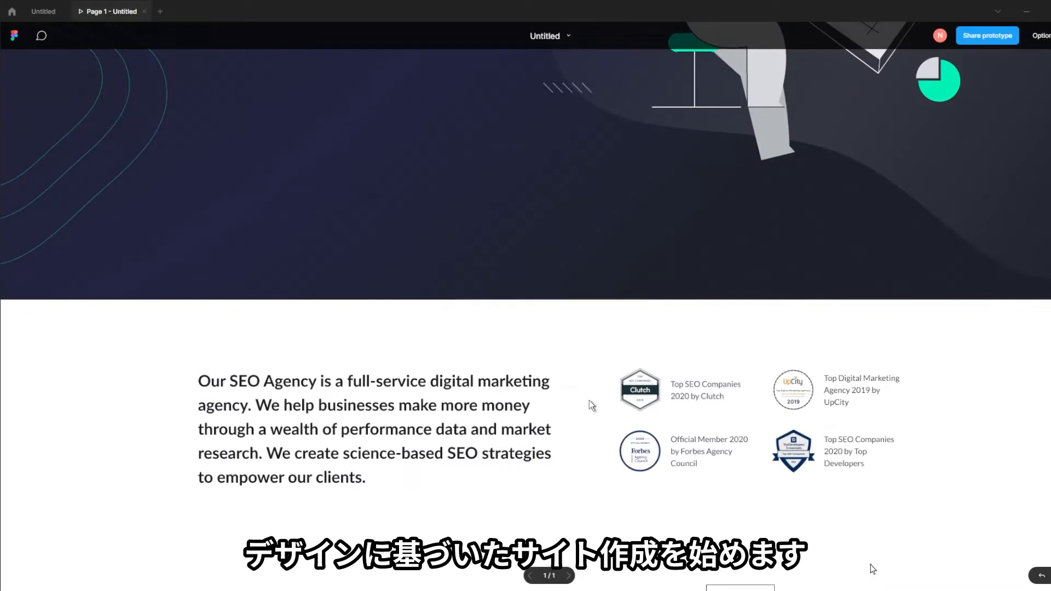
scroll(590, 400, up, 10)
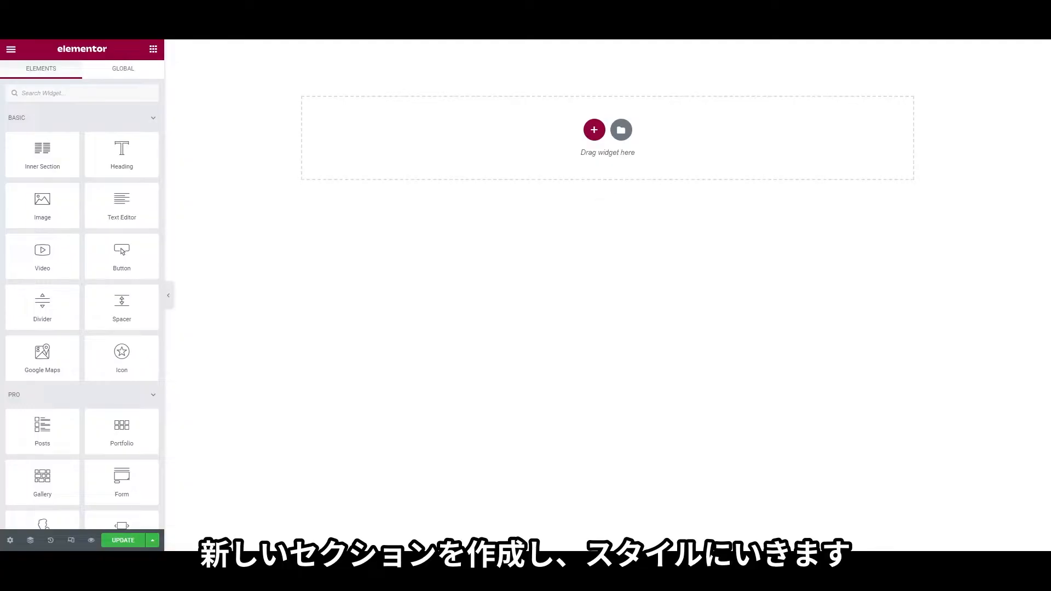
Add a one-column section using the dark header image as a classic, no-repeat, cover background
click(593, 130)
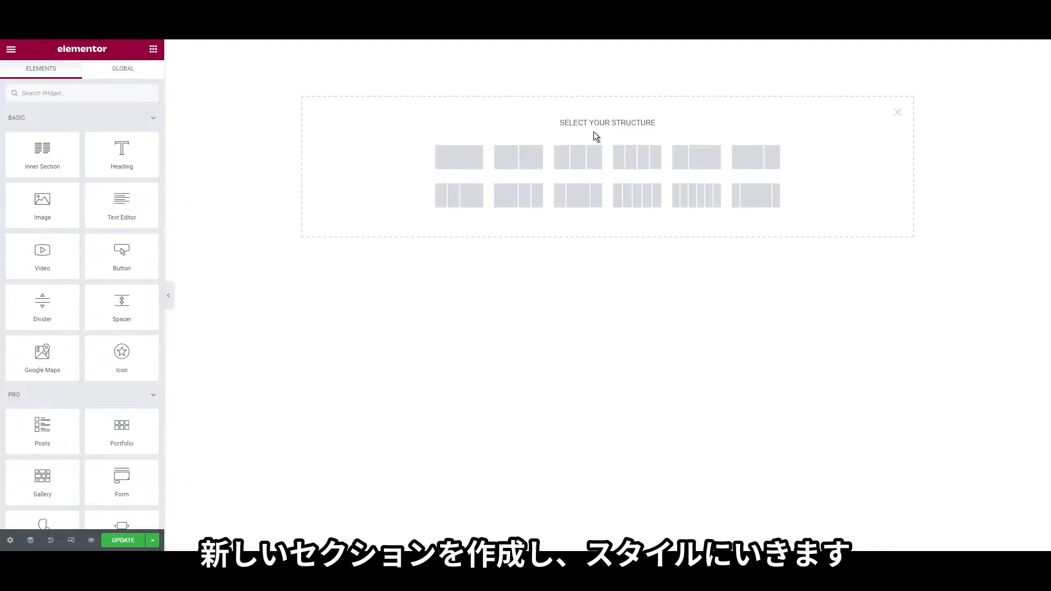
click(460, 162)
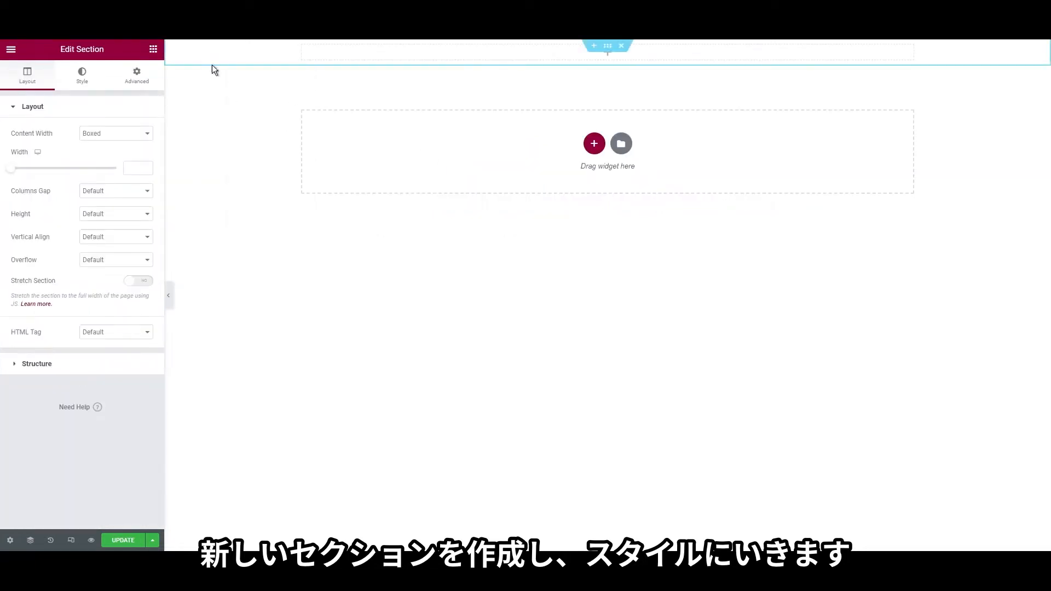
click(82, 73)
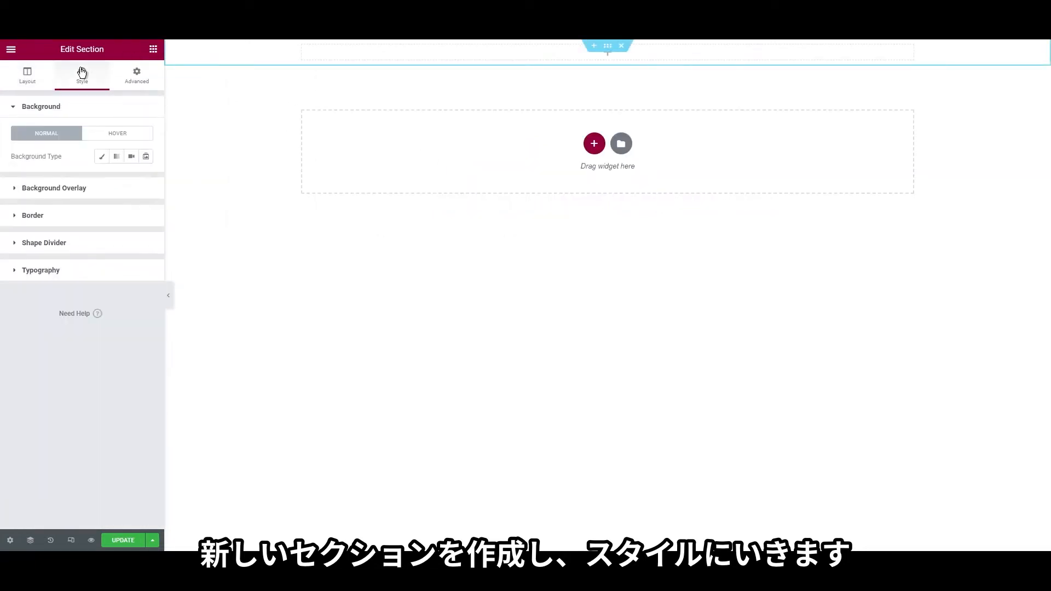
click(100, 159)
click(48, 226)
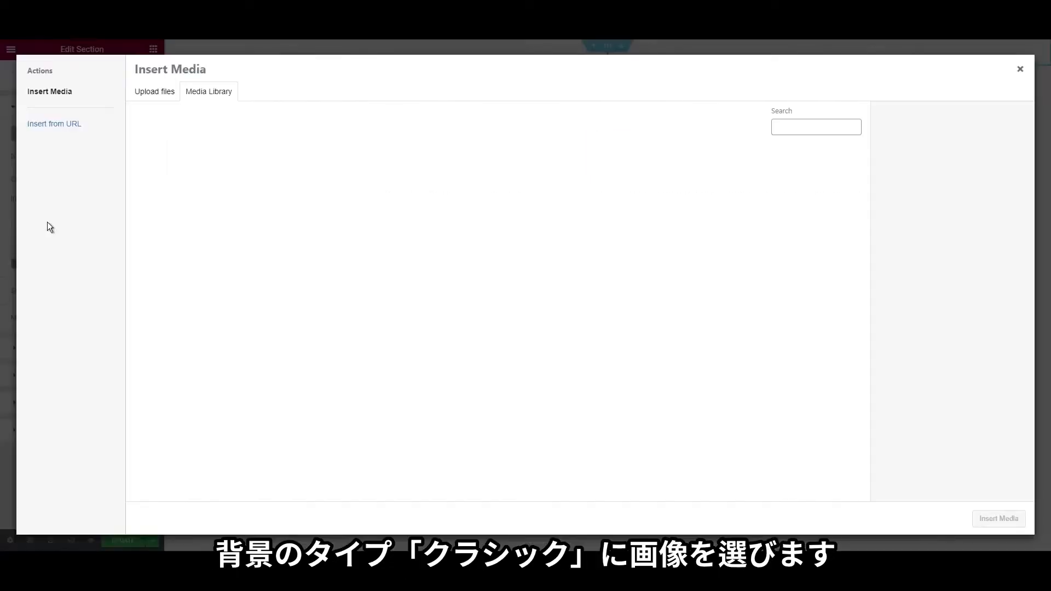
click(242, 188)
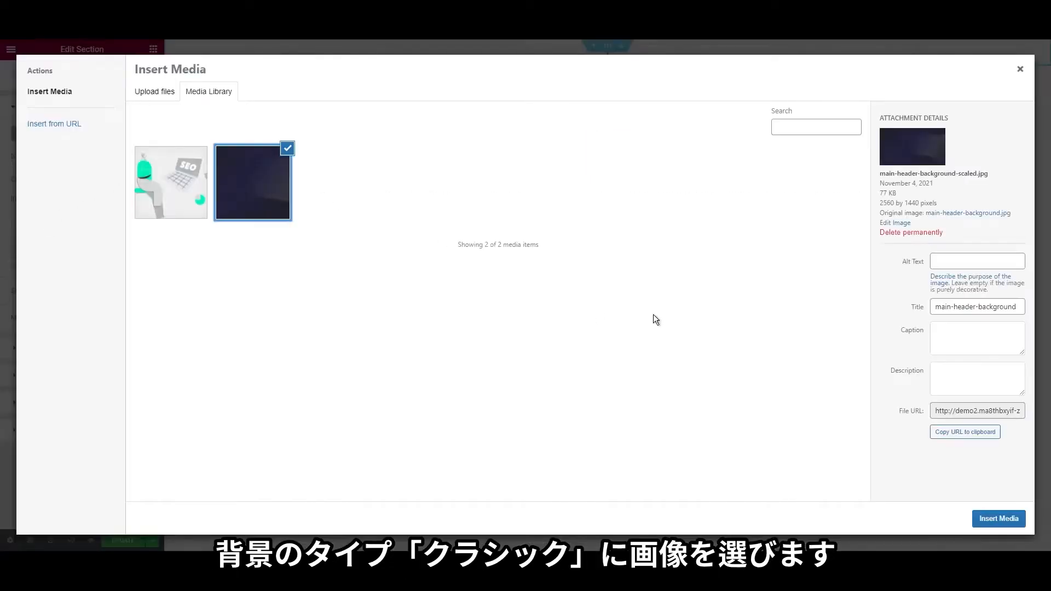
click(994, 517)
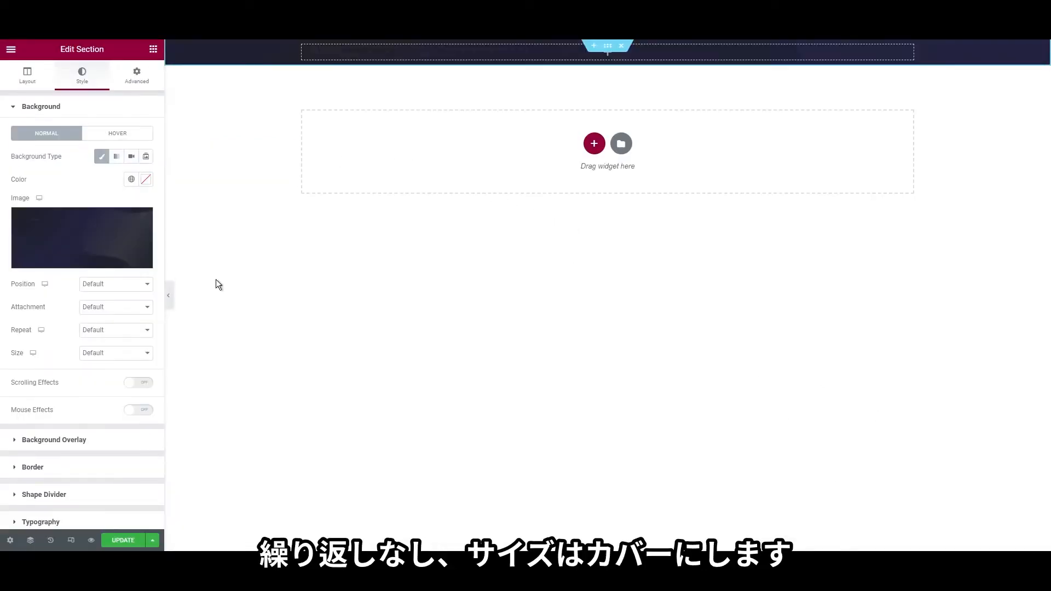
click(108, 354)
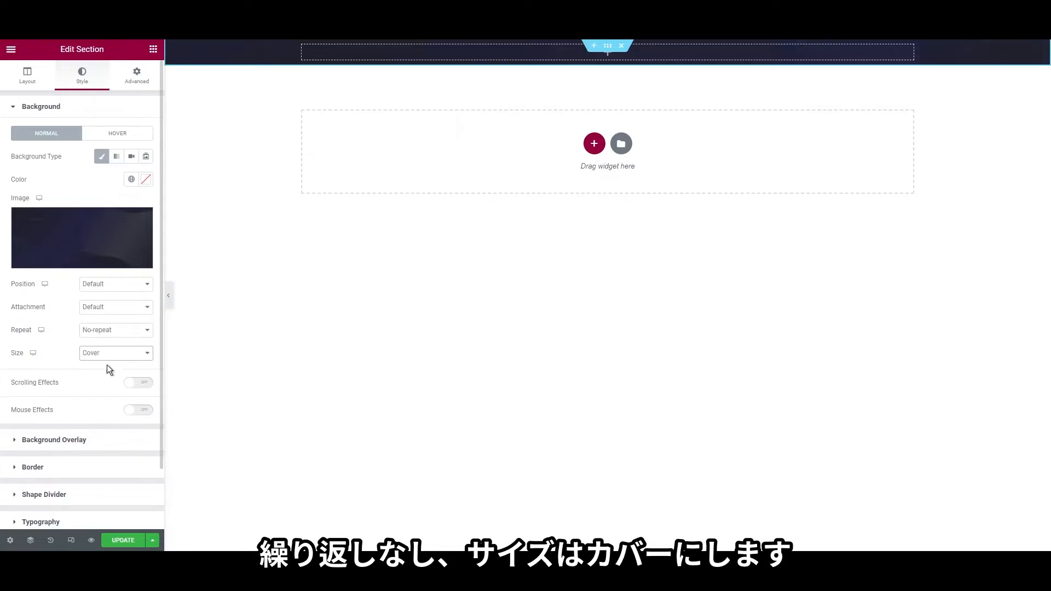
click(28, 79)
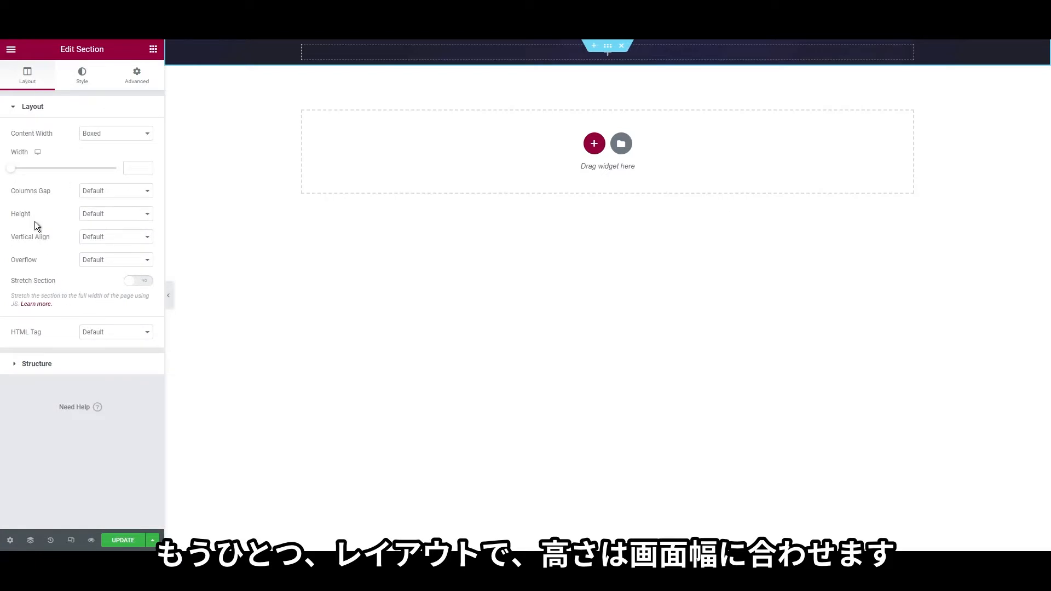
Set the hero section height to Fit To Screen and drop a two-column Inner Section into it
click(110, 237)
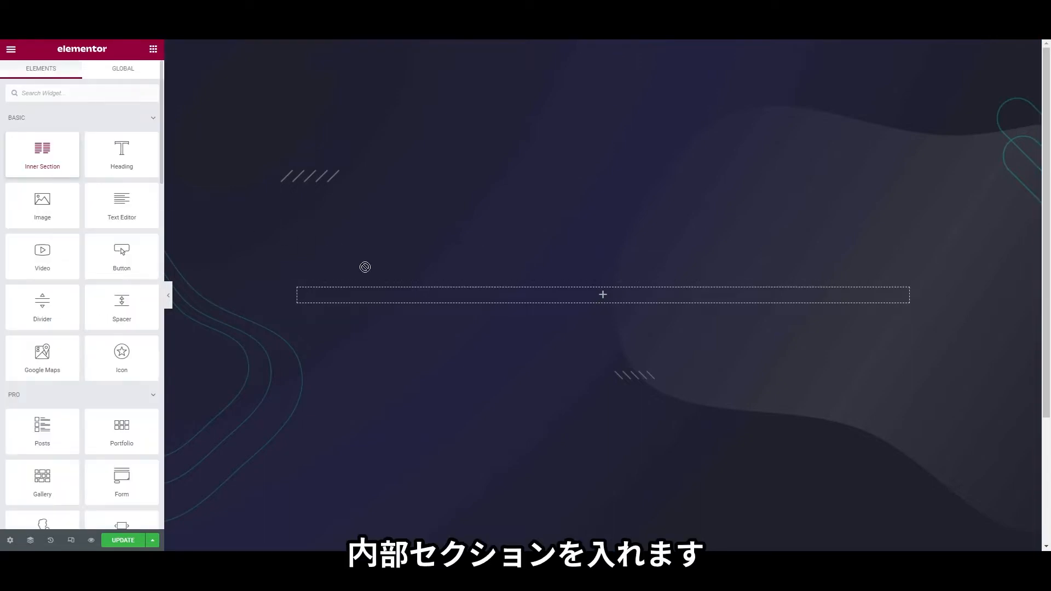
drag(363, 265, 383, 300)
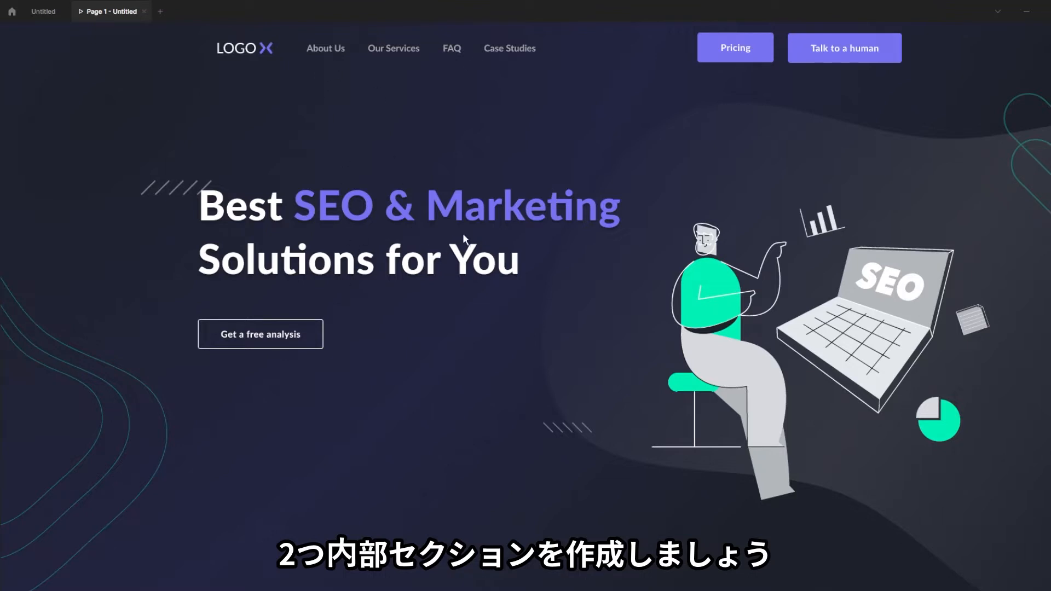
Add a white heading 'Best SEO & Marketing Solutions for You' with span-highlighted middle phrase to the left column
click(1026, 14)
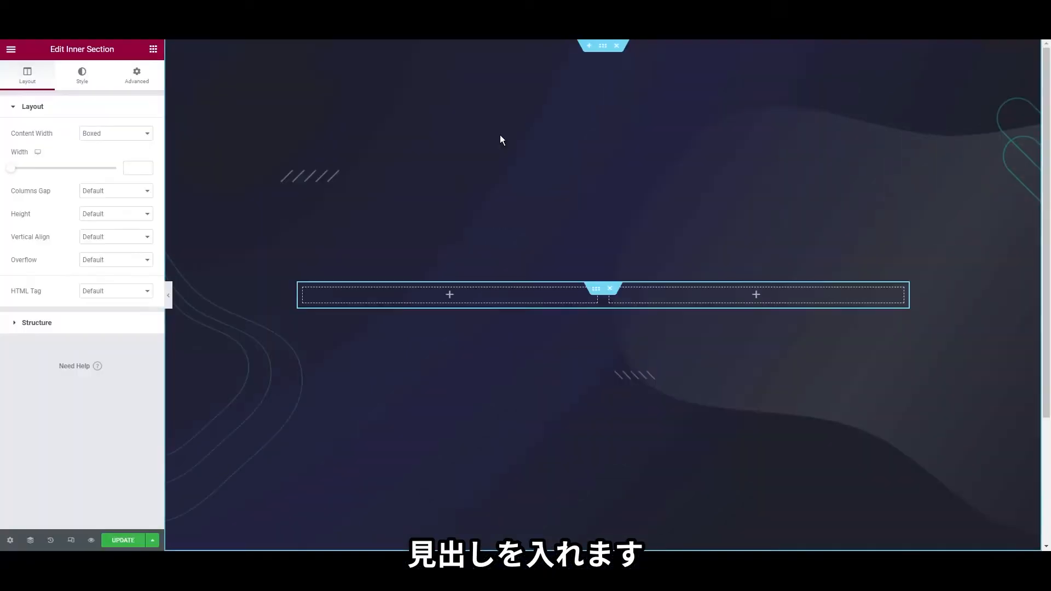
click(154, 49)
drag(121, 153, 345, 299)
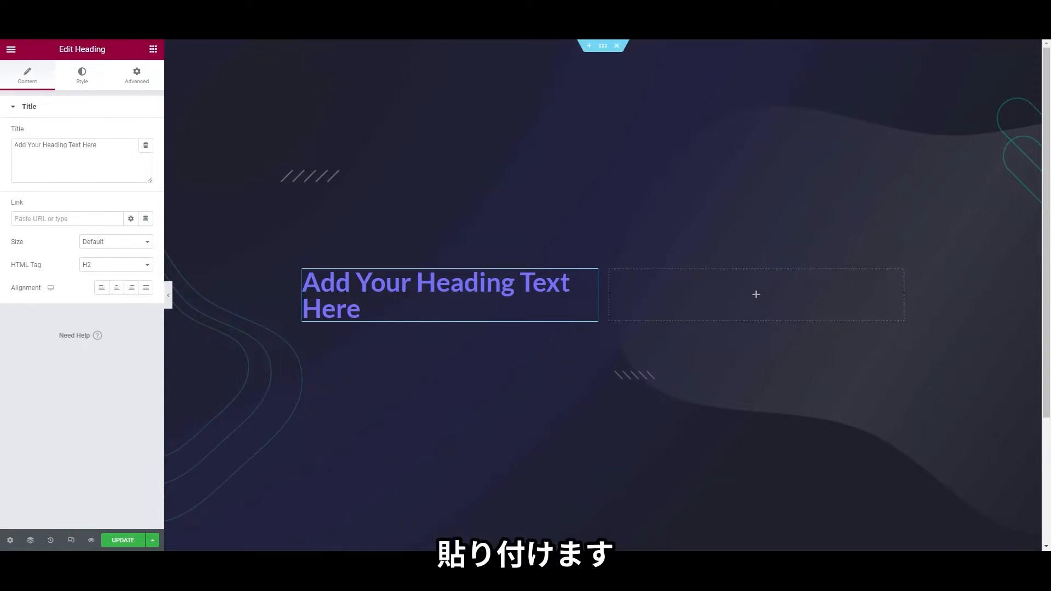
triple_click(105, 160)
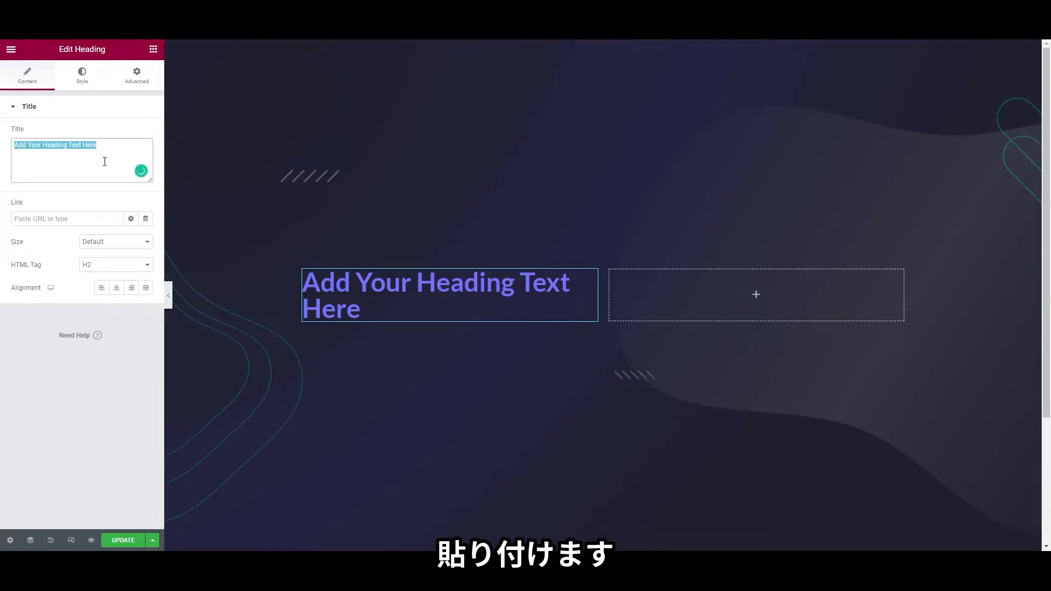
text(Best <span class="high-light-heading">SEO & Marketing</span> Solutions for You)
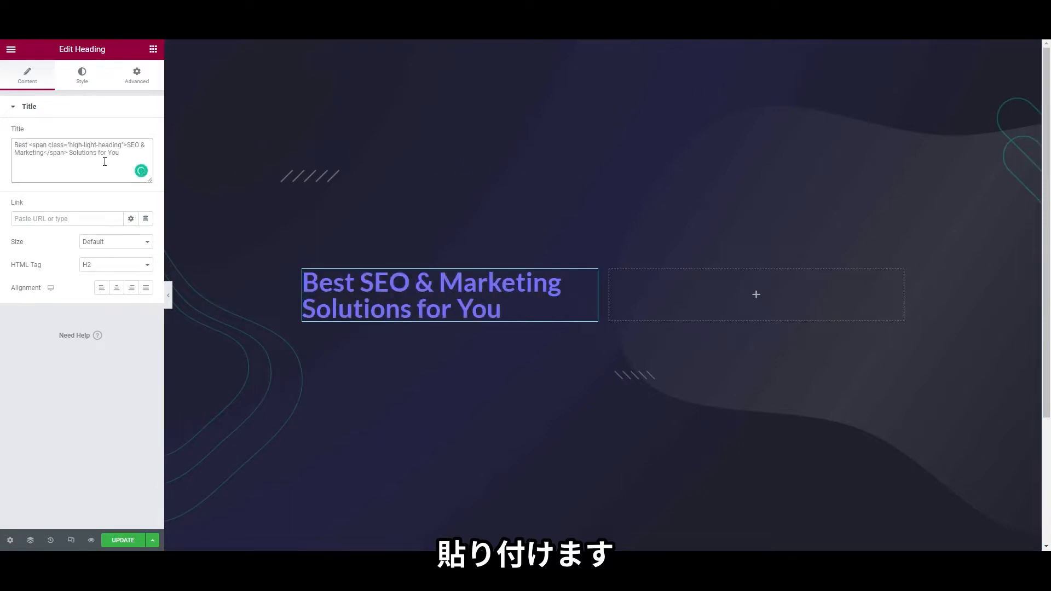
click(86, 81)
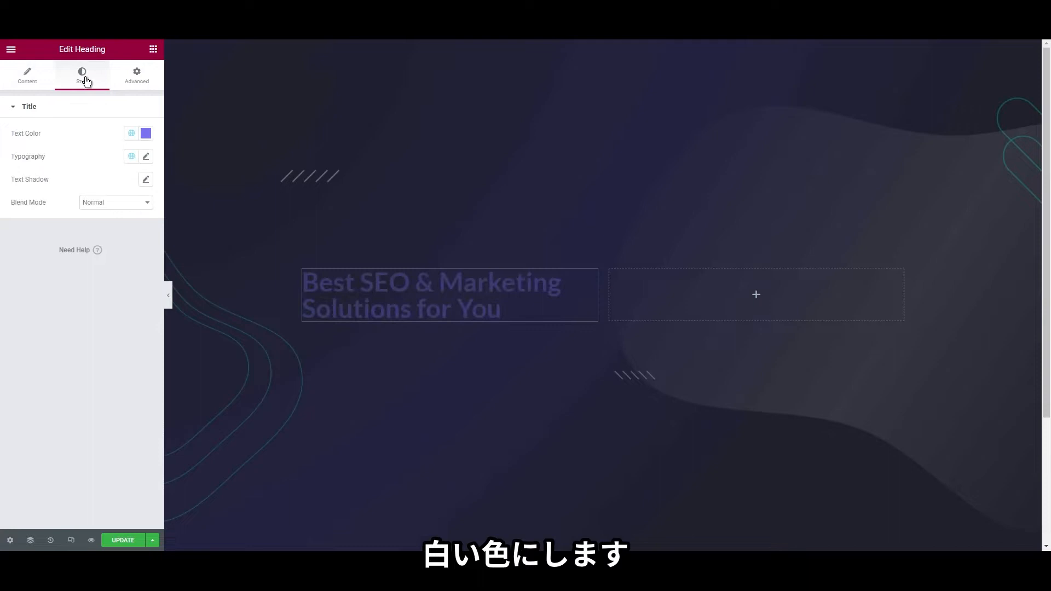
click(131, 133)
click(81, 261)
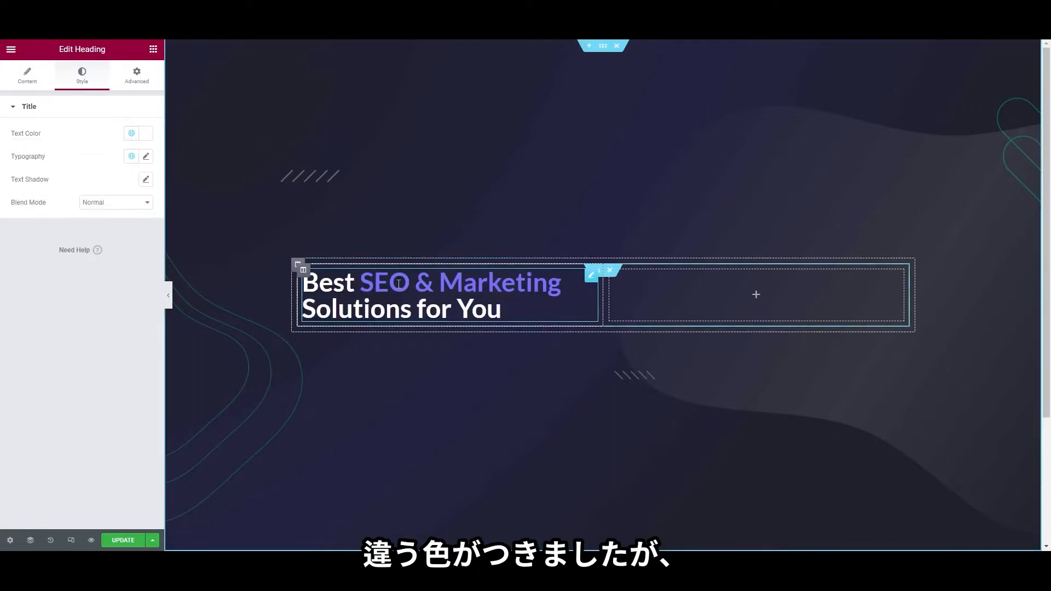
click(36, 81)
drag(29, 147, 127, 148)
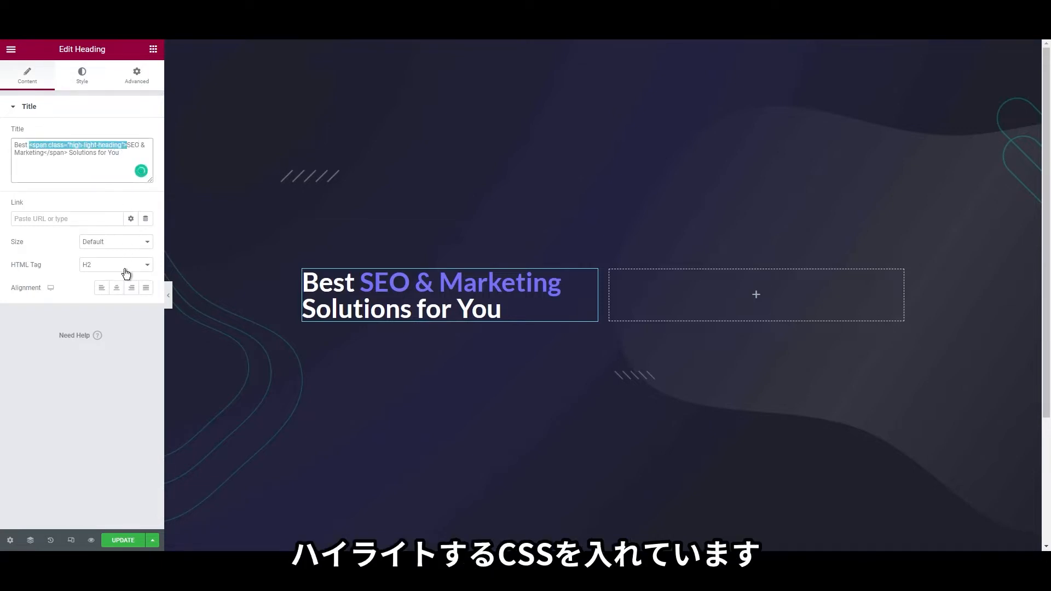
Review the page's .high-light-heading custom CSS, then add an Image widget to the right column
click(9, 542)
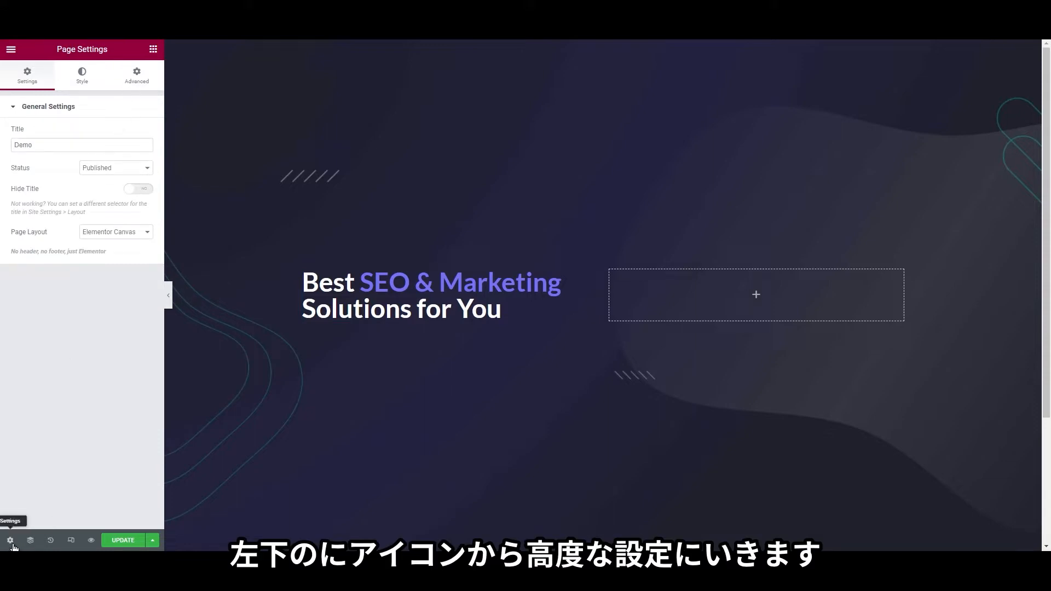
click(140, 81)
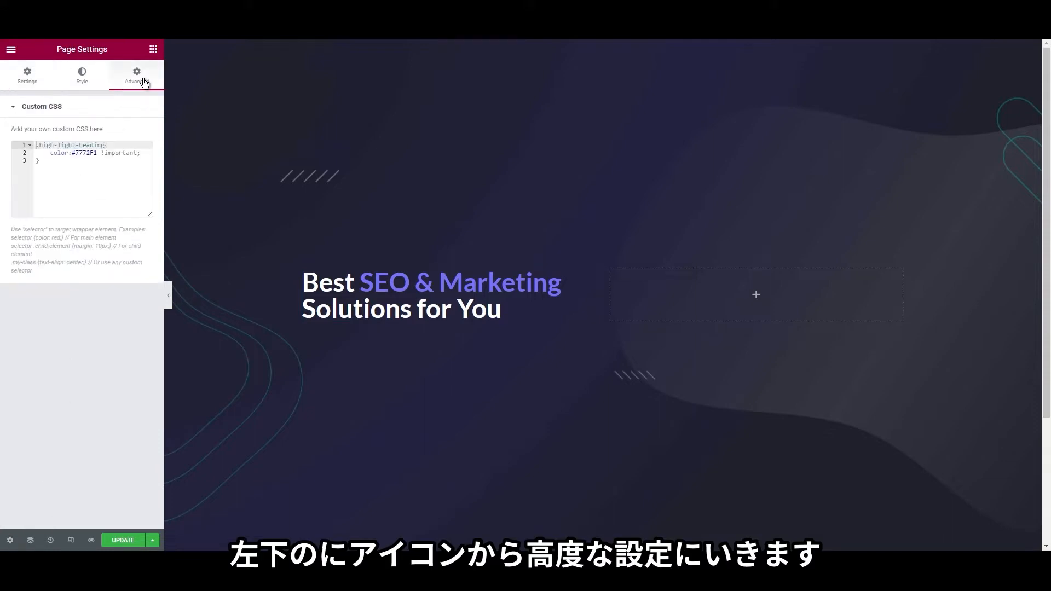
drag(66, 161, 38, 144)
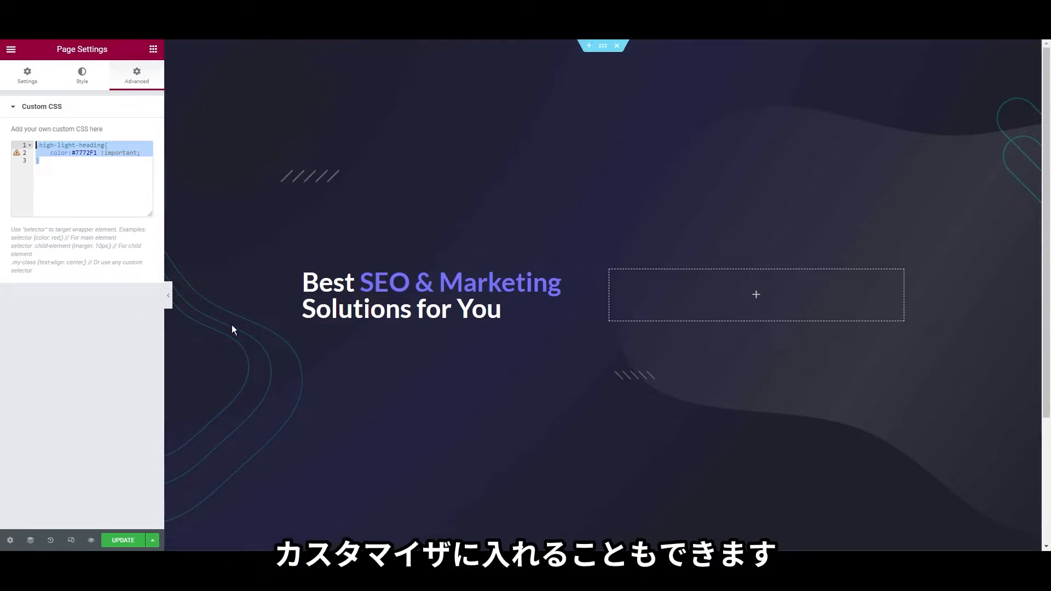
click(154, 49)
drag(76, 186, 727, 323)
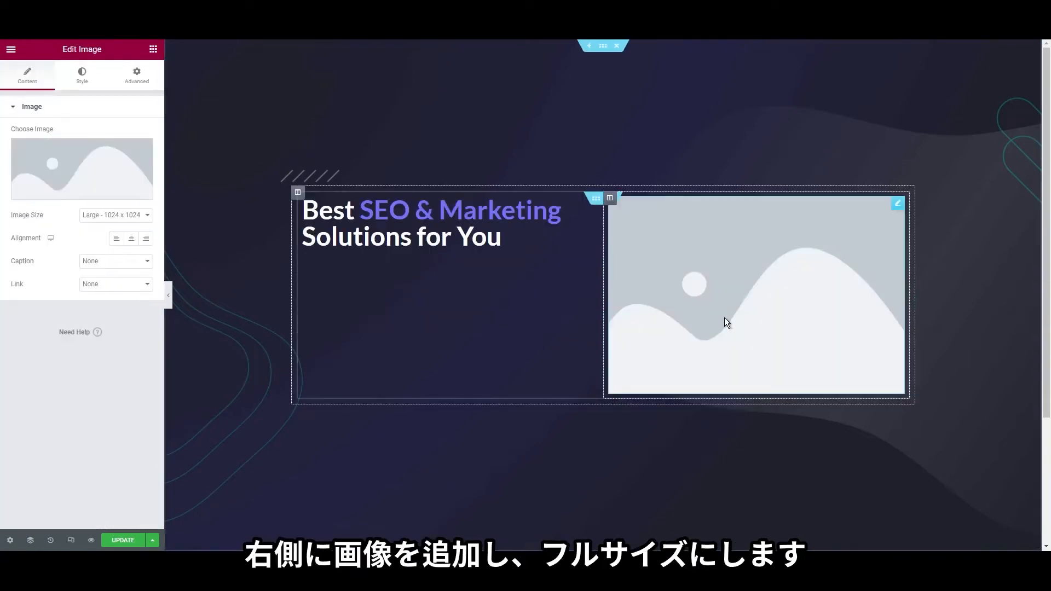
Show illustration_header.png at Full image size in the hero's right column
click(102, 285)
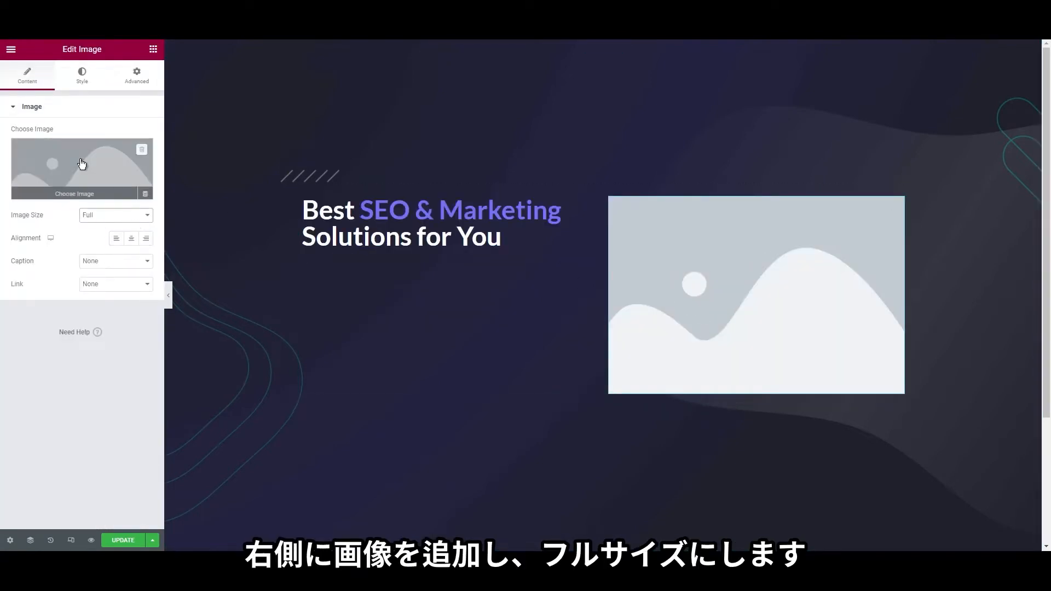
click(67, 156)
click(204, 210)
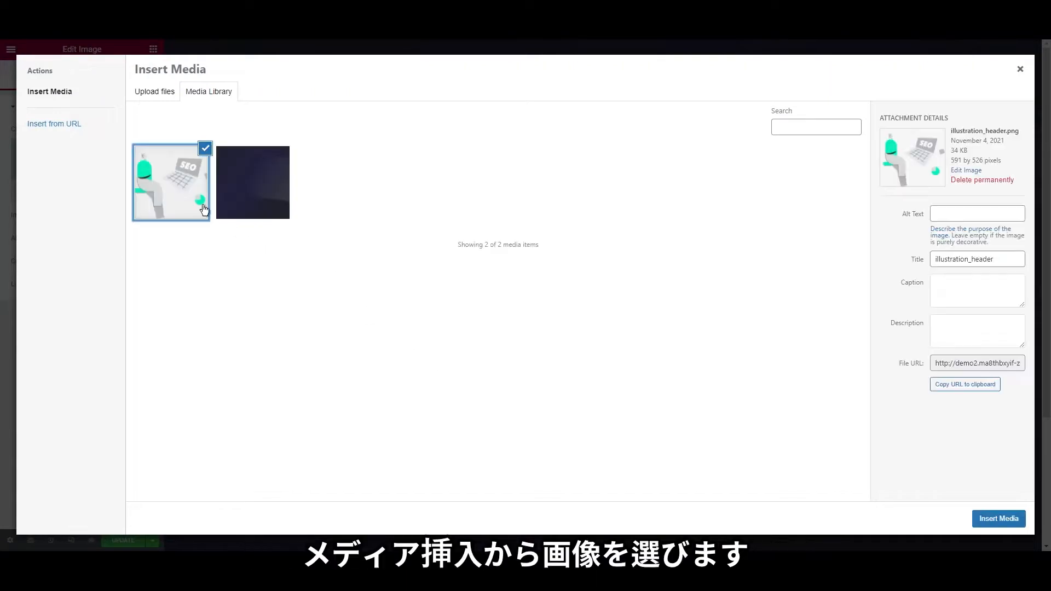
click(996, 518)
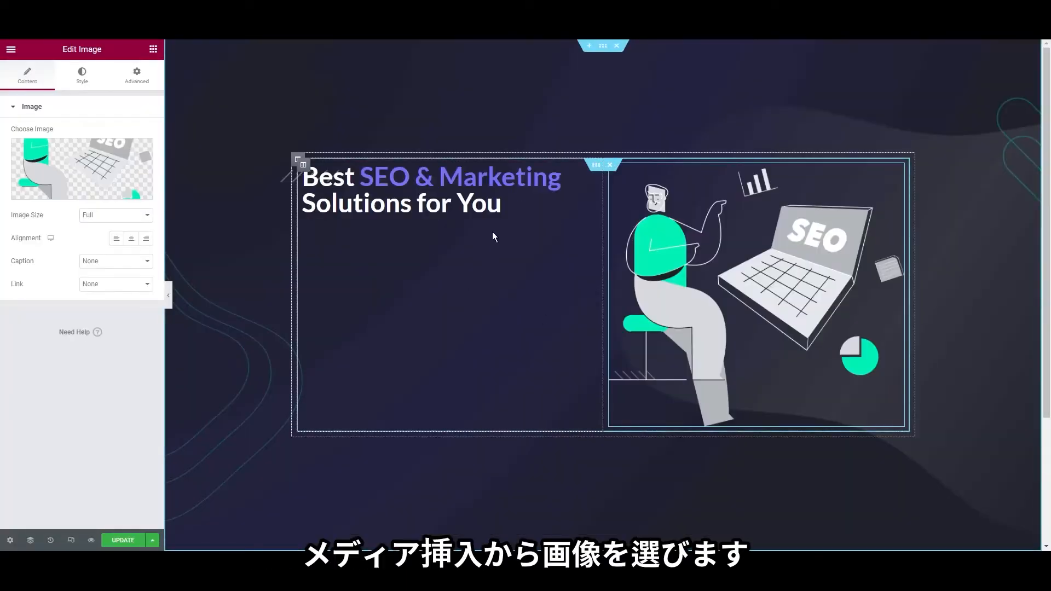
click(153, 49)
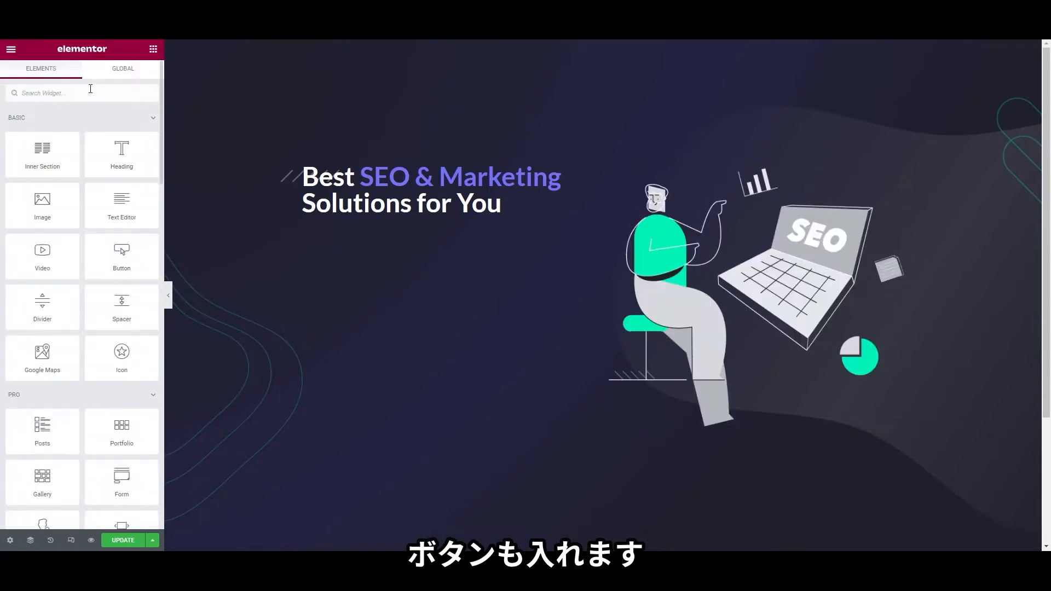
Add a button under the hero heading labelled 'Gett a free analysis'
text(but)
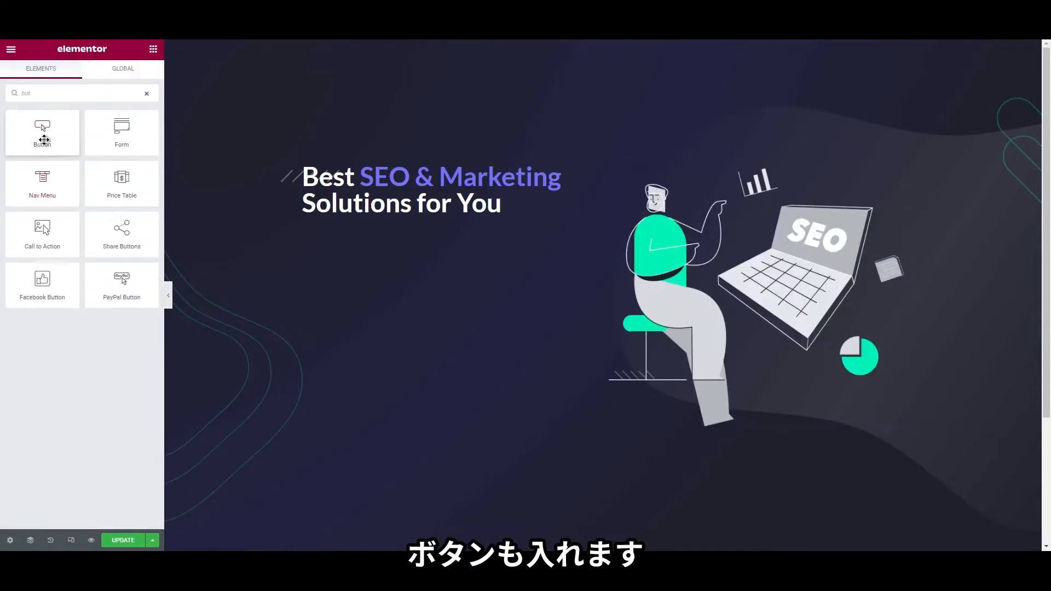
drag(43, 137, 432, 224)
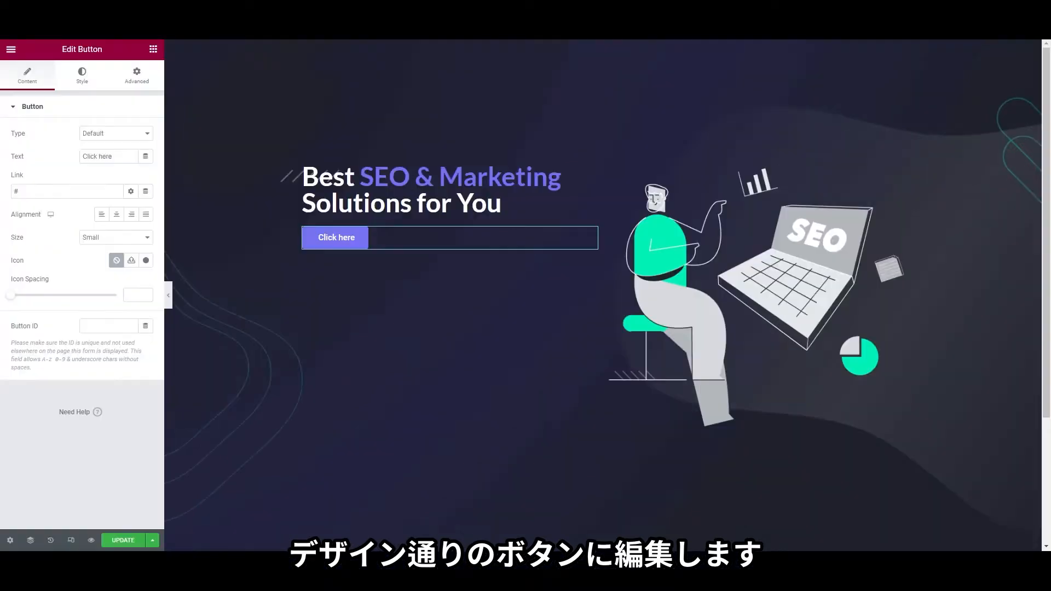
triple_click(106, 158)
text(Gett)
text( a free analysis)
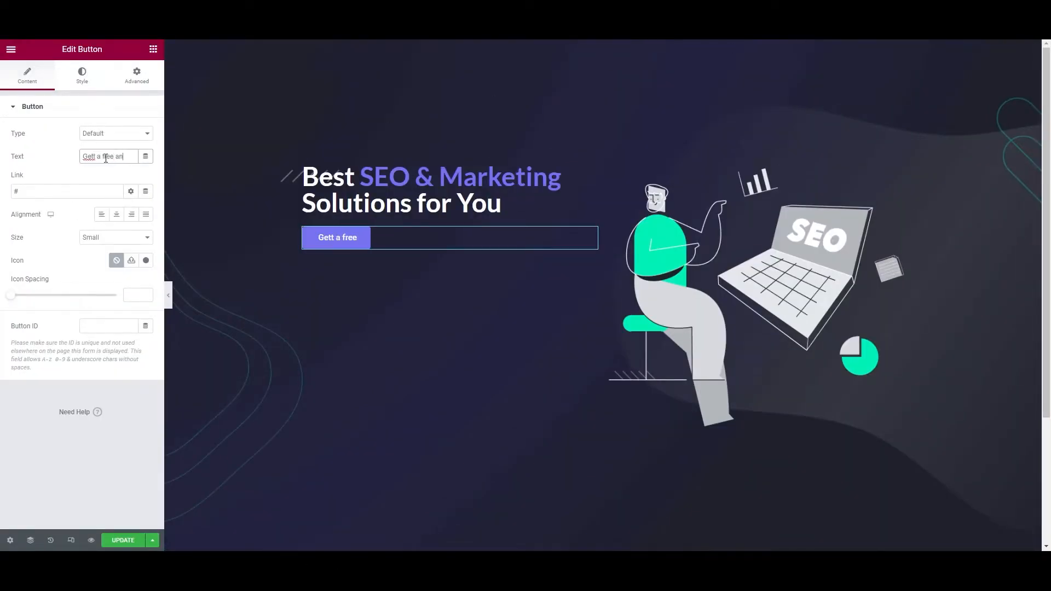
Make the button's background colour fully transparent
click(93, 82)
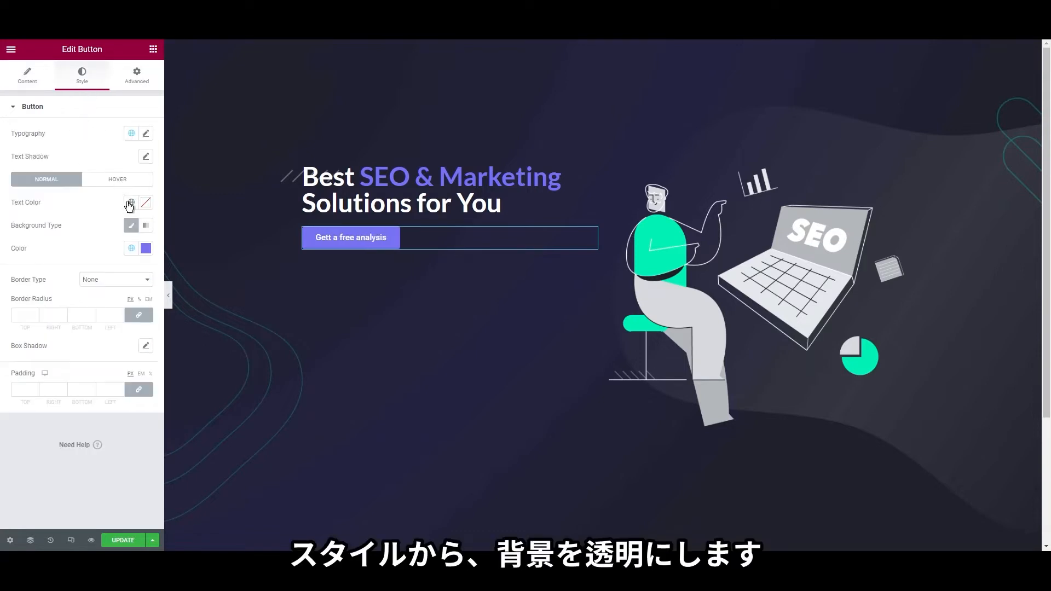
click(146, 248)
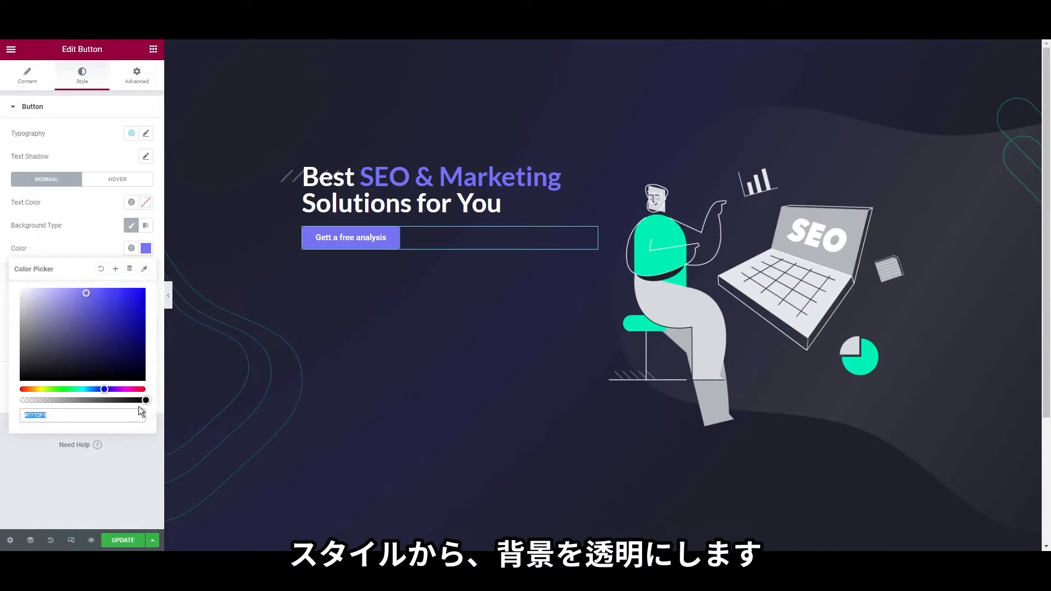
drag(147, 400, 9, 404)
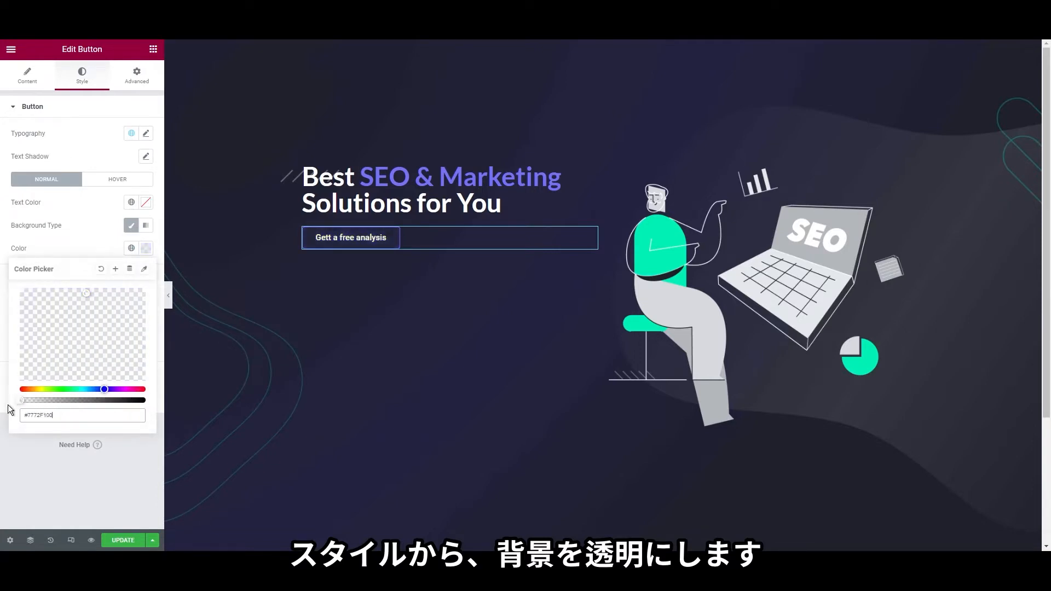
click(25, 469)
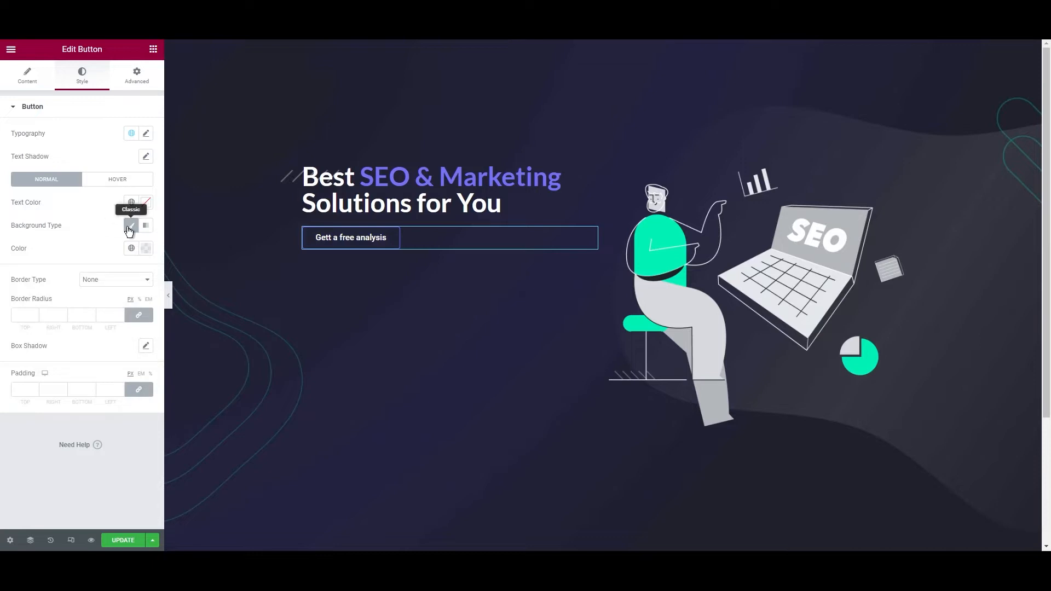
Give the button a solid border in the global white colour
click(117, 297)
click(34, 313)
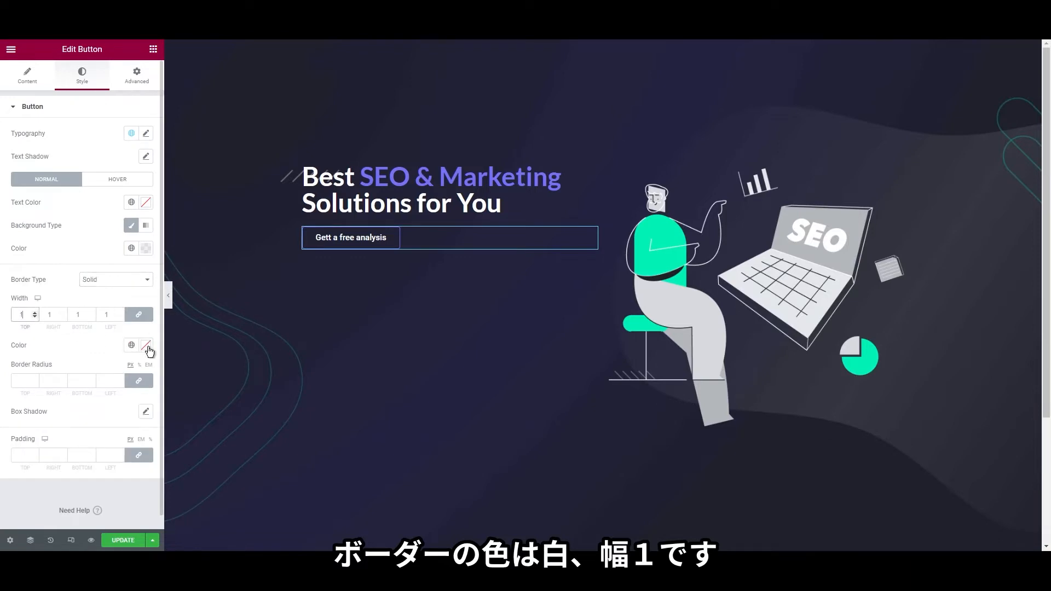
click(147, 346)
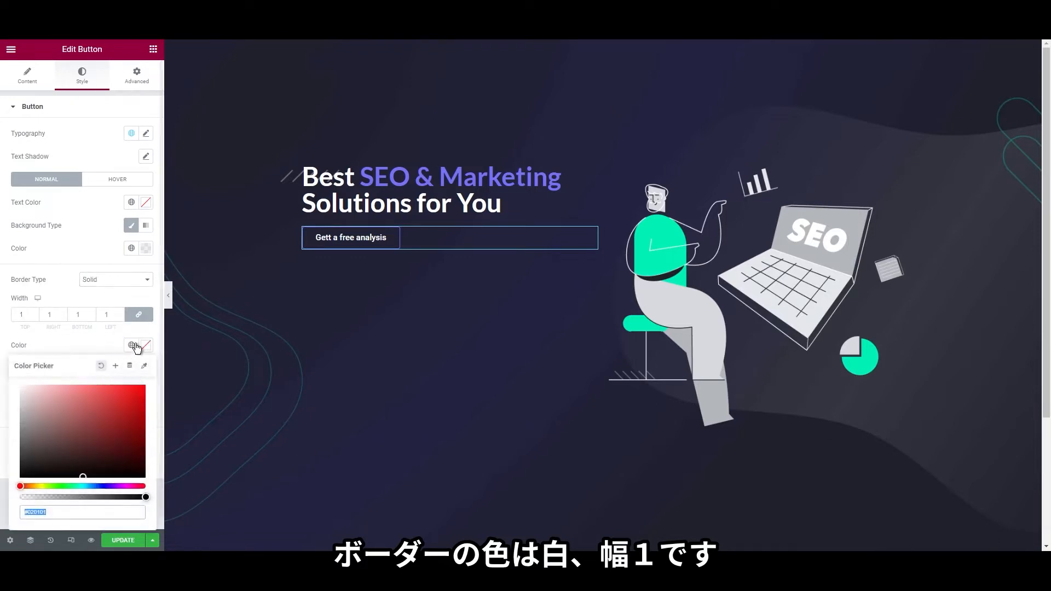
click(133, 347)
click(65, 471)
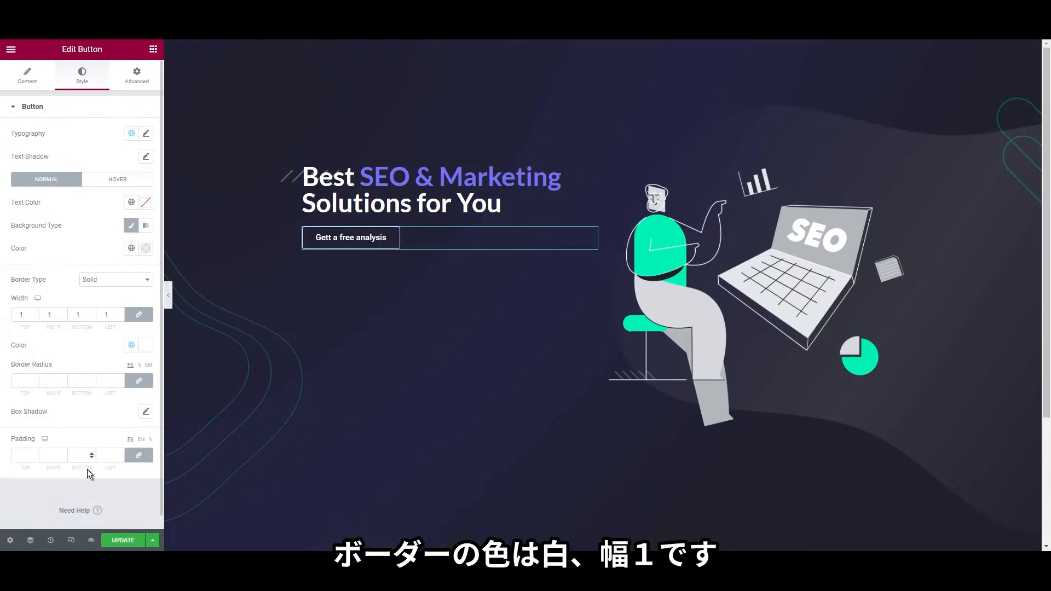
On hover, make the button text white and its background and border Primary purple
click(120, 180)
click(145, 202)
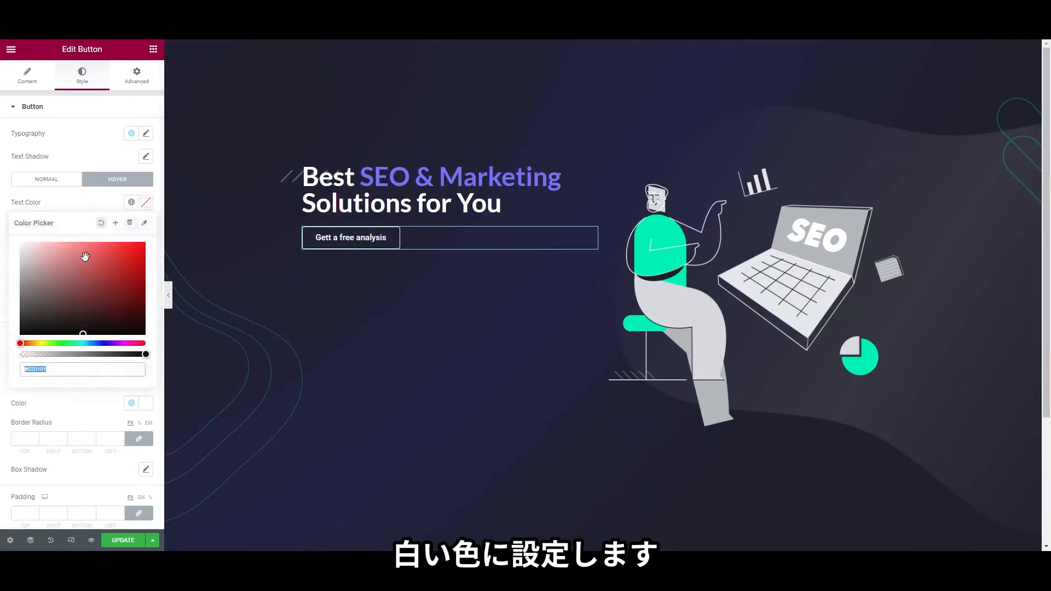
click(132, 202)
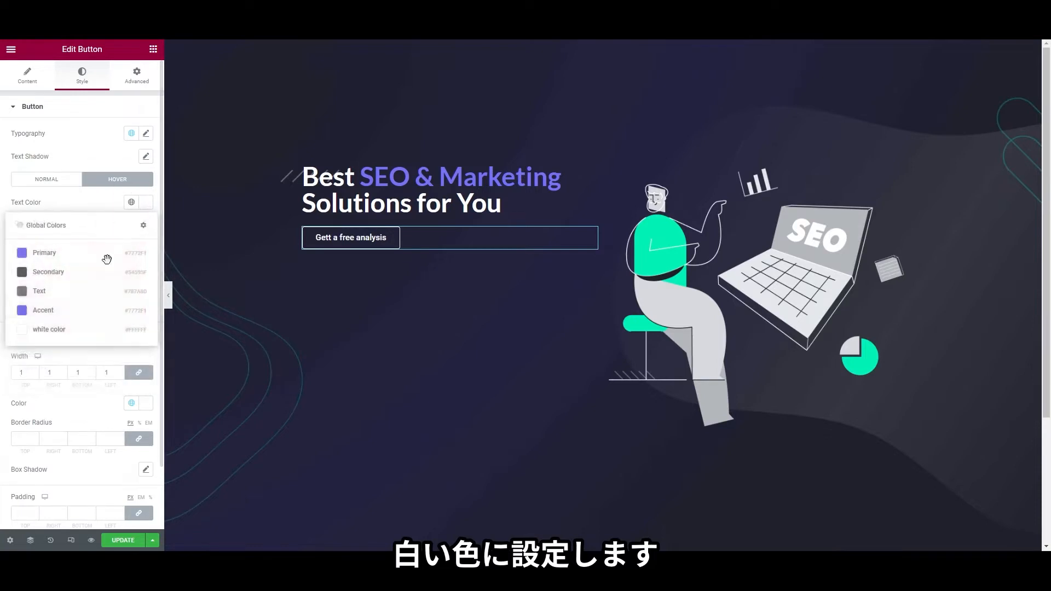
click(87, 331)
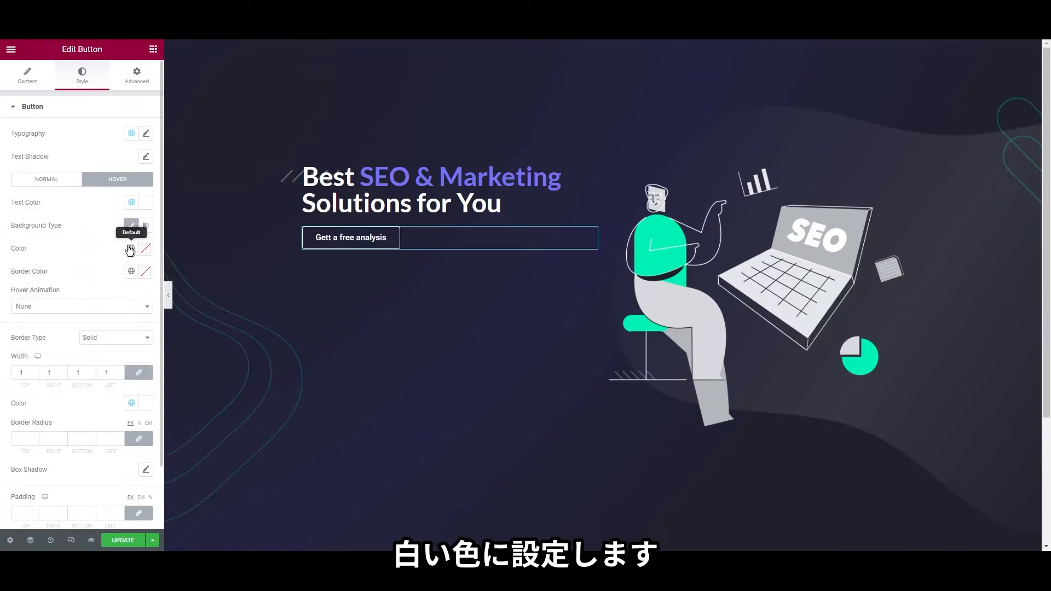
click(130, 249)
click(90, 305)
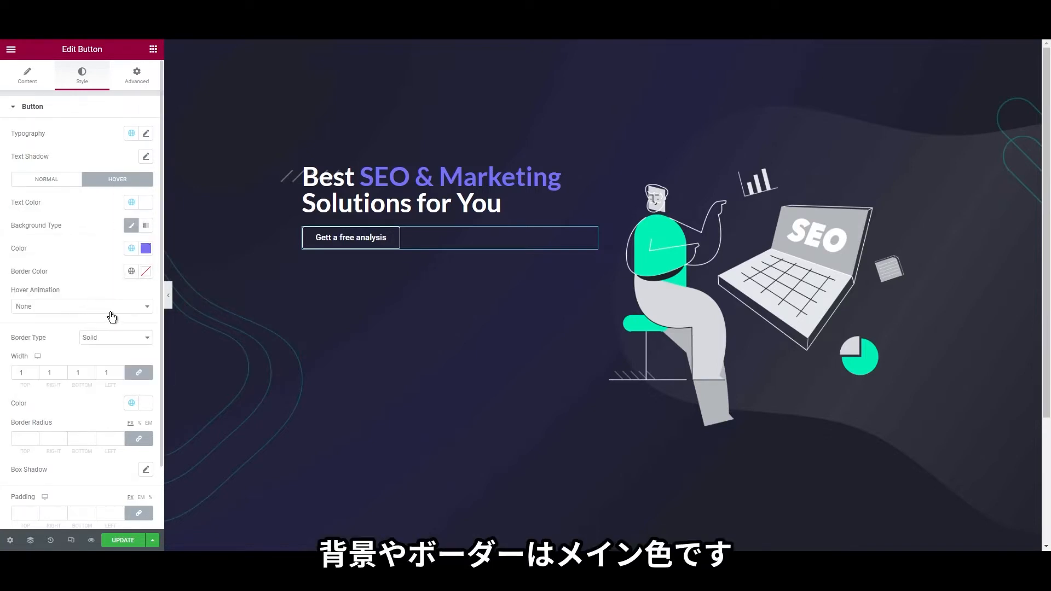
click(131, 271)
click(99, 323)
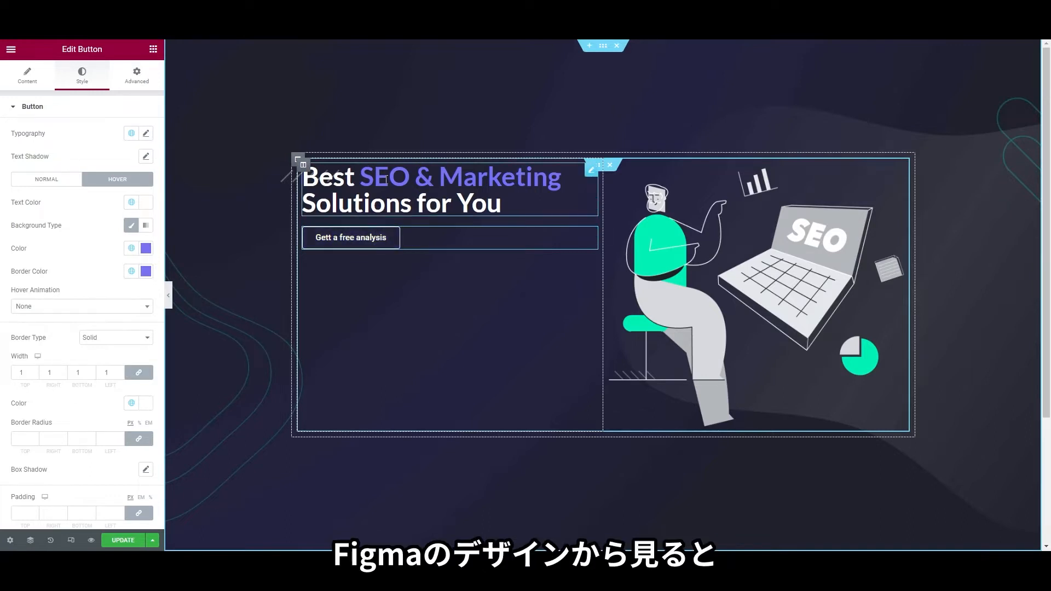
Apply a text shadow to the hero heading
right_click(414, 184)
click(435, 193)
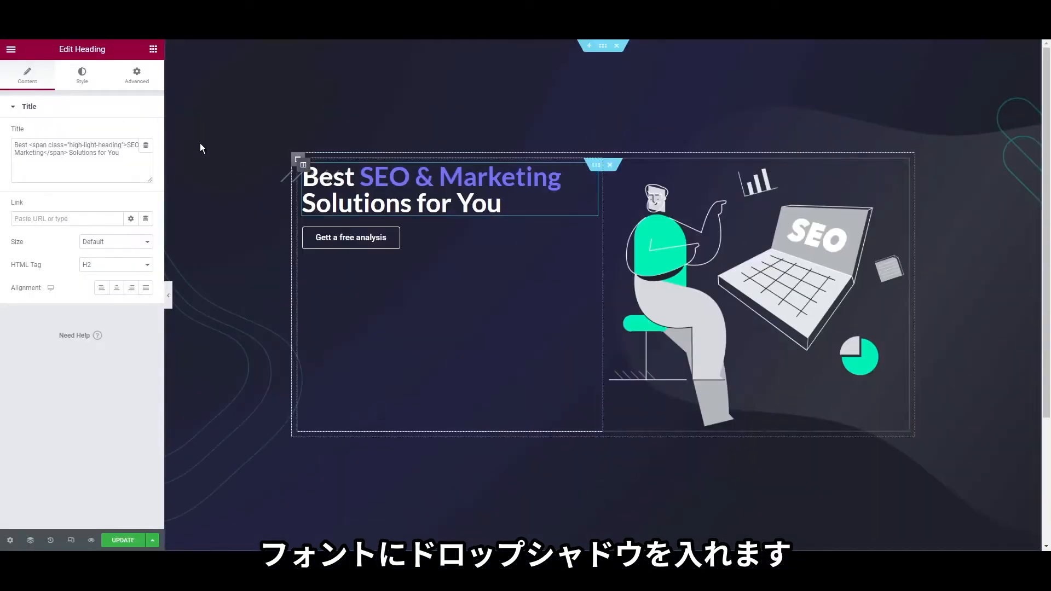
click(91, 81)
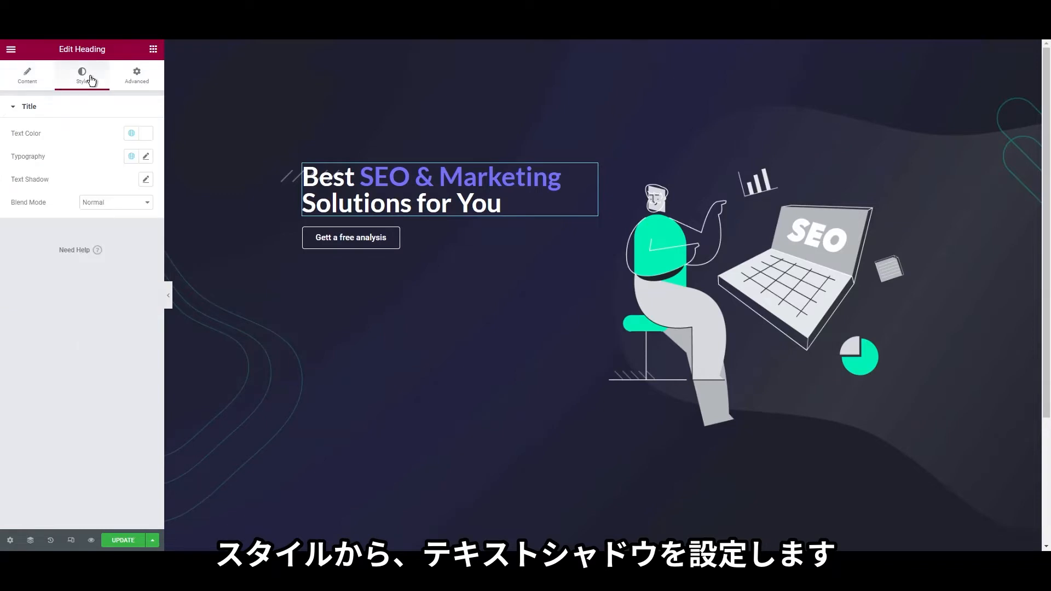
click(146, 180)
click(110, 353)
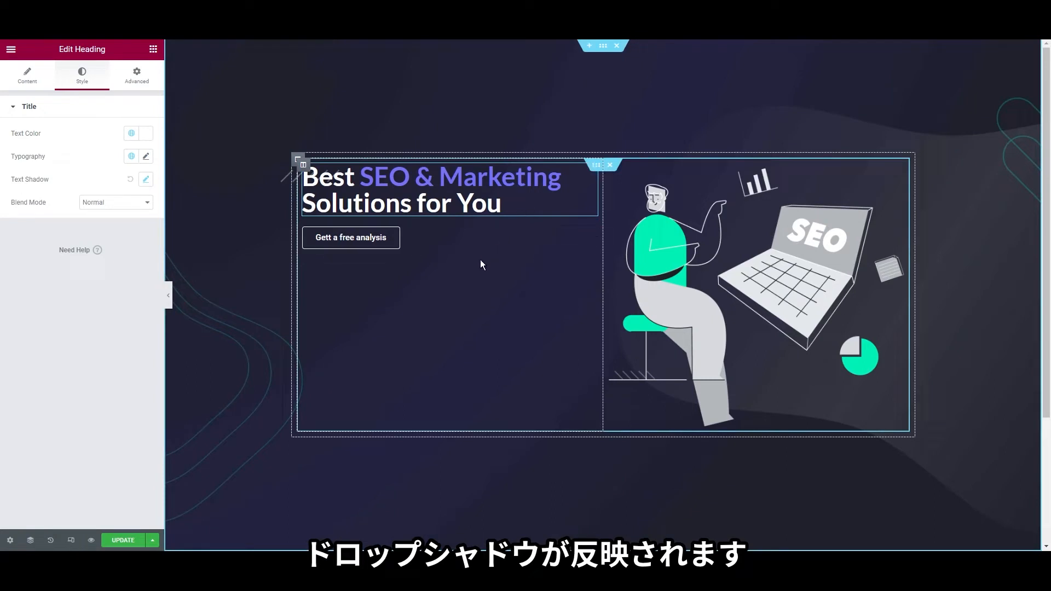
Unlink the button's margins and set its top margin to 20
right_click(383, 236)
click(394, 238)
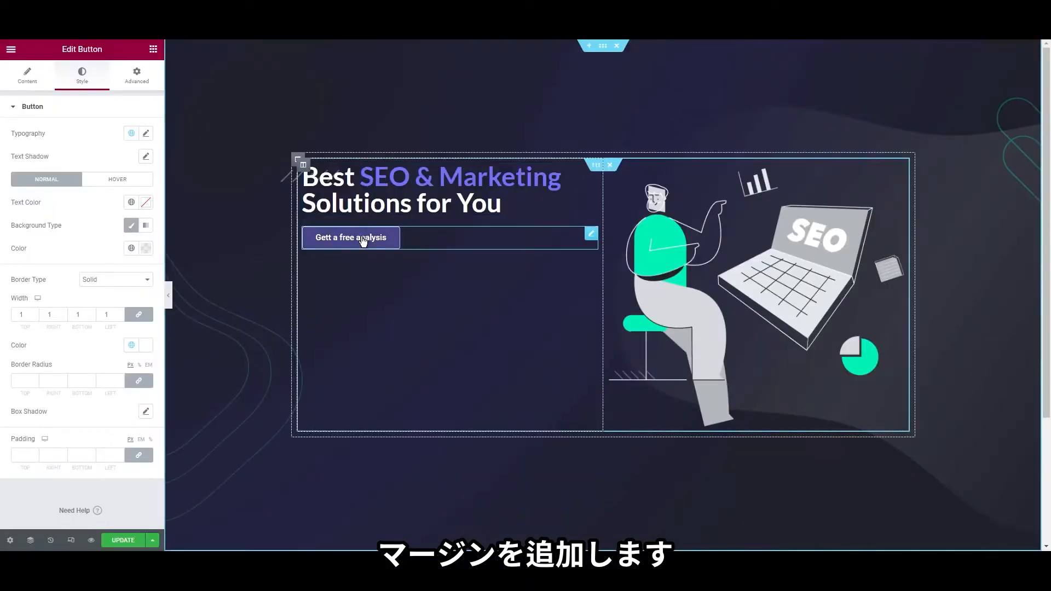
right_click(362, 238)
click(377, 248)
click(137, 75)
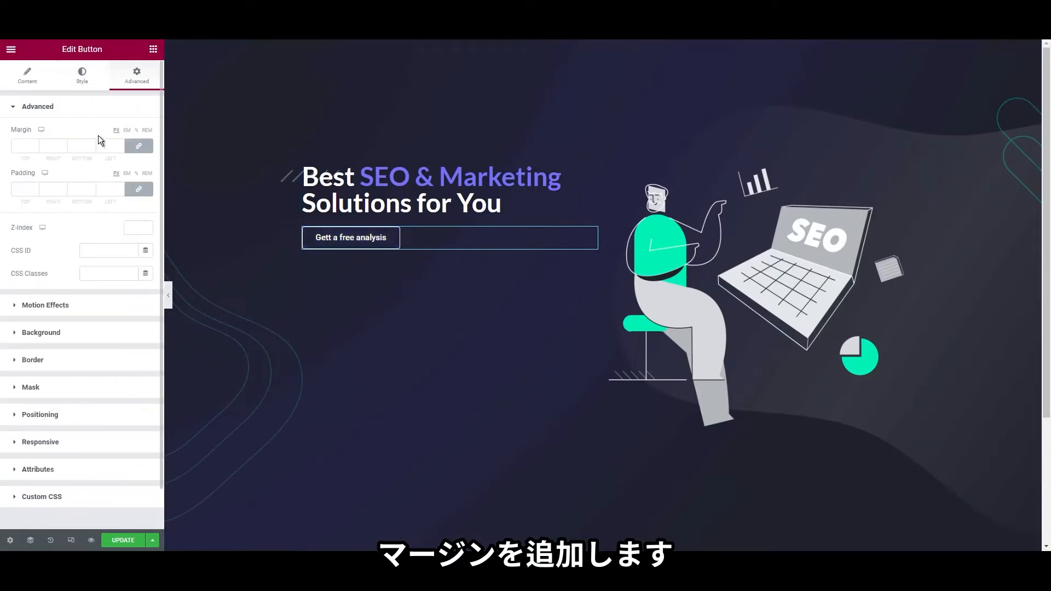
click(138, 147)
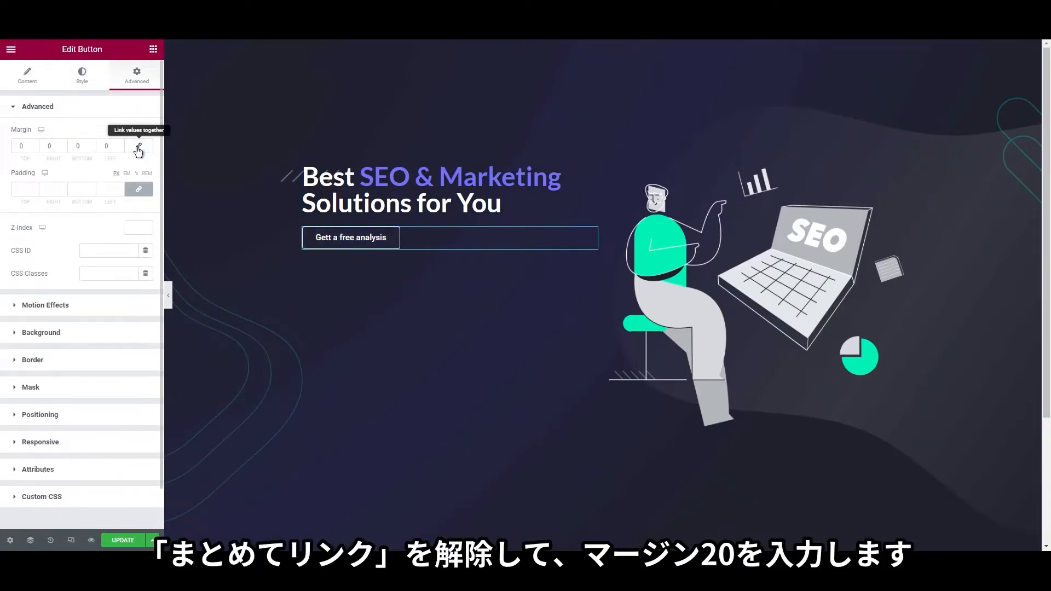
click(15, 143)
text(20)
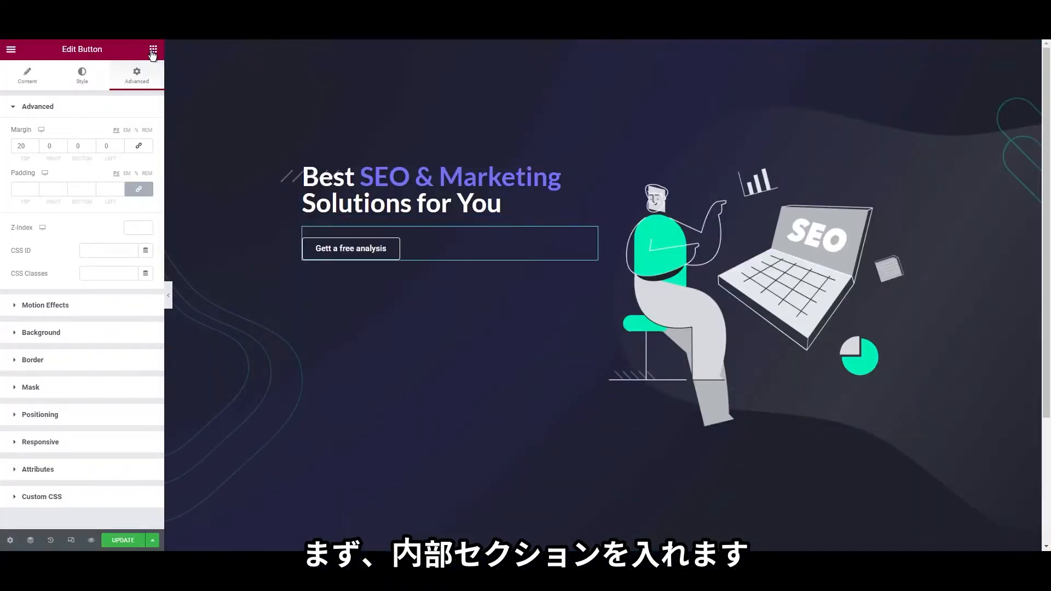
Add a two-column inner section above the heading with an Image widget in its left column
click(153, 49)
drag(79, 165, 427, 225)
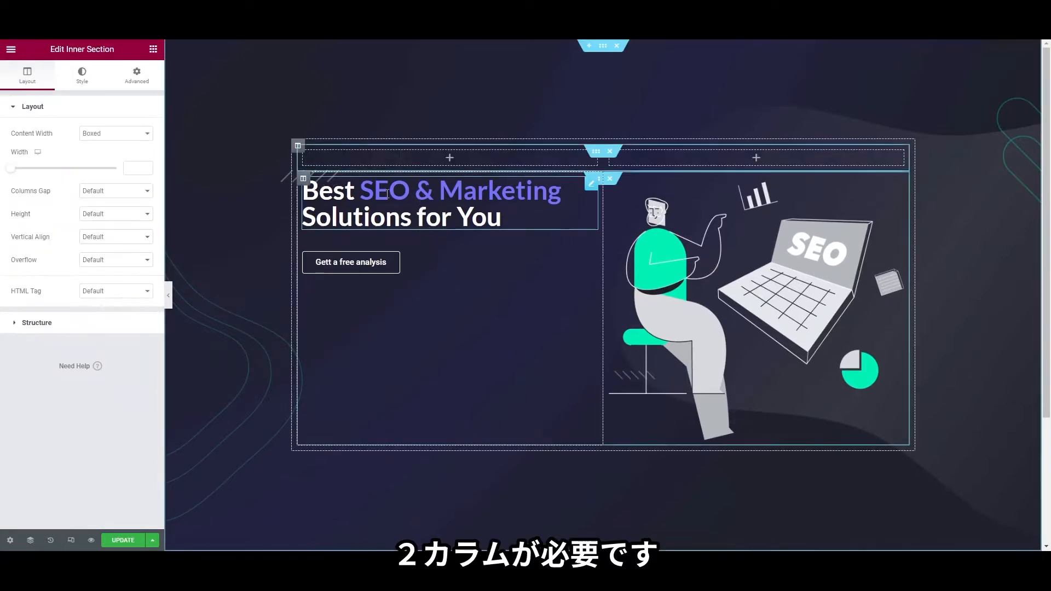
click(153, 49)
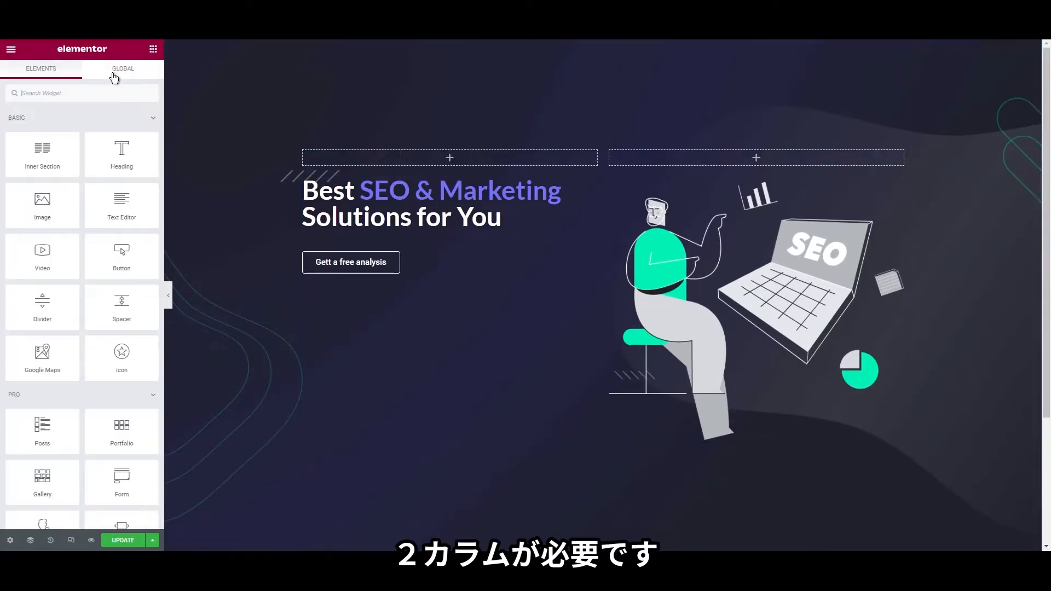
drag(42, 201, 361, 159)
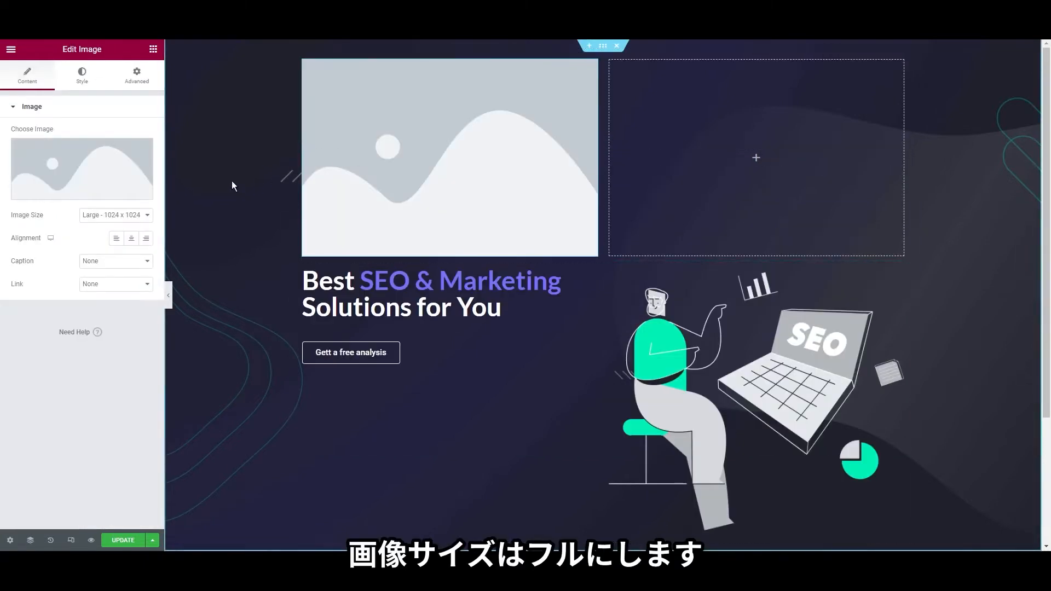
Upload and insert main-logo.png, aligned to the left of its column
click(75, 172)
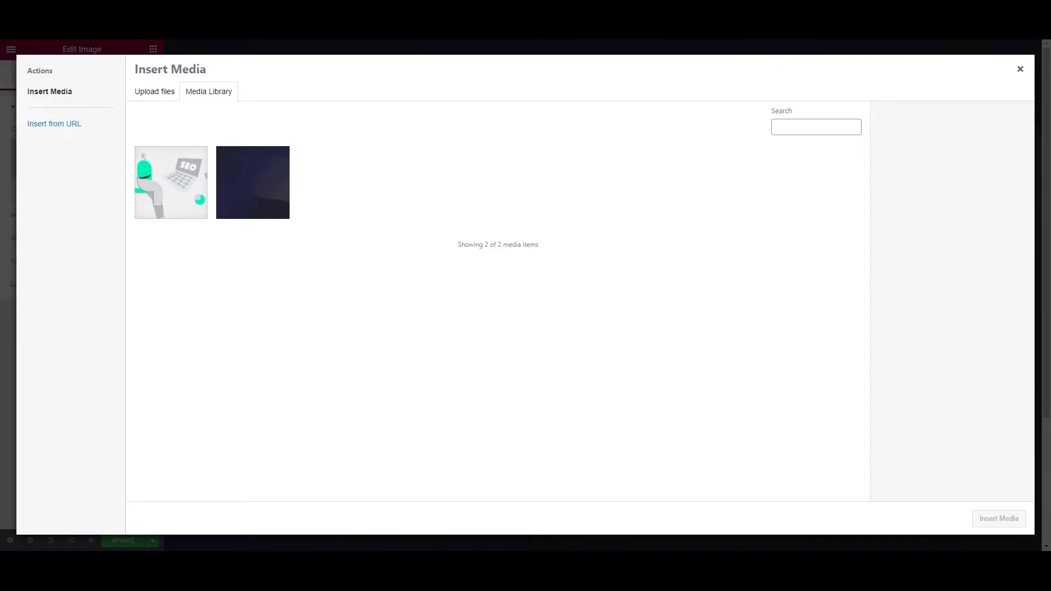
drag(302, 302, 302, 302)
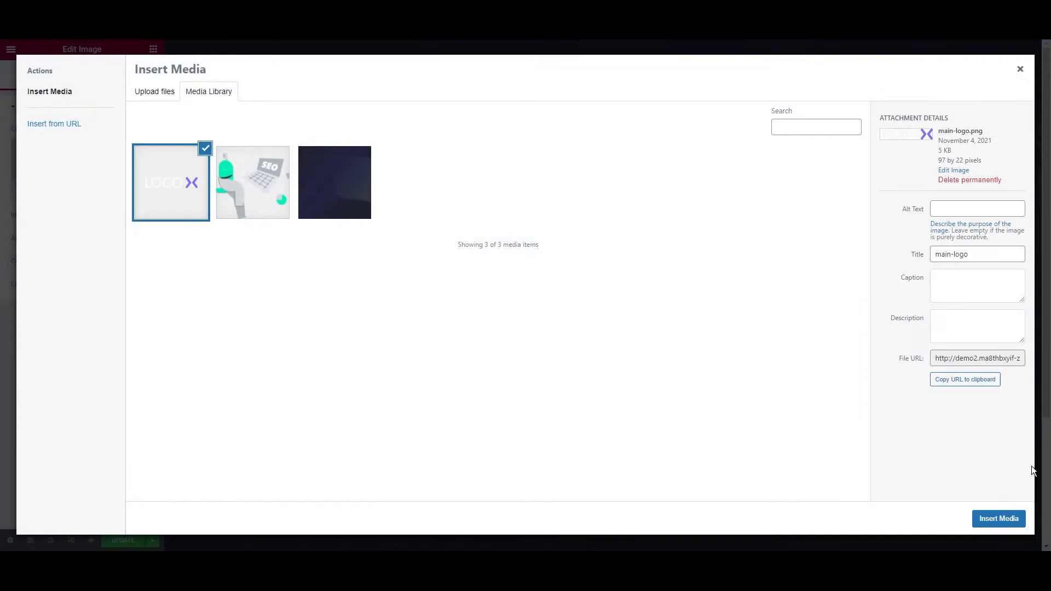
click(998, 519)
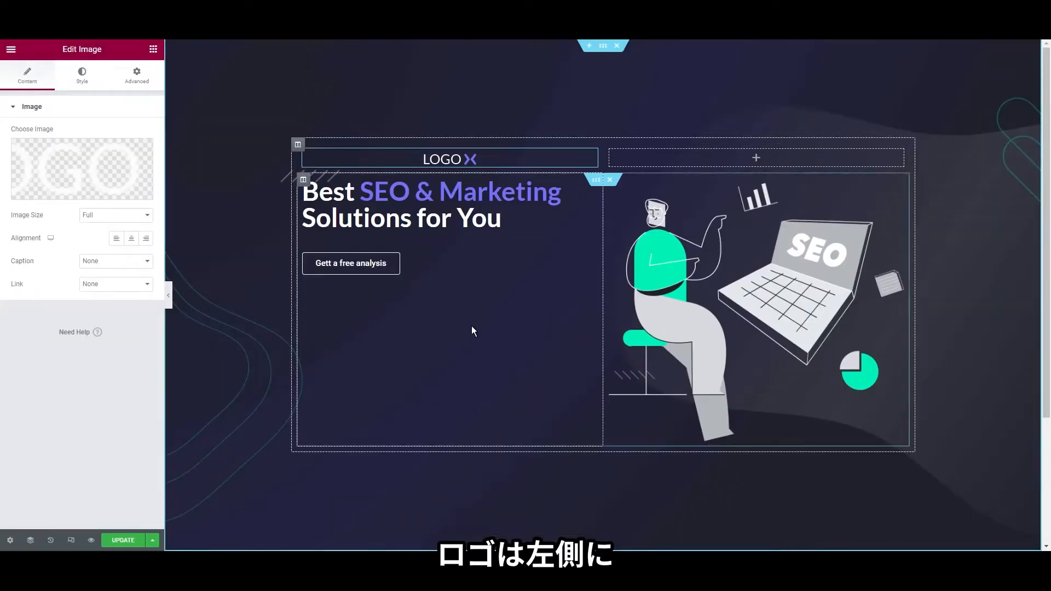
click(116, 238)
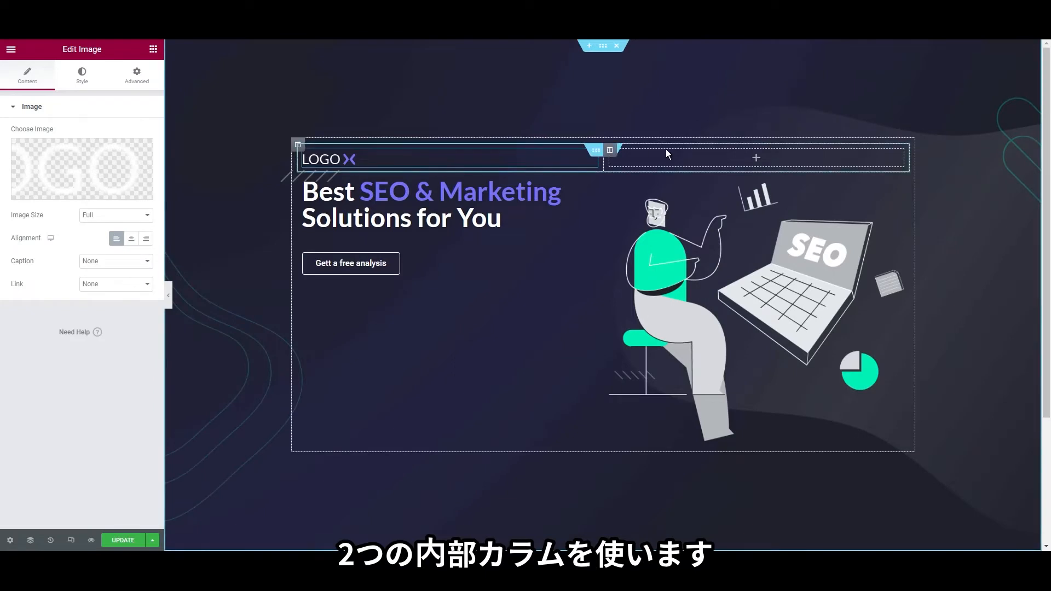
Place a Nav Menu widget next to the logo in the left inner column
right_click(413, 156)
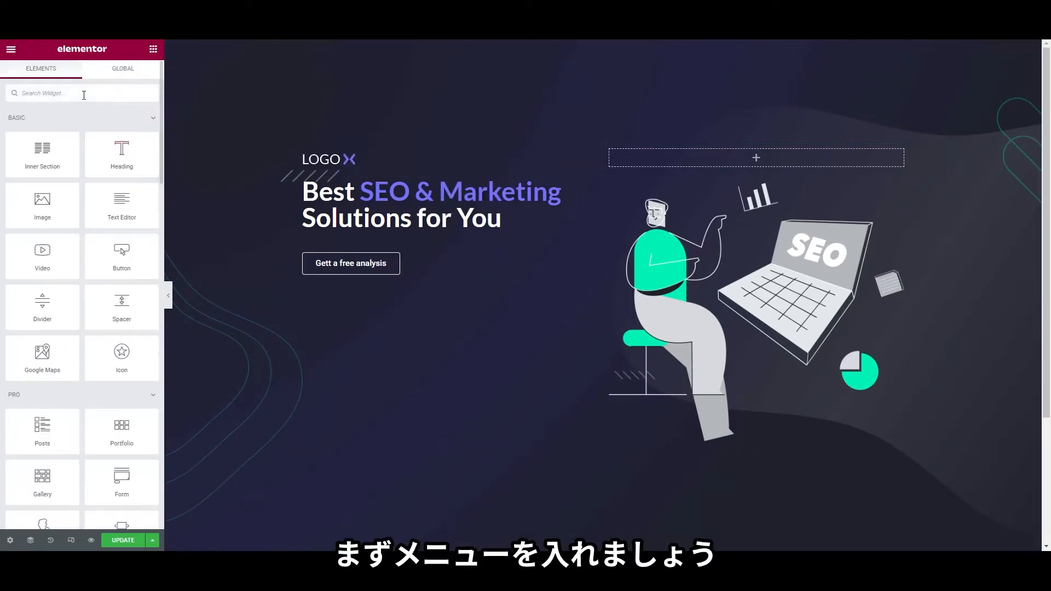
click(84, 94)
text(menu)
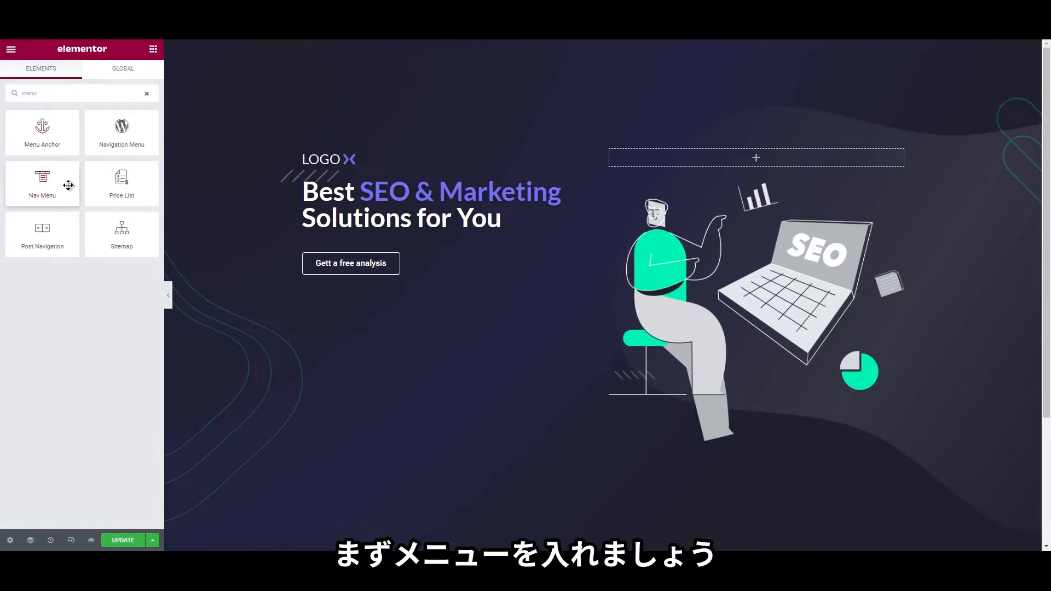
drag(68, 185, 360, 166)
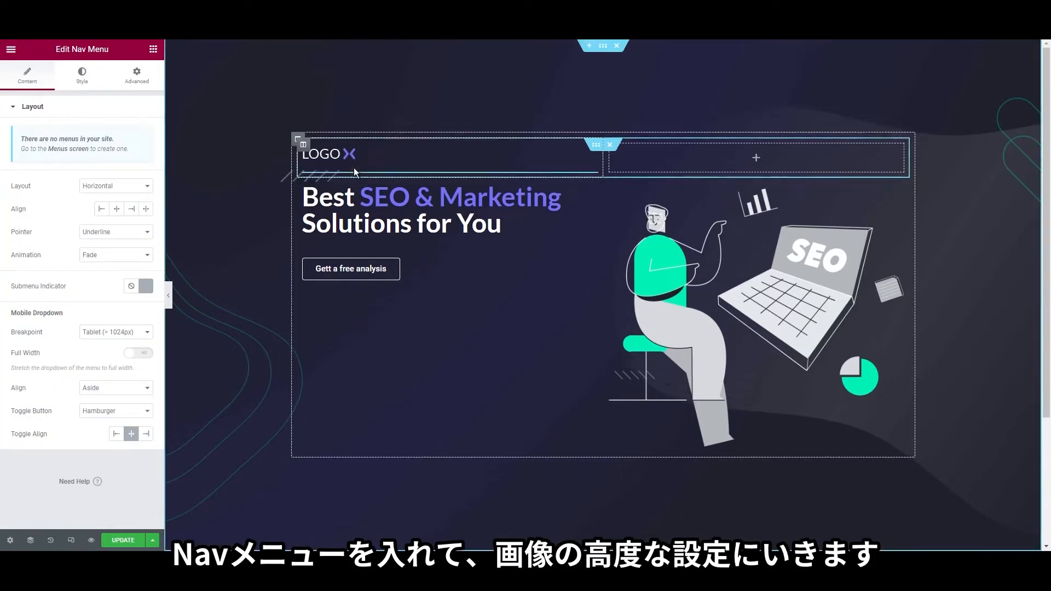
Set the logo image's width to Inline (auto)
right_click(330, 146)
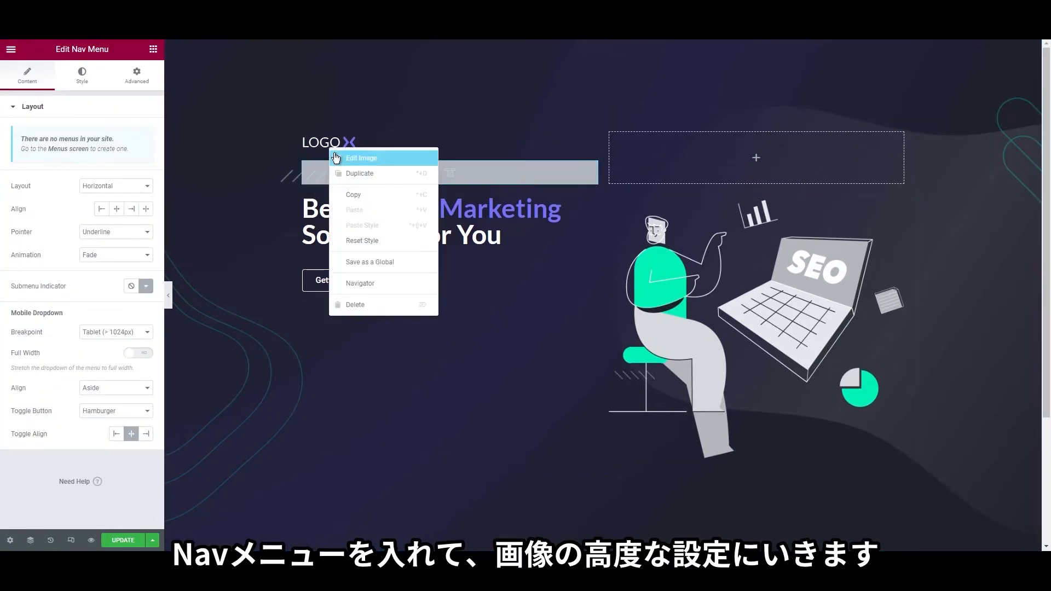
click(336, 157)
click(137, 79)
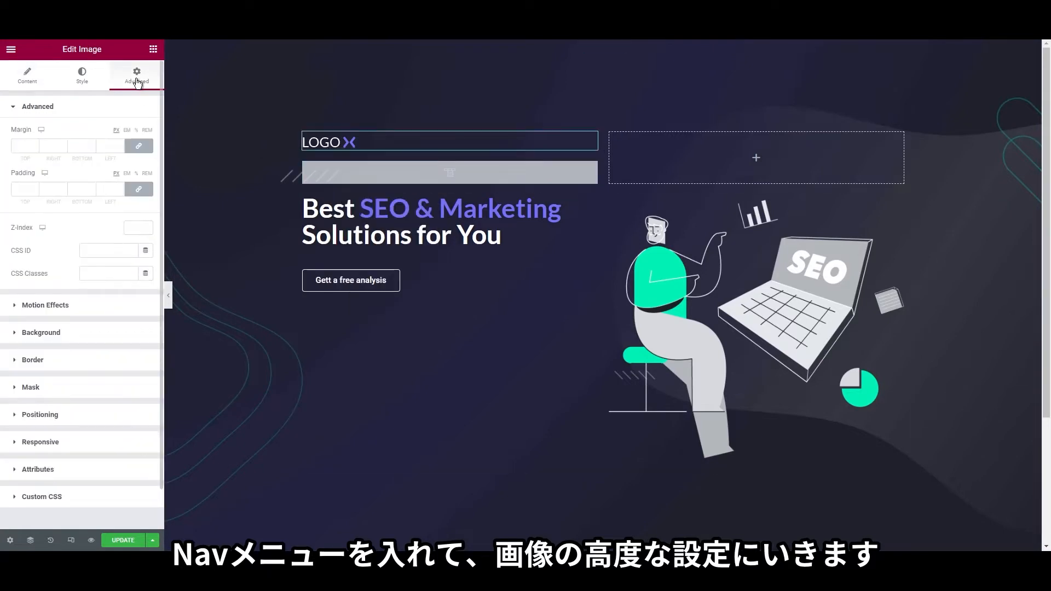
click(78, 417)
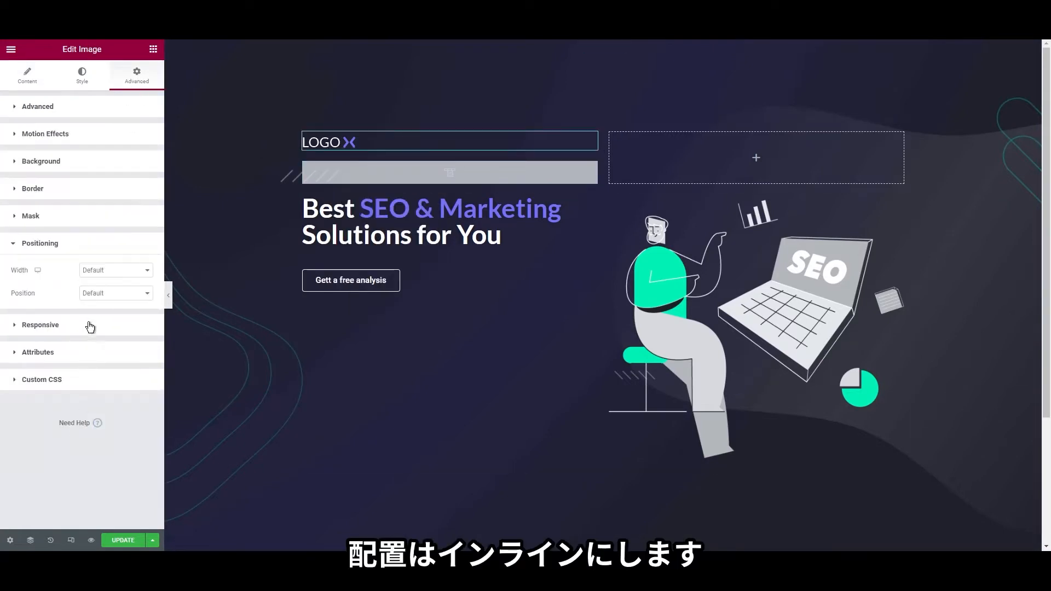
click(111, 299)
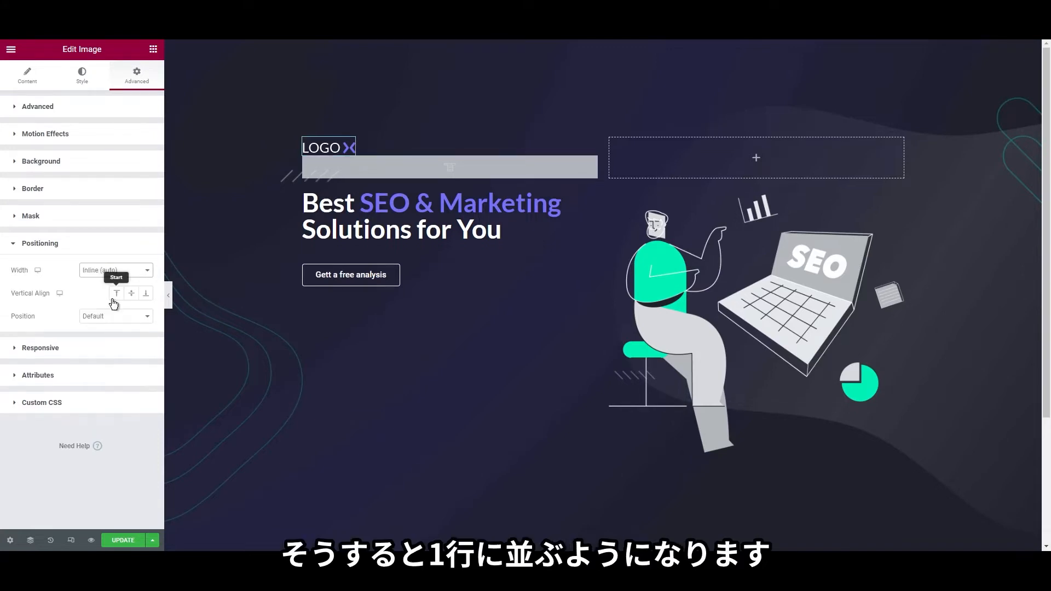
Set the nav menu's width to Inline (auto) so it sits beside the logo
right_click(341, 166)
click(343, 167)
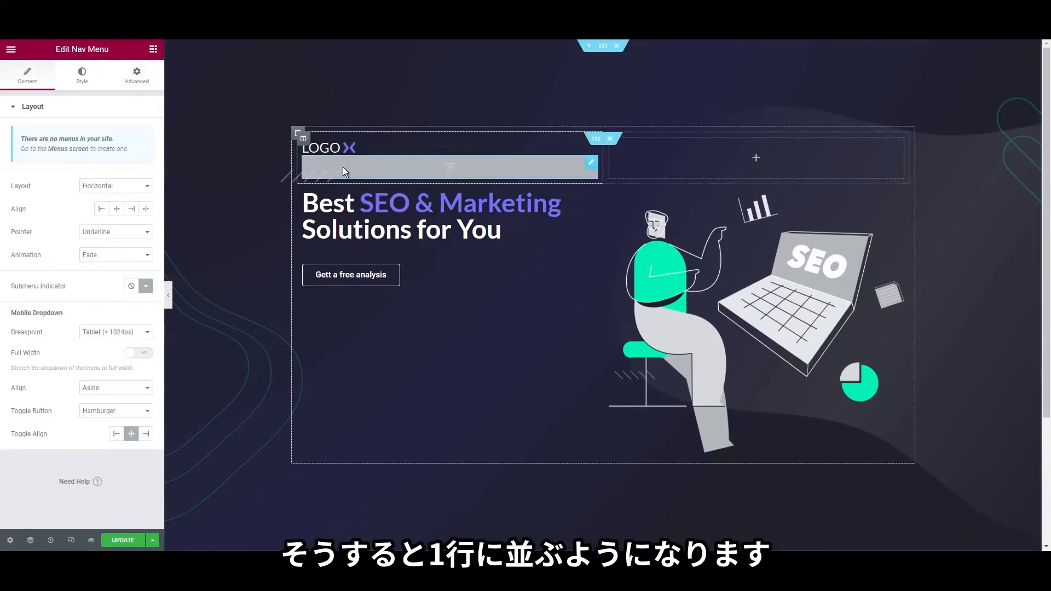
click(145, 76)
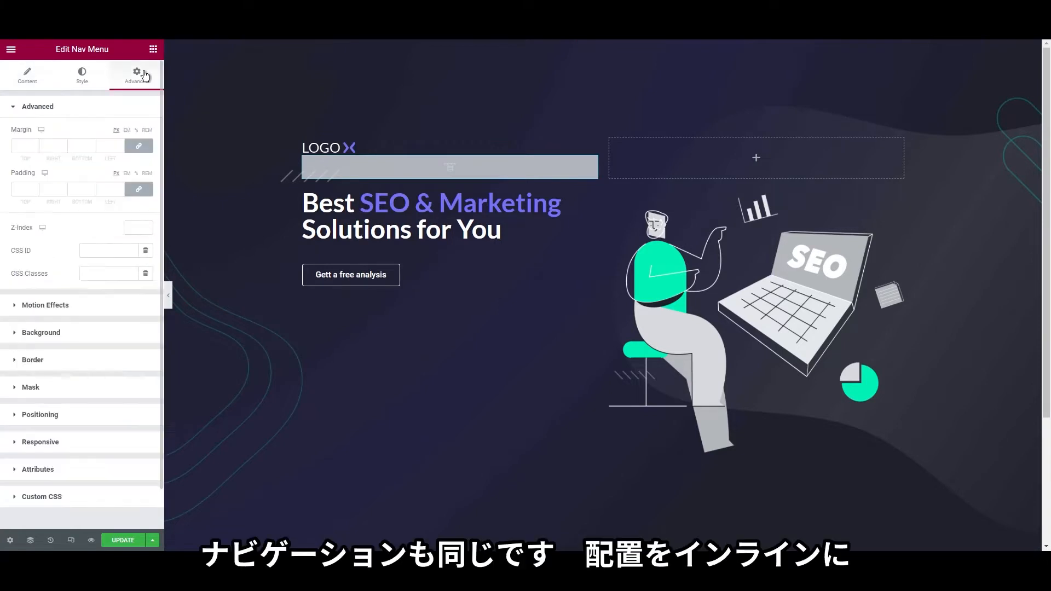
click(64, 419)
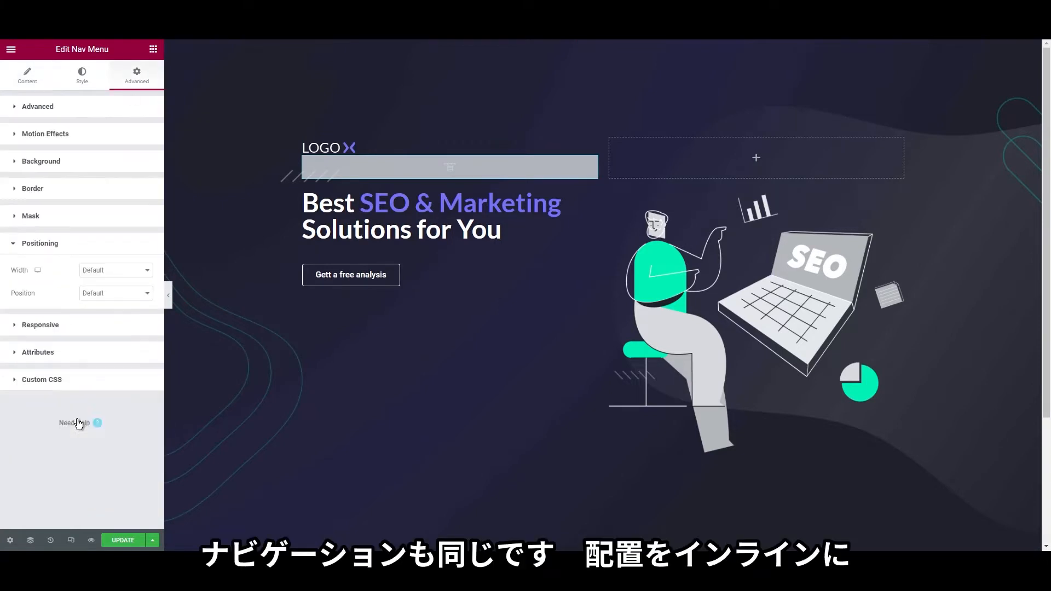
click(106, 297)
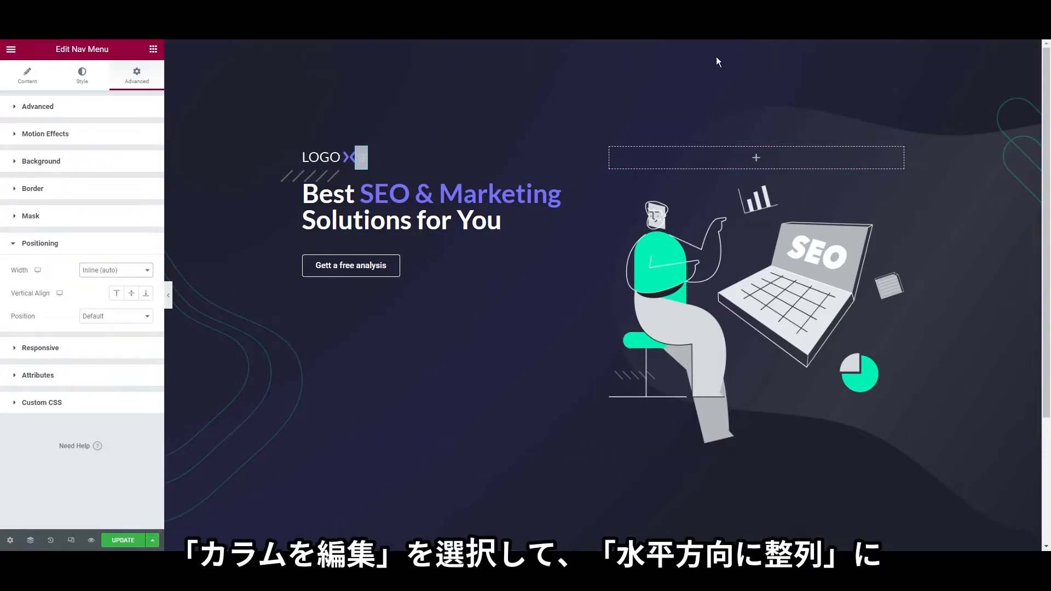
Set the logo column's Horizontal Align to Space Between
right_click(306, 146)
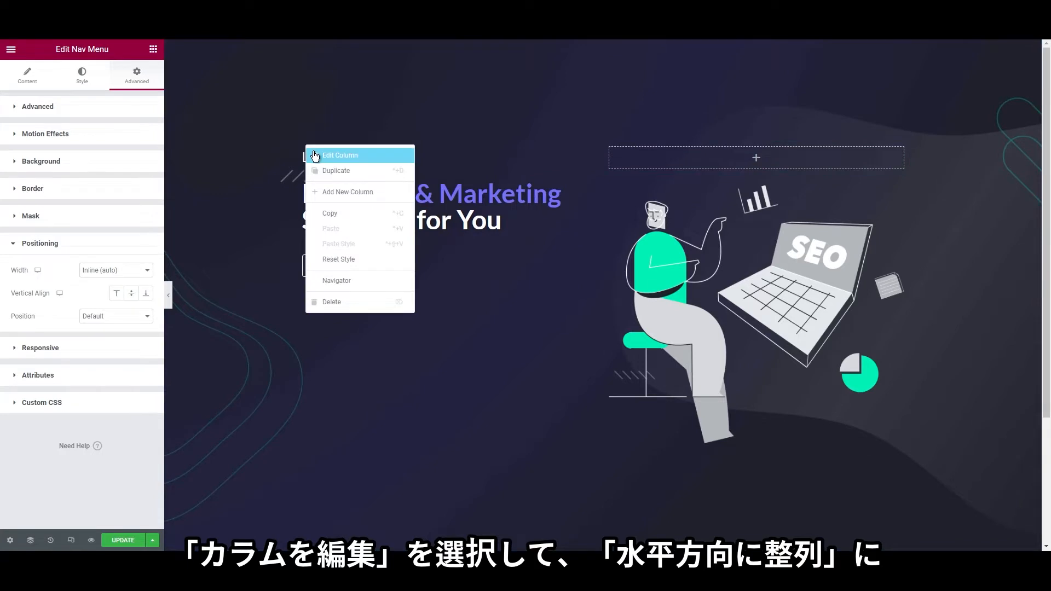
click(315, 156)
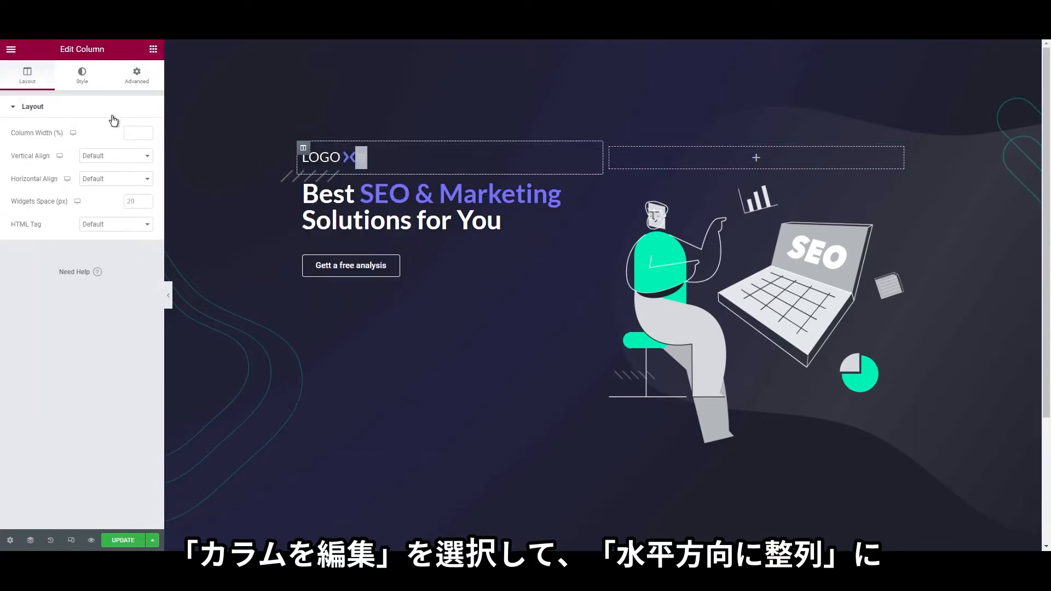
click(101, 180)
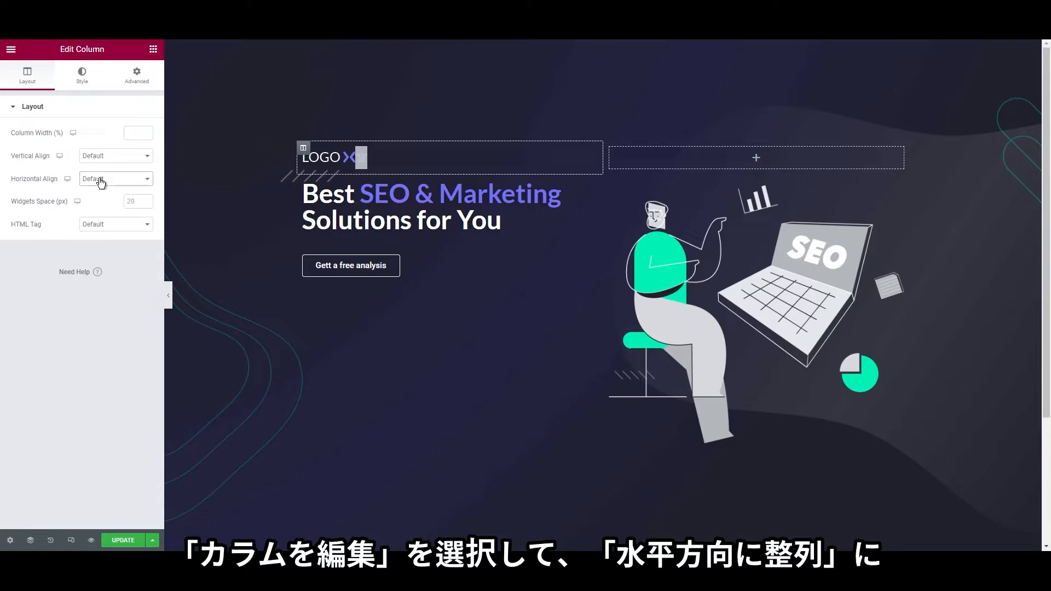
click(125, 232)
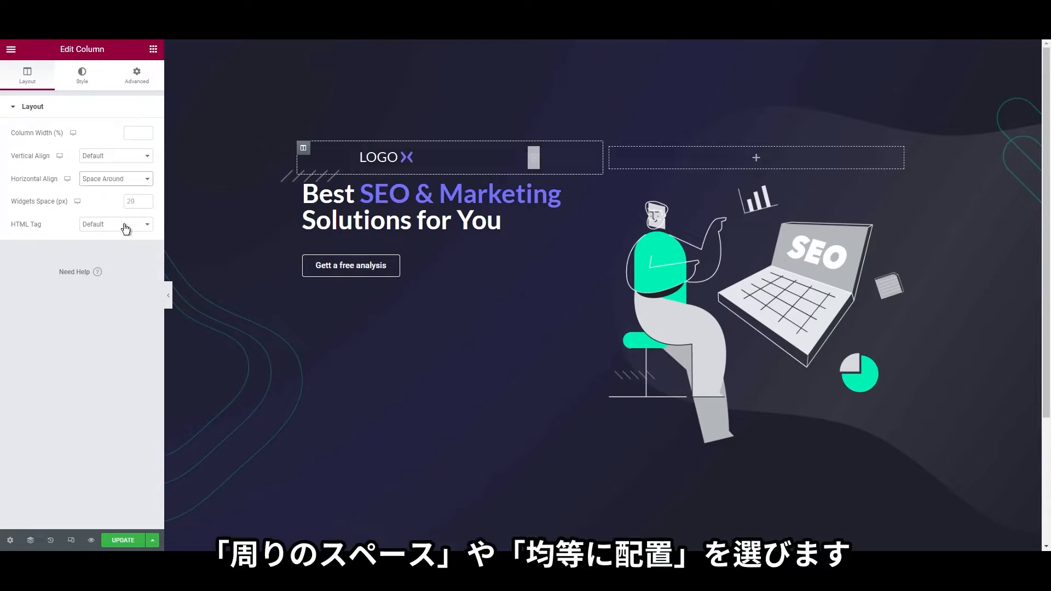
click(111, 240)
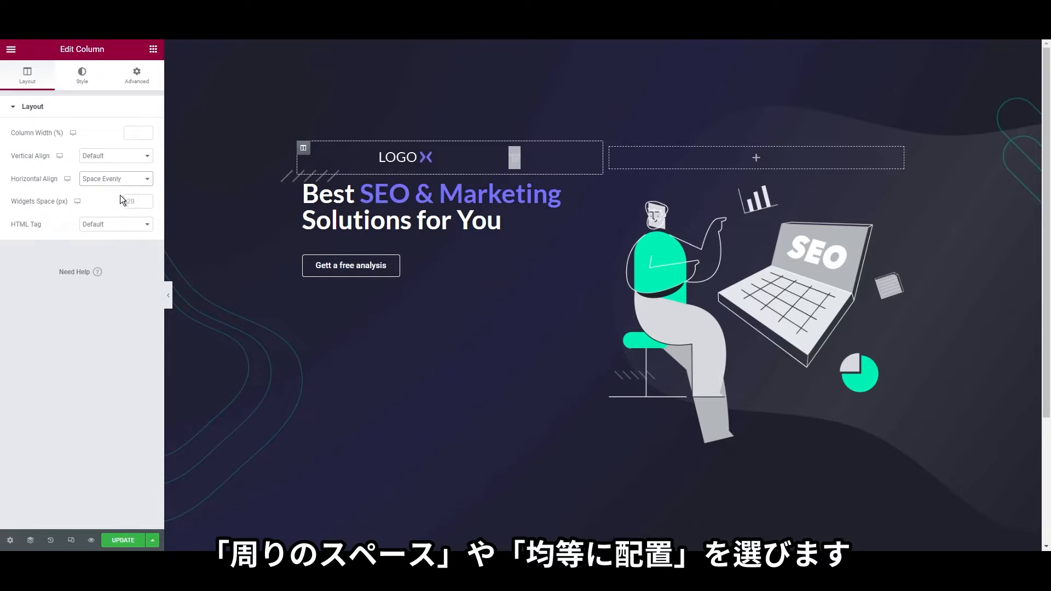
click(113, 222)
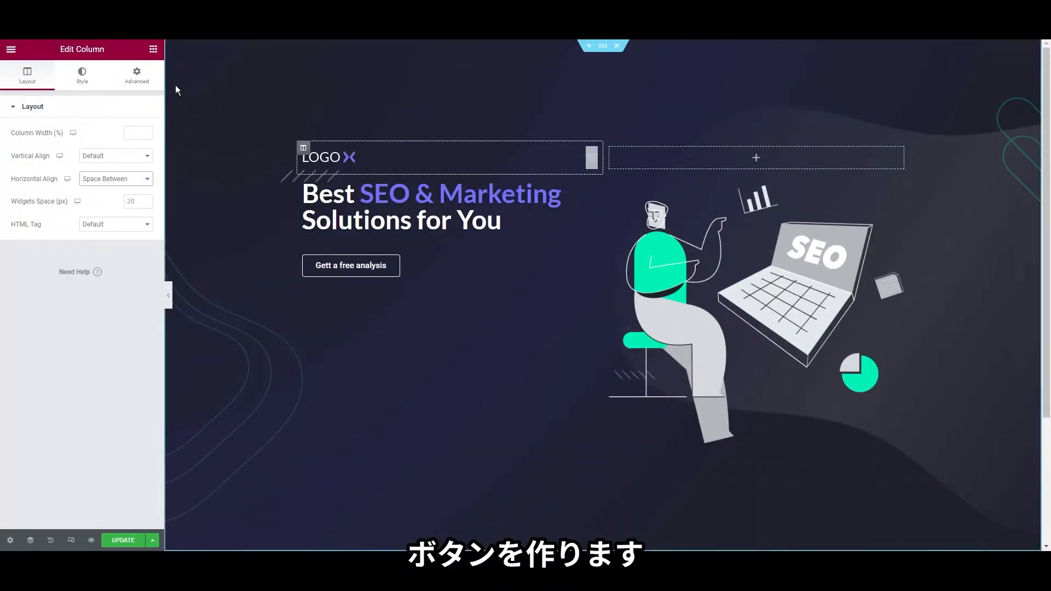
Add a button to the empty right header column with width Inline (auto)
click(153, 49)
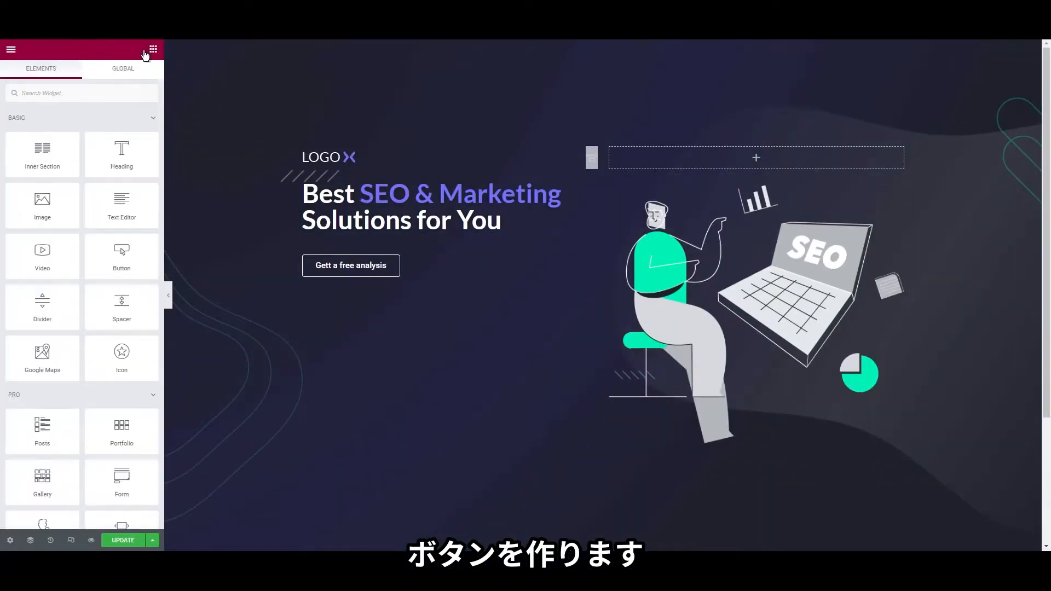
text(but)
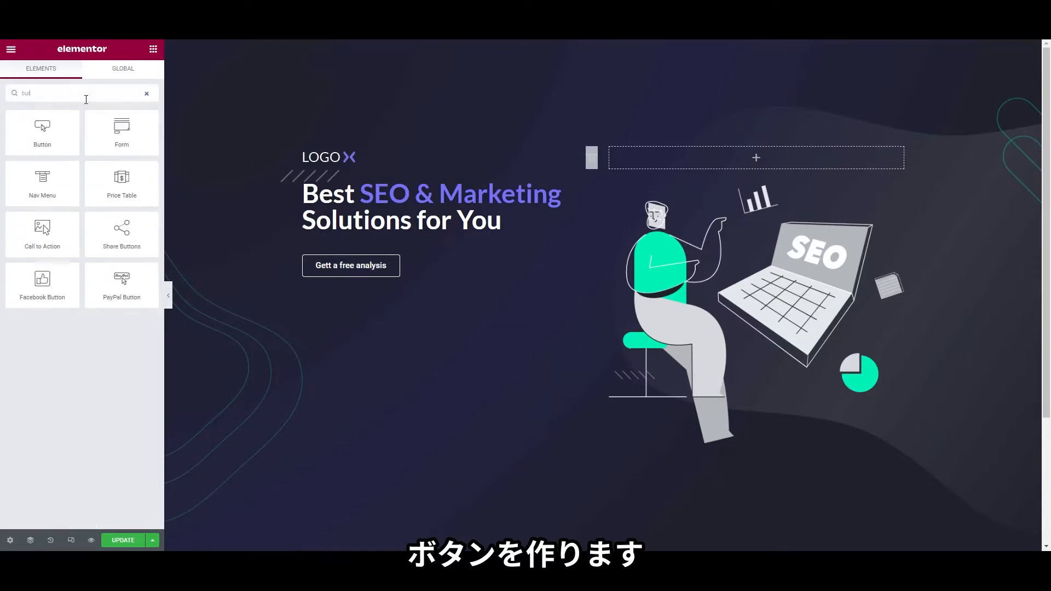
drag(42, 132, 694, 158)
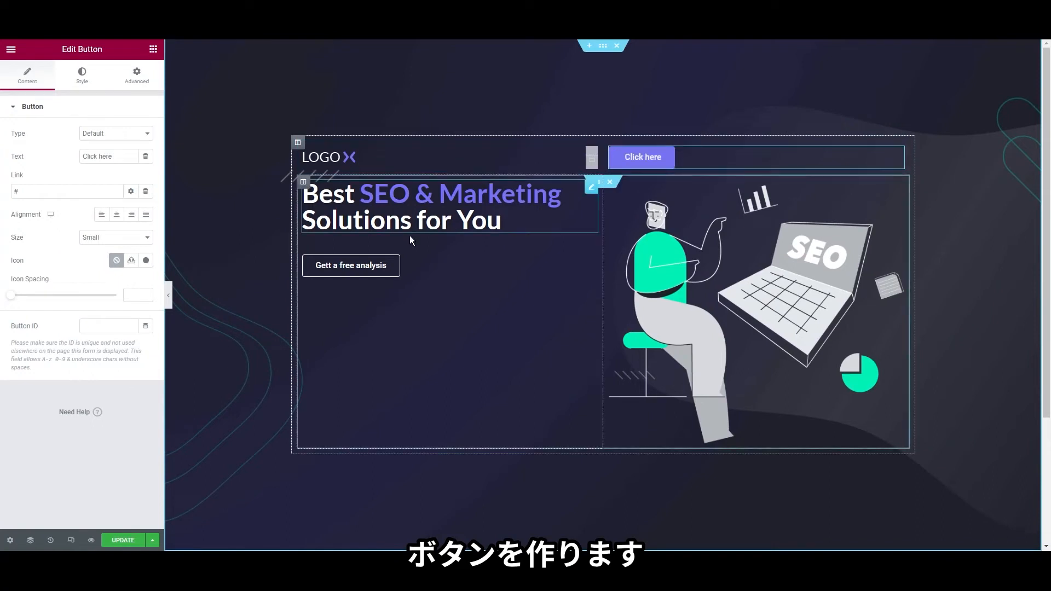
click(136, 75)
click(75, 415)
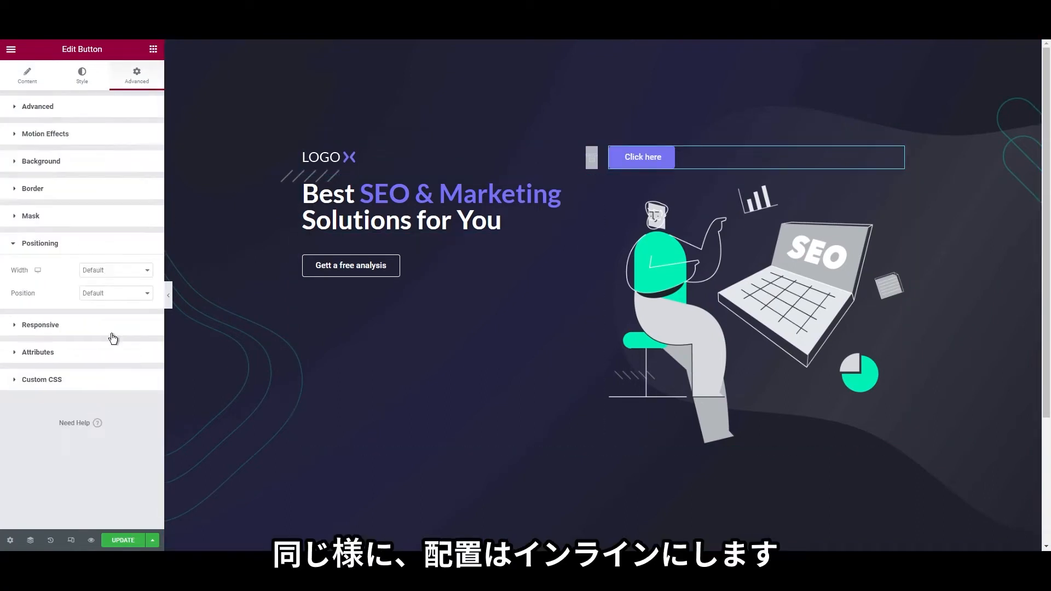
click(105, 294)
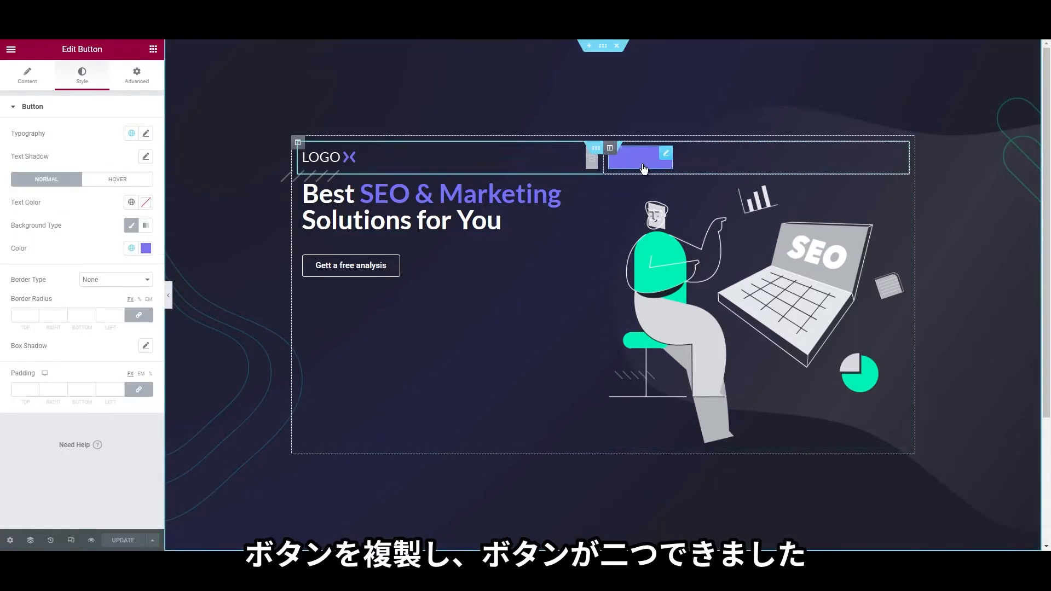
Duplicate the button and relabel the first copy 'Pricing'
right_click(644, 163)
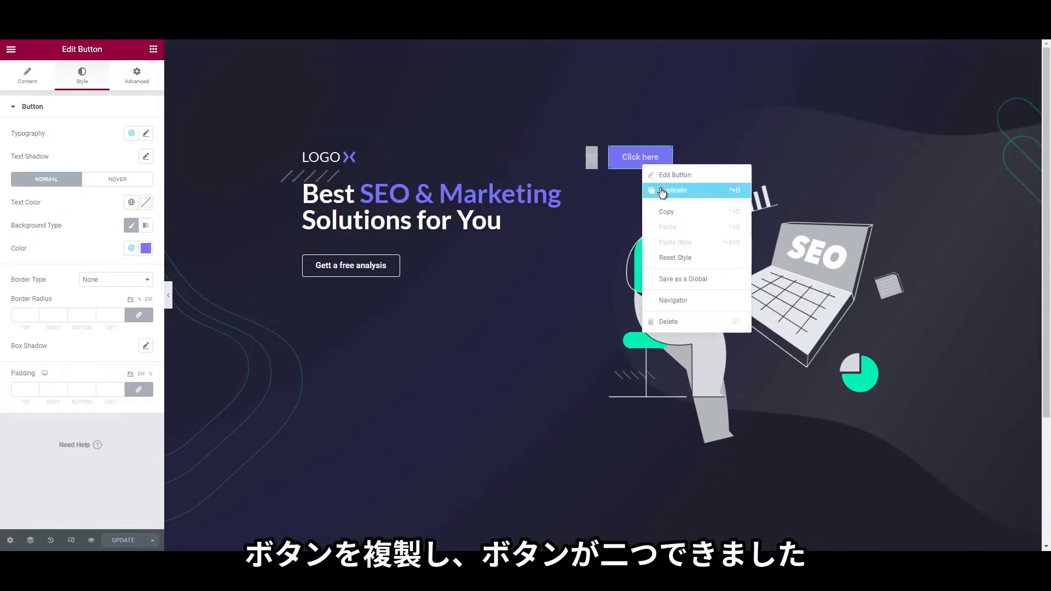
click(662, 192)
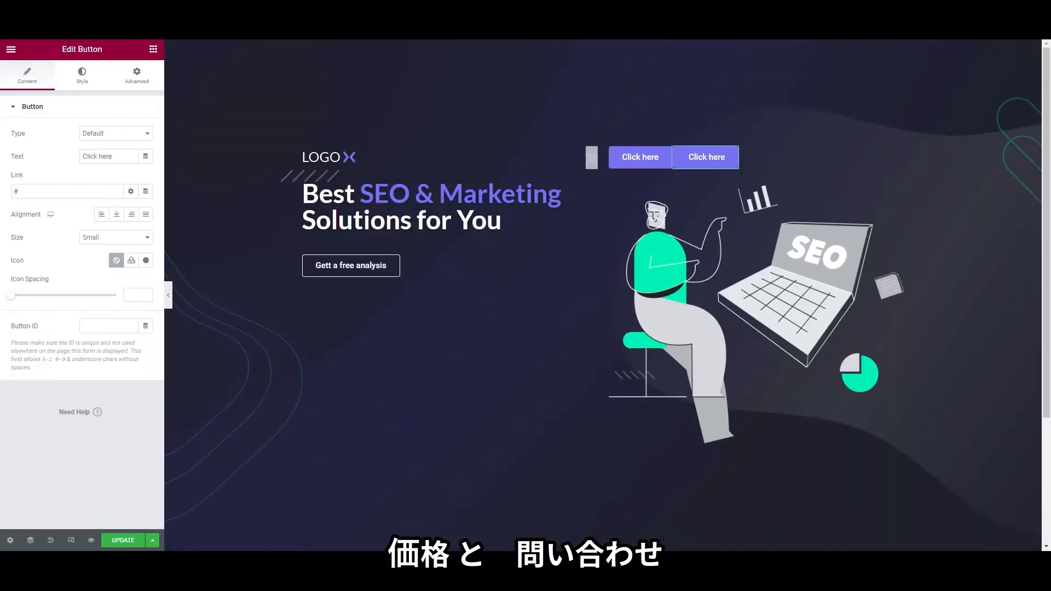
right_click(626, 153)
click(642, 160)
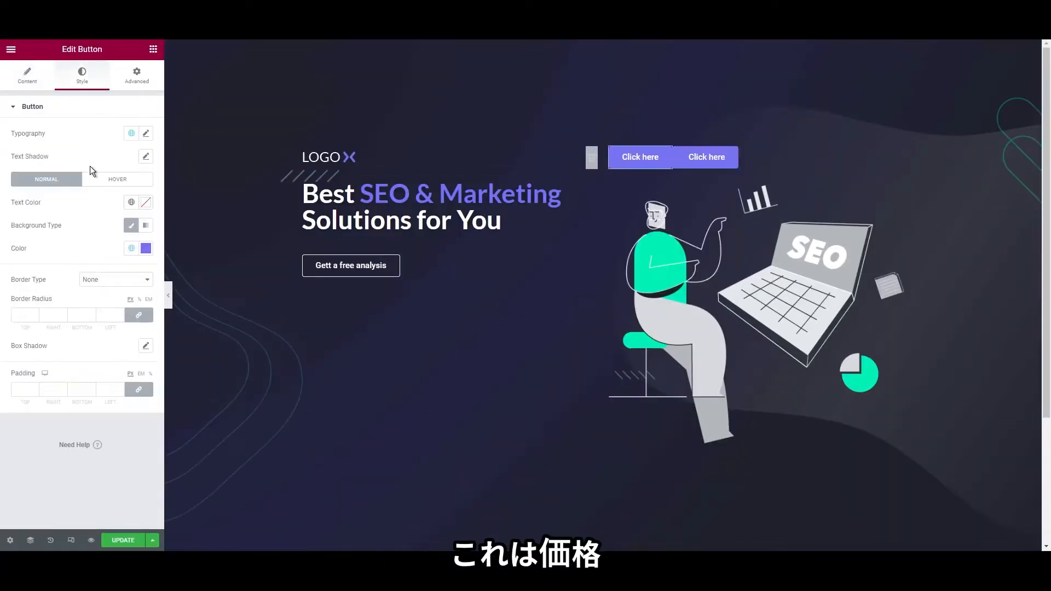
click(27, 76)
triple_click(107, 155)
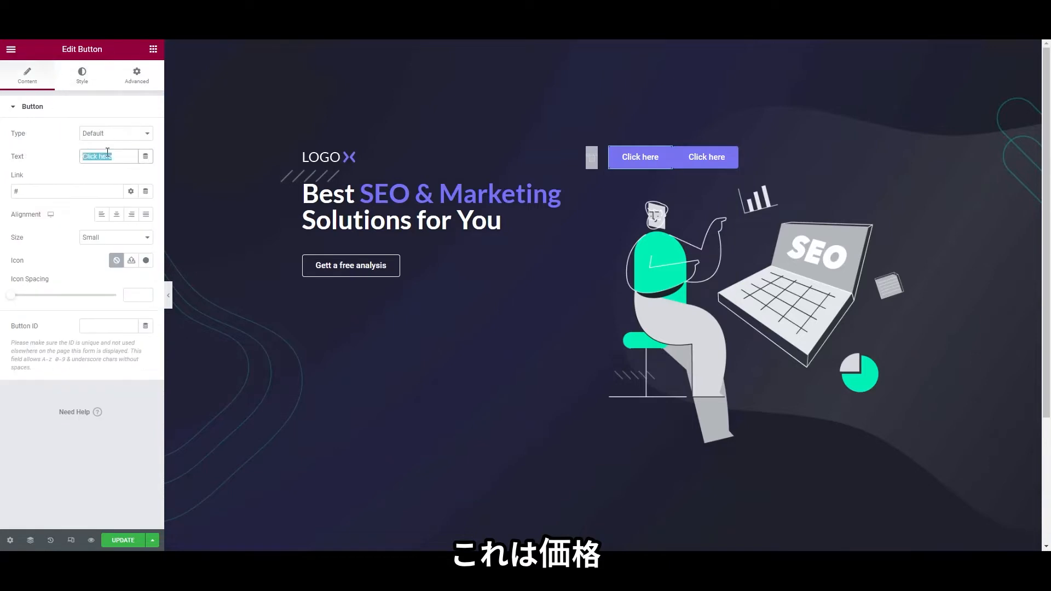
text(Pricing)
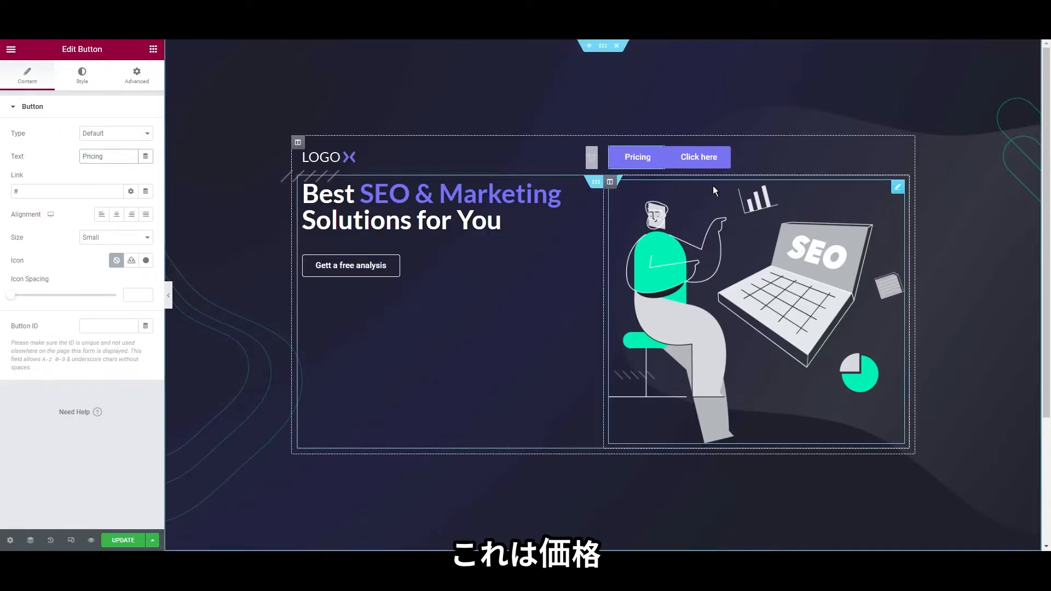
Relabel the second button 'Talk to a human'
right_click(703, 165)
click(718, 175)
triple_click(107, 157)
text(T)
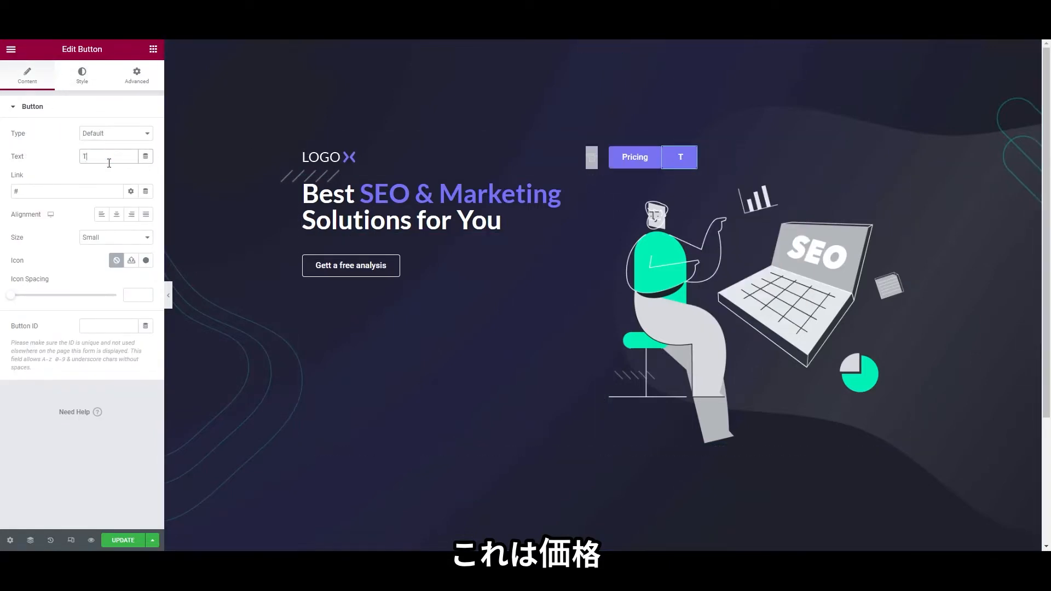
text(alk to a human)
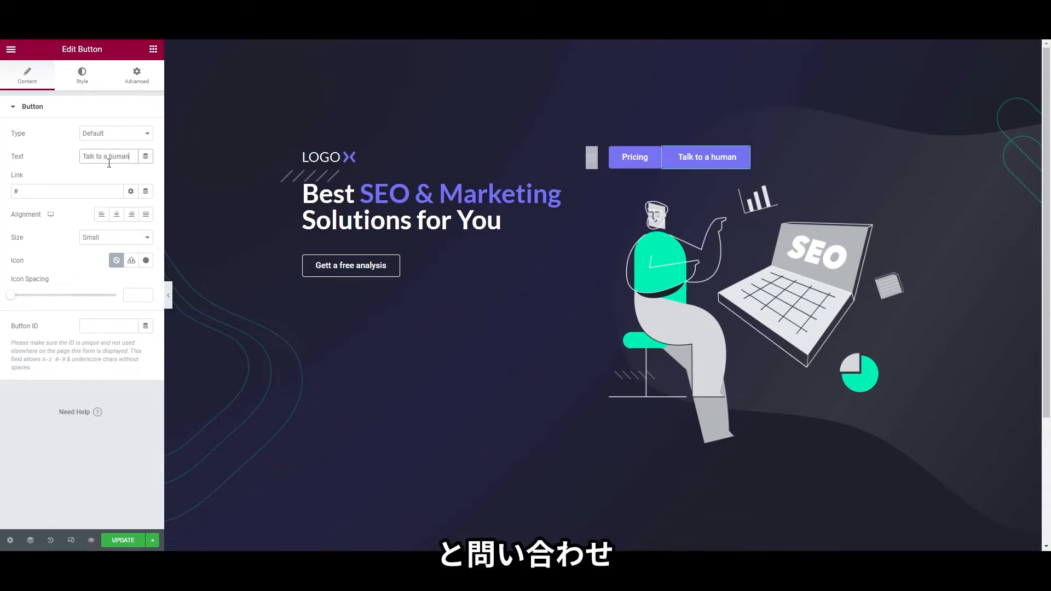
click(137, 76)
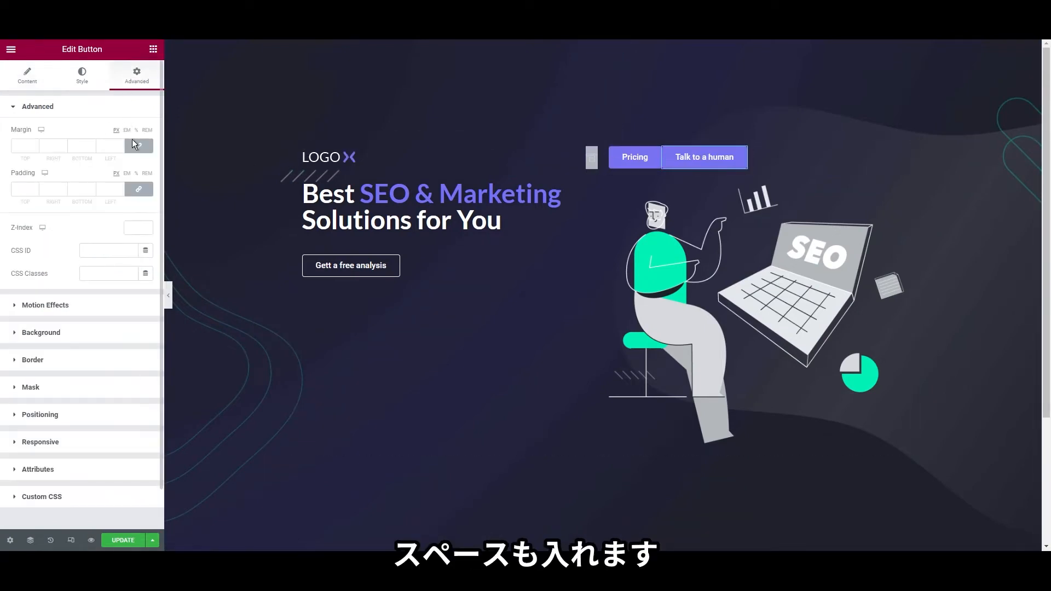
Give the Talk to a human button a left margin of 20
click(138, 147)
click(110, 145)
text(20)
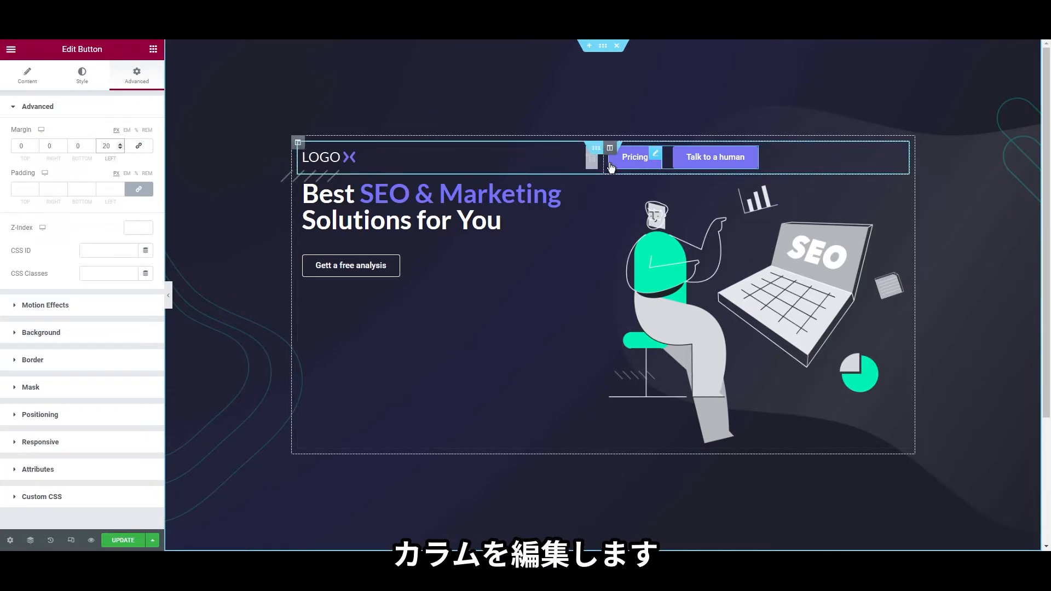
Set the buttons column width to 35%
right_click(609, 150)
click(636, 162)
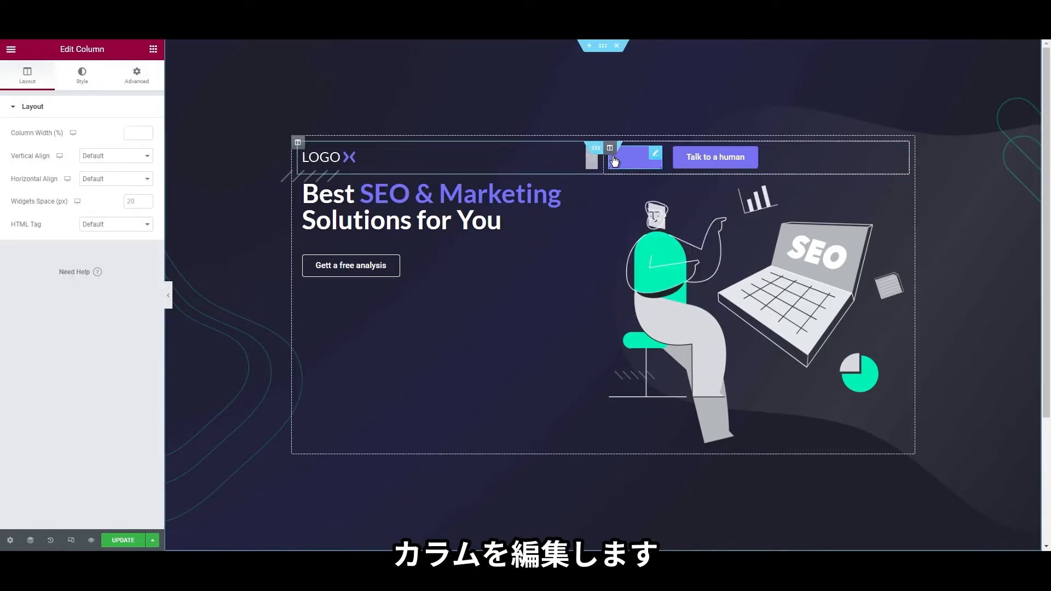
click(127, 133)
text(35)
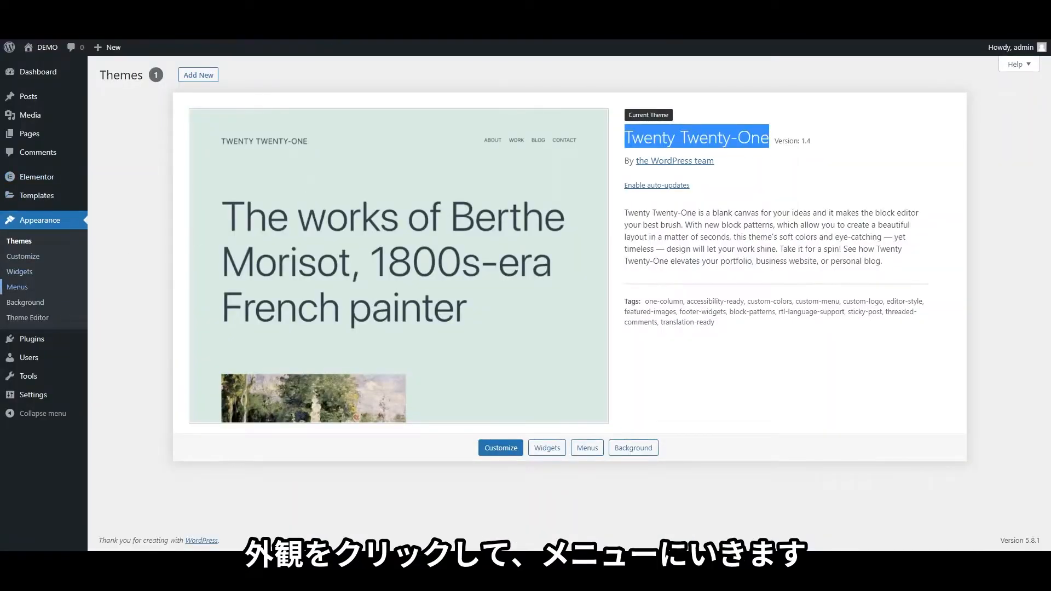
Create a new WordPress menu named 'main menu'
click(48, 287)
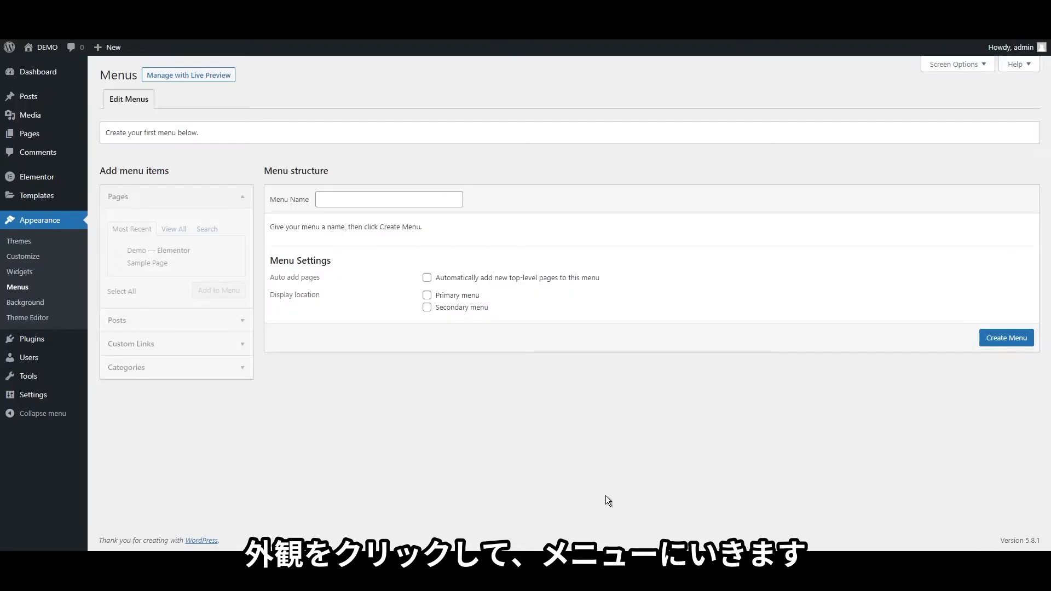
click(355, 198)
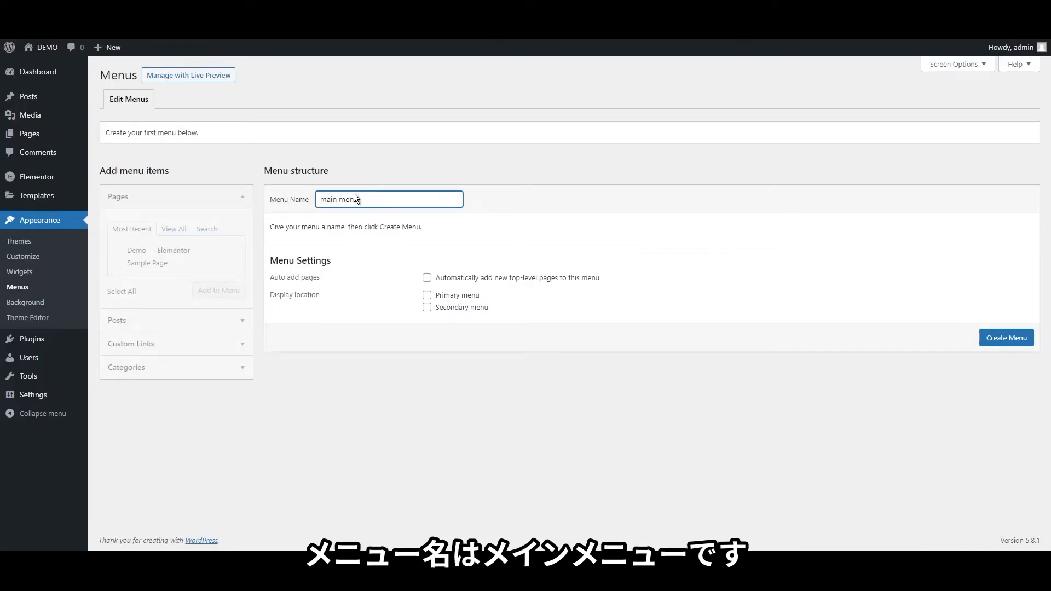
key(Return)
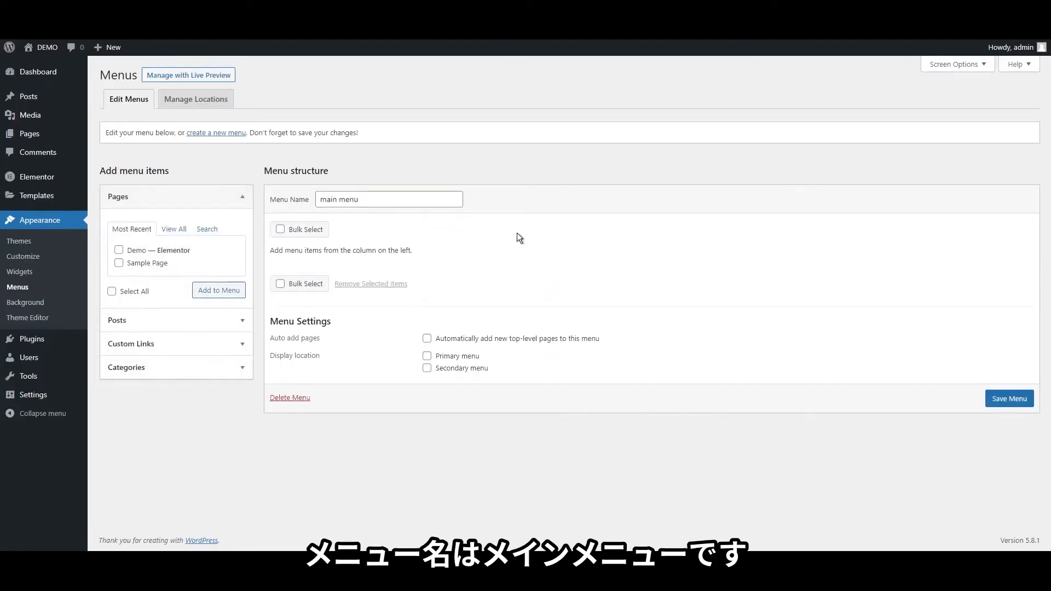
Add an About Us custom link with URL # to the menu
click(200, 344)
click(178, 279)
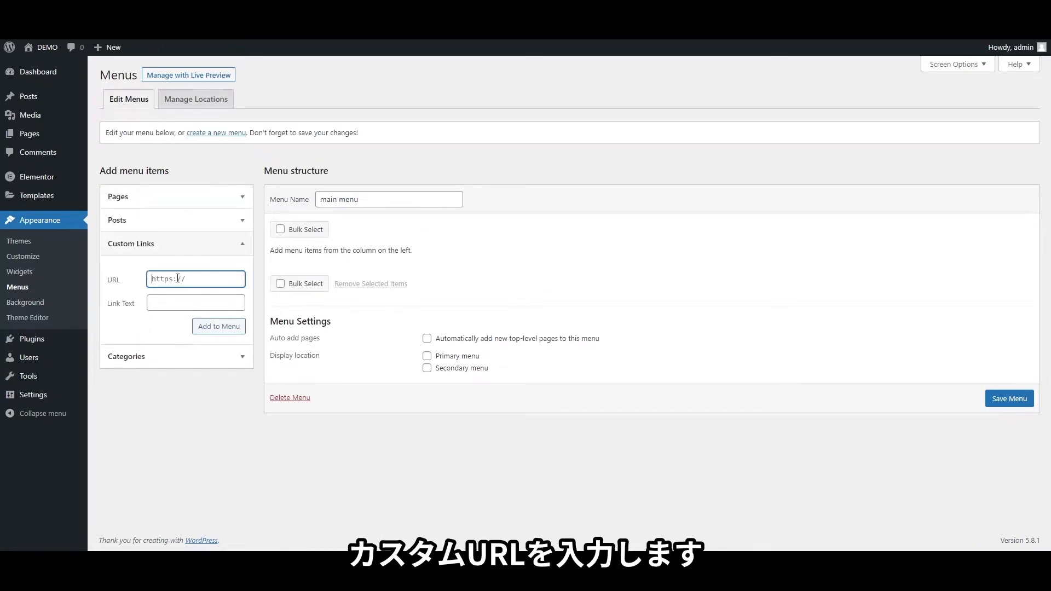
text(#)
key(Tab)
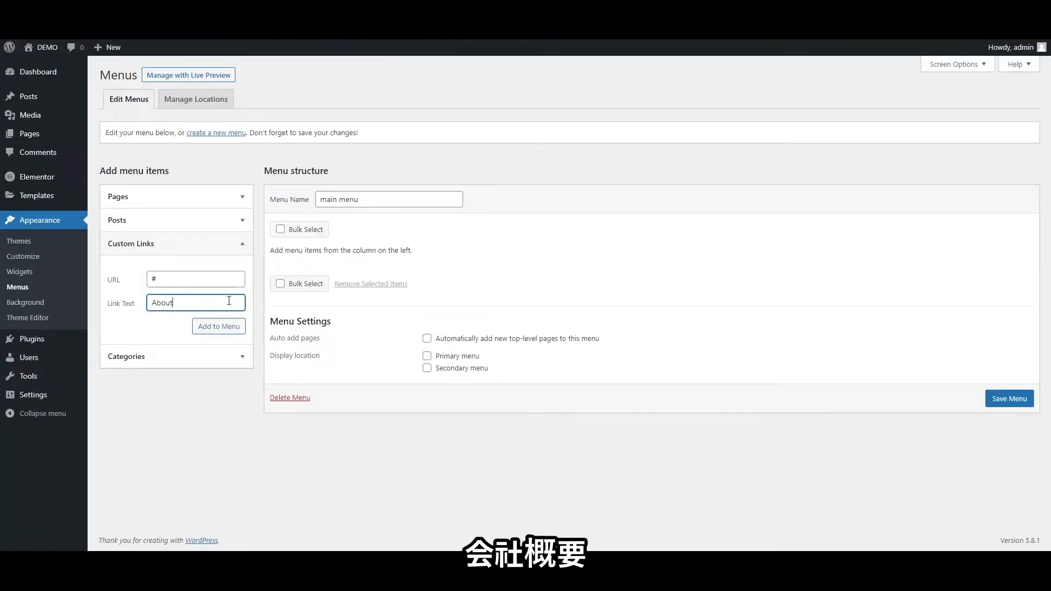
text(s)
key(Return)
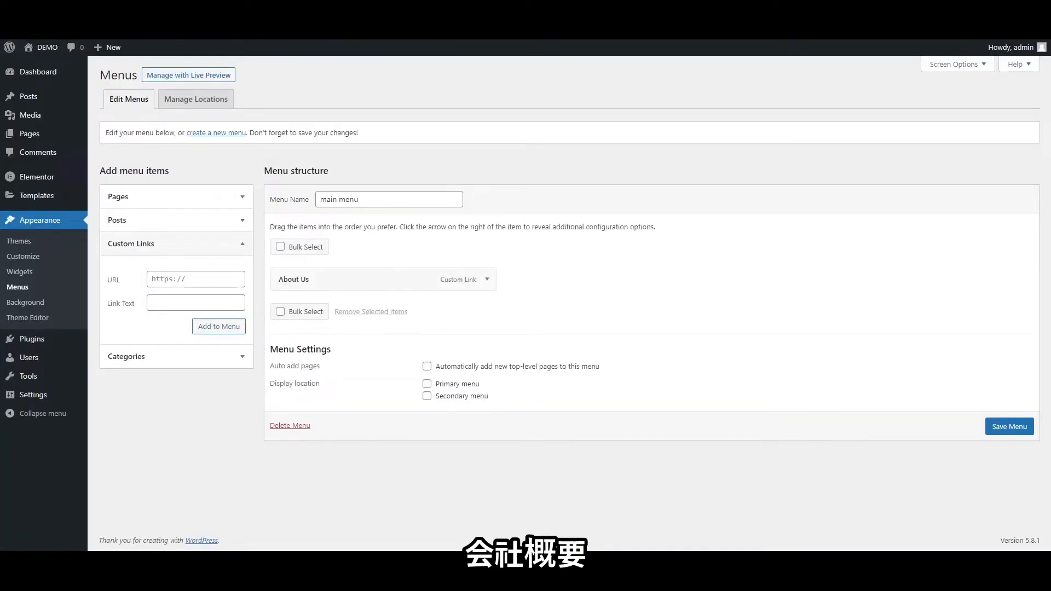
Add an Our Services custom link with URL #
click(193, 281)
text(#)
click(180, 304)
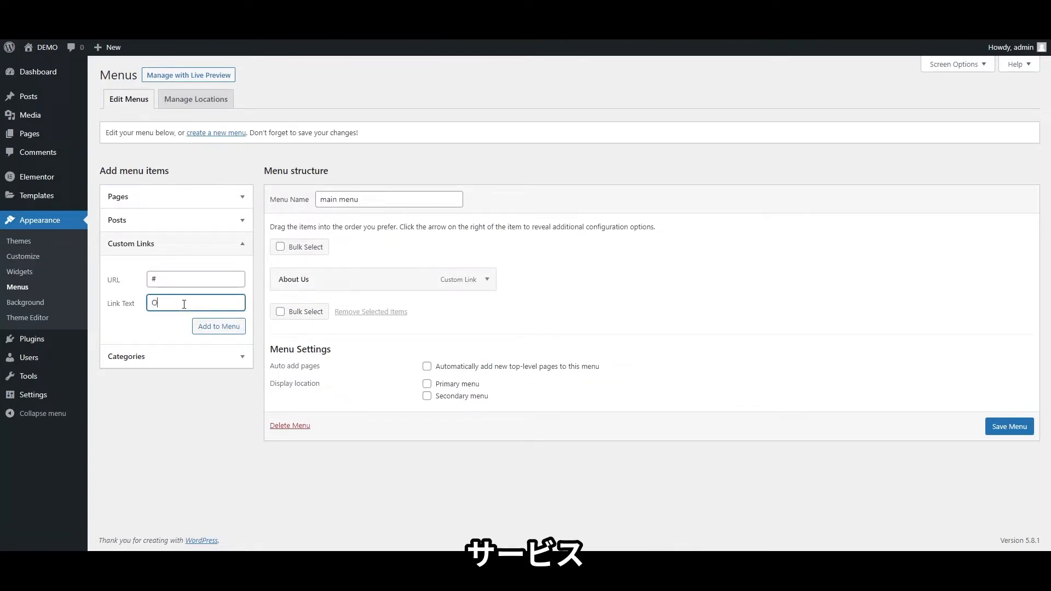
text(Our Services)
key(Return)
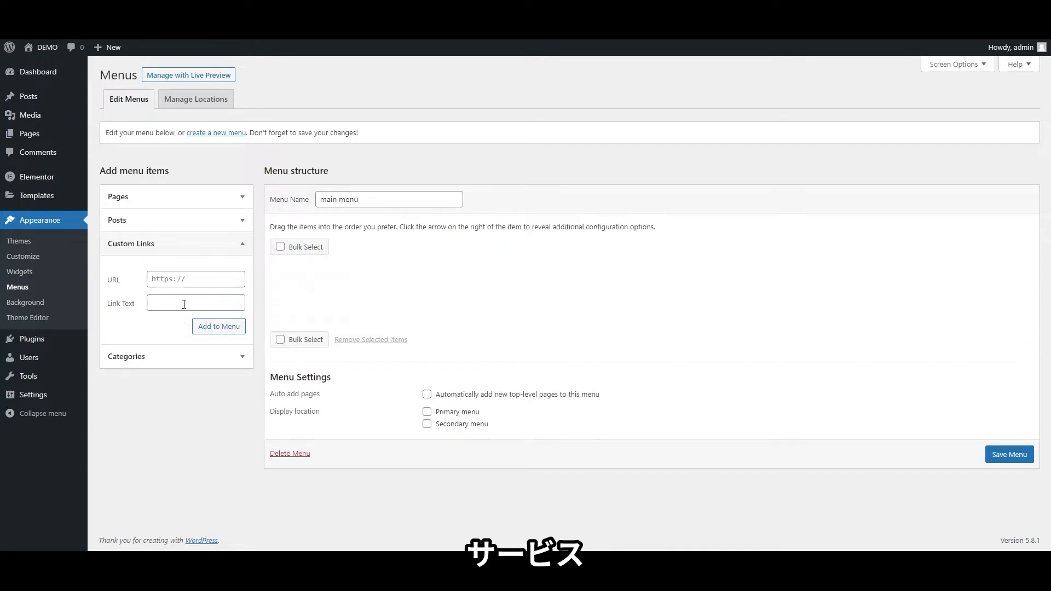
Add FAQ and Case Studies custom links with URL # to the menu
click(181, 286)
text(#)
click(181, 304)
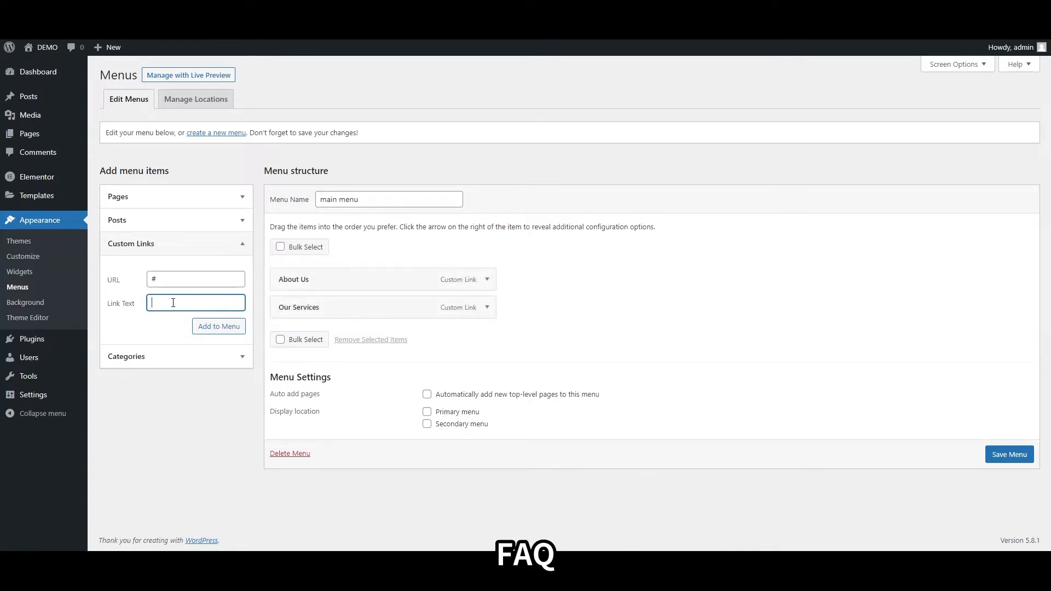
text(FAQ)
click(211, 327)
text(#)
click(174, 302)
text(Case Studie)
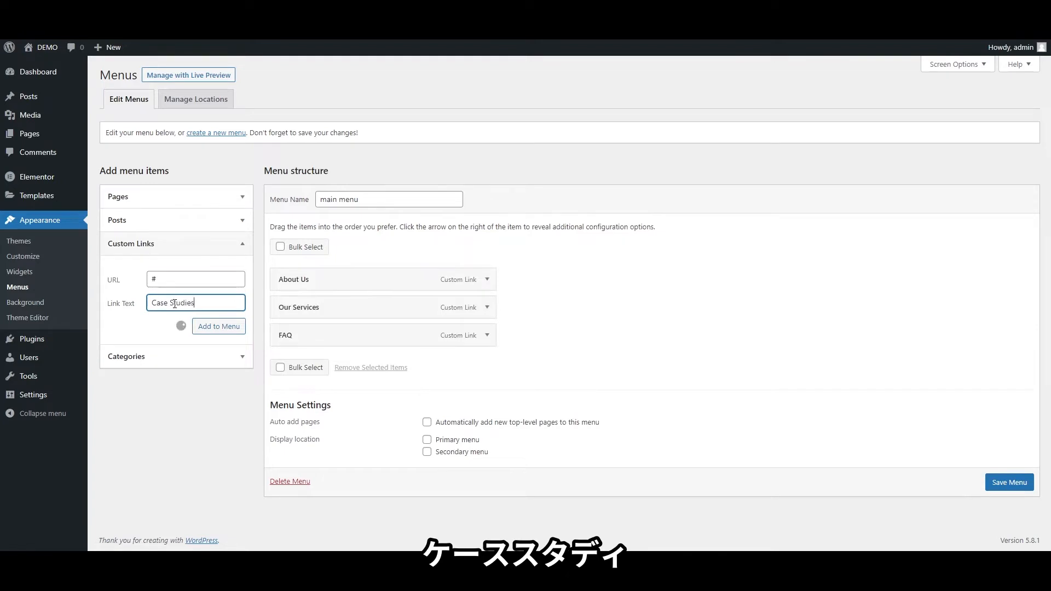
text(s)
click(992, 511)
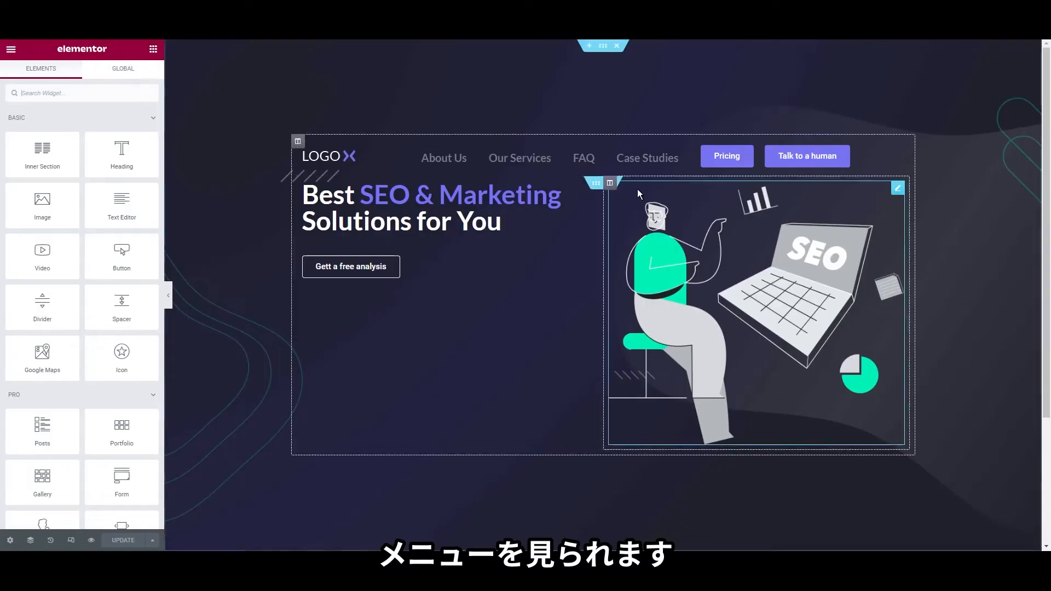
Open the Style settings of the header Nav Menu widget
right_click(453, 158)
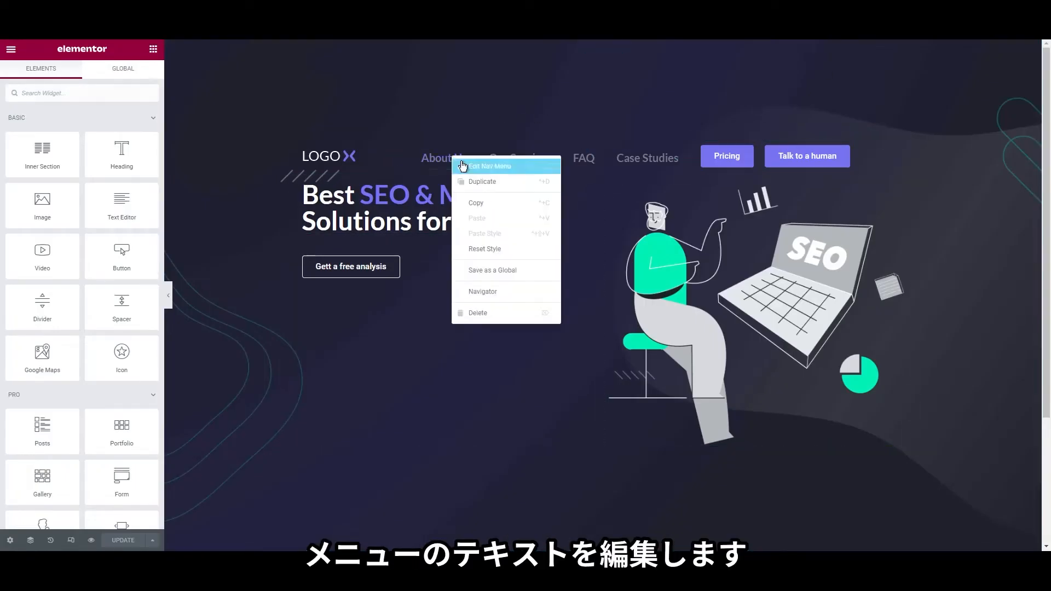
click(482, 166)
click(76, 79)
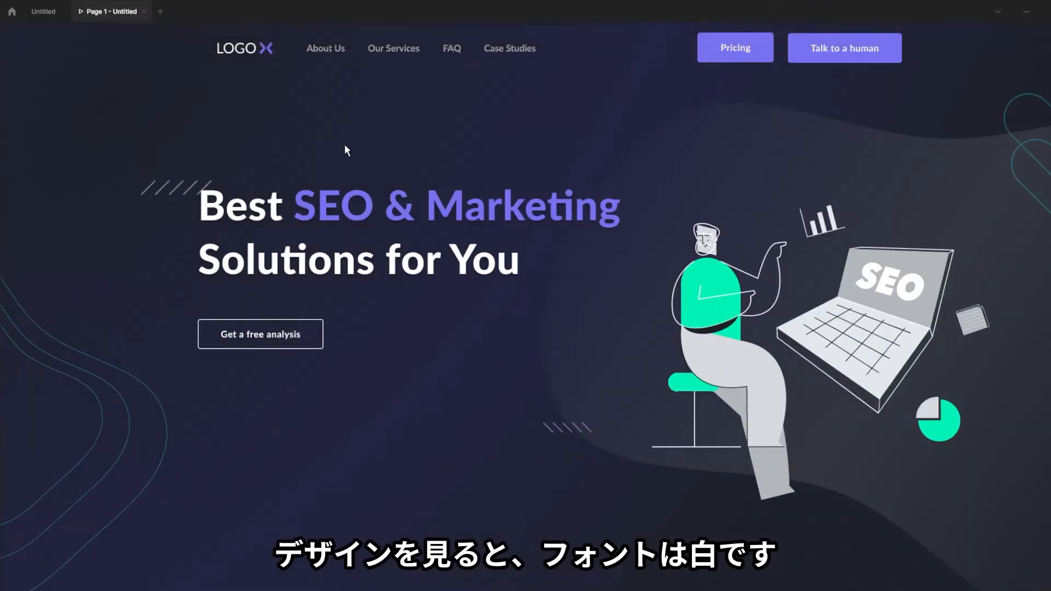
In the Figma design, copy the white #FFFFFF colour of the nav link text
click(39, 11)
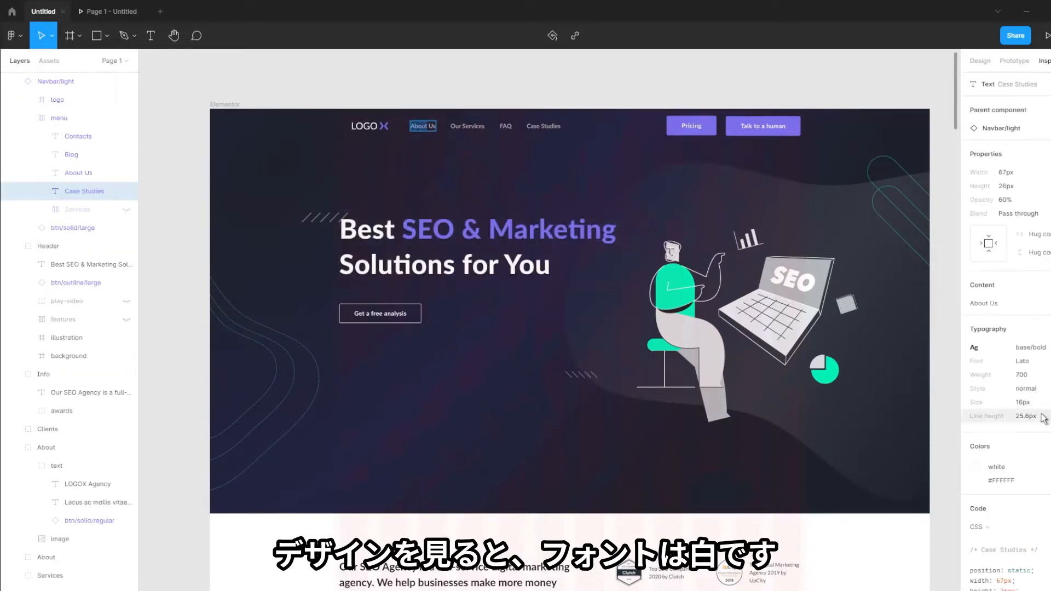
click(1017, 481)
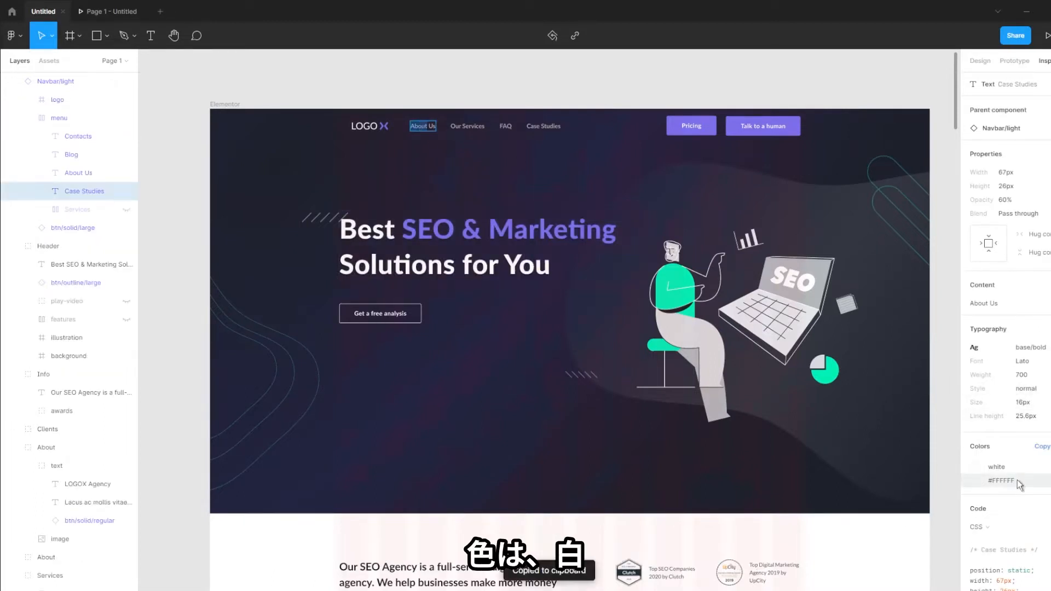
double_click(1009, 482)
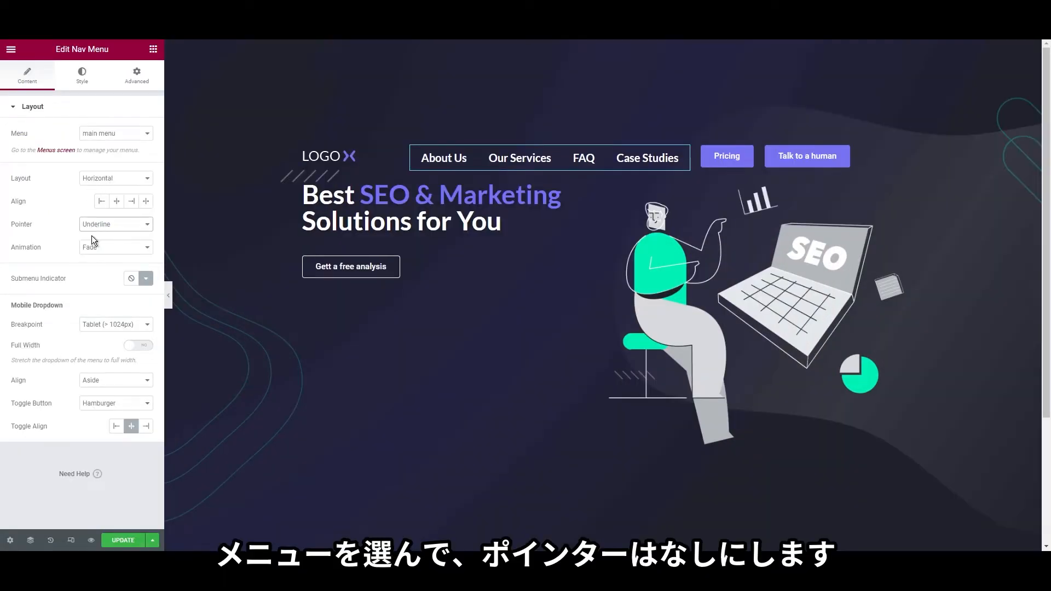
Set the Nav Menu's Pointer to None so hovered links show no underline
click(91, 236)
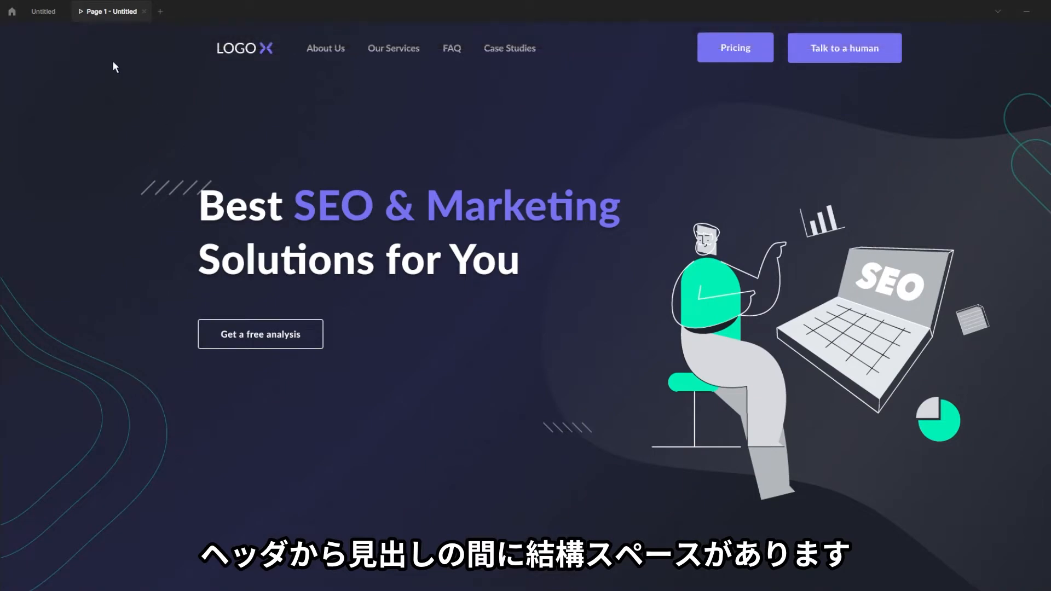
click(1025, 12)
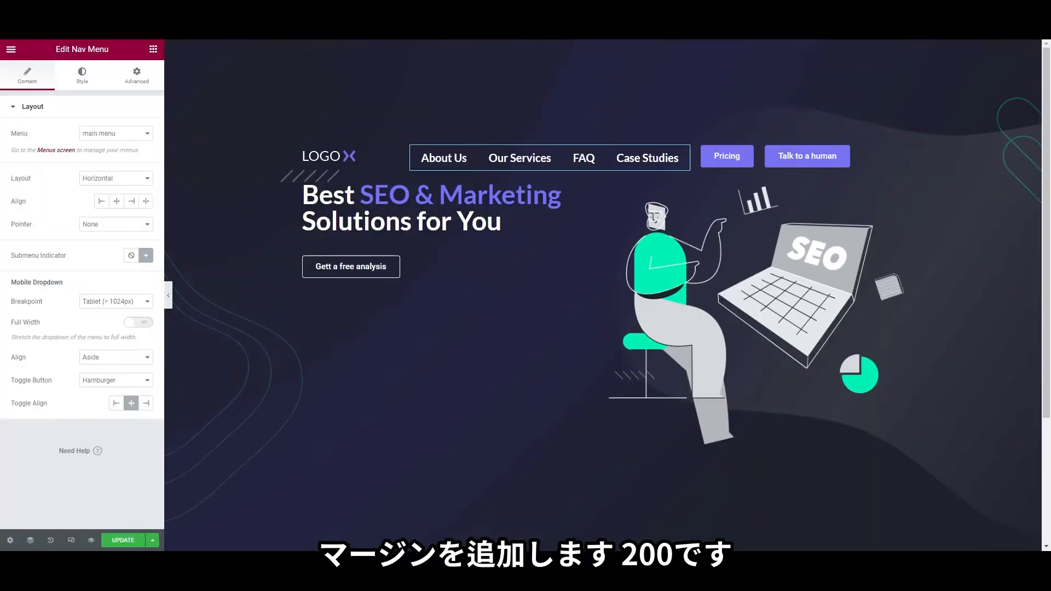
Unlink the hero inner section's margins and give it a 200 top margin
right_click(598, 188)
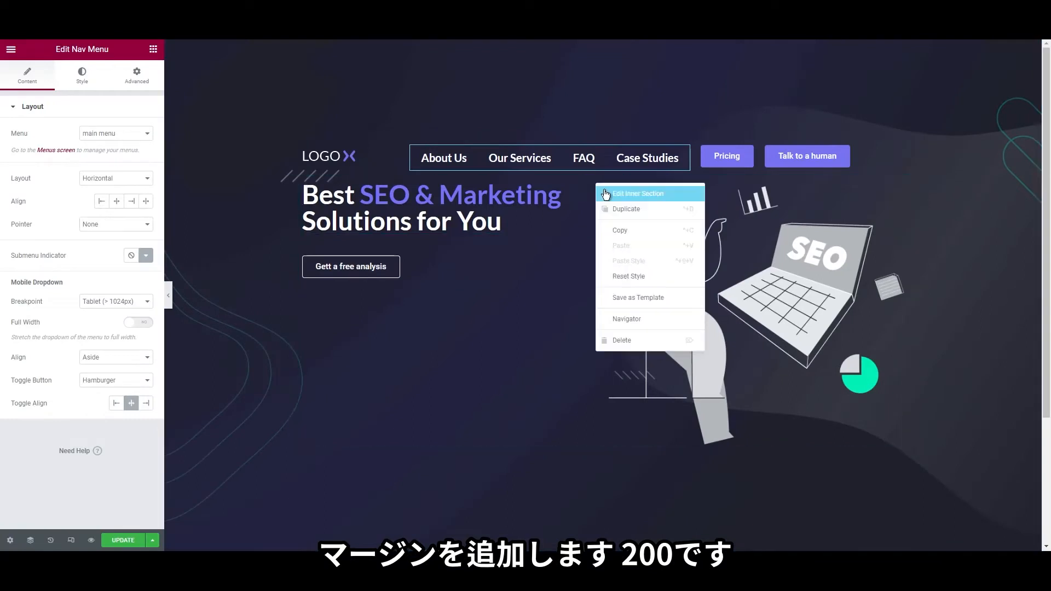
click(630, 193)
click(136, 77)
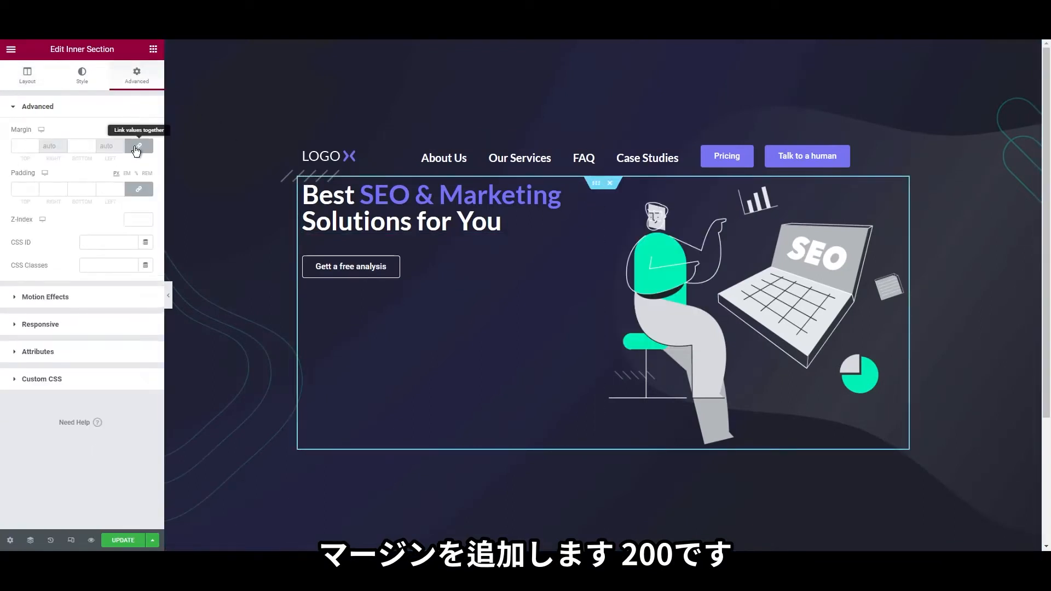
click(137, 146)
click(18, 146)
text(20)
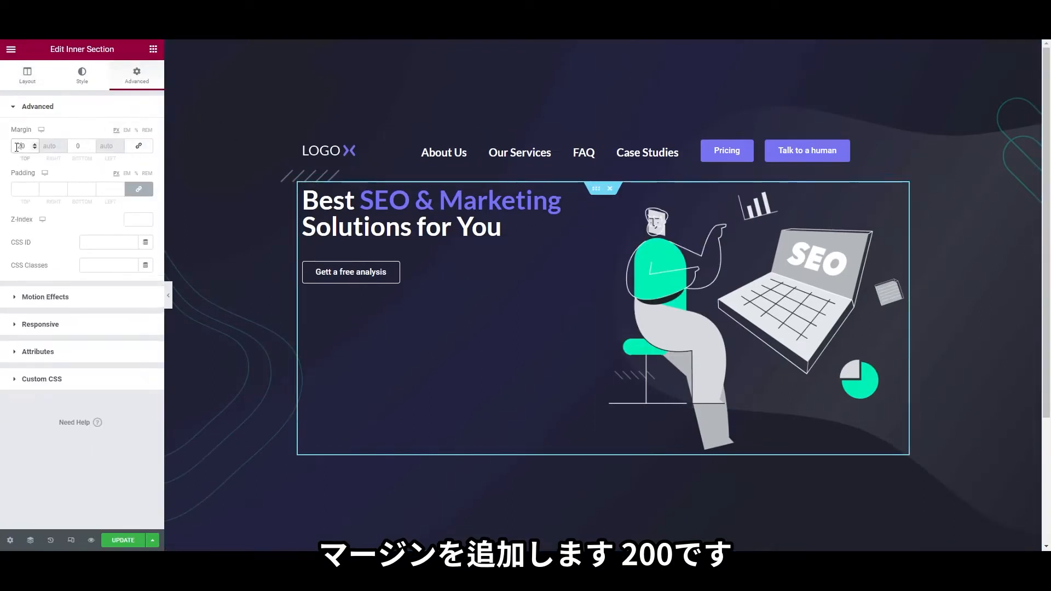
text(0)
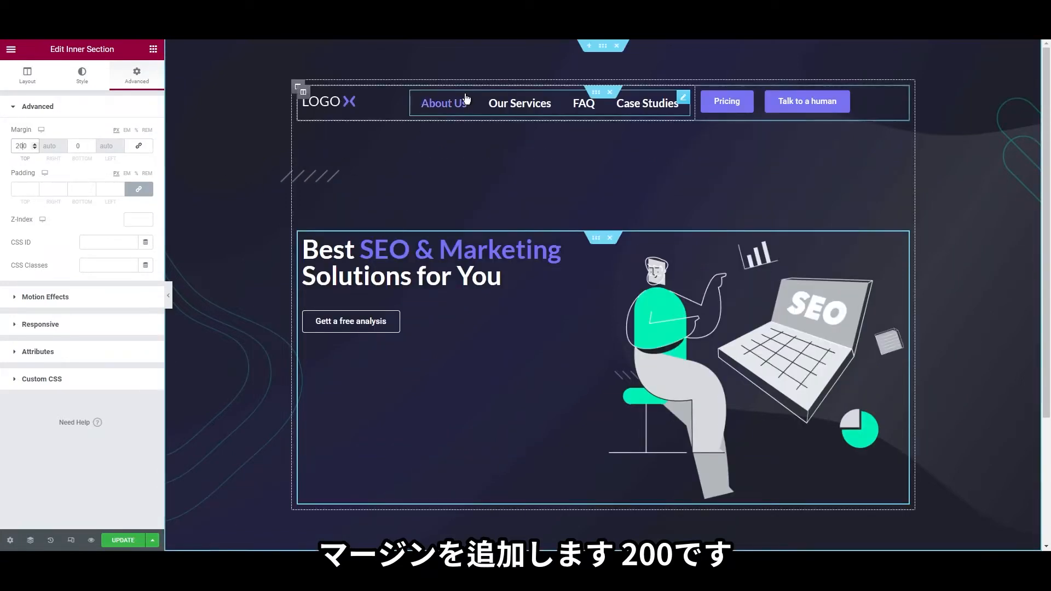
Set the hero section's Column Position to Top
right_click(246, 74)
click(251, 83)
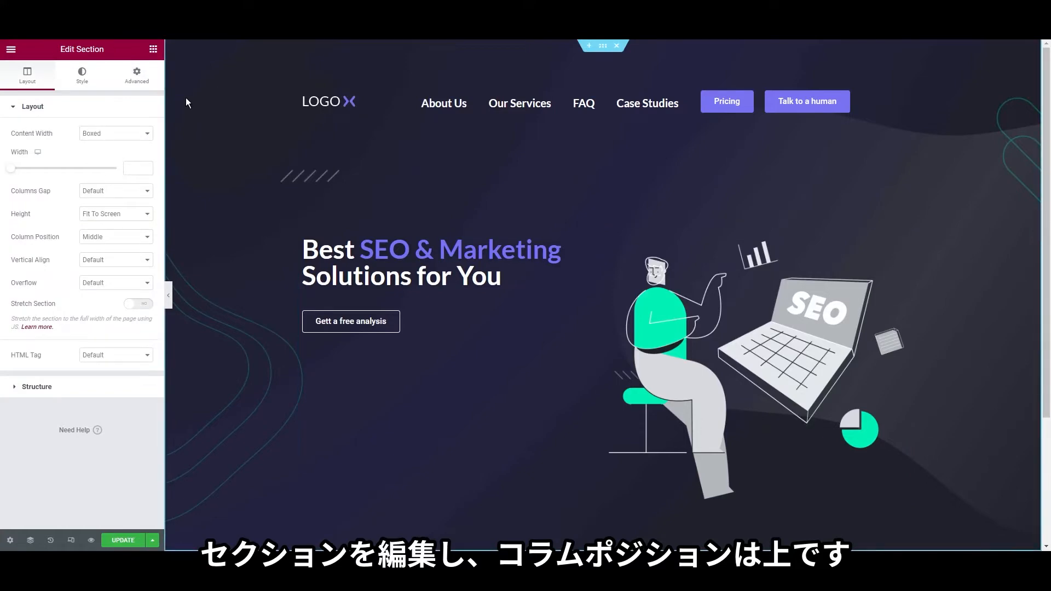
click(112, 237)
click(107, 259)
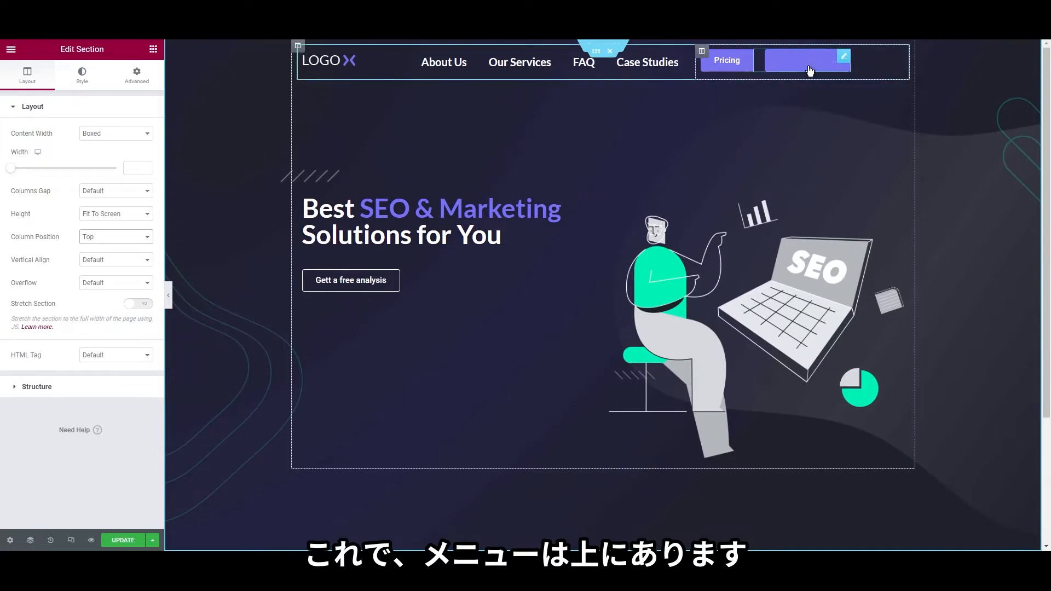
right_click(728, 68)
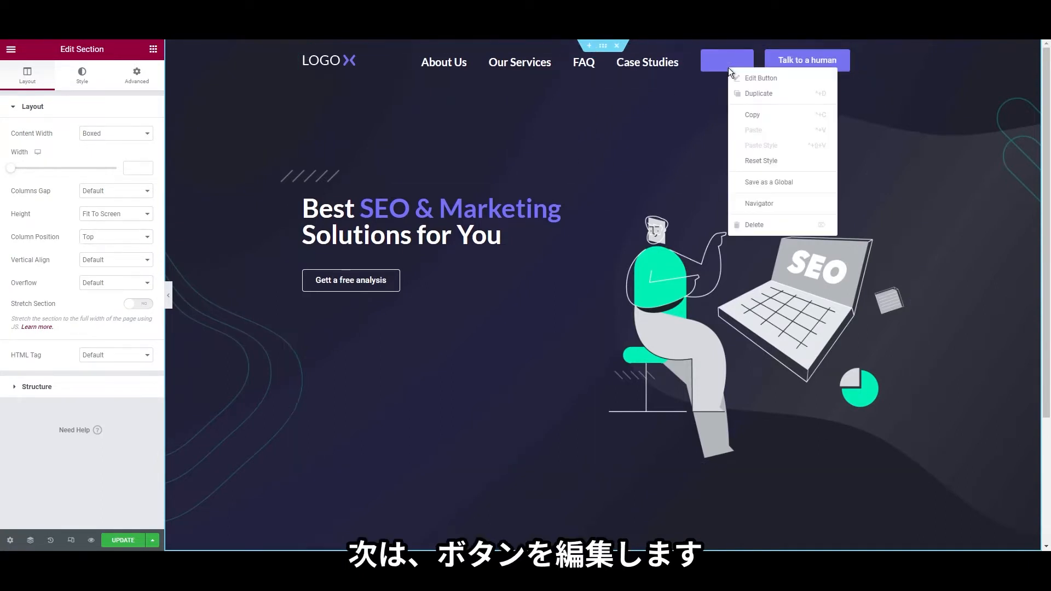
In Site Settings > Buttons, set the hover background colour to near-white and save
click(766, 78)
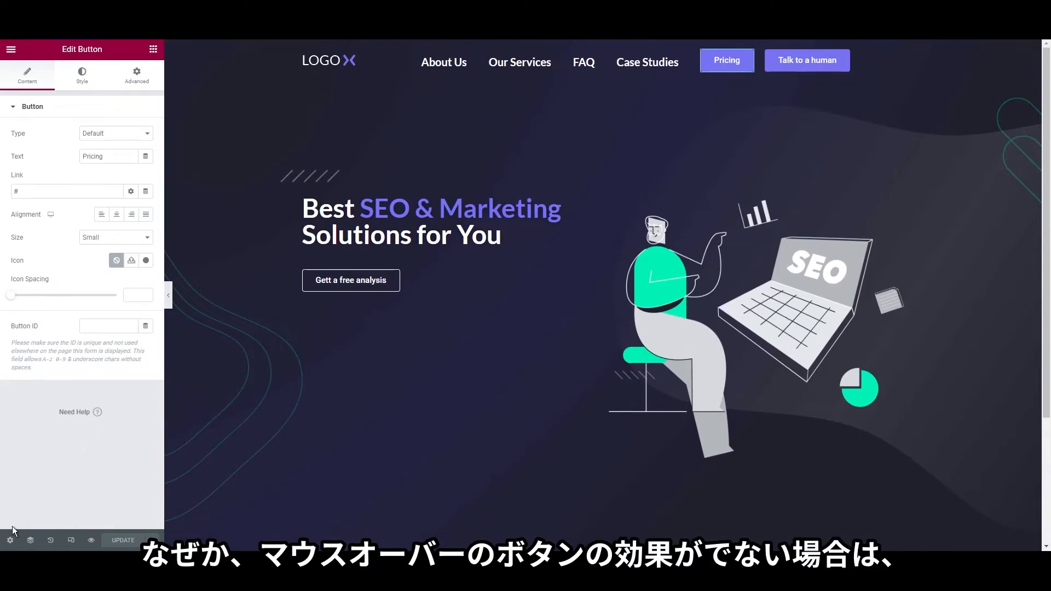
click(13, 50)
click(74, 104)
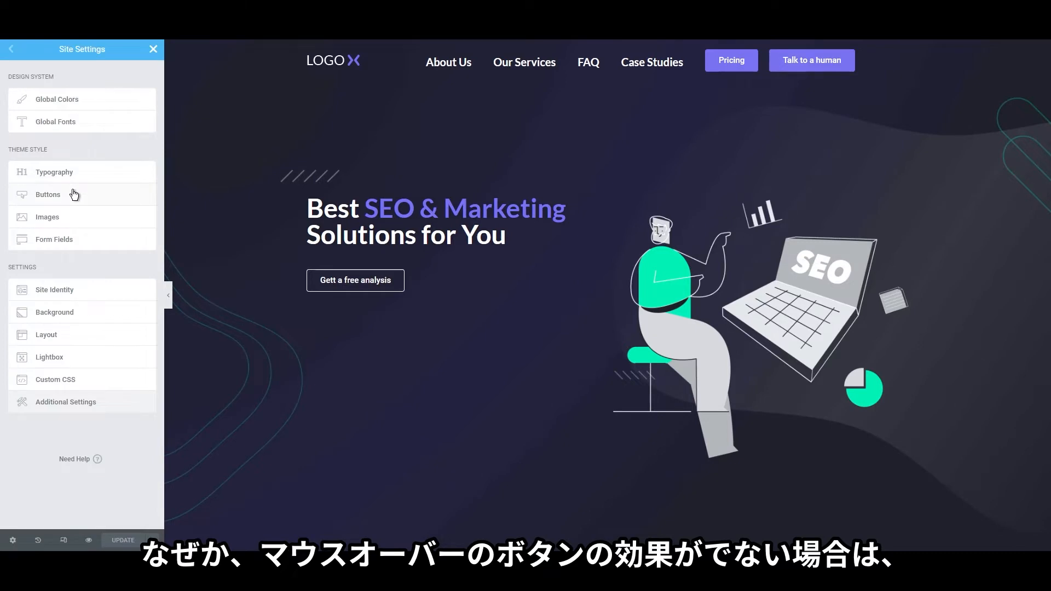
click(74, 195)
click(118, 216)
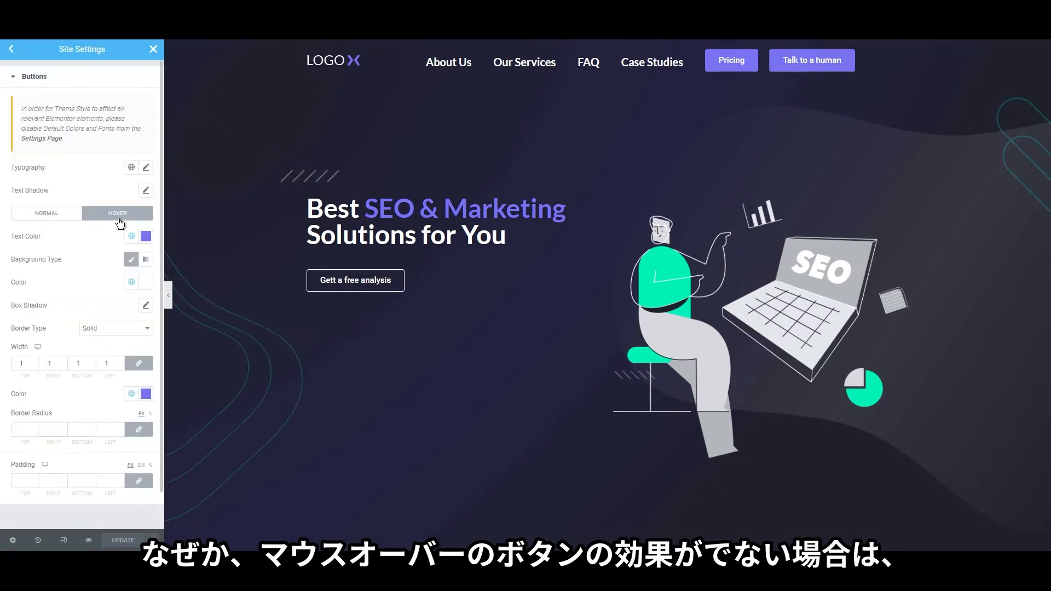
click(144, 283)
click(138, 347)
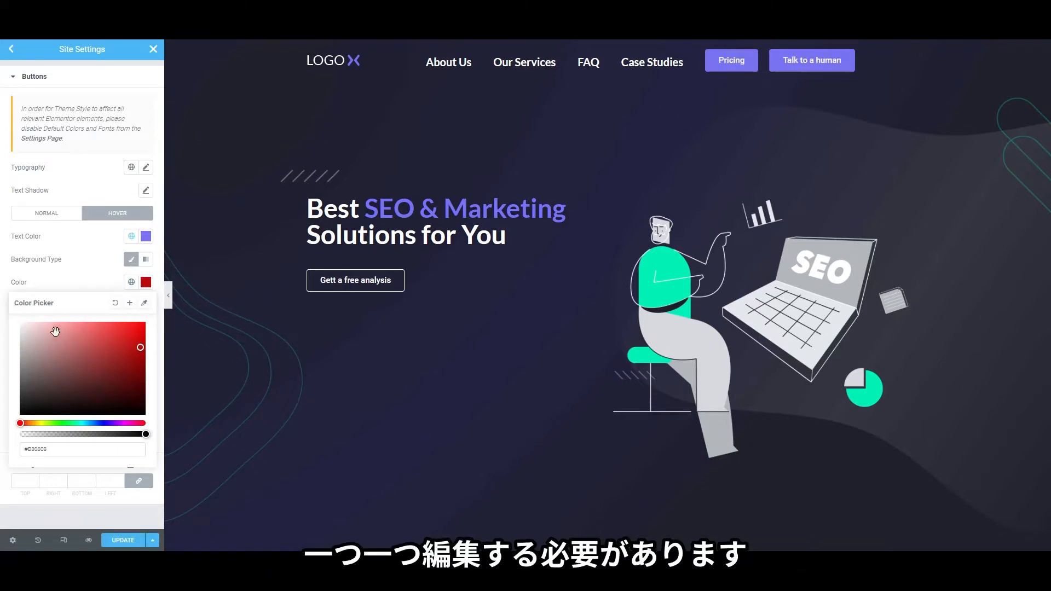
drag(55, 331, 20, 325)
click(124, 541)
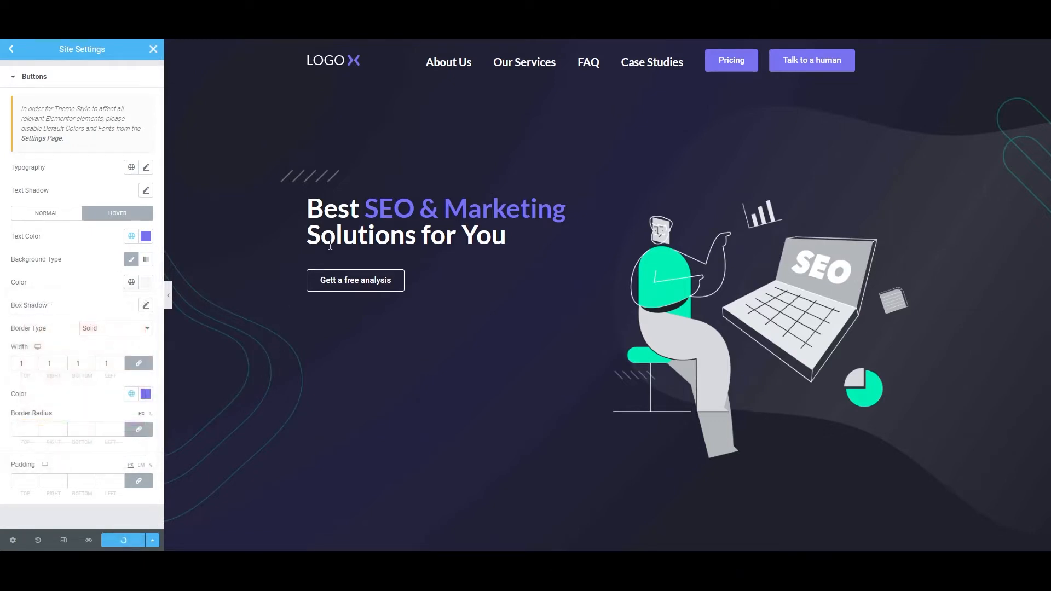
click(152, 50)
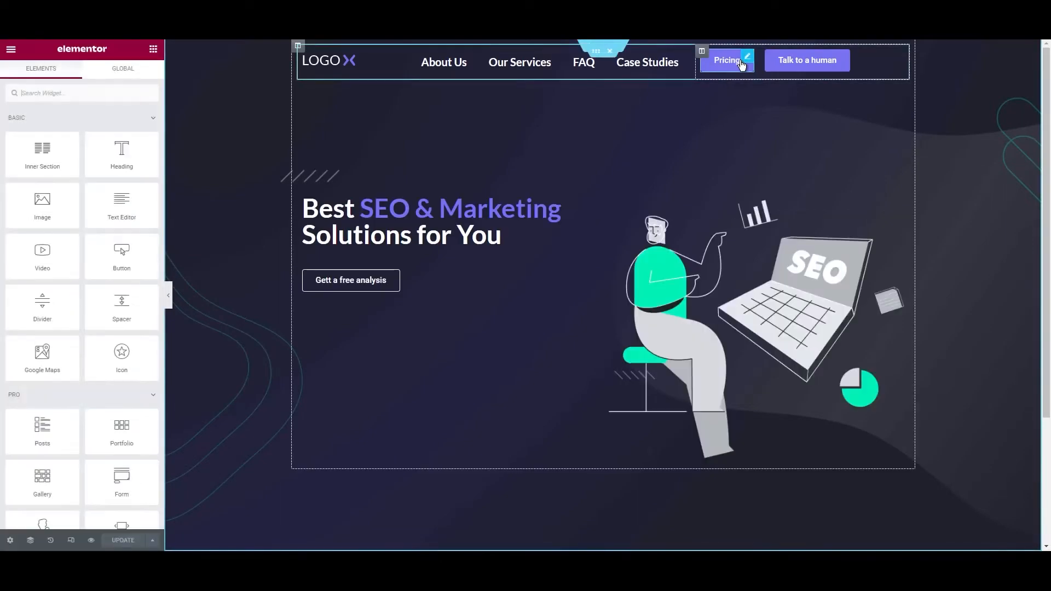
Set the Pricing button's hover text colour to the global white
right_click(733, 63)
click(751, 70)
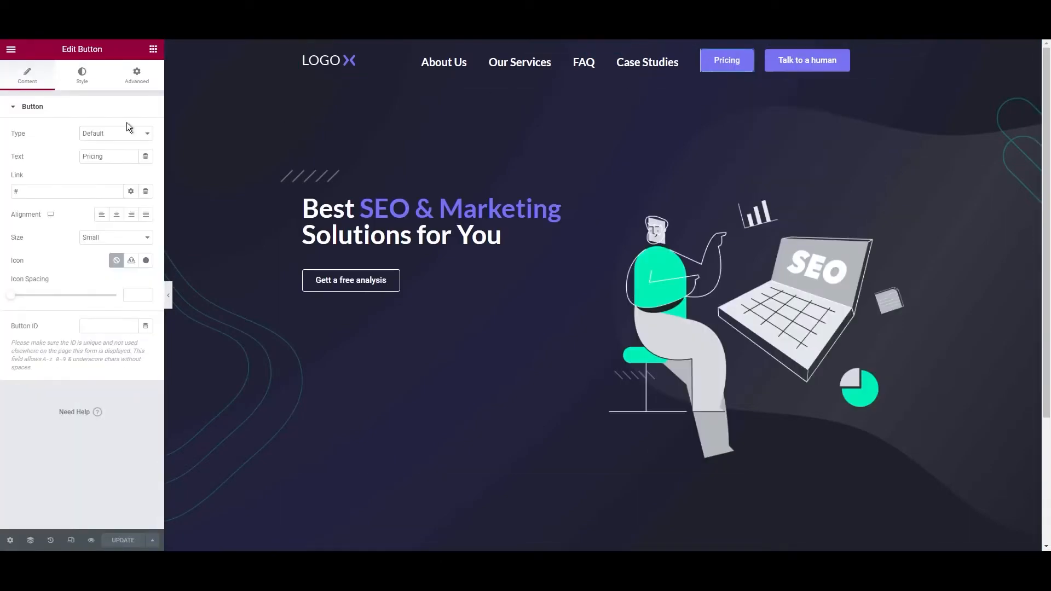
click(95, 84)
click(117, 179)
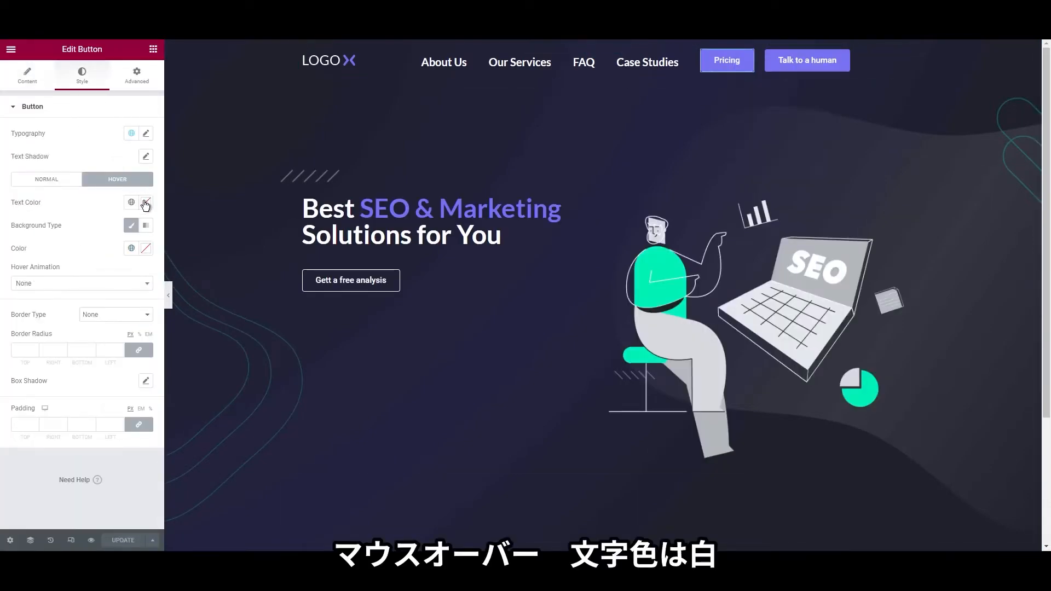
click(132, 206)
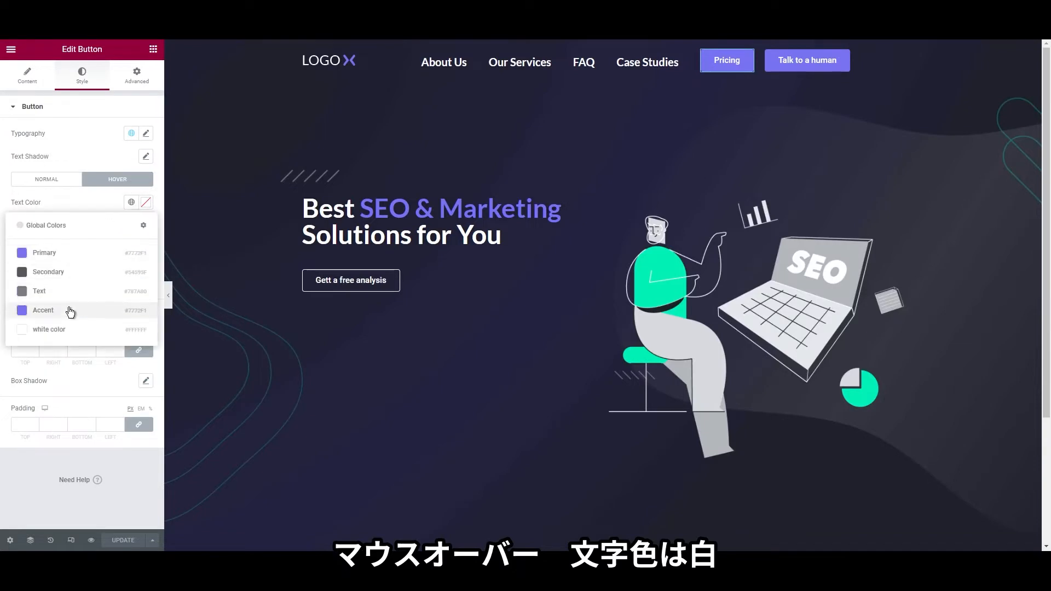
click(77, 331)
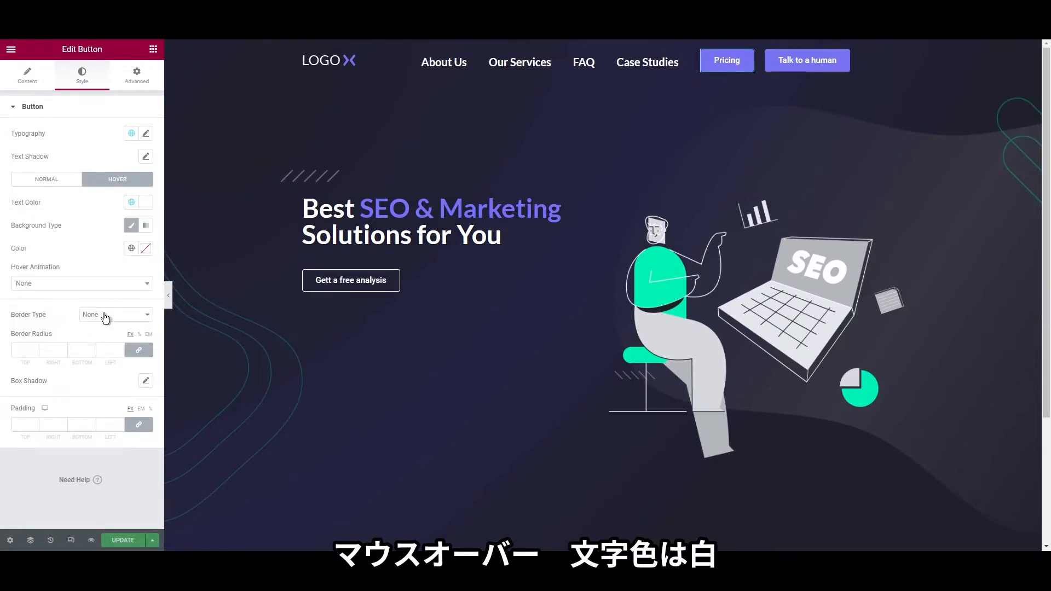
Make the Pricing button's hover background fully transparent with alpha 0
click(132, 248)
click(109, 252)
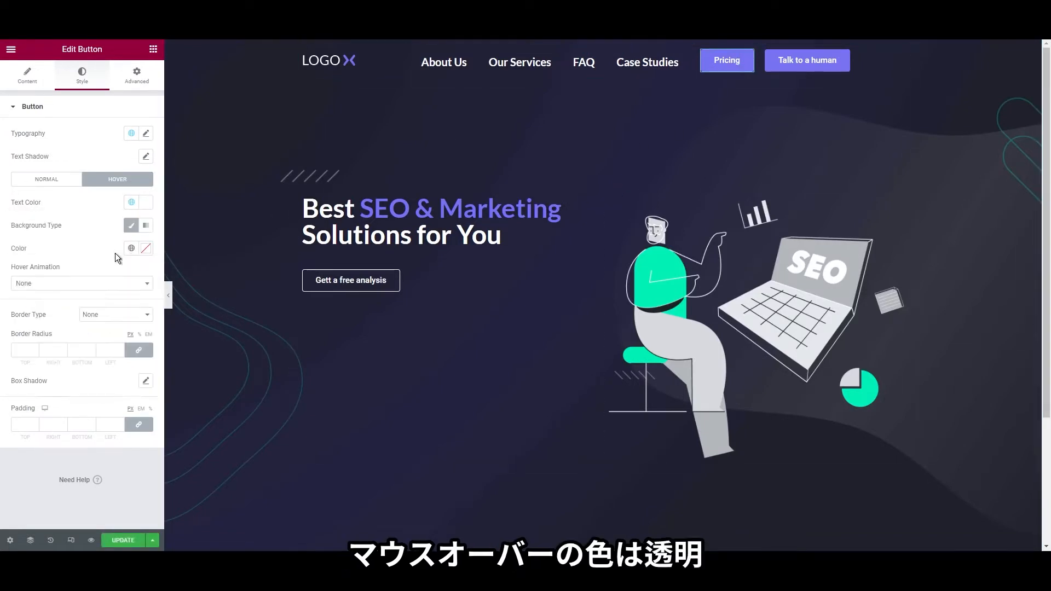
click(147, 249)
click(141, 300)
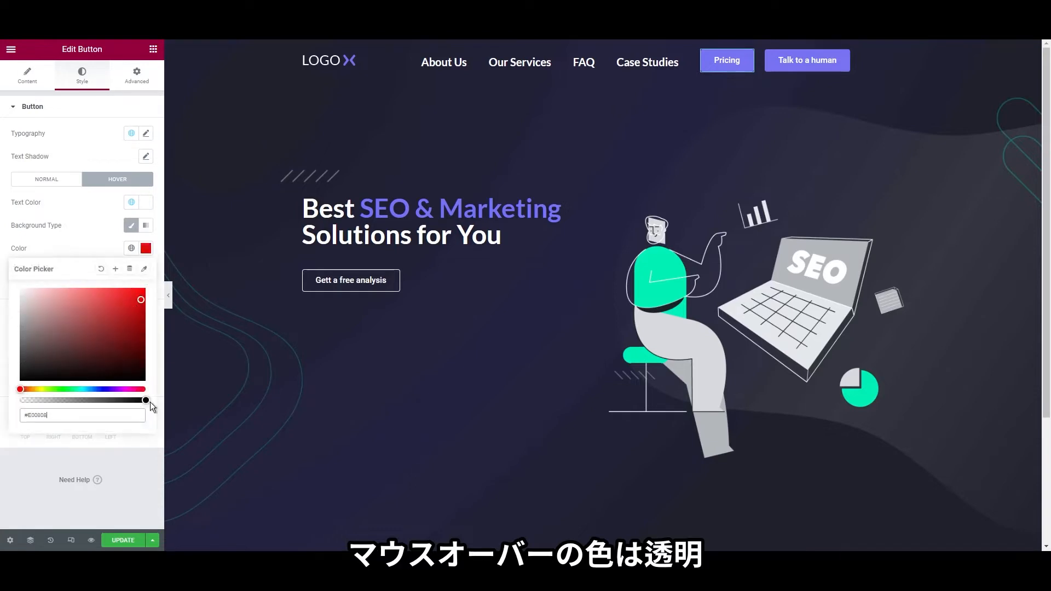
drag(145, 401, 20, 400)
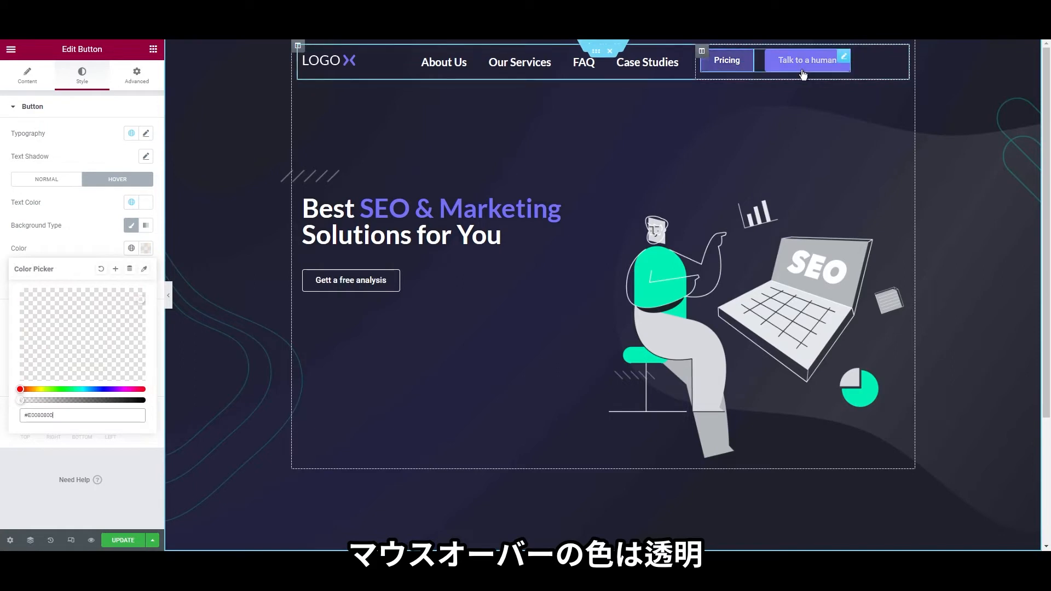
Copy the Pricing button's style and paste it onto the Talk to a human button
right_click(731, 69)
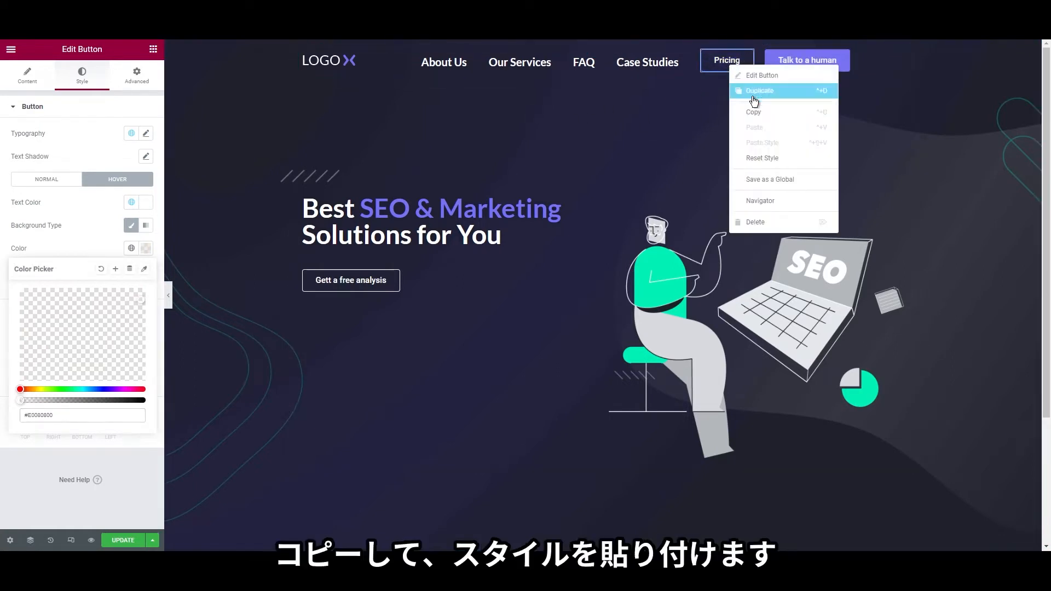
click(757, 115)
right_click(816, 66)
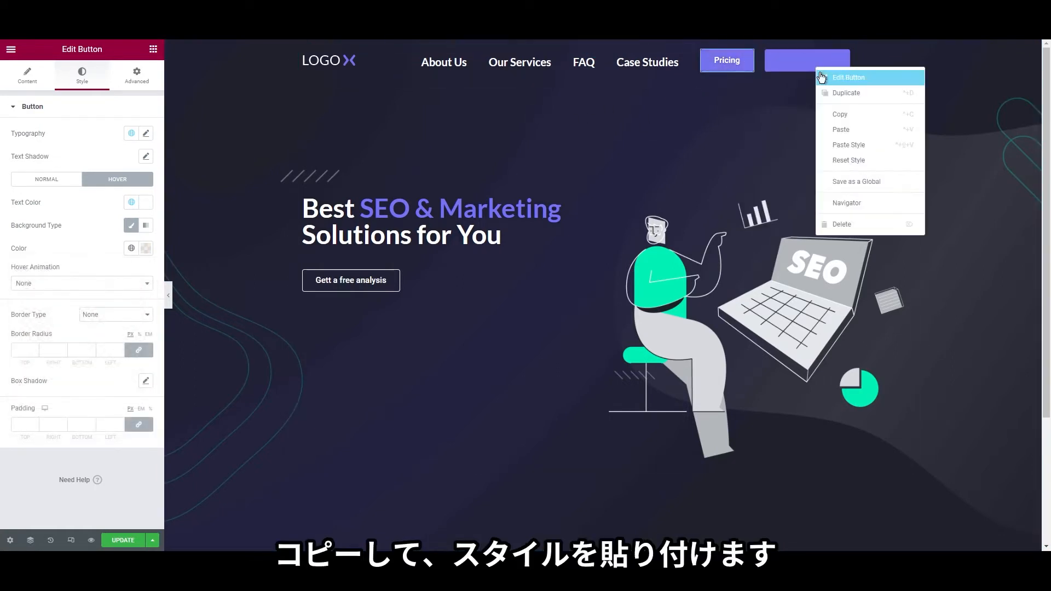
click(844, 146)
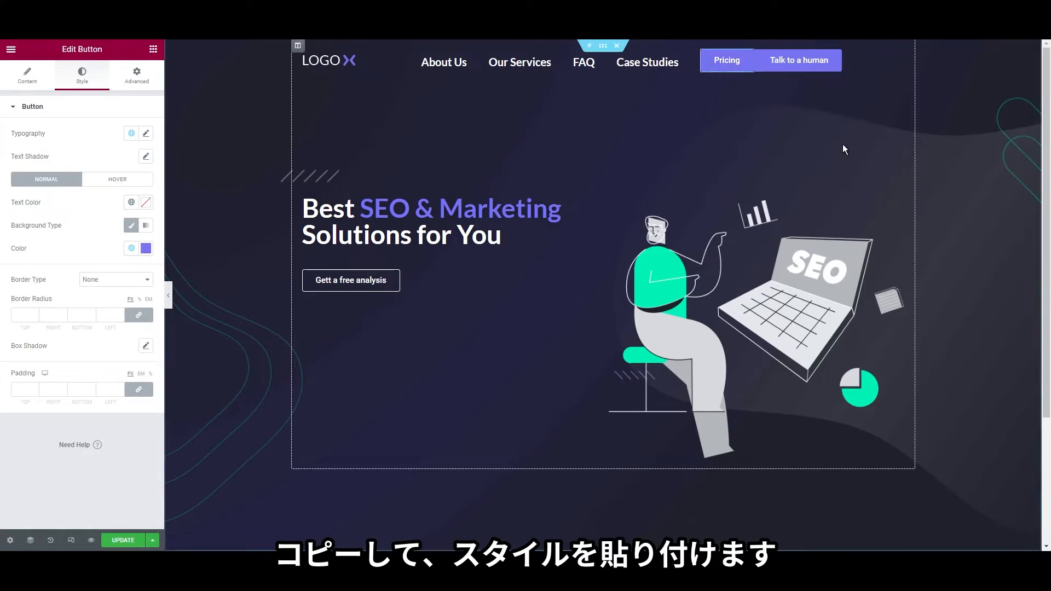
Give the Talk to a human button a left margin of 20
right_click(792, 72)
click(810, 78)
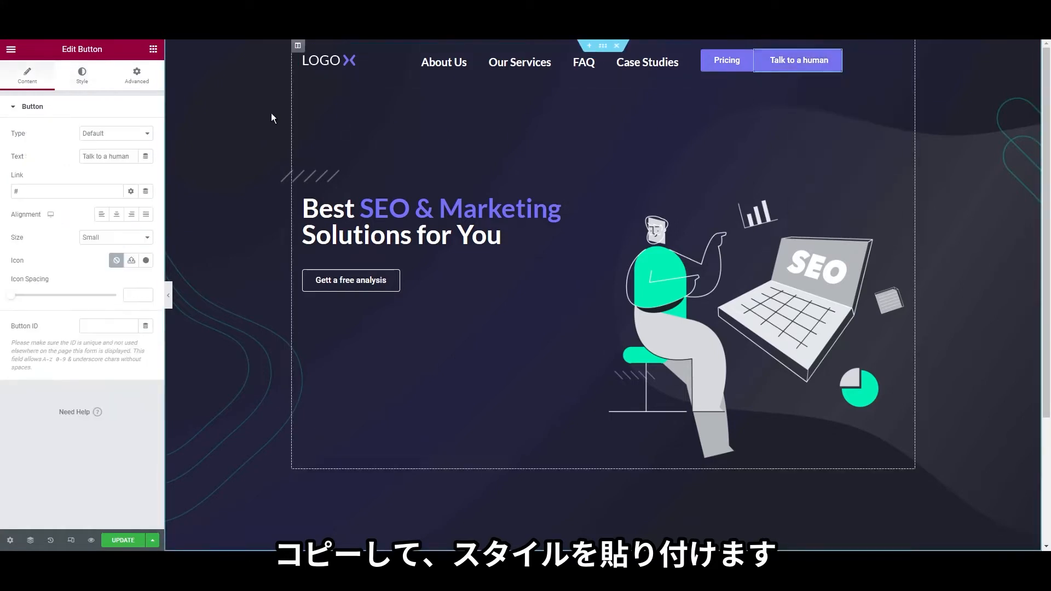
click(137, 76)
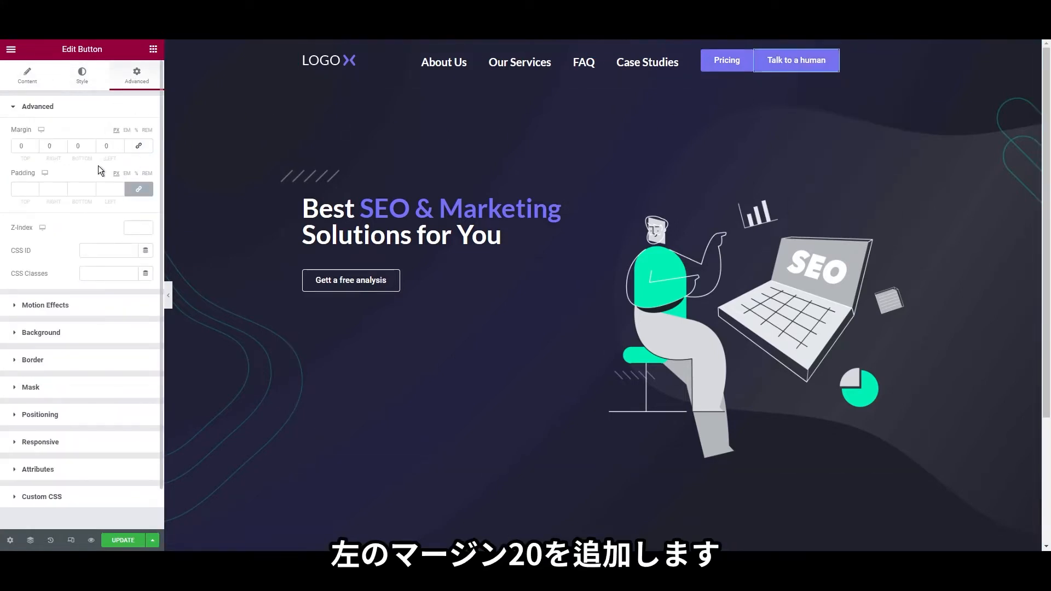
text(20)
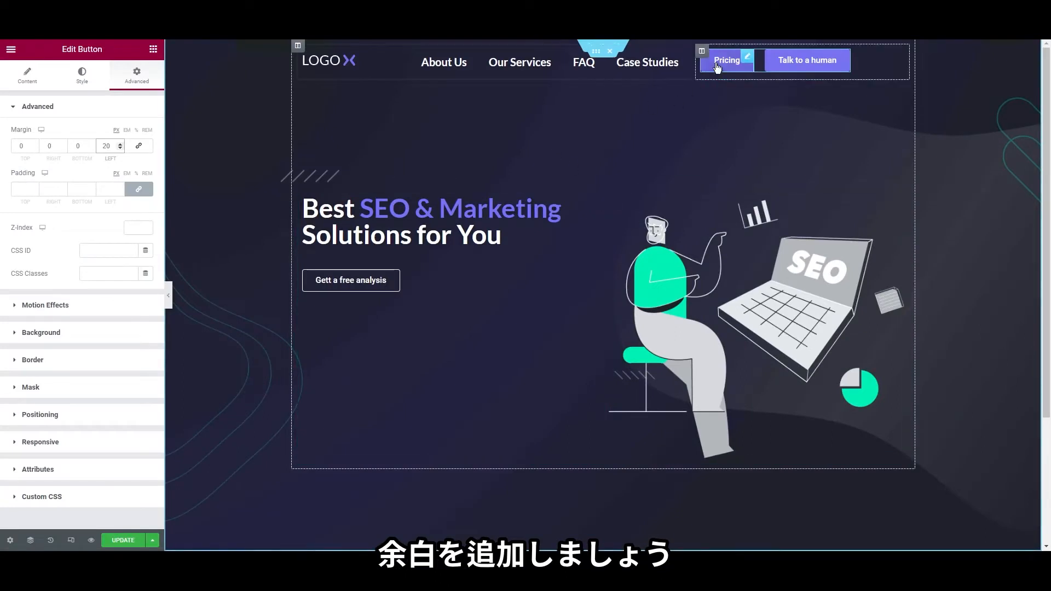
Unlink the Pricing button's padding sides in its Style settings
right_click(728, 65)
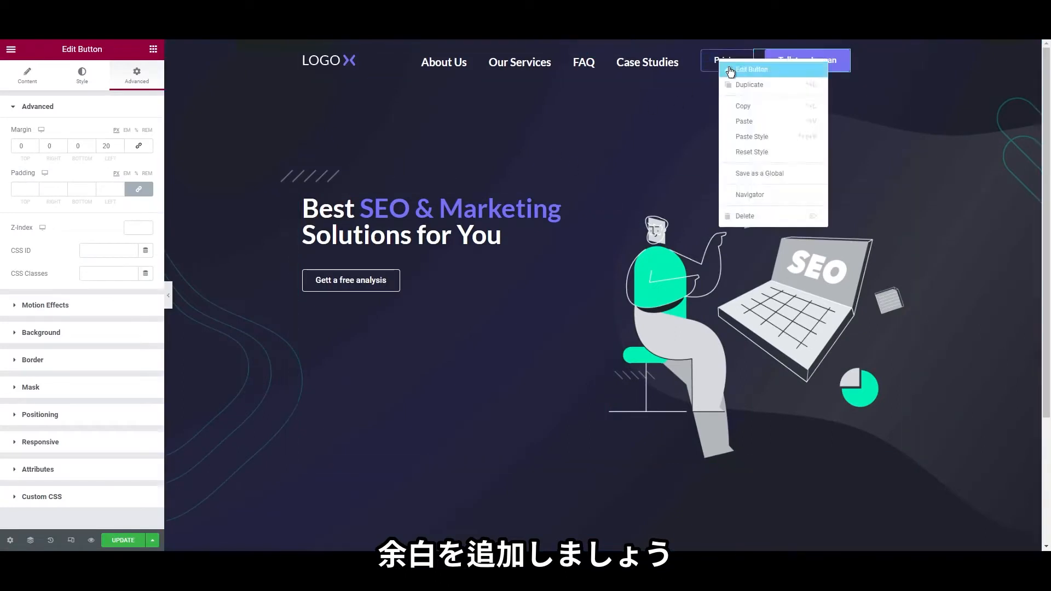
click(731, 70)
click(137, 76)
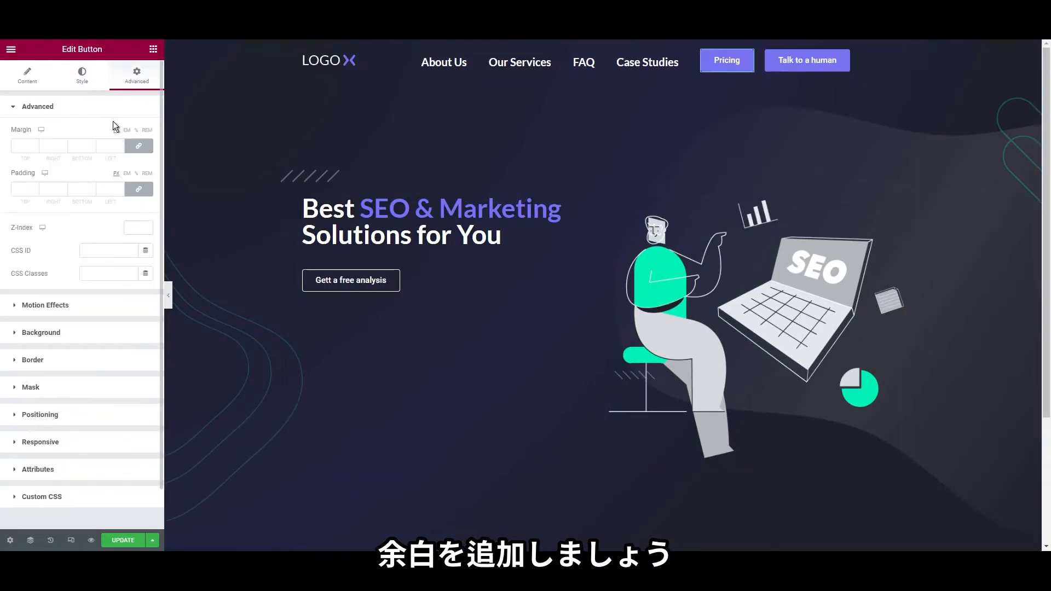
click(83, 80)
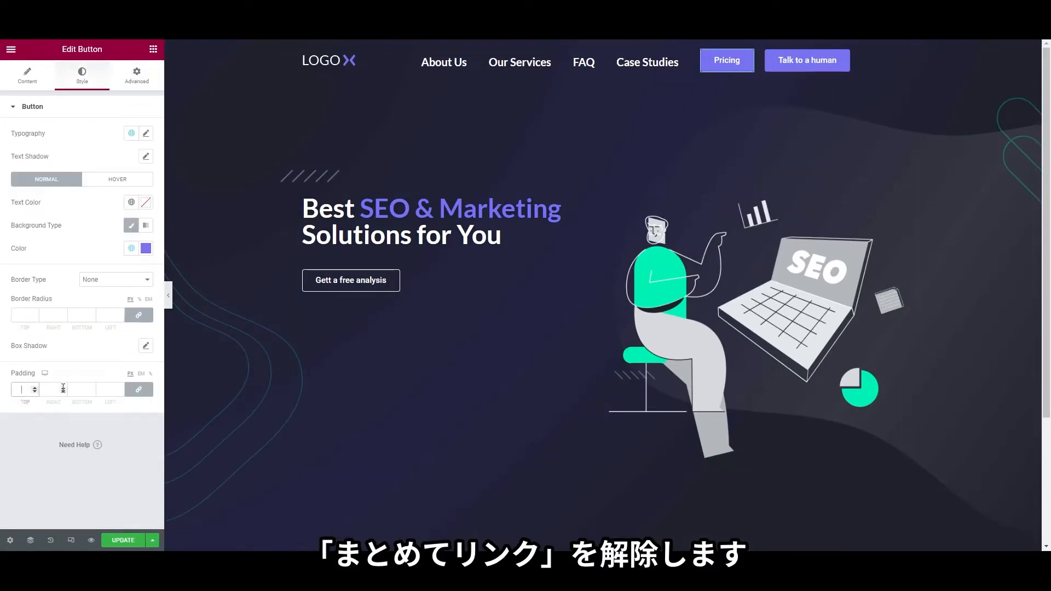
text(0)
click(140, 390)
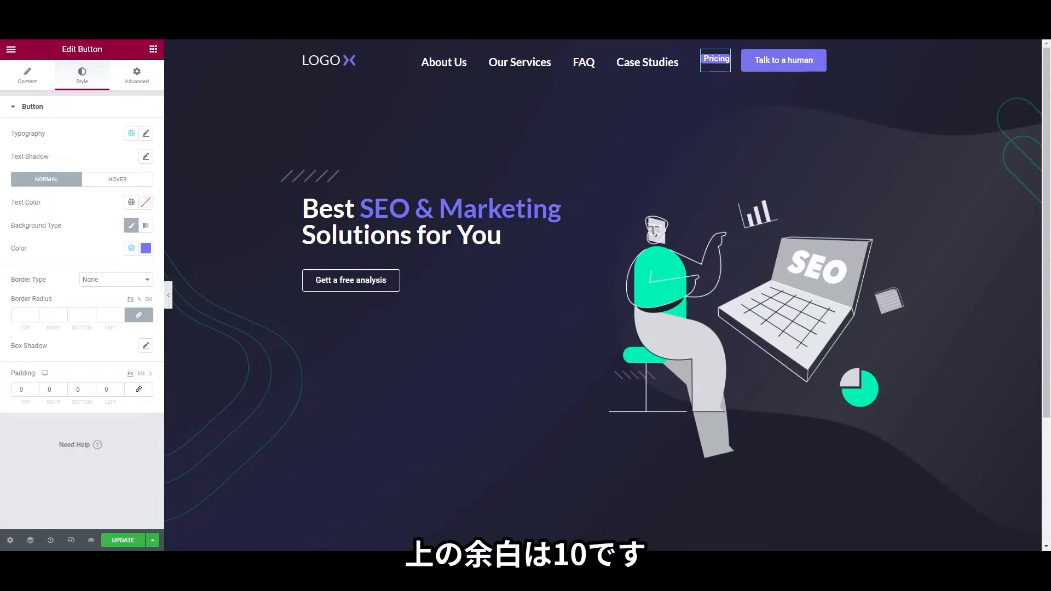
Set the Pricing button's padding to 10 top/bottom and 40 left/right
click(20, 391)
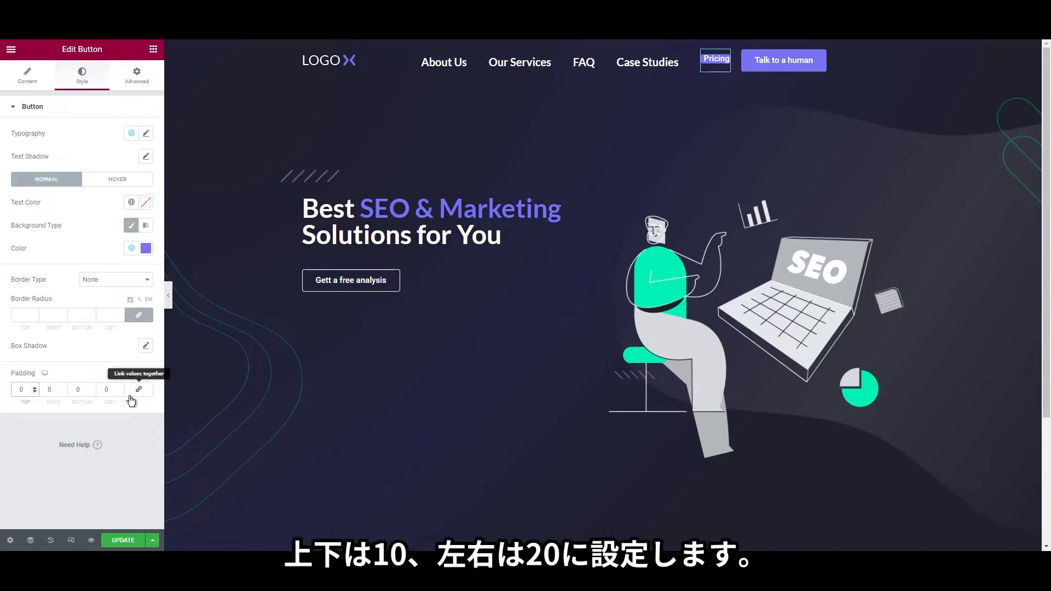
text(1)
click(76, 391)
text(1)
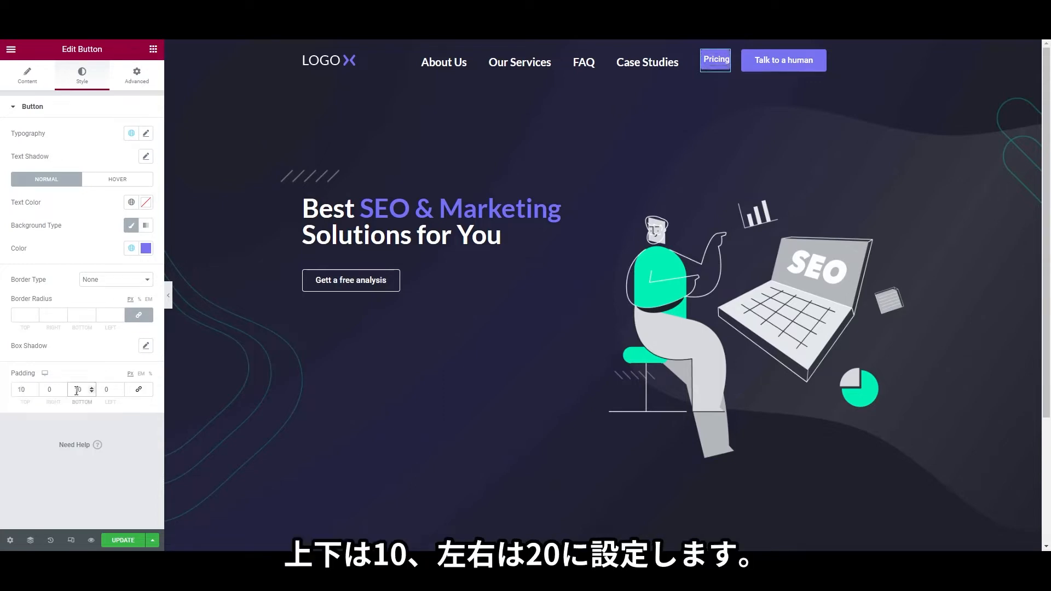
click(46, 391)
text(2)
click(102, 390)
text(2)
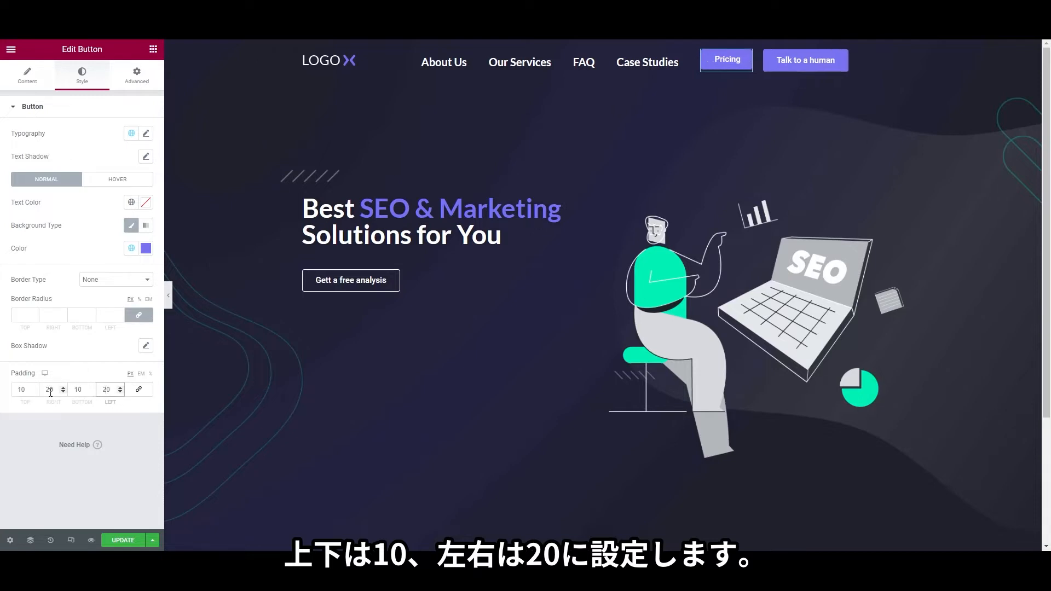
drag(49, 393, 33, 394)
text(4)
drag(106, 392, 90, 392)
text(4)
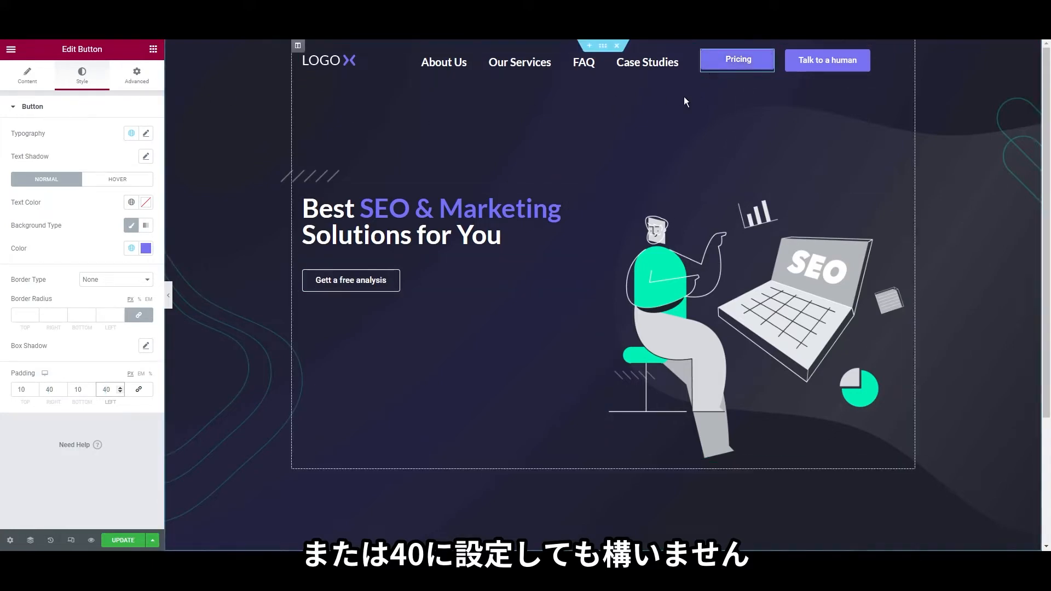
Give the Talk to a human button unlinked padding of 10 top/bottom and 40 left/right
right_click(804, 71)
click(811, 76)
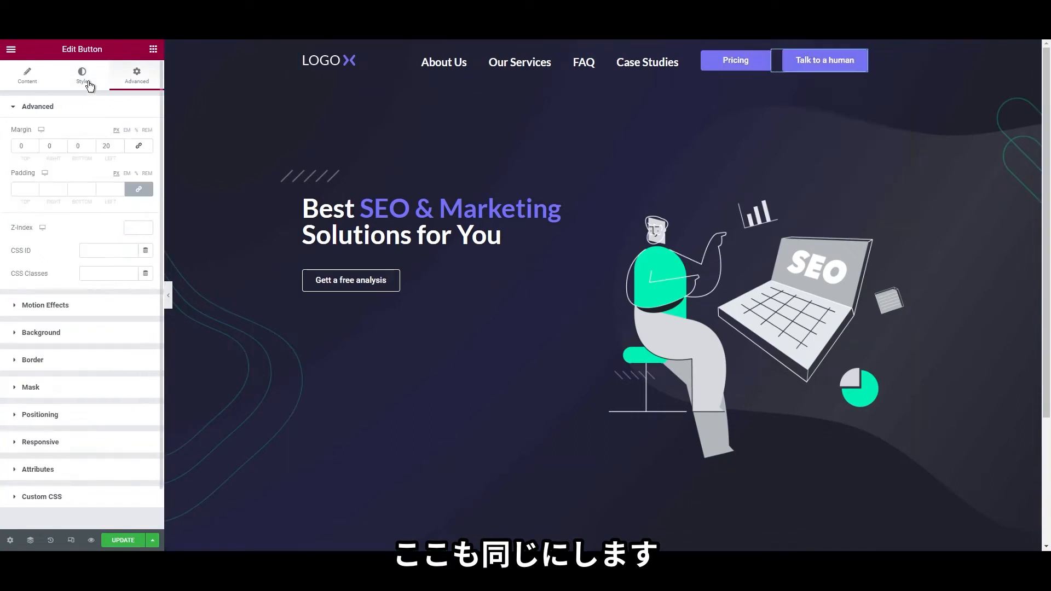
click(85, 78)
click(140, 391)
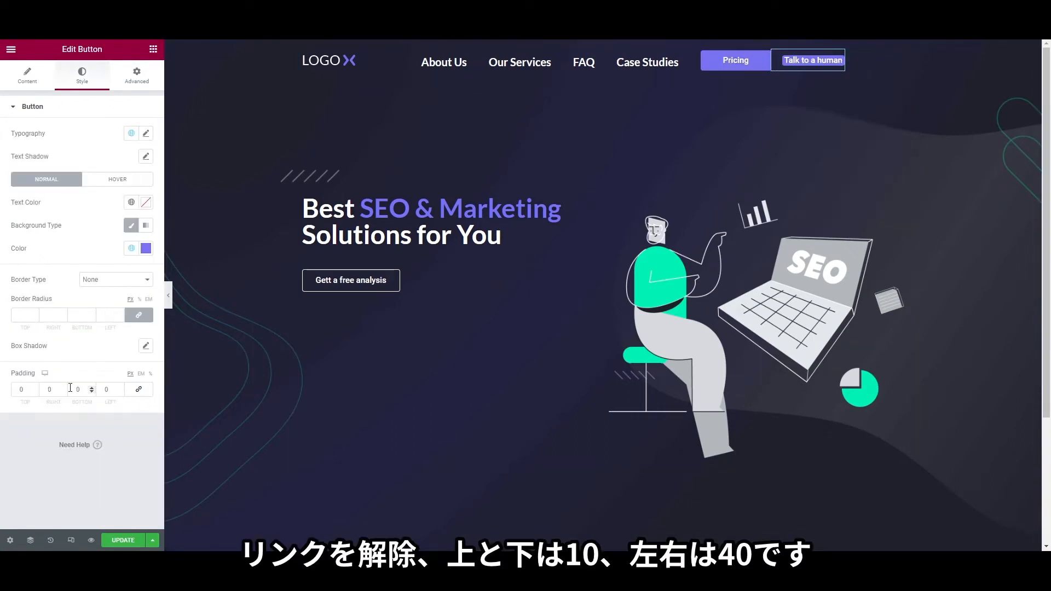
click(18, 390)
text(10)
key(Tab)
text(40)
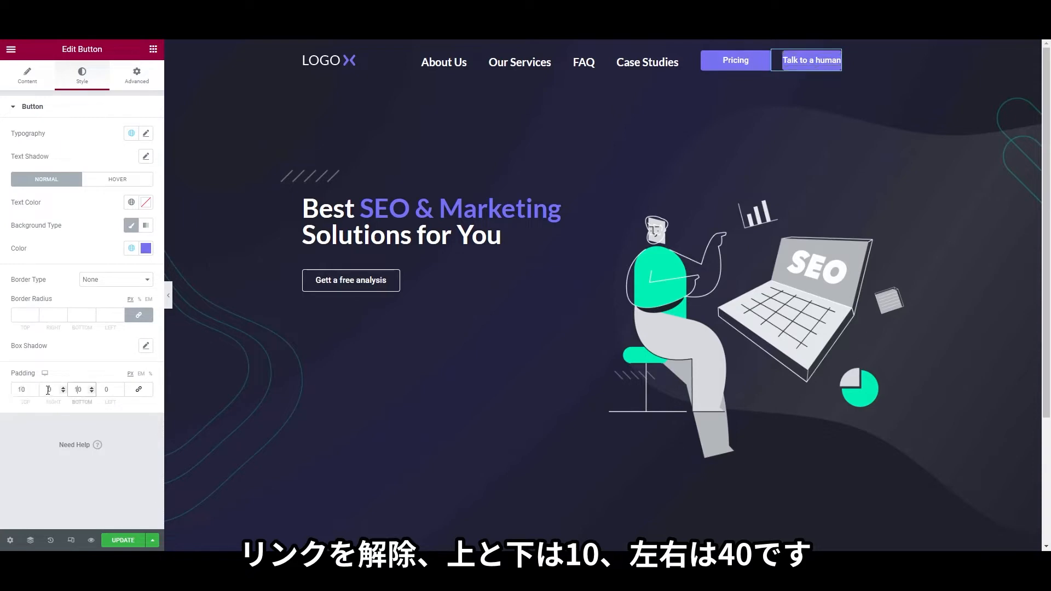
key(Tab)
text(10)
click(105, 390)
text(40)
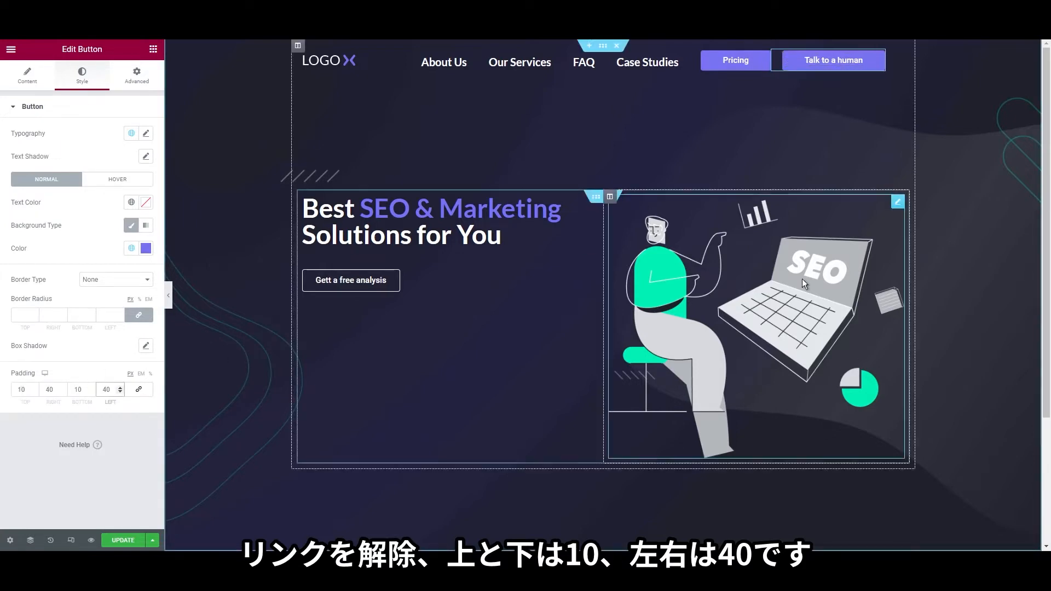
right_click(651, 71)
click(652, 80)
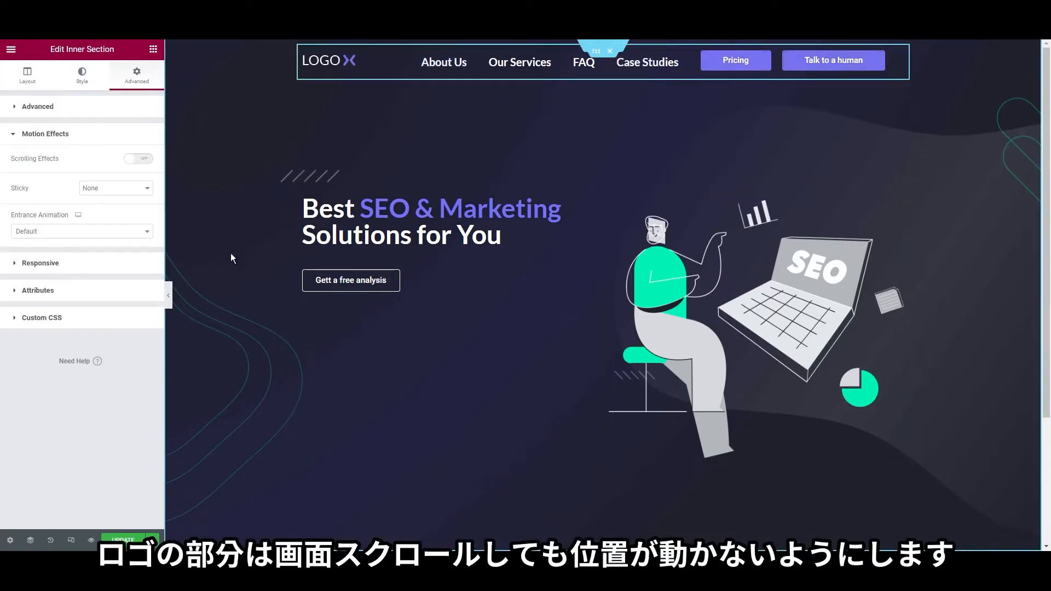
Set the header inner section's Sticky motion effect to Top
scroll(284, 349, down, 3)
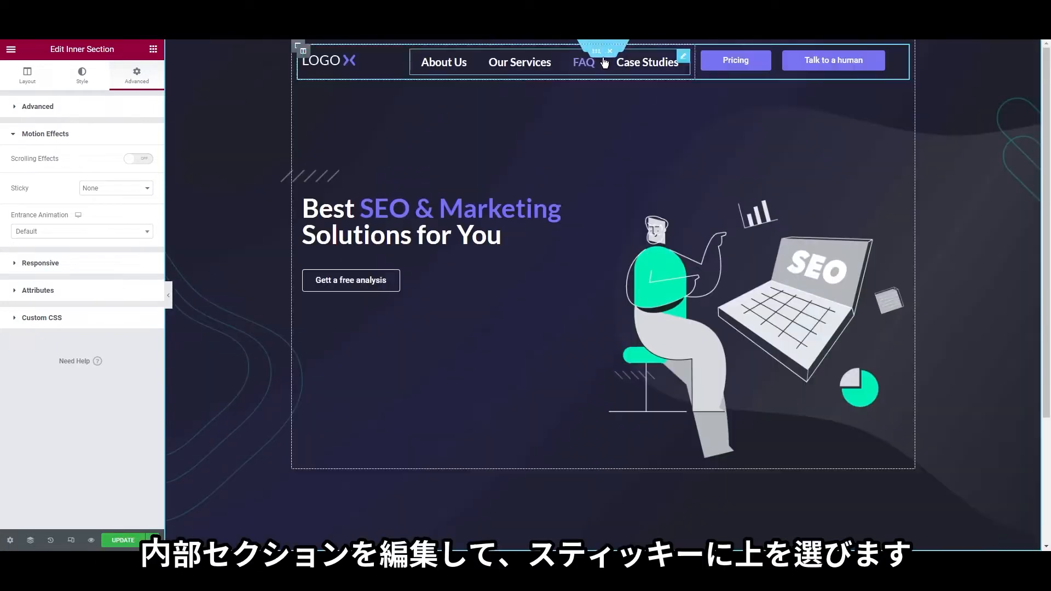
right_click(603, 59)
click(611, 66)
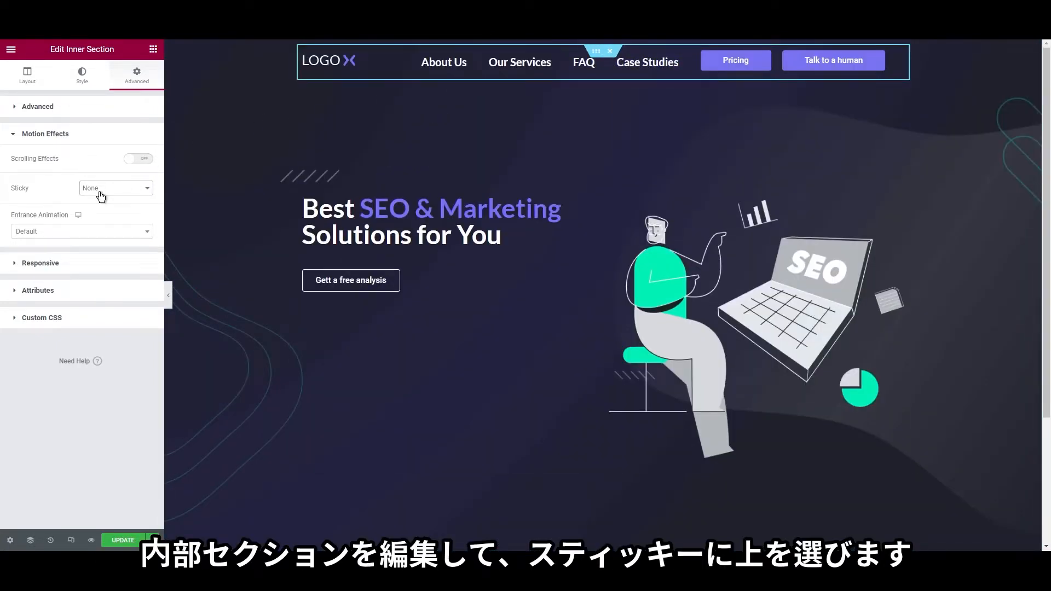
click(102, 210)
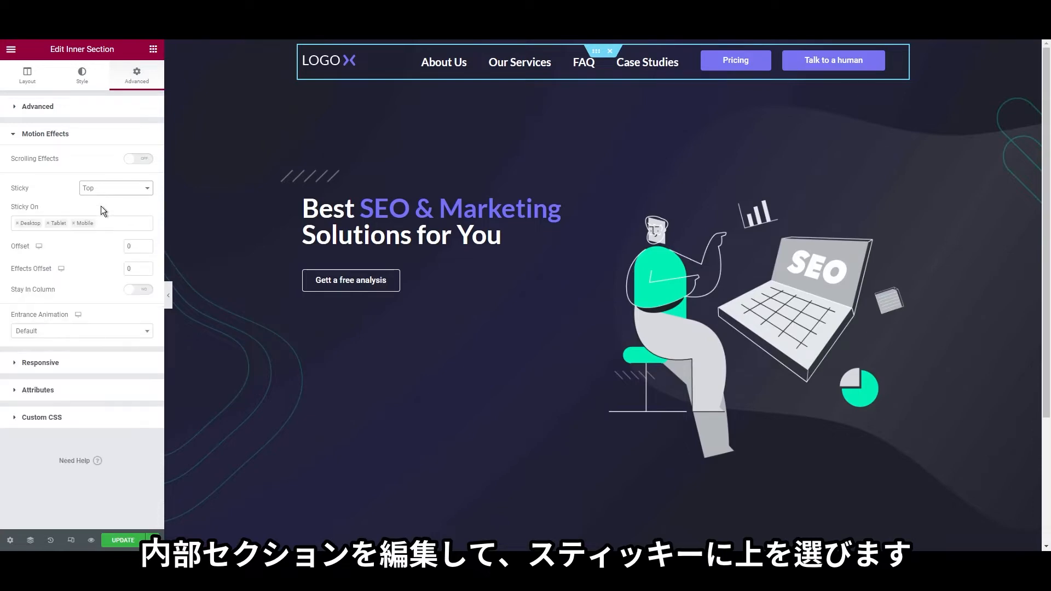
Save the page with Update and open its live preview
scroll(403, 322, down, 3)
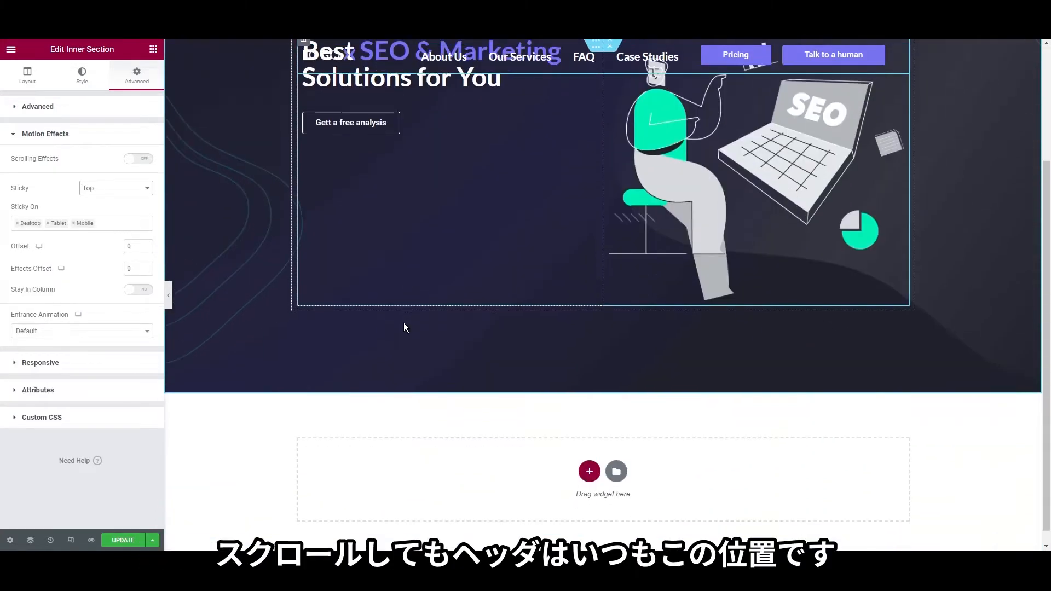
scroll(394, 356, up, 3)
scroll(391, 363, down, 3)
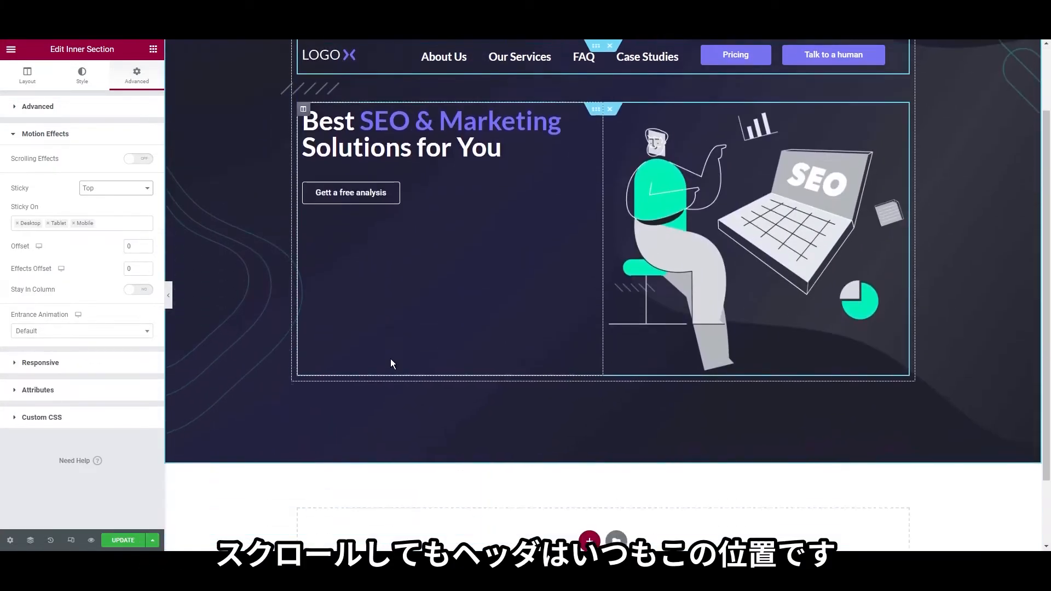
scroll(392, 364, up, 3)
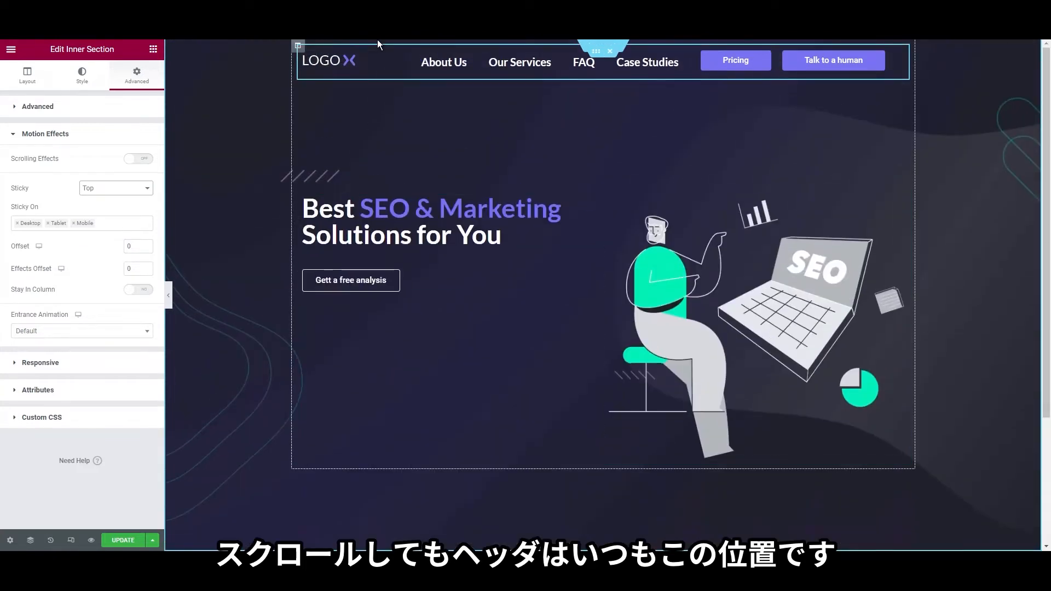
scroll(518, 315, down, 3)
scroll(509, 334, up, 3)
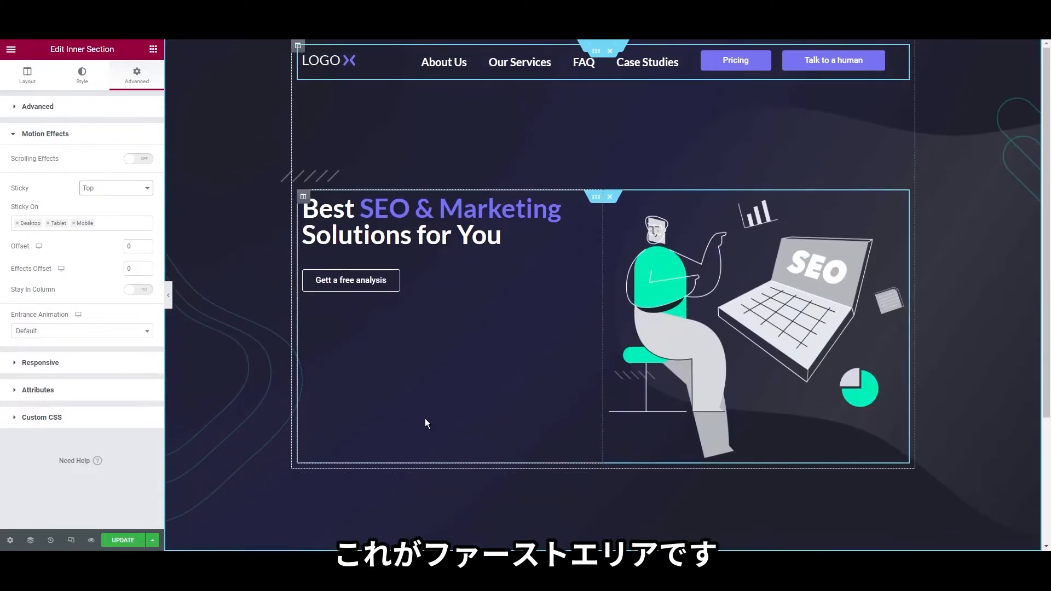
click(127, 541)
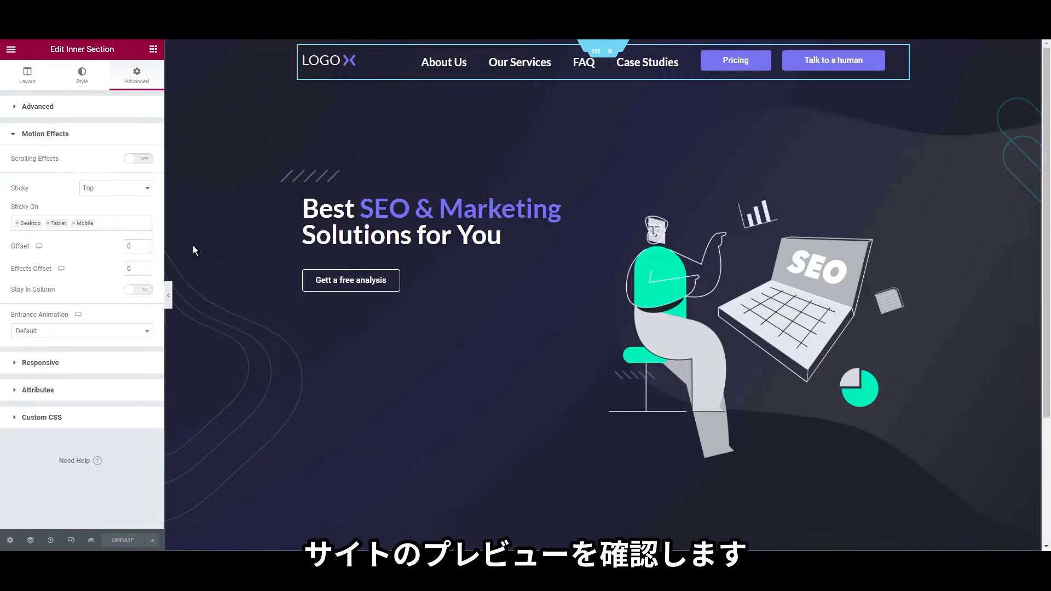
click(91, 541)
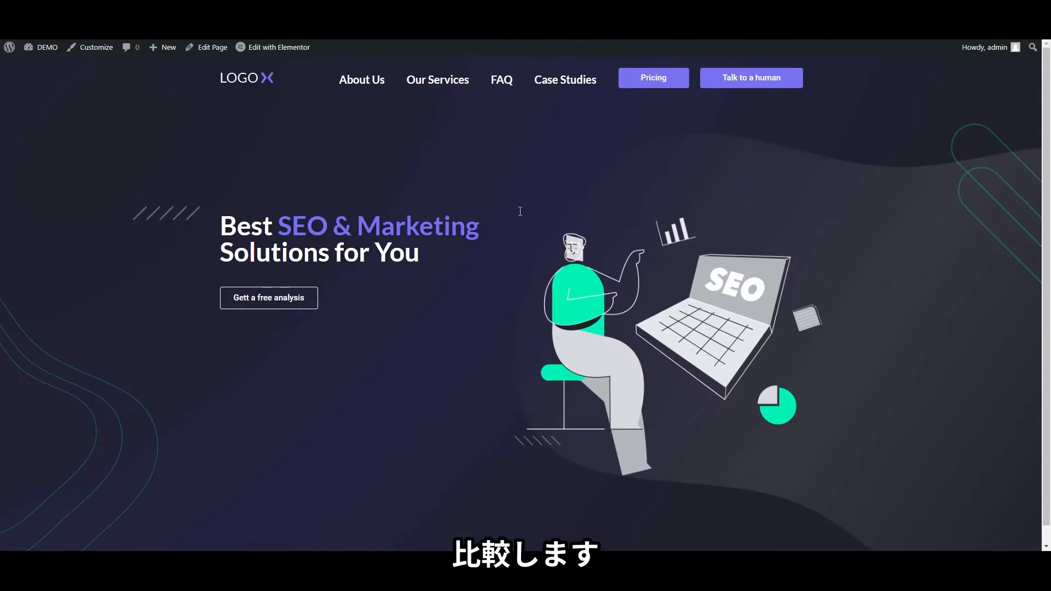
key(ctrl+shift+Tab)
key(ctrl+Tab)
key(alt+Tab)
key(alt+Tab)
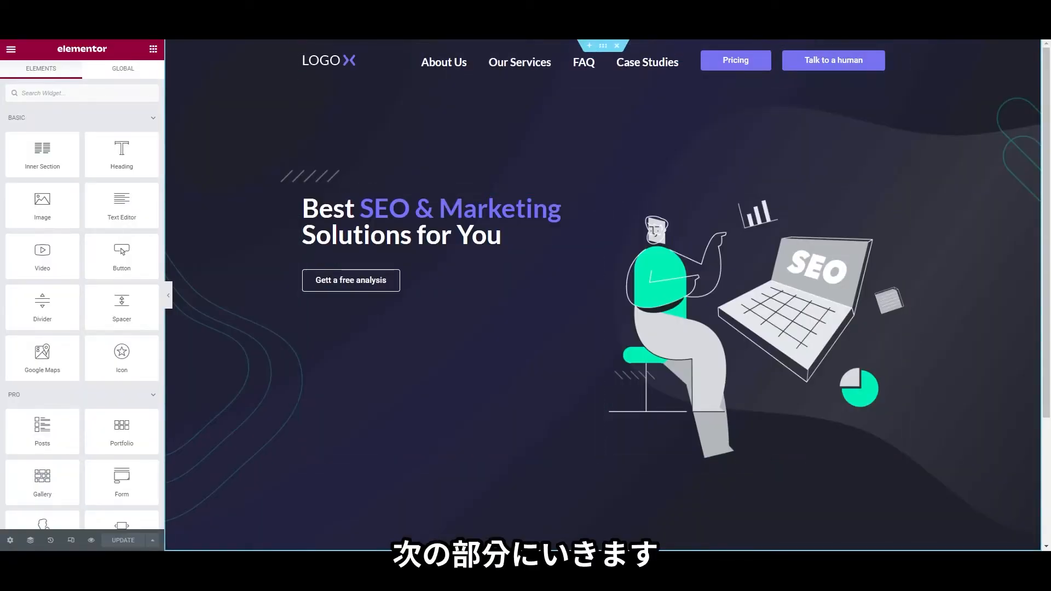
Add a one-column section below the hero, then add a second column to it
scroll(602, 295, down, 3)
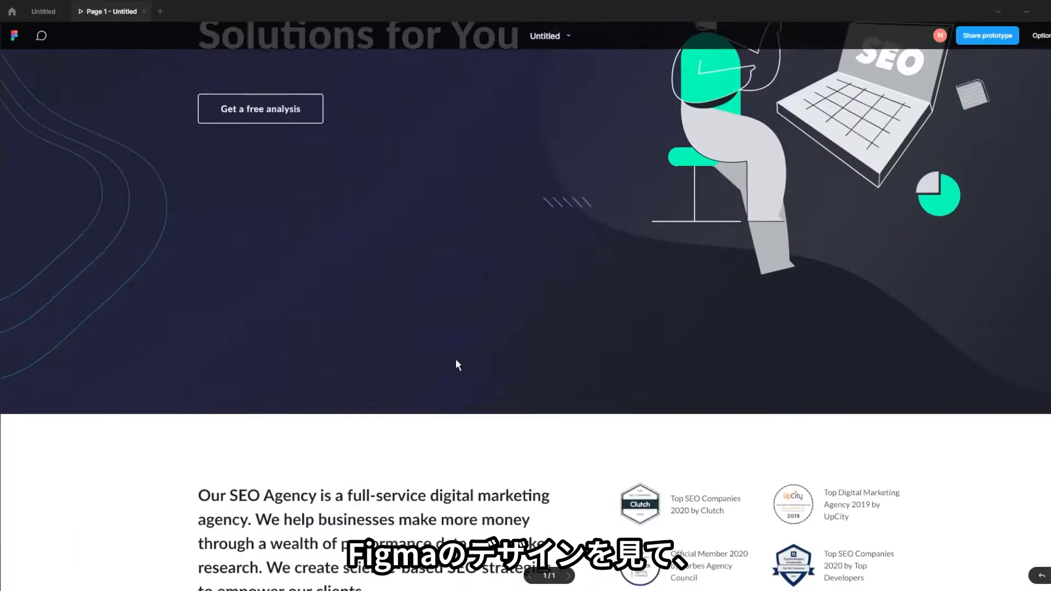
scroll(456, 359, up, 4)
scroll(477, 352, down, 9)
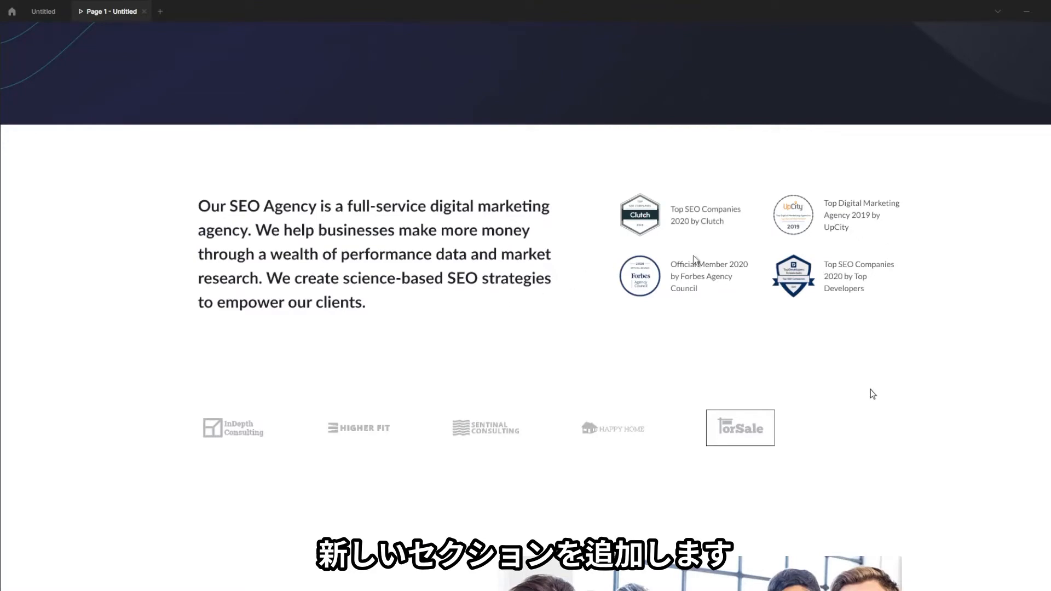
click(1023, 17)
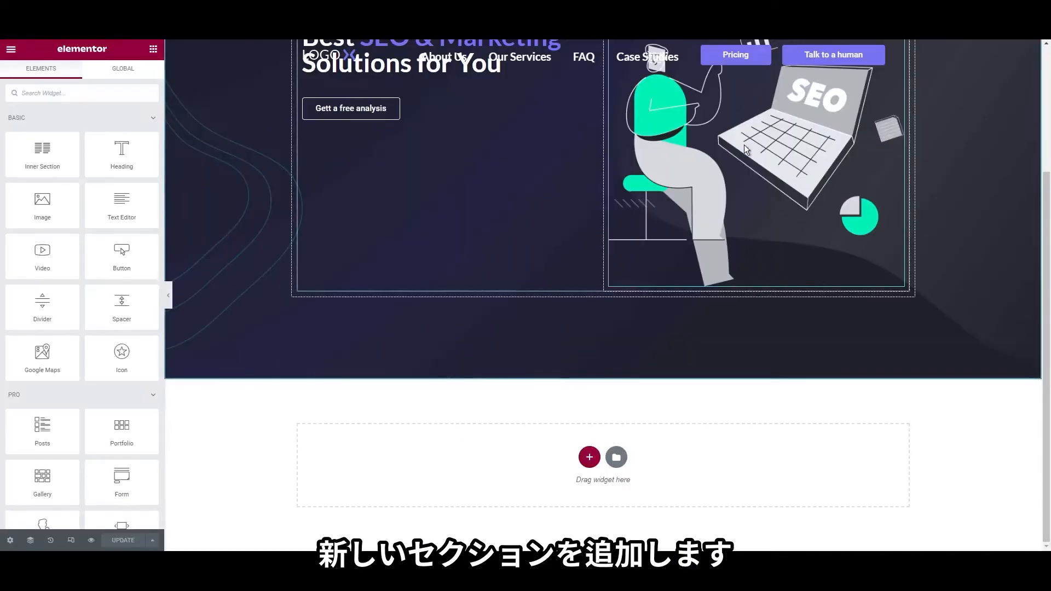
click(587, 459)
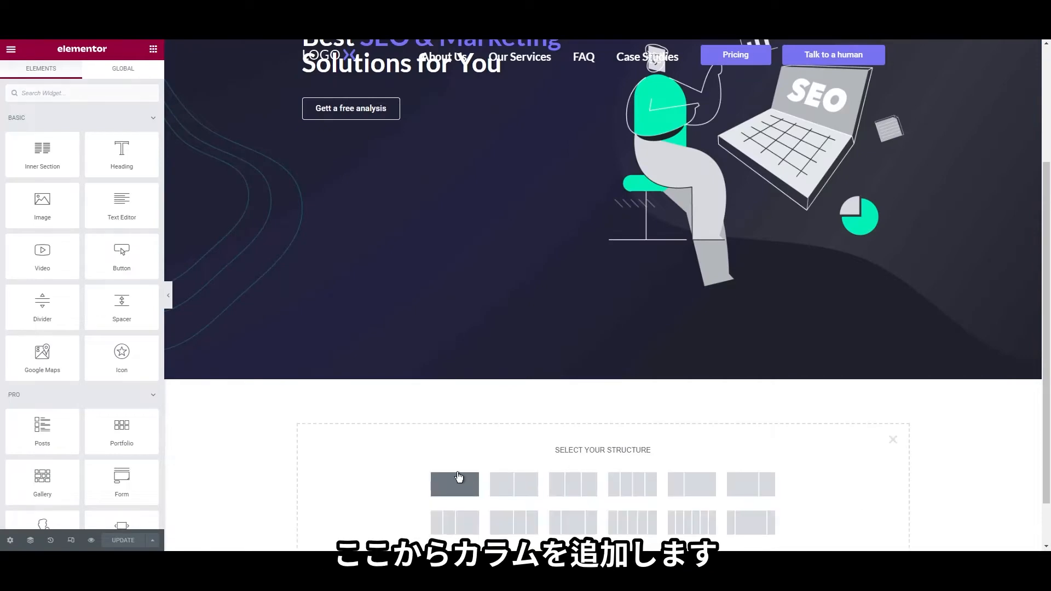
click(457, 483)
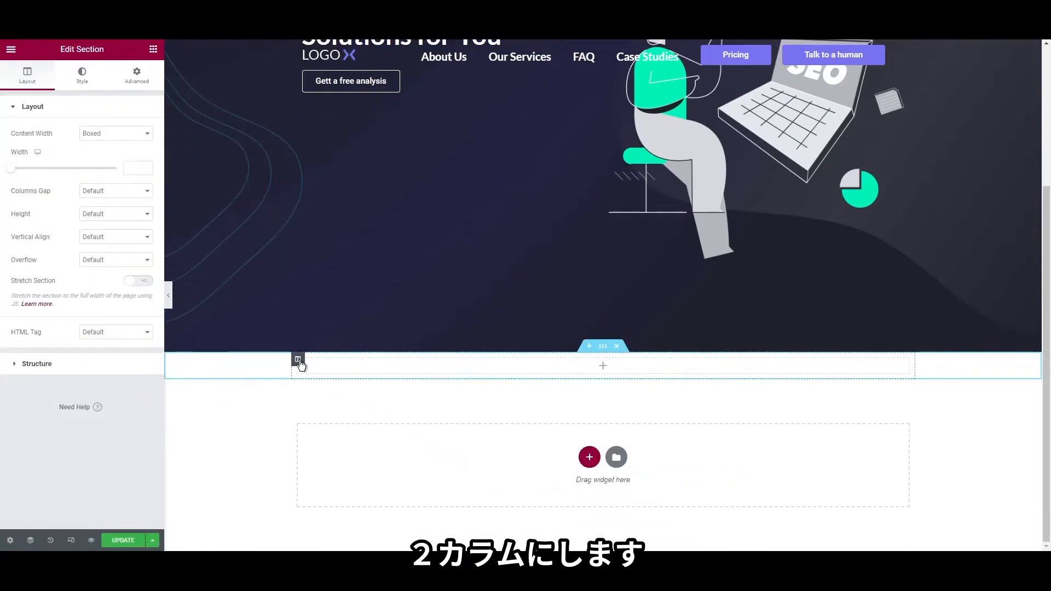
right_click(300, 362)
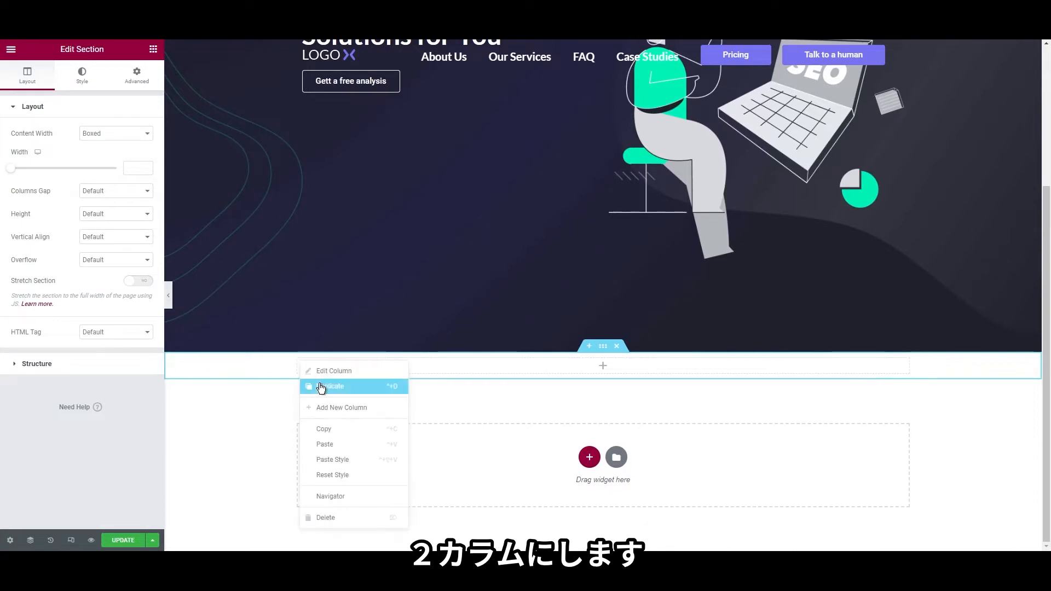
click(329, 412)
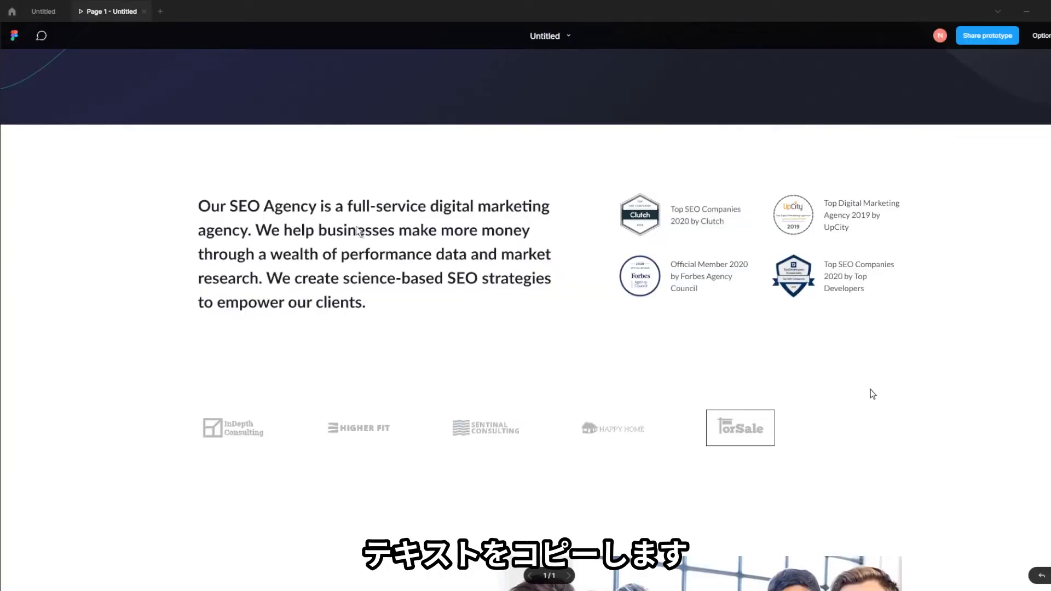
In the Figma design, select the SEO agency intro paragraph text for copying
click(47, 12)
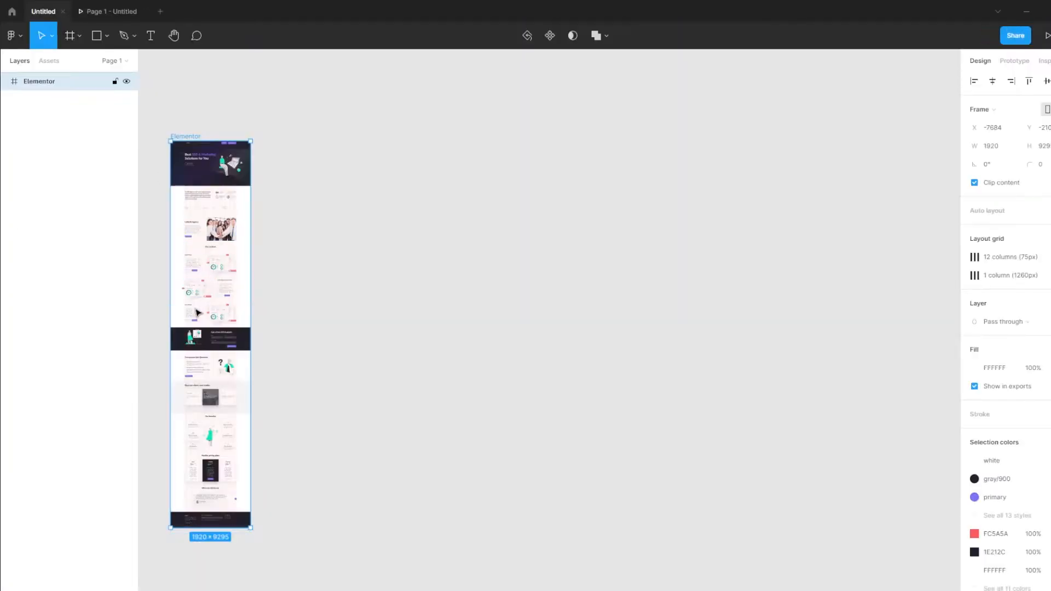
scroll(198, 313, up, 5)
scroll(290, 338, left, 3)
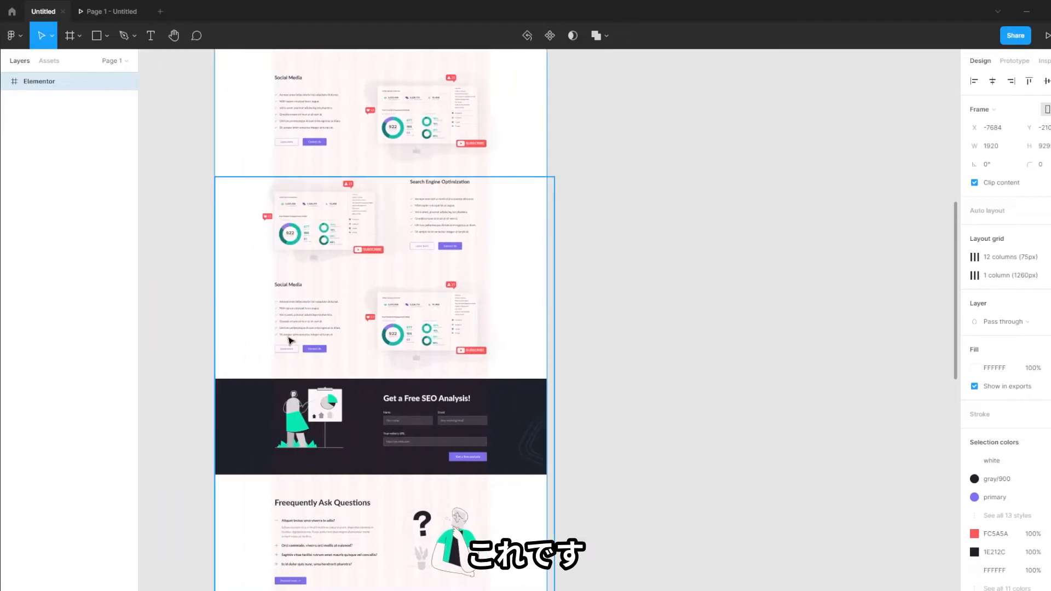
scroll(290, 338, up, 8)
scroll(296, 250, up, 3)
ctrl+click(299, 233)
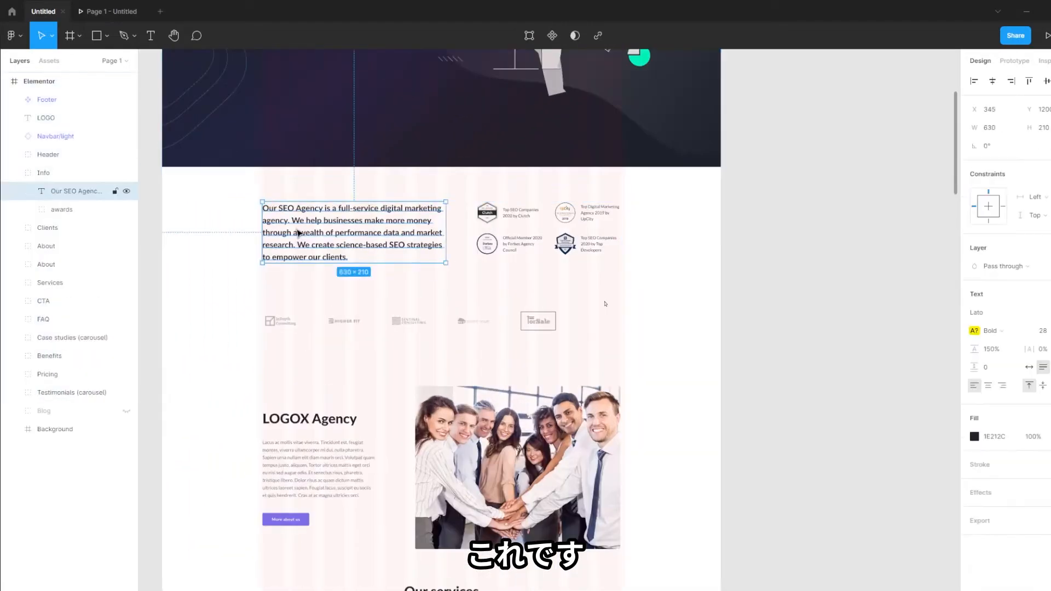
key(Return)
key(ctrl+c)
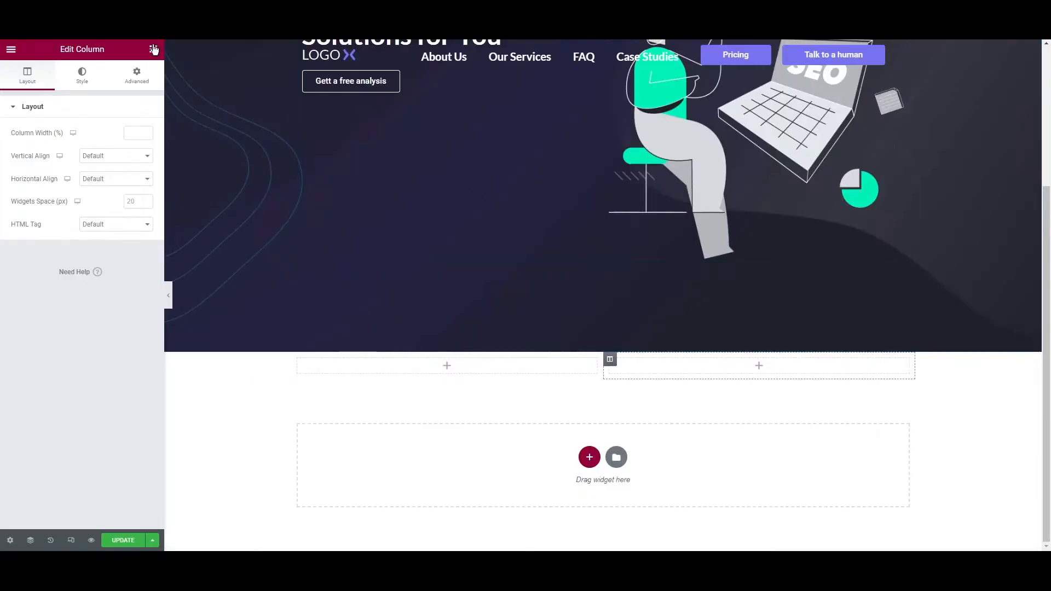
click(154, 48)
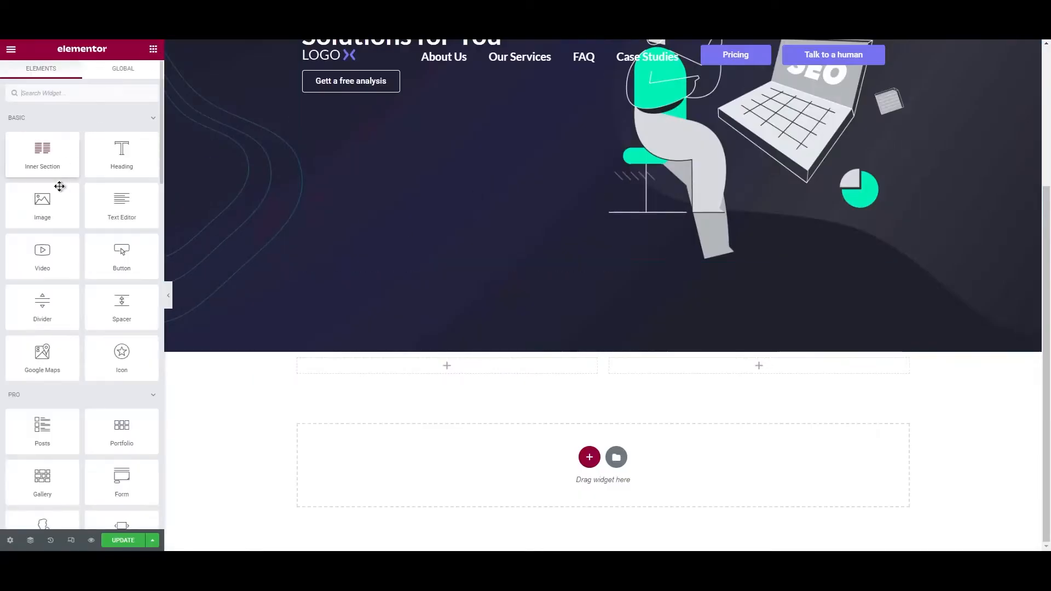
Add a Text Editor widget to the left column and paste the SEO agency intro text over the placeholder
drag(124, 219, 345, 373)
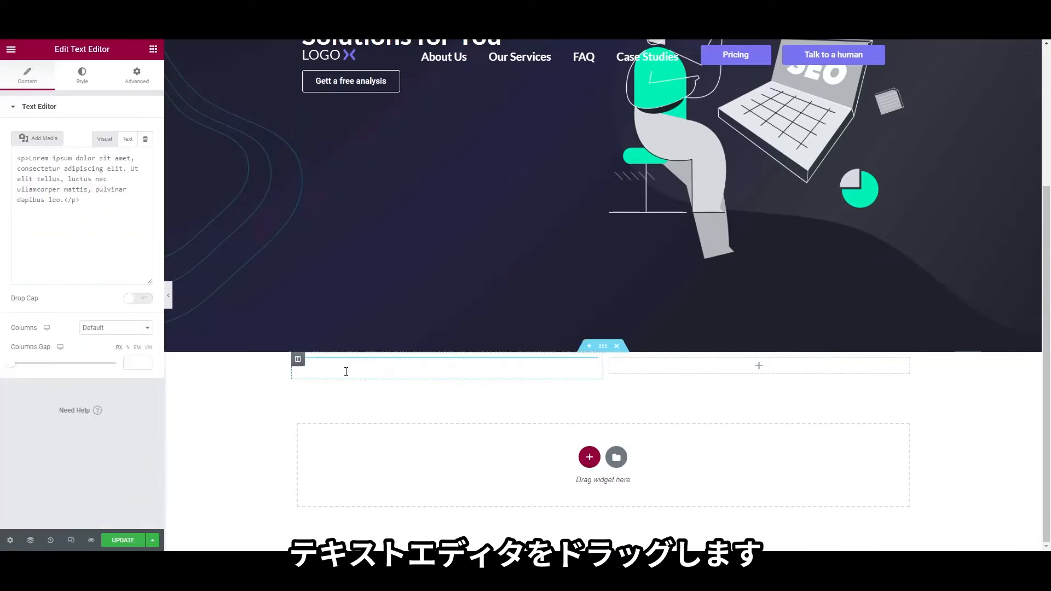
click(92, 230)
key(ctrl+a)
key(ctrl+v)
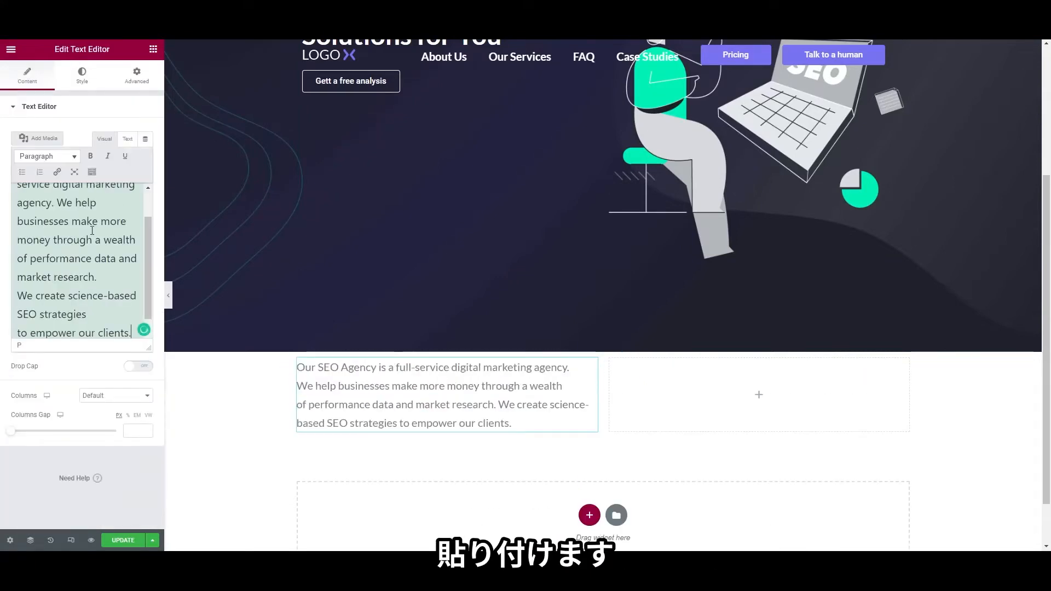
Set the paragraph's typography weight to Bold in Lato
click(82, 76)
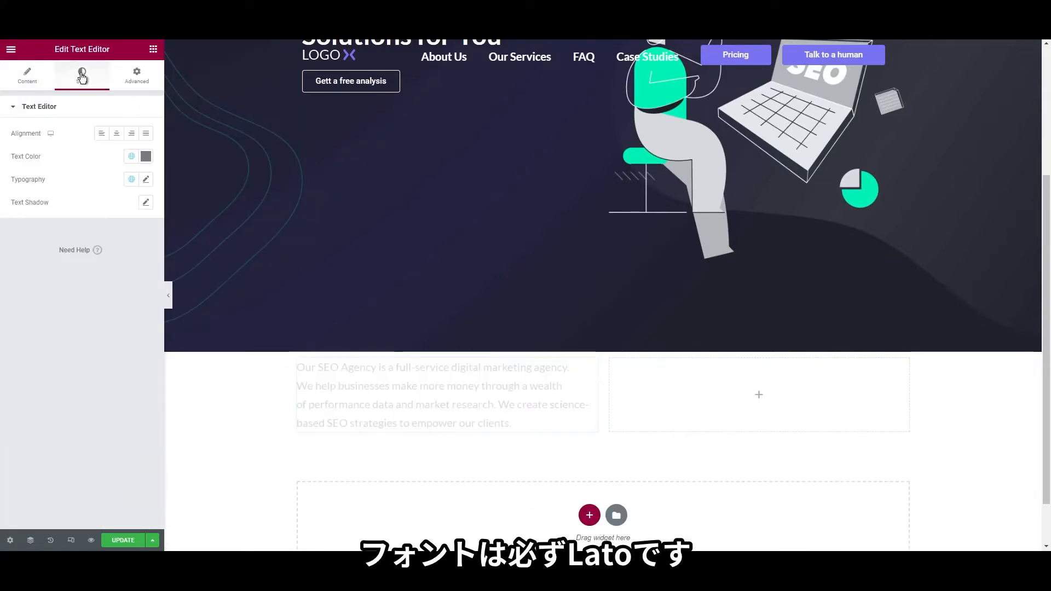
click(145, 179)
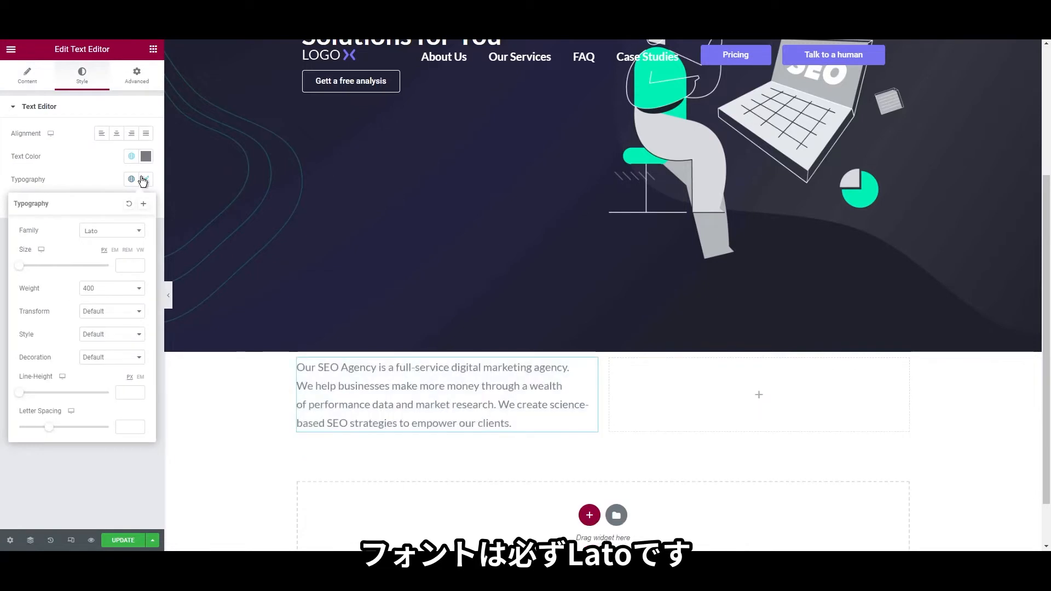
click(144, 179)
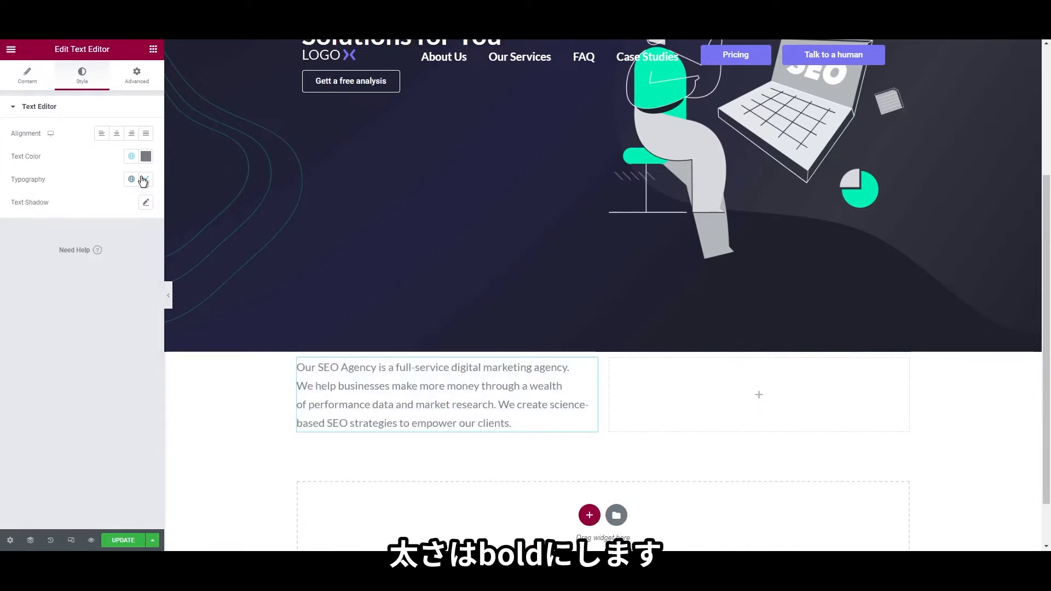
click(144, 180)
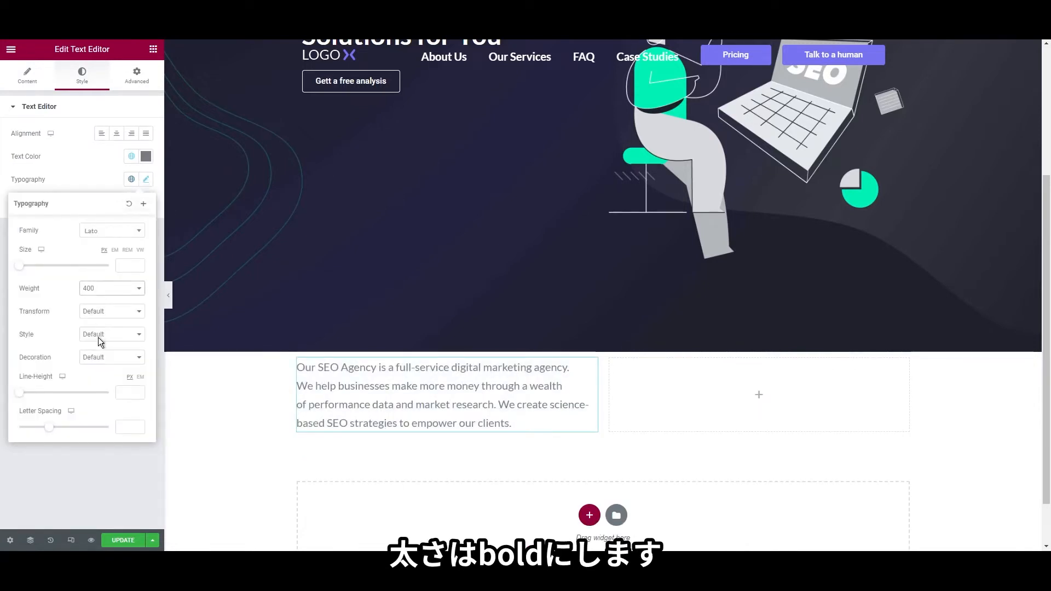
click(101, 392)
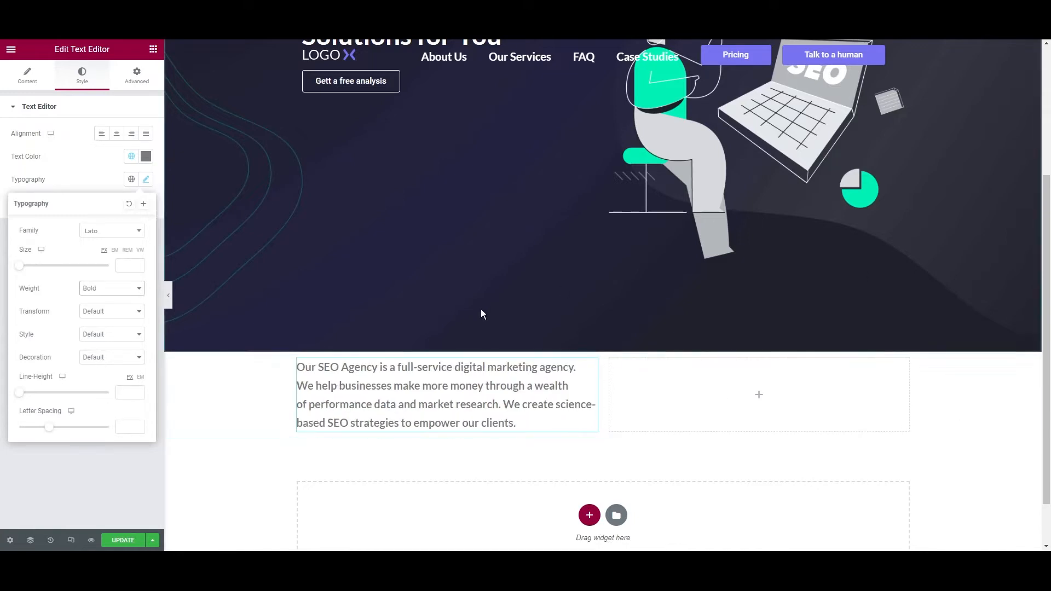
click(146, 160)
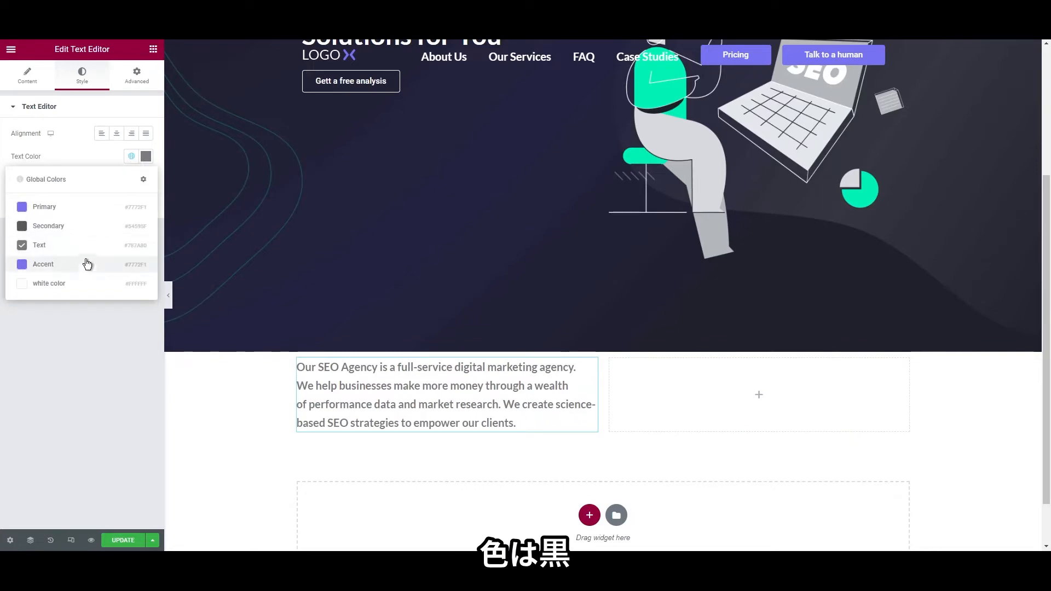
Colour the intro paragraph #000000 and save it as a new global colour named 'black'
click(148, 157)
drag(100, 236, 2, 350)
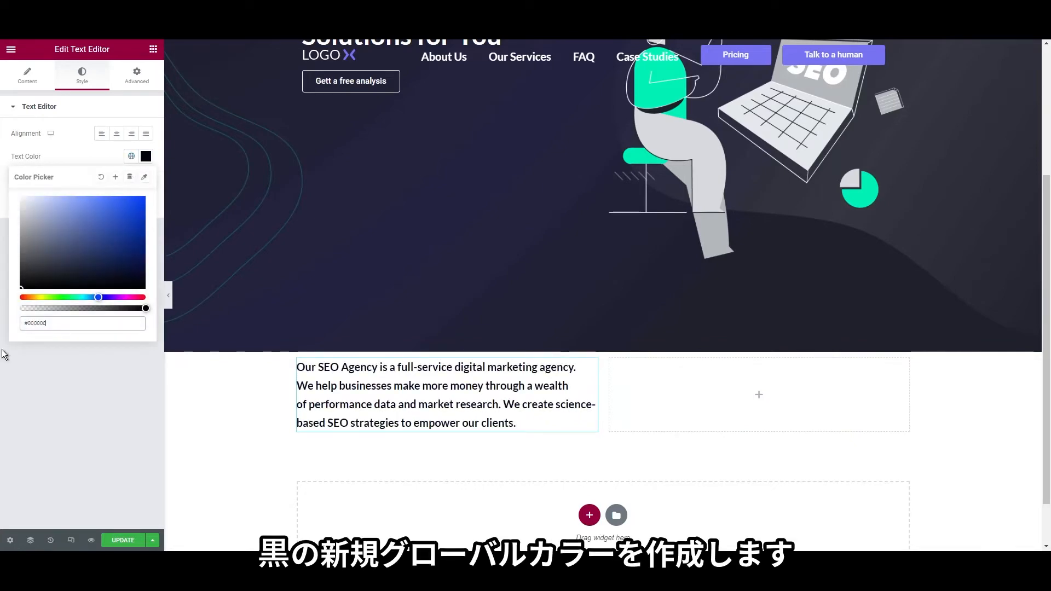
click(115, 178)
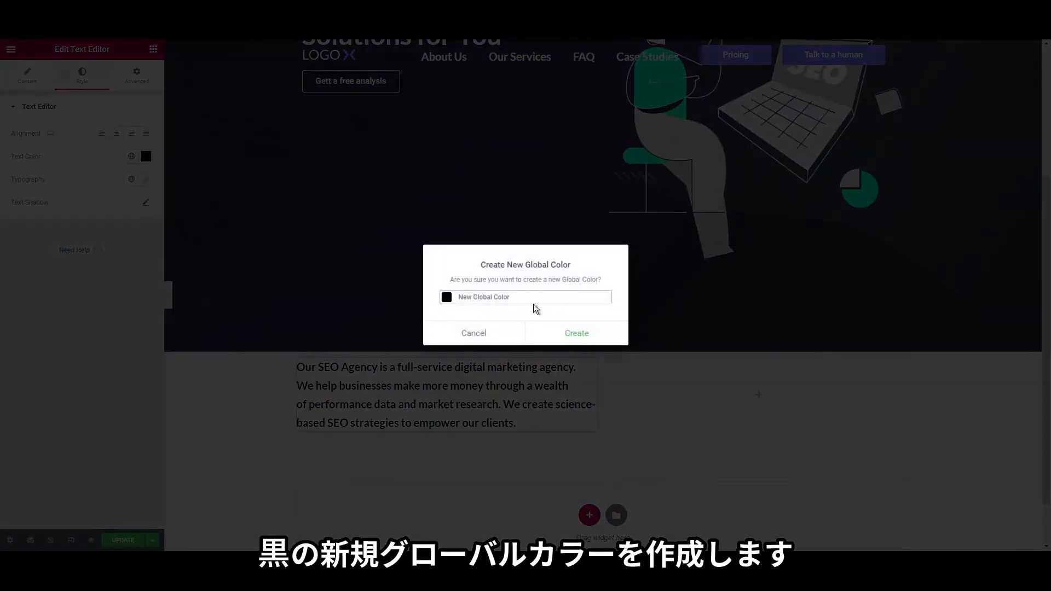
key(ctrl+a)
text(black)
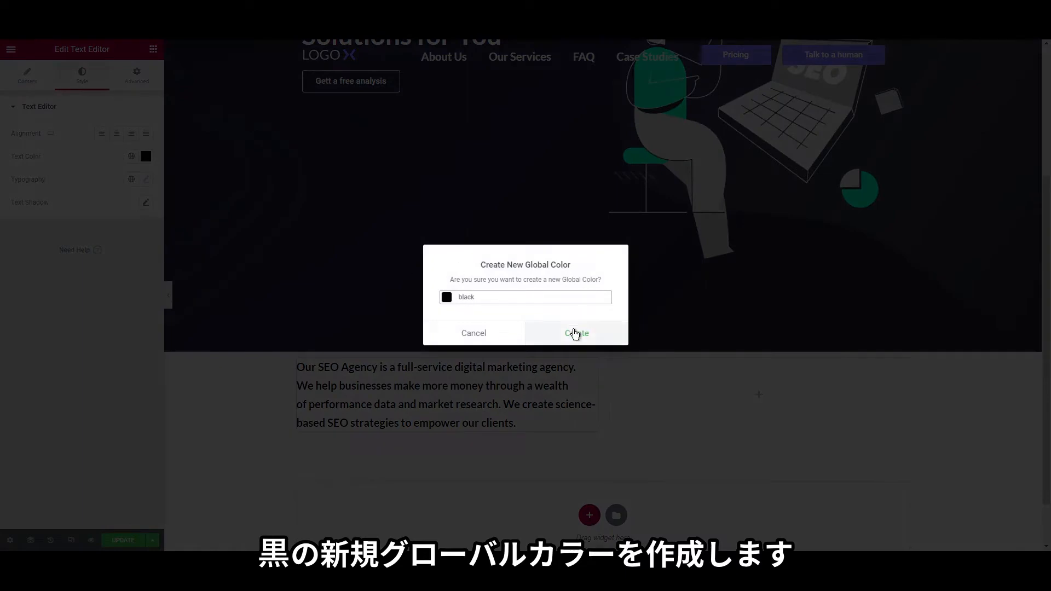
click(576, 333)
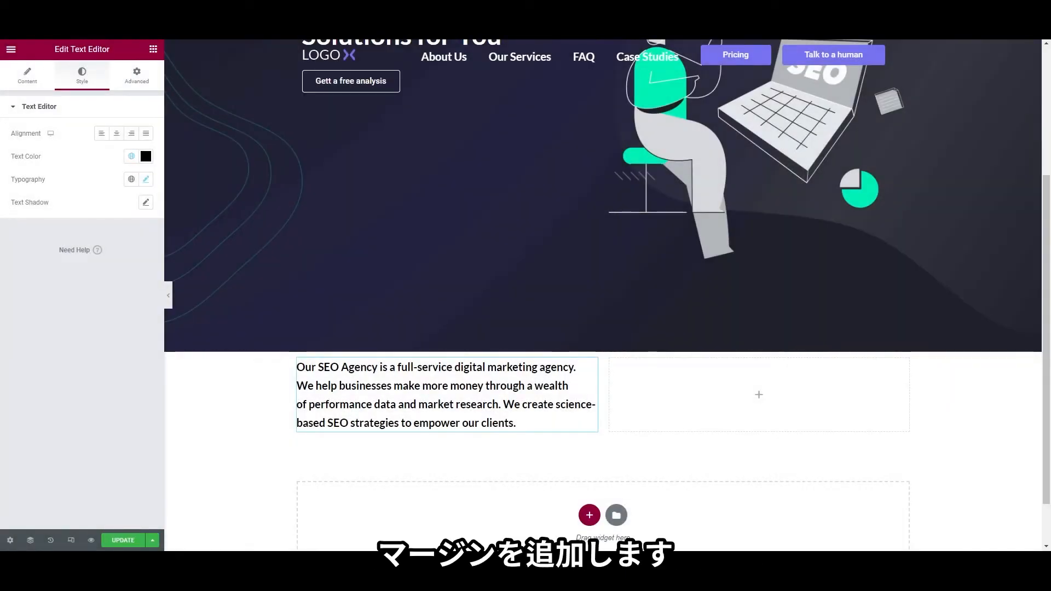
click(215, 369)
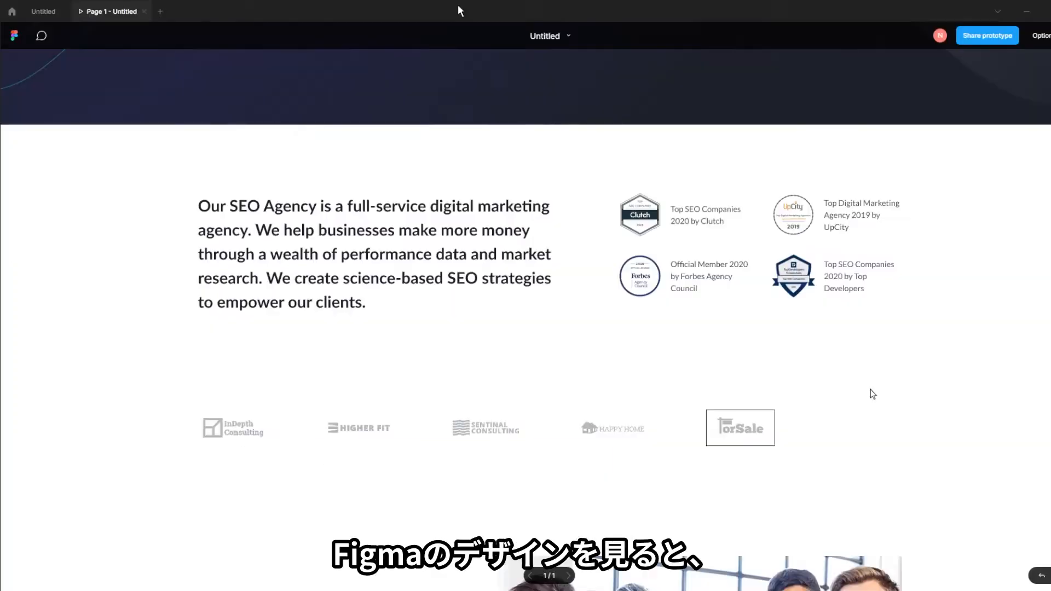
Give the intro section unlinked margins: 120 px top and 70 px bottom
click(53, 17)
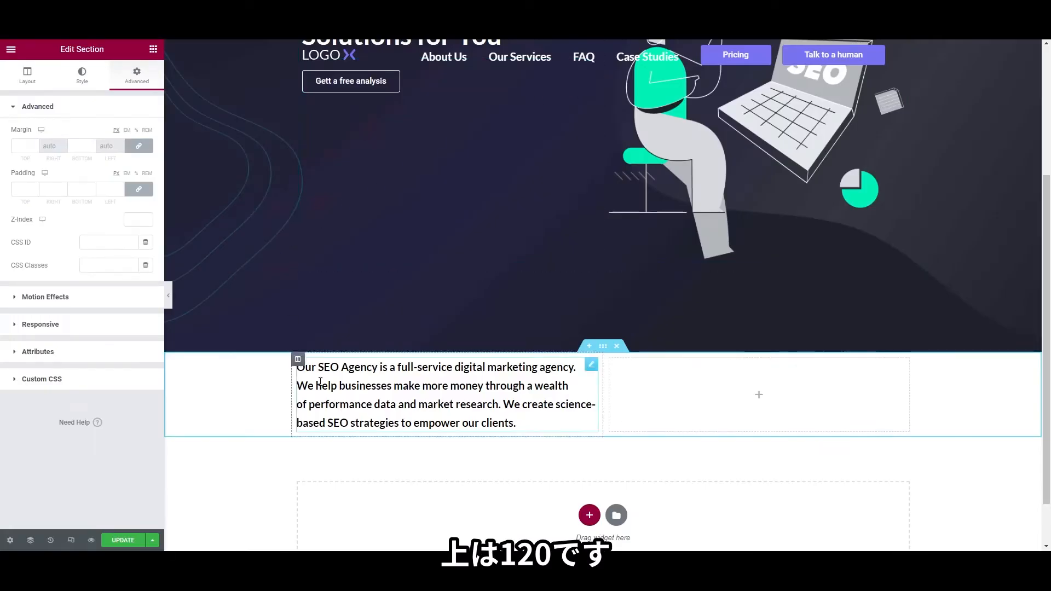
right_click(218, 378)
click(232, 386)
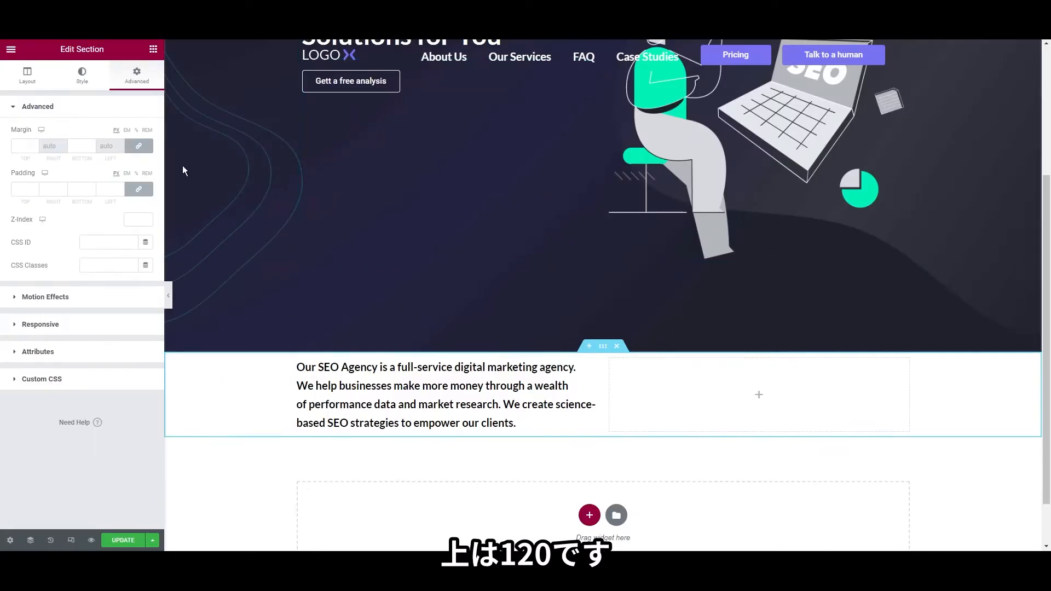
click(21, 149)
text(120)
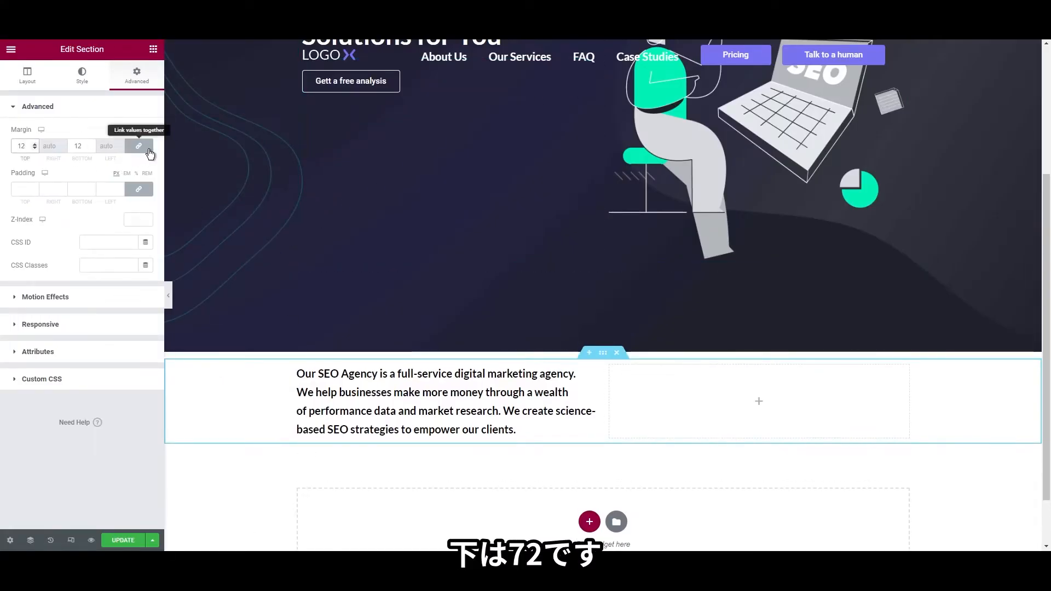
click(139, 146)
click(79, 146)
drag(79, 146, 106, 149)
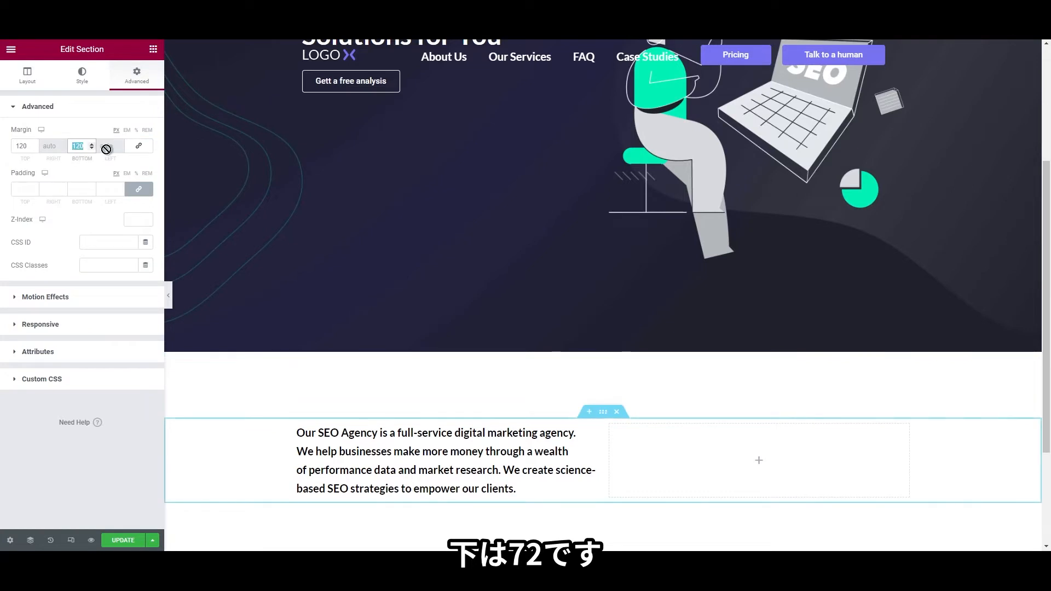
text(70)
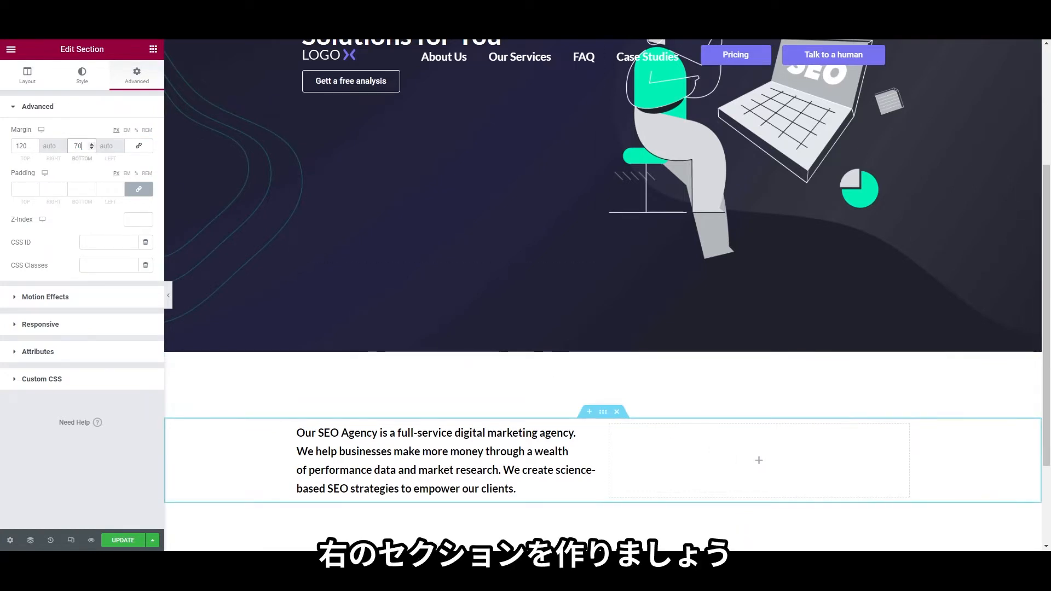
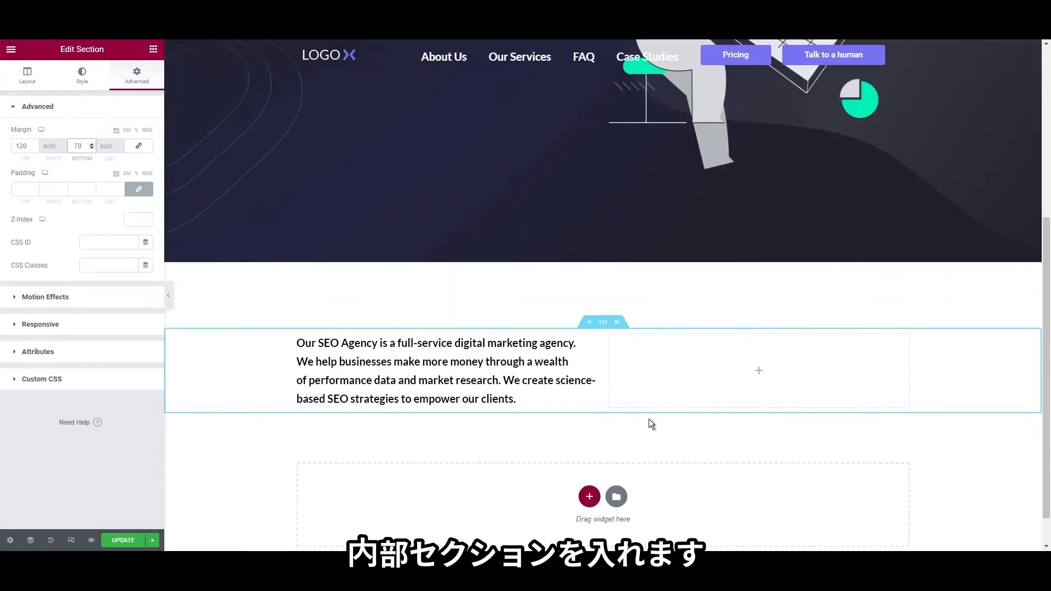
Scroll to the intro section with its empty right column and bring up the widgets list
scroll(651, 425, down, 1)
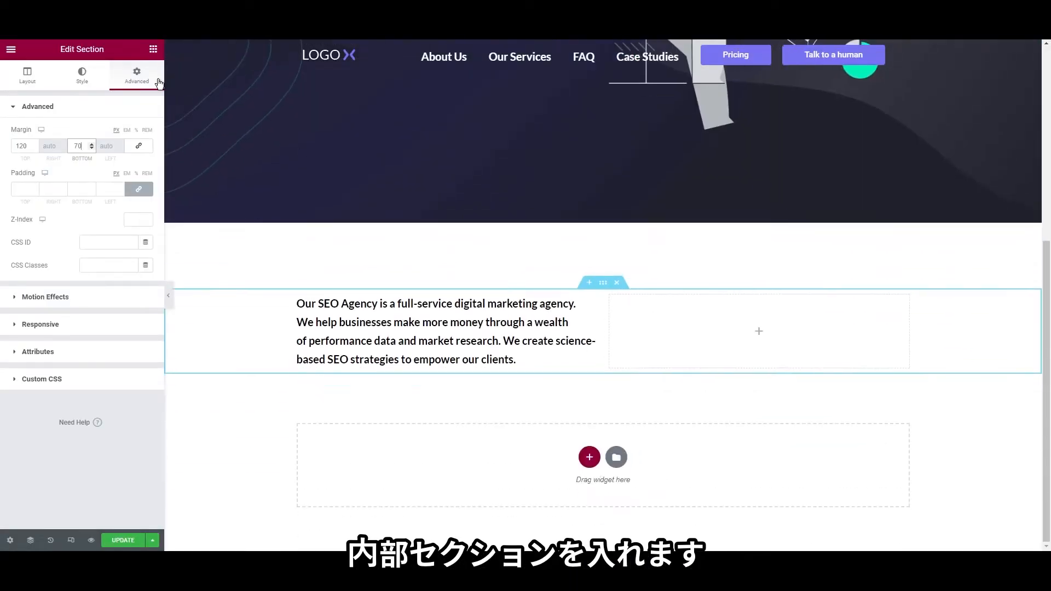
click(154, 49)
Drop an Inner Section into the right column and place an Image Box in its left half
drag(42, 148, 747, 320)
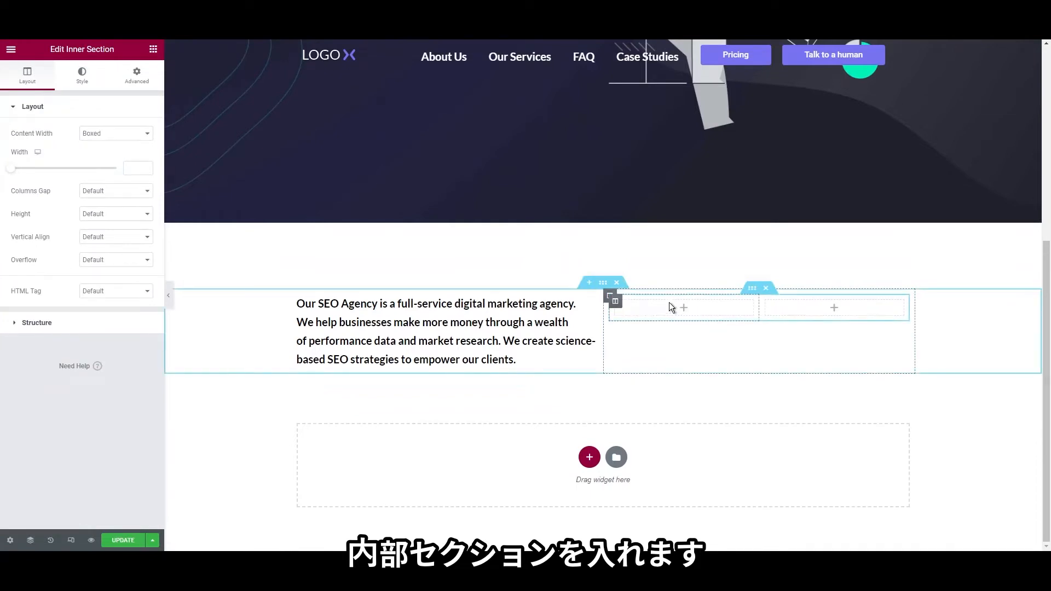
click(153, 48)
click(69, 94)
text(image)
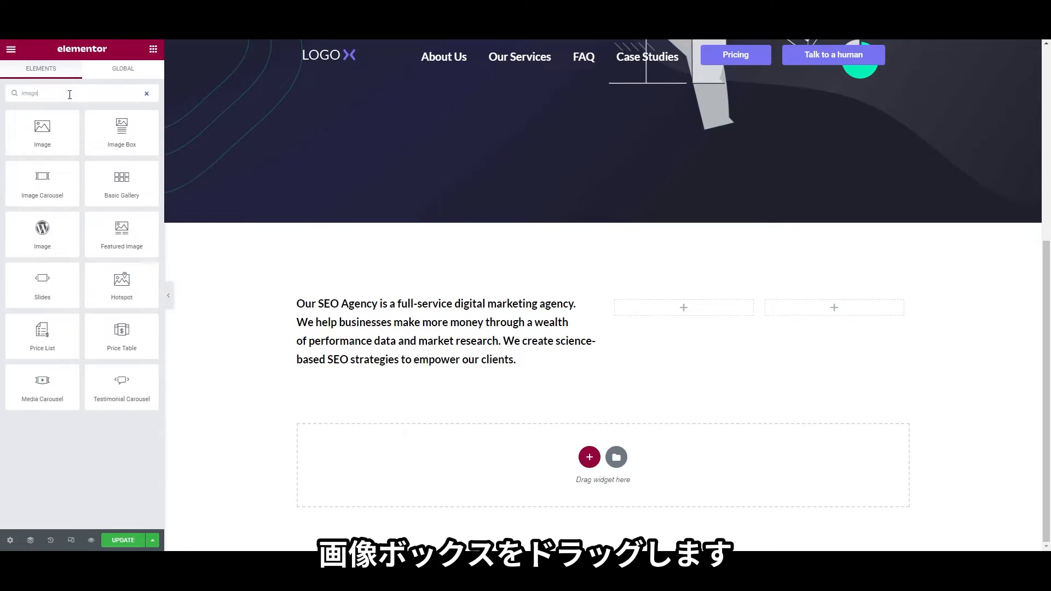
drag(121, 132, 679, 310)
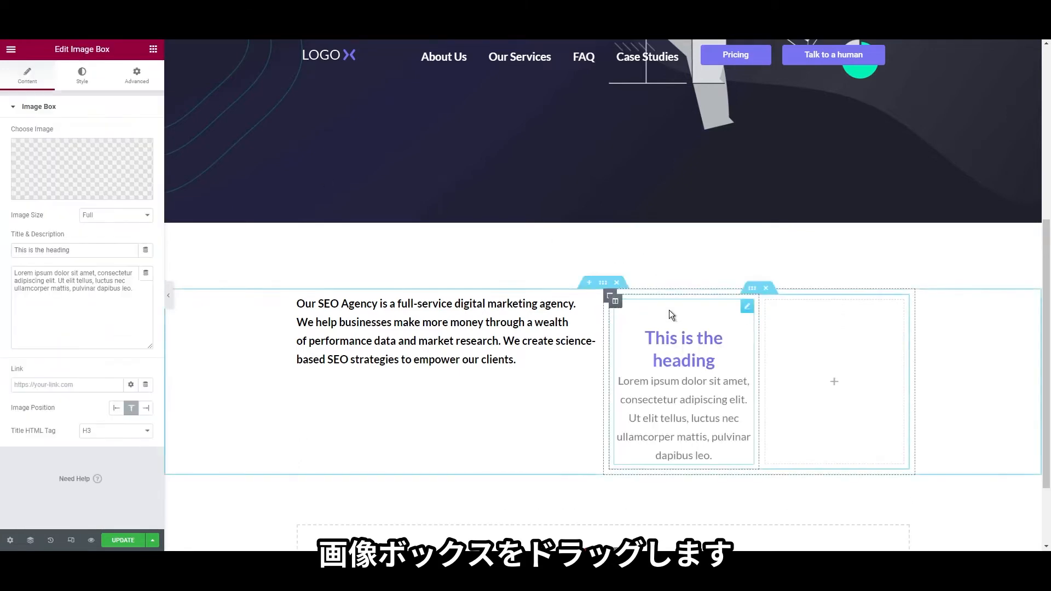
Give the image box the Clutch badge, title 'Top SEO Companies 2020 by Clutch', no description, image left
click(68, 157)
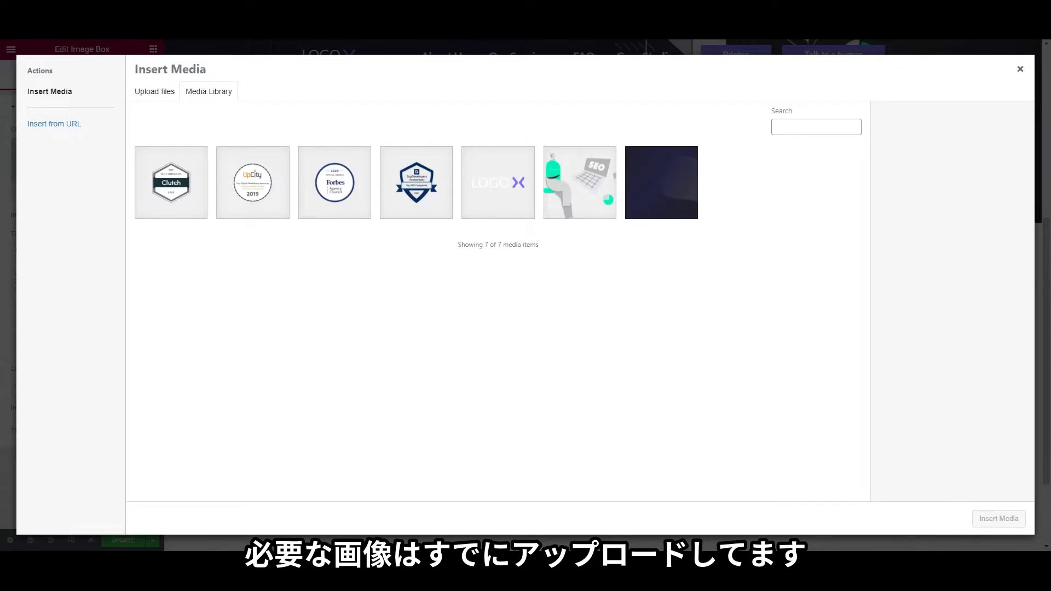
click(171, 182)
click(999, 519)
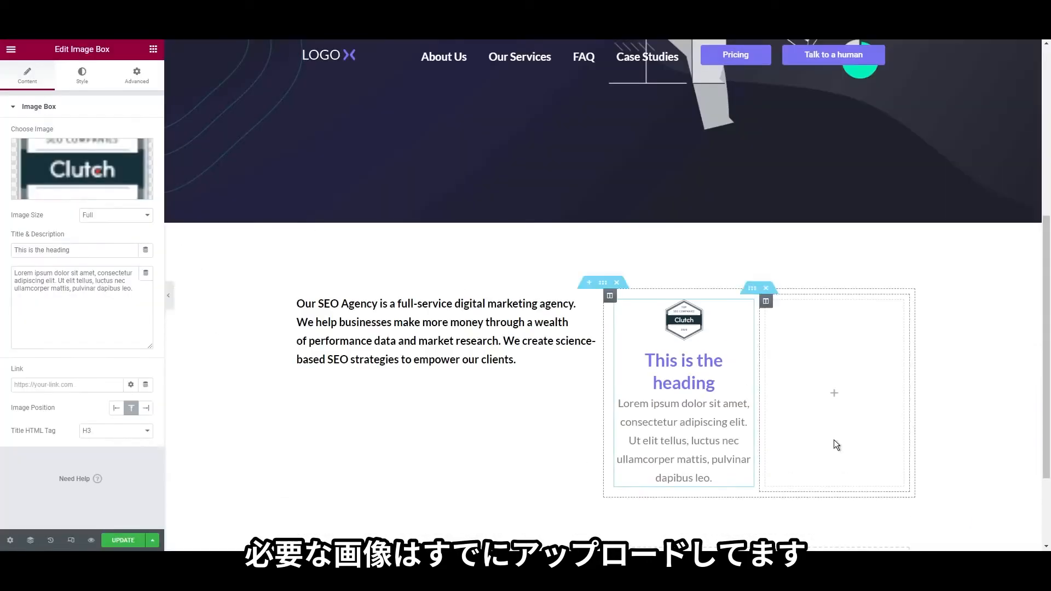
triple_click(50, 250)
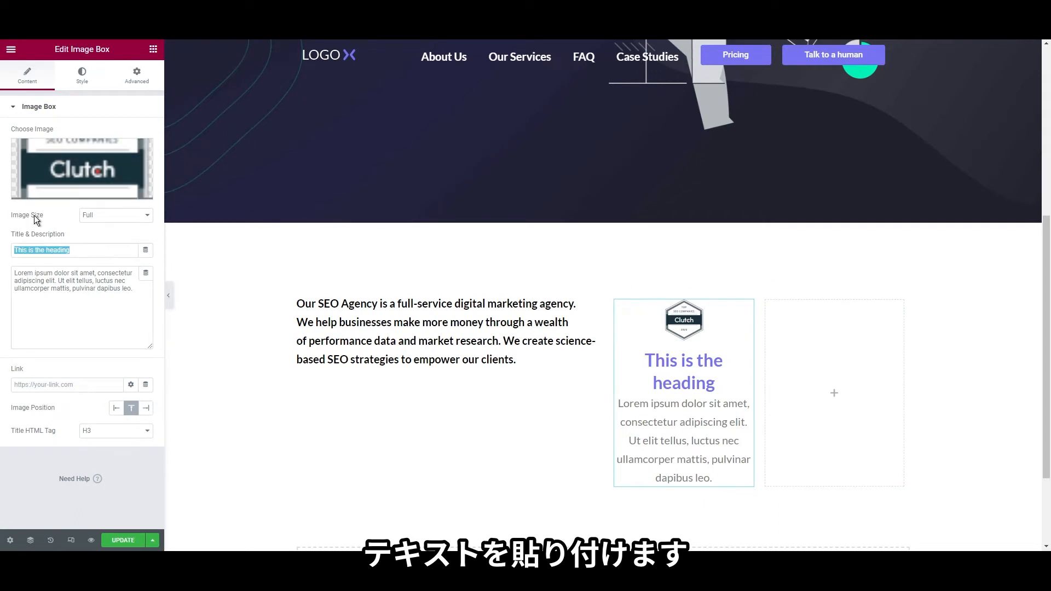
text(Top SEO Companies 2020 by Clutch)
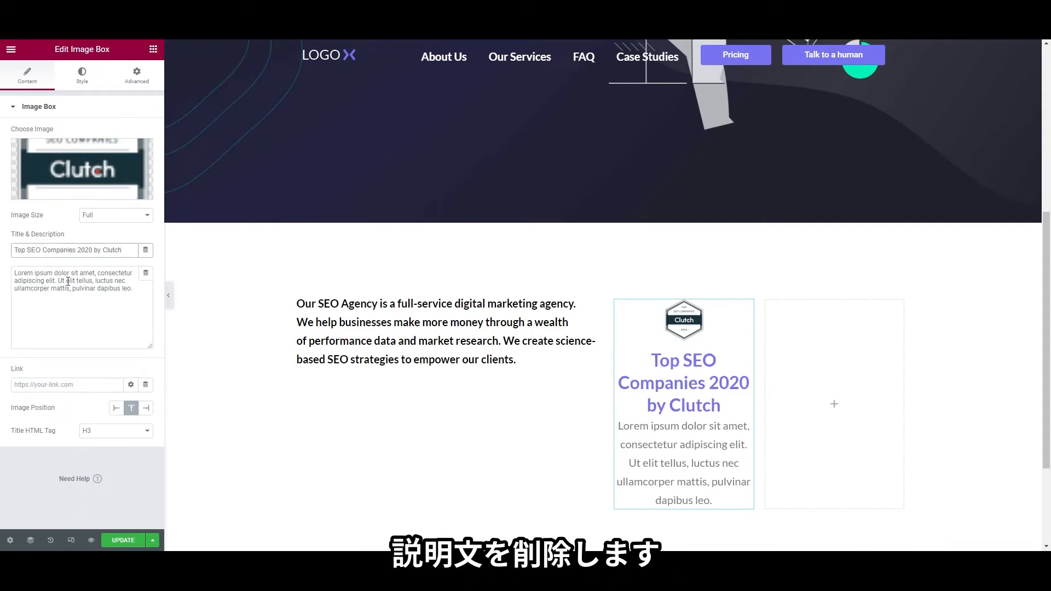
triple_click(65, 278)
key(BackSpace)
click(116, 408)
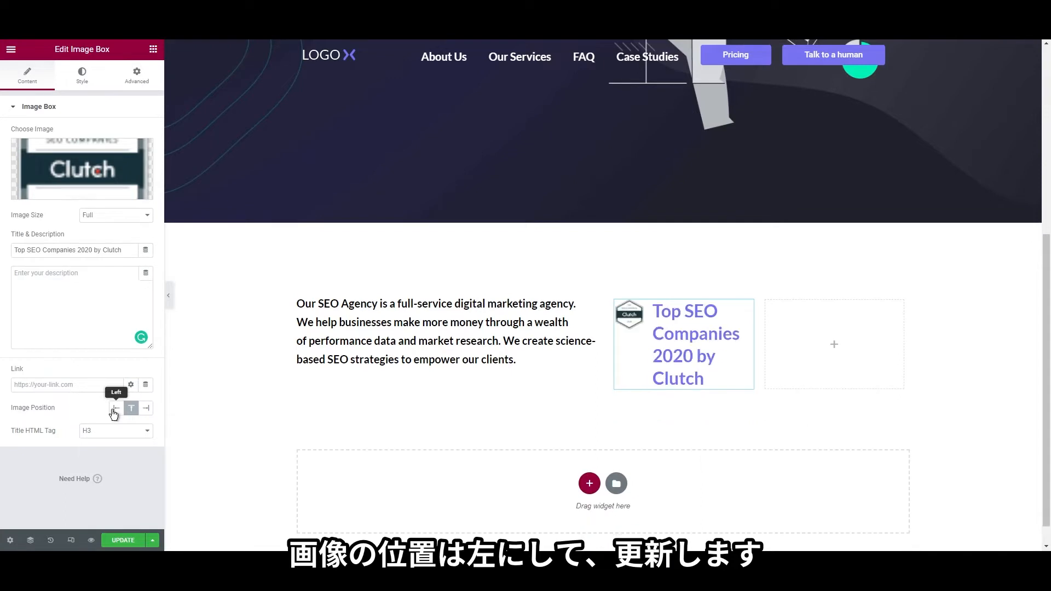
click(84, 76)
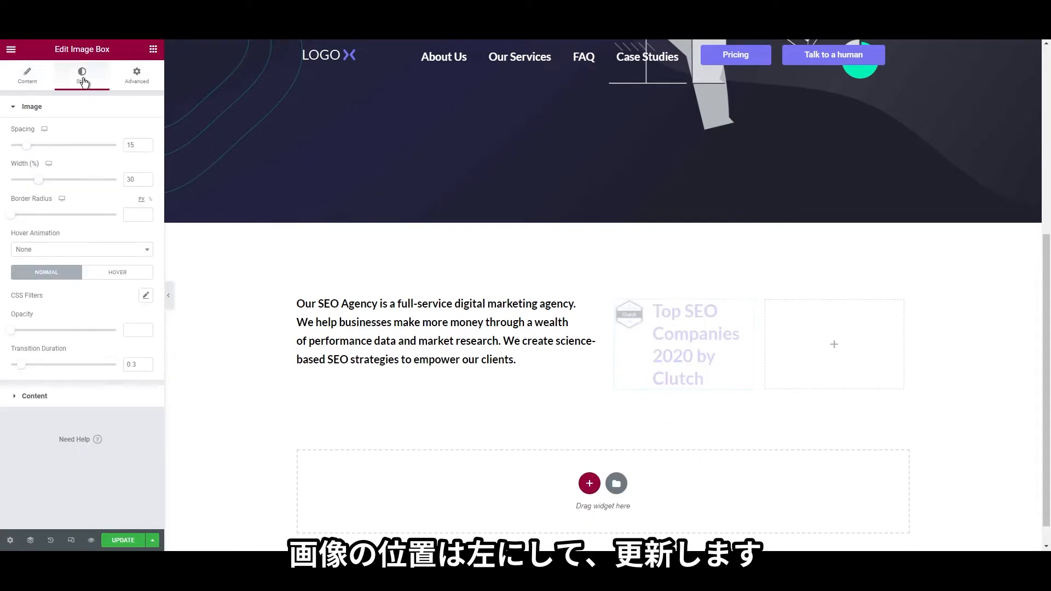
Colour the title #424551 and save it as a new global colour named 'heading black'
click(35, 394)
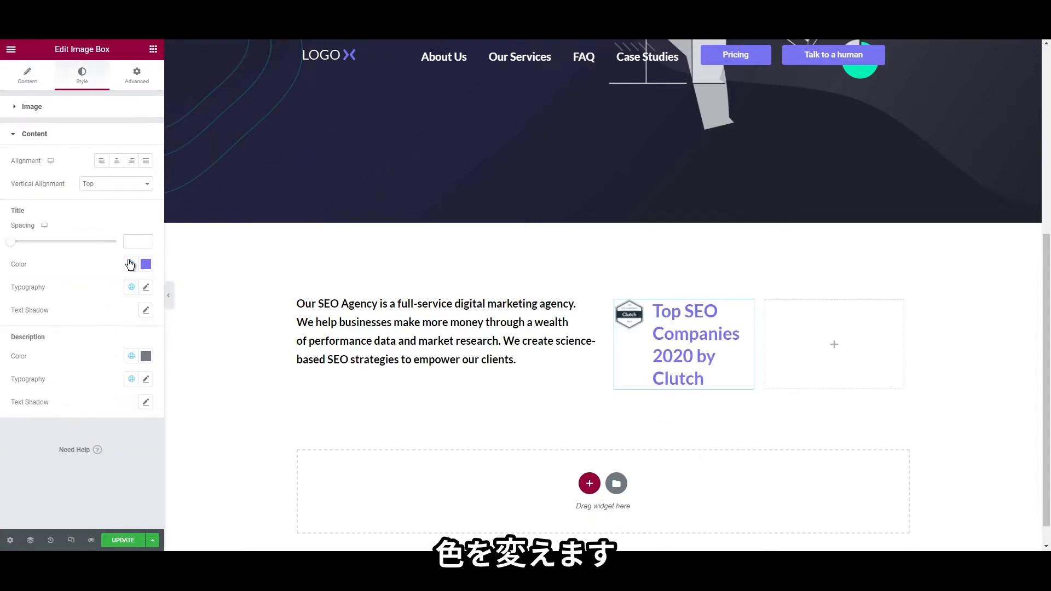
click(131, 265)
click(695, 456)
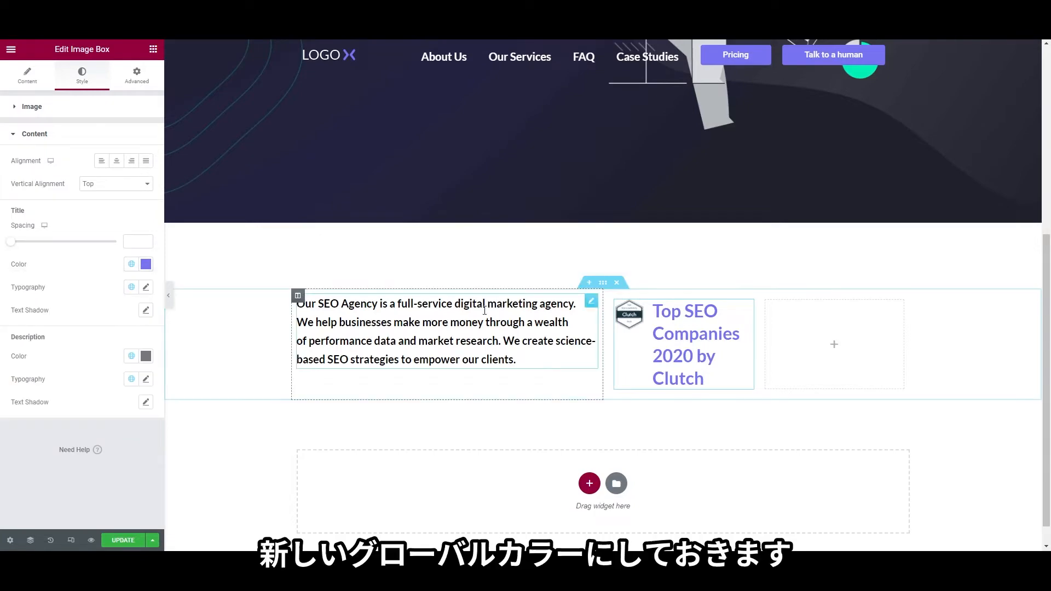
click(146, 265)
text(#424551)
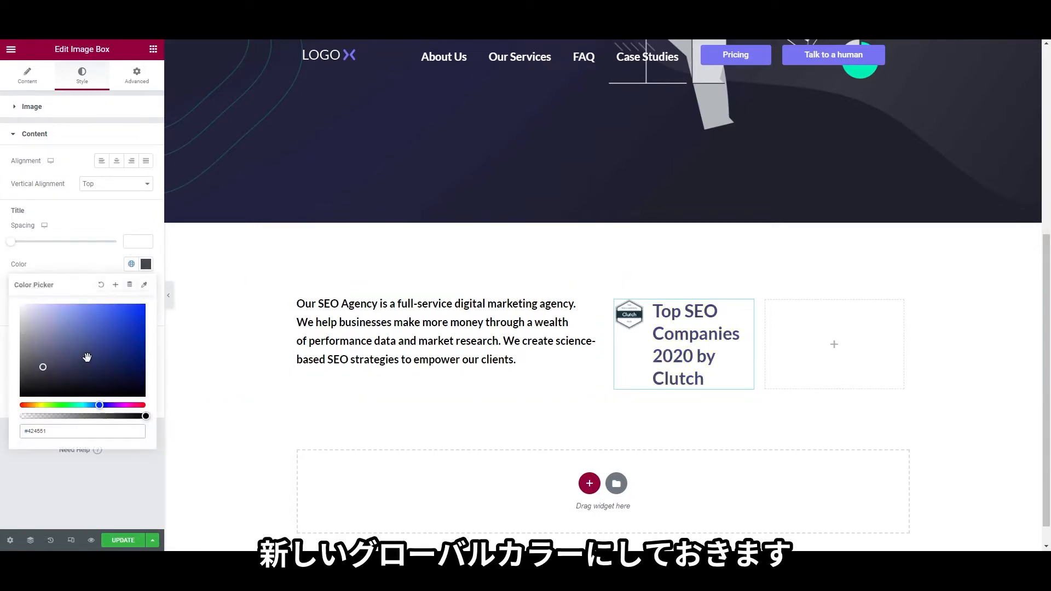
click(115, 285)
drag(528, 297, 421, 280)
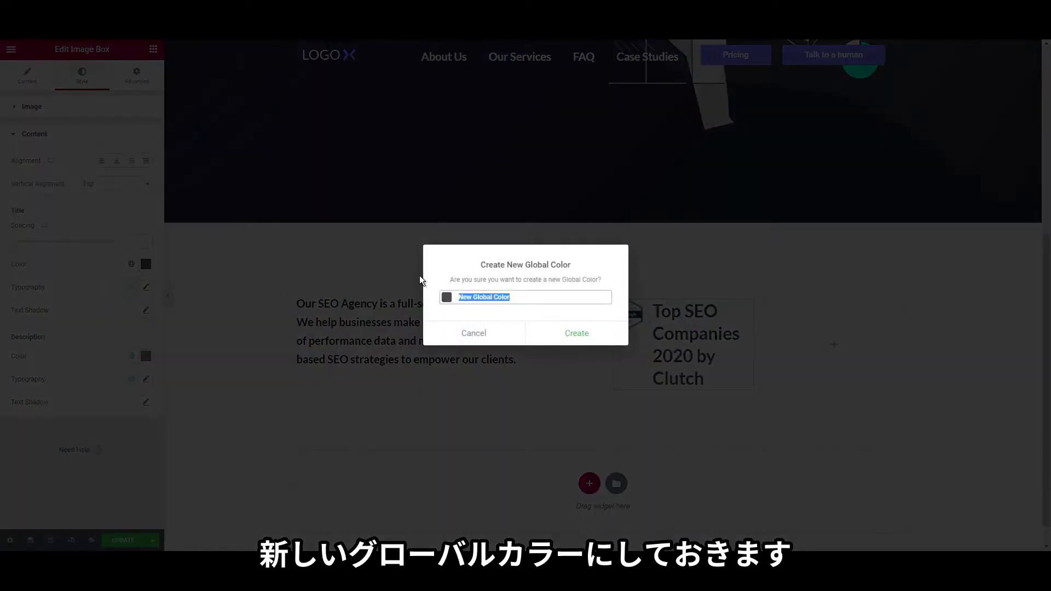
text(heading black)
click(558, 335)
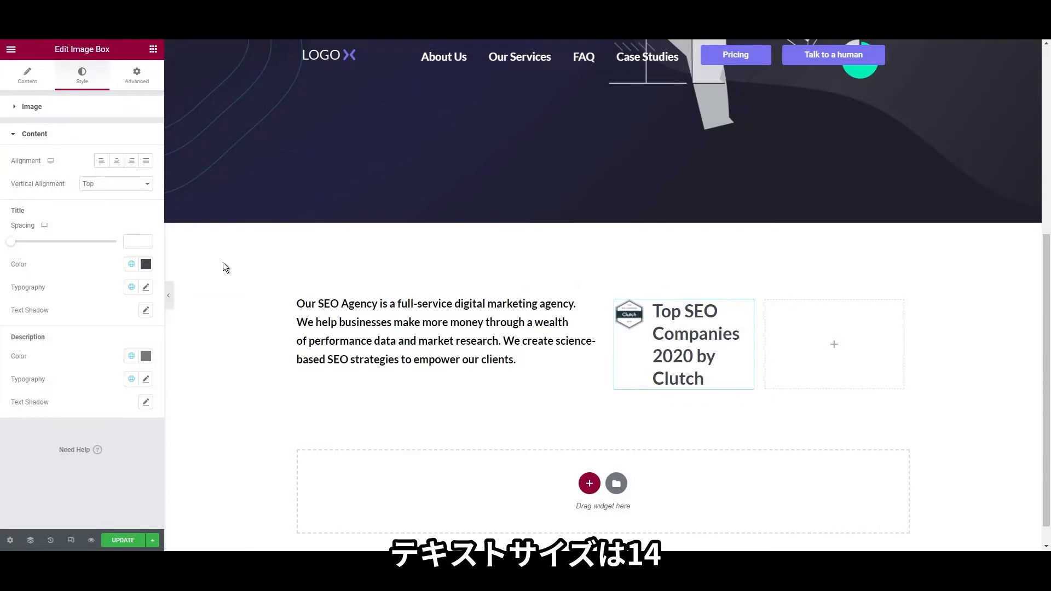
Set the title font size to 14, align the content to Middle, and select the image width of 30
click(145, 287)
click(131, 373)
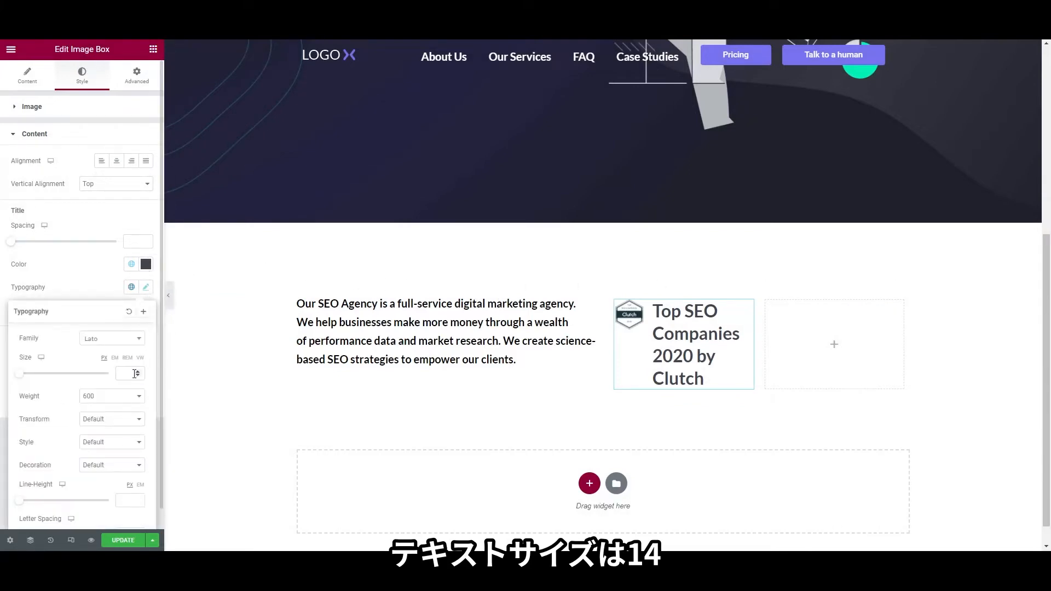
text(14)
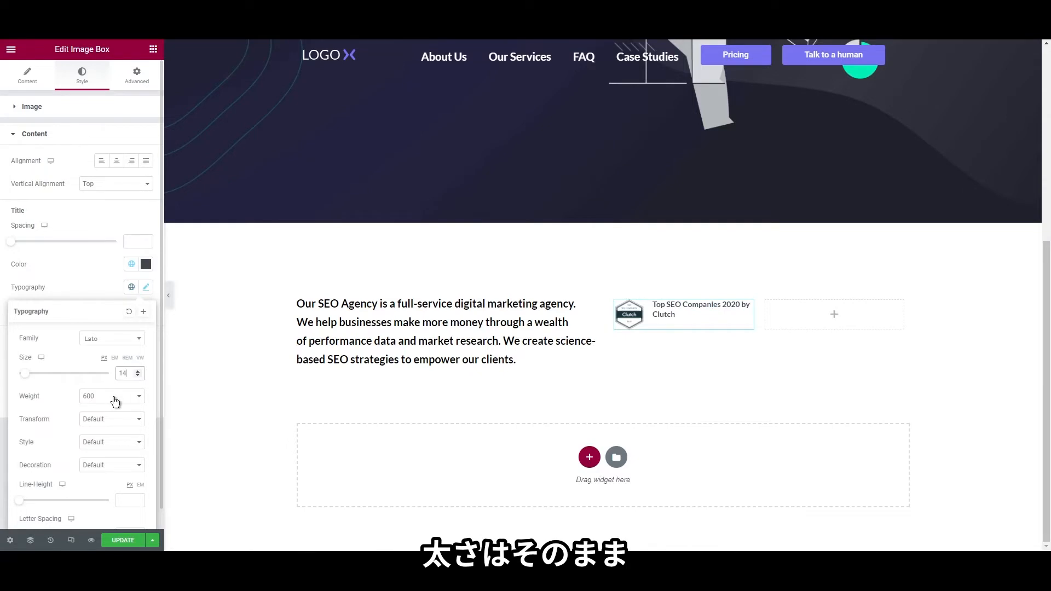
click(2, 371)
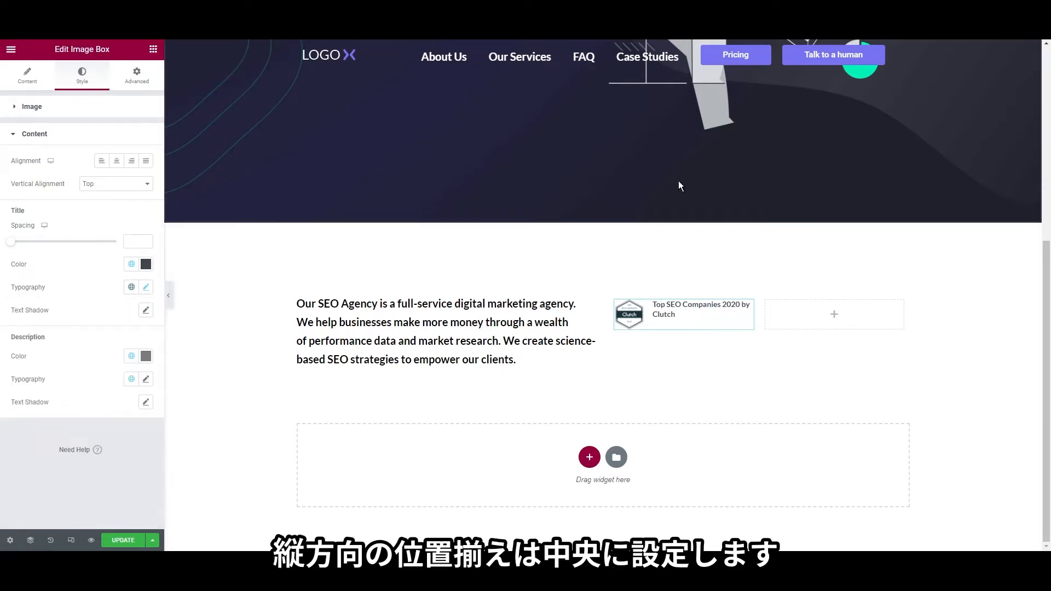
click(93, 203)
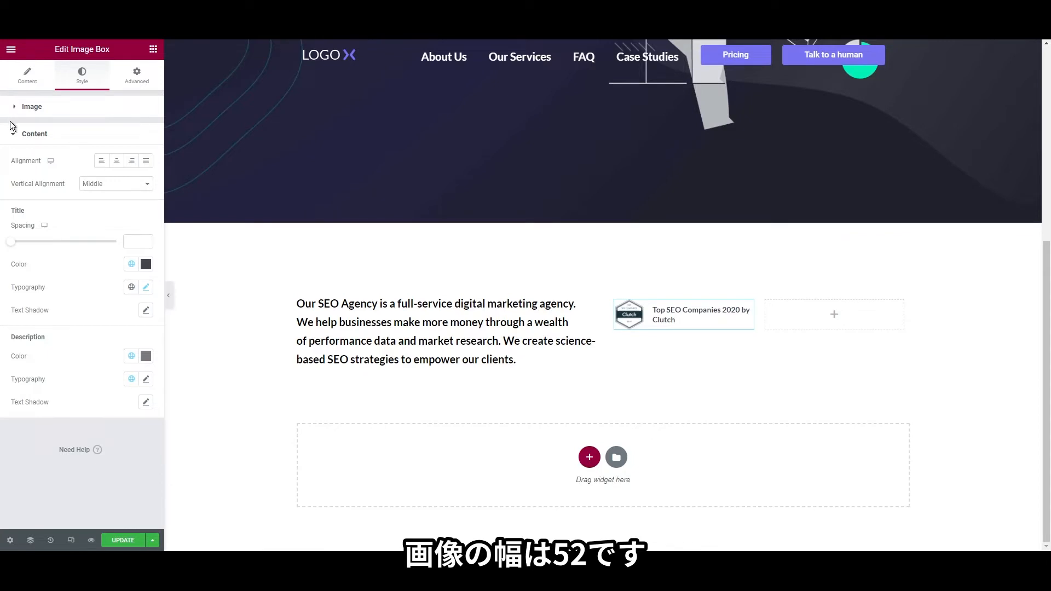
click(16, 104)
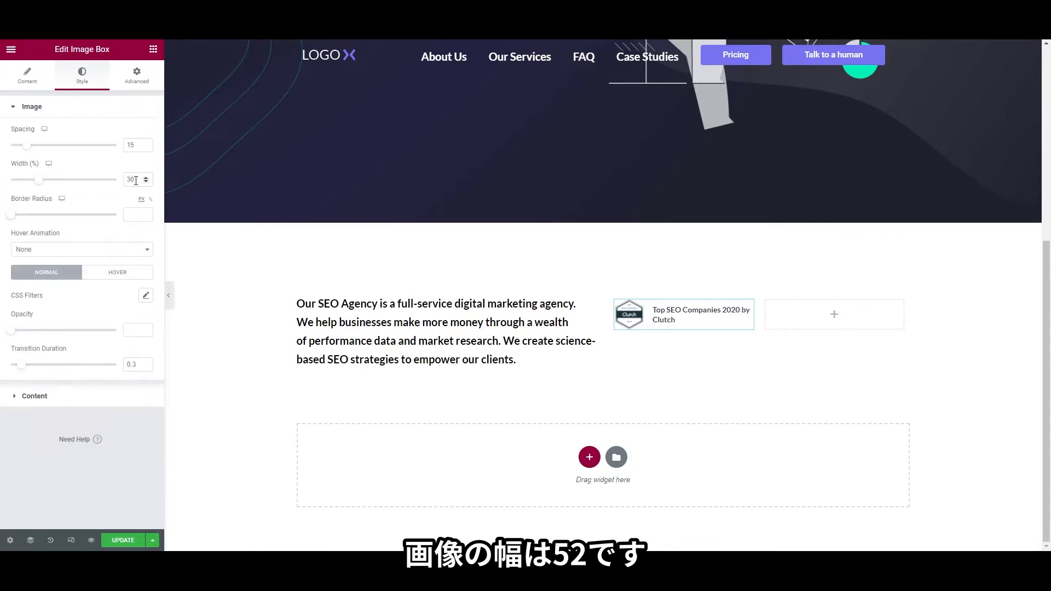
double_click(135, 180)
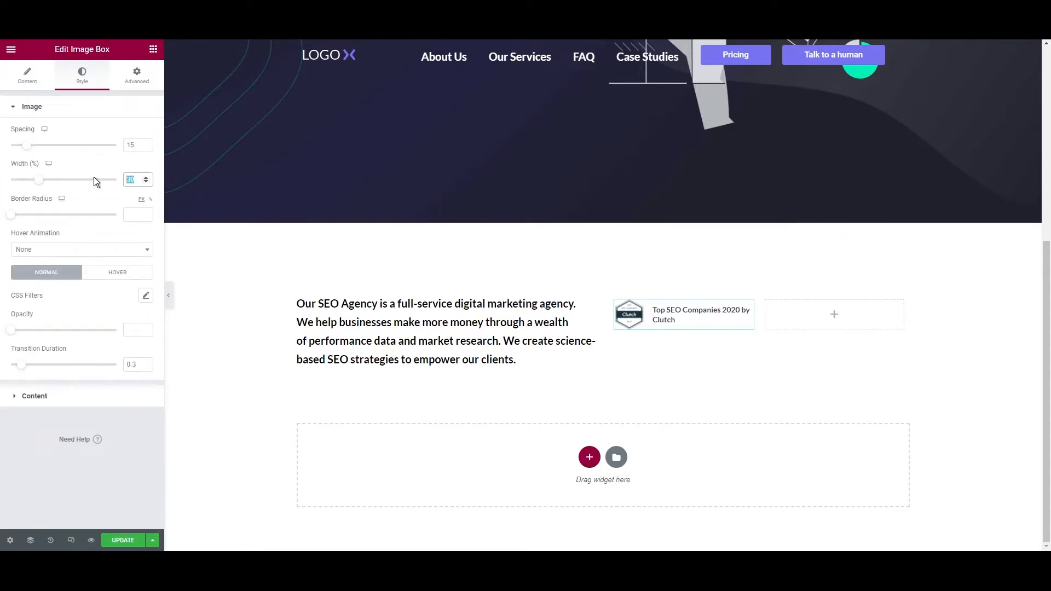
Set the image width to 52% and duplicate the Clutch box into the right column
text(52)
right_click(693, 317)
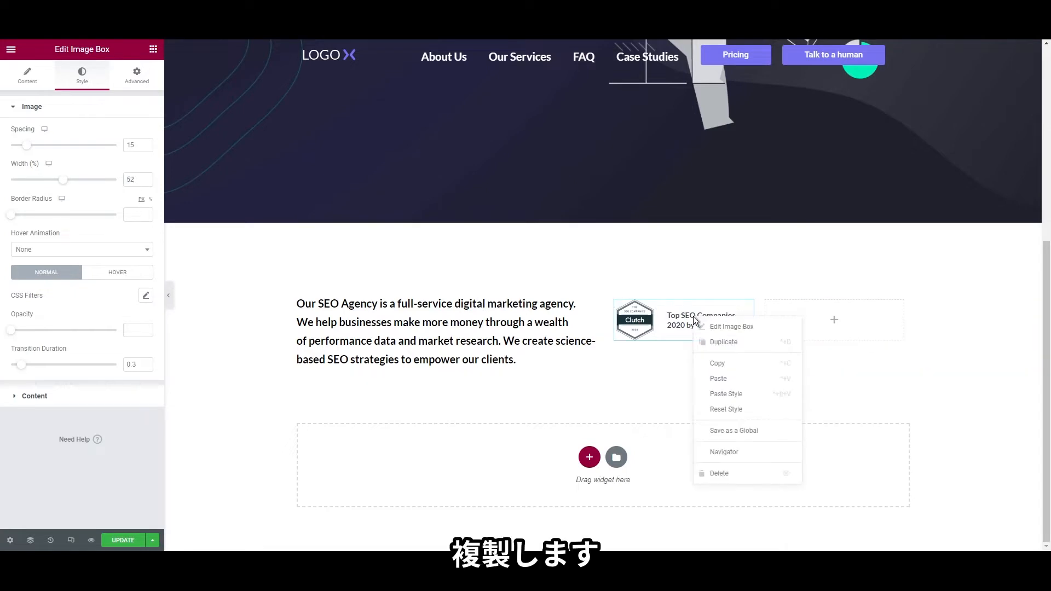
click(704, 346)
drag(748, 306, 856, 352)
Turn the copy into the UpCity badge titled 'Top Digital Marketing Agency 2019 by UpCity'
right_click(818, 323)
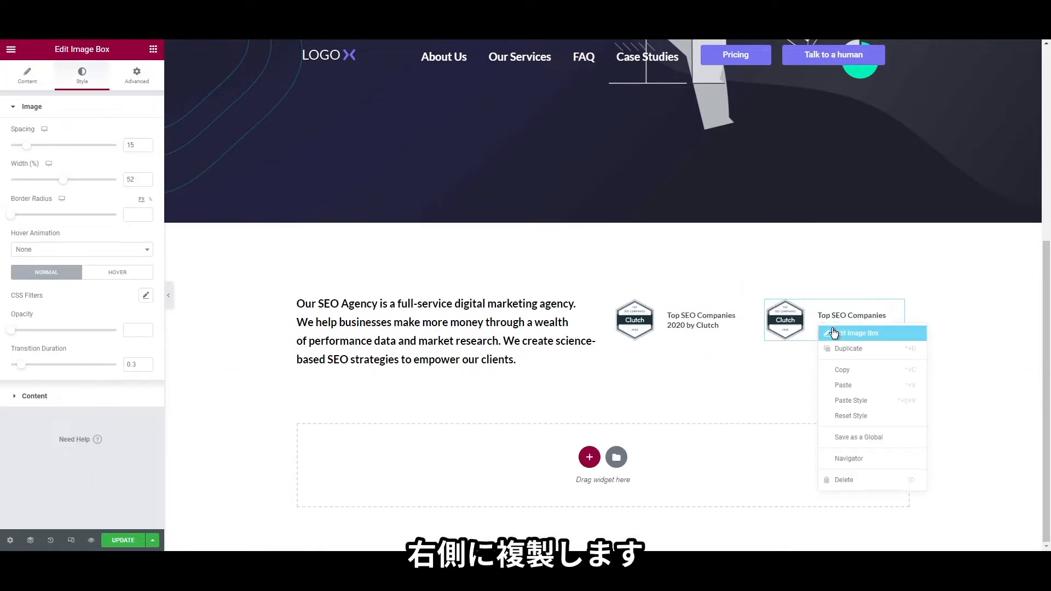
click(833, 333)
click(28, 76)
click(68, 165)
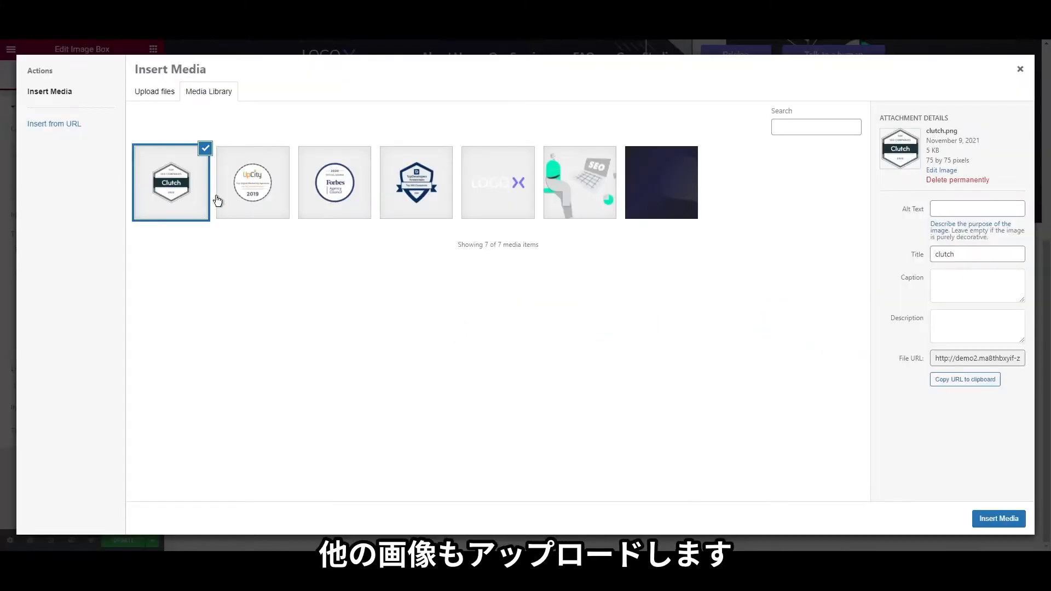
click(251, 197)
click(983, 517)
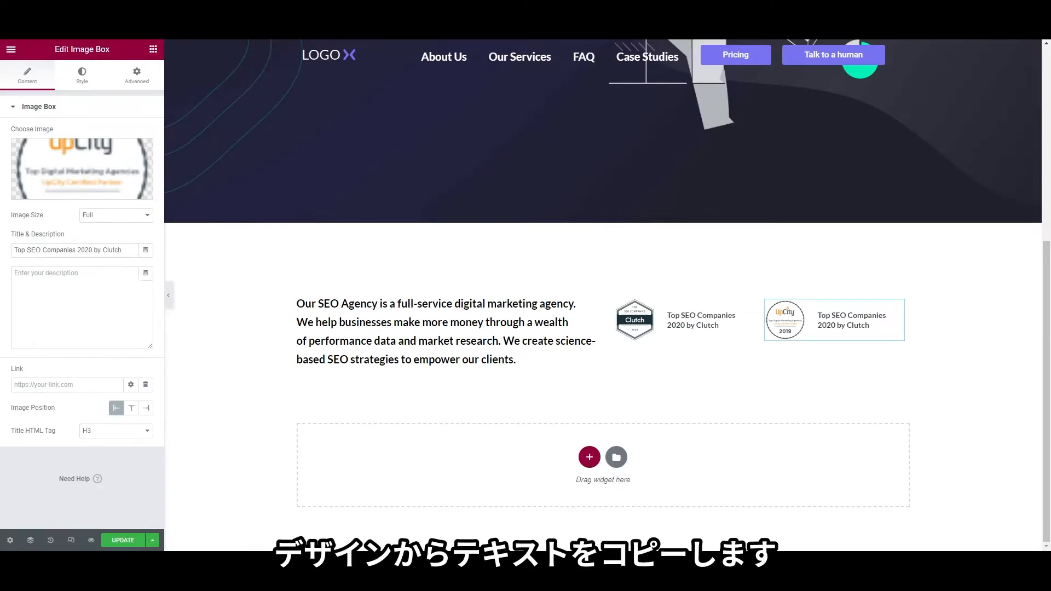
triple_click(116, 256)
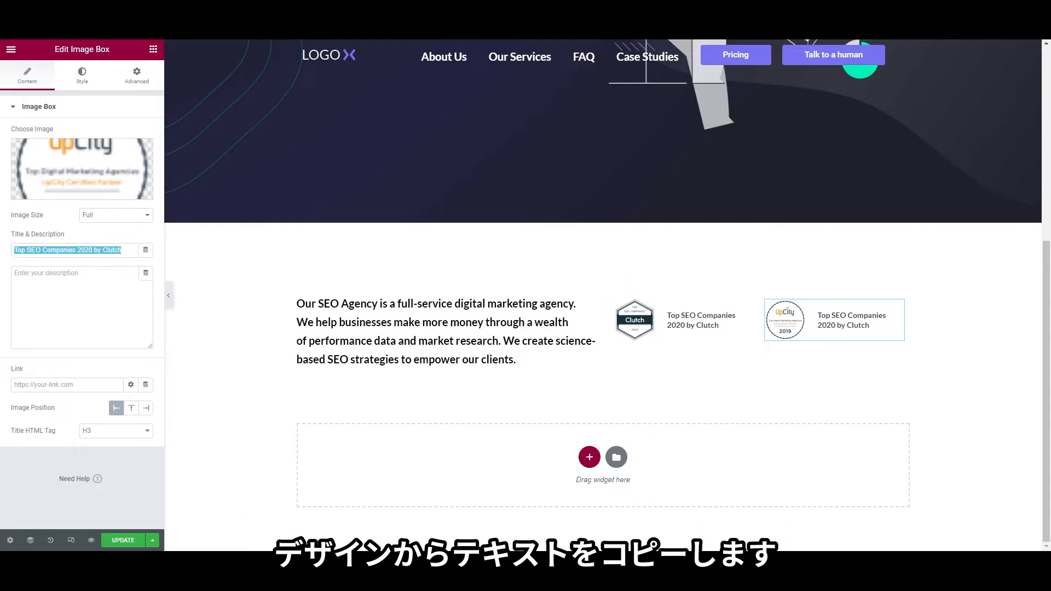
text(Top Digital Marketing Agency 2019 by UpCity)
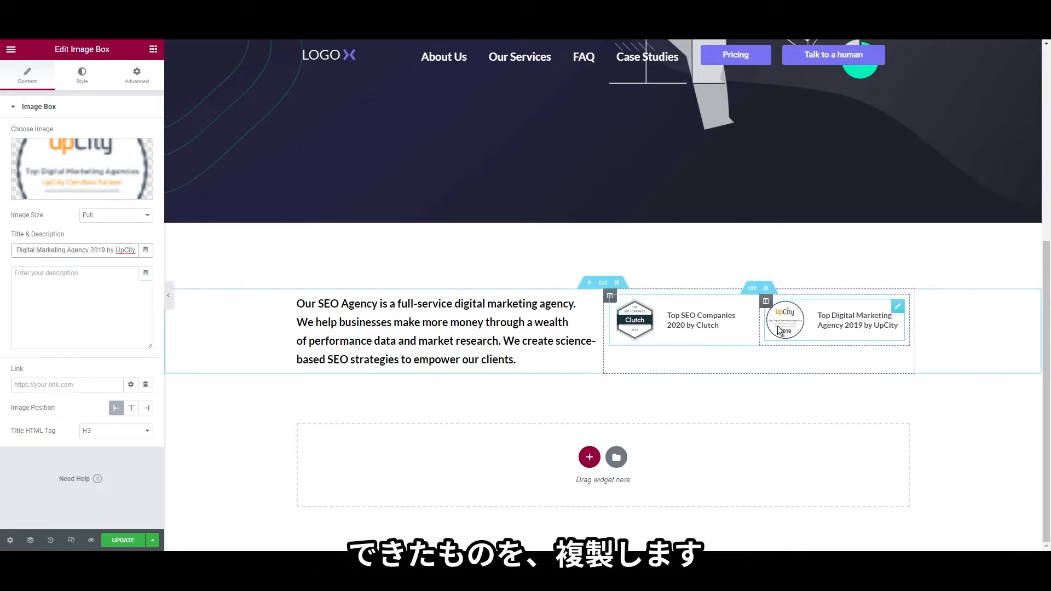
Duplicate the badge row and make the fourth box the TopDevelopers badge with 'Top SEO Companies 2020 by Top Developers'
right_click(755, 292)
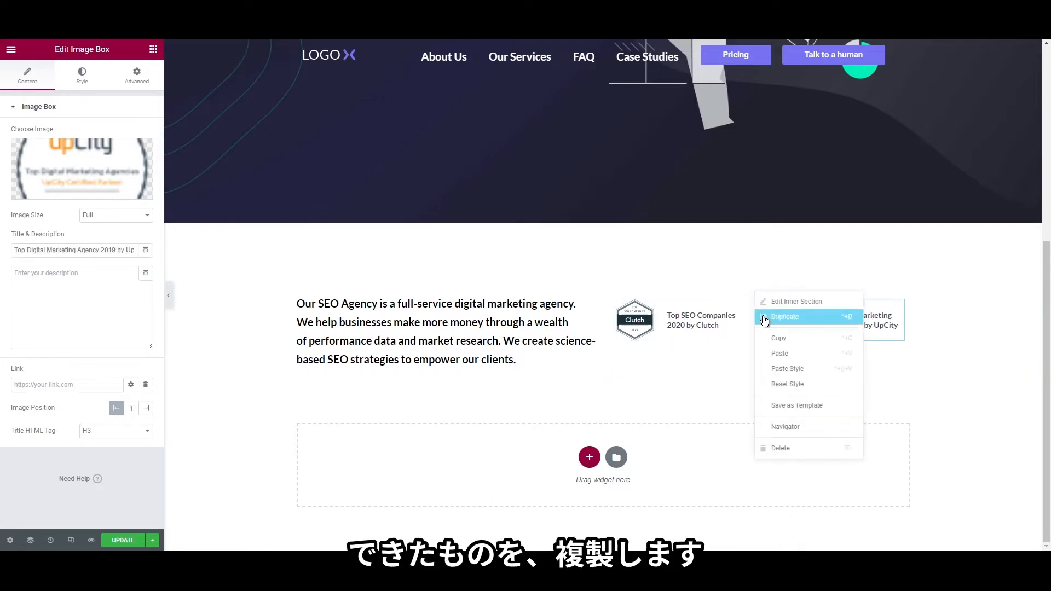
click(765, 317)
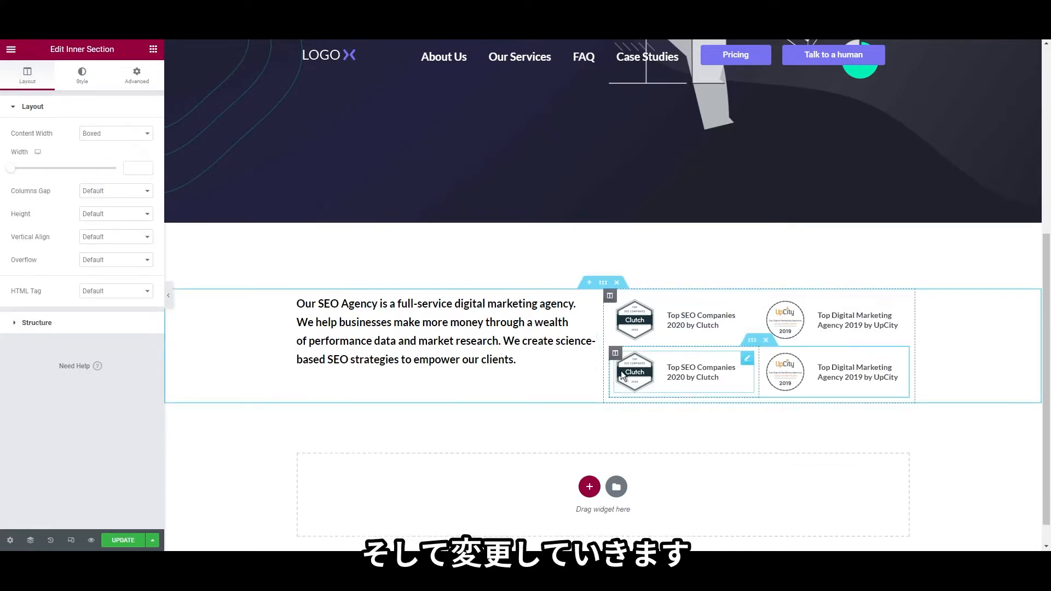
right_click(640, 377)
click(641, 380)
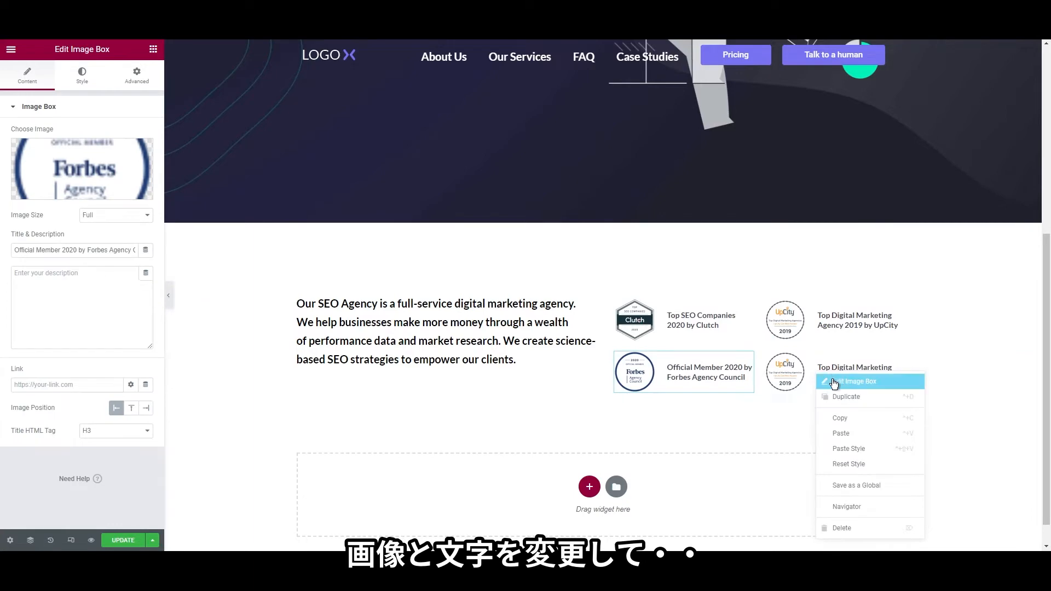
click(832, 381)
click(78, 167)
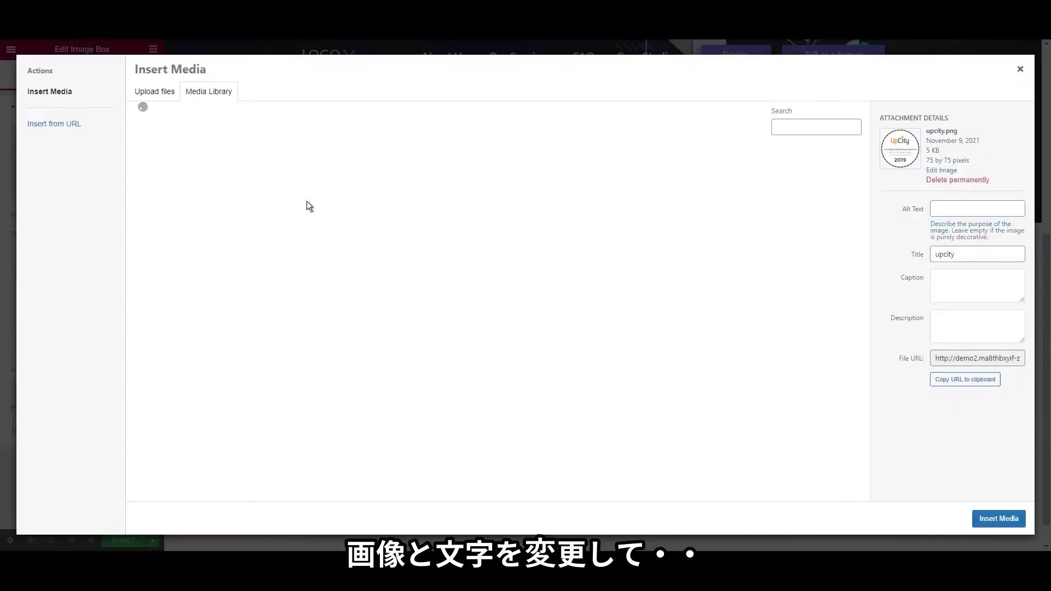
click(418, 181)
click(980, 519)
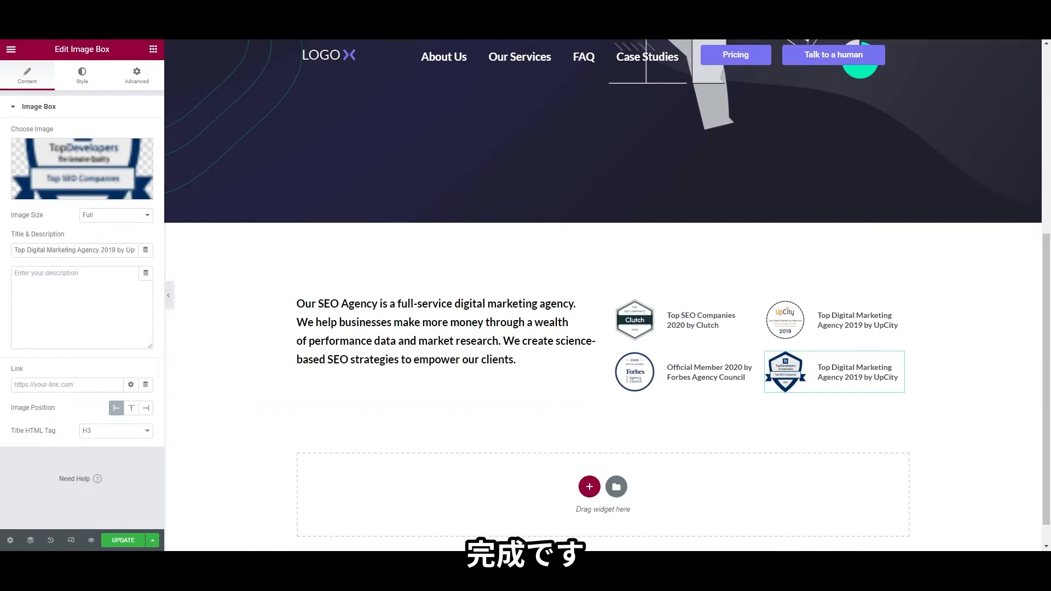
click(88, 251)
key(ctrl+a)
text(Top SEO Companies 2020 by Top Developers)
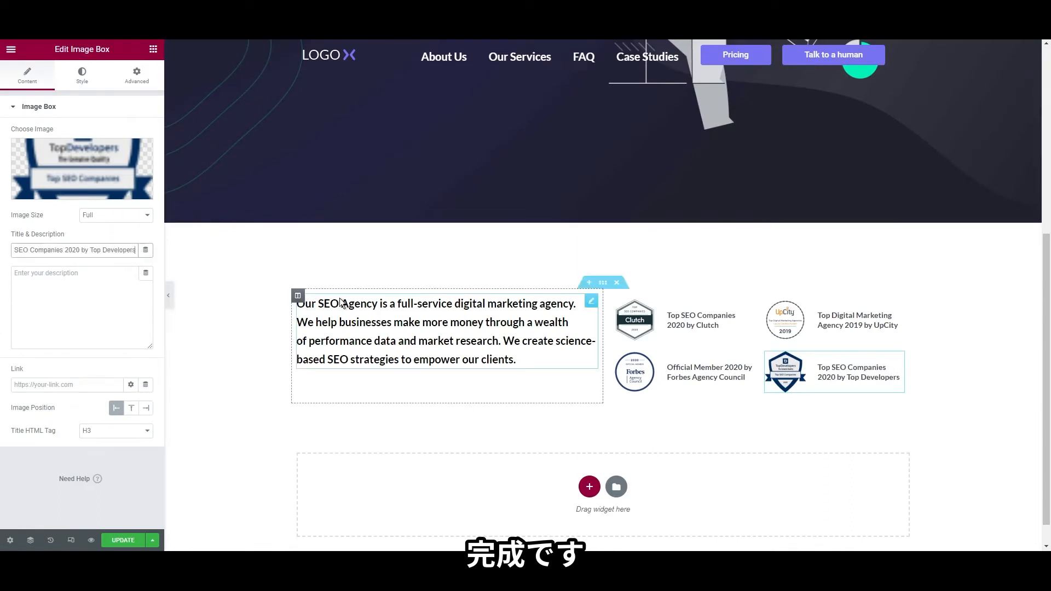
Add a new single-column section below the badges
click(537, 226)
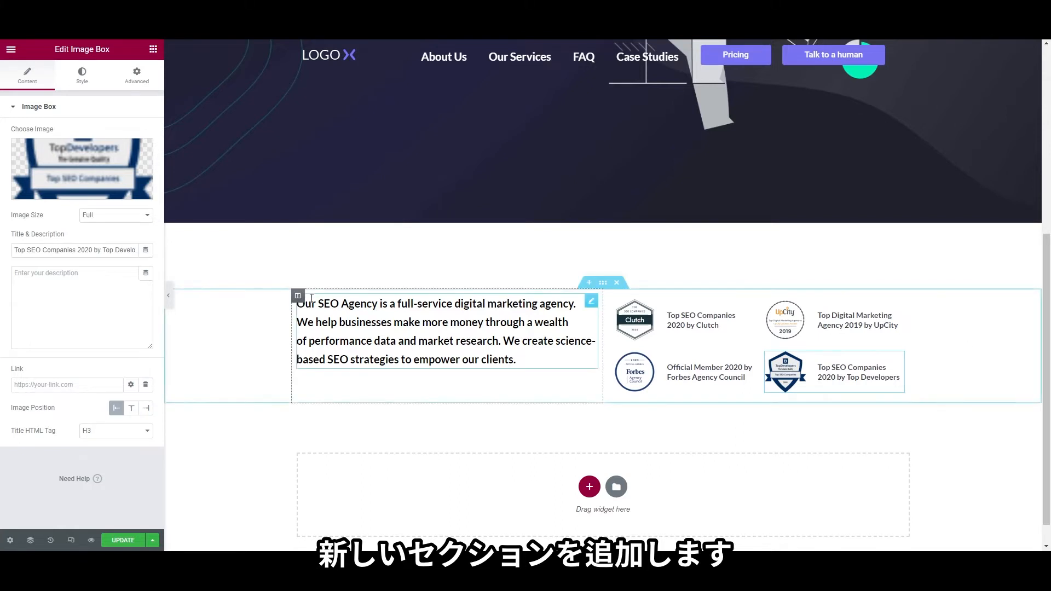
scroll(568, 390, down, 1)
click(589, 457)
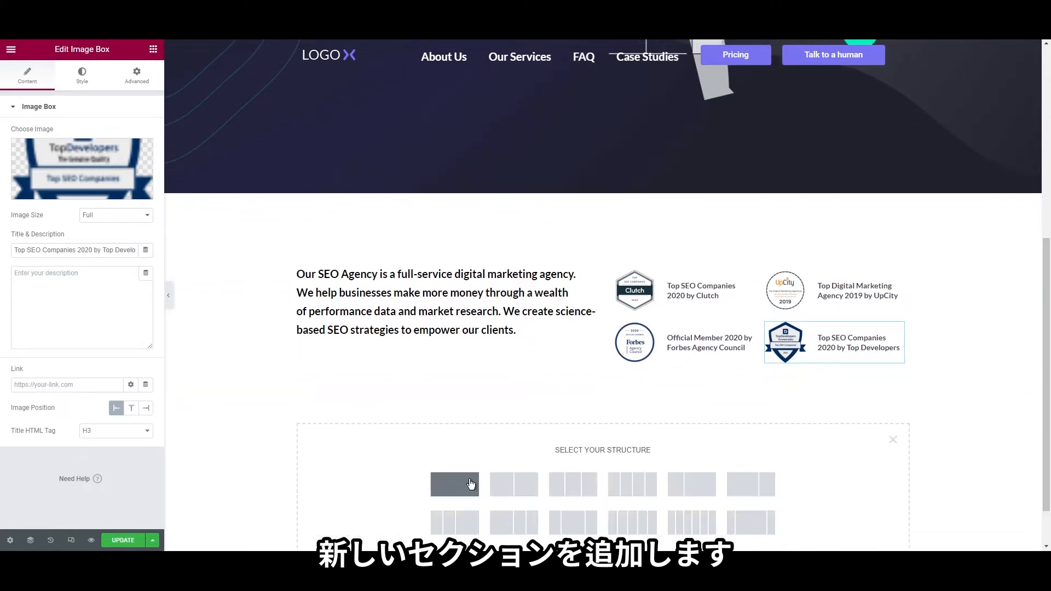
click(468, 487)
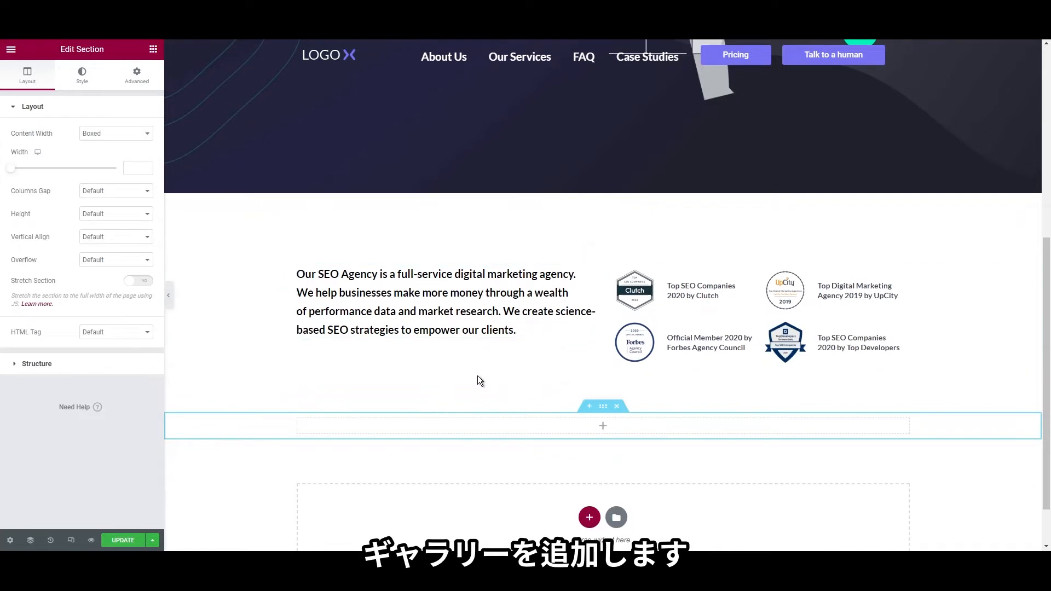
Place a Gallery widget into the new section
click(153, 48)
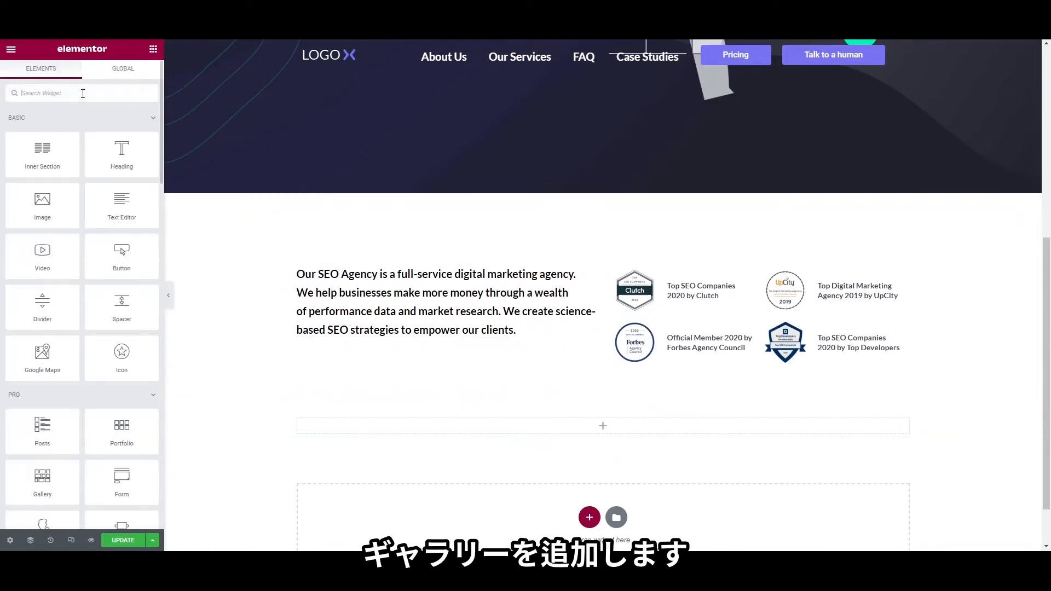
text(gallery)
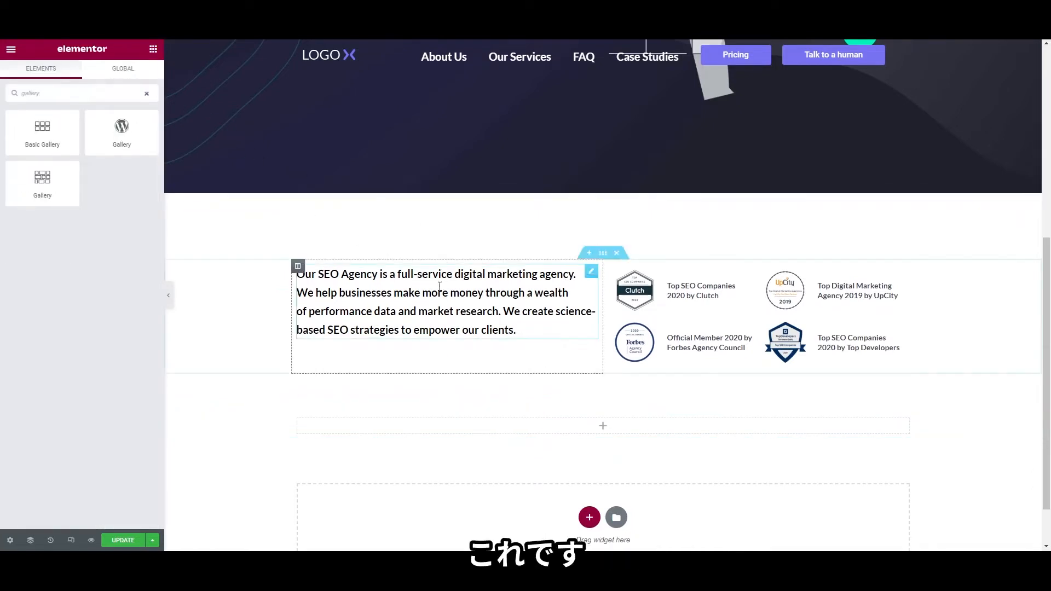
scroll(440, 287, down, 1)
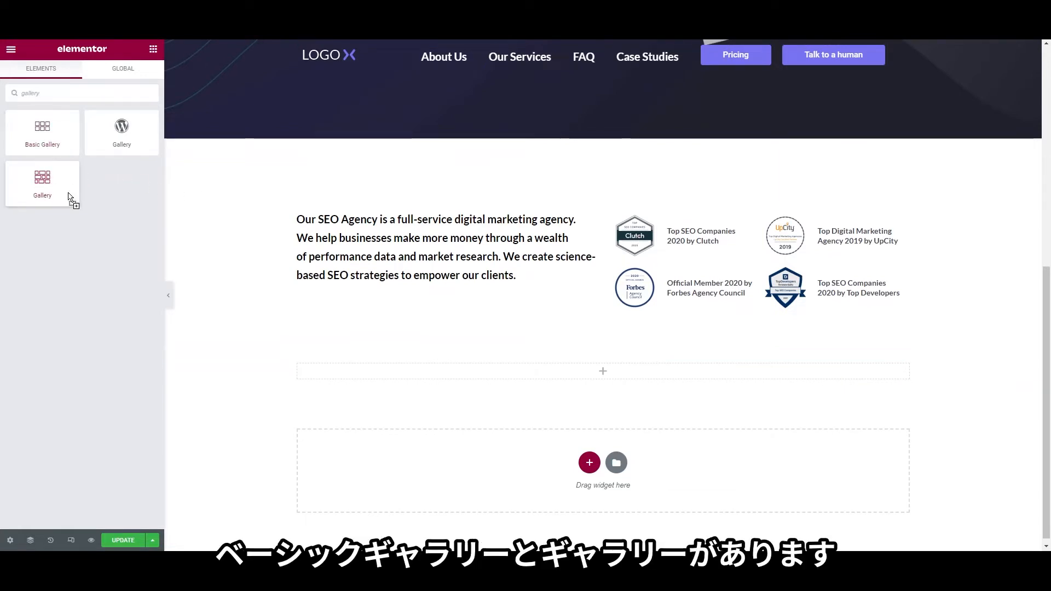
drag(43, 176, 423, 373)
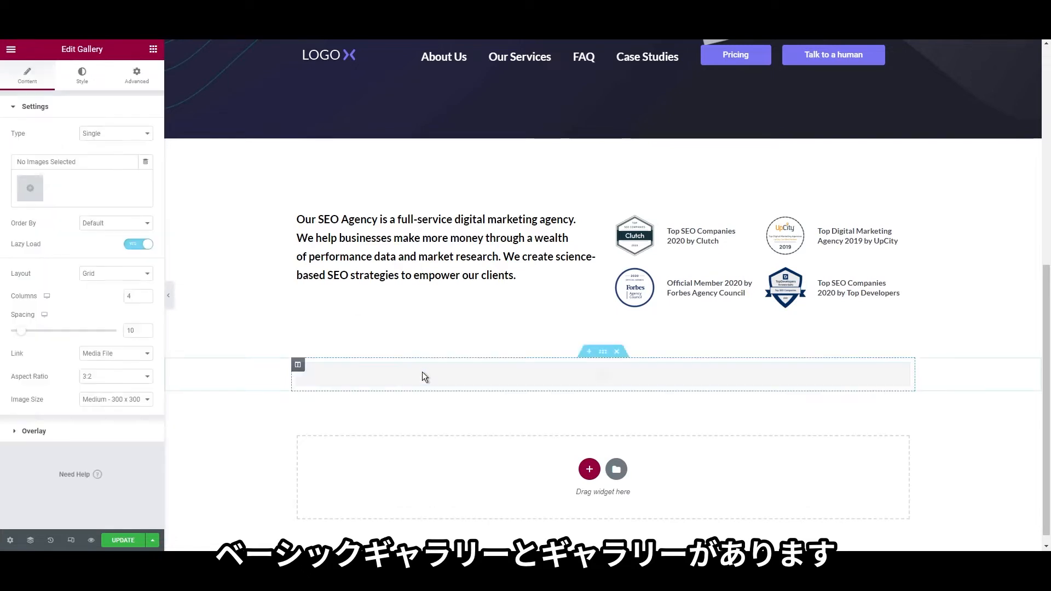
Build a five-logo gallery ordered InDepth Consulting, Higher Fit, Sentinal Consulting, Happy Home
click(30, 189)
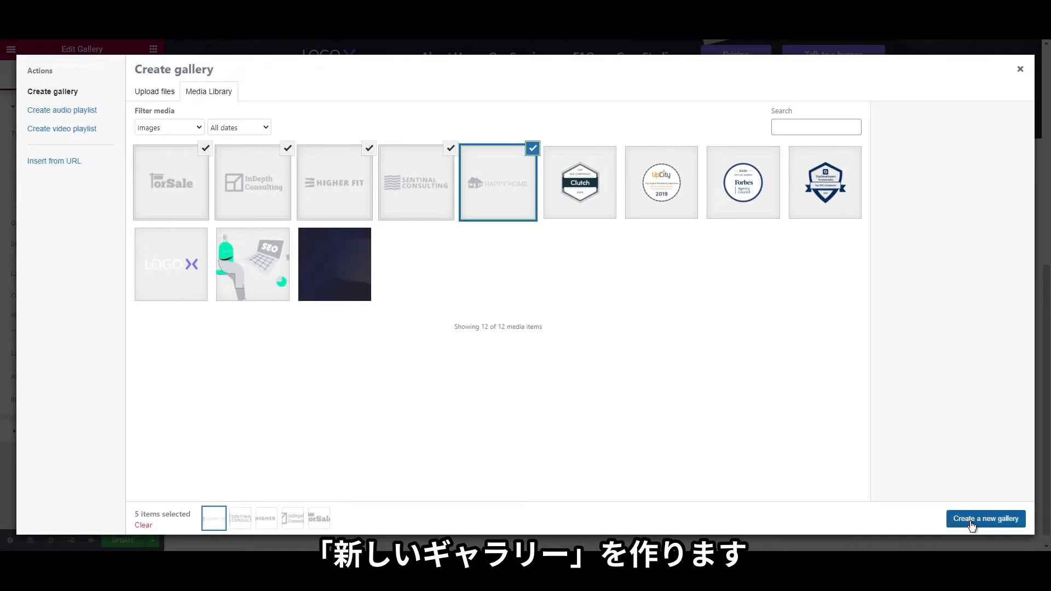
click(972, 525)
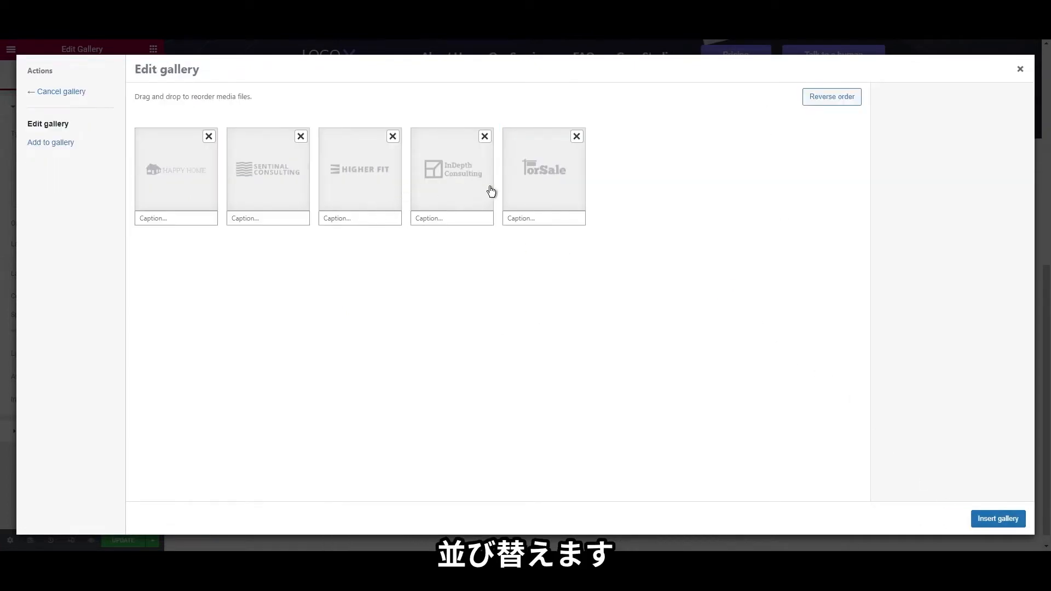
drag(467, 181, 212, 184)
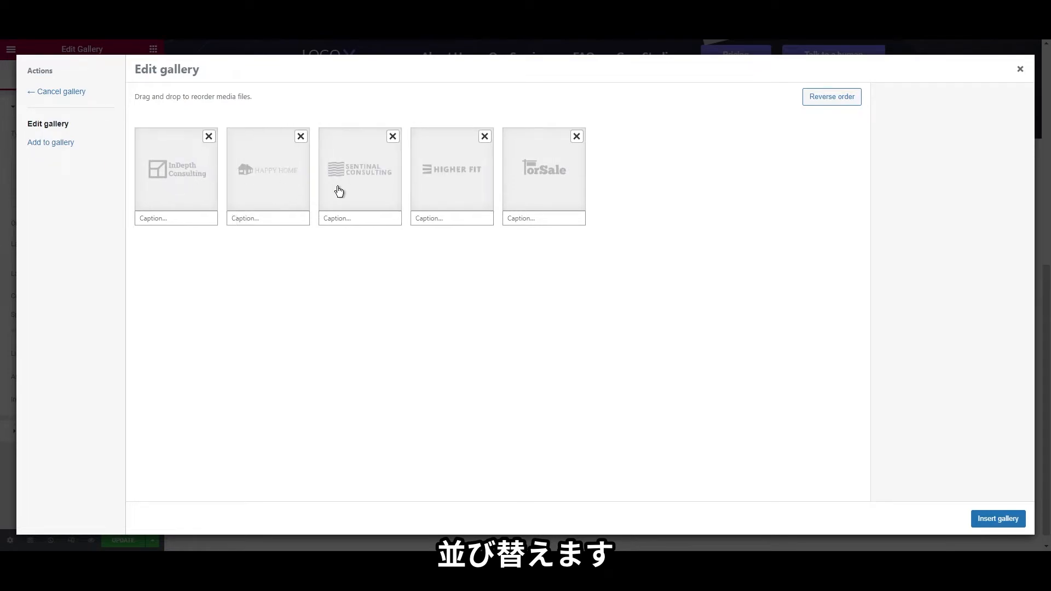
drag(474, 192, 296, 191)
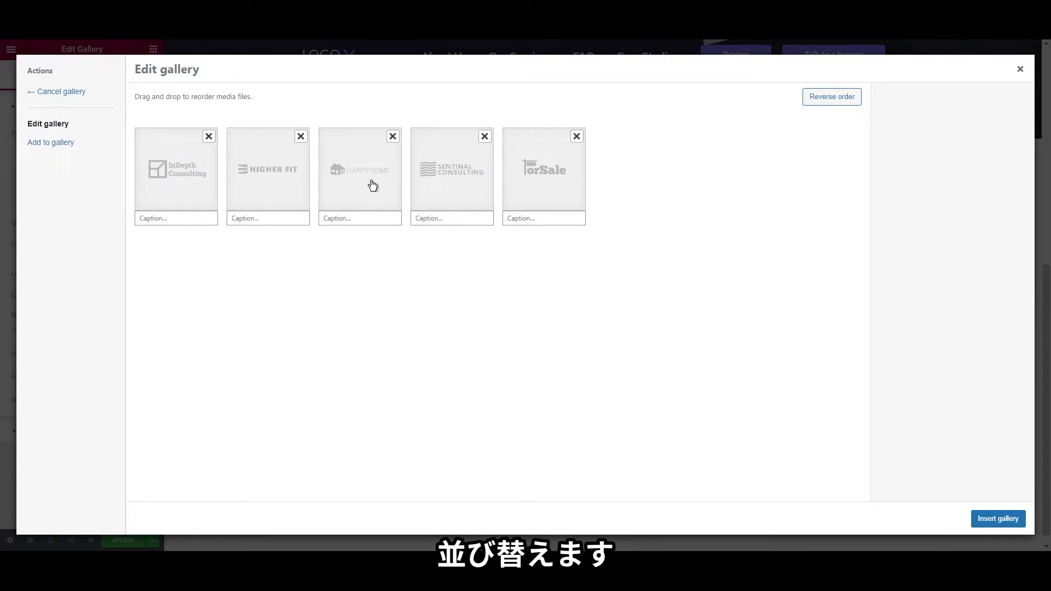
drag(460, 183, 373, 183)
click(994, 517)
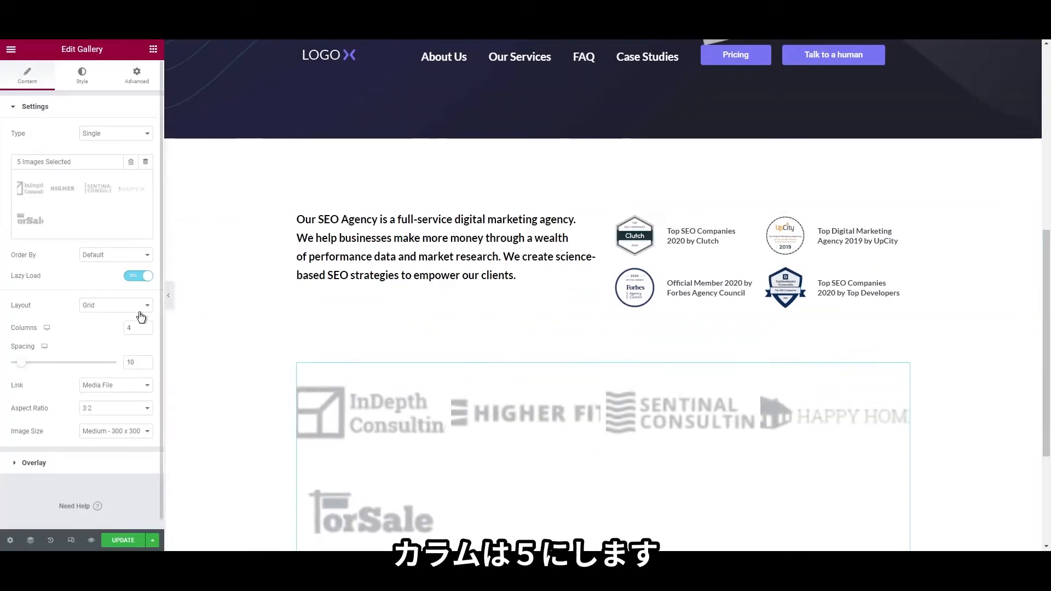
Set the gallery to 5 columns, 21:9 aspect ratio, Custom image size, and enable Overlay
double_click(133, 327)
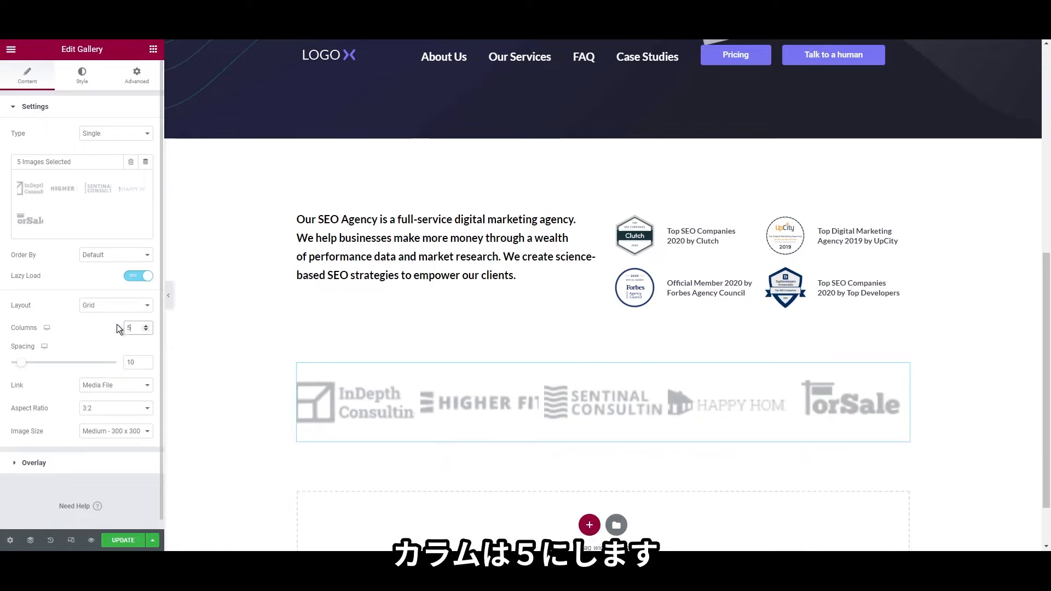
click(112, 465)
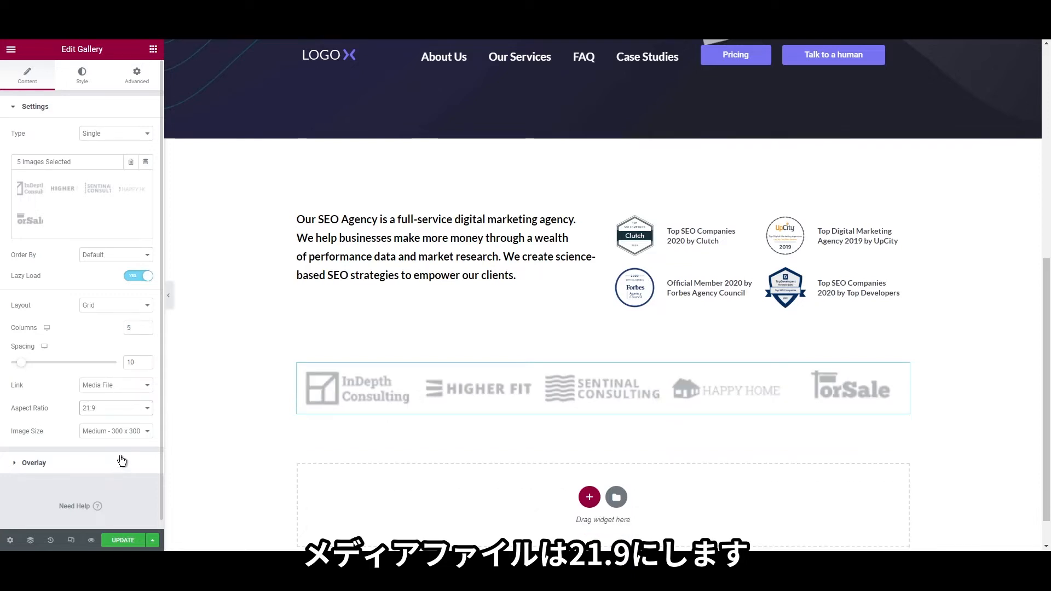
click(108, 508)
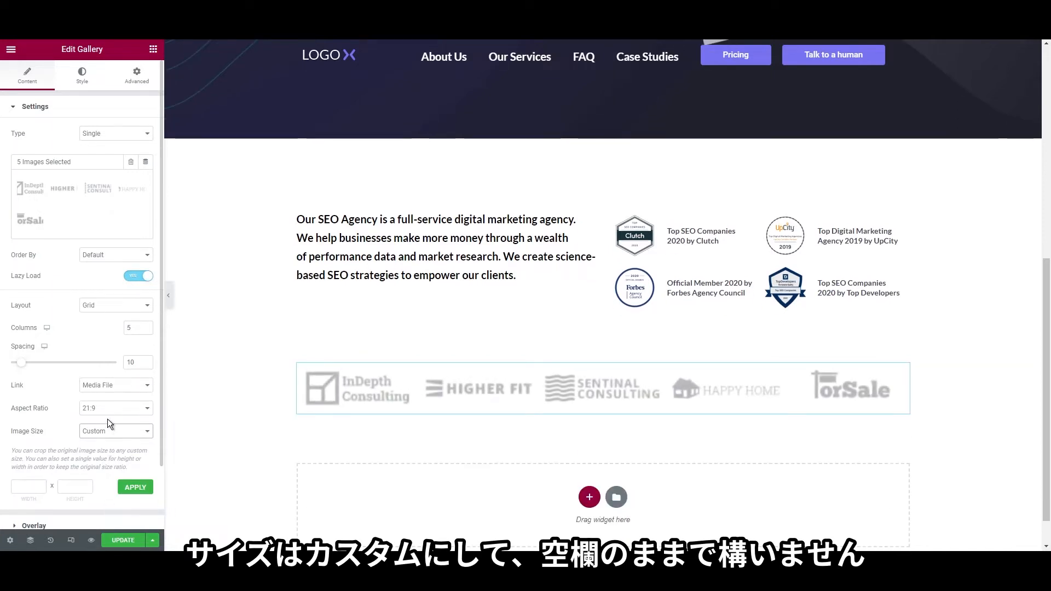
scroll(79, 399, down, 2)
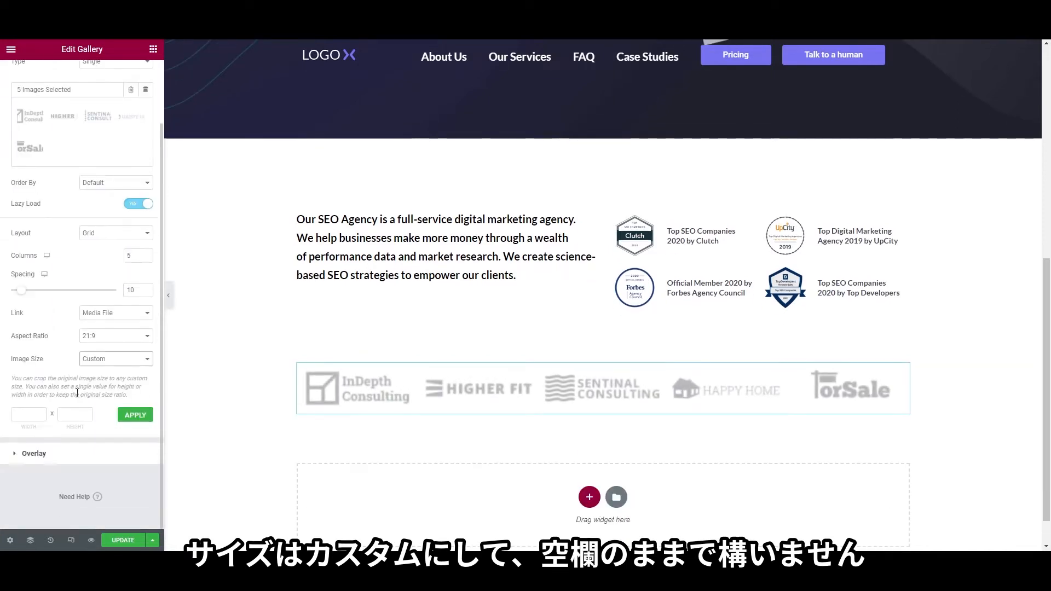
click(82, 457)
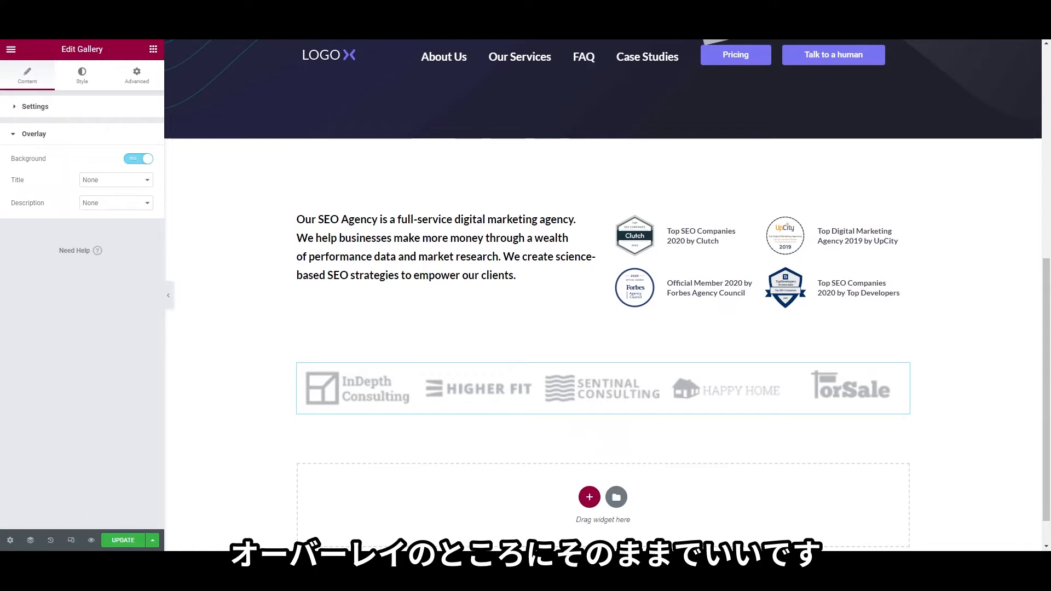
click(95, 80)
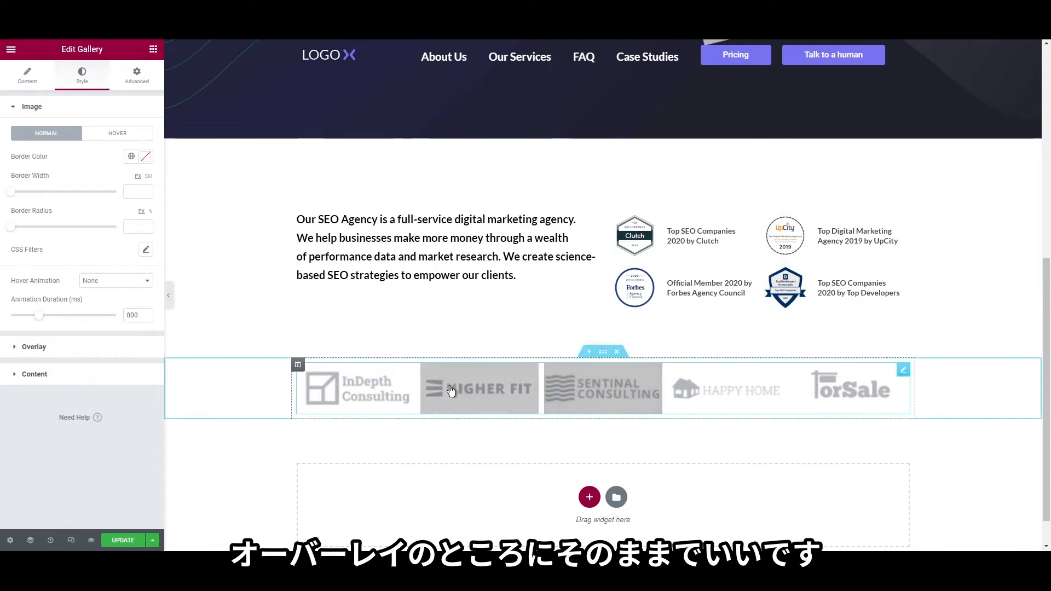
Make the gallery's hover overlay colour fully transparent and save the page with Update
click(57, 349)
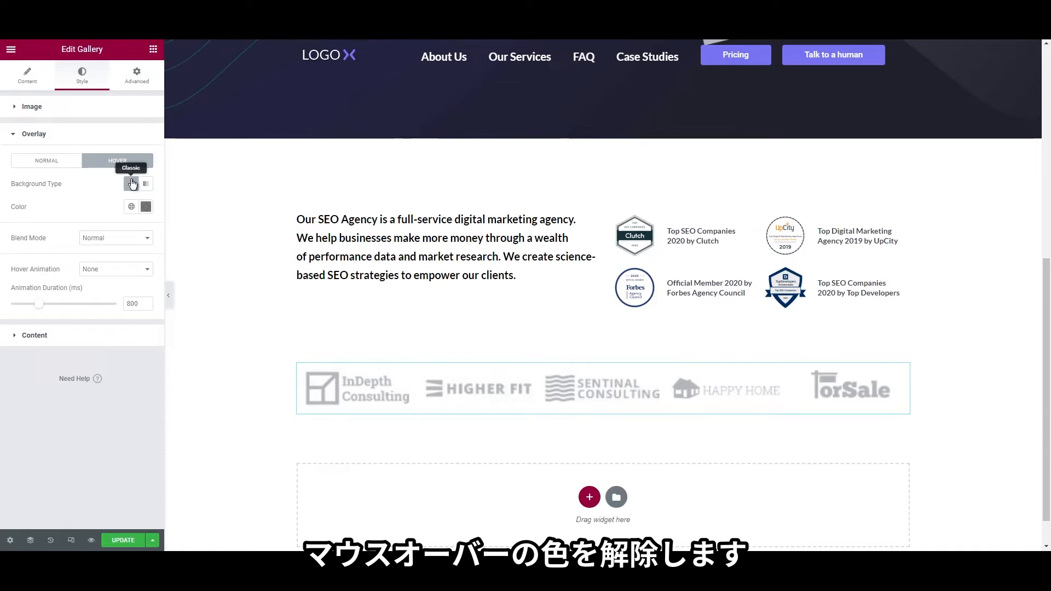
click(145, 208)
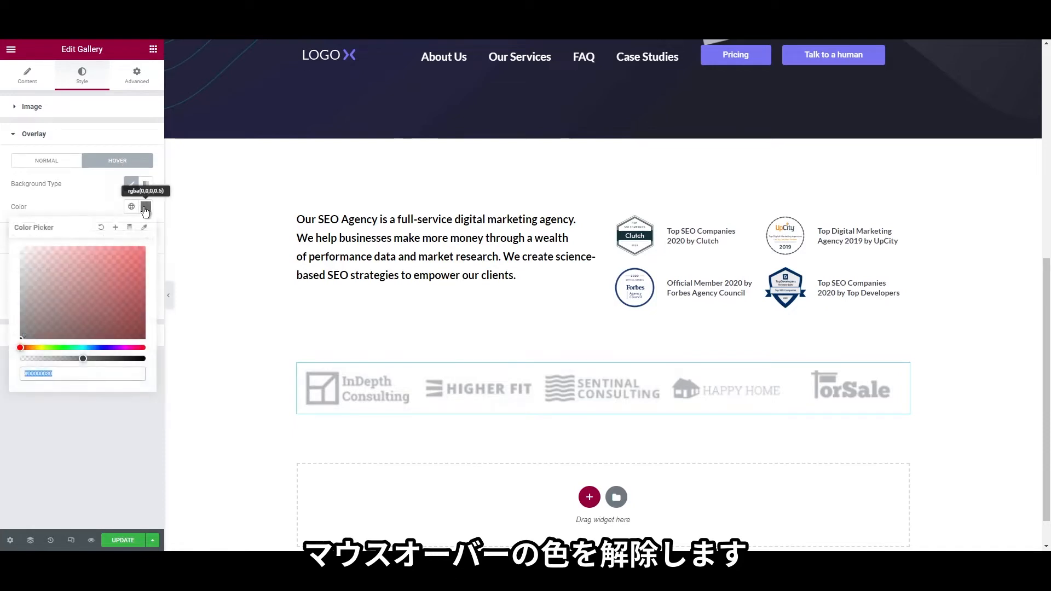
drag(83, 359, 4, 369)
click(22, 450)
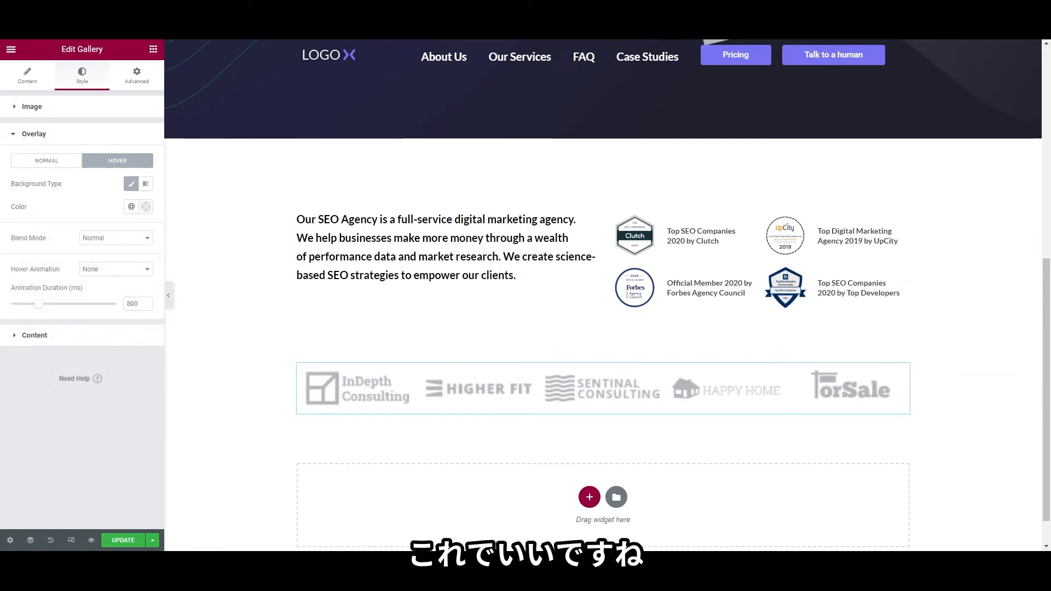
click(41, 88)
click(123, 542)
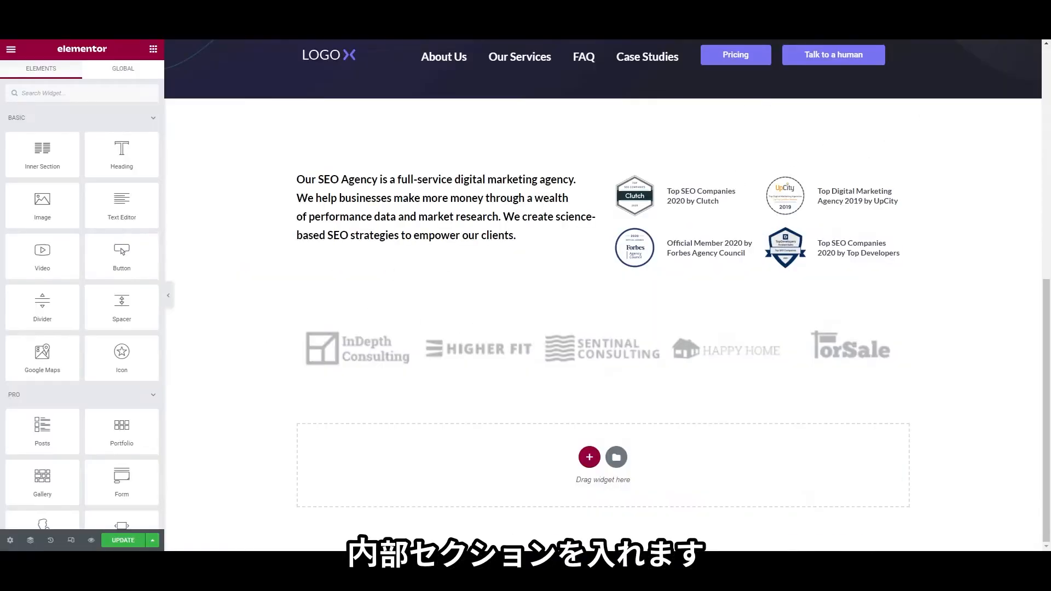
Bring up the section structure chooser below the five-logo gallery
click(587, 454)
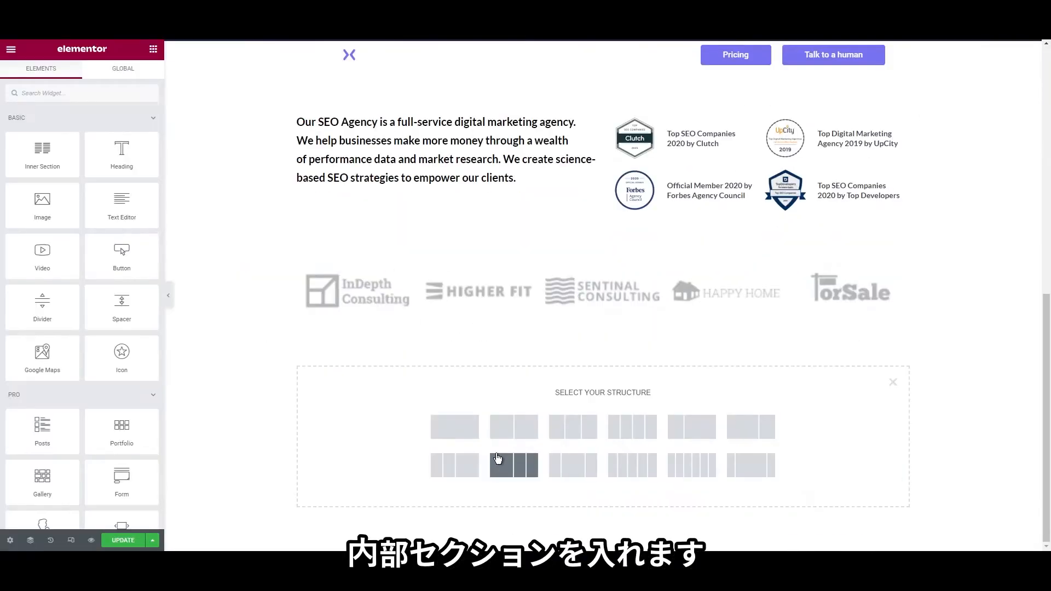
Add a new section below the gallery, enter 190 in its settings, and give it a second column
click(452, 426)
right_click(217, 366)
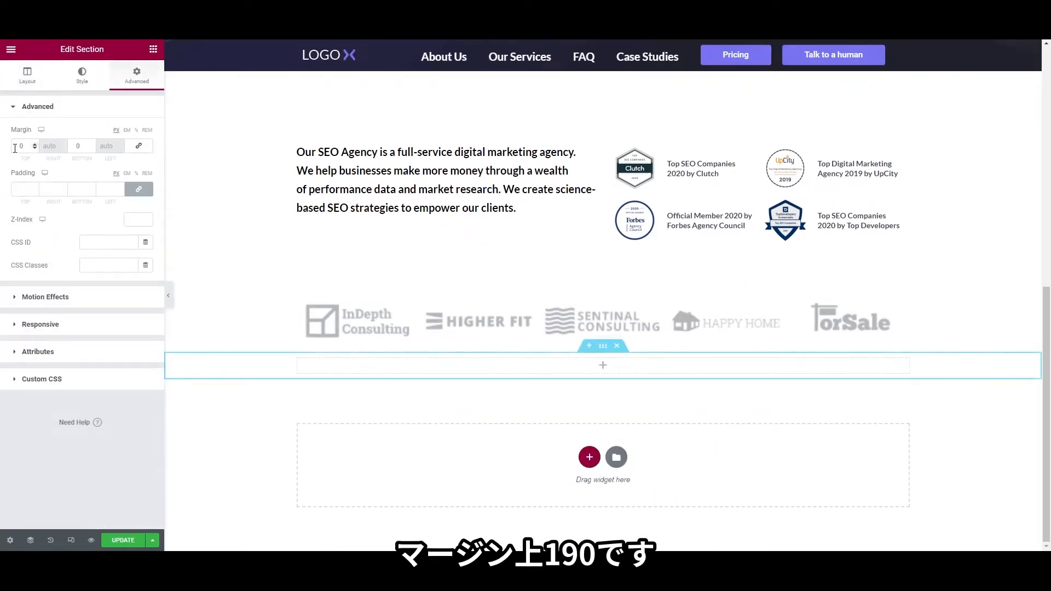
text(190)
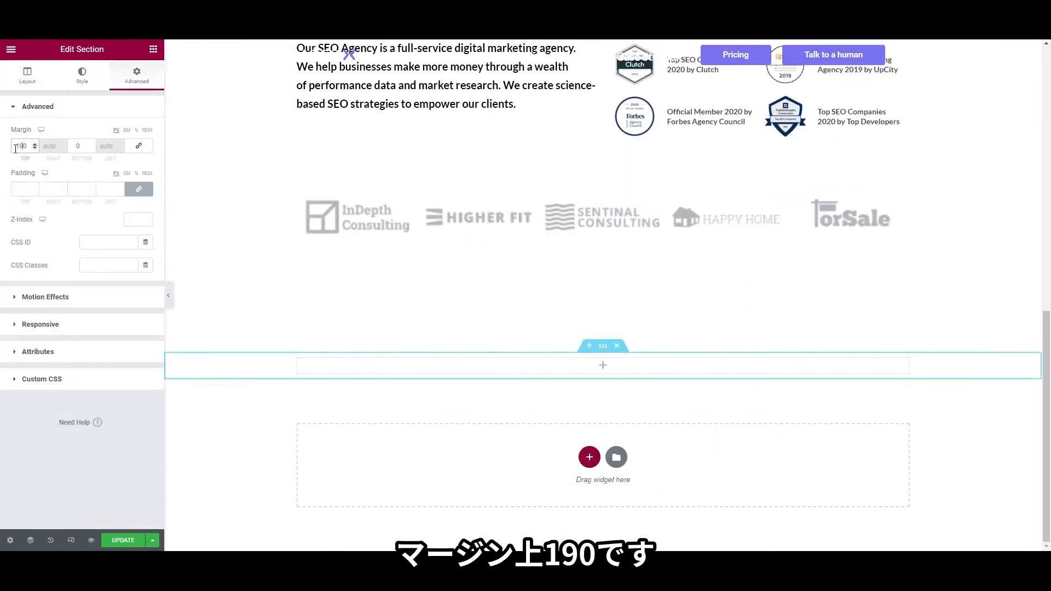
right_click(299, 362)
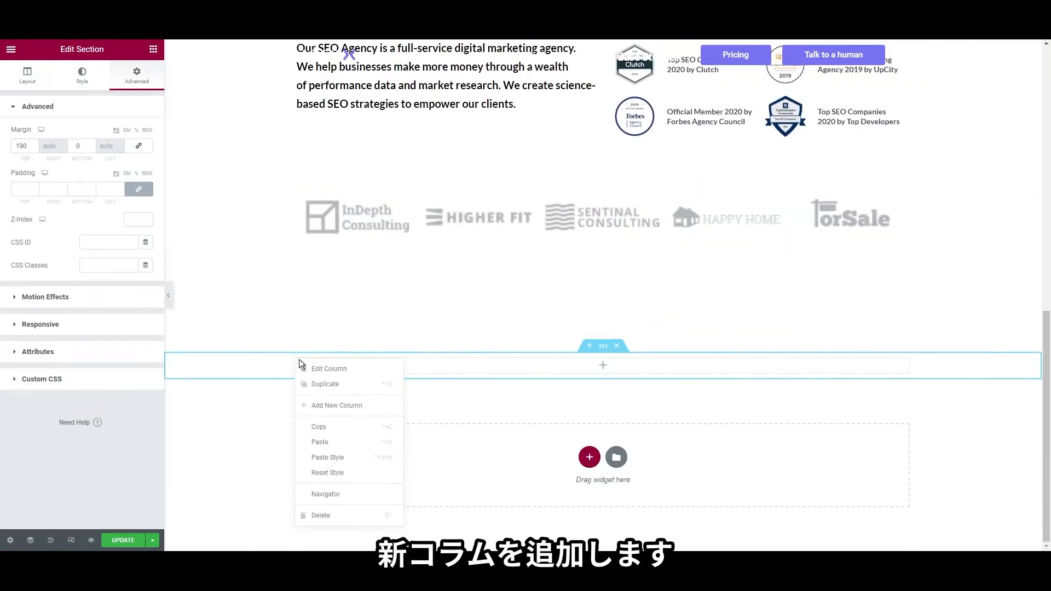
click(329, 403)
Give the right column a classic background image of the team photo
right_click(610, 359)
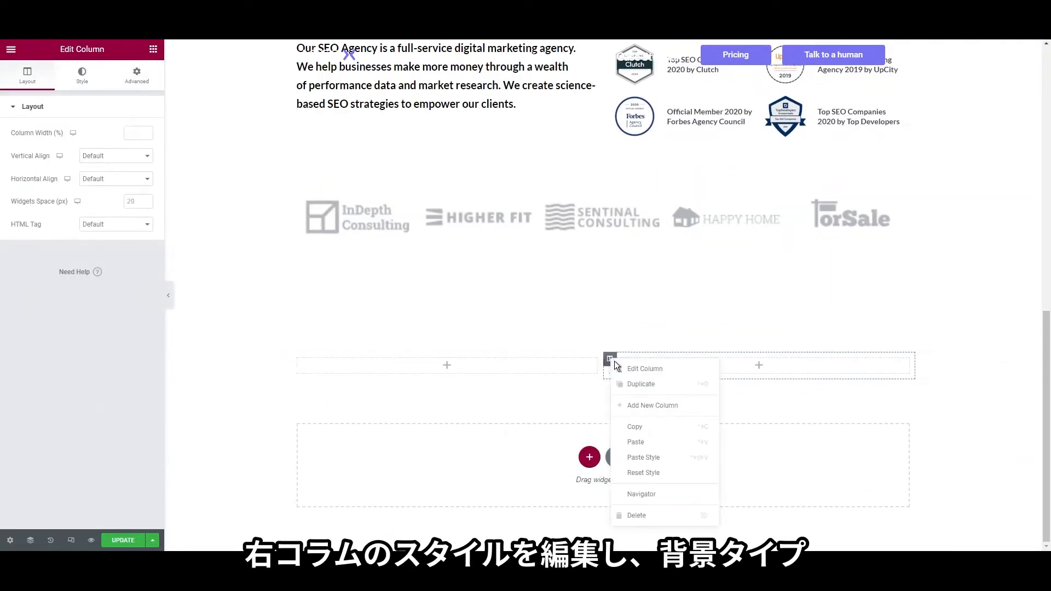
click(657, 369)
click(90, 89)
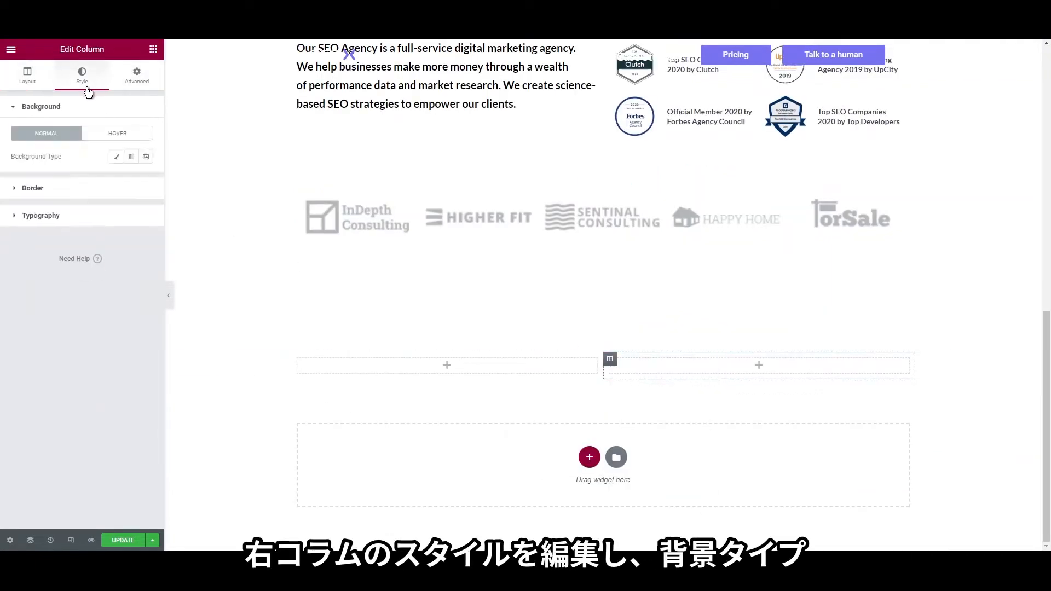
click(114, 158)
click(67, 221)
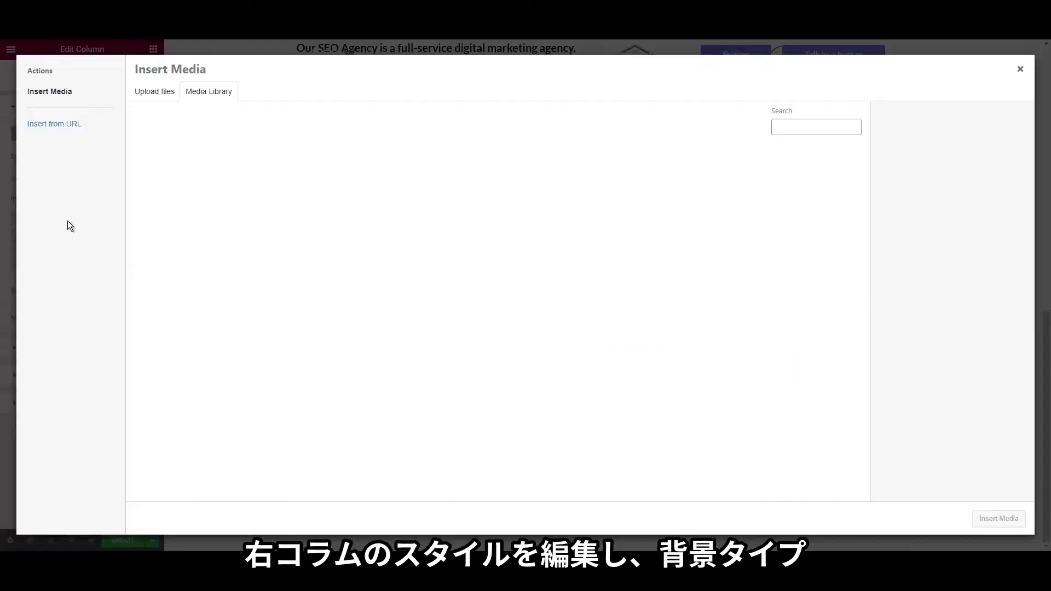
click(153, 178)
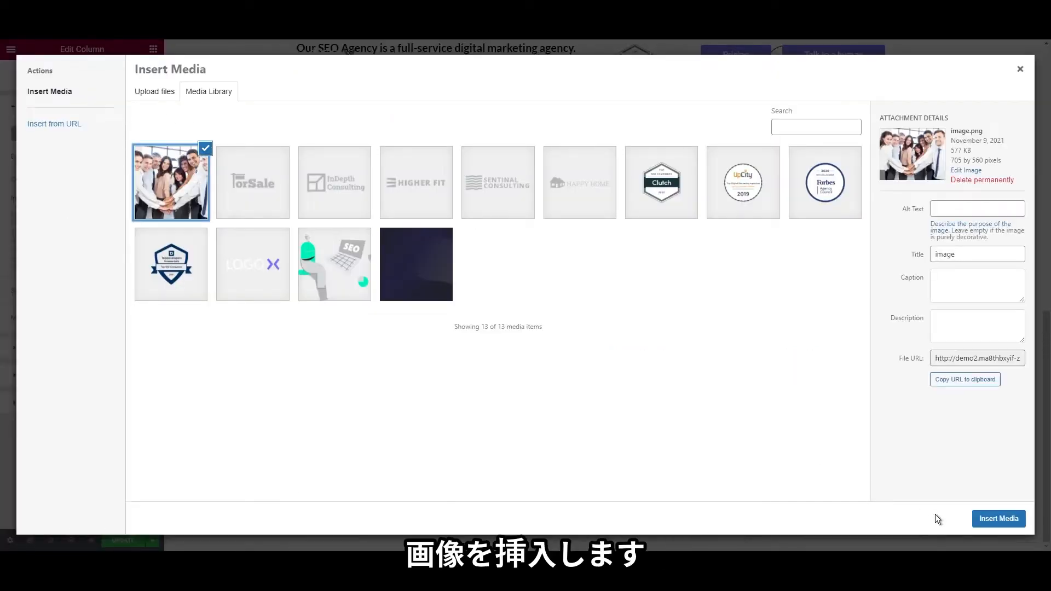
click(999, 518)
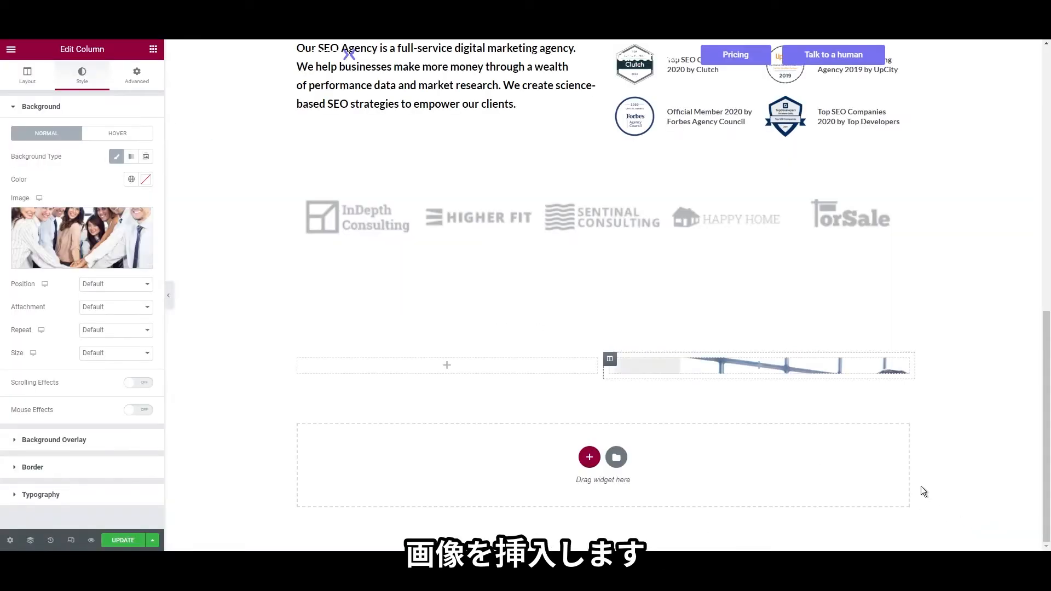
Set the column's background photo to No-repeat with size Cover
click(101, 330)
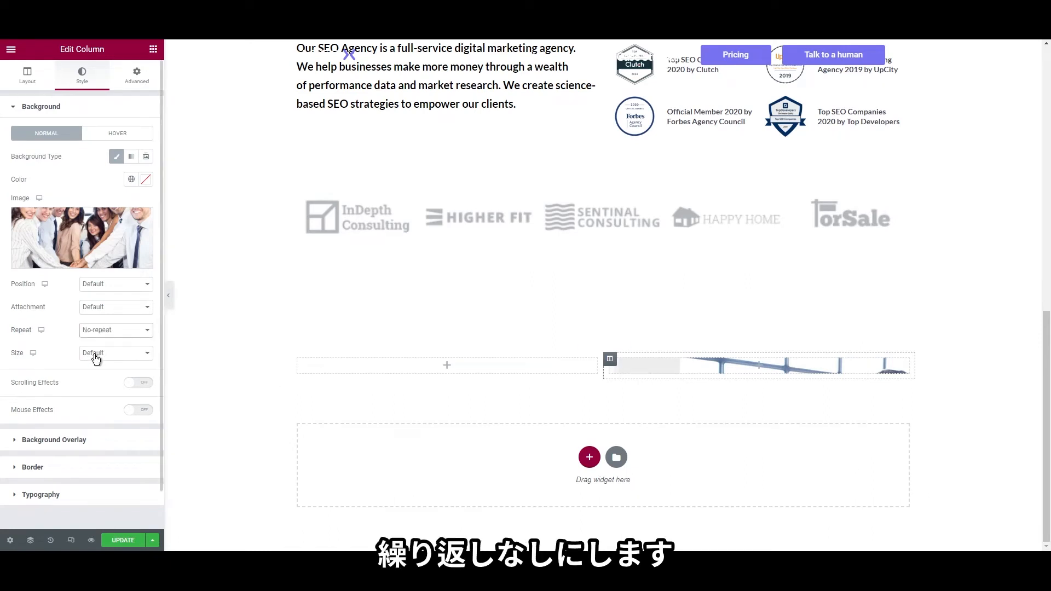
click(103, 356)
click(100, 382)
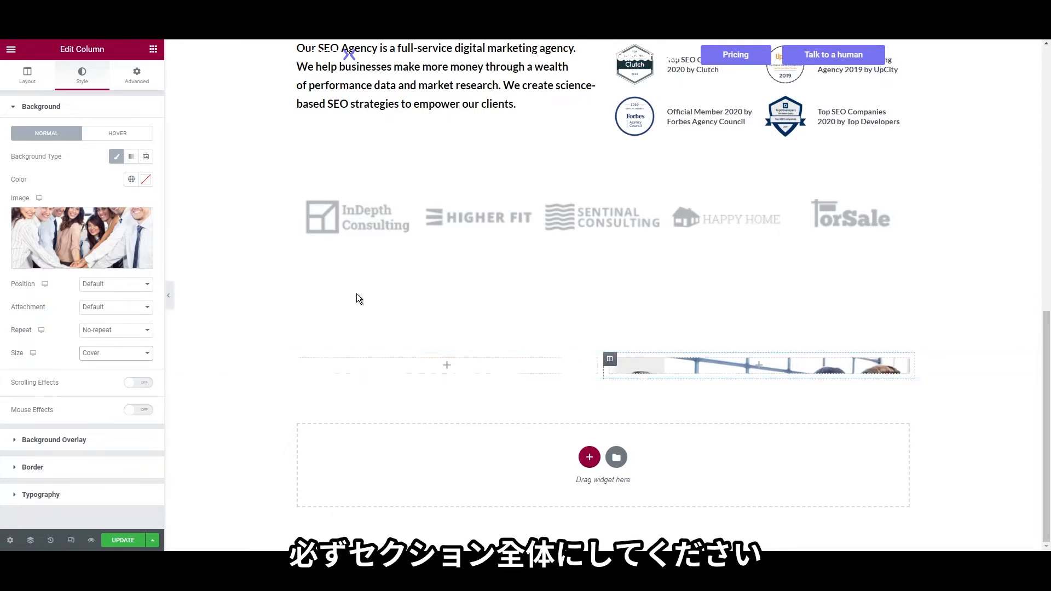
click(154, 49)
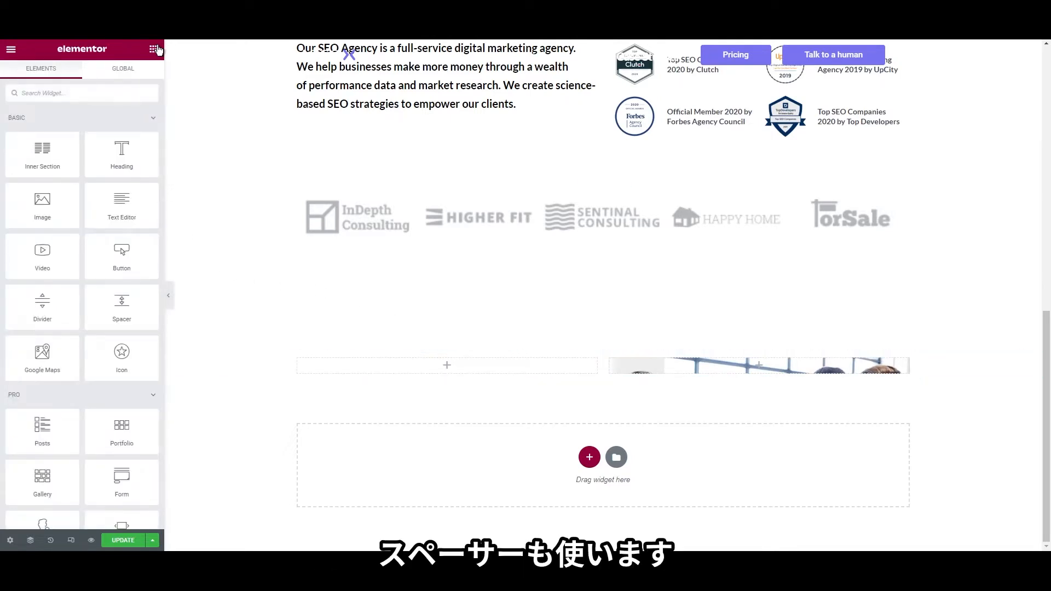
Place a Spacer widget in the right column
text(spac)
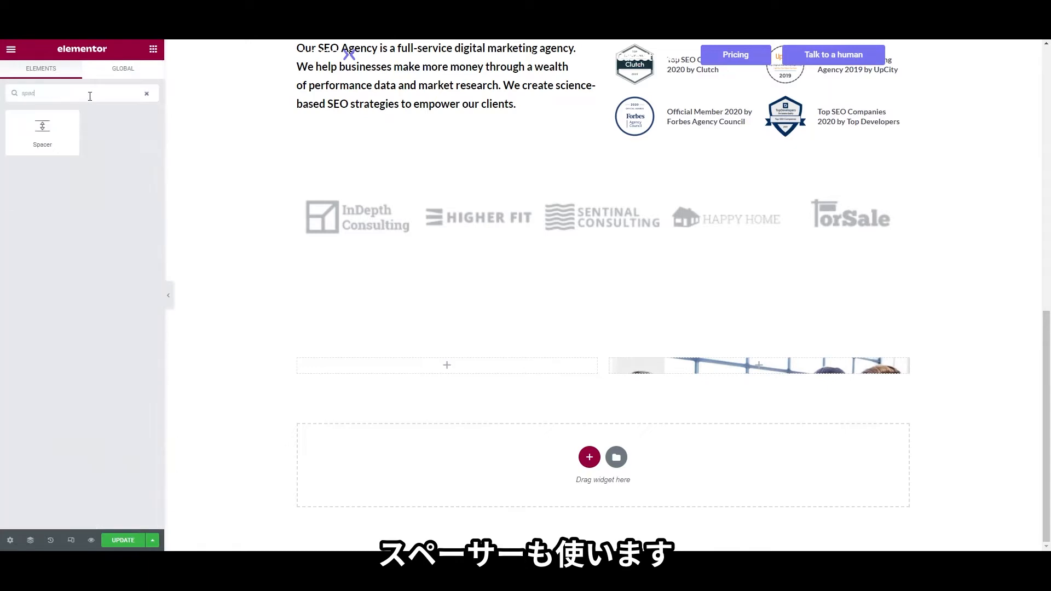
drag(71, 127, 715, 368)
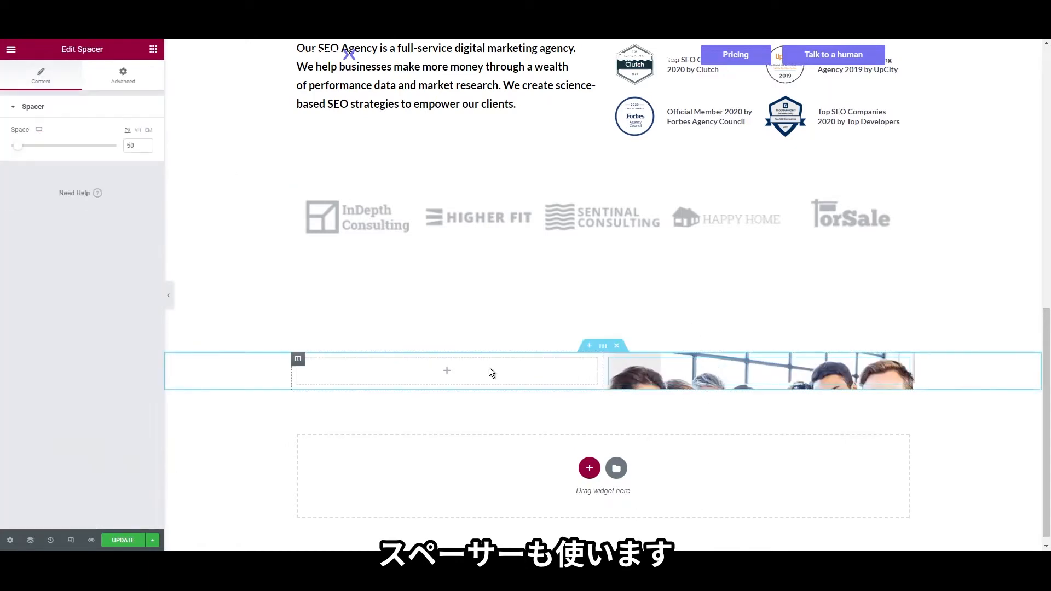
click(153, 49)
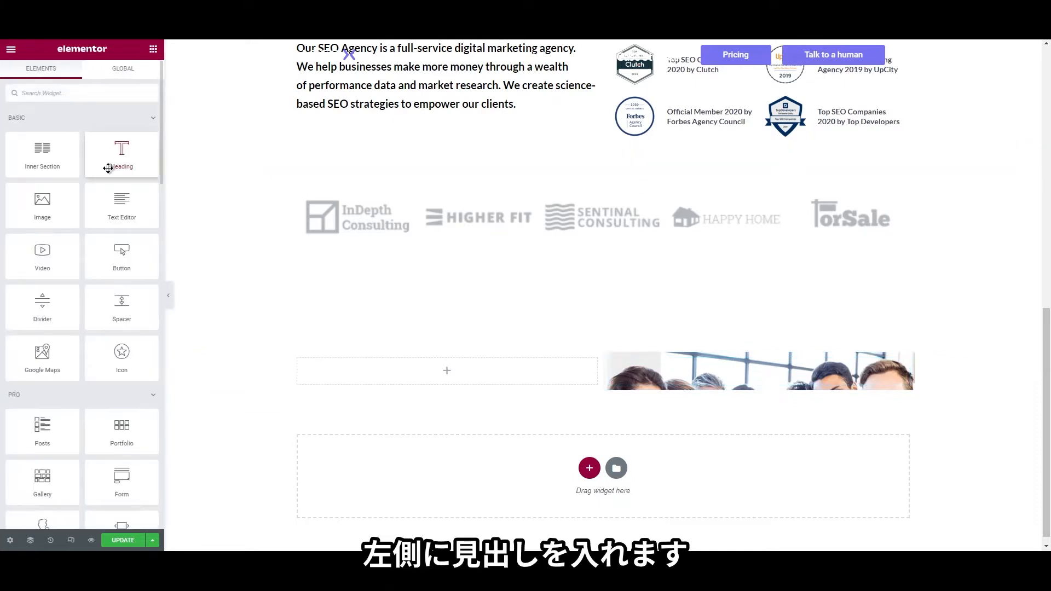
Add a 'LOGOX Agency' heading to the left column and give it a dark text colour
drag(108, 167, 373, 371)
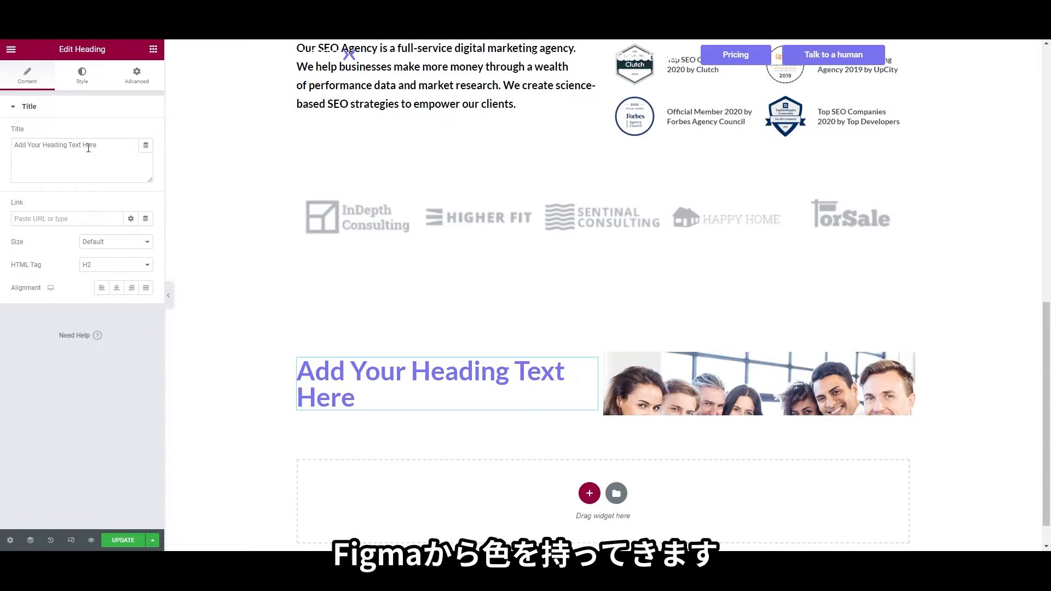
triple_click(97, 167)
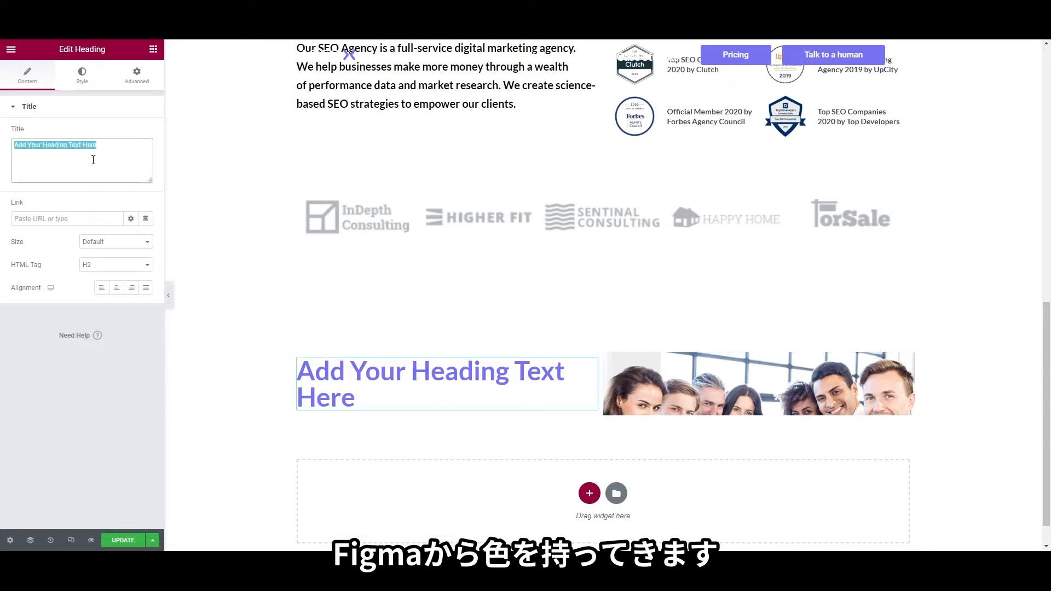
text(LOGOX Agency)
click(88, 82)
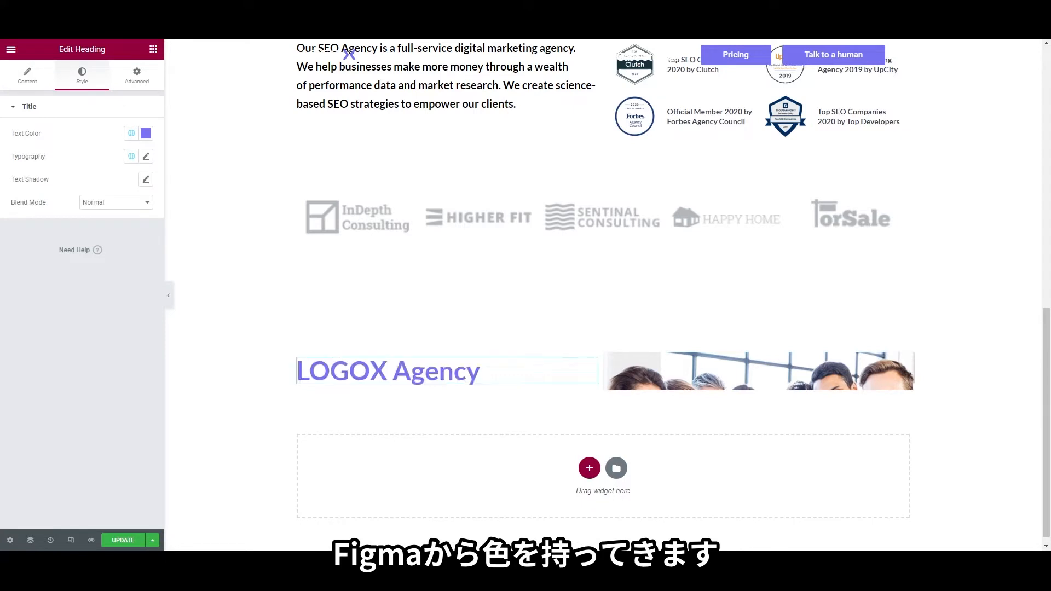
click(145, 138)
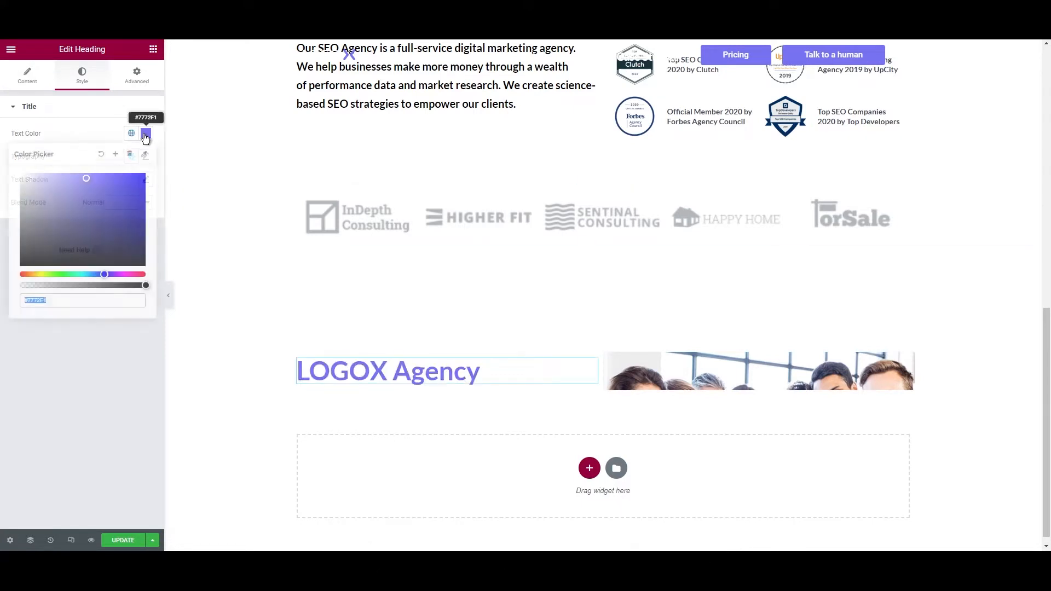
key(ctrl+v)
click(95, 382)
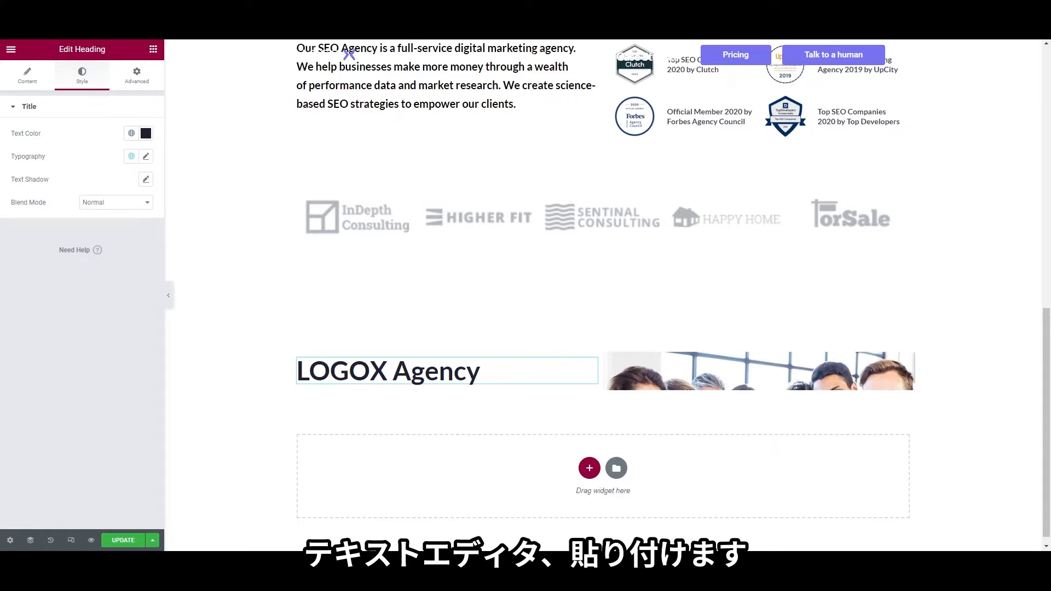
Add a Text Editor under the LOGOX Agency heading and paste in the Lacus paragraph
click(154, 49)
drag(118, 202, 364, 388)
click(90, 250)
key(ctrl+a)
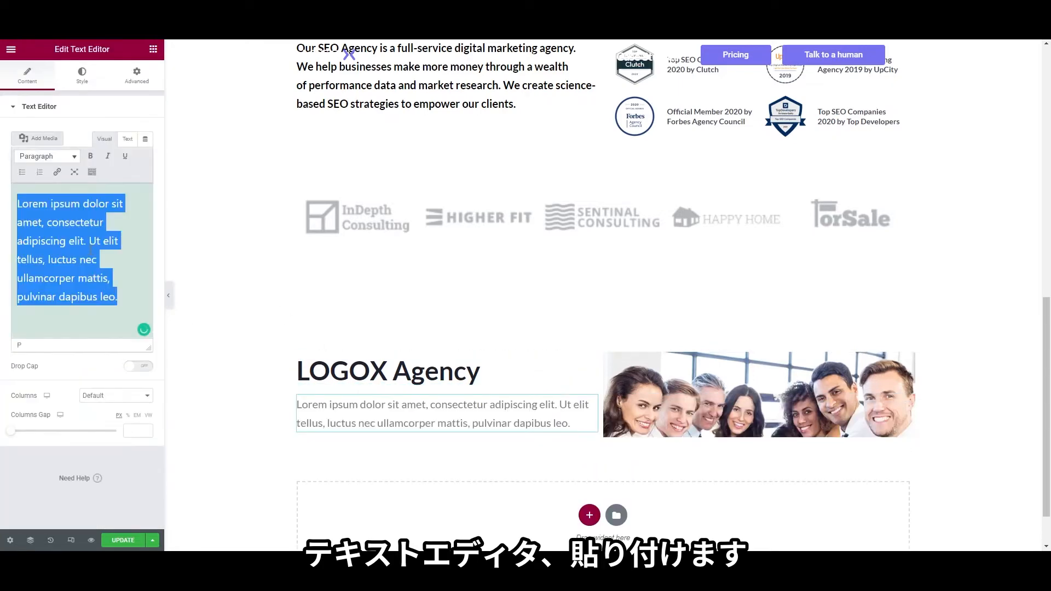
text(Lacus ac mollis vitae viverra. Tincidunt est, feugiat montes, viverra ullamcorper mi dui, nulla pharetra. Sapien urna nullam elit diam mauris orci. Volutpat quam tempus justo, aliquam. Tortor ultrices mattis eget orci eu nisi sed augue odio. Et senectus risus, pharetra, tristique libero. Dolor risus ac quam dictum mattis ultrices laoreet sapien. Feugiat lacus, suscipit eu sociis et quis hendrerit. Cras at ac magna ultricies orci.)
click(84, 79)
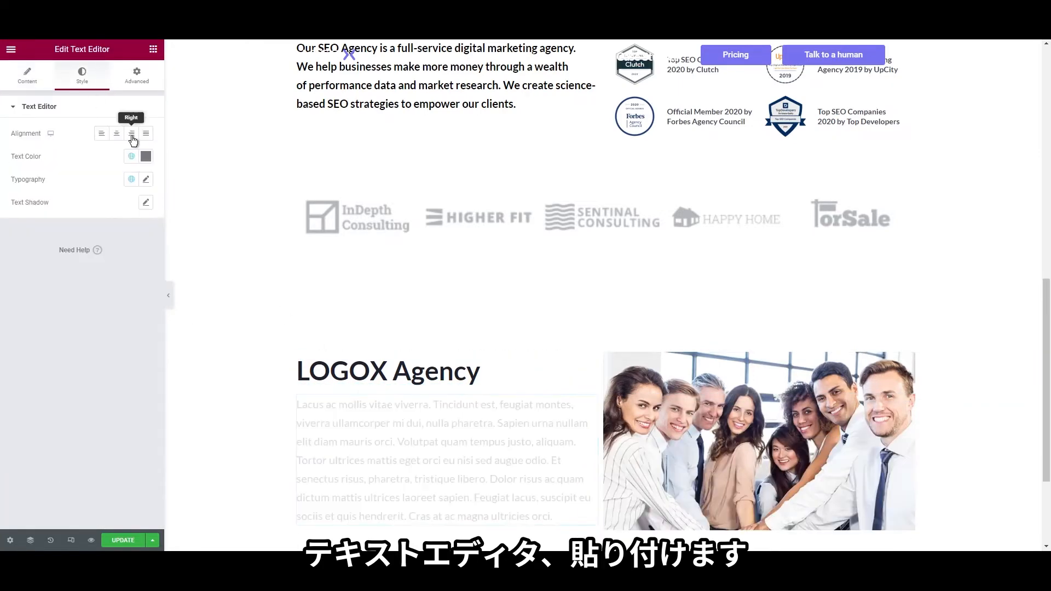
click(146, 179)
click(88, 472)
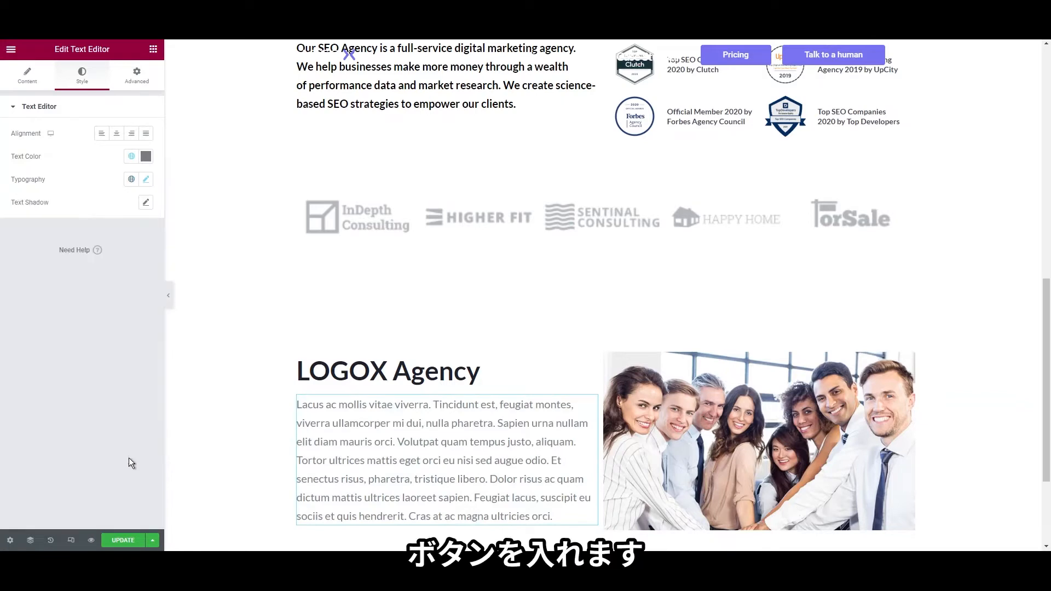
scroll(417, 400, down, 3)
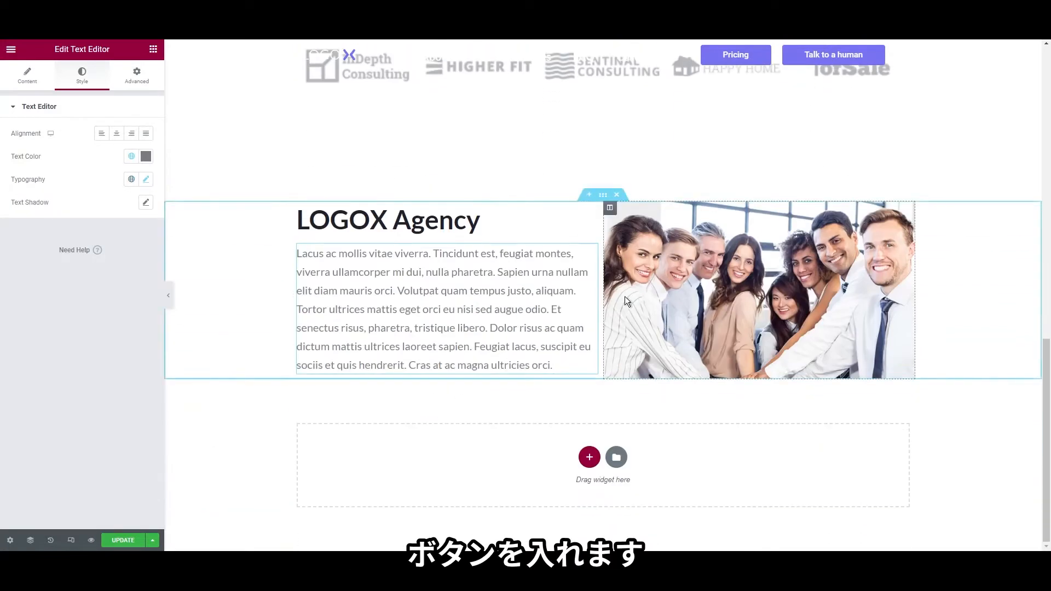
Add a button below the paragraph labelled 'More about us'
click(154, 49)
text(butt)
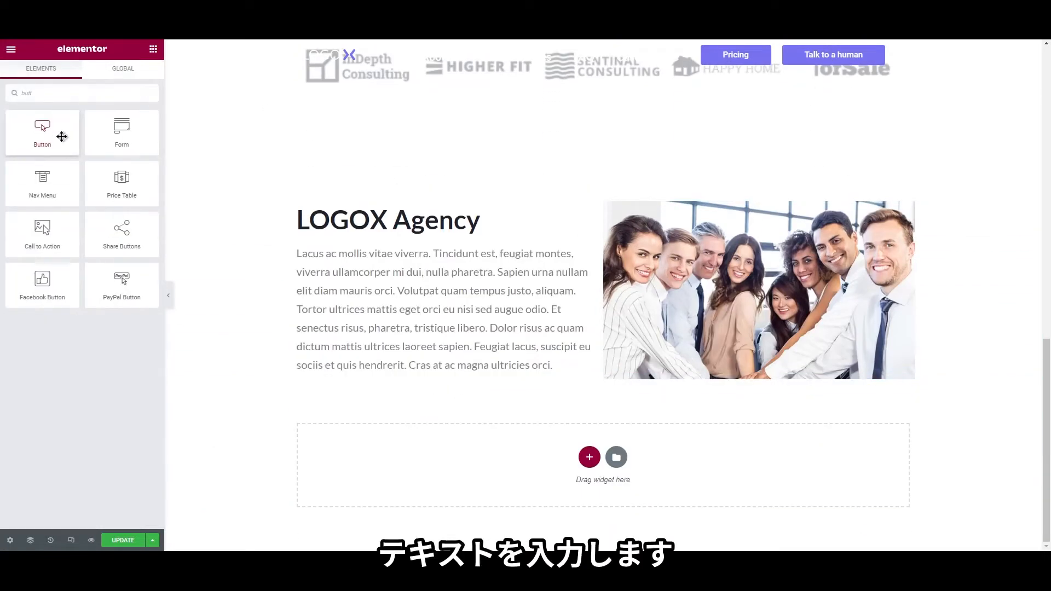
drag(42, 131, 422, 378)
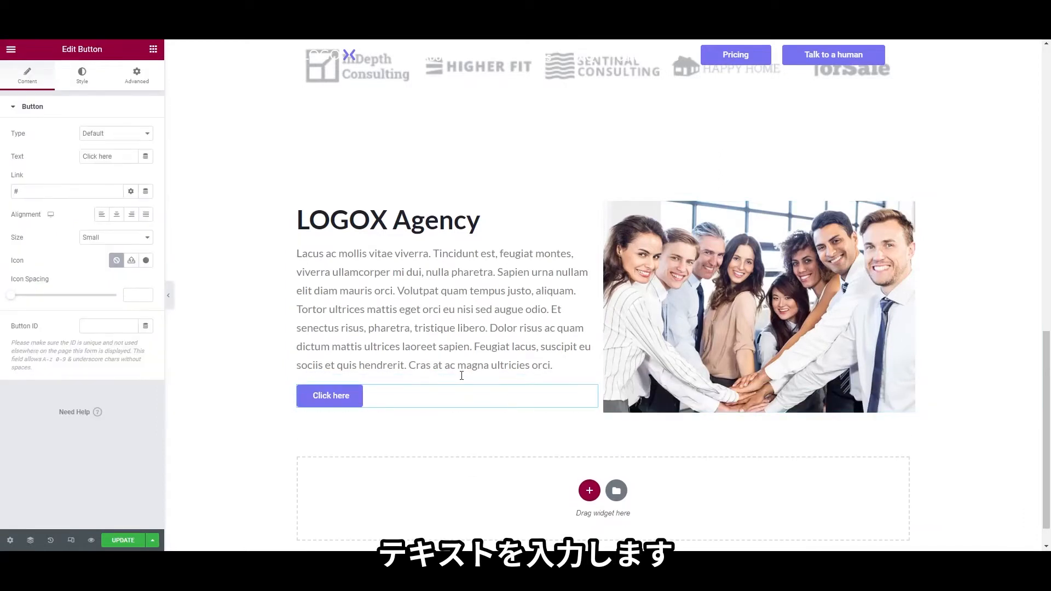
triple_click(113, 158)
text(More about)
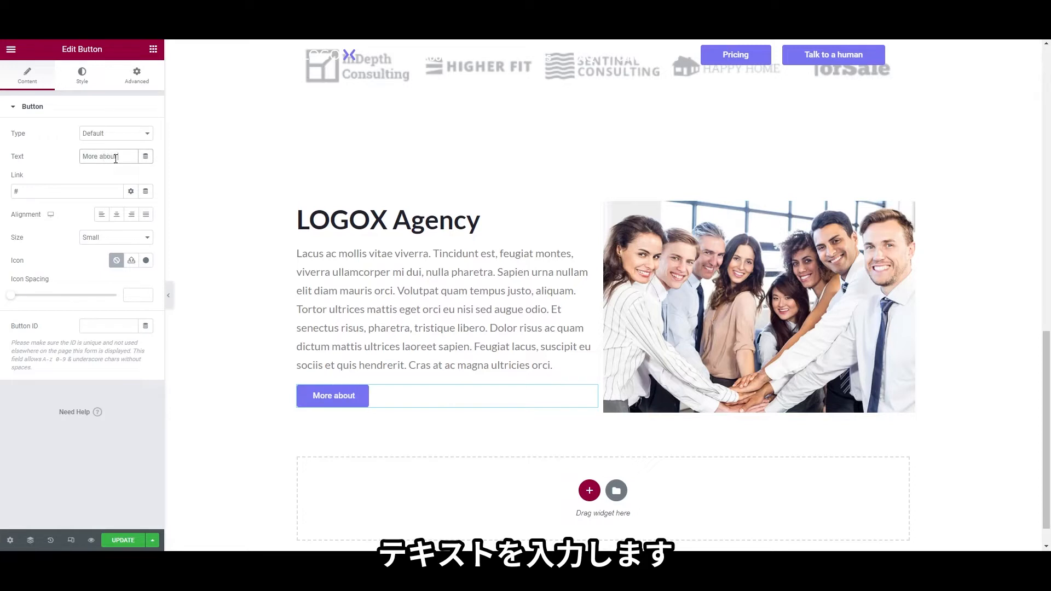
text( Us)
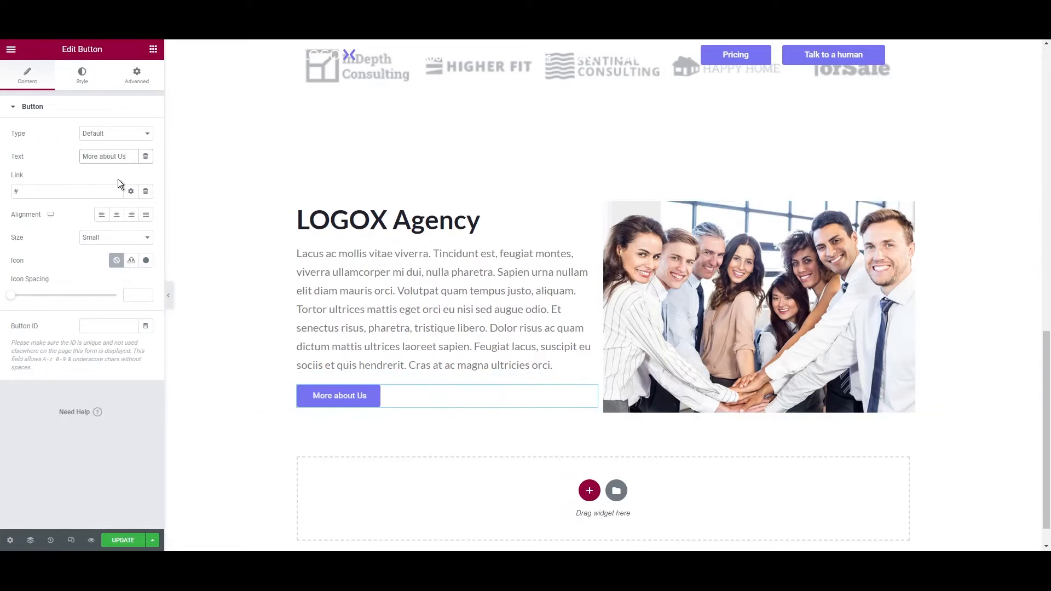
key(BackSpace)
key(BackSpace)
text(us)
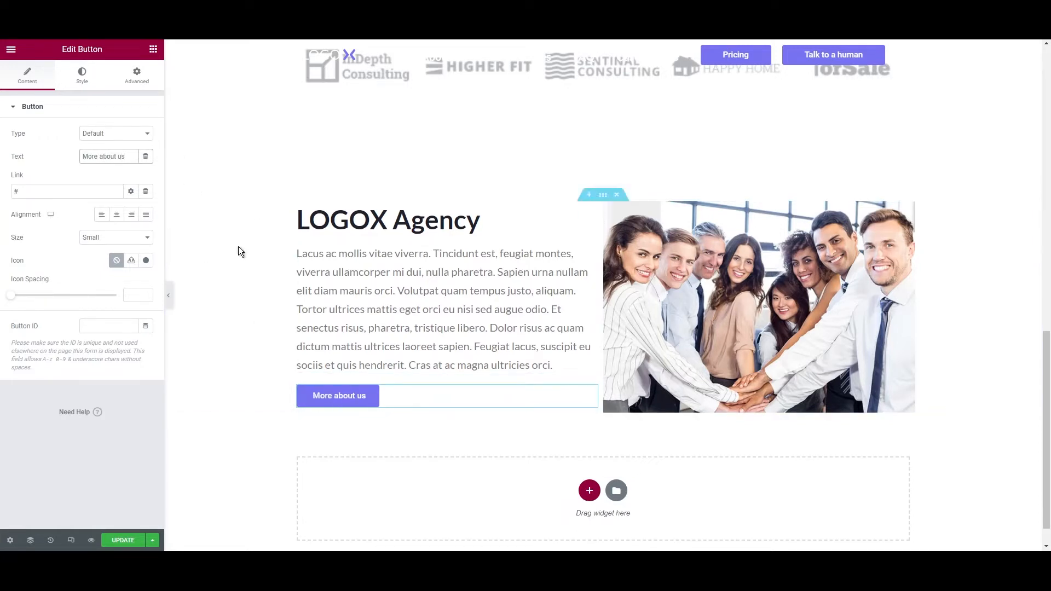
scroll(446, 415, up, 7)
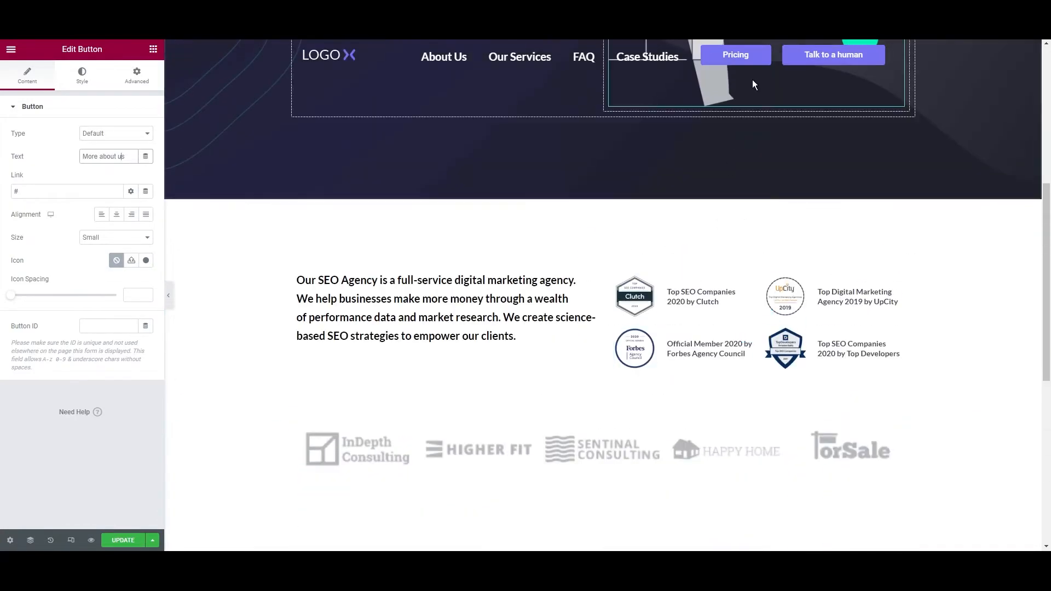
scroll(479, 304, down, 5)
scroll(570, 364, up, 9)
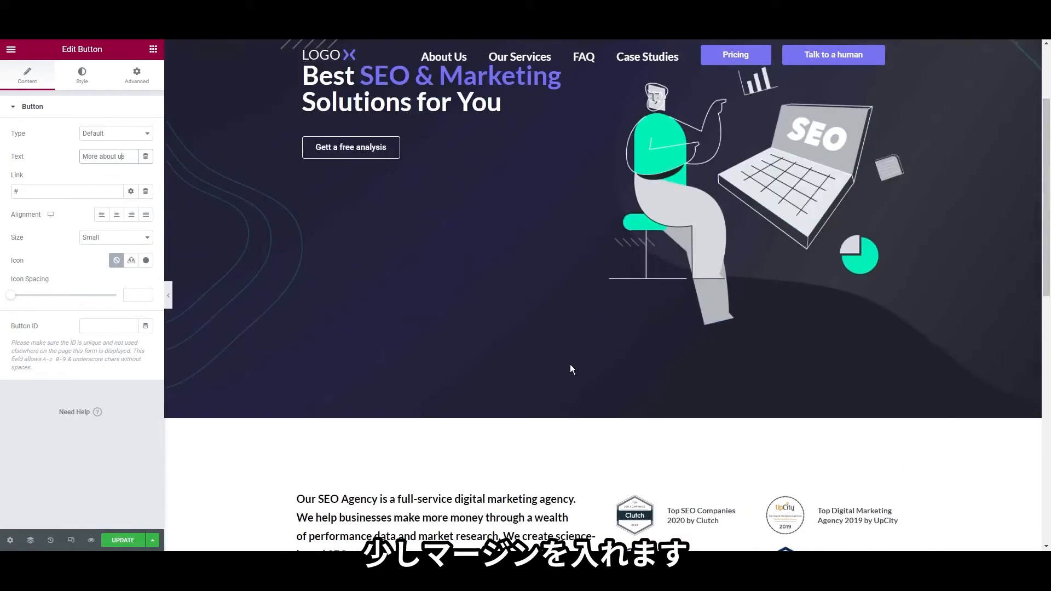
scroll(527, 331, down, 8)
scroll(527, 336, down, 4)
Give the More about us button a 30 px top margin
right_click(379, 366)
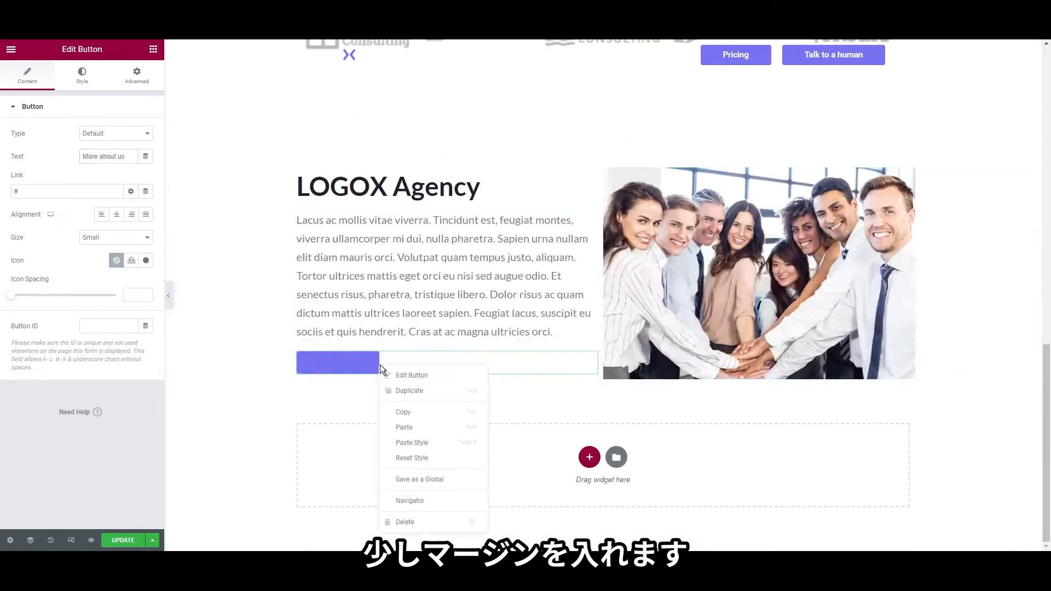
click(401, 377)
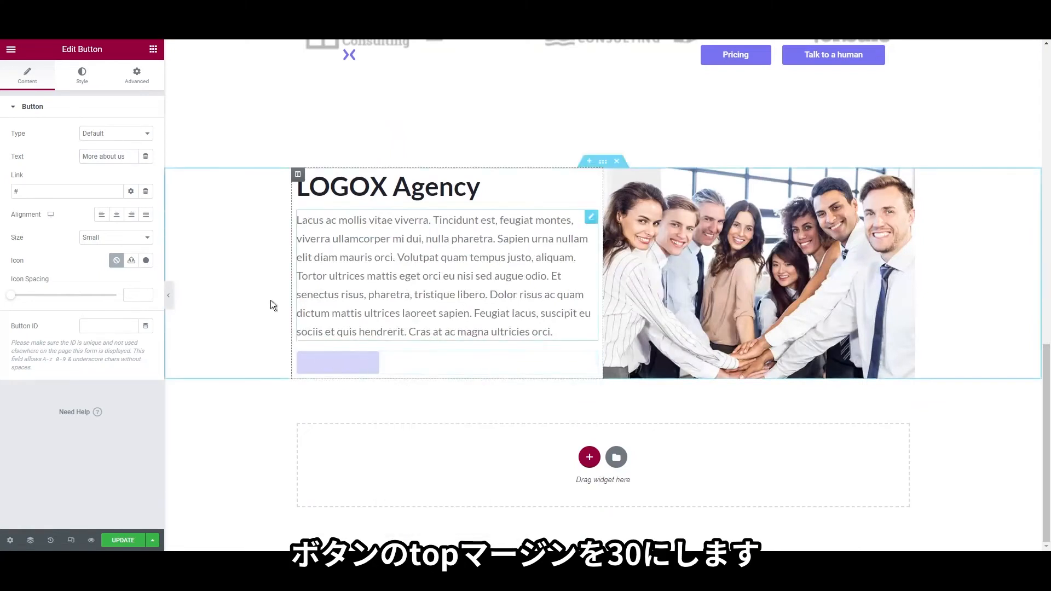
click(80, 75)
click(135, 75)
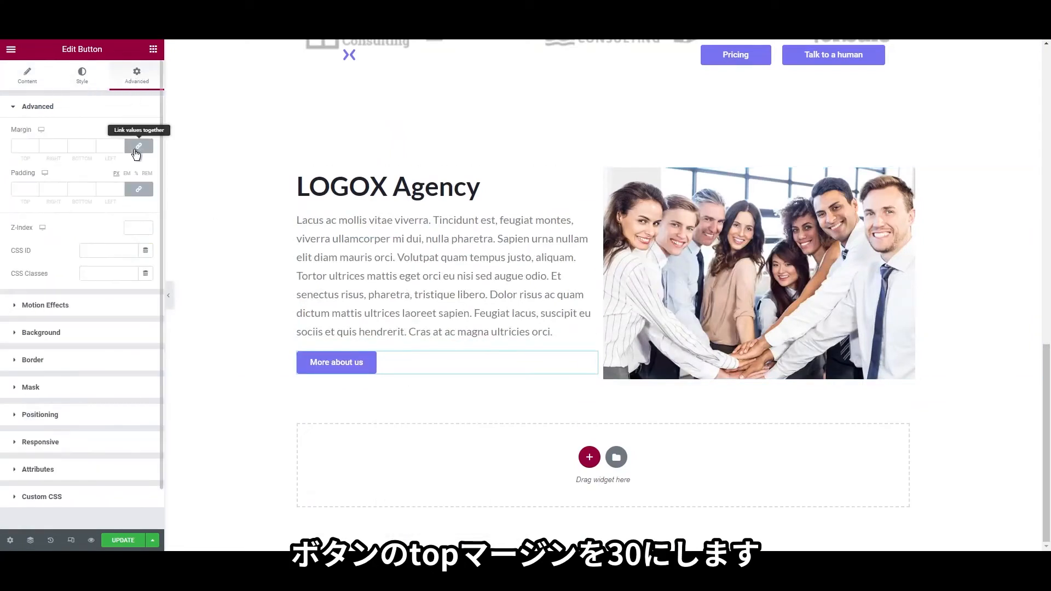
click(136, 148)
click(16, 147)
text(30)
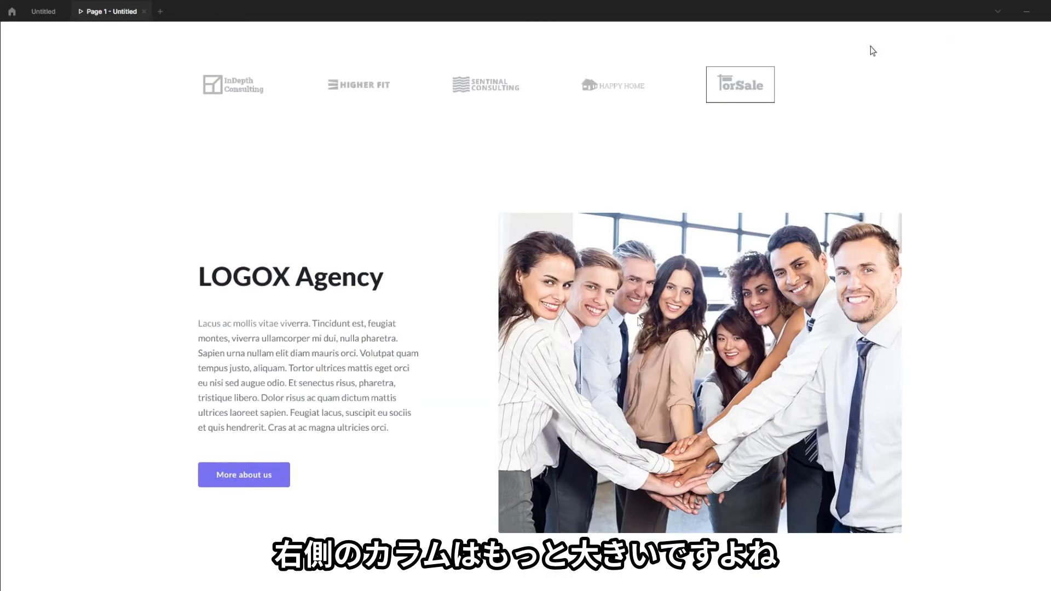
scroll(630, 323, up, 3)
scroll(622, 307, down, 4)
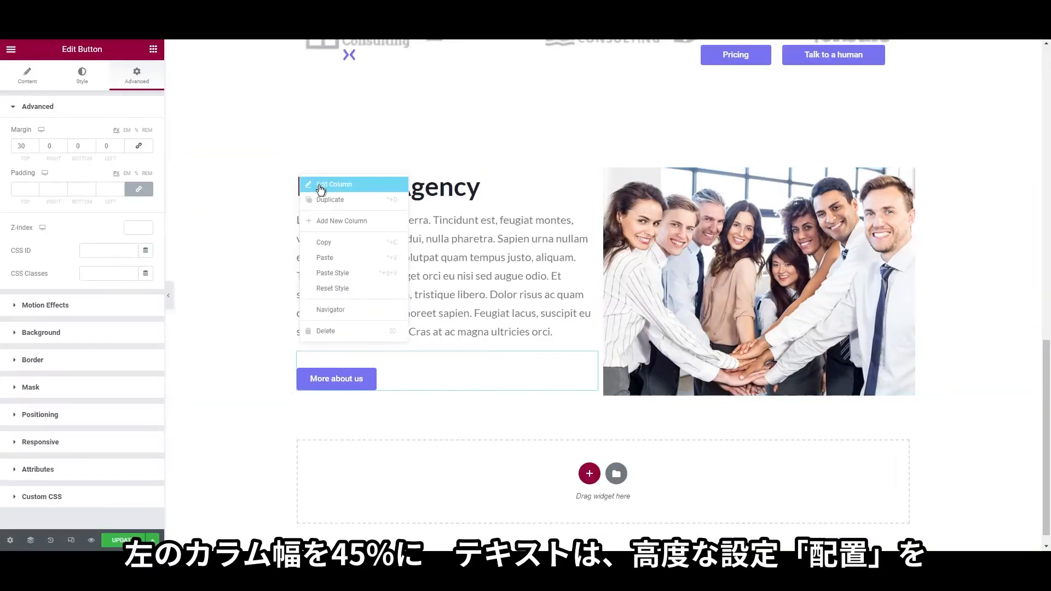
click(321, 182)
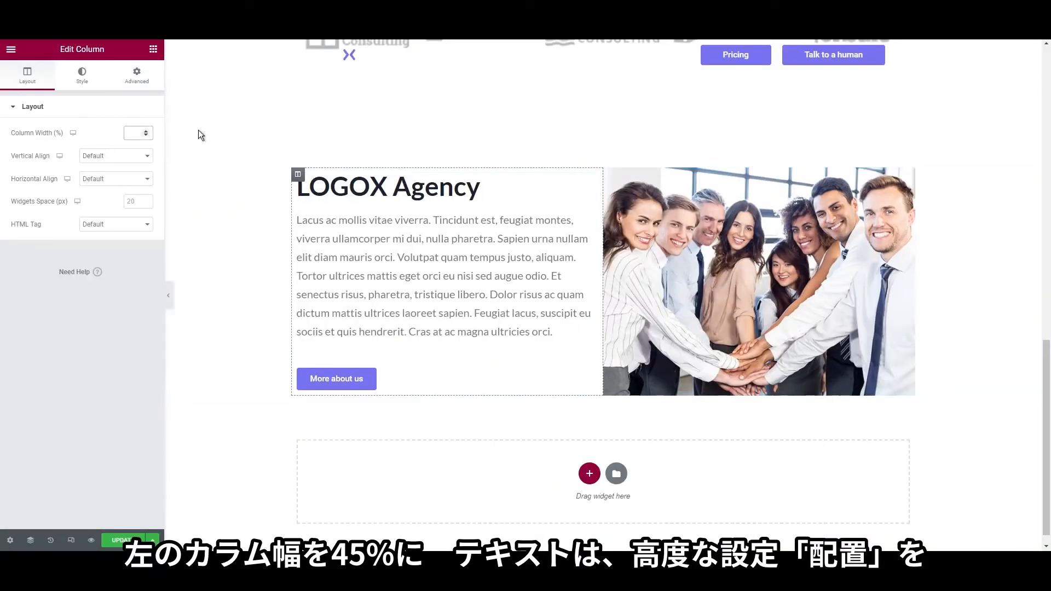
Set the LOGOX Agency paragraph's Positioning width to Custom at 90%
text(45)
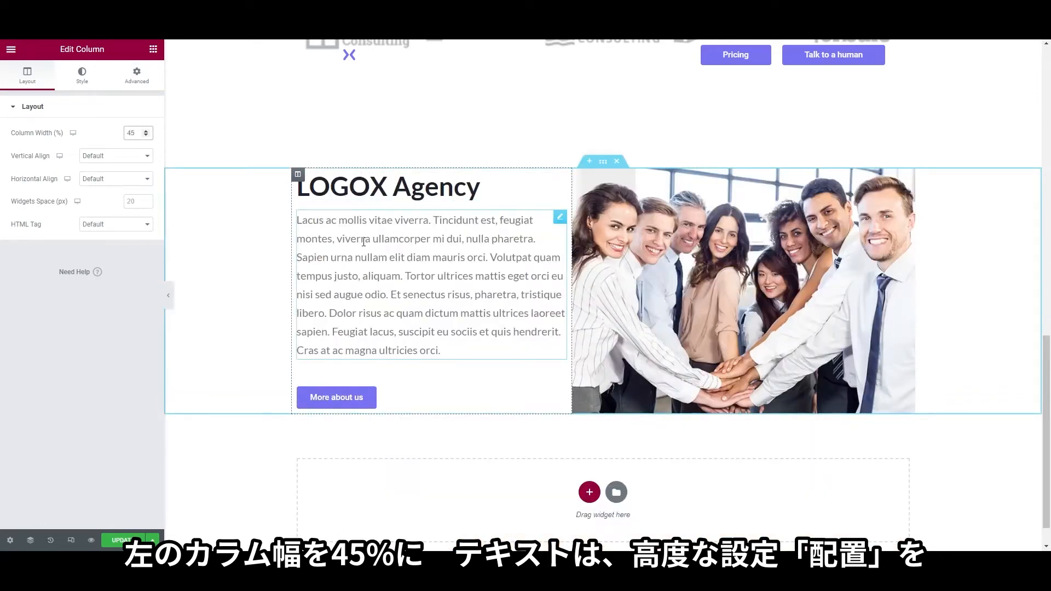
right_click(364, 244)
click(370, 253)
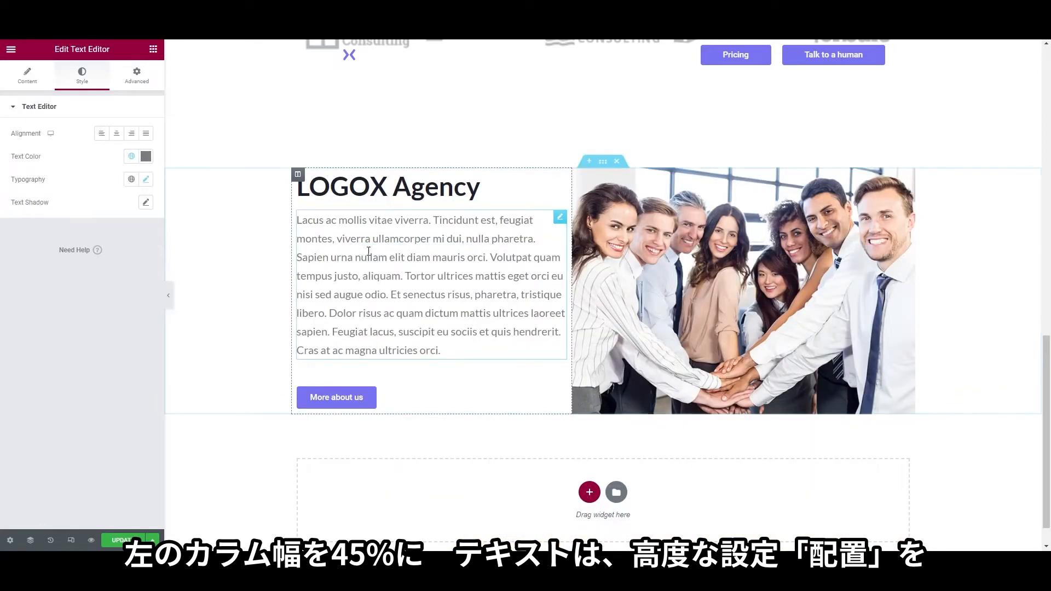
click(136, 78)
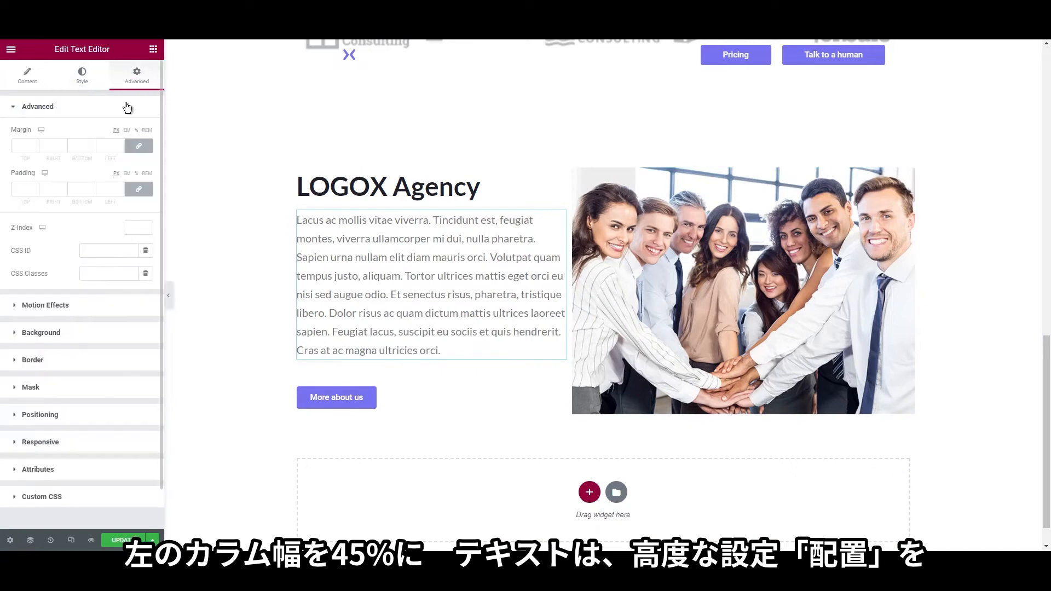
click(56, 416)
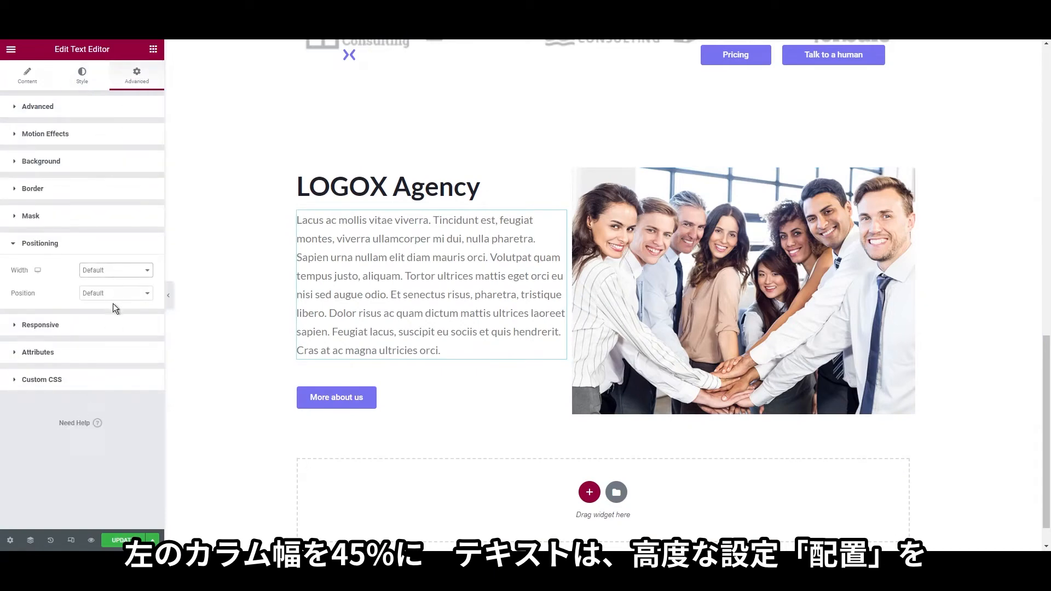
click(113, 307)
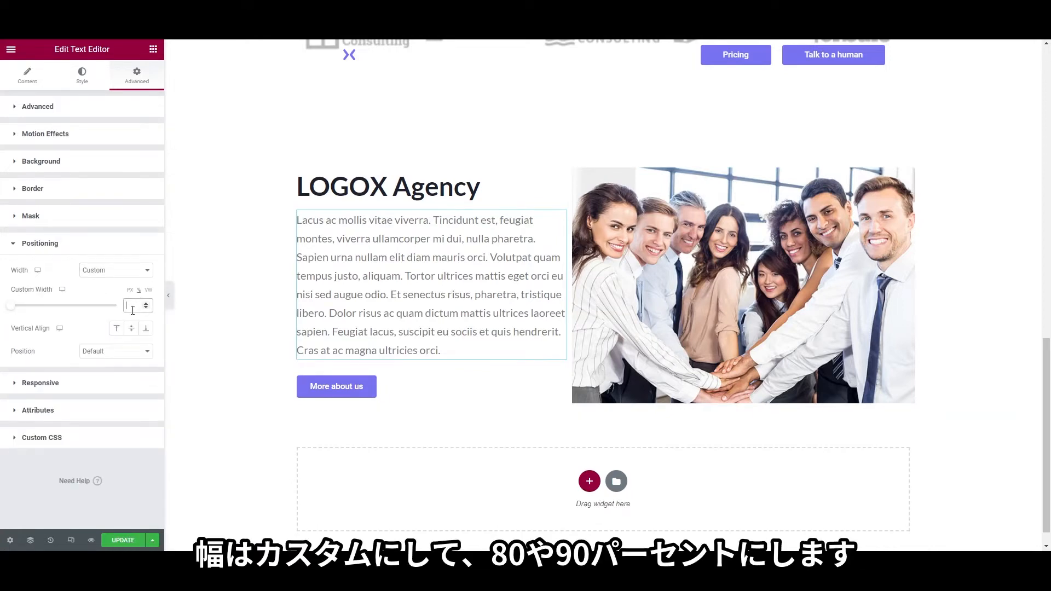
text(80)
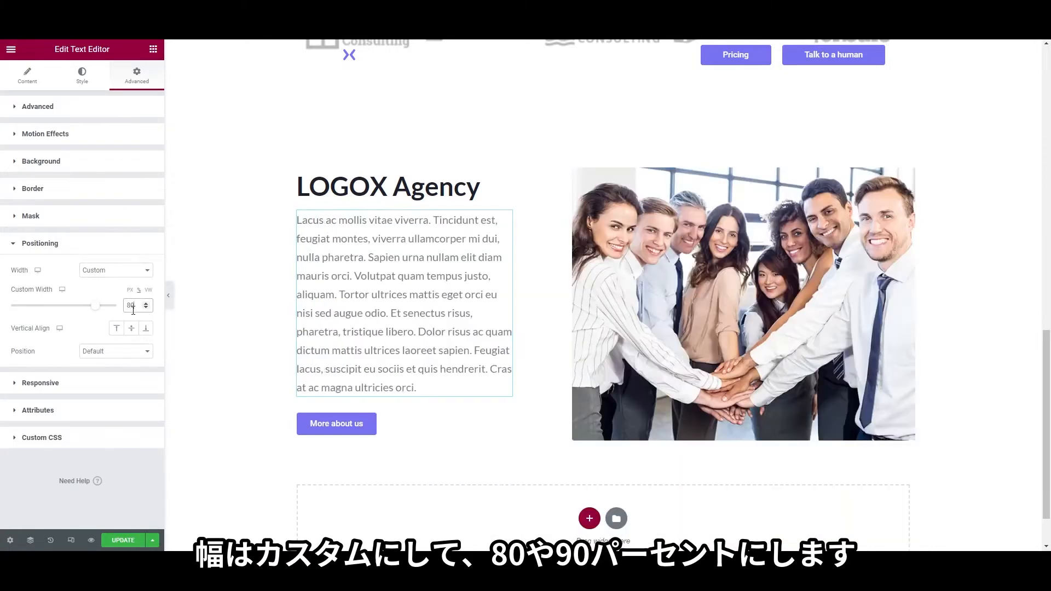
text(9)
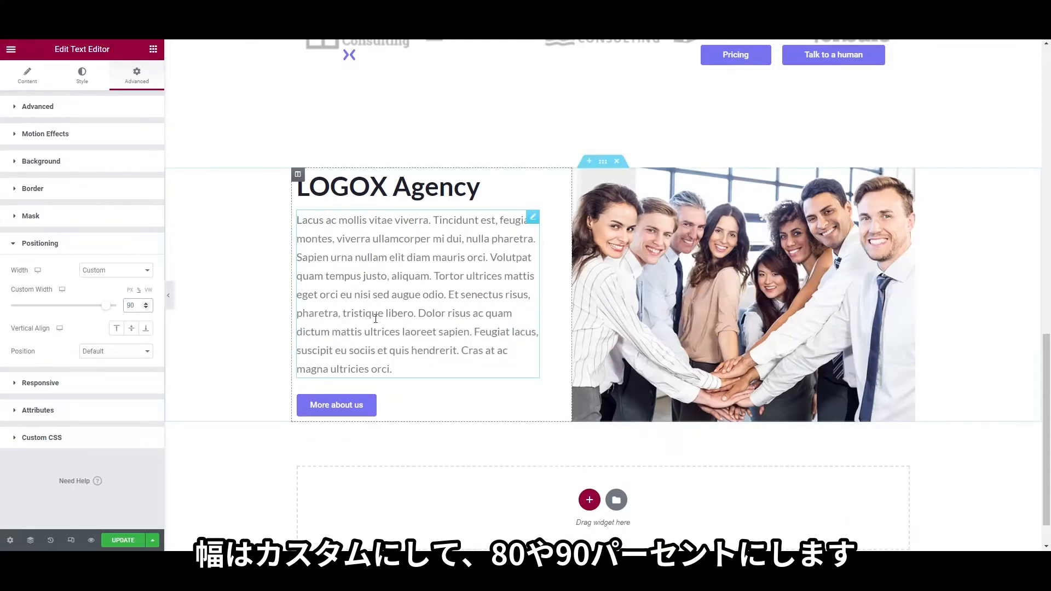
scroll(548, 405, up, 2)
scroll(572, 421, up, 1)
scroll(565, 413, down, 4)
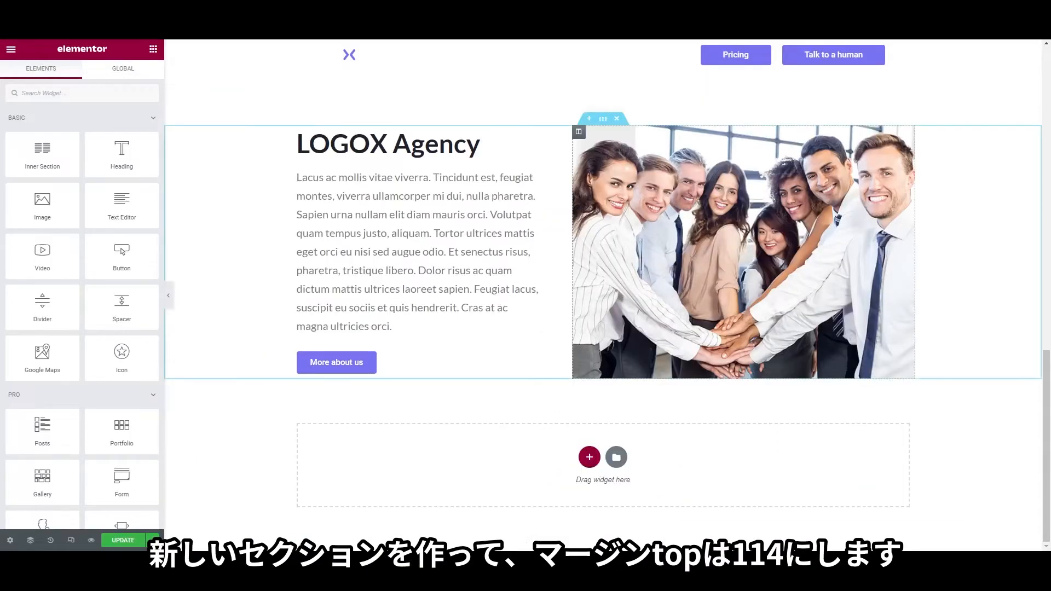
Add a one-column section with a top margin of 114
click(589, 456)
click(460, 443)
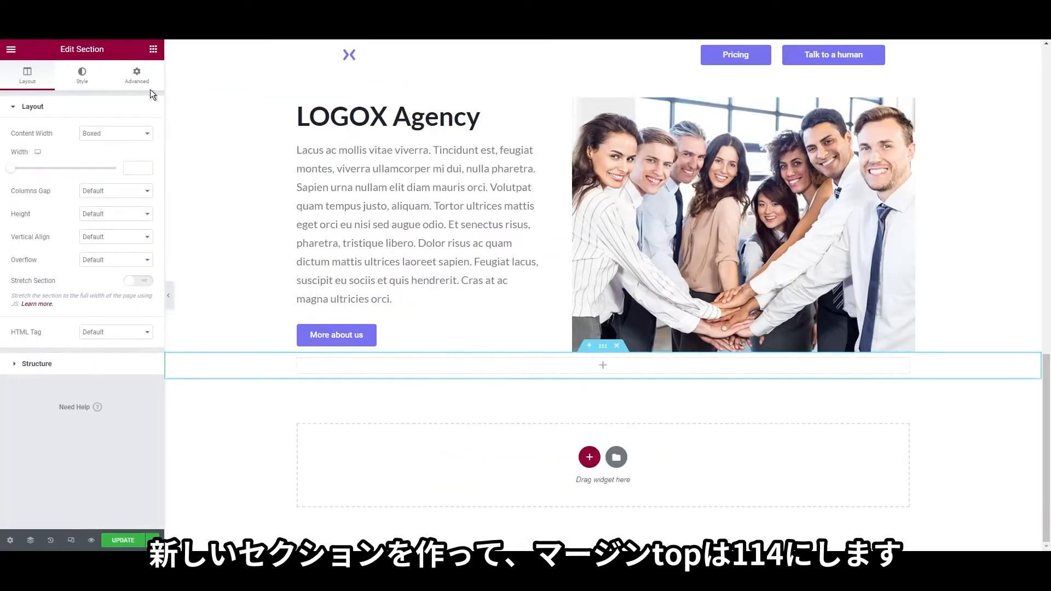
click(137, 74)
click(141, 147)
click(31, 147)
text(114)
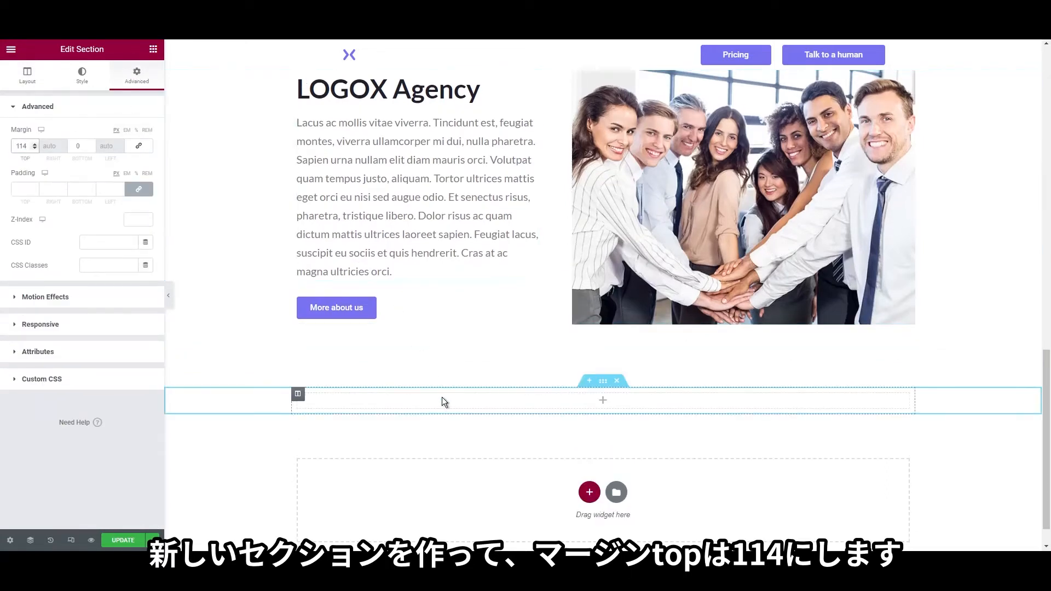
Place a centred 'Our services' heading in the new section
click(152, 52)
drag(113, 164, 436, 401)
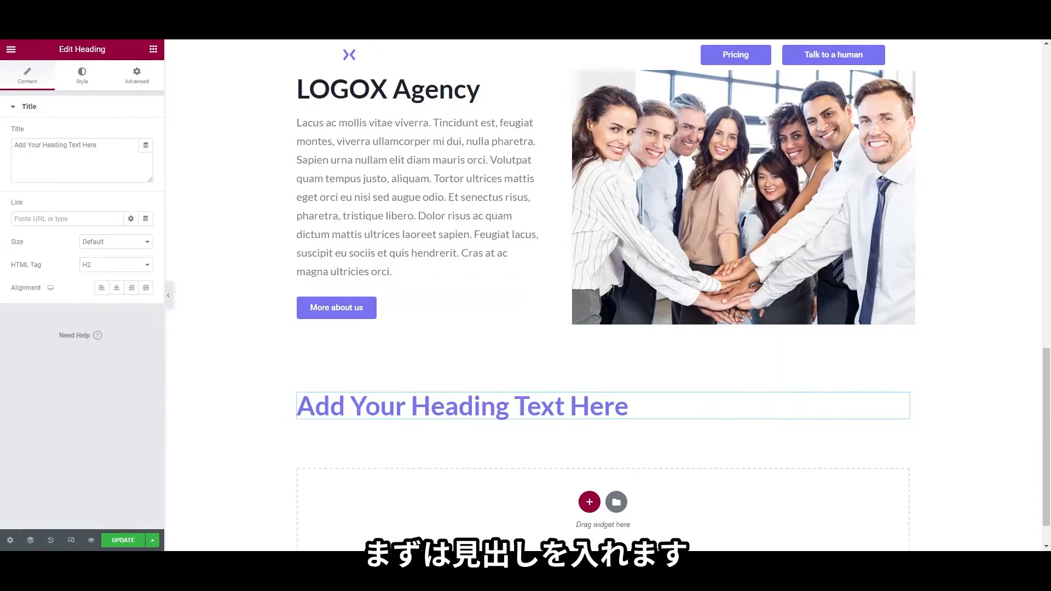
right_click(473, 407)
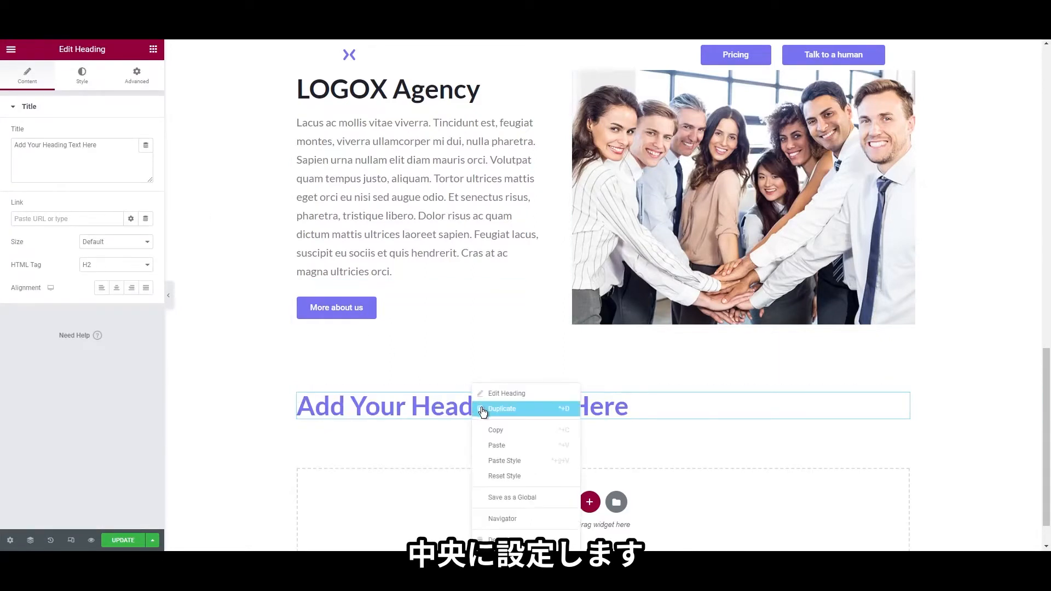
click(485, 393)
triple_click(104, 161)
text(Our services)
click(116, 287)
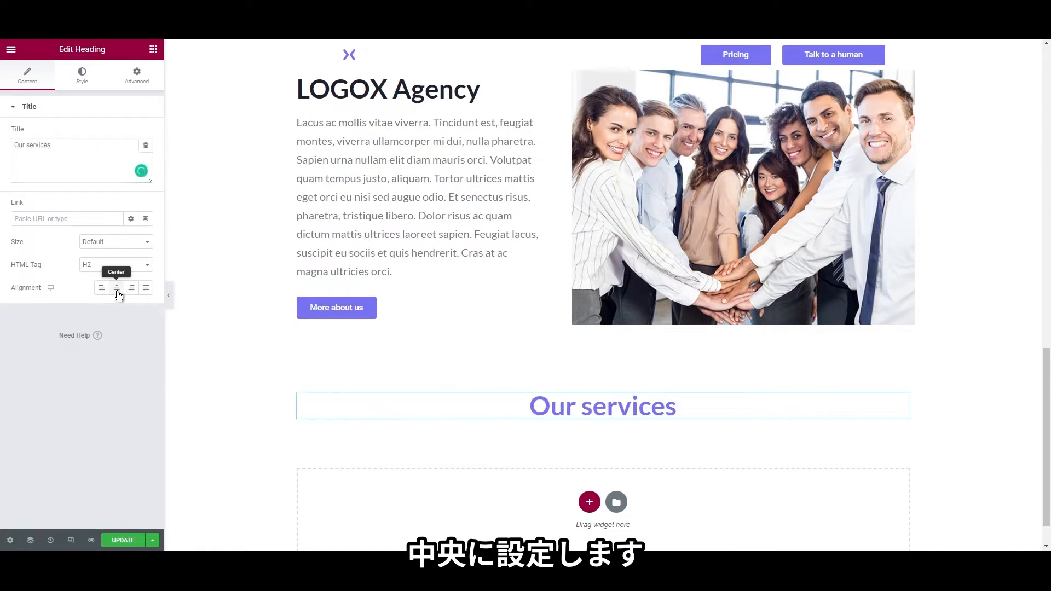
Save the LOGOX Agency heading's dark colour as a global colour named 'heading colors'
right_click(351, 90)
click(358, 94)
click(82, 75)
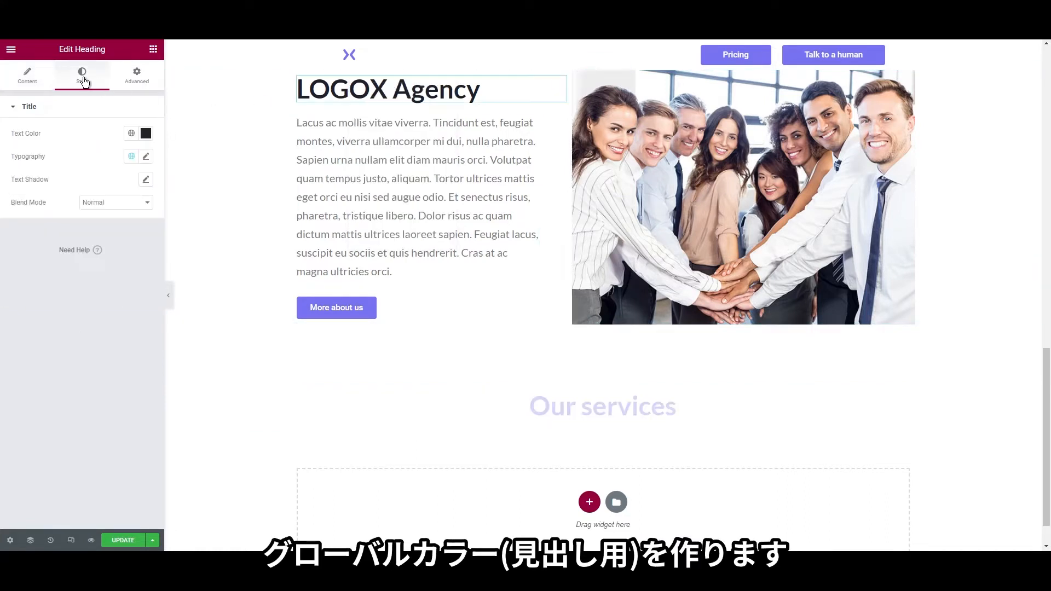
click(132, 134)
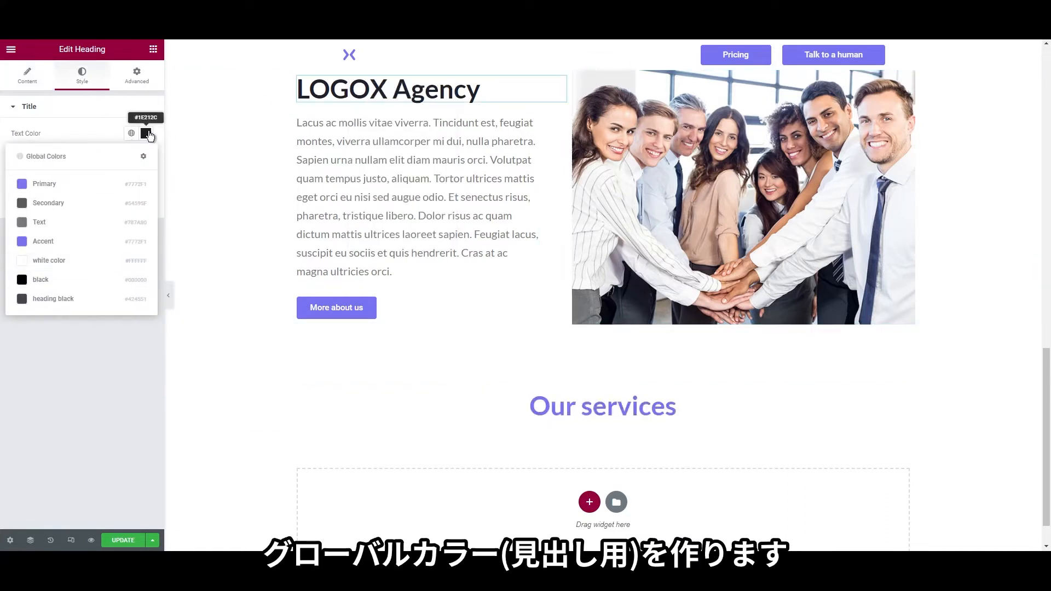
click(146, 133)
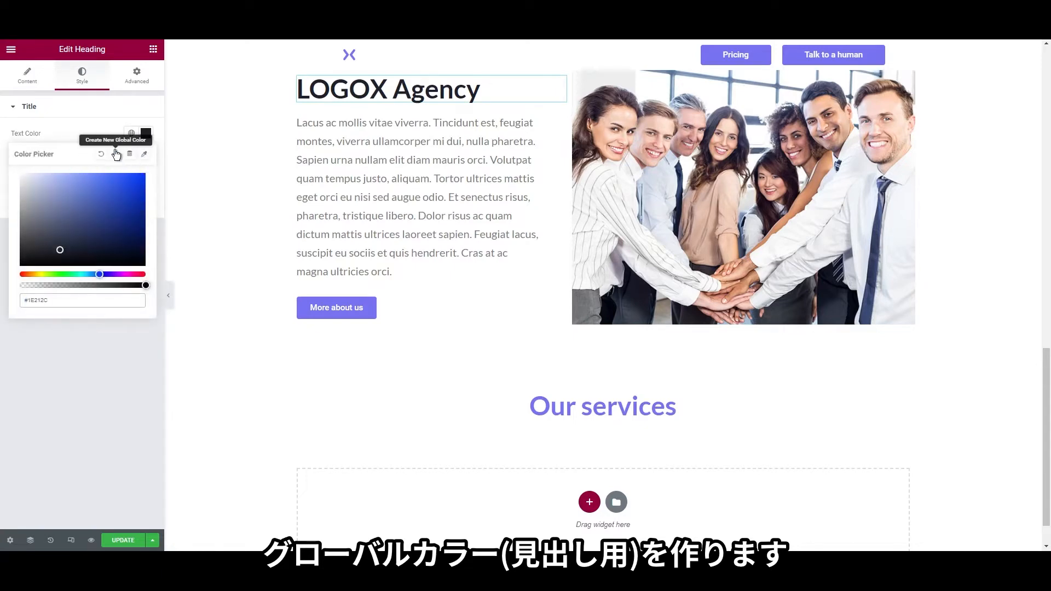
click(115, 153)
drag(463, 288, 396, 284)
text(heading colors)
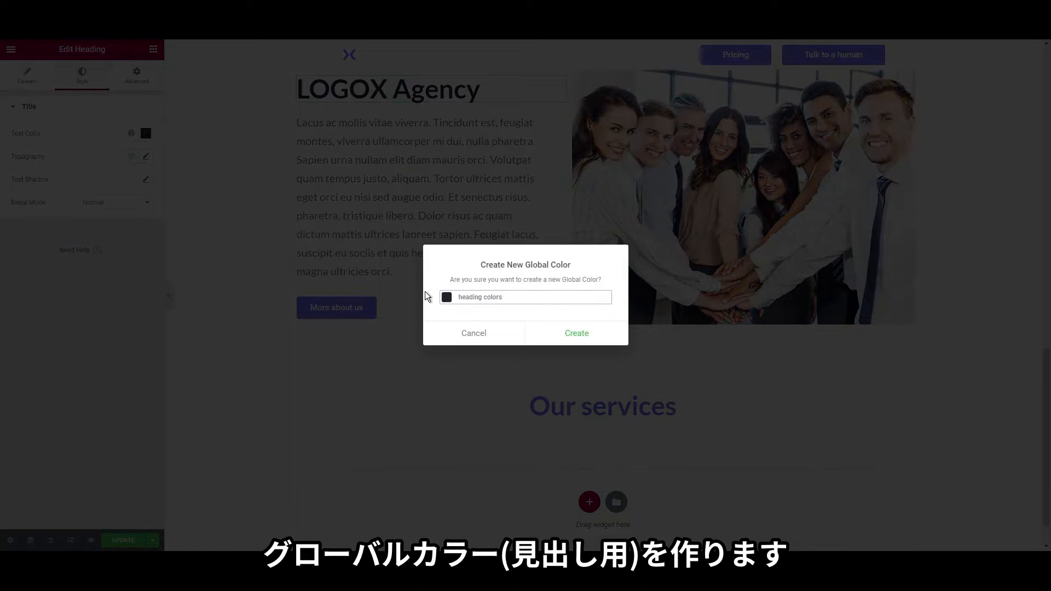
click(576, 334)
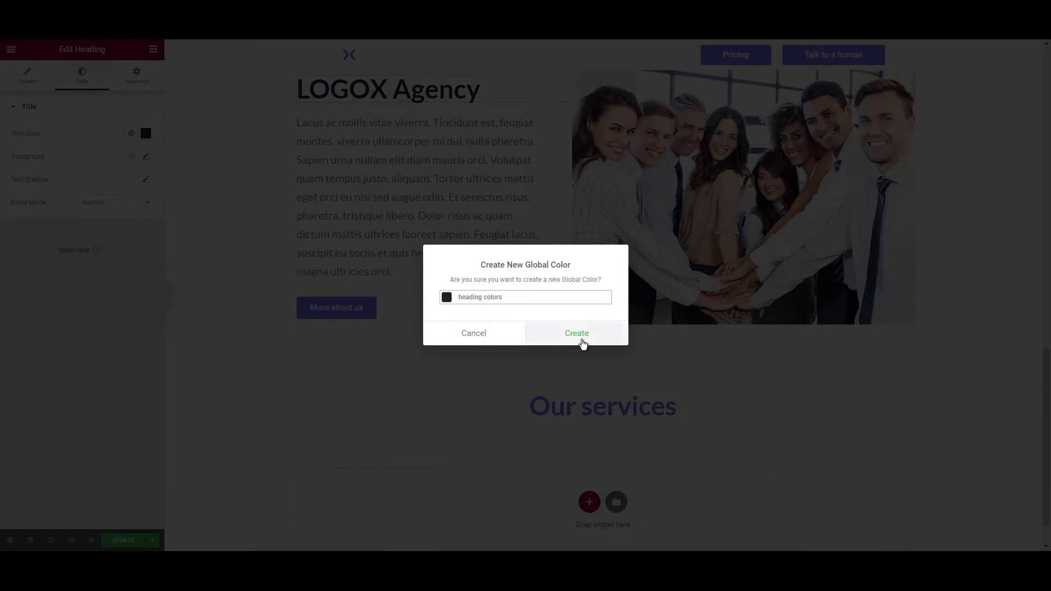
Apply 'heading colors' to Our services and add a two-column inner section beneath
right_click(565, 405)
click(594, 394)
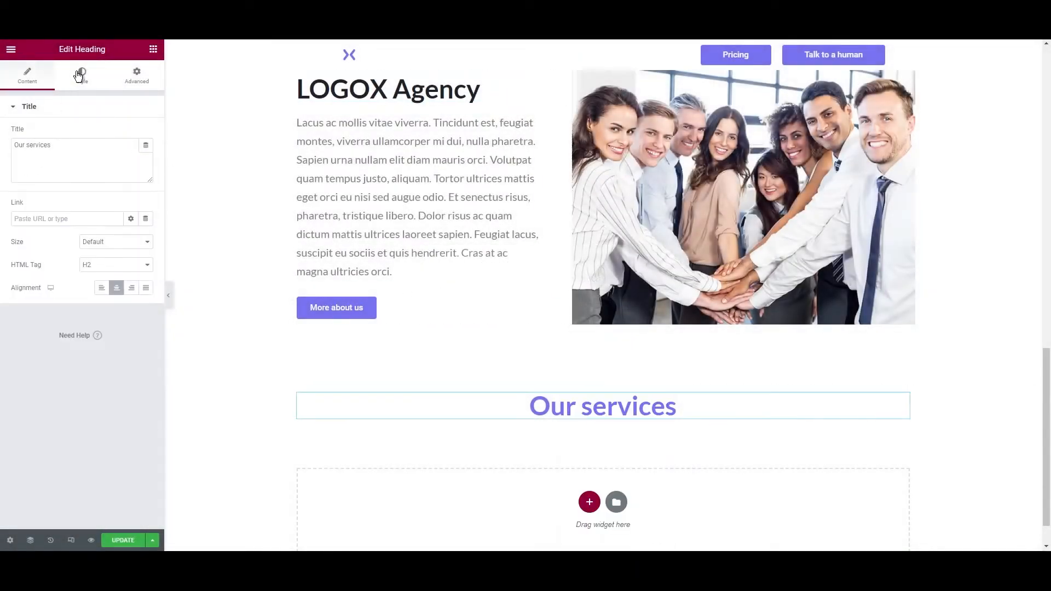
click(81, 74)
click(131, 133)
scroll(82, 304, down, 1)
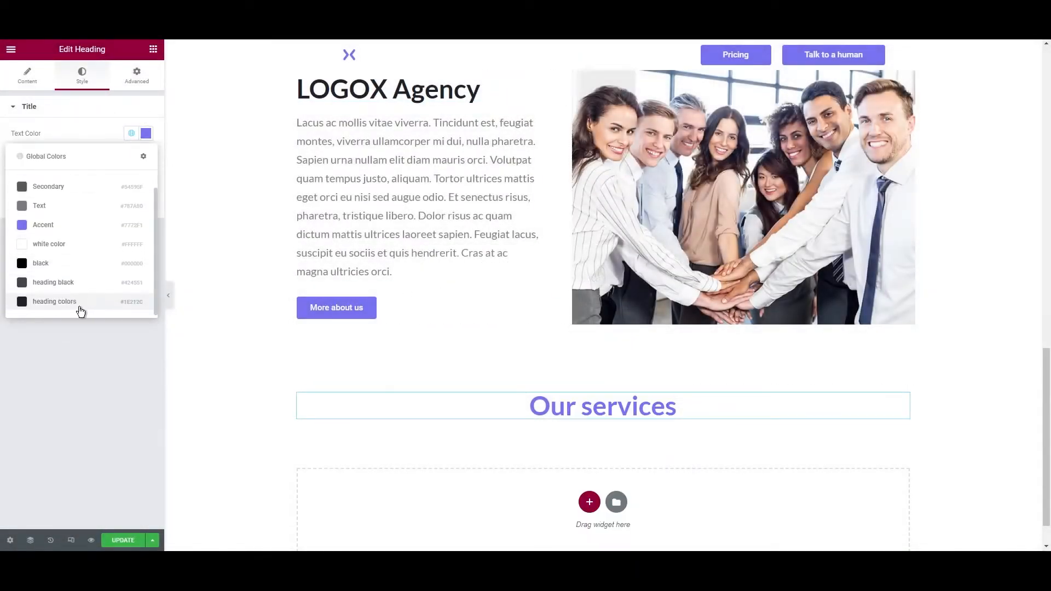
click(83, 307)
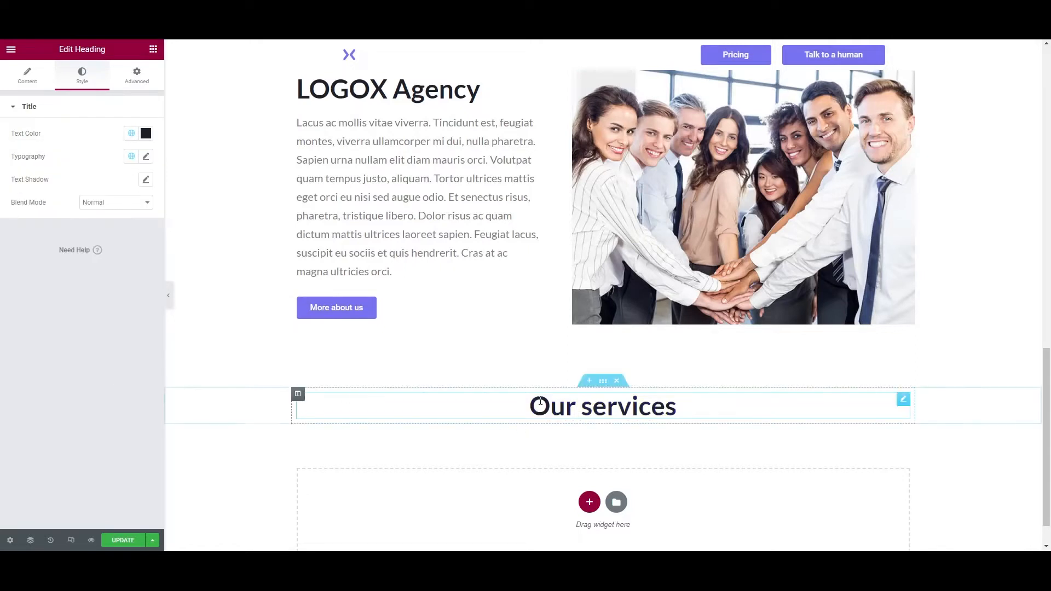
click(153, 49)
drag(42, 154, 564, 424)
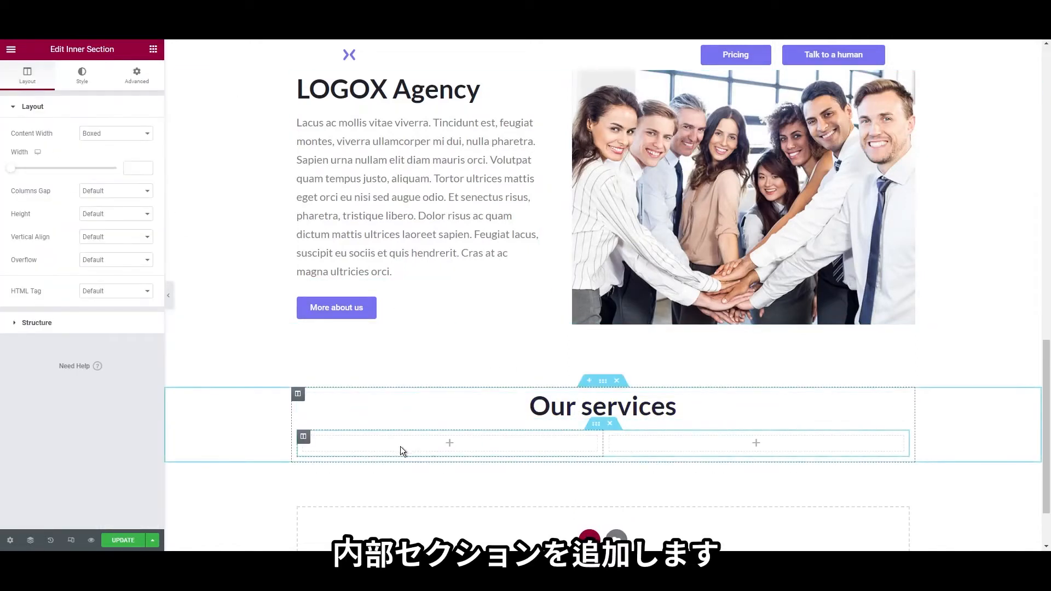
Add a 'Social Media' heading in the left column, dark heading colour, size 28
scroll(400, 446, down, 1)
click(153, 51)
drag(121, 153, 370, 406)
triple_click(96, 163)
text(Social Media)
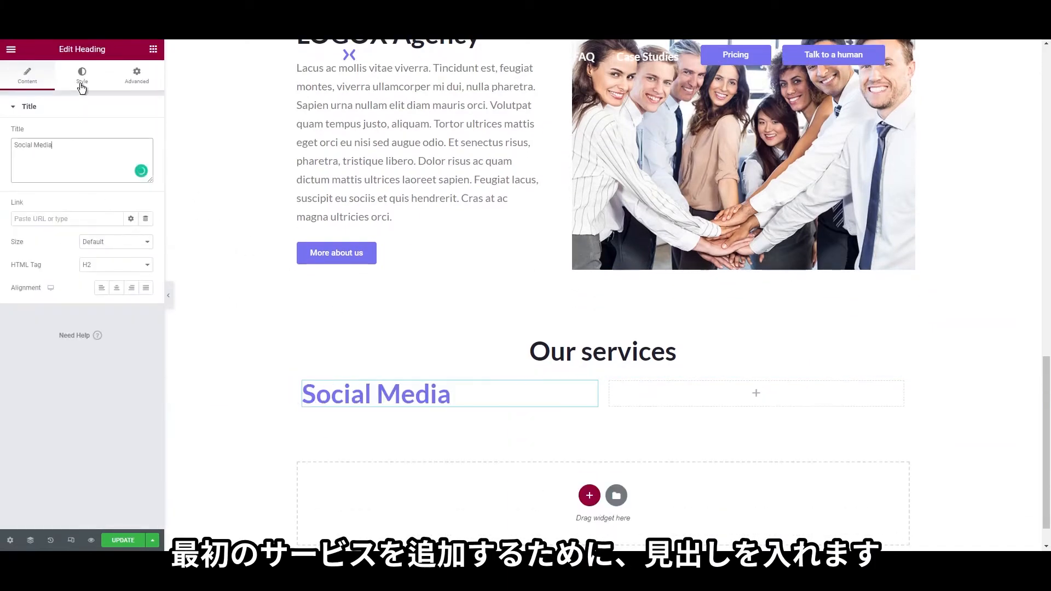
click(82, 76)
click(133, 134)
scroll(86, 299, down, 2)
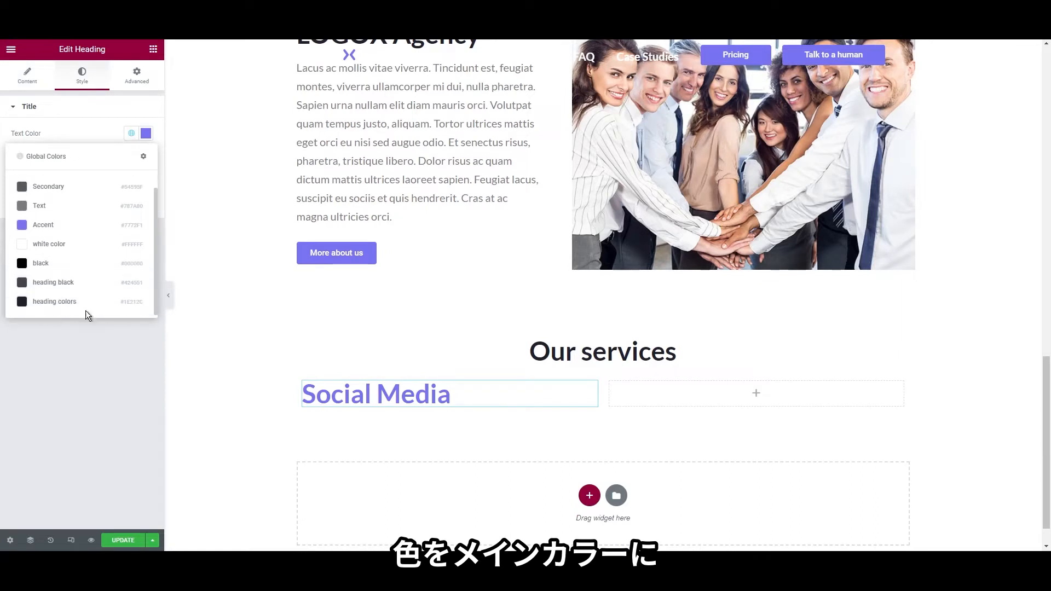
click(89, 303)
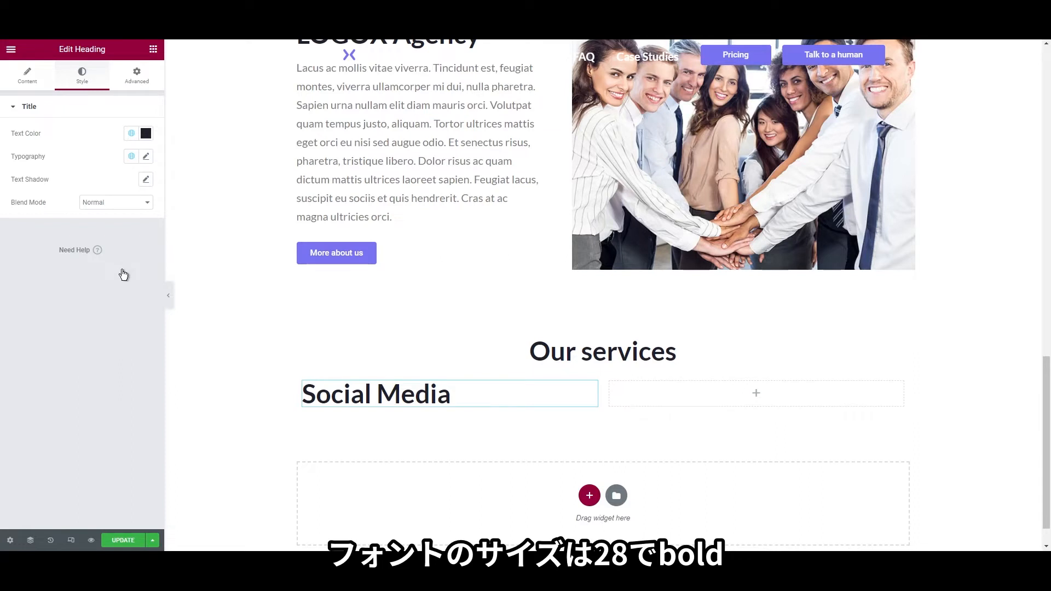
click(146, 158)
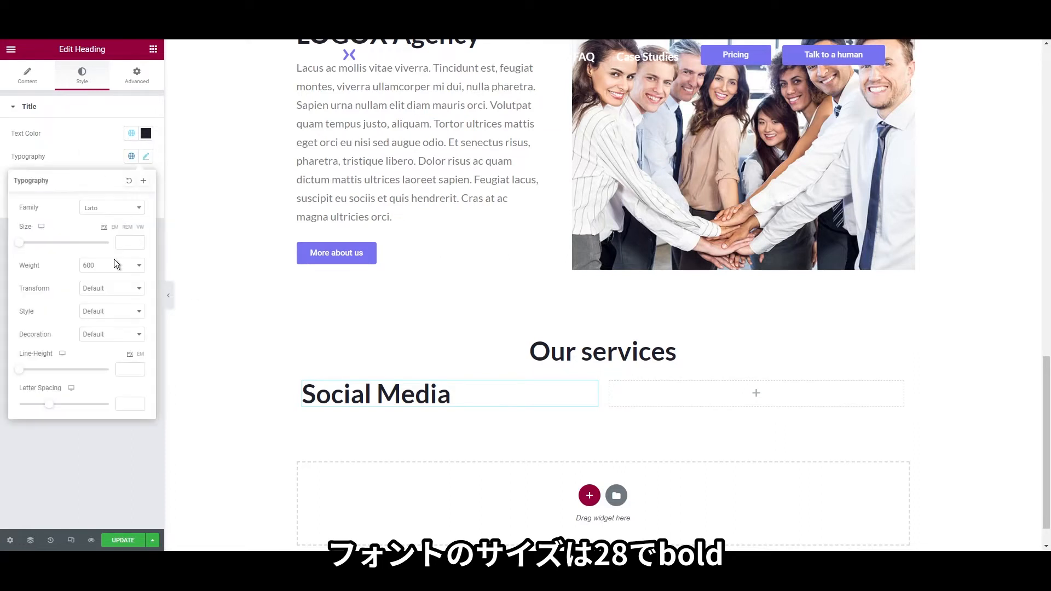
click(127, 244)
text(28)
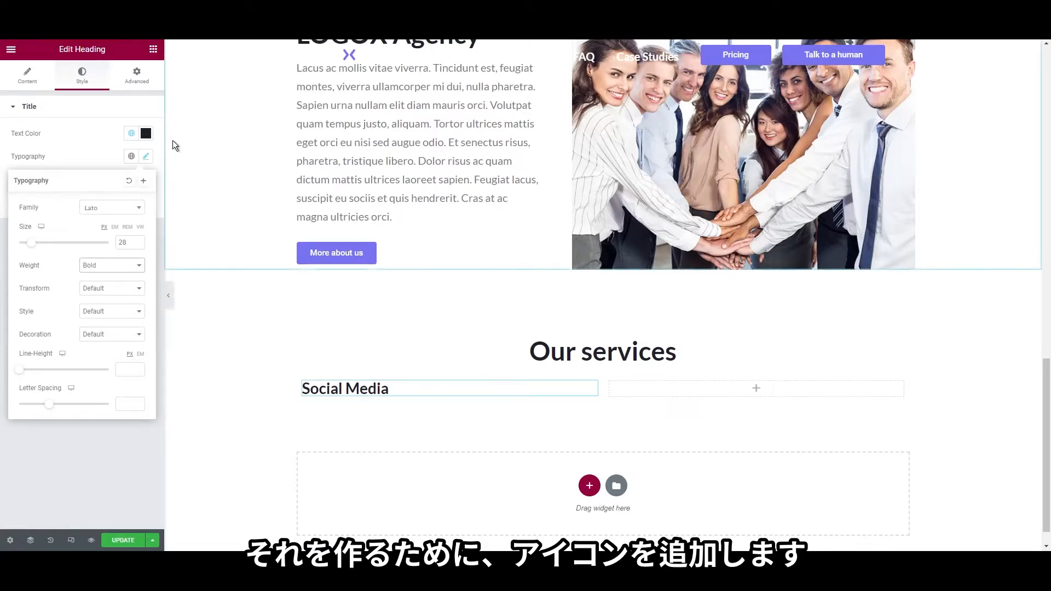
click(153, 53)
Add an icon list under Social Media, trimmed to one item with pasted text
click(154, 52)
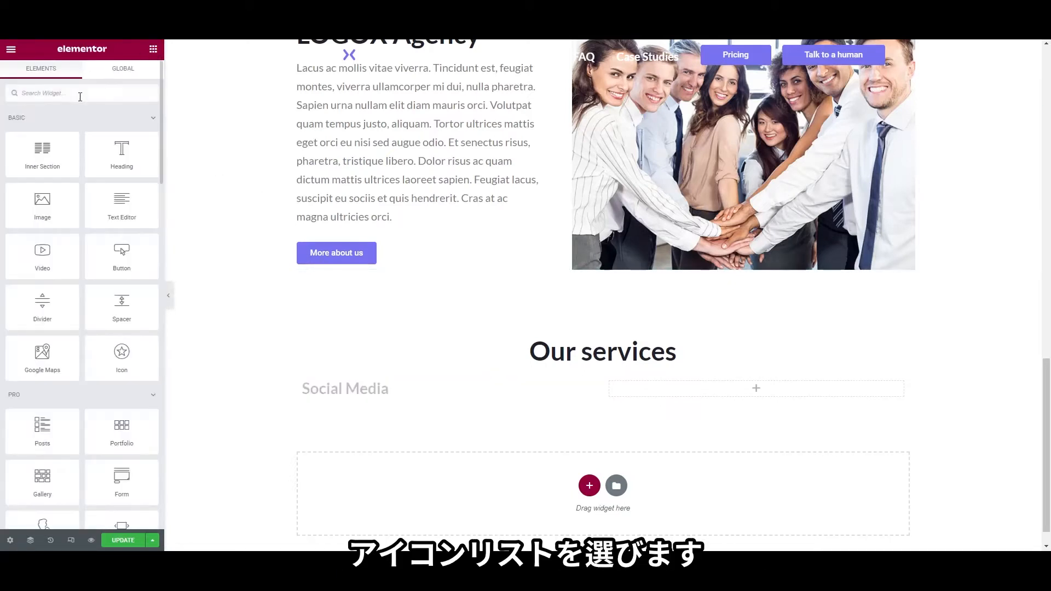
click(80, 94)
text(icon)
drag(58, 192, 344, 402)
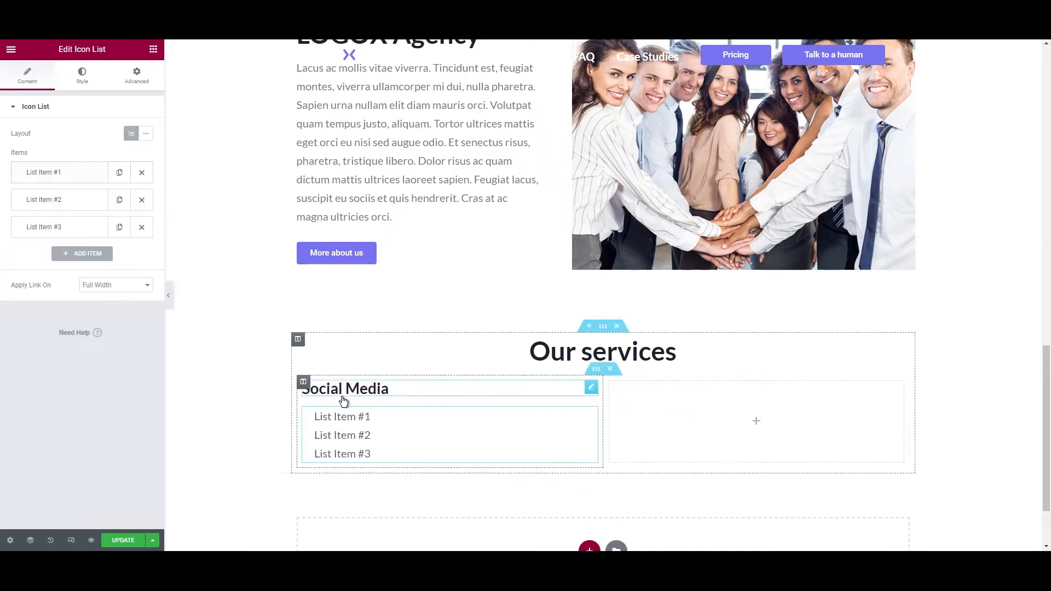
click(142, 200)
click(142, 200)
click(83, 173)
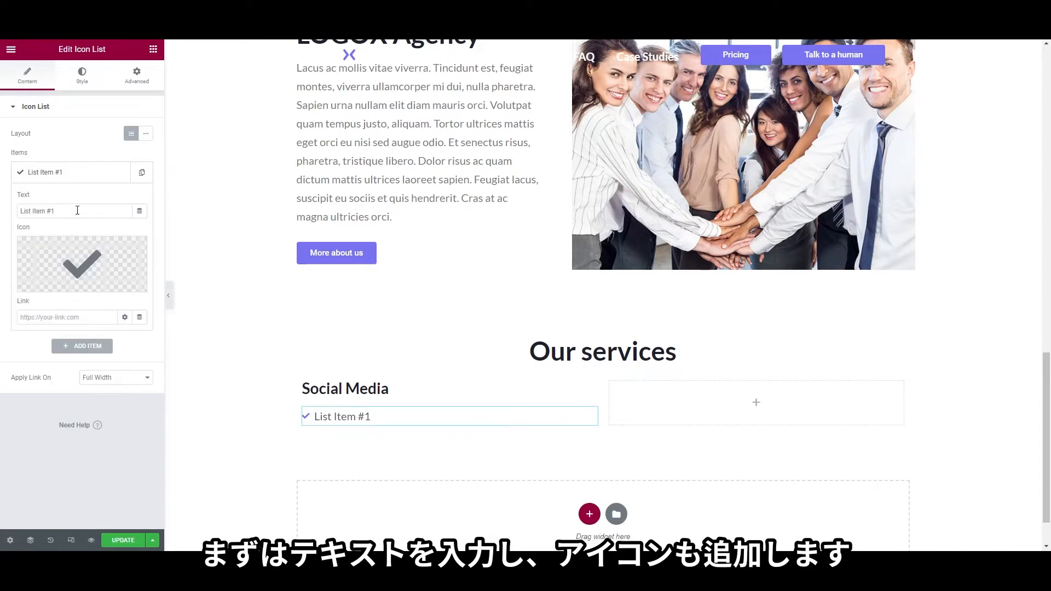
triple_click(85, 211)
text(Aenean enim tellus morbi nisl vulputate dictumst.)
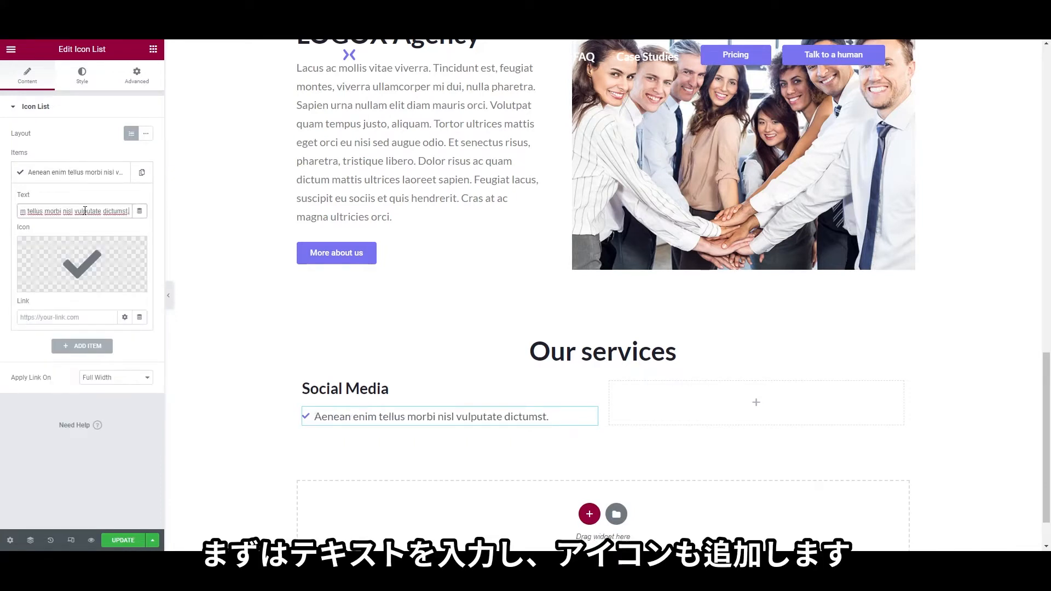
Set the icon list's icon size to 16
click(82, 75)
click(103, 226)
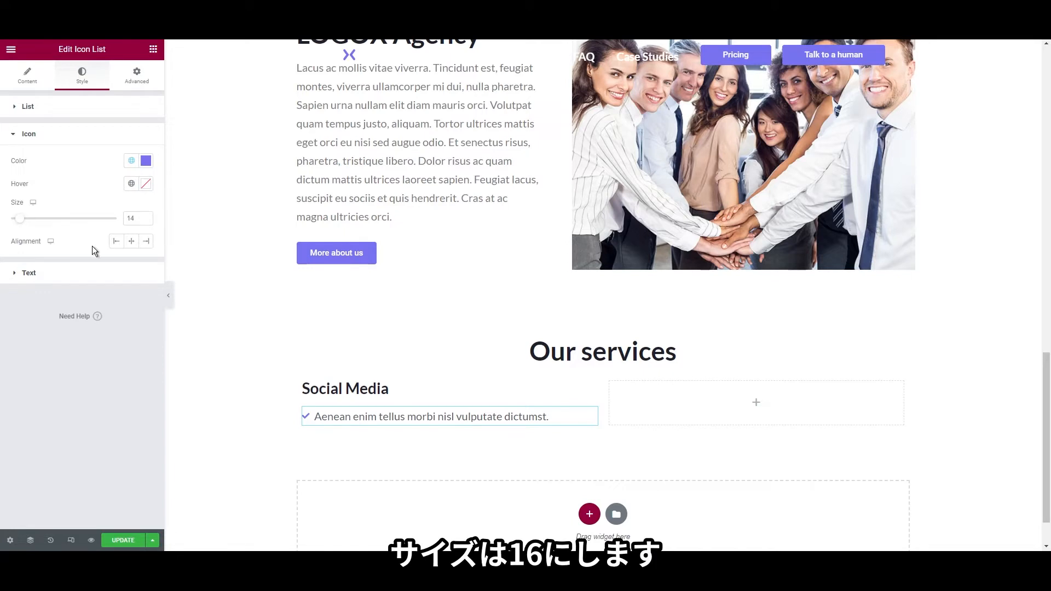
double_click(132, 220)
text(16)
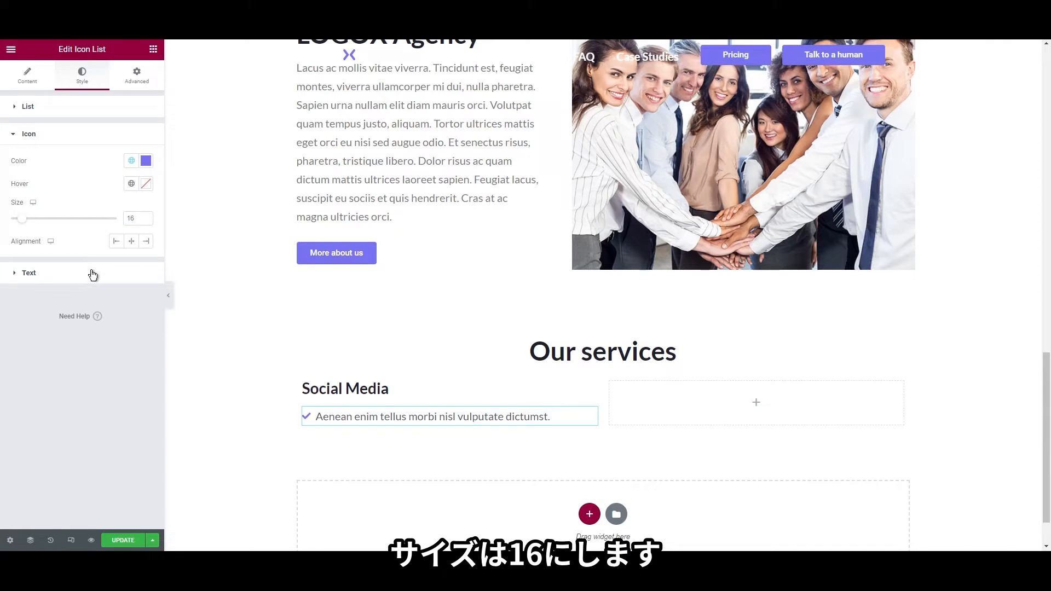
click(33, 107)
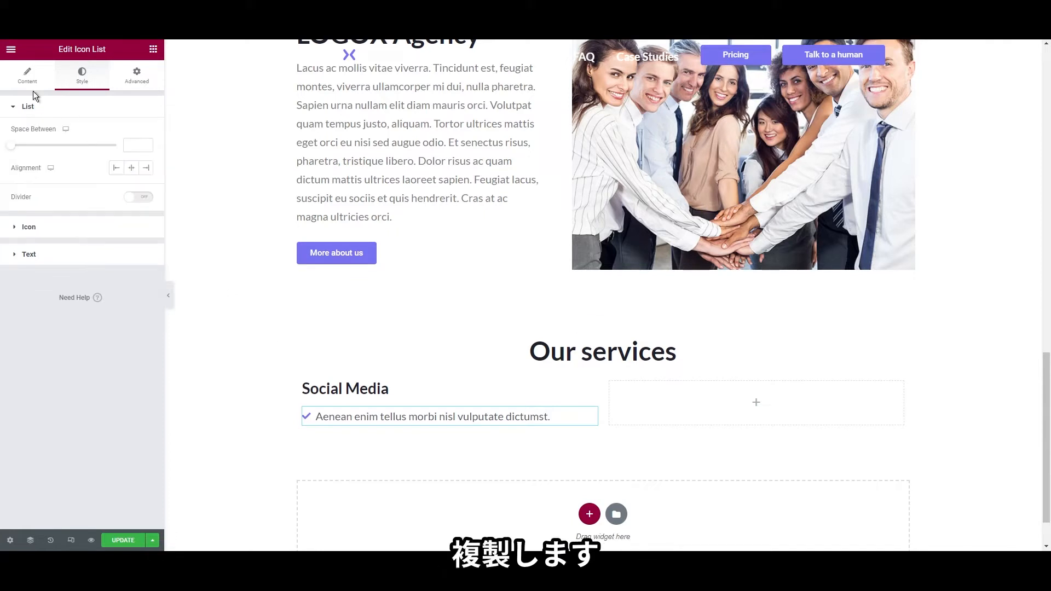
click(29, 79)
Duplicate the list item to six items and set Space Between to 7
click(141, 173)
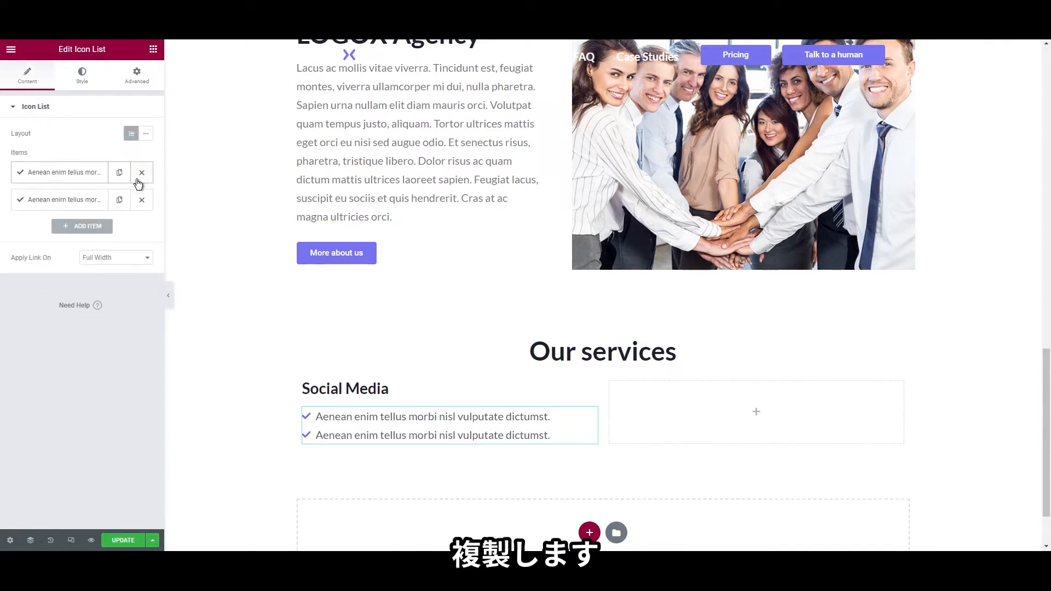
click(119, 201)
click(120, 202)
click(120, 203)
click(120, 204)
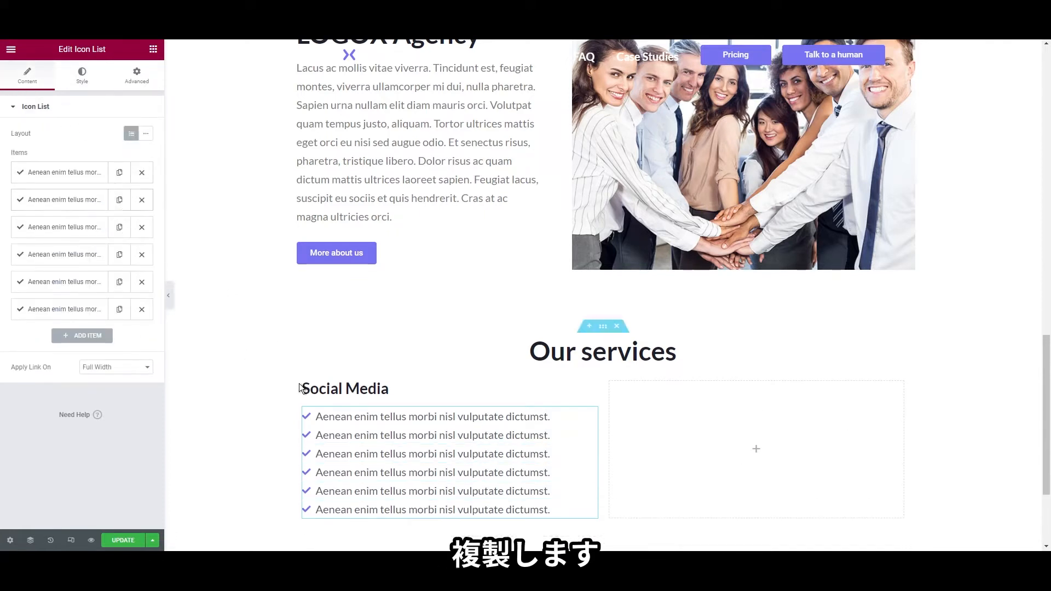
scroll(449, 328, down, 3)
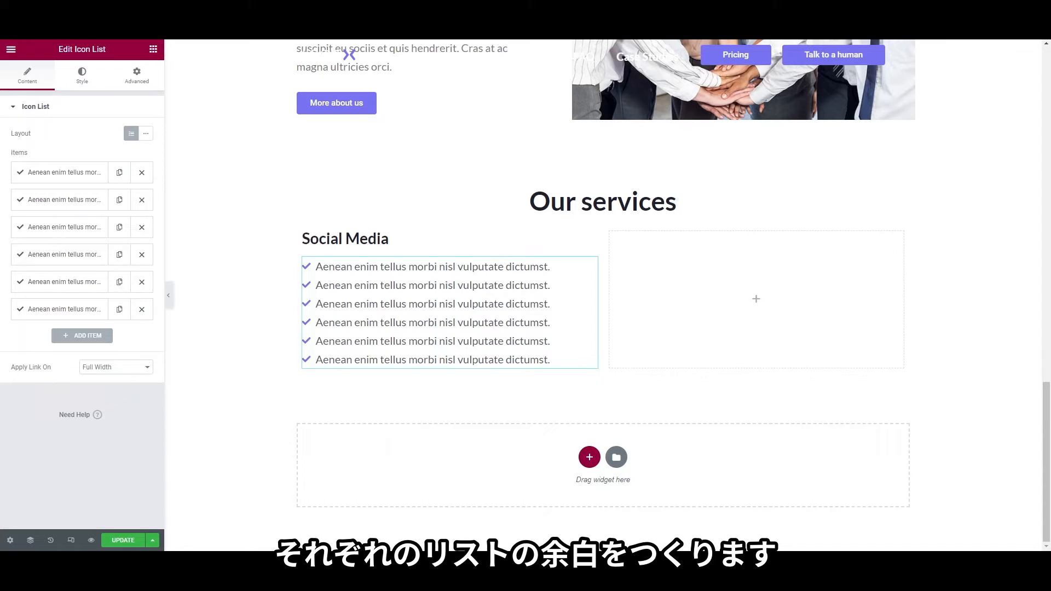
click(81, 76)
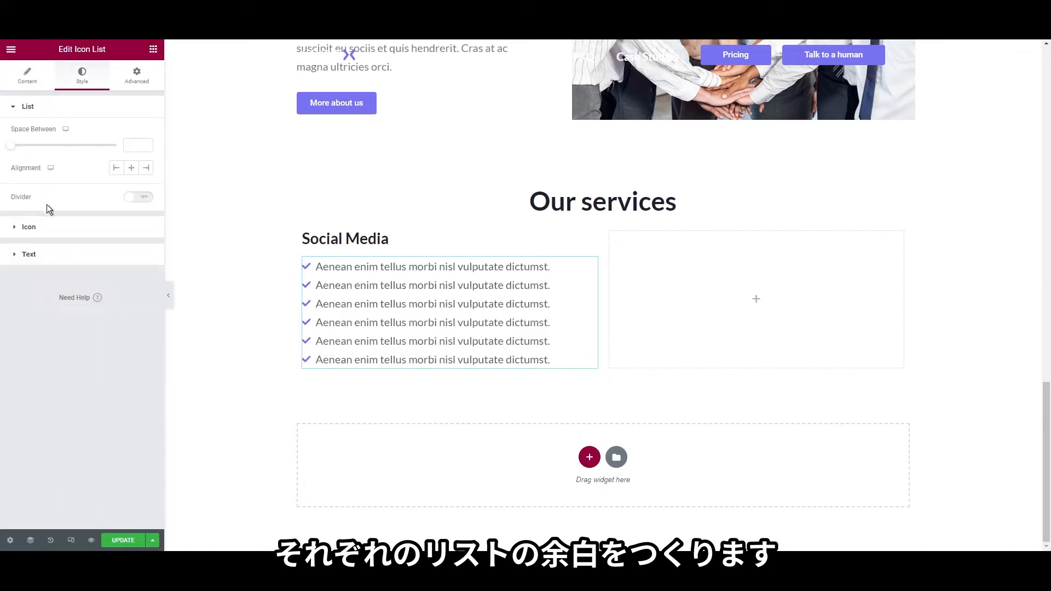
drag(10, 146, 25, 149)
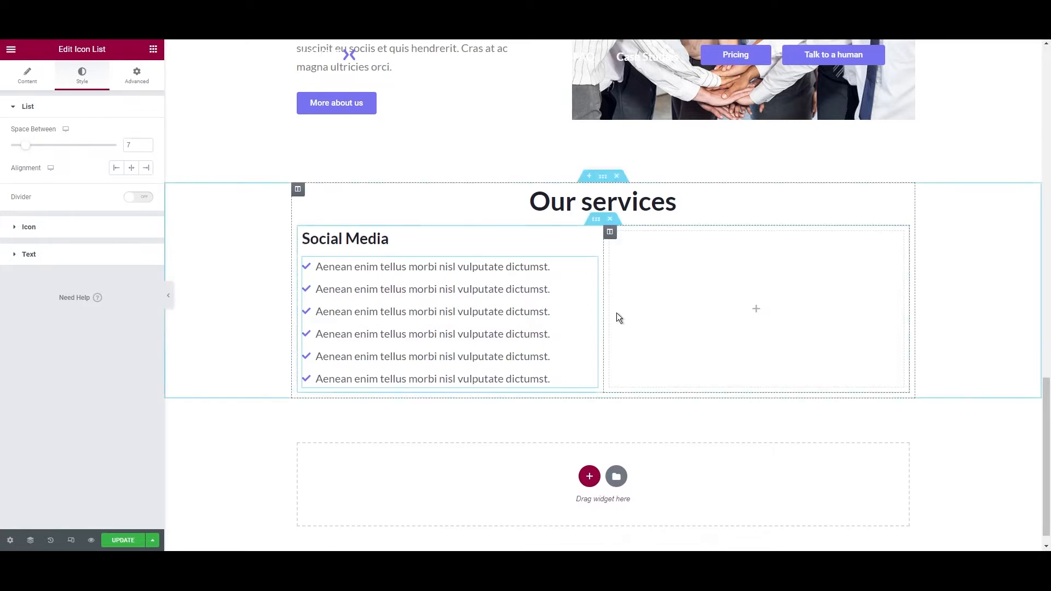
Give the right column a classic bg-shape.png background, no-repeat, size cover
click(610, 231)
click(78, 87)
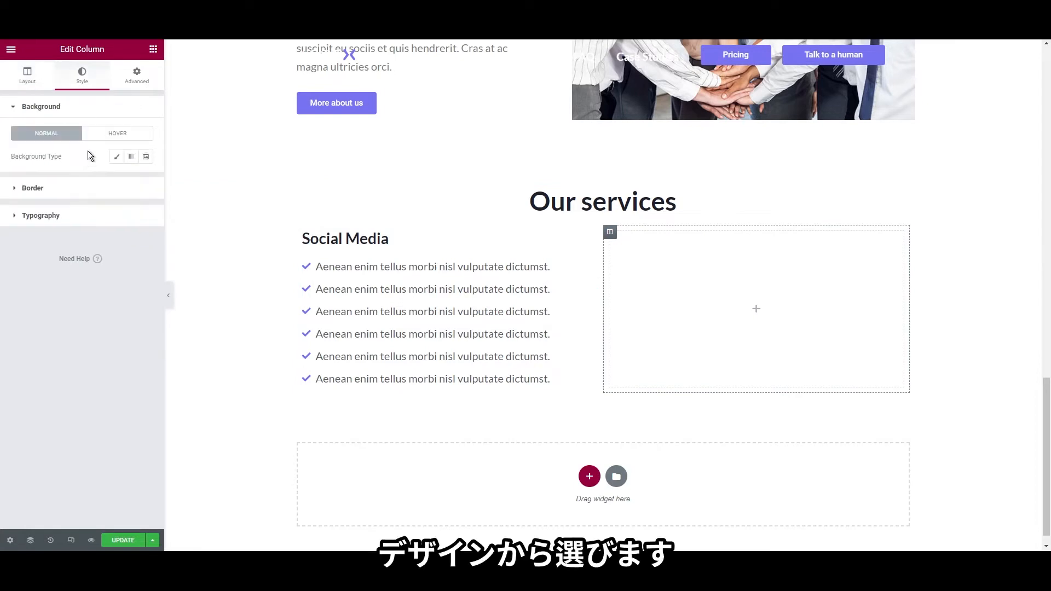
click(118, 158)
click(87, 230)
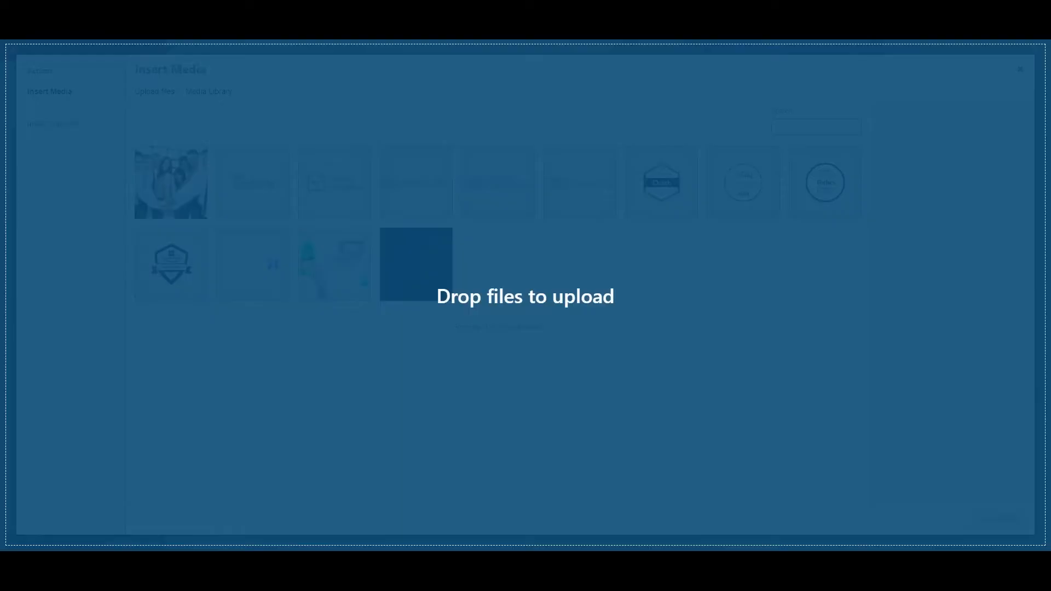
drag(1050, 337, 338, 336)
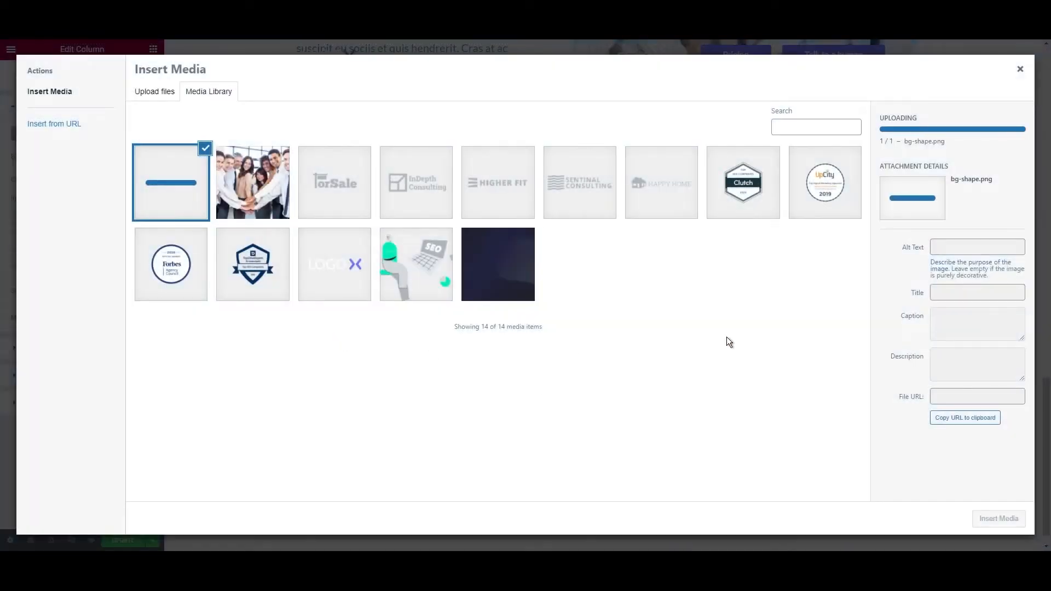
click(999, 519)
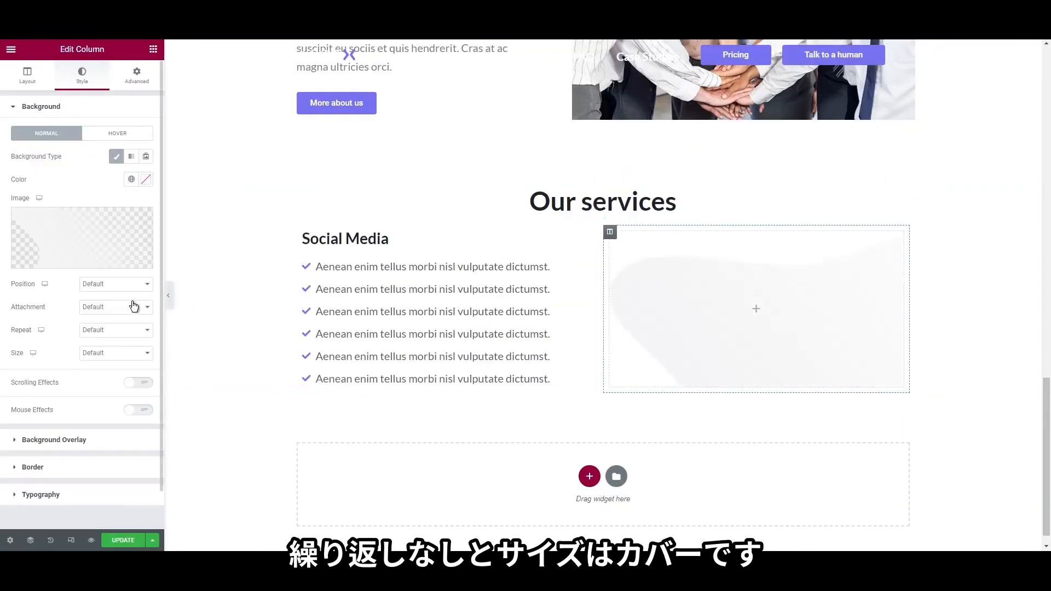
click(109, 331)
click(109, 359)
click(109, 386)
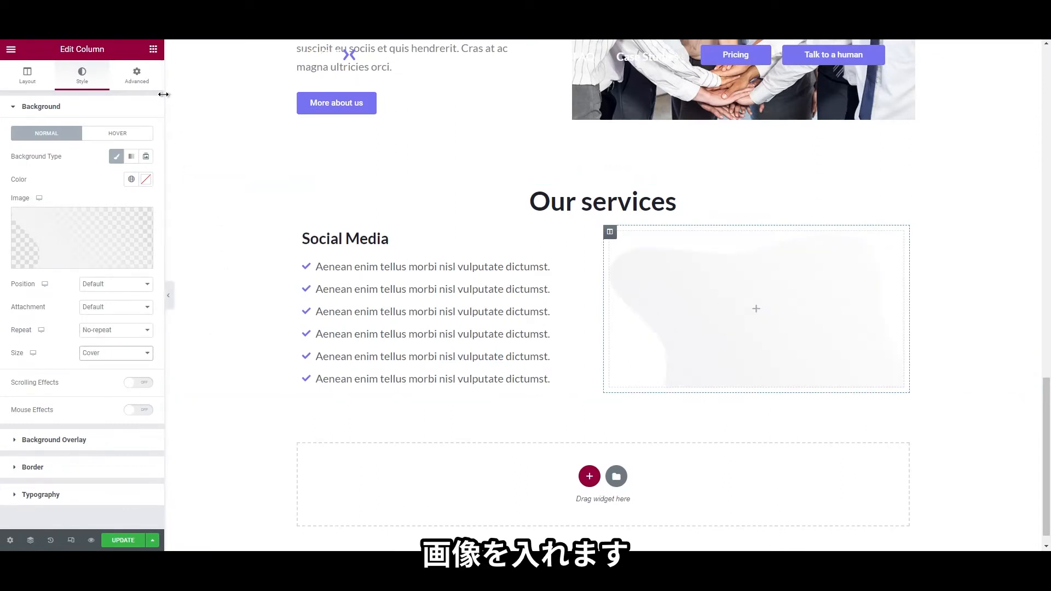
Add an Image widget to the right column showing illustration.png
click(152, 49)
drag(54, 205, 714, 333)
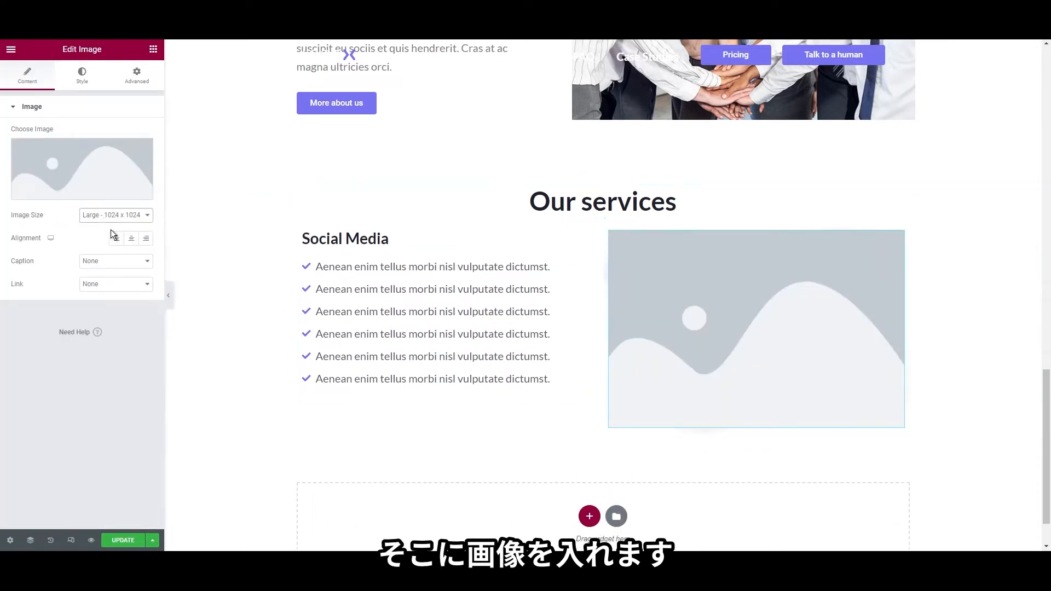
click(101, 162)
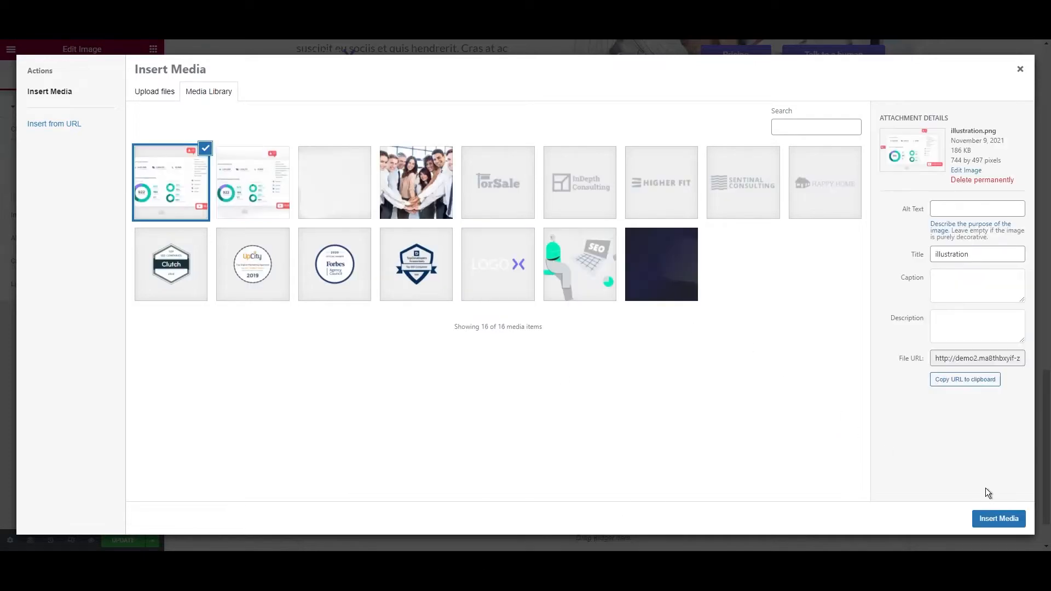
click(982, 518)
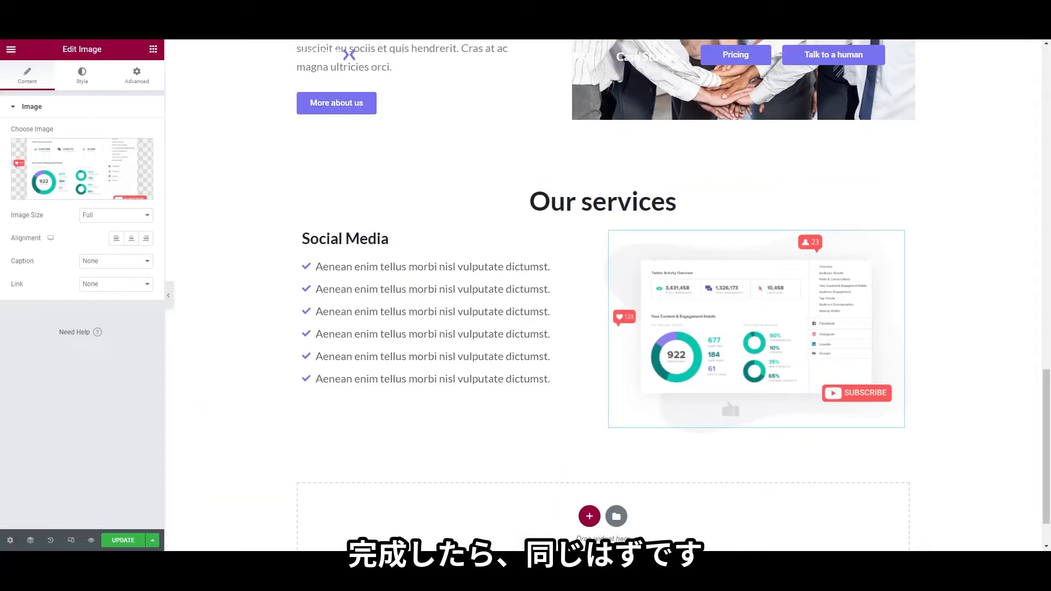
Unlink the Social Media row's margins in its Advanced settings
click(596, 219)
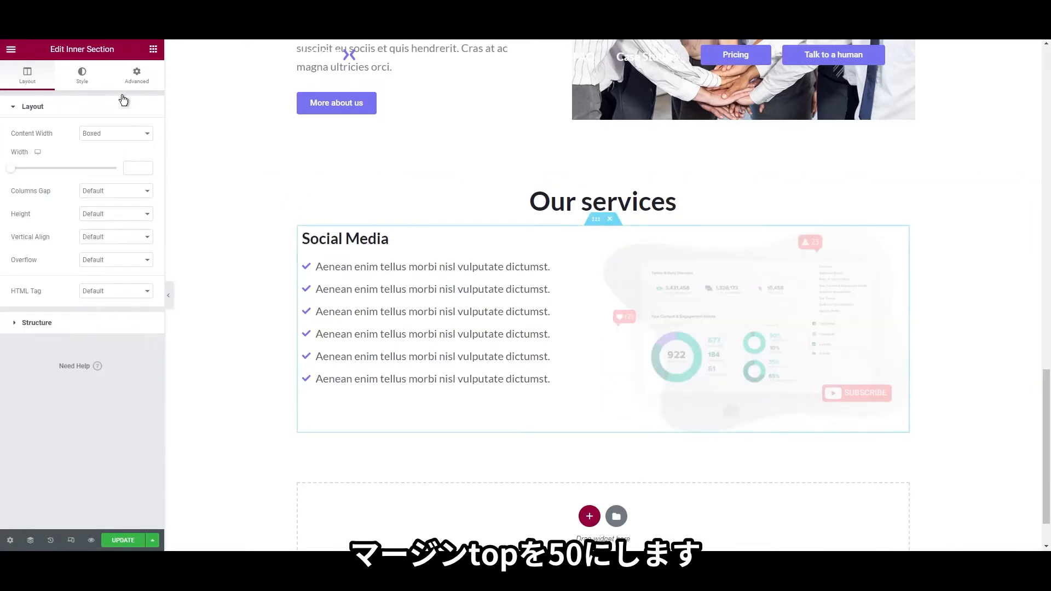
click(136, 76)
click(138, 146)
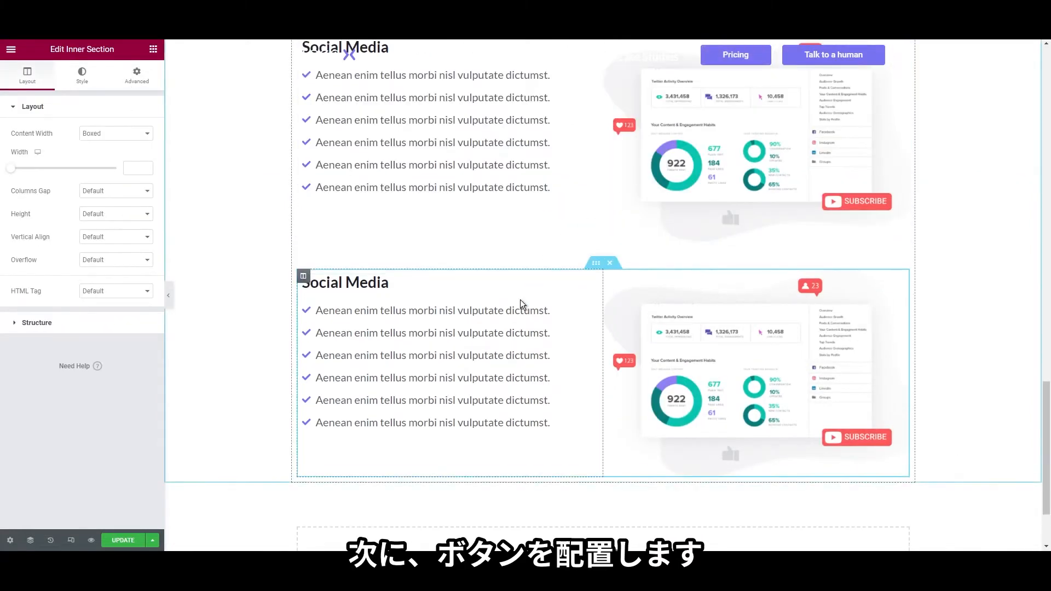
scroll(532, 273, up, 2)
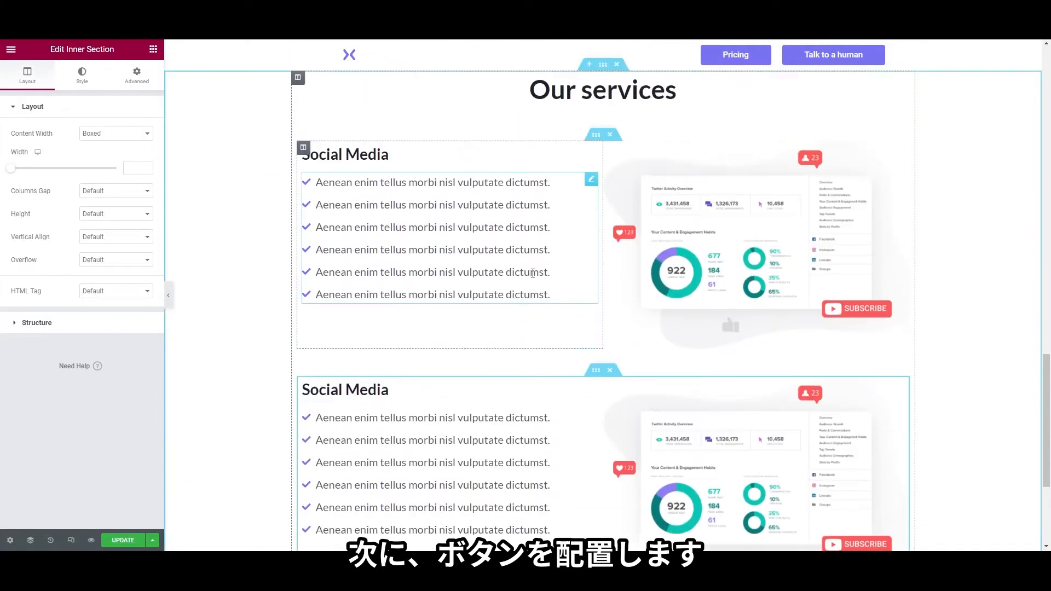
Add a 'Learn More' button under the Social Media list
click(154, 50)
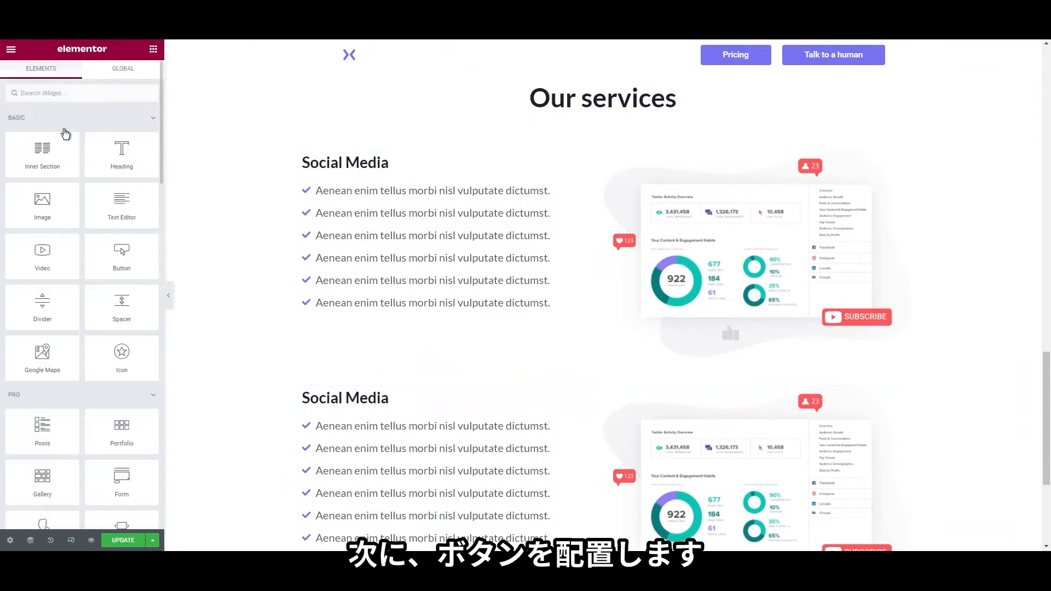
text(butt)
drag(42, 132, 360, 314)
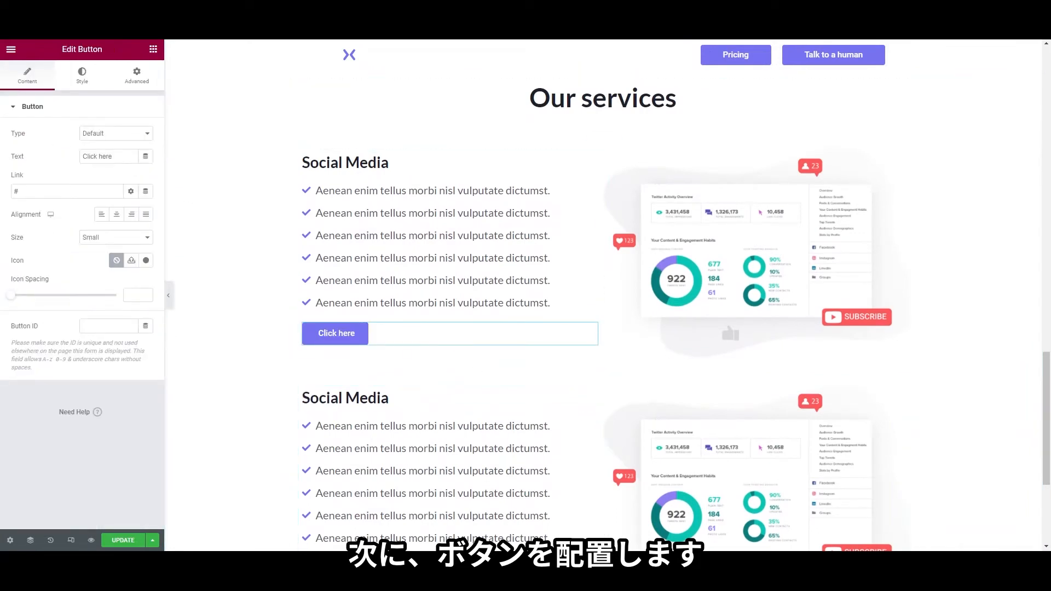
triple_click(107, 156)
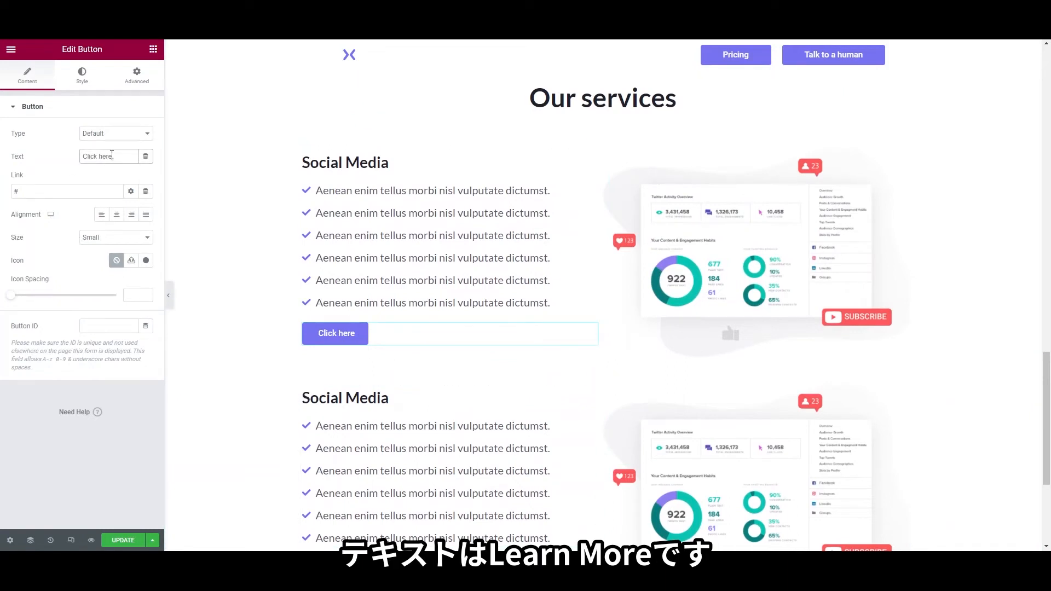
text(Learn More)
Set the Learn More button's width to Inline (auto)
click(125, 81)
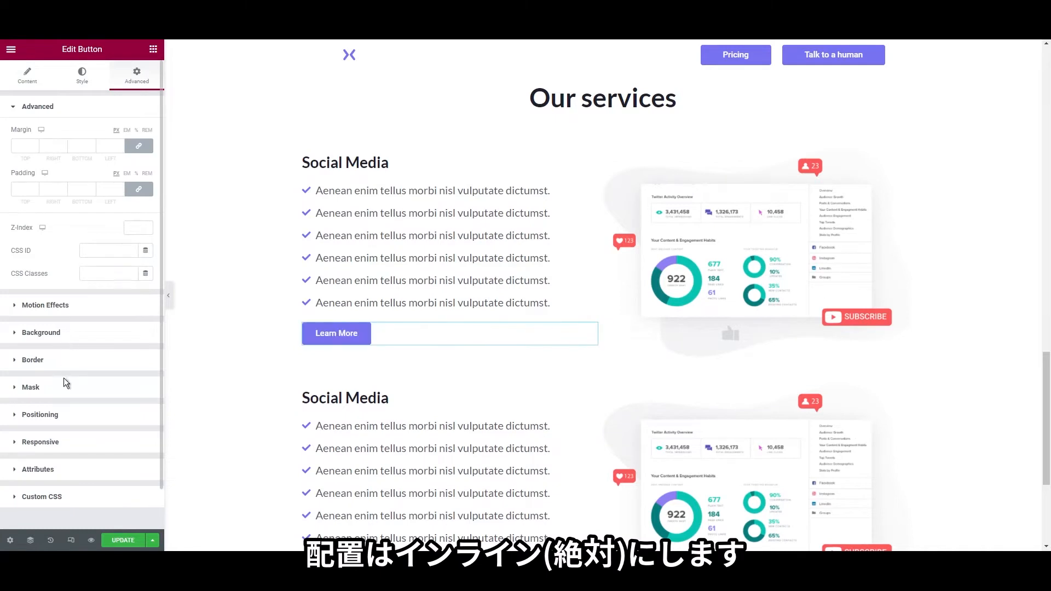
click(87, 412)
click(100, 273)
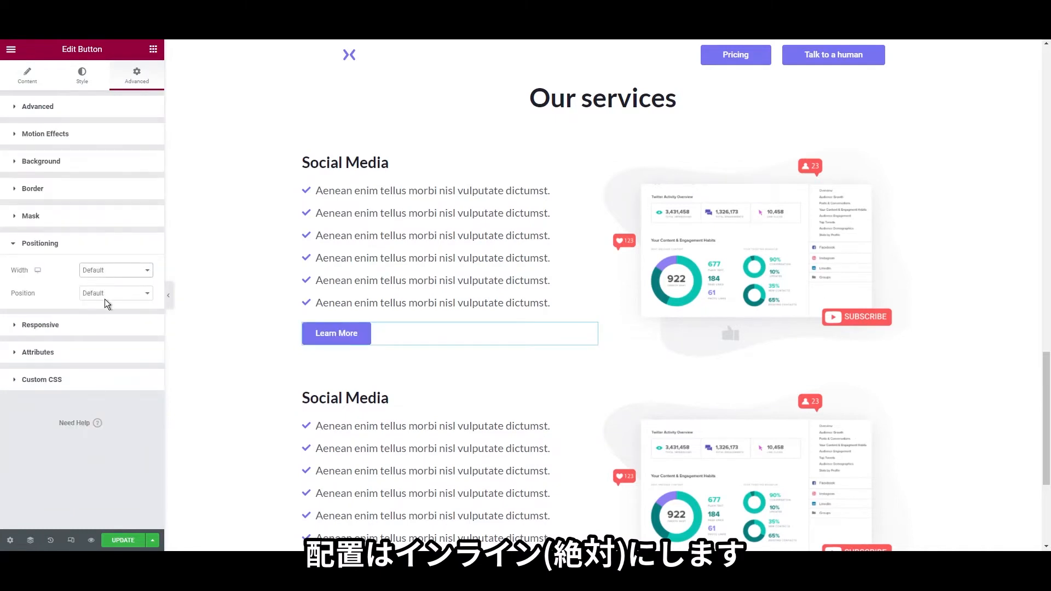
click(104, 299)
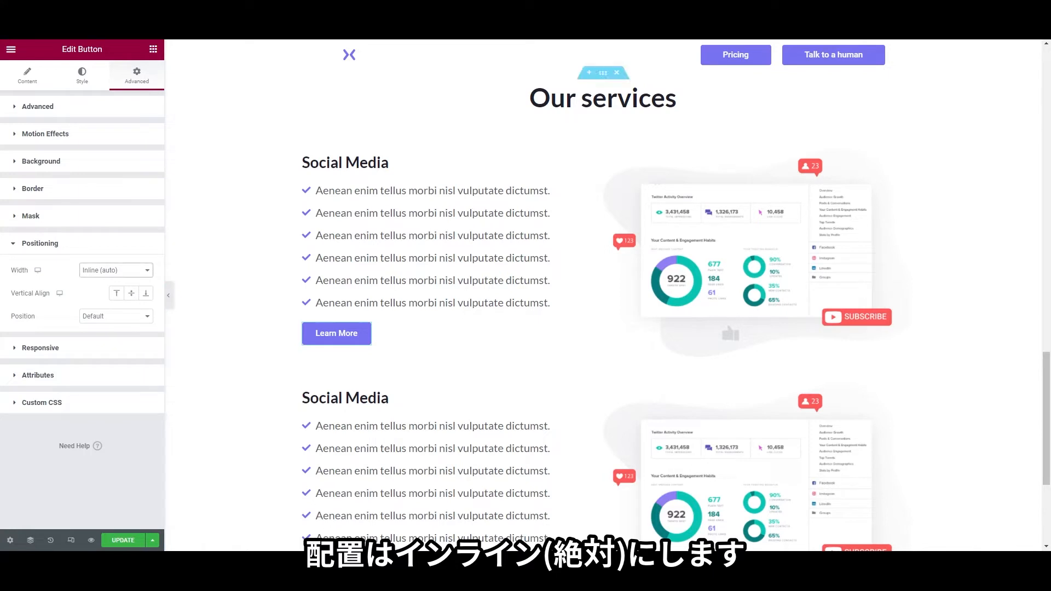
click(33, 77)
click(84, 76)
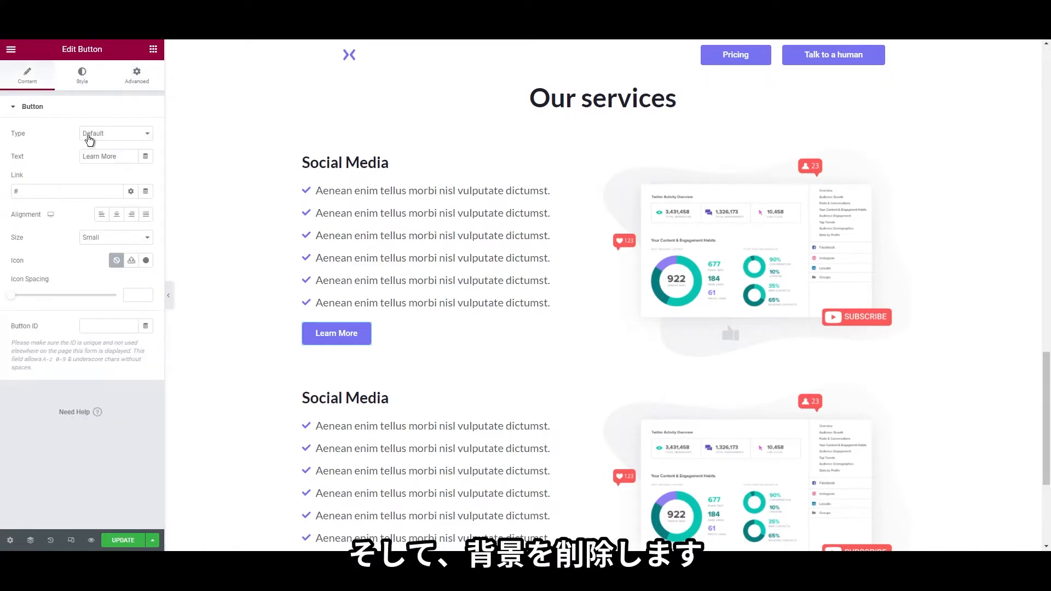
Make the Learn More button's background fully transparent and its text Primary purple
click(145, 249)
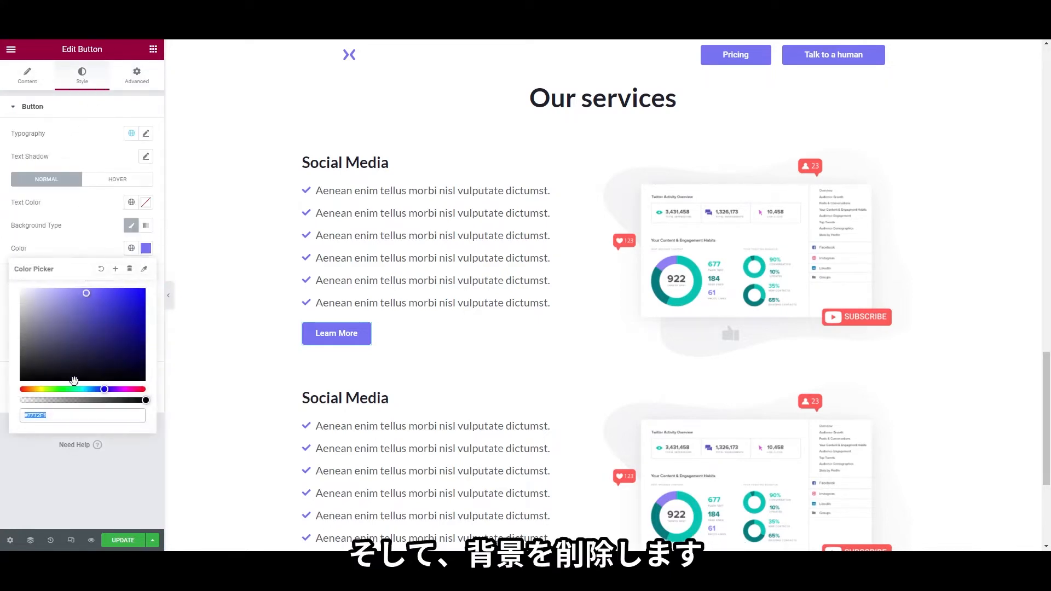
drag(142, 400, 9, 399)
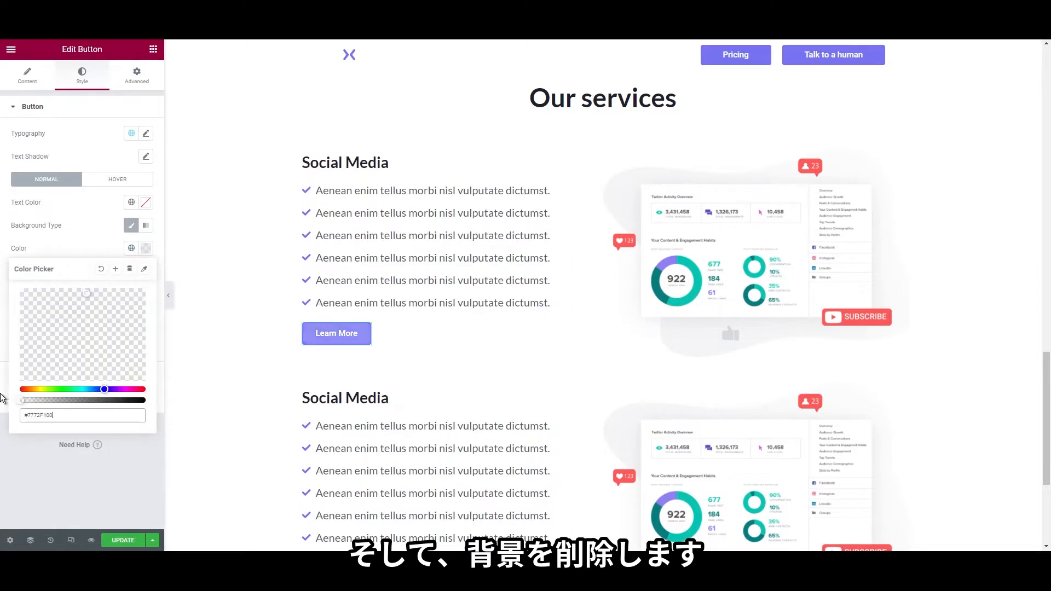
click(5, 470)
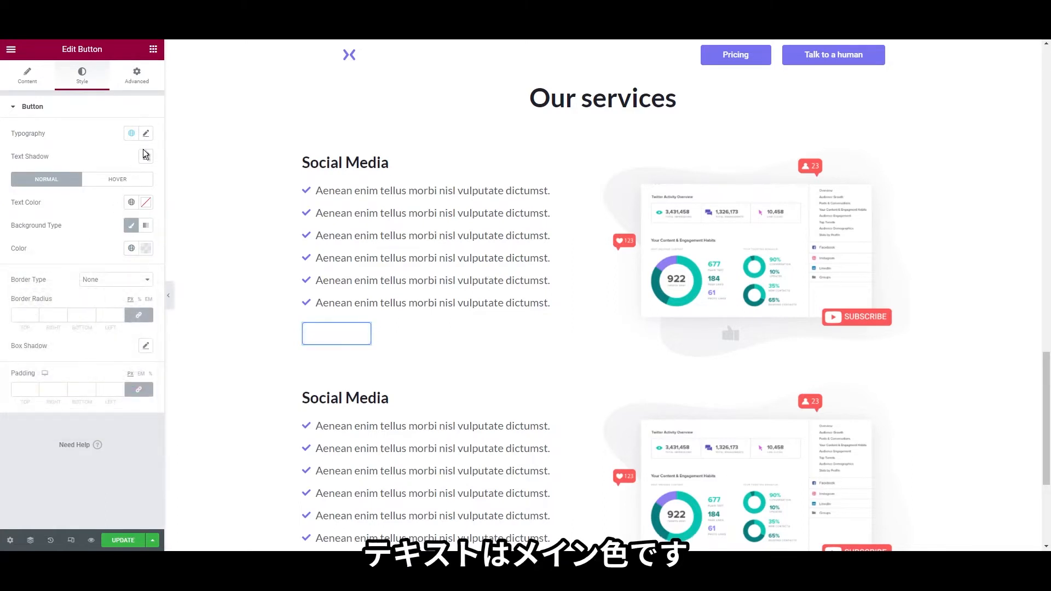
click(131, 202)
click(87, 255)
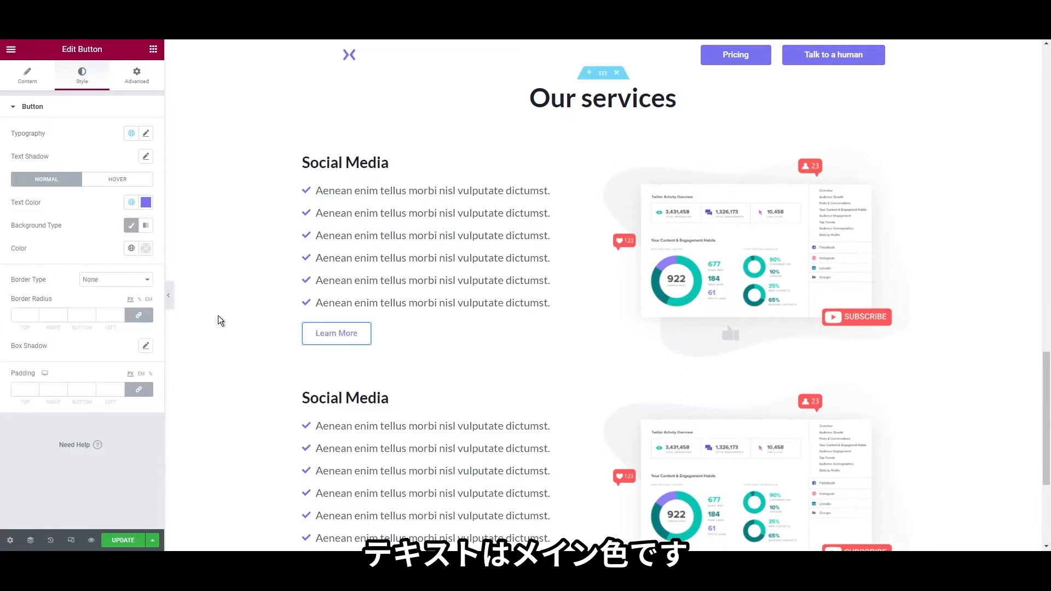
Give the button's hover state white text on a Primary purple background
click(117, 180)
click(131, 202)
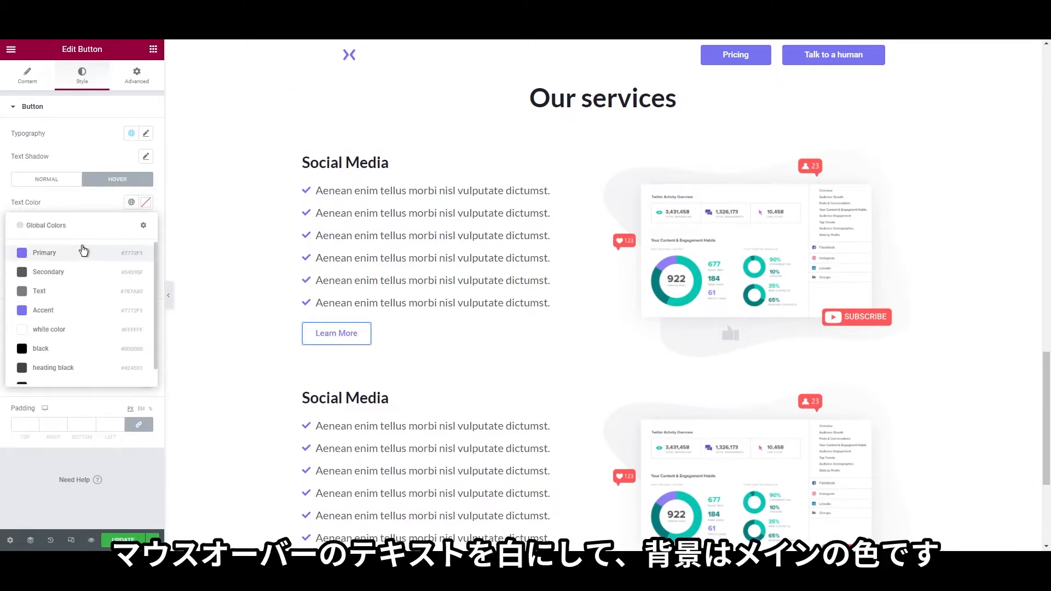
click(57, 330)
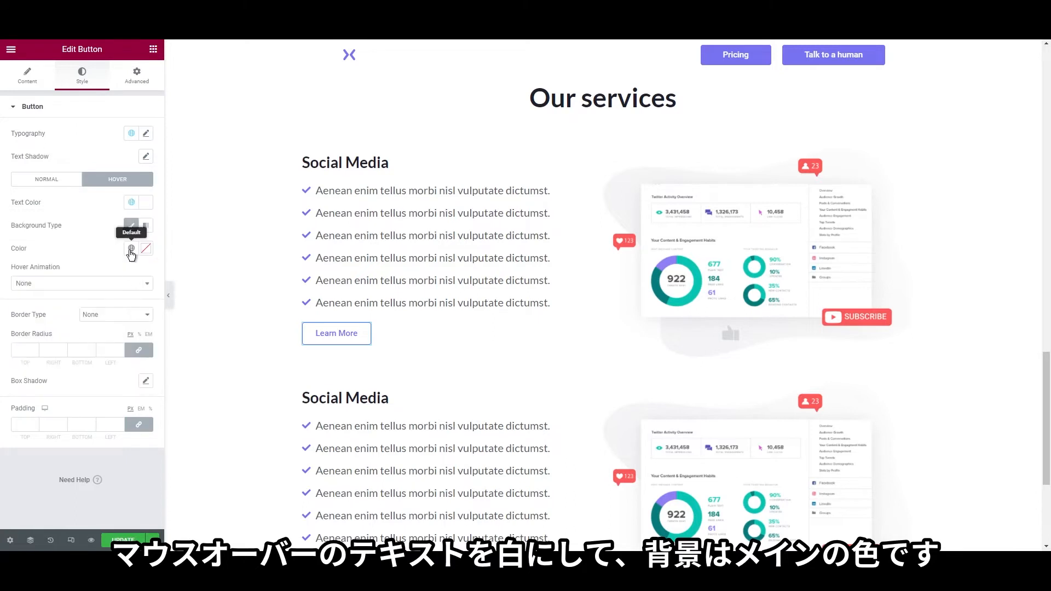
click(132, 249)
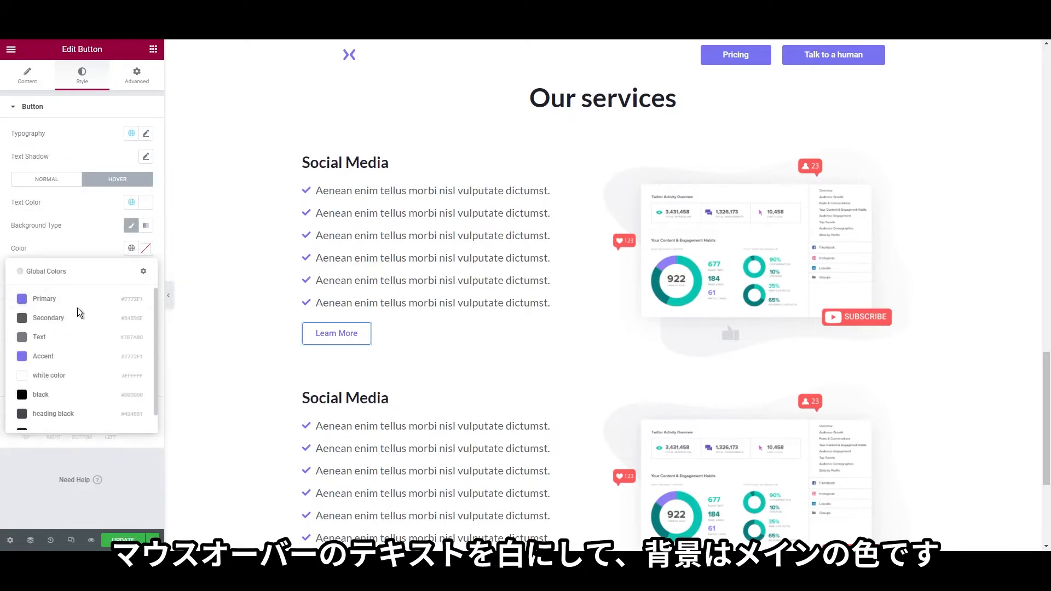
click(85, 306)
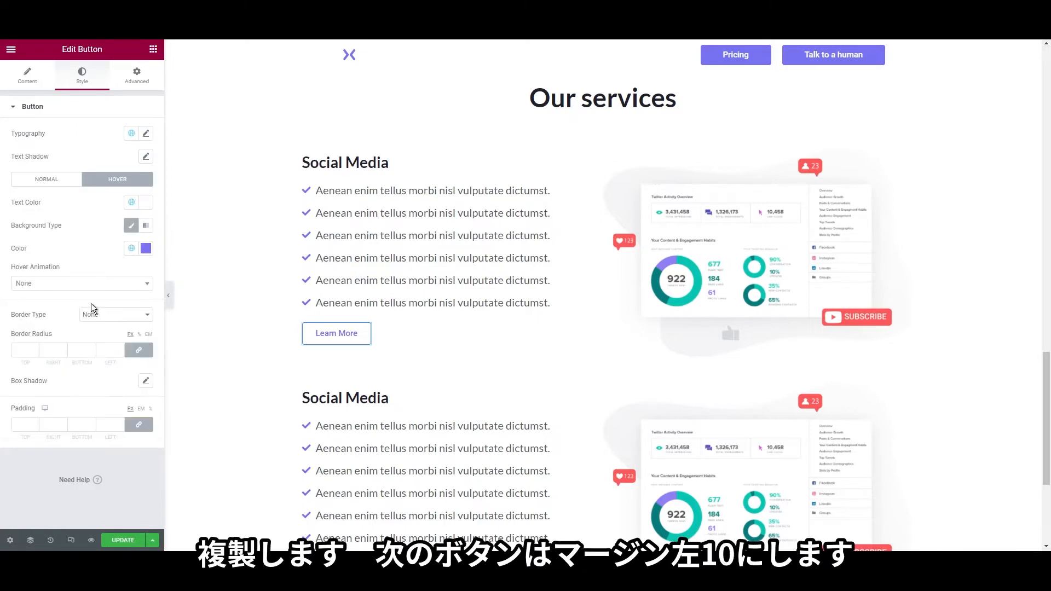
Duplicate the Learn More button and give the copy a 10 left margin
right_click(344, 336)
click(359, 362)
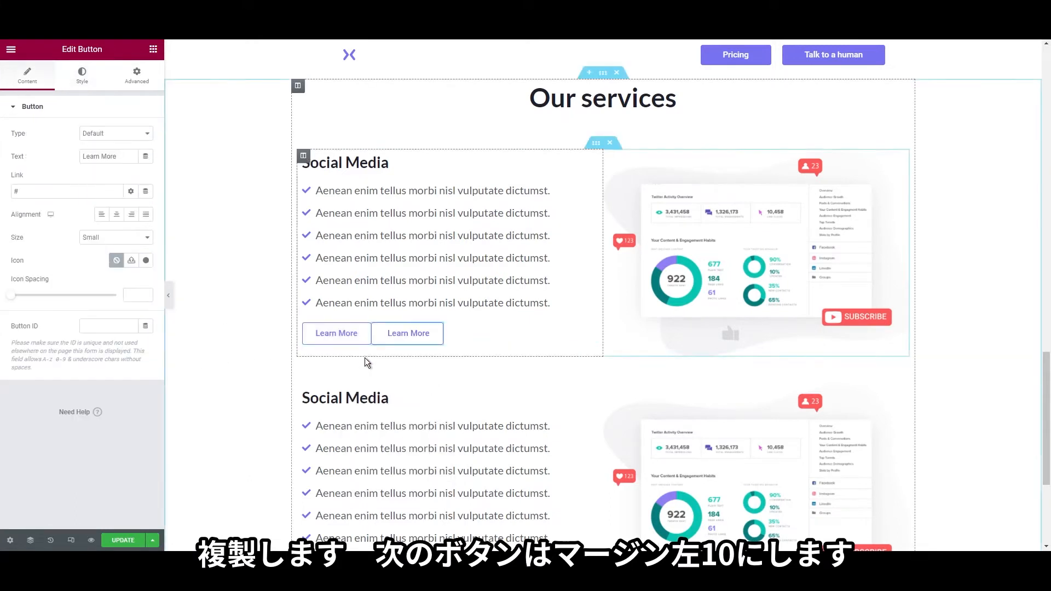
right_click(391, 335)
click(399, 344)
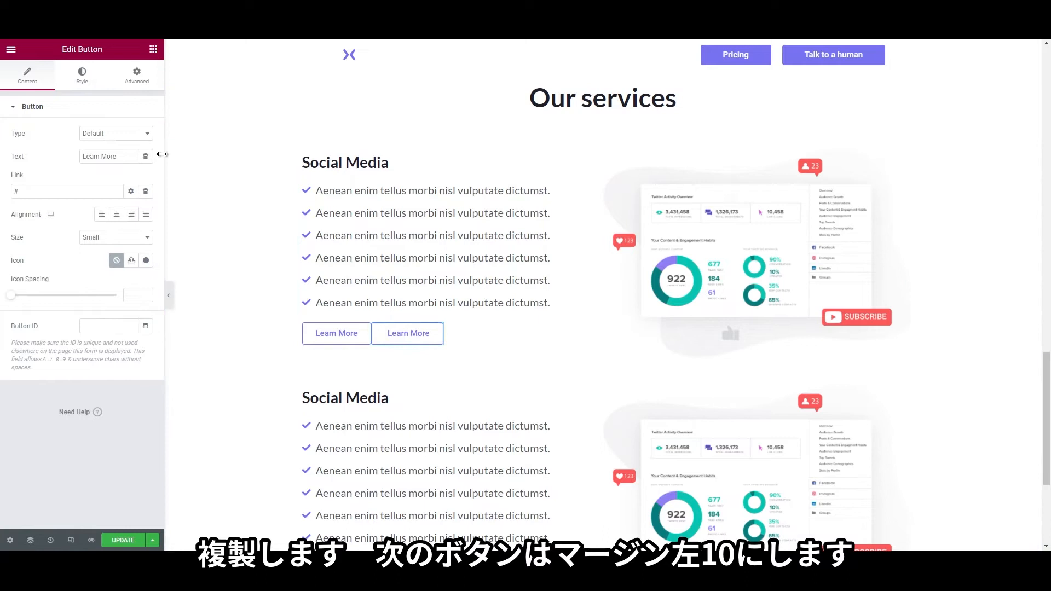
click(138, 82)
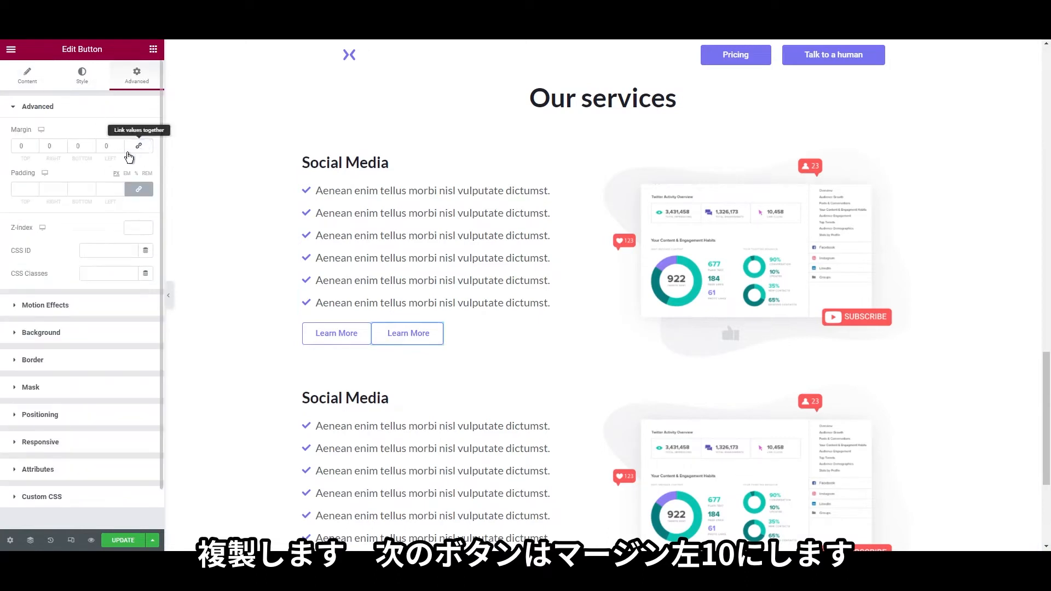
click(102, 145)
text(10)
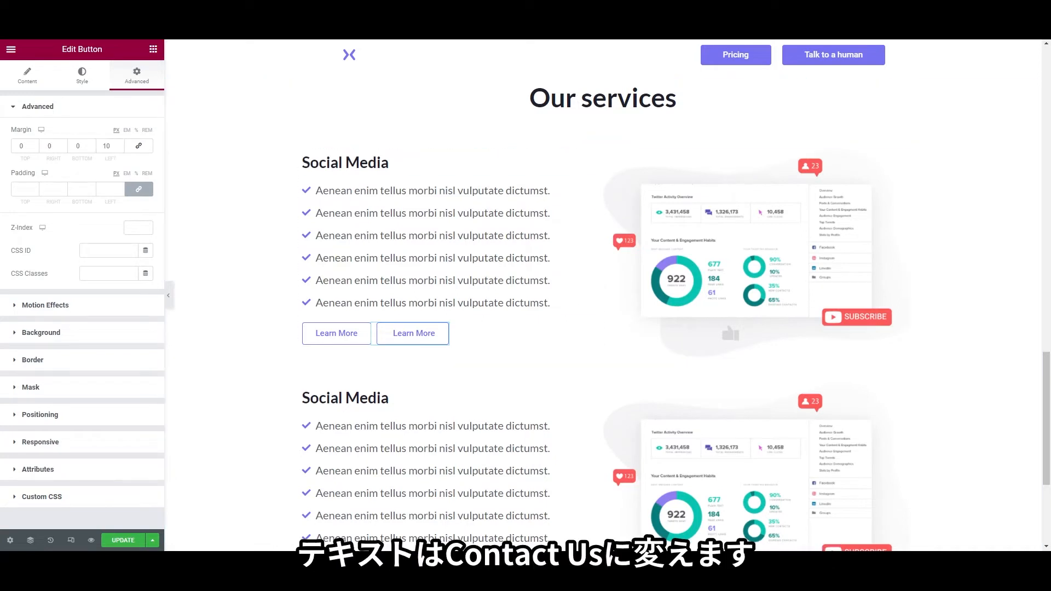
Relabel the second button 'Contact' with white text on a Primary purple background
click(38, 79)
triple_click(107, 156)
text(Contact Us)
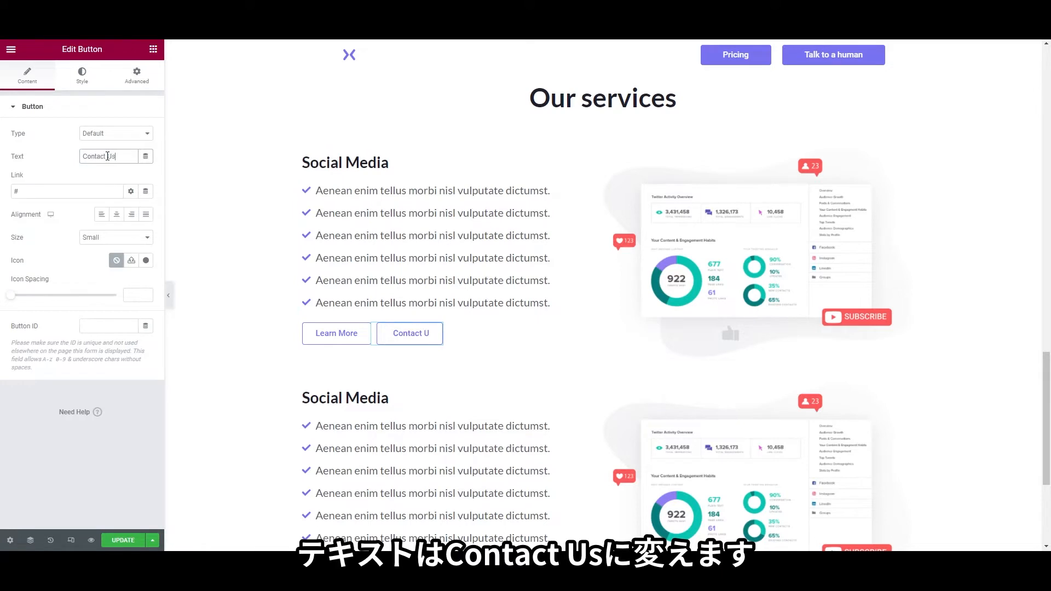
click(84, 75)
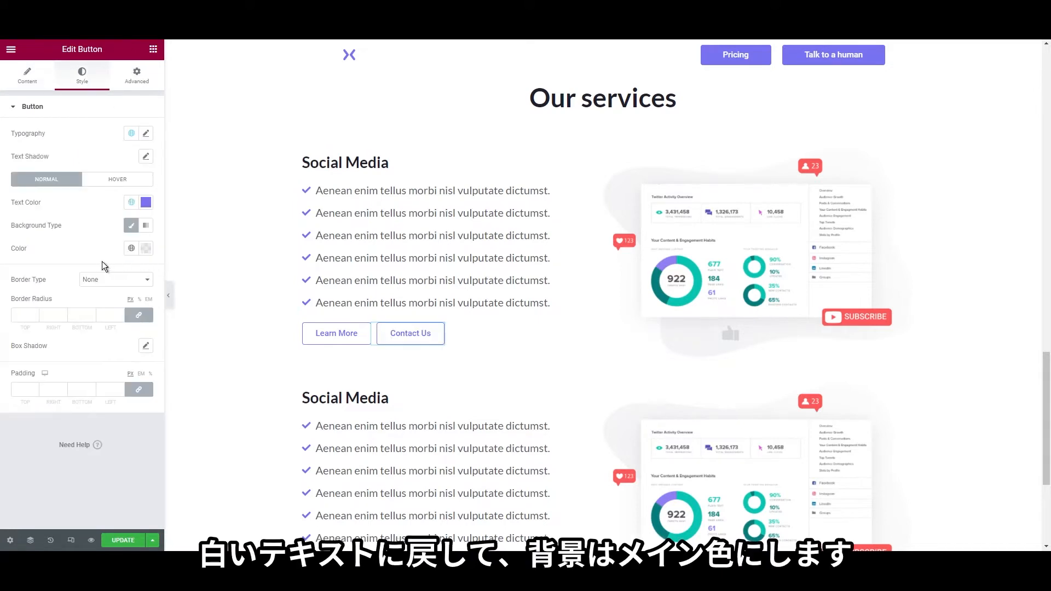
click(131, 202)
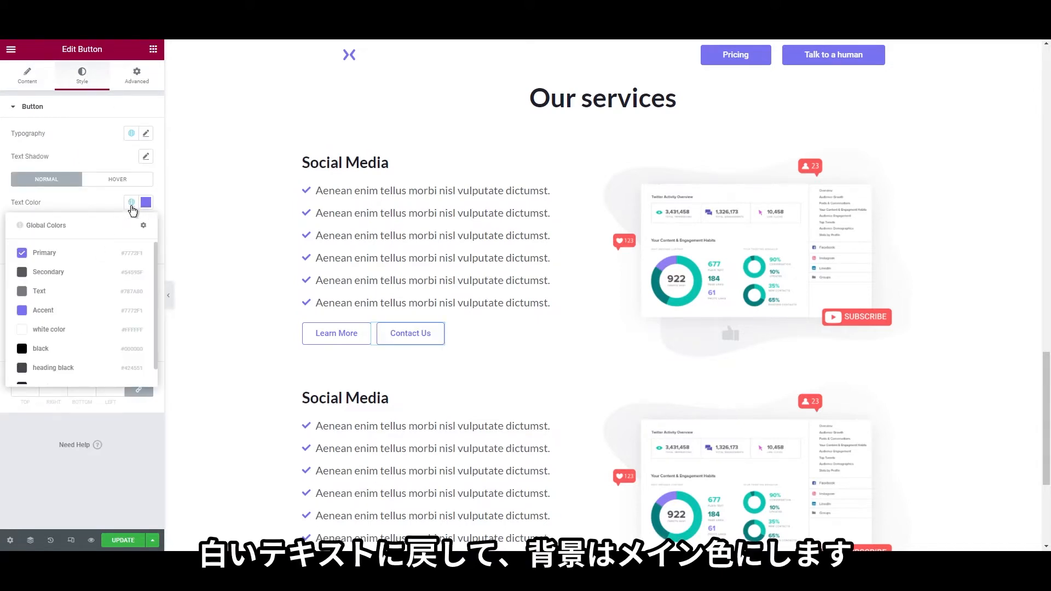
click(72, 332)
click(131, 249)
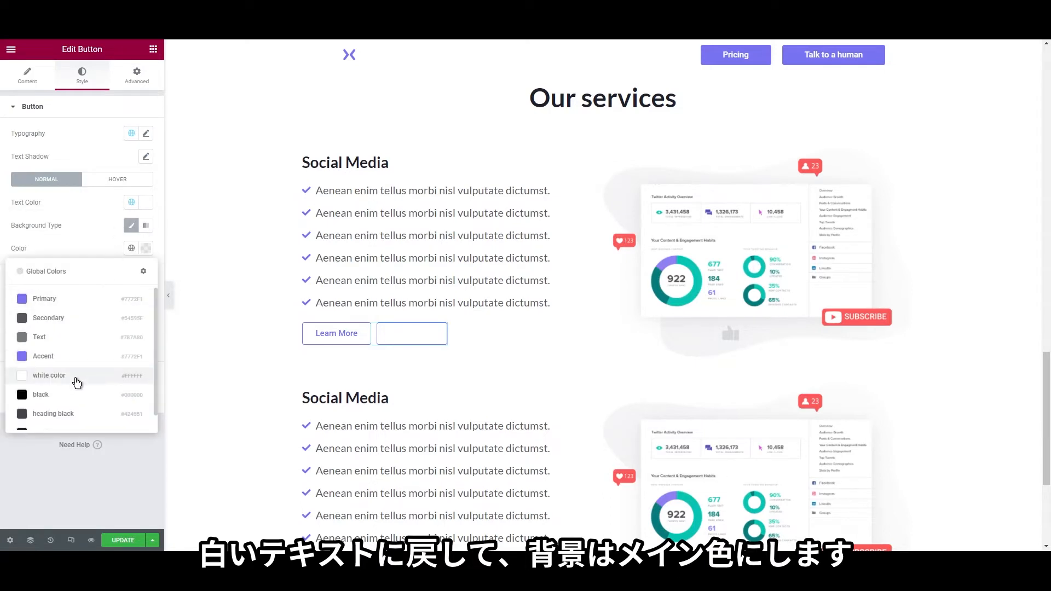
click(82, 300)
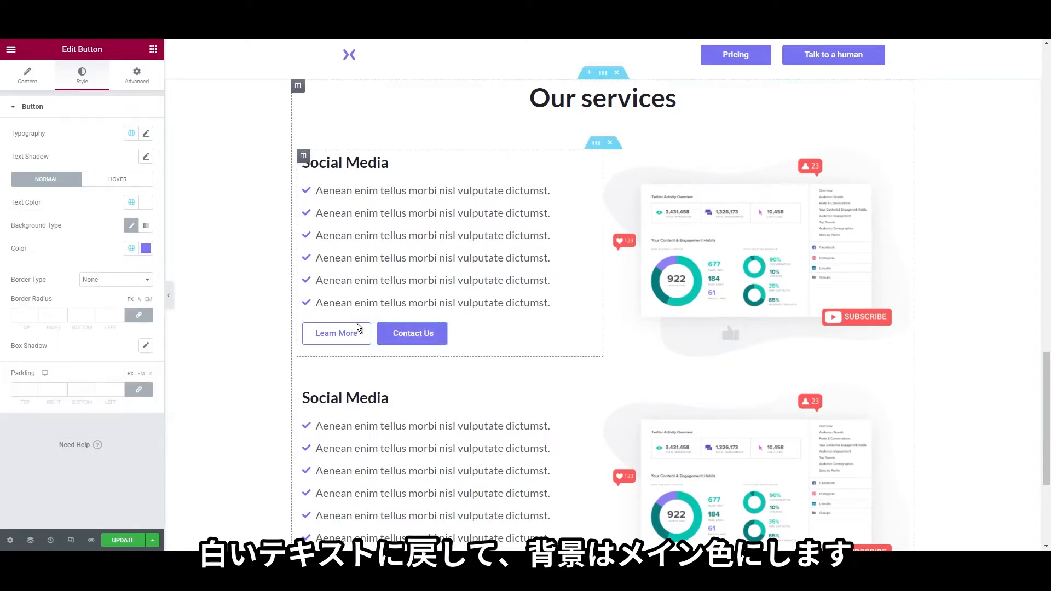
Set the Contact button's hover to Primary purple text on a fully transparent background
click(107, 179)
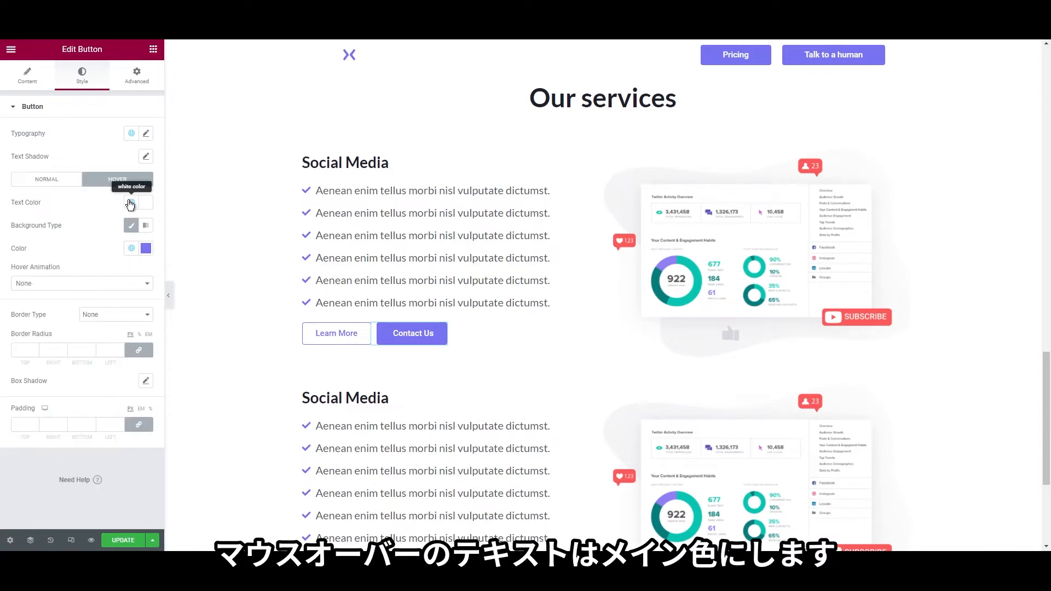
click(131, 203)
click(78, 255)
click(146, 249)
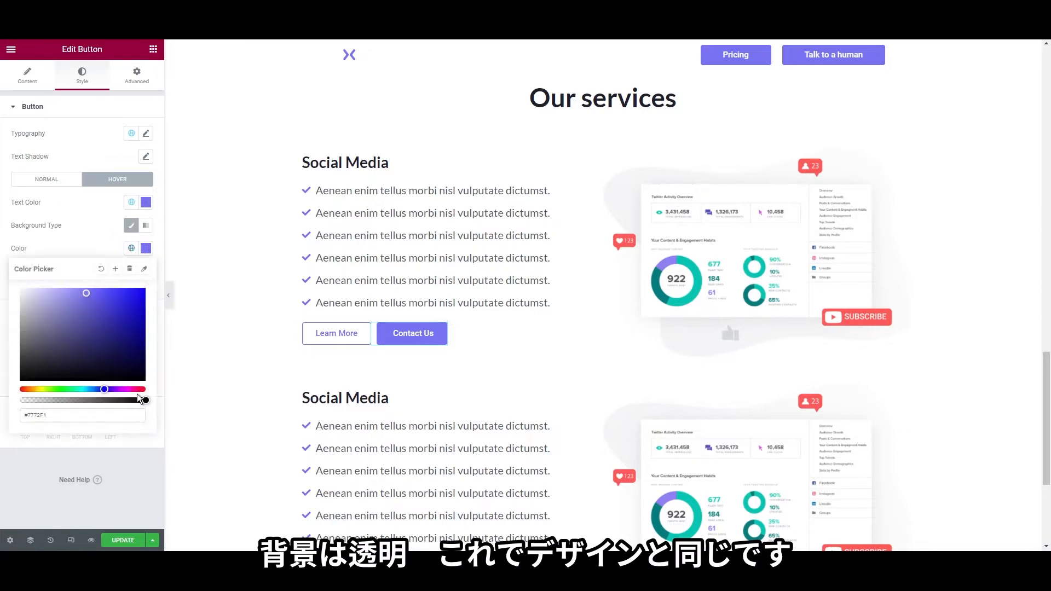
drag(138, 400, 2, 382)
click(2, 383)
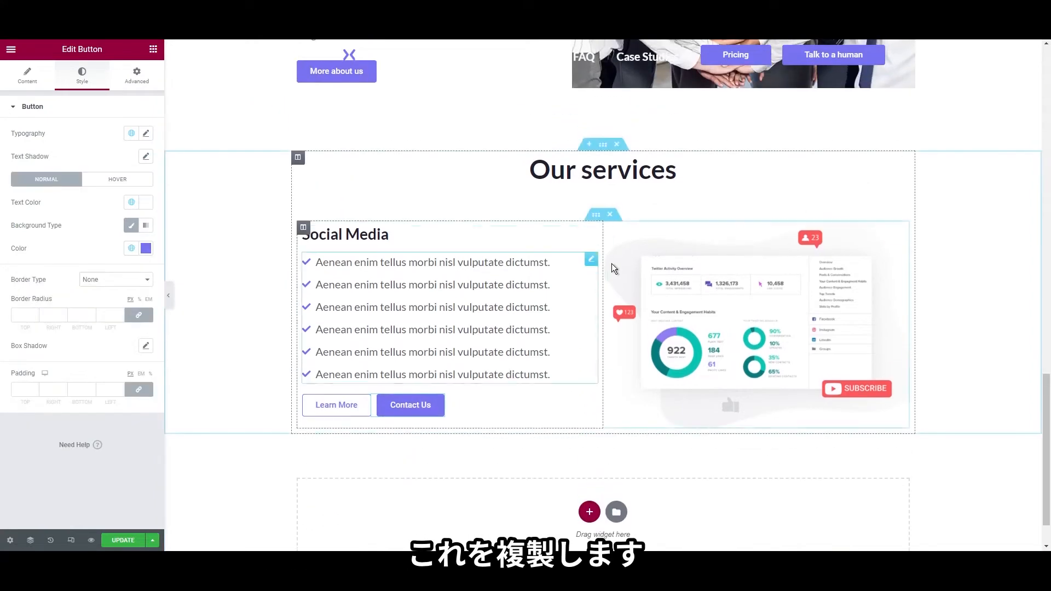
Duplicate the Social Media row below the original
right_click(601, 219)
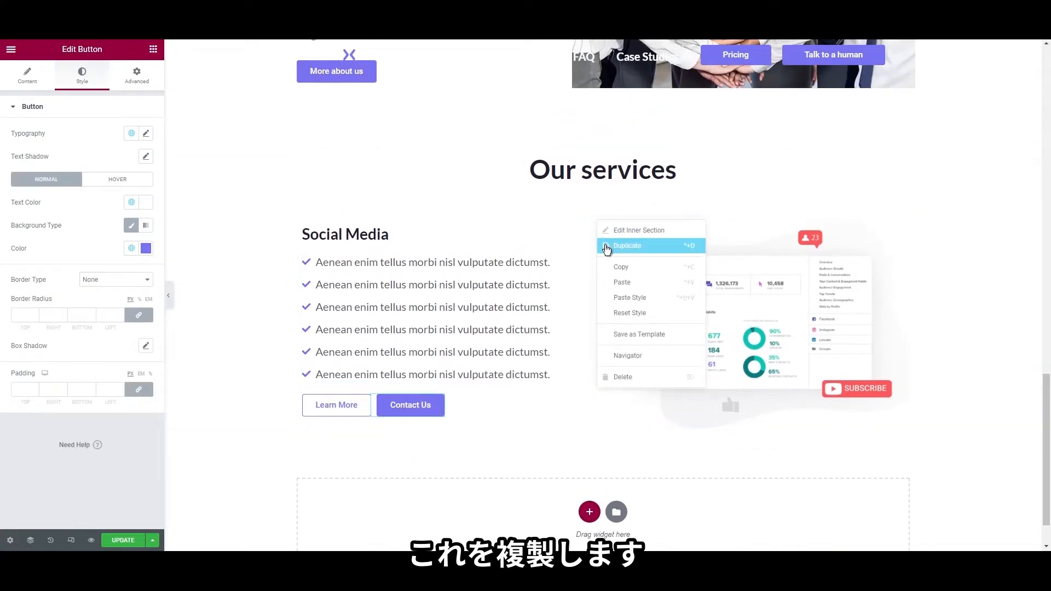
click(607, 249)
scroll(569, 328, down, 4)
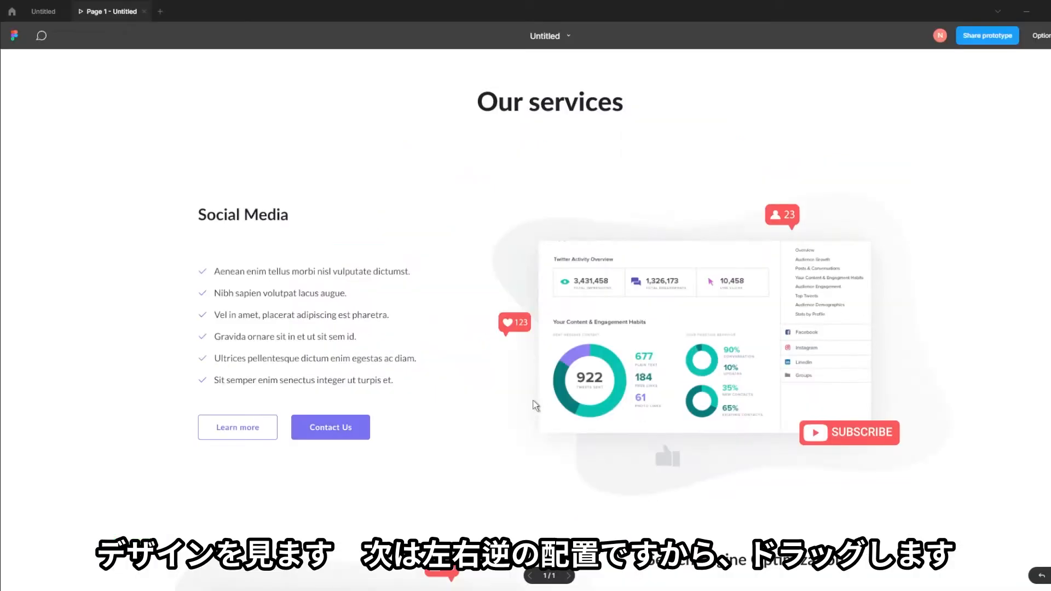
scroll(532, 413, down, 10)
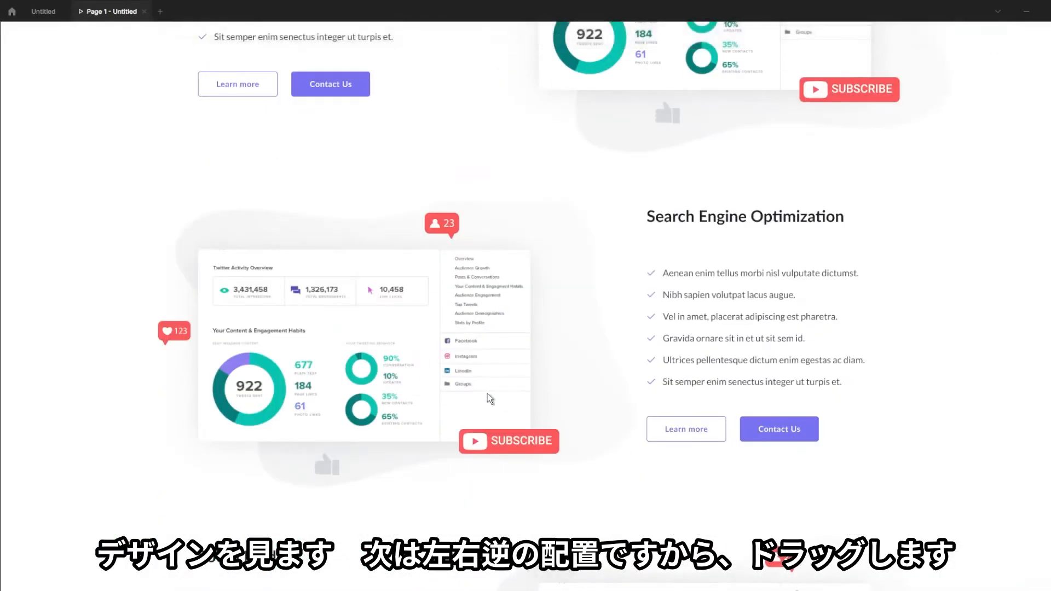
scroll(526, 419, down, 5)
scroll(511, 450, up, 5)
Mirror the copied row by moving its text column to the right of the illustration
click(1017, 14)
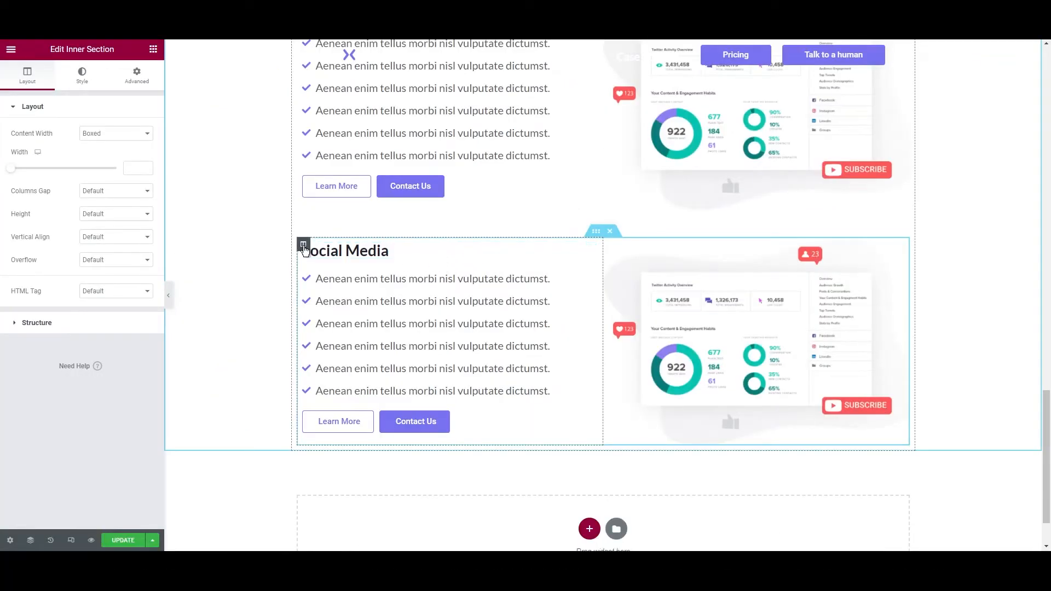
drag(549, 257, 726, 268)
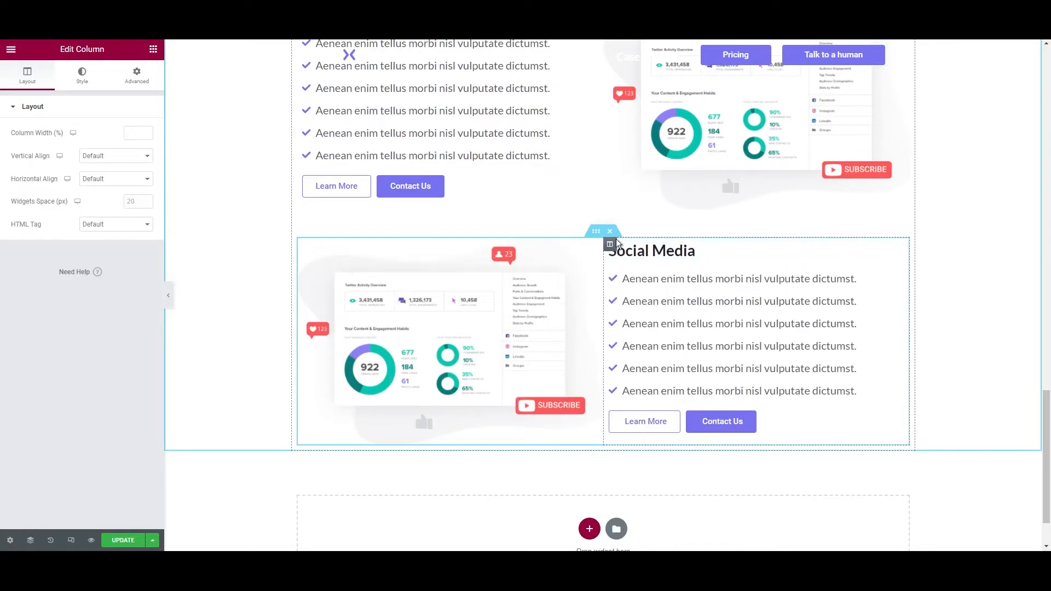
right_click(597, 234)
scroll(619, 241, up, 3)
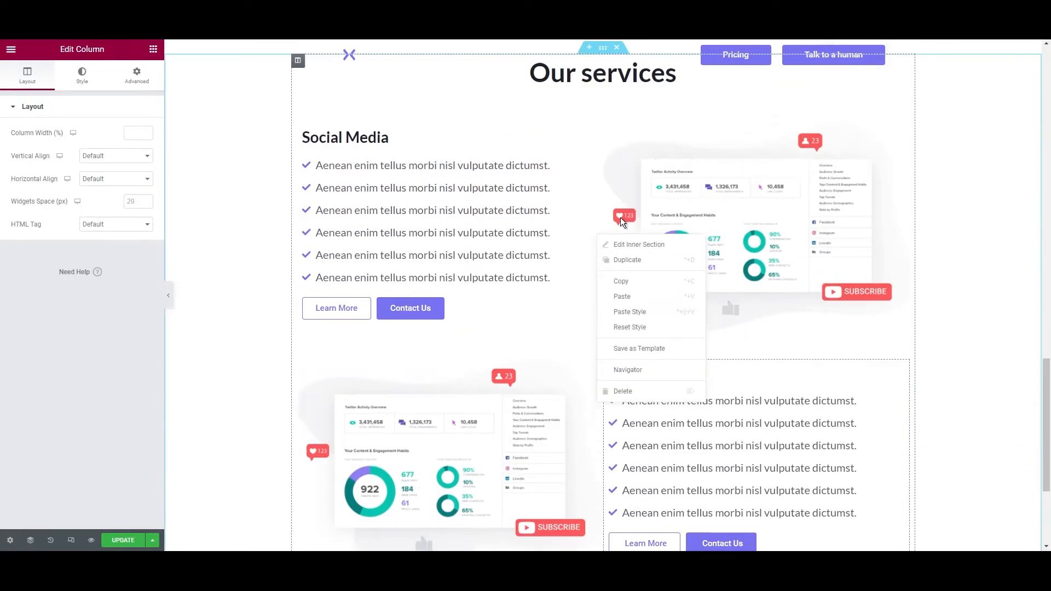
Duplicate the upper Social Media row and drag the copy into place further down
right_click(600, 165)
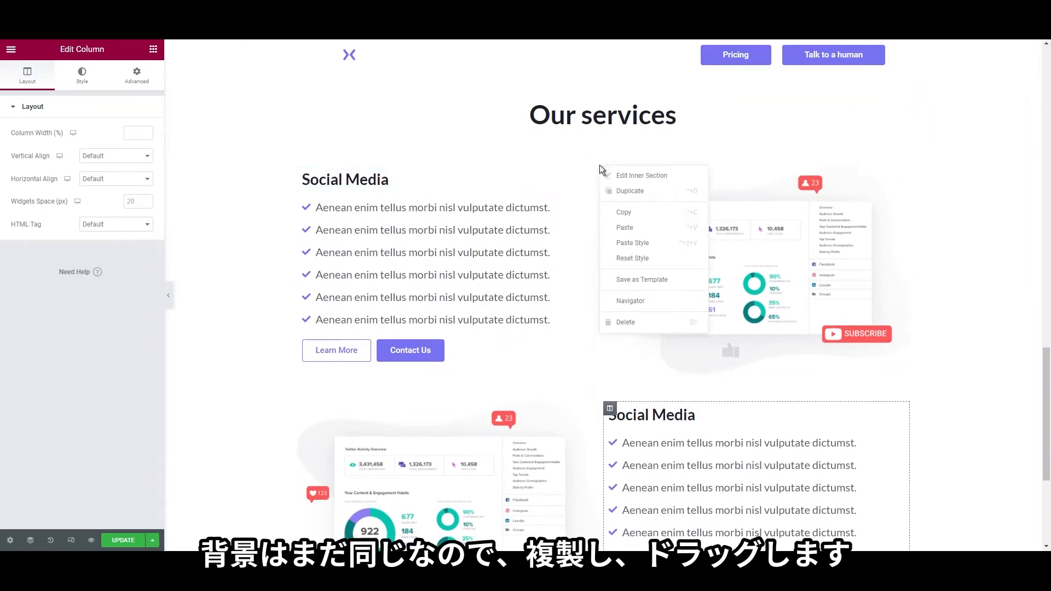
click(617, 191)
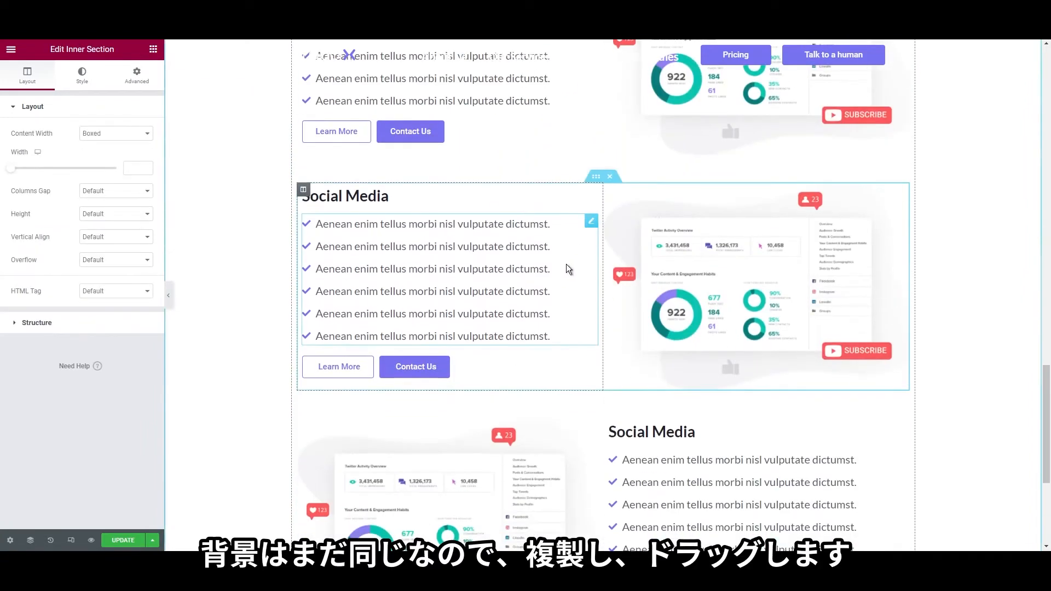
drag(600, 310, 557, 210)
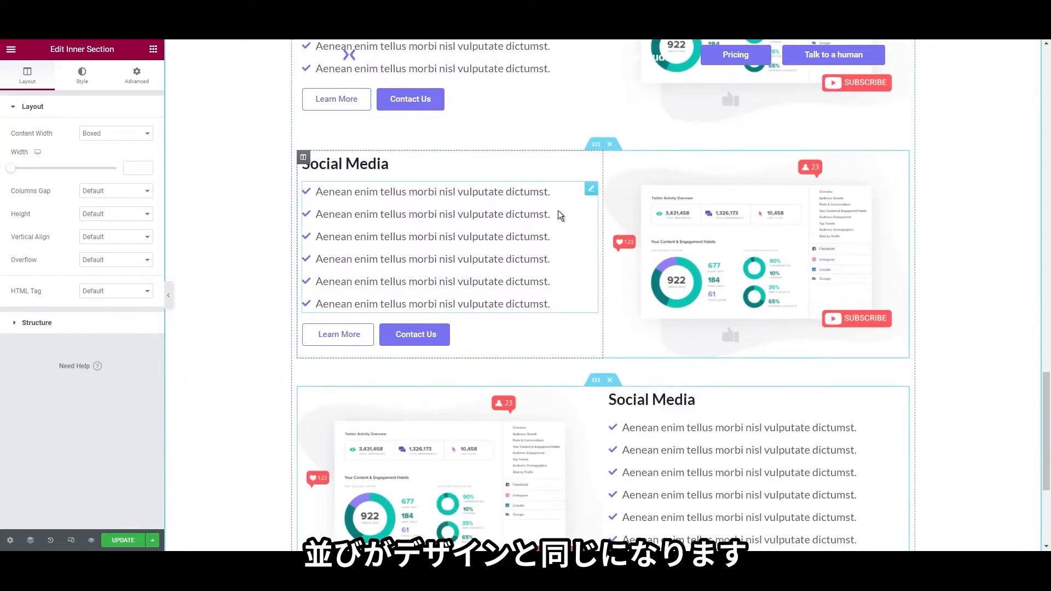
scroll(548, 306, down, 4)
scroll(898, 419, up, 5)
scroll(926, 408, up, 10)
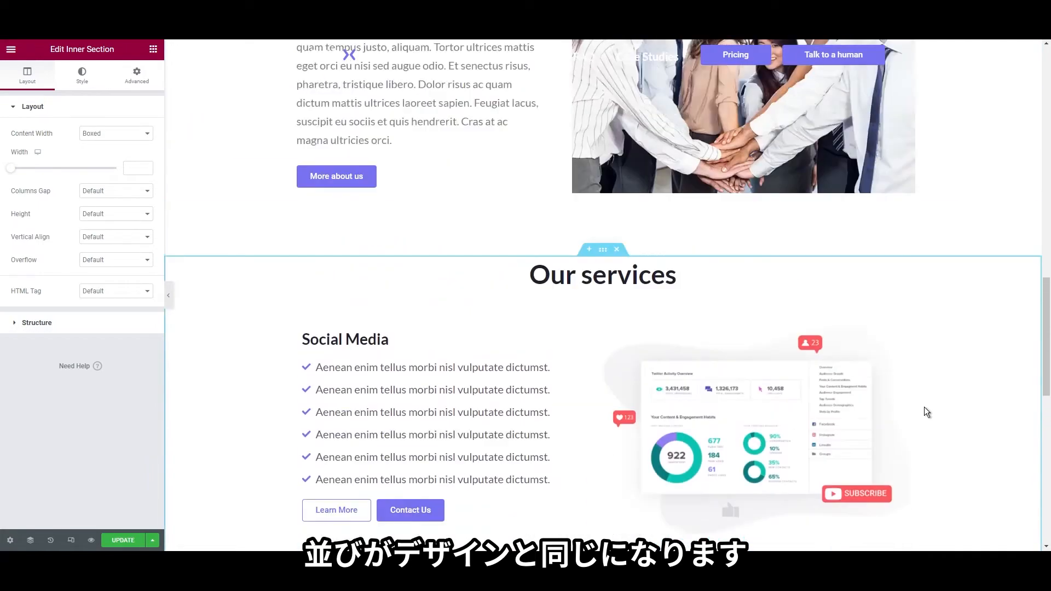
scroll(873, 392, down, 4)
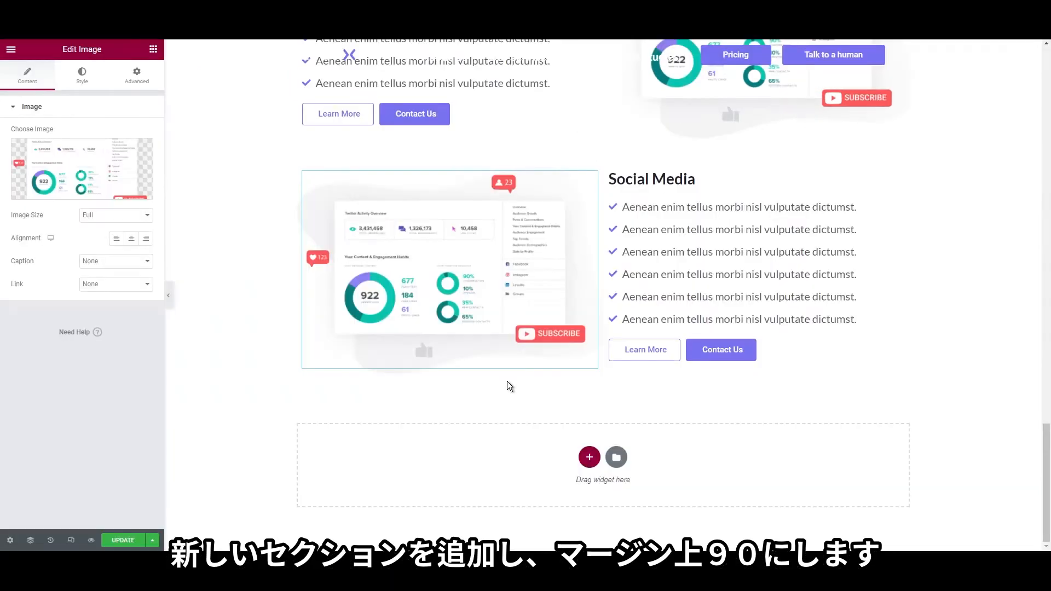
Add a single-column section below the services with a 90 top margin
click(589, 461)
click(455, 485)
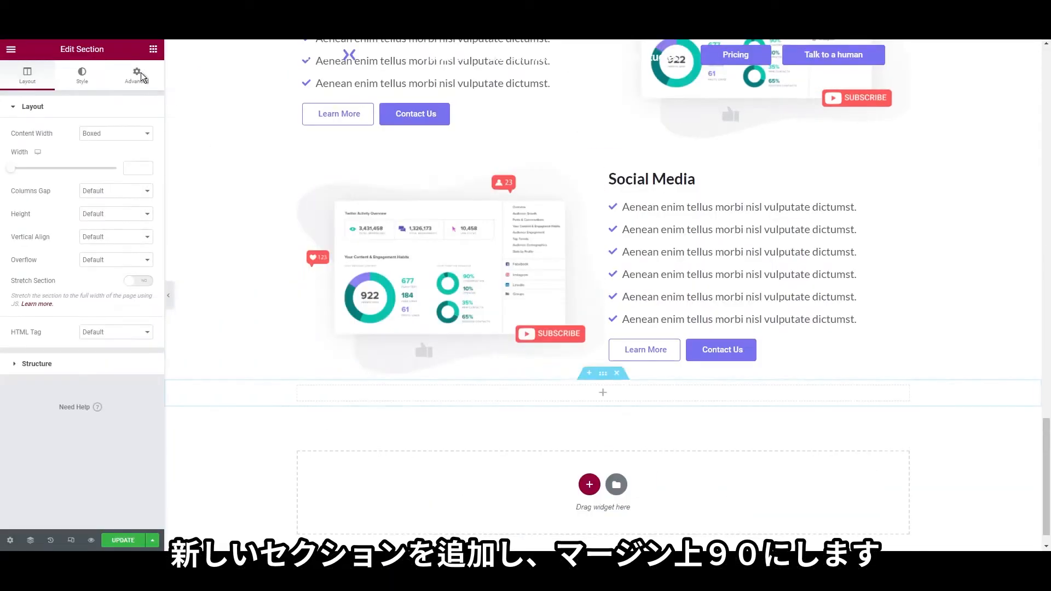
click(137, 75)
click(139, 146)
click(16, 146)
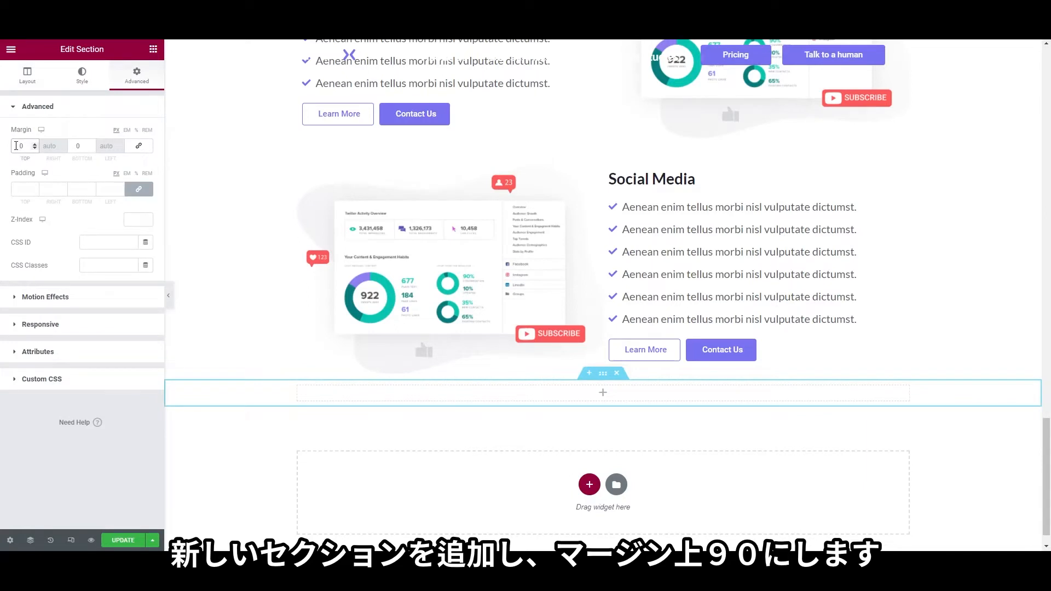
text(90)
scroll(254, 299, down, 2)
right_click(230, 364)
key(Escape)
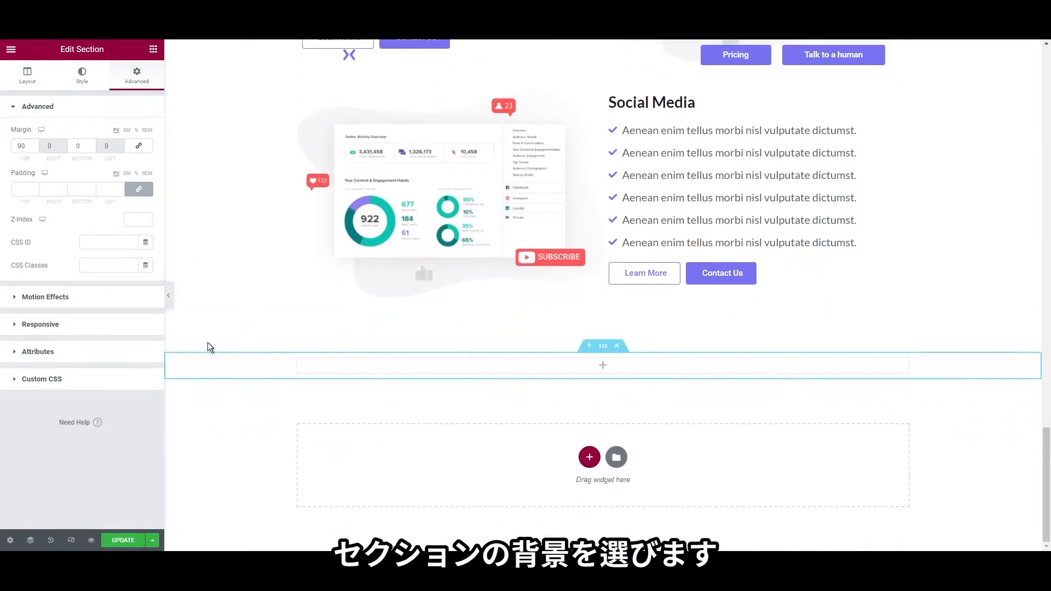
Give the new section a solid dark navy background colour
click(88, 82)
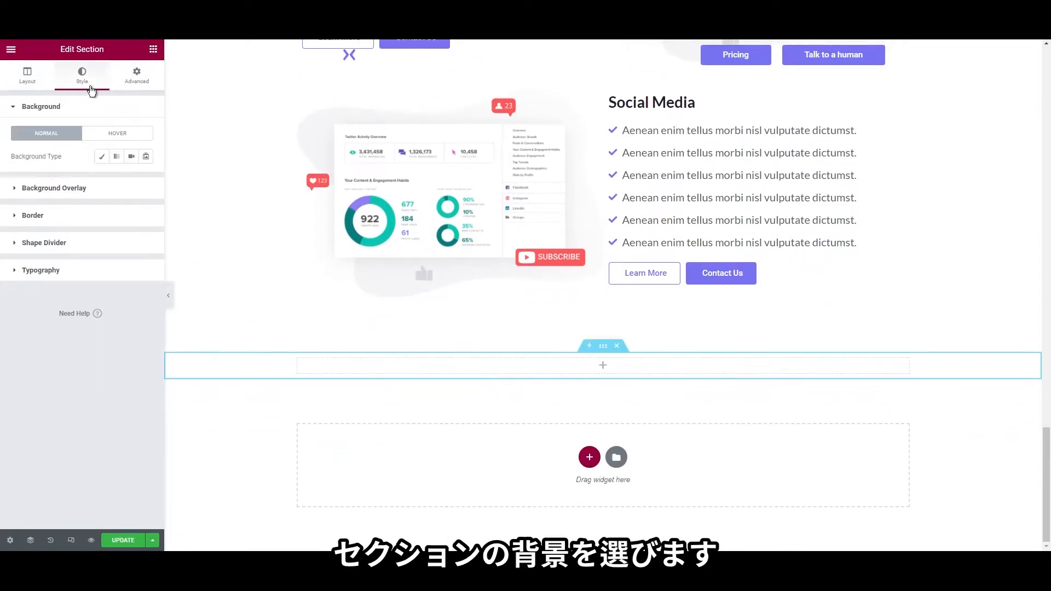
click(102, 156)
click(145, 179)
click(66, 346)
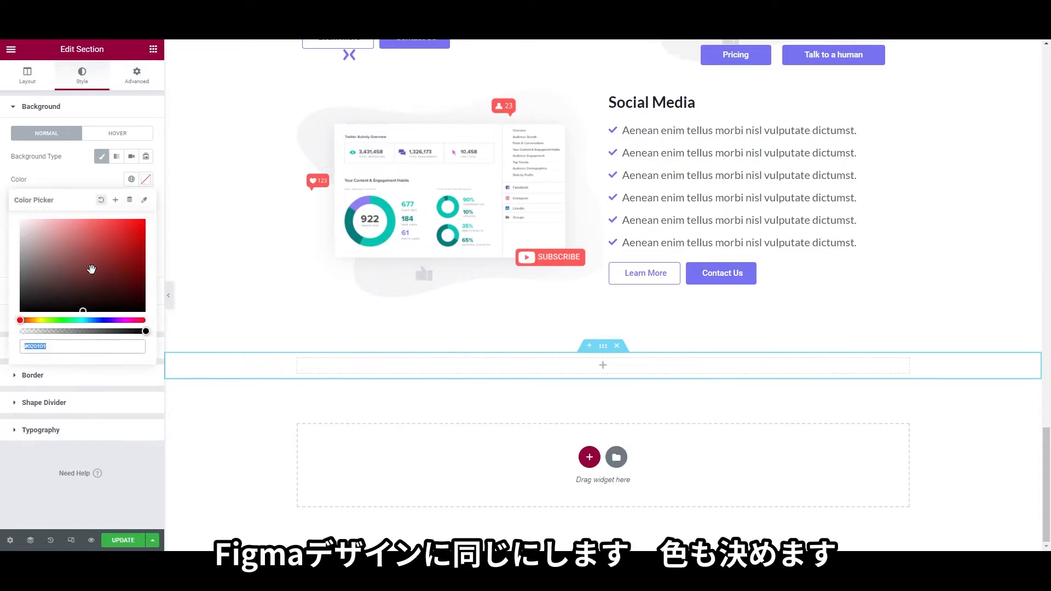
text(1E212C)
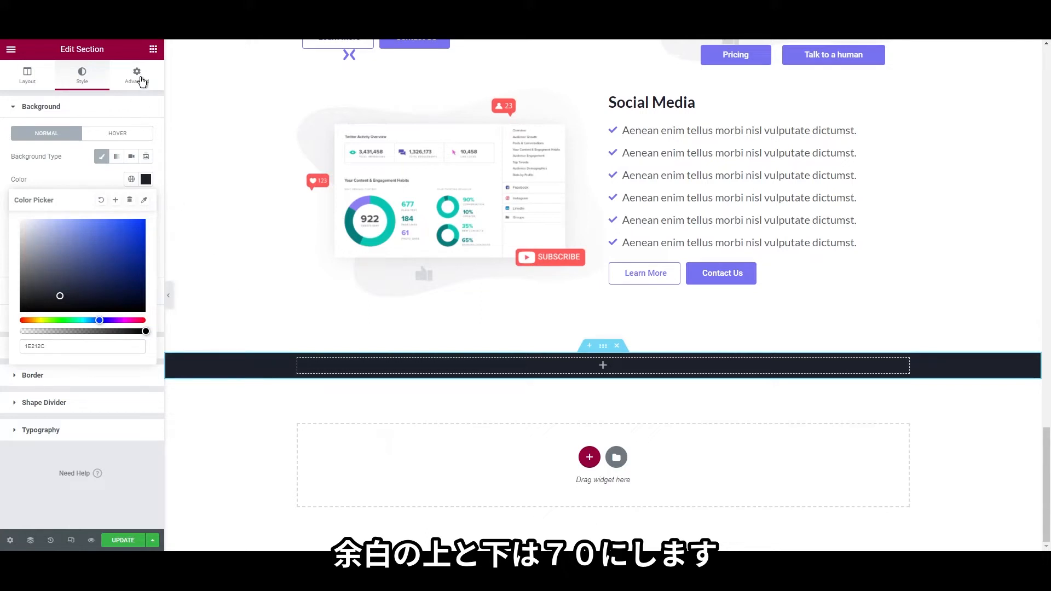
Set the dark section's top and bottom padding to 70
right_click(210, 356)
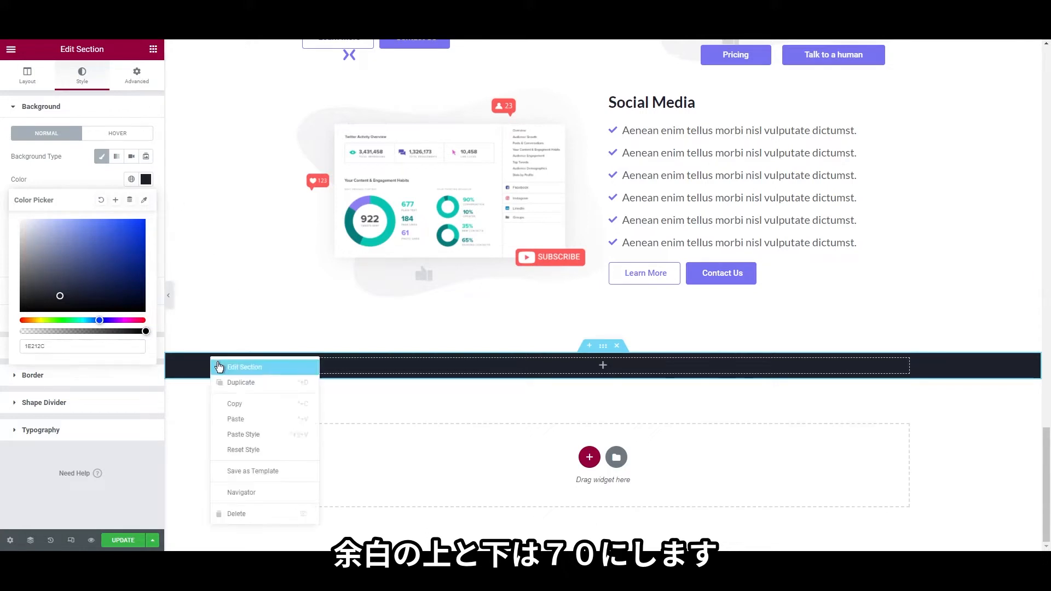
click(236, 368)
click(137, 76)
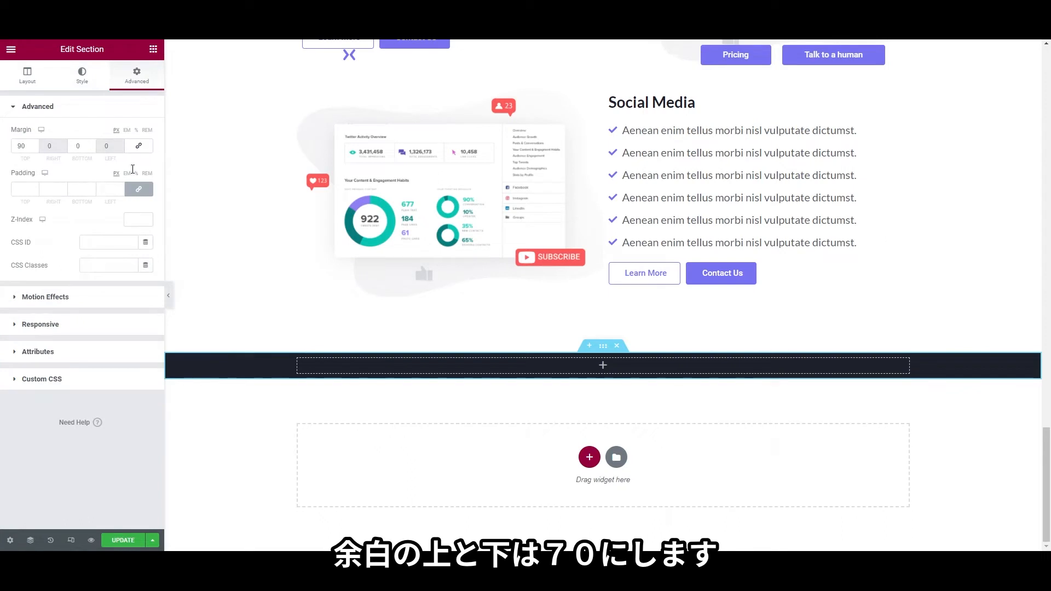
click(140, 190)
text(70)
click(76, 189)
text(70)
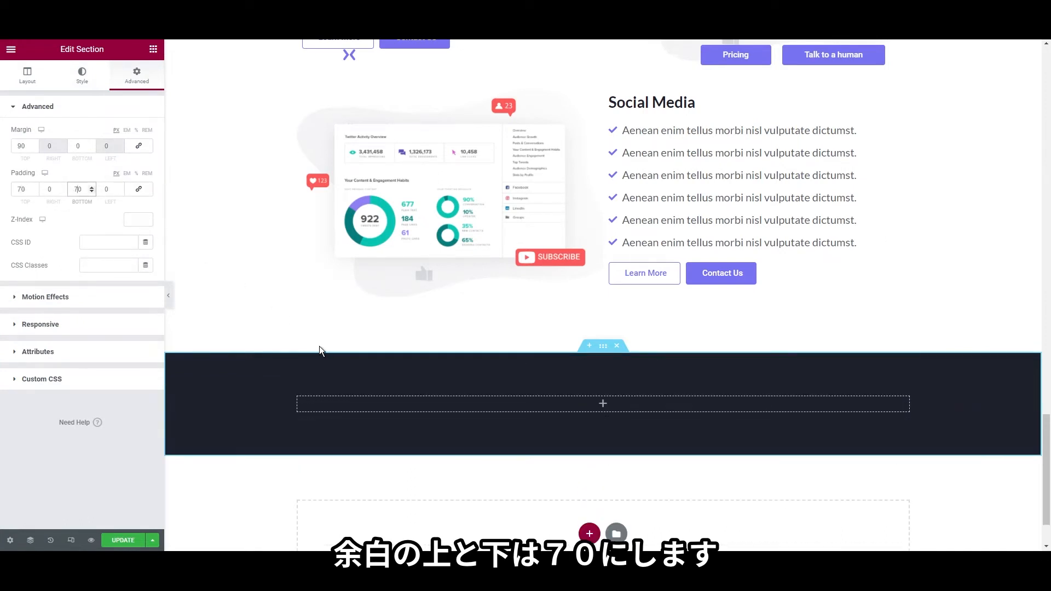
Add a second column and set the section structure to 33/66
right_click(298, 401)
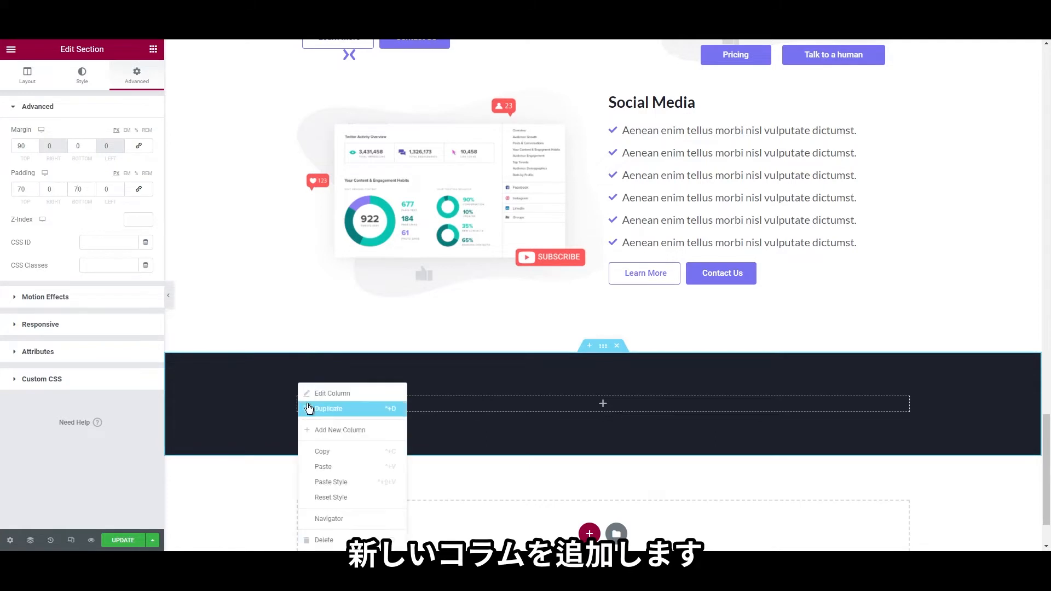
click(343, 431)
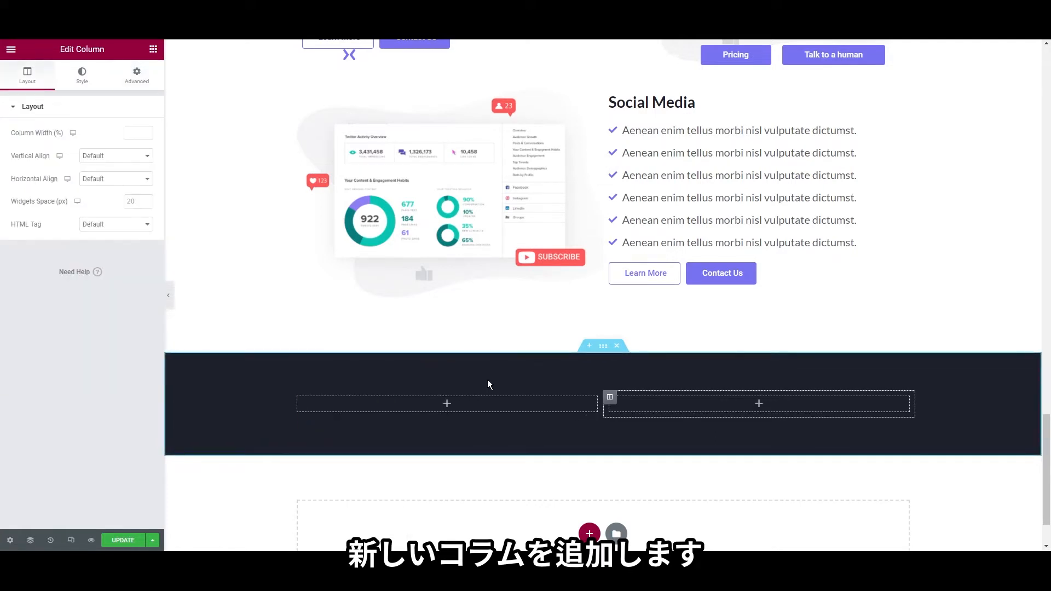
right_click(601, 353)
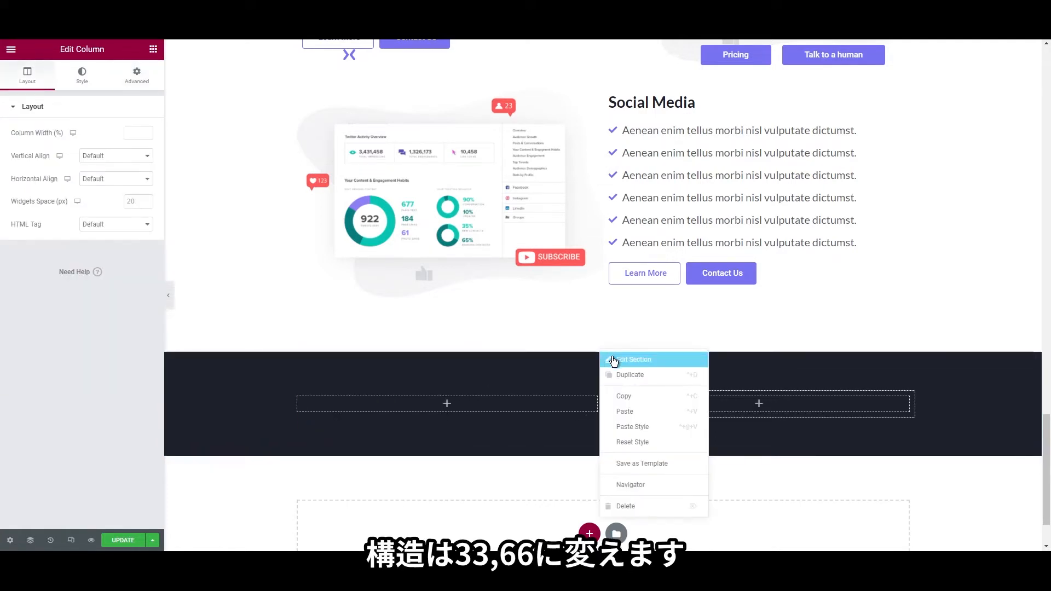
click(613, 359)
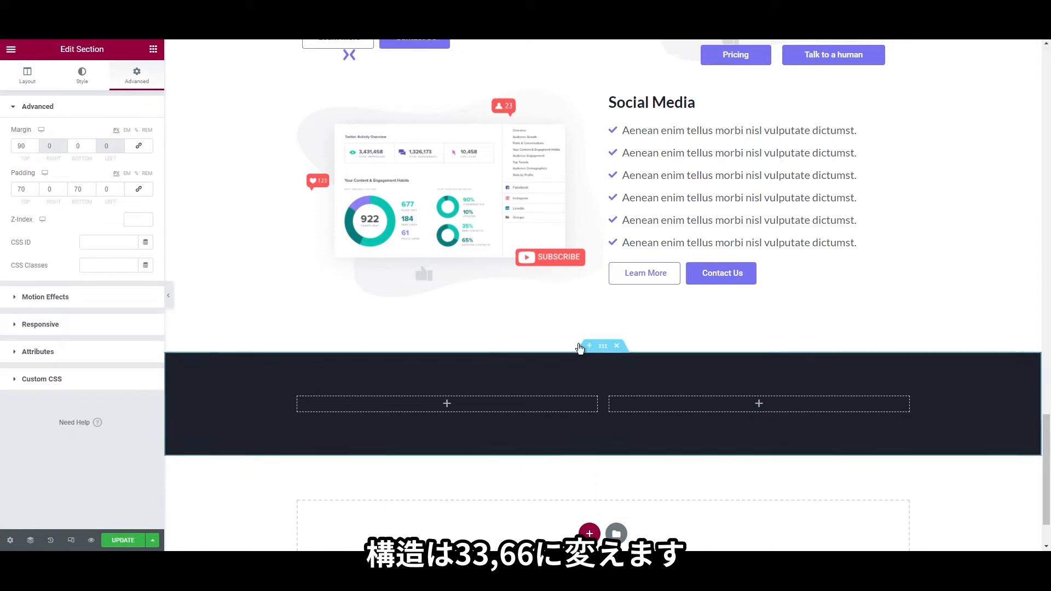
click(42, 88)
click(55, 364)
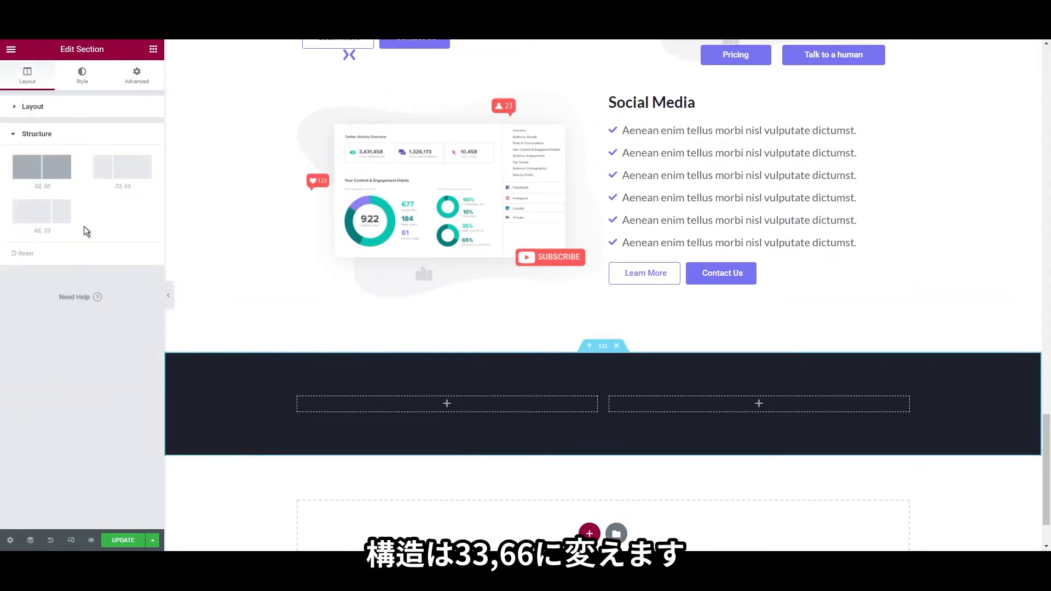
click(113, 175)
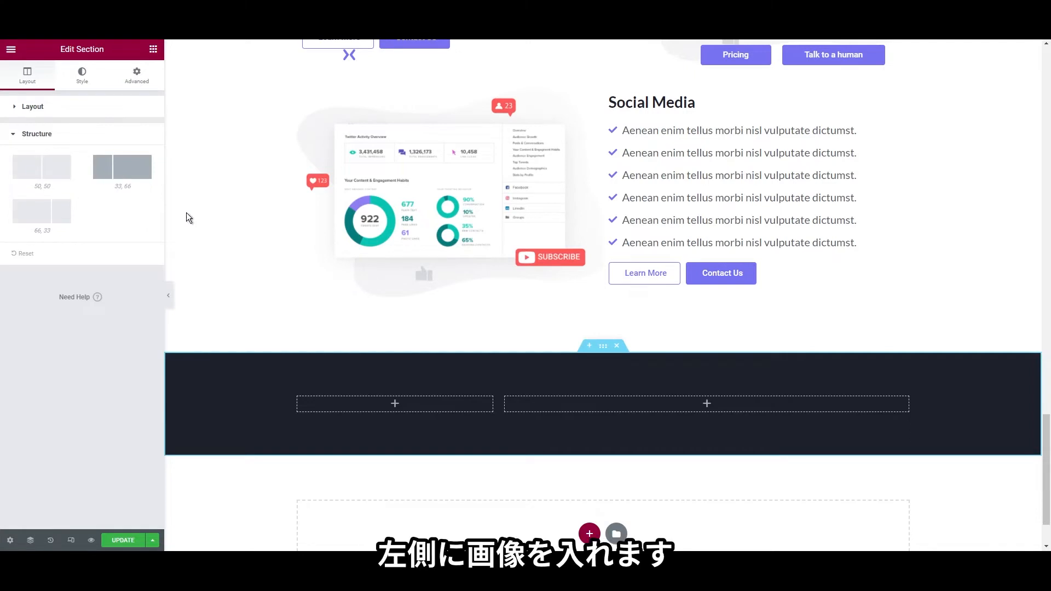
click(154, 49)
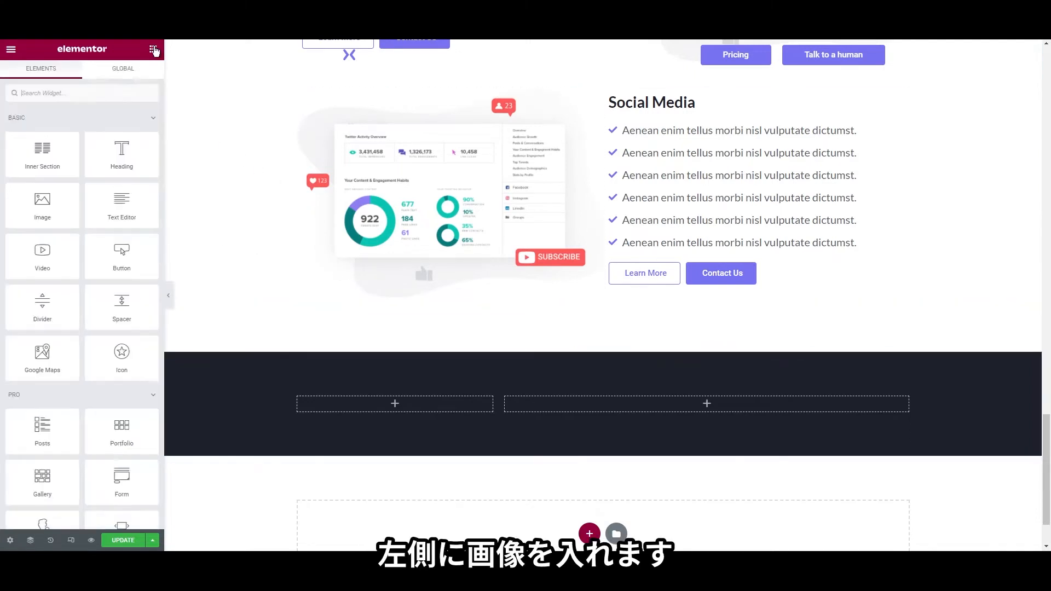
Place the presenter illustration from the Media Library in the left column at Full size
drag(42, 203, 324, 403)
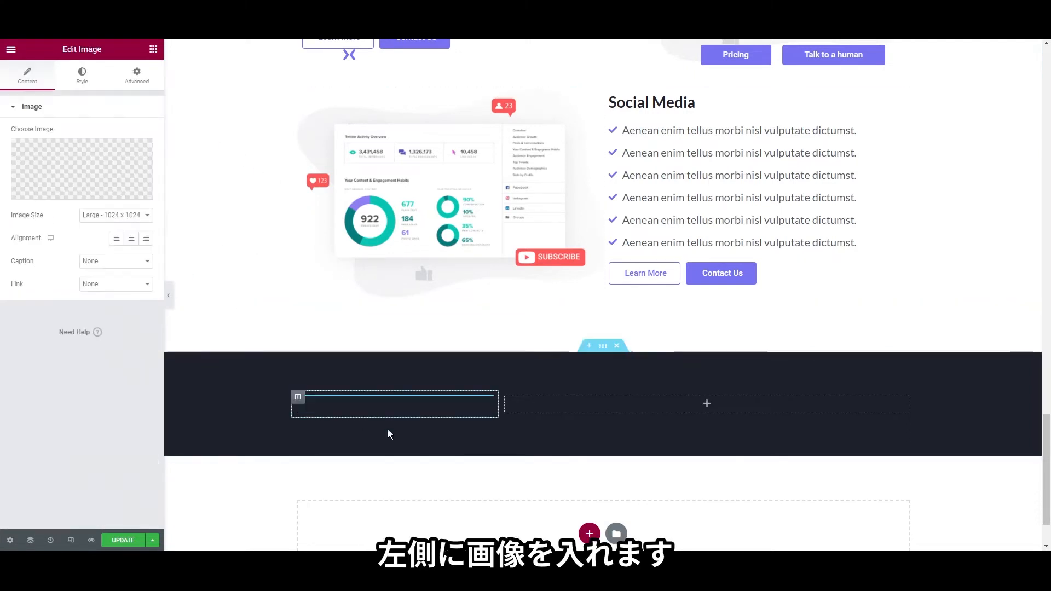
click(98, 215)
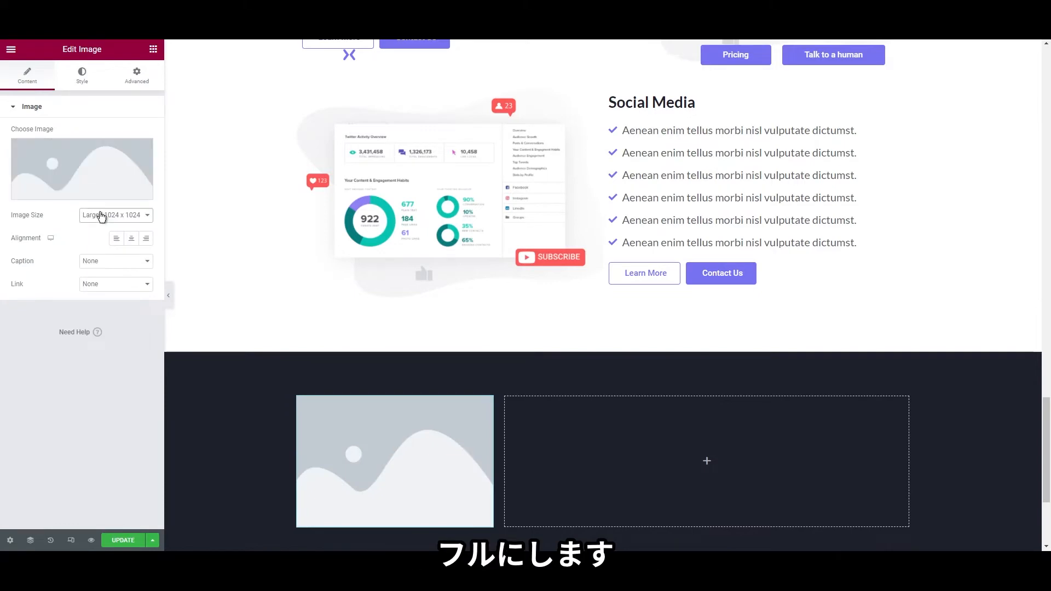
click(107, 290)
click(97, 162)
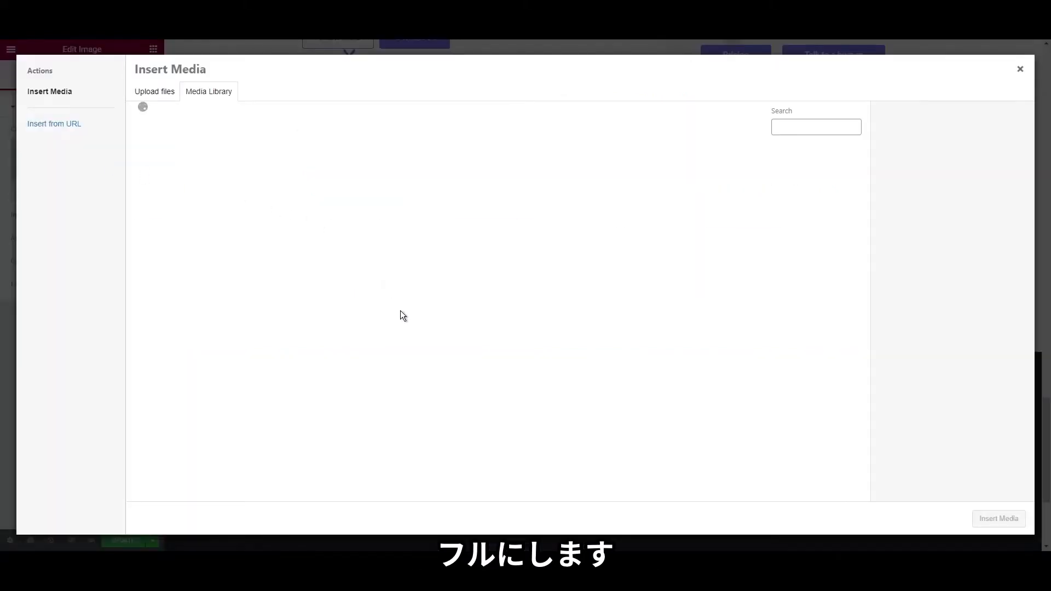
click(187, 188)
click(985, 521)
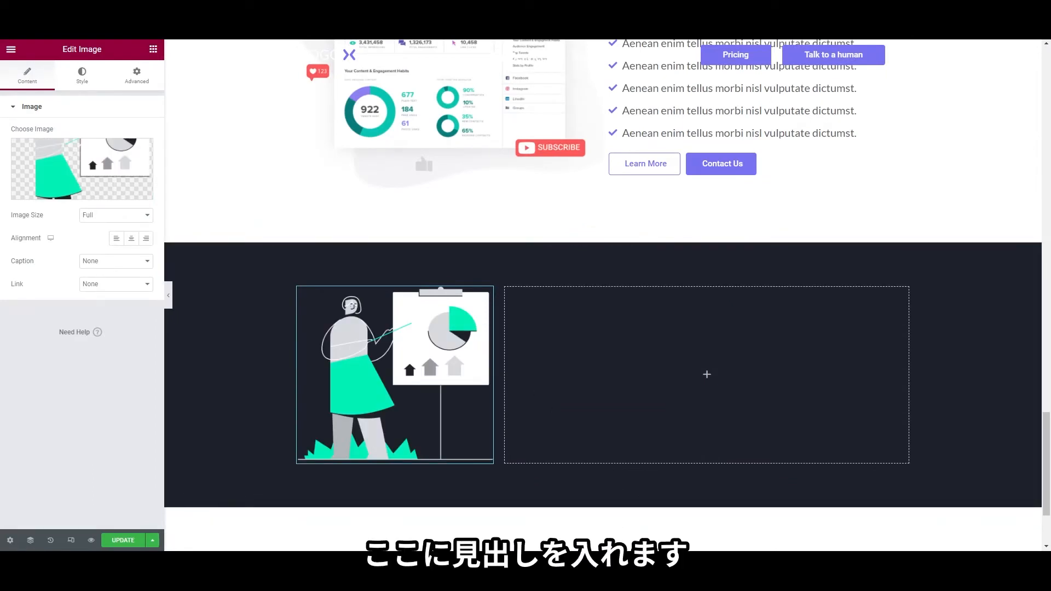
Add a white H3 heading 'Get a Free SEO Analysis!' in the right column
click(153, 50)
drag(122, 160, 500, 279)
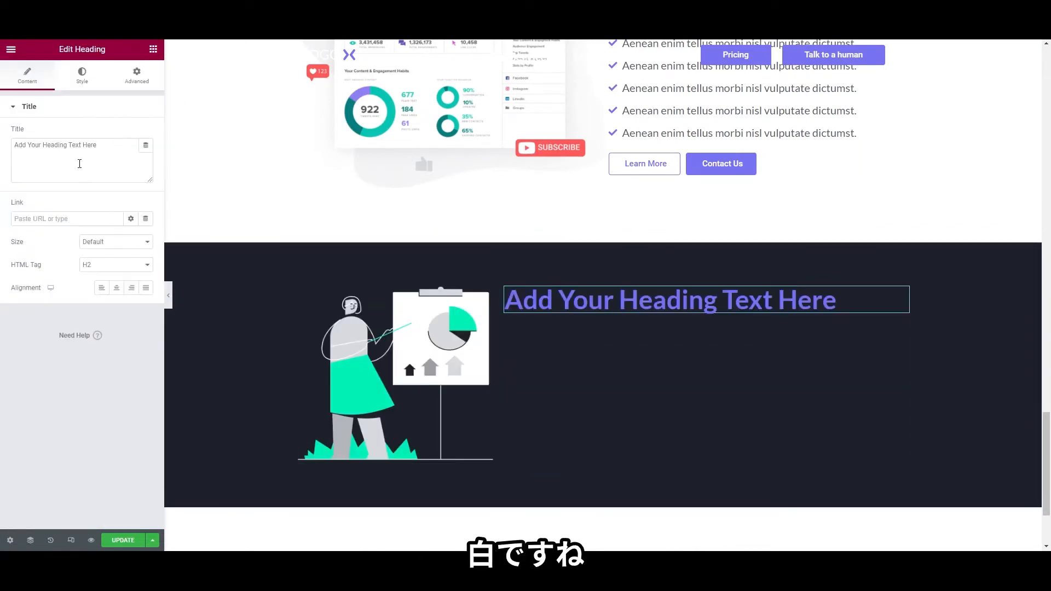
key(ctrl+a)
text(Get a Free SEO Analysis!)
click(83, 76)
click(146, 133)
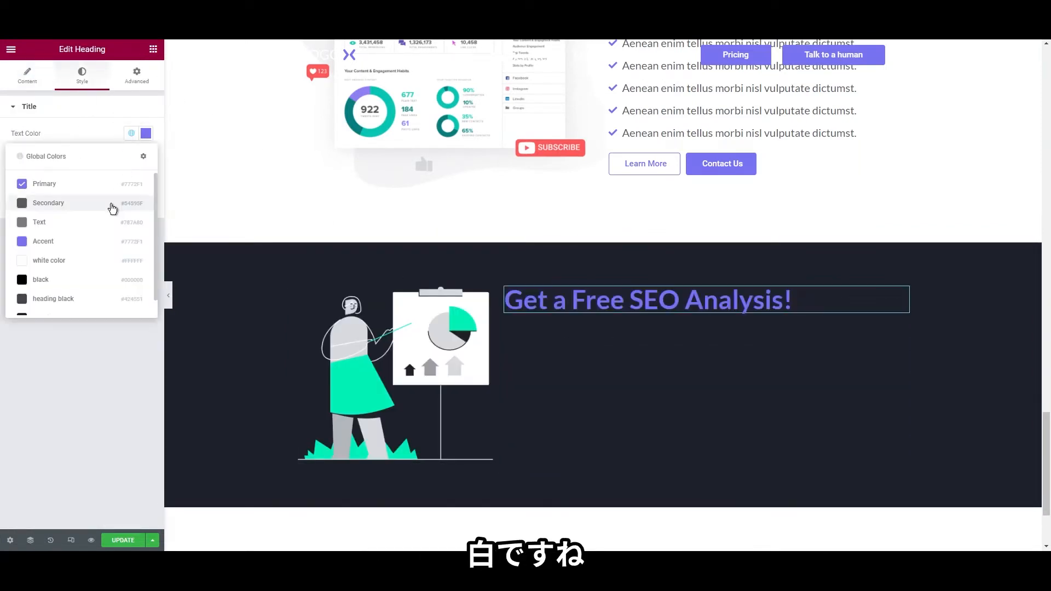
click(91, 266)
click(27, 76)
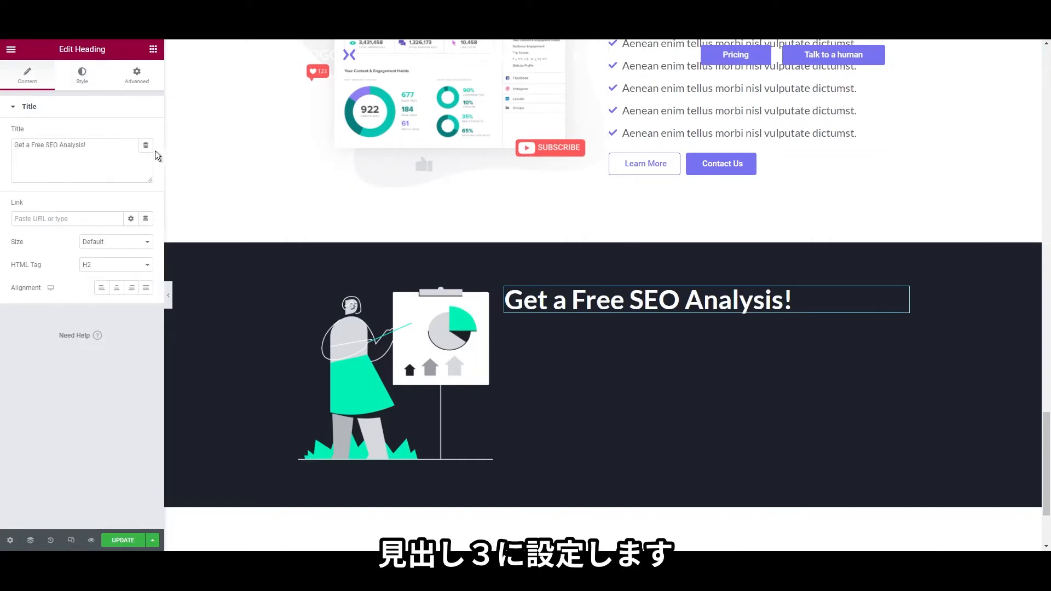
click(106, 297)
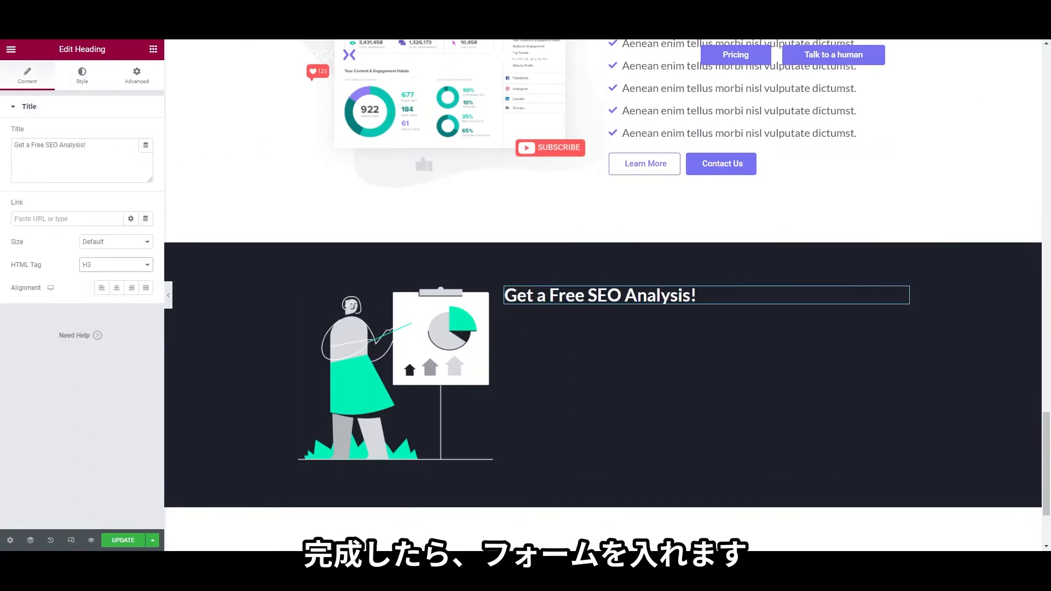
click(152, 51)
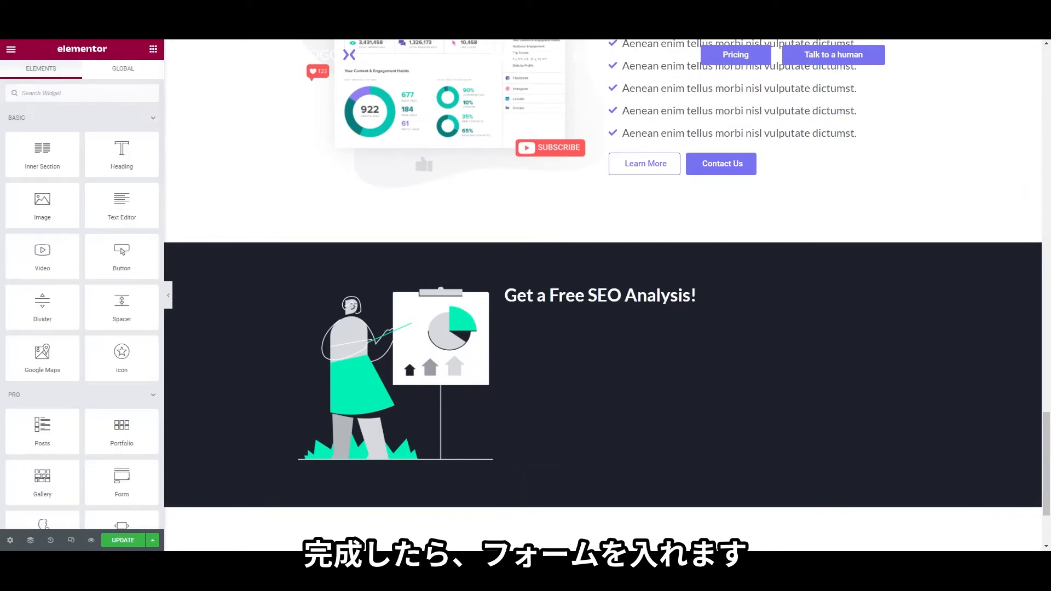
Drop a Form widget under the heading and begin changing the Name placeholder to 'Your Name'
click(93, 99)
text(form)
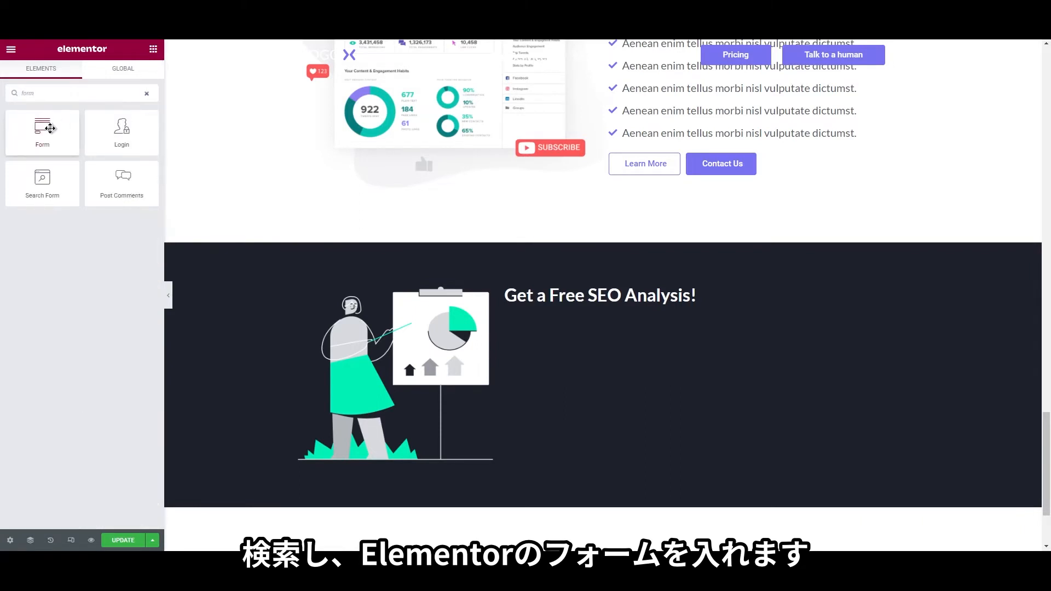
drag(42, 129, 562, 302)
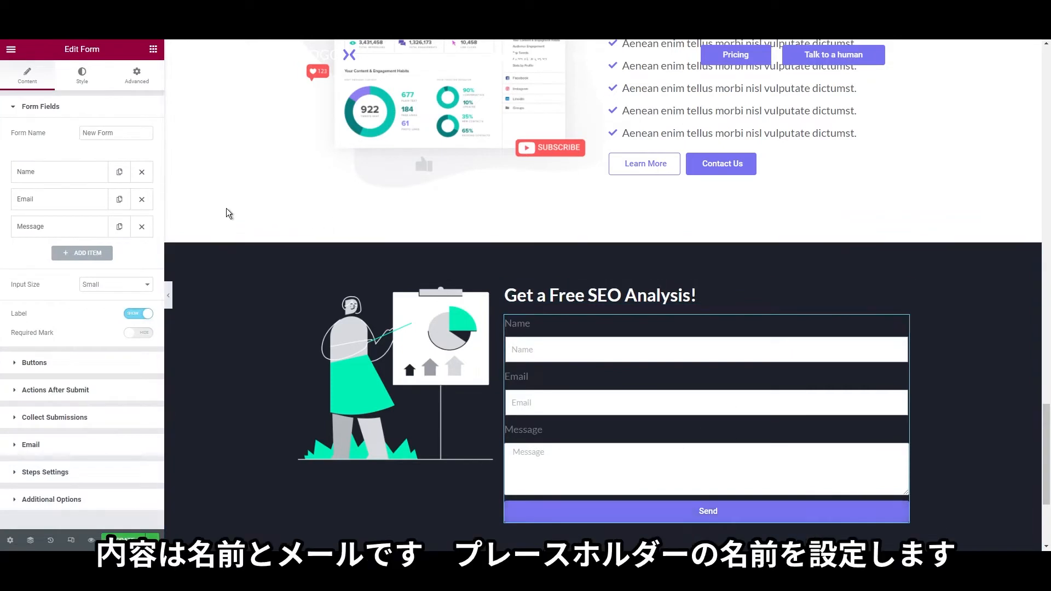
click(32, 175)
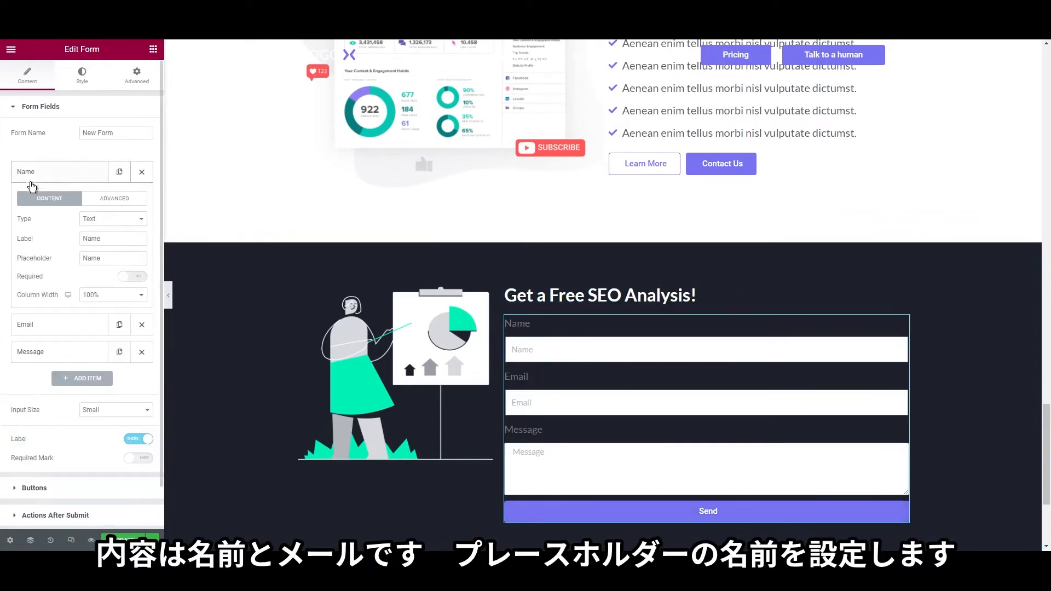
double_click(108, 235)
double_click(111, 258)
text(Your)
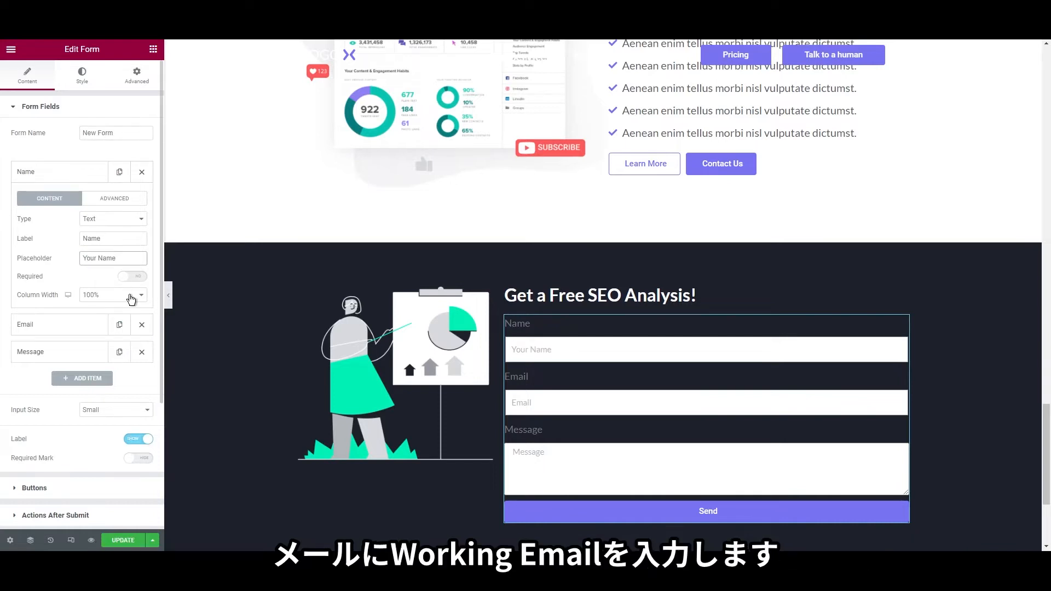
Replace the Email field's placeholder, typing 'Your working ema'
click(69, 335)
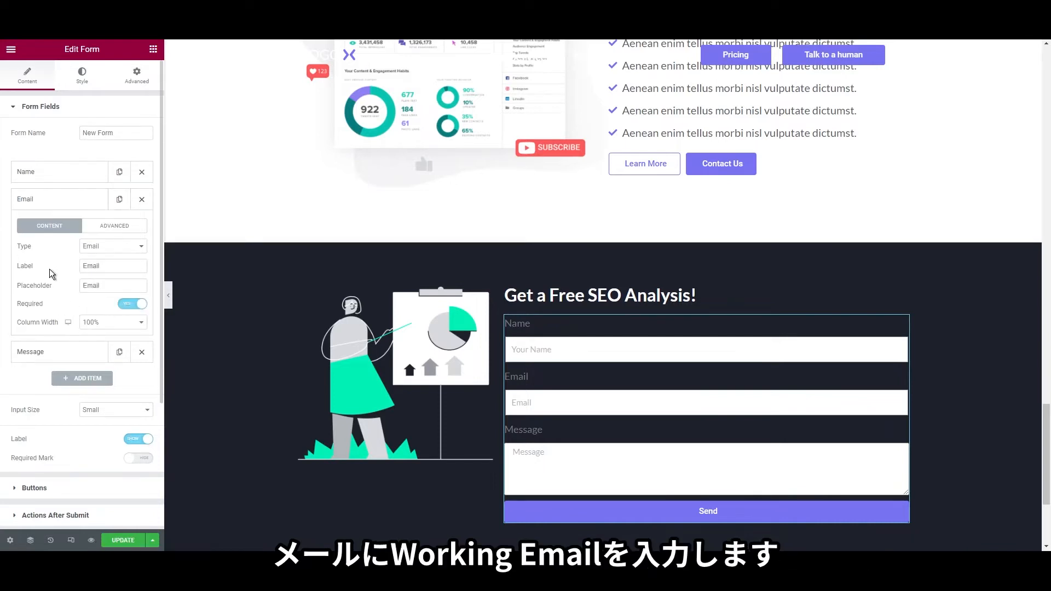
double_click(109, 286)
text(Your working ema)
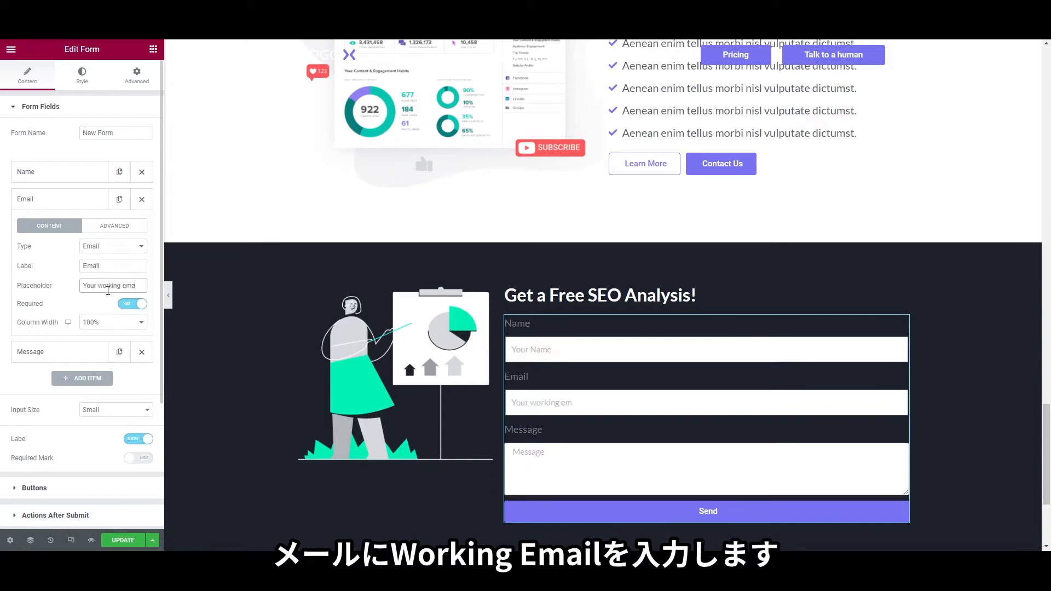
click(67, 351)
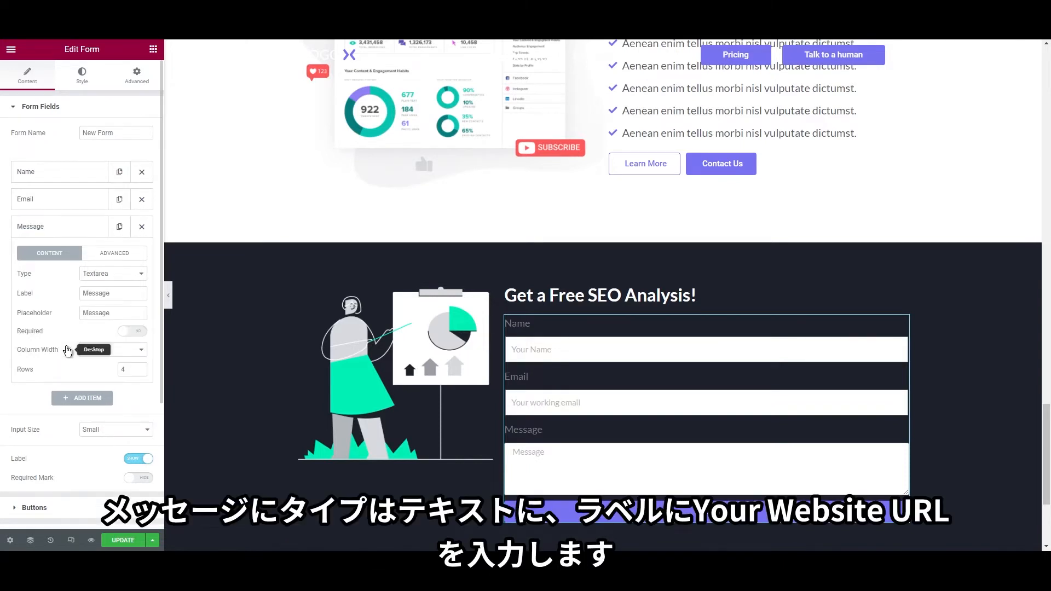
click(103, 288)
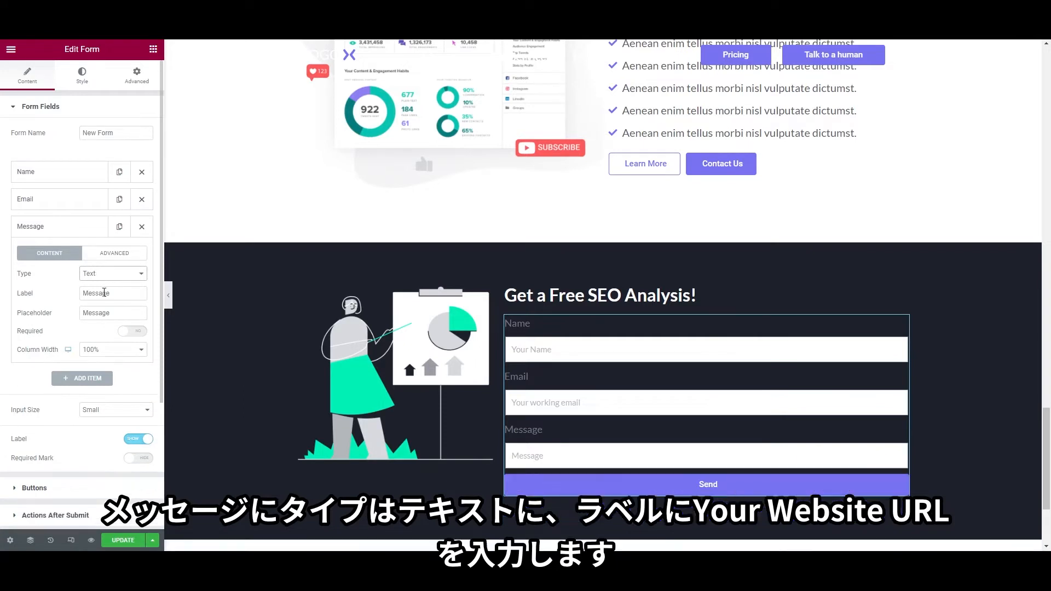
double_click(104, 293)
text(Y)
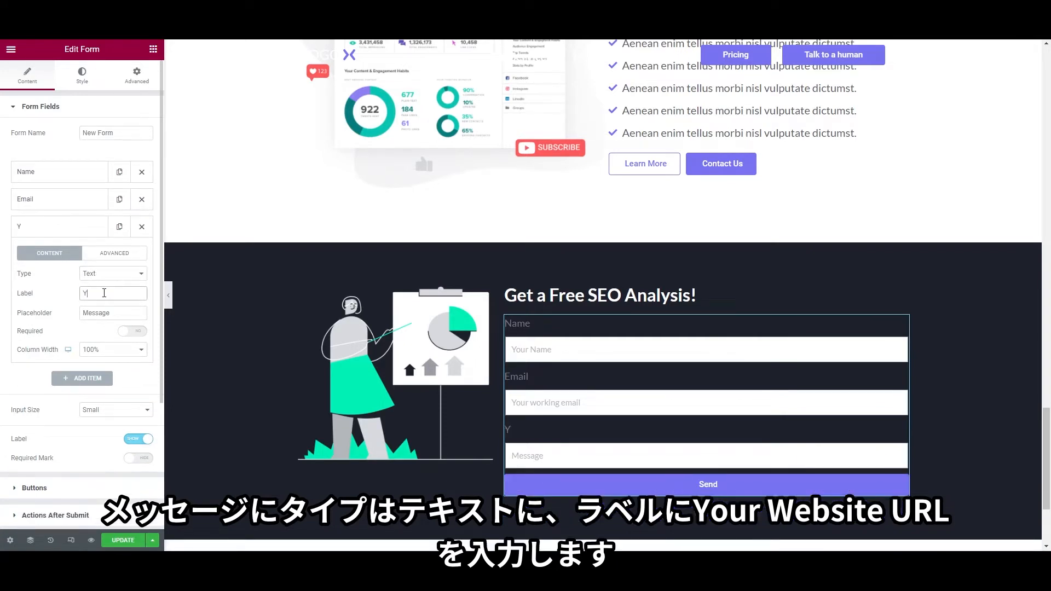
text(our website URL)
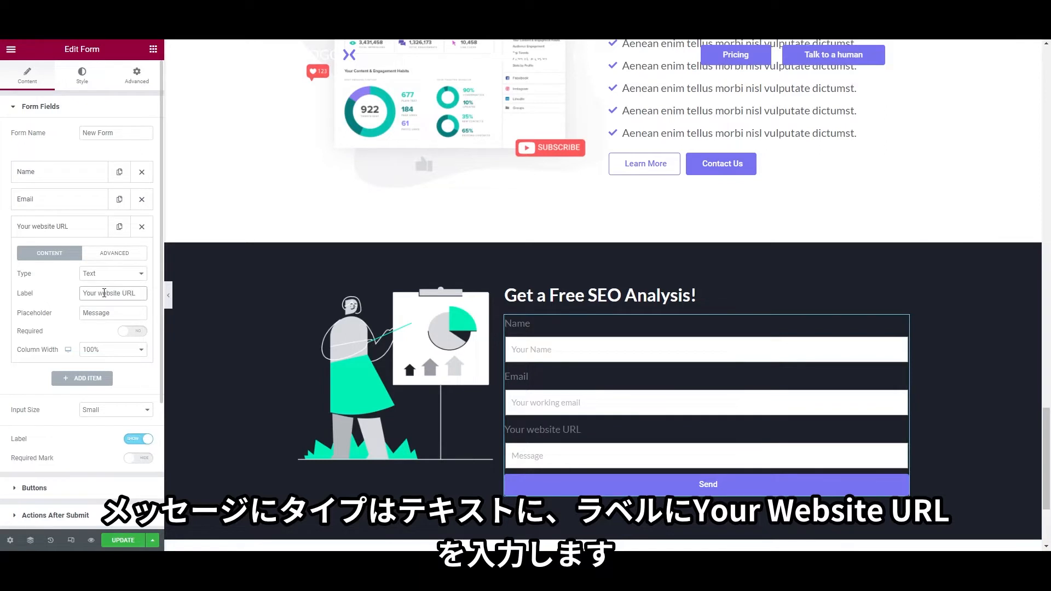
key(Tab)
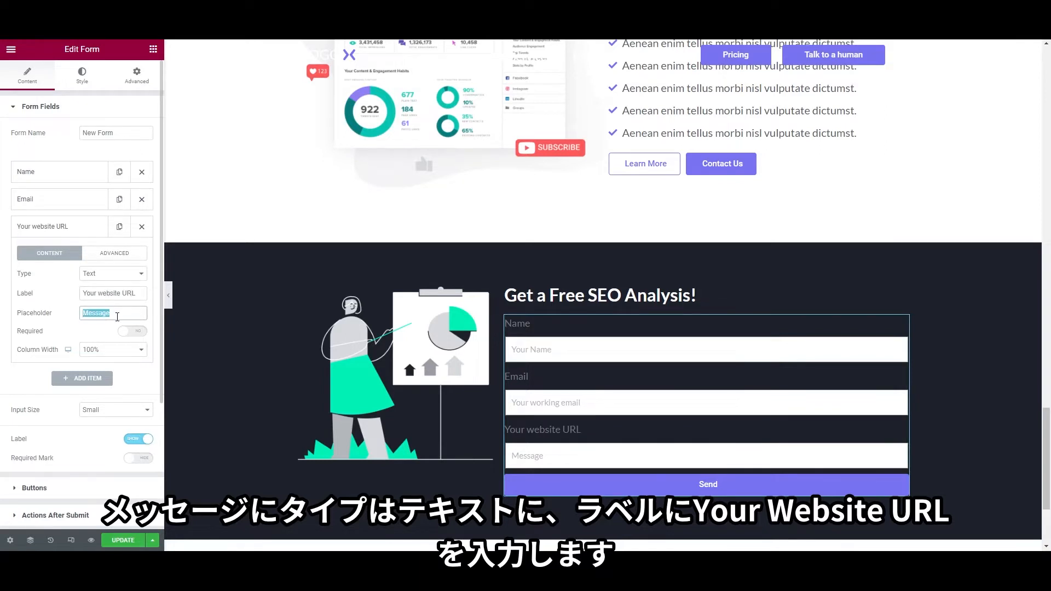
text(https://yoursite)
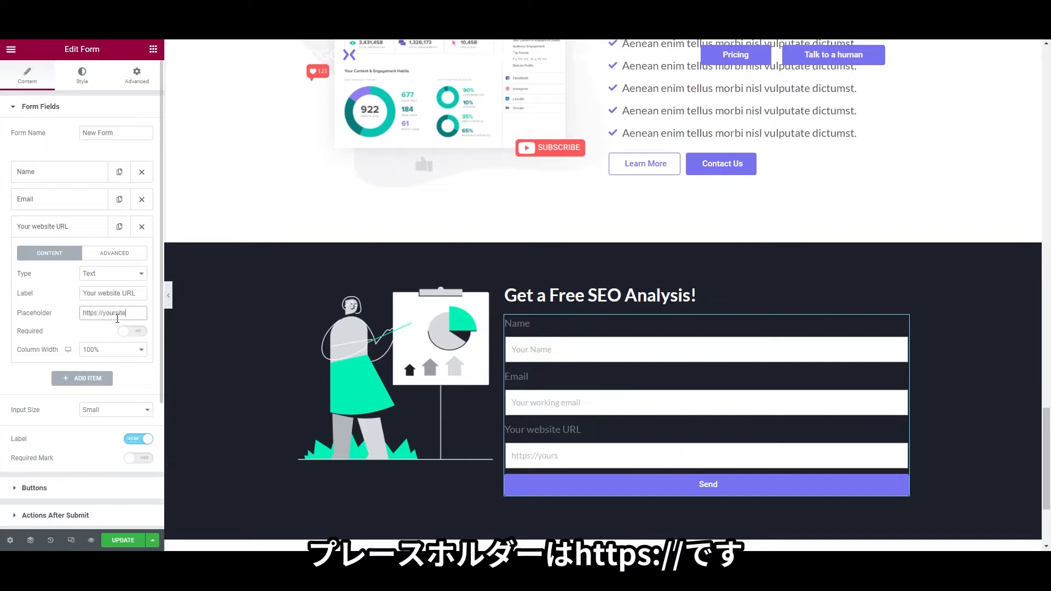
text(.com)
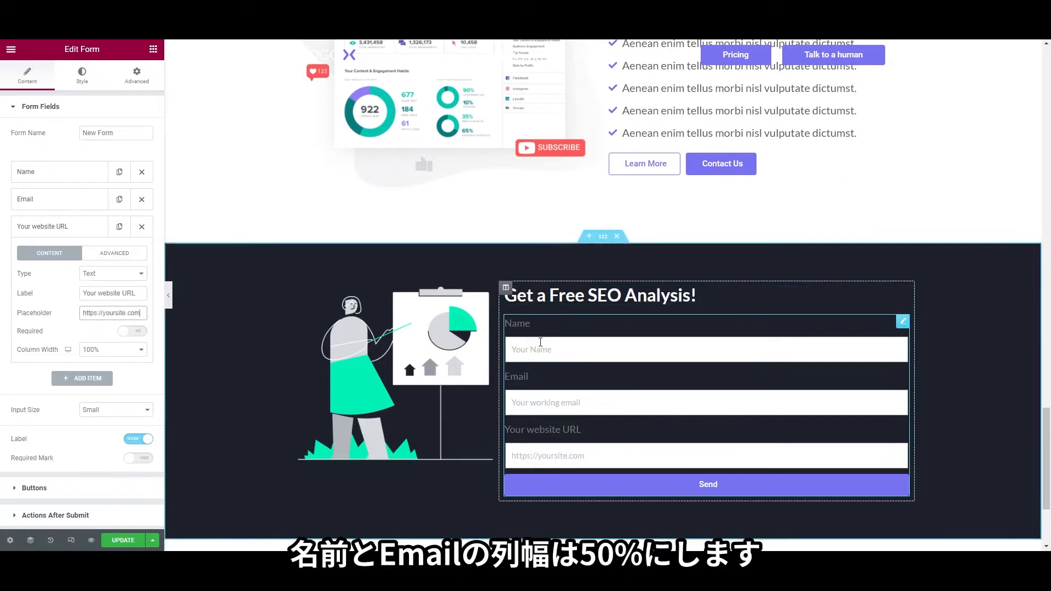
right_click(545, 336)
key(Escape)
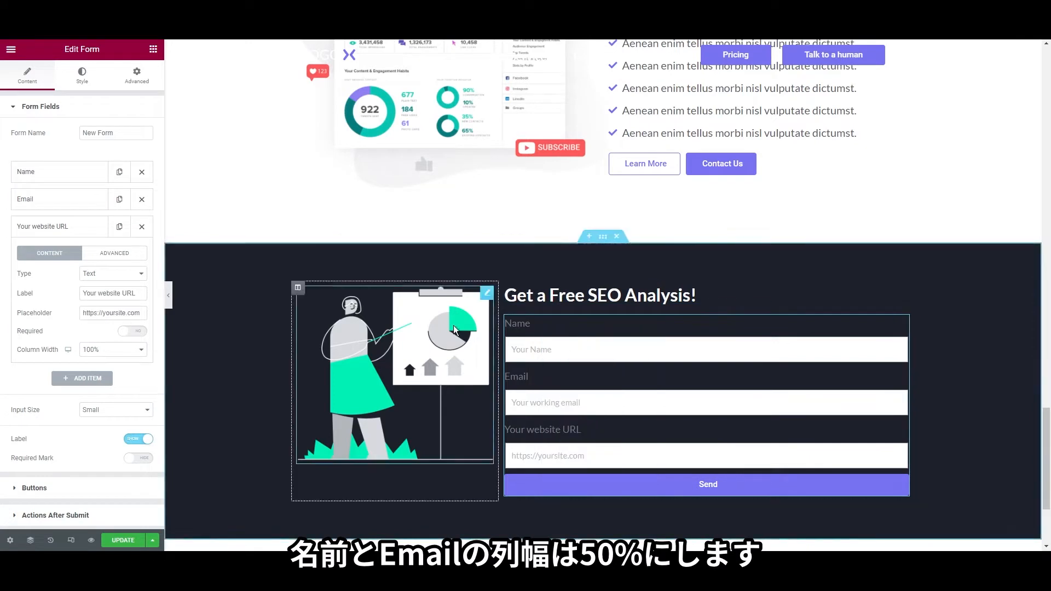
Set the Name and Email fields to 50% width so they share one row
click(74, 180)
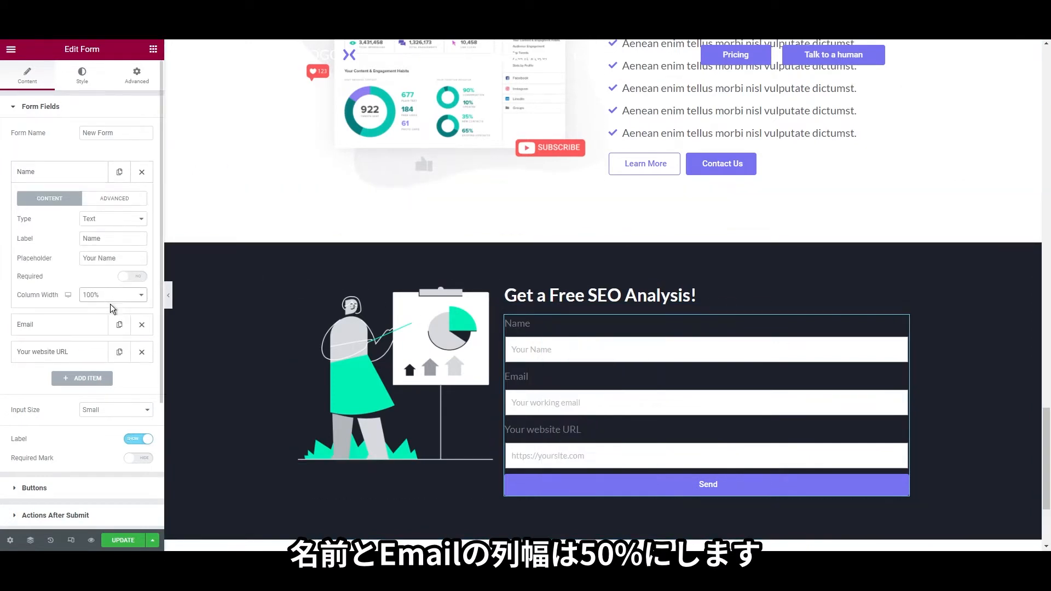
click(111, 351)
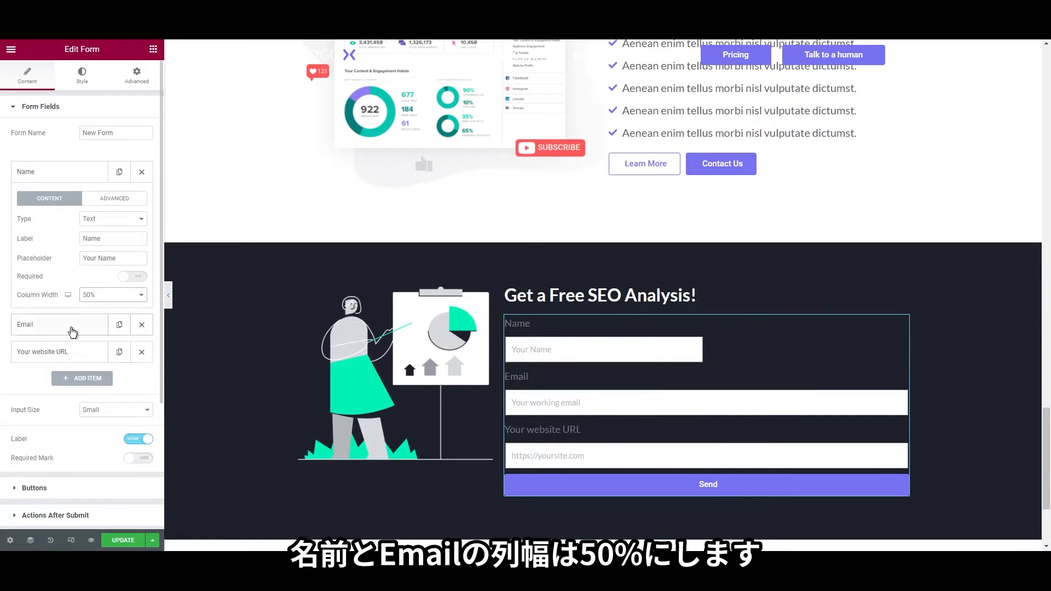
click(71, 332)
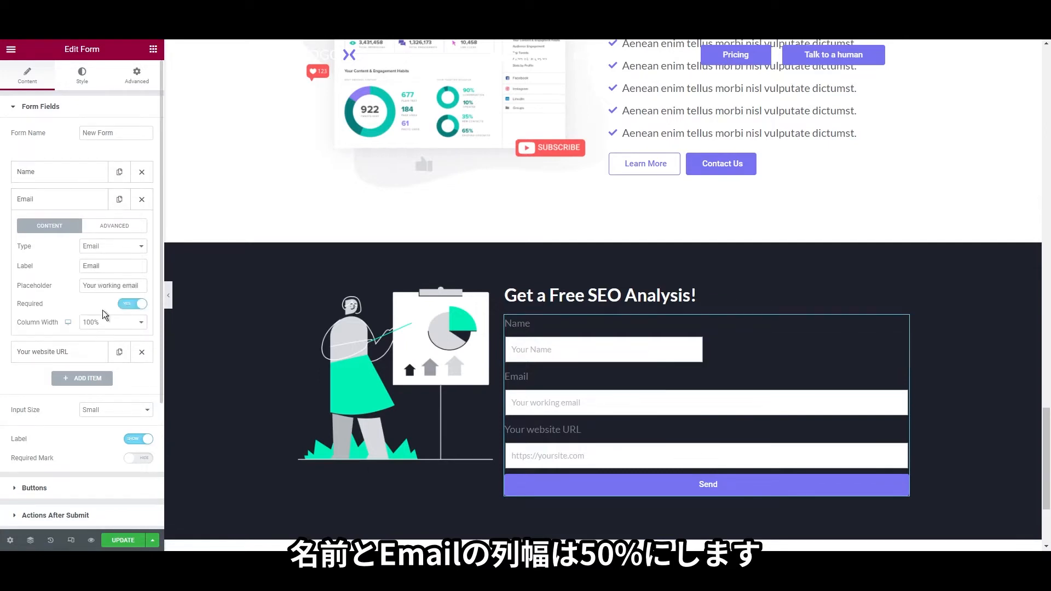
click(100, 374)
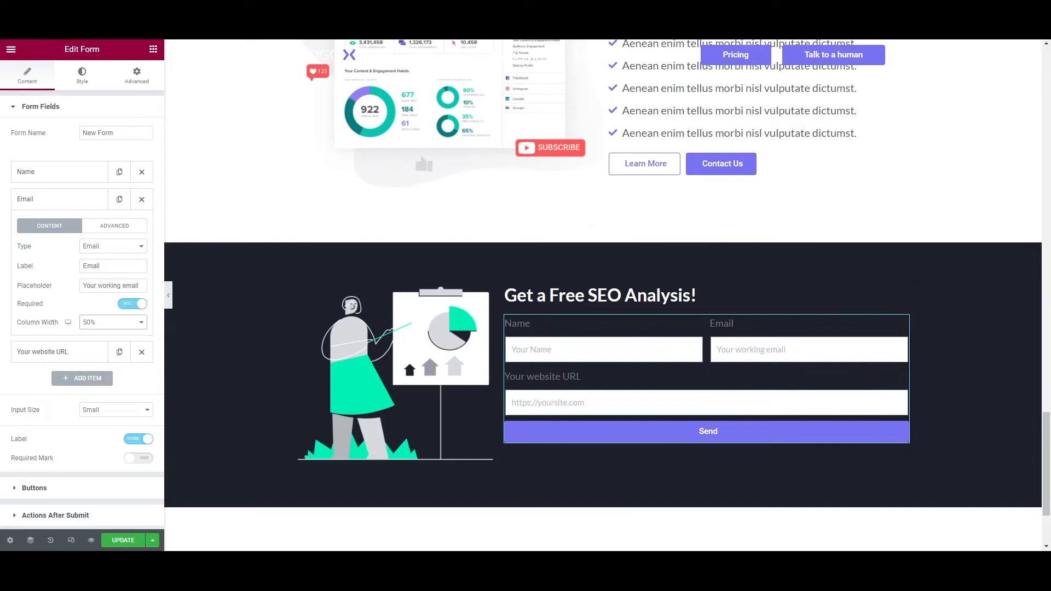
scroll(82, 438, down, 1)
Right-align the submit button and change its label from Send to 'Get a free analysis'
click(82, 435)
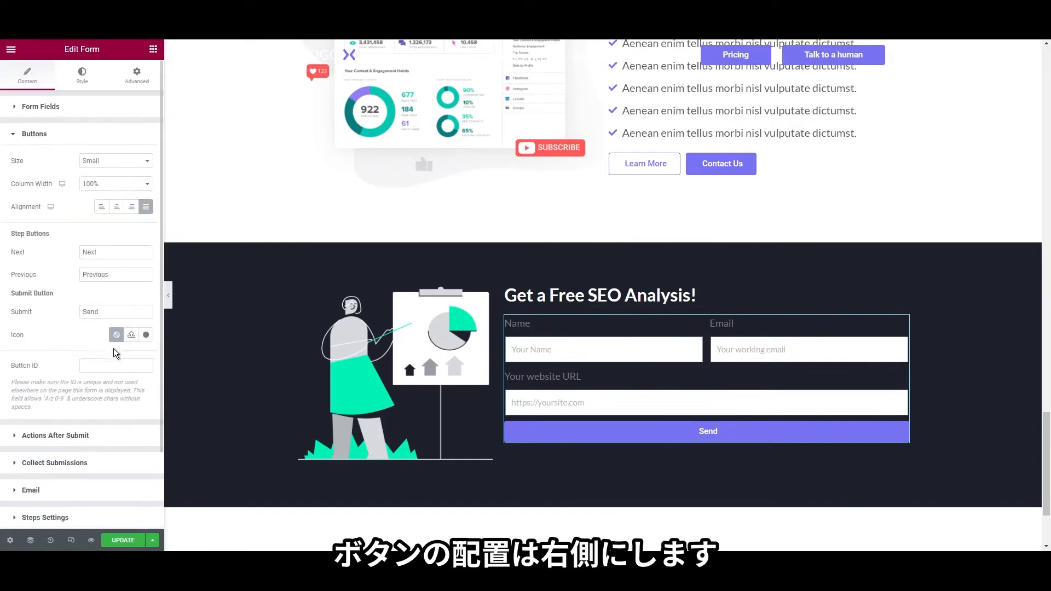
click(132, 208)
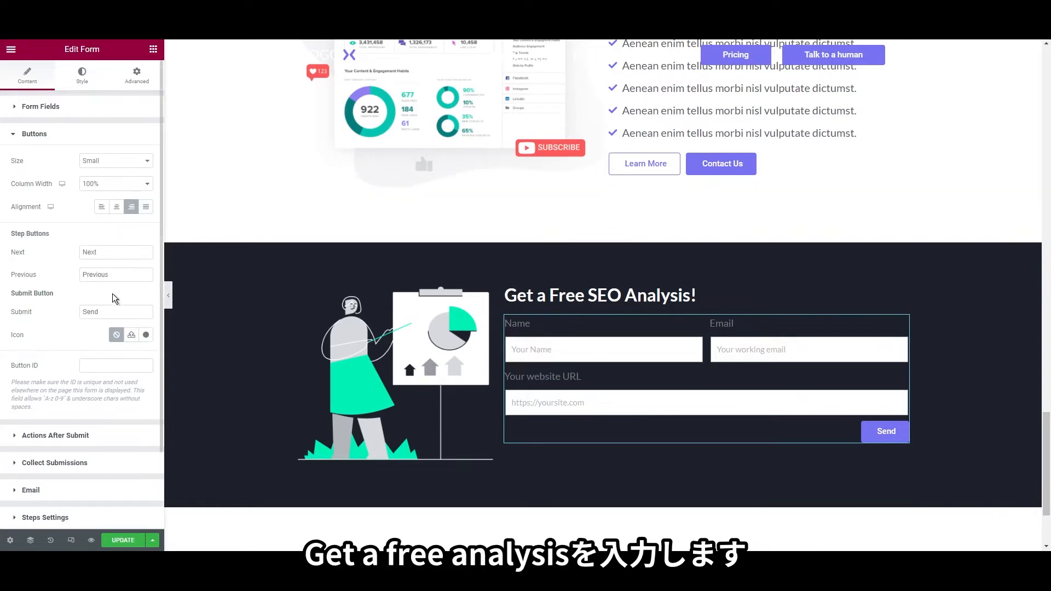
double_click(113, 311)
text(Get a fr)
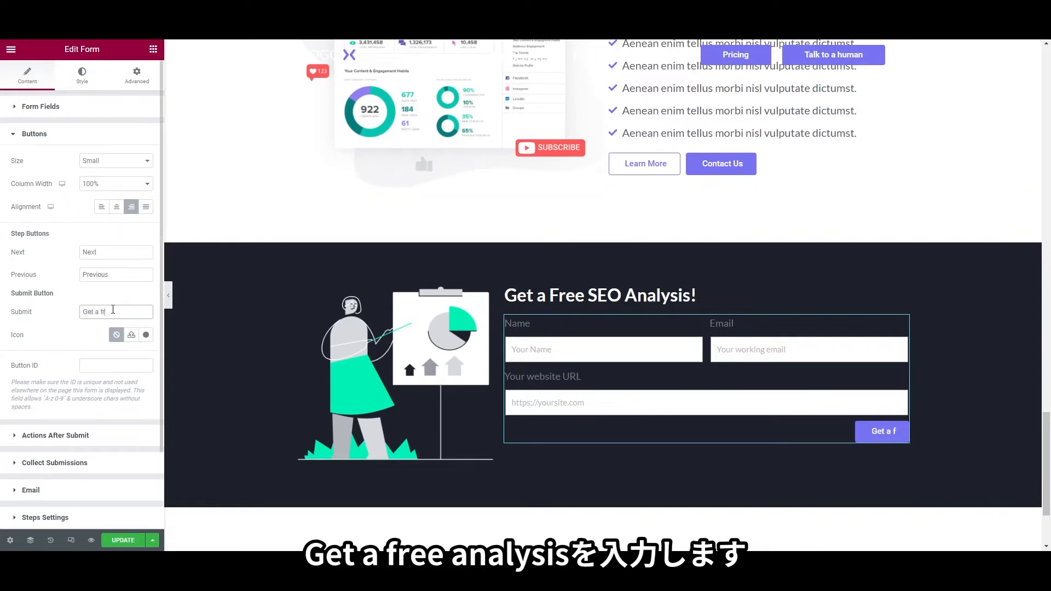
text(ee analysis)
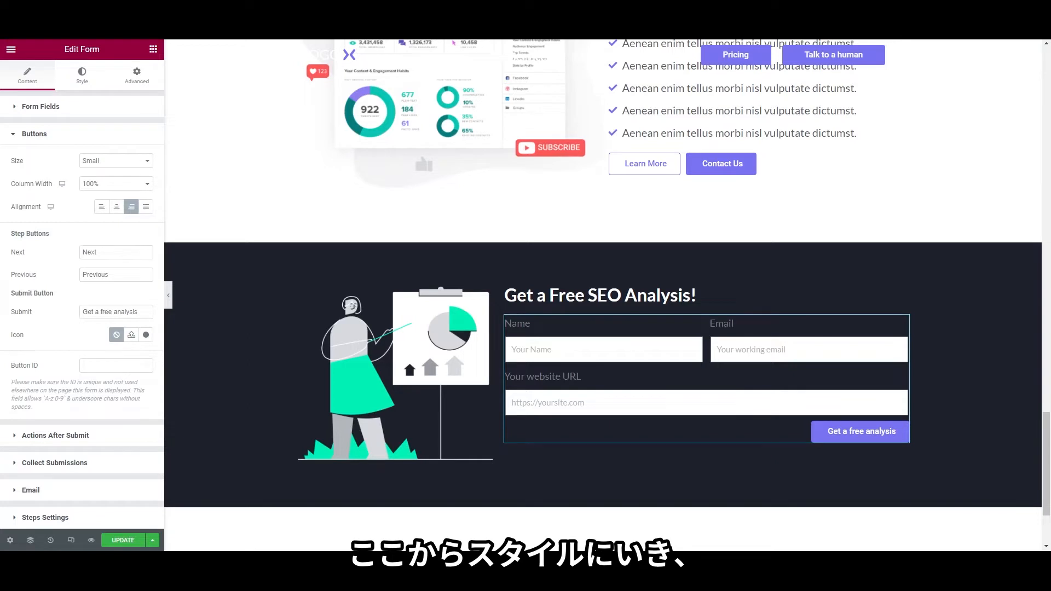
click(96, 81)
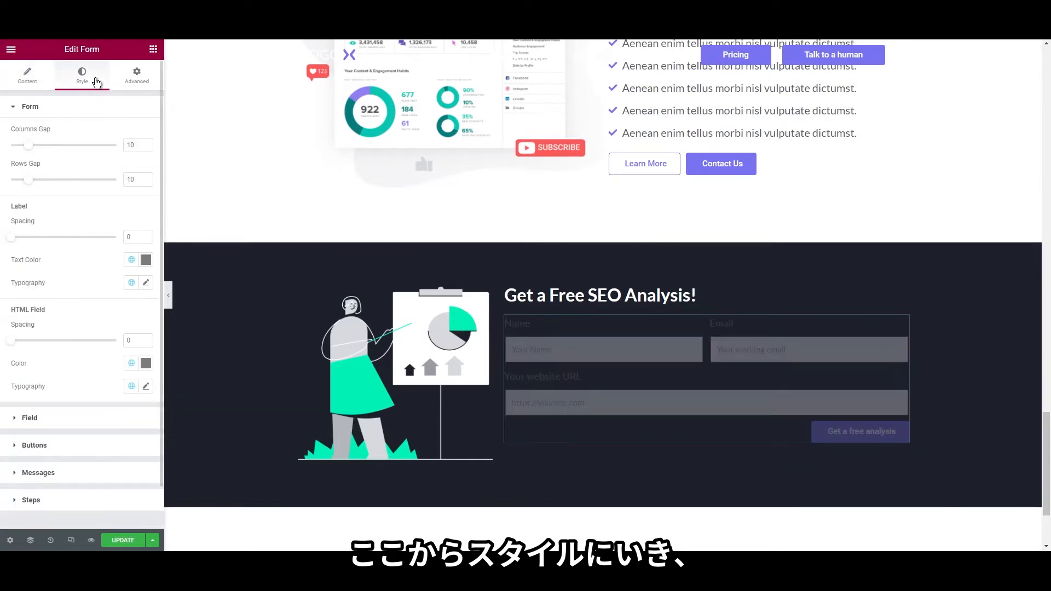
Give the form fields white #FFFFFF text and a faint translucent #FFFFFF1F background
click(82, 418)
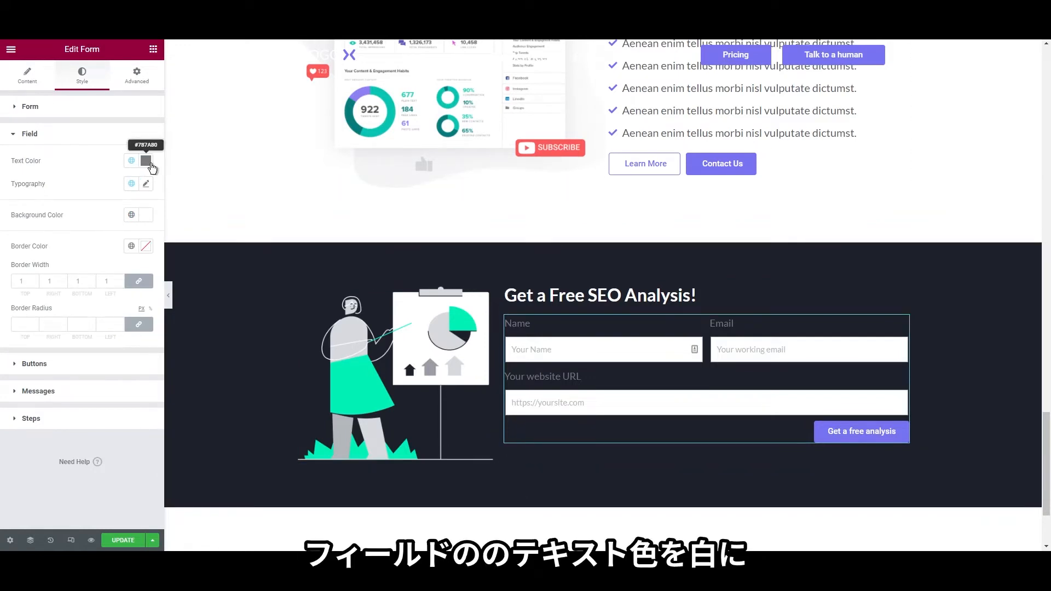
click(146, 161)
drag(65, 209, 2, 194)
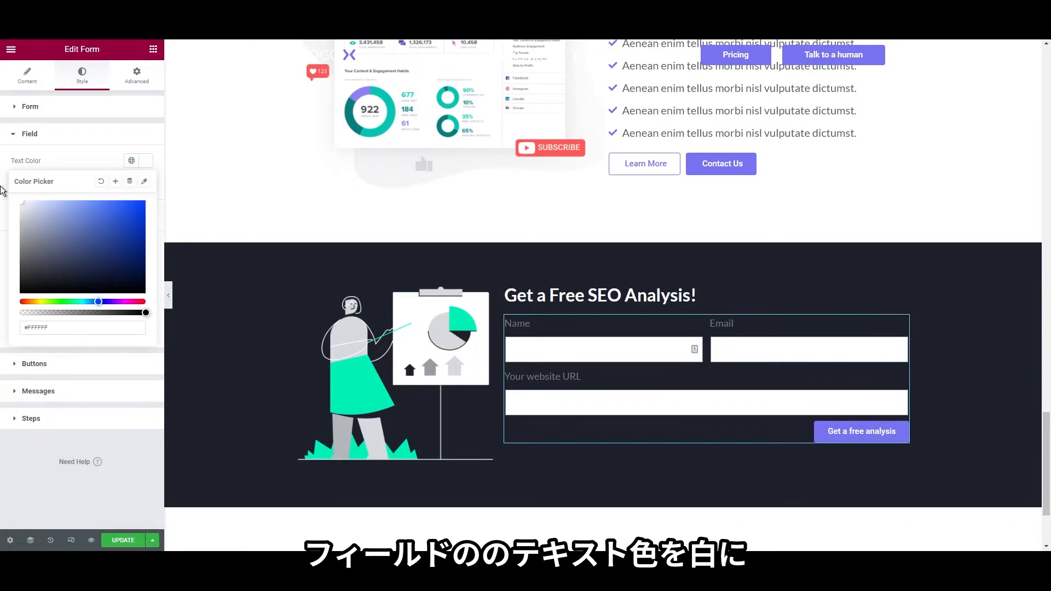
click(1, 183)
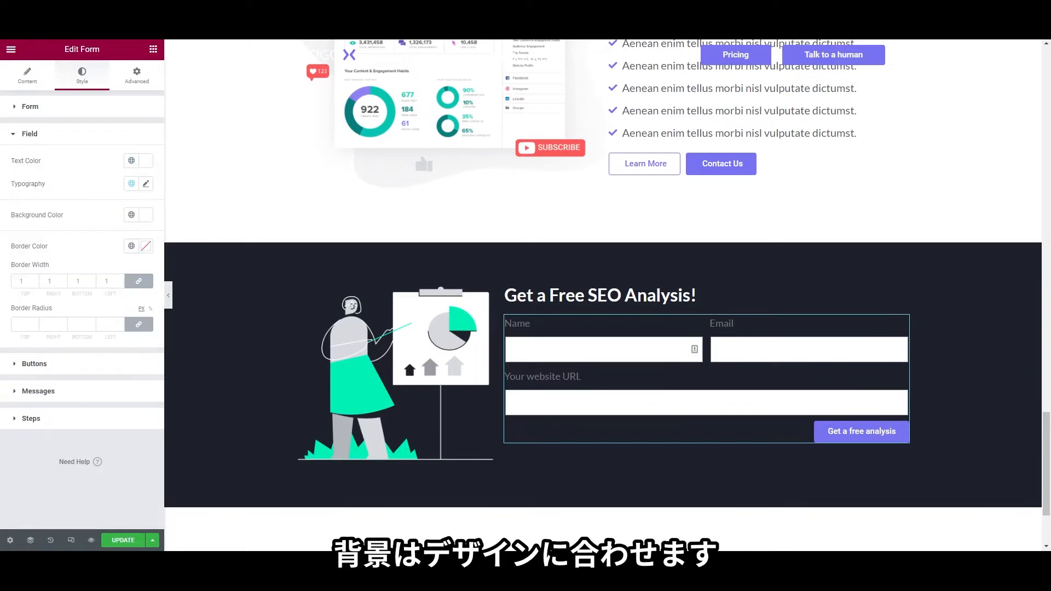
click(146, 214)
drag(113, 367, 35, 367)
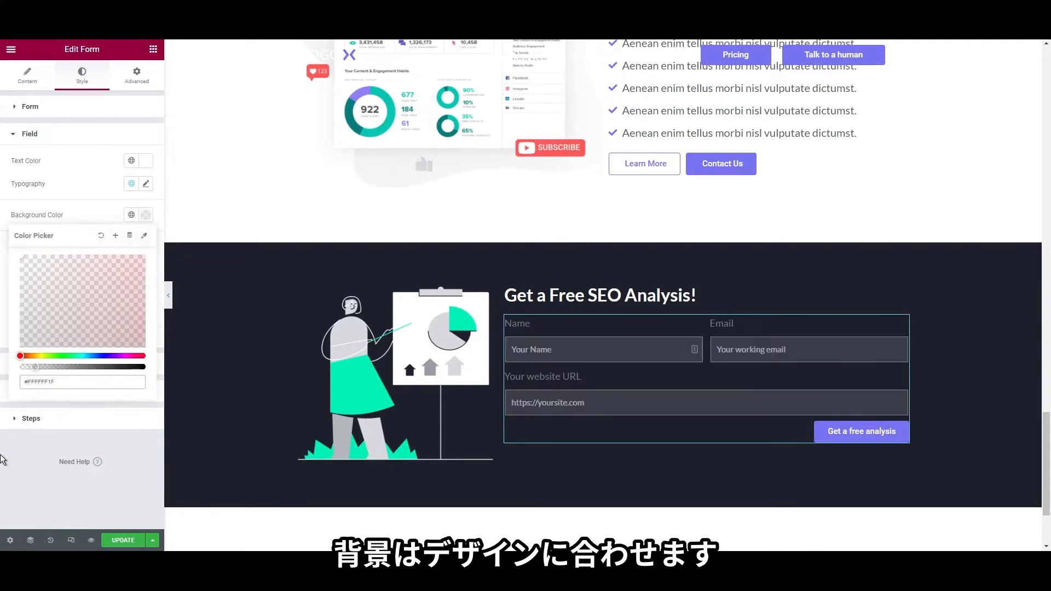
click(2, 460)
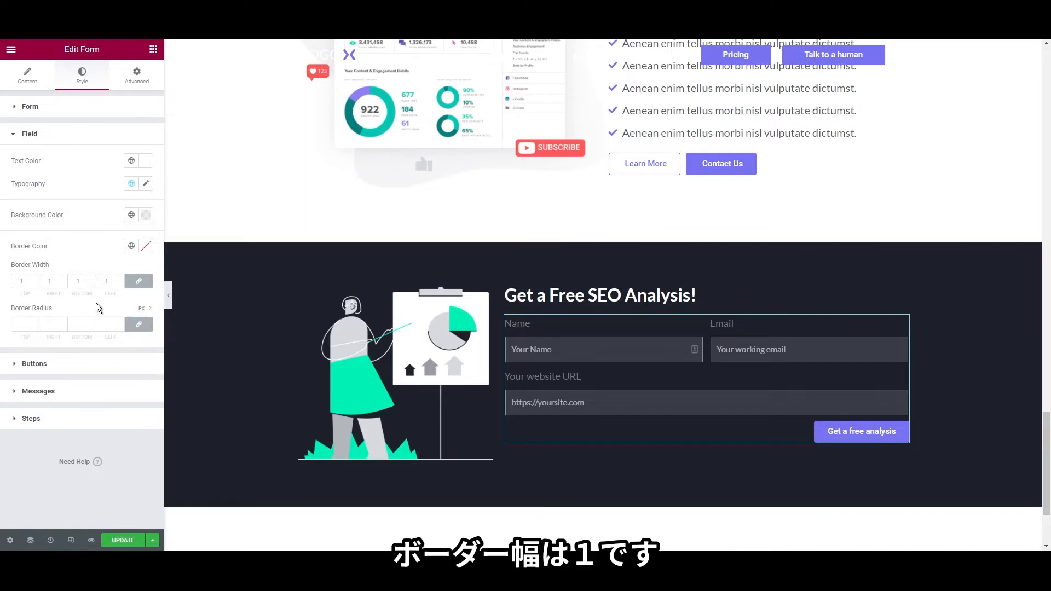
Set the submit button's hover background colour alpha to 0
click(87, 365)
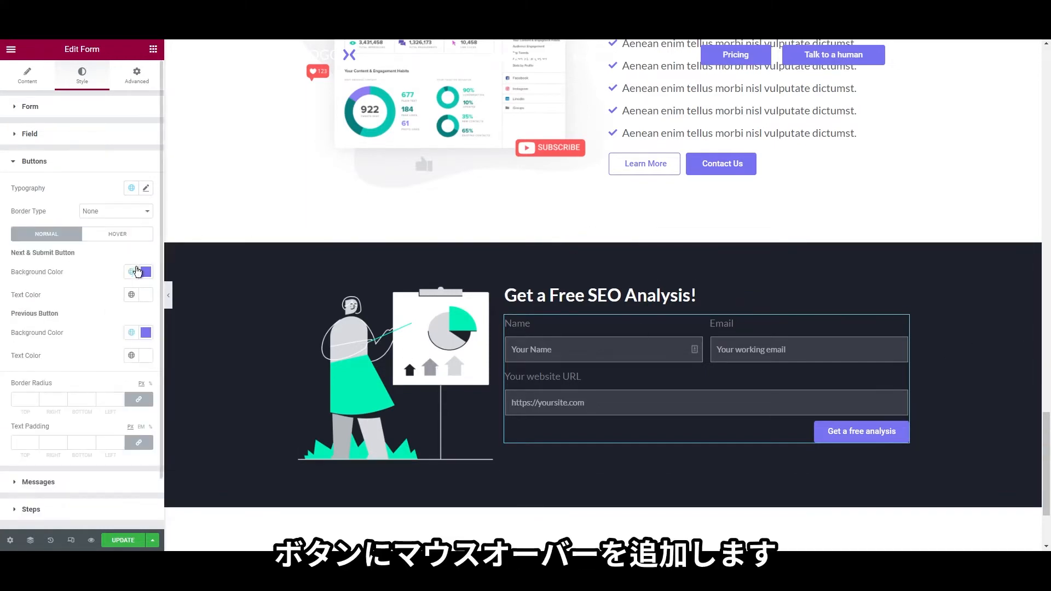
click(118, 235)
click(130, 273)
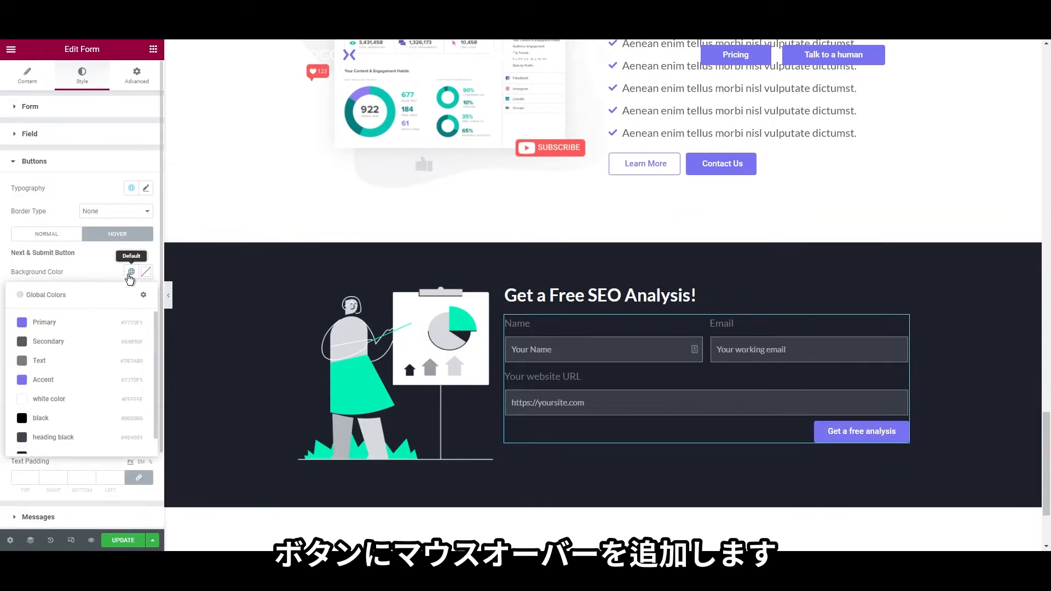
click(146, 272)
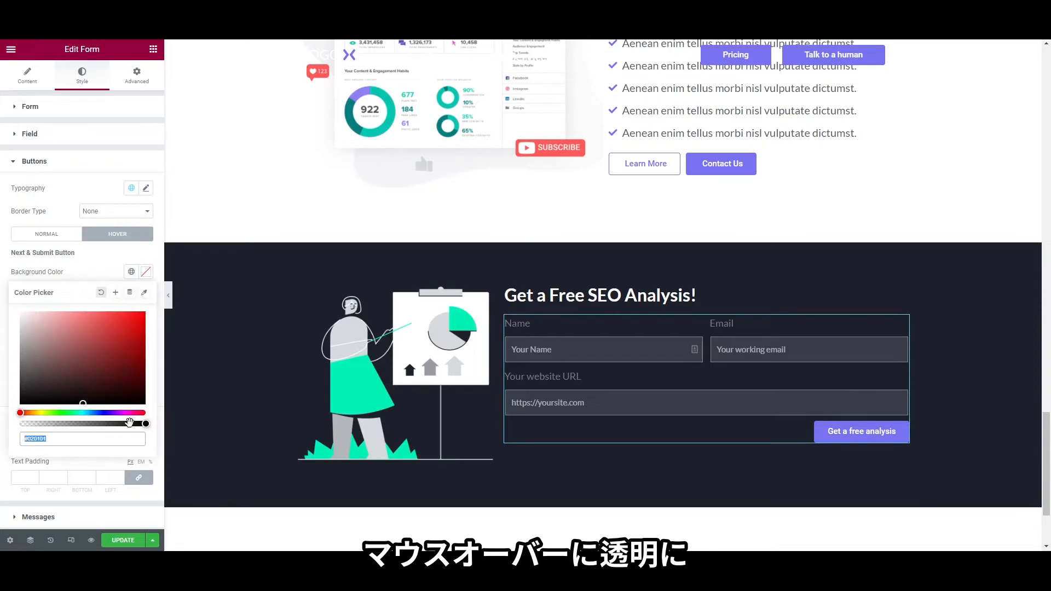
drag(90, 425, 7, 425)
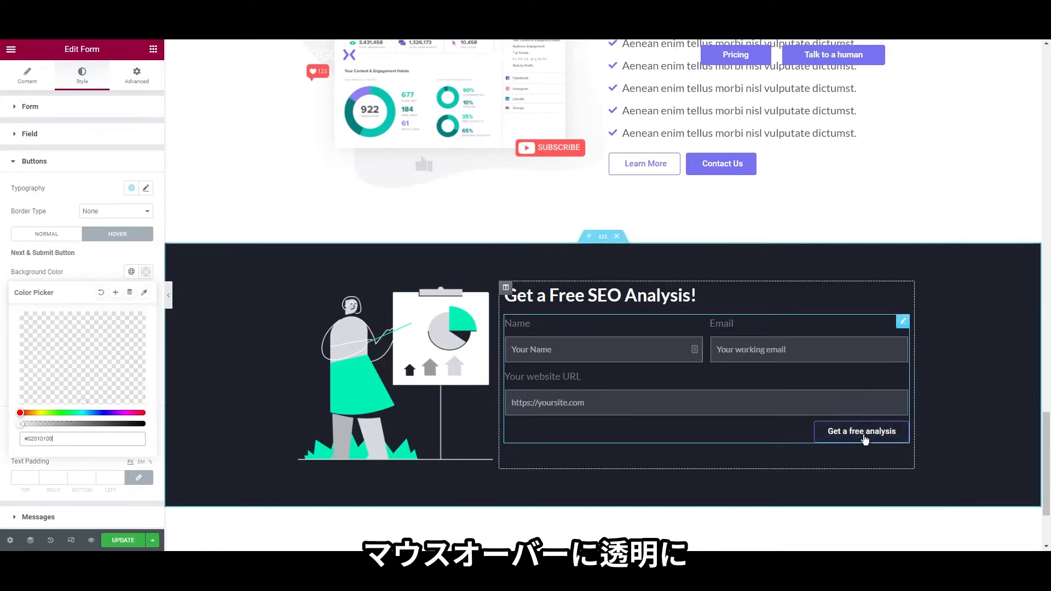
click(2, 293)
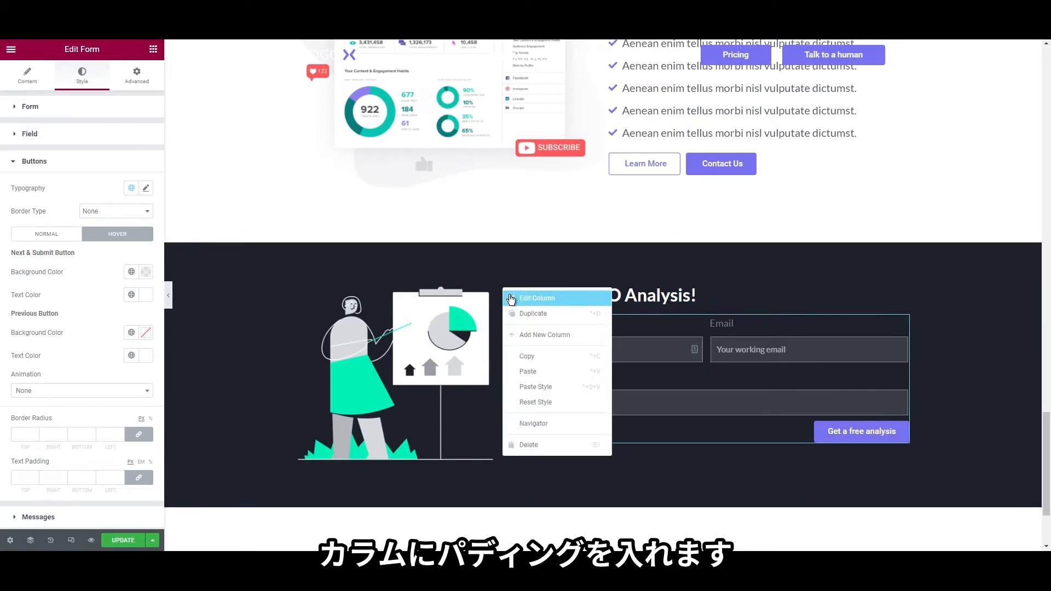
Give the SEO form's column unlinked padding of 0 top and 45 right, bottom and left
click(534, 298)
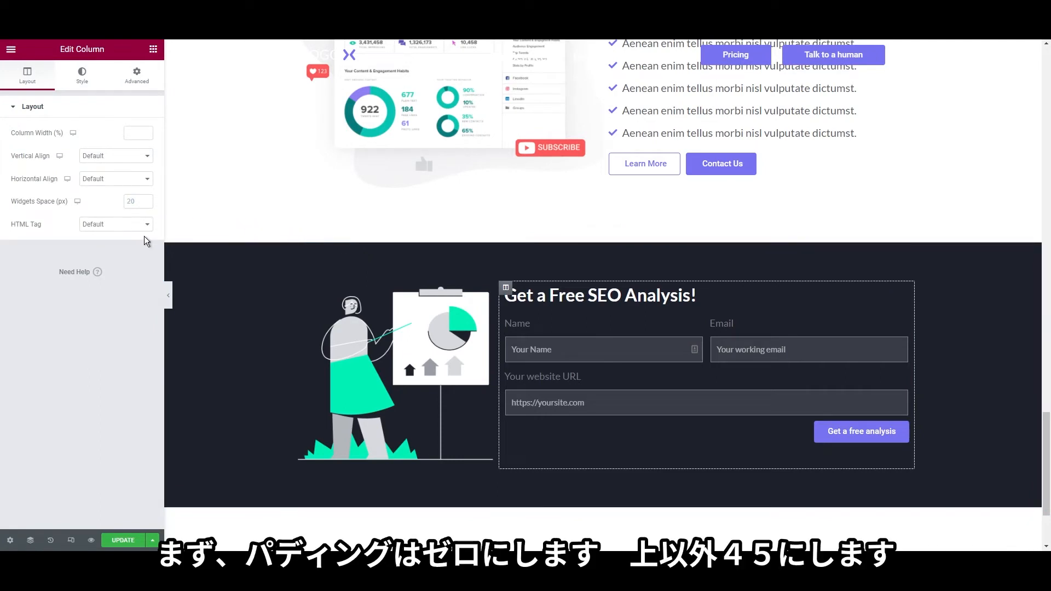
click(136, 76)
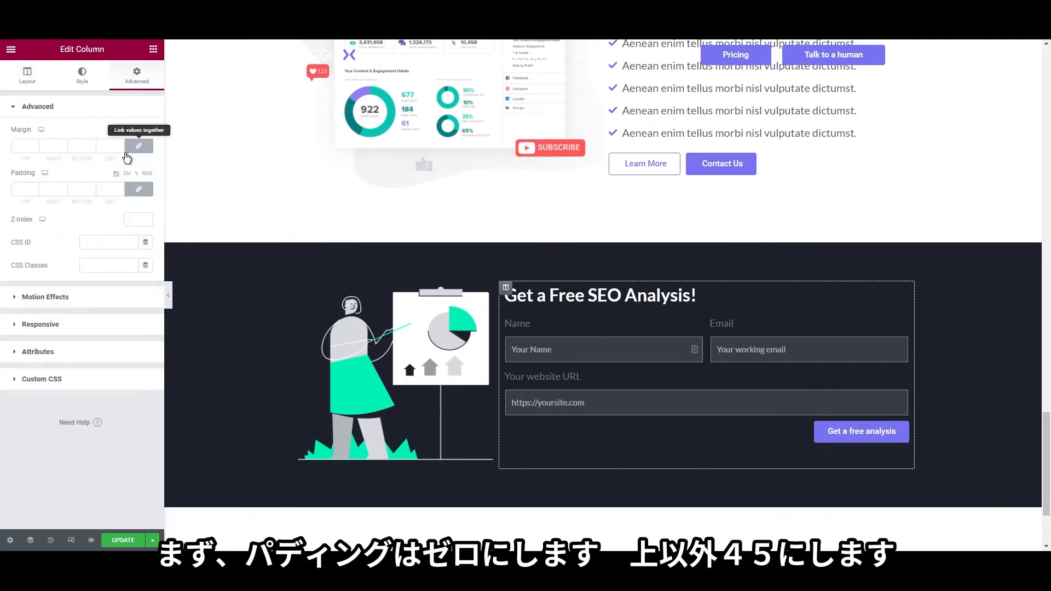
click(140, 190)
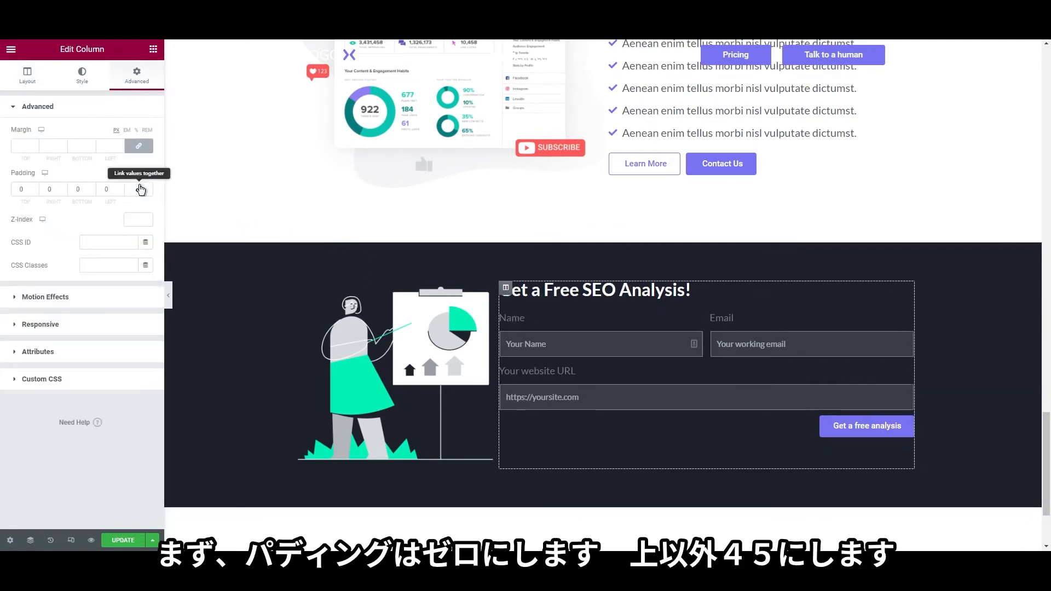
double_click(49, 190)
text(45)
key(Tab)
text(45)
key(Tab)
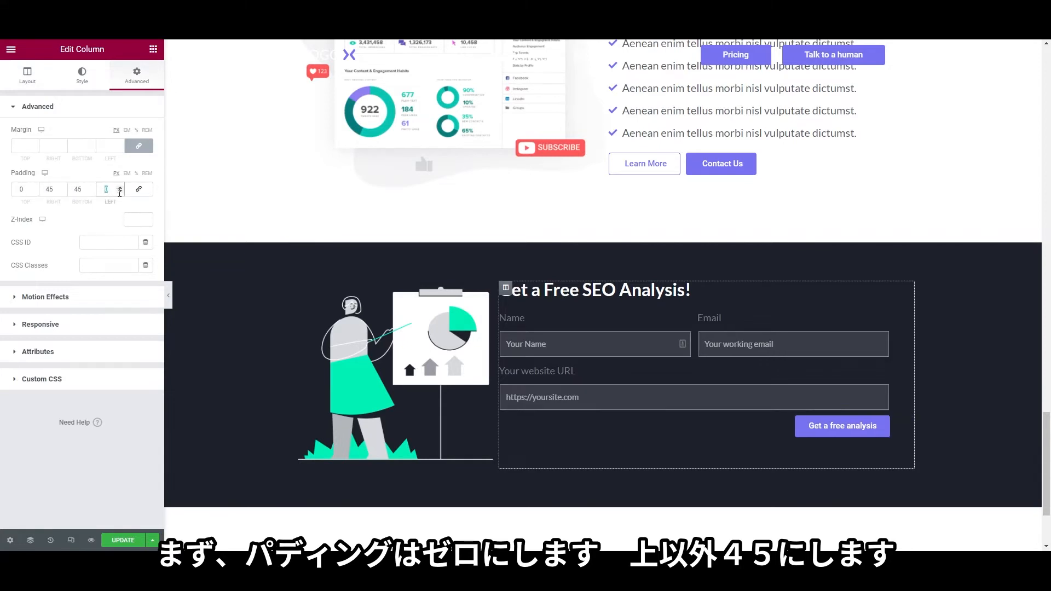
text(45)
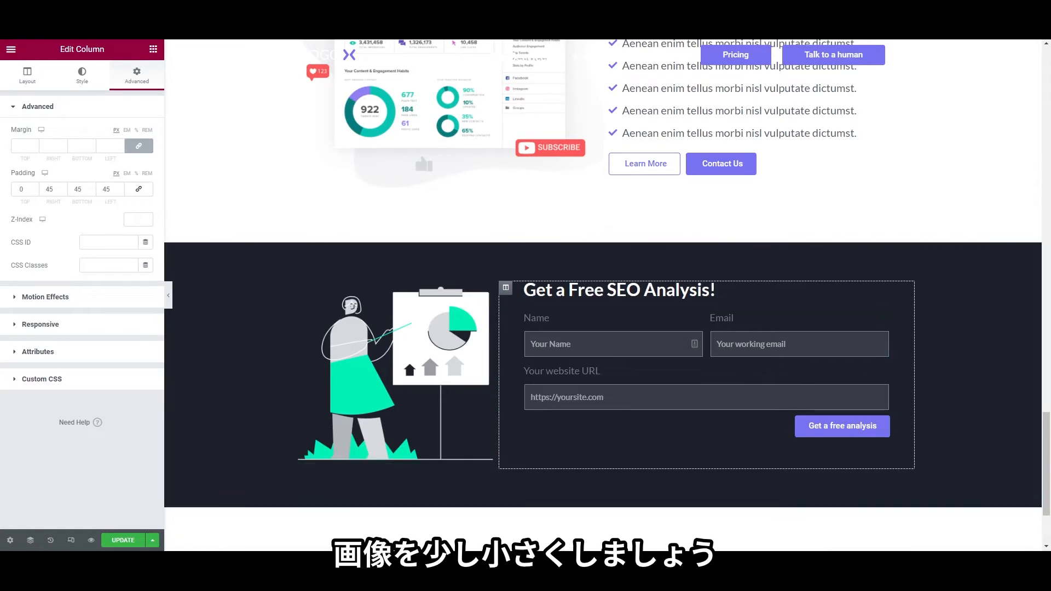
Reduce the CTA illustration's width in its Style settings
right_click(351, 355)
click(366, 363)
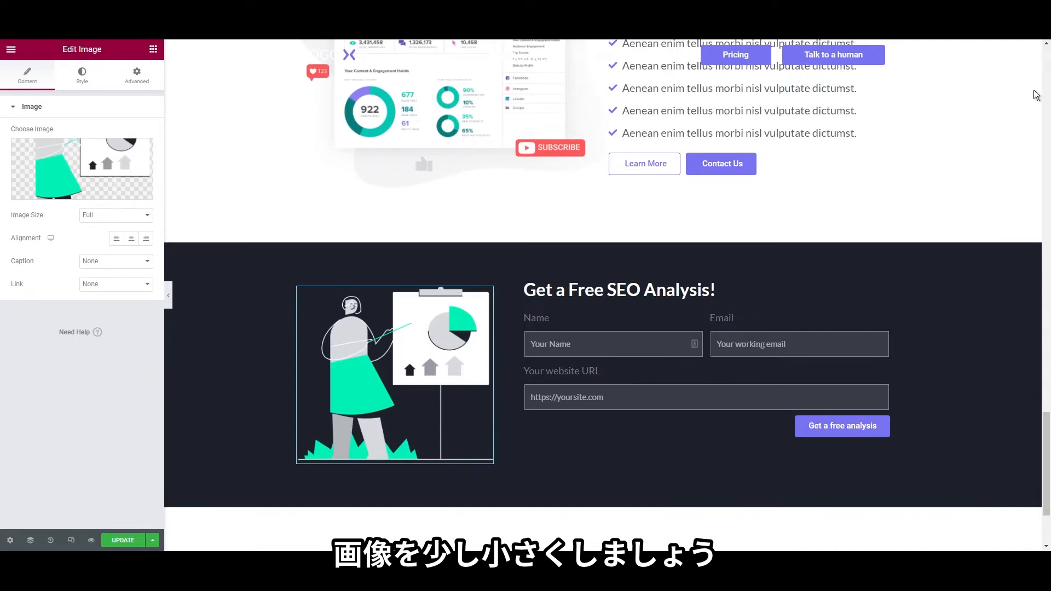
click(82, 76)
drag(12, 146, 87, 176)
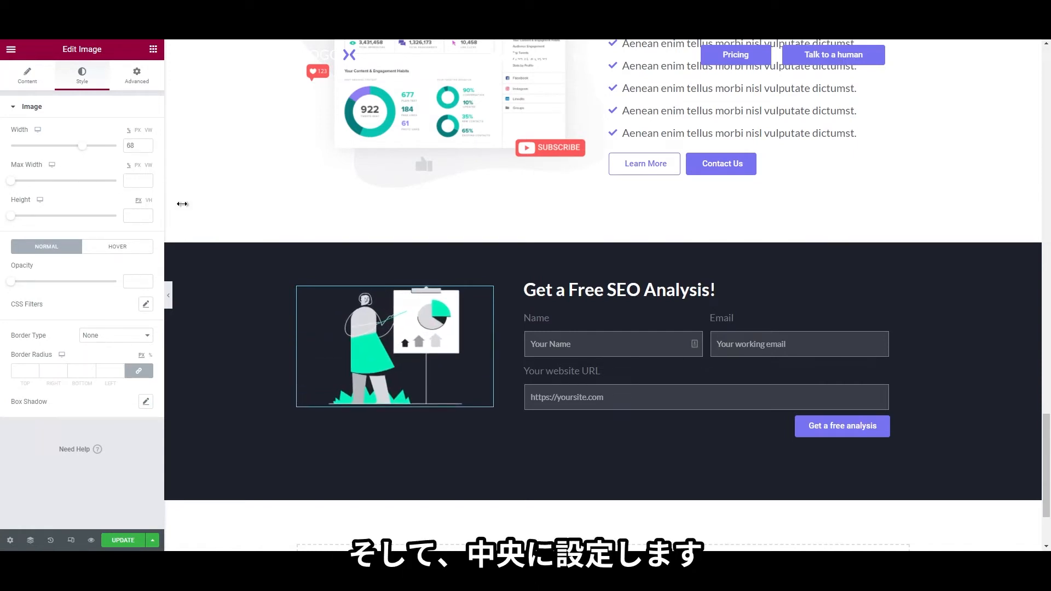
Set the illustration column's Vertical Align to Middle, then scroll the Figma design to the FAQ section
right_click(298, 288)
click(329, 298)
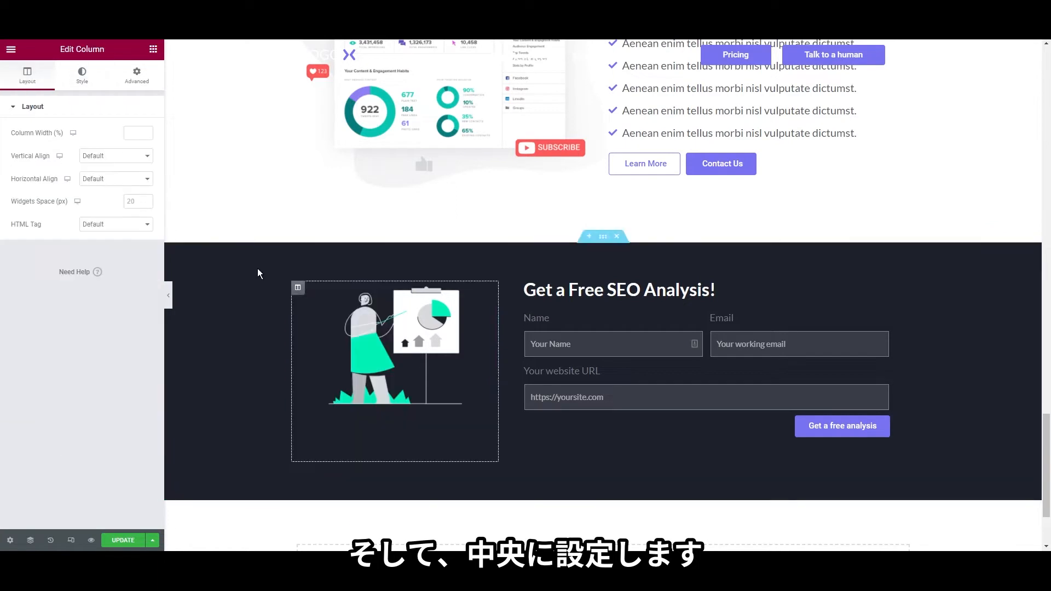
click(104, 186)
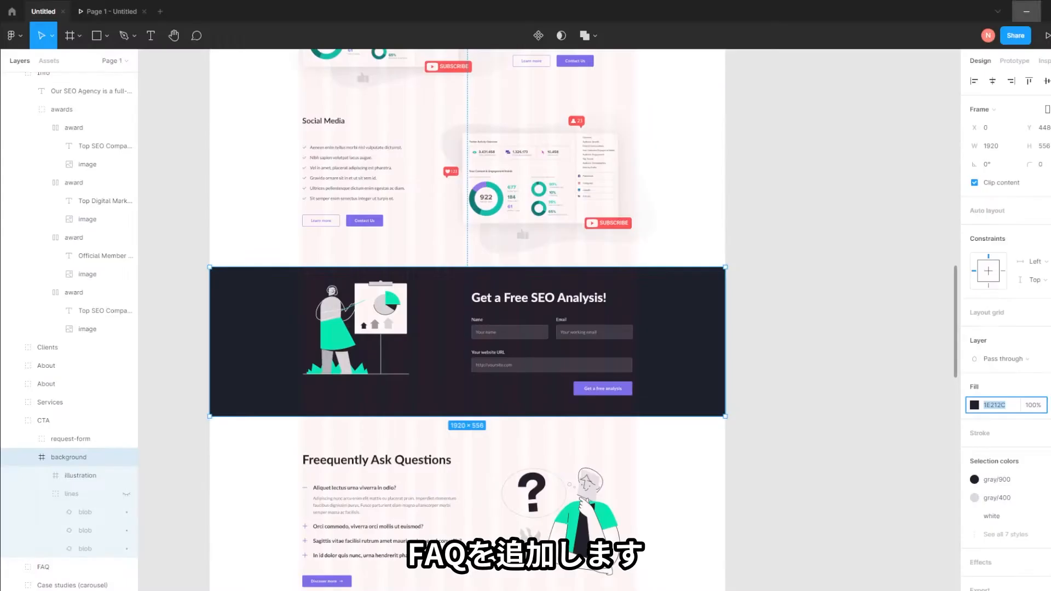
scroll(467, 394, down, 3)
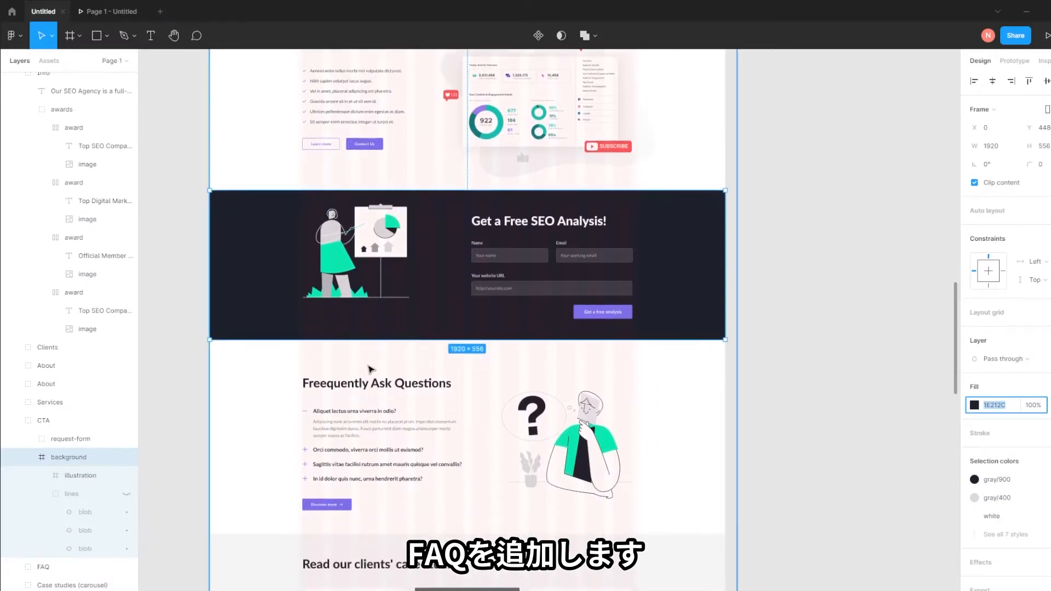
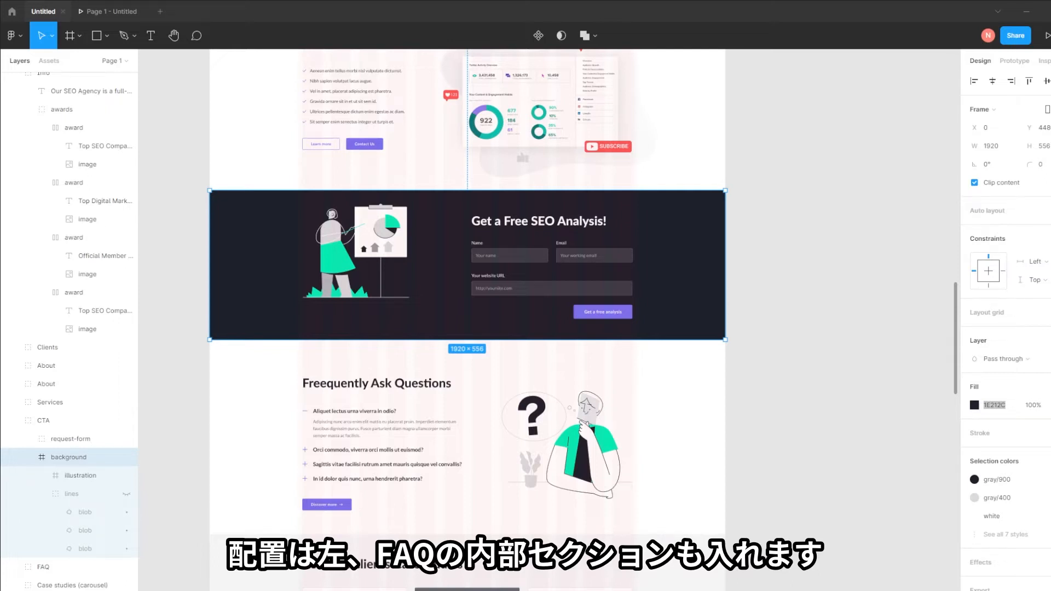
Check the FAQ section layout in the Figma Page 1 prototype, then minimize Figma
key(alt+Tab)
key(ctrl+Tab)
scroll(513, 468, down, 8)
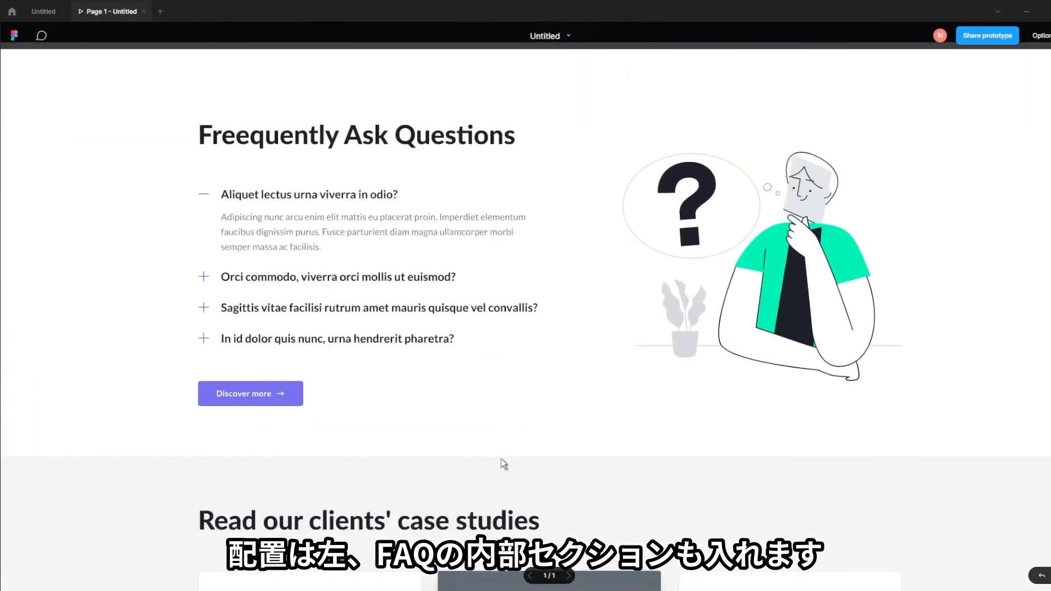
click(1026, 11)
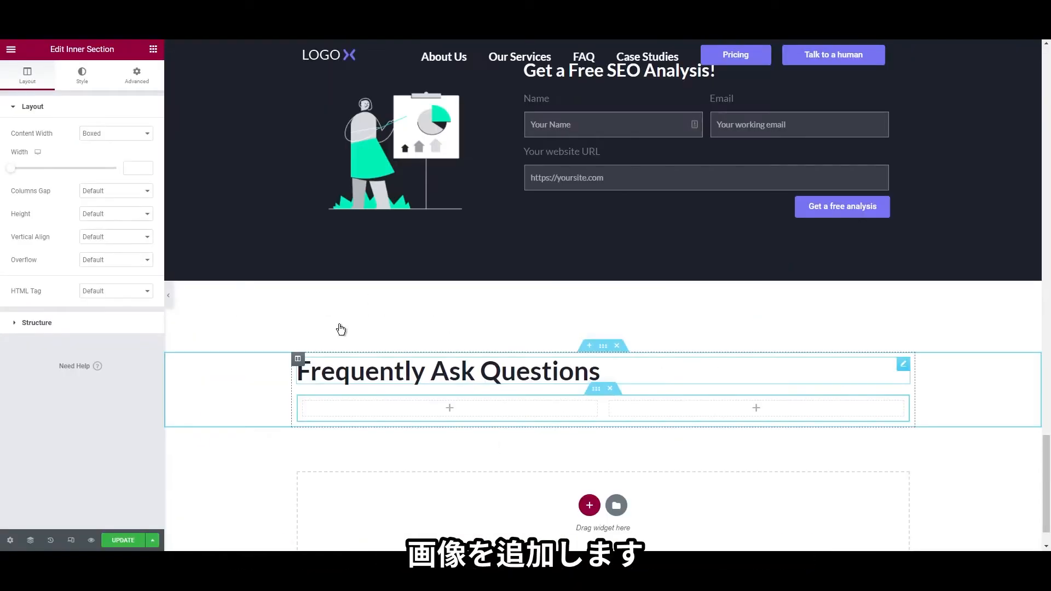
Add an Image widget to the right FAQ column showing the uploaded illustration_faq.png
click(154, 51)
drag(42, 204, 661, 421)
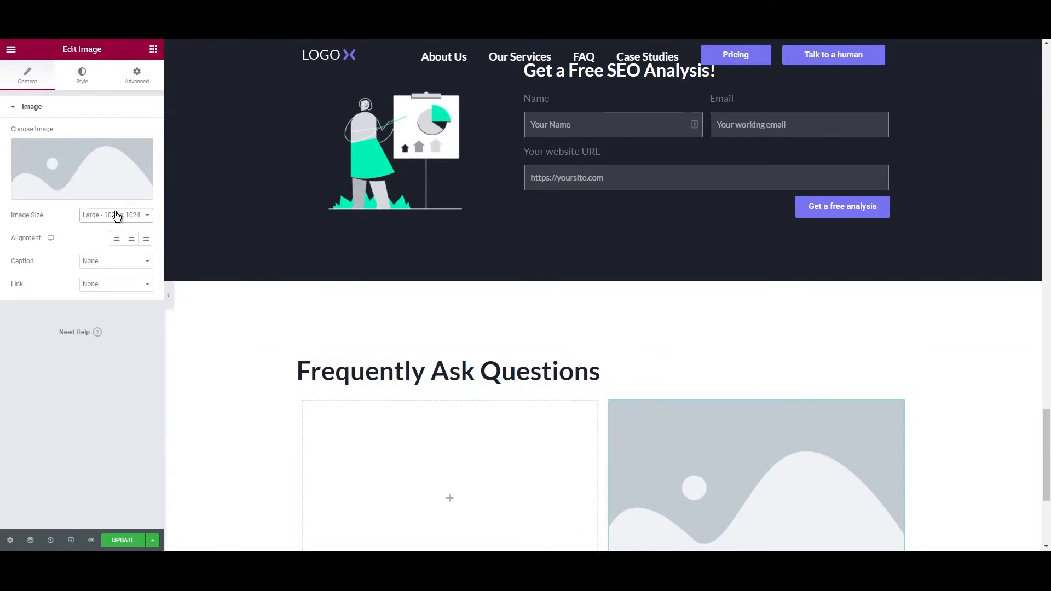
click(85, 168)
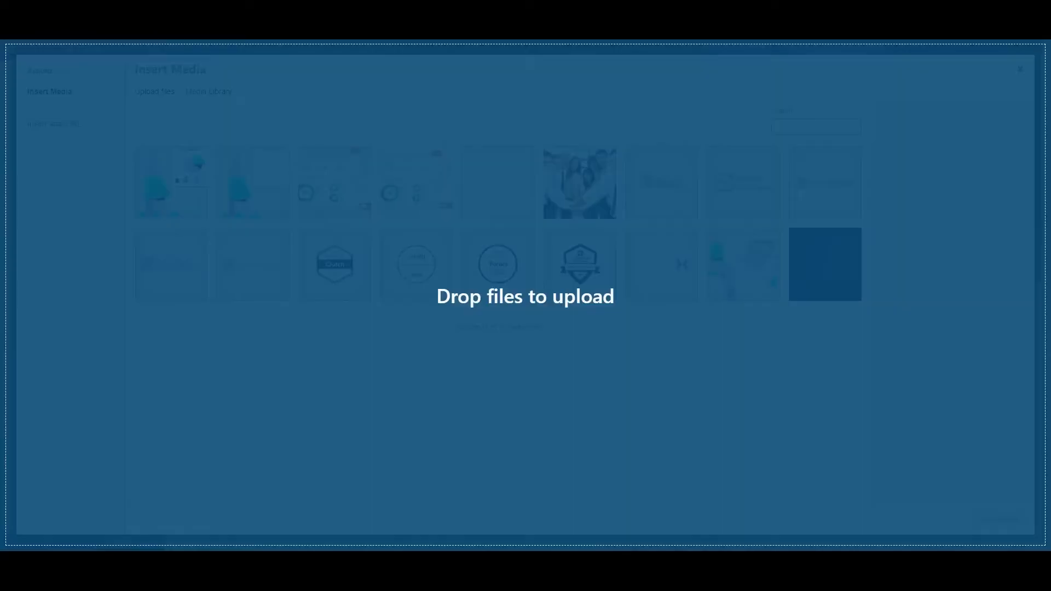
drag(373, 410, 389, 414)
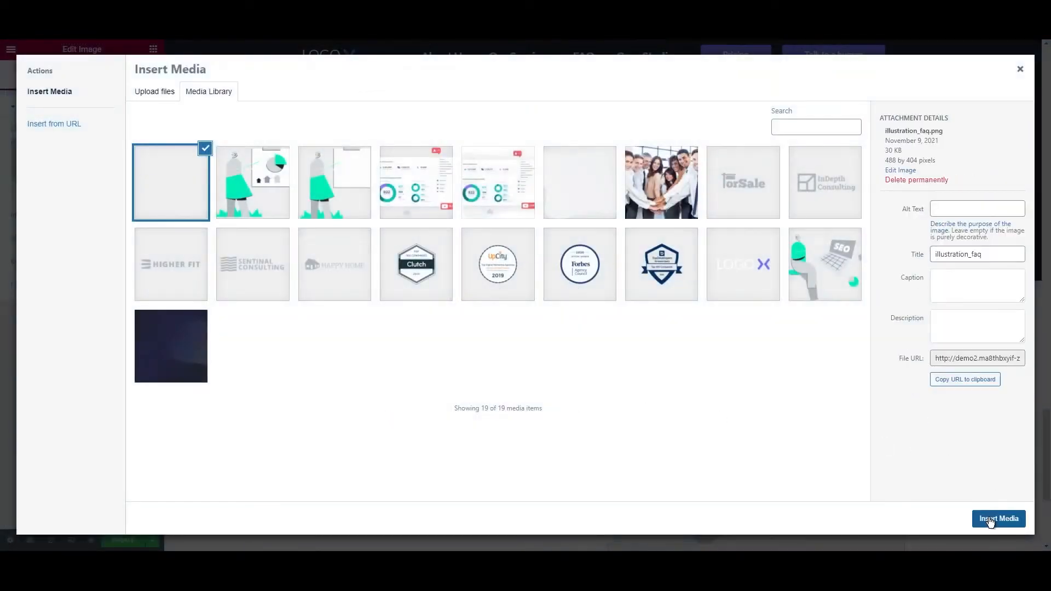
click(997, 519)
scroll(602, 434, down, 3)
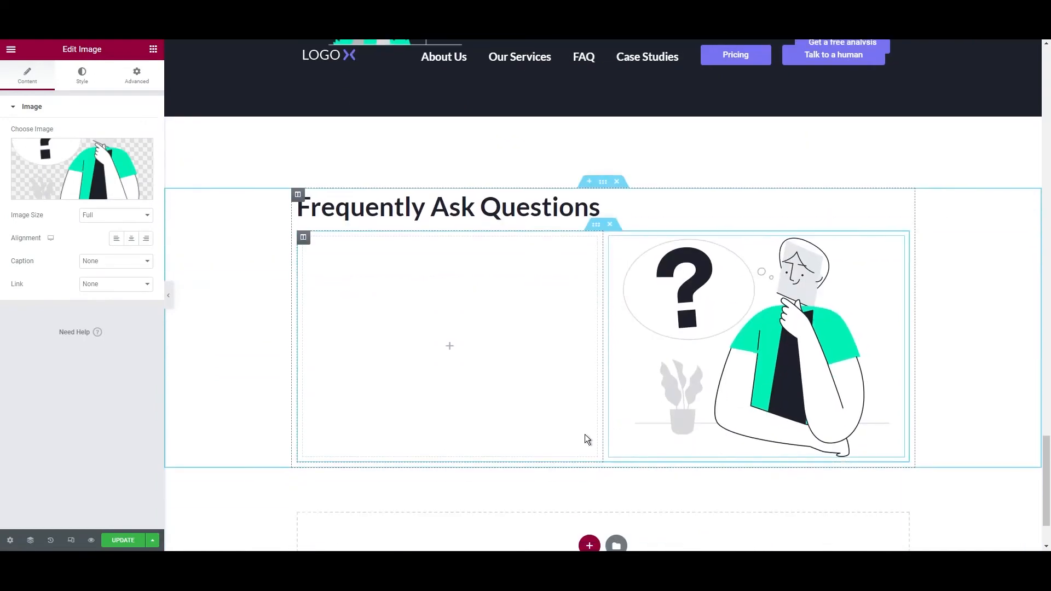
click(153, 49)
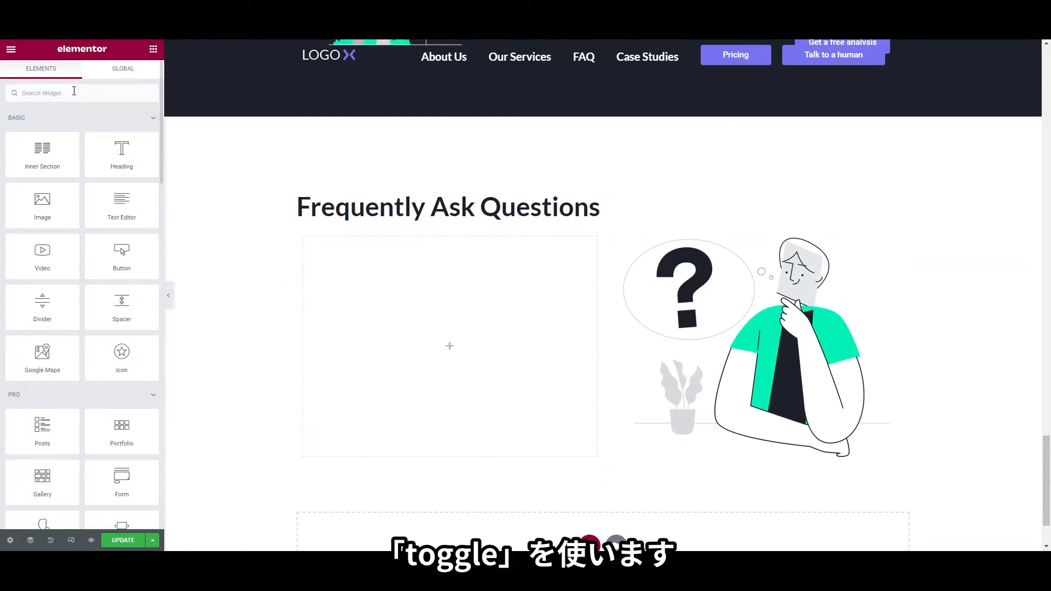
Place a Toggle widget in the left FAQ column and set its icon to Plus
text(togg)
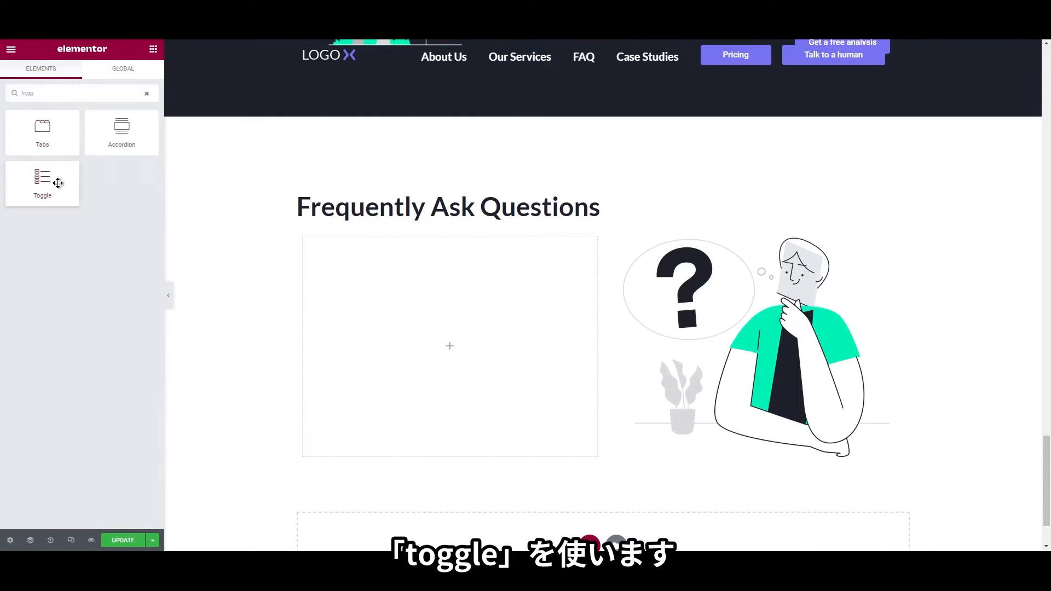
drag(54, 180, 379, 347)
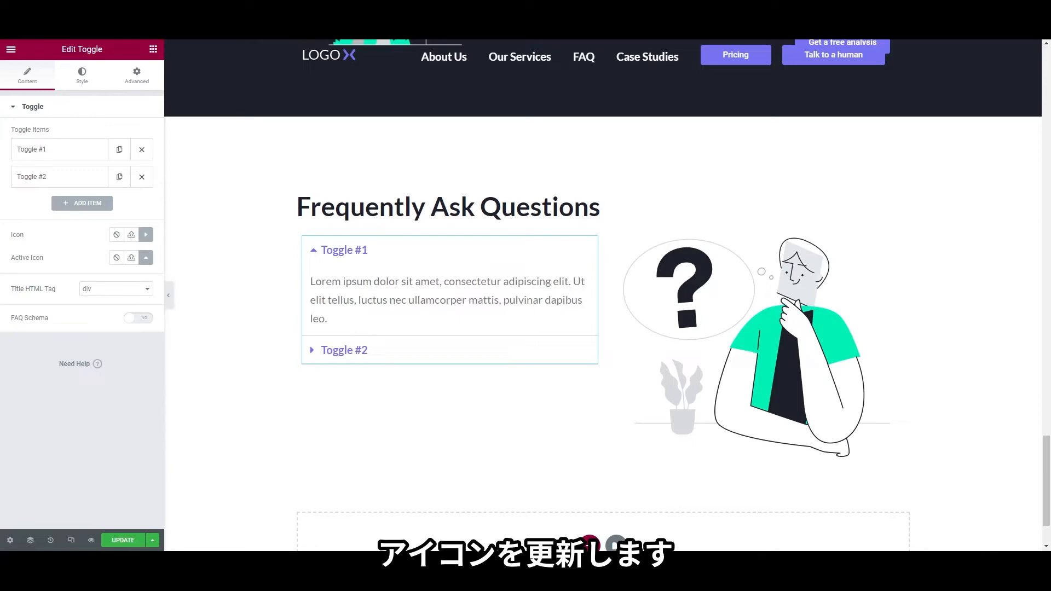
click(146, 236)
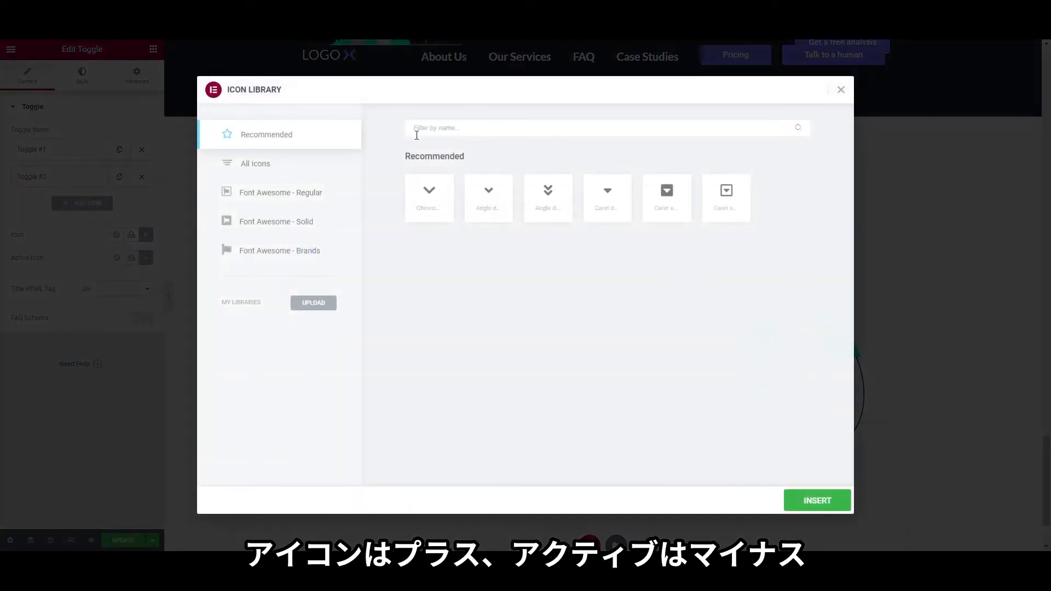
click(335, 162)
text(plus)
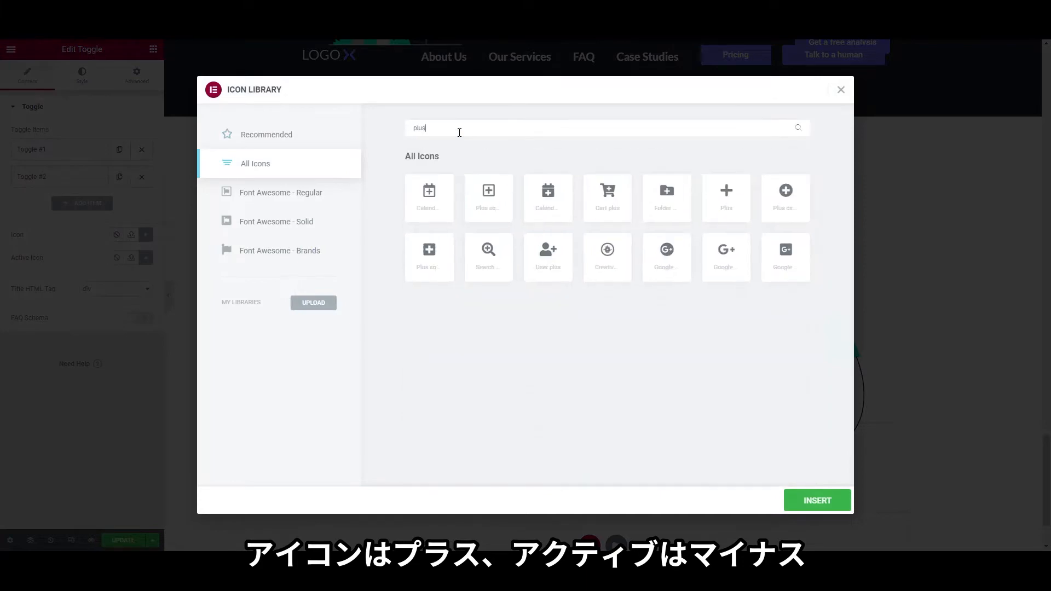
click(723, 209)
click(796, 496)
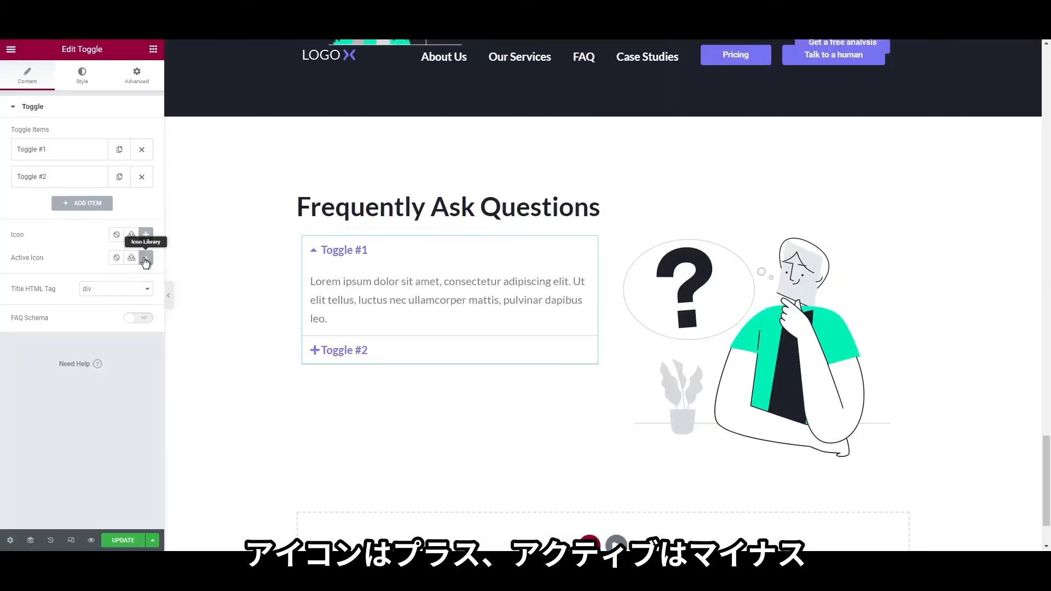
Set the toggle's Active Icon to Minus from the Icon Library
click(146, 257)
click(268, 167)
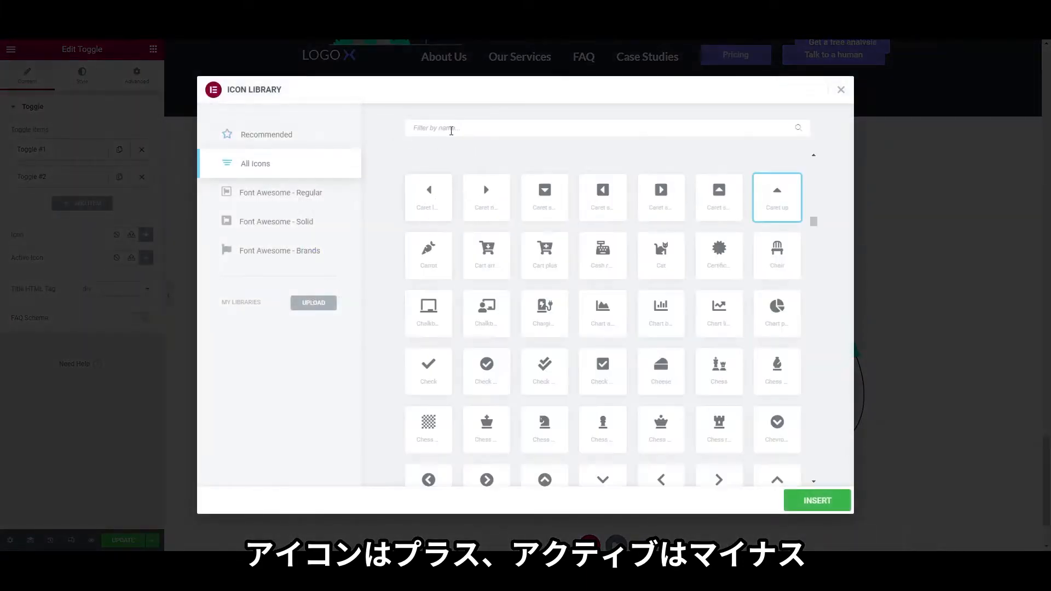
text(minu)
click(683, 214)
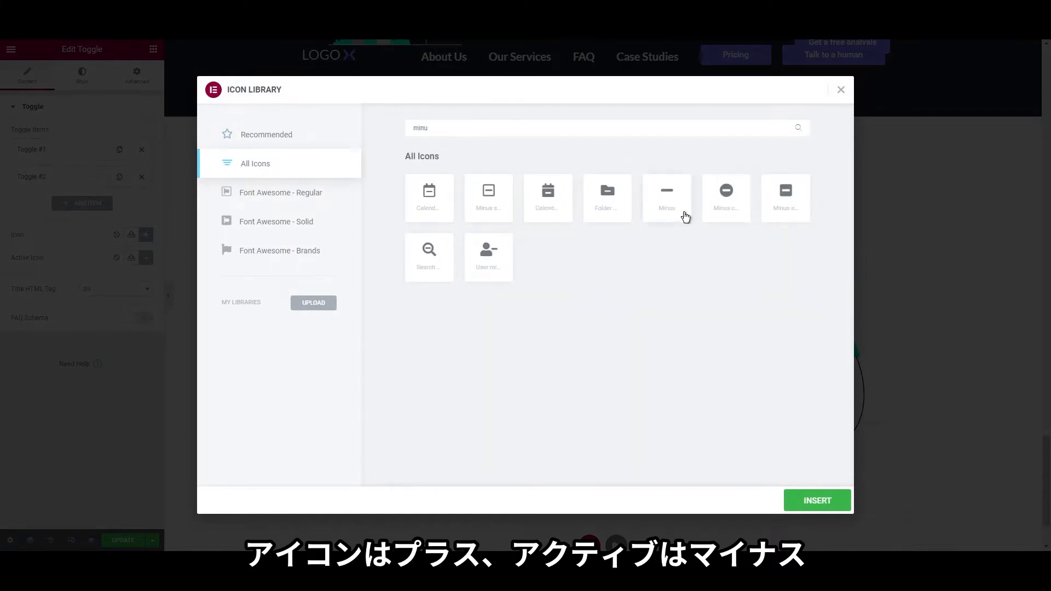
click(805, 499)
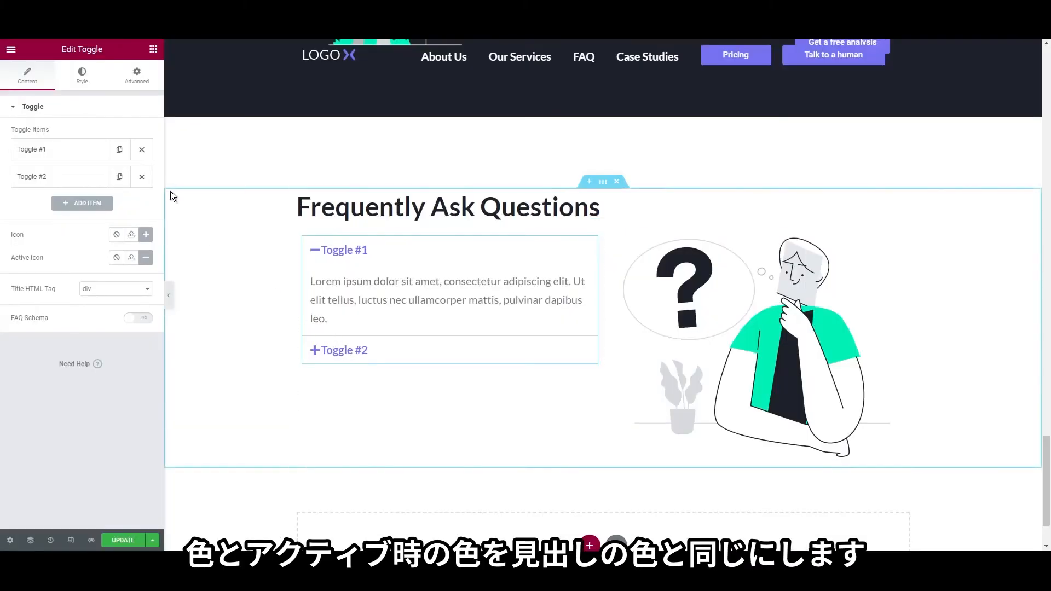
click(80, 76)
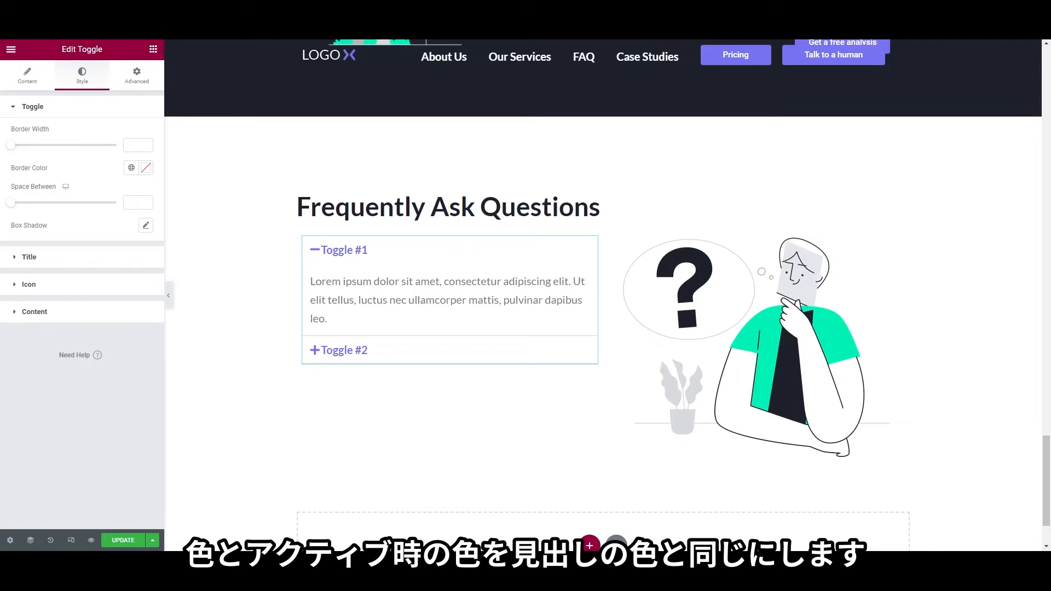
Set the toggle title Color and Active Color to the dark heading colour
click(79, 257)
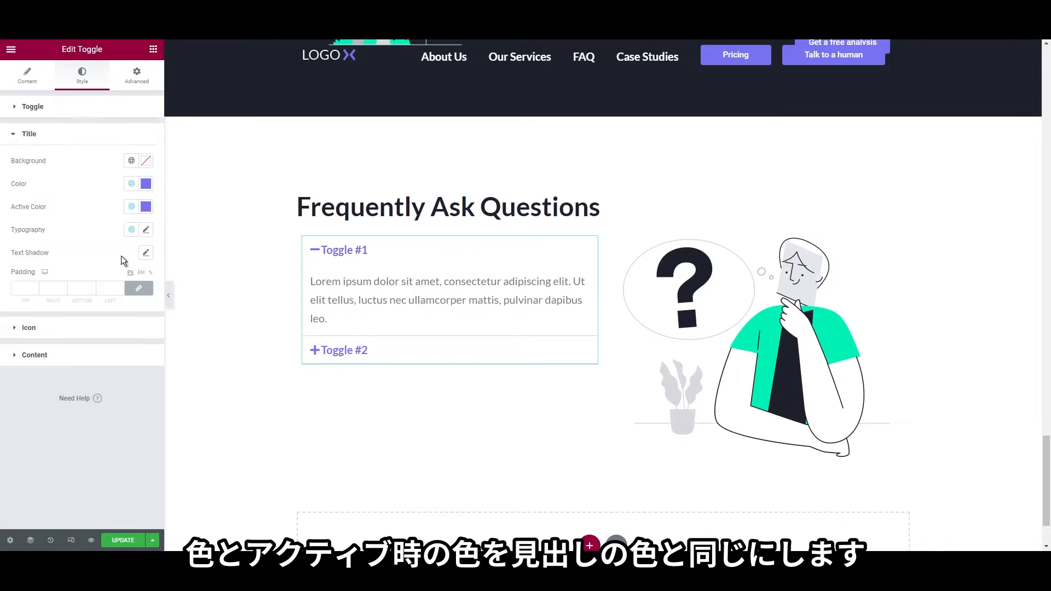
click(146, 184)
click(92, 192)
click(146, 207)
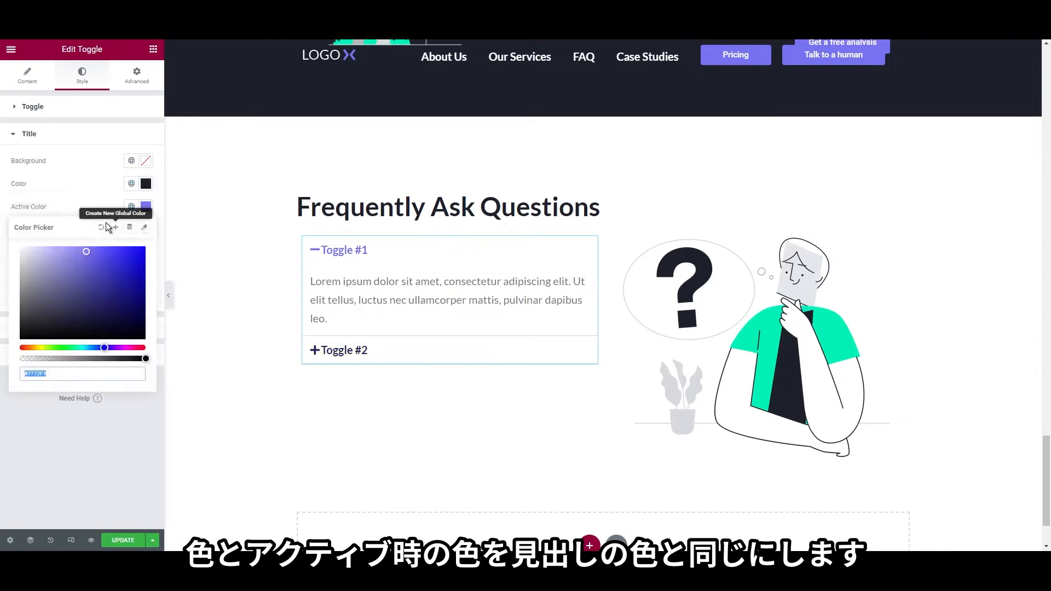
click(76, 210)
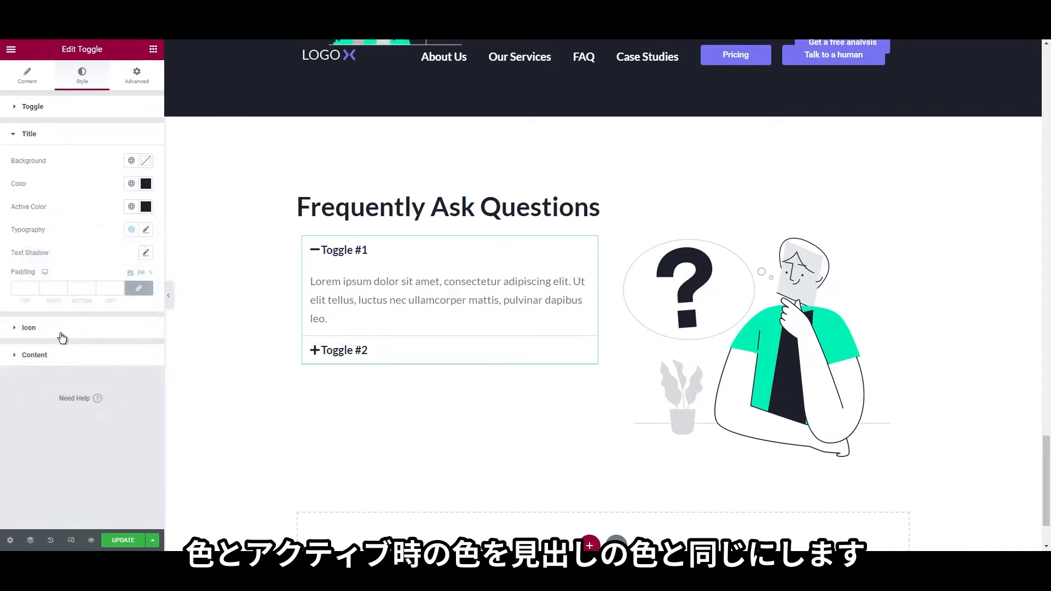
Colour the toggle icons Primary purple and set icon spacing to 15
click(60, 328)
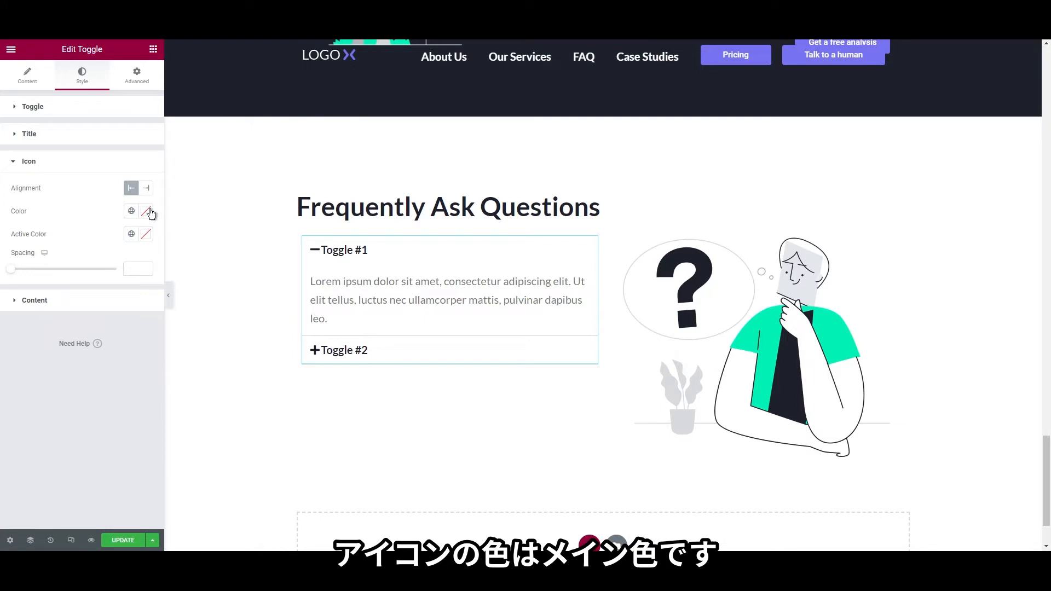
click(104, 299)
click(132, 238)
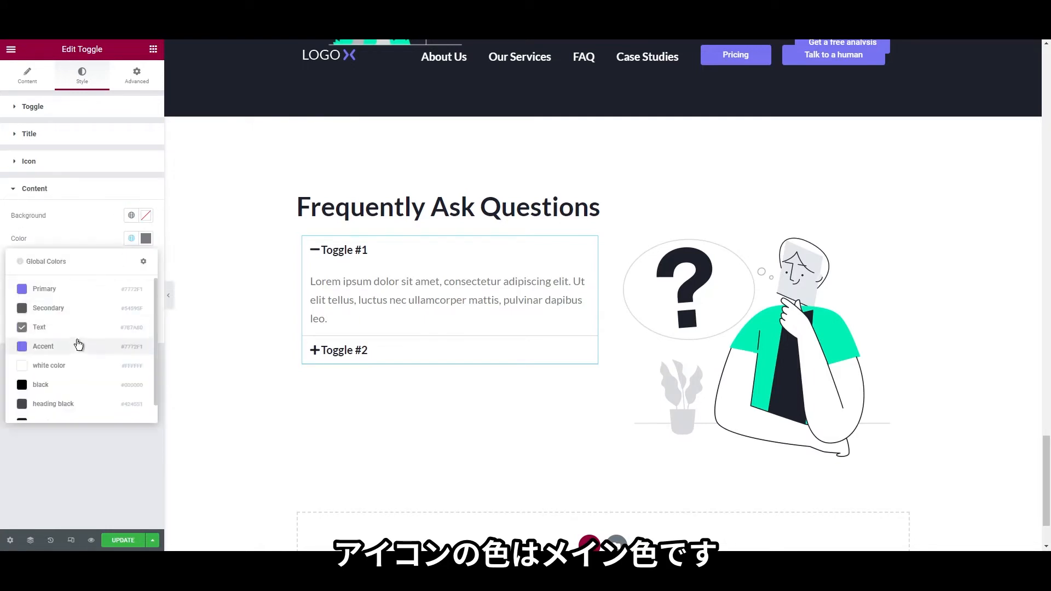
click(83, 289)
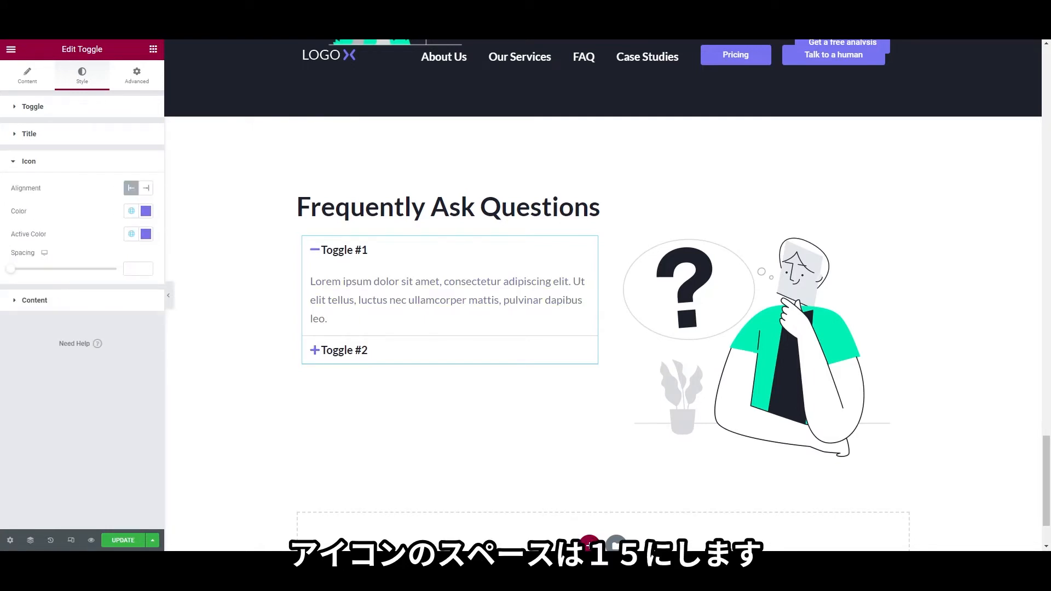
click(129, 268)
text(15)
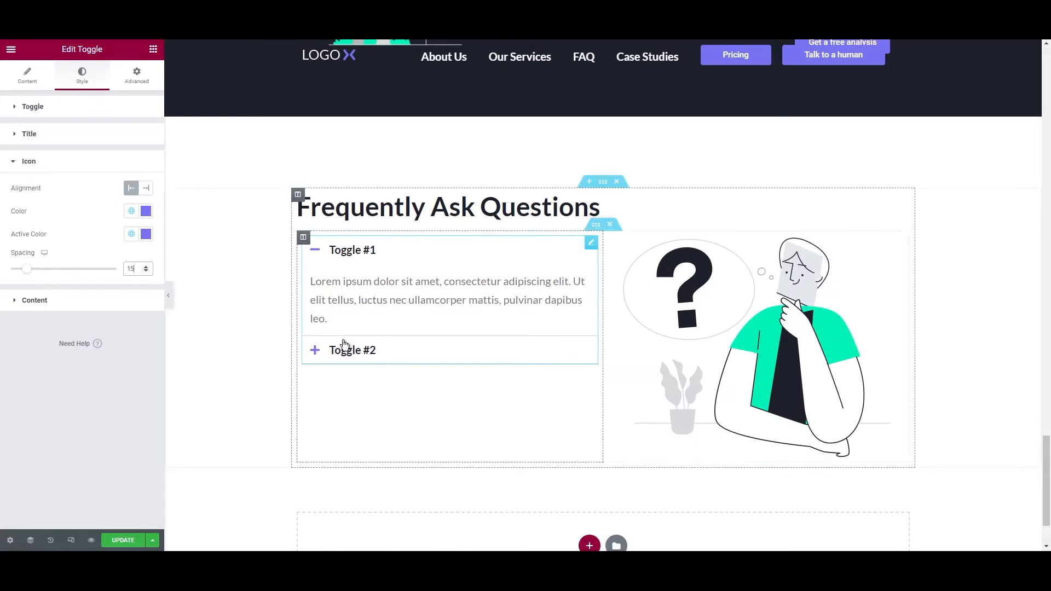
click(33, 106)
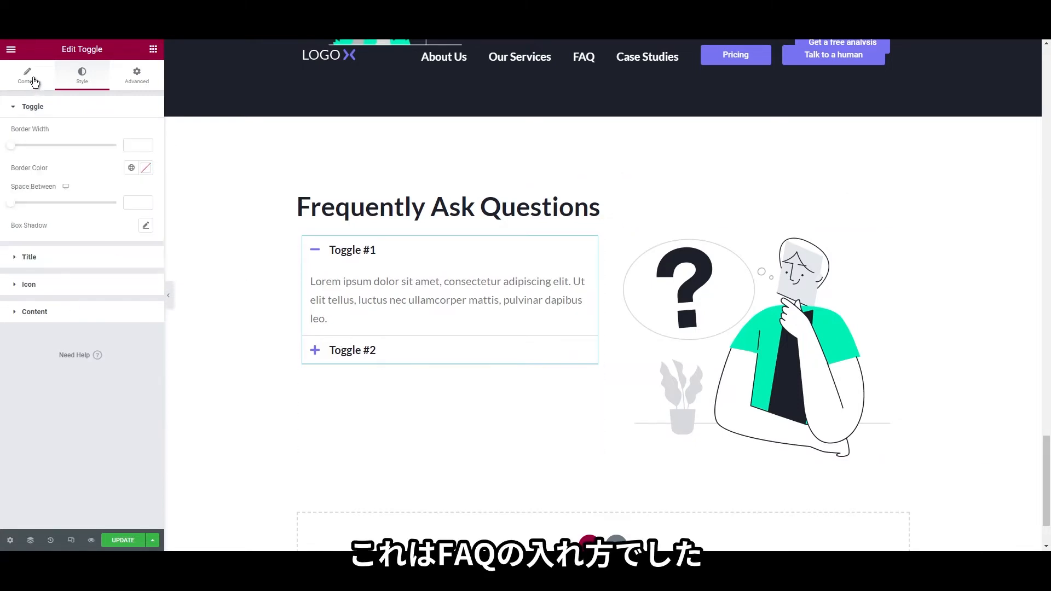
Duplicate the second FAQ item three times so the toggle has five items
click(27, 75)
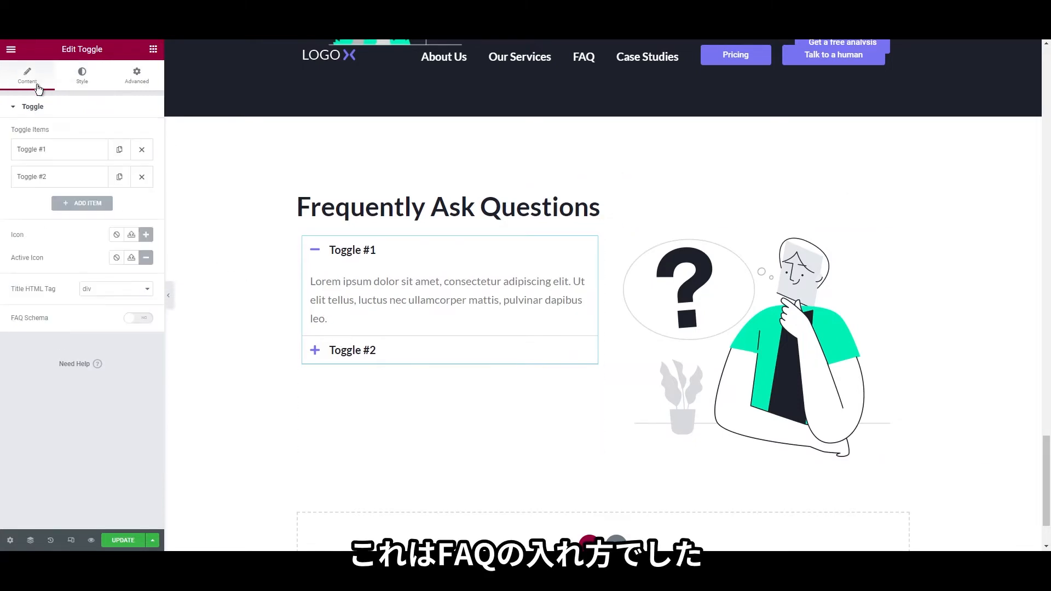
click(59, 177)
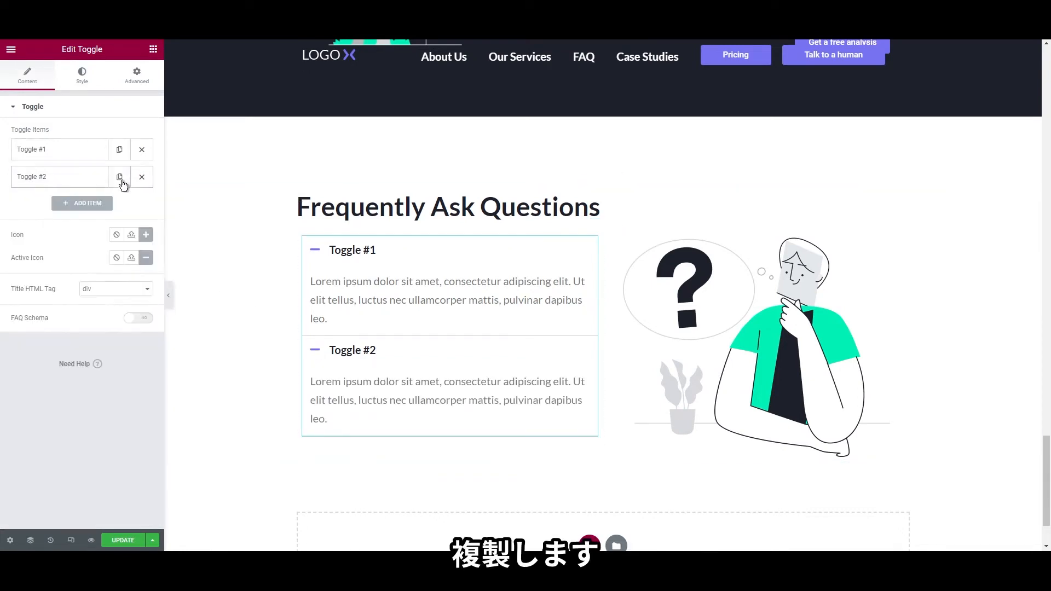
click(120, 179)
click(120, 178)
click(121, 178)
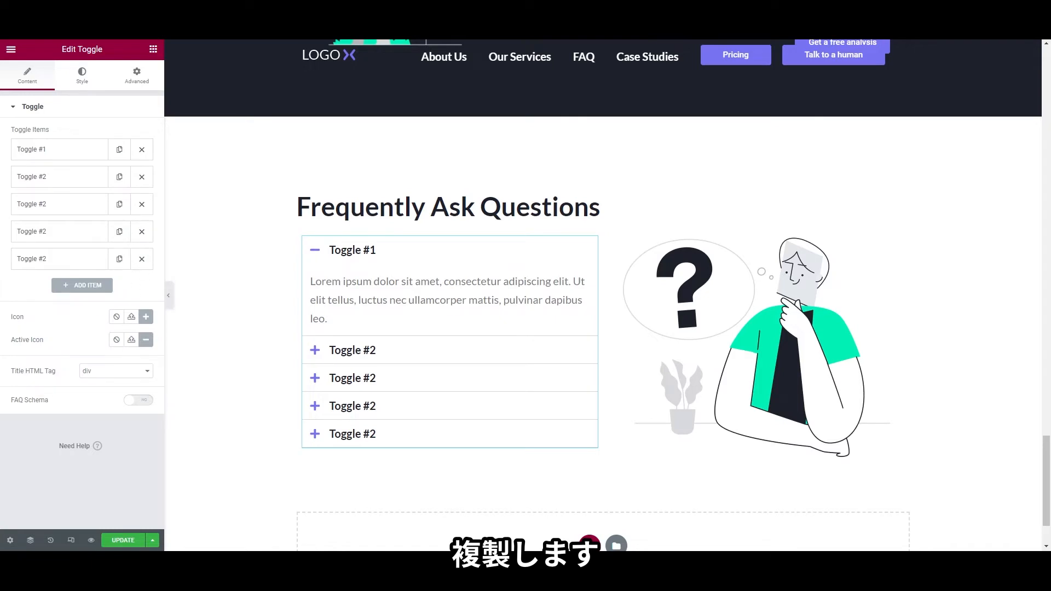
Set the toggle's Content typography size to 16
click(82, 76)
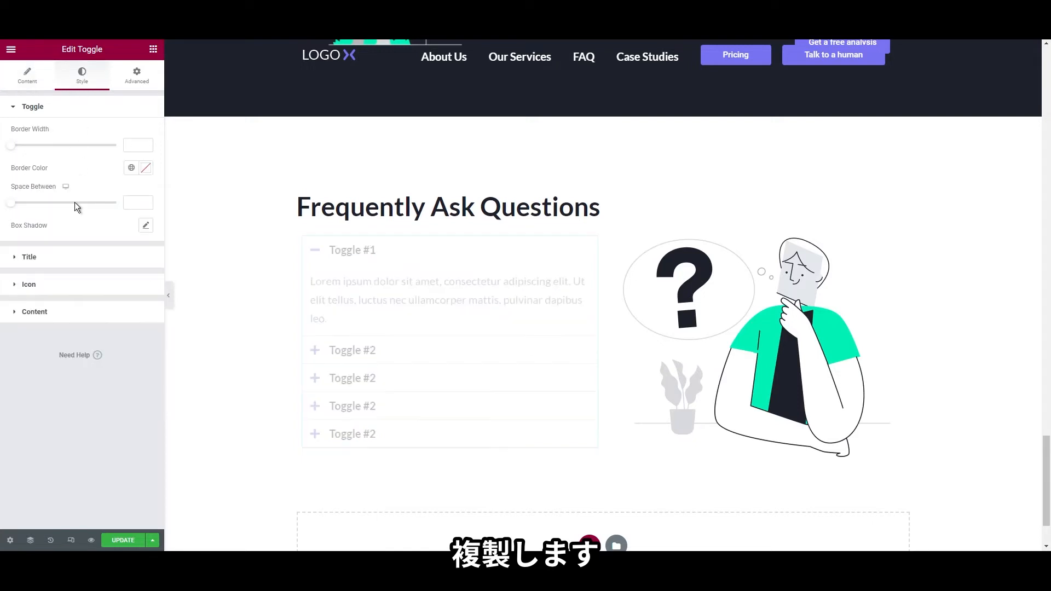
click(121, 312)
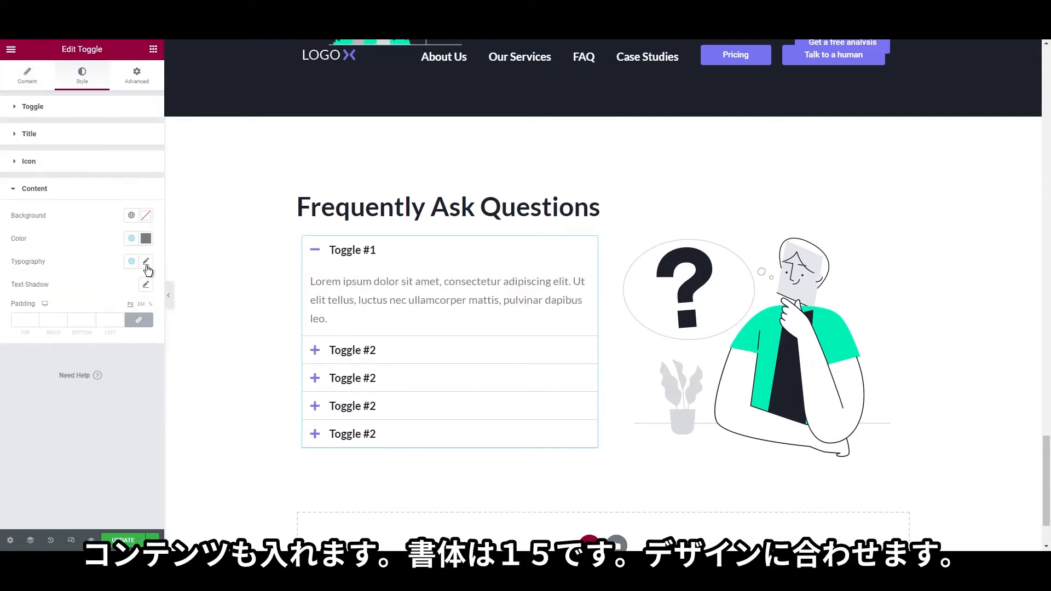
click(145, 261)
click(117, 351)
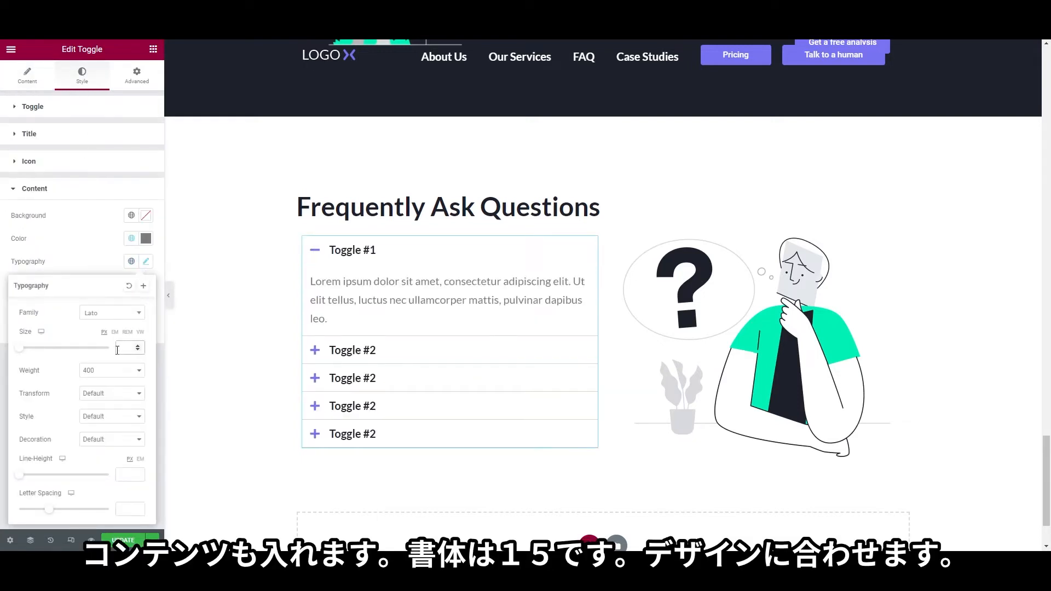
text(16)
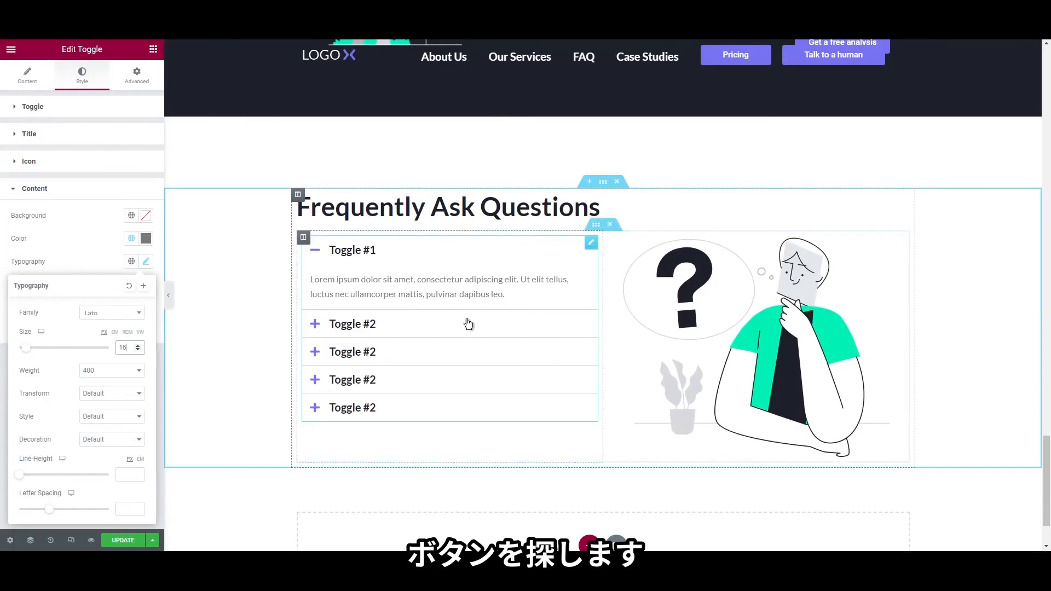
scroll(460, 340, down, 10)
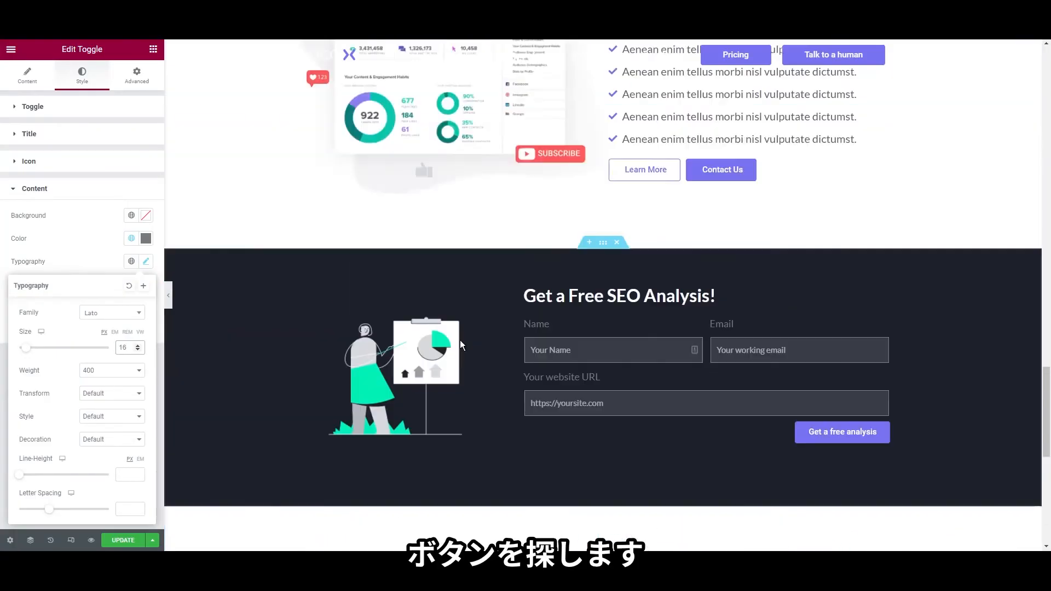
scroll(570, 357, up, 5)
scroll(422, 312, up, 4)
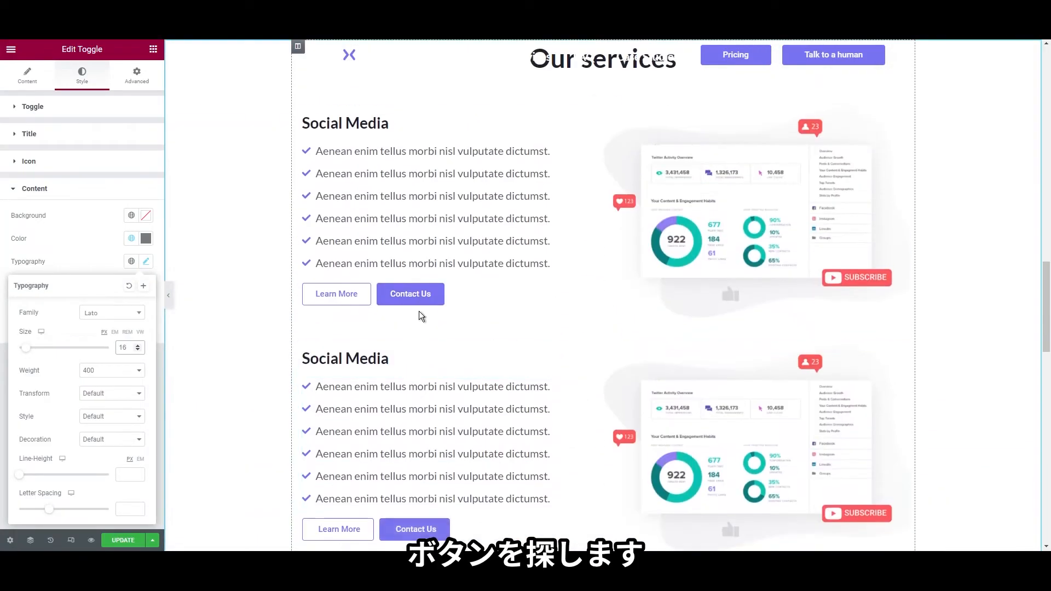
scroll(560, 376, up, 4)
scroll(560, 376, up, 3)
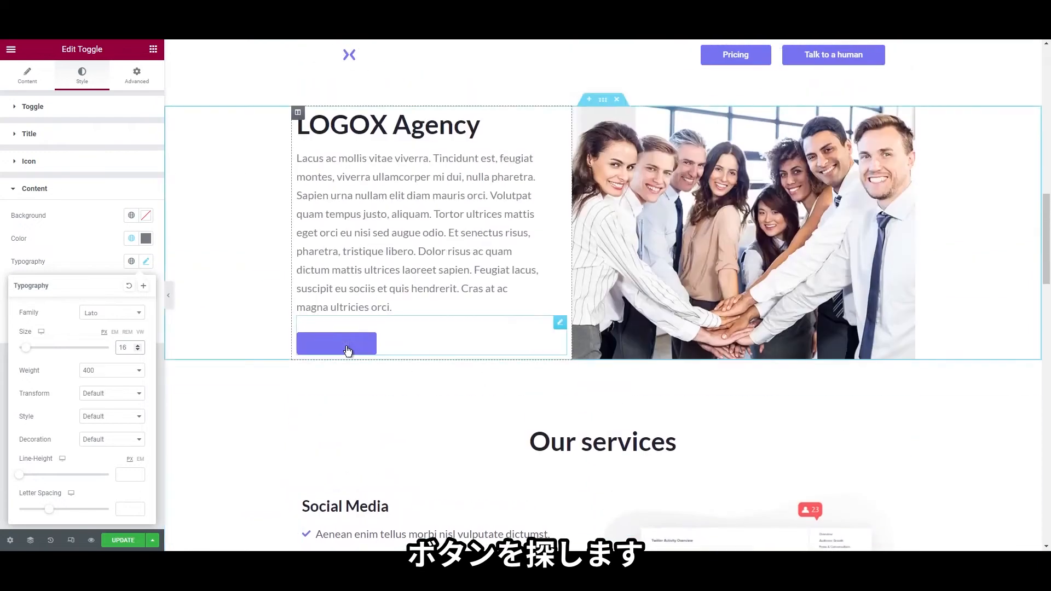
Give the More about us button Primary hover text and a 0-opacity hover background
right_click(323, 348)
click(342, 353)
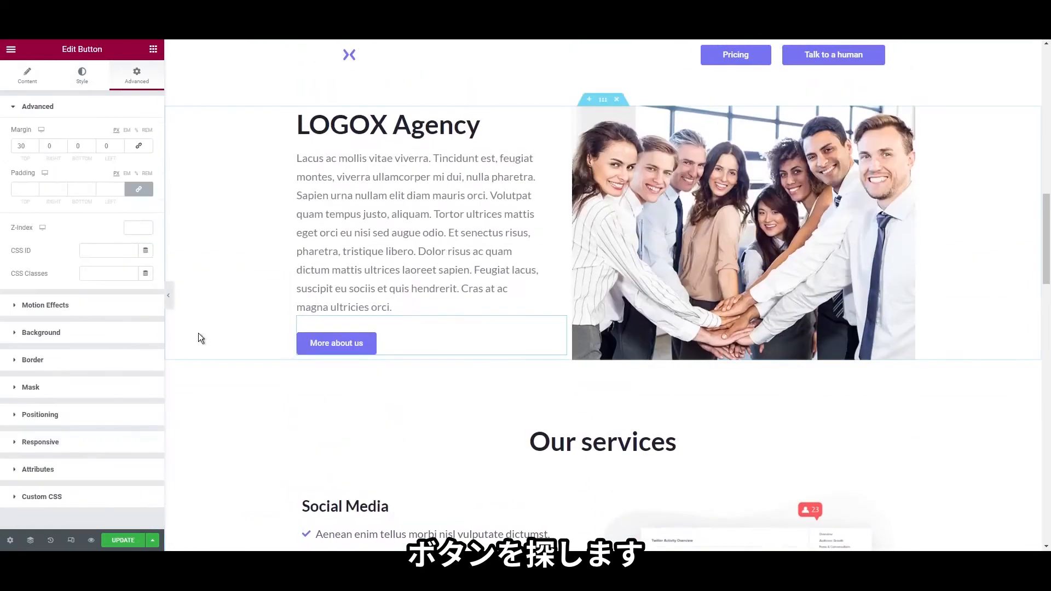
click(71, 73)
click(110, 179)
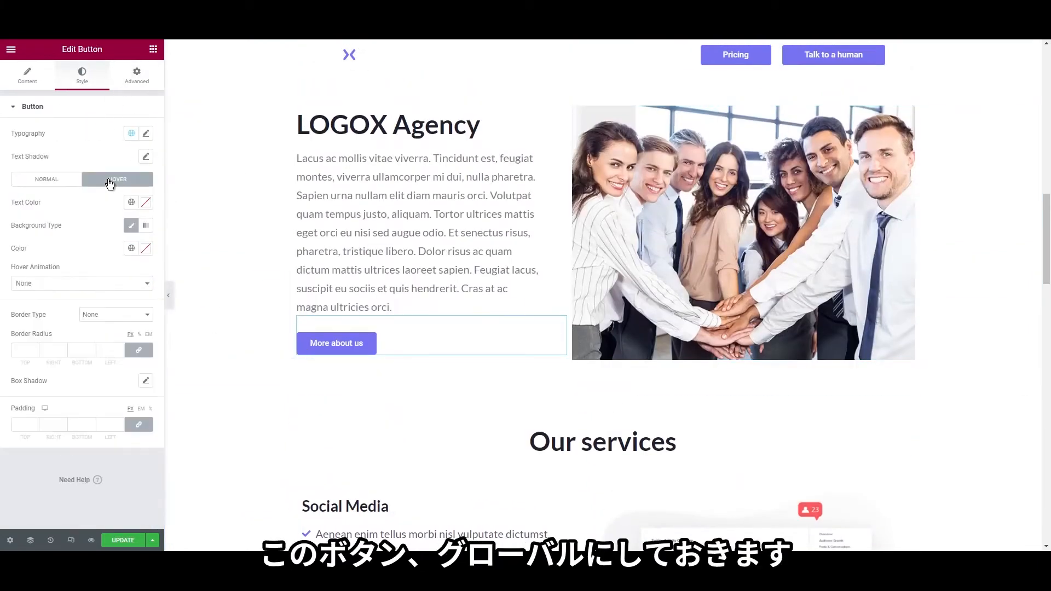
click(132, 204)
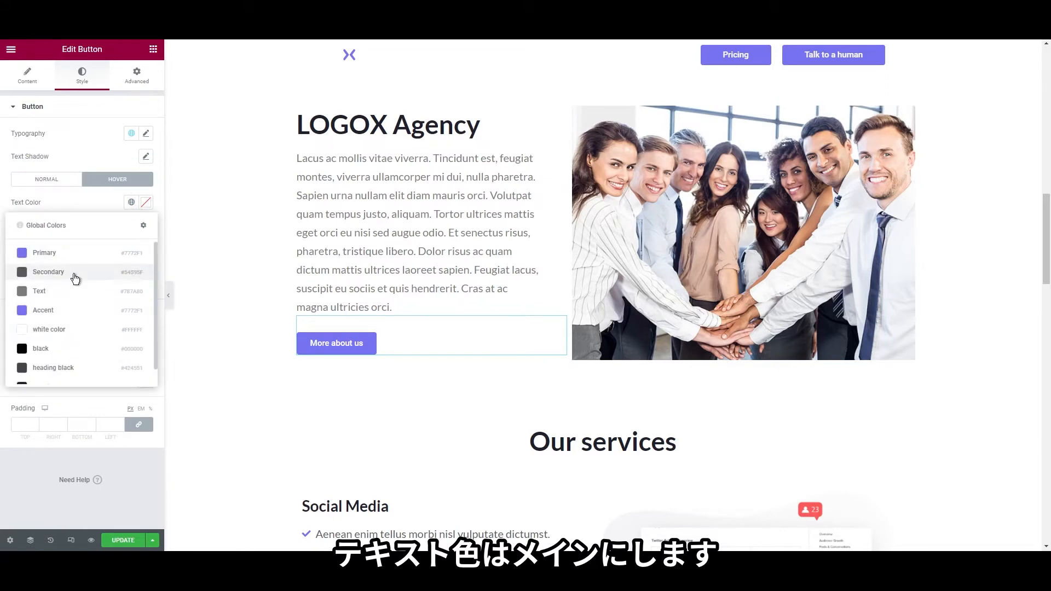
click(74, 255)
click(131, 248)
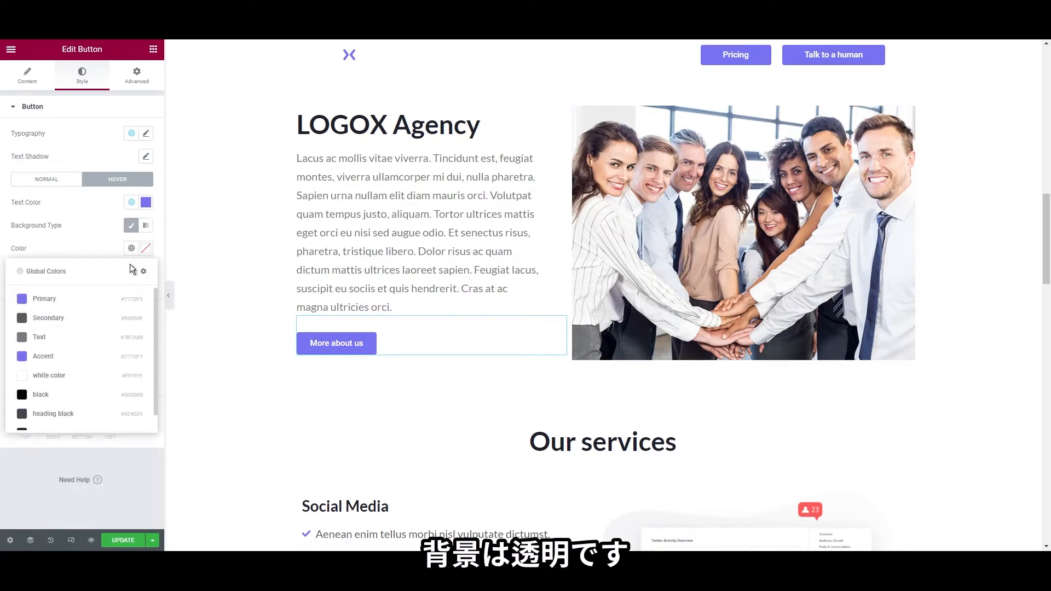
click(145, 248)
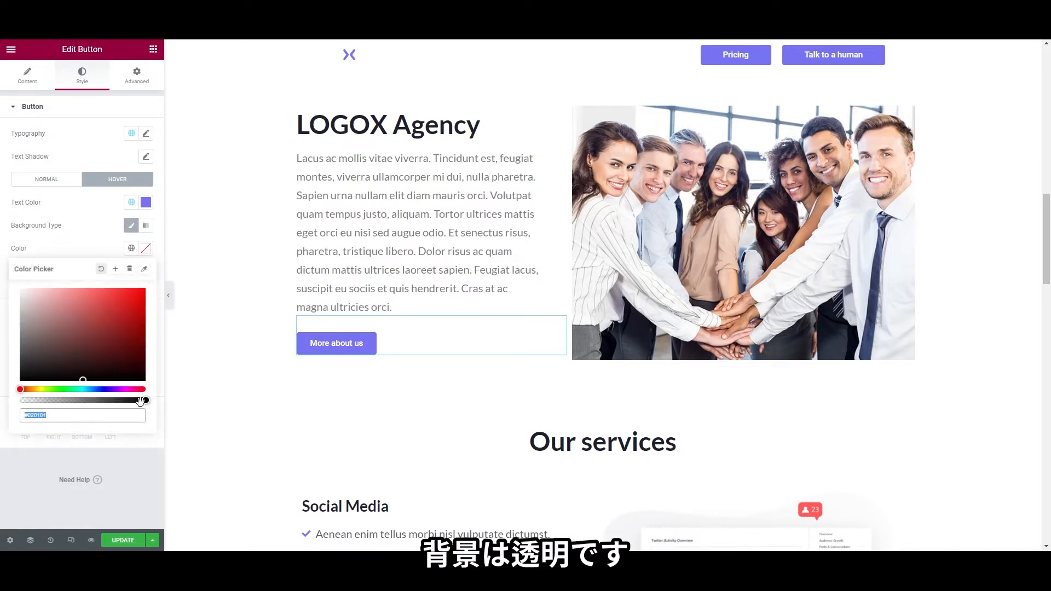
drag(141, 400, 3, 404)
click(3, 404)
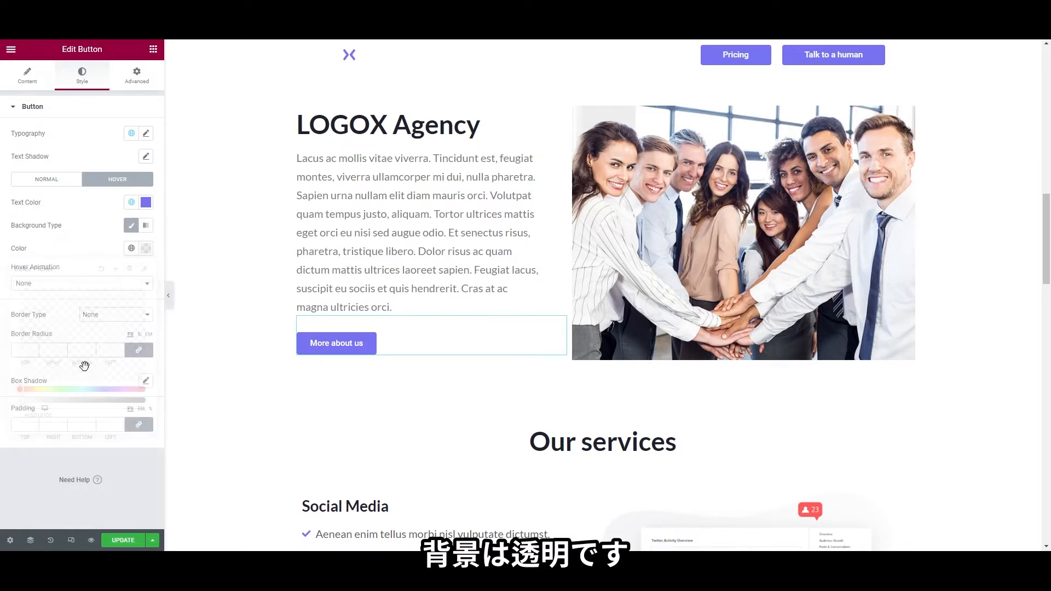
Copy the More about us button and paste it below the FAQ toggles
right_click(326, 351)
click(343, 391)
scroll(343, 391, down, 8)
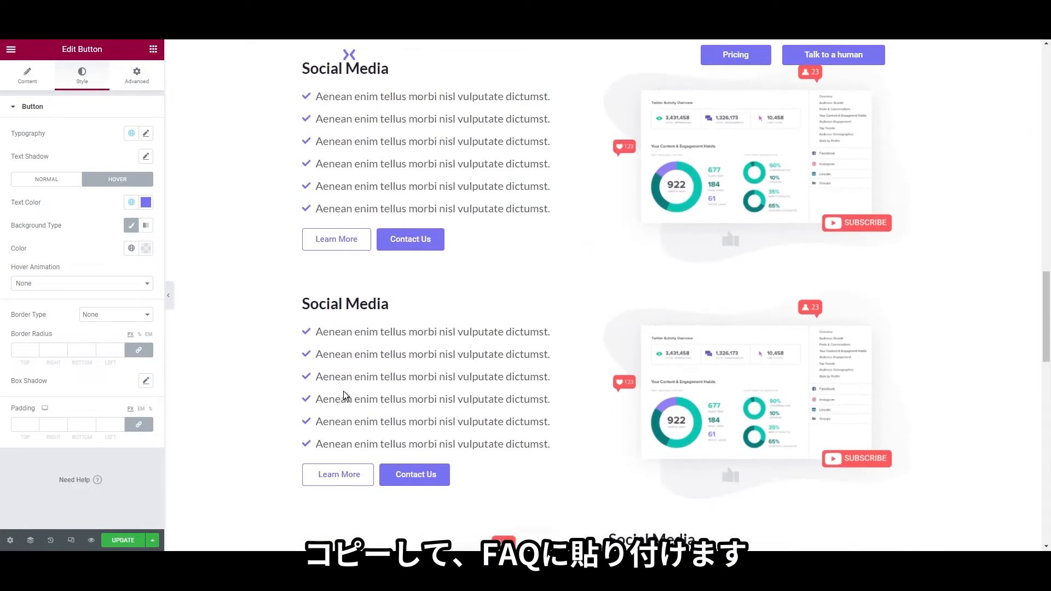
scroll(343, 391, down, 10)
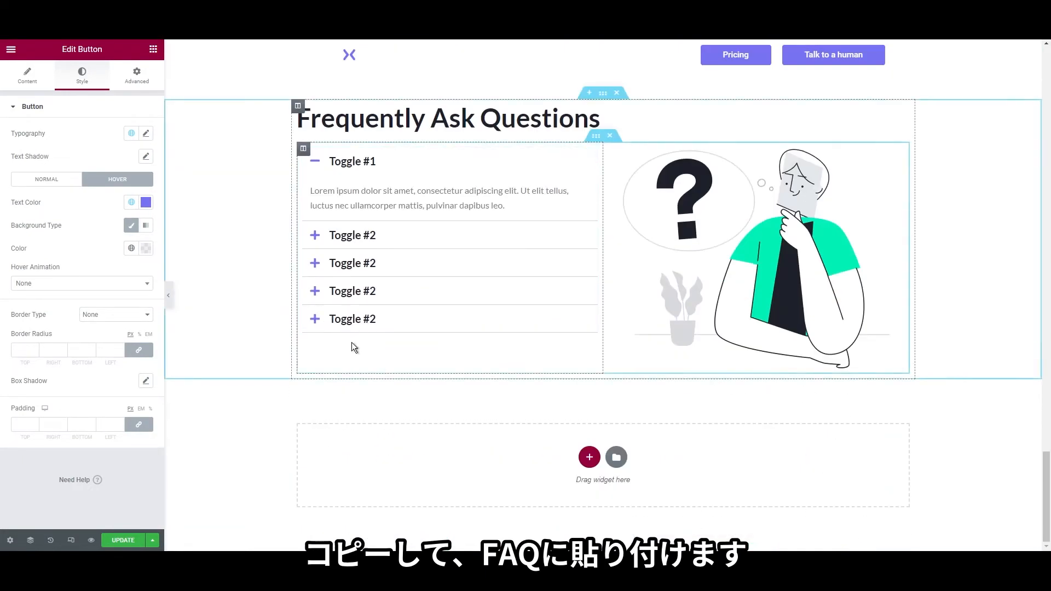
right_click(352, 343)
click(378, 426)
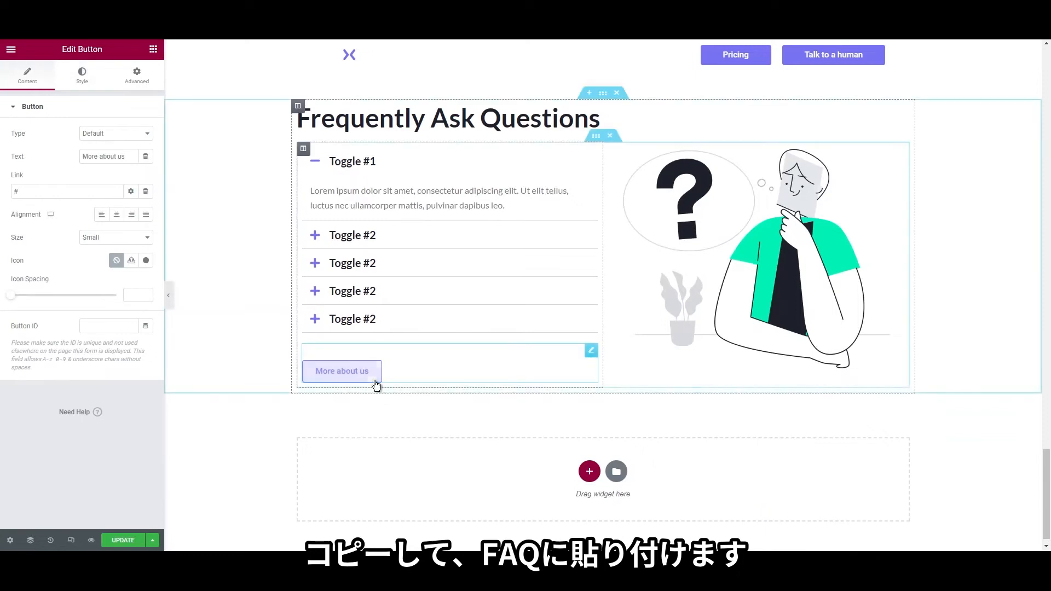
Change the pasted button's text to 'Discover more'
right_click(376, 387)
click(408, 389)
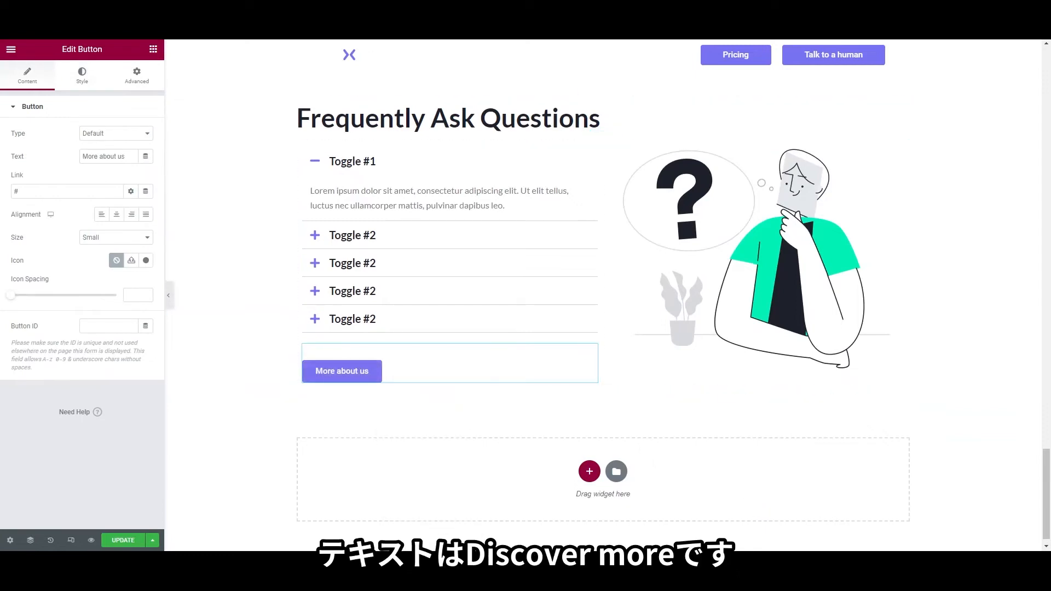
triple_click(106, 157)
text(D)
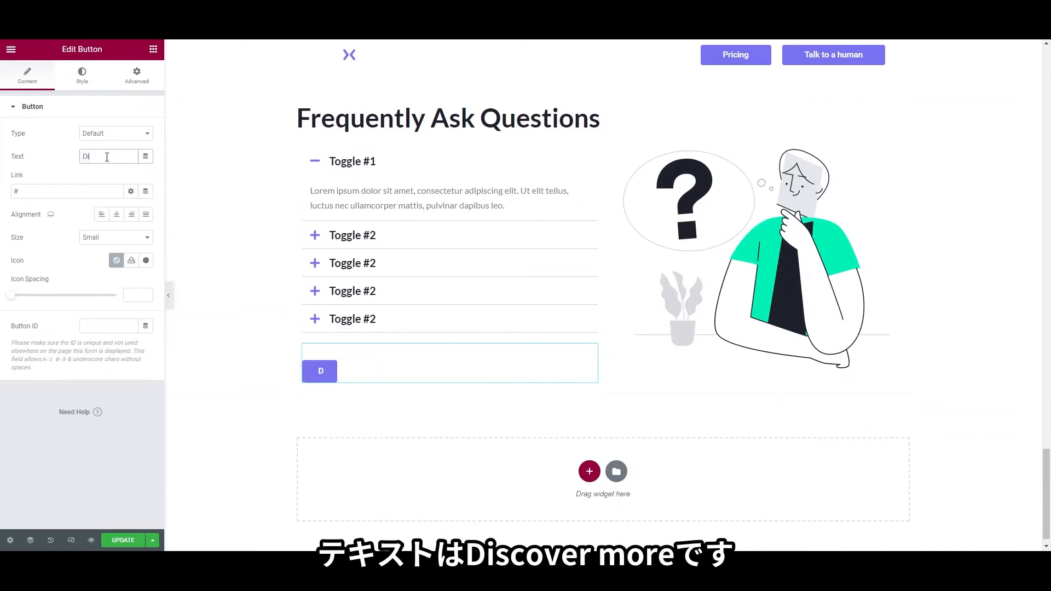
text(iscover more)
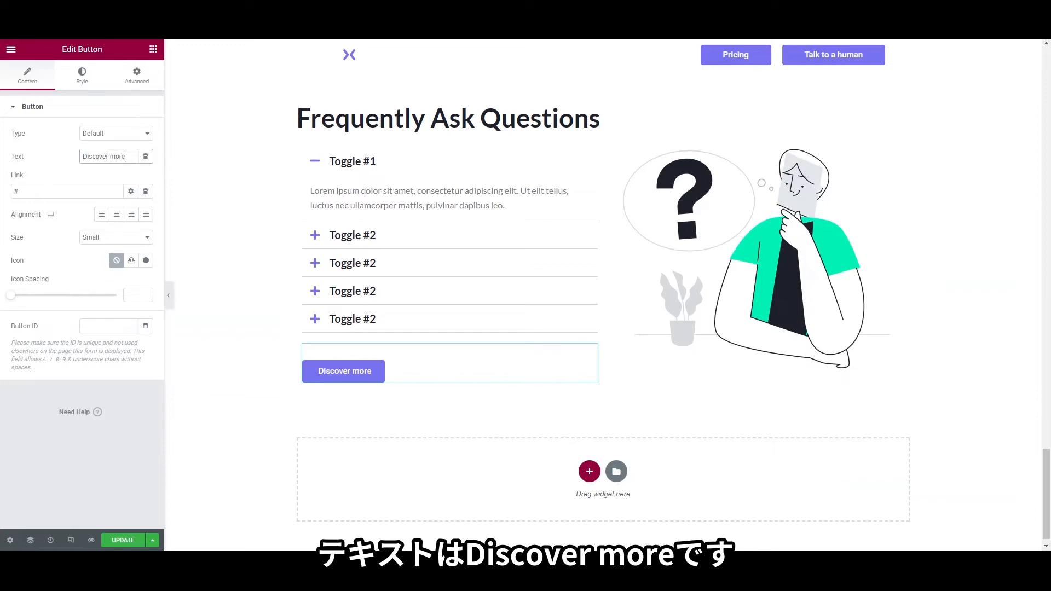
Add a right-arrow icon to the button with Icon Spacing 15
click(145, 261)
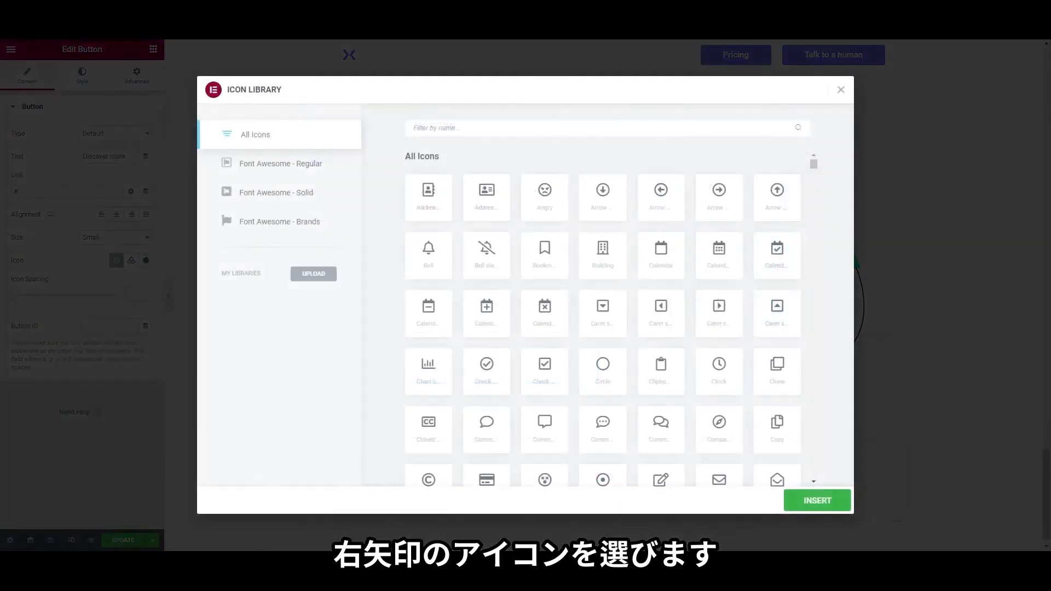
text(right)
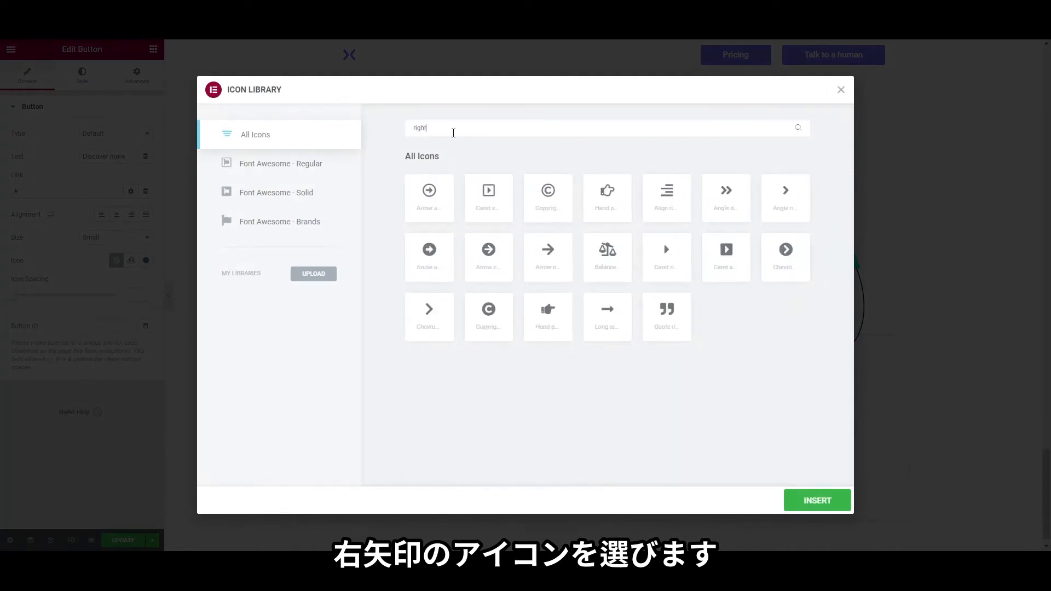
click(559, 265)
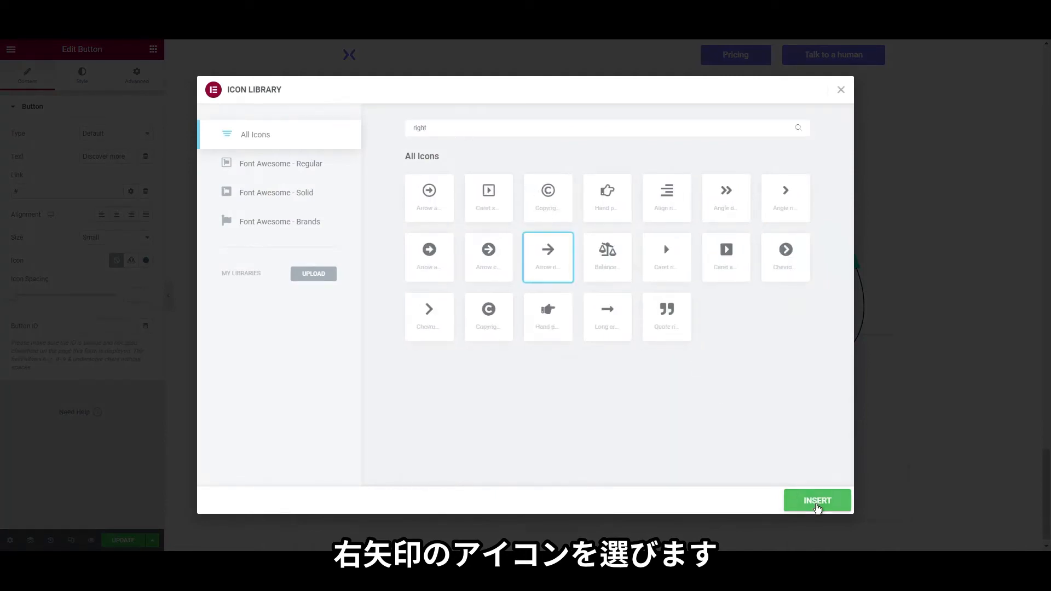
click(800, 495)
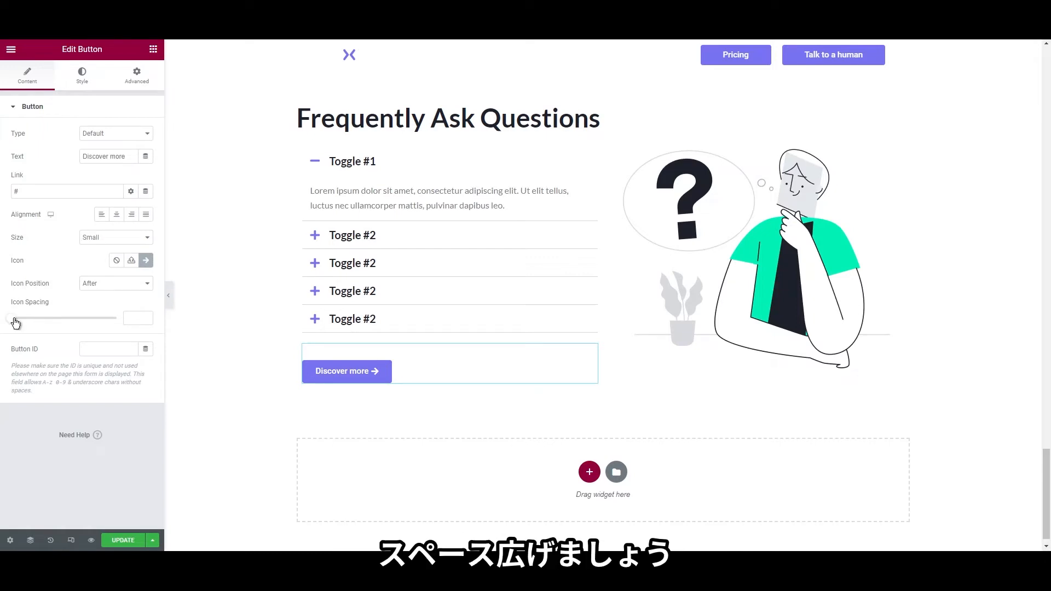
drag(12, 319, 42, 322)
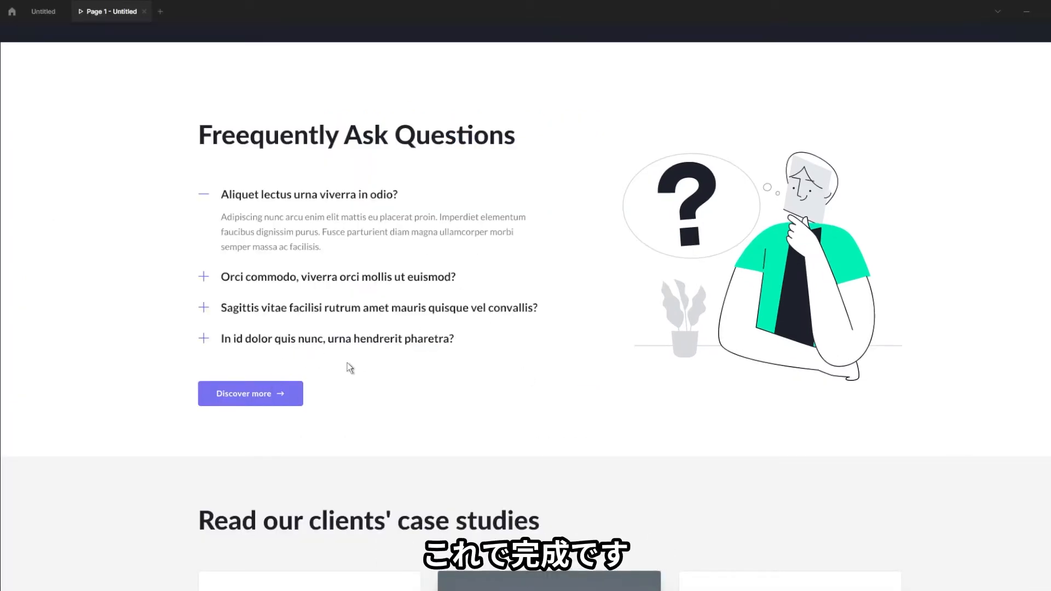
Scroll the Figma prototype down to the 'Read our clients' case studies' section
scroll(627, 425, down, 6)
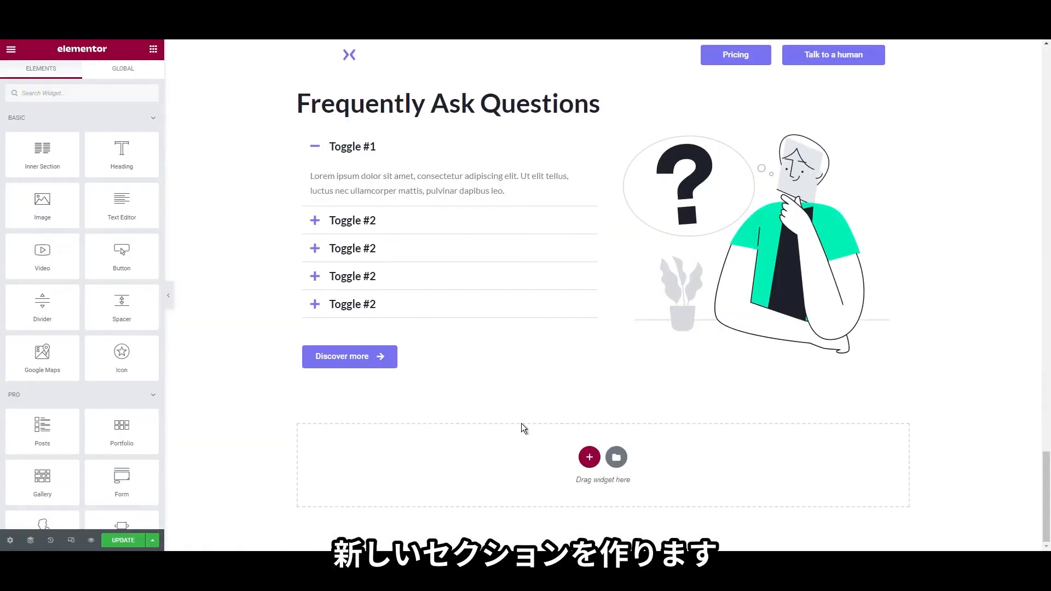
Add a single-column section below the FAQ with a #F4F5F7 classic background
click(596, 462)
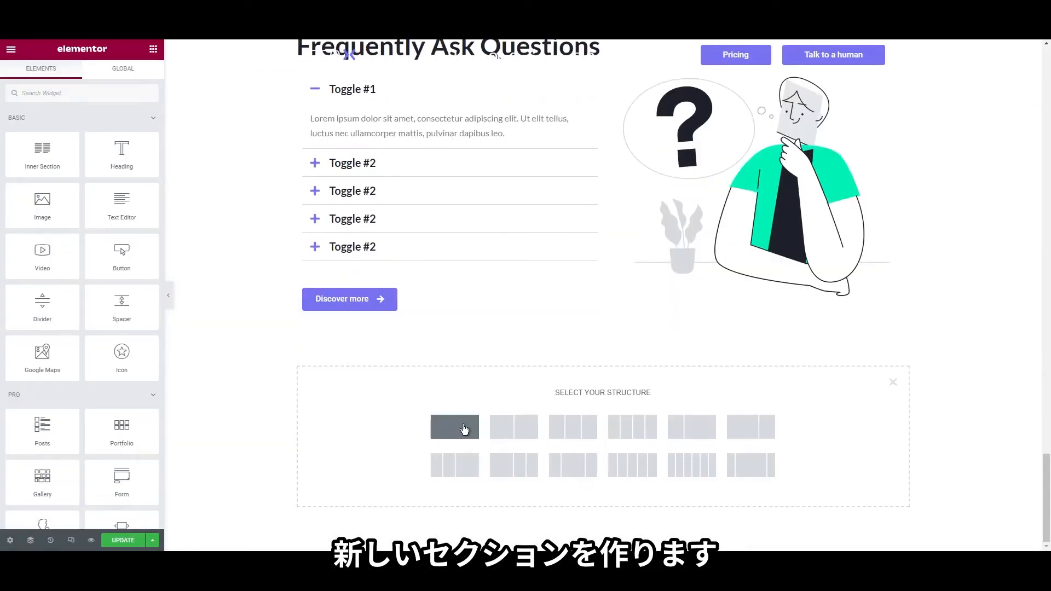
click(464, 429)
right_click(259, 369)
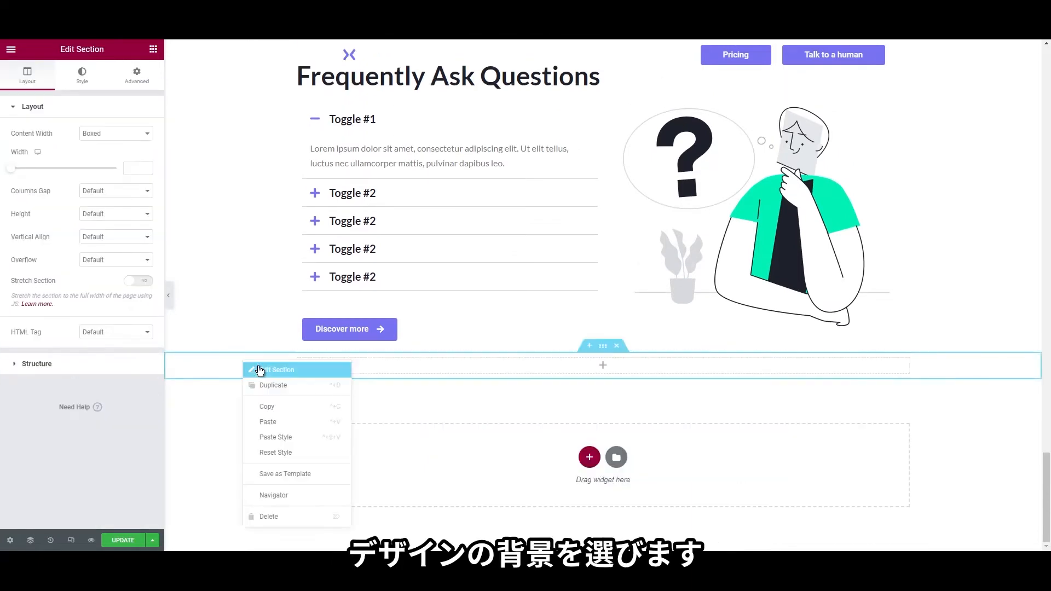
click(260, 371)
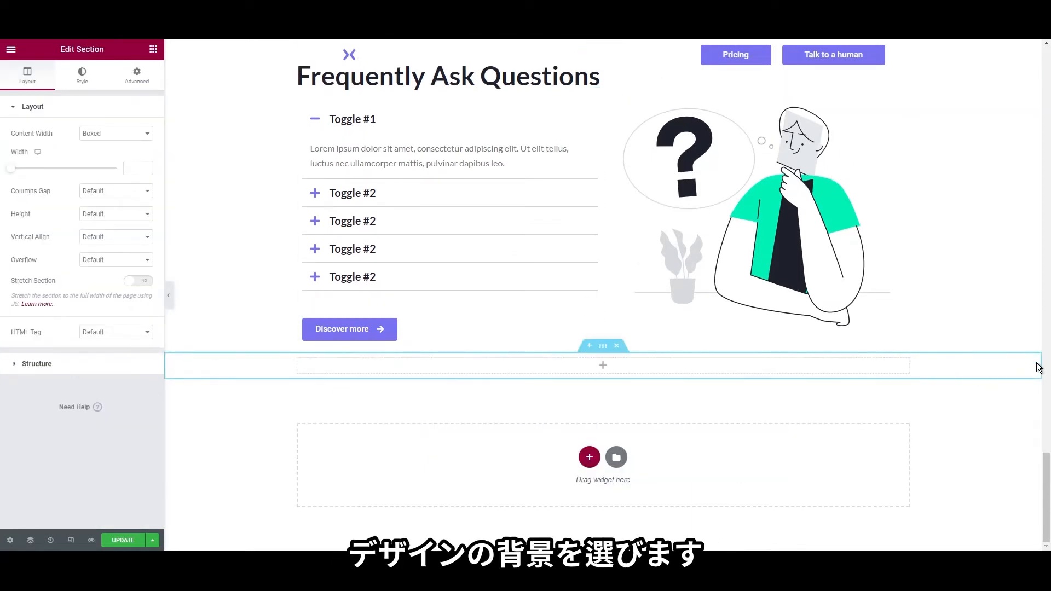
right_click(213, 366)
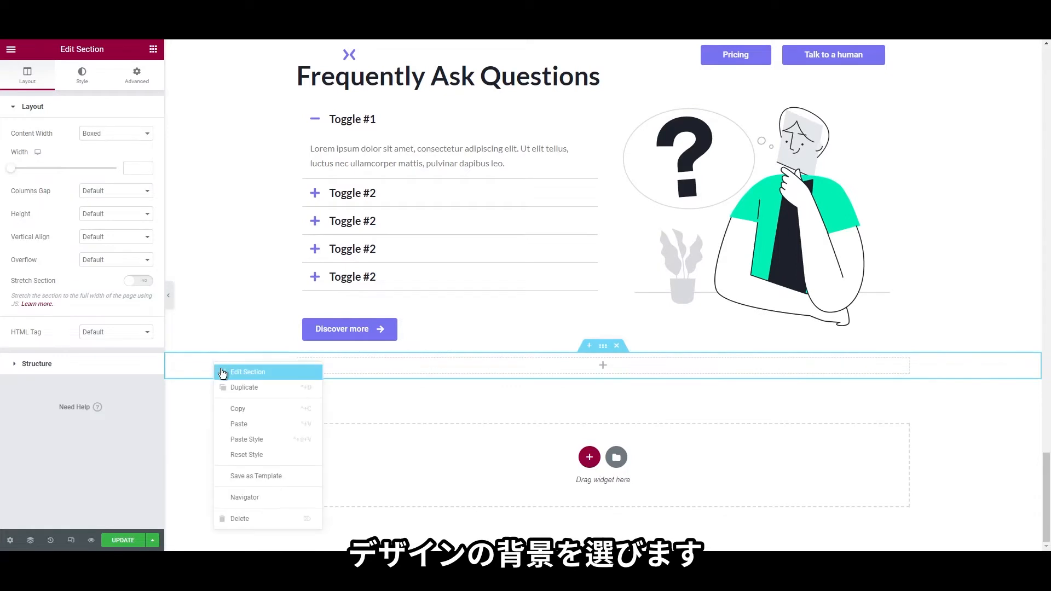
click(215, 368)
click(82, 75)
click(101, 156)
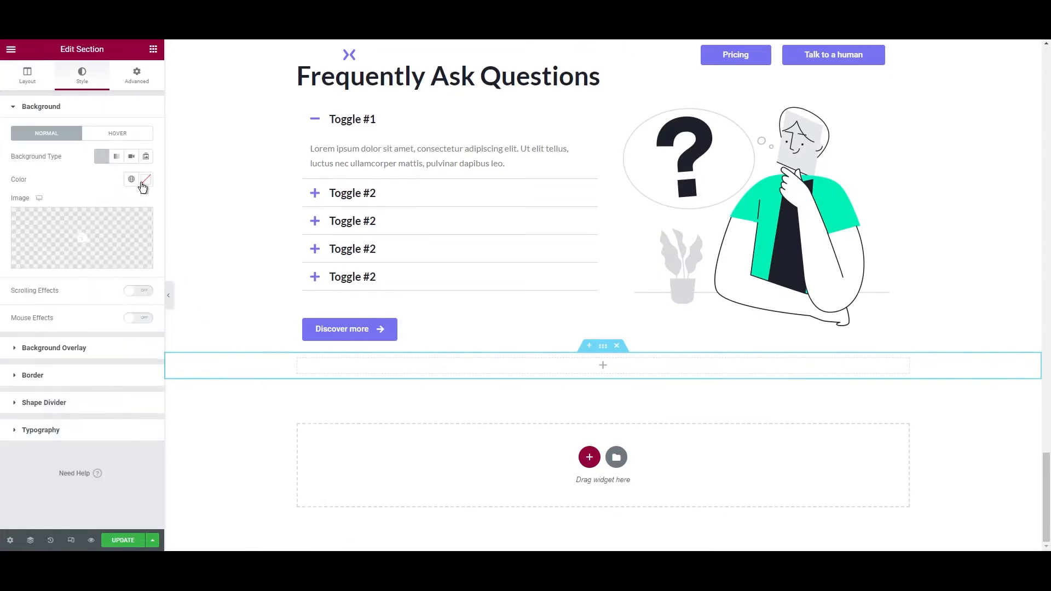
click(145, 179)
text(#F4F5F7)
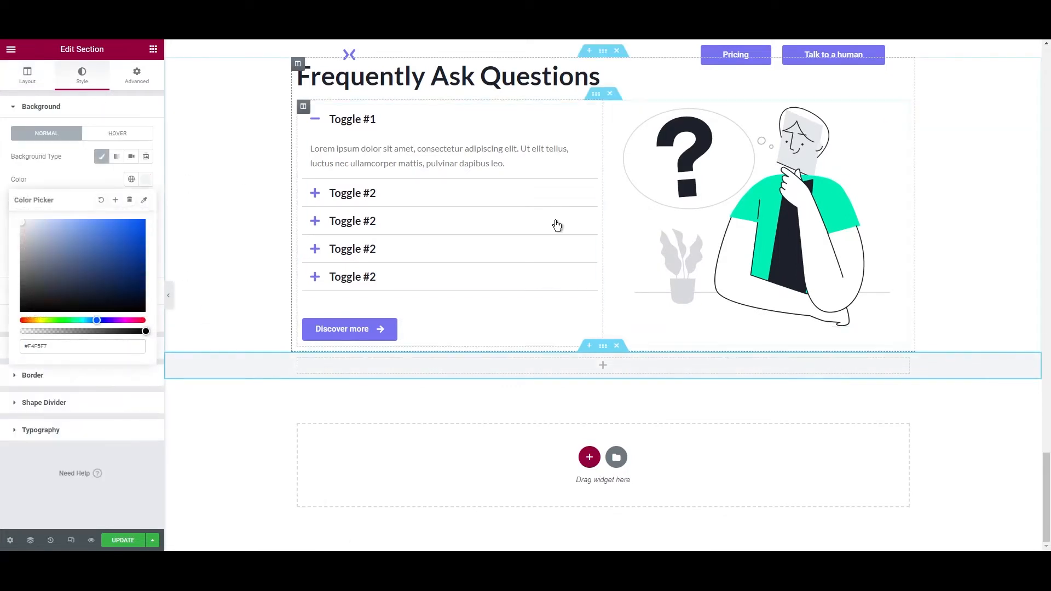
Give the section a 40 top margin and 80 top and bottom padding
click(137, 74)
click(137, 144)
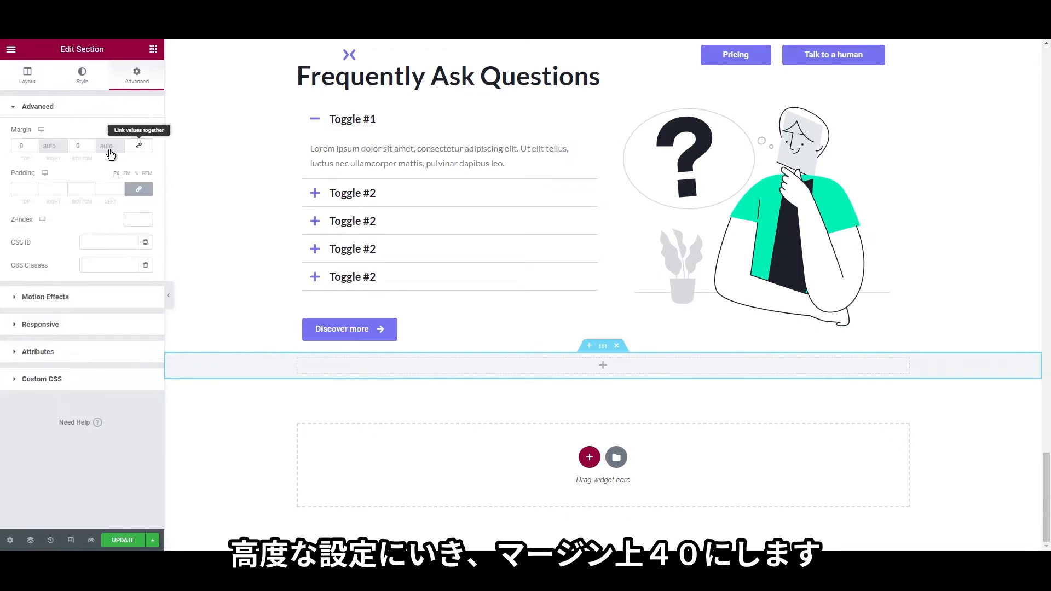
click(16, 148)
text(40)
click(138, 189)
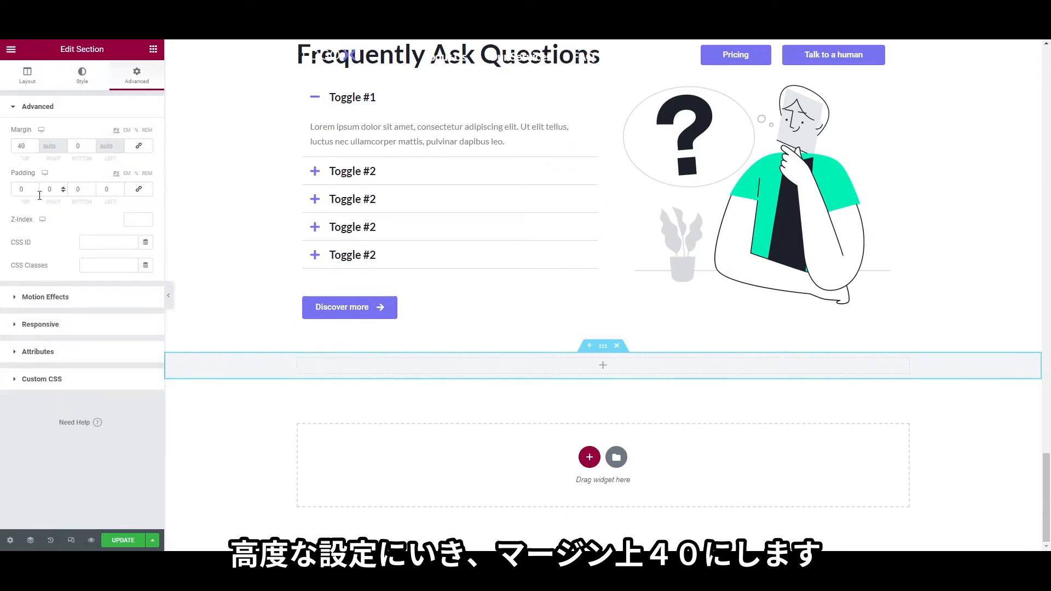
click(18, 192)
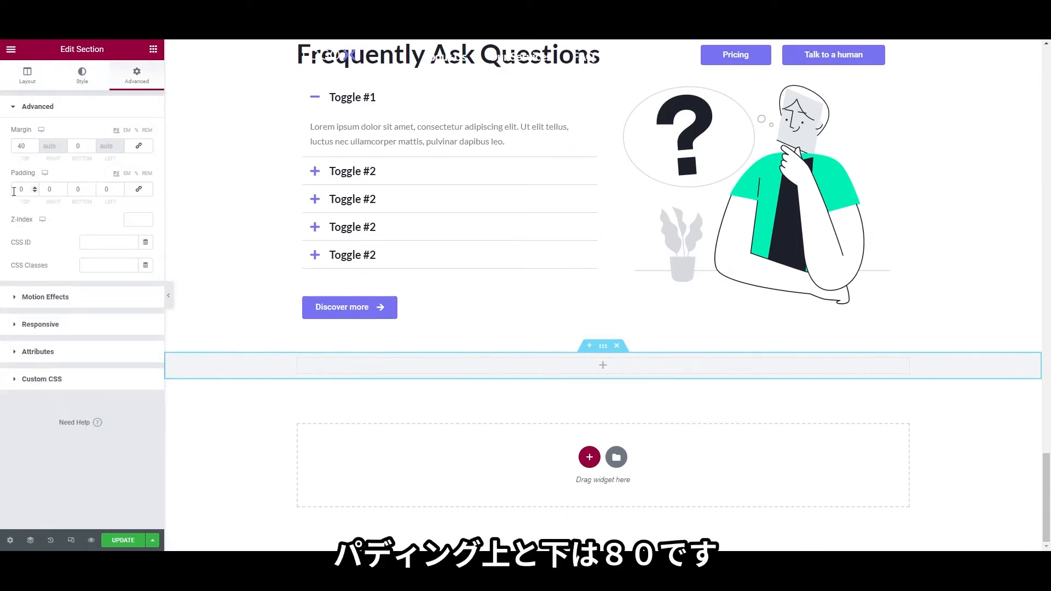
text(8)
click(73, 189)
text(8)
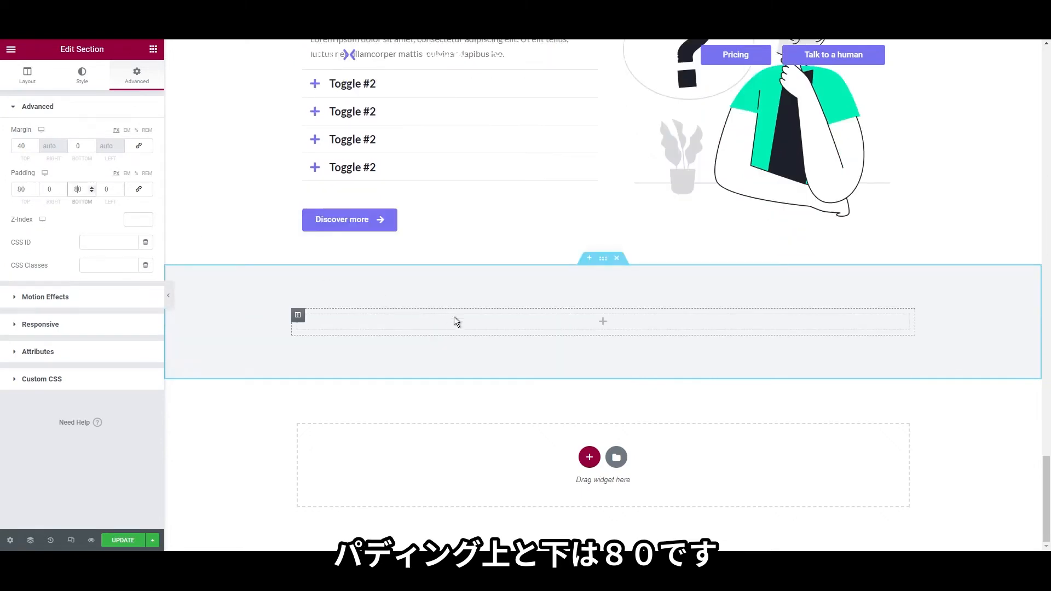
scroll(455, 321, up, 4)
right_click(421, 193)
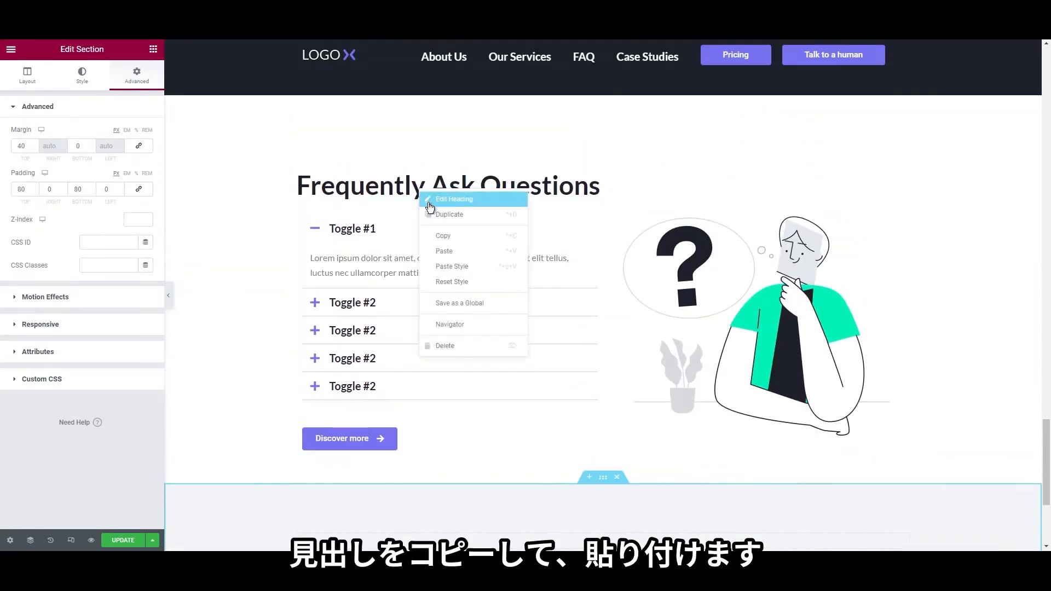
Paste a copy of the FAQ heading into the grey section's empty column
click(443, 235)
scroll(378, 317, down, 3)
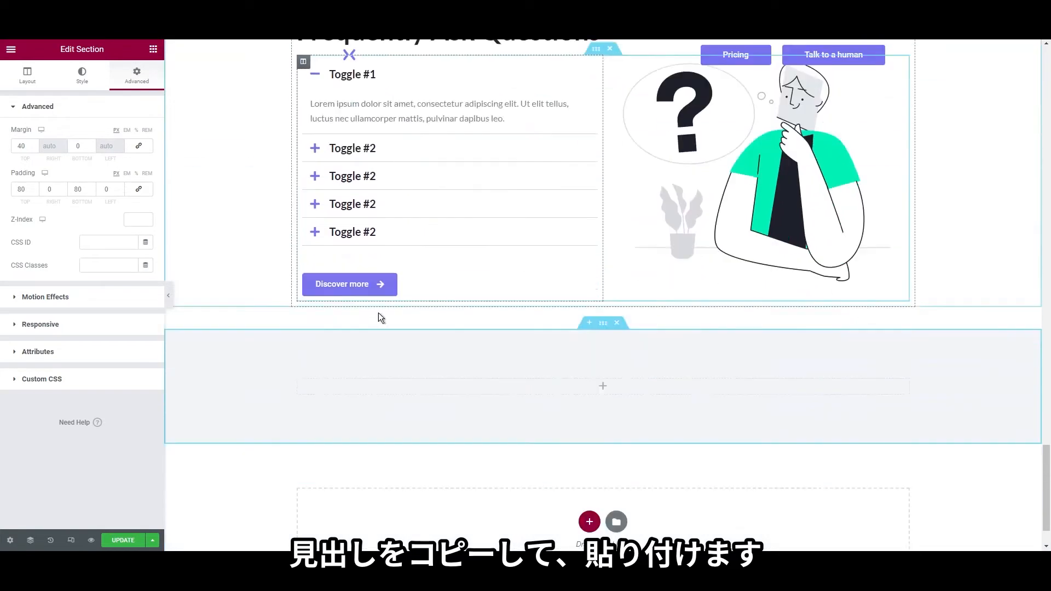
right_click(350, 378)
click(378, 462)
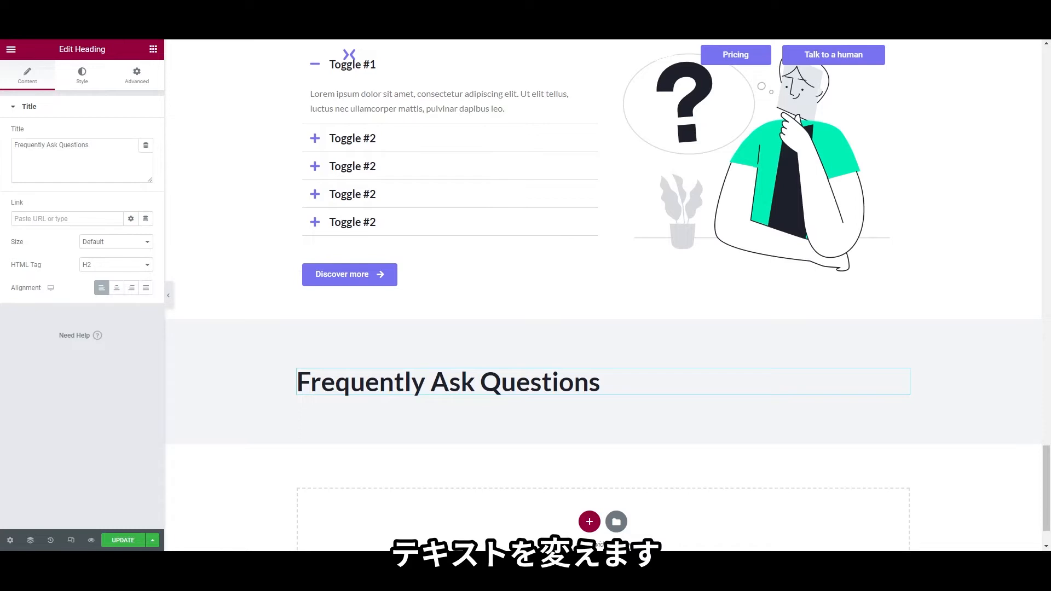
Change the pasted heading's title to 'Read our clients' case studies'
right_click(390, 376)
click(402, 386)
triple_click(86, 163)
key(ctrl+v)
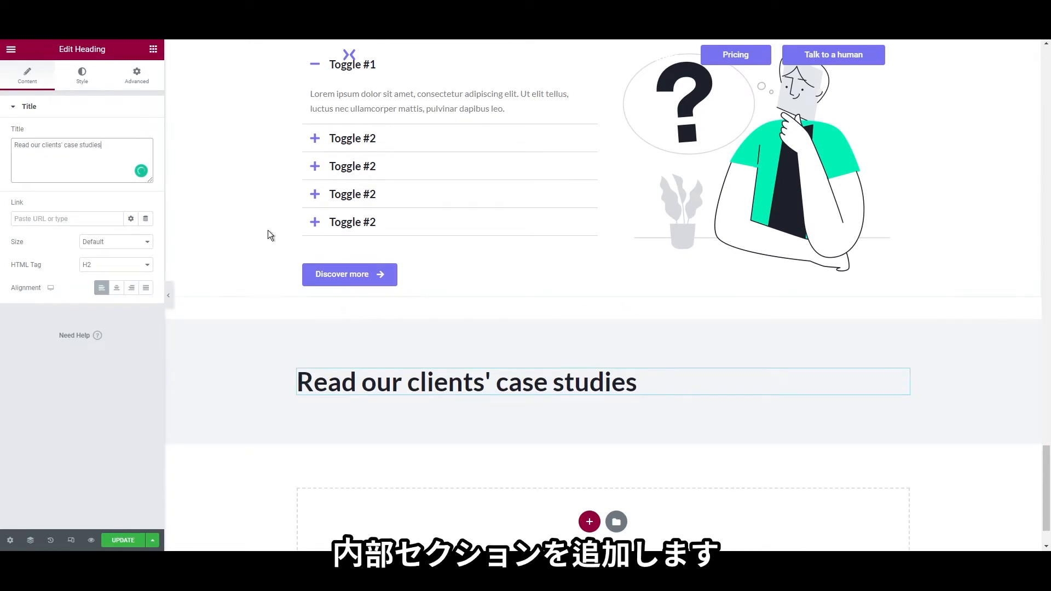
click(153, 49)
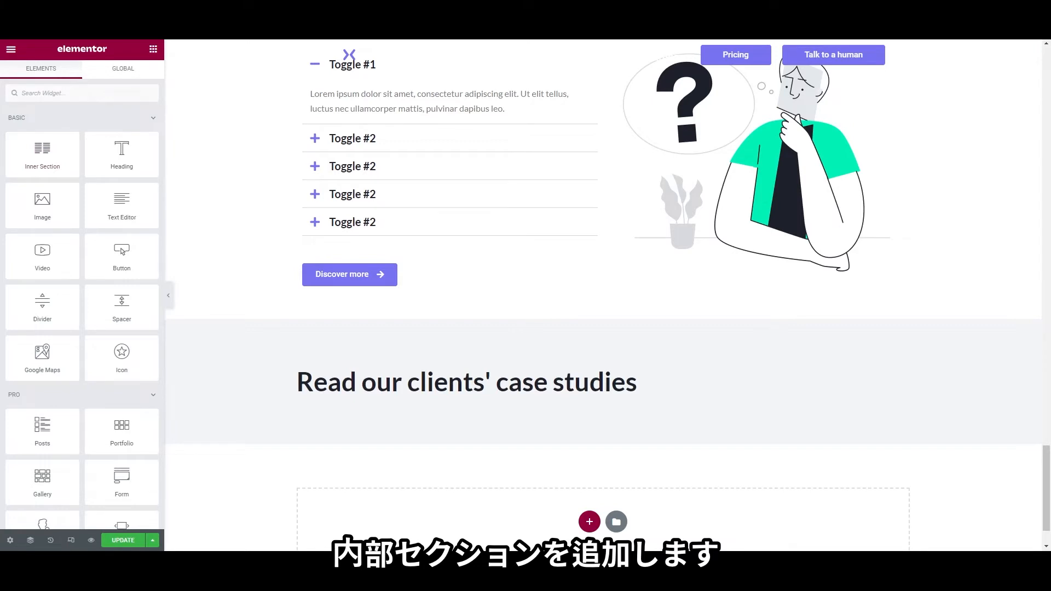
Place a two-column inner section under the heading and give its first column 15 left/right margins
drag(60, 154, 386, 404)
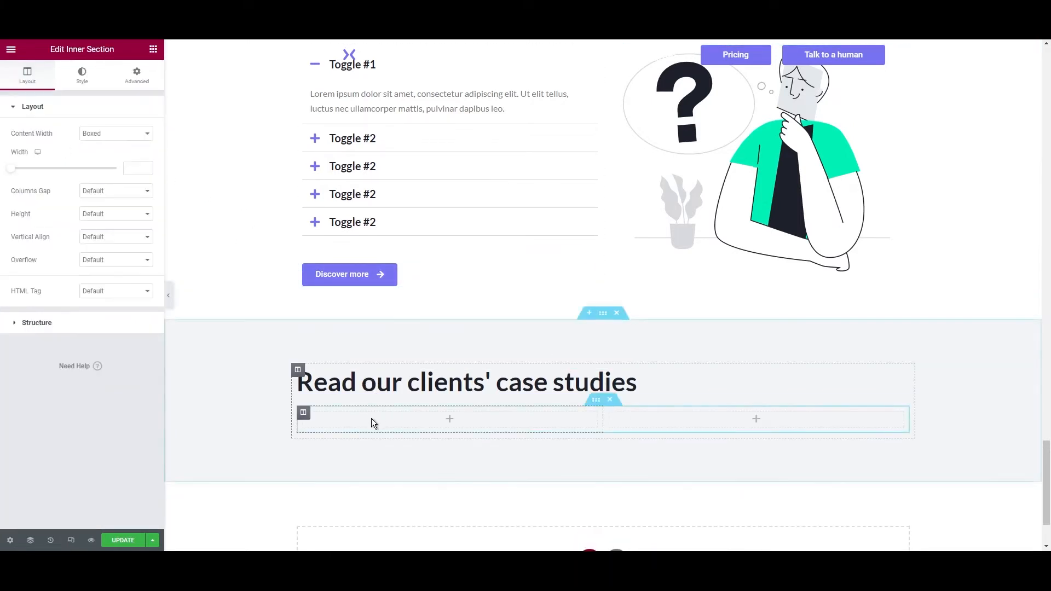
right_click(304, 416)
click(337, 403)
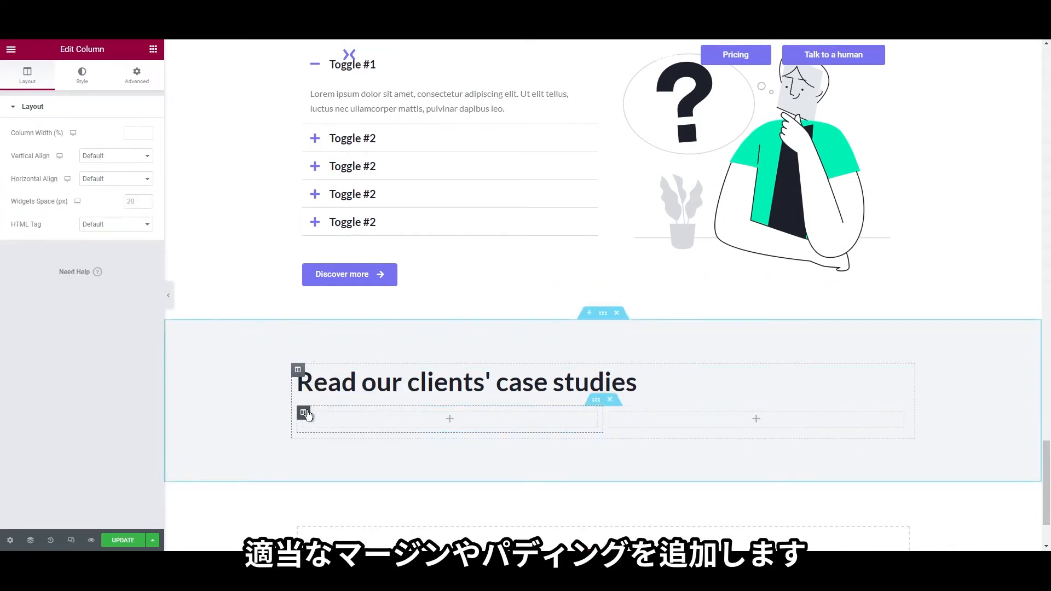
click(137, 76)
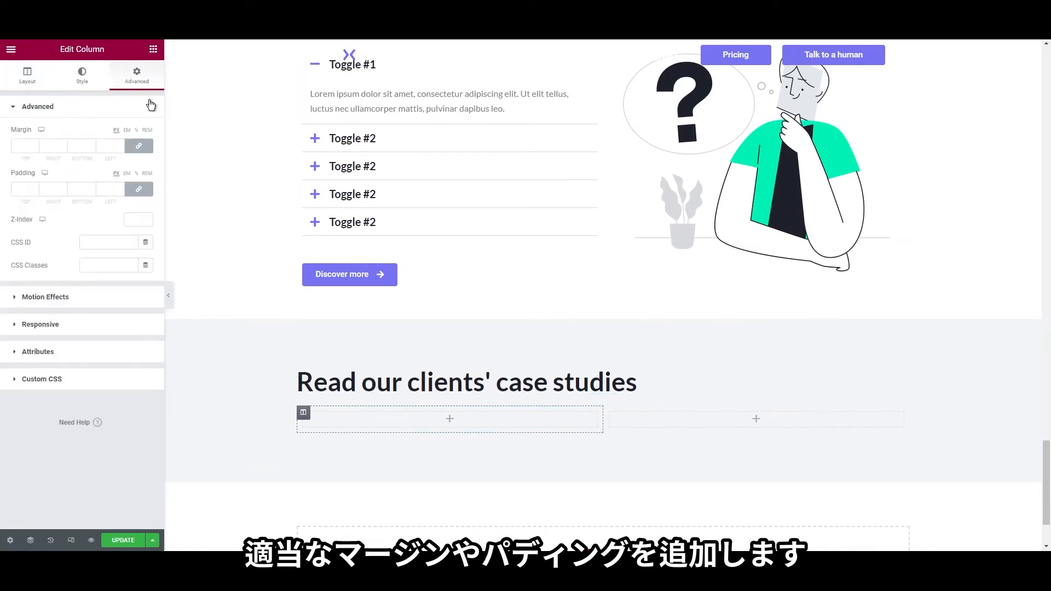
click(44, 147)
text(15)
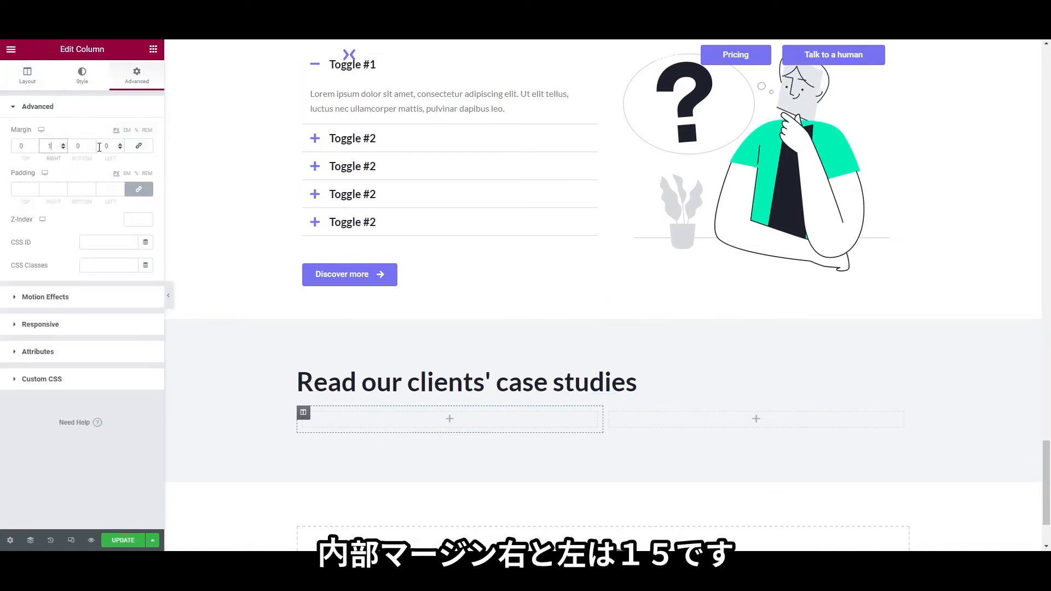
click(103, 147)
text(15)
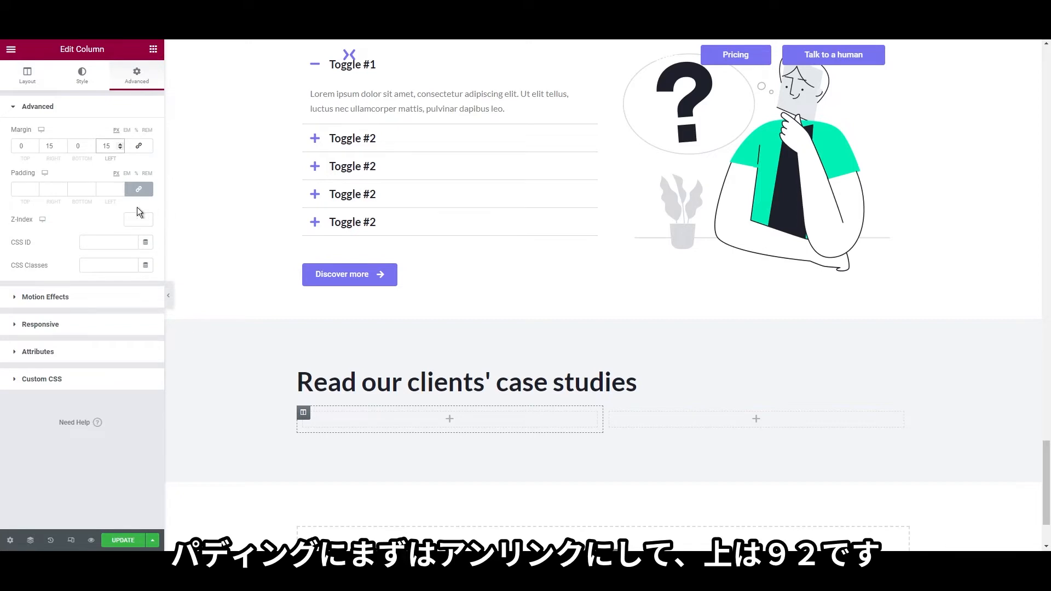
Set the first column's unlinked padding to 92 top, 40 right, 159 bottom, 40 left
click(137, 190)
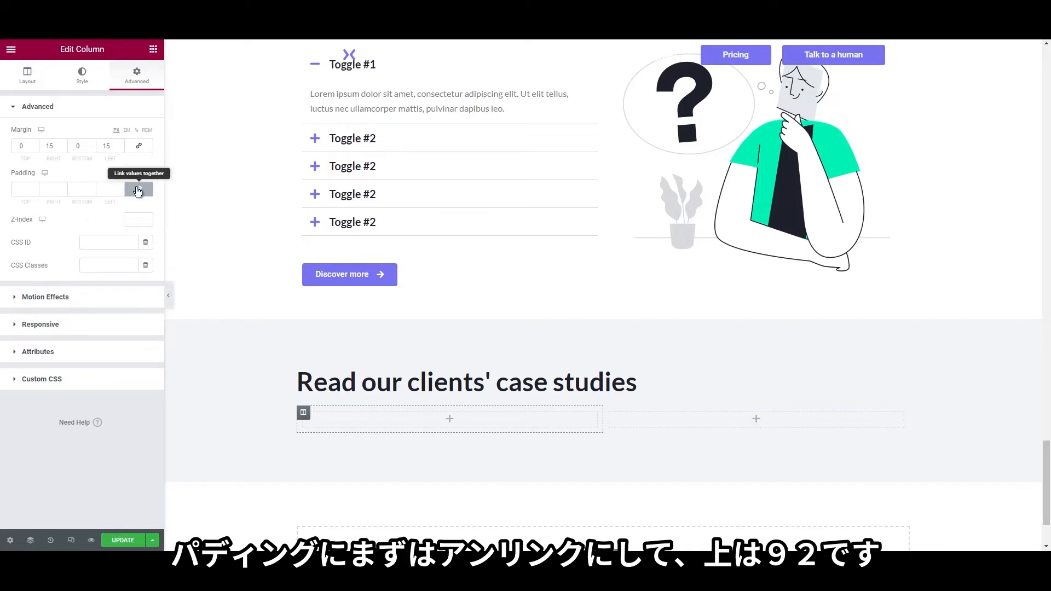
double_click(21, 189)
text(9)
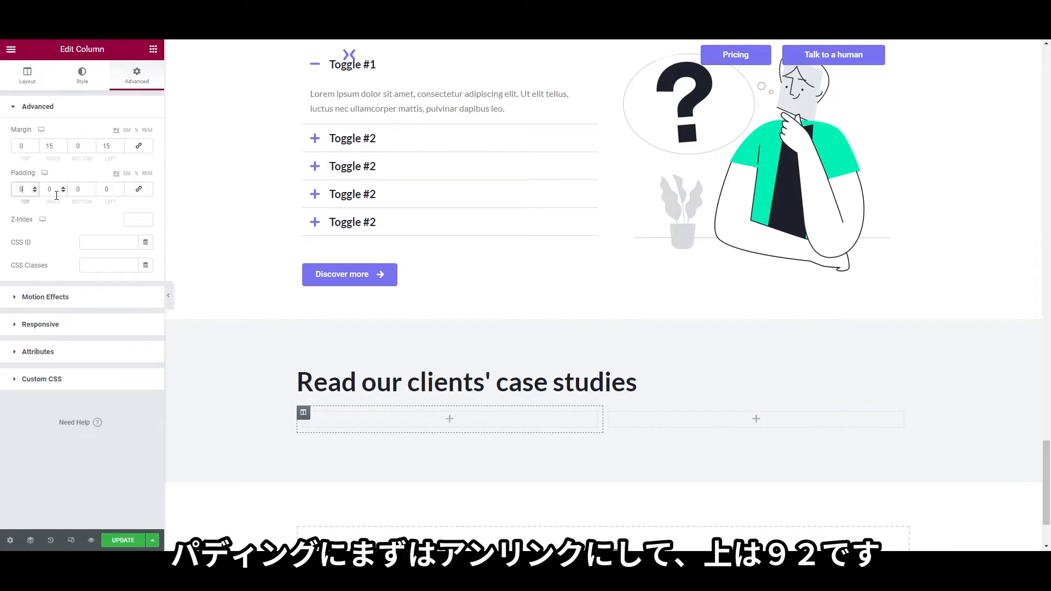
text(2)
click(47, 191)
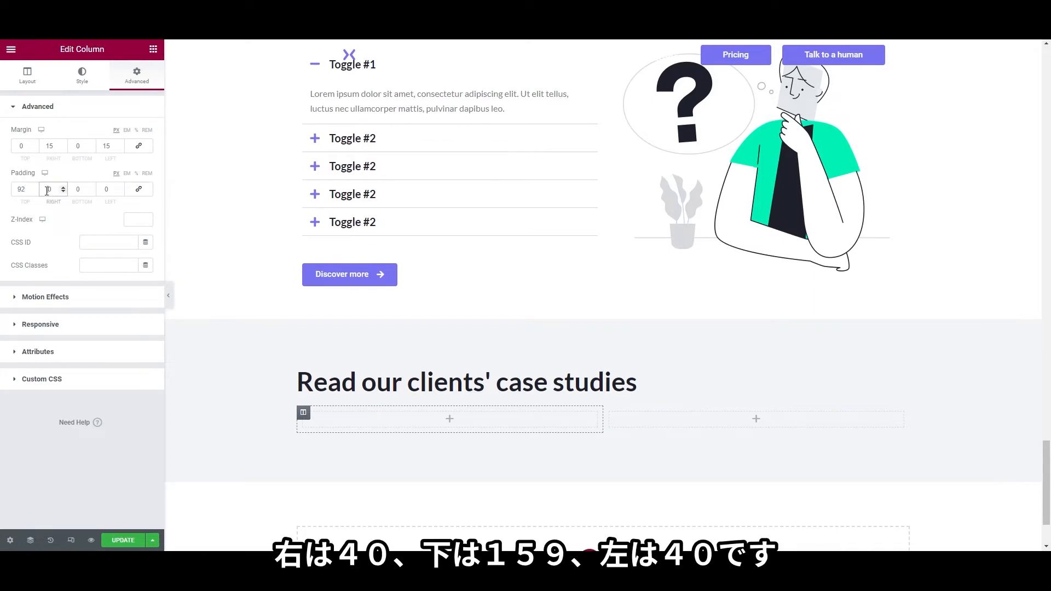
text(4)
double_click(73, 189)
click(104, 190)
text(4)
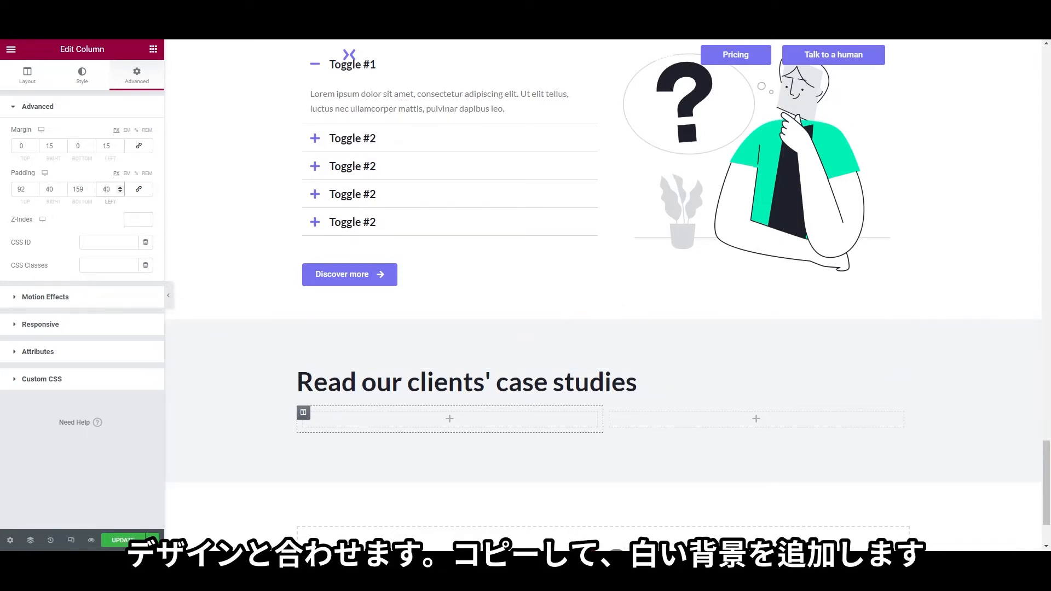
Give the first column a plain white background
click(81, 75)
click(116, 156)
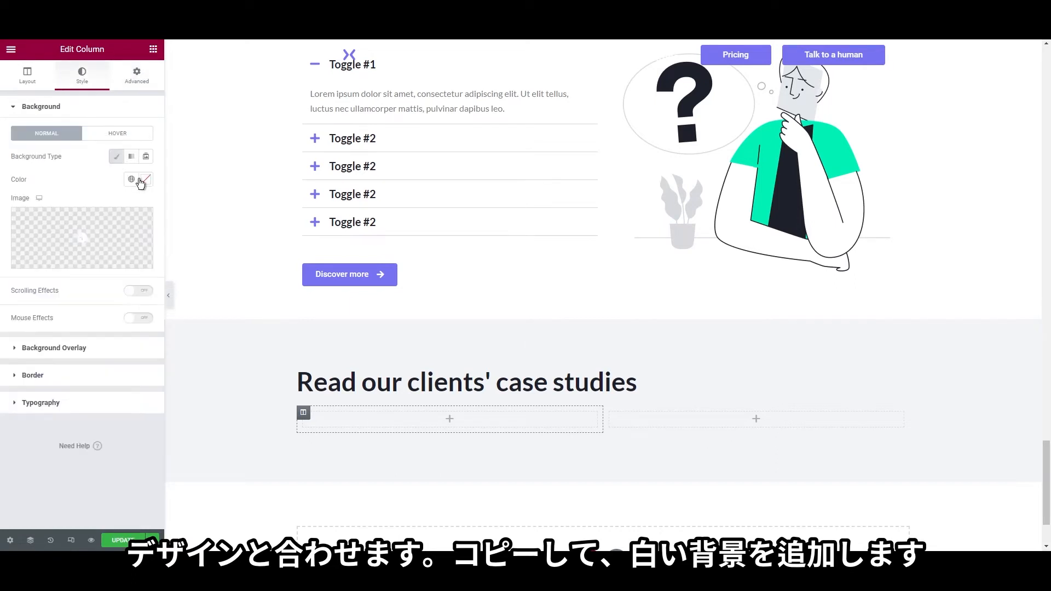
click(146, 179)
drag(44, 238, 3, 201)
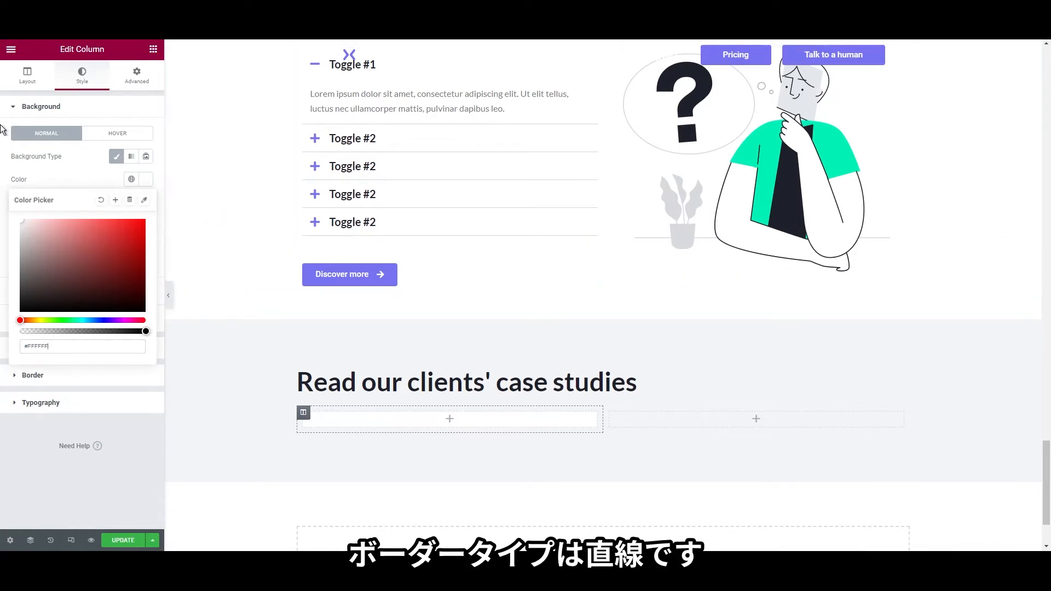
click(41, 106)
Add a 1px solid transparent-blue border, 4 corner radius and a box shadow to the column
click(41, 163)
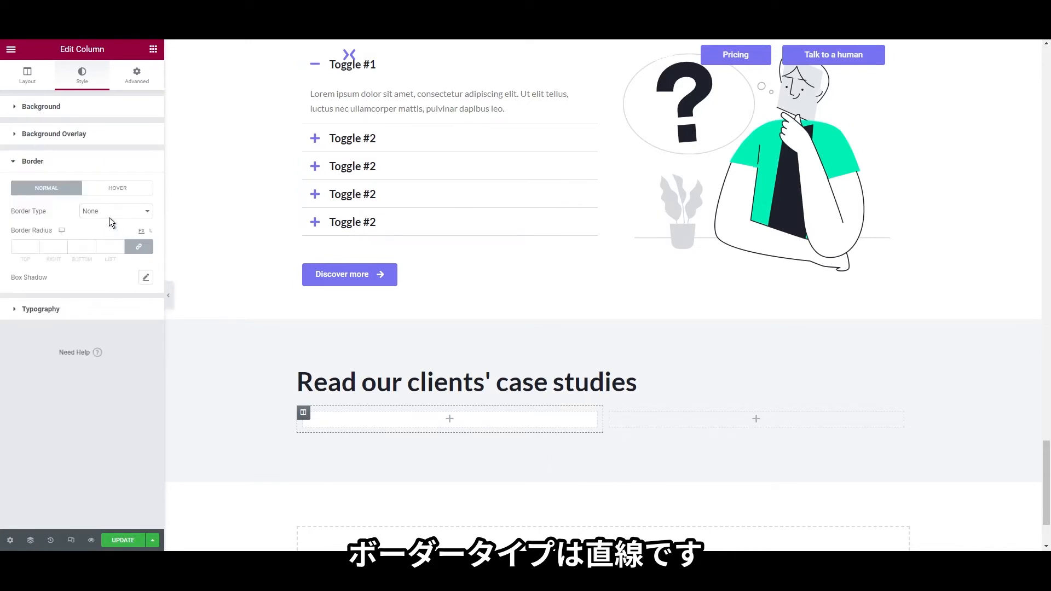
click(108, 238)
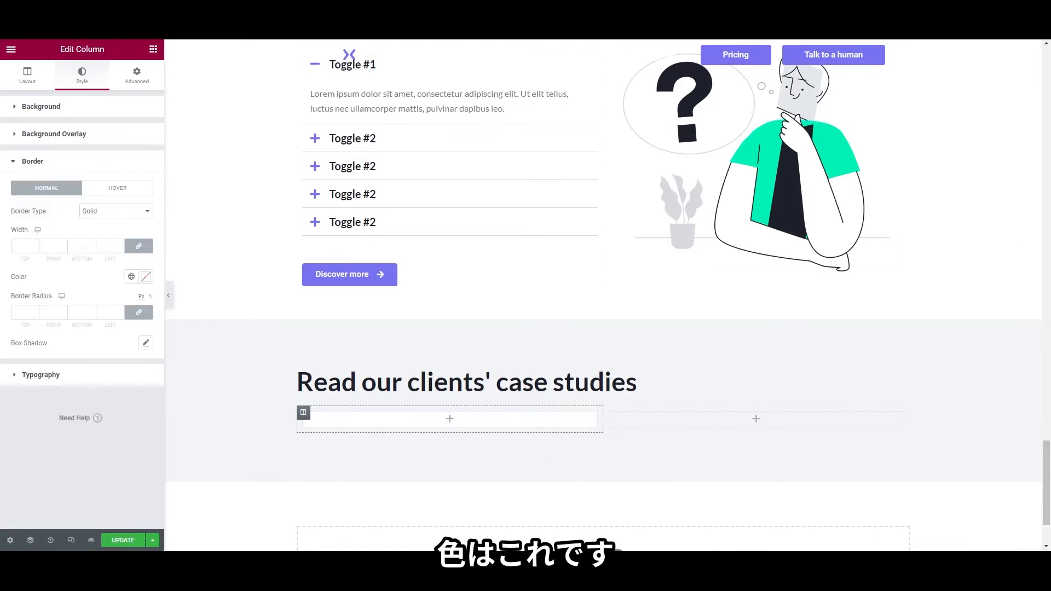
click(34, 243)
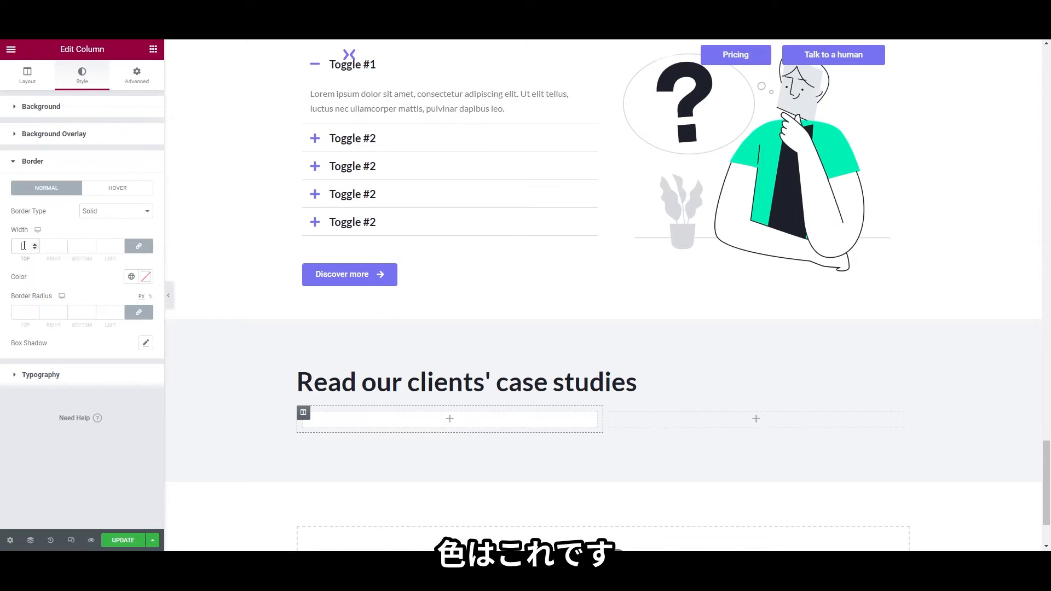
click(146, 277)
key(ctrl+v)
click(54, 487)
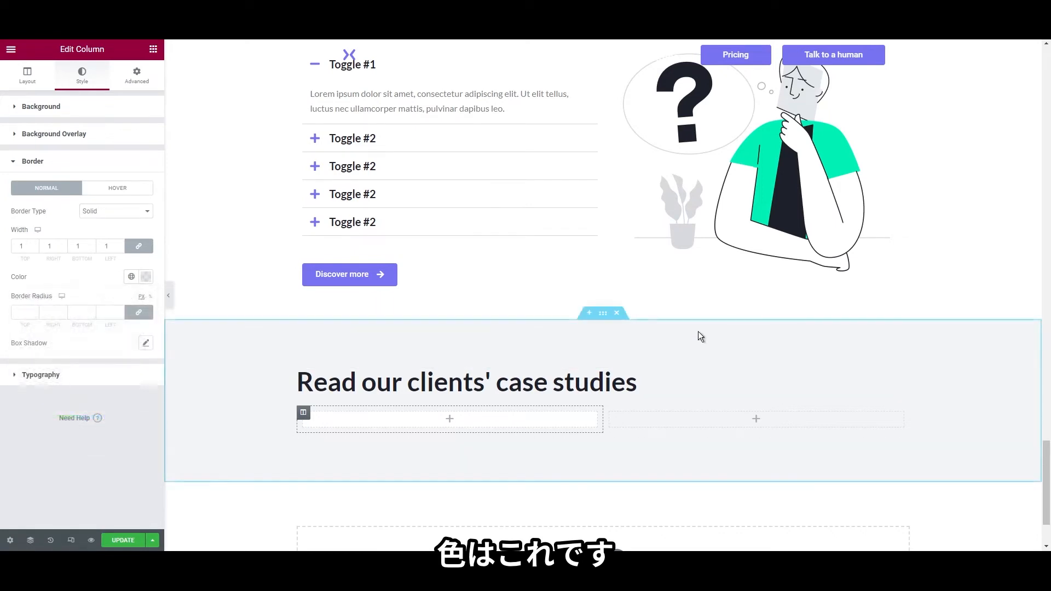
click(21, 314)
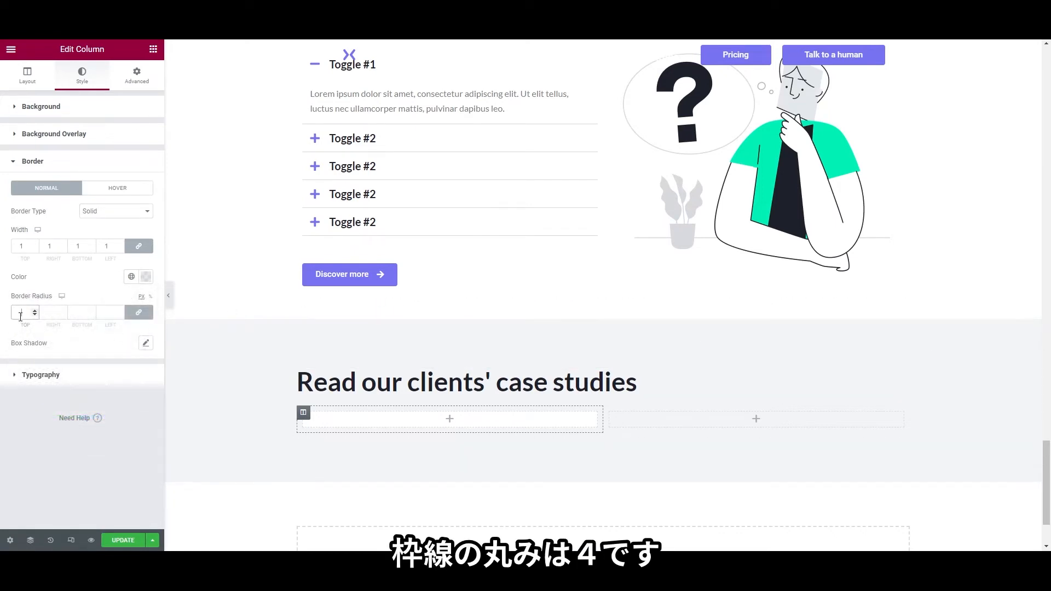
text(4)
click(146, 344)
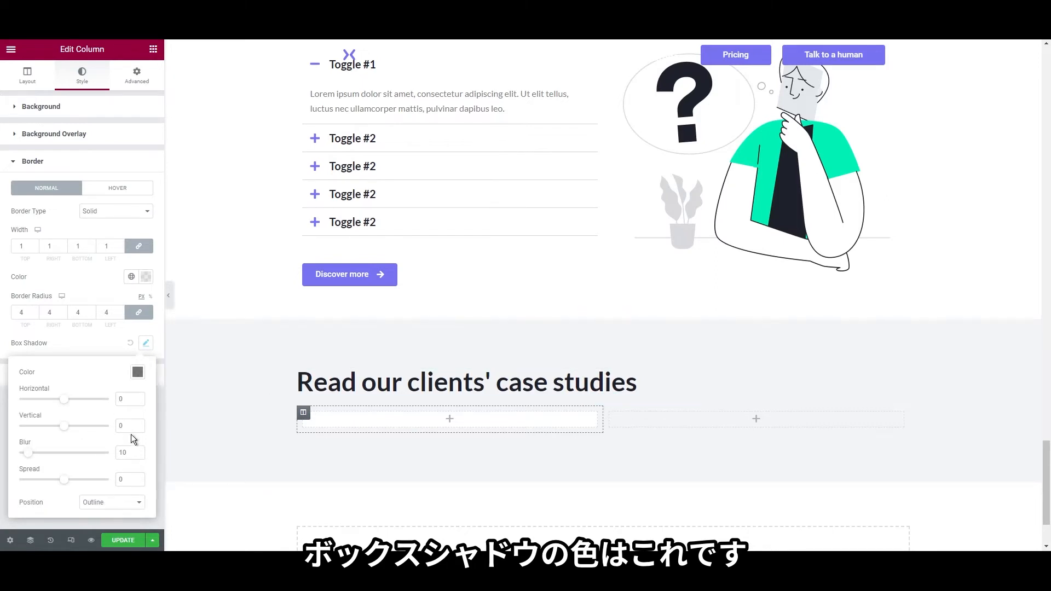
click(137, 372)
click(1, 333)
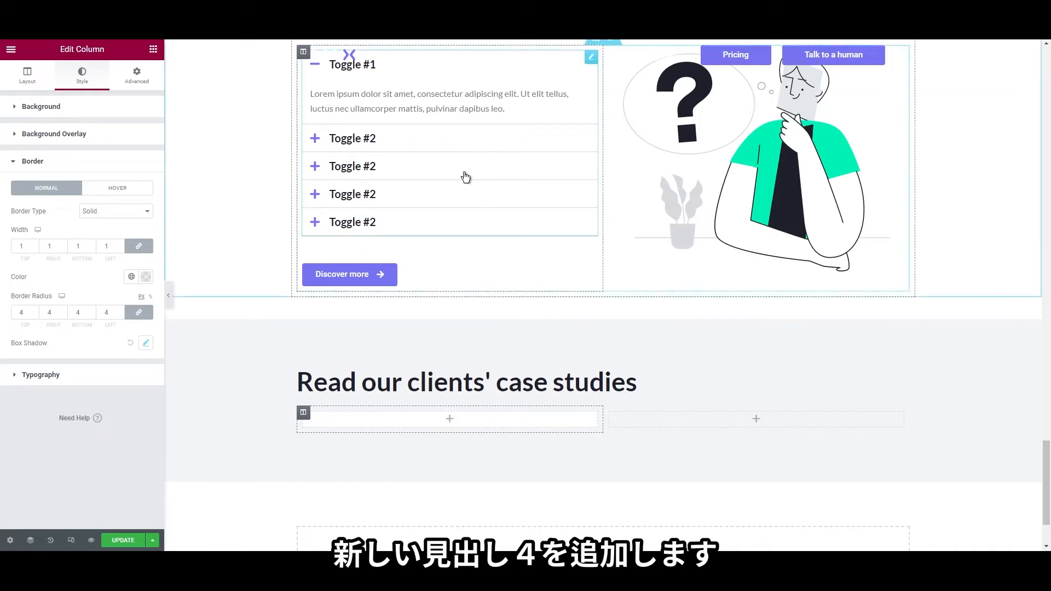
click(154, 49)
Add an H4 'Charity organisation' heading in the card, with the global heading colour and size 14
drag(121, 153, 352, 425)
click(114, 265)
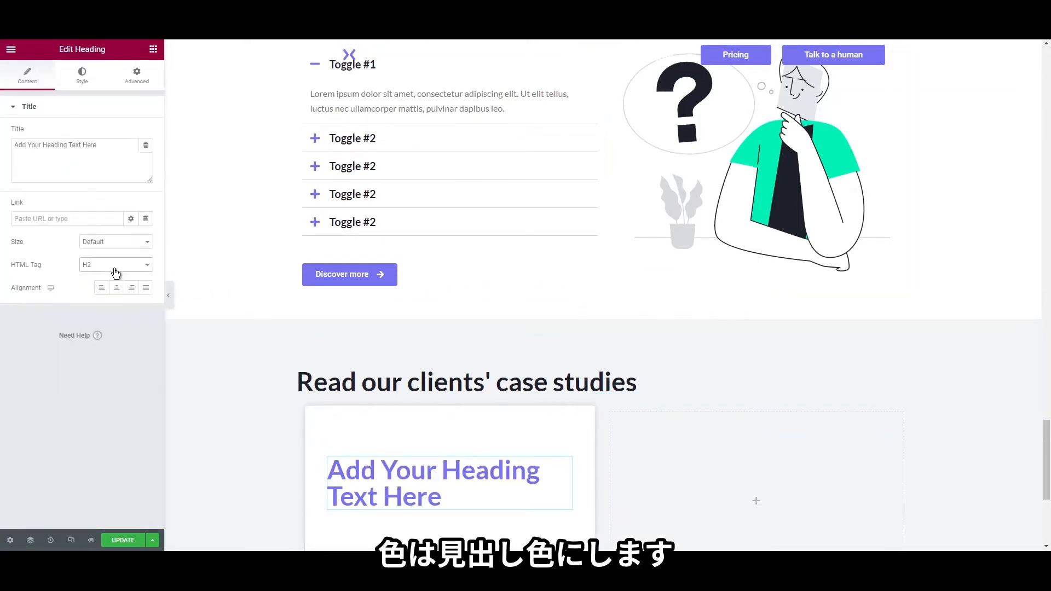
click(108, 303)
click(89, 165)
text(Charity organisation)
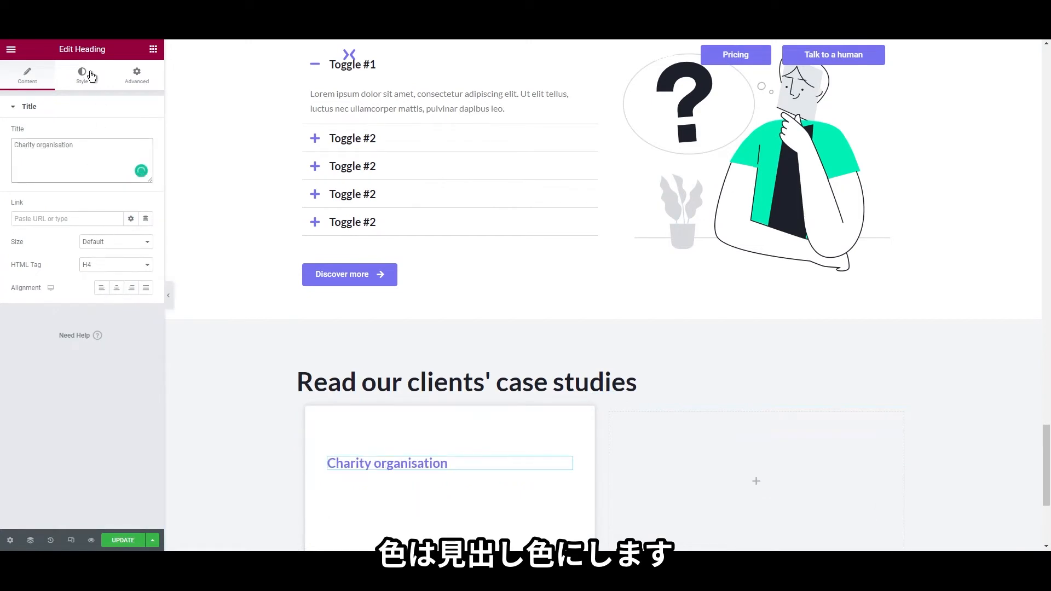
click(82, 75)
click(134, 137)
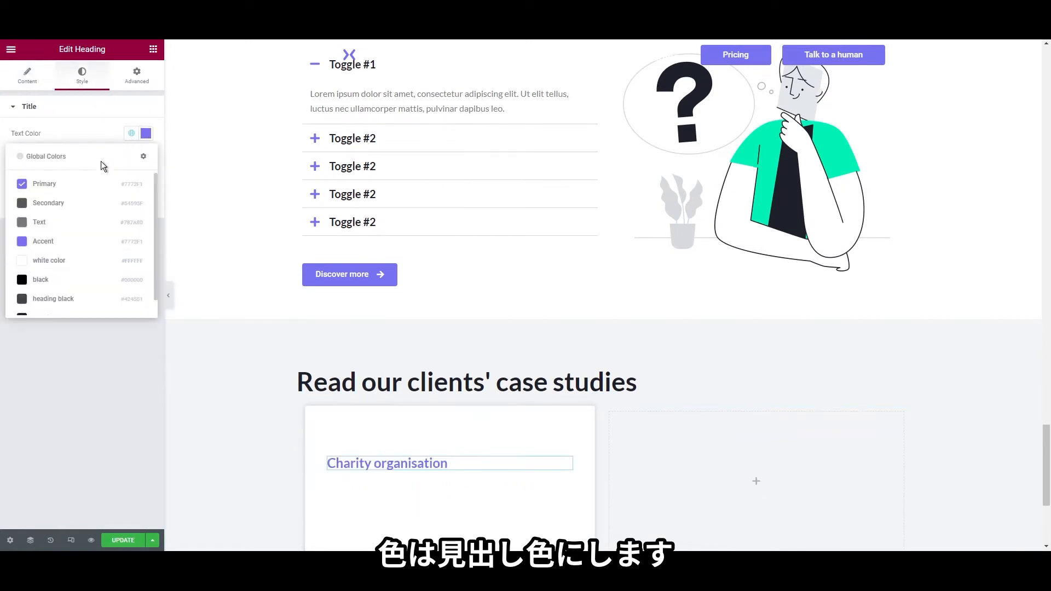
scroll(77, 281, down, 2)
click(80, 307)
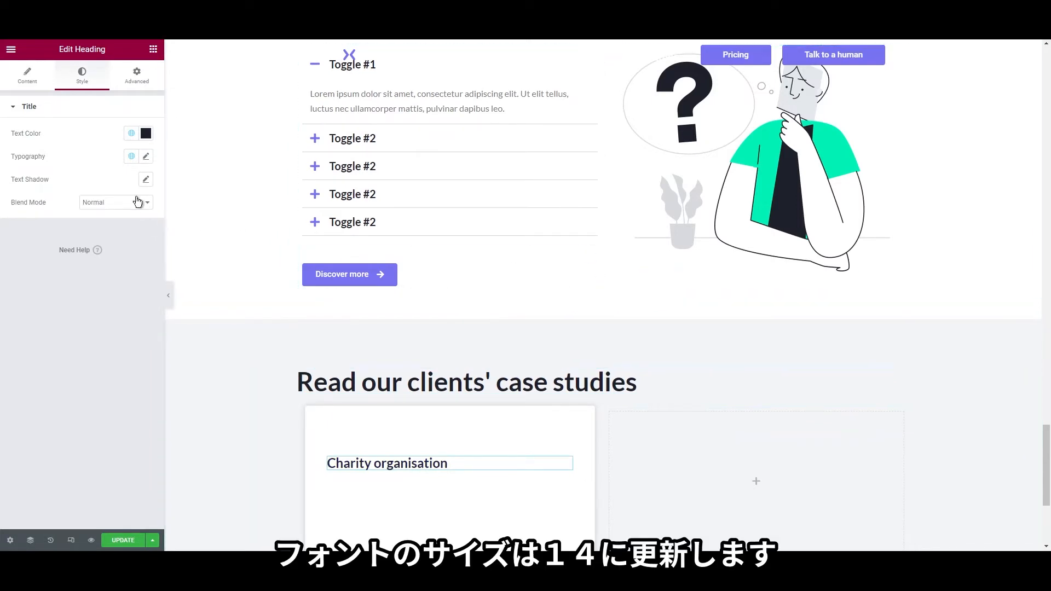
click(146, 157)
click(126, 243)
text(14)
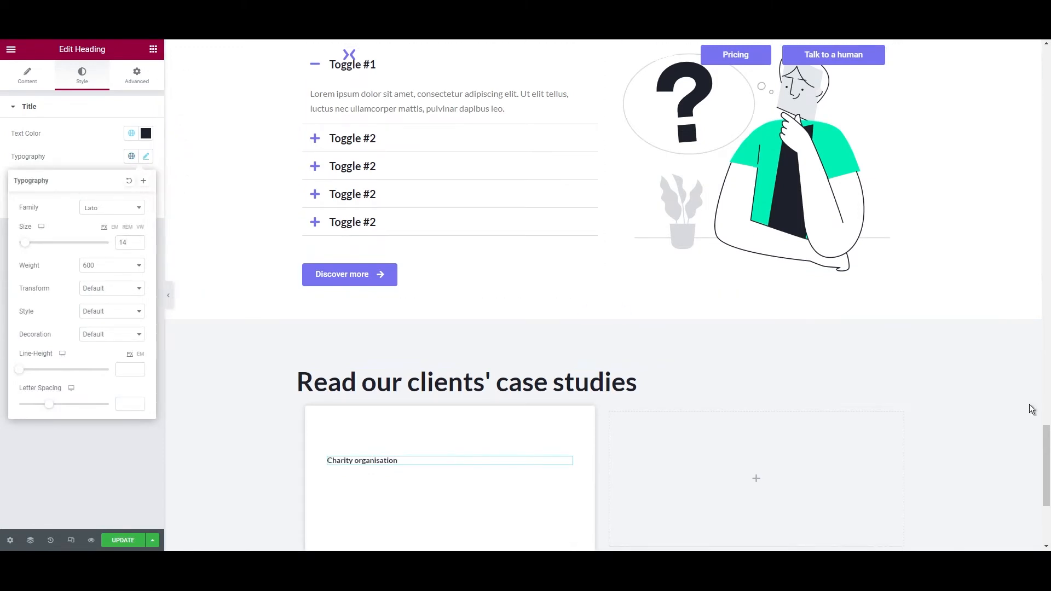
click(141, 55)
Place a divider under the heading and colour it light grey #DADBDD
click(154, 51)
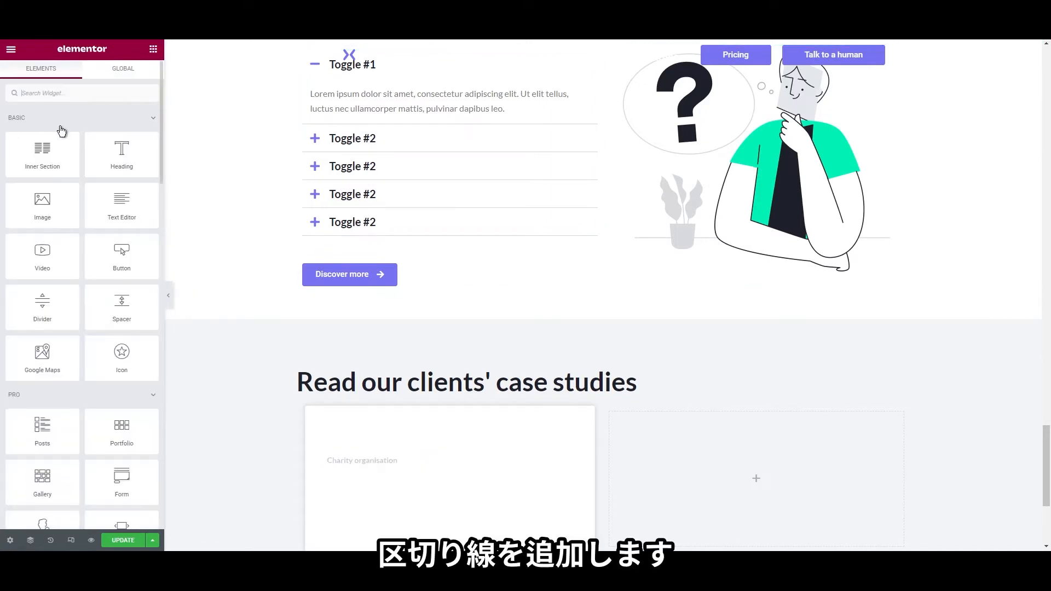
text(divid)
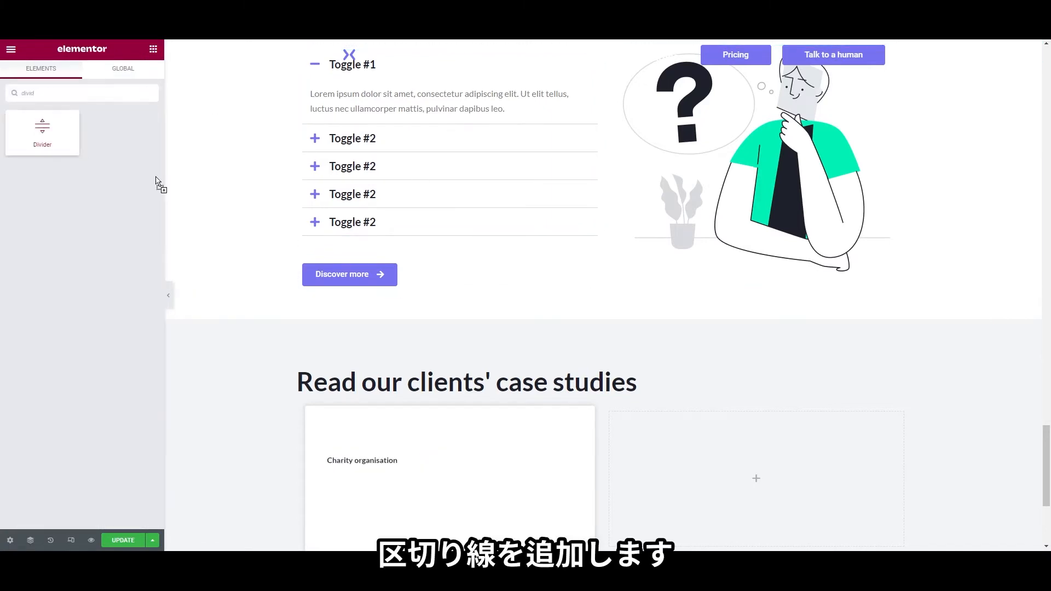
drag(157, 182, 450, 265)
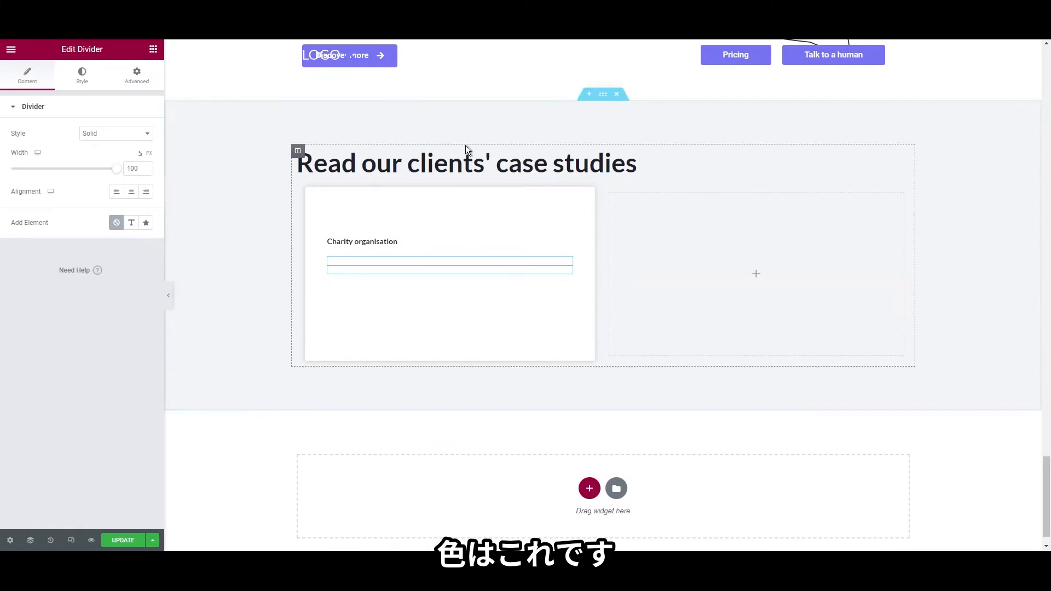
right_click(374, 271)
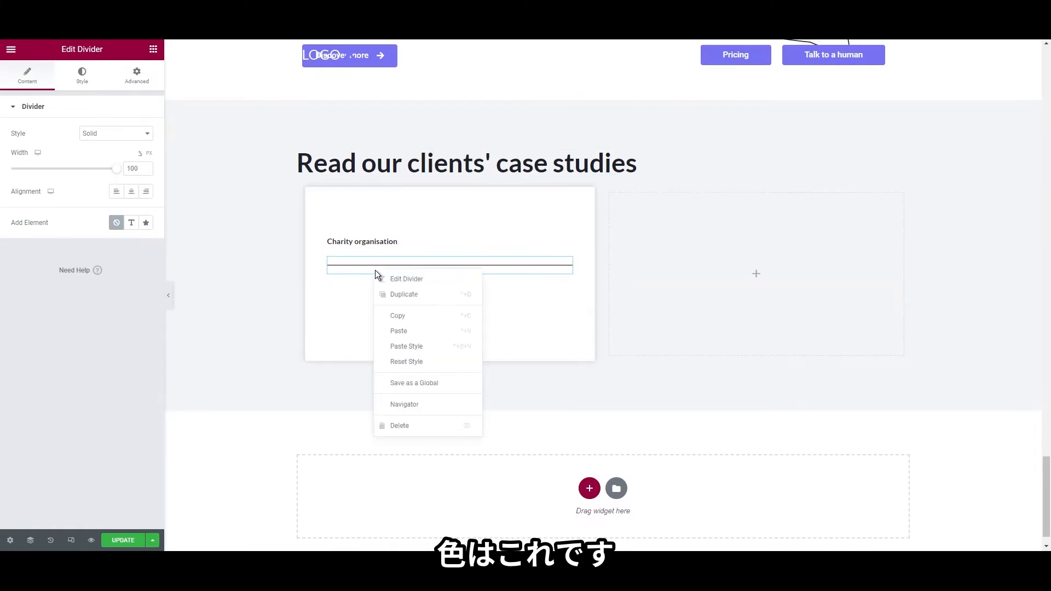
click(388, 279)
click(83, 77)
click(140, 140)
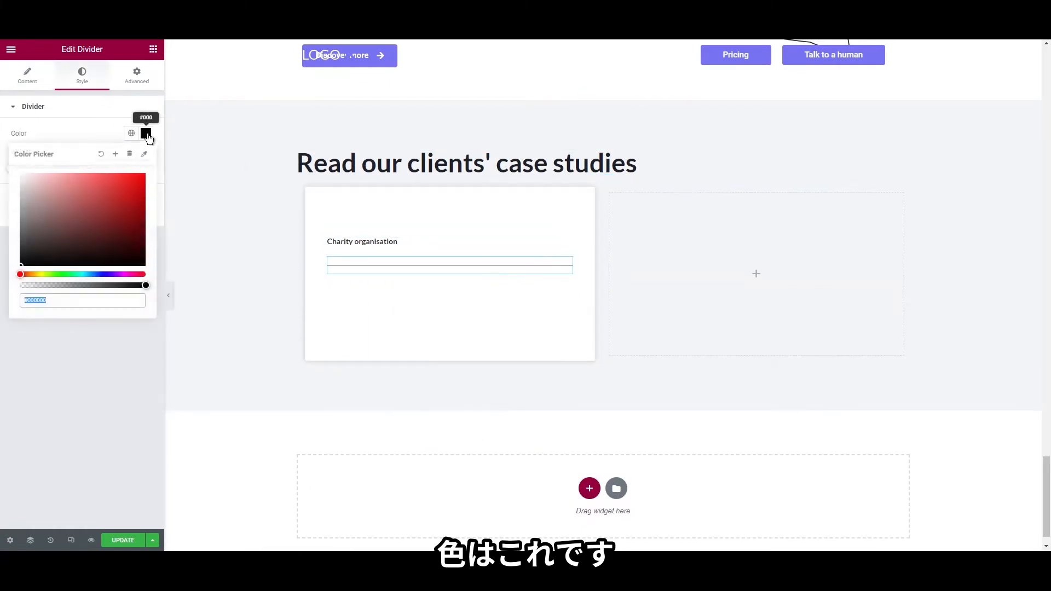
text(#DADBDD)
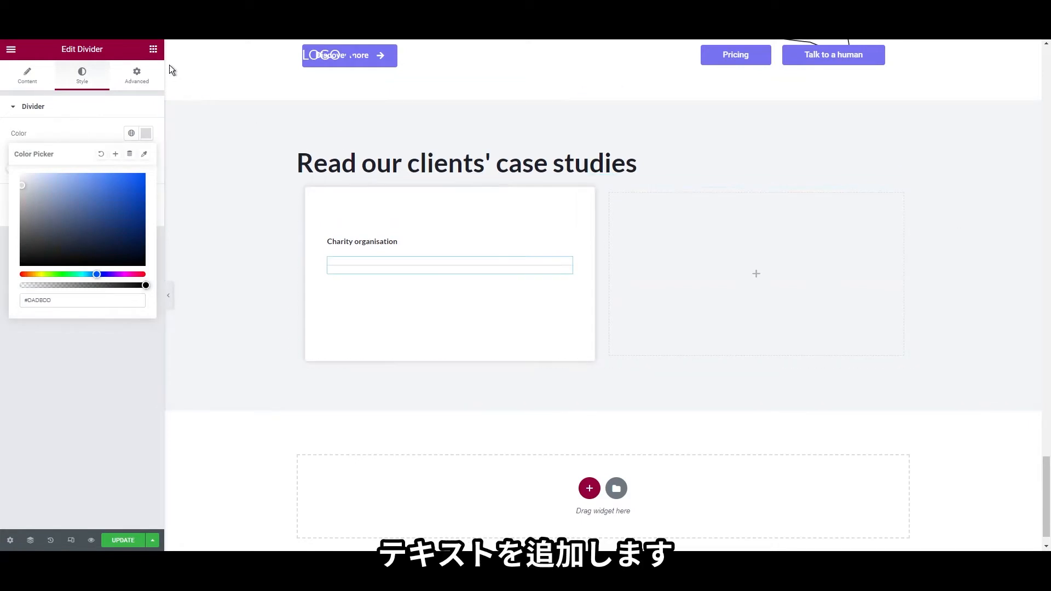
Add a Text Editor paragraph with the 300% MQL-to-SQL case-study text at font size 16
click(153, 49)
drag(122, 205, 378, 279)
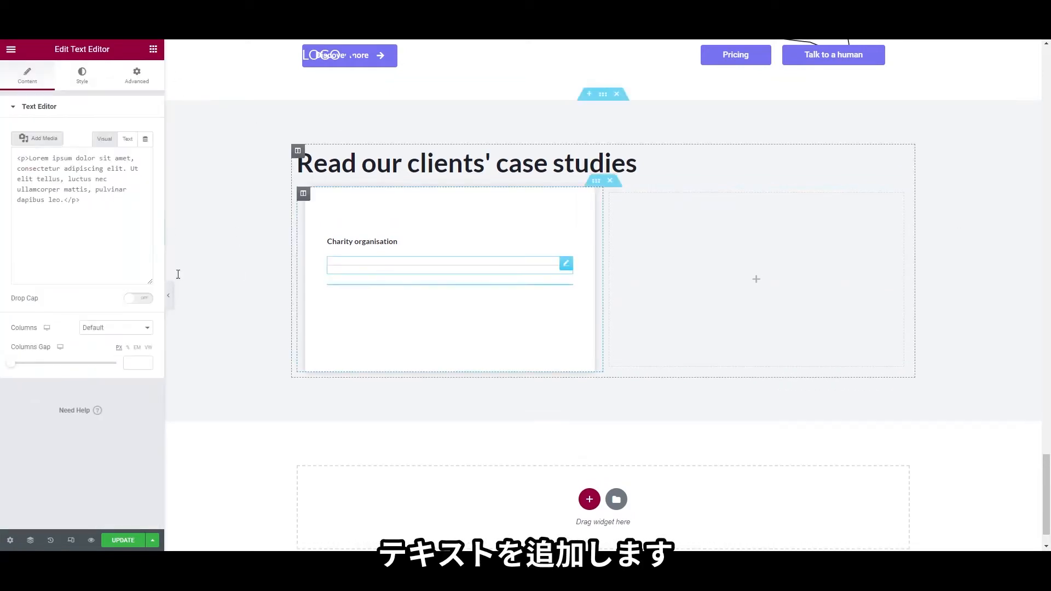
text(LOGOX SEO Agency helped National Inc. increase their MQL to SQL conversion rate by 300%.)
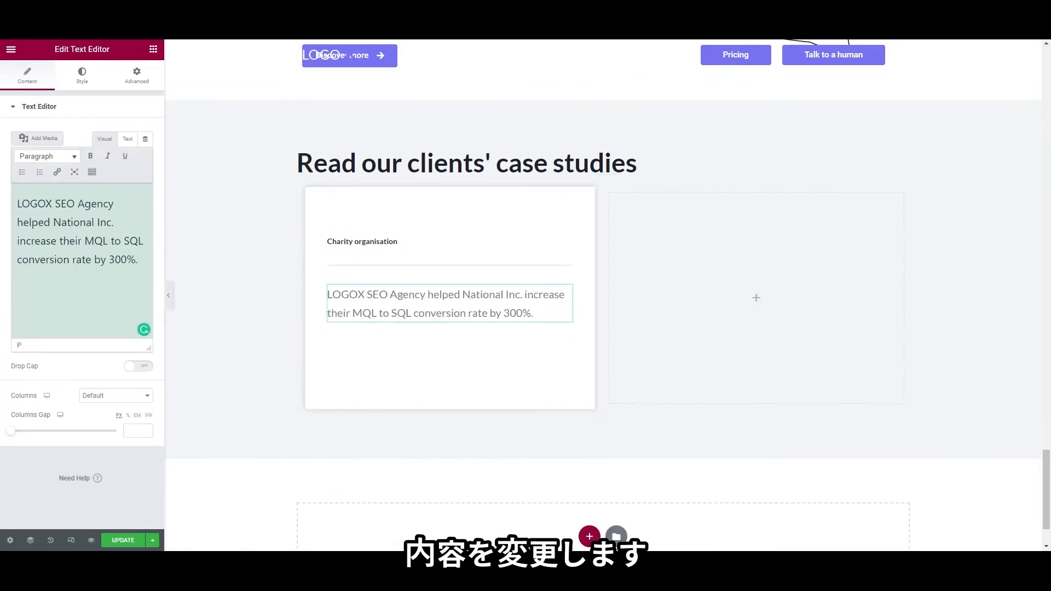
click(82, 75)
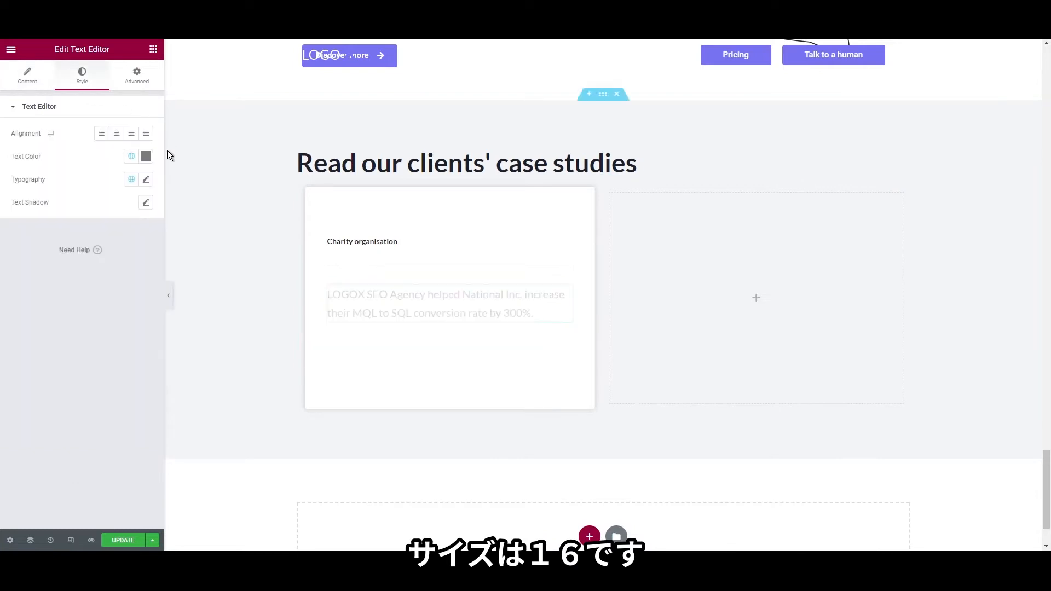
click(147, 180)
click(126, 265)
text(16)
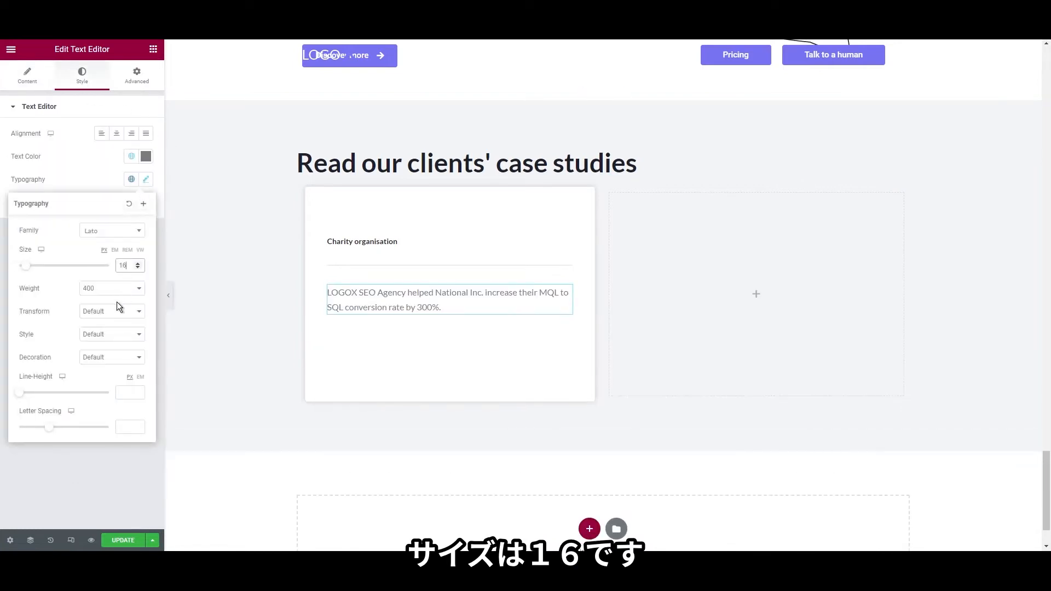
click(780, 236)
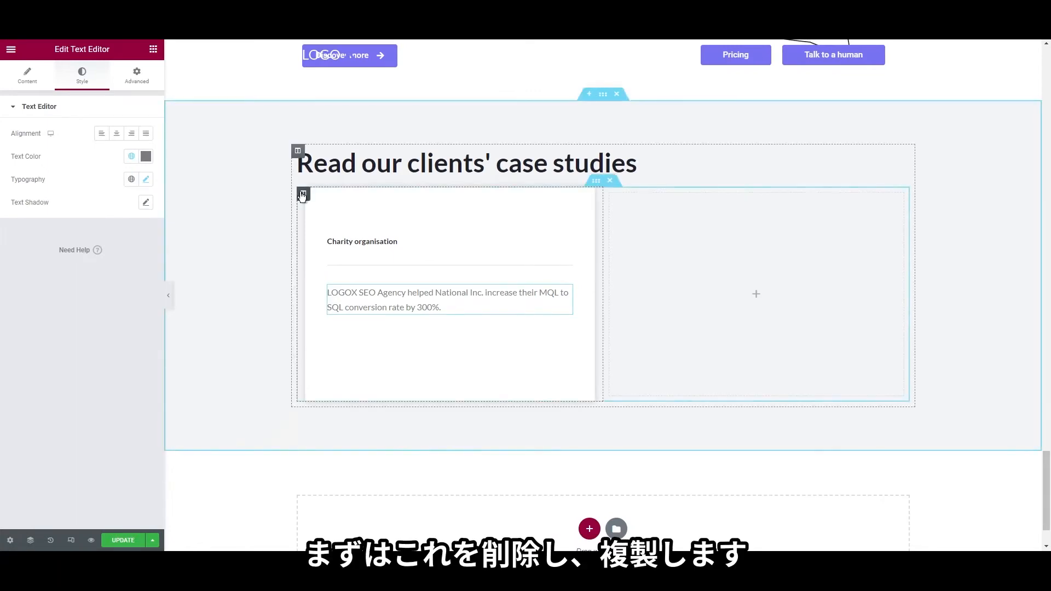
Delete the empty right column and duplicate the card column twice to make three cards
right_click(304, 196)
right_click(612, 194)
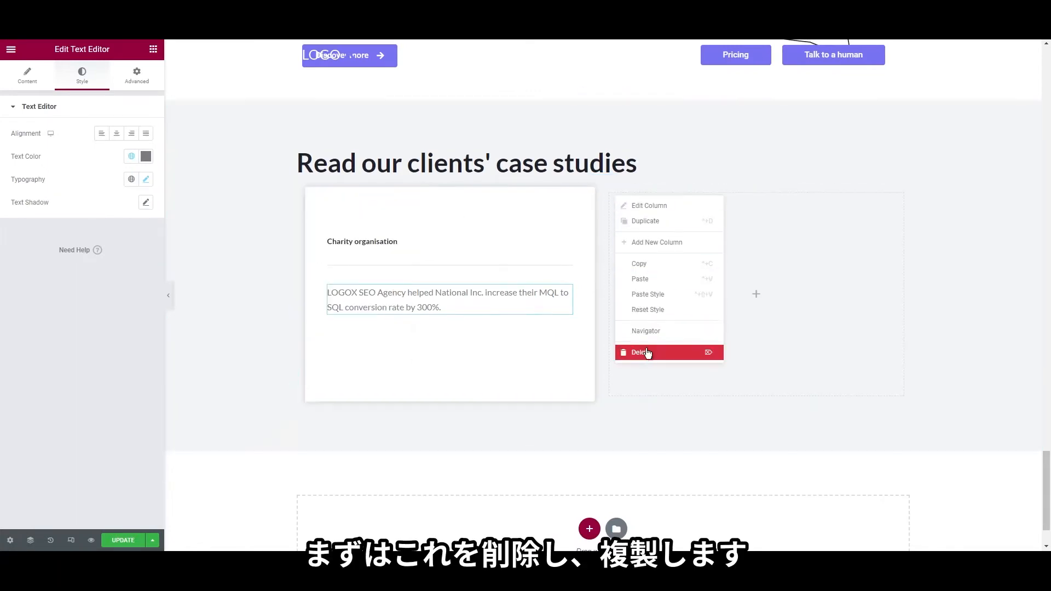
click(646, 352)
right_click(303, 193)
click(323, 220)
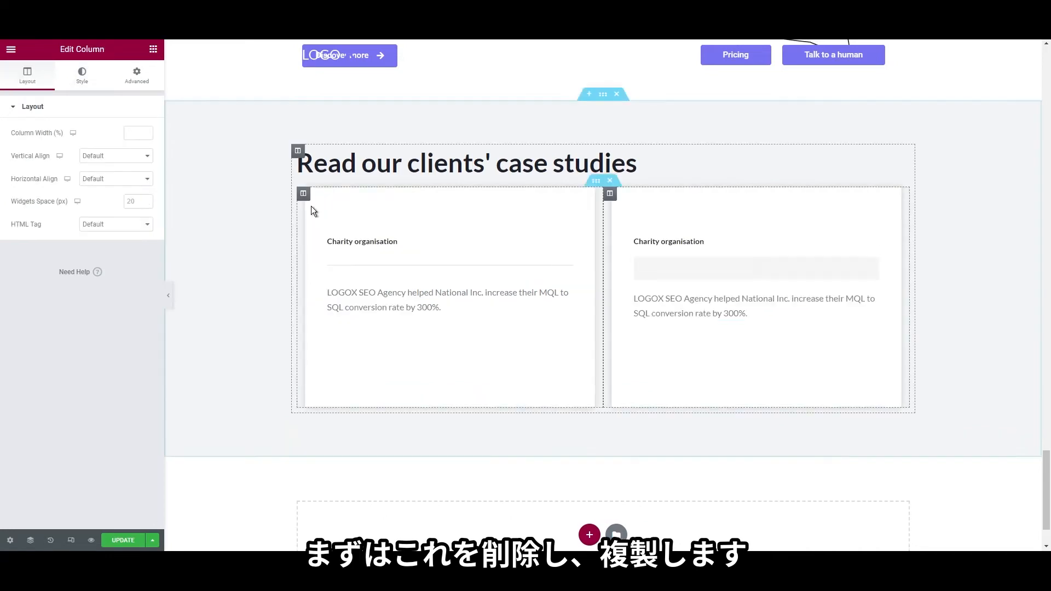
right_click(312, 198)
click(335, 220)
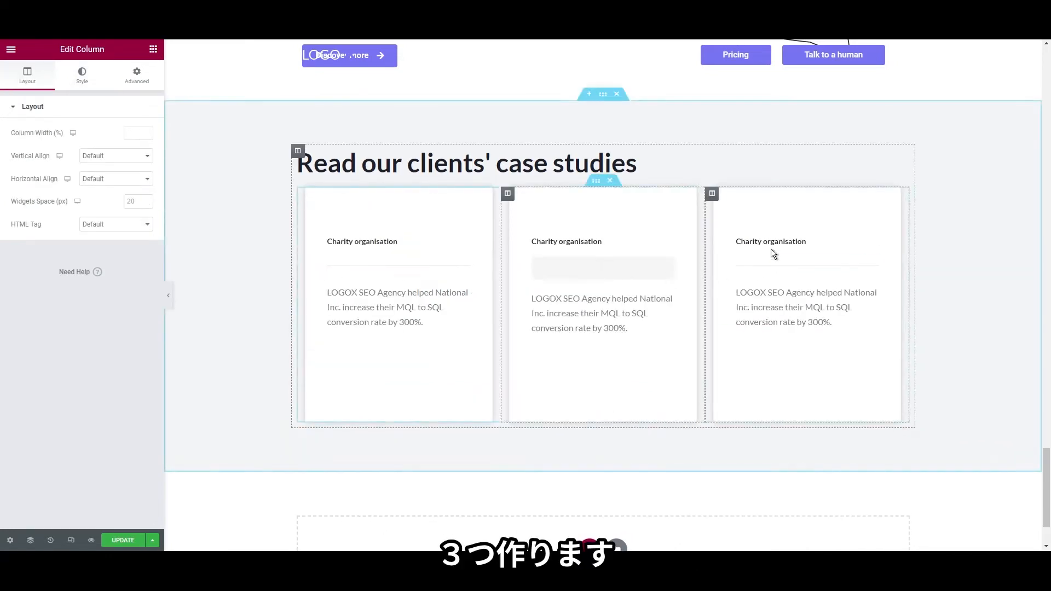
Retitle the third card 'Personal care' and replace its paragraph with the Sunset company text
right_click(770, 245)
click(777, 252)
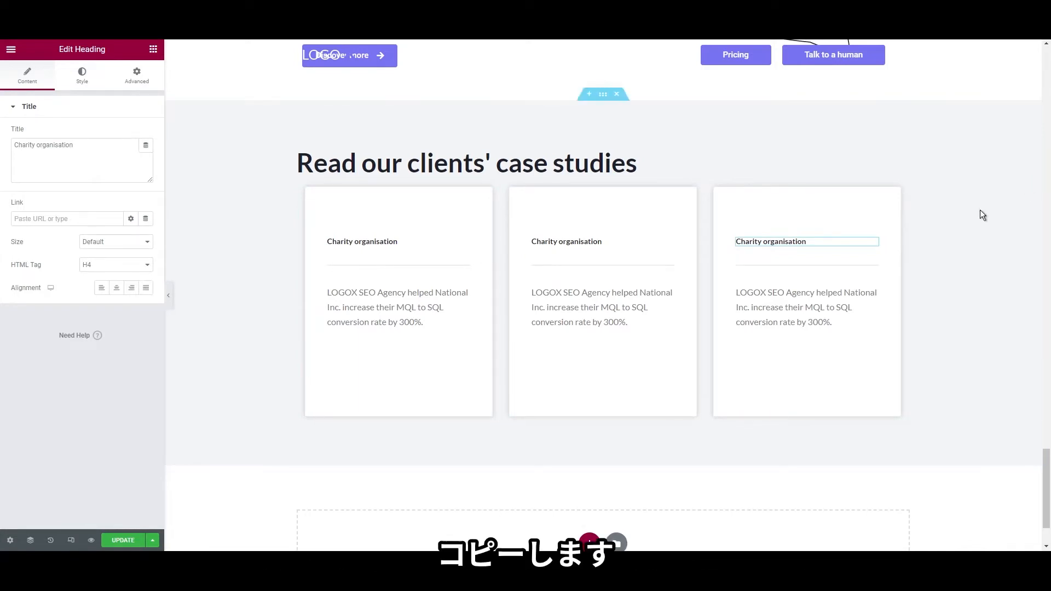
drag(14, 145, 334, 180)
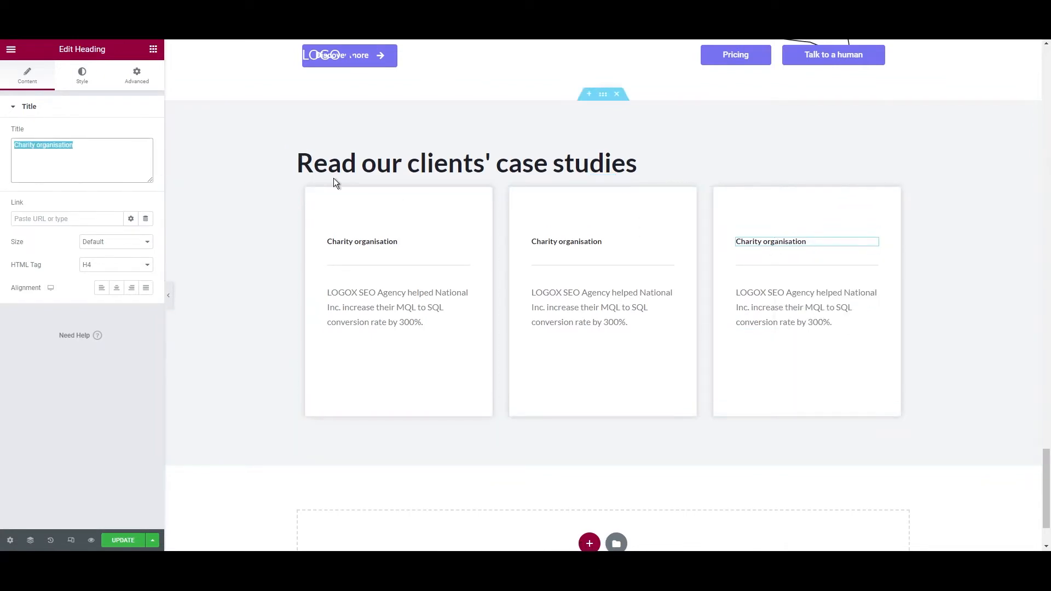
text(Personal care)
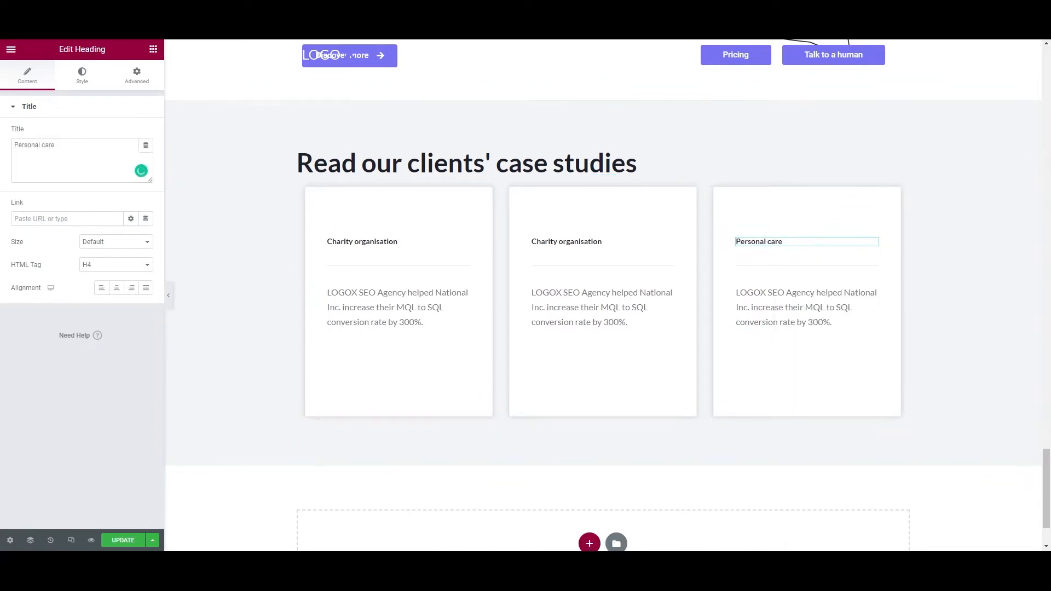
right_click(787, 308)
click(801, 318)
drag(17, 202, 507, 295)
text(We helped Sunset company break through a noisy industry and better understand their buyer's journey.)
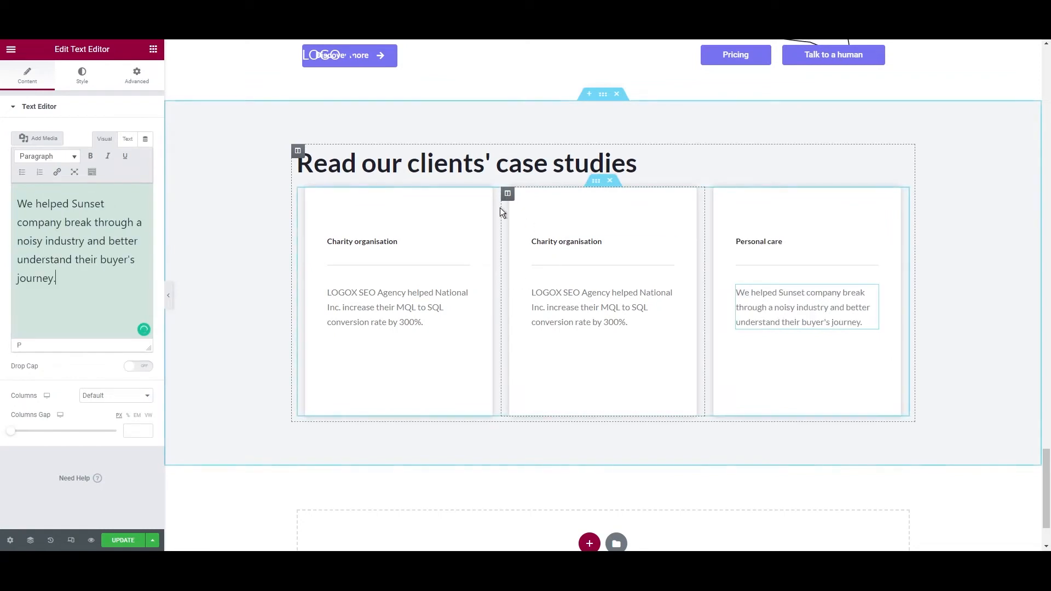
right_click(508, 197)
click(527, 207)
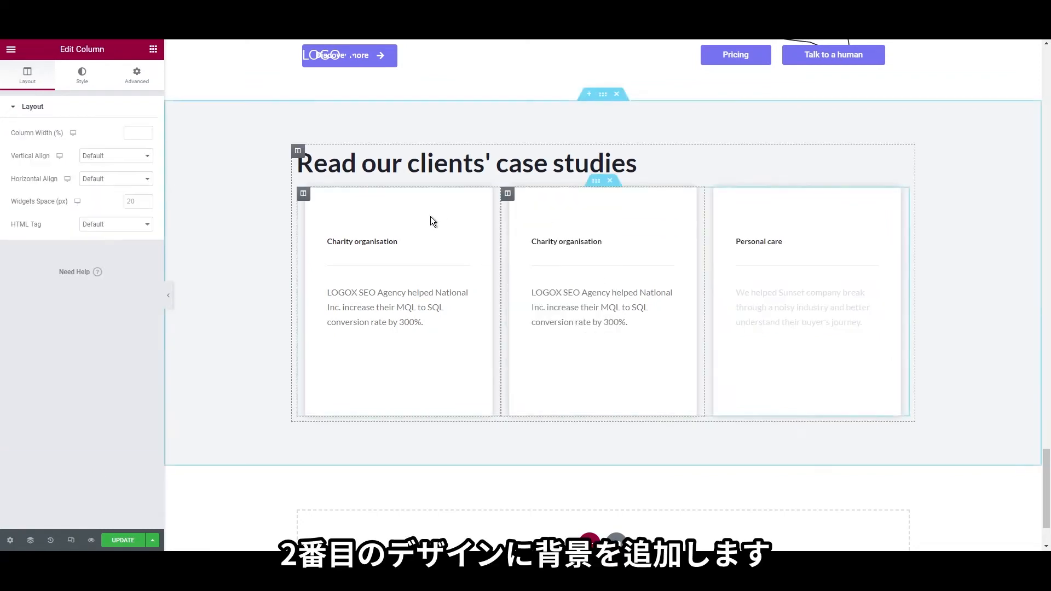
Give the middle card a pipeline photo background under a black 0.5-opacity overlay
click(80, 78)
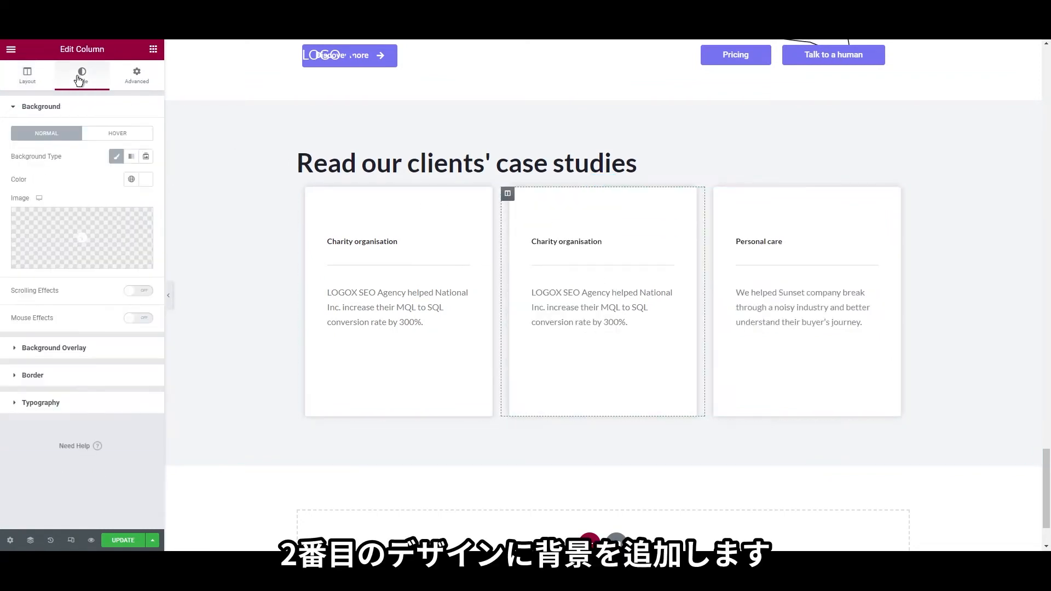
click(70, 231)
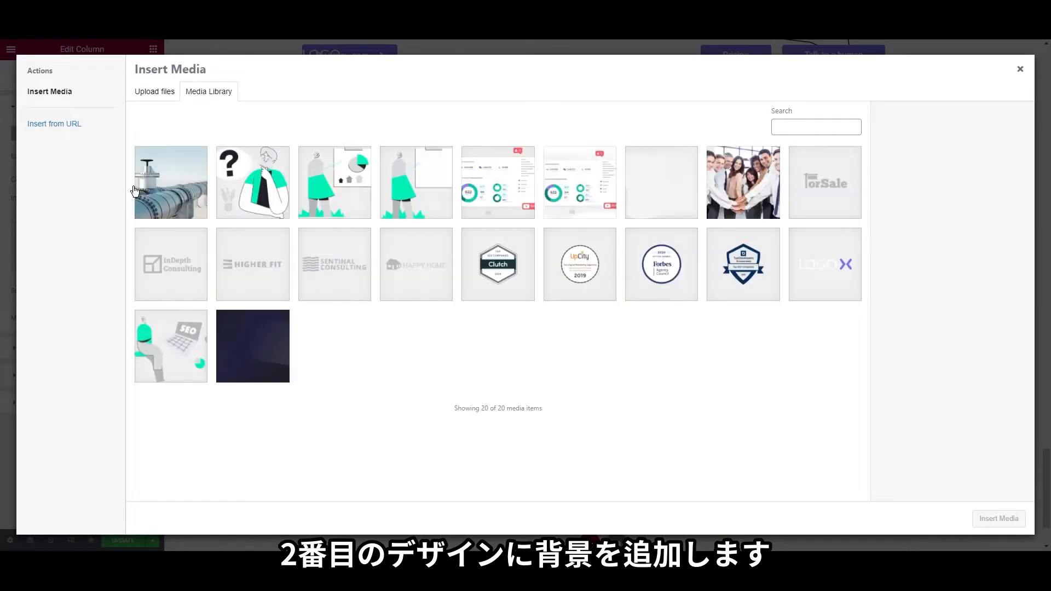
click(999, 518)
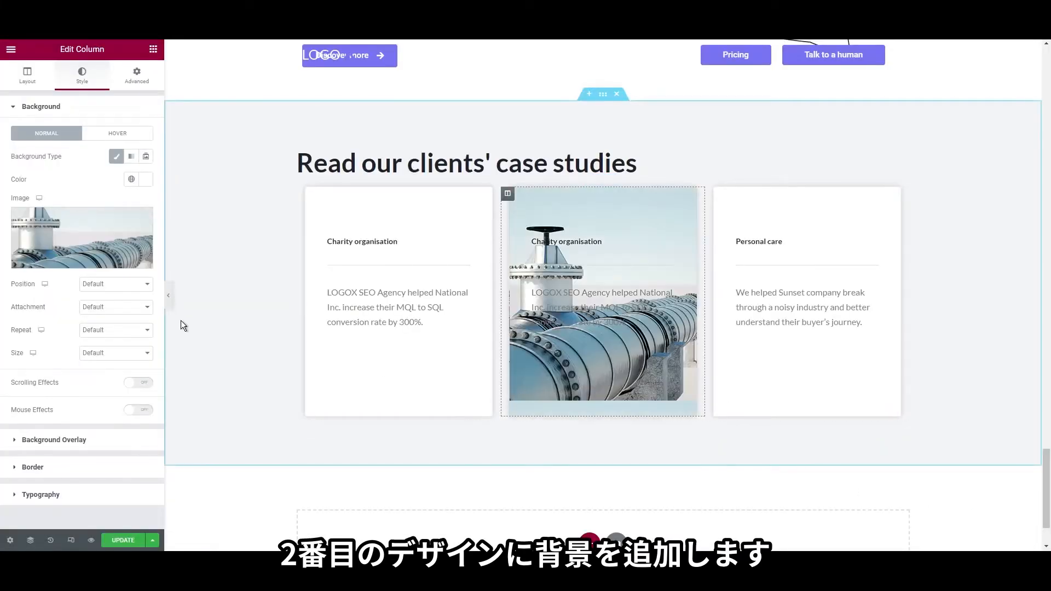
scroll(98, 341, down, 1)
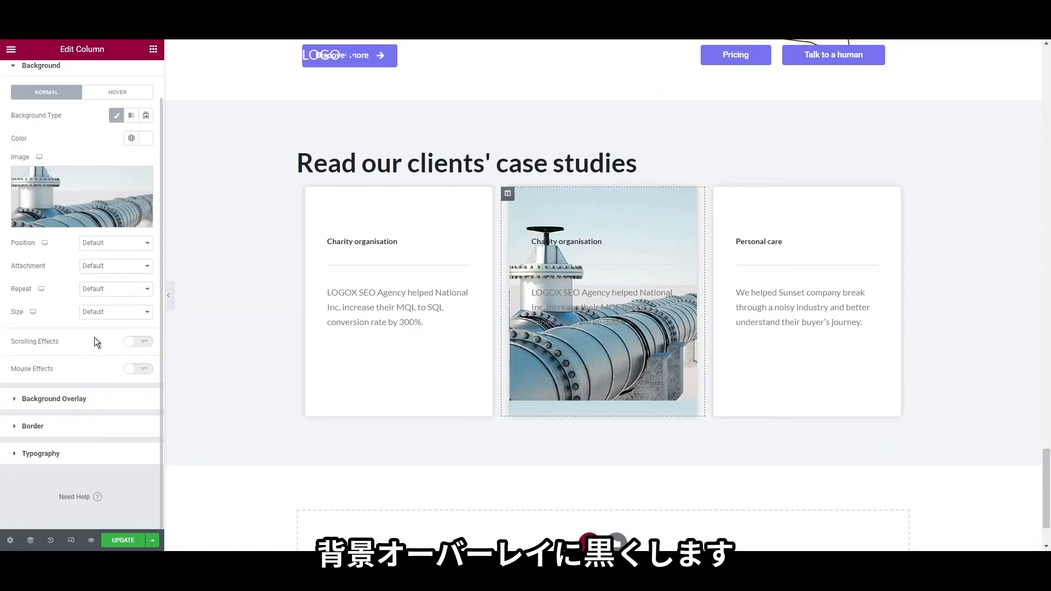
click(80, 401)
click(131, 185)
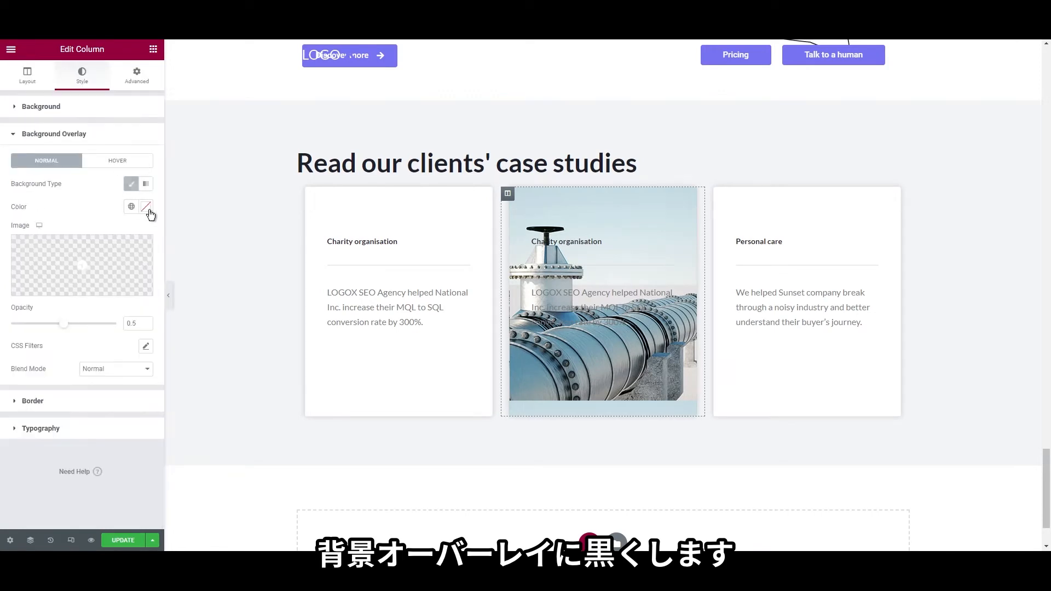
click(145, 207)
click(2, 350)
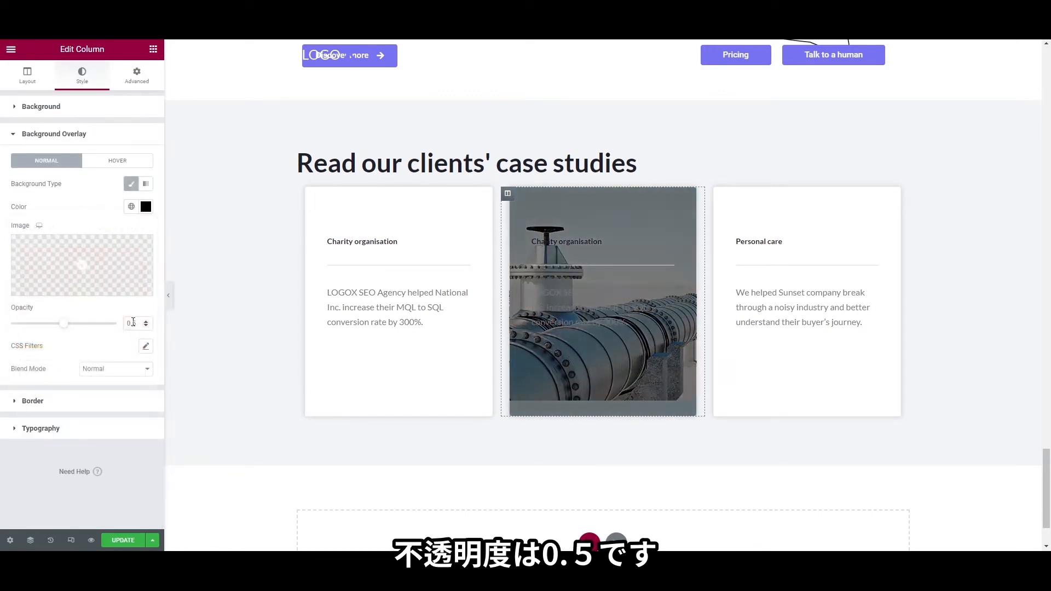
Turn the middle card's heading and divider white
click(546, 244)
click(82, 75)
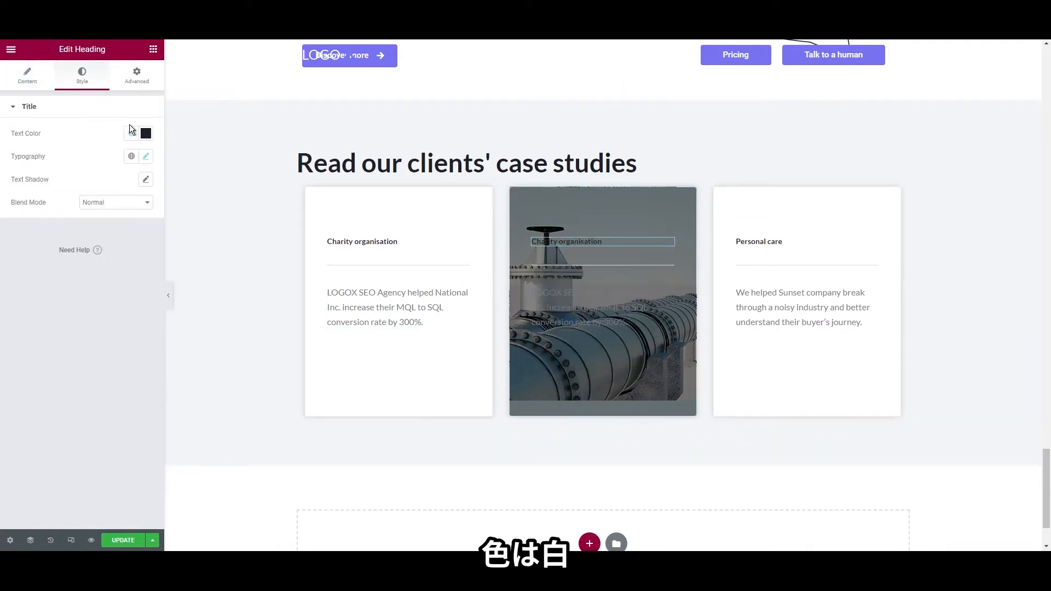
click(146, 133)
drag(98, 175, 2, 136)
right_click(548, 266)
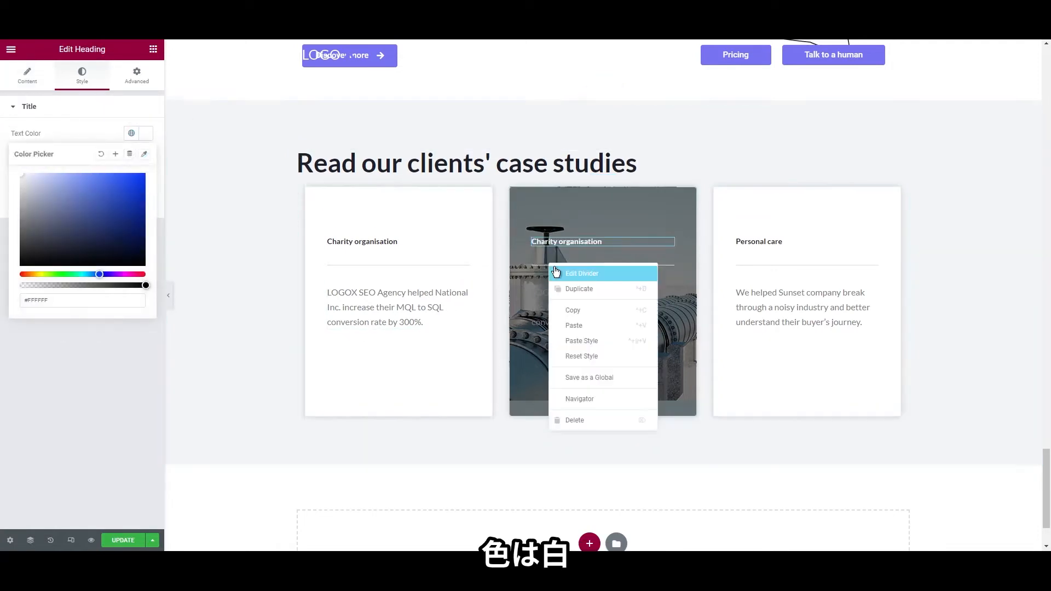
click(573, 272)
click(131, 133)
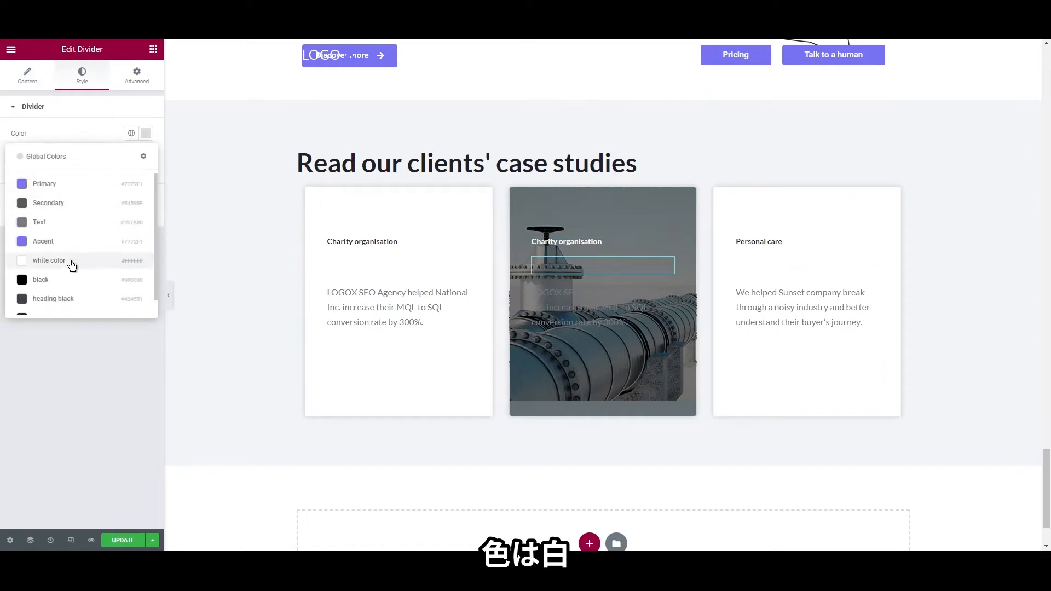
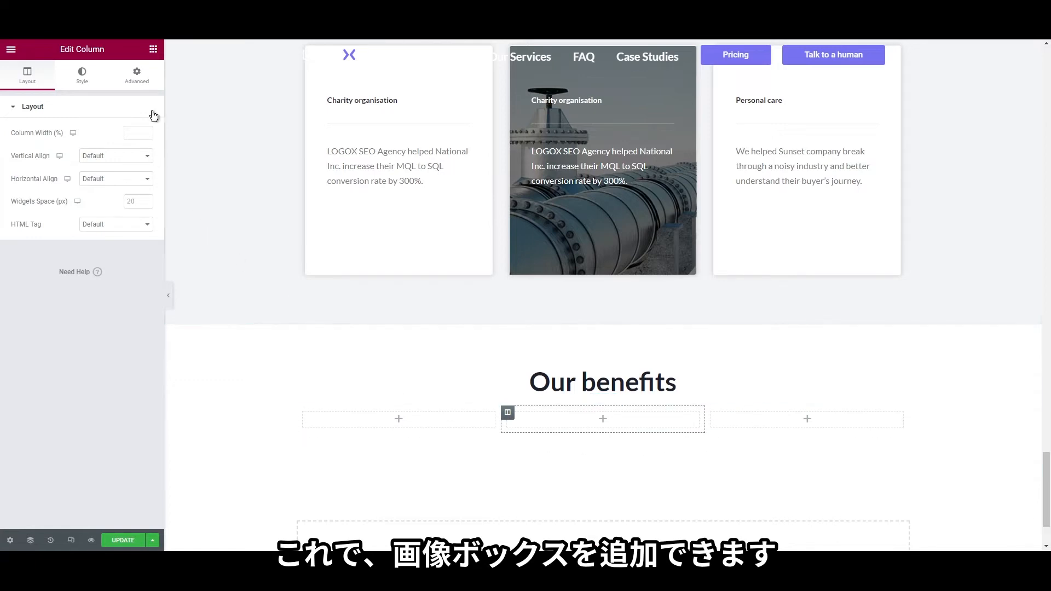
Add an Image Box to the first benefits column showing the uploaded ic-speaker.png megaphone icon
click(154, 50)
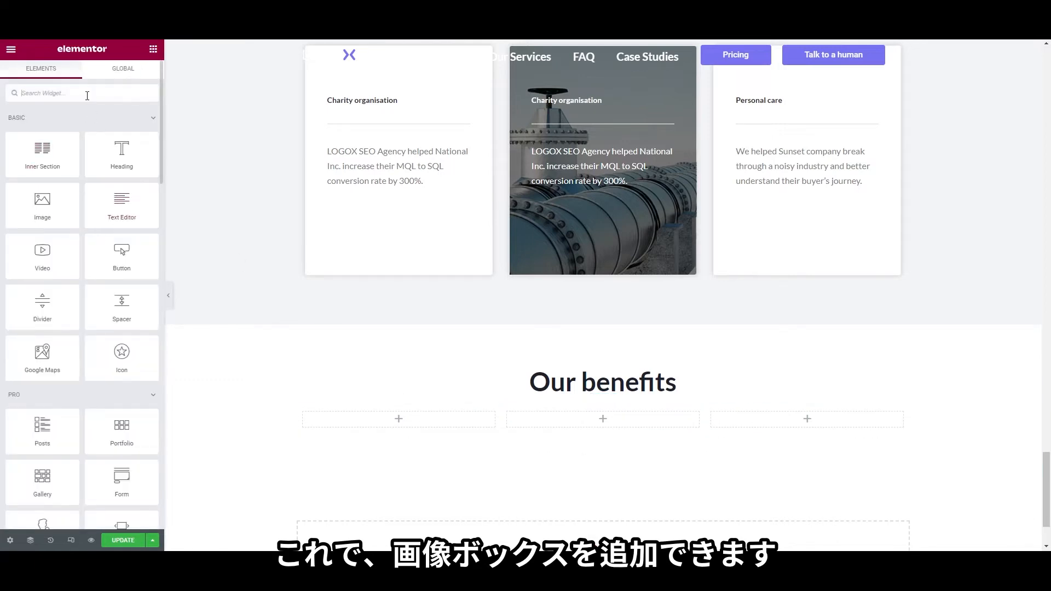
click(87, 96)
text(image)
drag(122, 141, 444, 424)
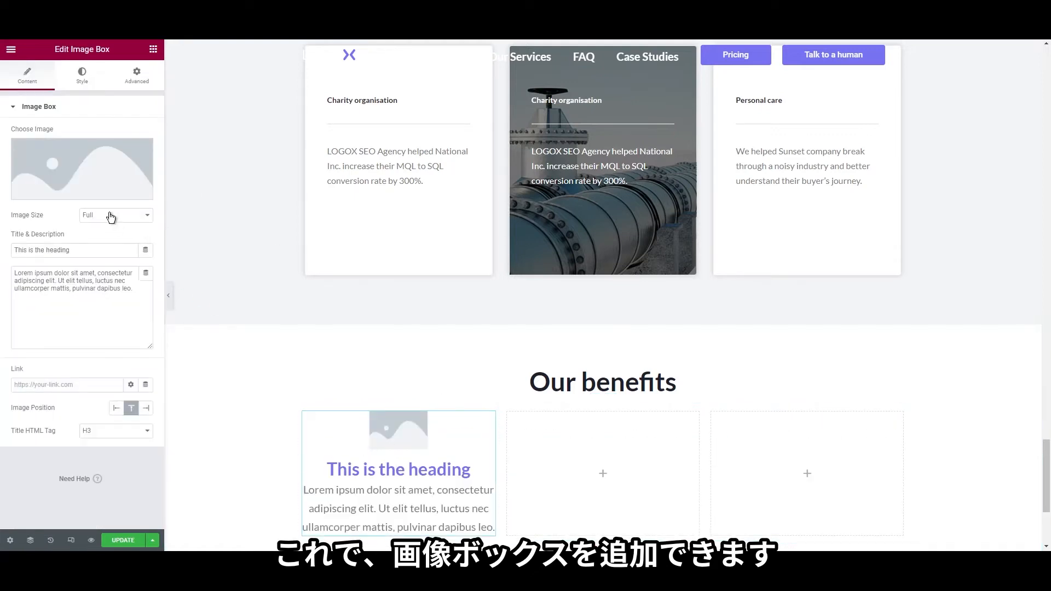
click(87, 172)
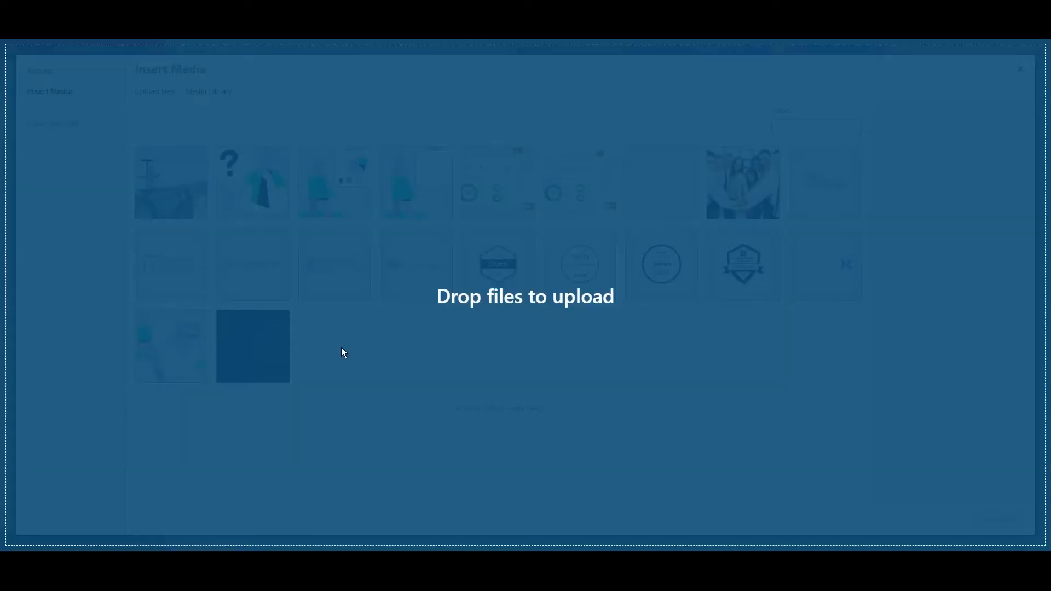
drag(340, 347, 421, 344)
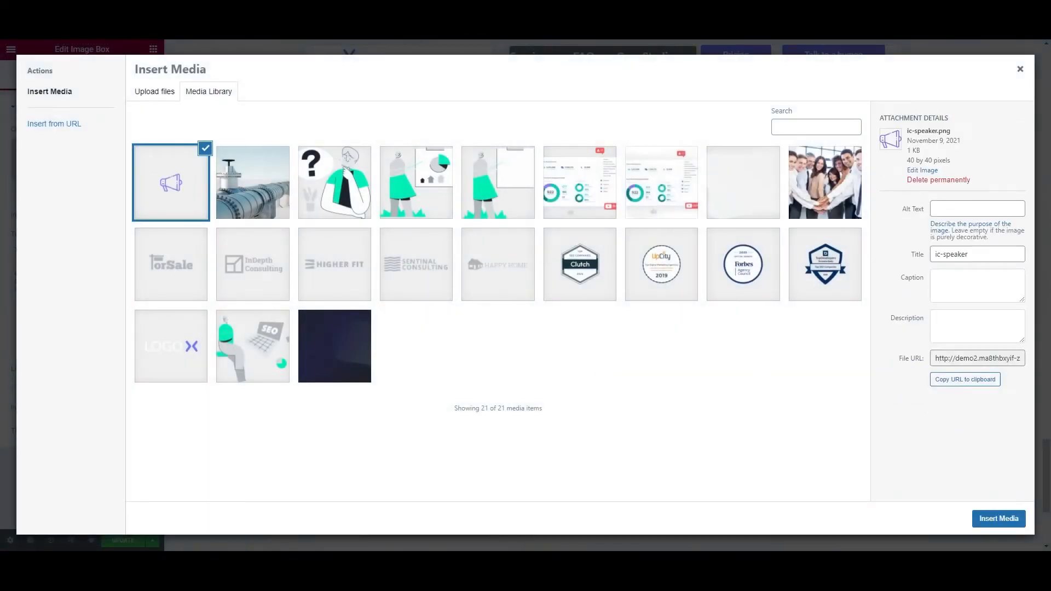
click(1019, 524)
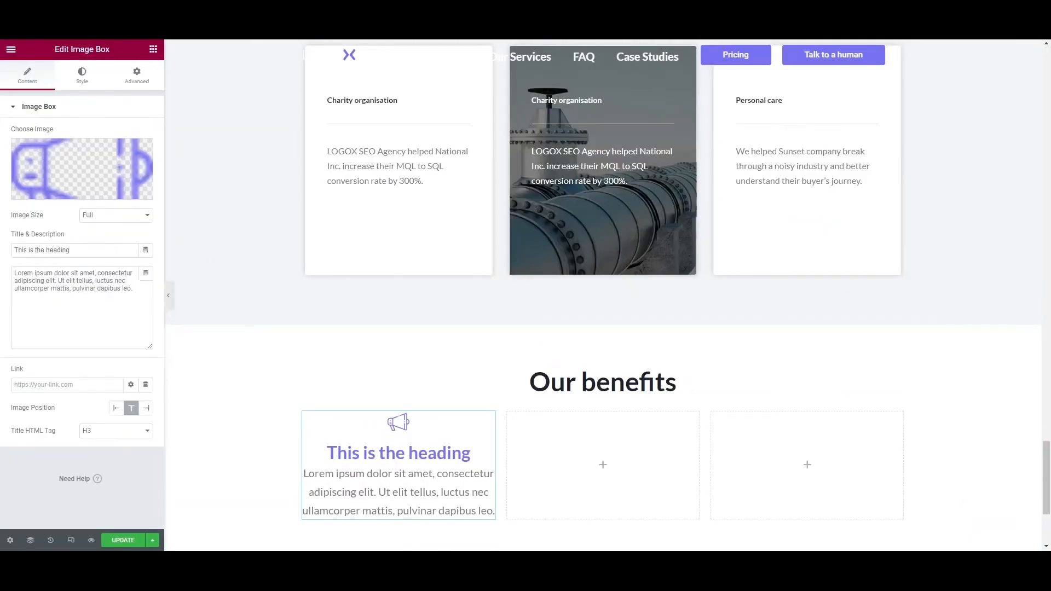
Paste the title 'Social Advertising Experts' and the new description into the image box
click(94, 252)
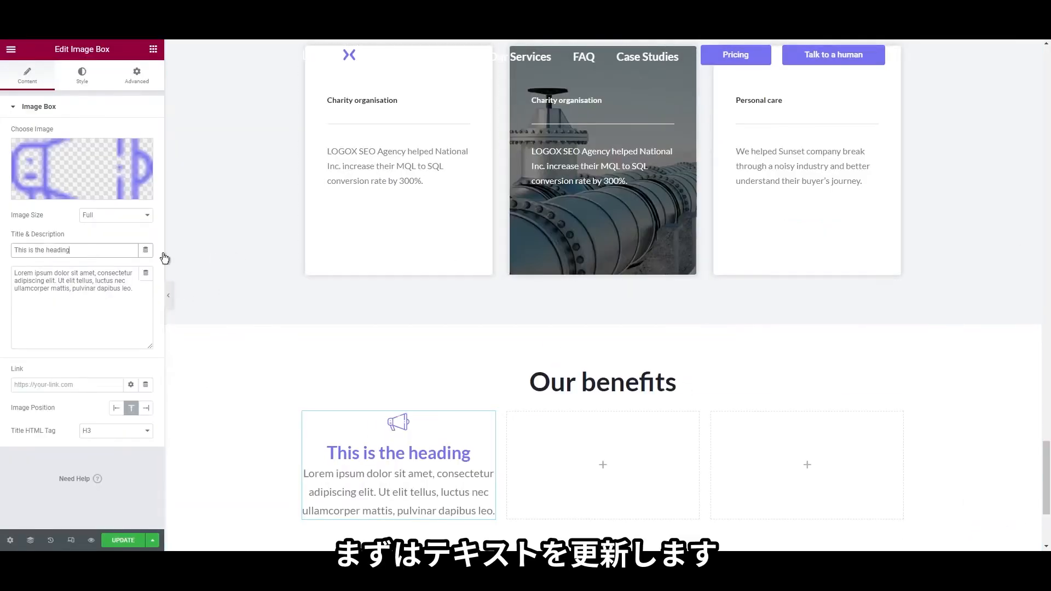
key(ctrl+a)
text(Social Advertising Experts)
click(110, 286)
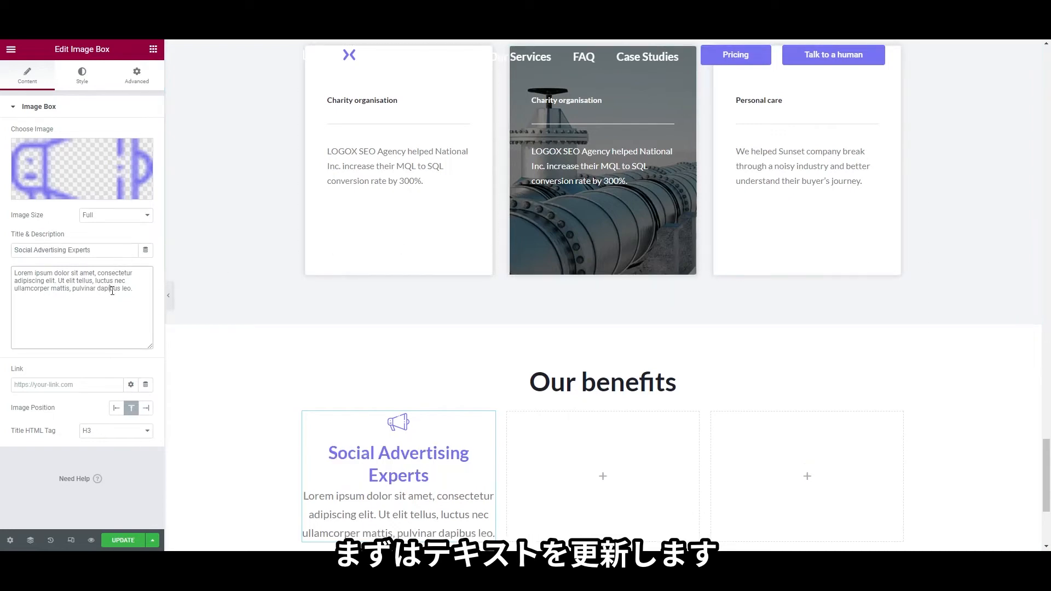
key(ctrl+a)
text(Culpa nostrud commodo ea consequat aliquip reprehenderit. Veniam velit nostrud aliquip sunt.)
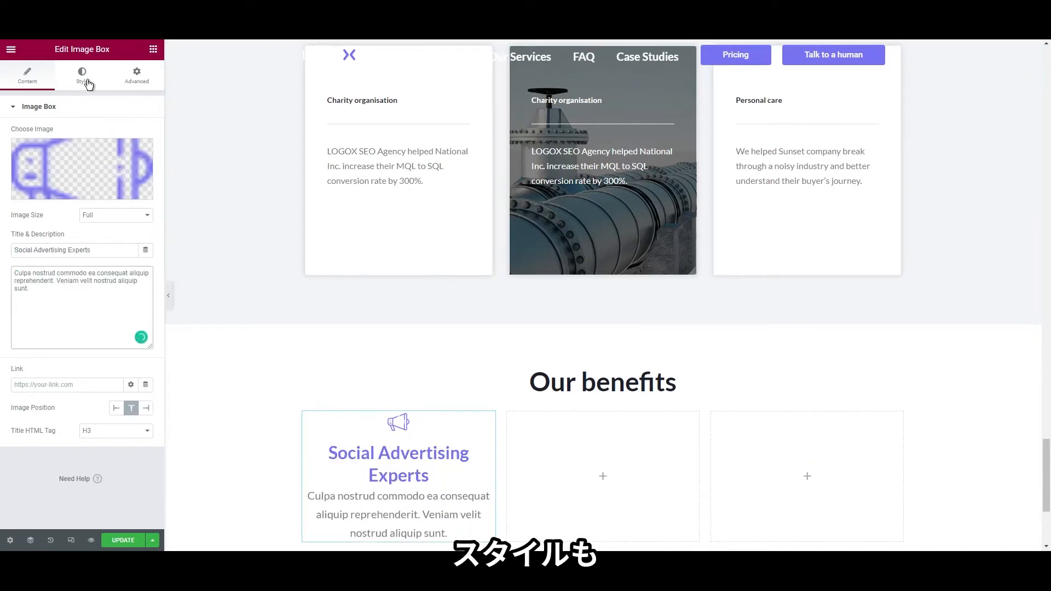
Make the box title the dark global heading colour at 20px font size
click(87, 82)
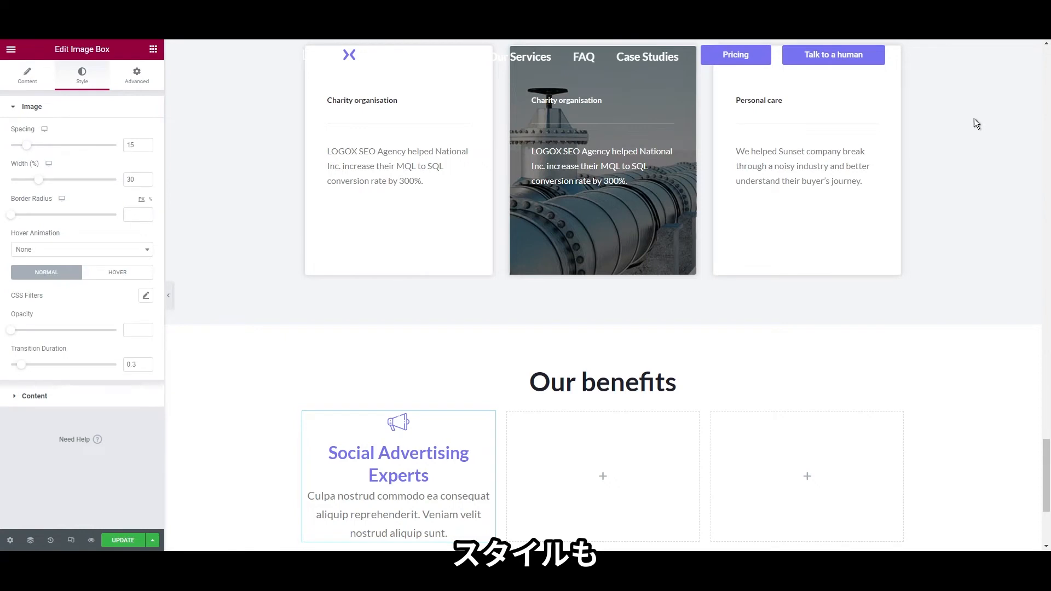
click(60, 394)
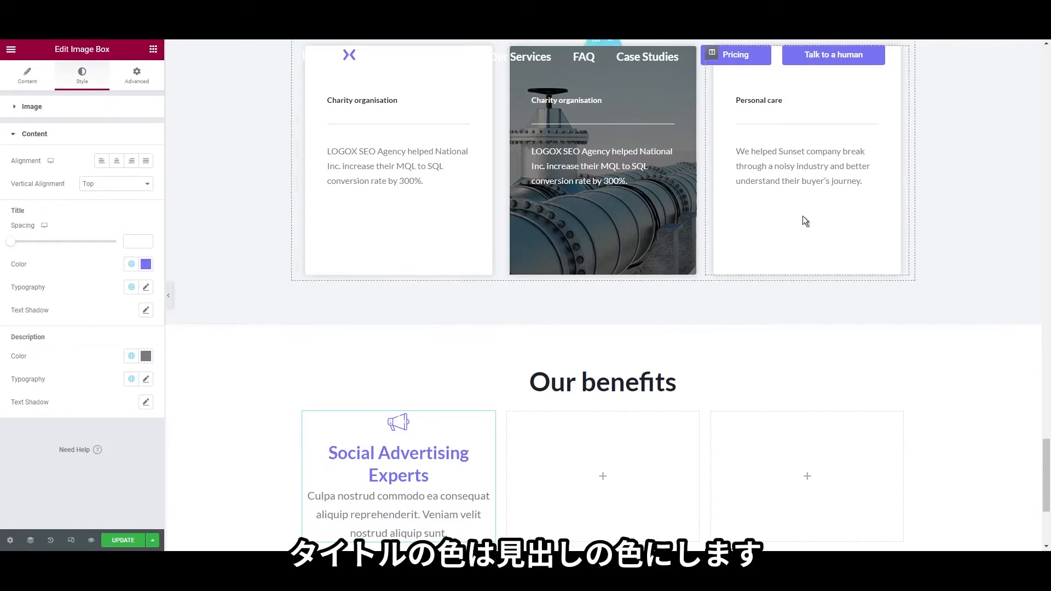
click(131, 264)
scroll(82, 403, down, 2)
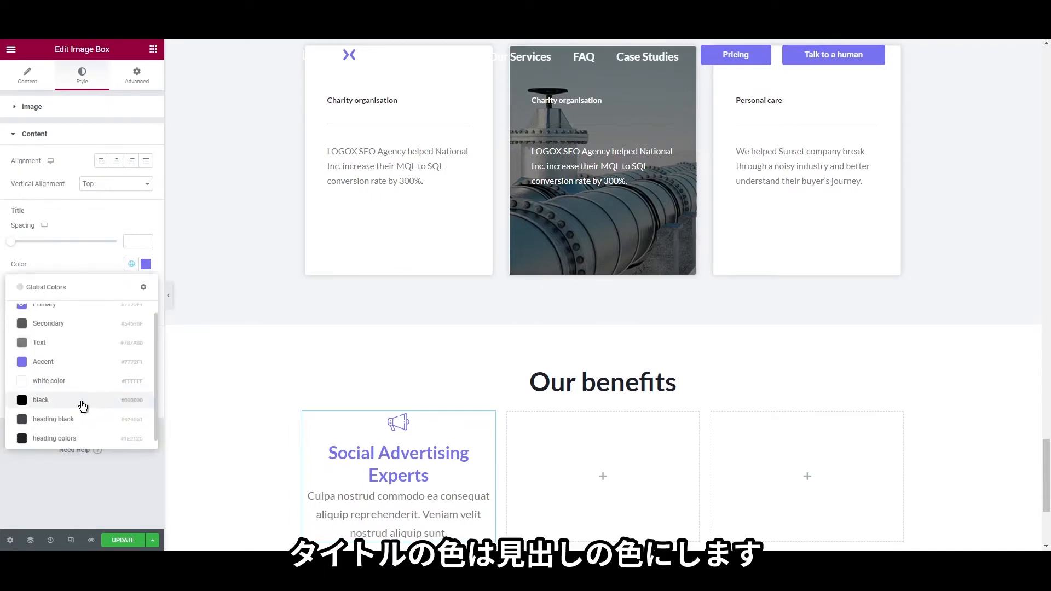
click(82, 436)
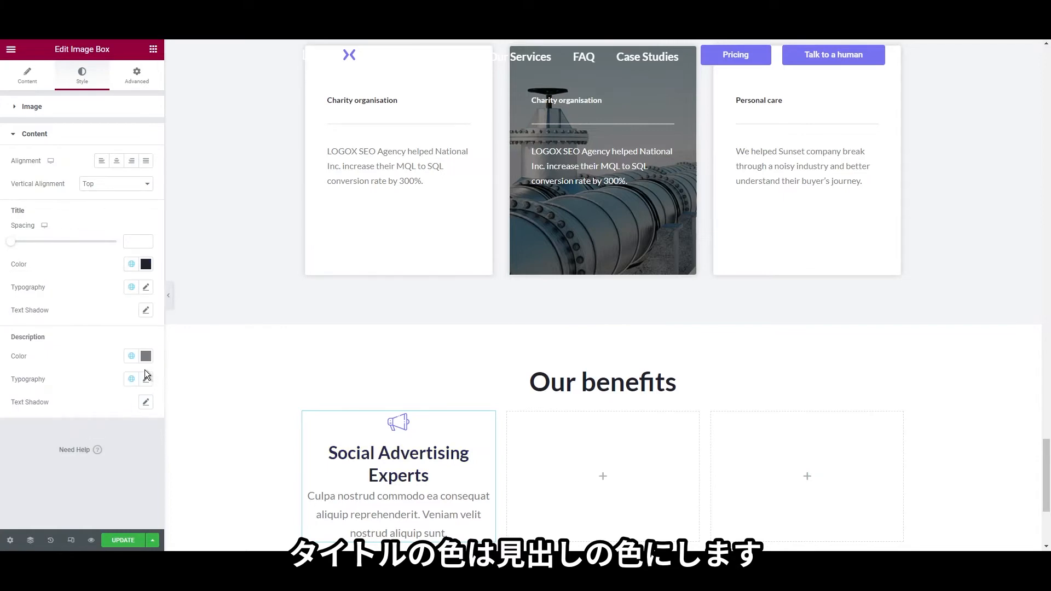
click(146, 286)
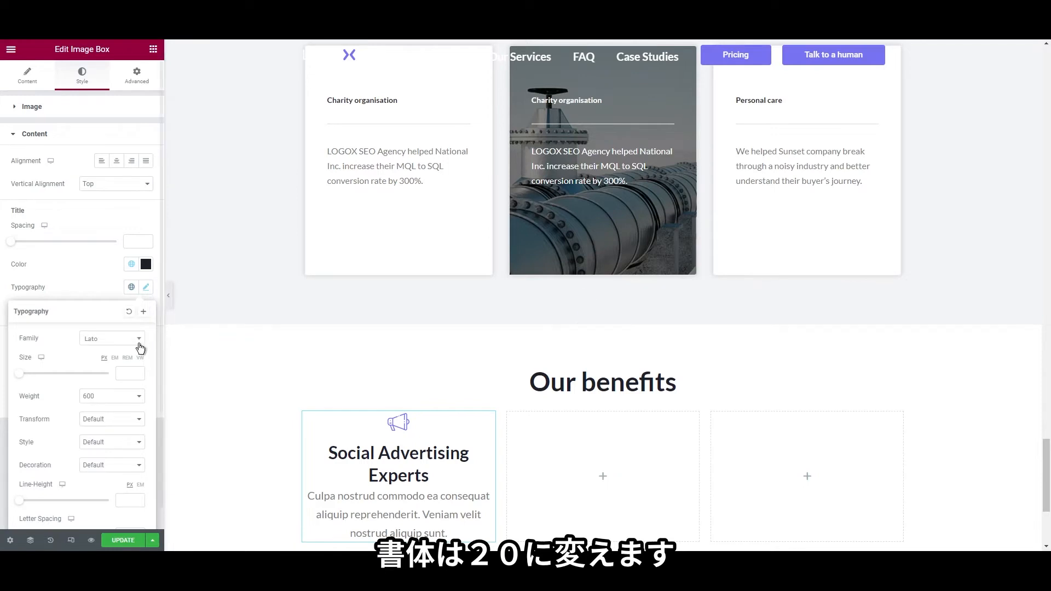
click(129, 372)
text(20)
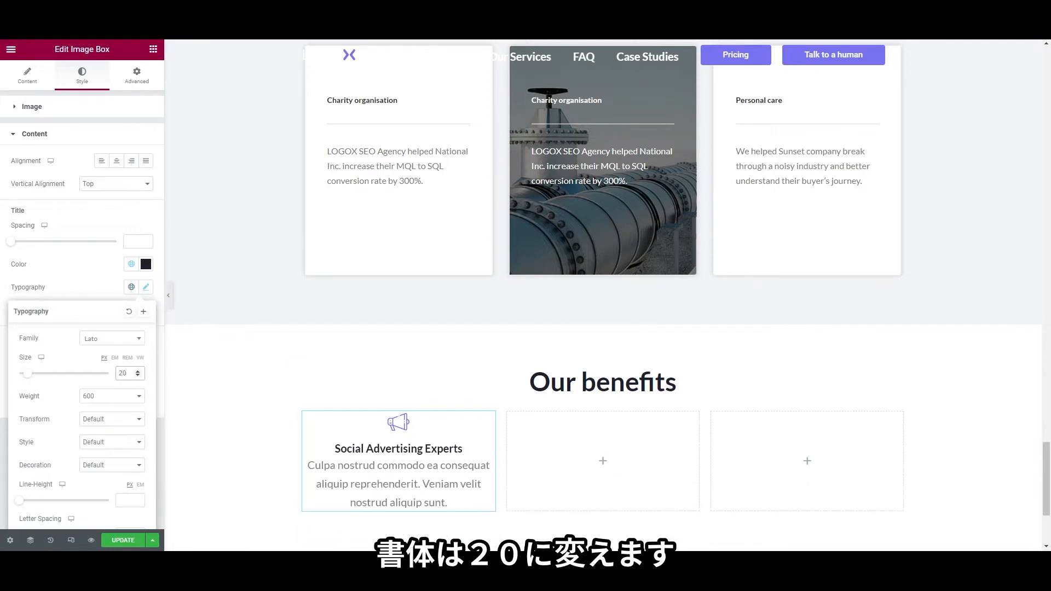
Give the image box 40px inner padding
click(138, 77)
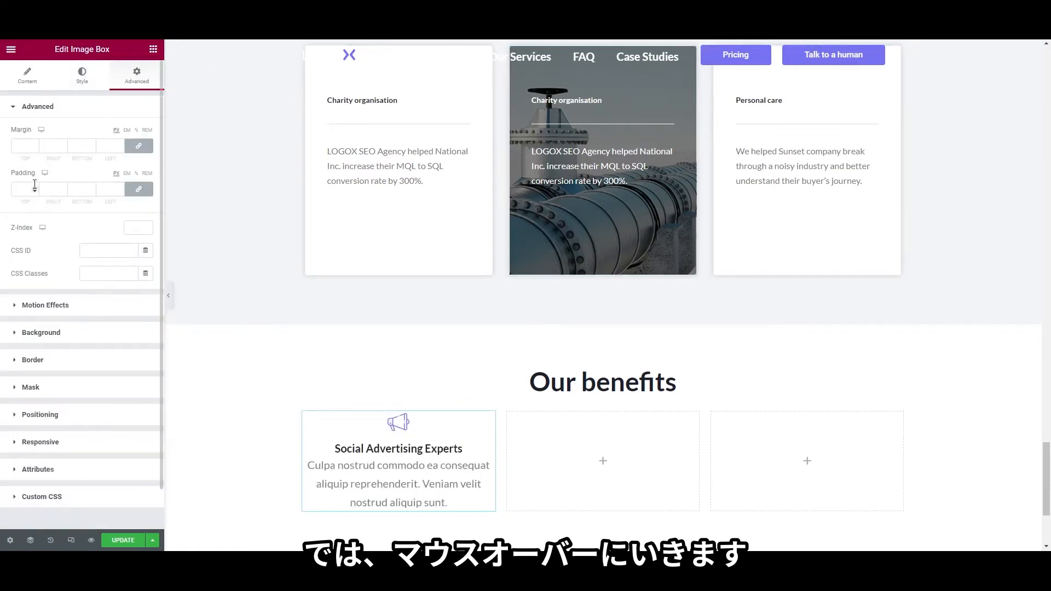
click(17, 188)
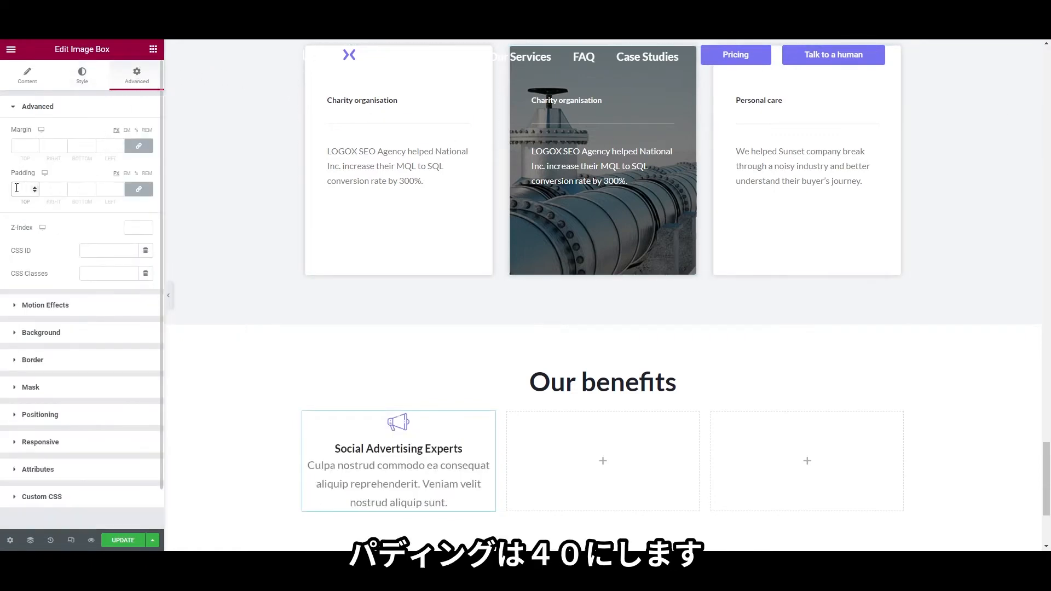
text(40)
scroll(300, 306, down, 2)
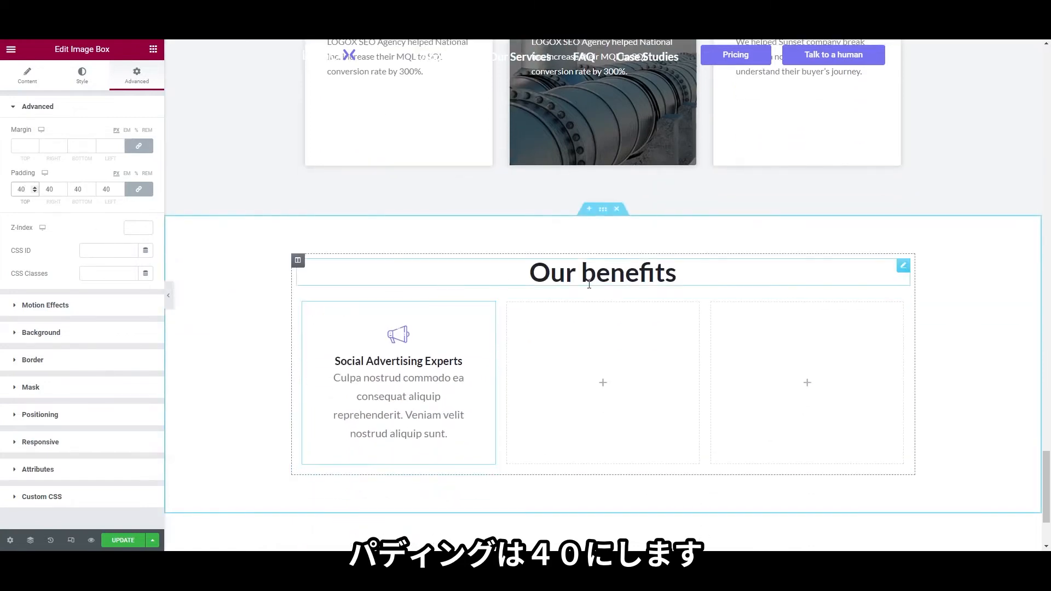
Set the box description font size to 14px
click(81, 75)
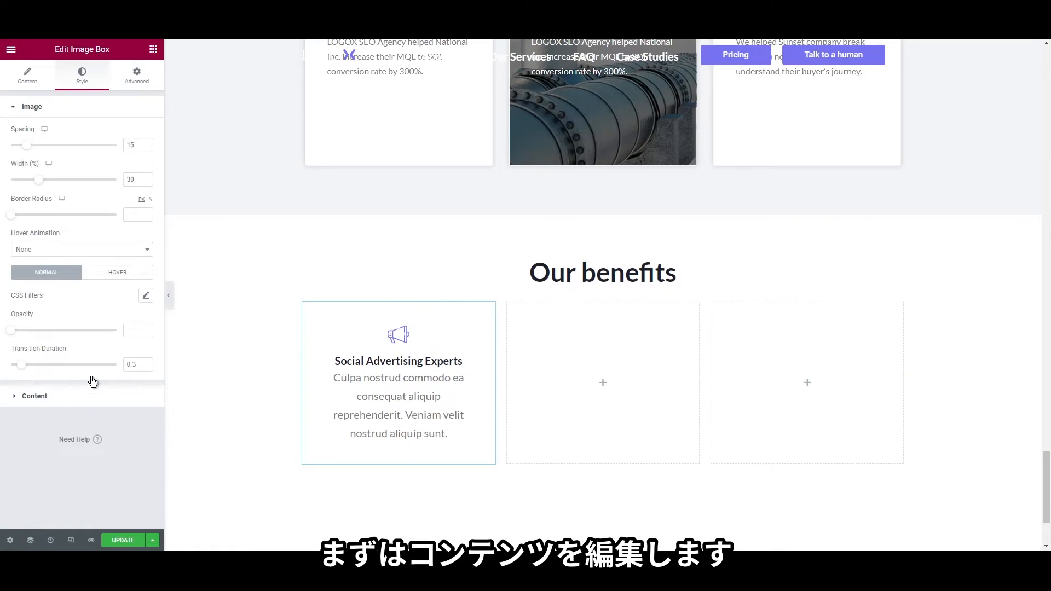
click(87, 392)
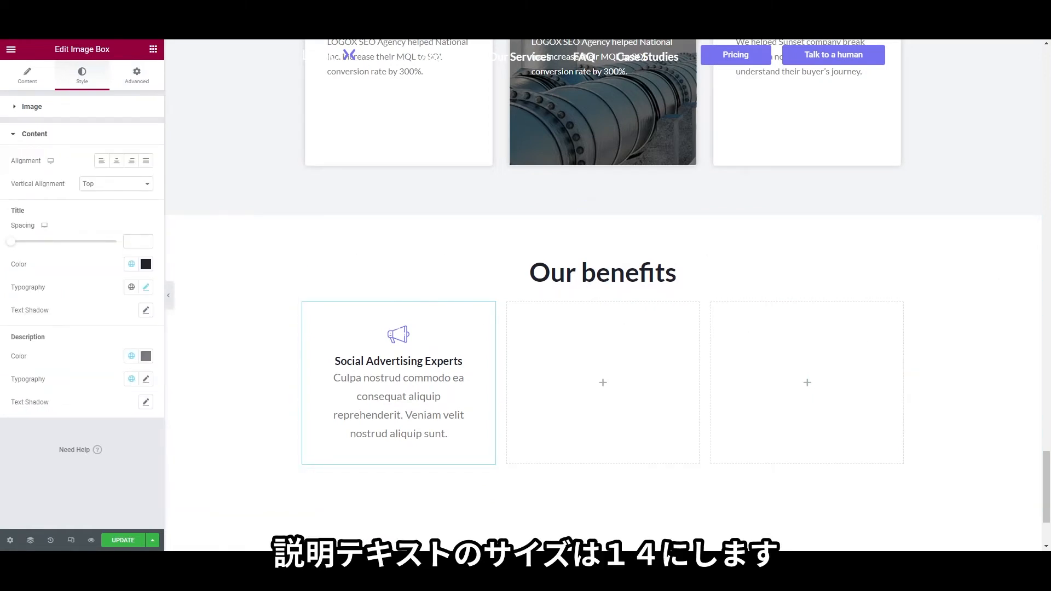
click(146, 379)
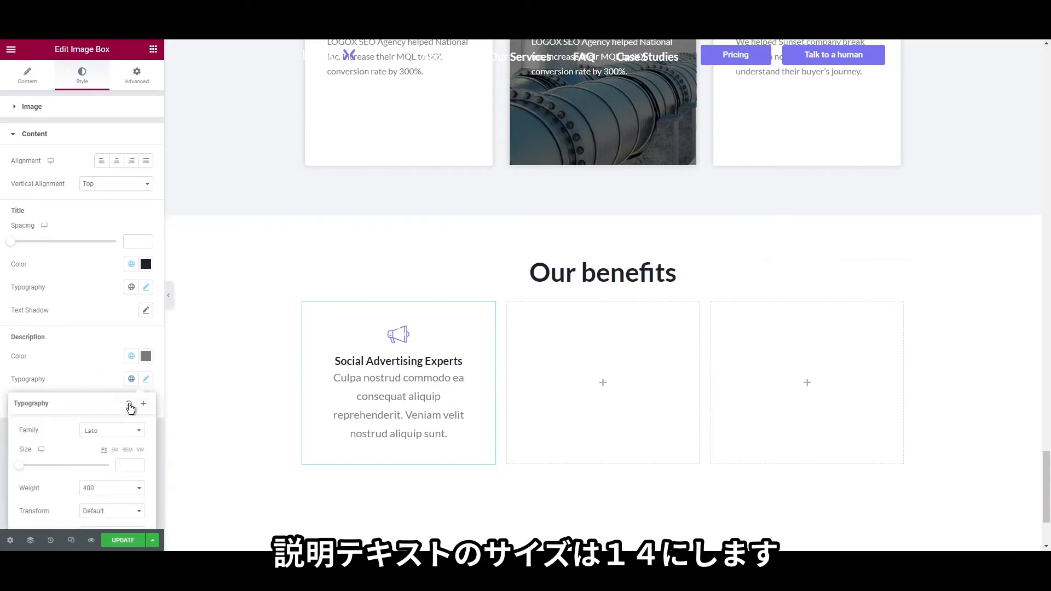
click(132, 468)
text(14)
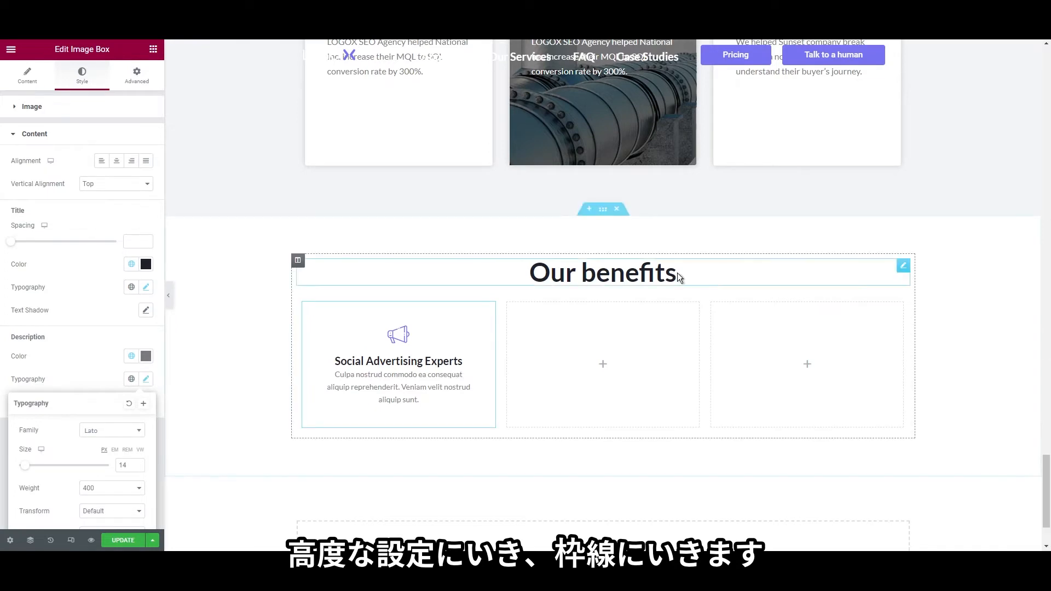
Give the box a solid 1px light grey border with border radius 4
click(137, 75)
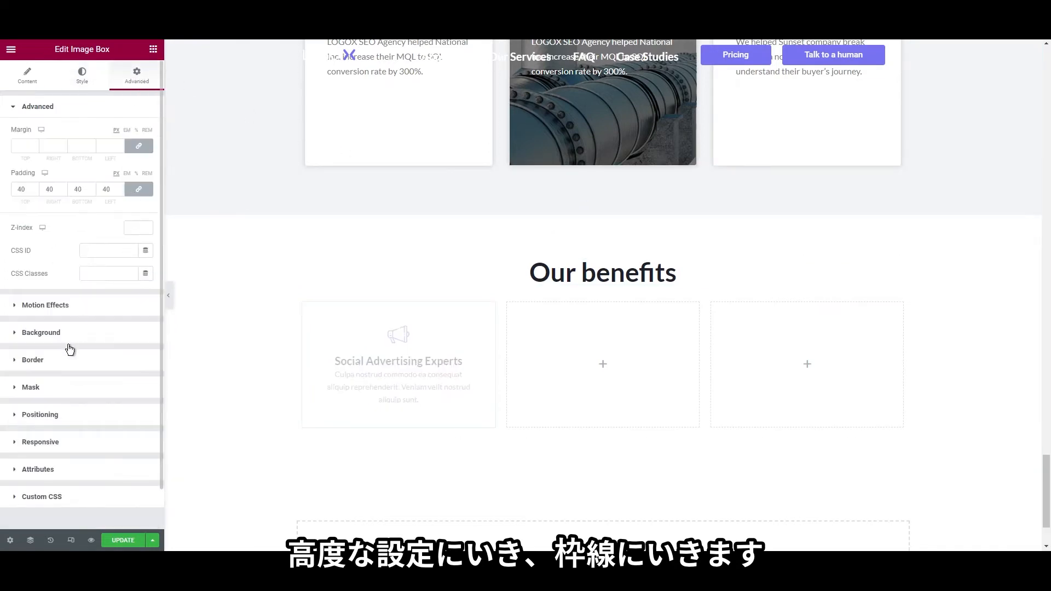
click(65, 361)
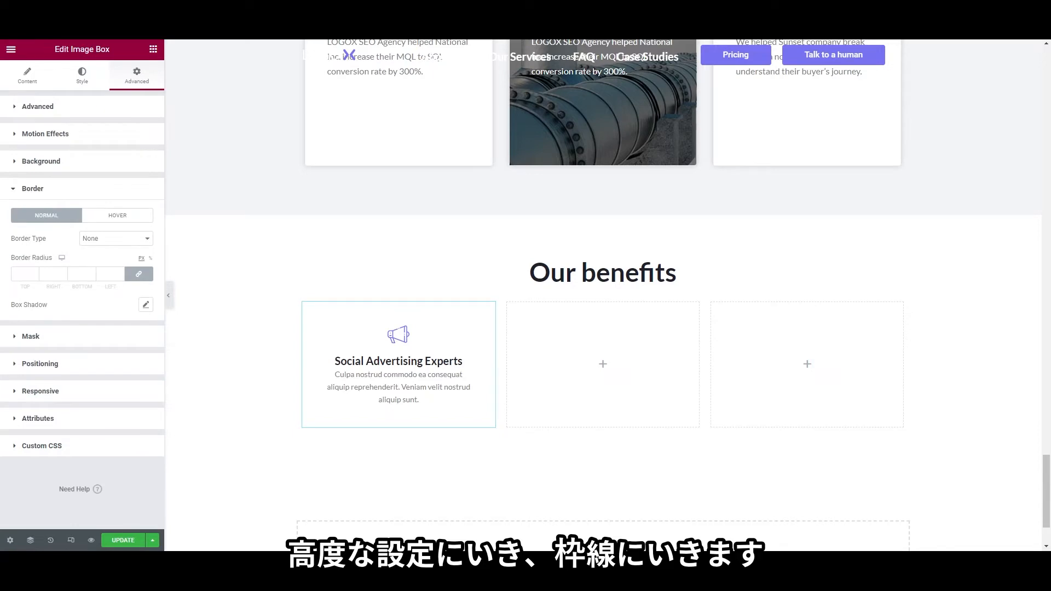
click(97, 259)
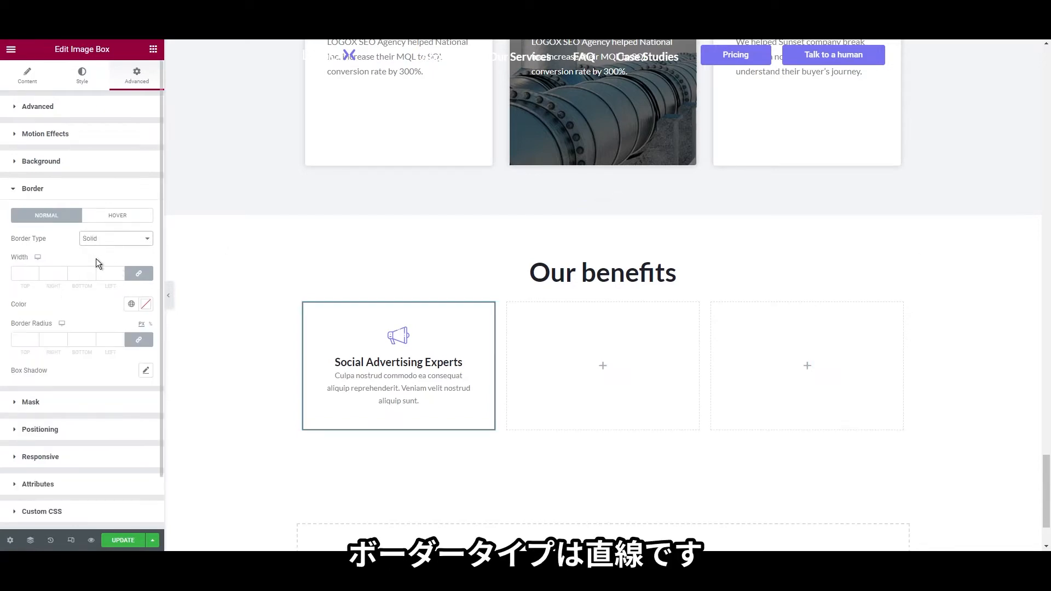
click(23, 275)
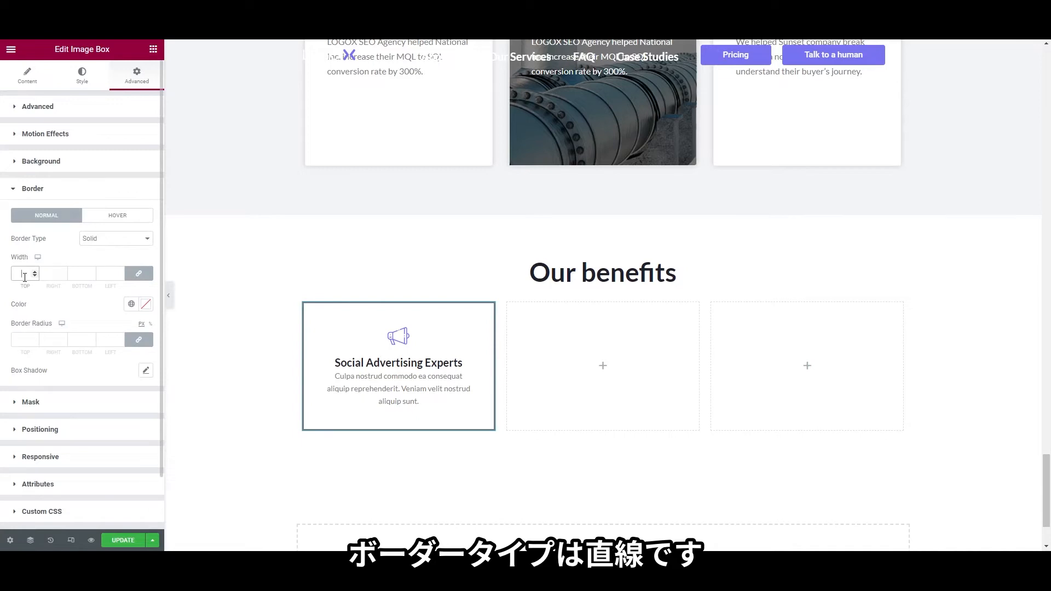
click(146, 304)
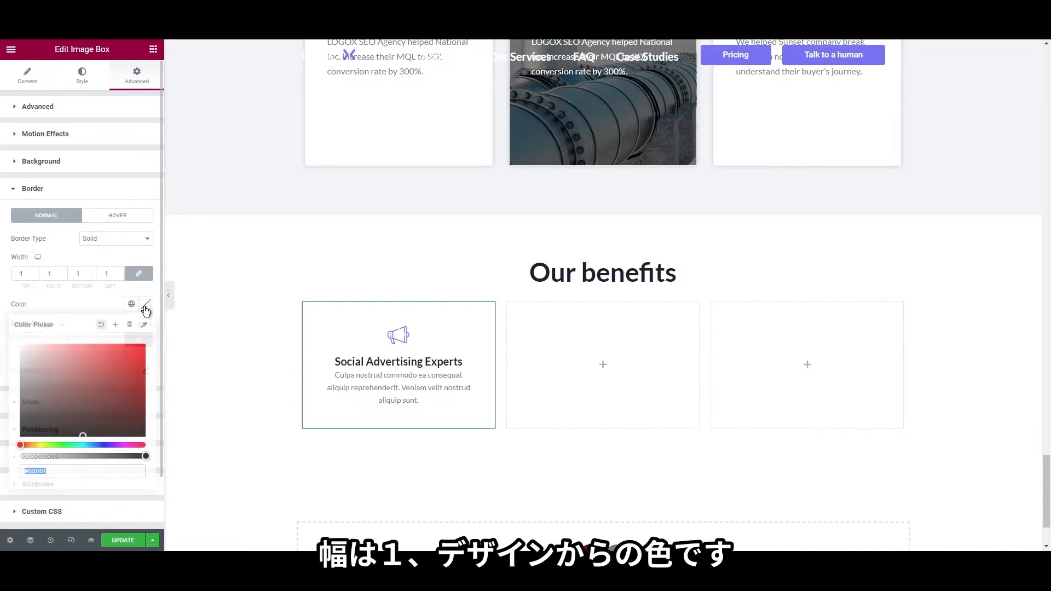
click(78, 303)
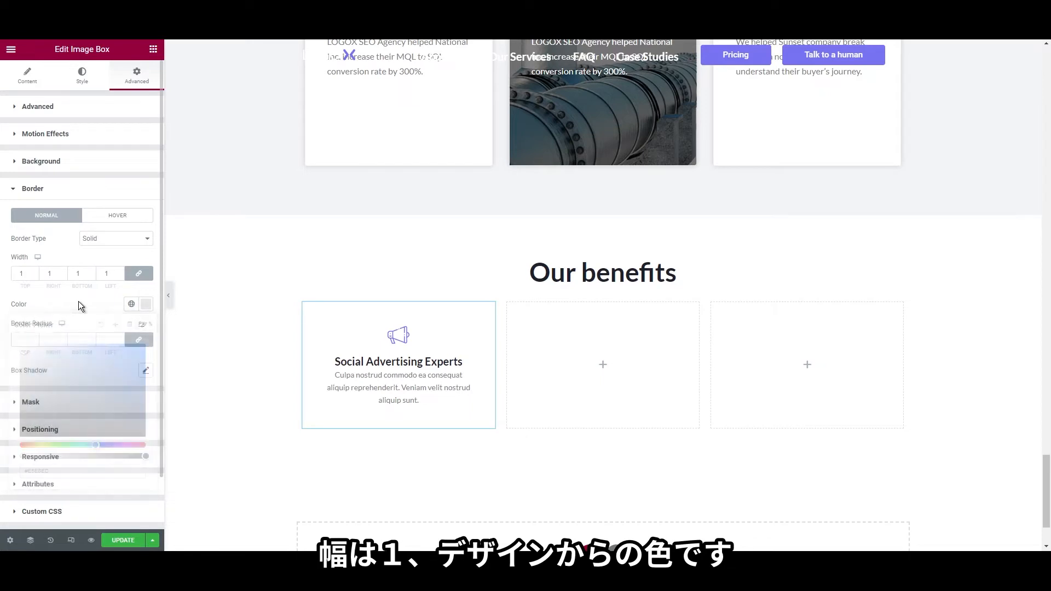
click(21, 340)
text(4)
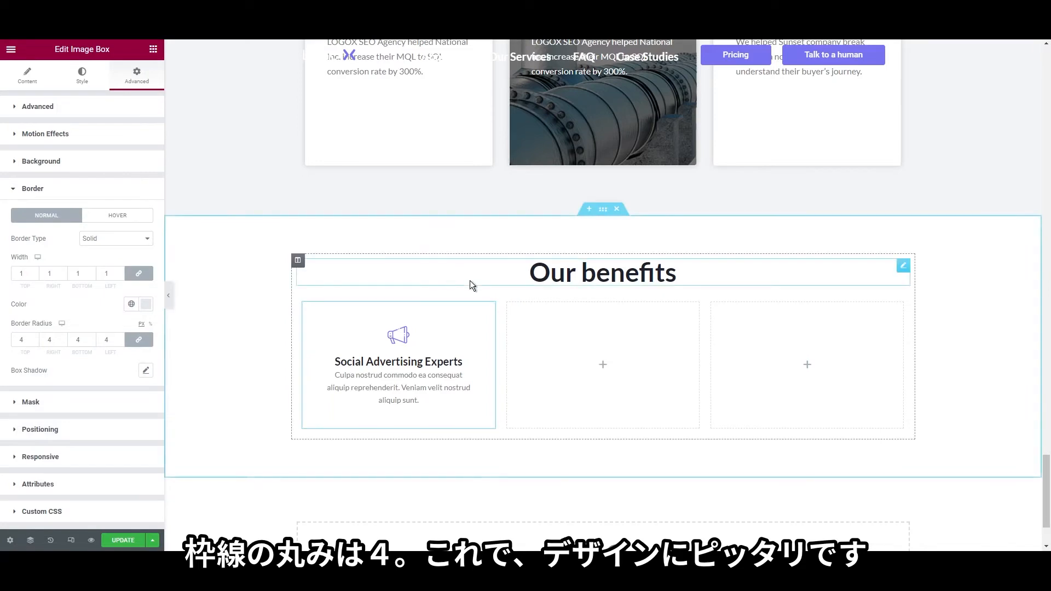
click(577, 284)
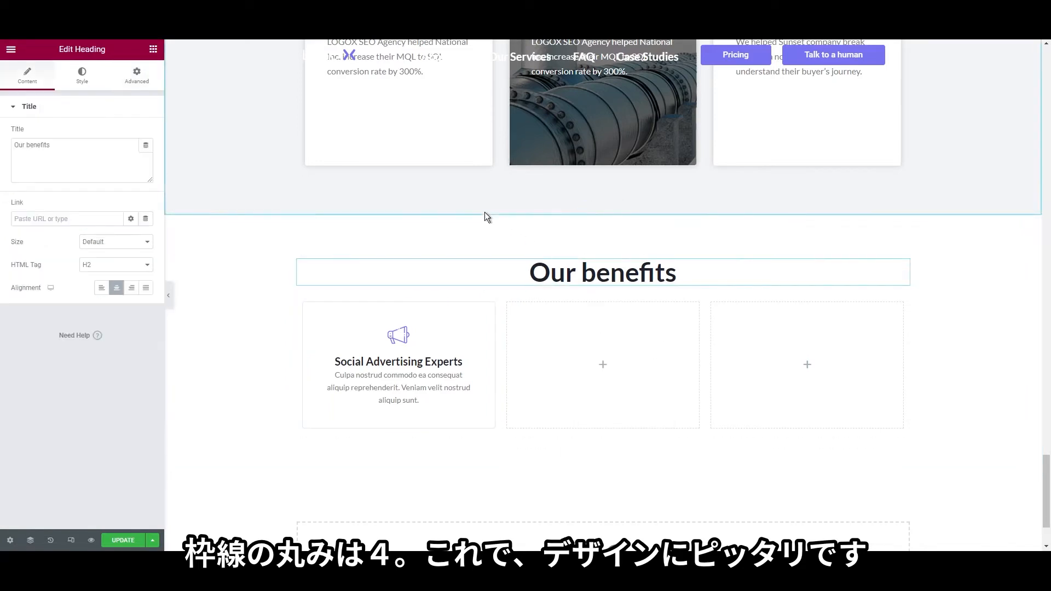
Add a full-size Image widget in the middle column showing the uploaded our_benefits.png
click(154, 48)
drag(44, 202, 629, 392)
click(110, 220)
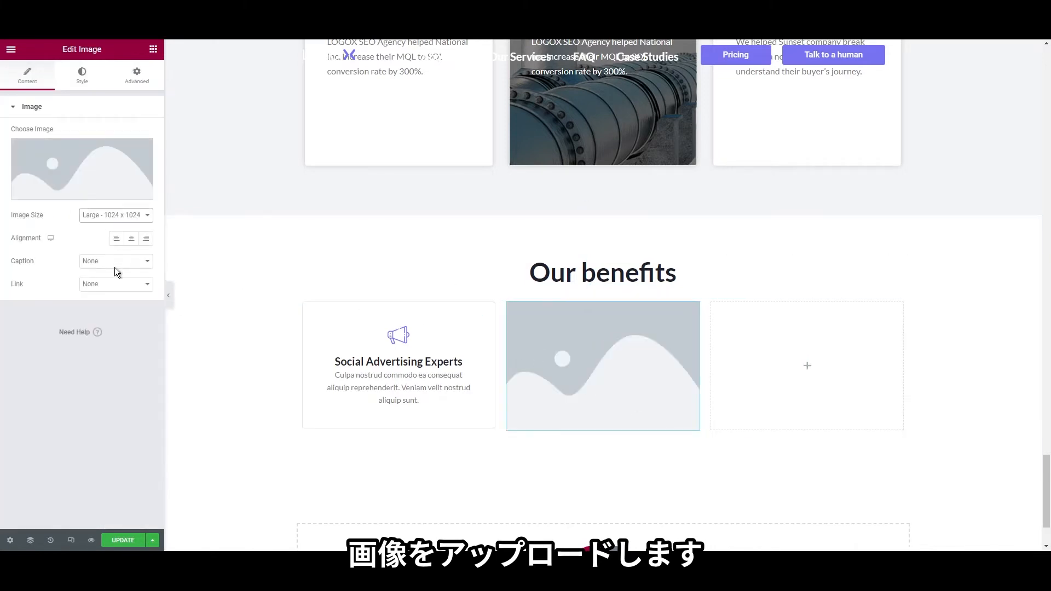
click(112, 289)
click(85, 170)
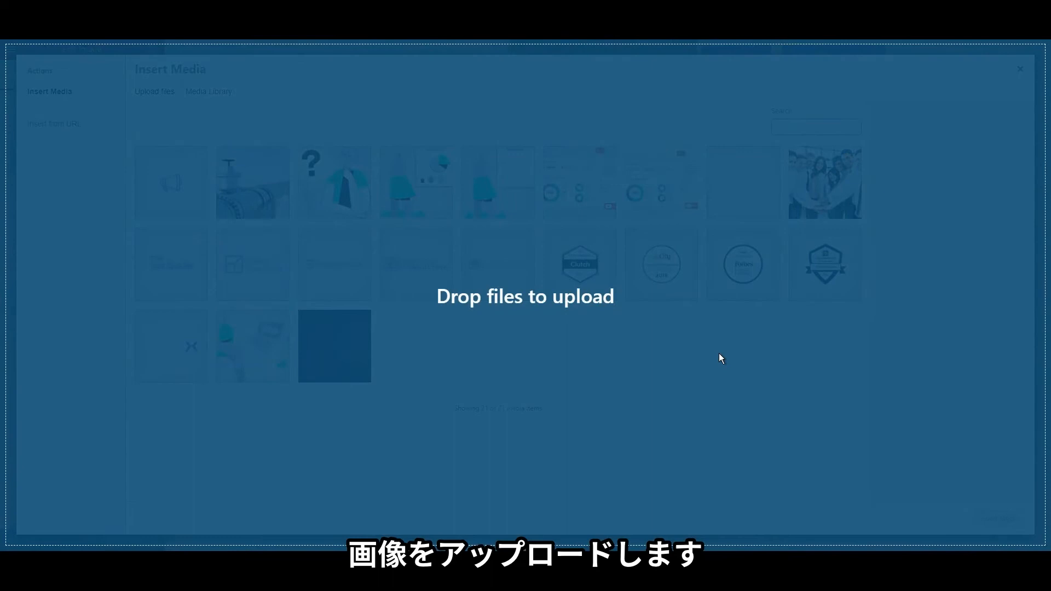
drag(720, 357, 858, 412)
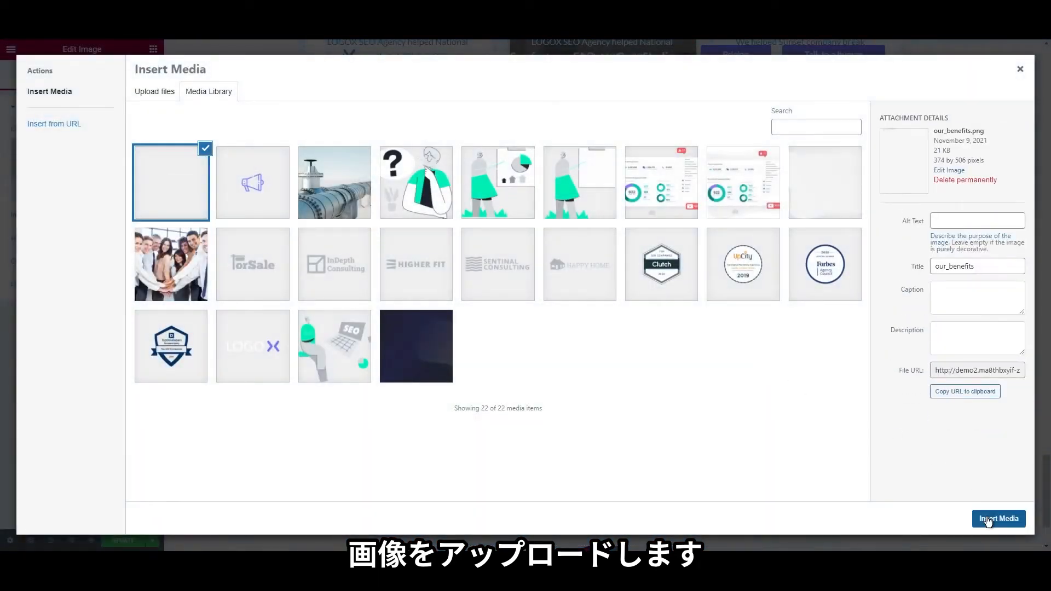
click(989, 520)
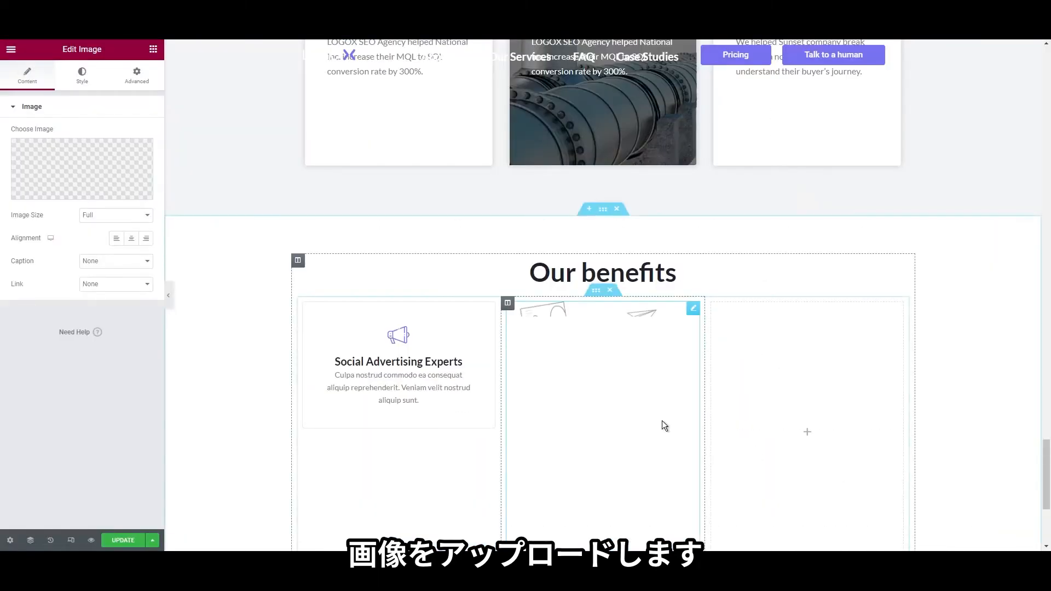
Set the middle column's vertical alignment to Middle
right_click(509, 138)
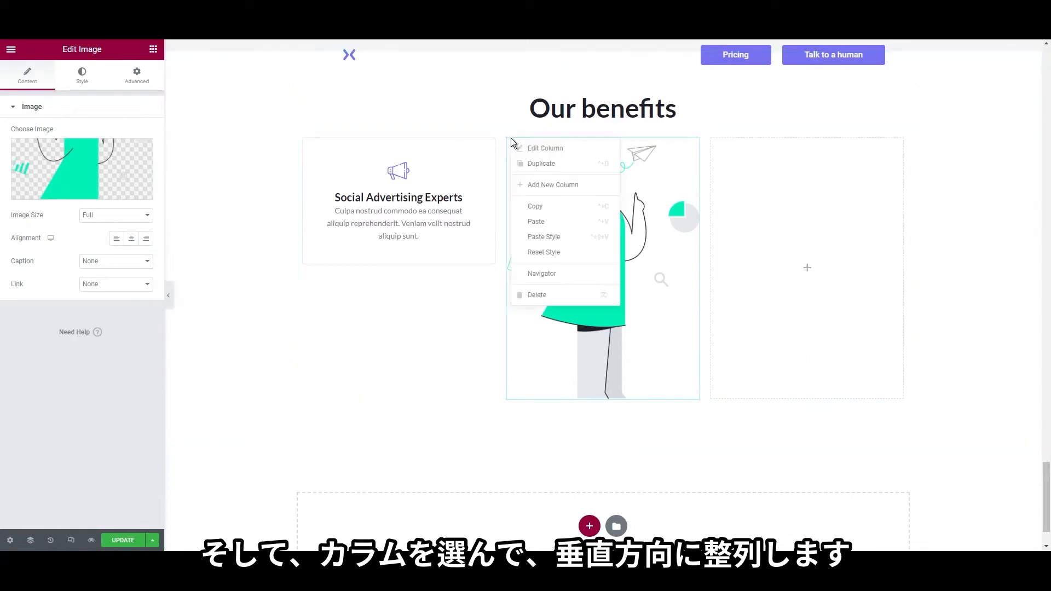
click(553, 148)
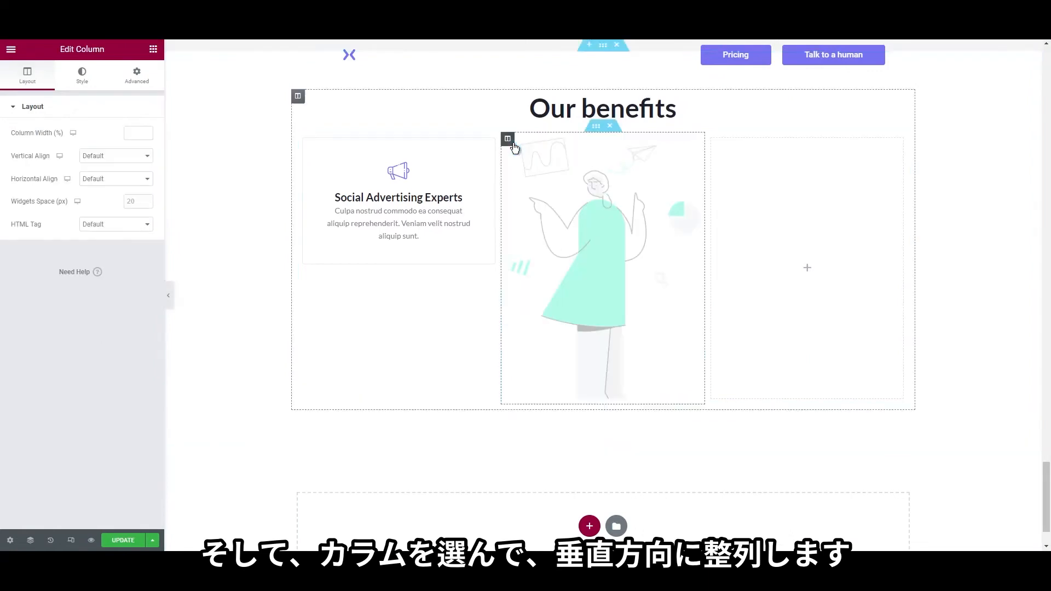
click(107, 184)
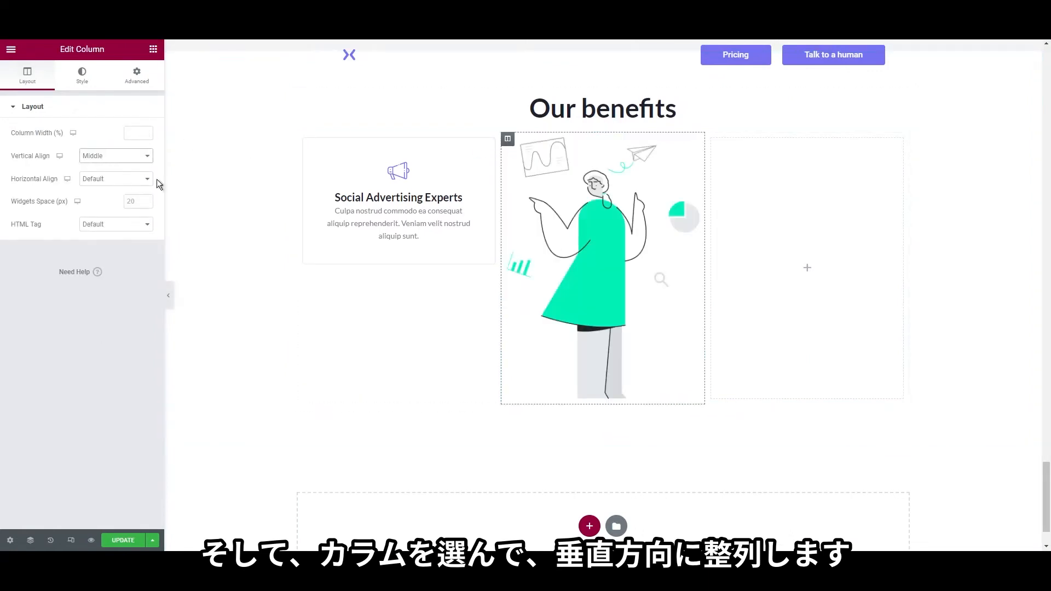
Duplicate the benefit card twice so the left column holds three cards
right_click(323, 159)
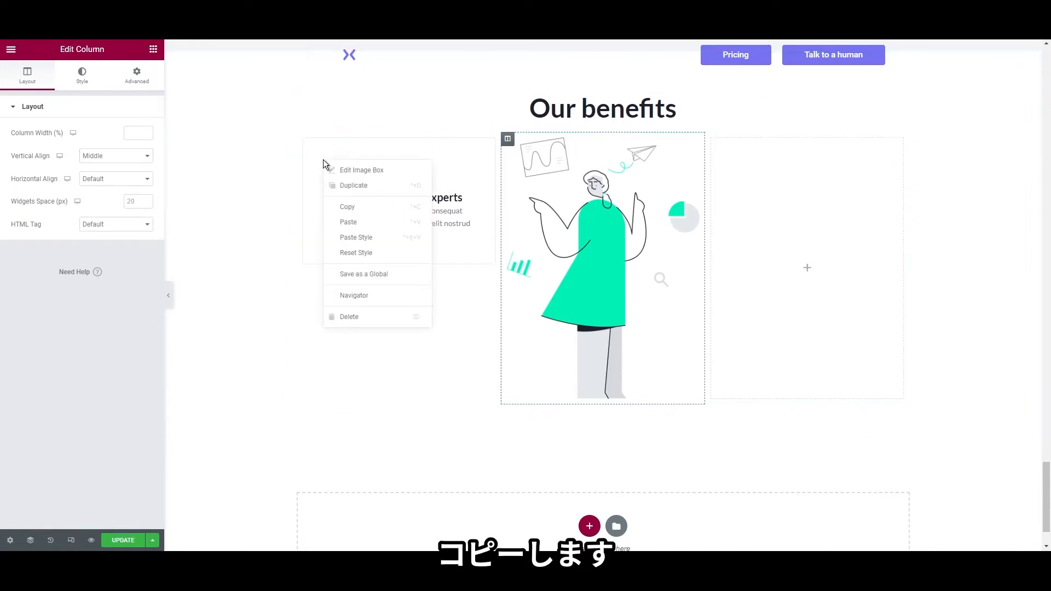
click(339, 187)
right_click(360, 187)
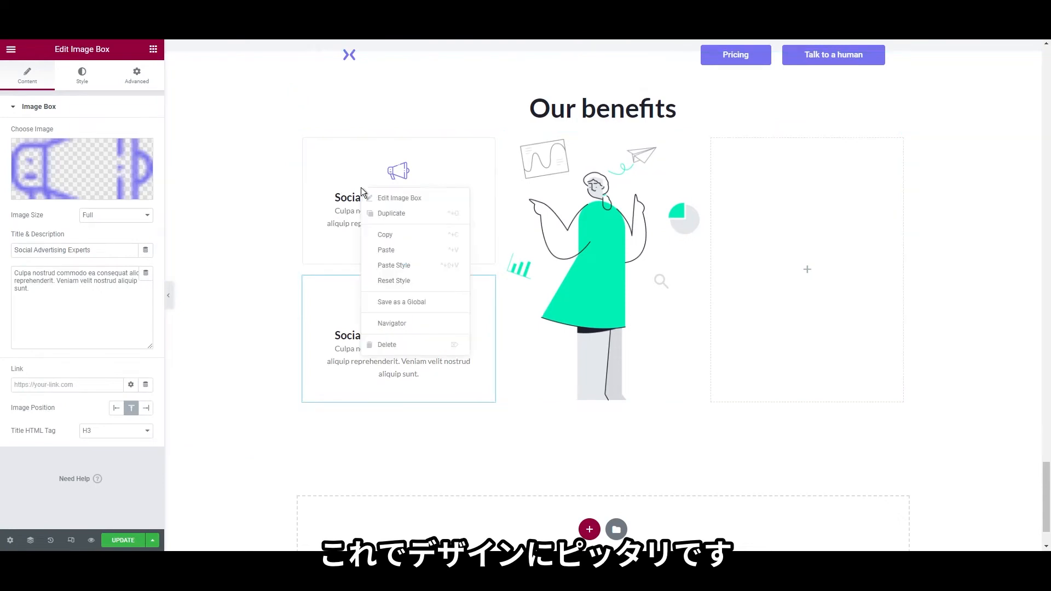
click(368, 213)
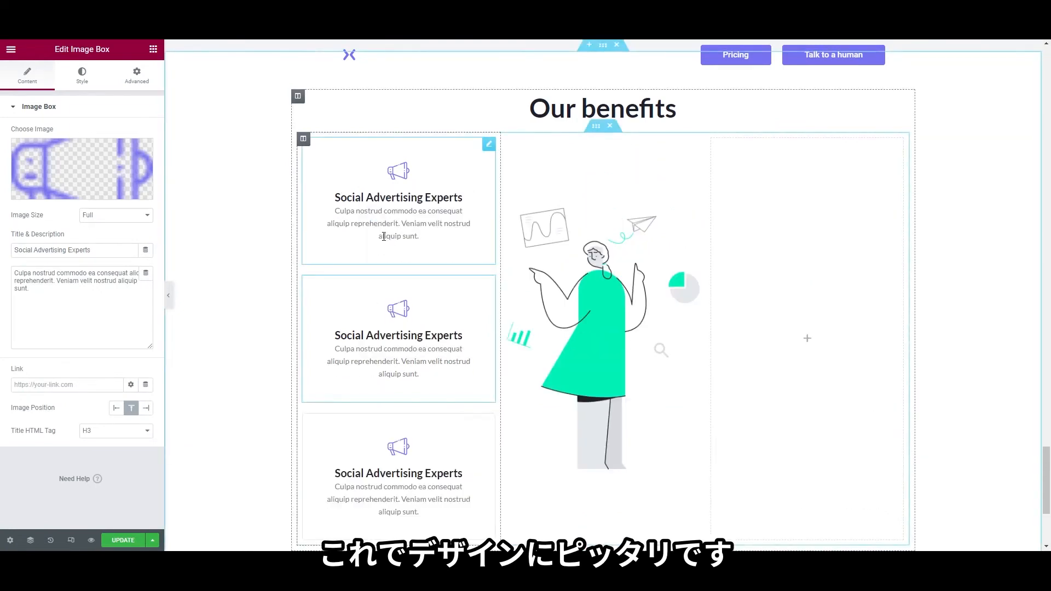
Copy the benefit card into the right column and duplicate it into three cards
right_click(407, 193)
click(435, 237)
right_click(821, 233)
click(850, 313)
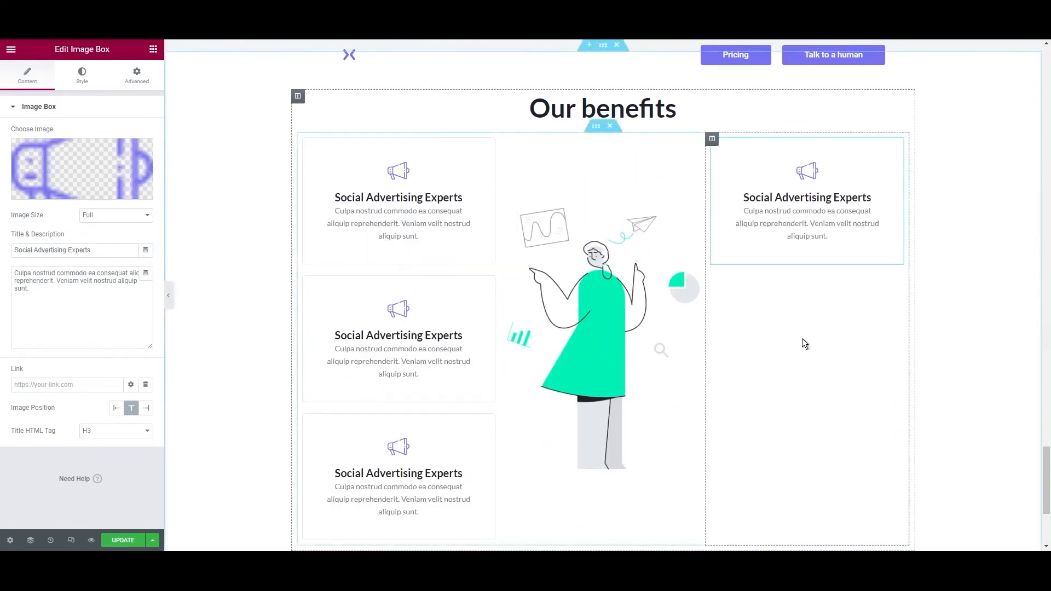
right_click(784, 245)
click(816, 269)
right_click(810, 230)
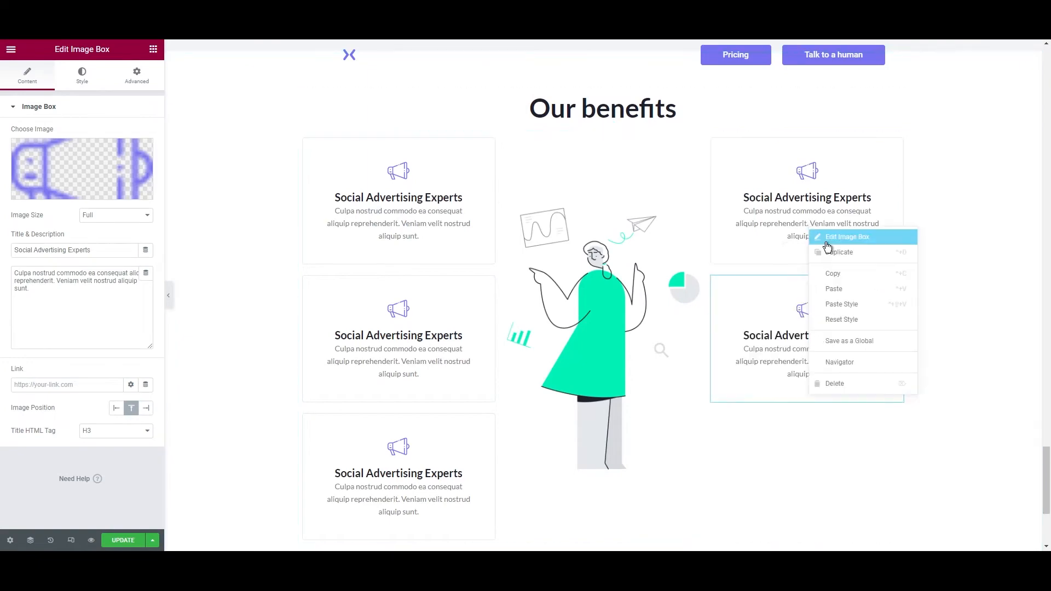
click(828, 249)
Open the top-left benefit card for editing
scroll(821, 354, down, 4)
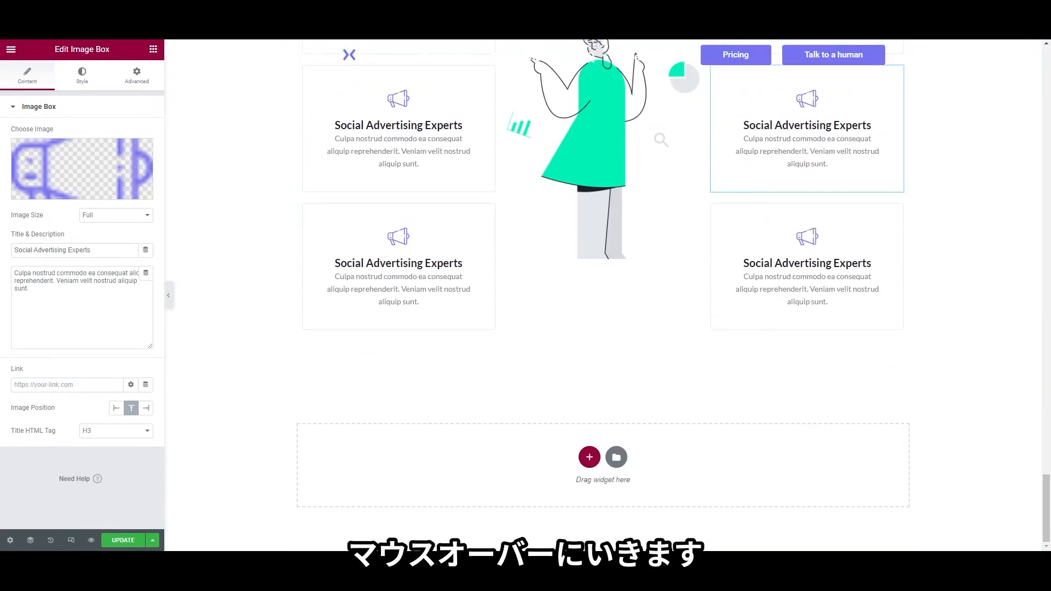
scroll(517, 263, up, 4)
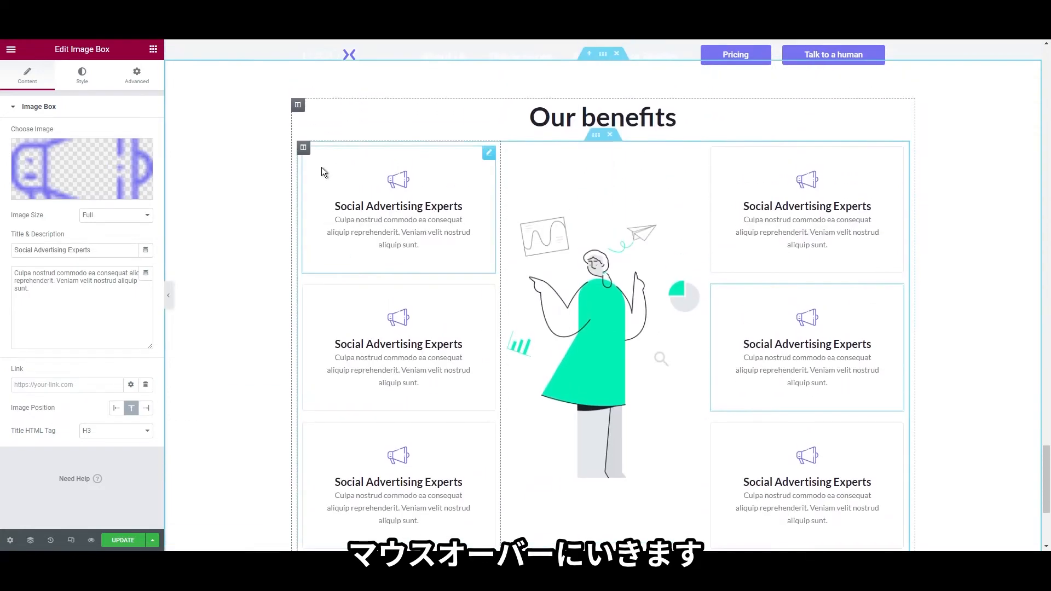
click(321, 167)
right_click(321, 163)
click(328, 173)
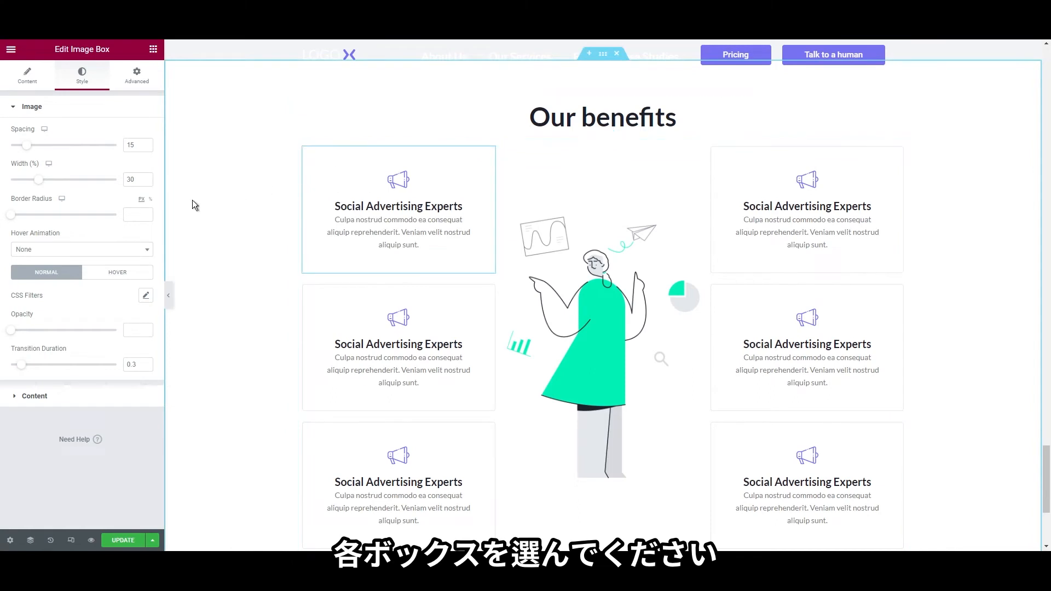
Add a hover box shadow to the card using the pasted translucent blue colour
click(150, 78)
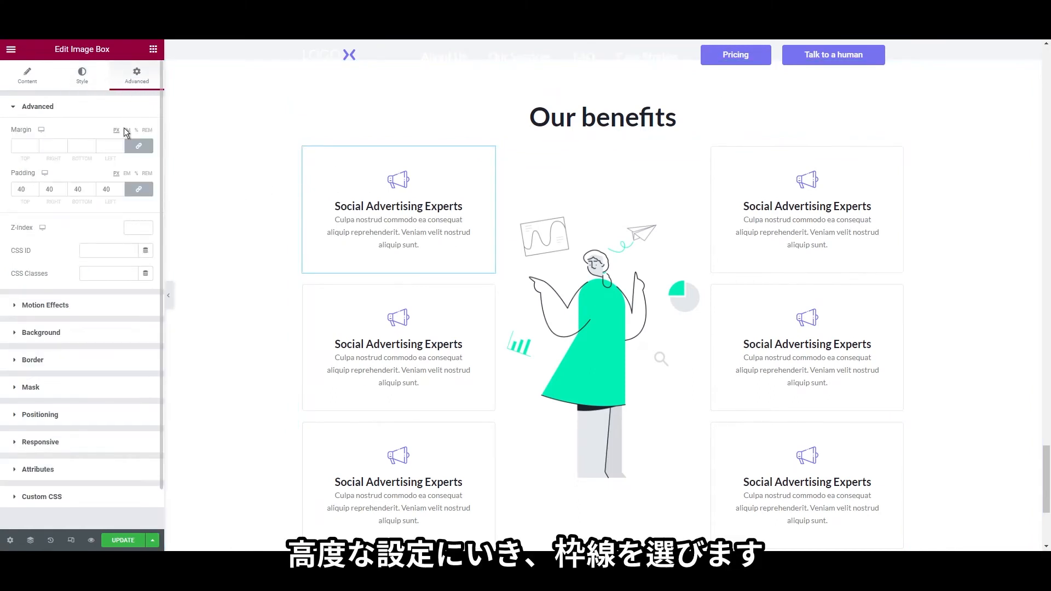
click(72, 361)
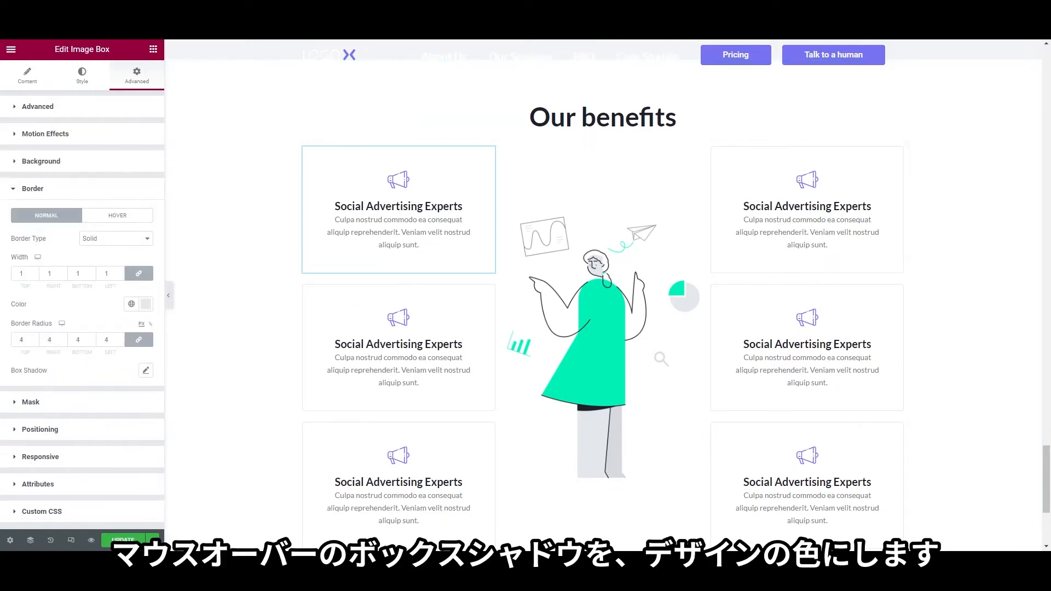
click(128, 217)
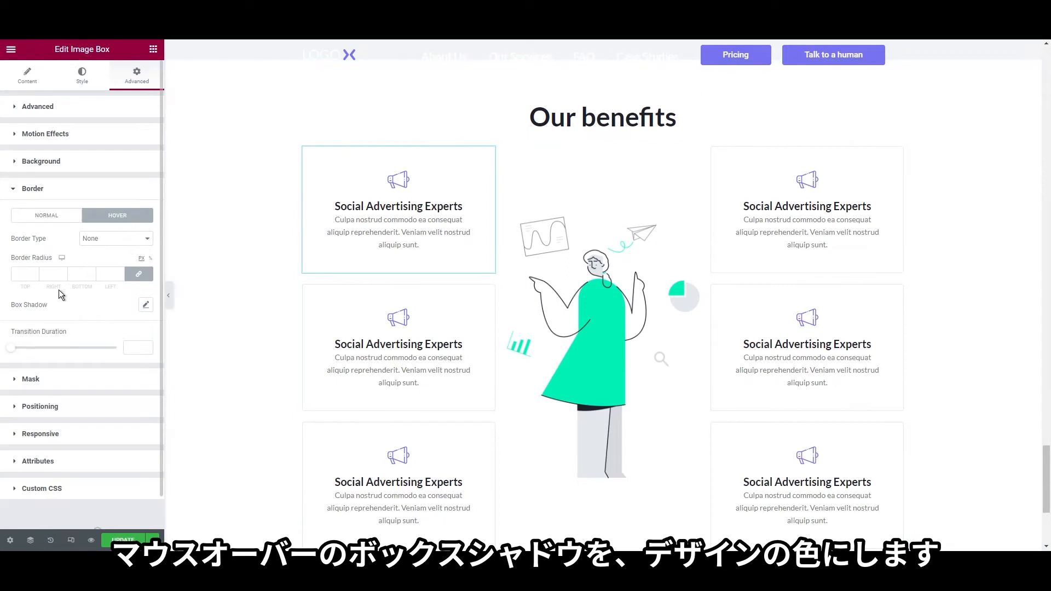
click(146, 306)
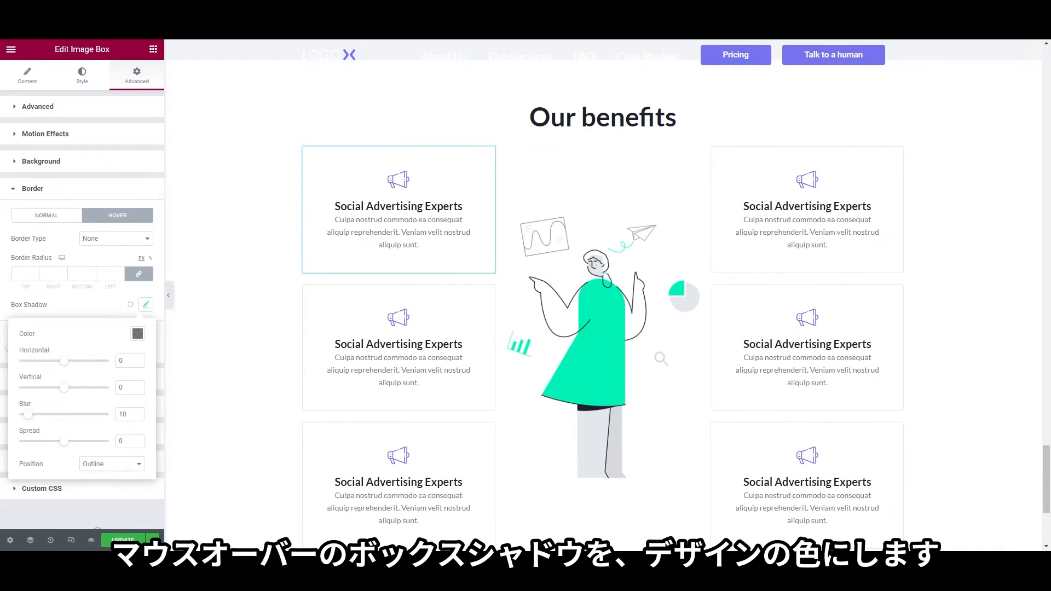
click(138, 334)
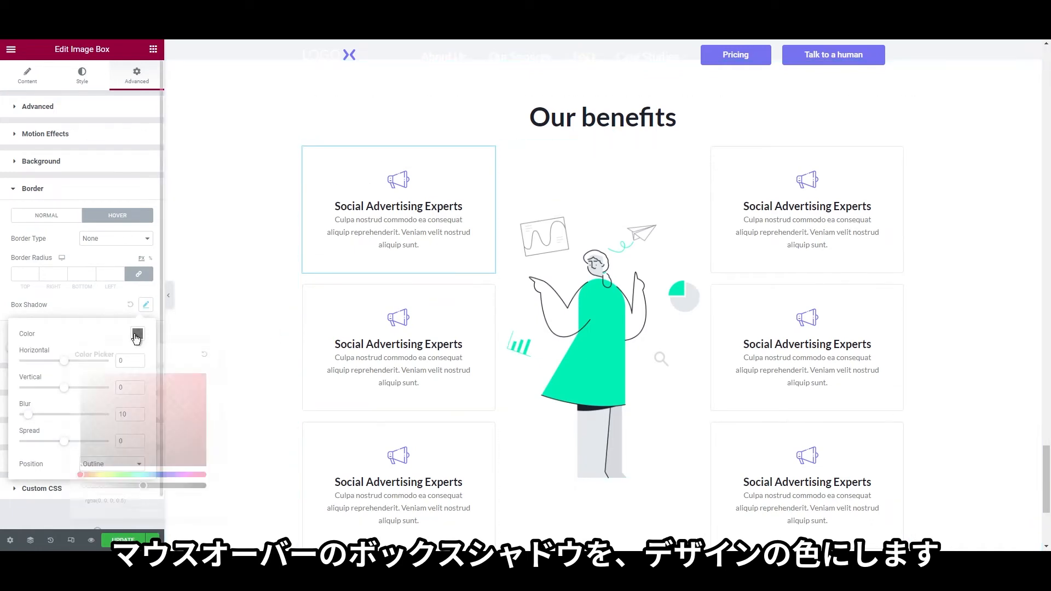
key(ctrl+v)
click(86, 339)
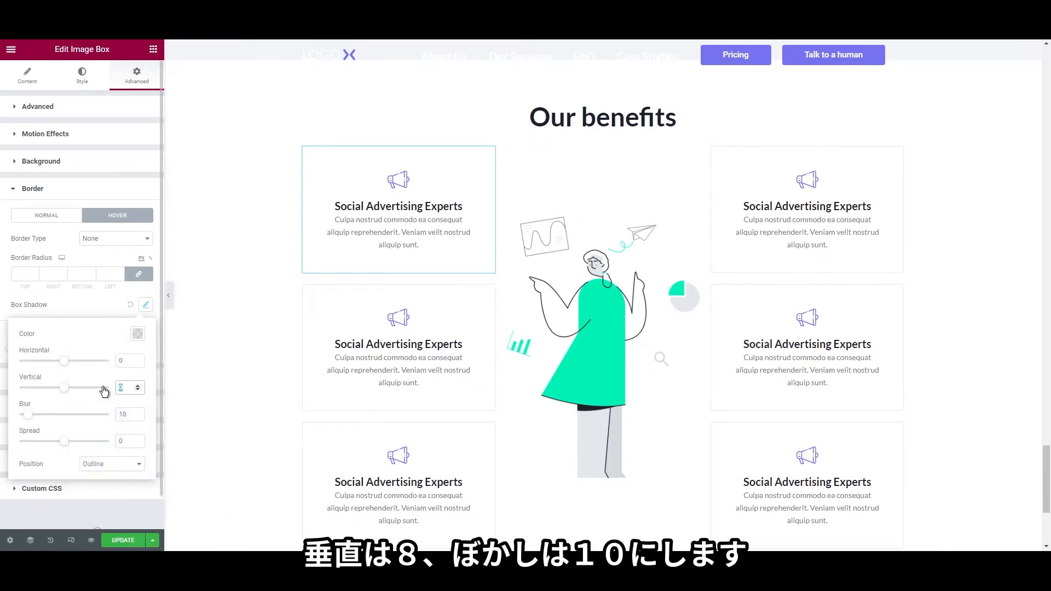
Set the hover shadow to vertical 8, blur 10 and spread 3
text(8)
double_click(132, 411)
text(10)
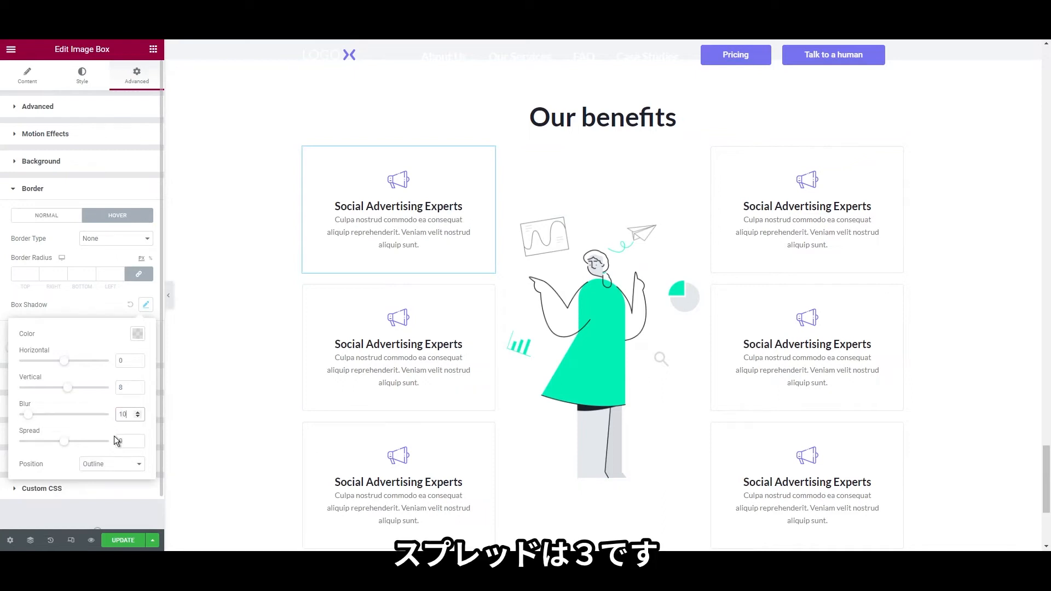
drag(126, 442, 92, 442)
text(3)
click(3, 320)
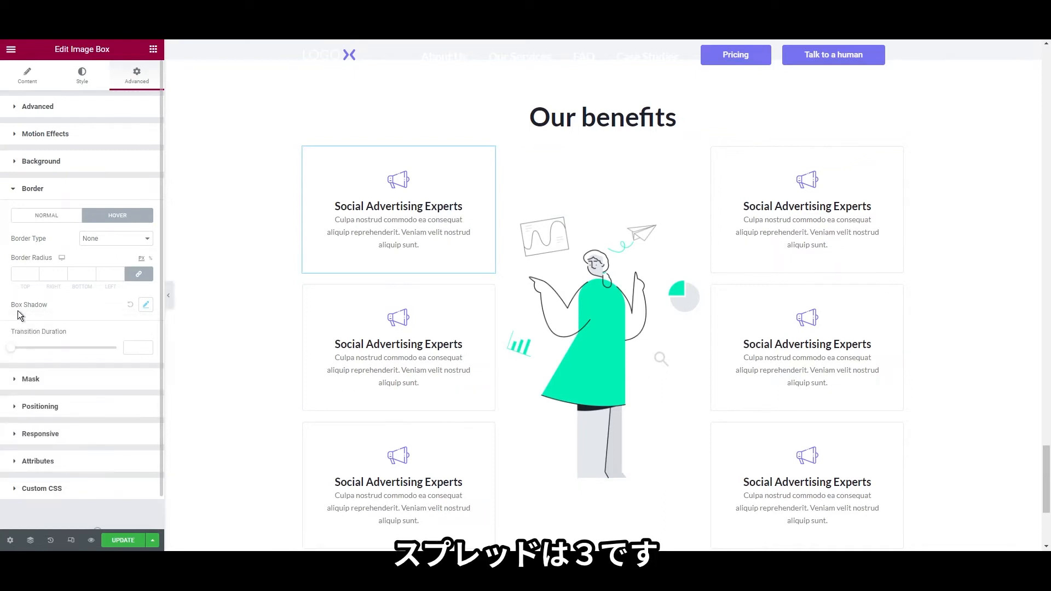
right_click(629, 259)
Copy the first card and paste its style onto the other two left-column cards
click(651, 265)
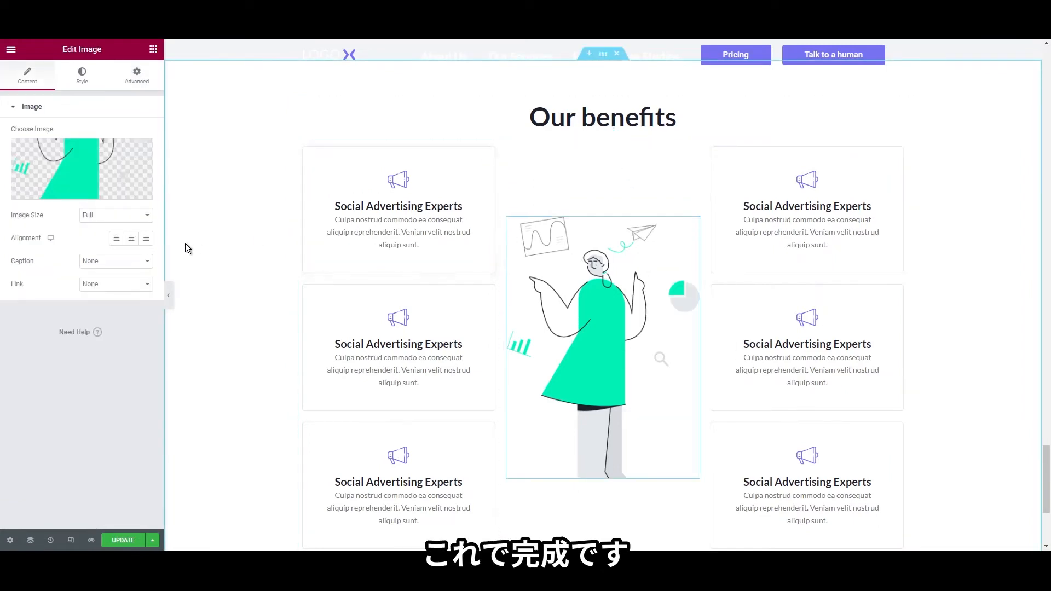
right_click(332, 190)
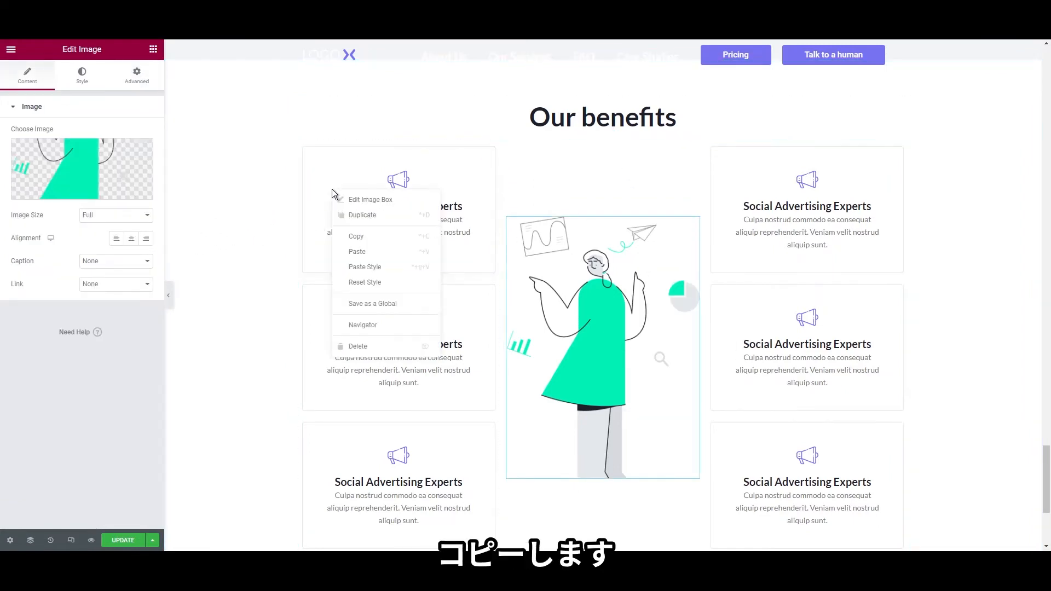
click(349, 236)
scroll(340, 277, down, 1)
right_click(338, 278)
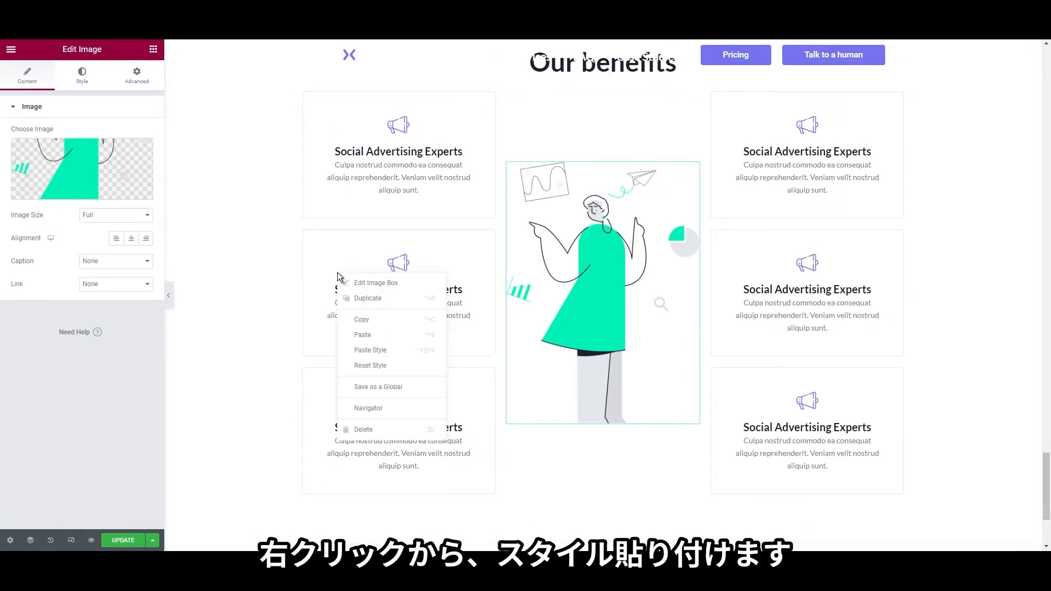
click(382, 352)
right_click(356, 383)
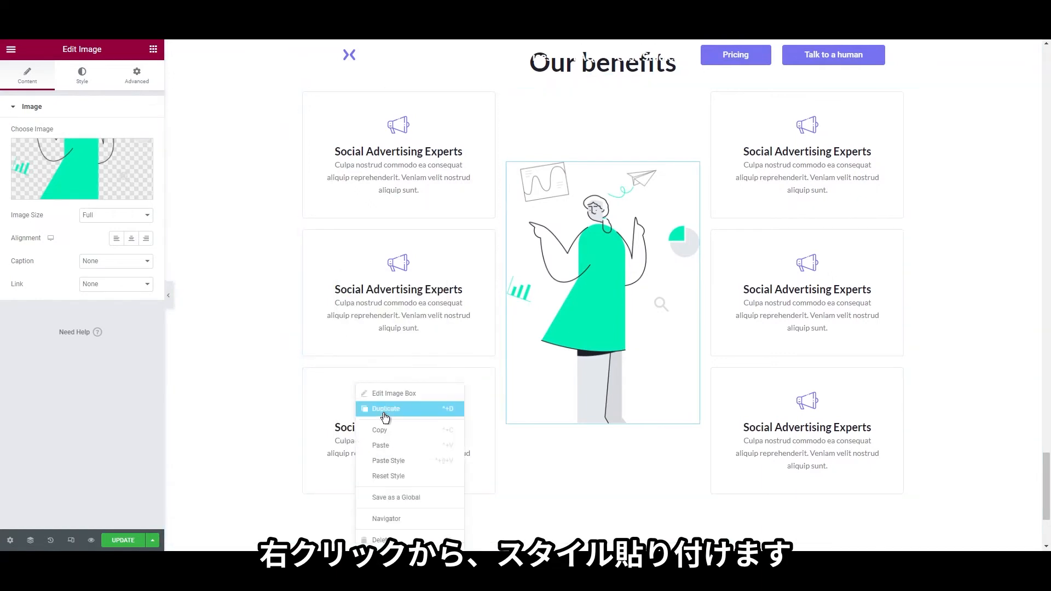
click(396, 461)
Paste the same style onto all three right-column cards and update the page
right_click(820, 383)
click(843, 461)
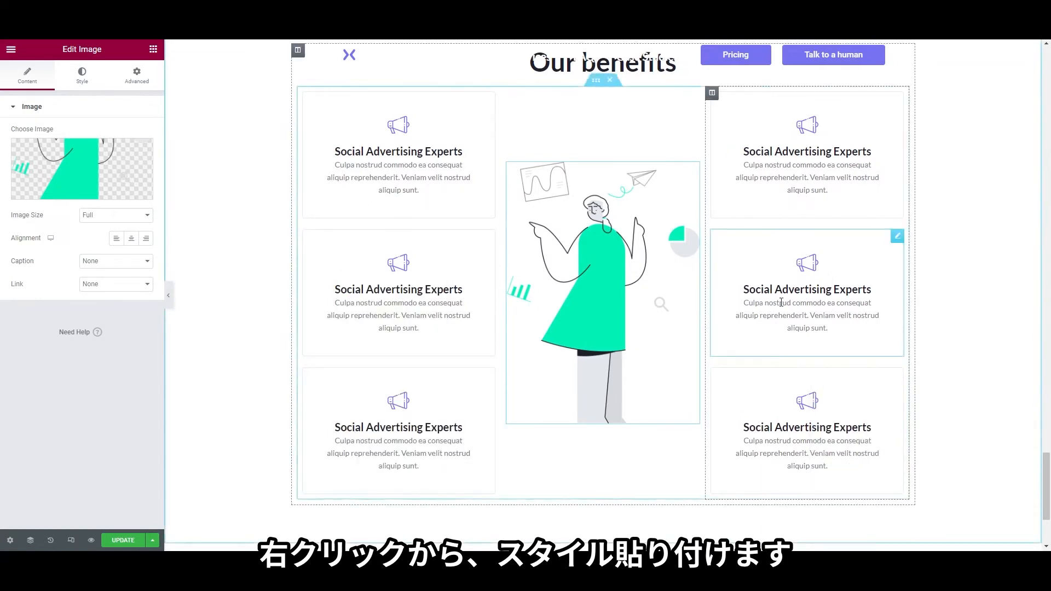
right_click(781, 303)
click(805, 379)
right_click(759, 186)
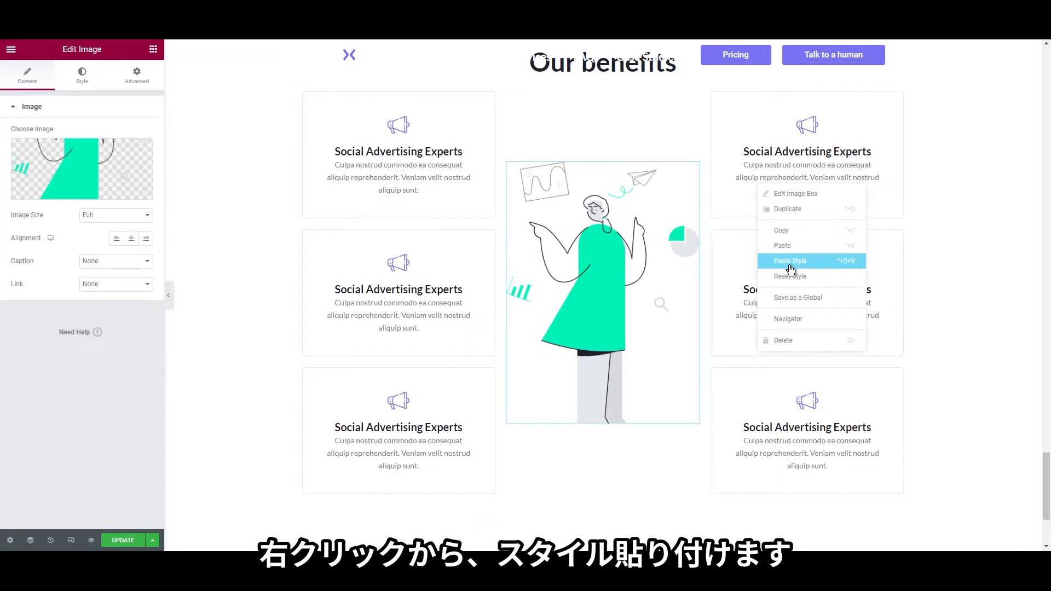
click(791, 268)
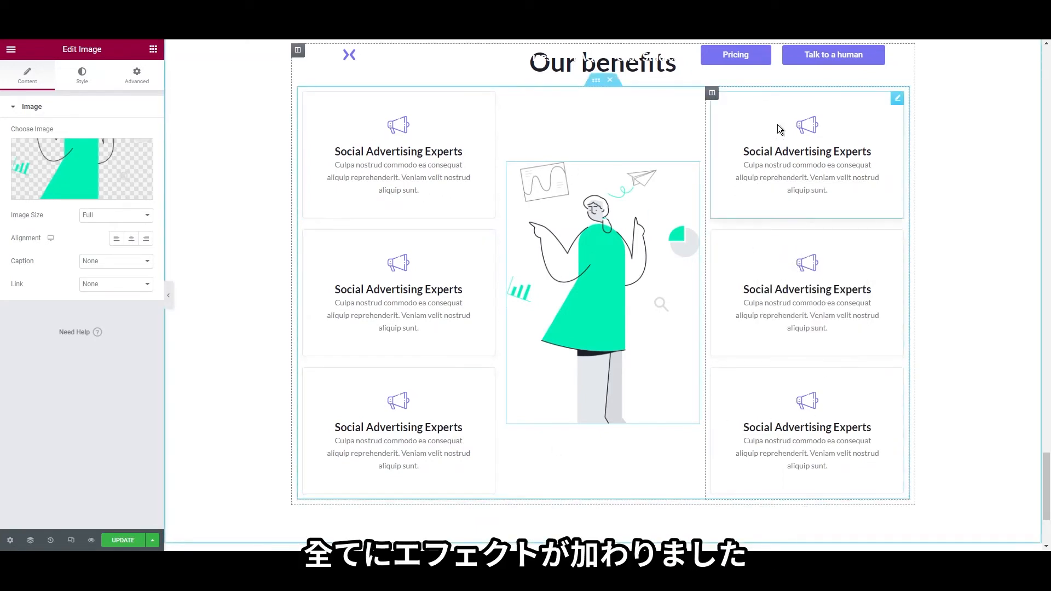
click(123, 540)
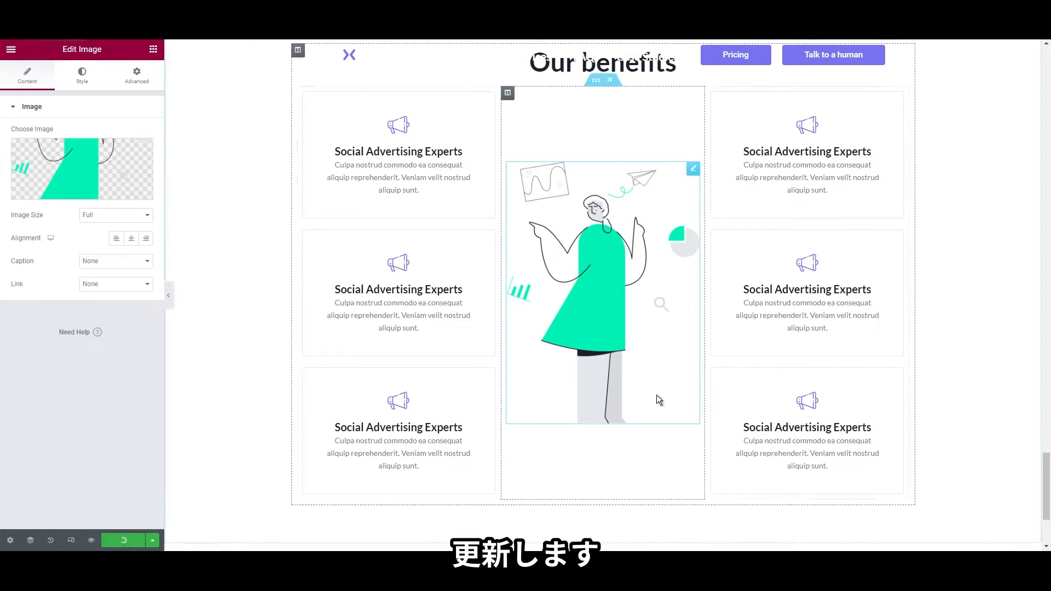
Finish saving and bring the Flexible pricing plans section with Basic, Optimal, Premium cards into view
key(ctrl+s)
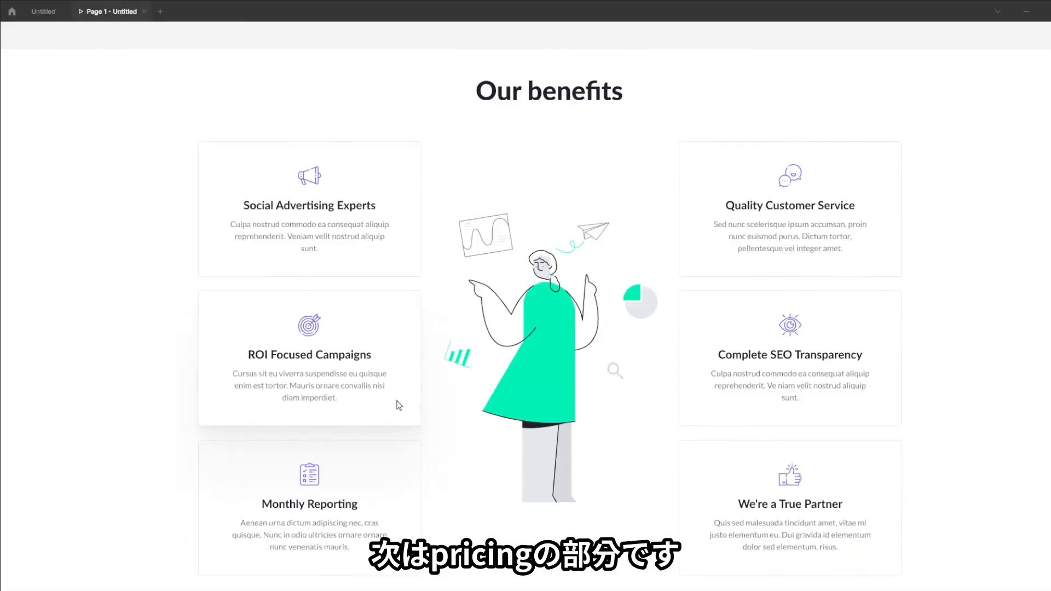
drag(399, 405, 399, 119)
scroll(400, 119, down, 5)
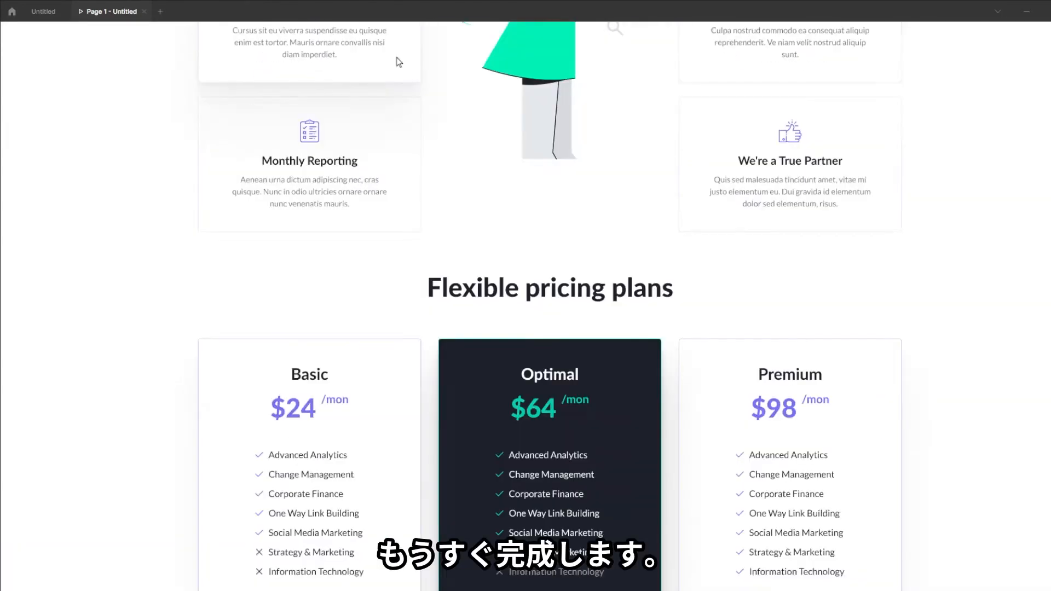
scroll(399, 66, down, 12)
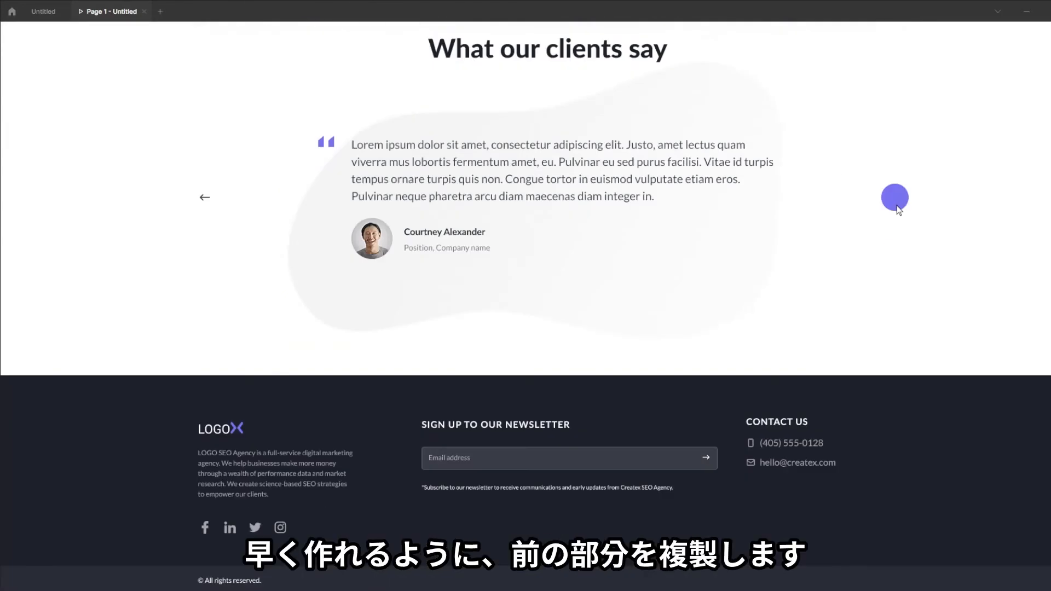
scroll(622, 251, up, 12)
scroll(584, 270, down, 1)
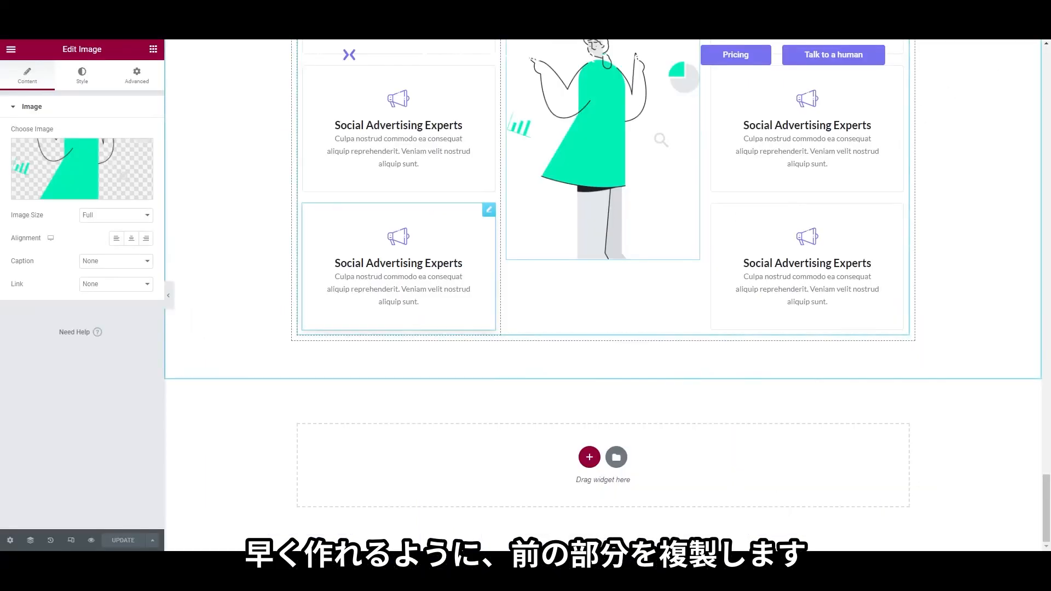
Duplicate the Our benefits section and delete the copy's inner section of cards
scroll(602, 296, up, 5)
right_click(606, 278)
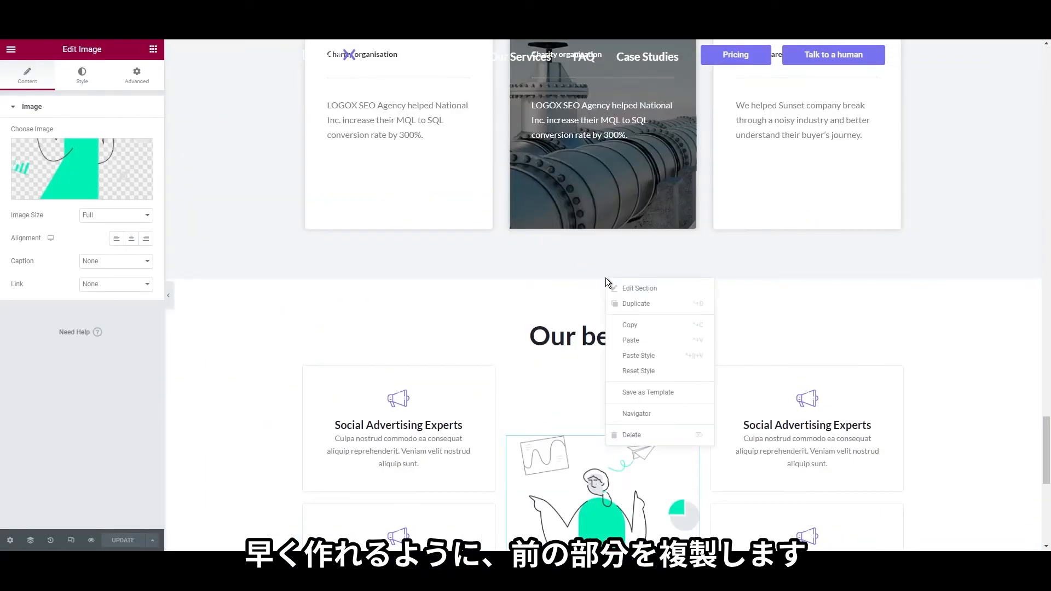
click(616, 305)
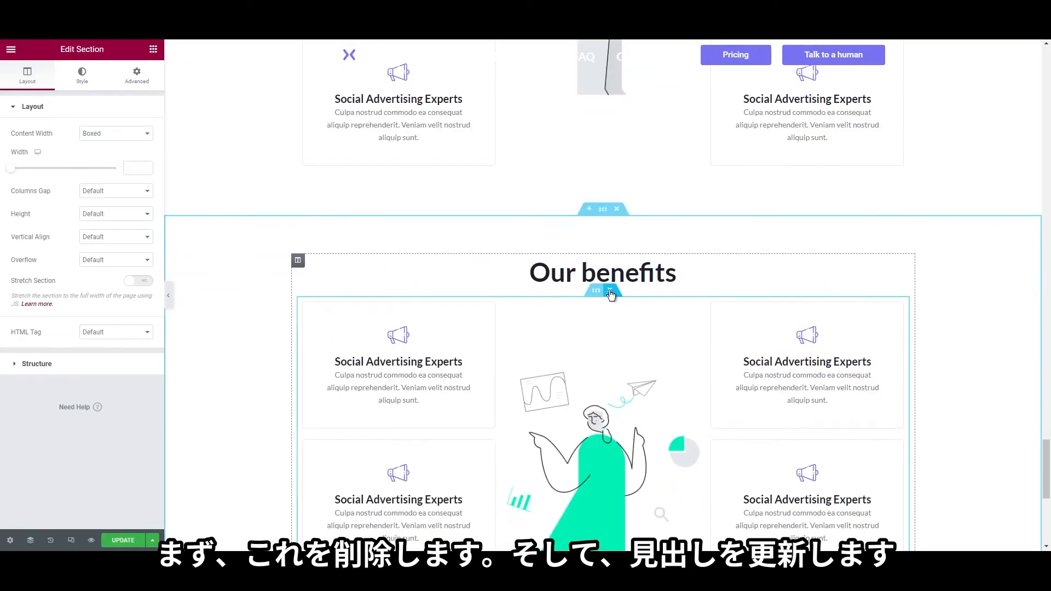
click(611, 295)
Change the copied heading's title to 'Flexible pricing plans'
right_click(602, 327)
click(607, 335)
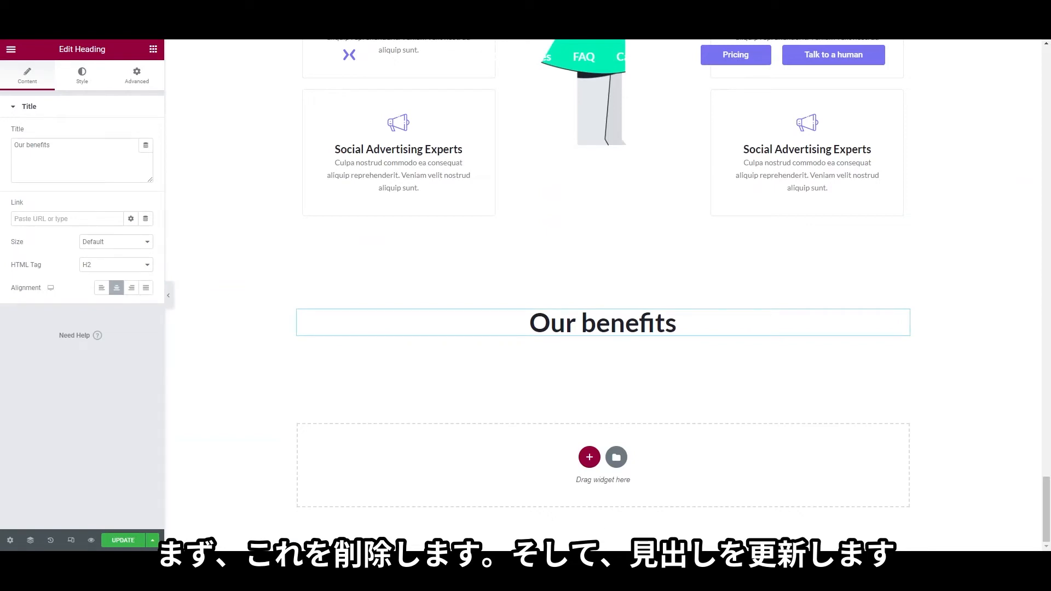
right_click(574, 335)
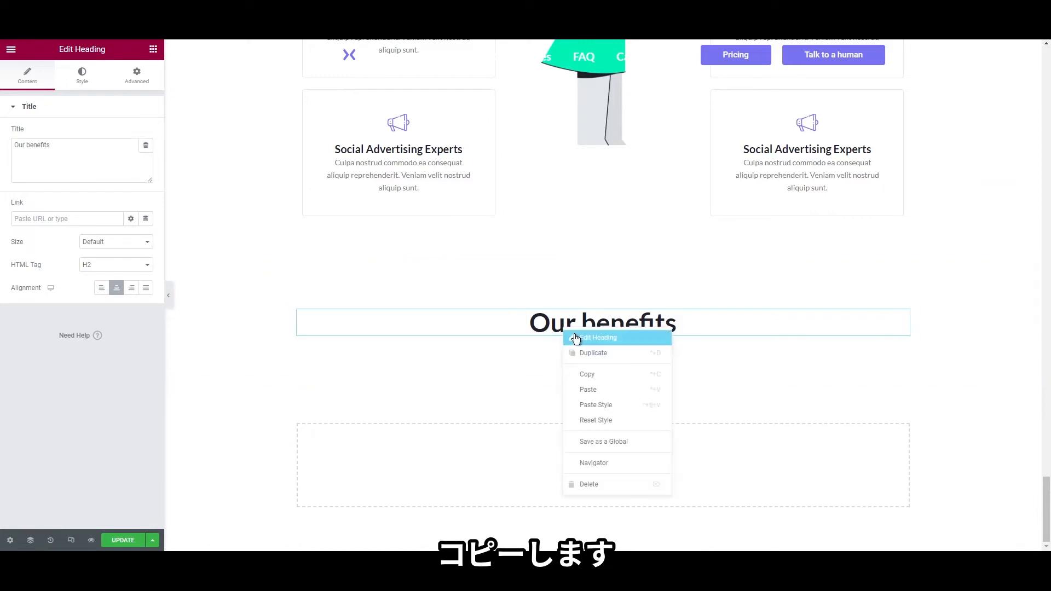
click(587, 373)
click(94, 162)
key(ctrl+a)
key(ctrl+v)
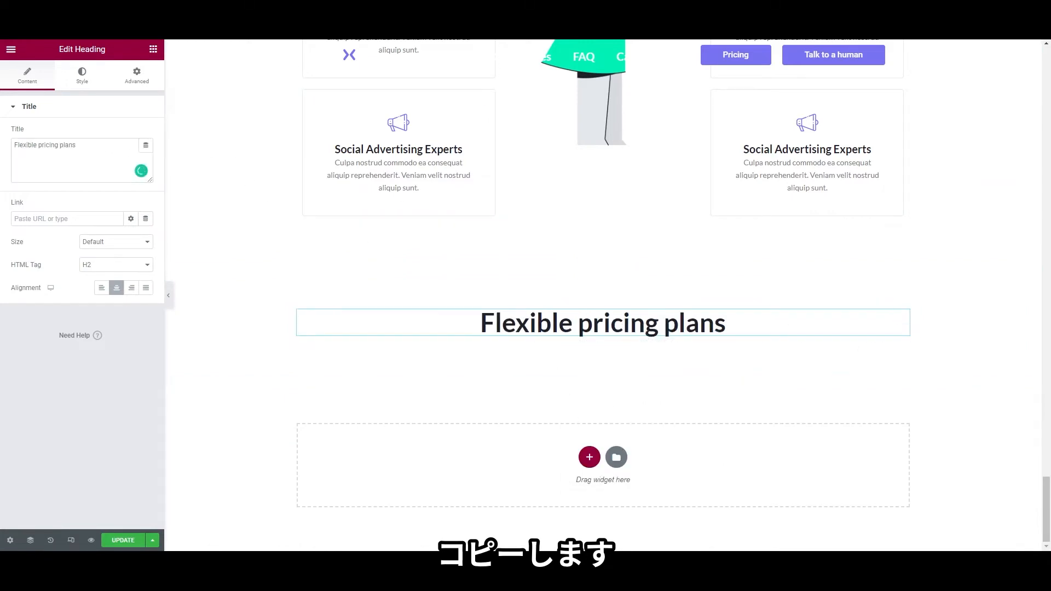
Add a two-column Inner Section under the heading with a Price Table in the left column
click(153, 48)
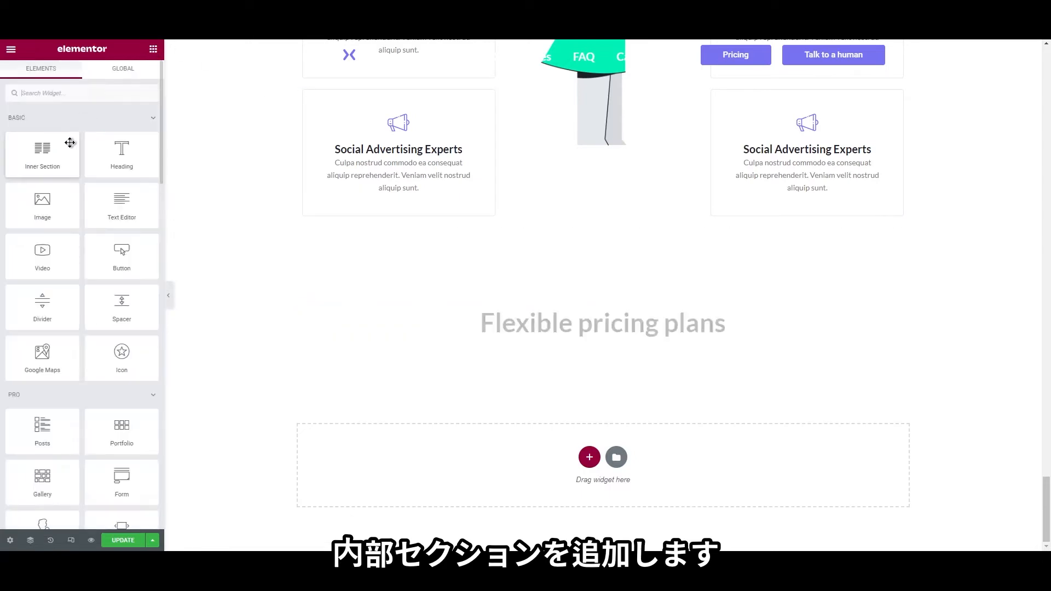
drag(42, 159, 495, 340)
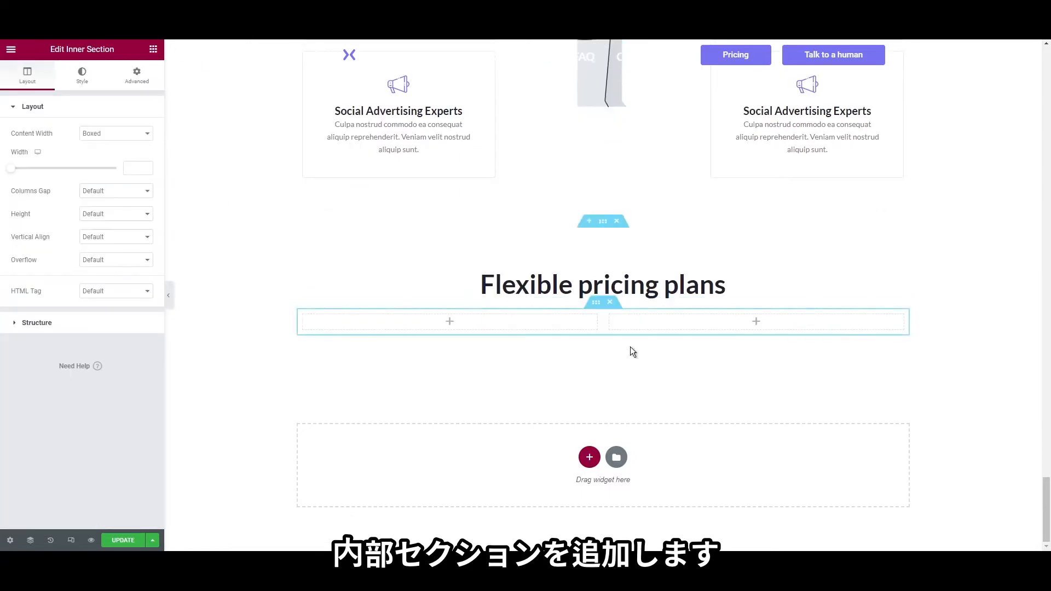
click(154, 49)
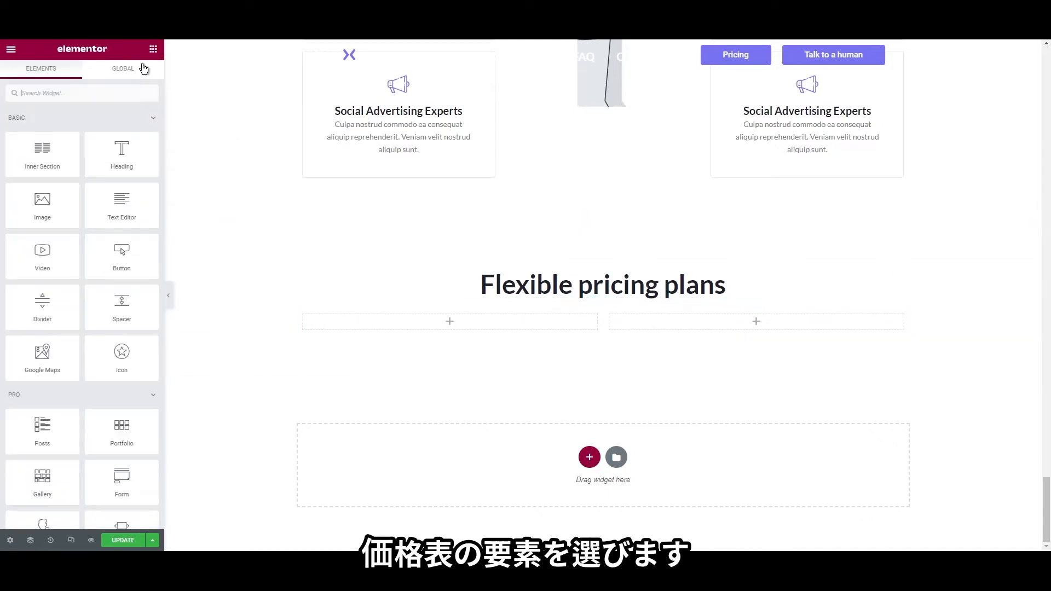
click(107, 91)
text(price)
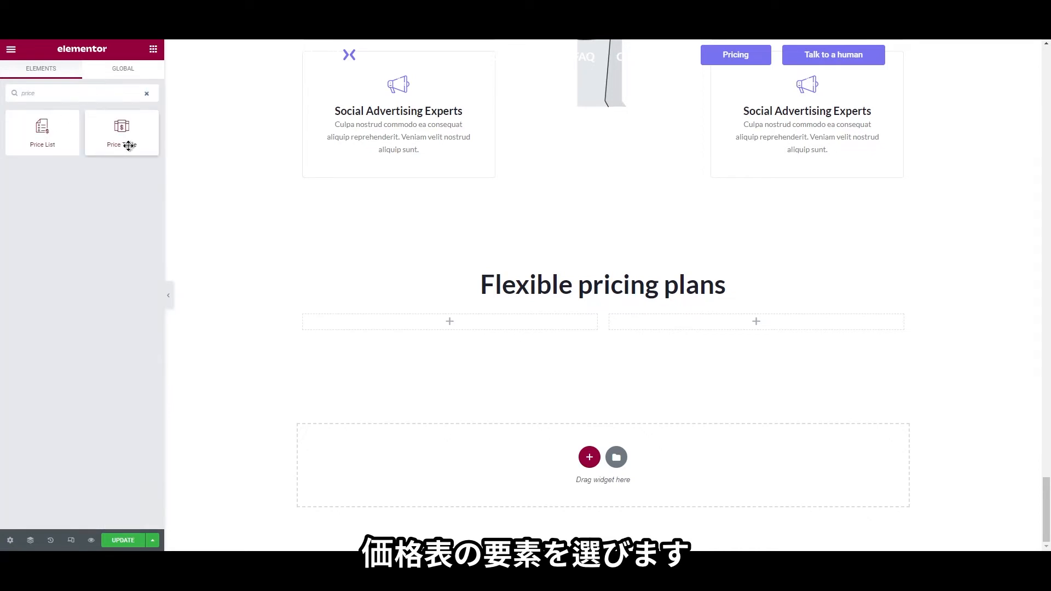
drag(128, 146, 383, 332)
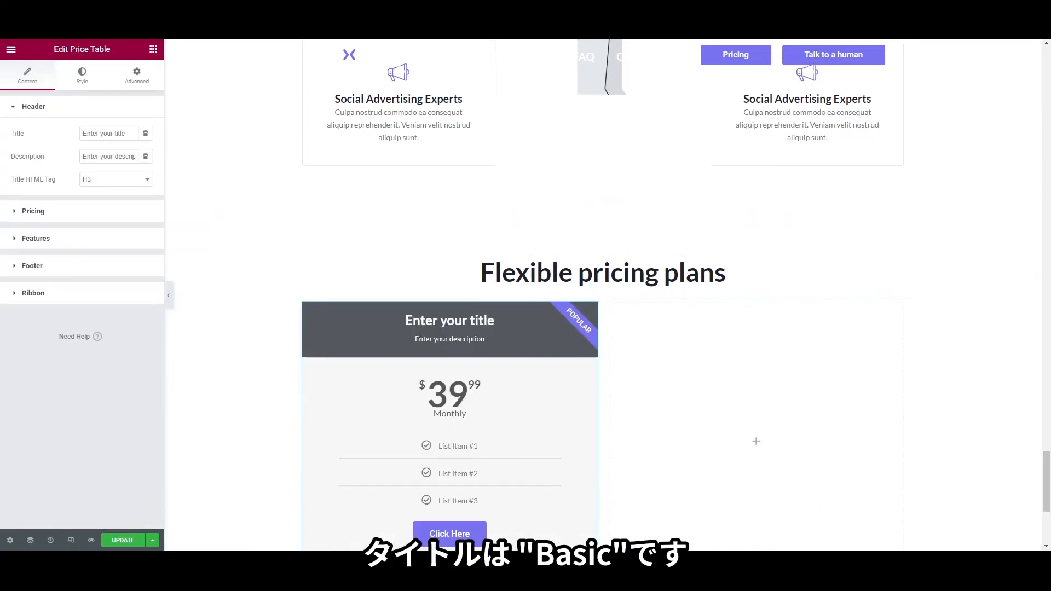
Title the price table 'Basic' and clear its description
click(100, 133)
triple_click(101, 132)
text(B)
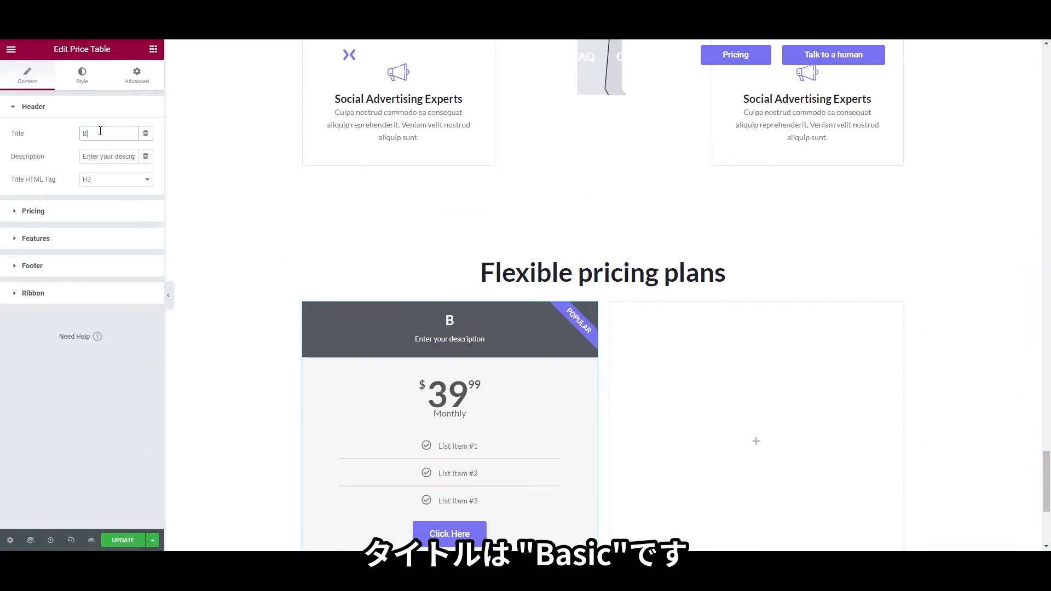
text(asic)
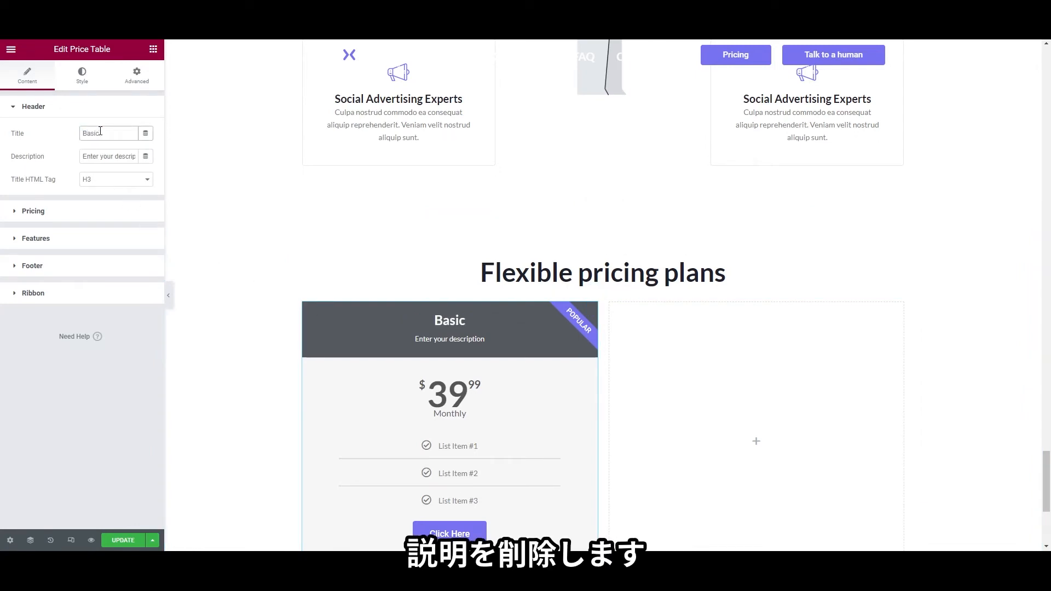
triple_click(109, 156)
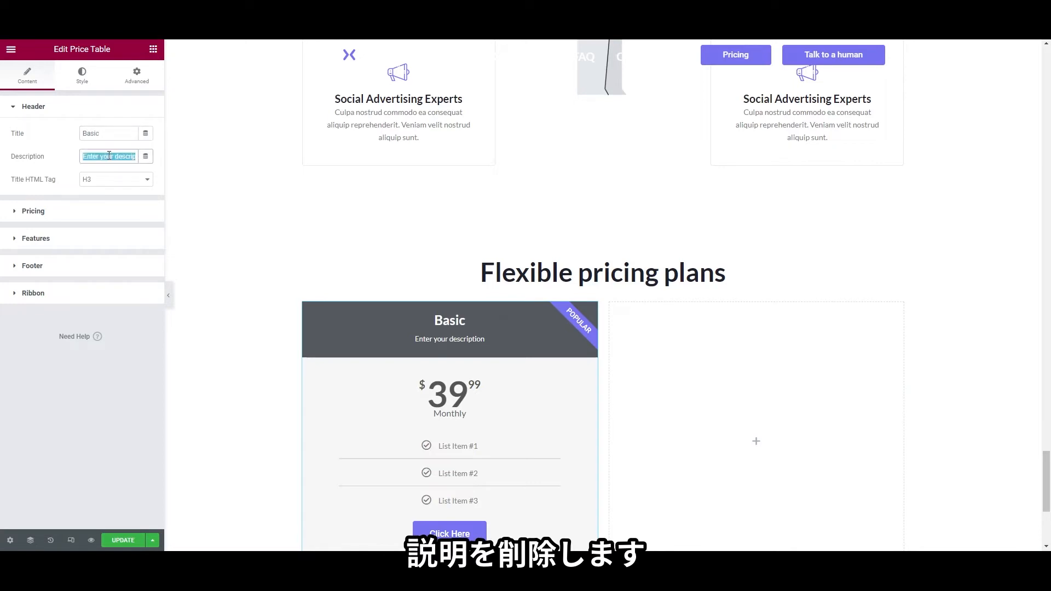
key(BackSpace)
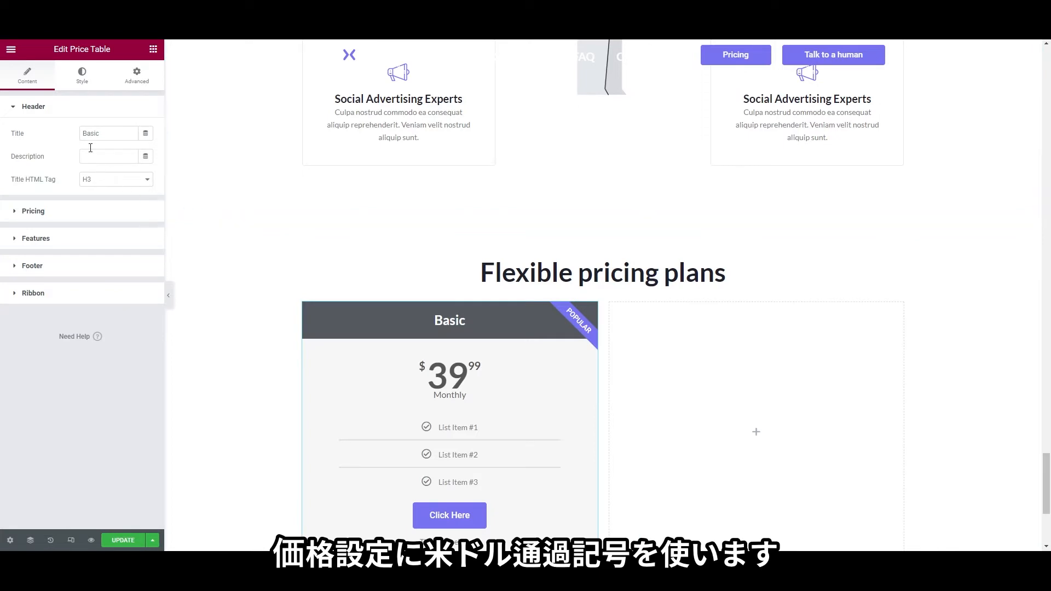
Change the Basic price from 39.99 to 24 /mon and clear the Monthly period field
click(84, 217)
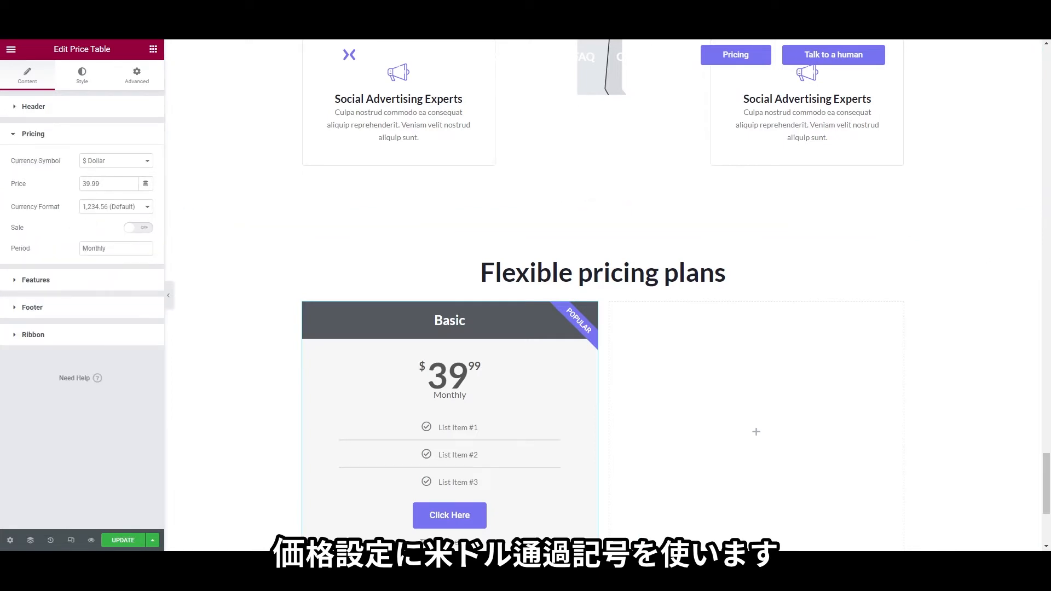
double_click(109, 185)
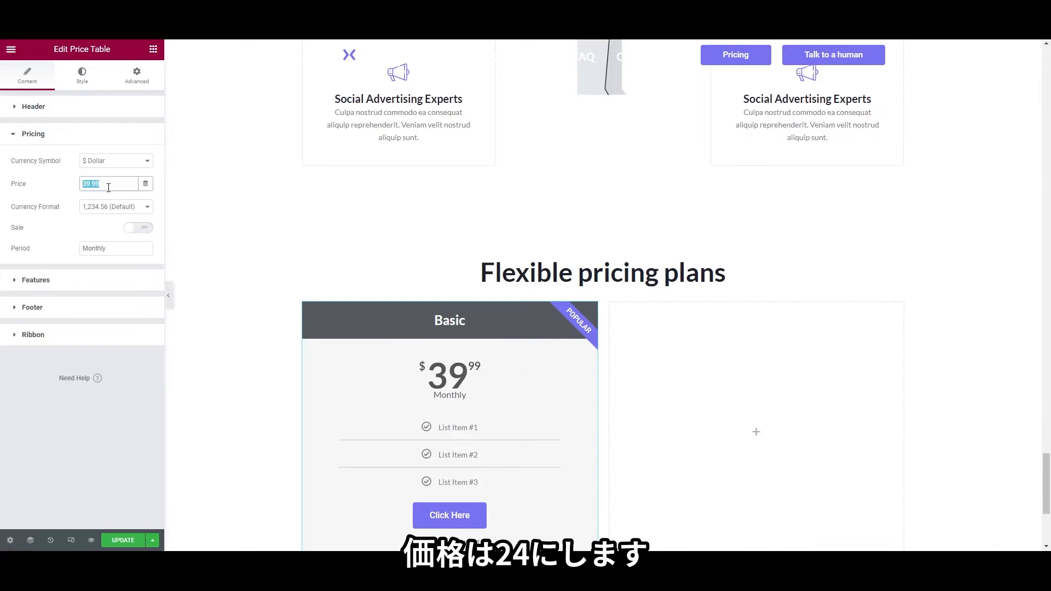
text(24.)
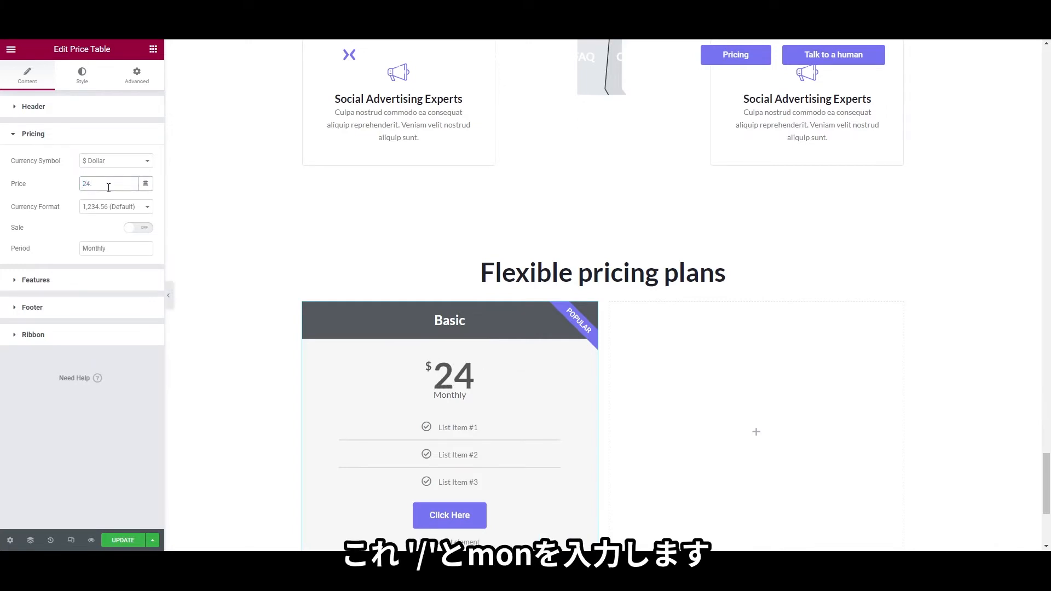
text(/mon)
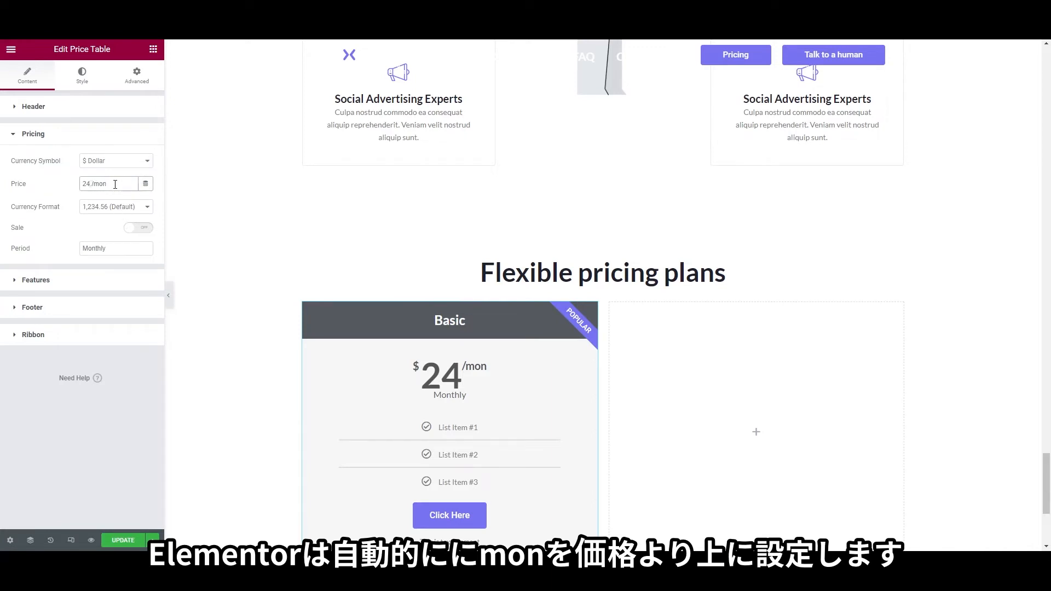
double_click(106, 246)
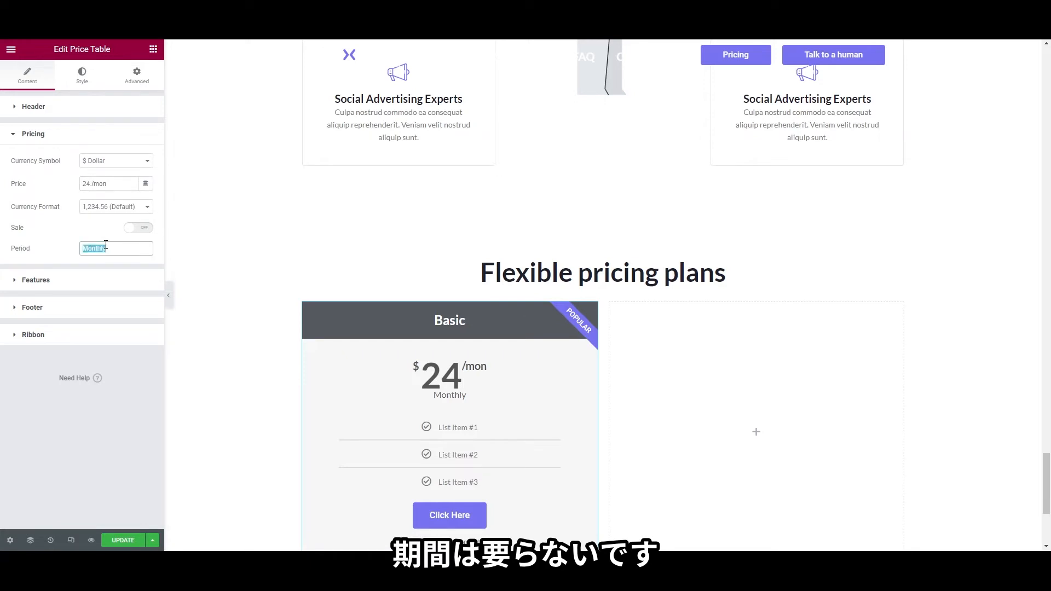
key(BackSpace)
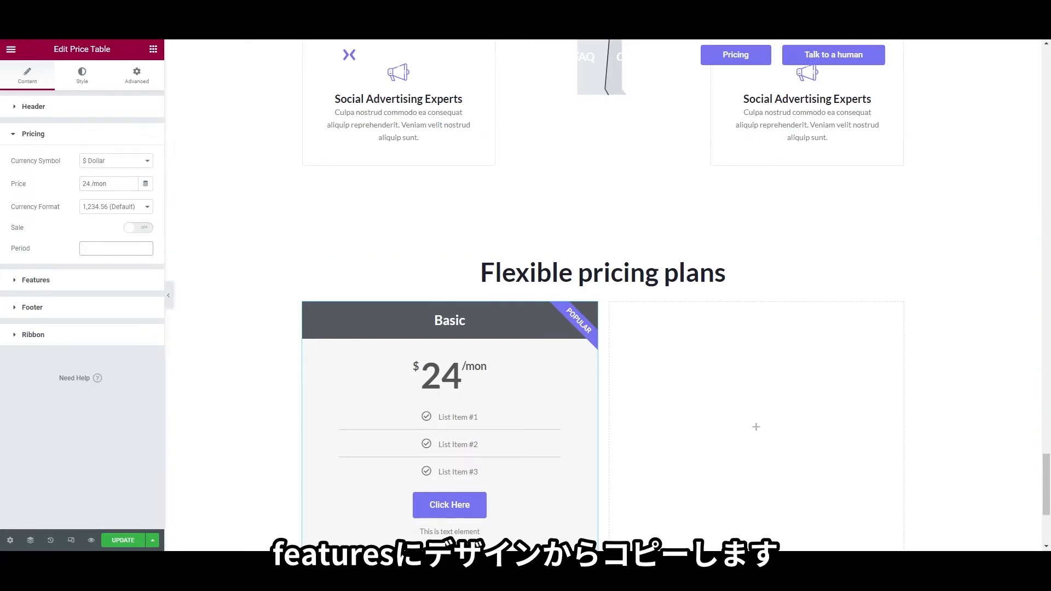
Rename the first feature to 'Advance Analytics' and give it the solid Check icon
click(68, 285)
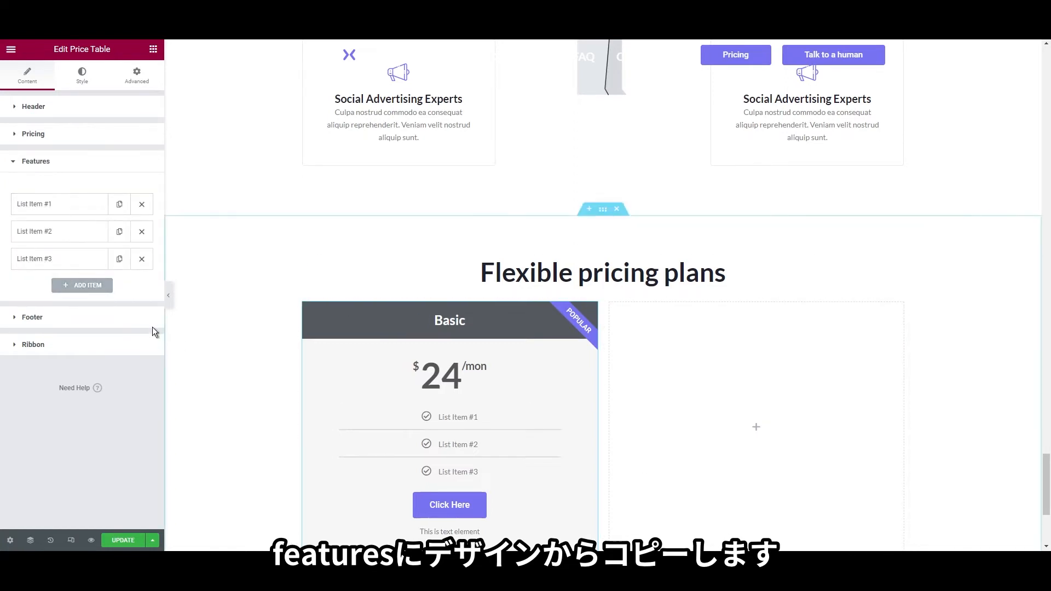
click(49, 207)
triple_click(104, 230)
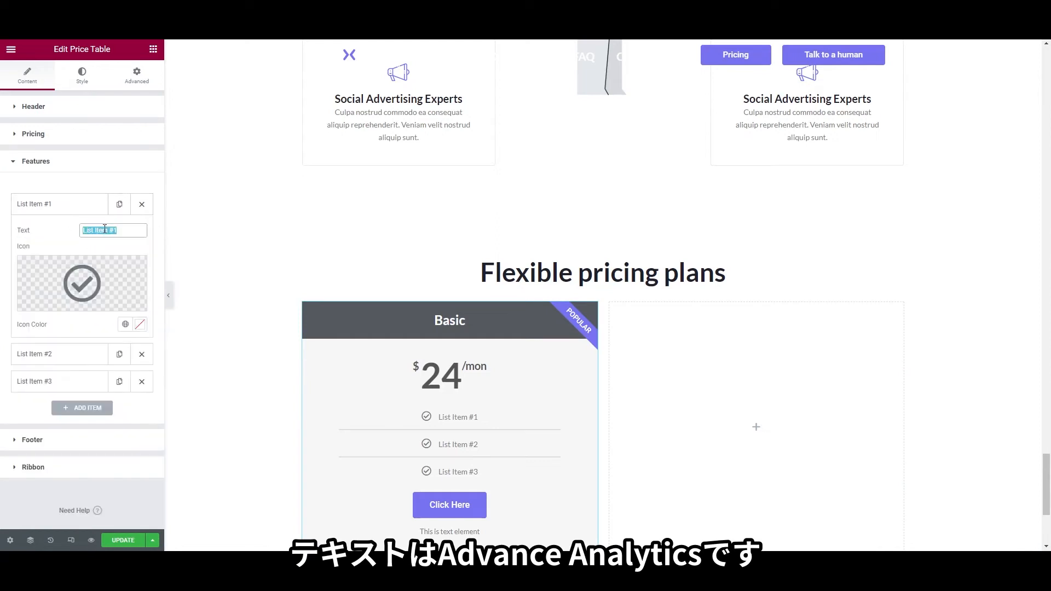
text(Advance )
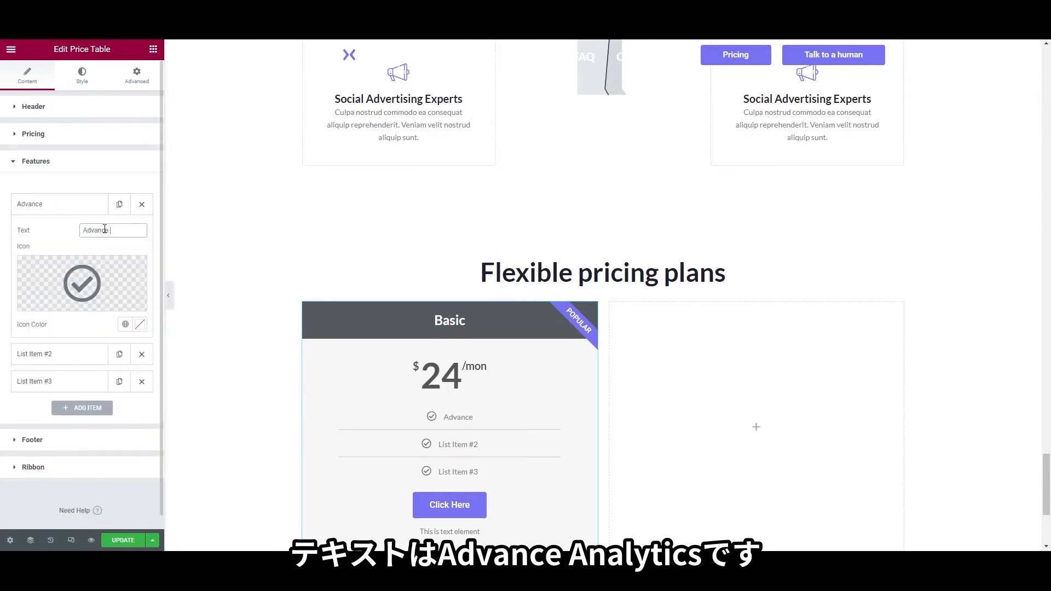
text(Analytics)
click(59, 305)
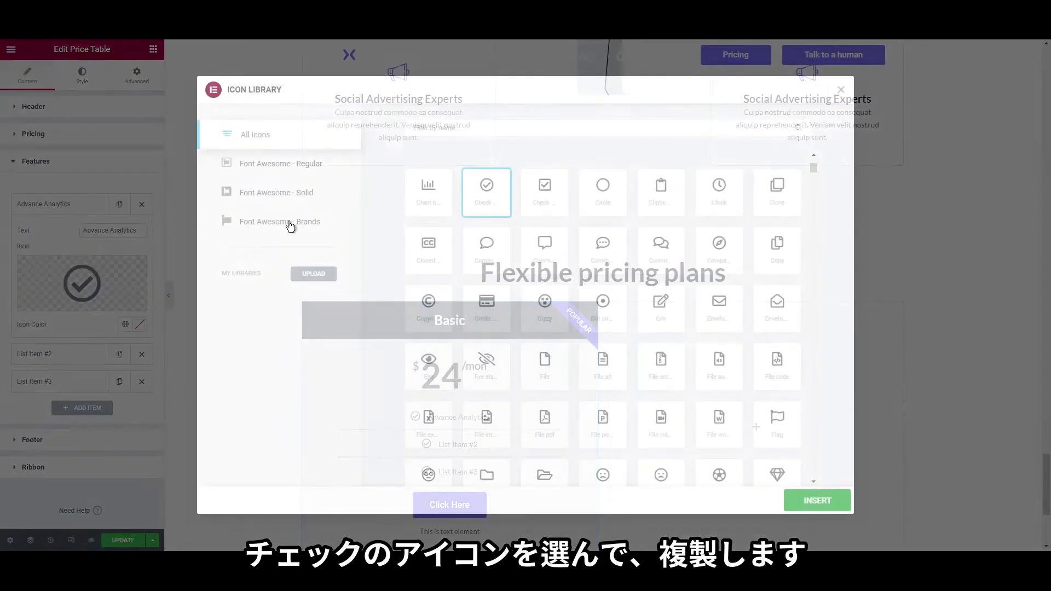
text(chec)
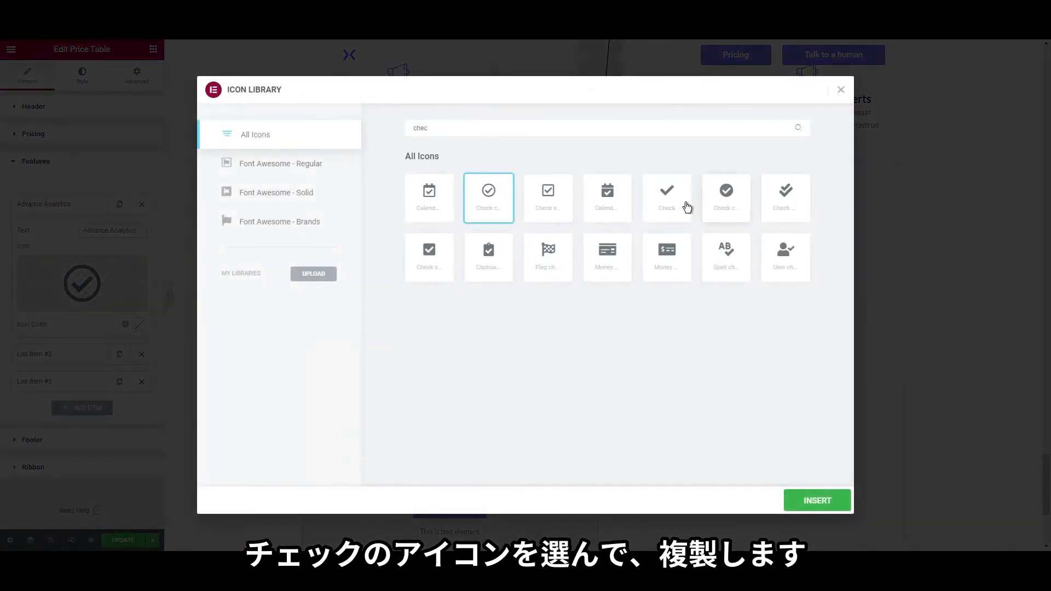
click(685, 206)
click(818, 500)
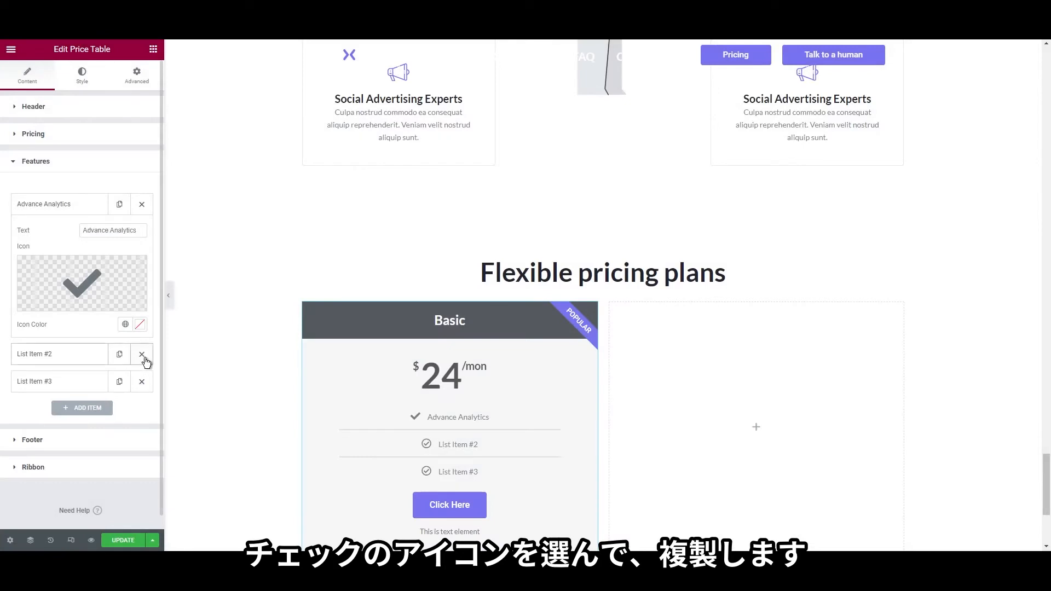
Delete the second feature and duplicate the Advance Analytics feature several times
click(141, 354)
click(141, 205)
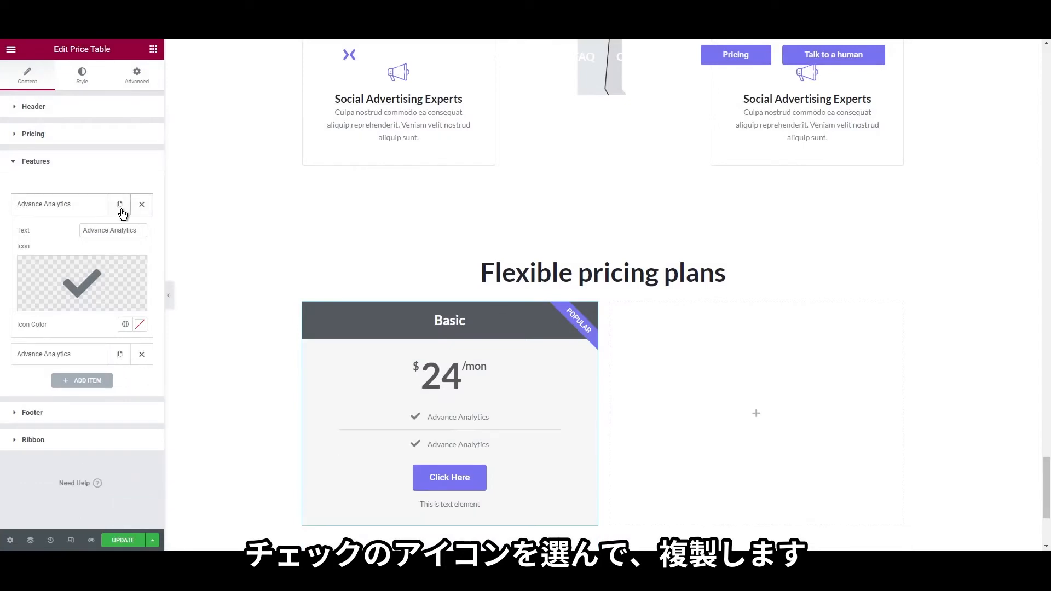
click(119, 208)
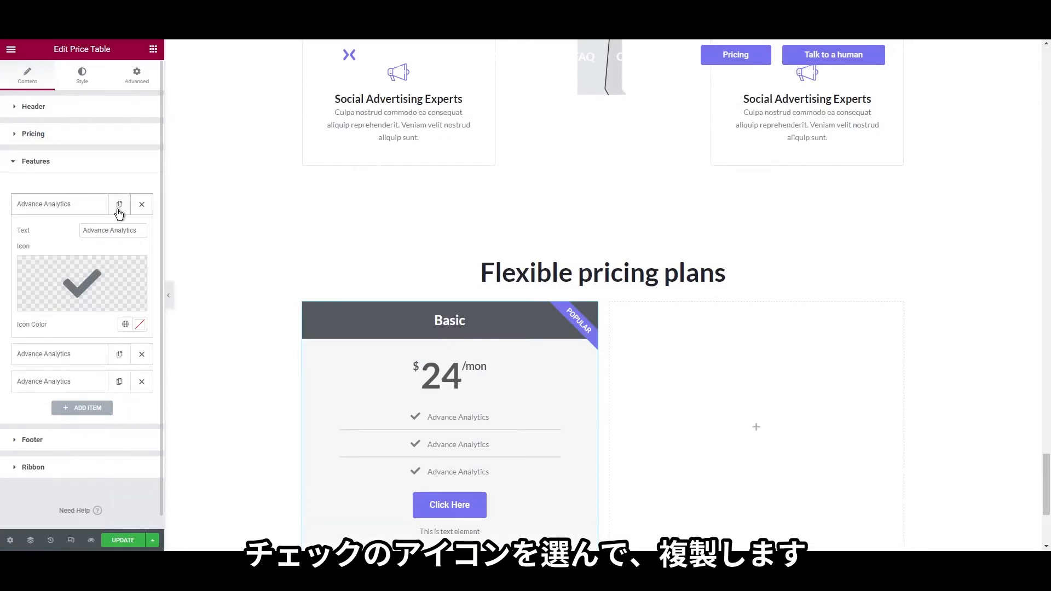
click(119, 210)
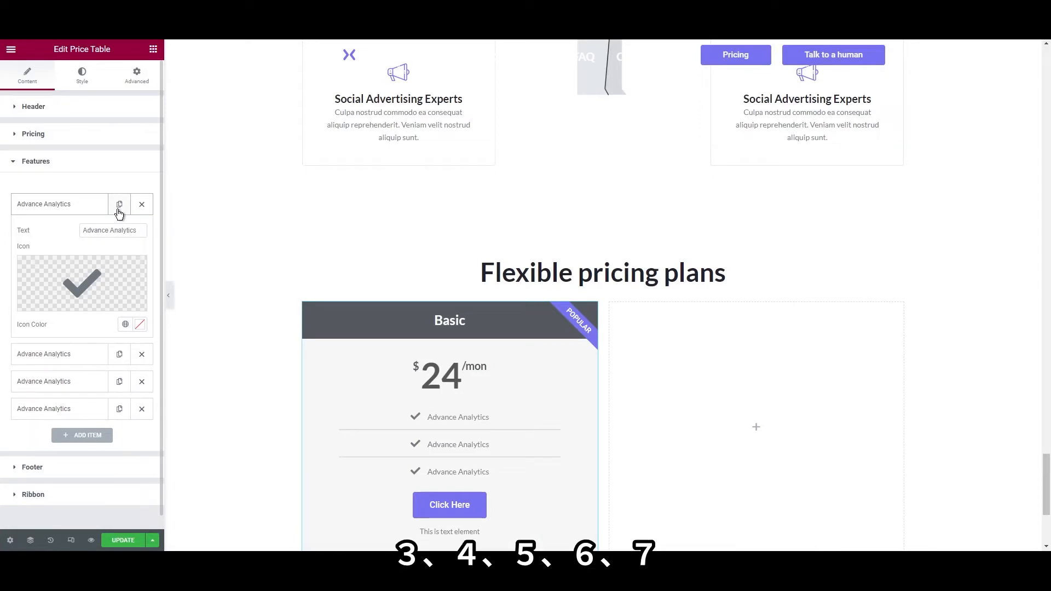
click(119, 210)
click(119, 209)
click(119, 209)
scroll(117, 213, down, 4)
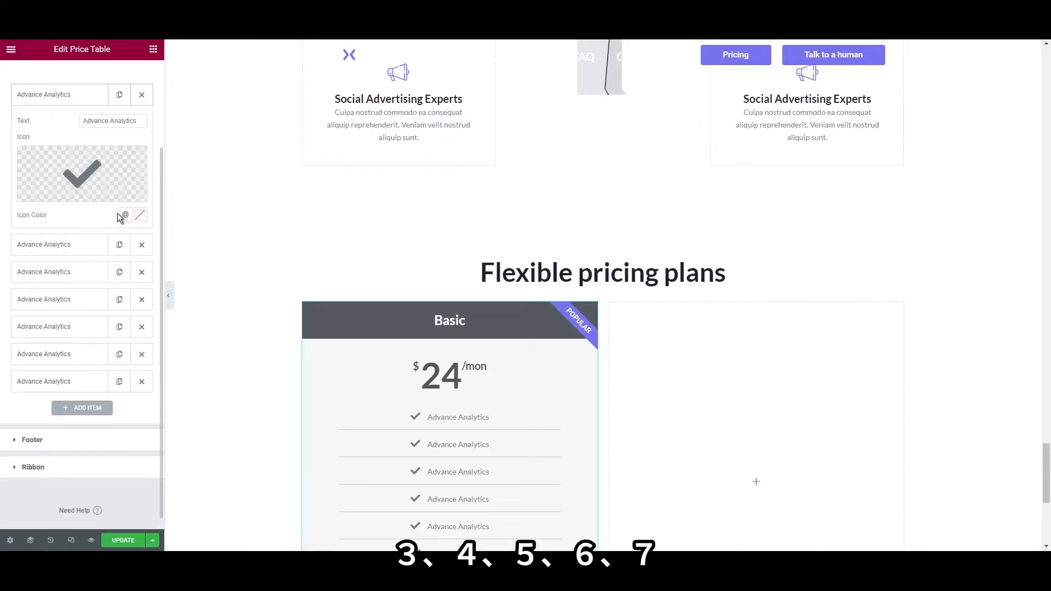
Give the sixth feature the Times cross icon, remove the extra copy, and duplicate the crossed feature
click(87, 336)
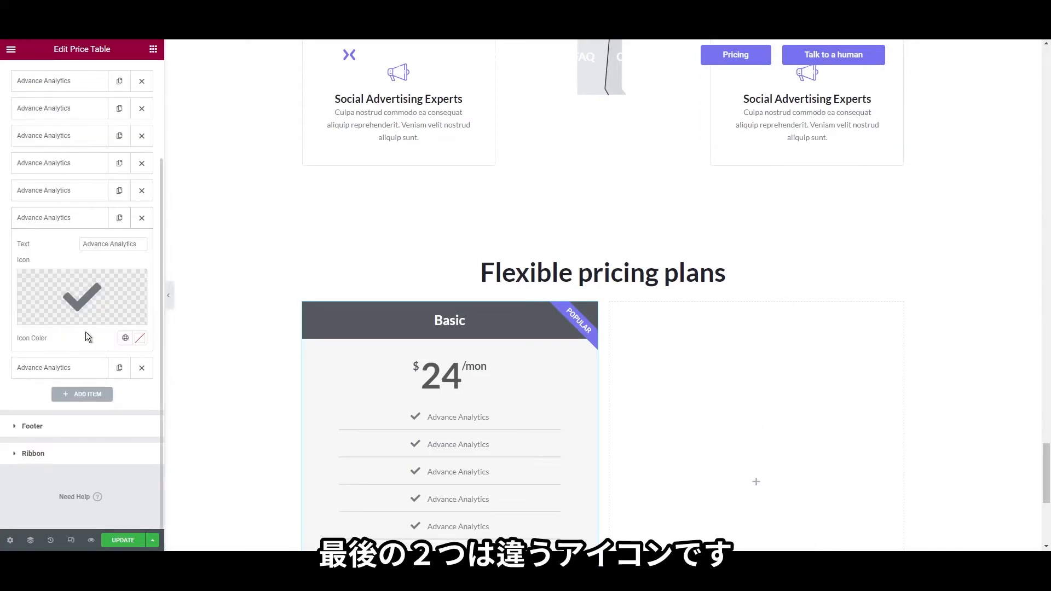
click(92, 305)
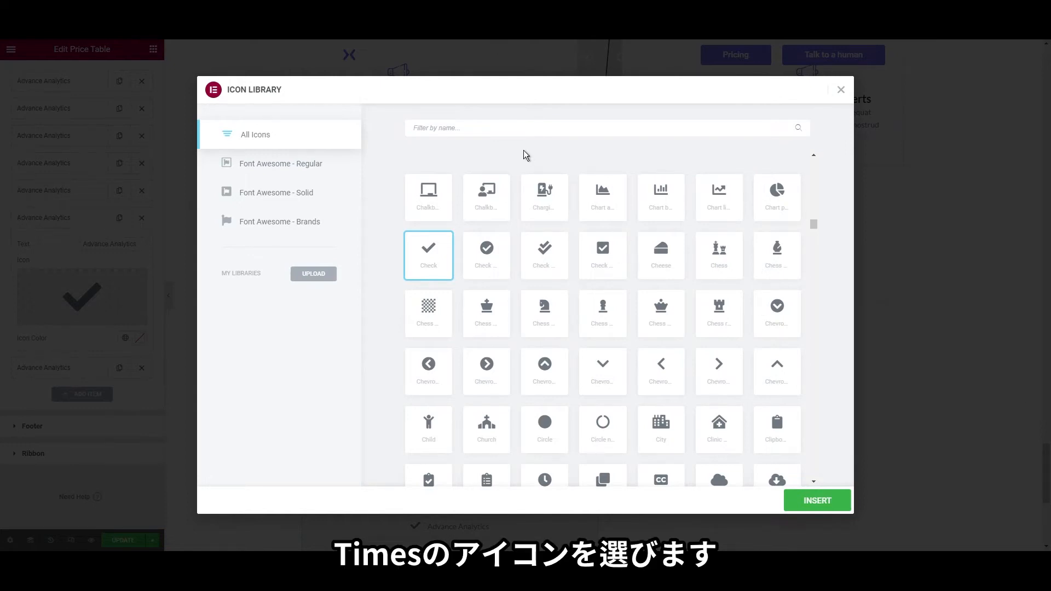
click(520, 133)
text(times)
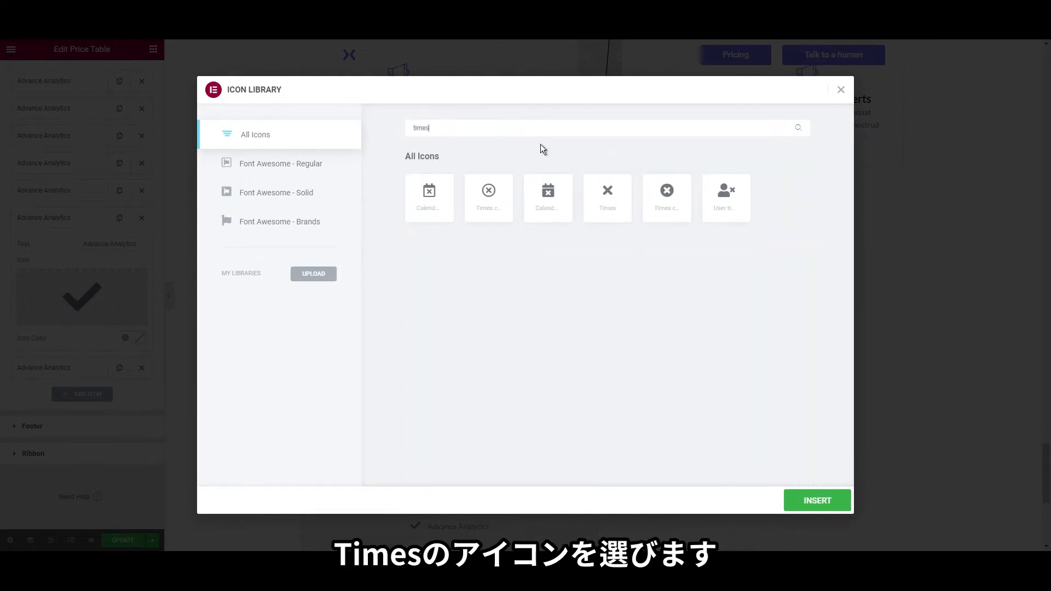
click(607, 197)
click(802, 494)
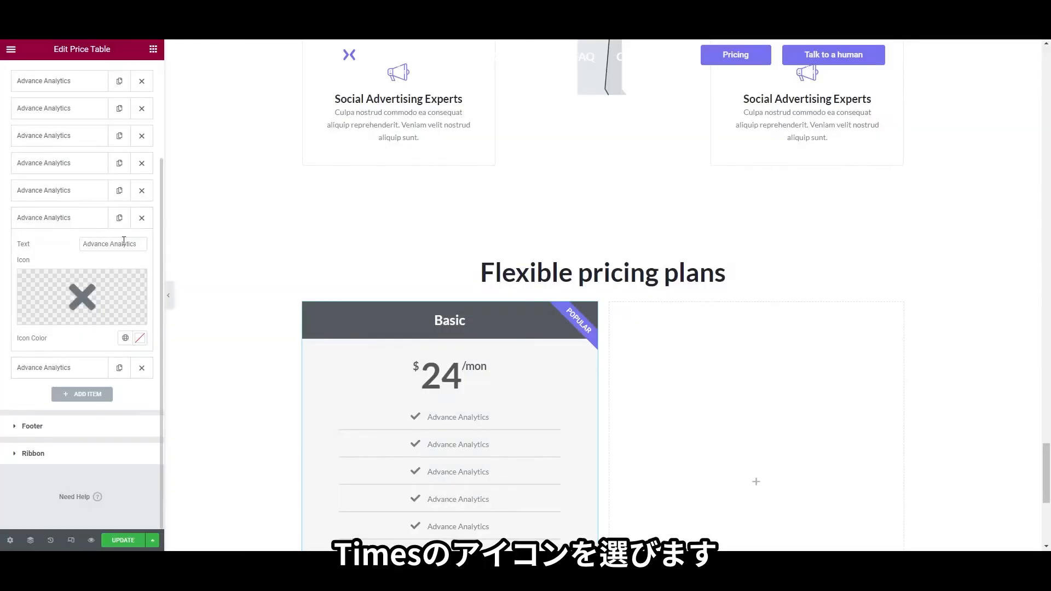
click(142, 368)
click(119, 218)
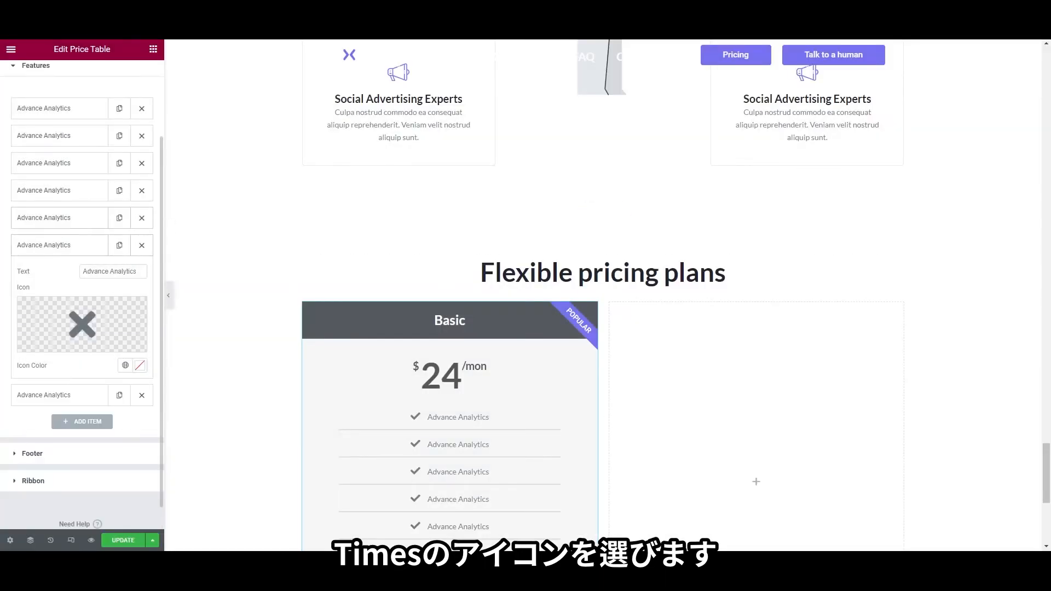
click(73, 431)
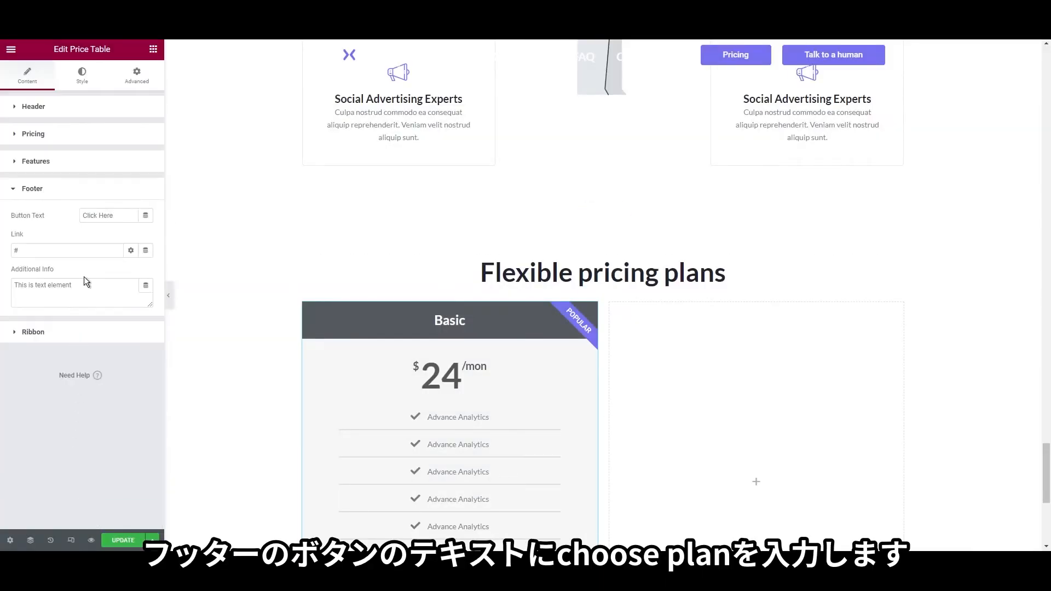
Change the button text from Click Here to 'Choose plan', delete the additional info note, and turn the POPULAR ribbon off
triple_click(117, 215)
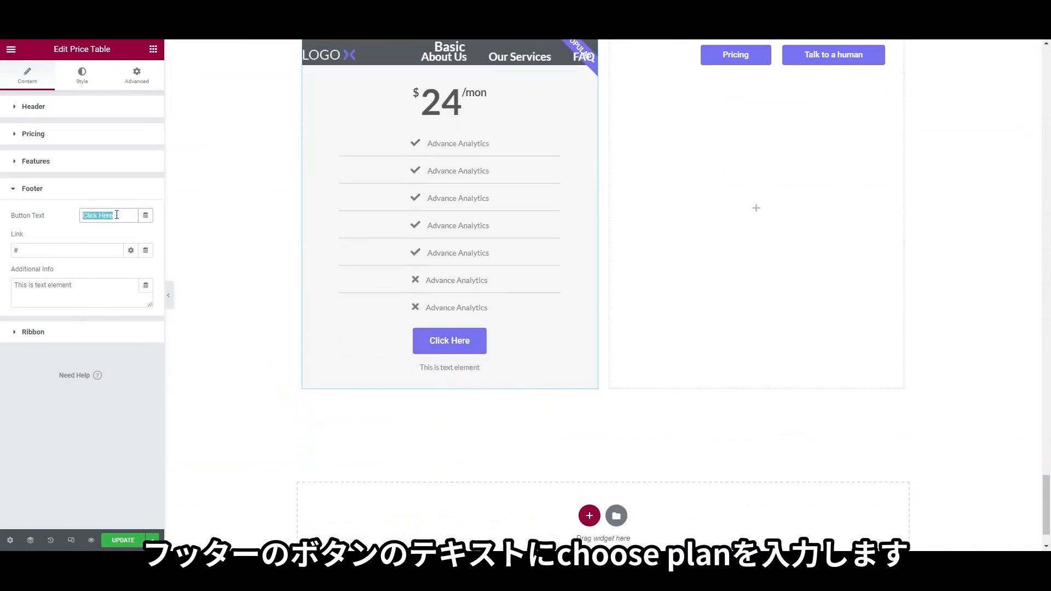
text(Choose p)
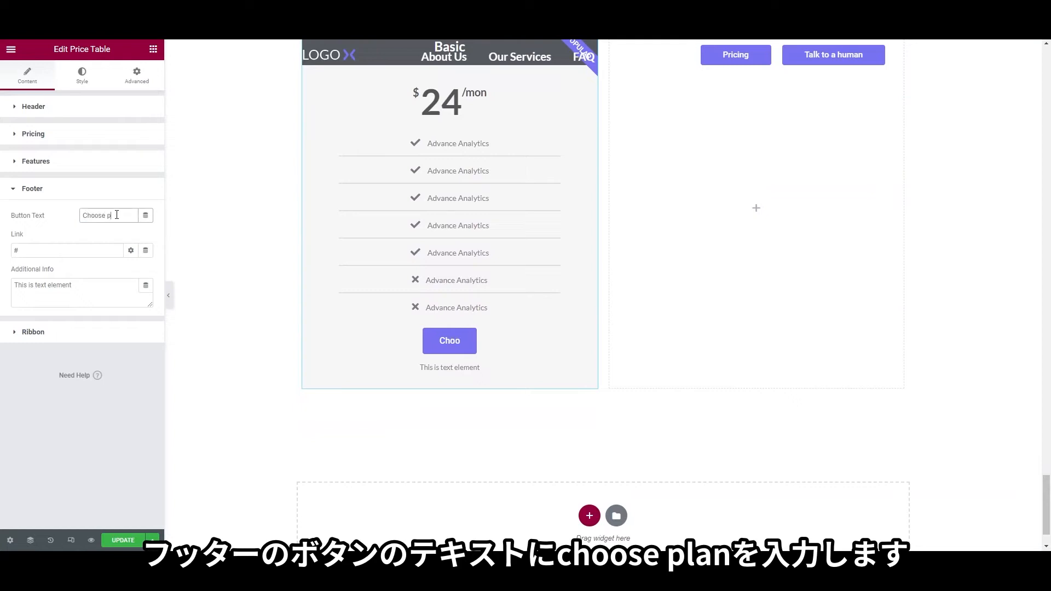
text(lan)
click(71, 285)
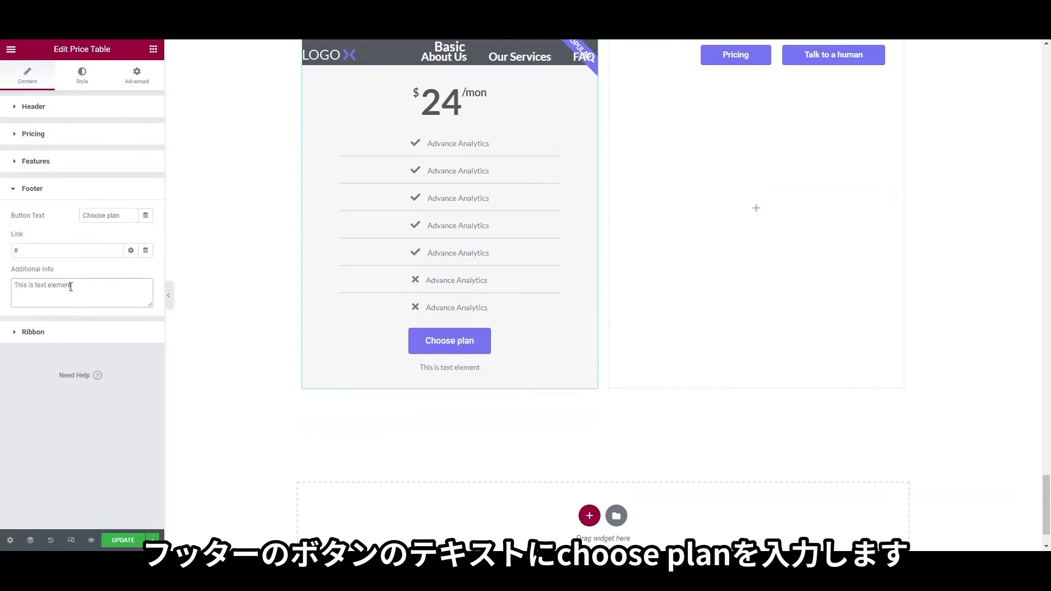
triple_click(71, 286)
key(BackSpace)
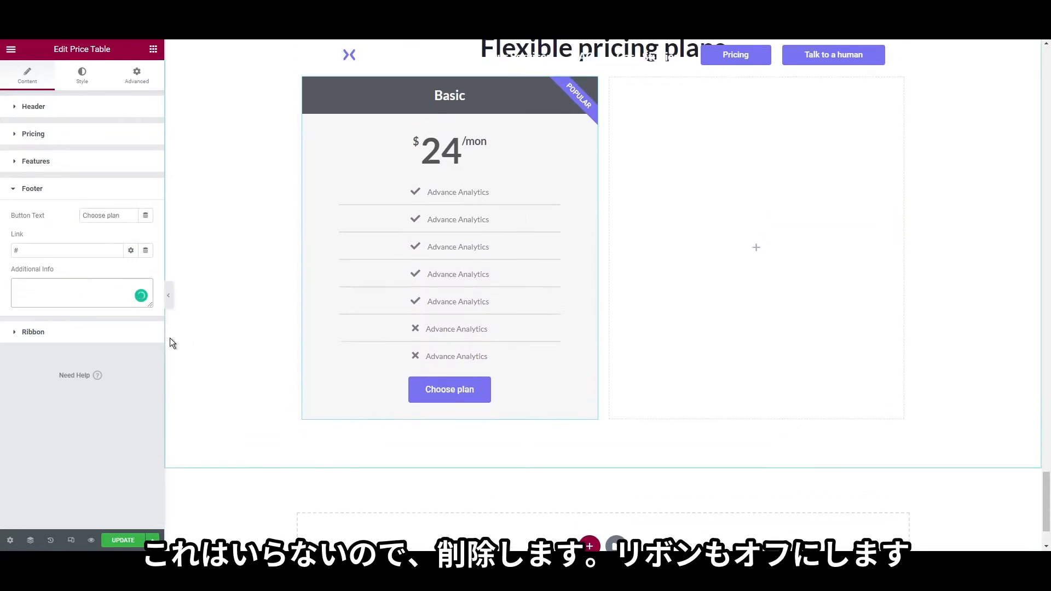
click(110, 333)
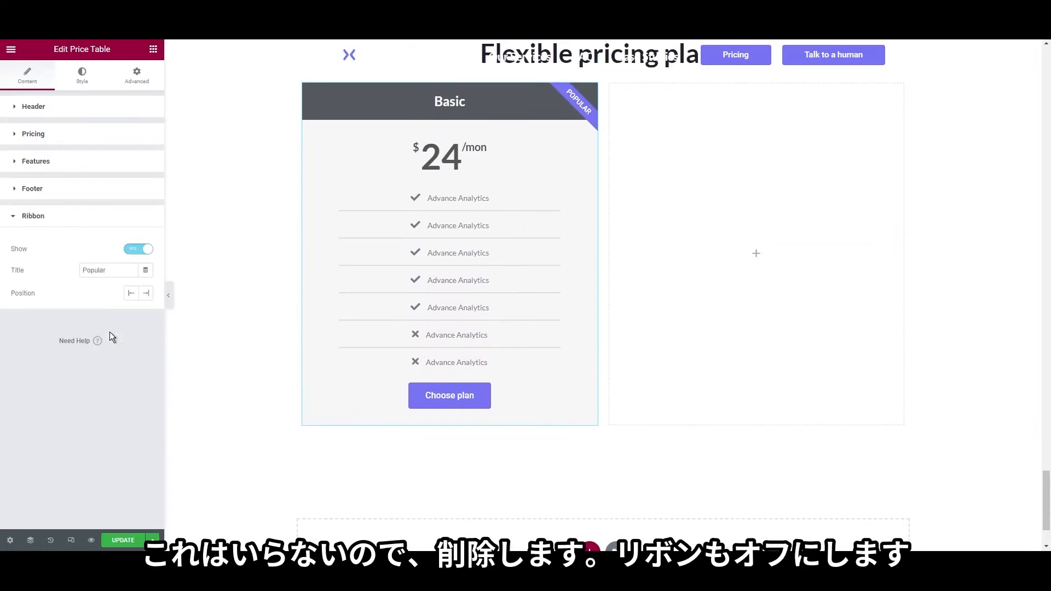
click(137, 251)
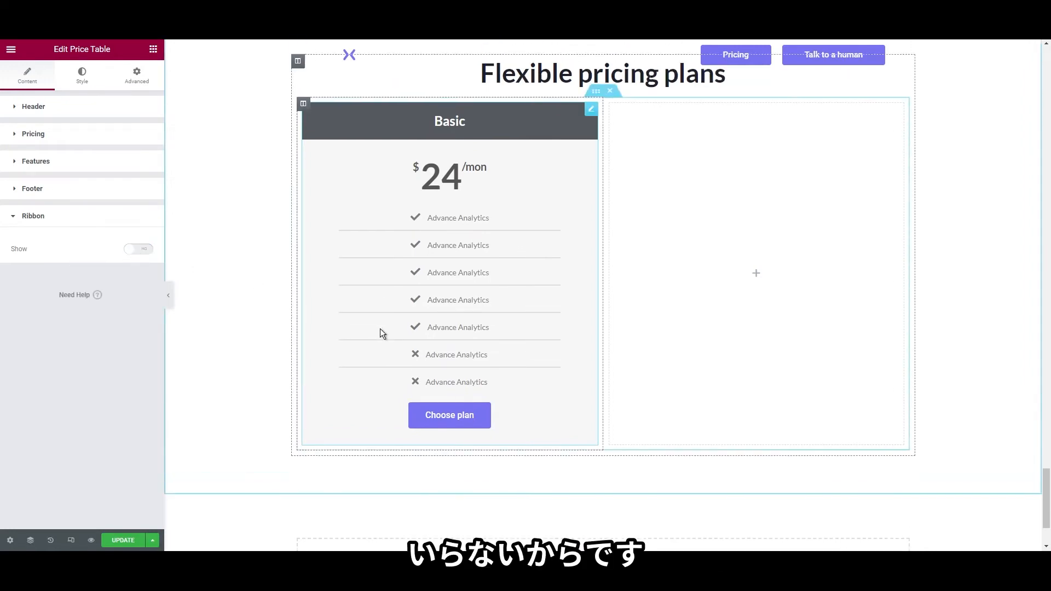
Make the header background transparent by setting its colour alpha to 00
click(82, 76)
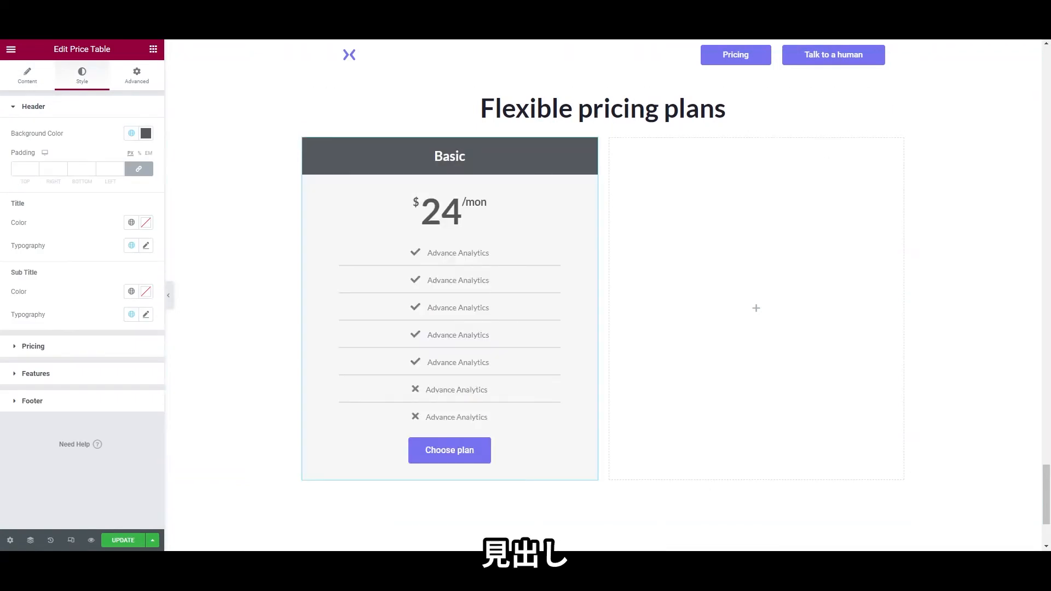
click(146, 135)
key(End)
text(00)
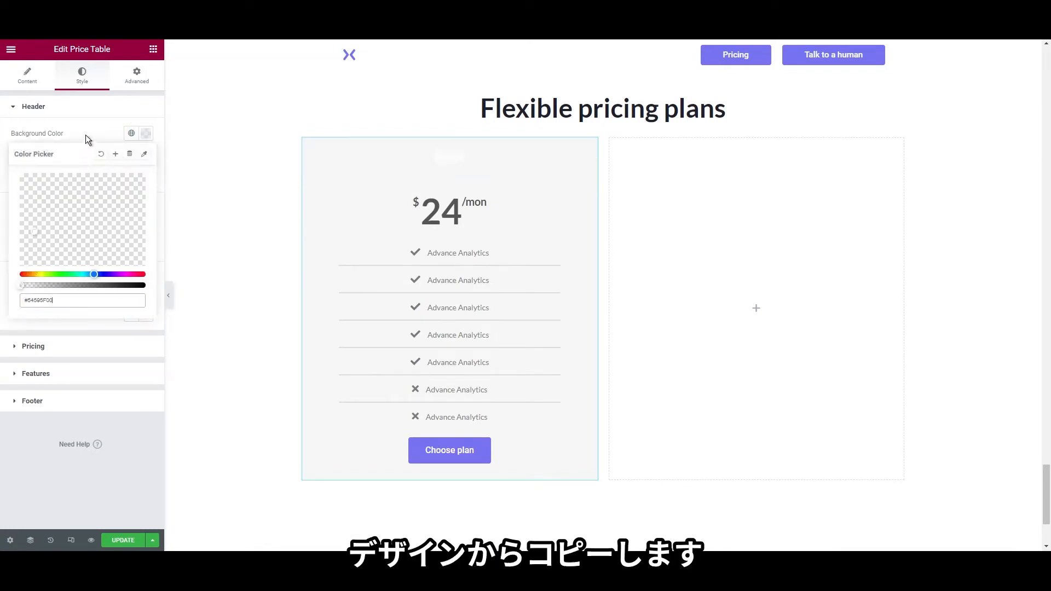
click(84, 133)
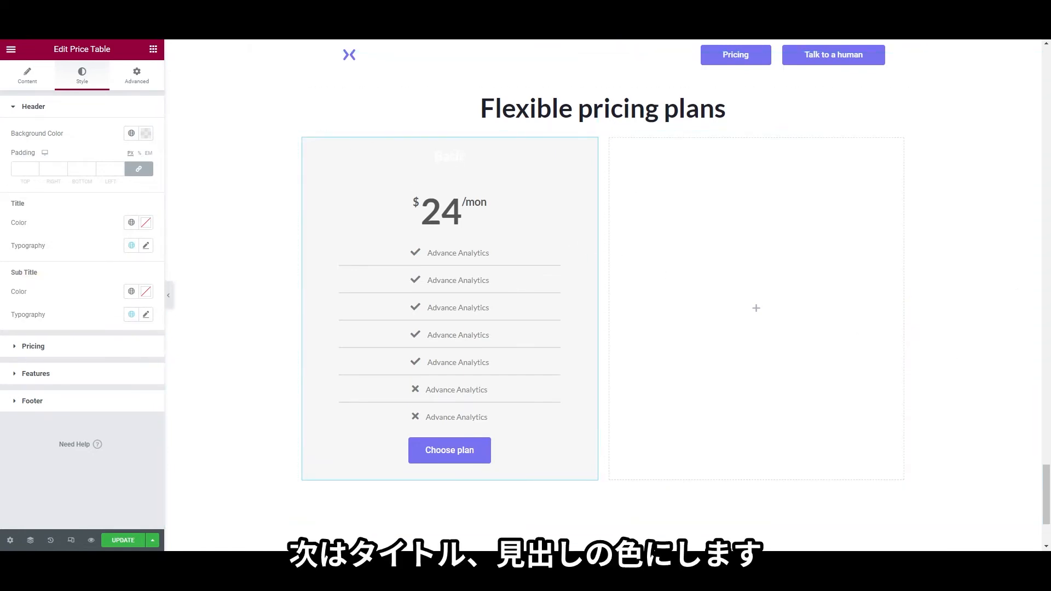
Give the Basic title a dark global heading colour and a font size of 28
click(131, 222)
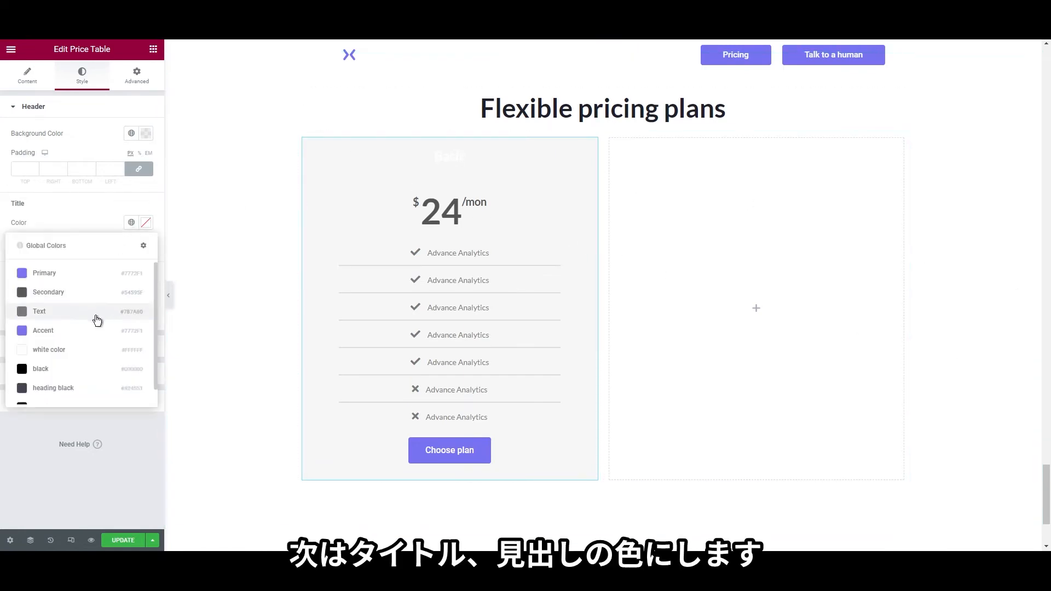
scroll(96, 323, down, 1)
click(79, 391)
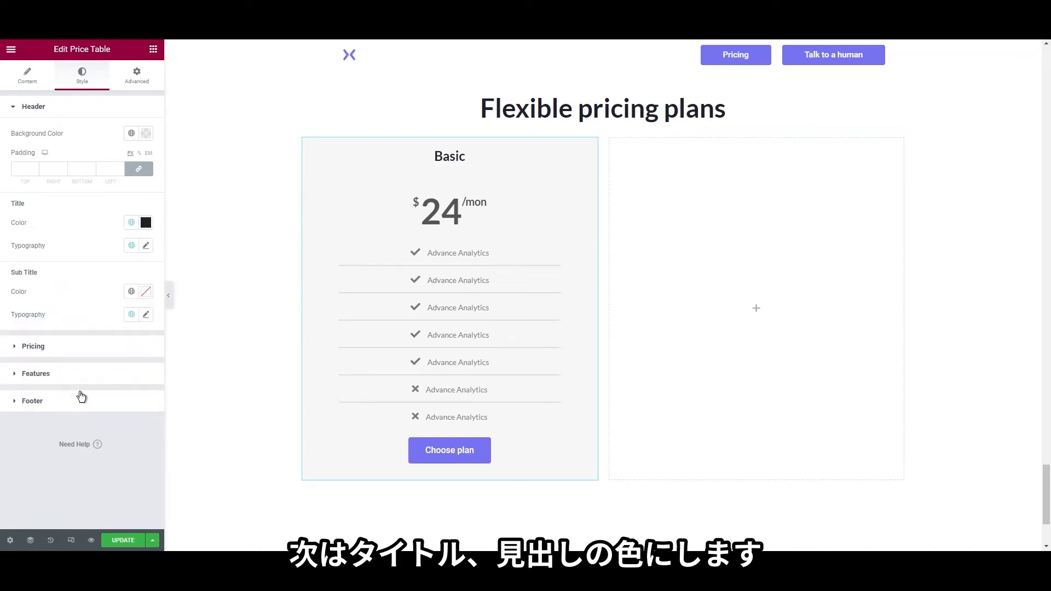
click(145, 246)
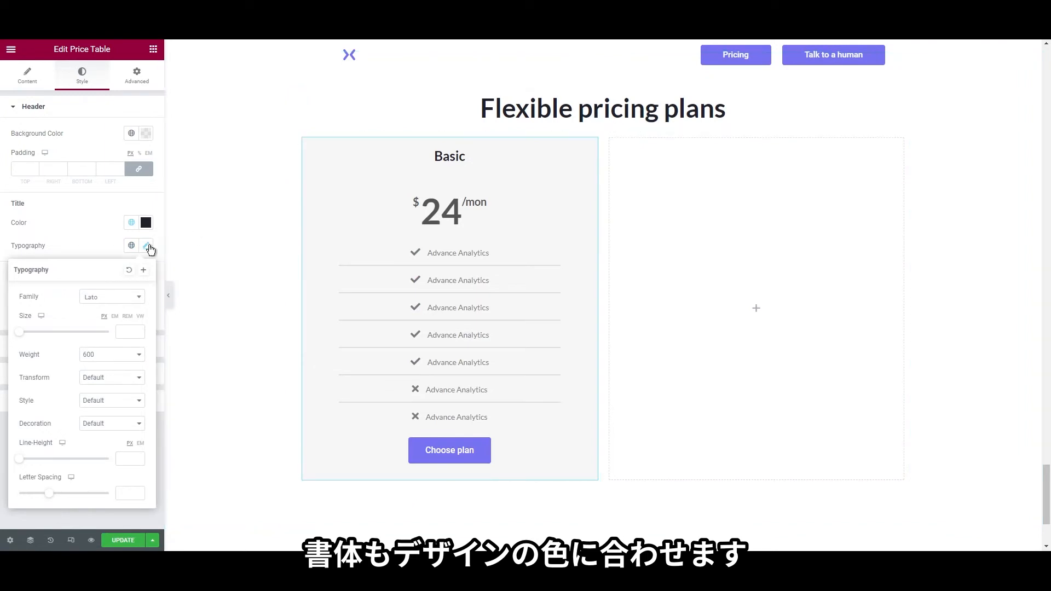
click(126, 331)
text(28)
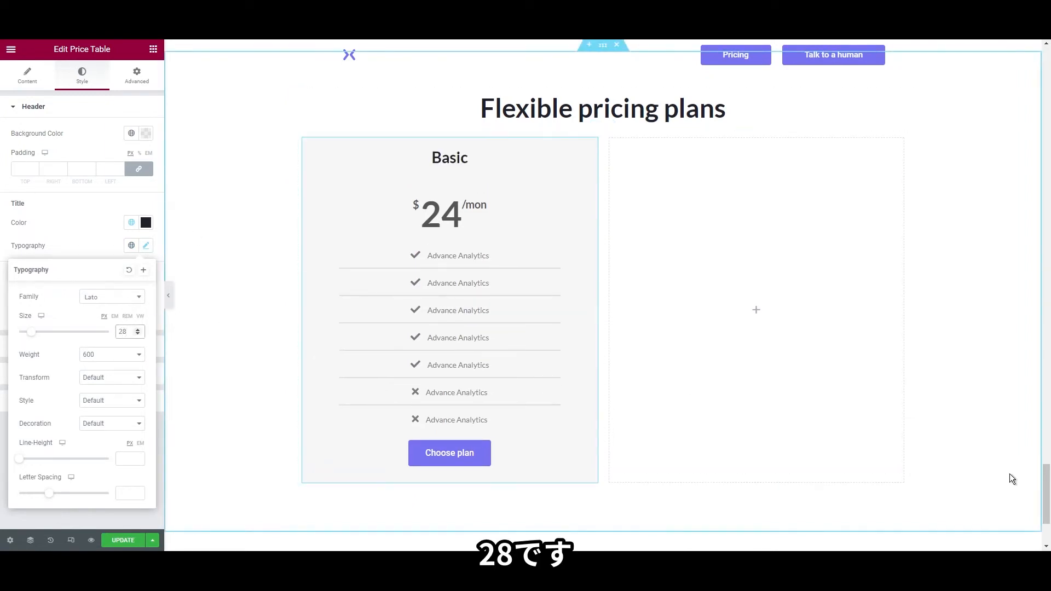
Colour the $24 price with the global Primary purple
click(101, 348)
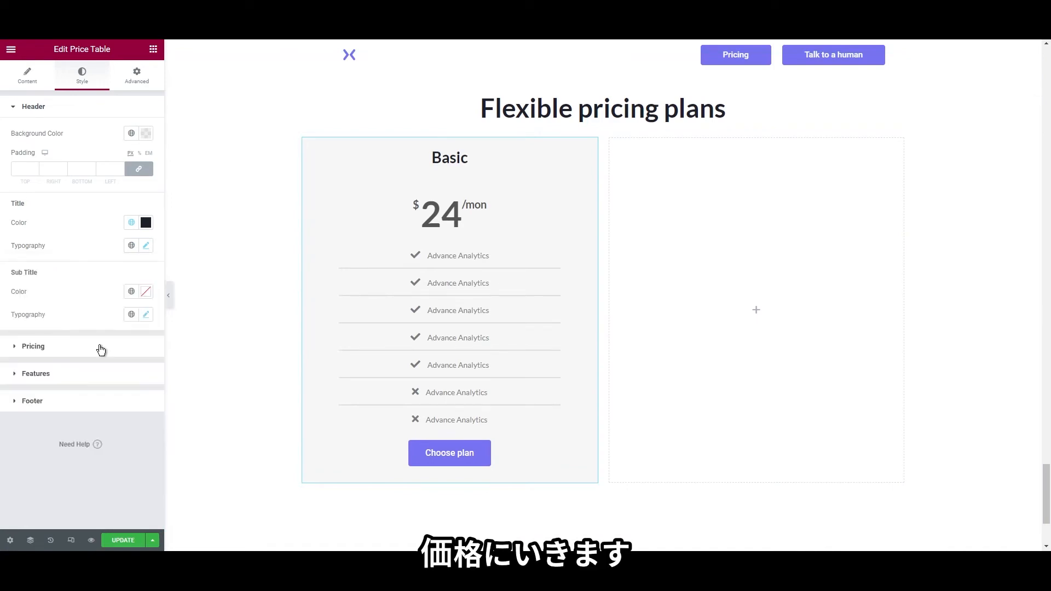
click(101, 346)
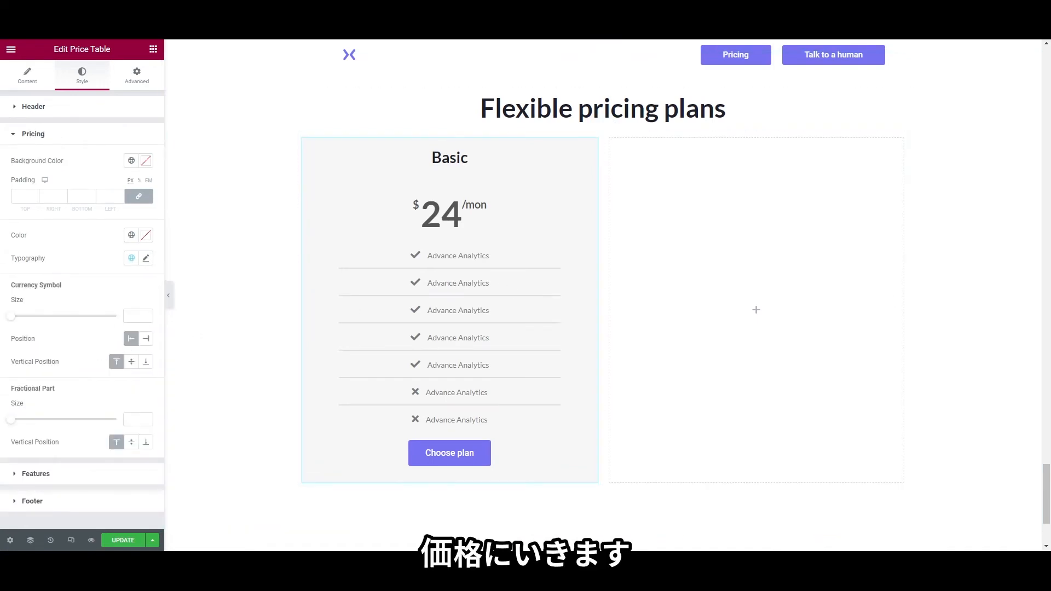
click(130, 239)
click(97, 285)
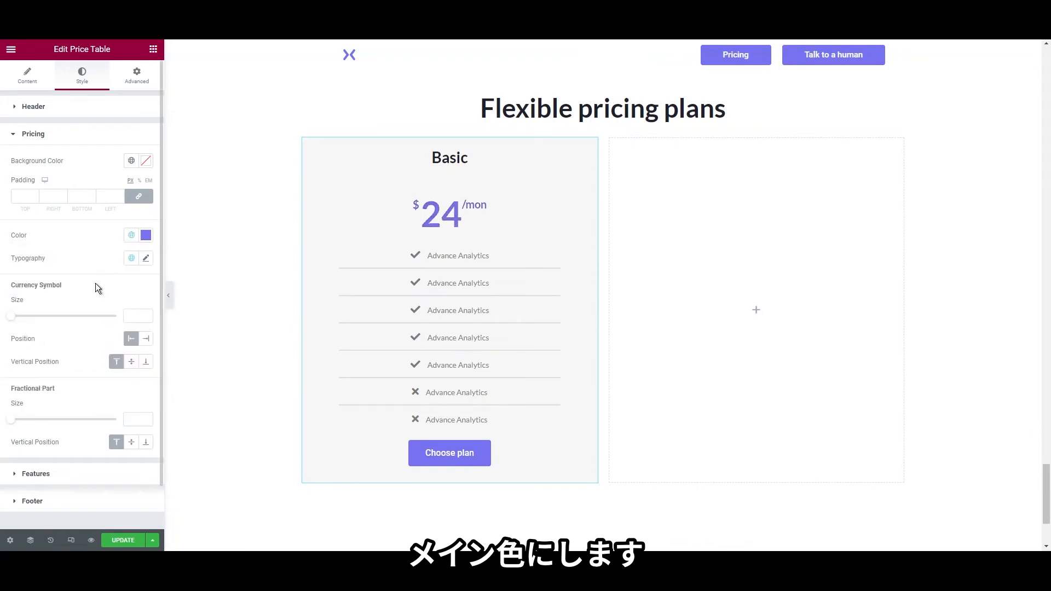
scroll(91, 346, down, 1)
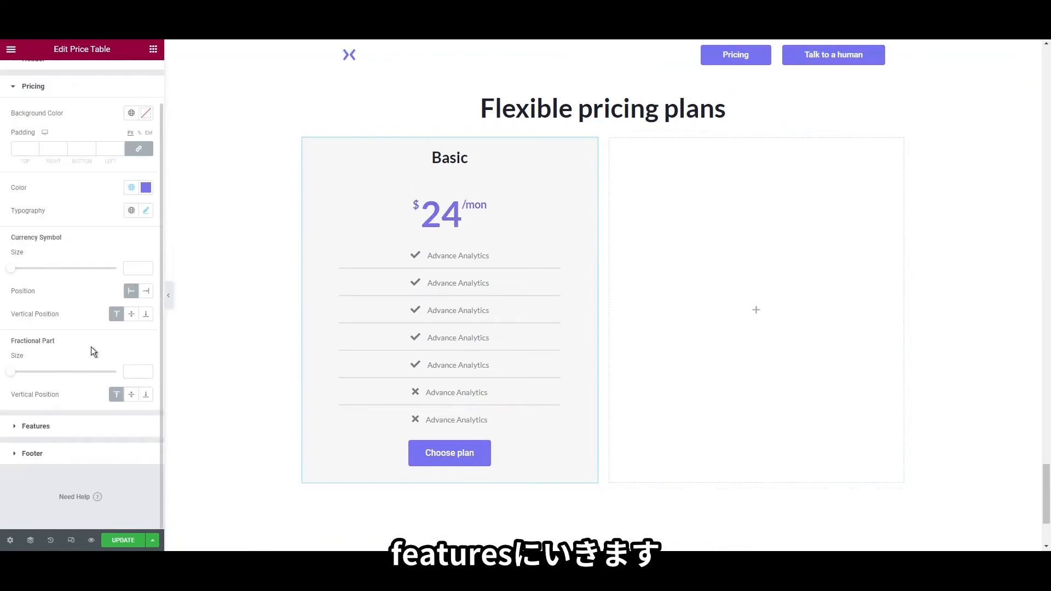
Set the feature text to the global heading colors shade
click(58, 430)
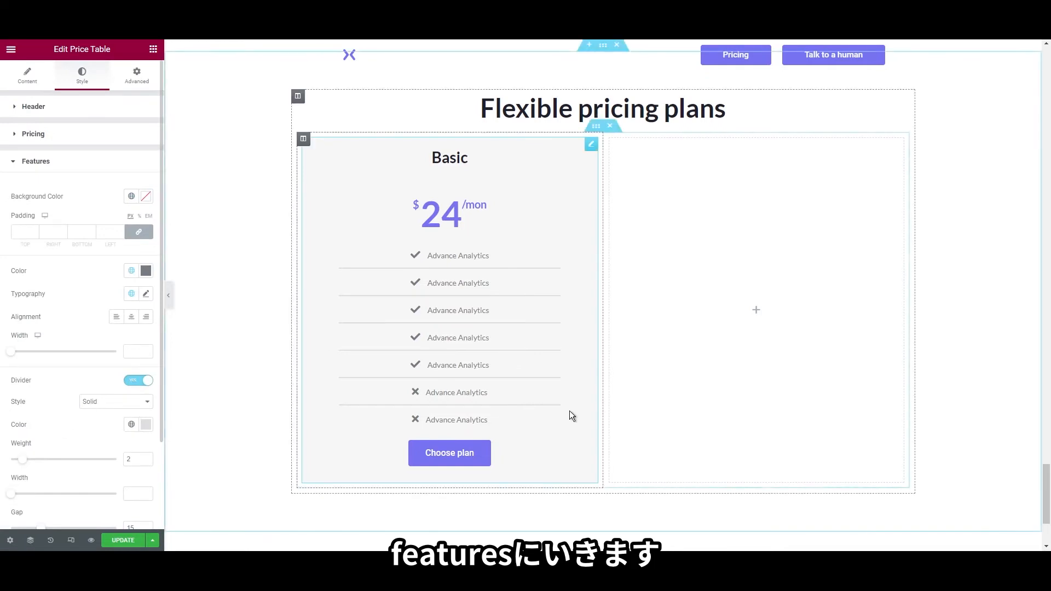
scroll(109, 263, down, 1)
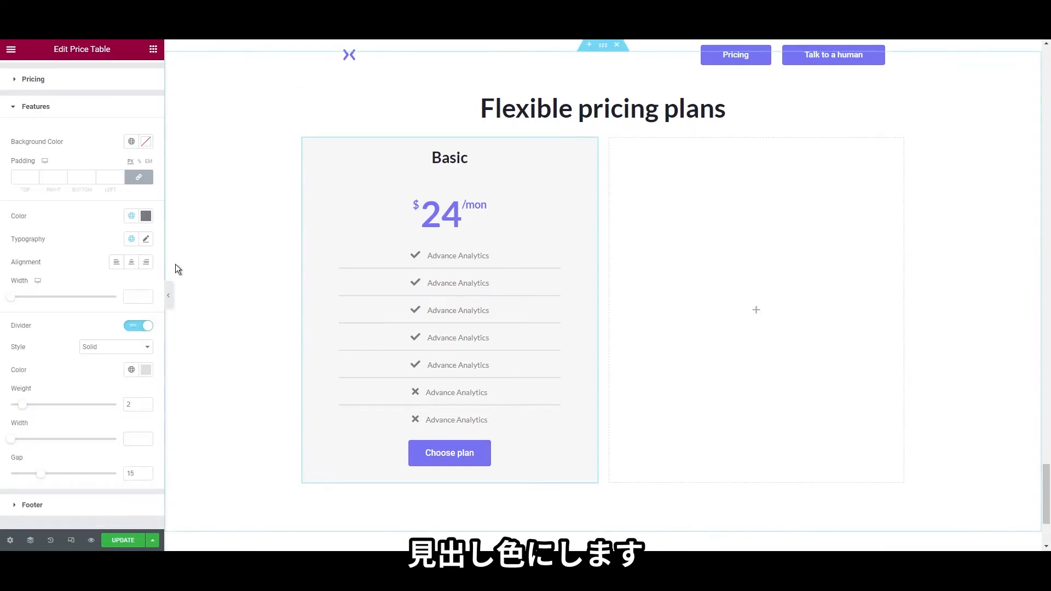
click(132, 217)
scroll(93, 327, down, 1)
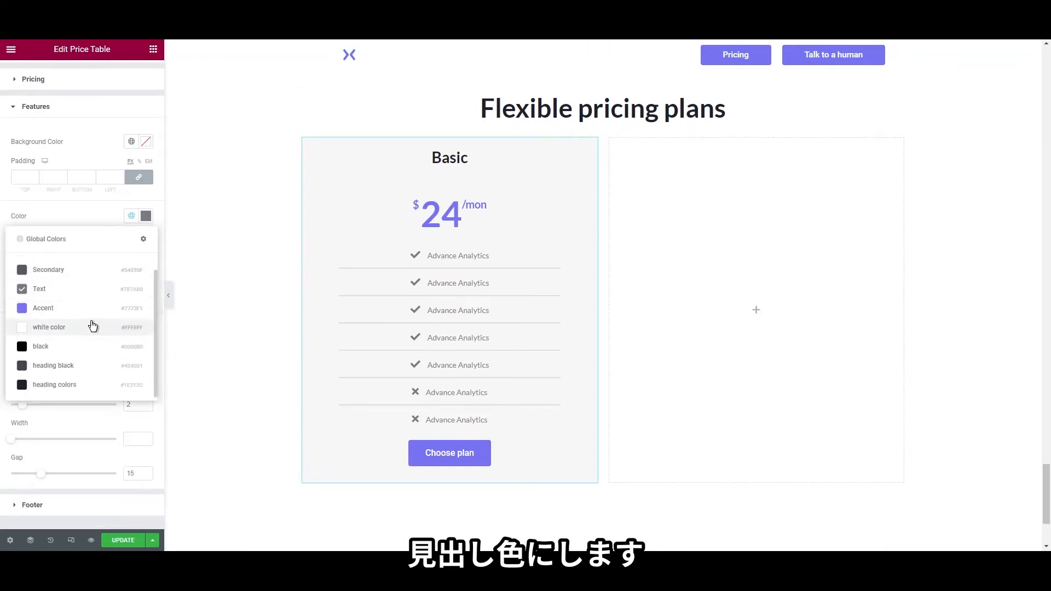
click(74, 384)
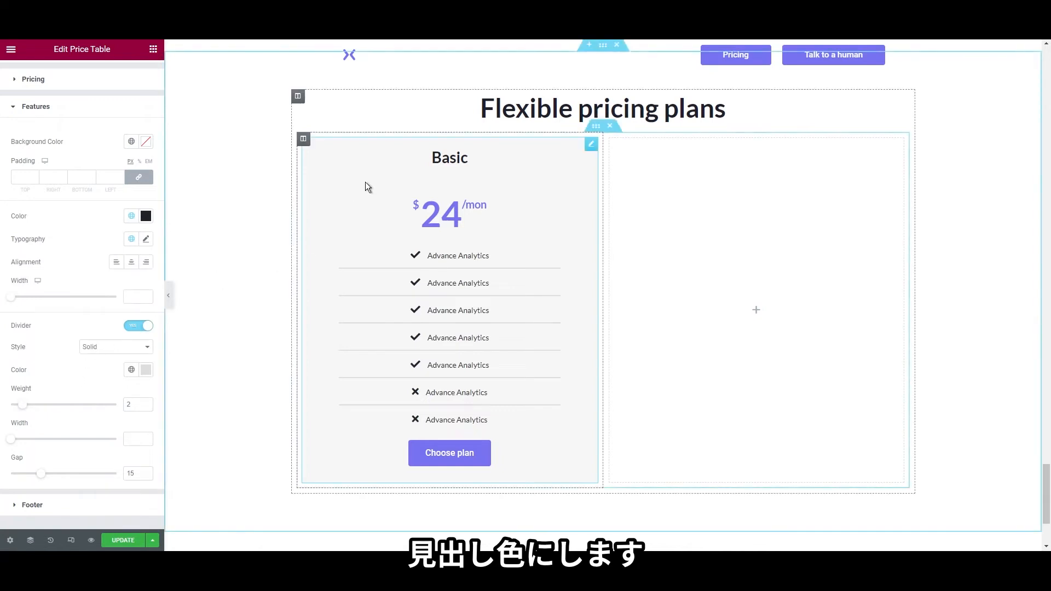
Drag the divider colour's alpha to zero so the feature lines disappear
scroll(131, 328, down, 1)
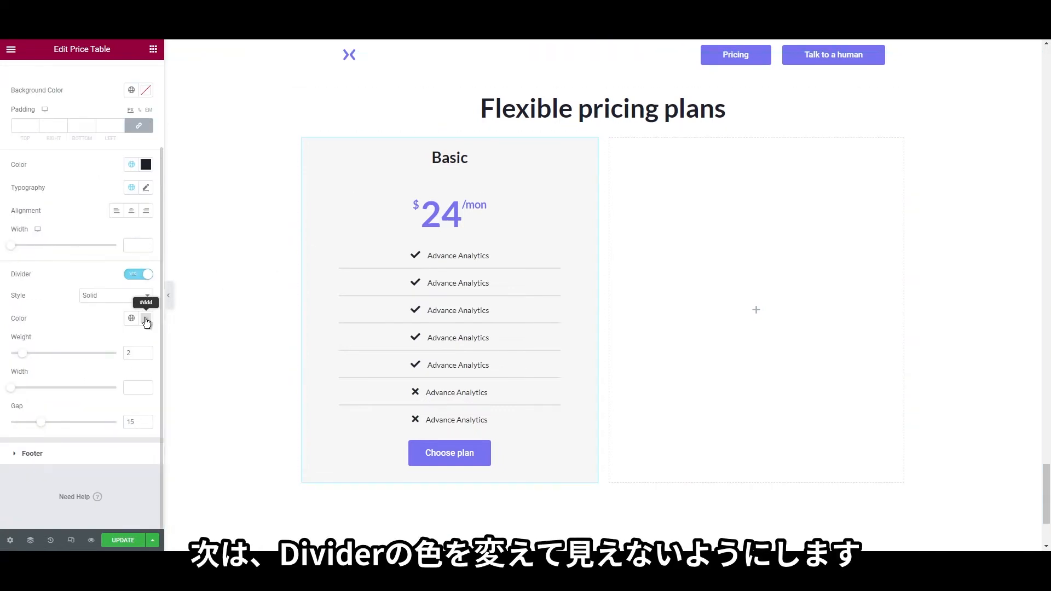
click(144, 318)
drag(145, 470, 7, 469)
click(64, 313)
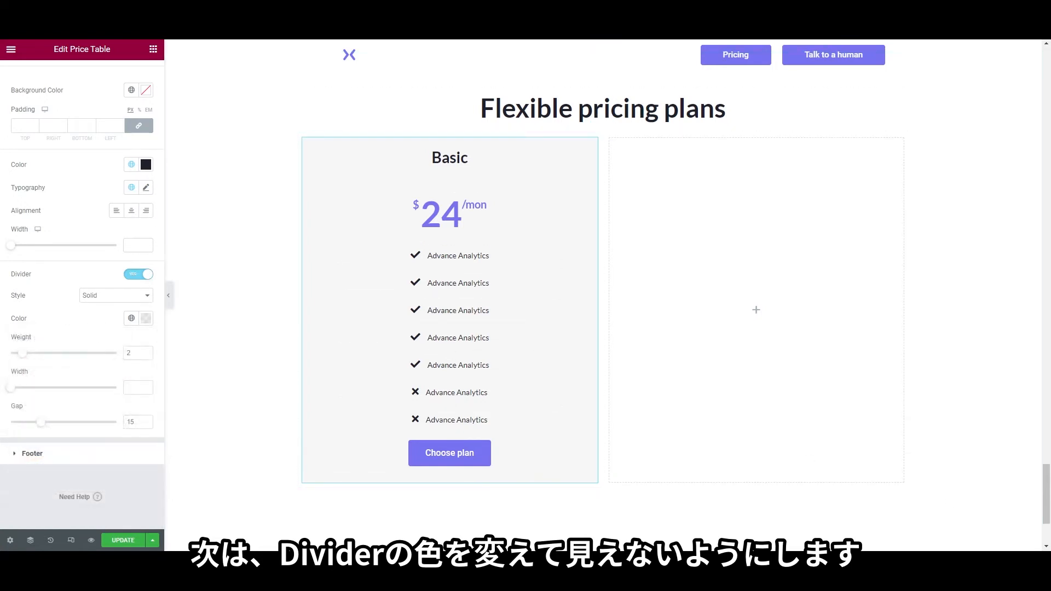
Make the button text Primary purple and the button background fully transparent
click(83, 458)
scroll(87, 396, down, 3)
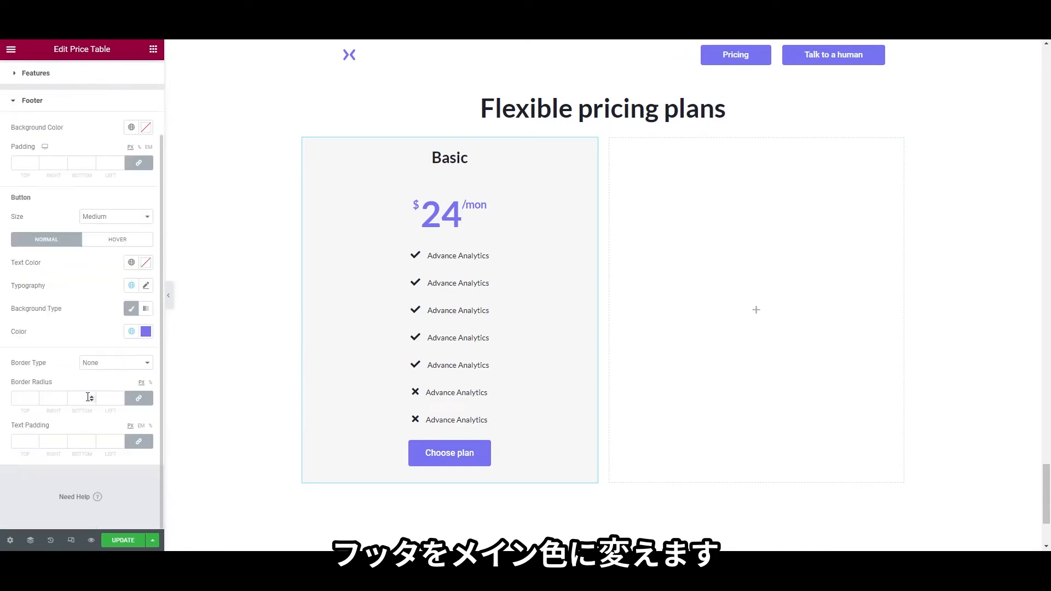
click(134, 265)
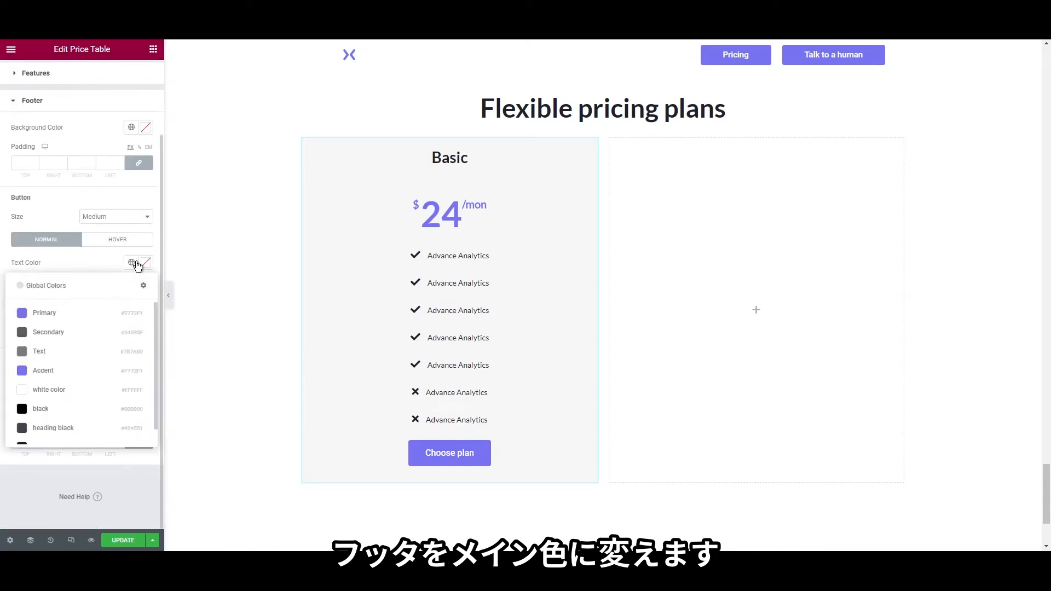
click(88, 310)
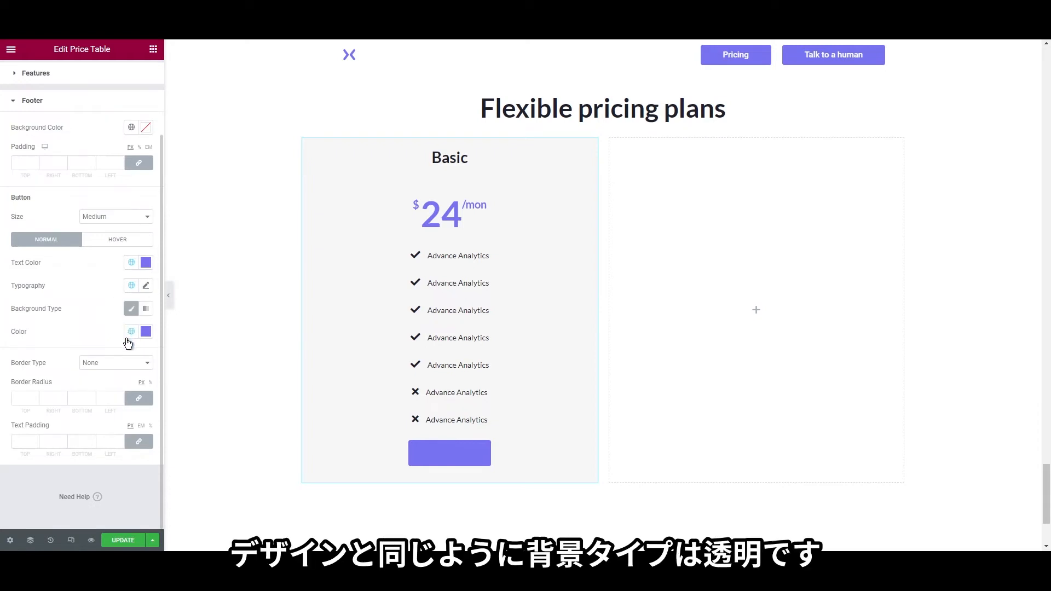
click(145, 332)
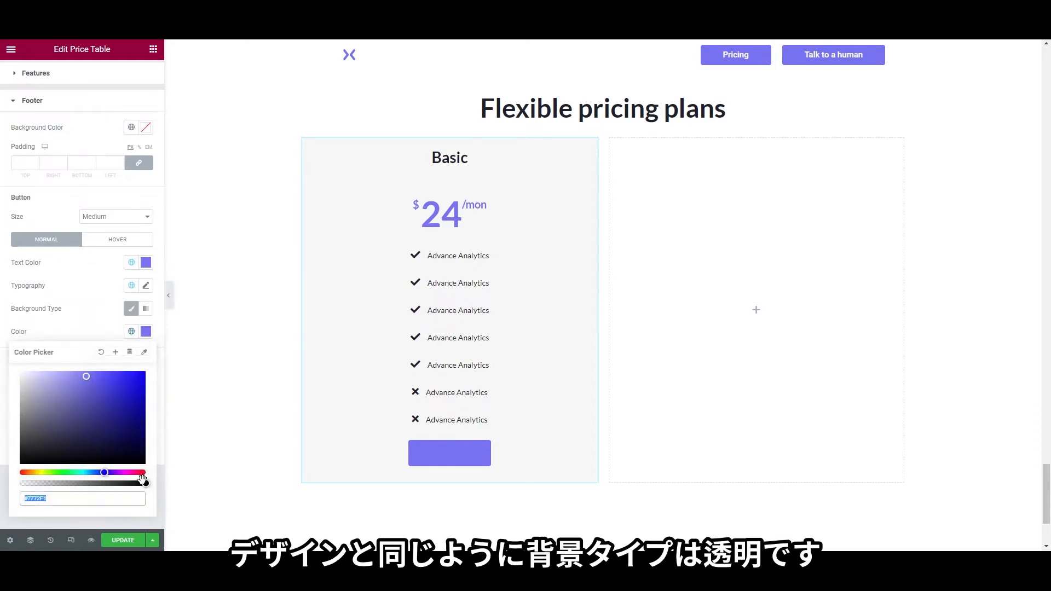
drag(142, 483, 20, 484)
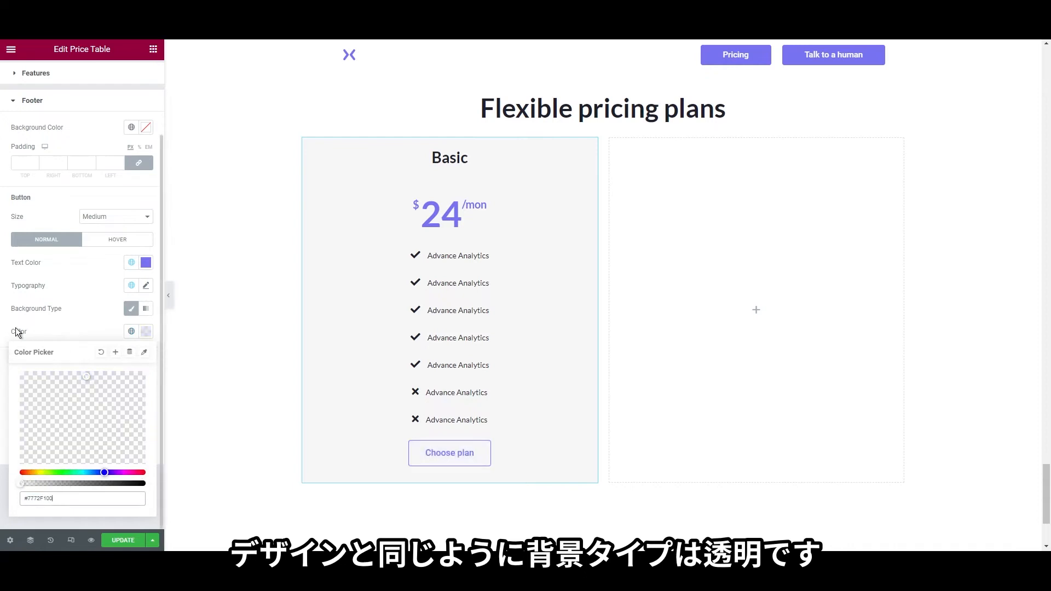
click(82, 320)
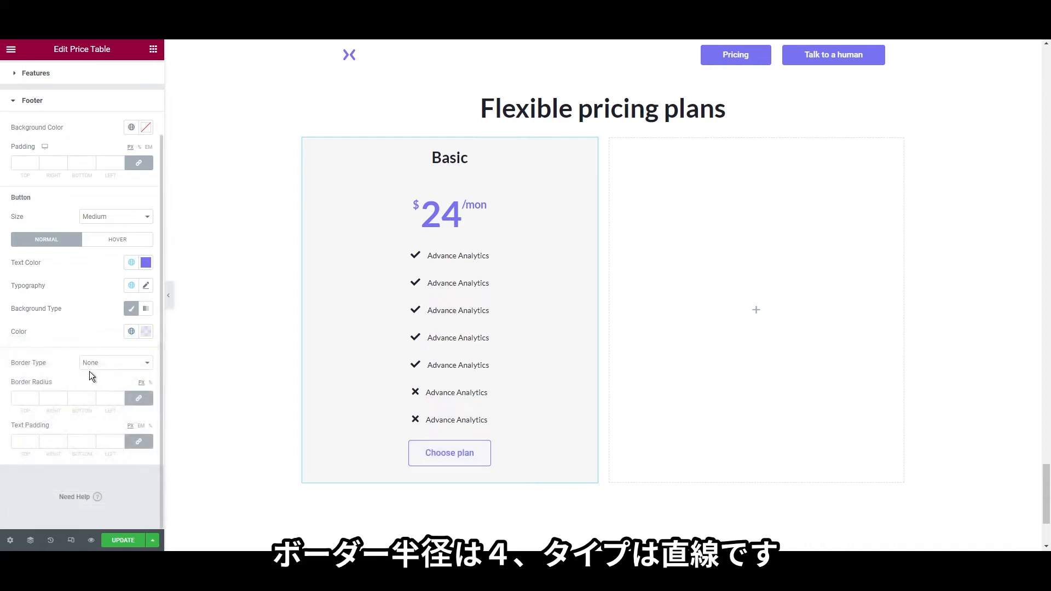
Set the button's border radius to 4 and give it a solid 1 px border
click(25, 398)
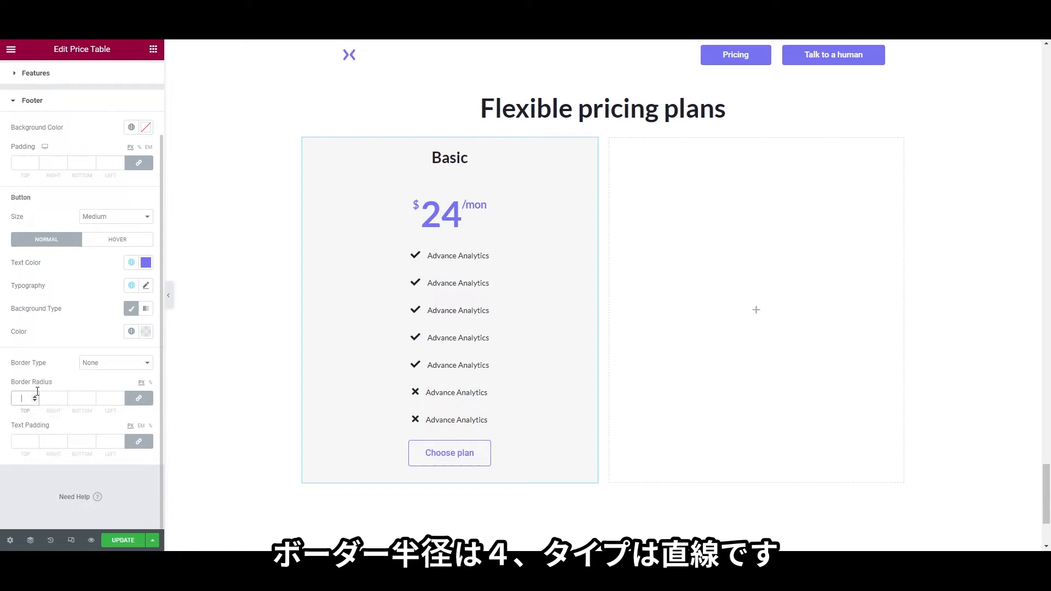
click(107, 367)
click(110, 382)
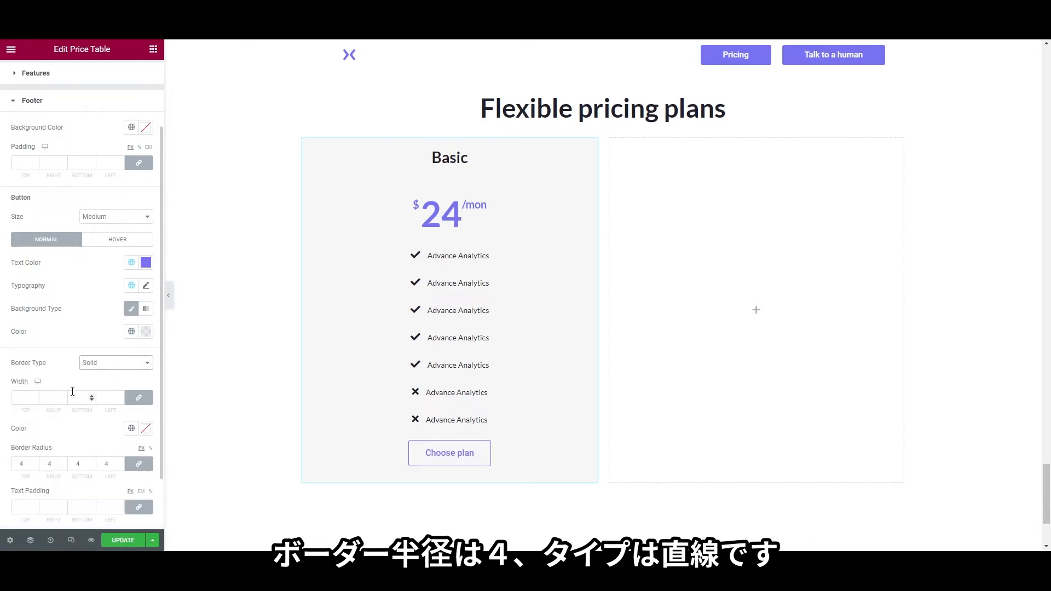
click(27, 396)
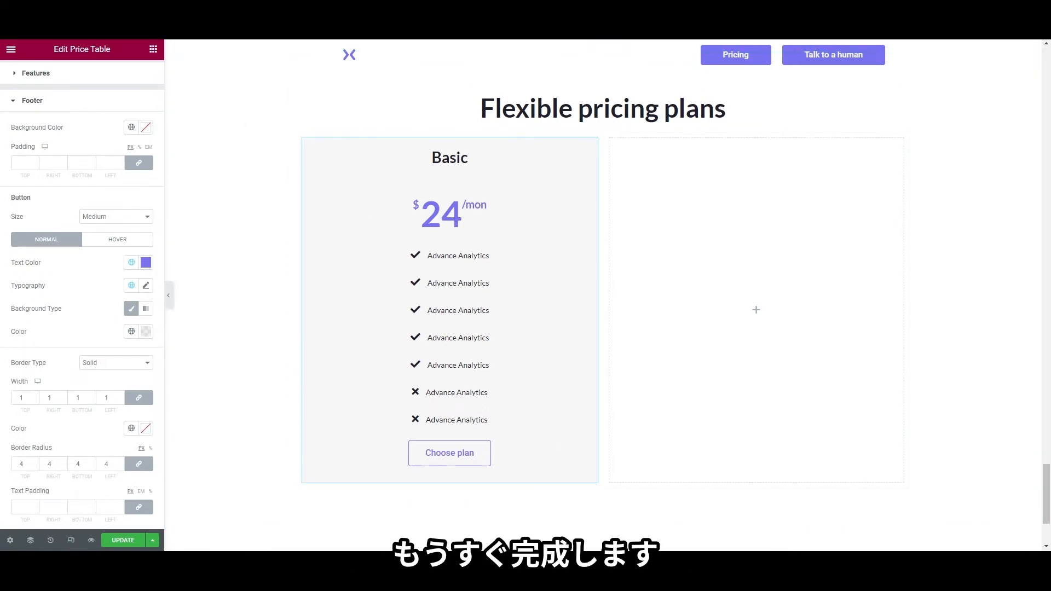
Set the card's background colour to #FFFFFF on the Advanced tab
scroll(123, 194, up, 3)
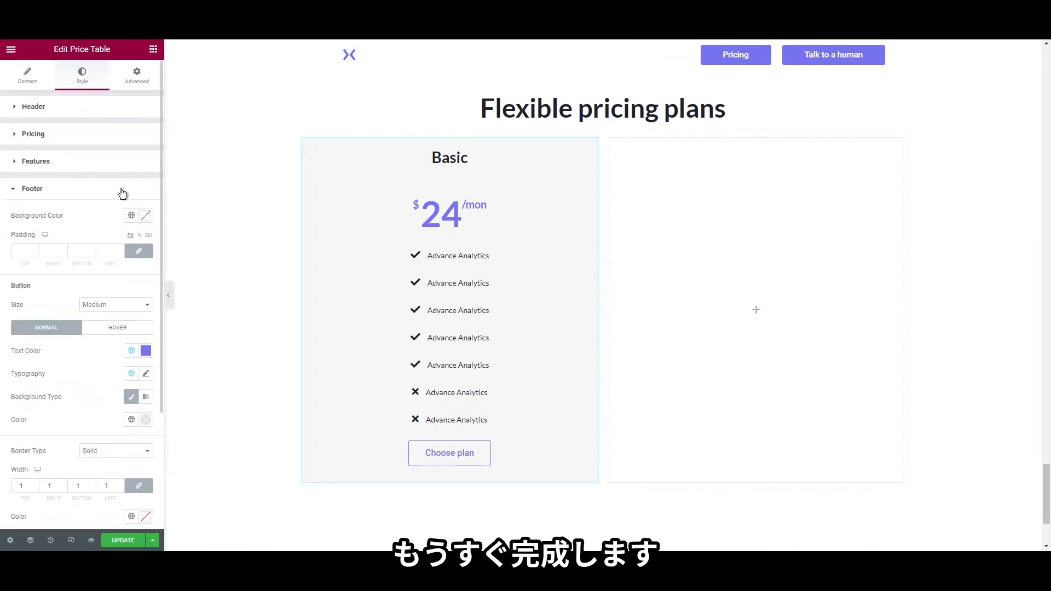
click(140, 89)
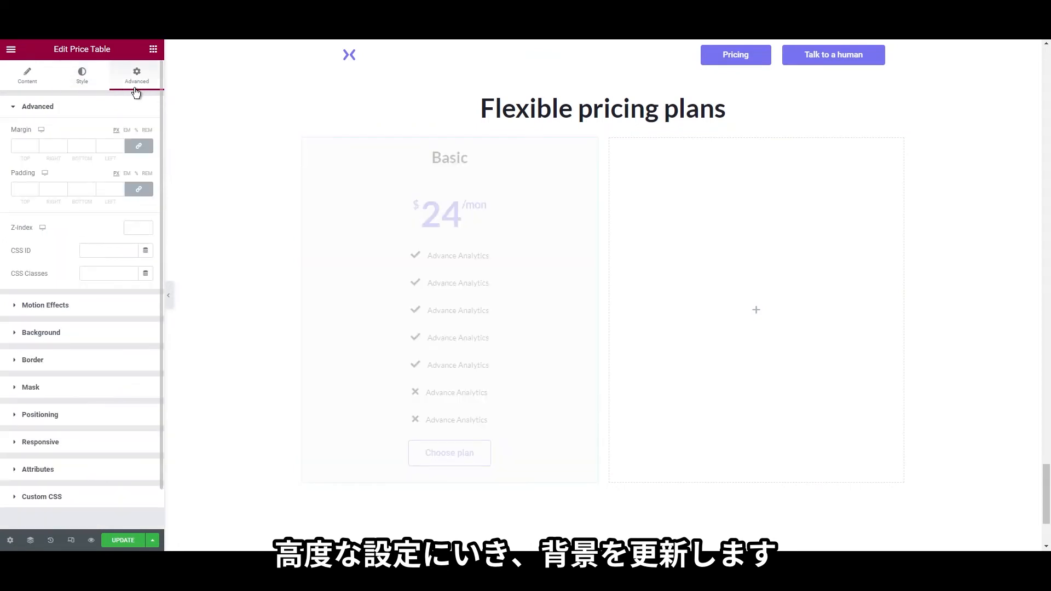
click(70, 335)
click(150, 236)
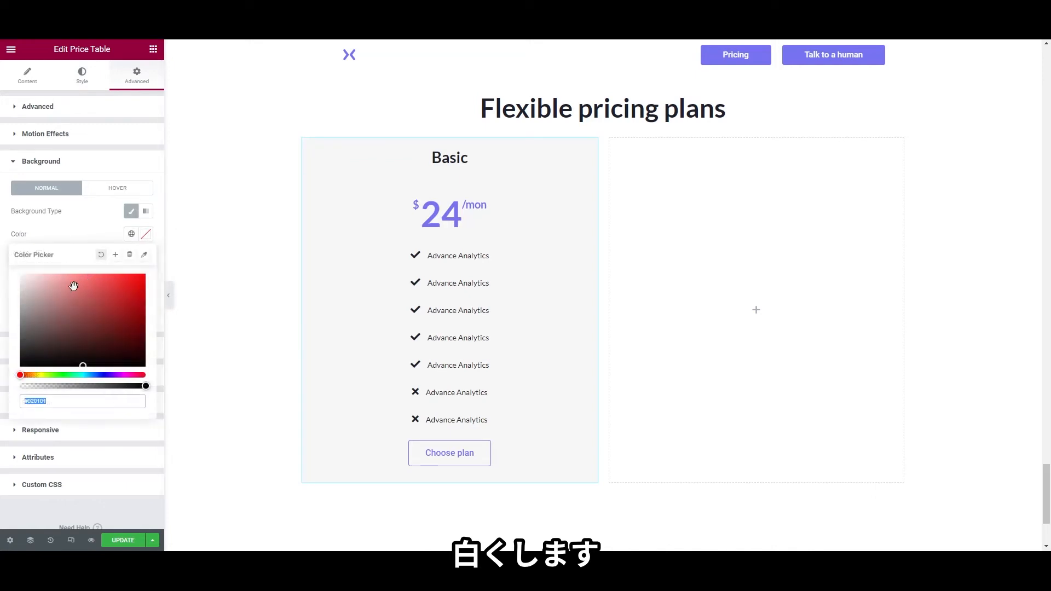
text(#FFFFFF)
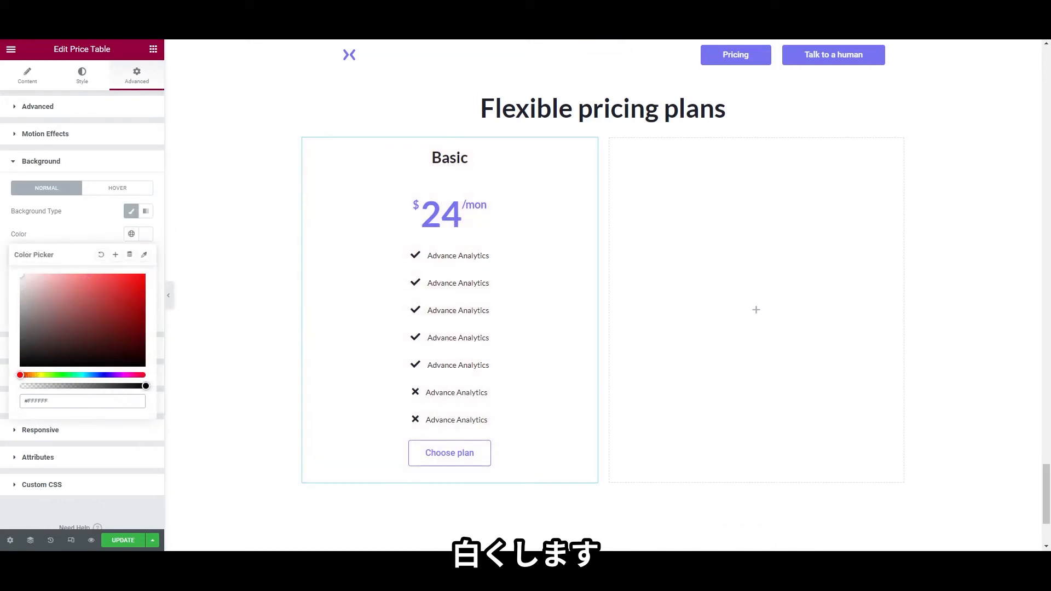
click(8, 209)
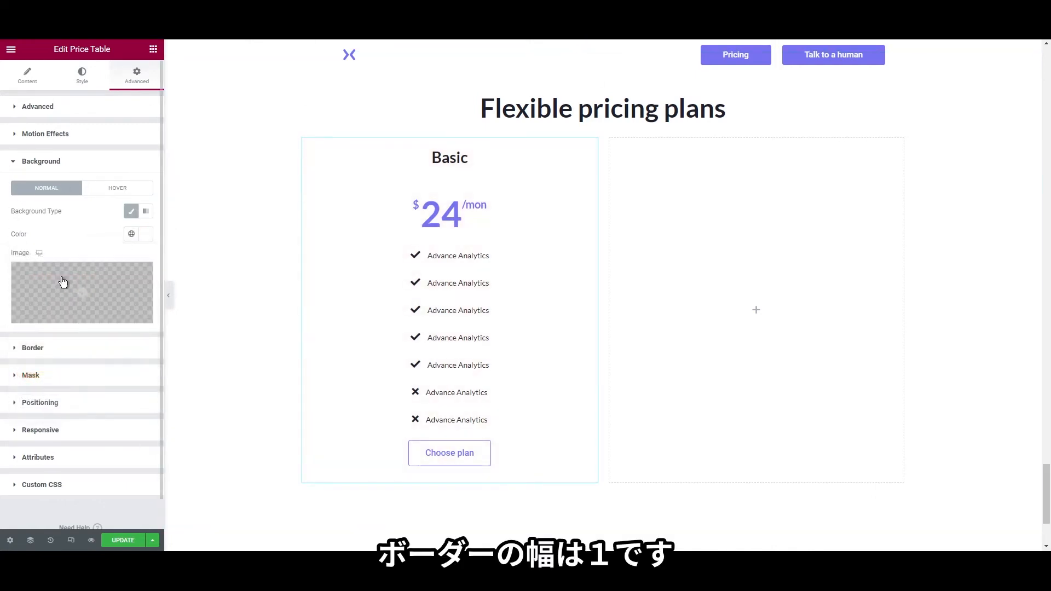
Give the card a solid 1 px lavender border with a corner radius of 4
click(74, 349)
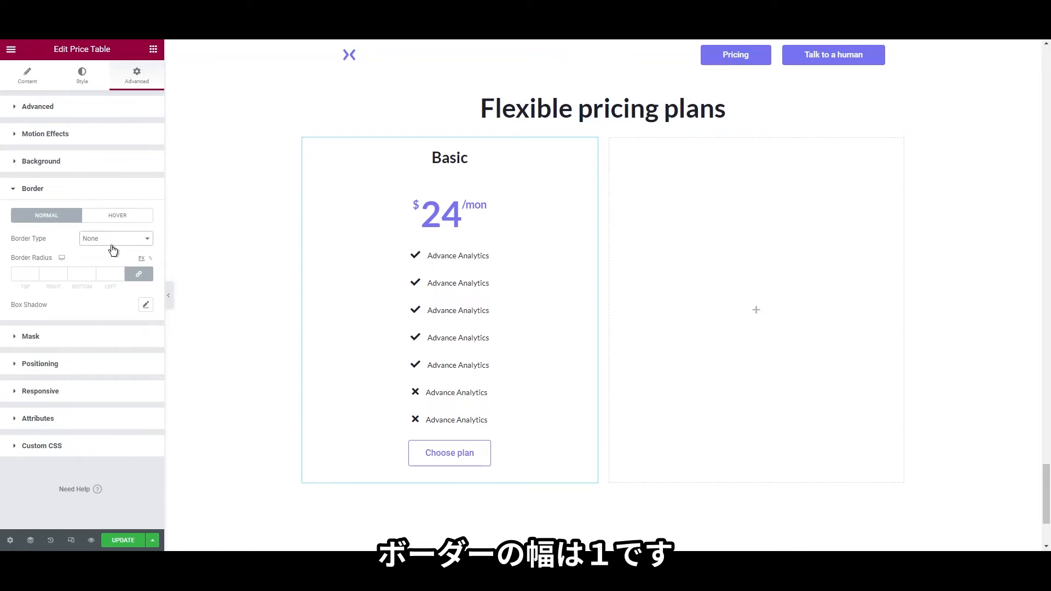
click(110, 255)
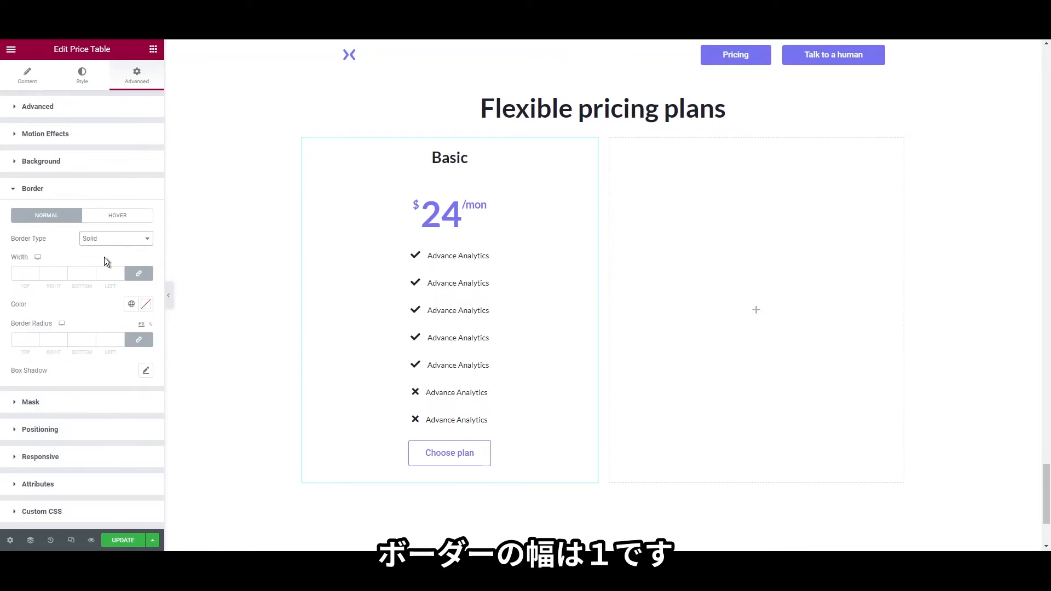
click(13, 275)
text(1)
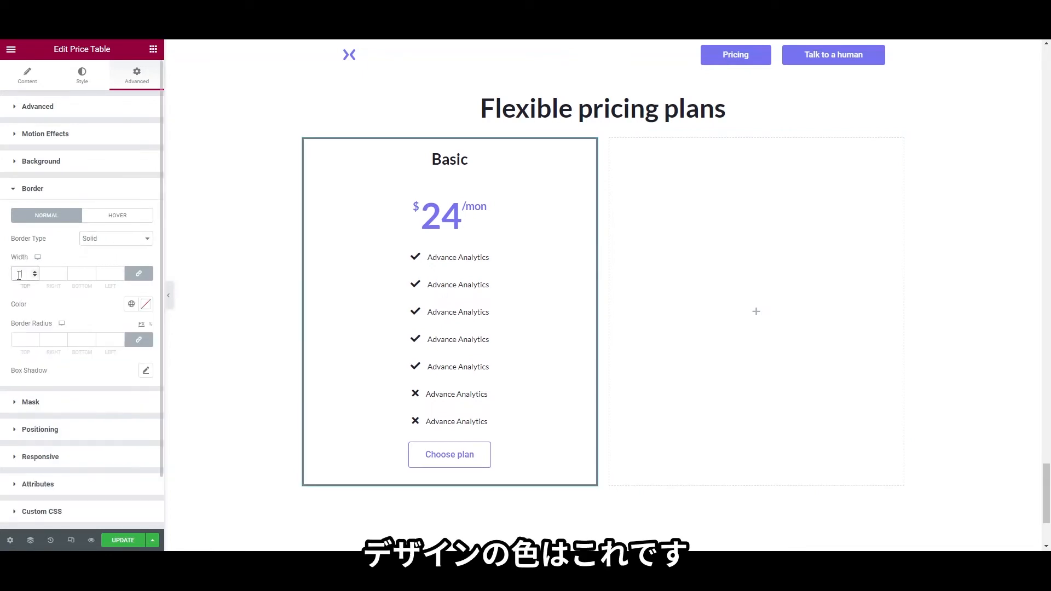
key(alt+Tab)
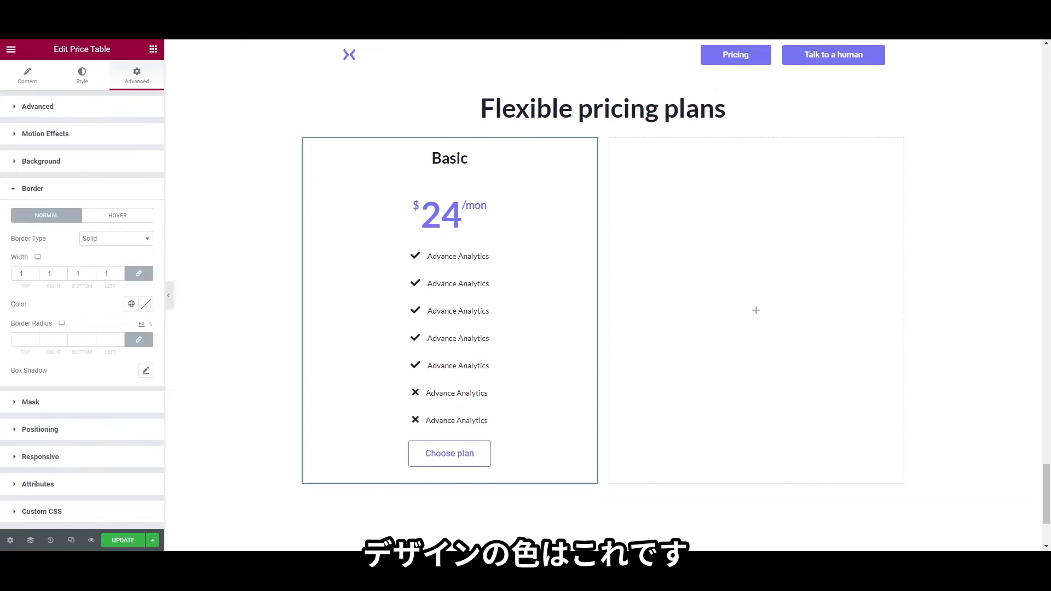
click(147, 304)
key(ctrl+v)
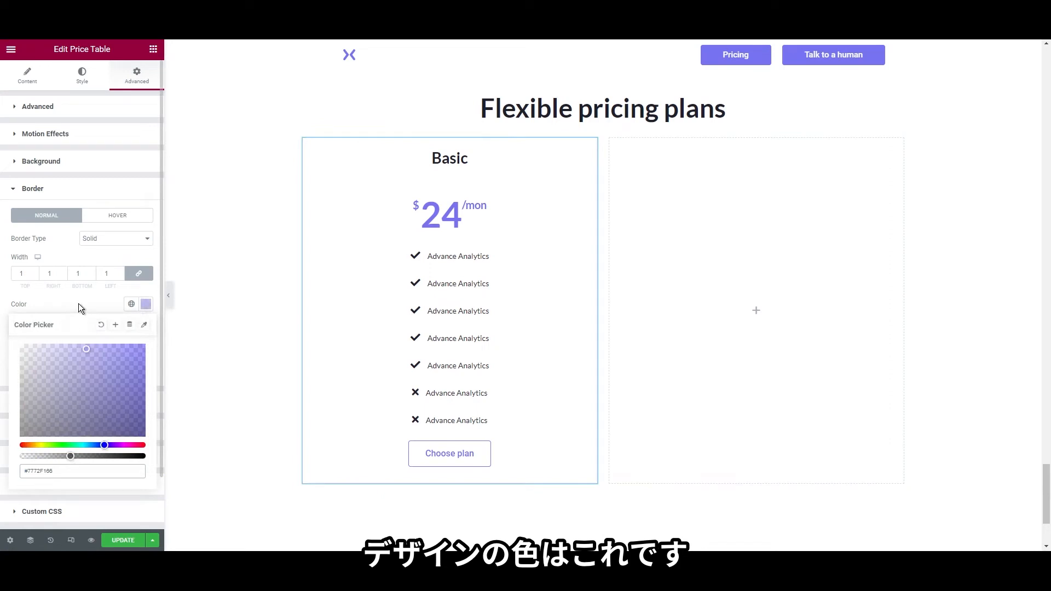
click(78, 304)
click(23, 341)
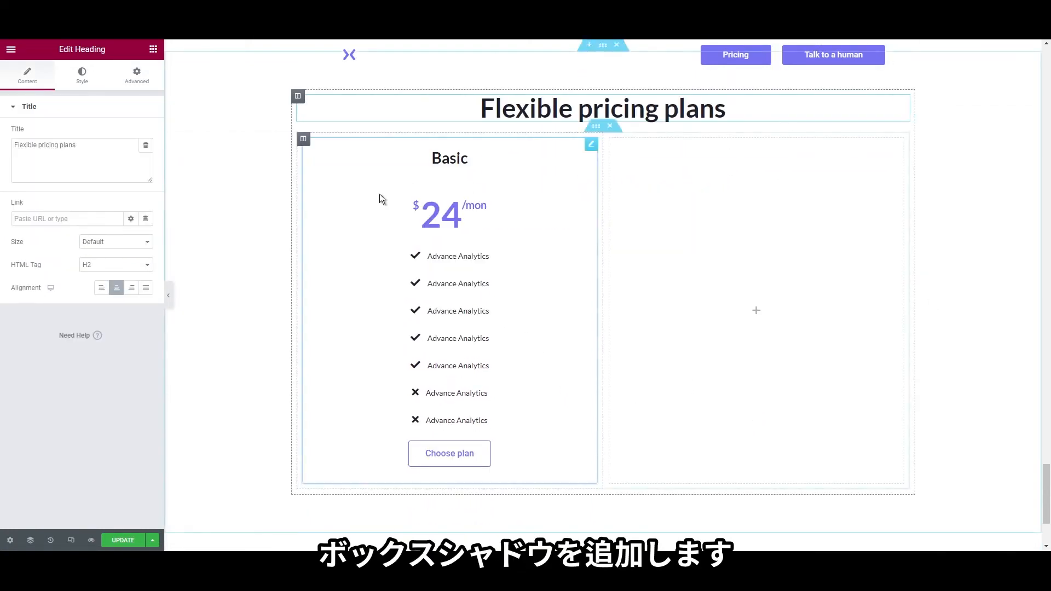
Add a soft box shadow with a lighter colour, spread -1 and vertical offset 9
click(324, 162)
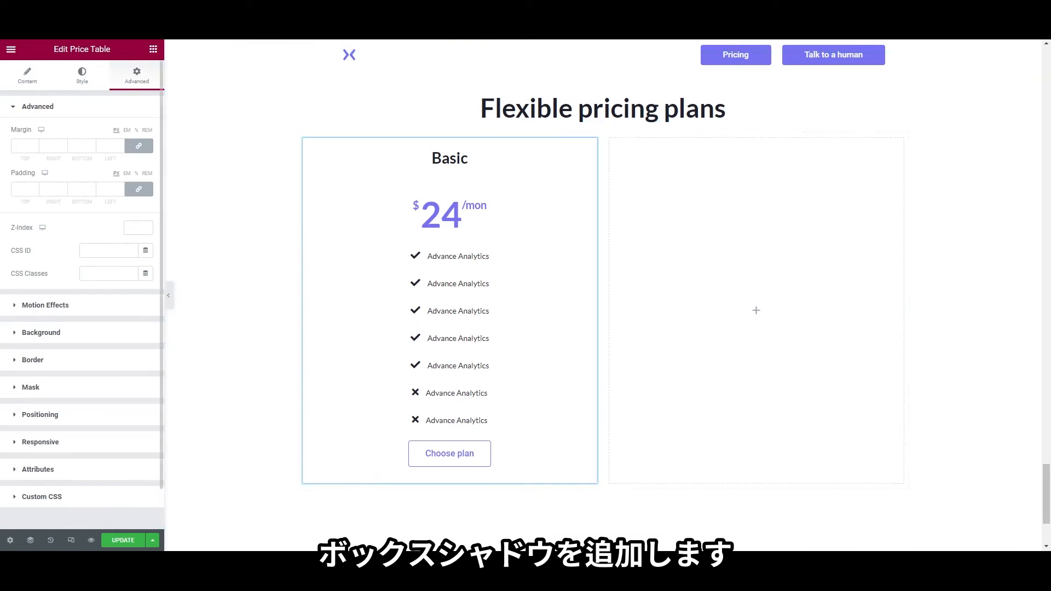
click(82, 359)
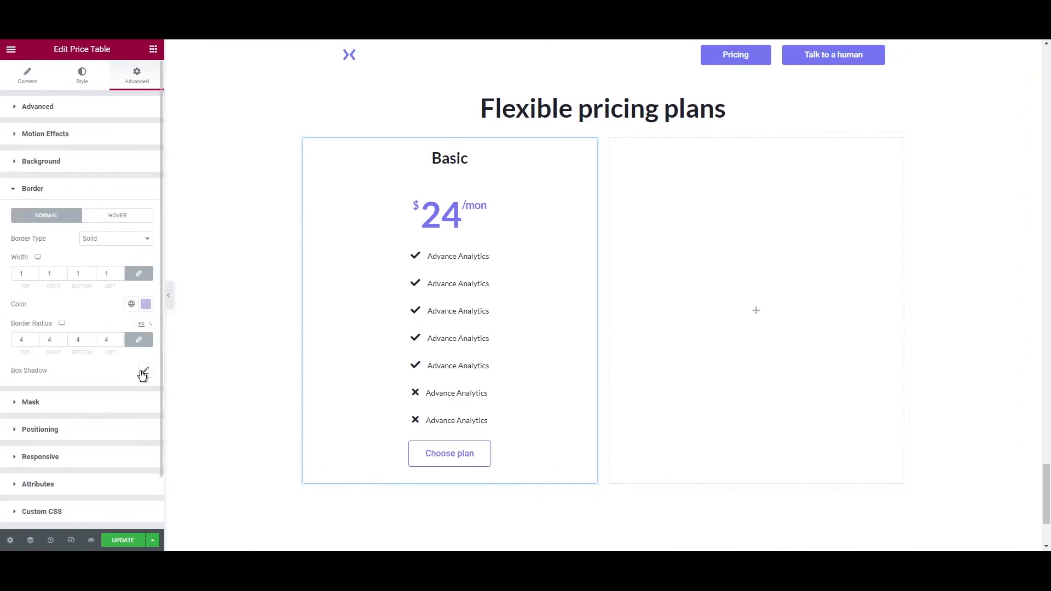
click(145, 371)
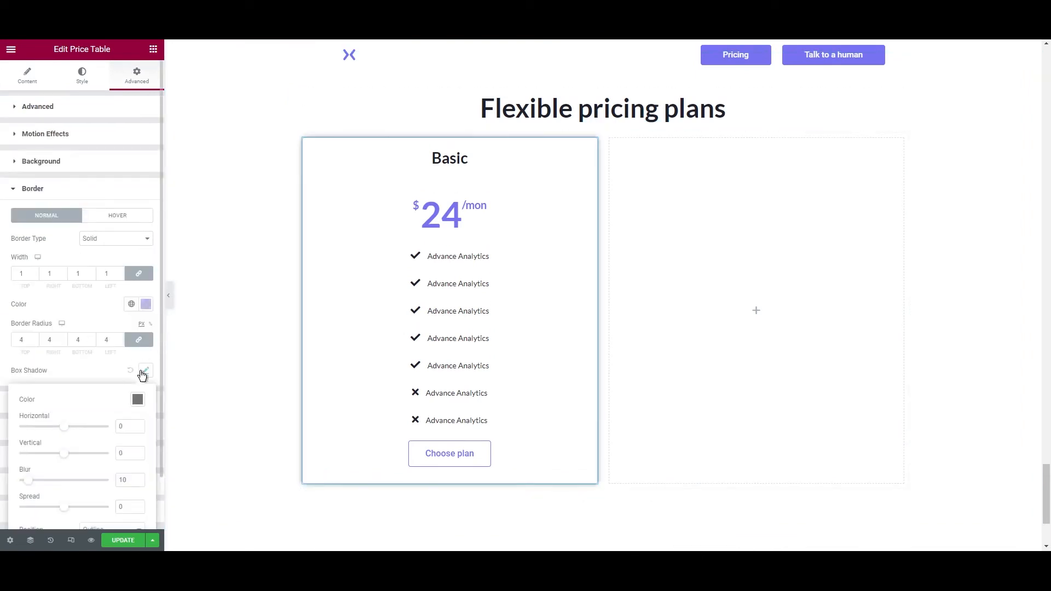
click(137, 399)
drag(142, 357, 97, 357)
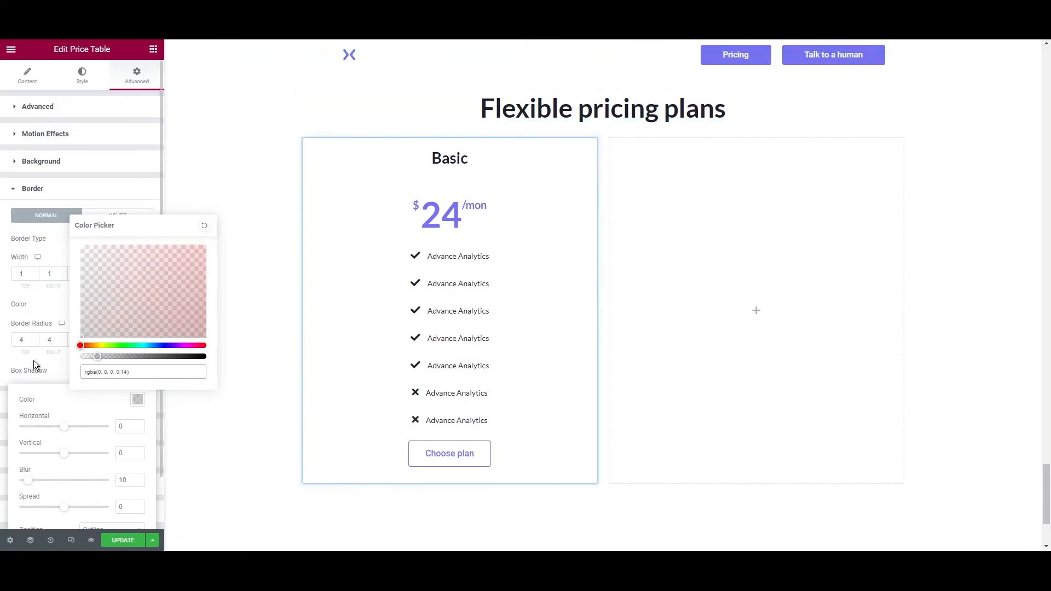
mouse_move(65, 506)
mouse_down()
mouse_move(82, 509)
mouse_move(68, 512)
mouse_up()
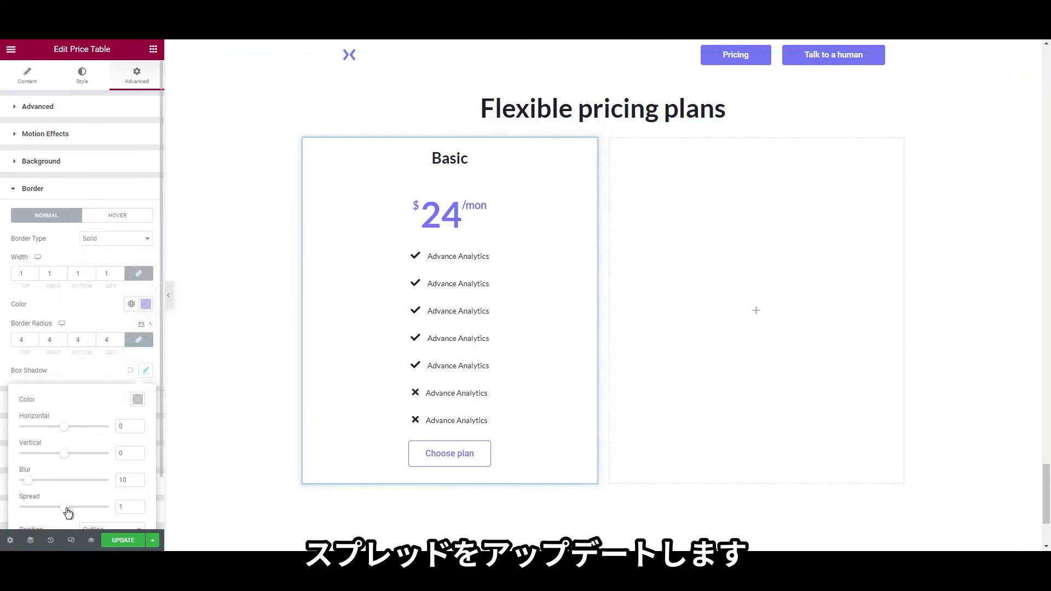
scroll(62, 466, down, 1)
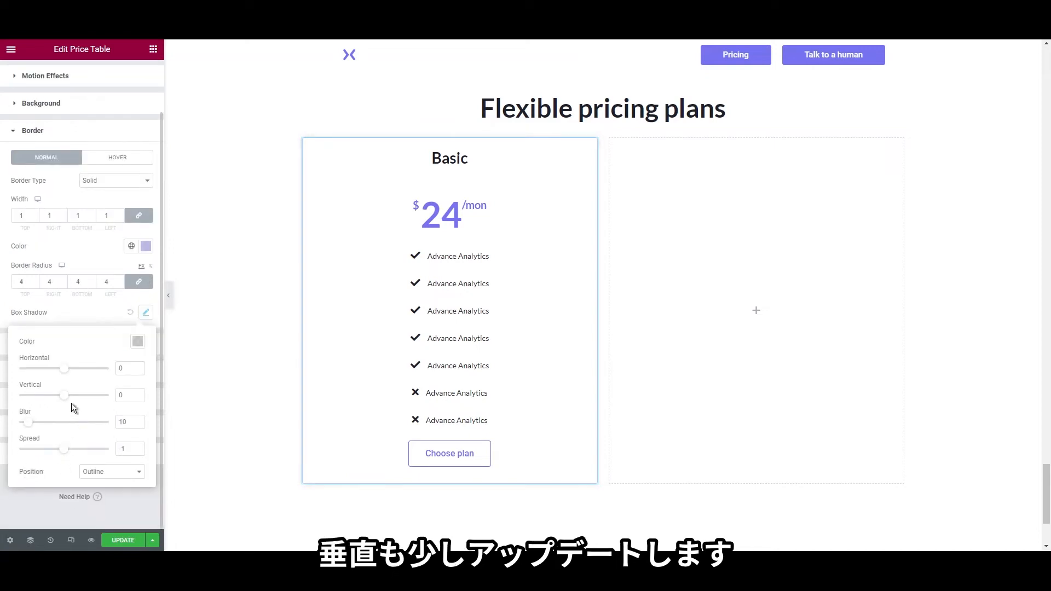
drag(68, 403, 74, 403)
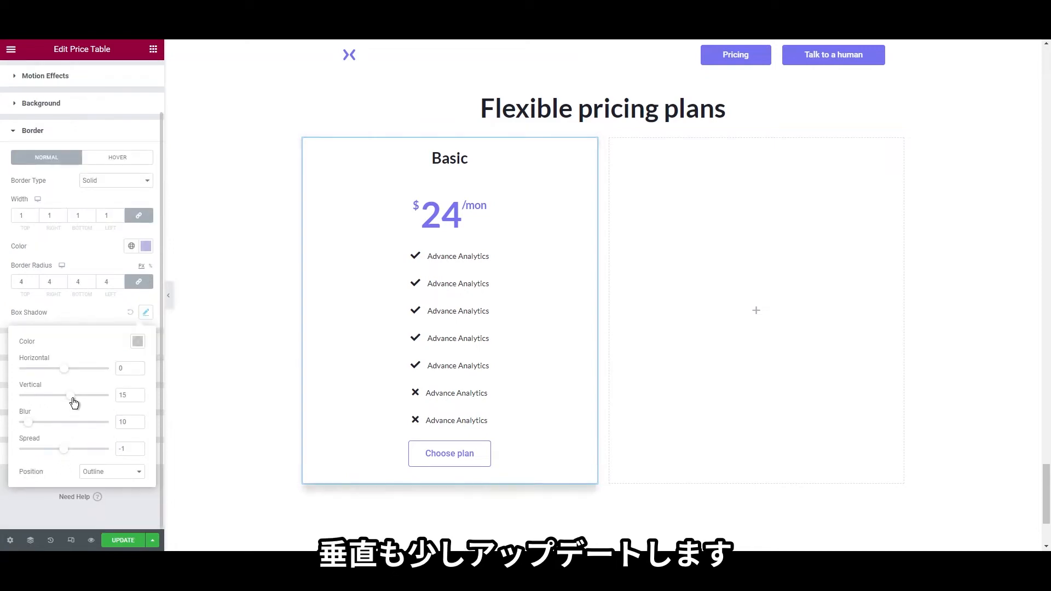
click(534, 107)
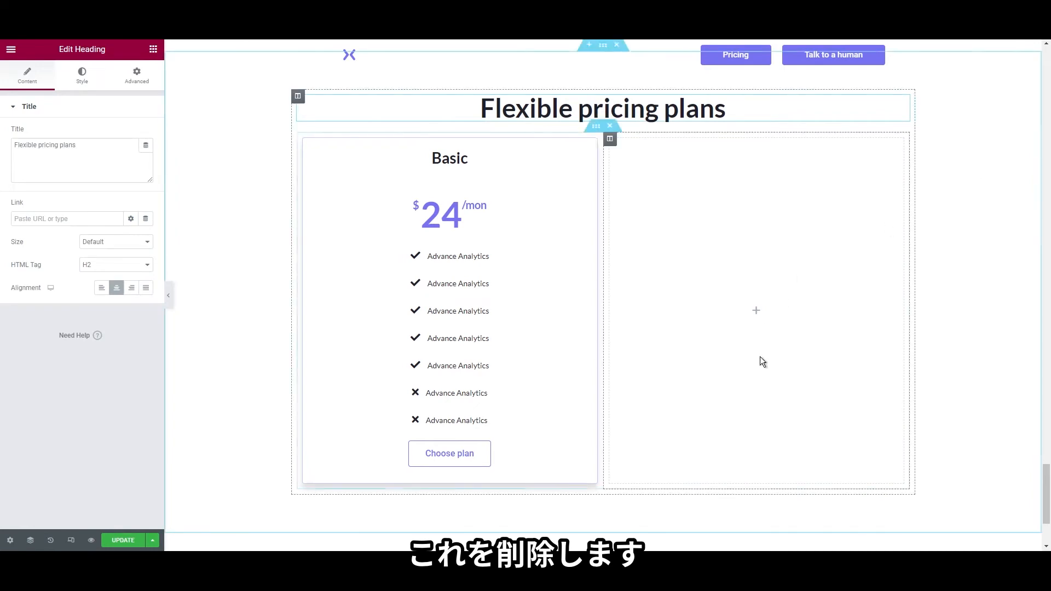
Delete the empty right column and duplicate the Basic column twice to get three cards
right_click(610, 140)
click(635, 299)
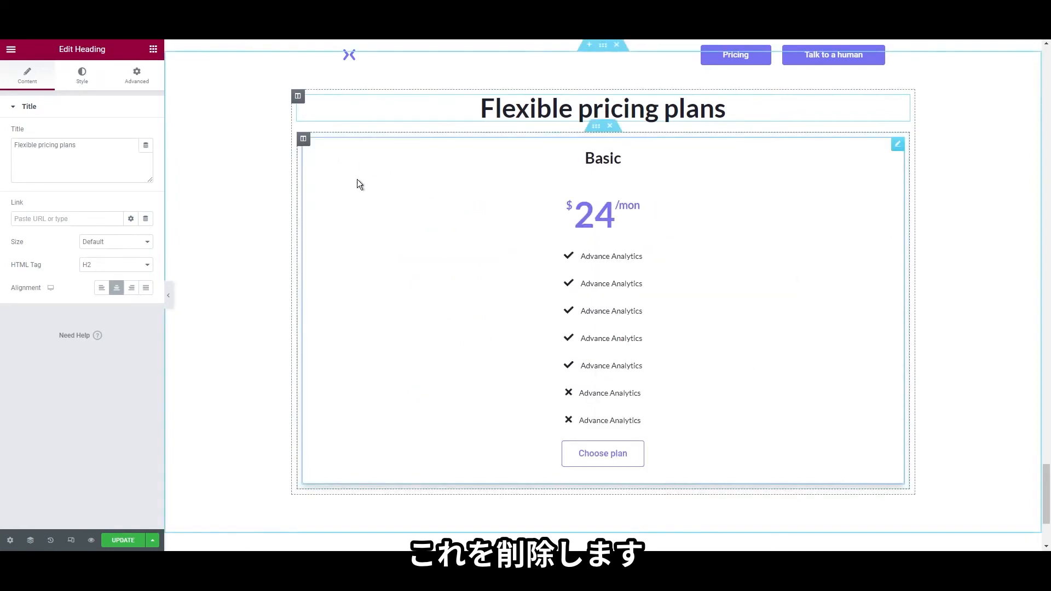
right_click(310, 145)
click(323, 165)
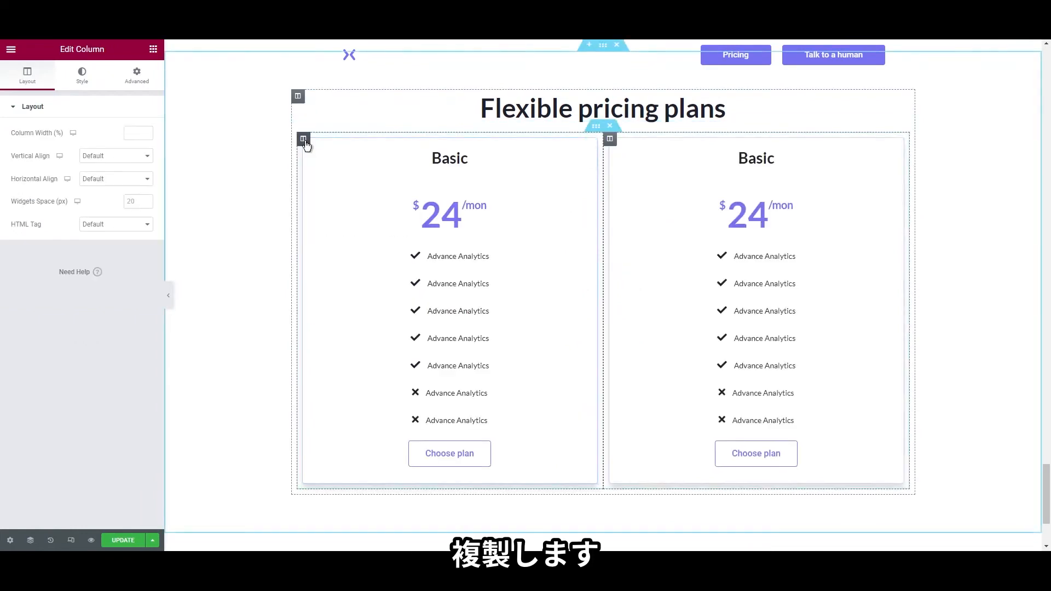
right_click(309, 155)
click(323, 166)
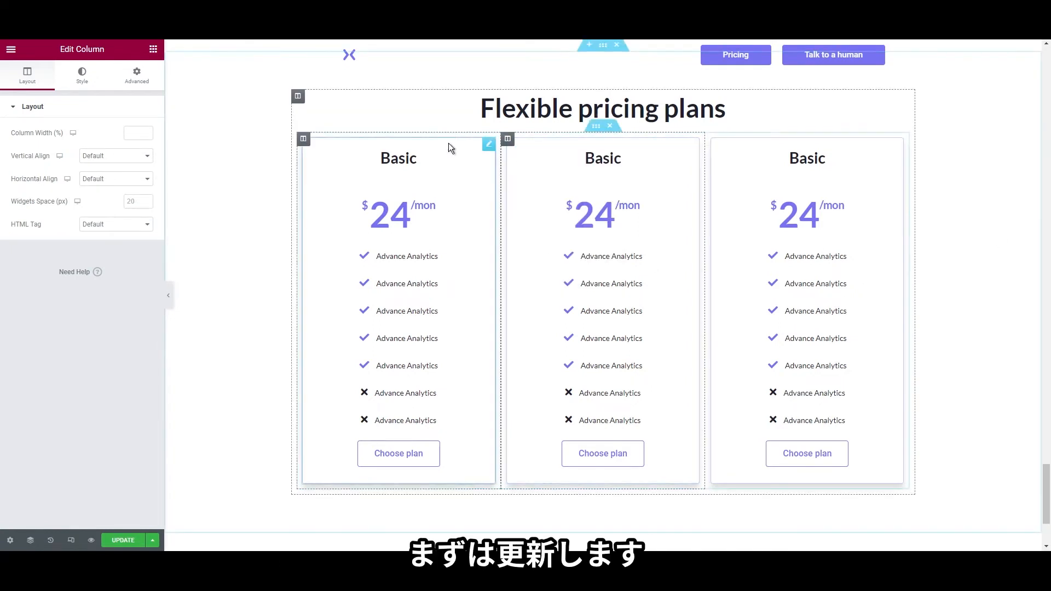
click(121, 77)
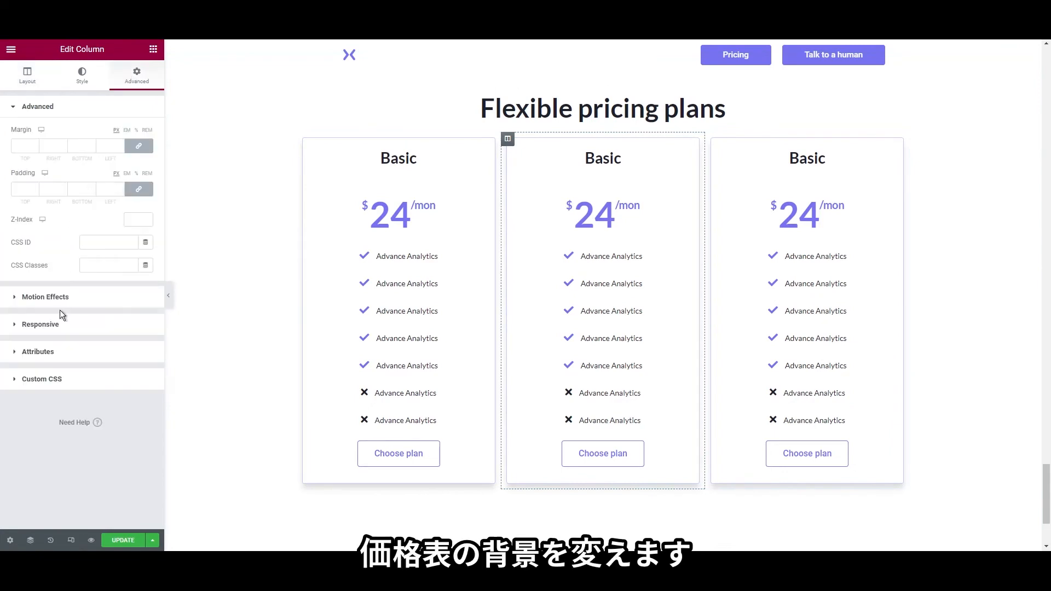
Paste the dark colour #1E212C as the middle card's background
right_click(545, 187)
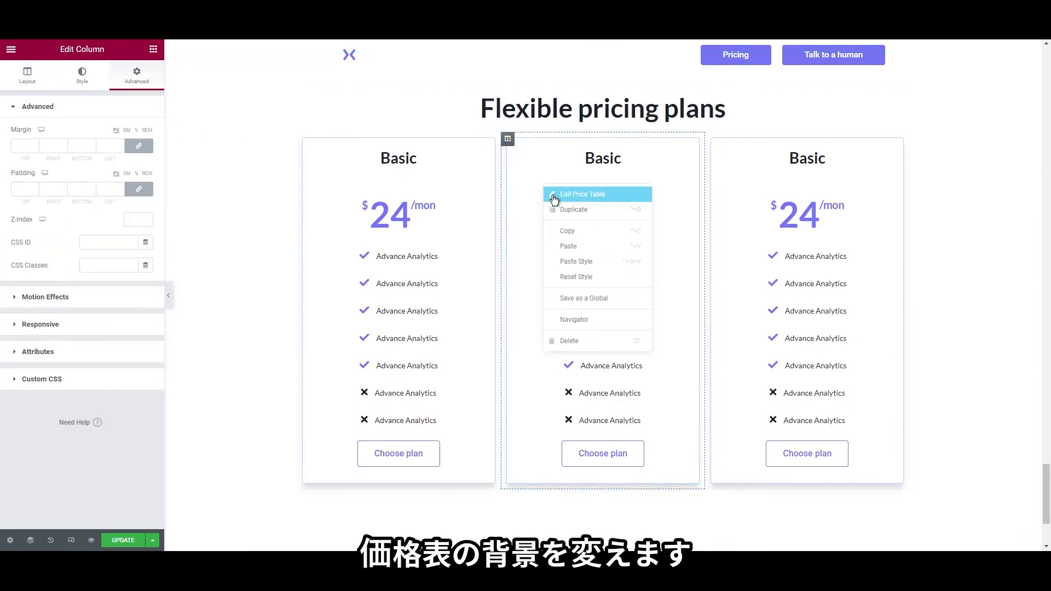
click(583, 195)
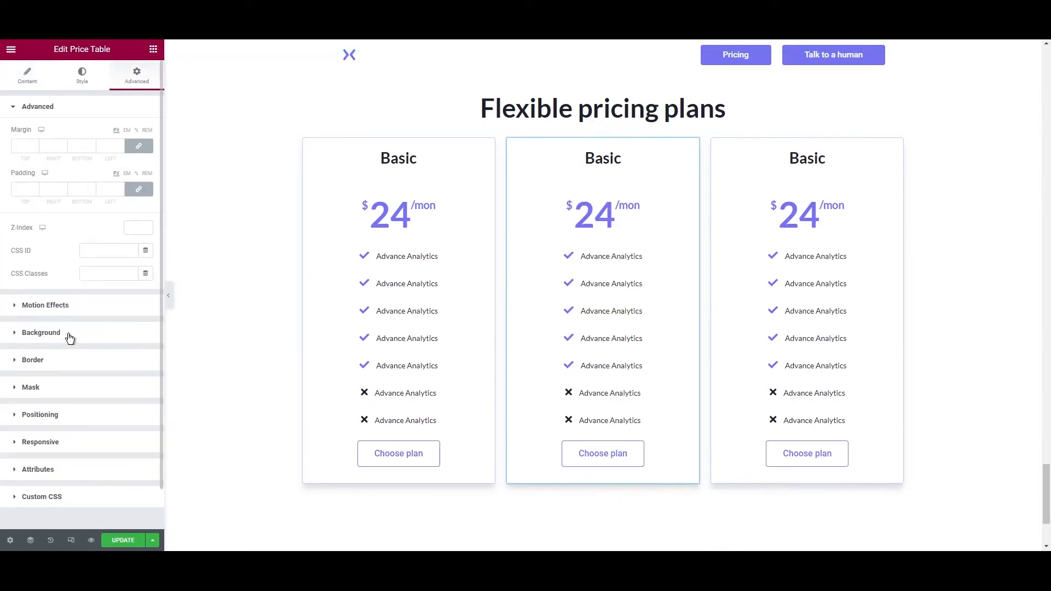
click(69, 338)
click(146, 236)
text(#1E212C)
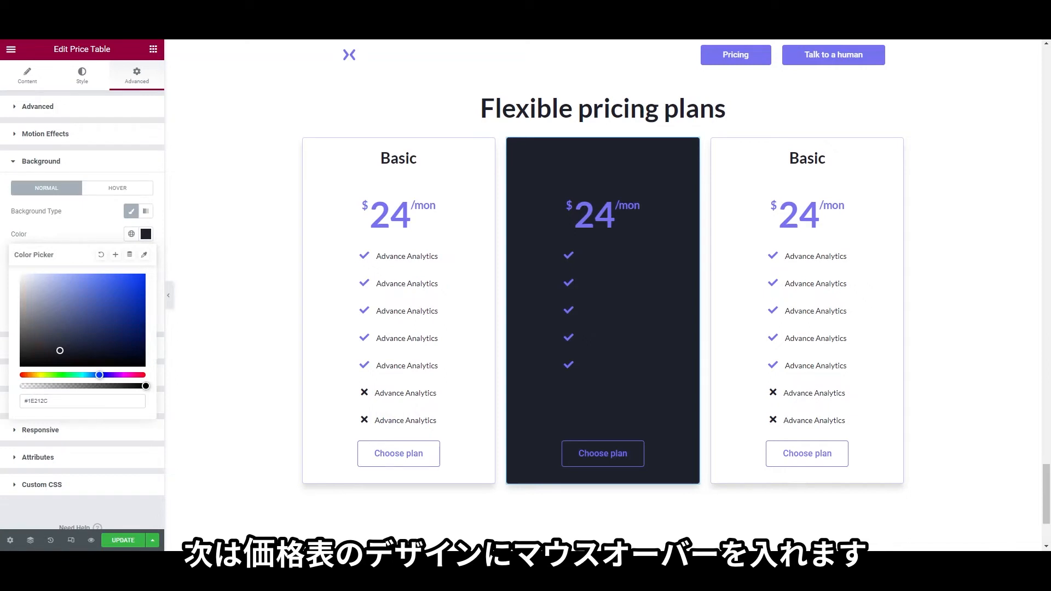
Set the middle card's title and feature text to the global white colour
click(77, 77)
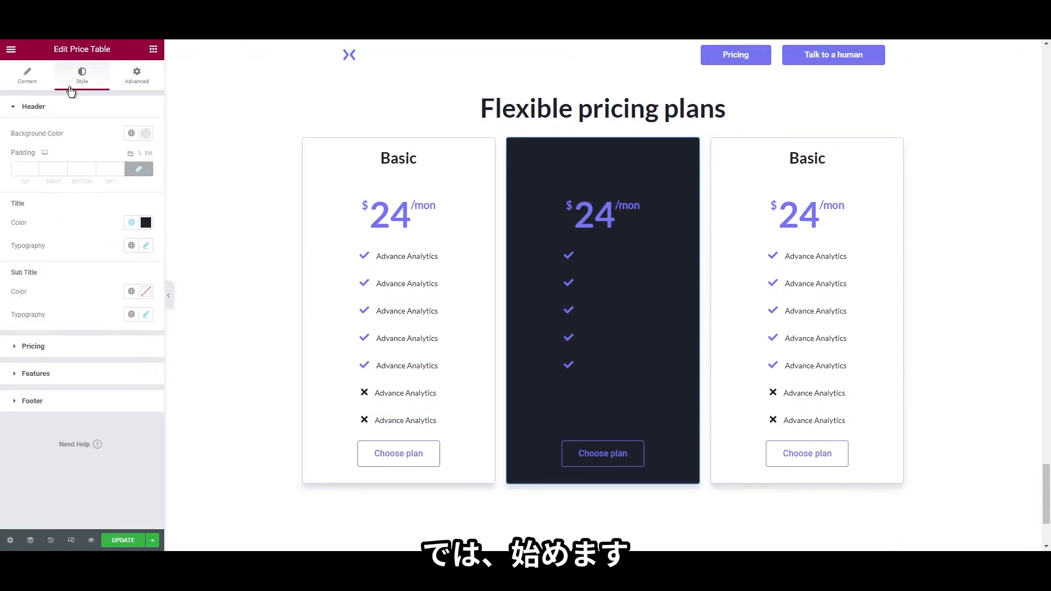
click(131, 222)
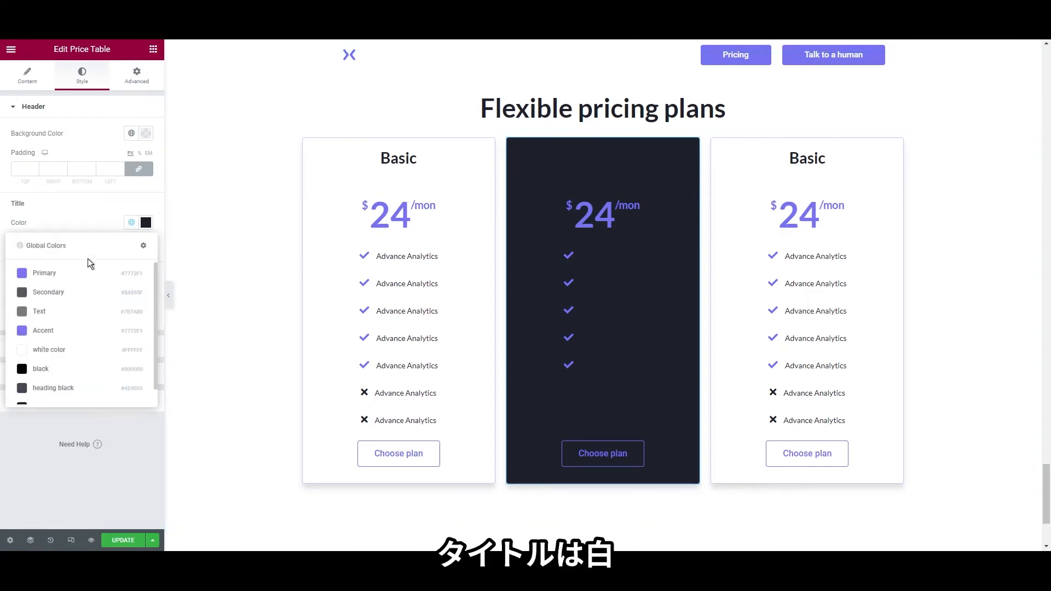
click(77, 353)
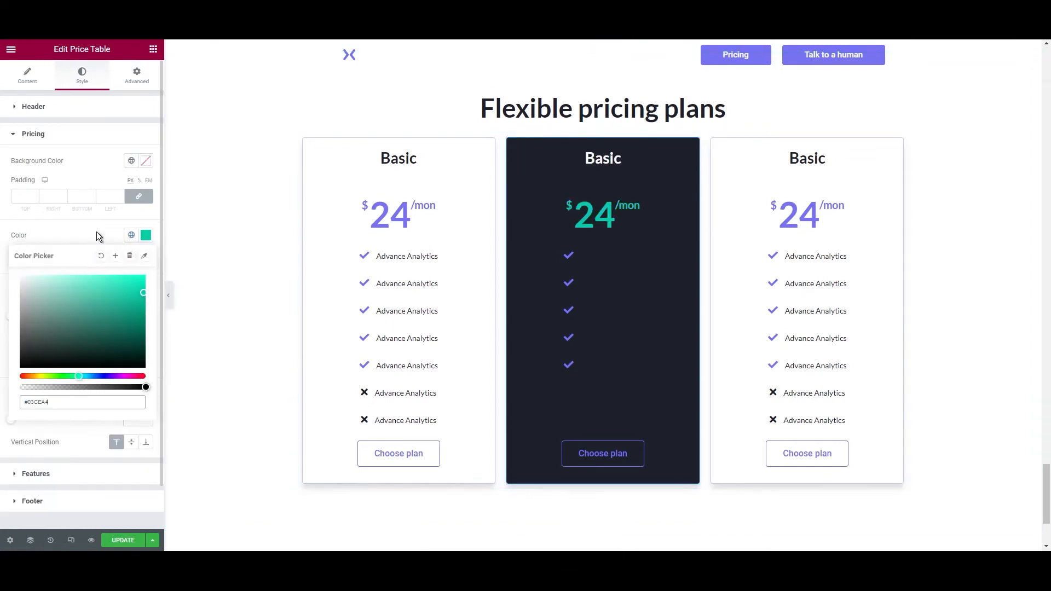
click(96, 231)
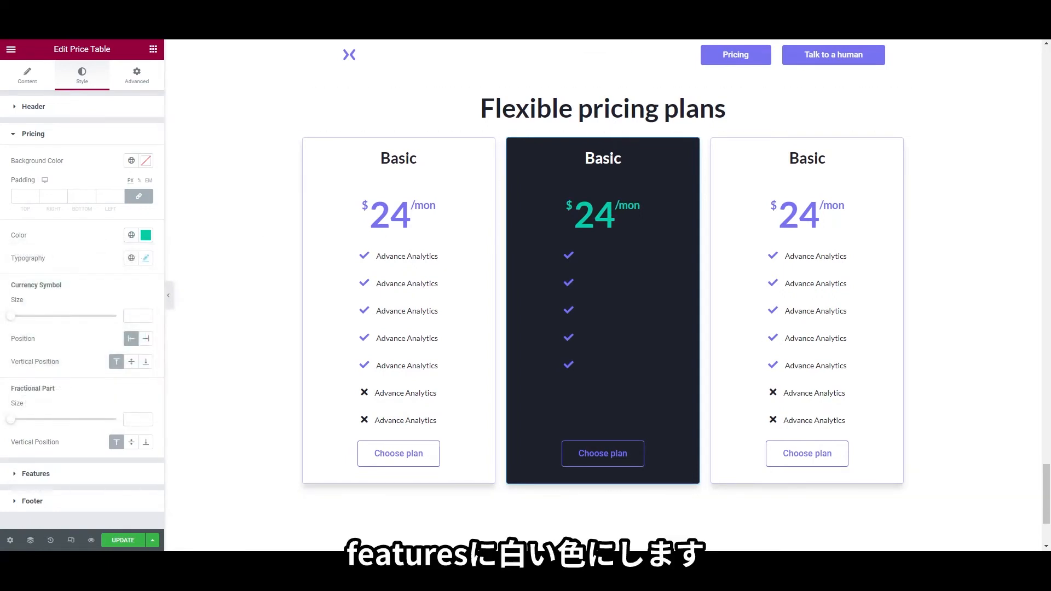
click(66, 474)
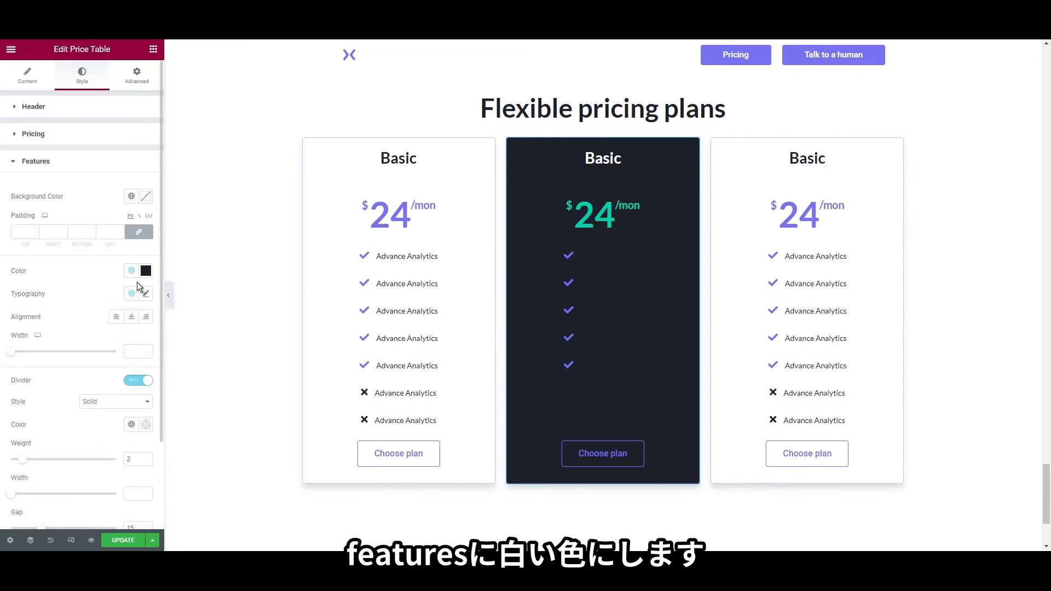
click(132, 270)
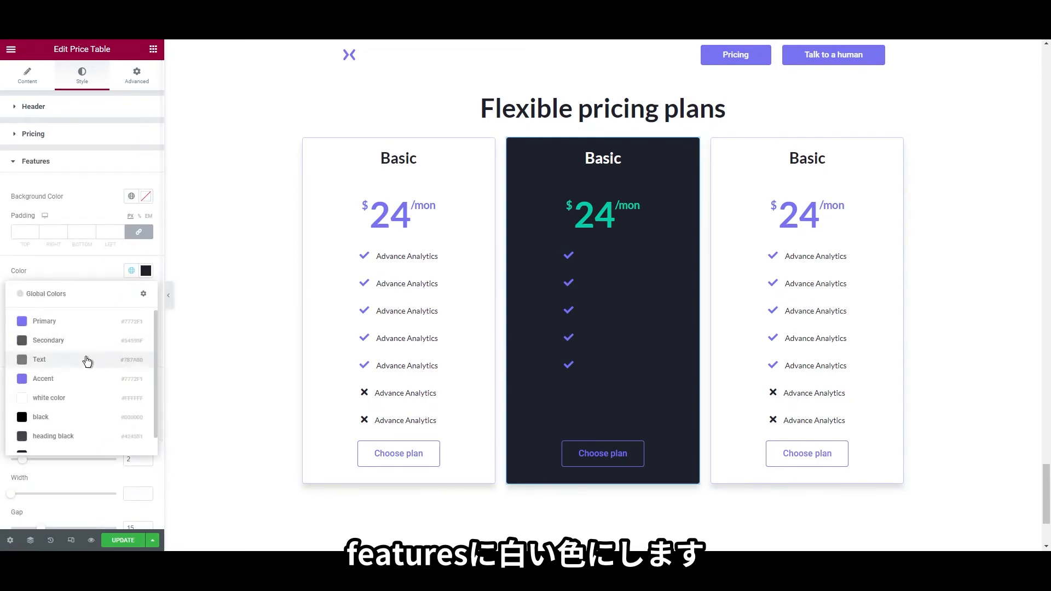
click(79, 398)
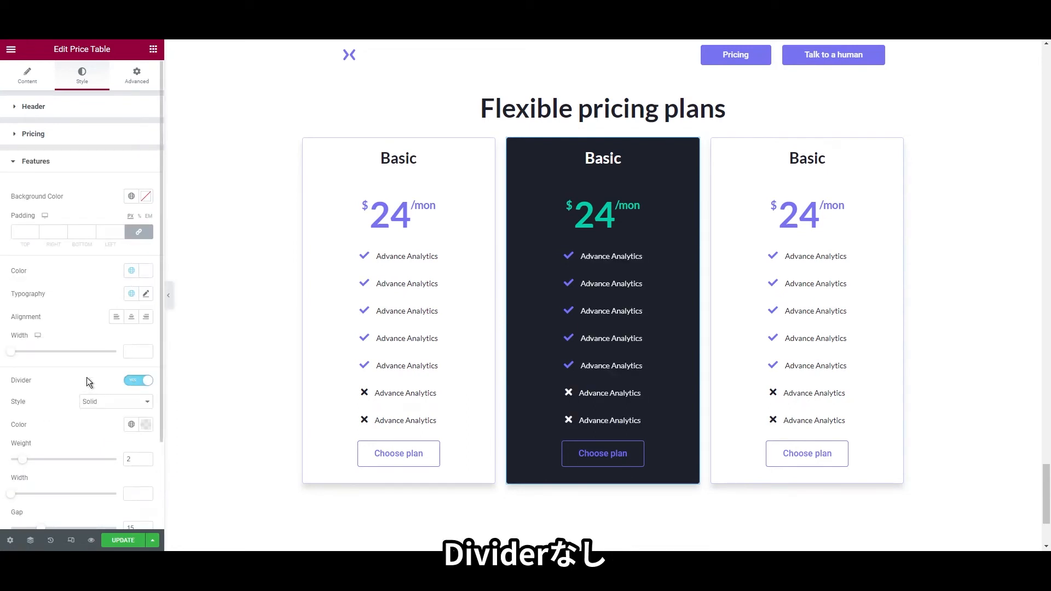
scroll(86, 378, down, 2)
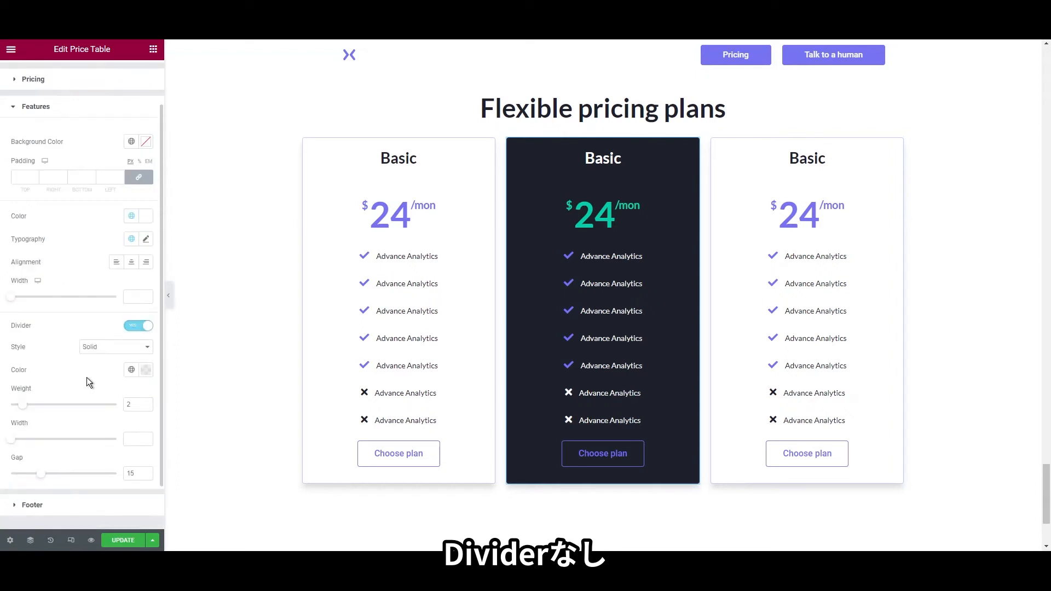
click(100, 450)
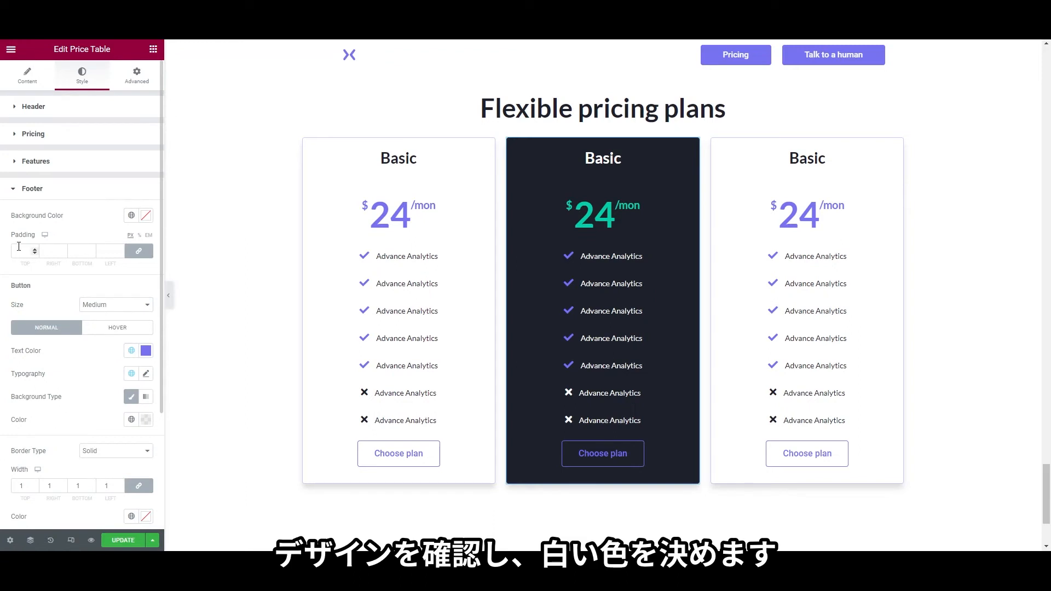
Give the dark card's button white text and a Primary purple background
click(132, 351)
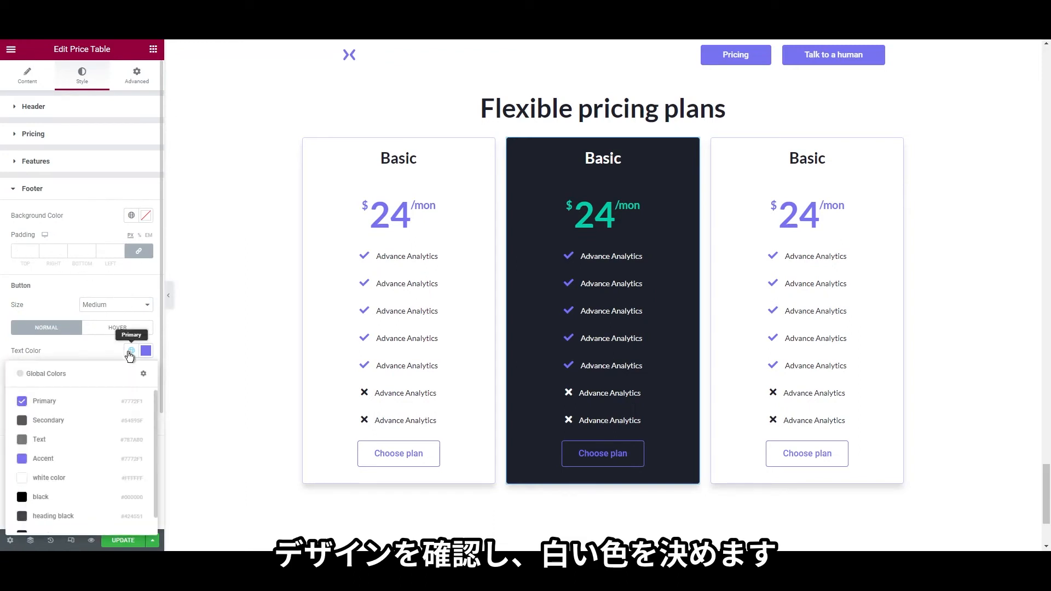
click(65, 485)
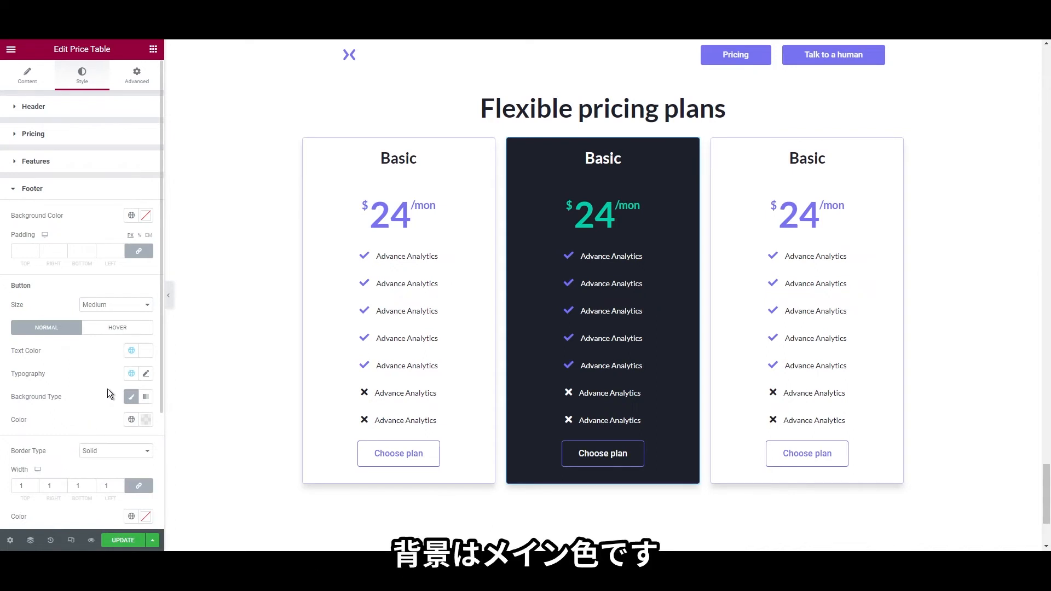
click(131, 420)
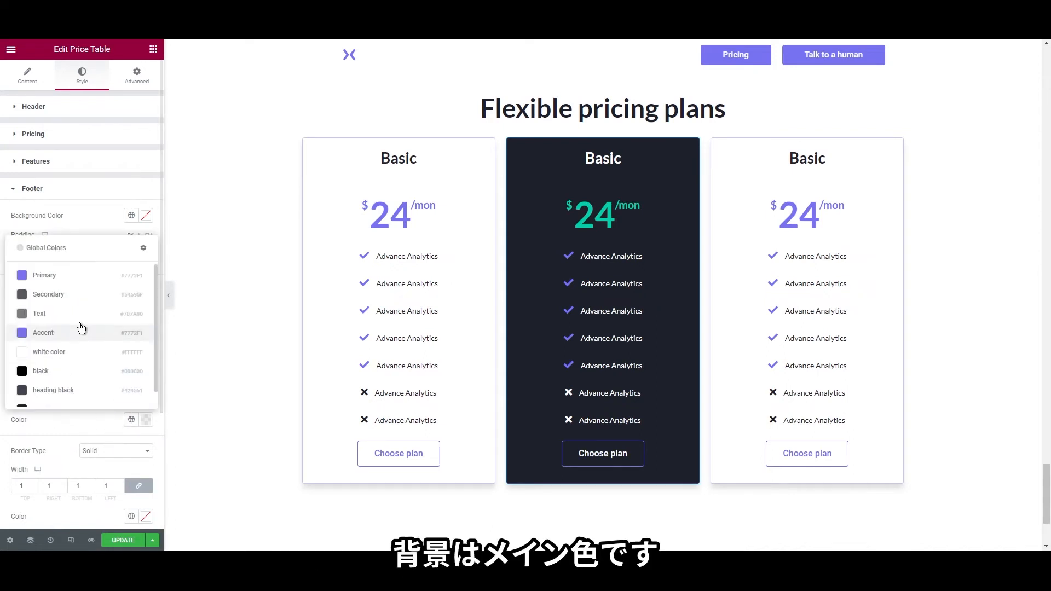
click(75, 279)
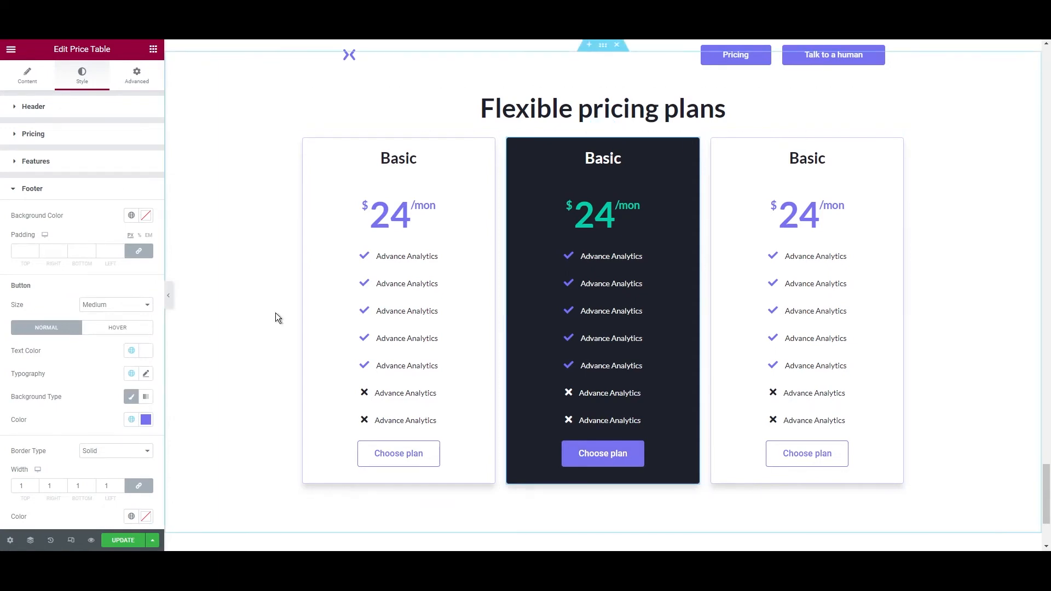
Set the button's hover text to Primary and its hover background to fully transparent
click(107, 328)
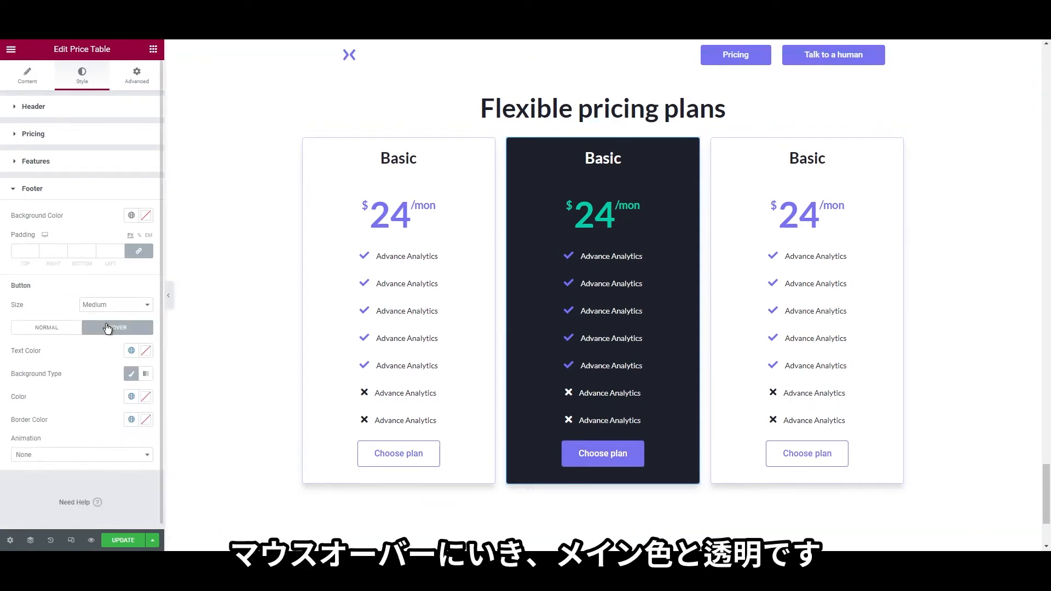
click(131, 352)
click(61, 401)
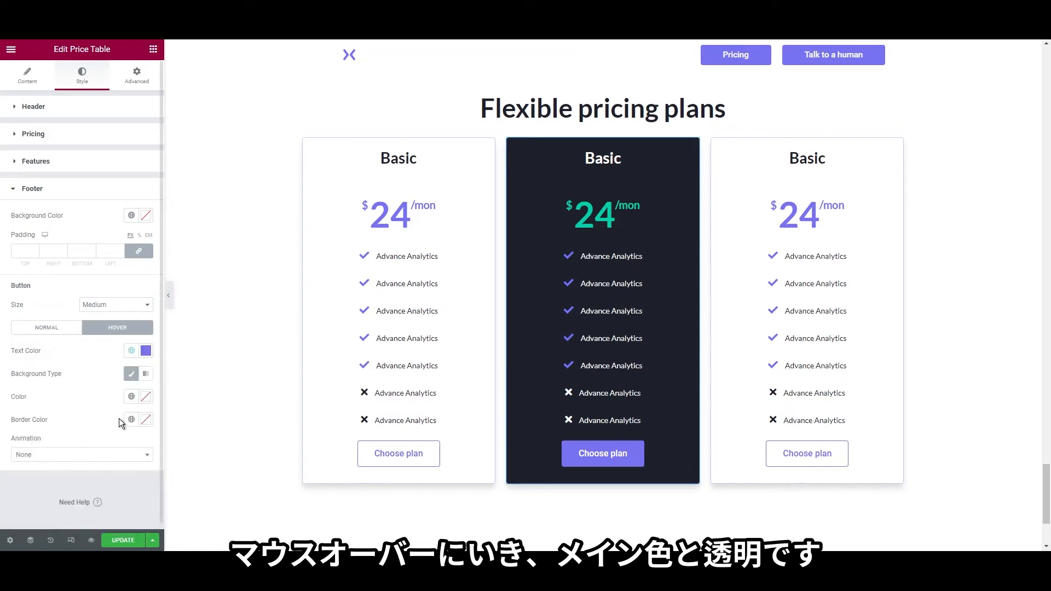
click(131, 396)
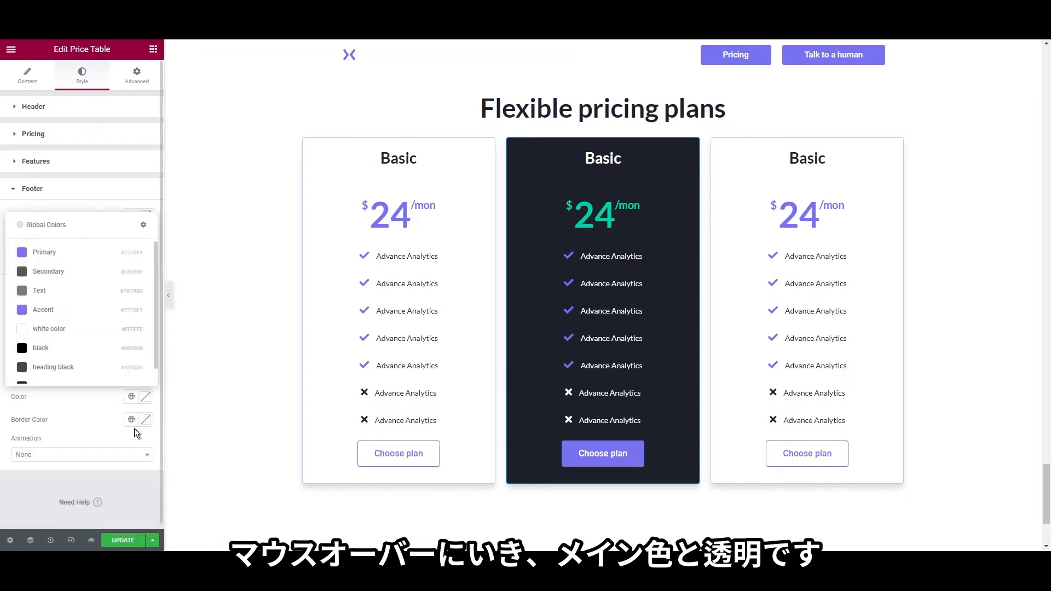
click(145, 397)
drag(133, 353, 22, 354)
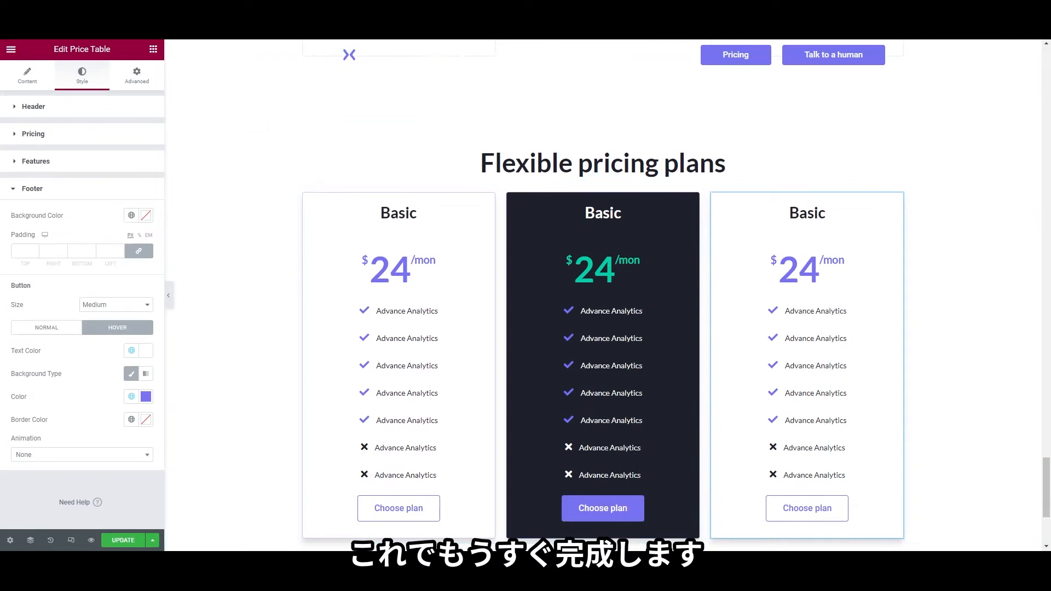
Unlink the pricing row's margins and set its top margin to 40
right_click(597, 181)
click(563, 189)
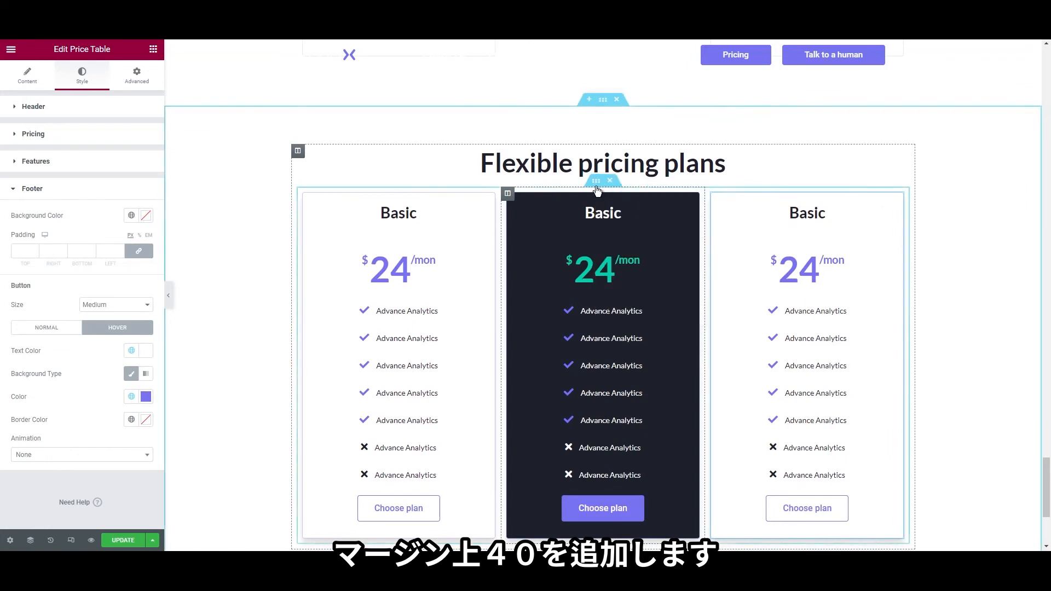
right_click(596, 186)
click(611, 197)
click(137, 75)
click(139, 146)
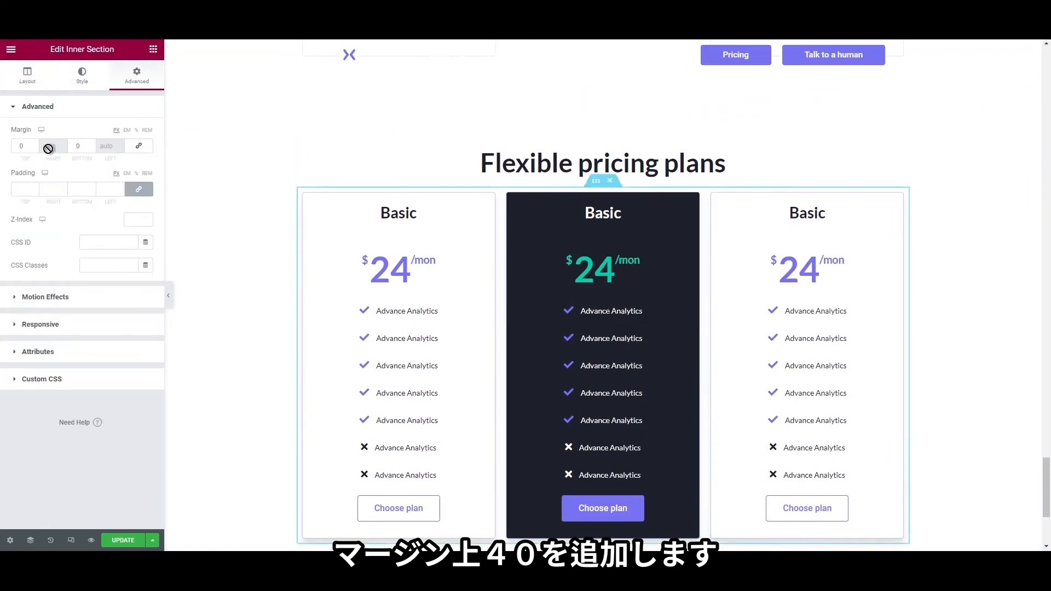
double_click(21, 146)
text(40)
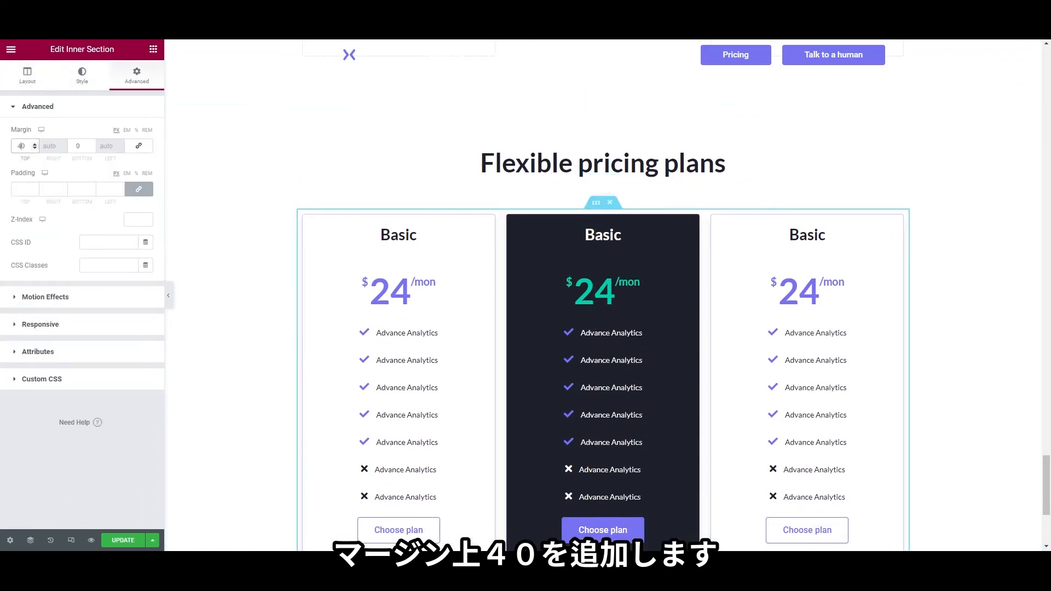
scroll(603, 296, down, 2)
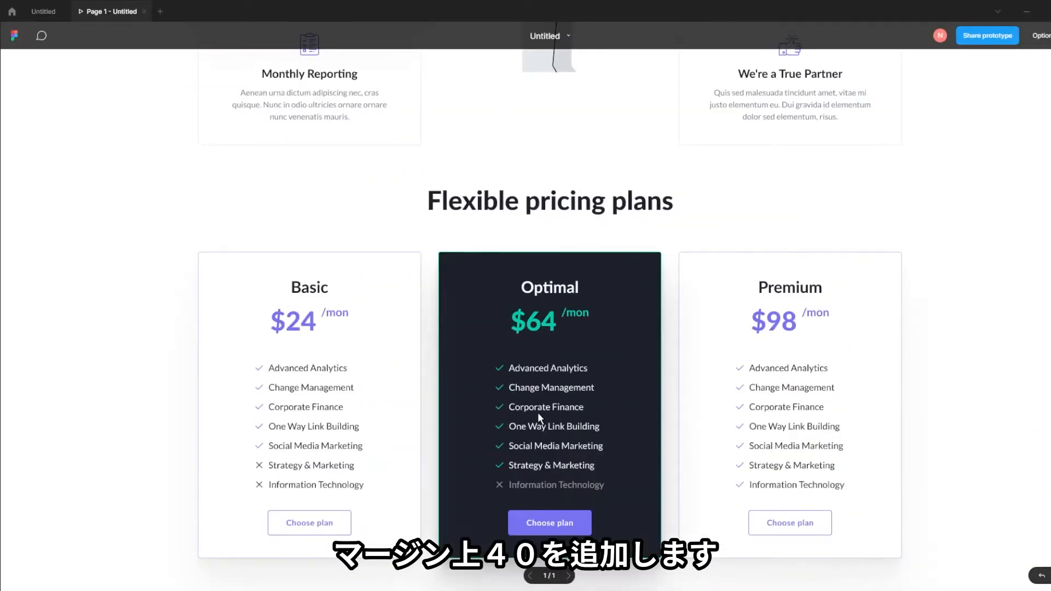
Scroll the Figma prototype down to the 'What our clients say' testimonial section and footer
scroll(538, 412, down, 2)
scroll(538, 412, up, 1)
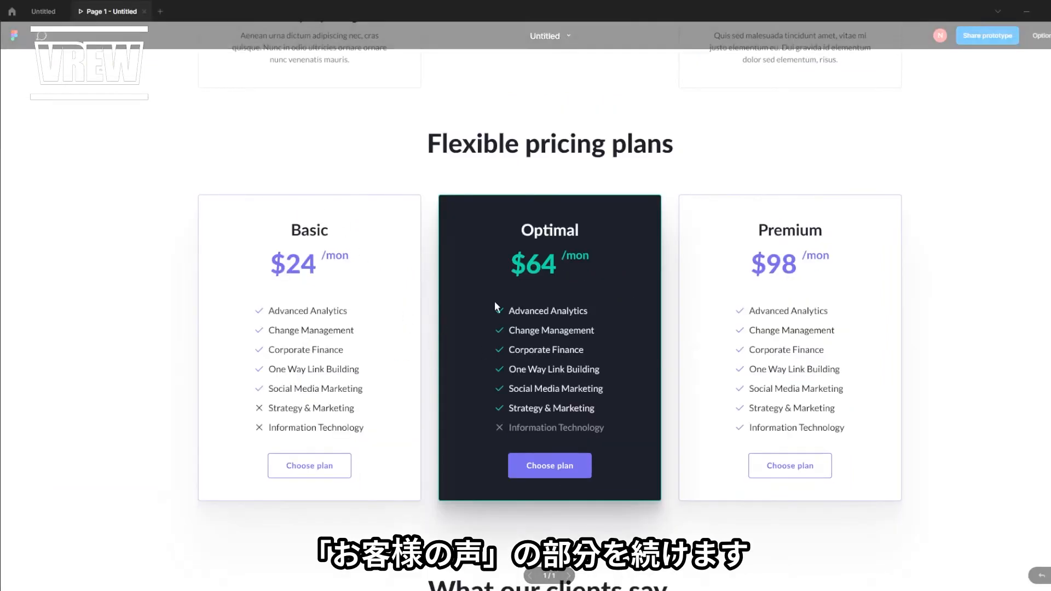
scroll(526, 425, down, 9)
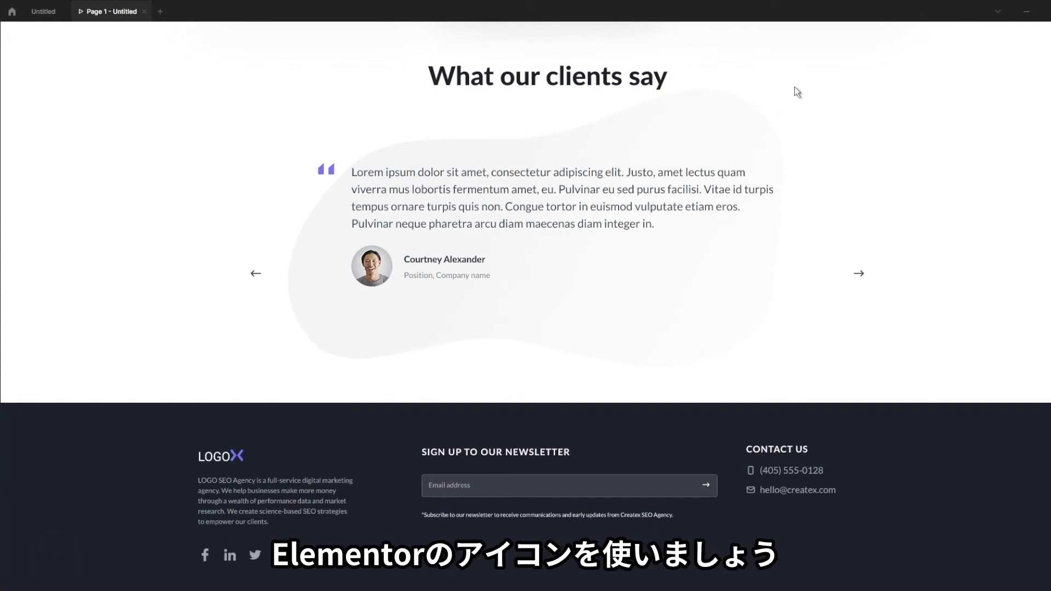
Duplicate the pricing section, remove its pricing cards, and paste new heading text
click(1019, 20)
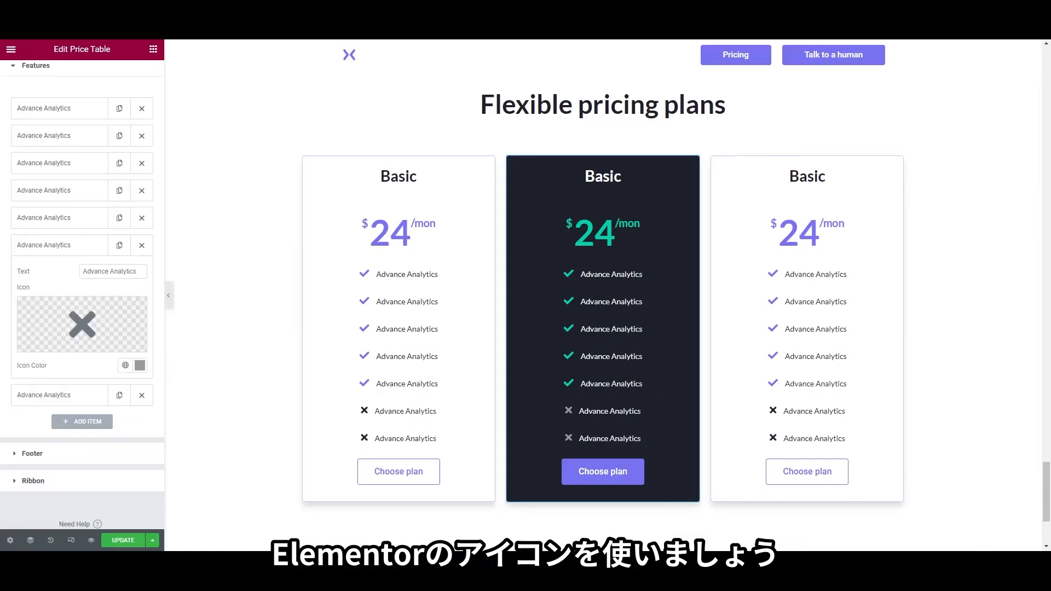
scroll(603, 295, up, 3)
right_click(603, 153)
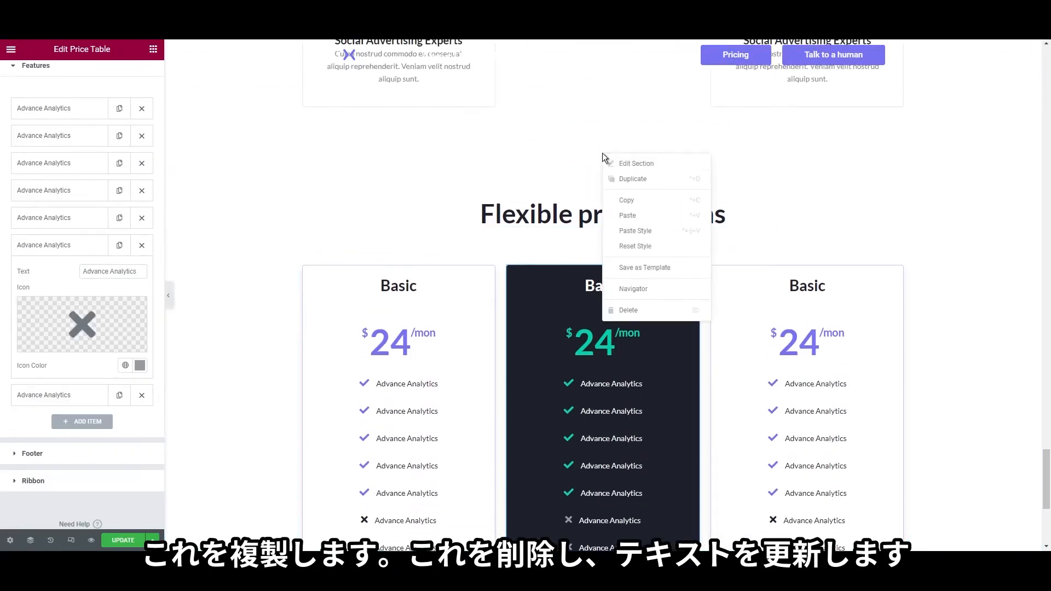
click(611, 181)
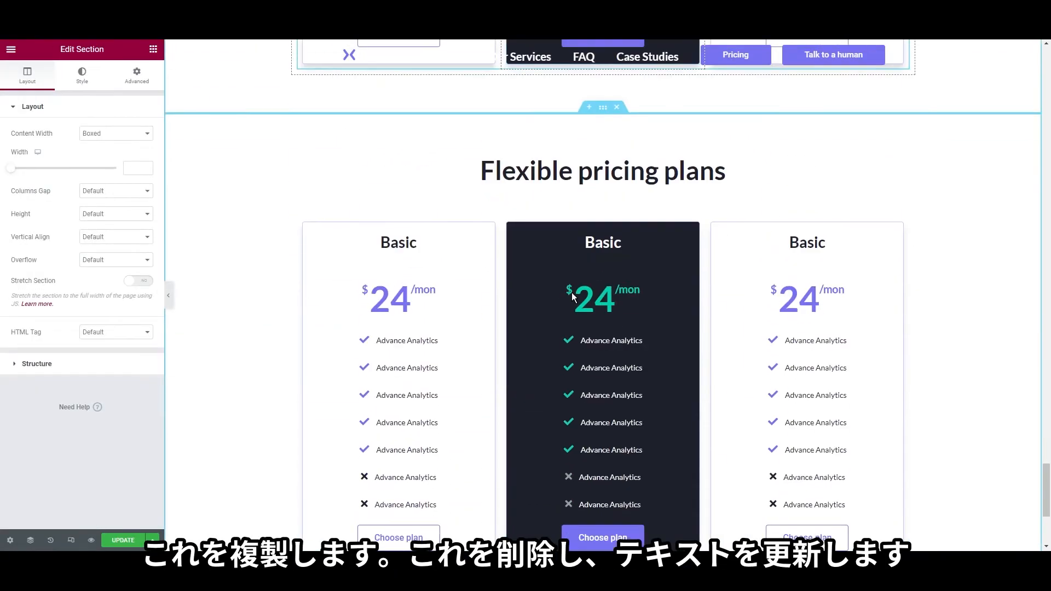
click(609, 210)
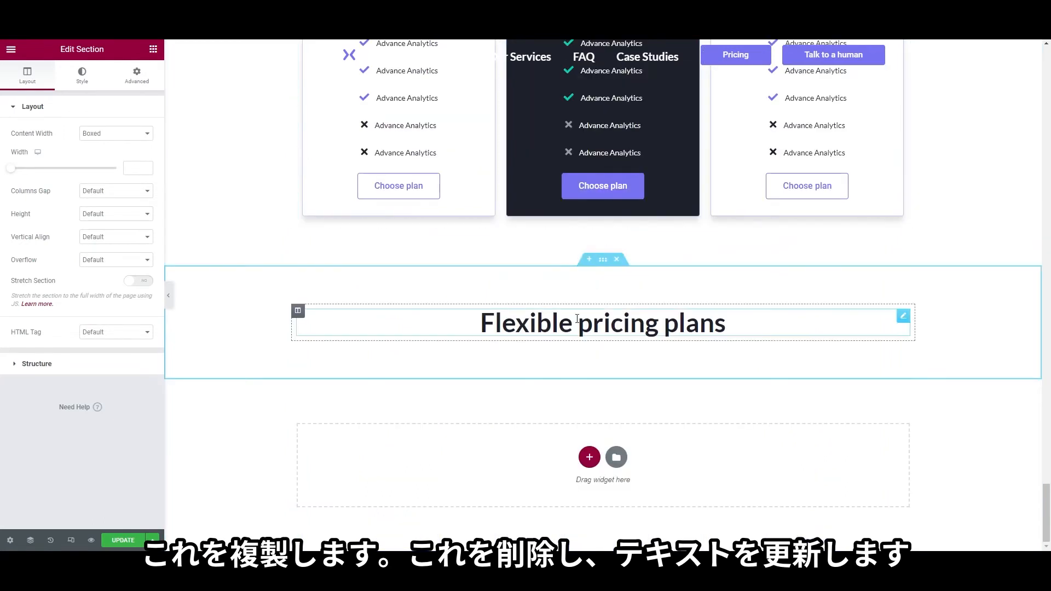
right_click(582, 335)
click(581, 335)
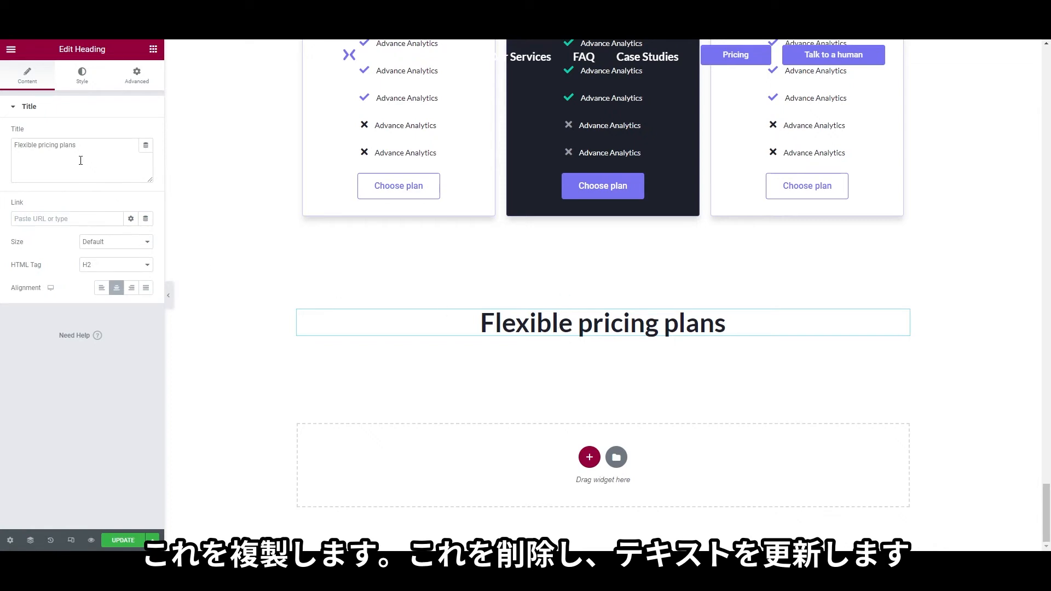
right_click(508, 333)
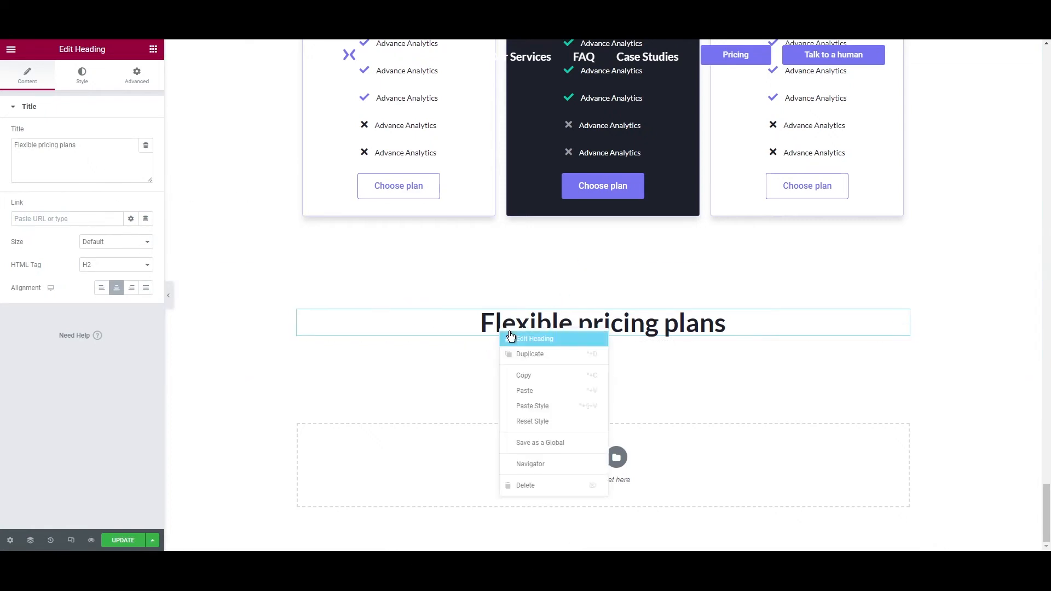
click(101, 169)
click(100, 166)
key(ctrl+a)
text(Flexible pricing plans)
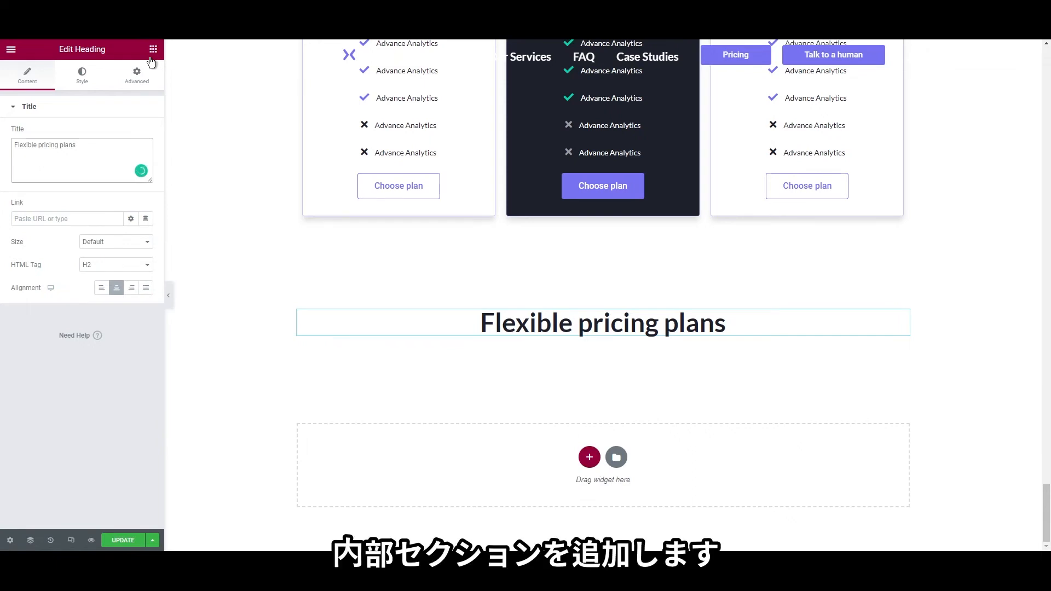
Add a two-column inner section under the heading with the left column width set to 5
click(152, 49)
drag(47, 152, 552, 334)
right_click(310, 324)
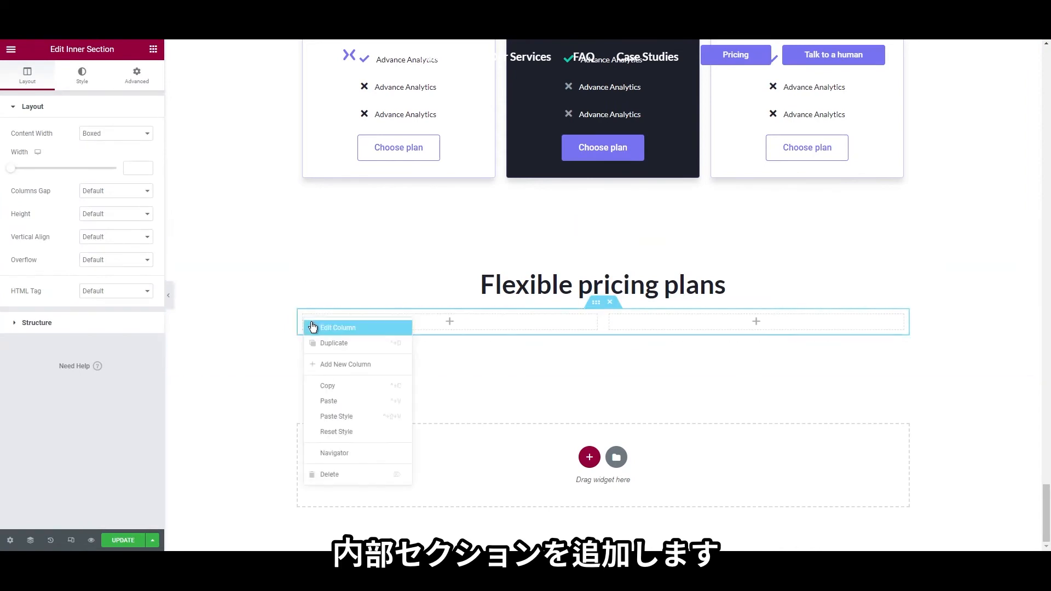
click(314, 328)
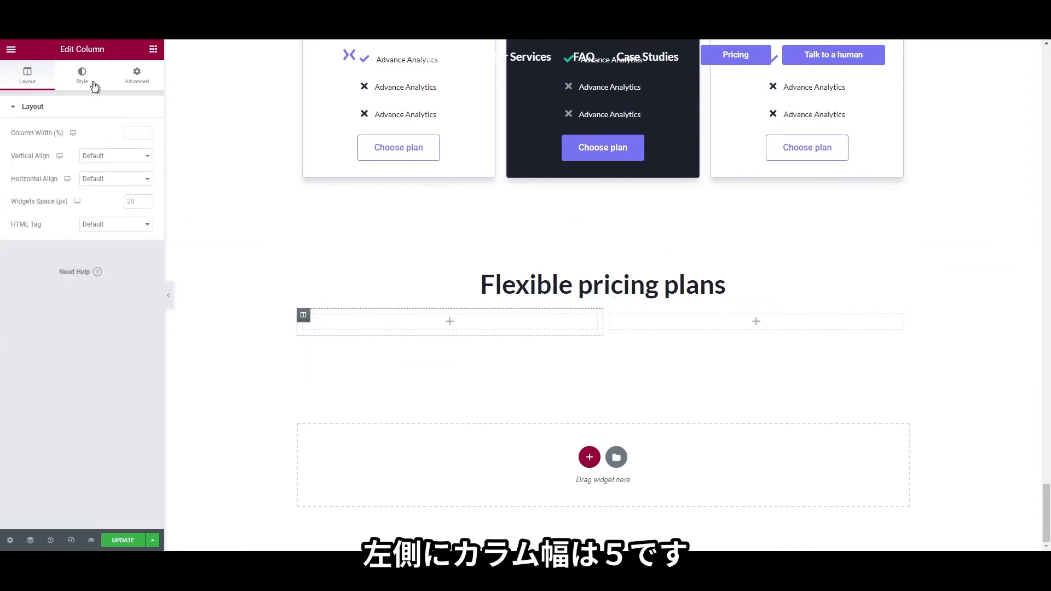
click(130, 133)
text(5)
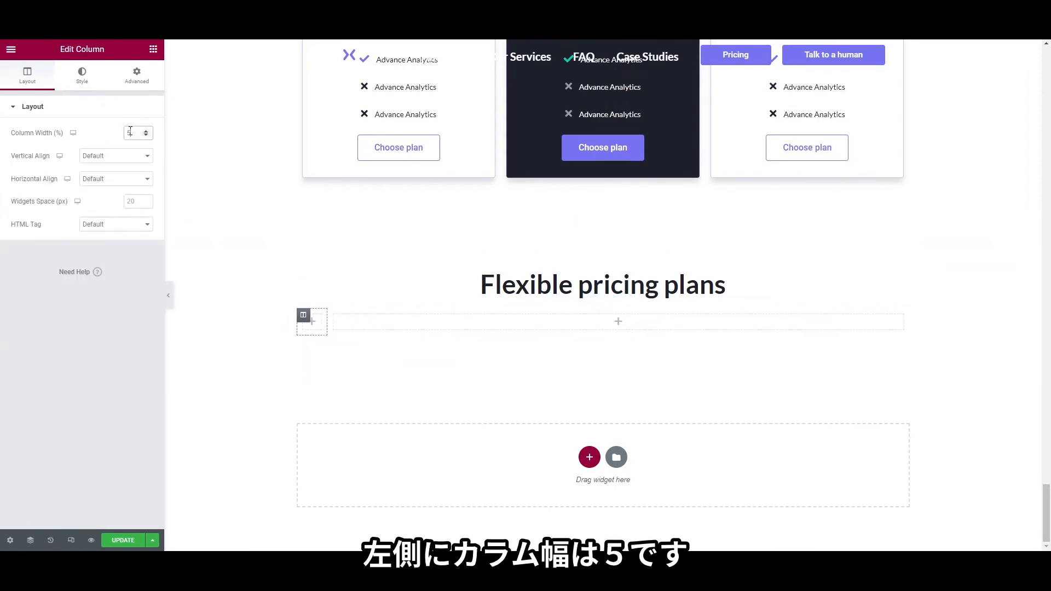
Put an Image widget in the left column showing the uploaded testimonial-area.jpg
click(153, 48)
drag(52, 197, 316, 324)
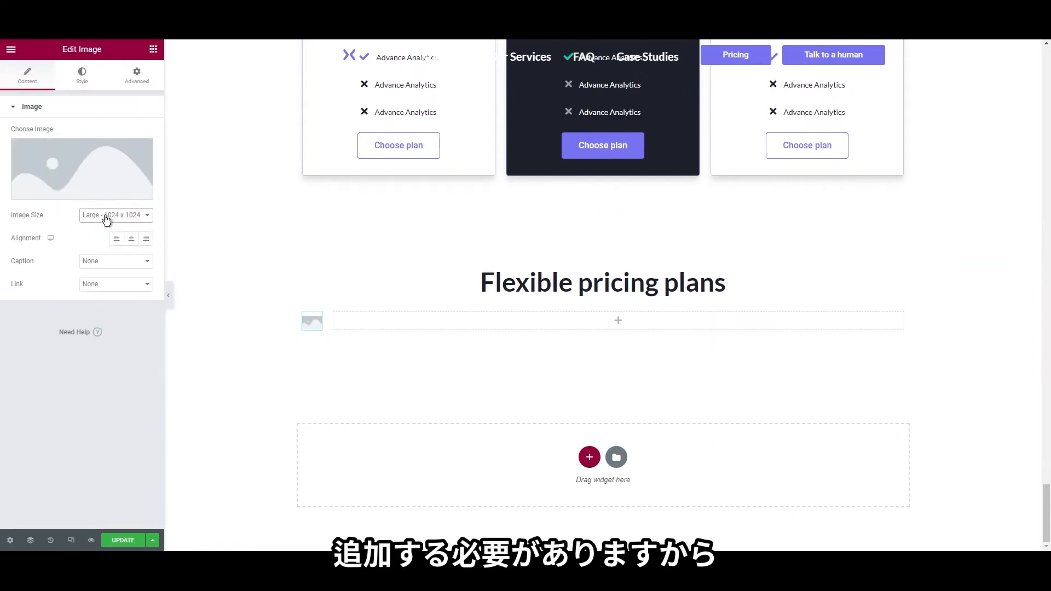
click(97, 290)
scroll(322, 420, up, 8)
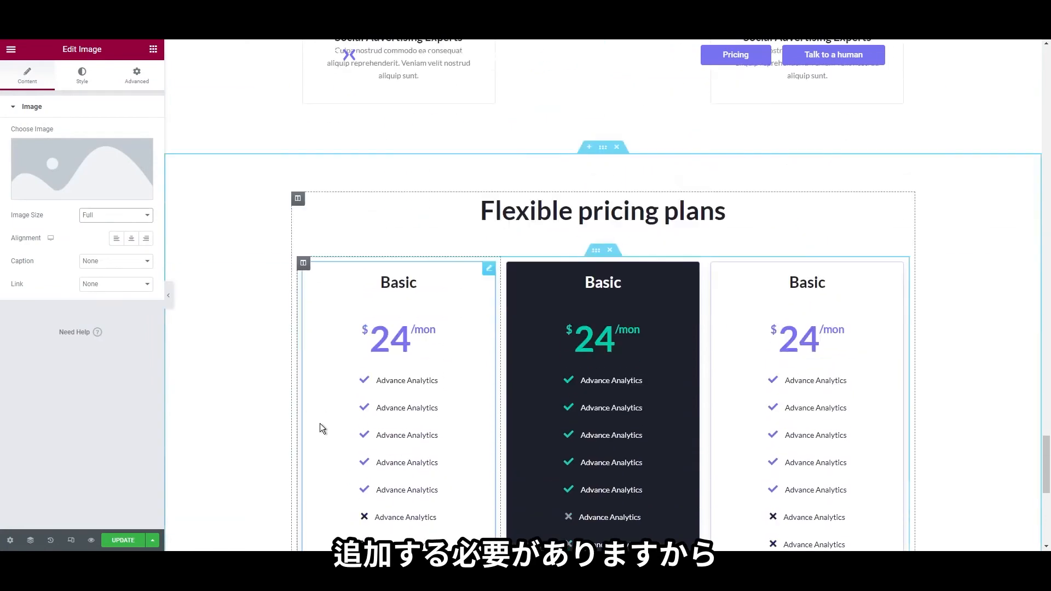
scroll(319, 423, down, 8)
click(107, 179)
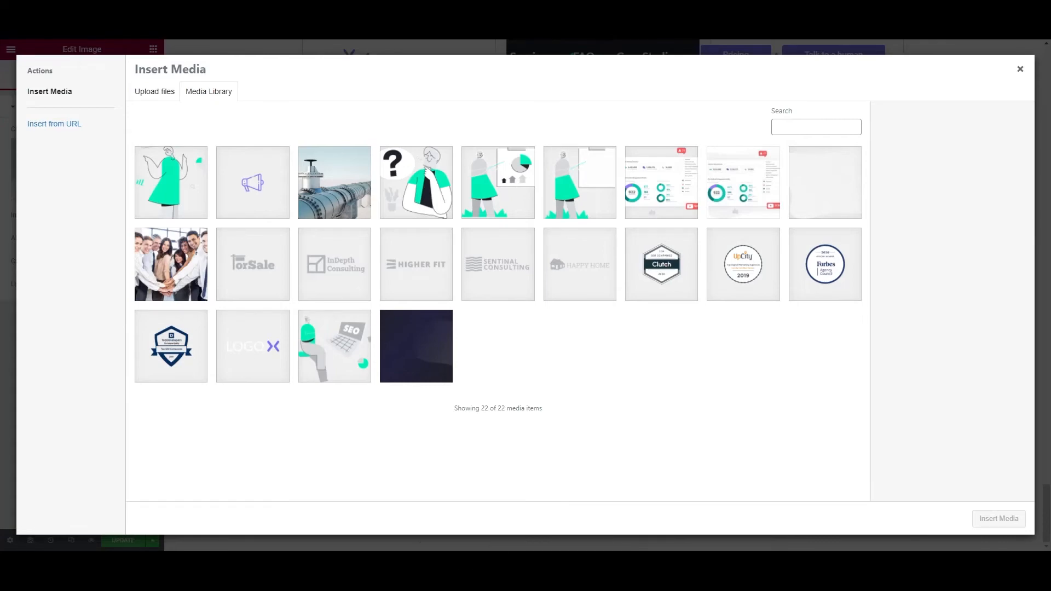
drag(0, 258, 277, 254)
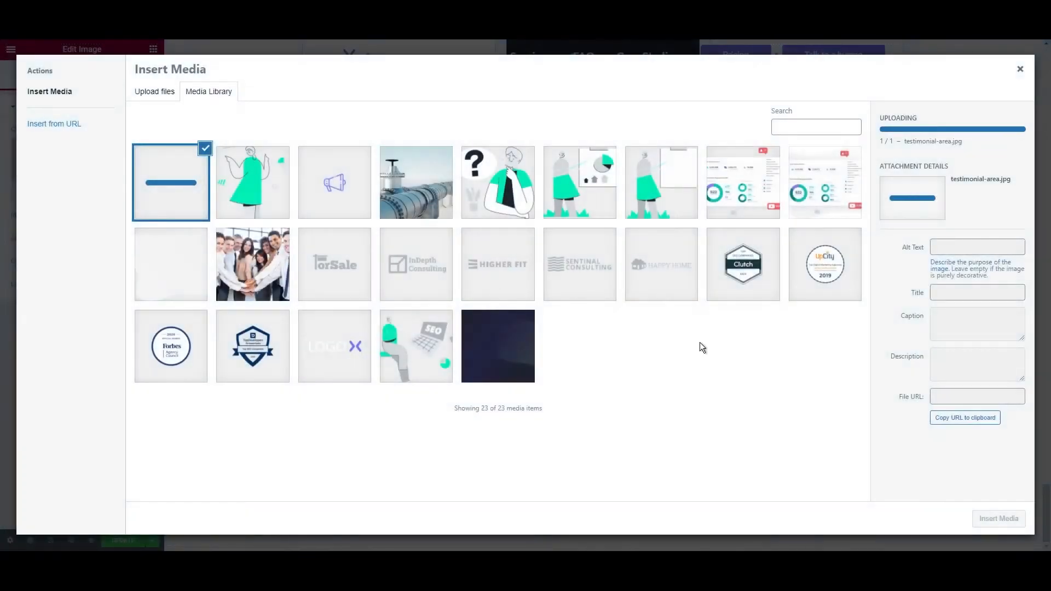
click(1000, 519)
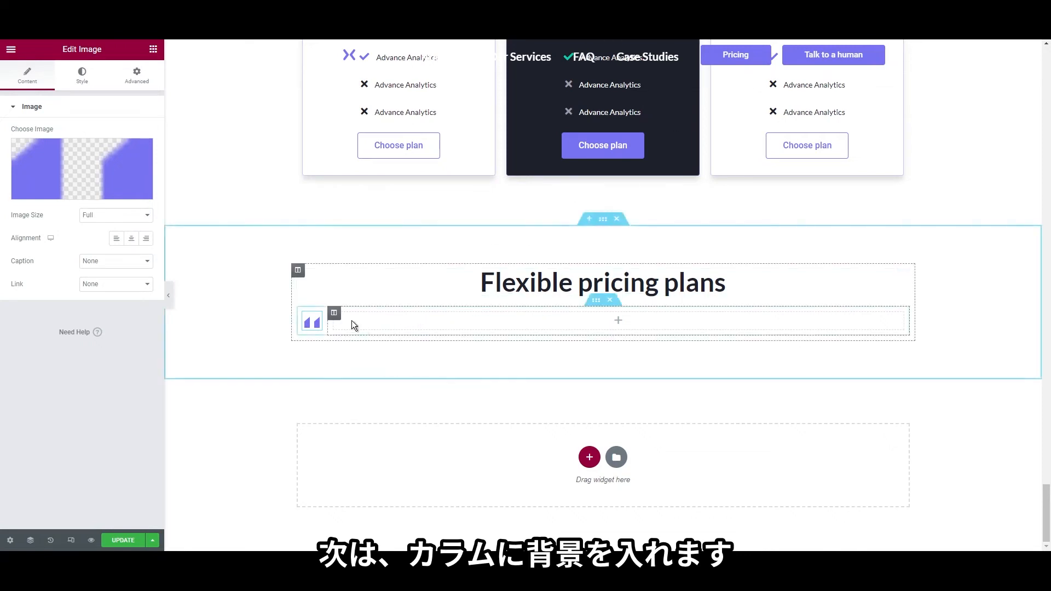
Give the inner column a classic background with the blank image, set to No-repeat and Cover
click(334, 313)
click(81, 76)
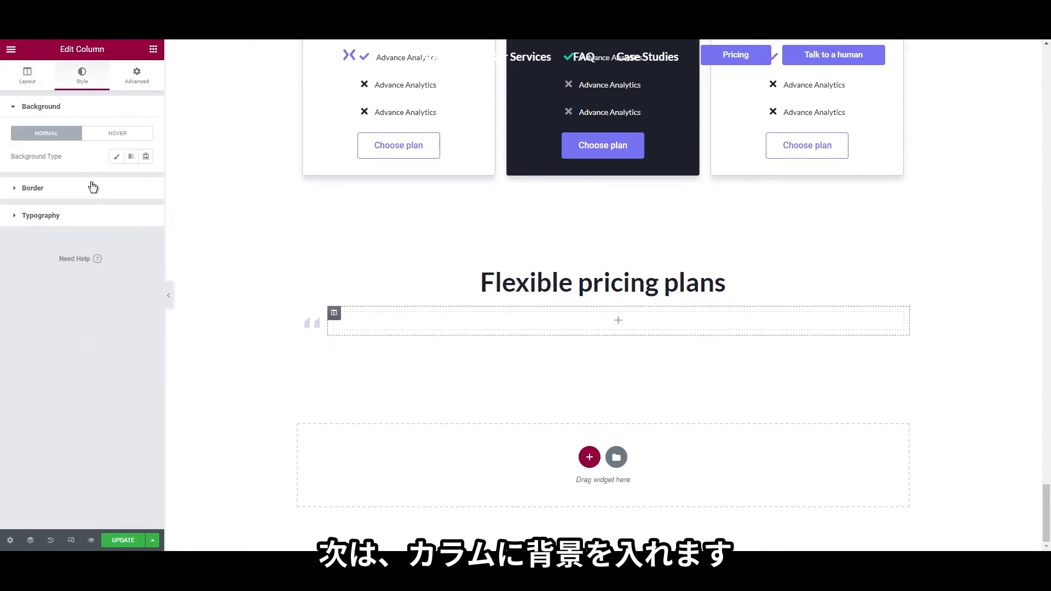
click(116, 157)
click(77, 228)
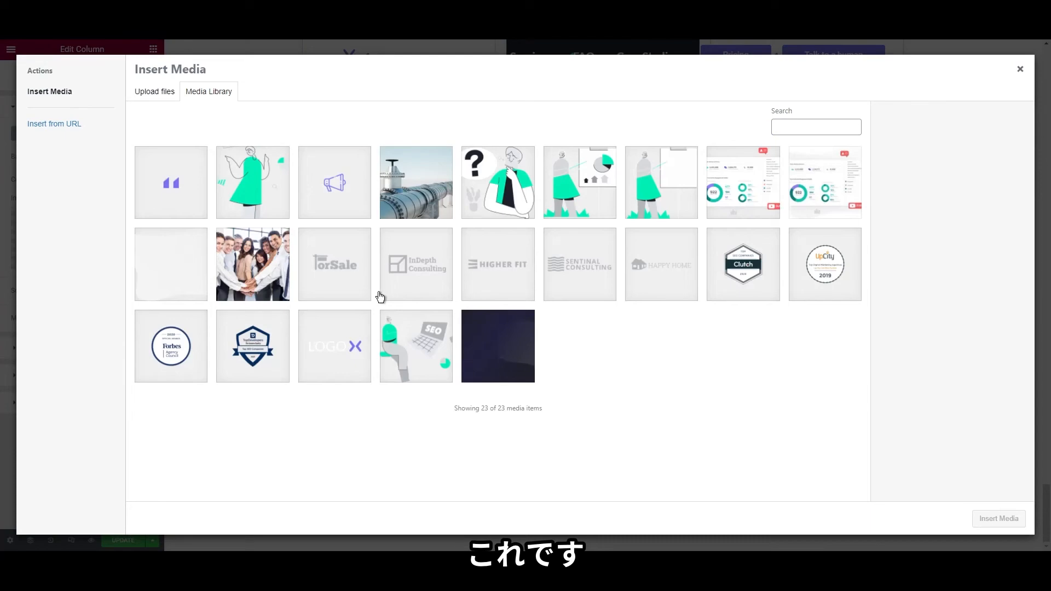
click(141, 277)
click(1018, 518)
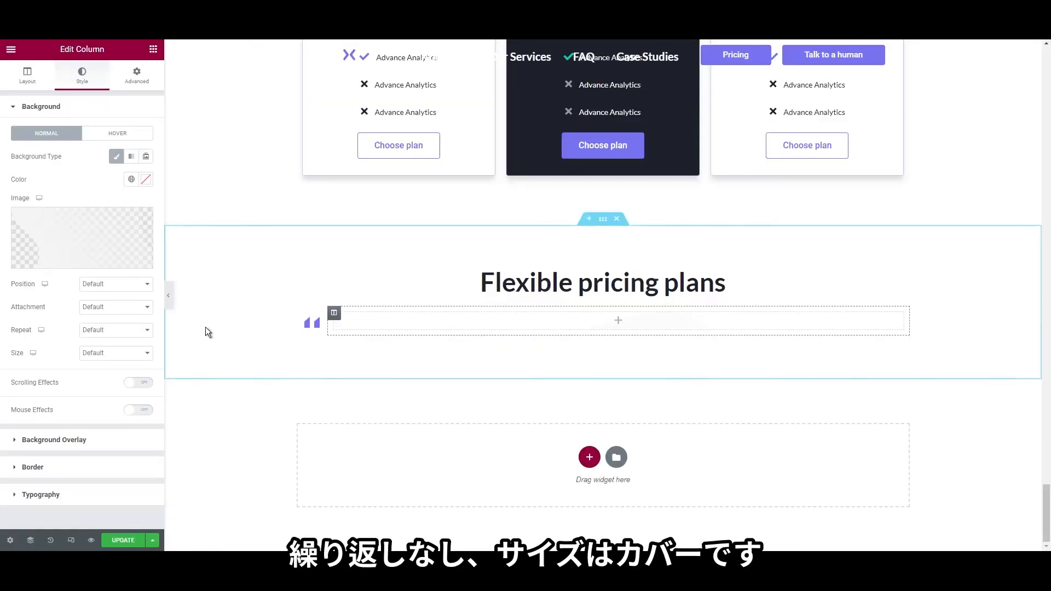
click(102, 356)
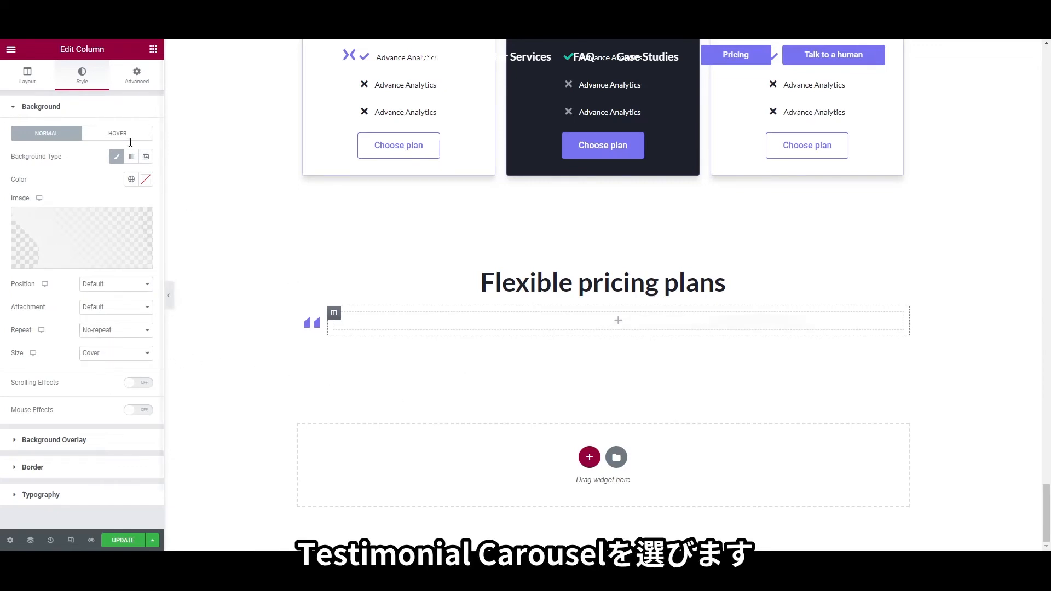
Add a Testimonial Carousel to the empty column, found by searching 'tes', and delete slides #2 and #3
click(153, 49)
text(test)
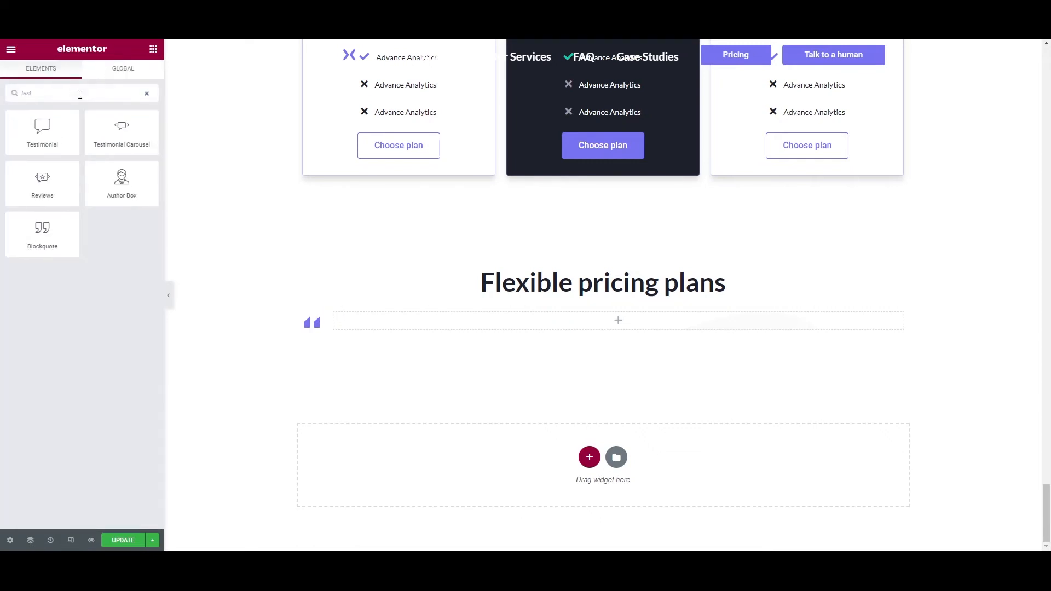
drag(122, 134, 423, 327)
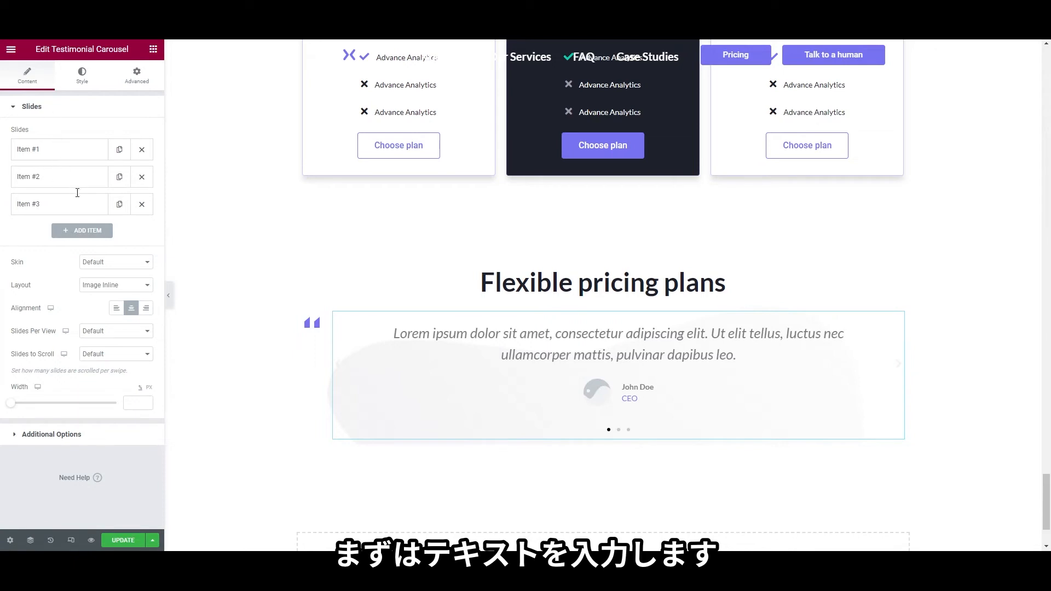
click(65, 155)
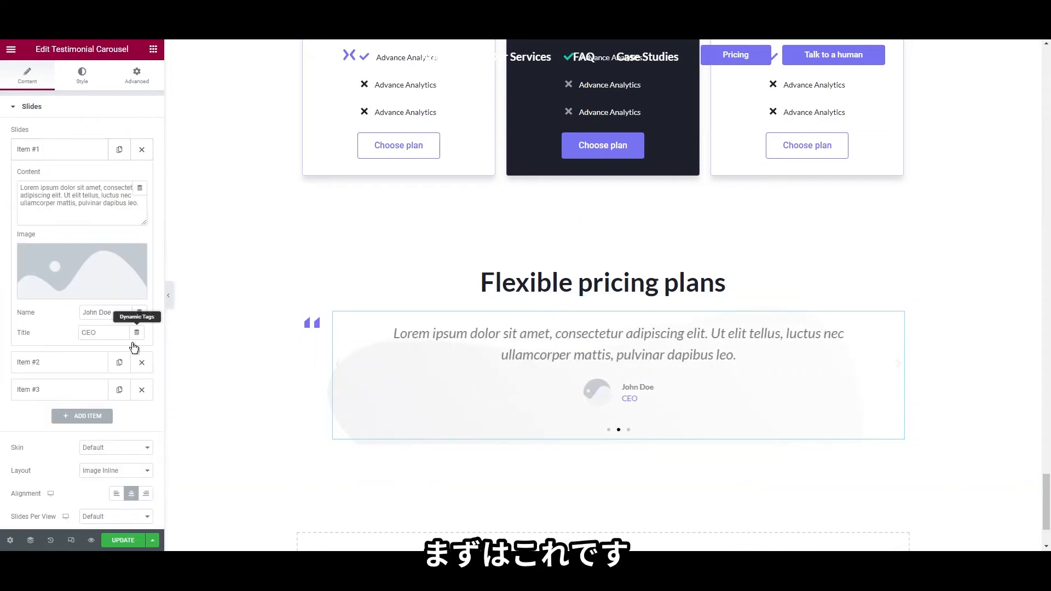
click(142, 362)
click(142, 363)
Give the slide longer quote text and the uploaded testimonial-img photo, and align it left
click(96, 201)
key(ctrl+a)
key(ctrl+v)
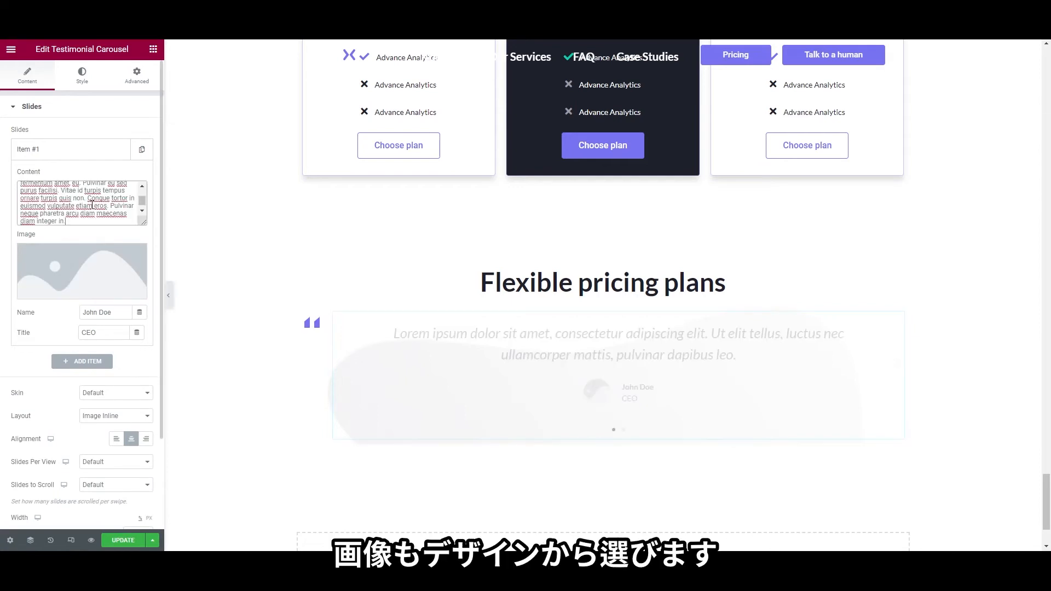
click(77, 267)
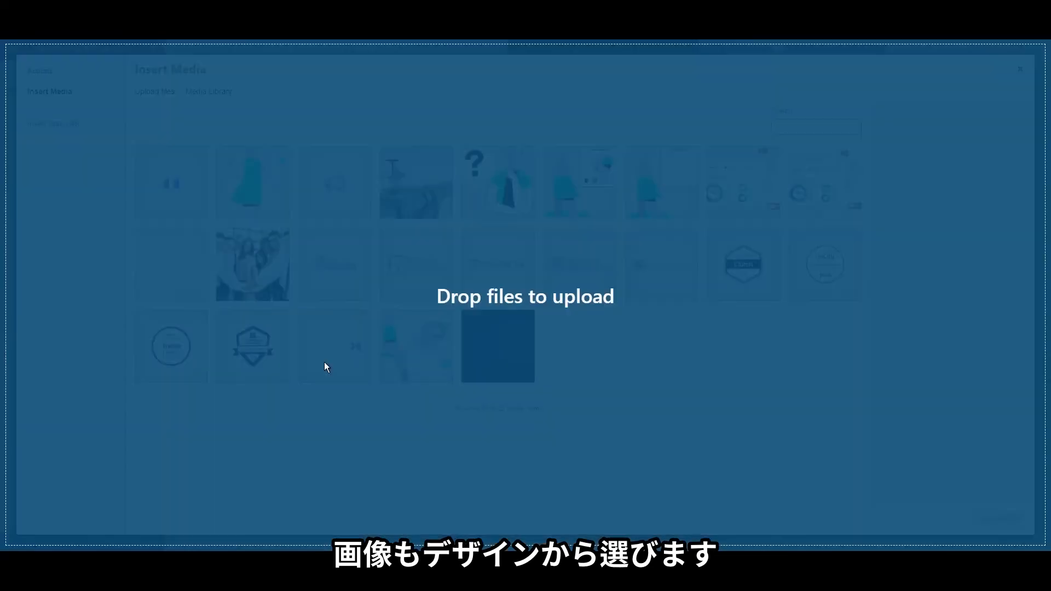
drag(327, 367, 327, 367)
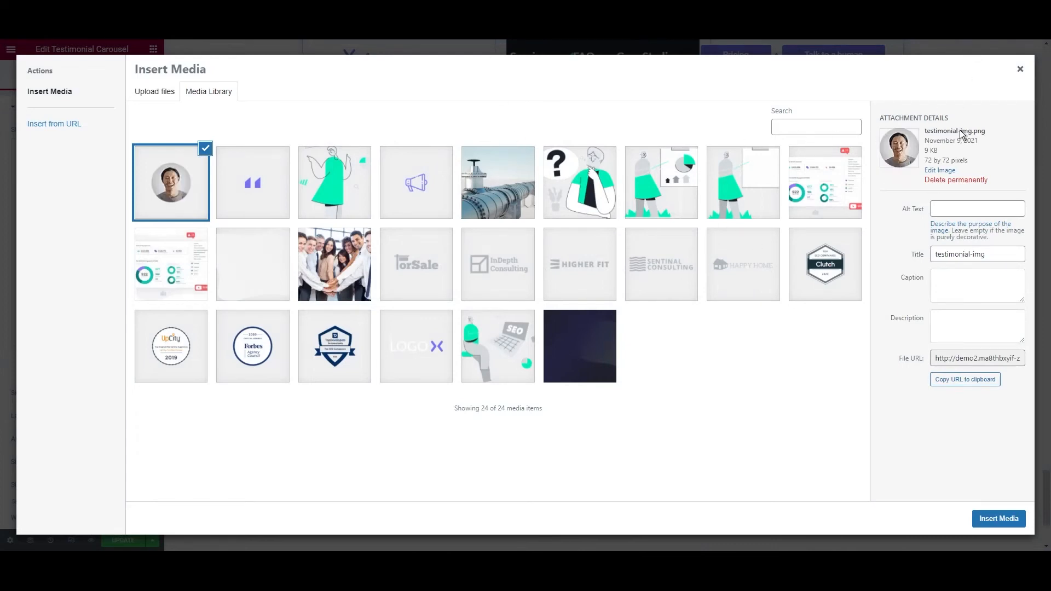
click(999, 518)
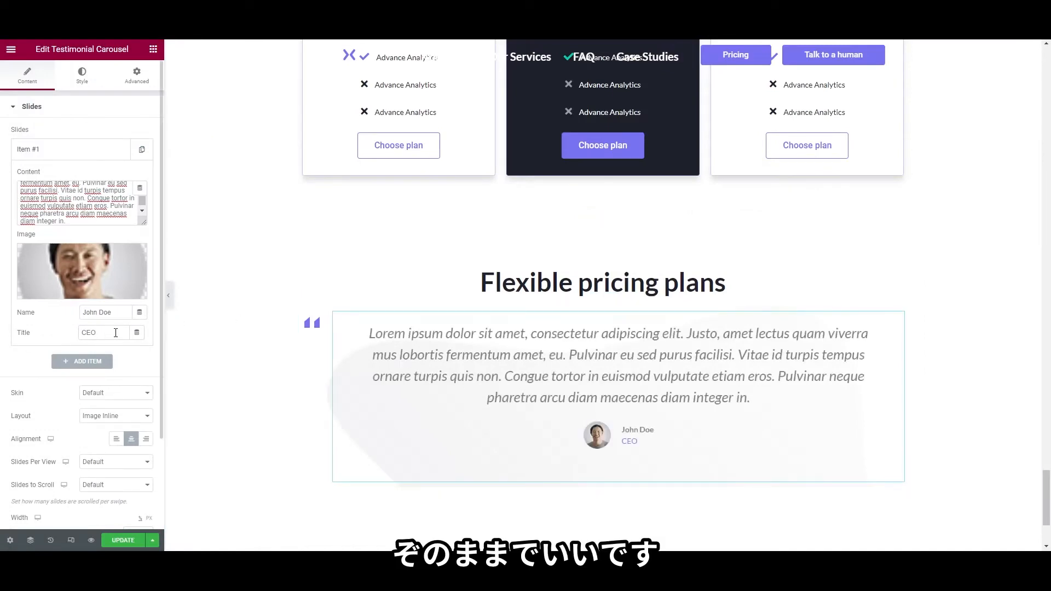
click(116, 441)
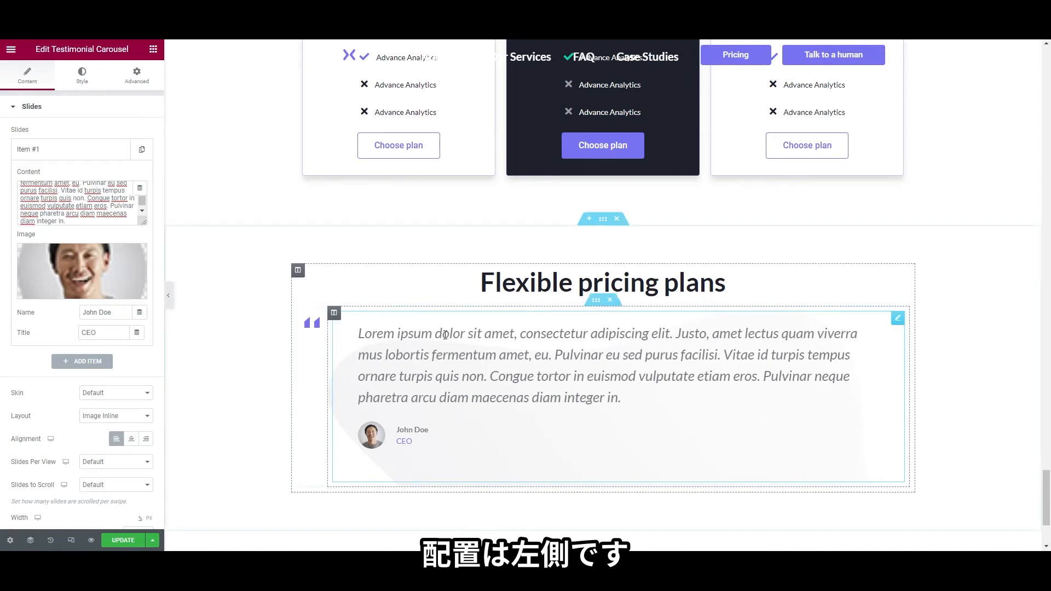
scroll(89, 338, down, 2)
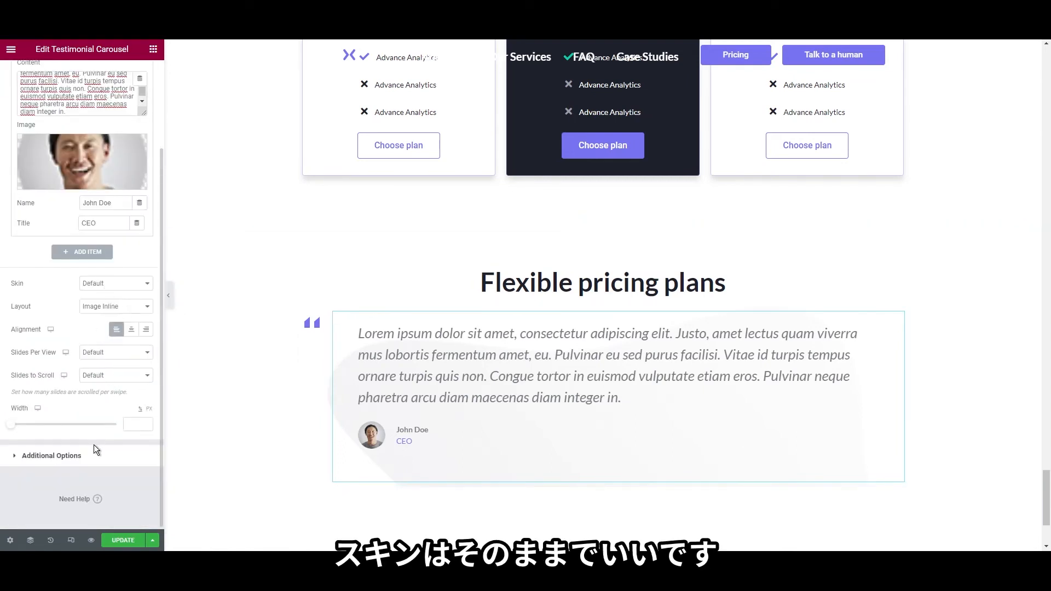
Set the carousel's Pagination from Dots to None under Additional Options
click(52, 455)
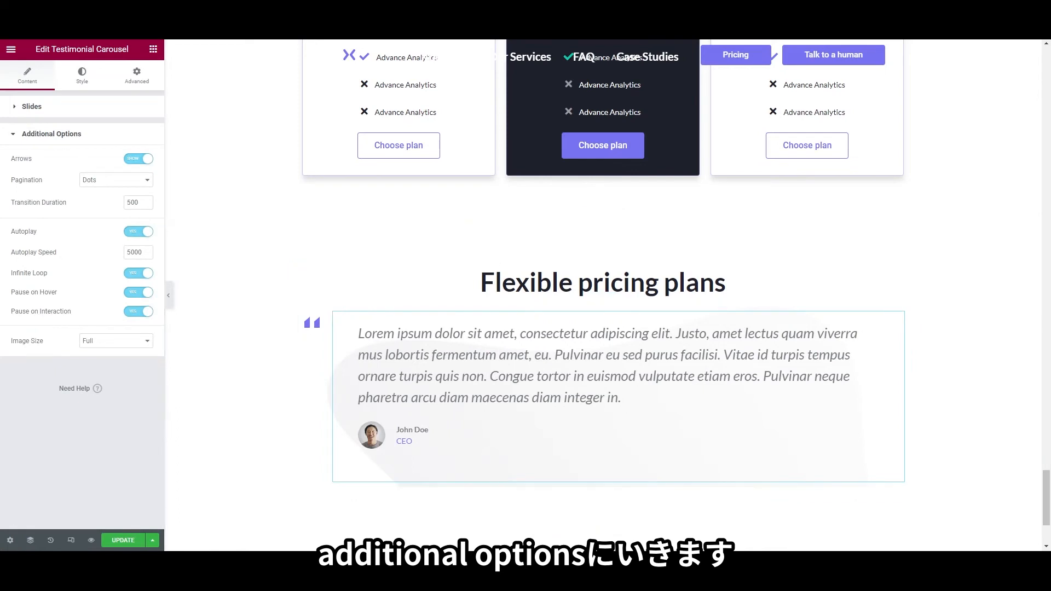
click(139, 188)
click(130, 195)
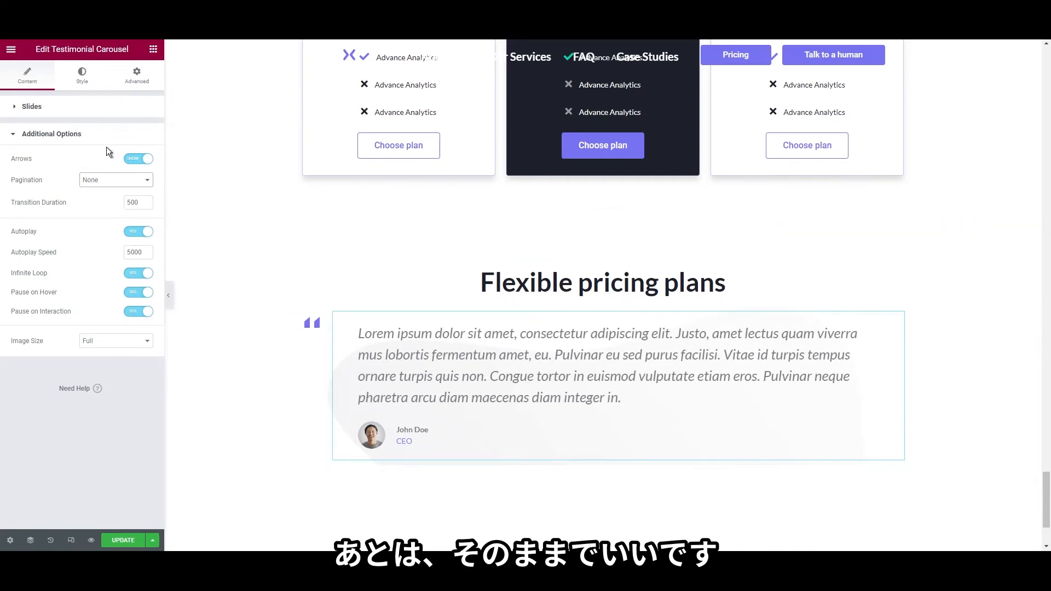
click(94, 106)
Set the testimonial quote text colour to #424551 and the name colour to #1E212C
click(93, 79)
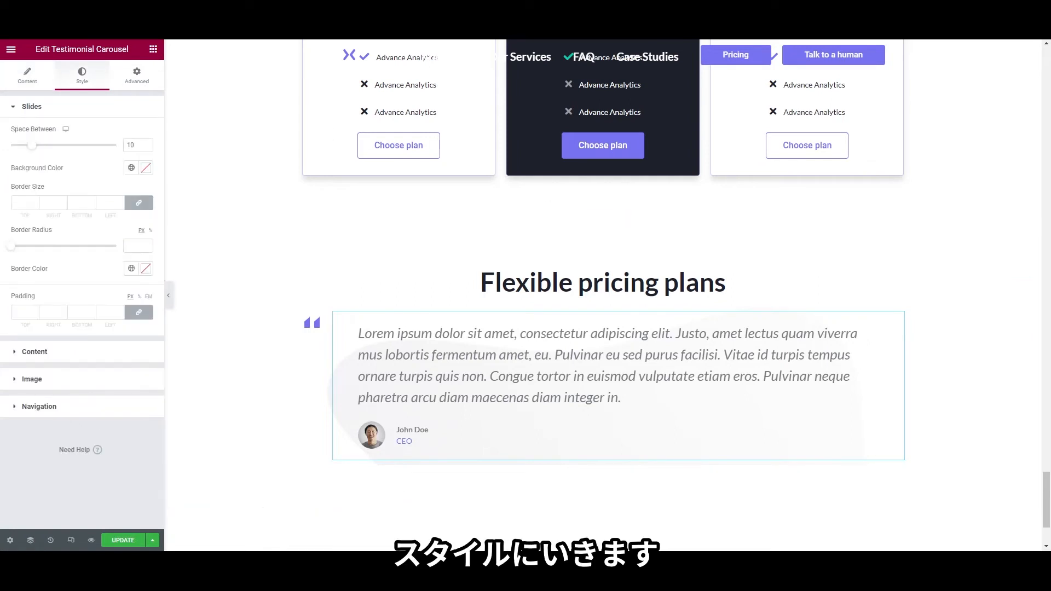
click(35, 352)
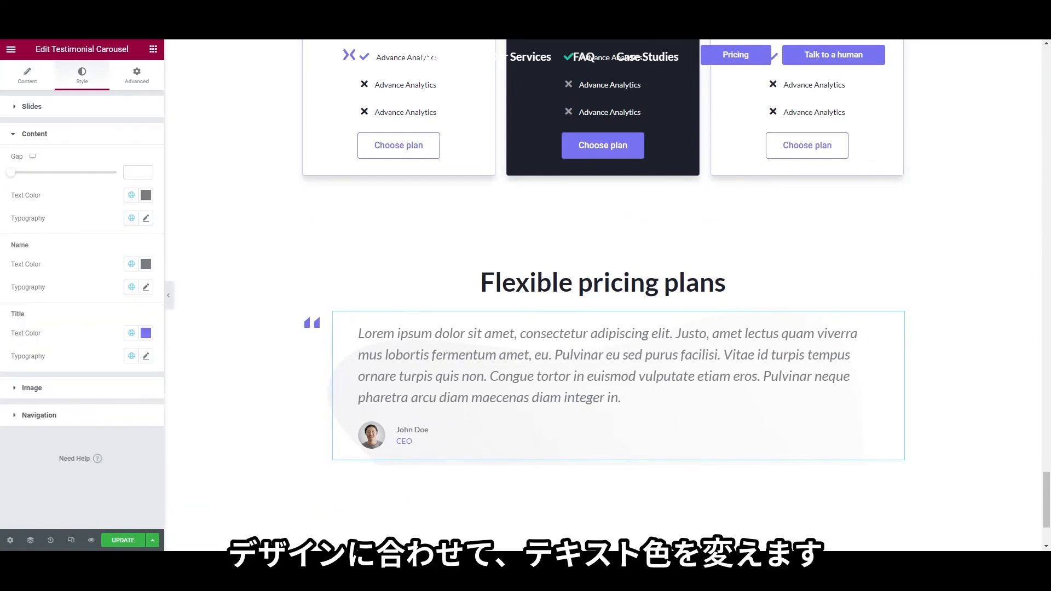
click(145, 195)
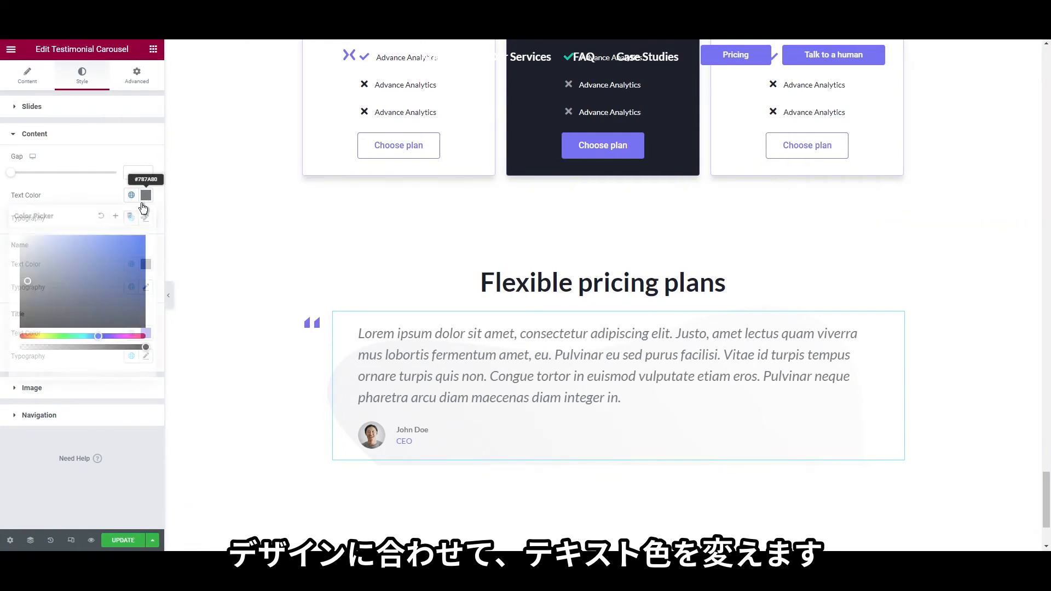
click(33, 362)
text(#424551)
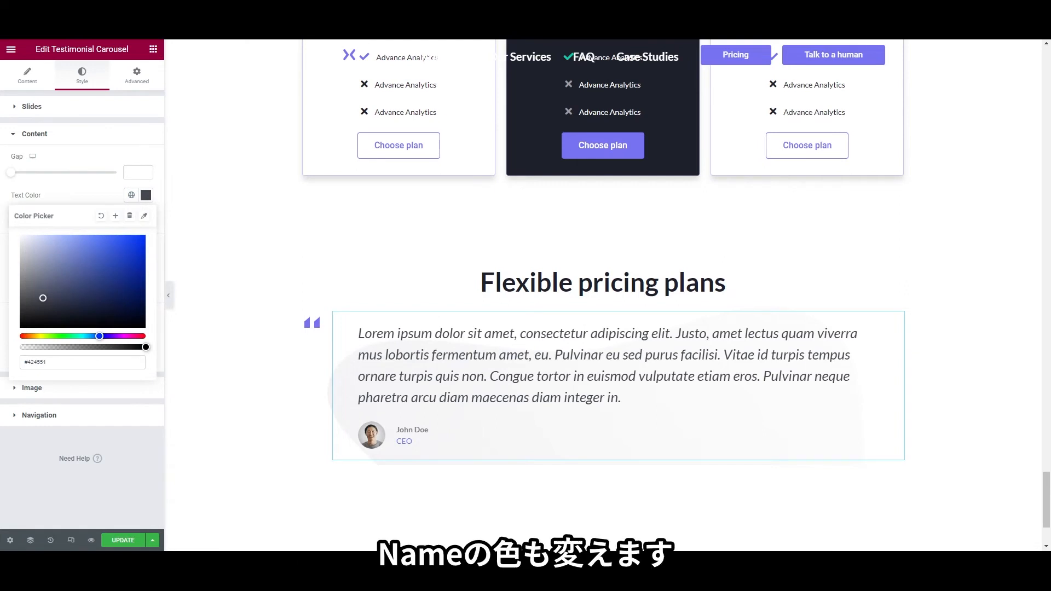
click(4, 211)
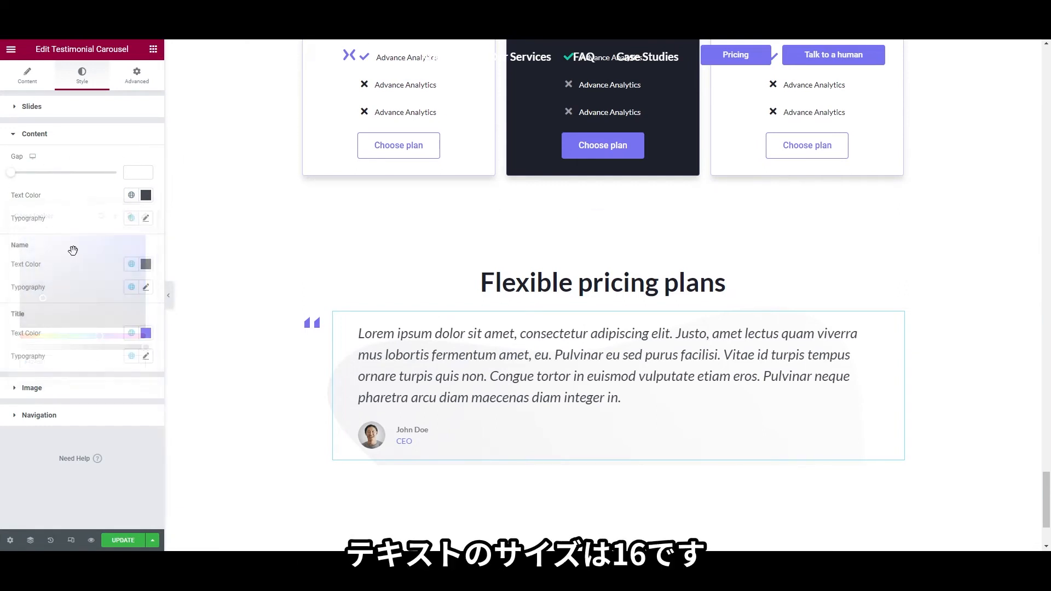
click(145, 264)
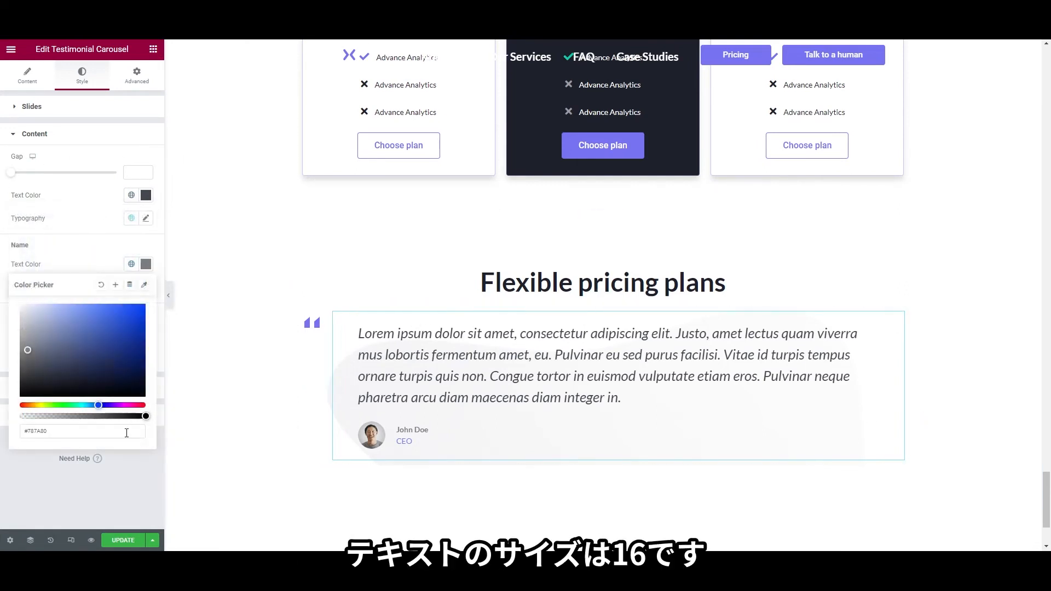
text(#1E212C)
click(107, 251)
click(146, 288)
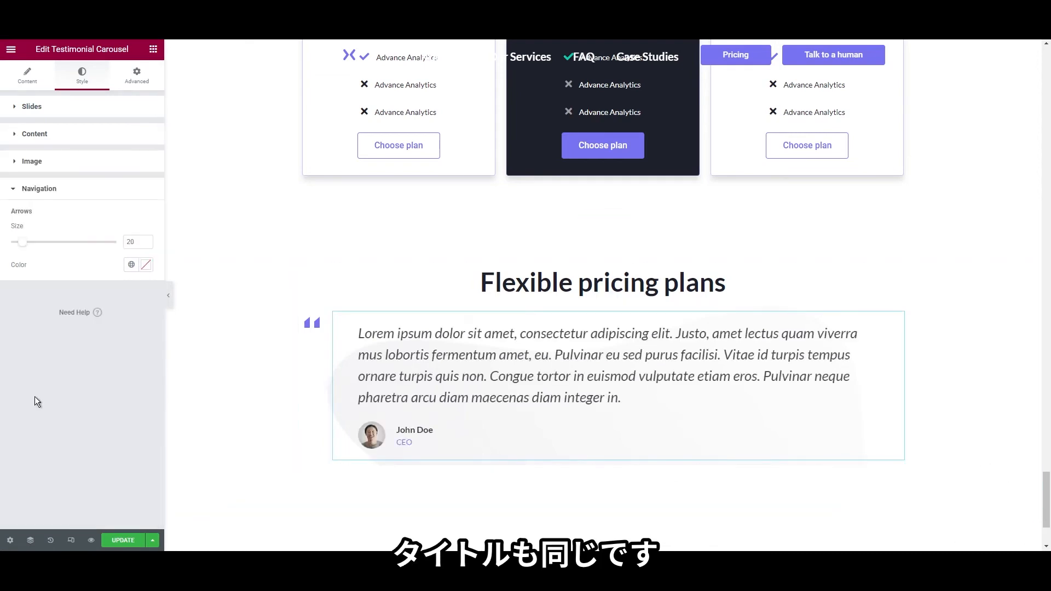
Set the testimonial title colour to #787A80
click(76, 136)
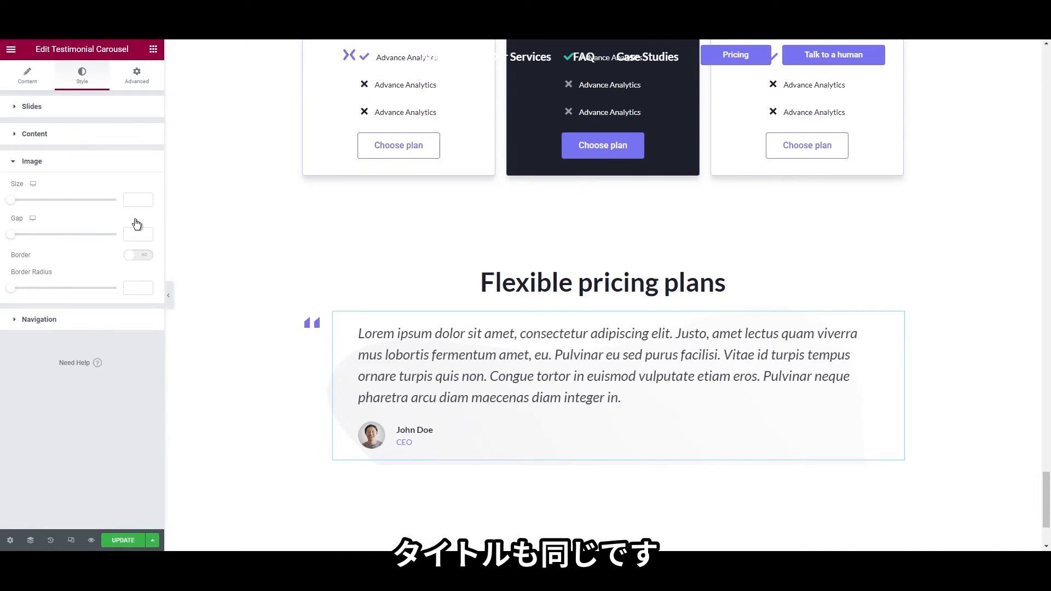
click(144, 334)
key(ctrl+a)
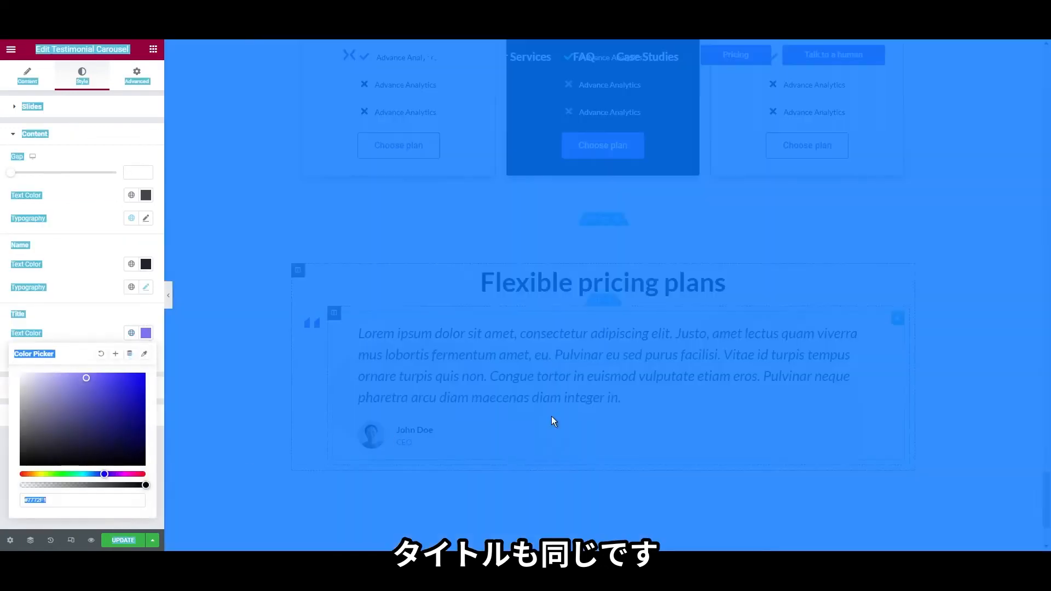
drag(75, 503, 5, 465)
text(#787A80)
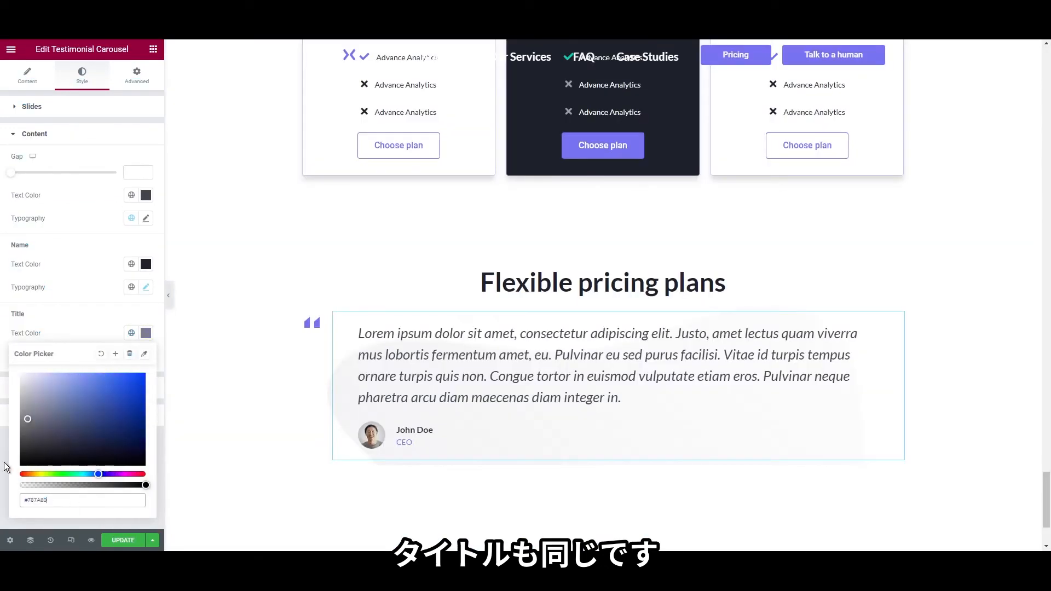
click(4, 467)
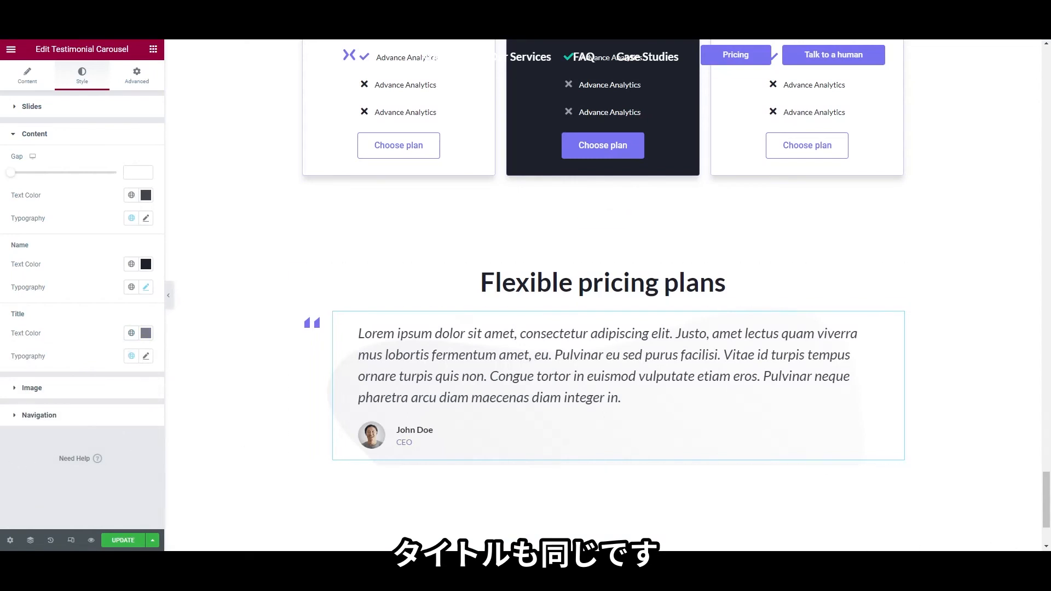
Colour the navigation arrows with the Primary global colour and add a second slide
click(100, 420)
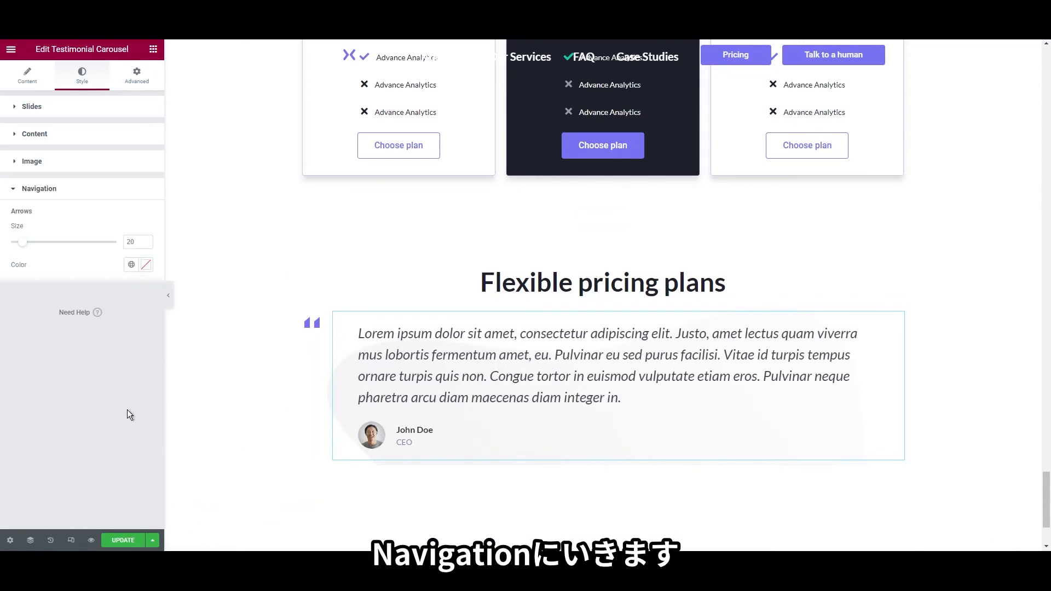
click(132, 265)
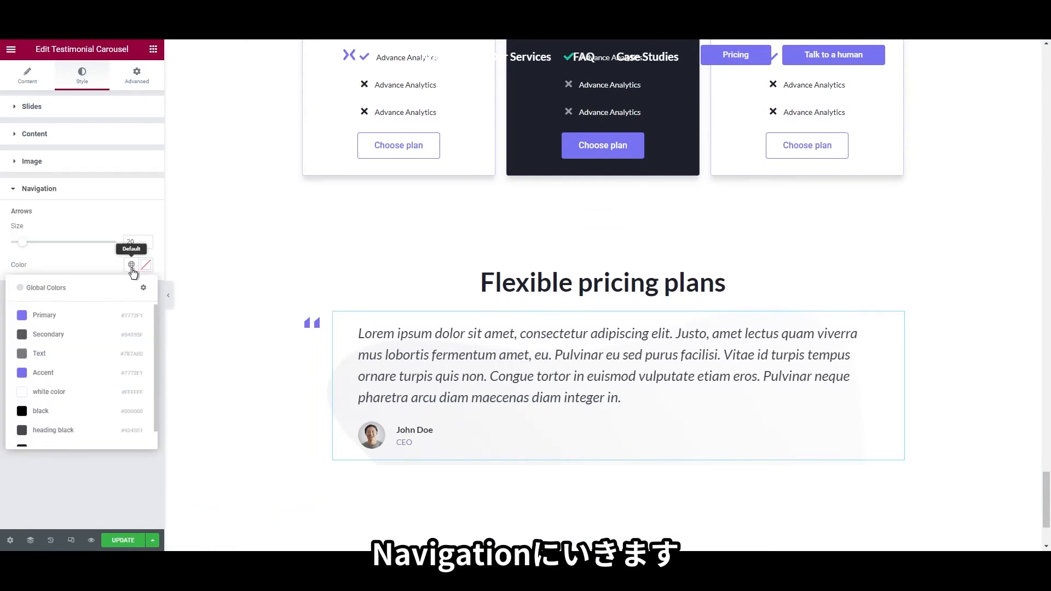
click(87, 312)
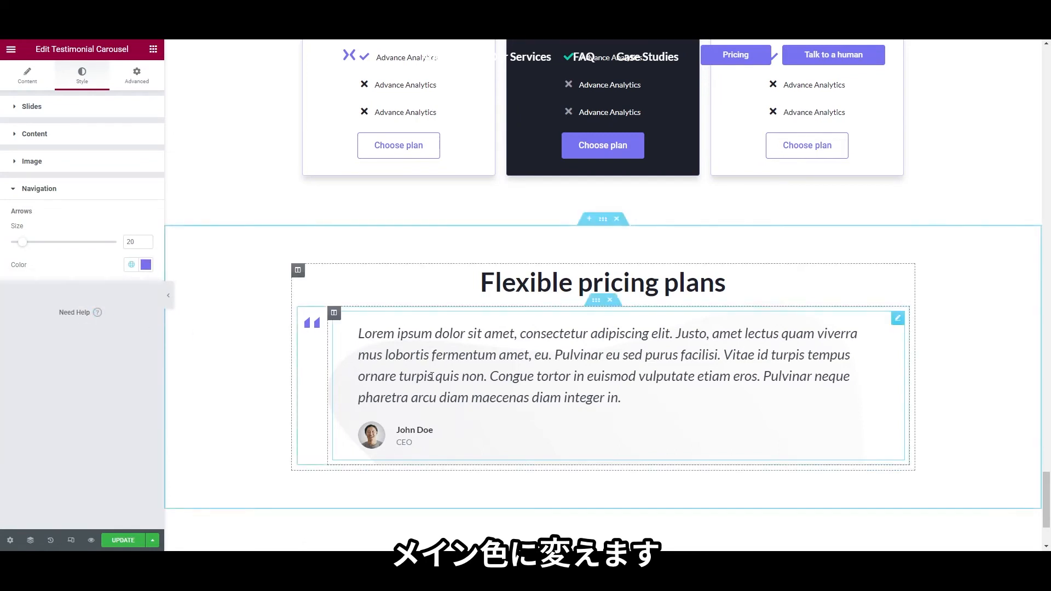
click(30, 79)
click(128, 150)
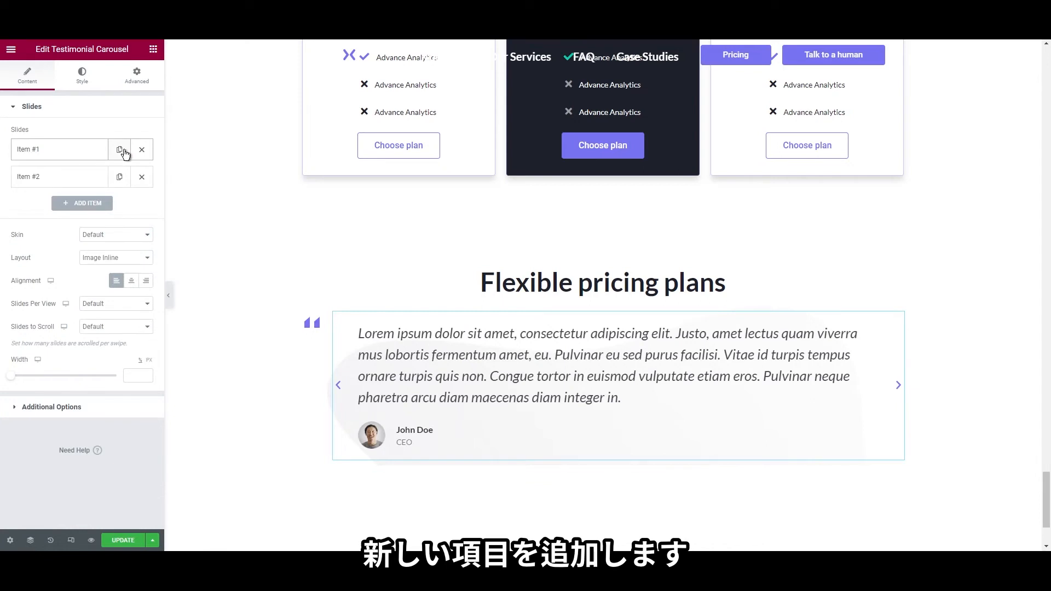
Duplicate the first testimonial slide to create a third one
click(124, 150)
scroll(464, 403, down, 3)
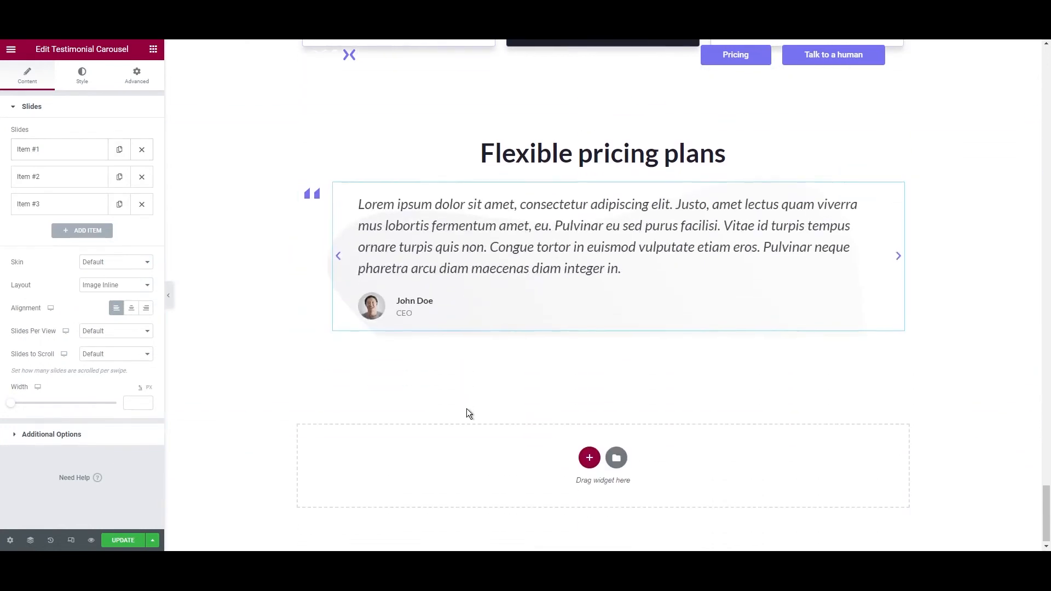
scroll(469, 413, up, 2)
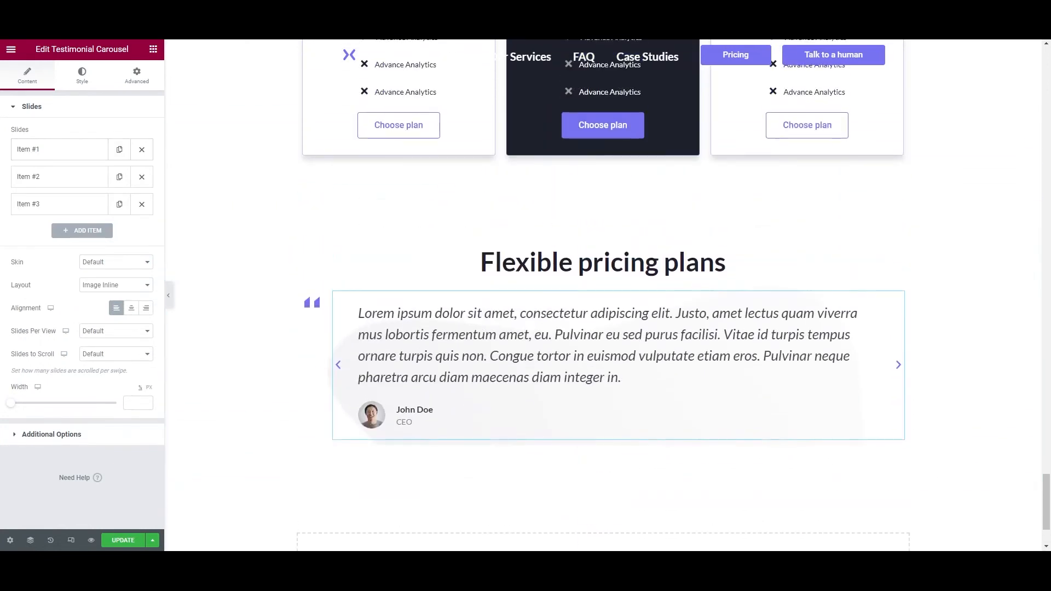
scroll(339, 189, down, 2)
Set the carousel column's top and bottom padding to 70
right_click(339, 189)
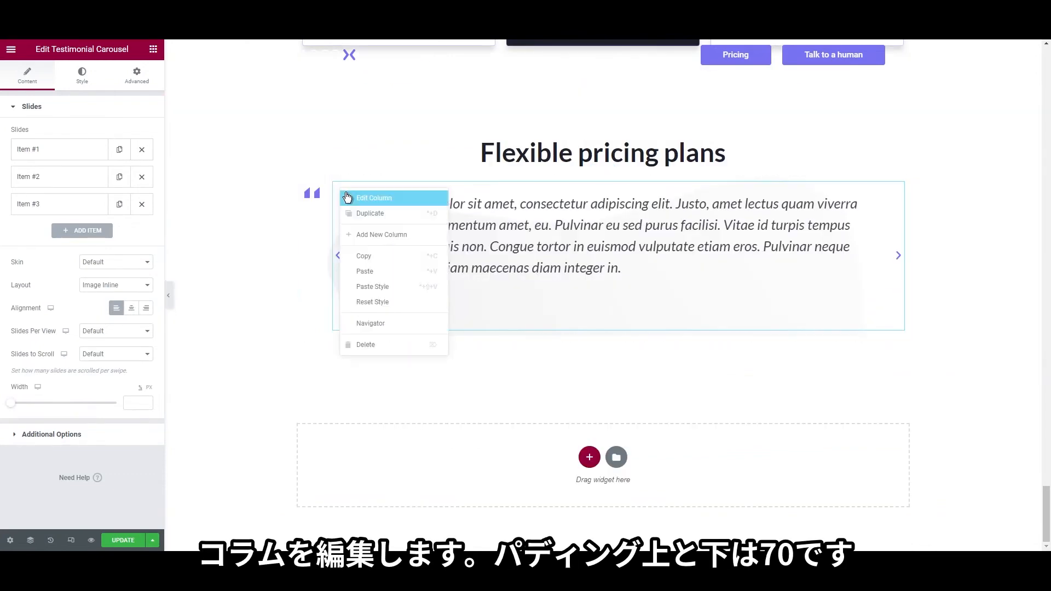
click(344, 195)
click(136, 75)
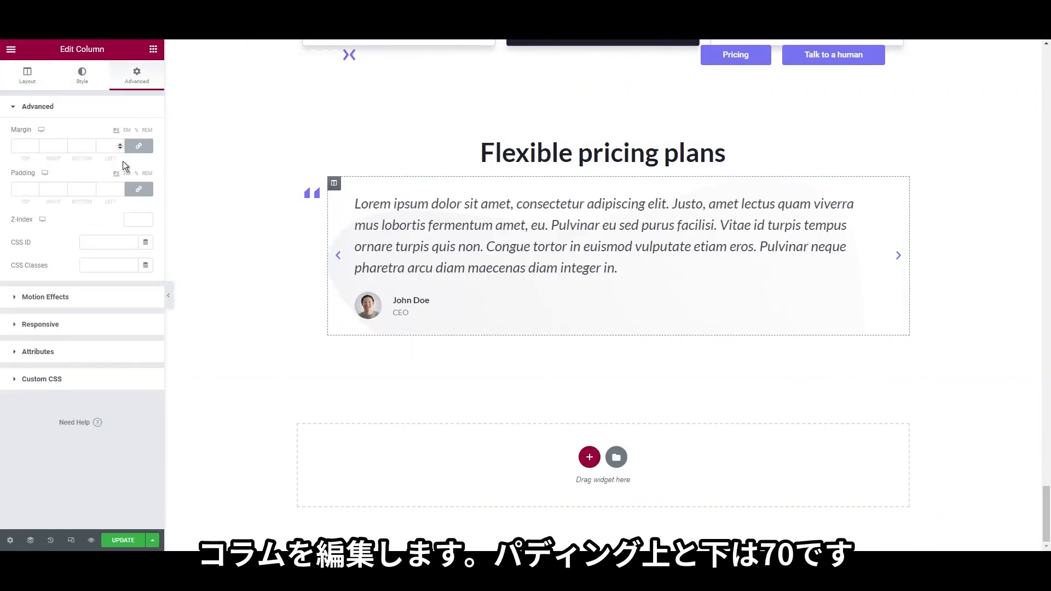
click(33, 190)
text(70)
click(74, 190)
text(70)
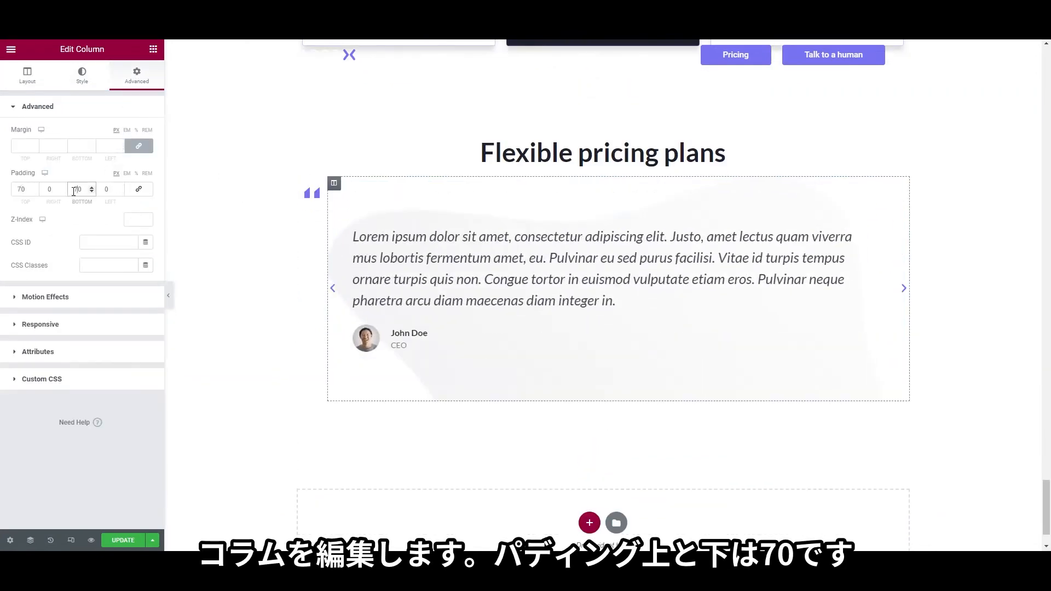
Size the column background to Contain, retitle the heading 'What our client say', and update the page
click(82, 75)
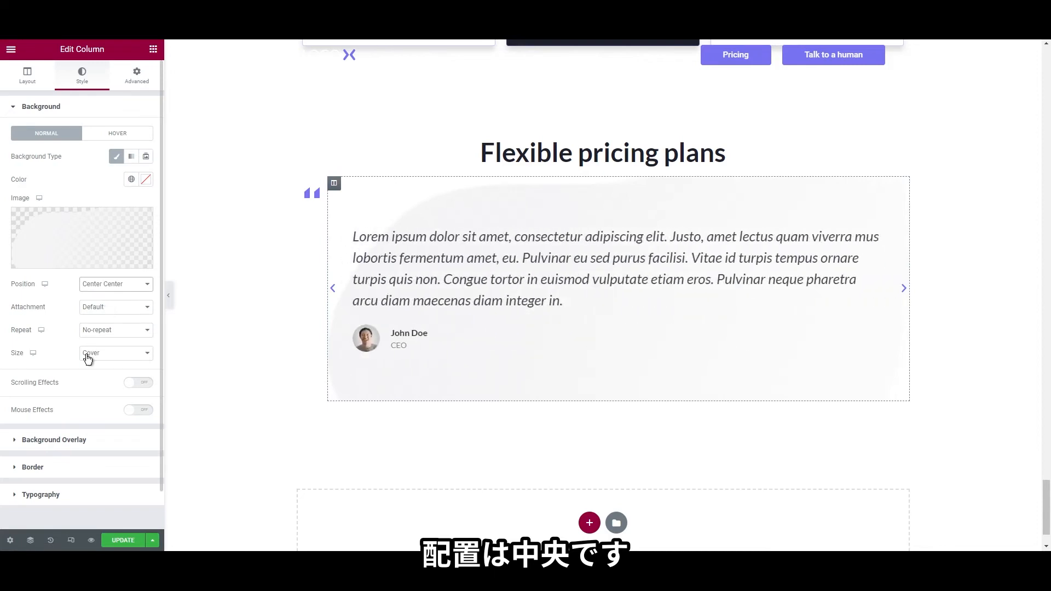
click(94, 389)
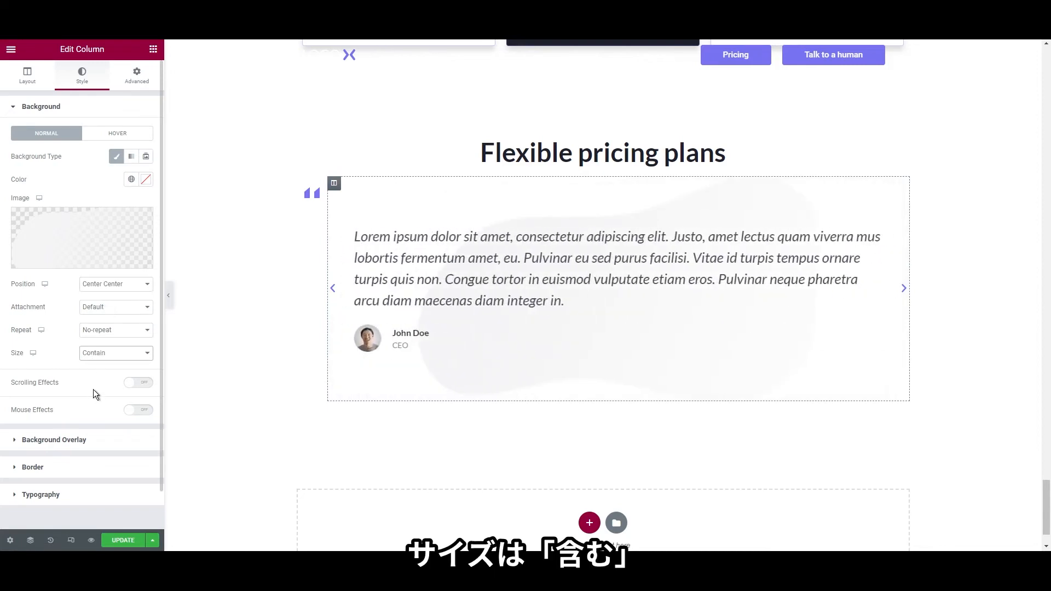
key(ctrl+a)
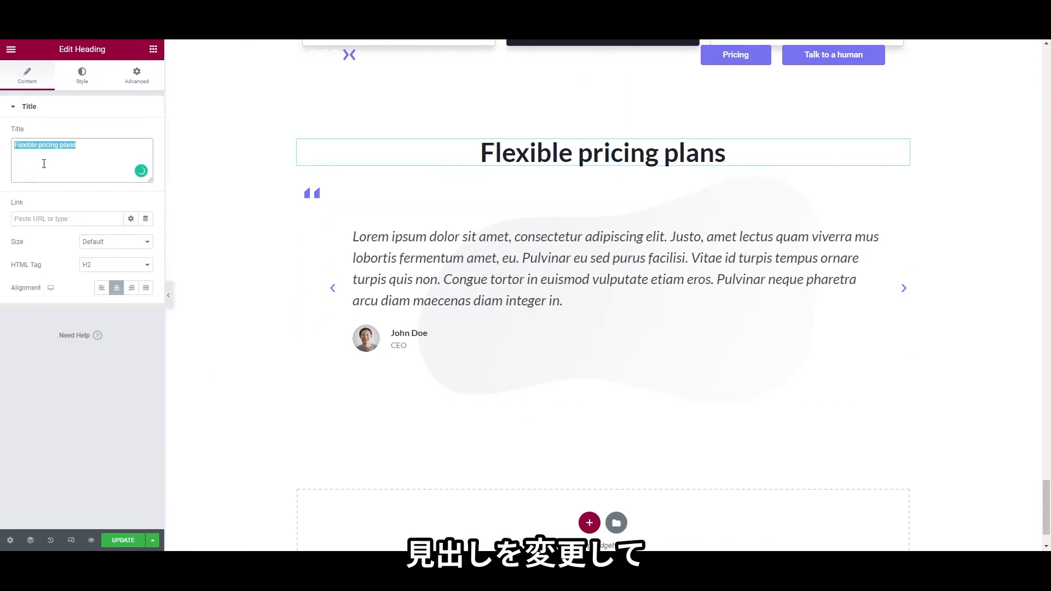
text(W)
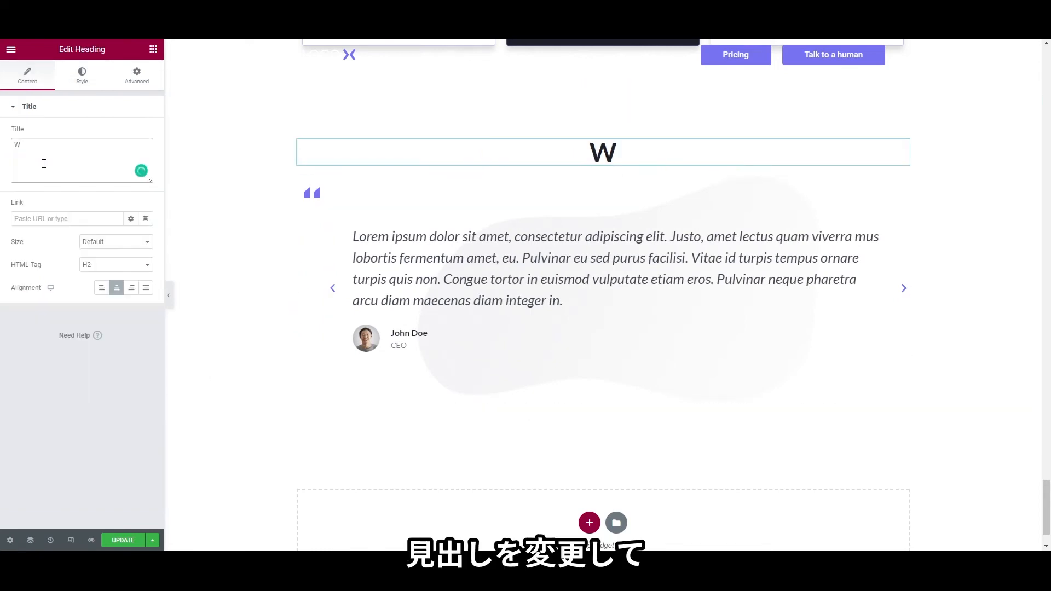
text(hat our client say)
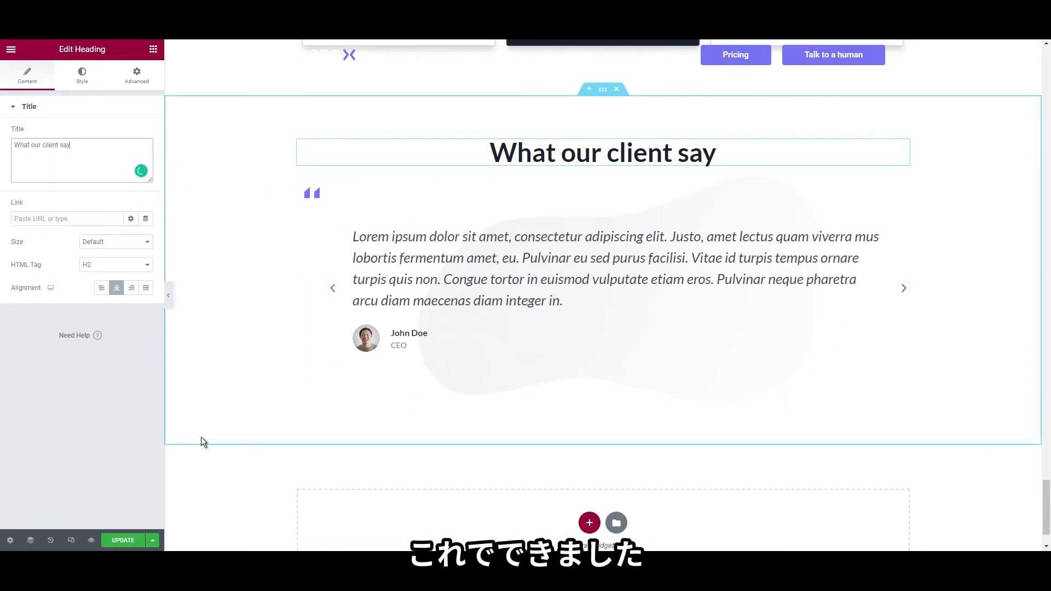
click(124, 540)
scroll(268, 484, up, 10)
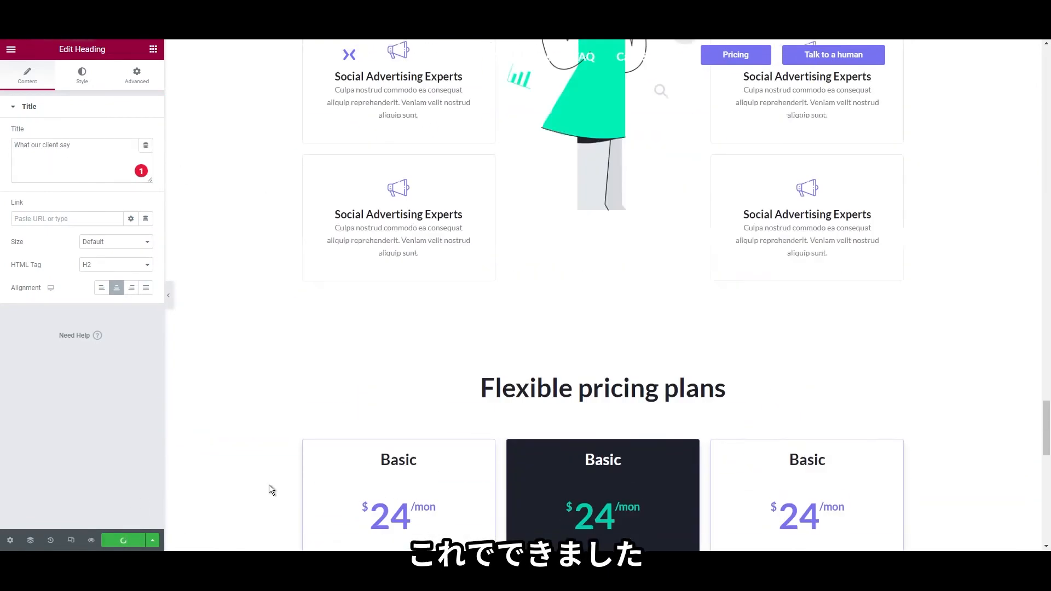
scroll(268, 485, up, 15)
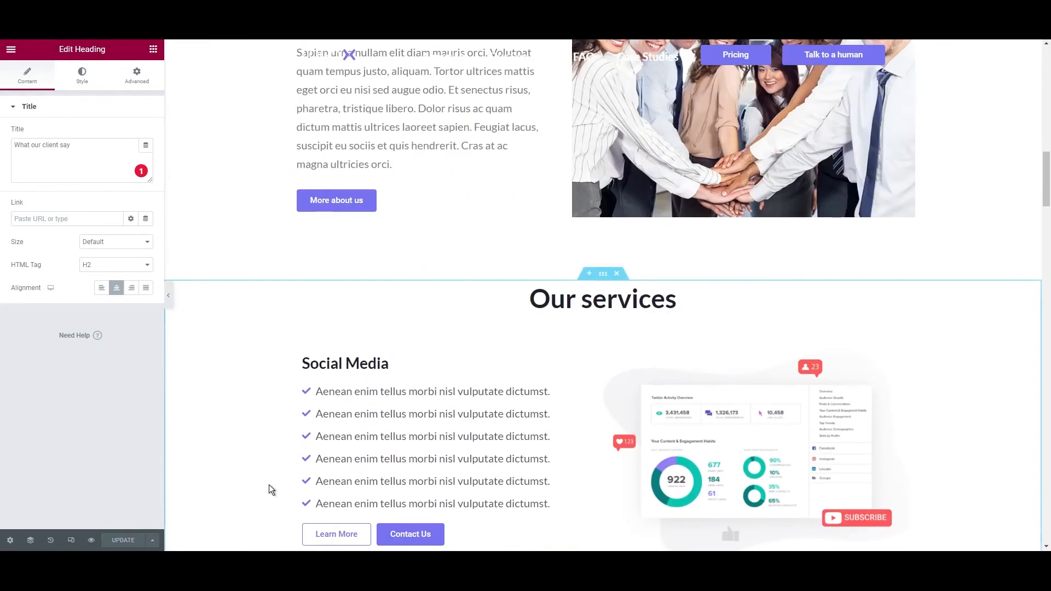
scroll(268, 484, up, 10)
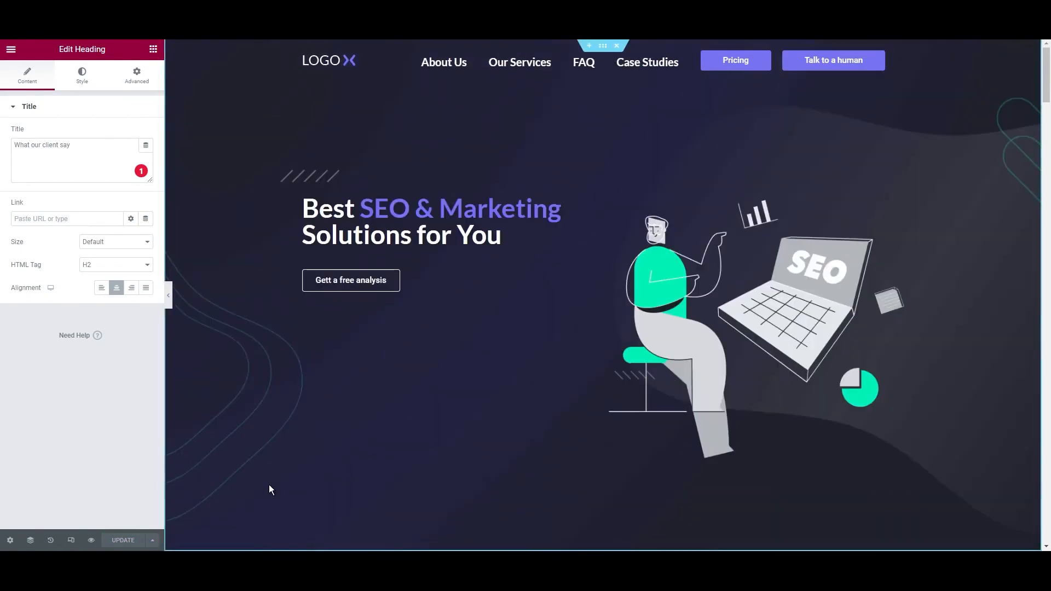
scroll(268, 484, down, 20)
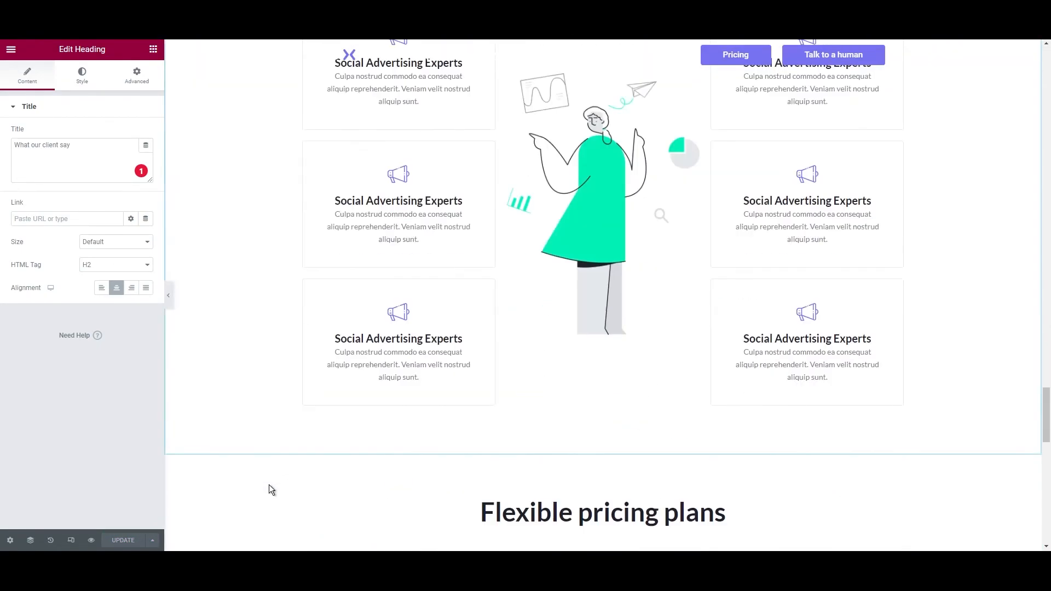
scroll(268, 484, down, 10)
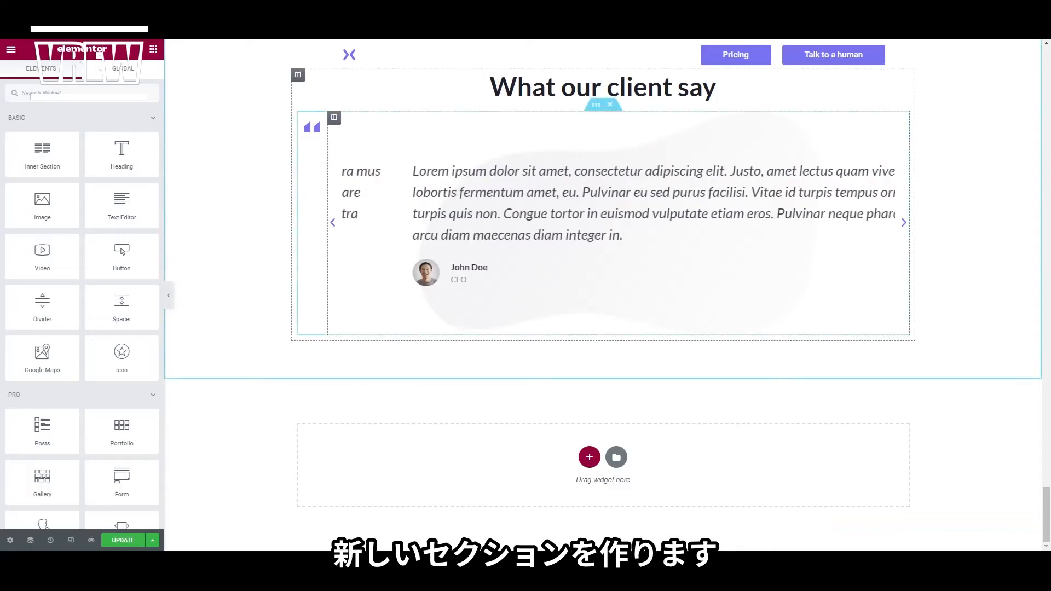
Add a single-column section with a dark background and 70 px top and bottom padding
click(589, 457)
click(457, 430)
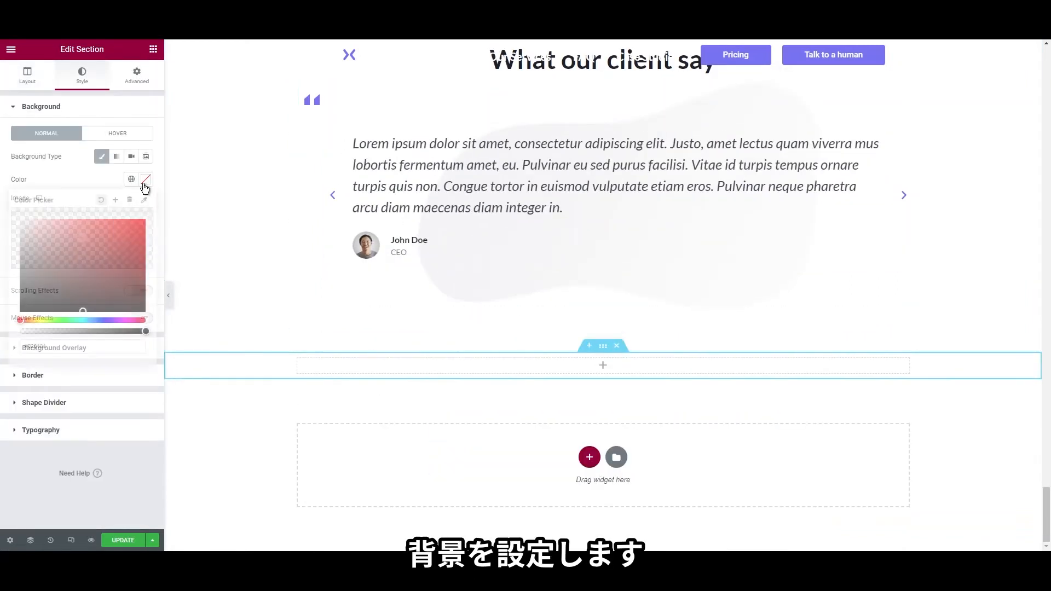
click(144, 86)
click(137, 77)
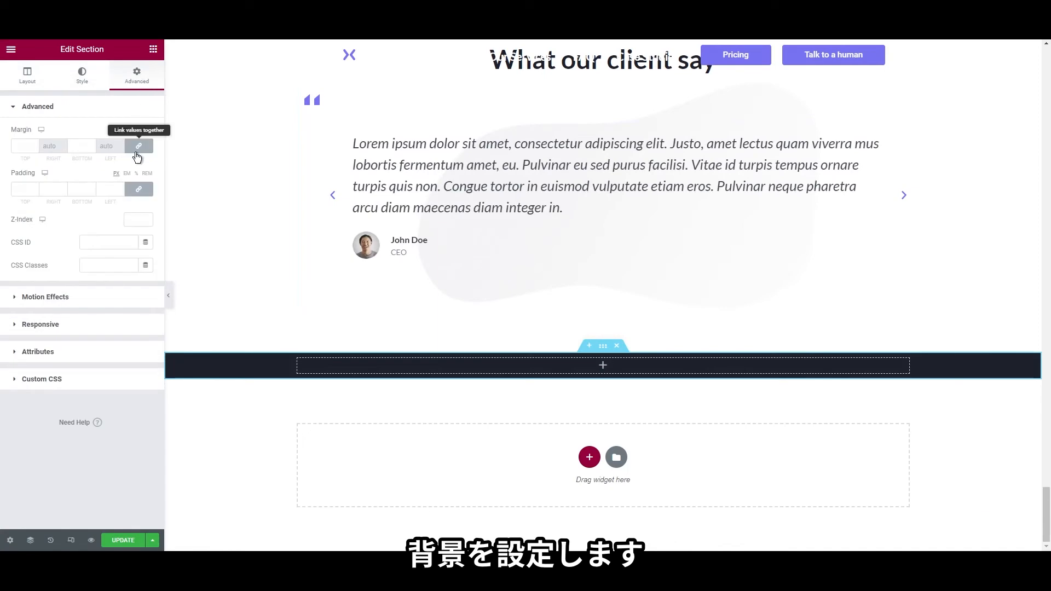
click(22, 189)
text(7)
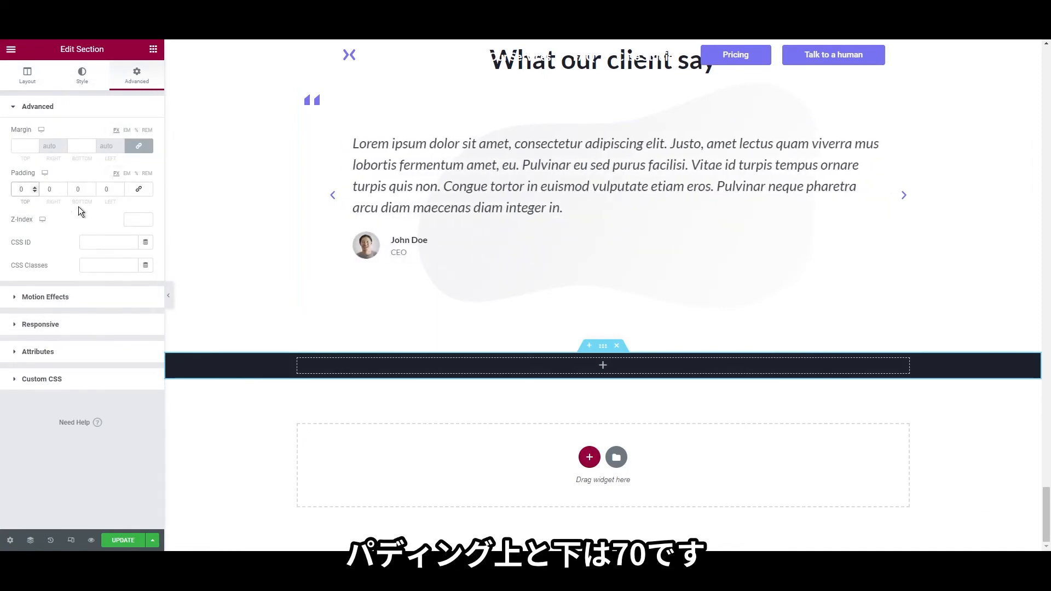
click(75, 189)
text(7)
click(154, 49)
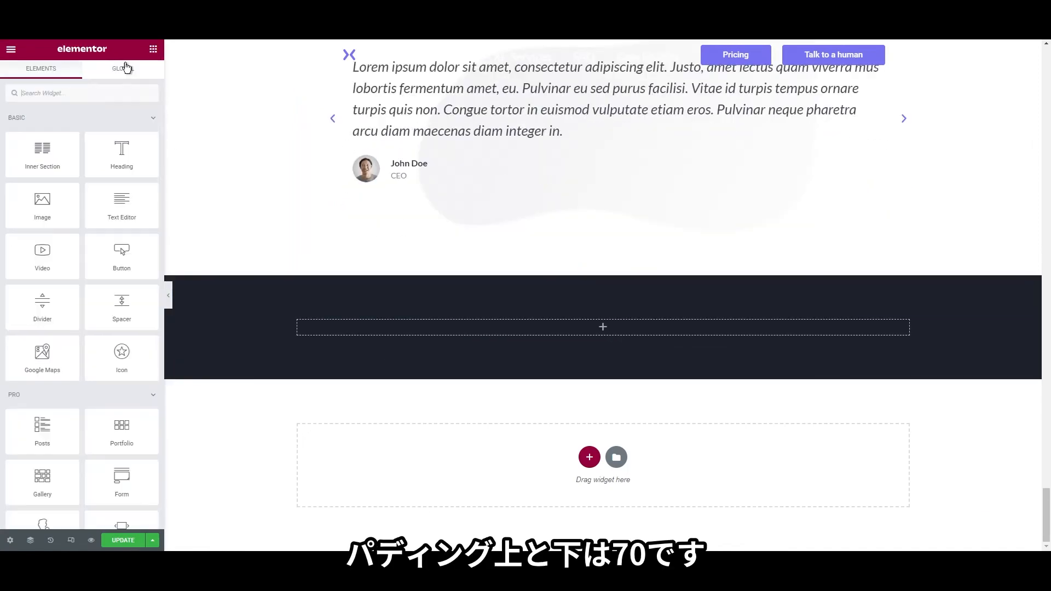
Place the LOGO X image left-aligned in the dark section, with a Text Editor widget beneath it
drag(42, 203, 316, 329)
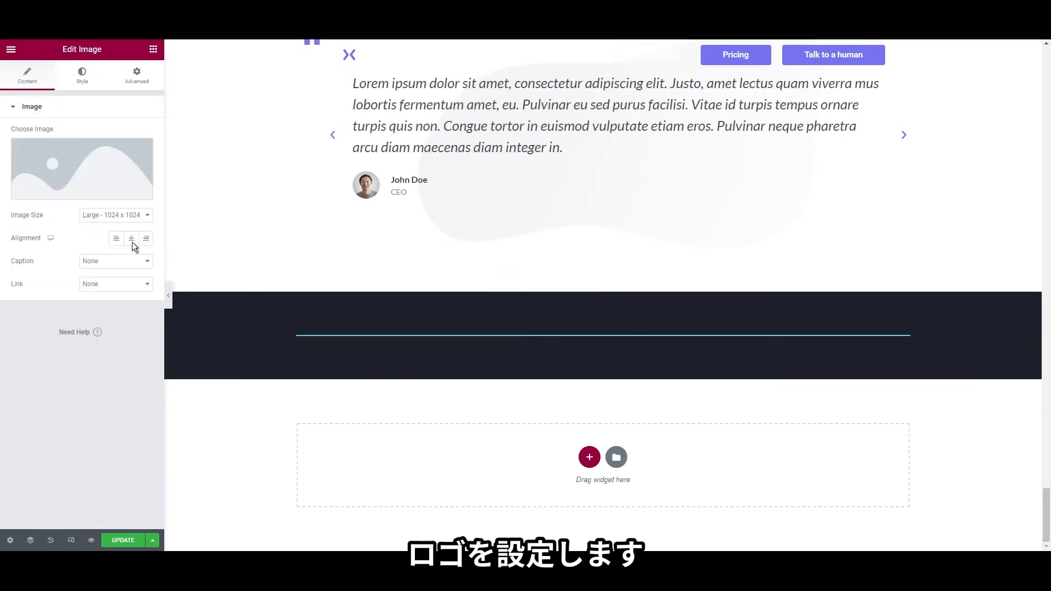
click(73, 181)
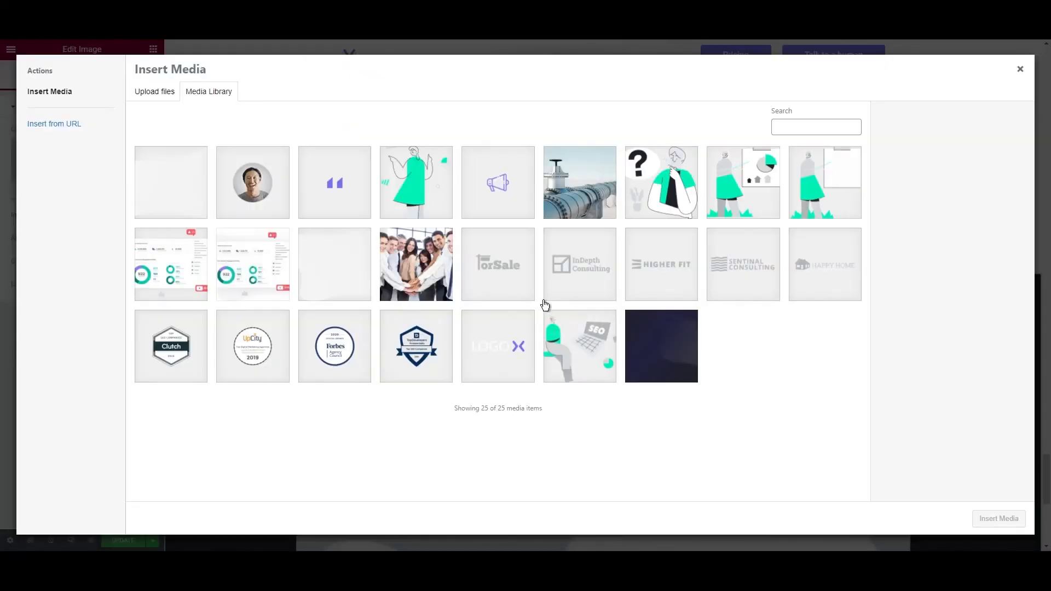
click(498, 346)
click(999, 519)
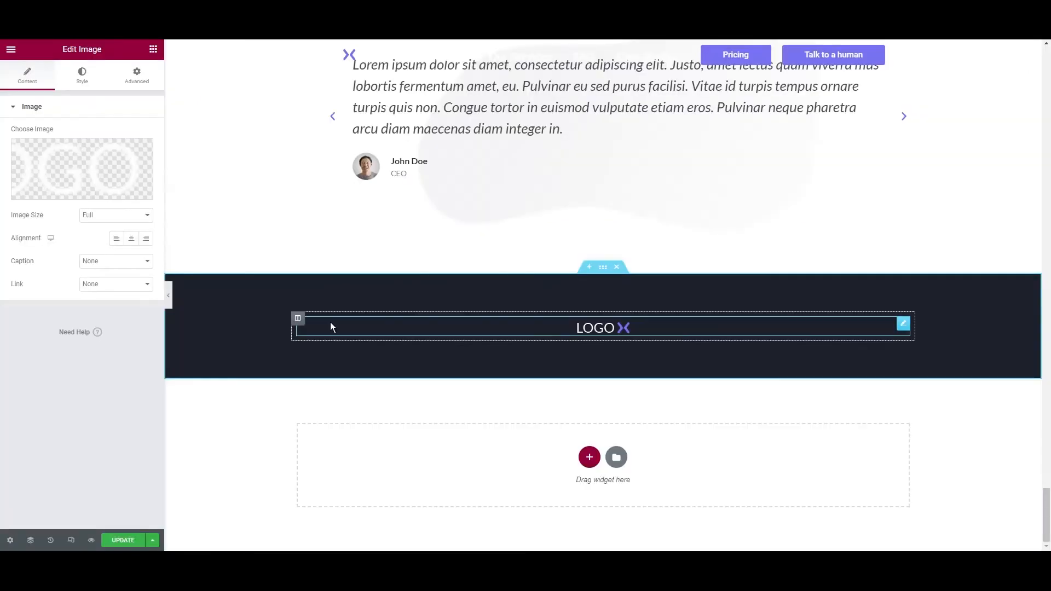
click(117, 240)
click(153, 48)
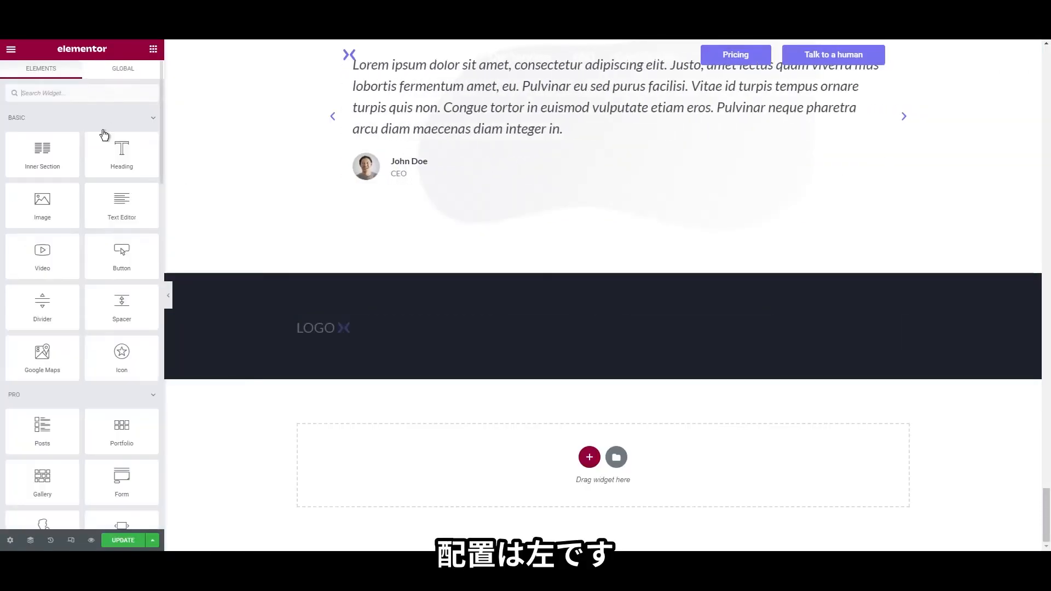
drag(122, 203, 335, 334)
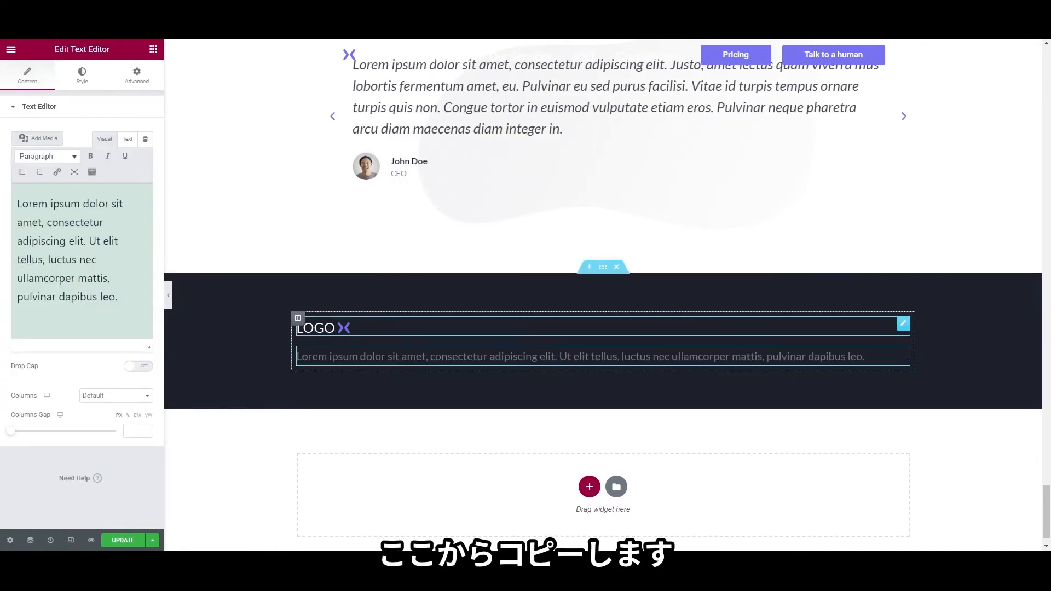
Replace the placeholder text with the LOGO SEO Agency description
click(84, 221)
key(ctrl+a)
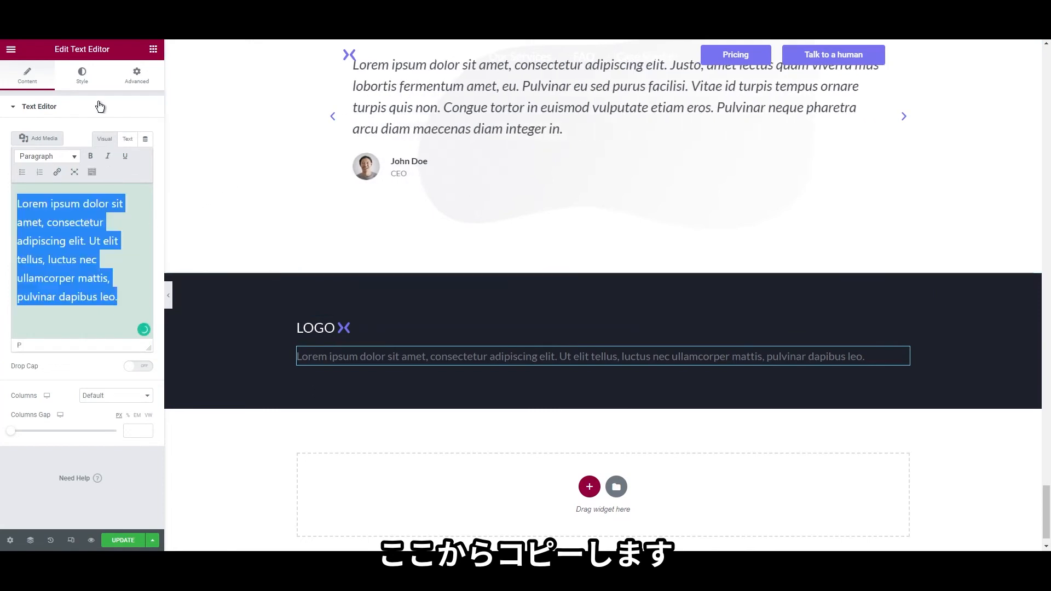
text(LOGO SEO Agency is a full-service digital marketing agency. We help businesses make more money through a wealth of performance data and market research. We create science-based SEO strategies to empower our clients.)
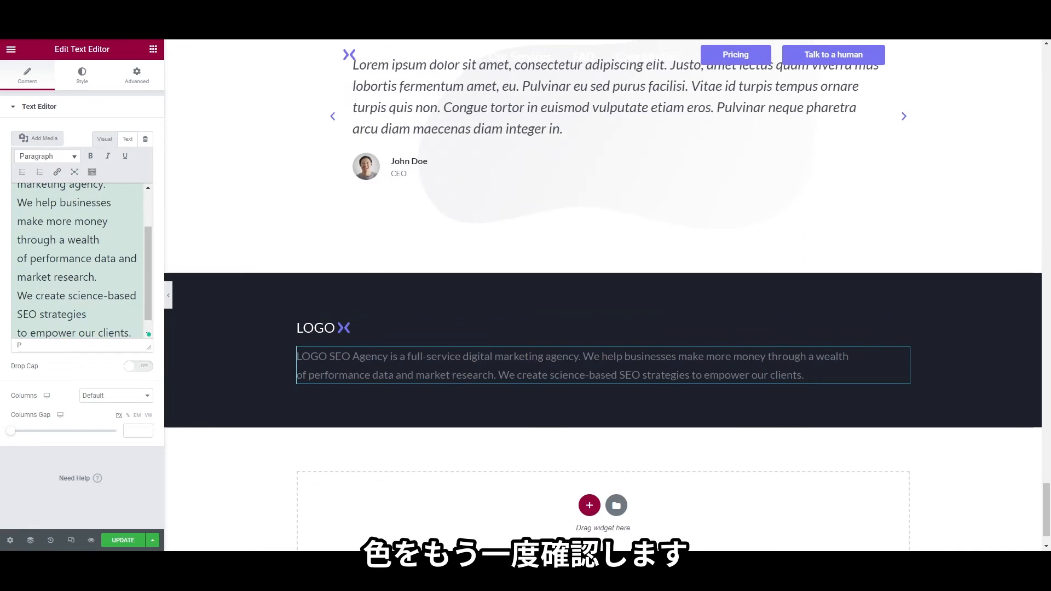
Style the description text white with a 16 px font size
click(87, 73)
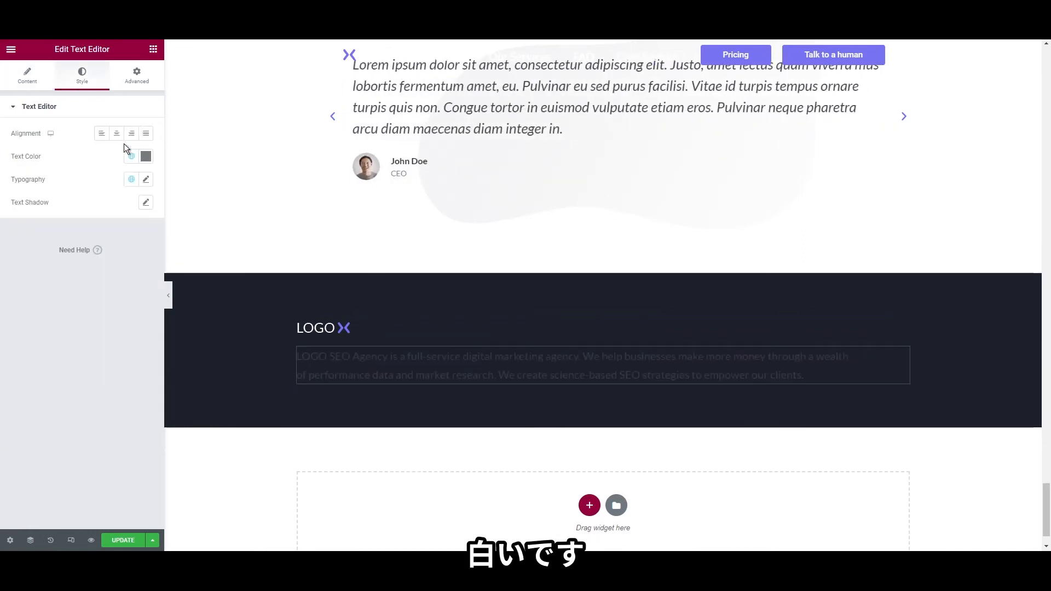
click(130, 157)
click(111, 285)
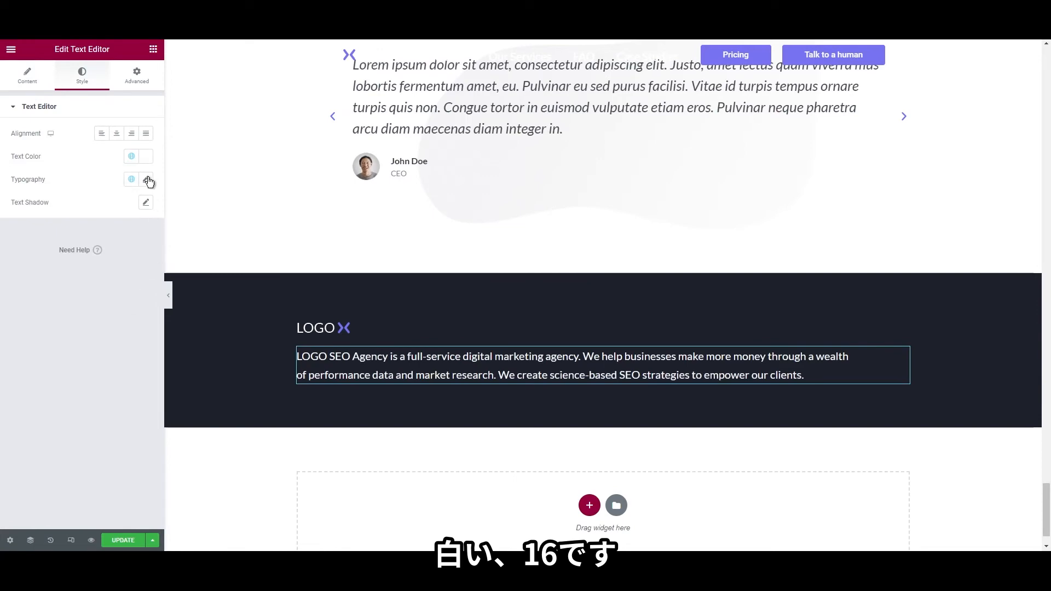
click(145, 180)
click(120, 267)
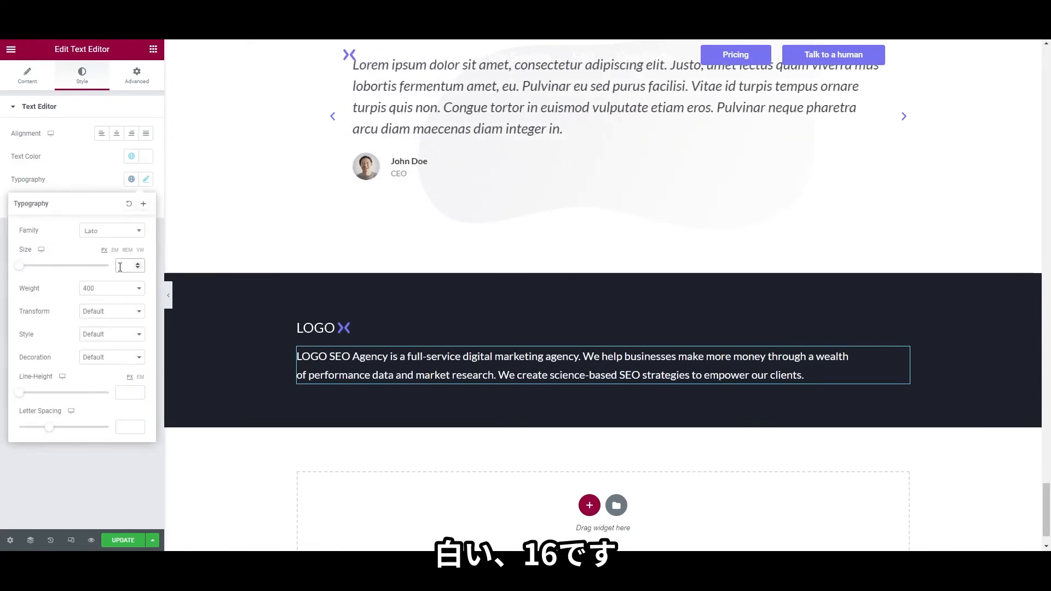
text(16)
click(154, 49)
Add a Social Icons widget below the footer description and change its second item to LinkedIn
text(social)
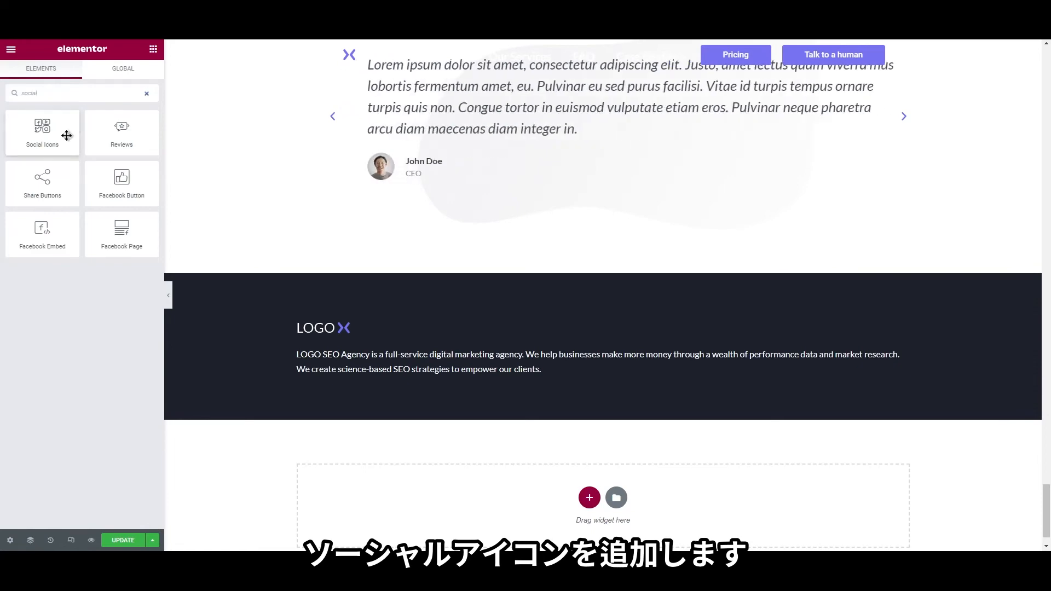
drag(66, 135, 328, 378)
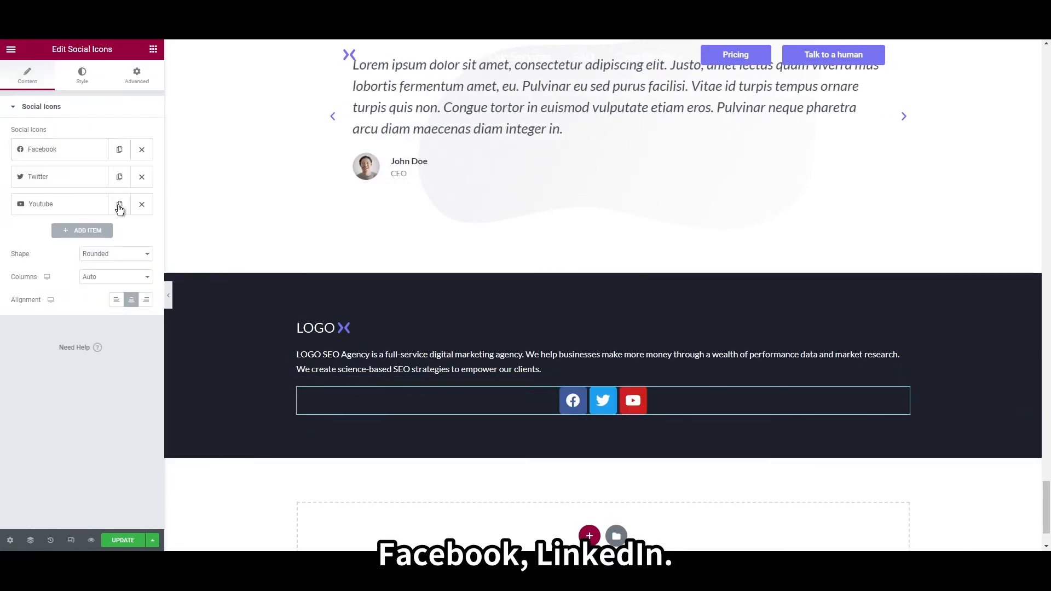
click(76, 178)
click(137, 239)
click(136, 239)
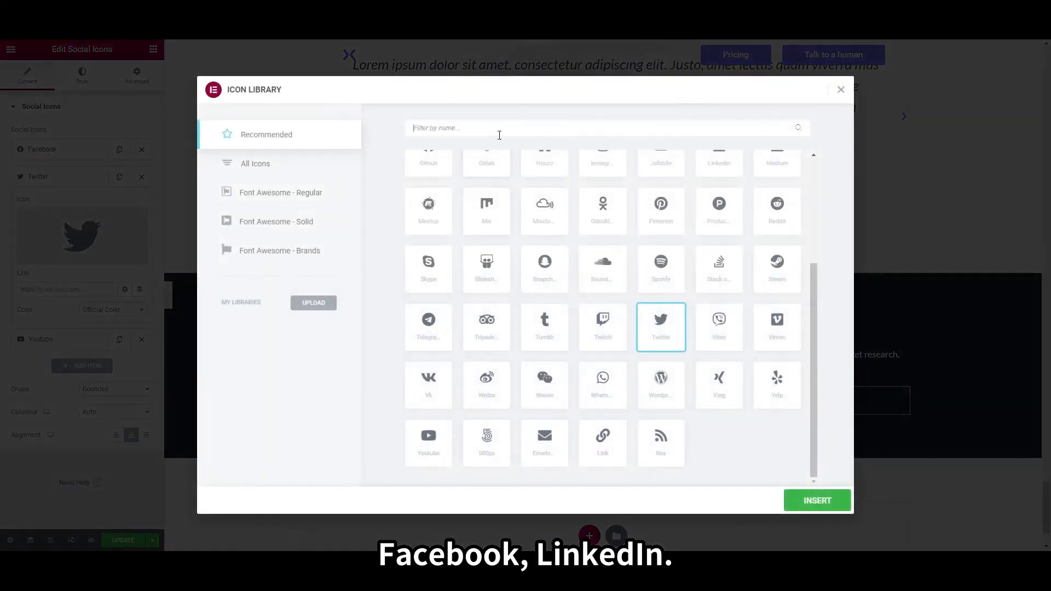
text(link)
click(430, 197)
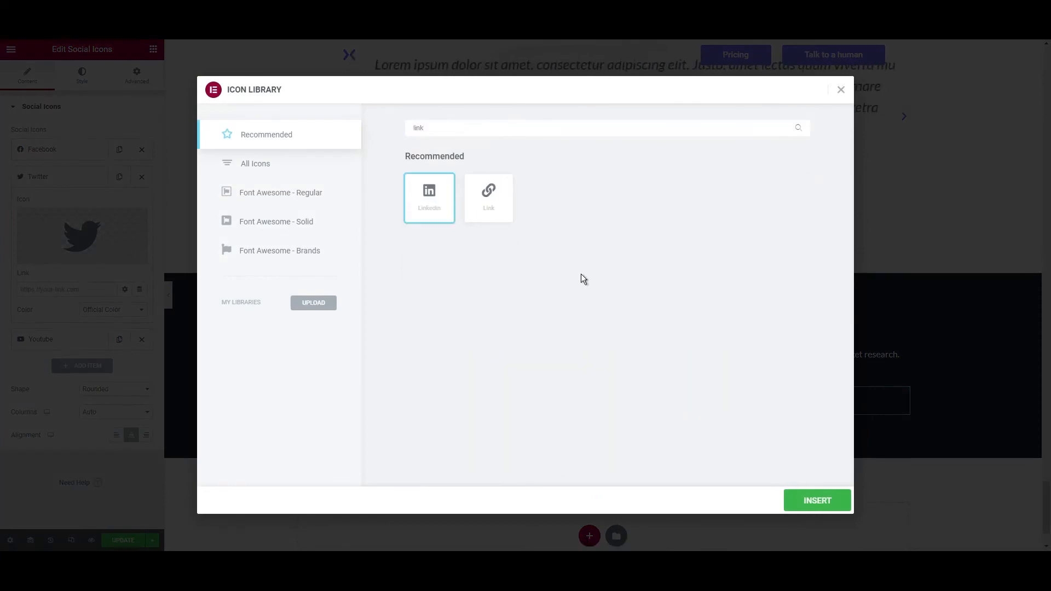
click(807, 499)
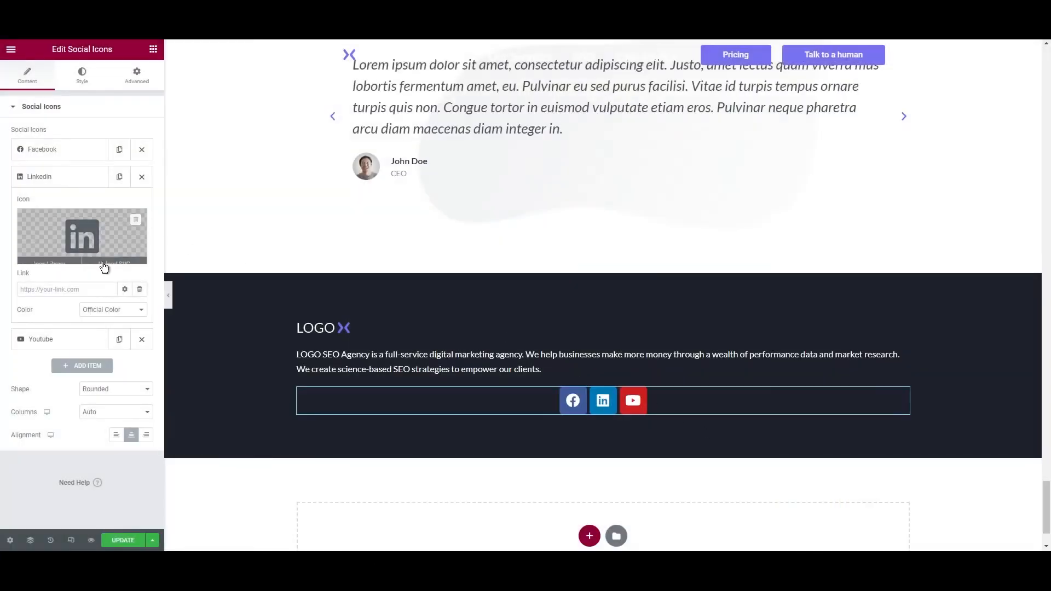
Change the YouTube social item's icon to Twitter
click(44, 340)
click(62, 253)
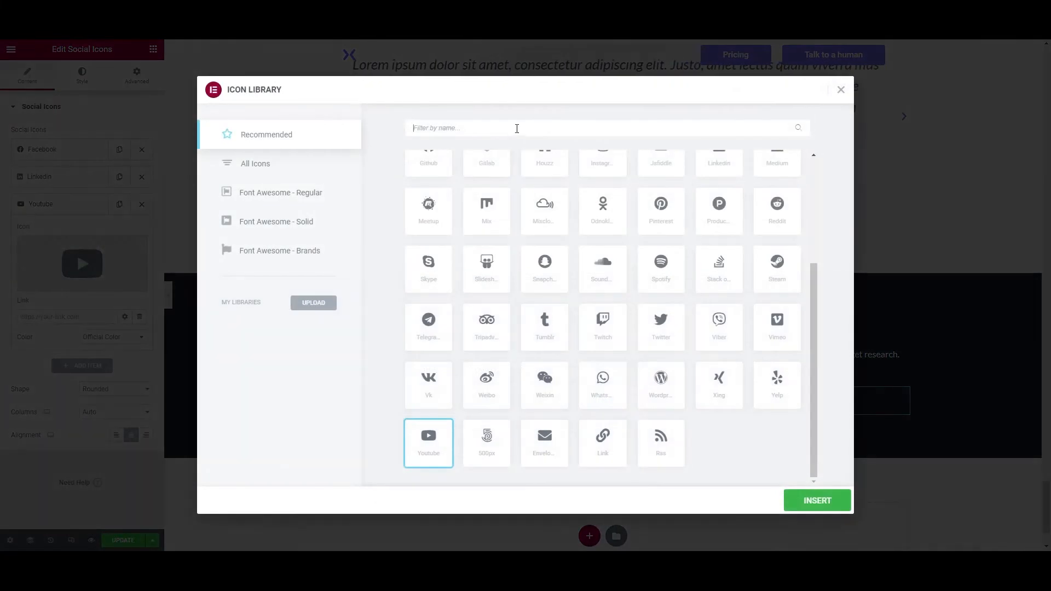
click(516, 128)
text(twitt)
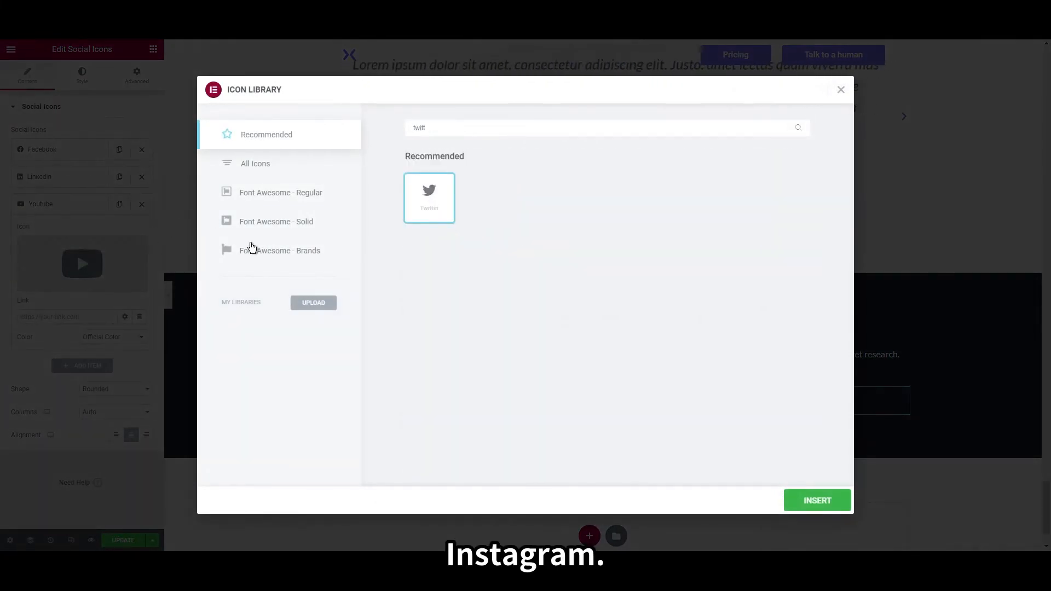
click(818, 501)
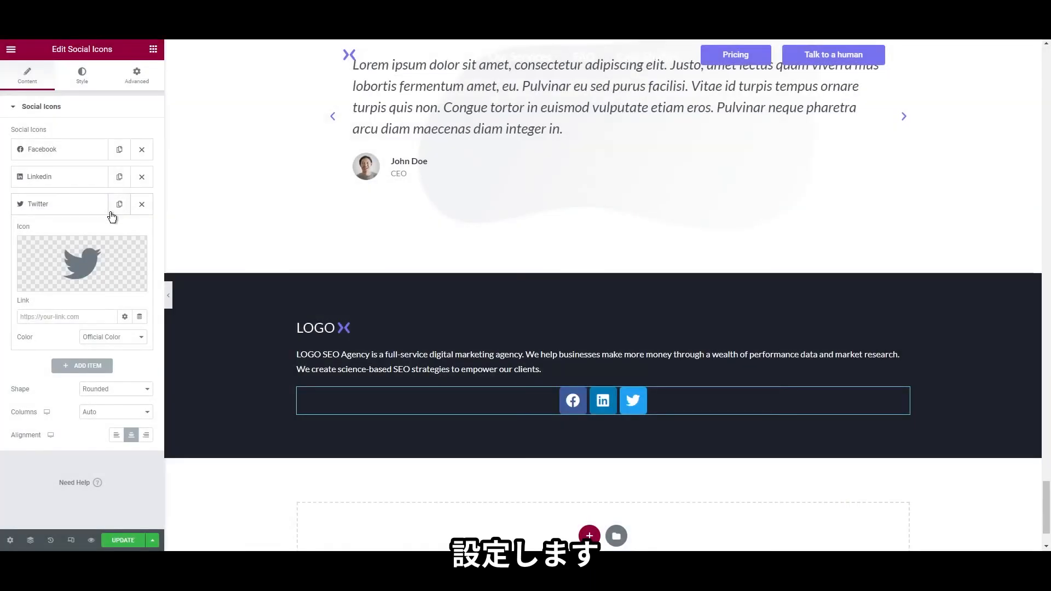
Duplicate the Twitter item as Instagram, then make the icons square and left-aligned
click(120, 204)
click(63, 304)
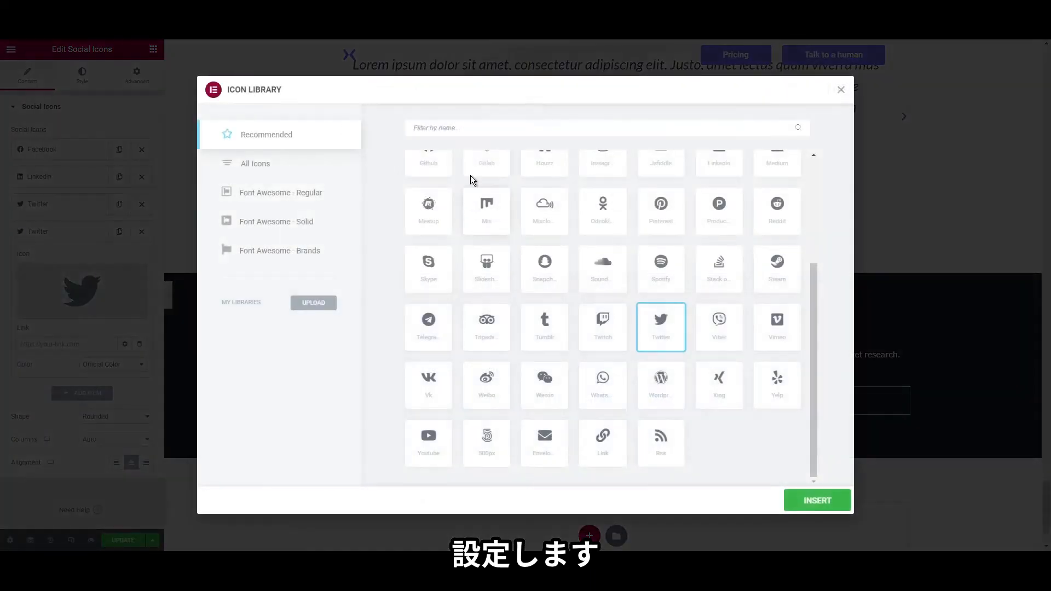
text(ins)
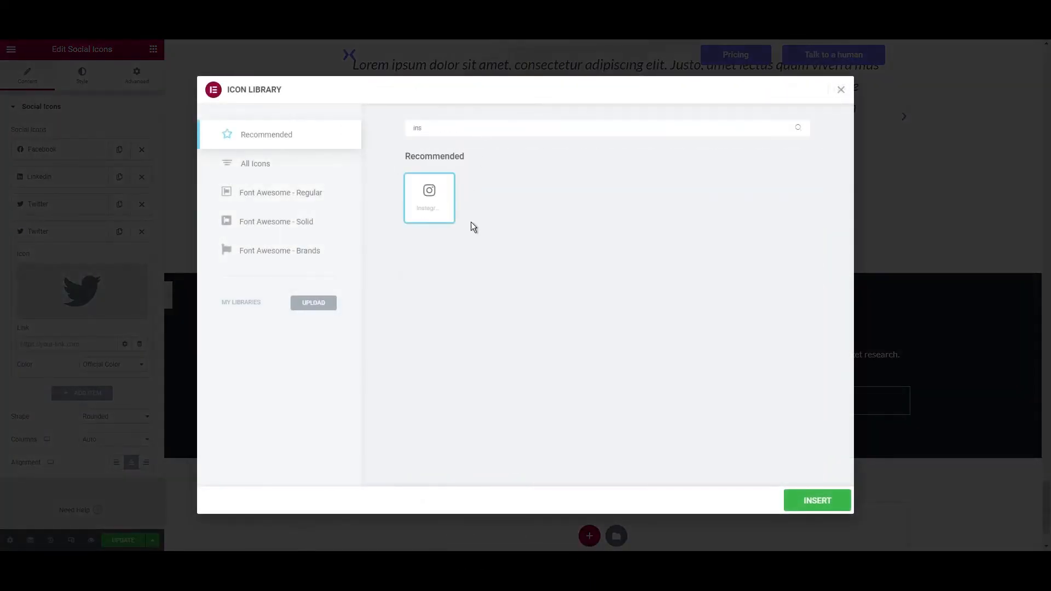
click(816, 500)
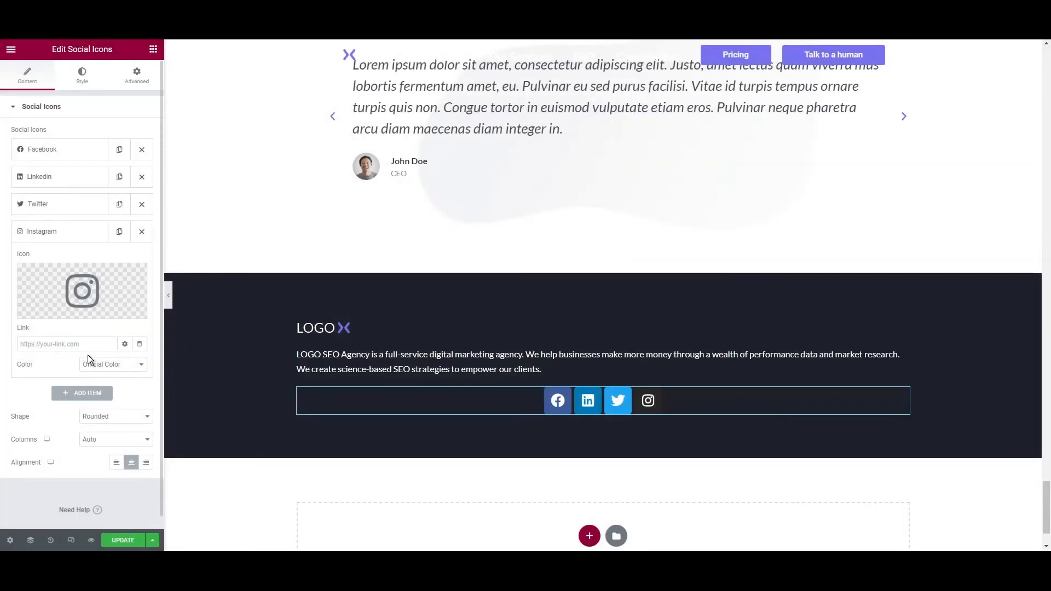
click(105, 436)
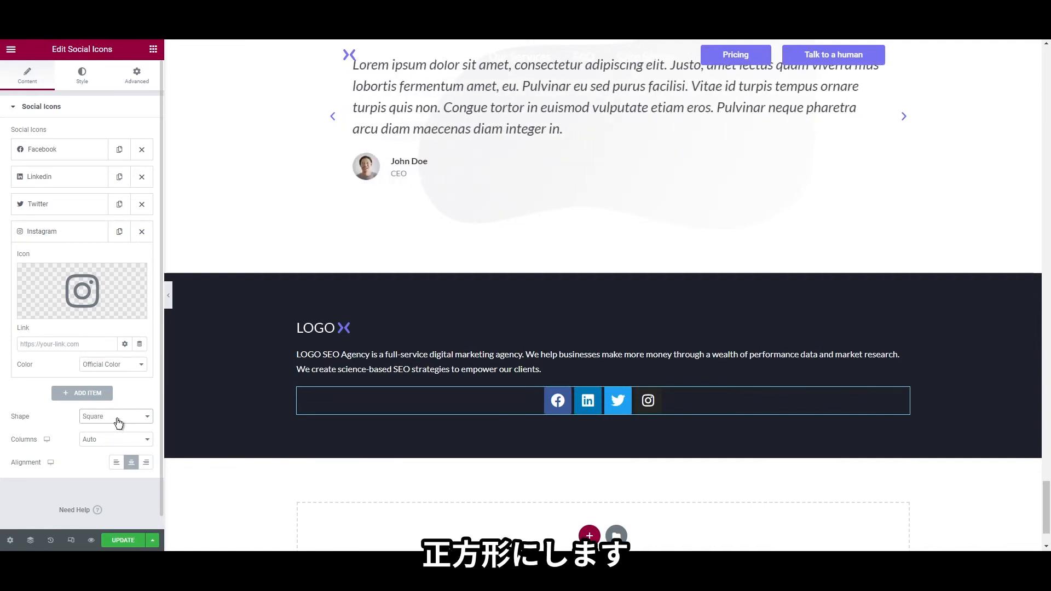
click(118, 463)
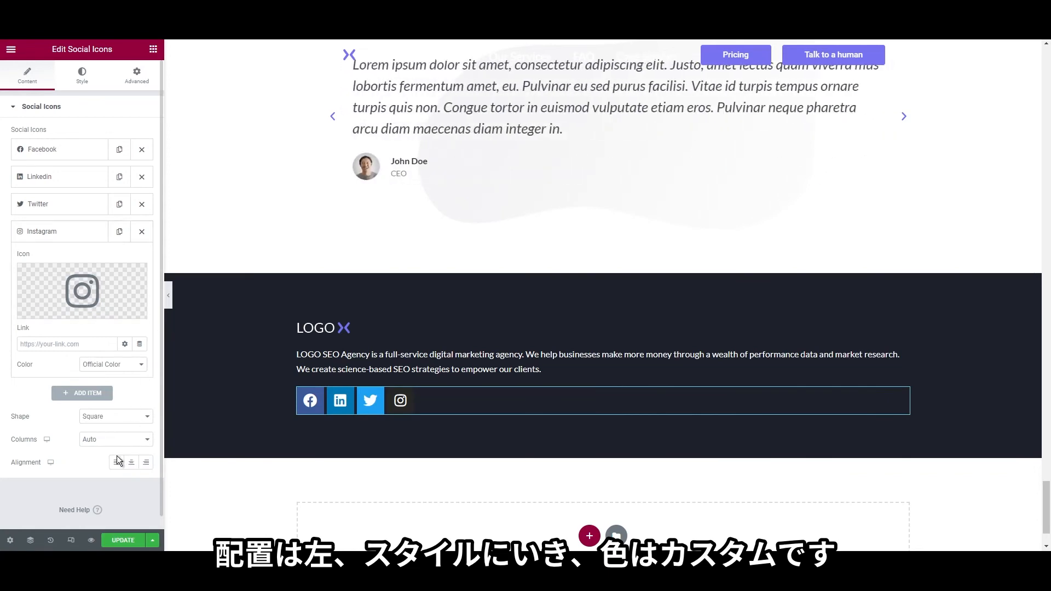
Give the social icons custom colours: a fully transparent primary and #FFFFFF secondary
click(87, 82)
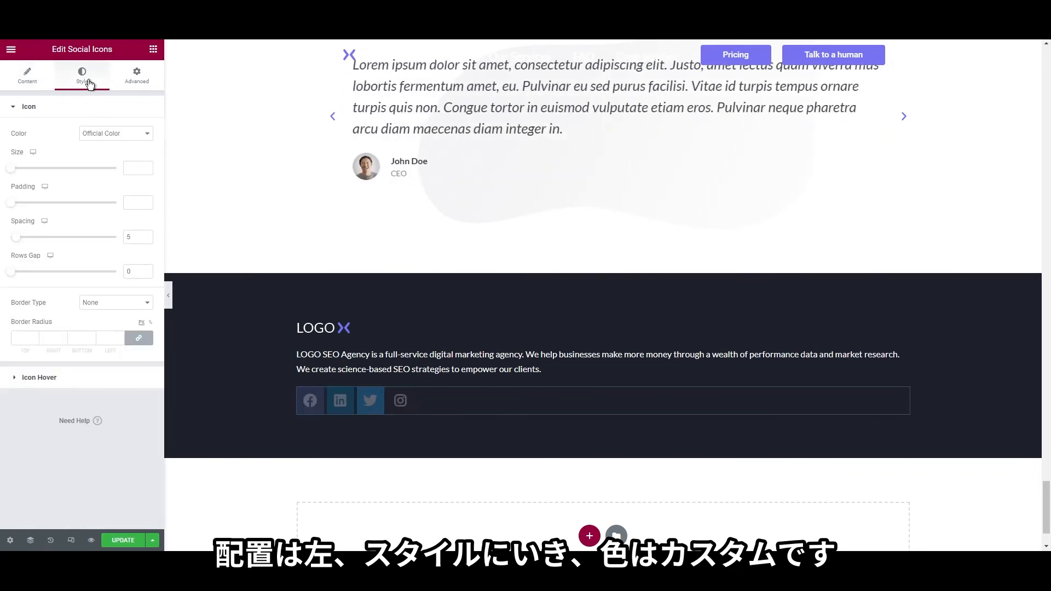
click(100, 152)
click(146, 156)
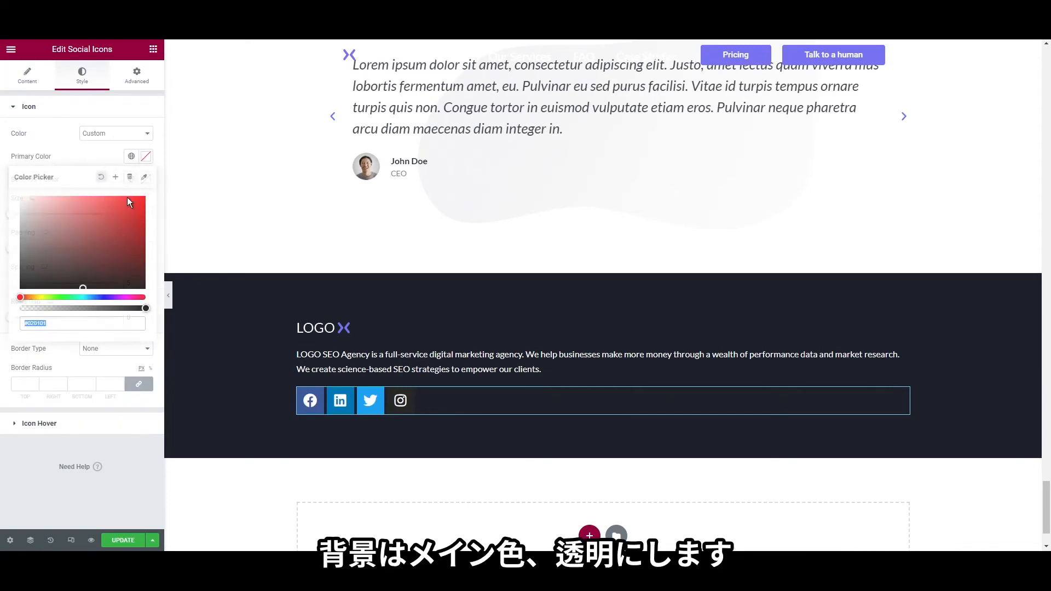
click(135, 208)
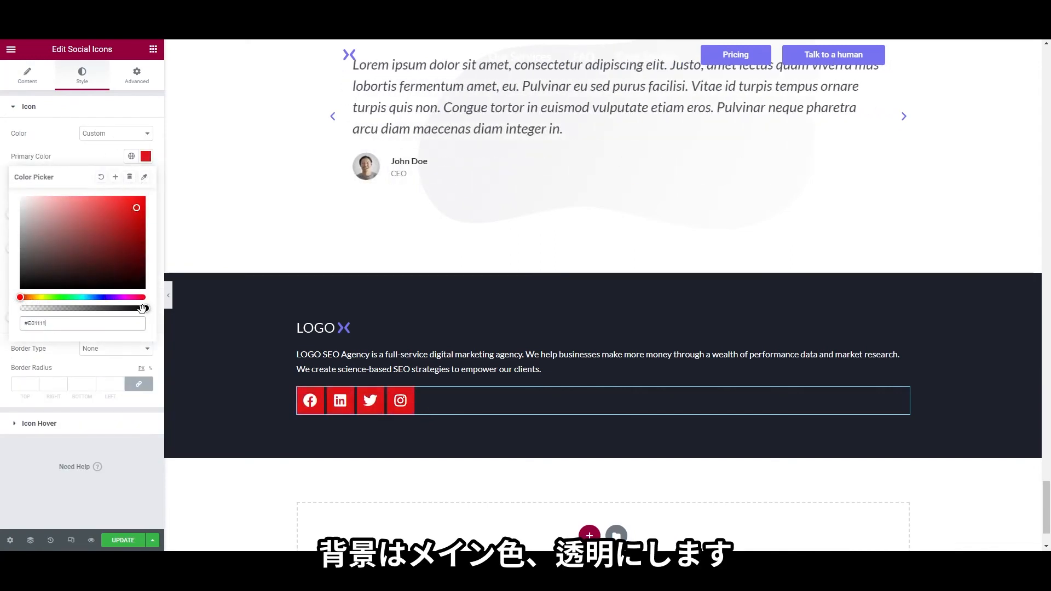
drag(142, 308, 12, 318)
click(2, 295)
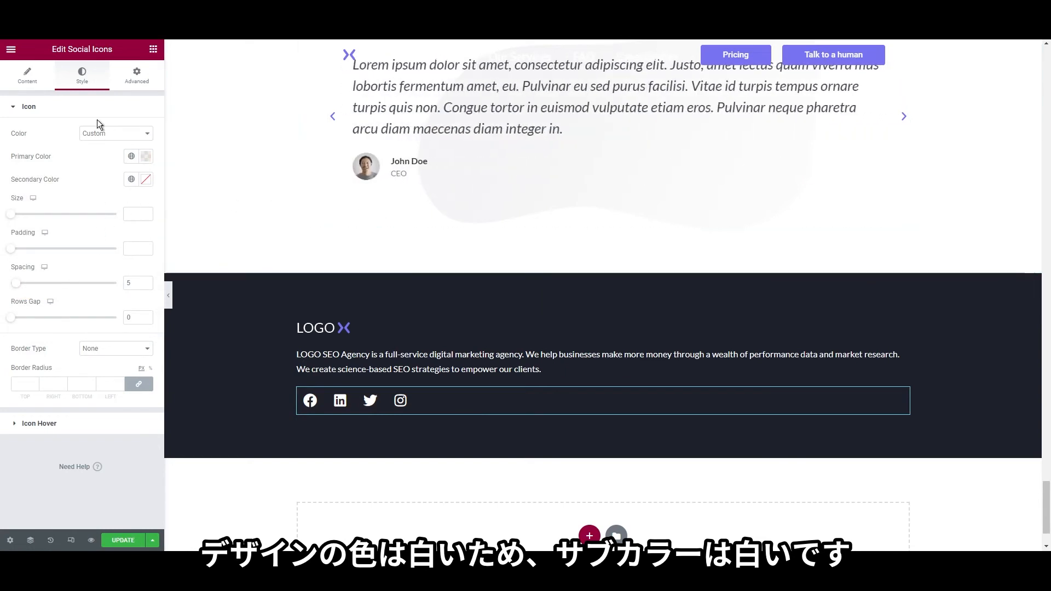
click(146, 179)
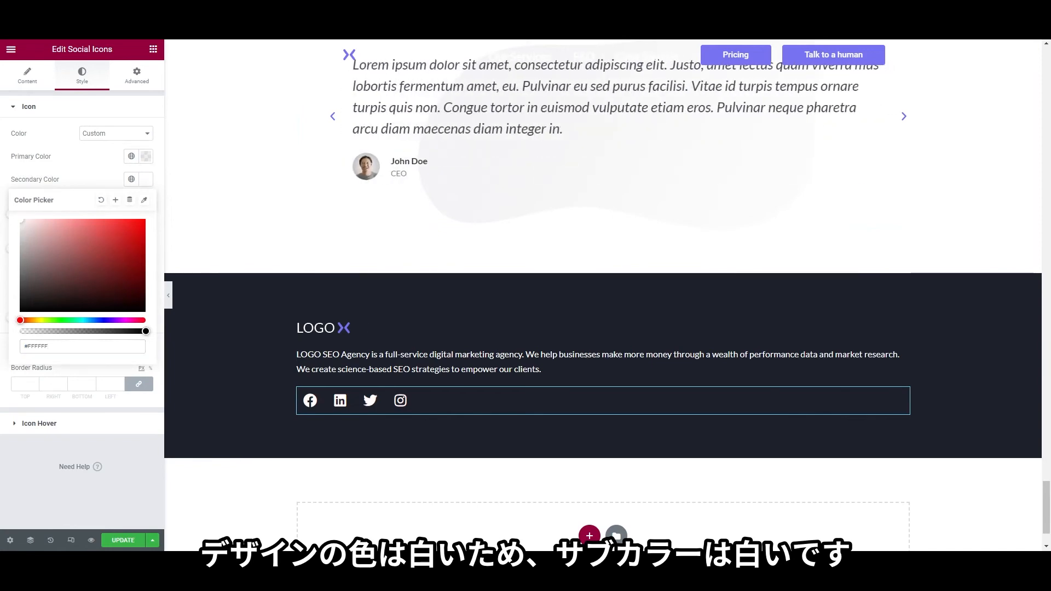
Swap the Facebook item's icon for the plain 'Facebook F' glyph from all icon sets
click(28, 75)
click(44, 149)
click(82, 208)
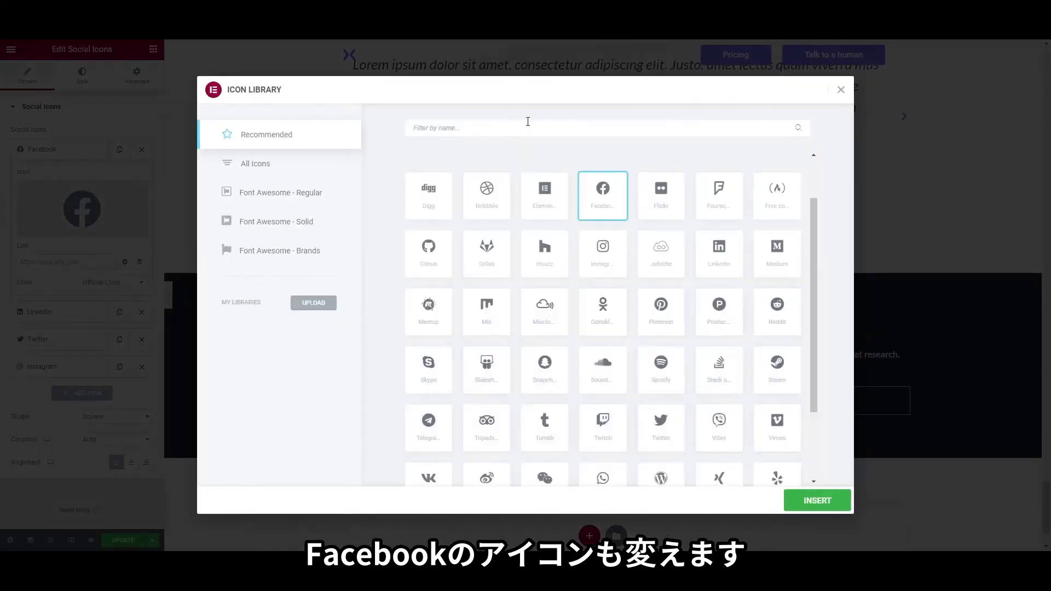
text(fac)
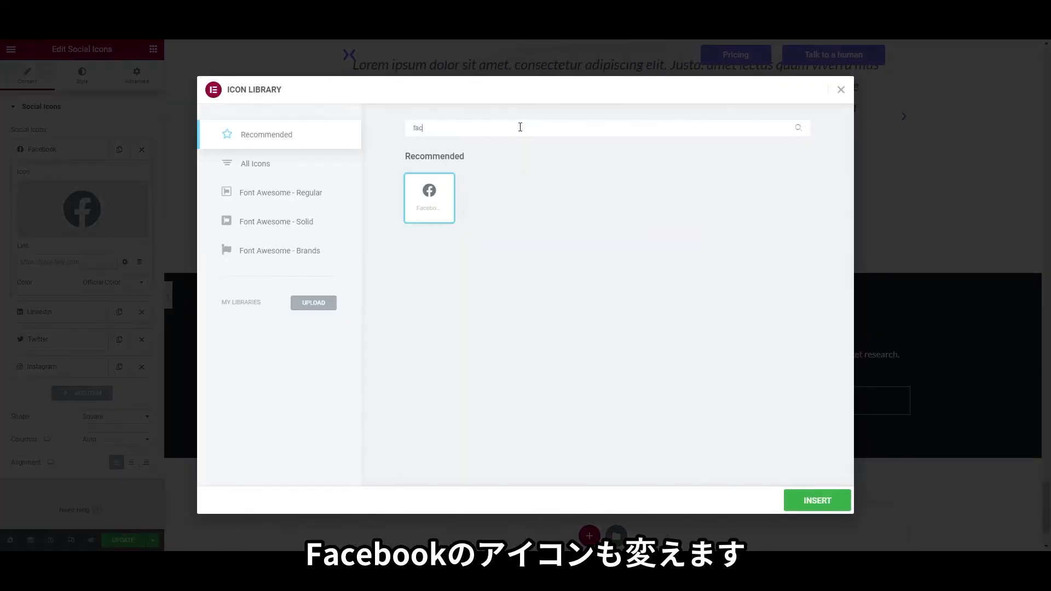
click(283, 163)
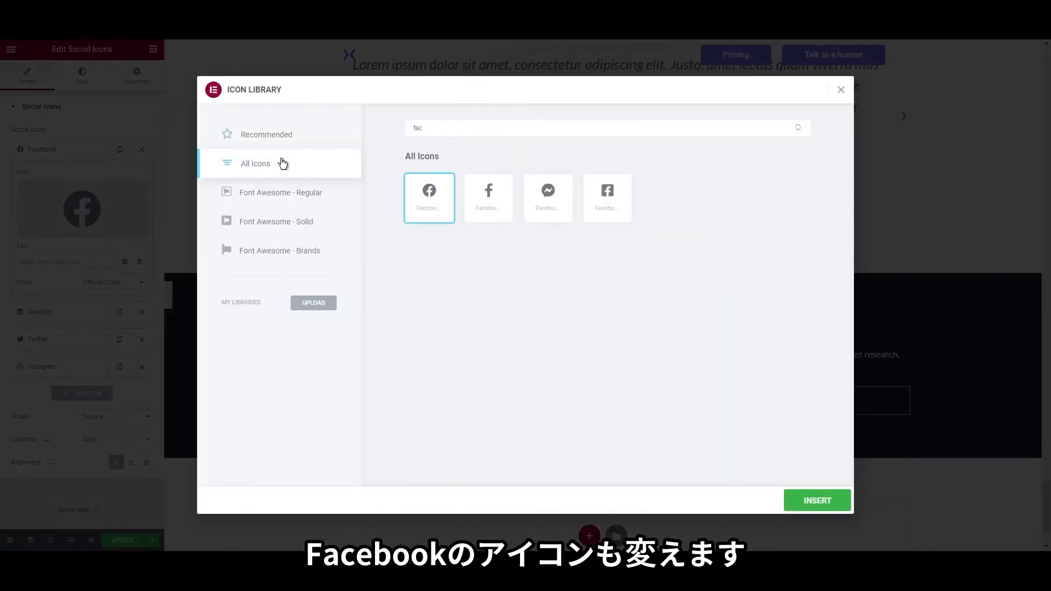
click(488, 194)
click(818, 501)
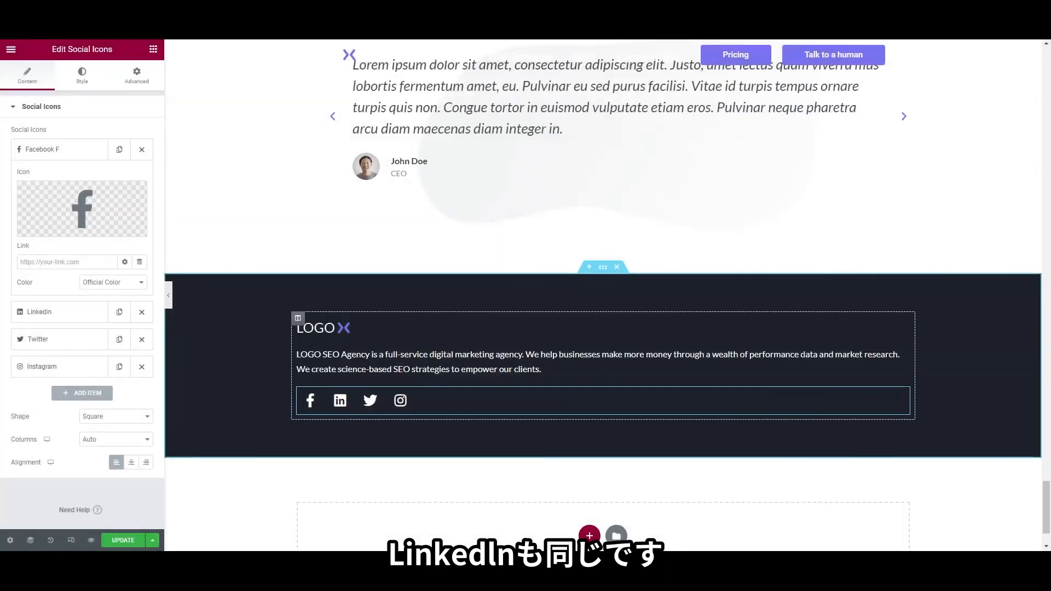
Swap the LinkedIn item's icon for the plain 'Linkedin In' glyph
click(38, 311)
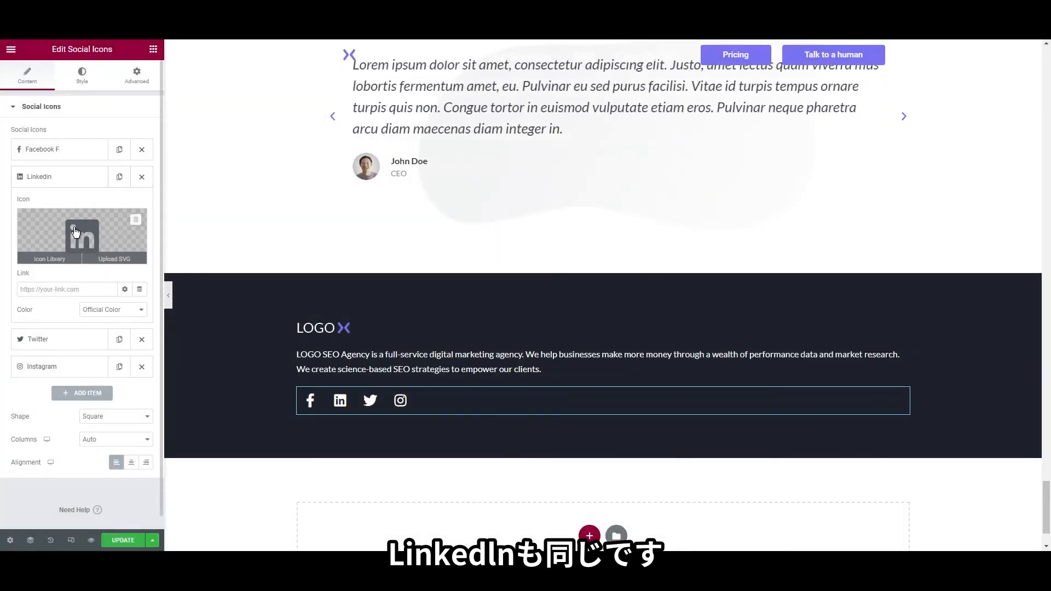
click(82, 235)
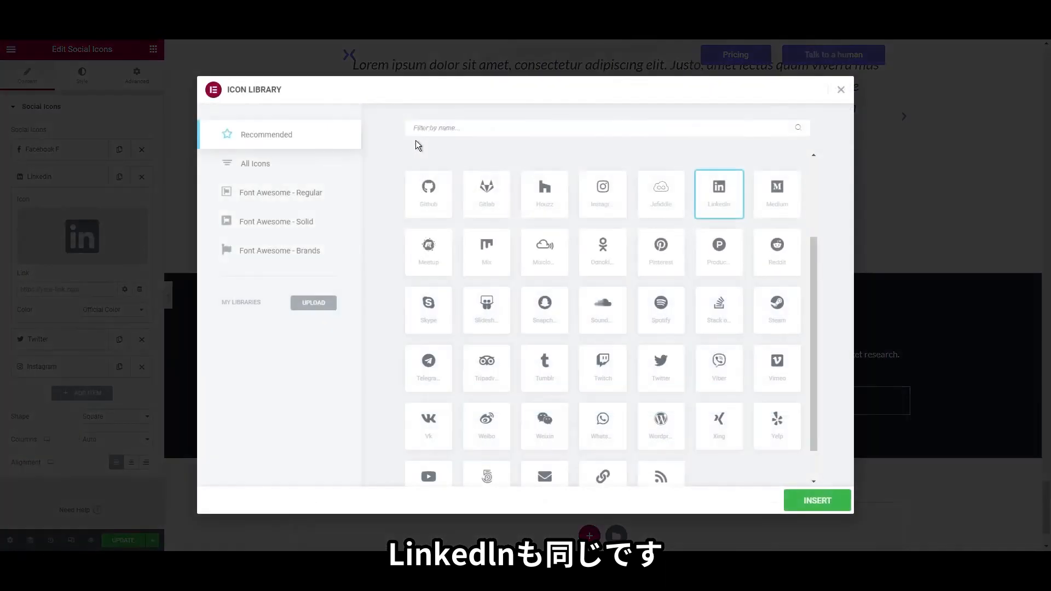
click(245, 167)
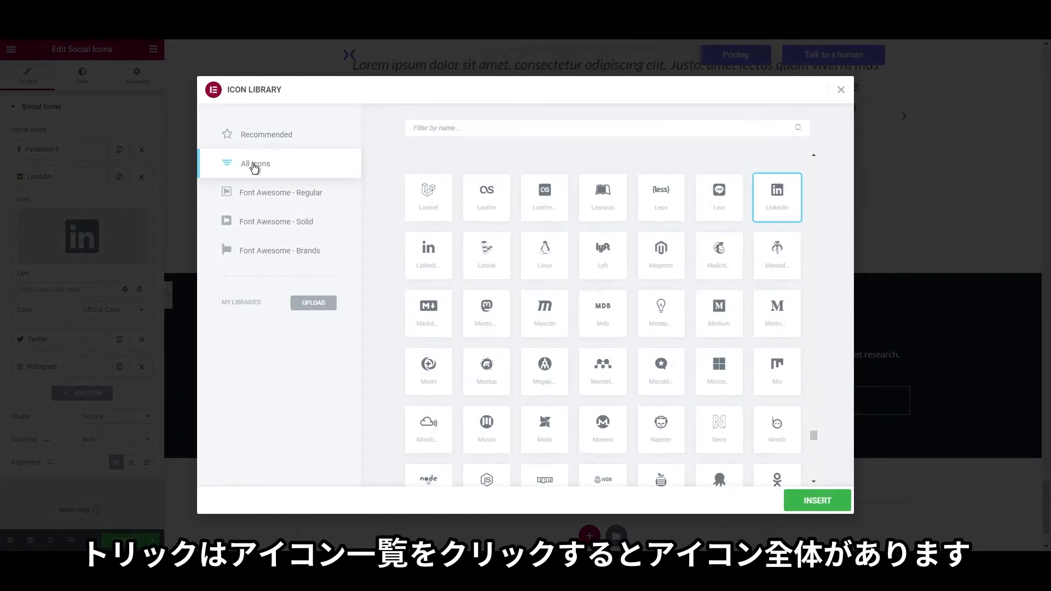
click(448, 128)
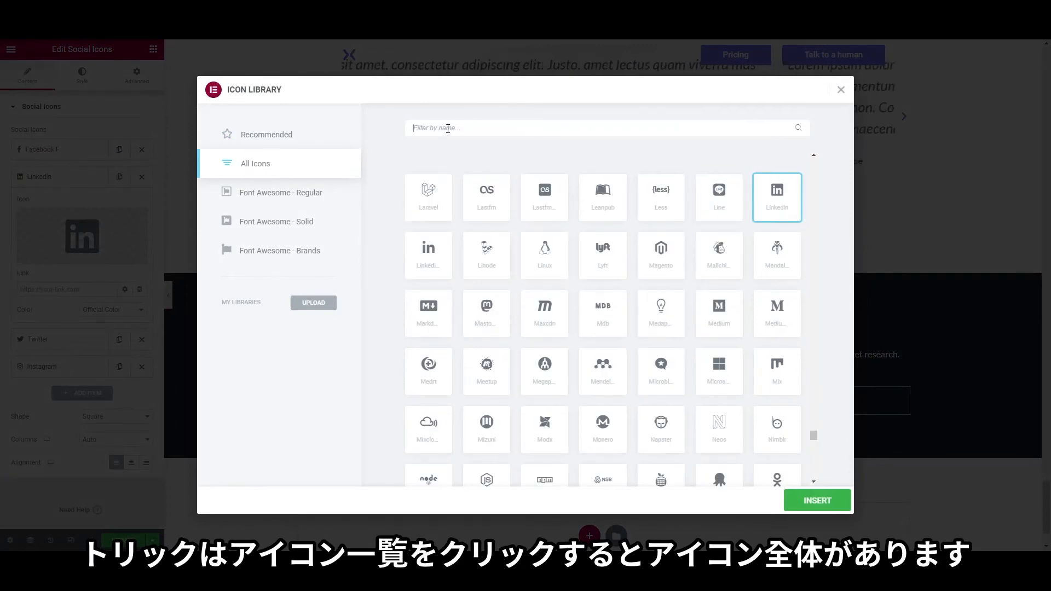
text(link)
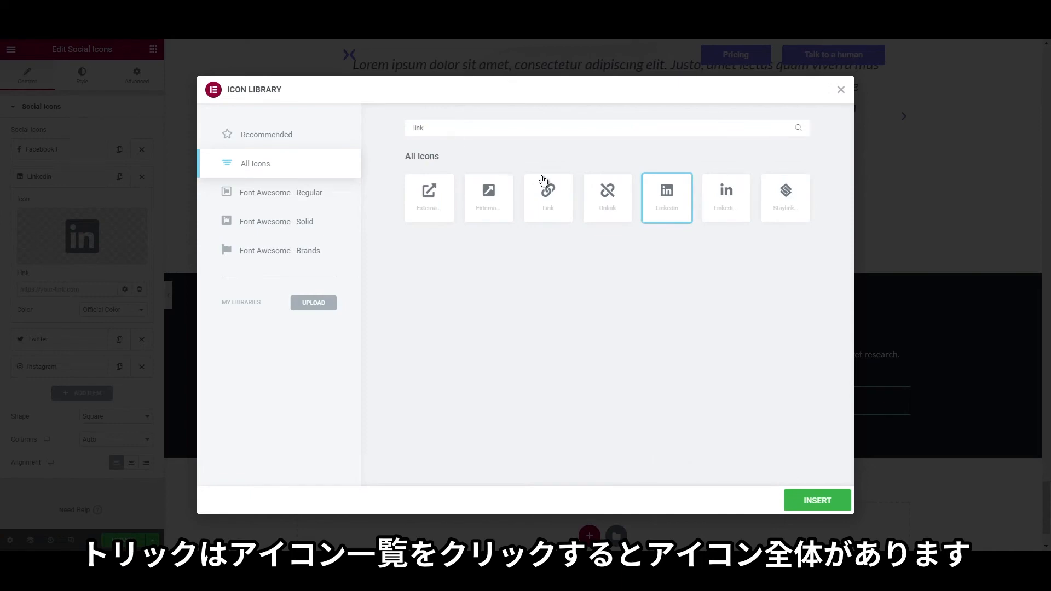
click(726, 196)
click(818, 500)
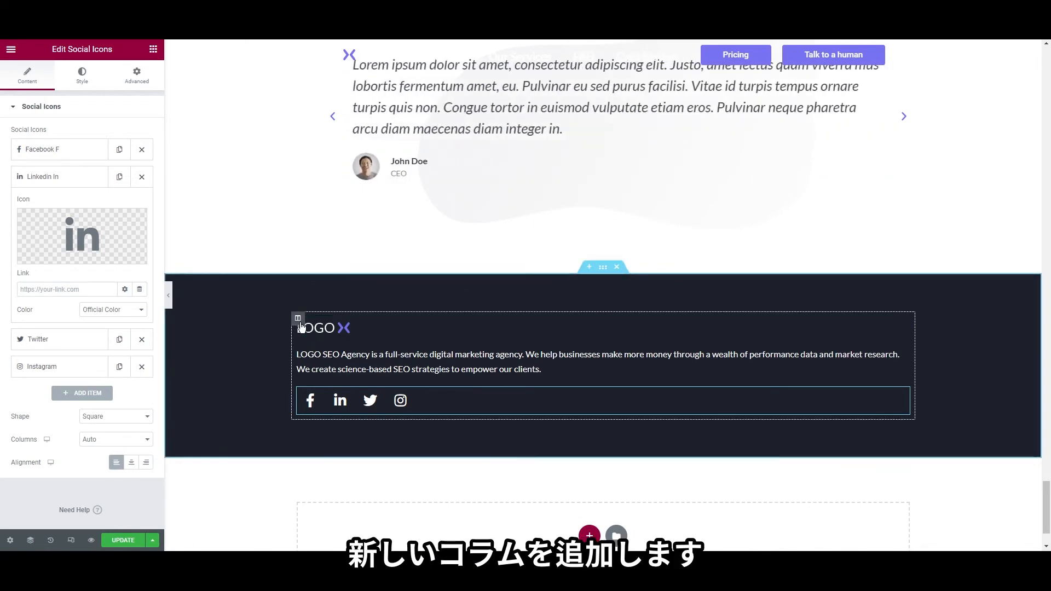
Add two new empty columns next to the footer's logo column
right_click(300, 323)
click(329, 372)
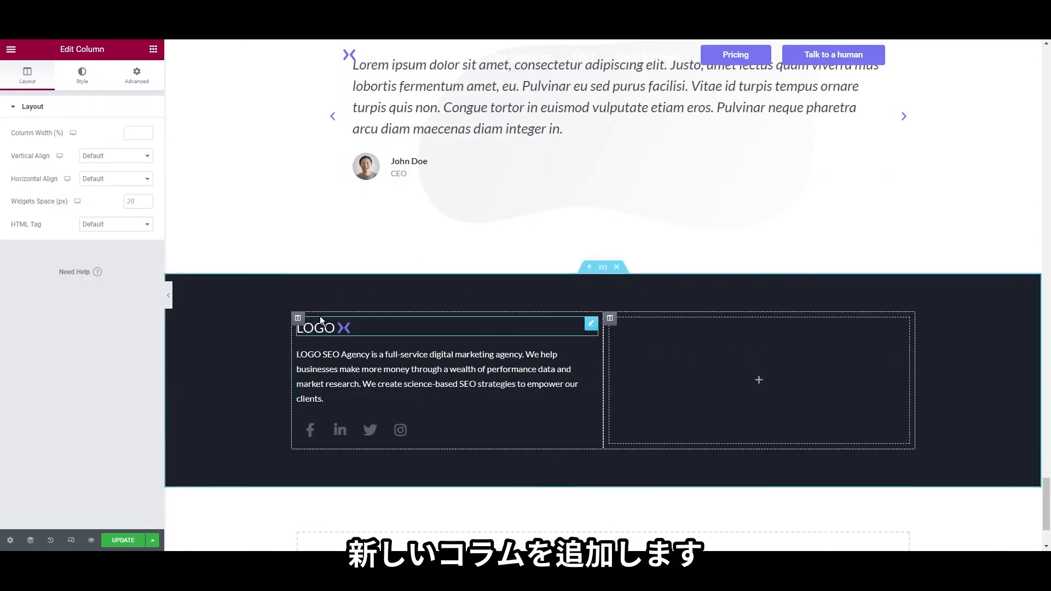
right_click(298, 318)
click(330, 364)
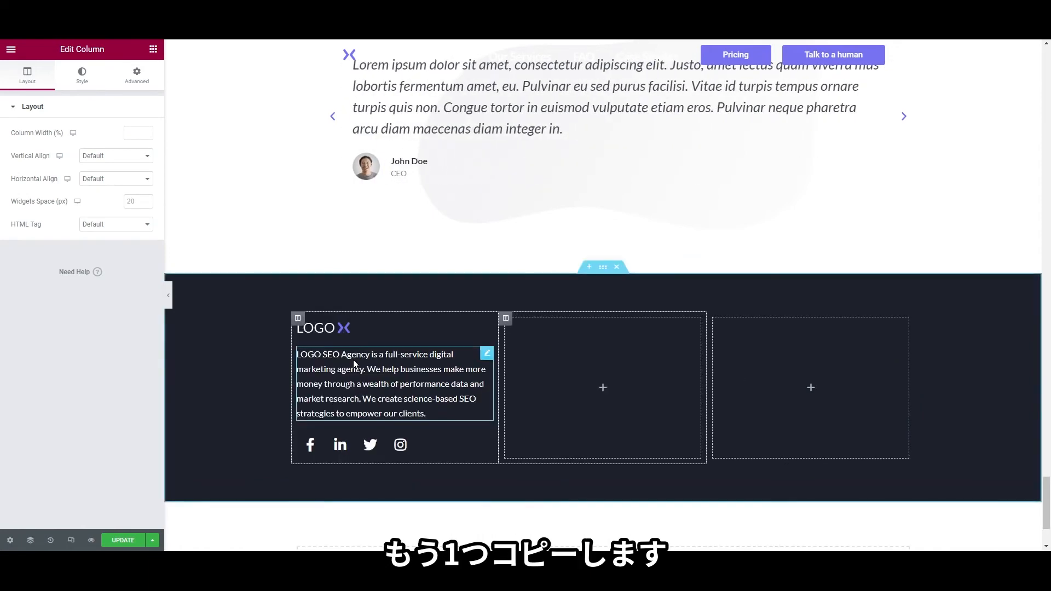
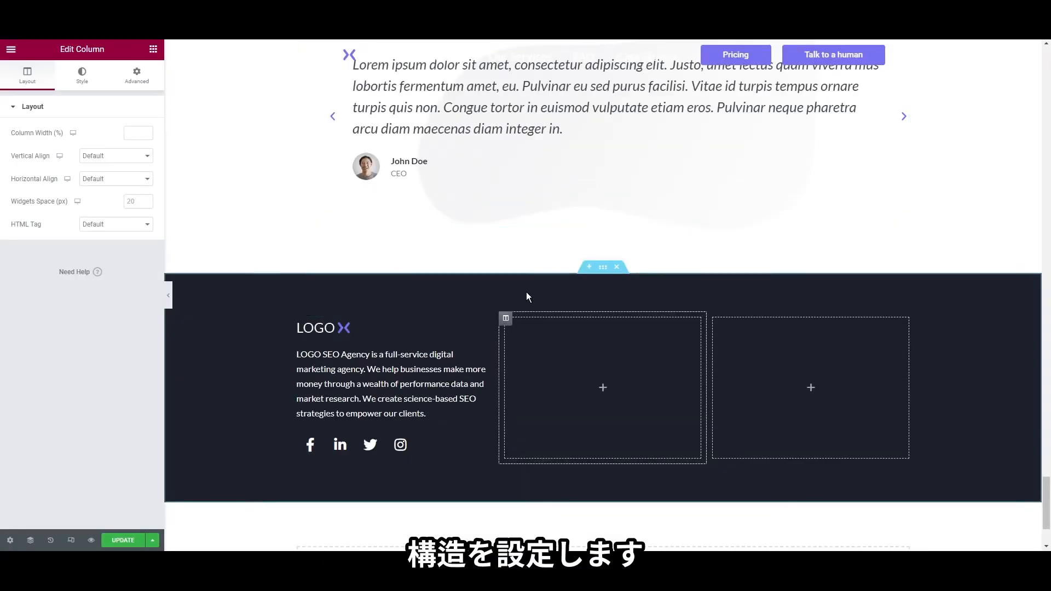
Change the footer section's structure to three columns at 25/50/25
right_click(540, 299)
click(542, 301)
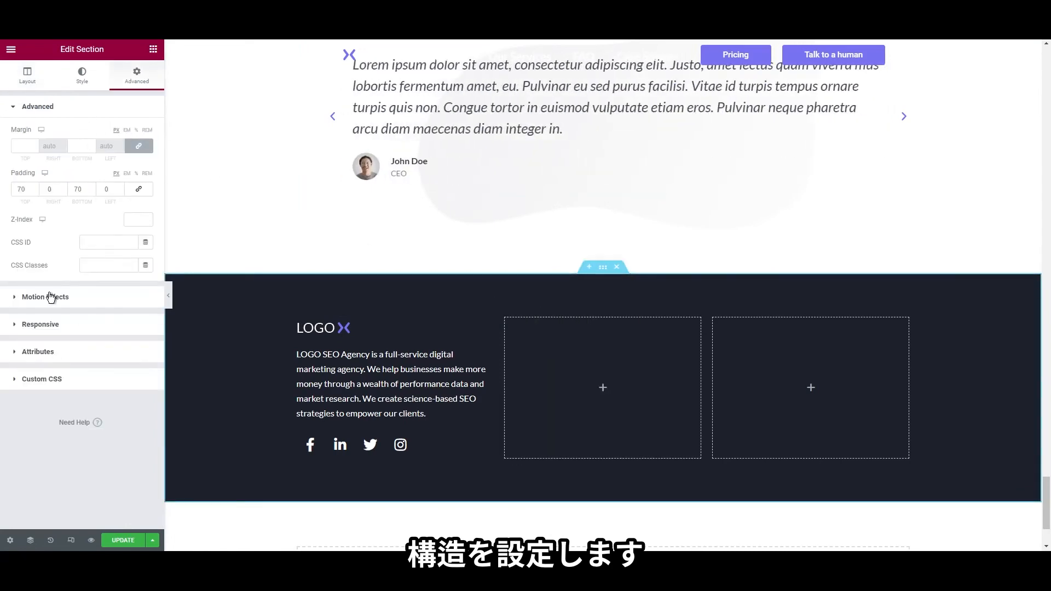
click(28, 75)
click(52, 363)
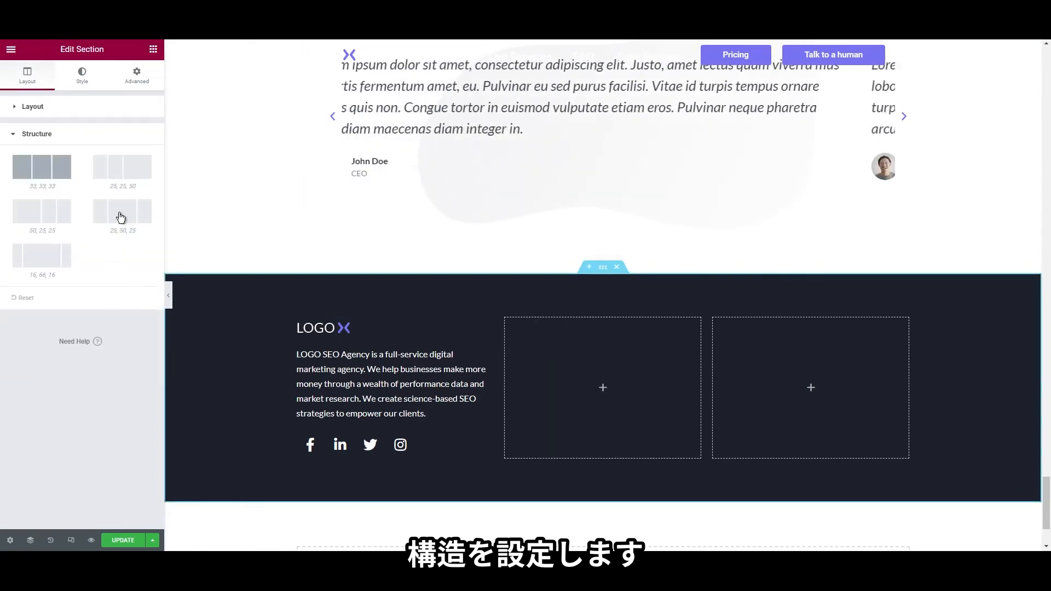
click(121, 218)
click(43, 221)
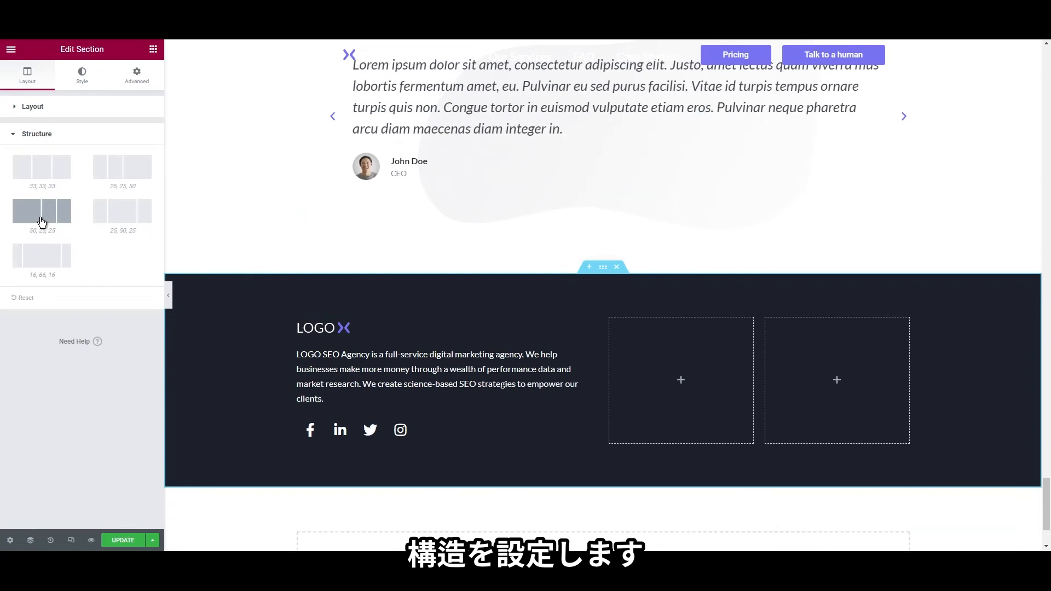
click(127, 169)
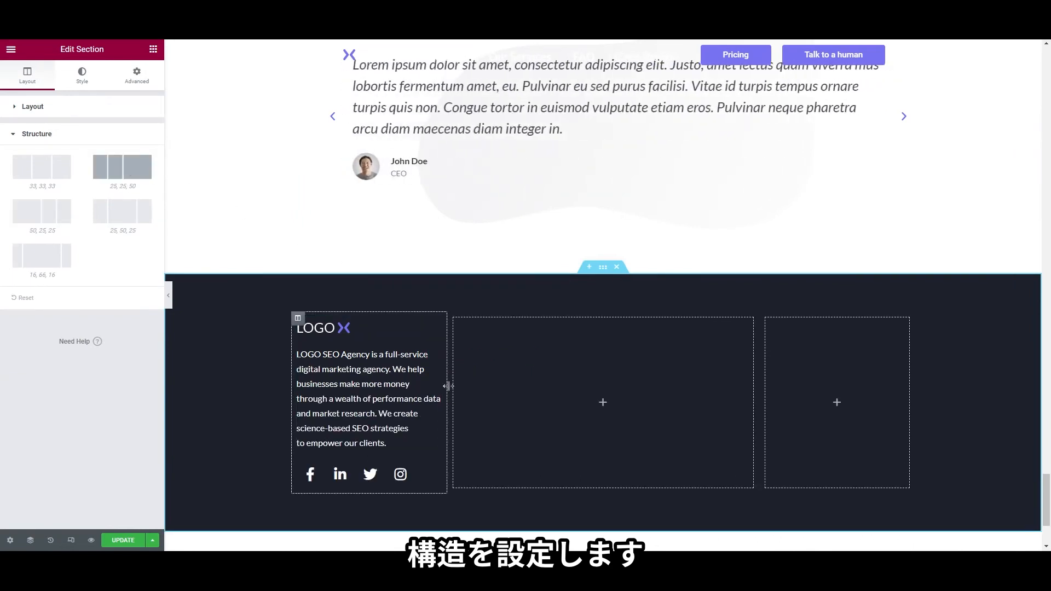
Drag a Heading widget into the right footer column and make it H3
click(154, 49)
drag(153, 170, 827, 403)
click(120, 300)
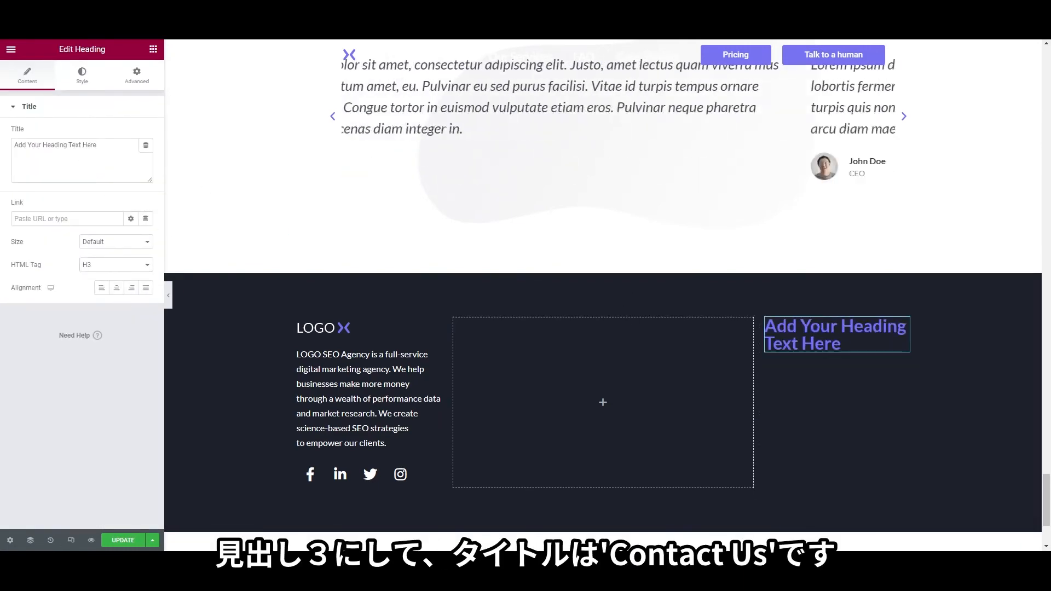
Title the heading 'Contact us' and style it in global white at size 25
click(86, 167)
key(ctrl+a)
text(Co)
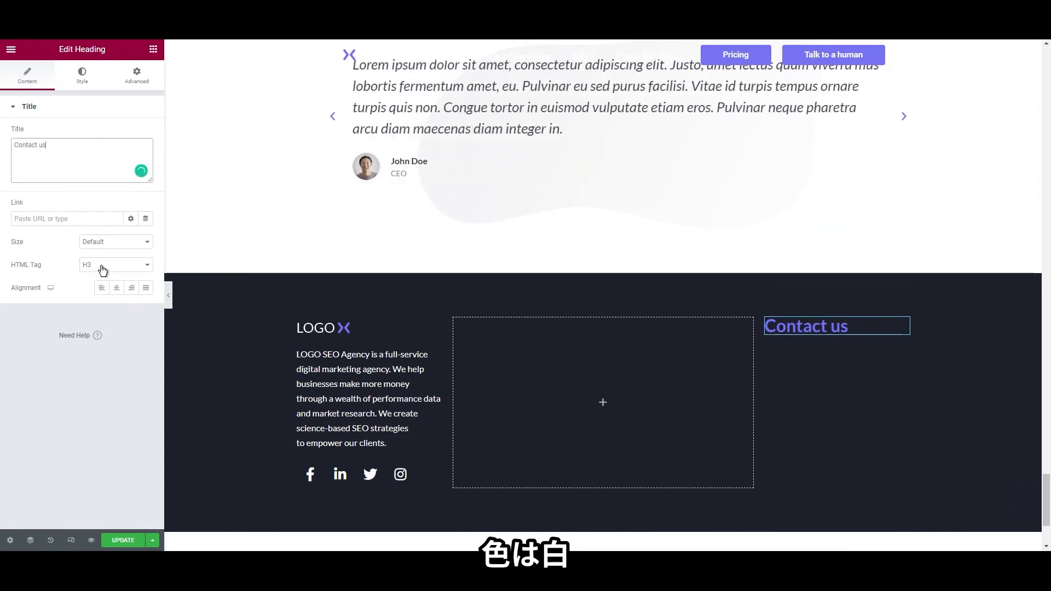
click(93, 81)
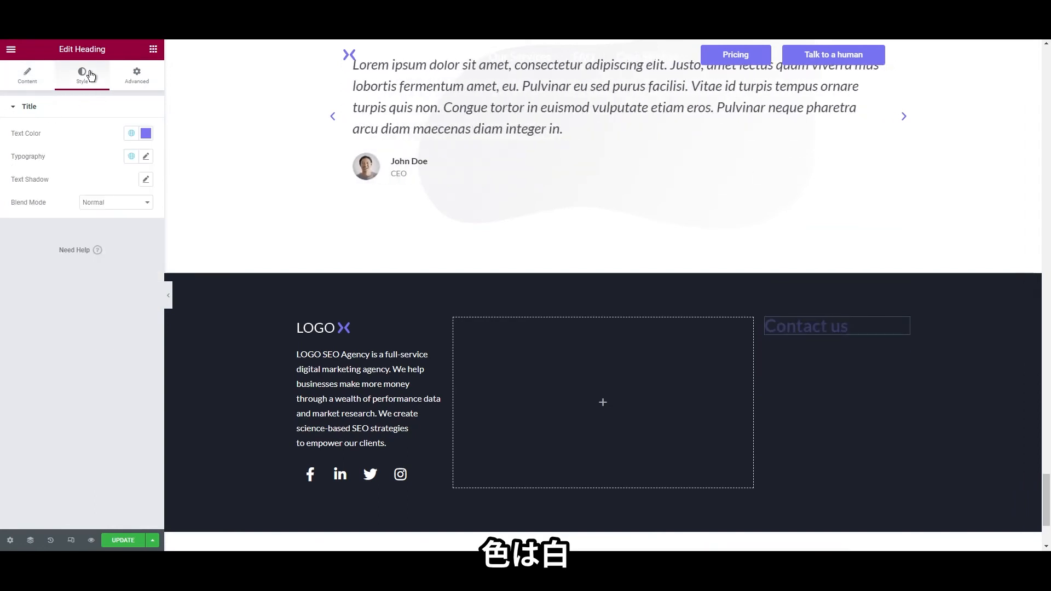
click(132, 133)
click(61, 261)
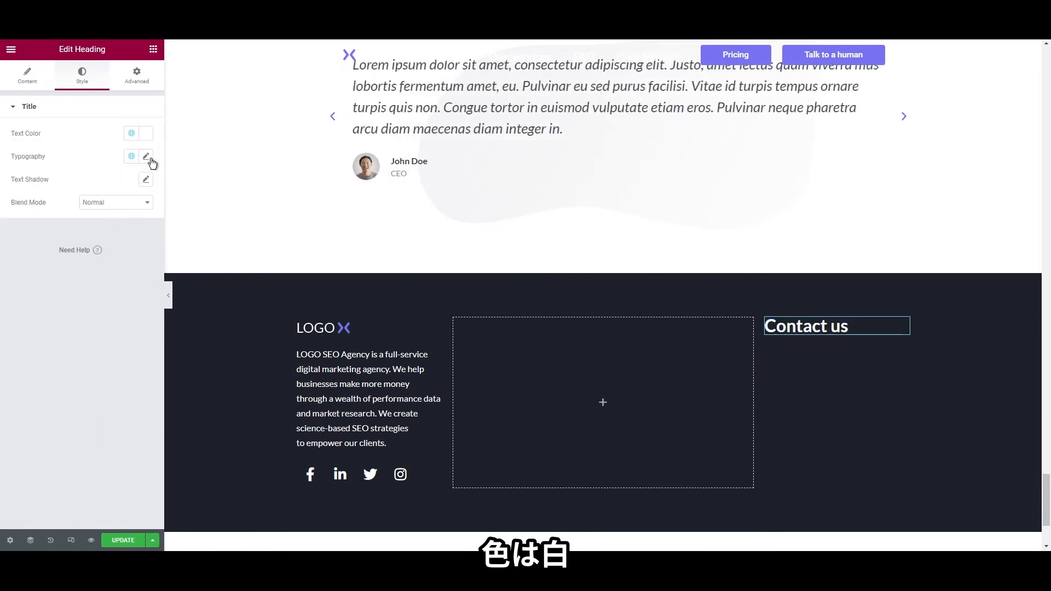
click(146, 156)
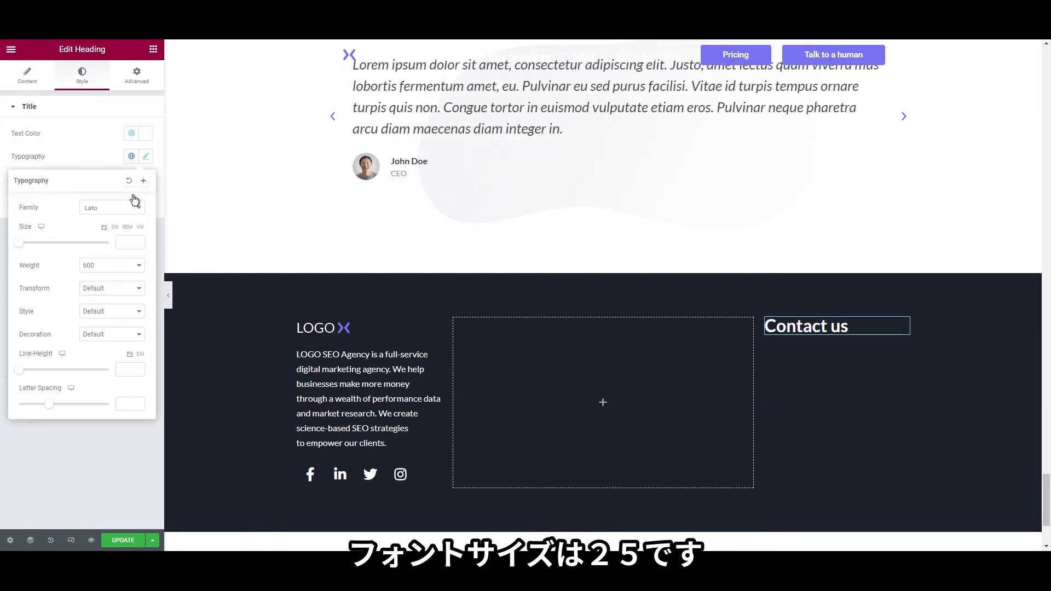
click(123, 242)
text(25)
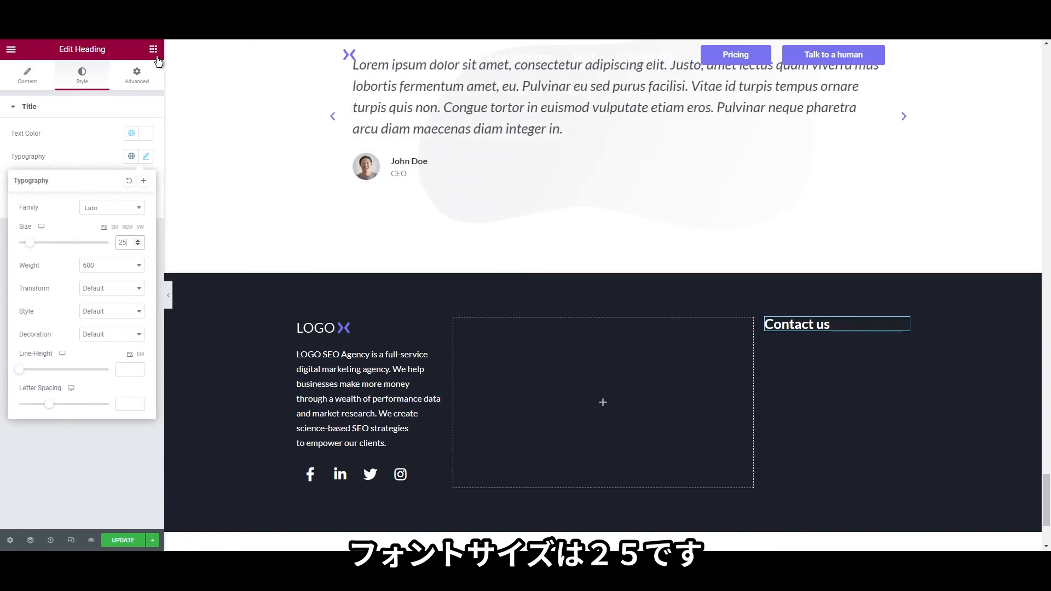
Add an Icon List below the heading, delete its third item, and give the first a Mobile icon
click(155, 55)
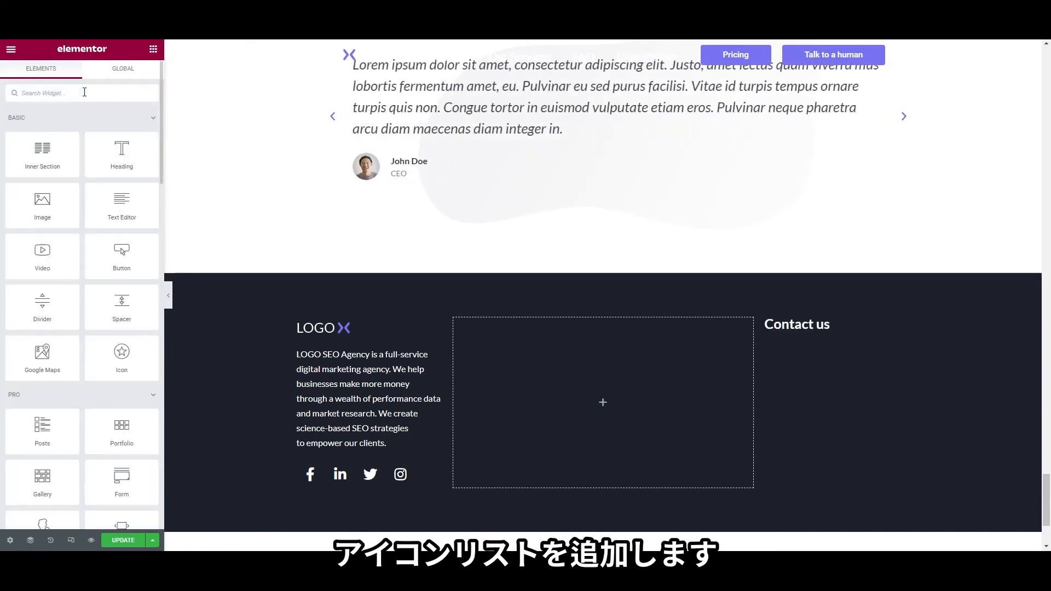
text(list)
drag(51, 127, 797, 336)
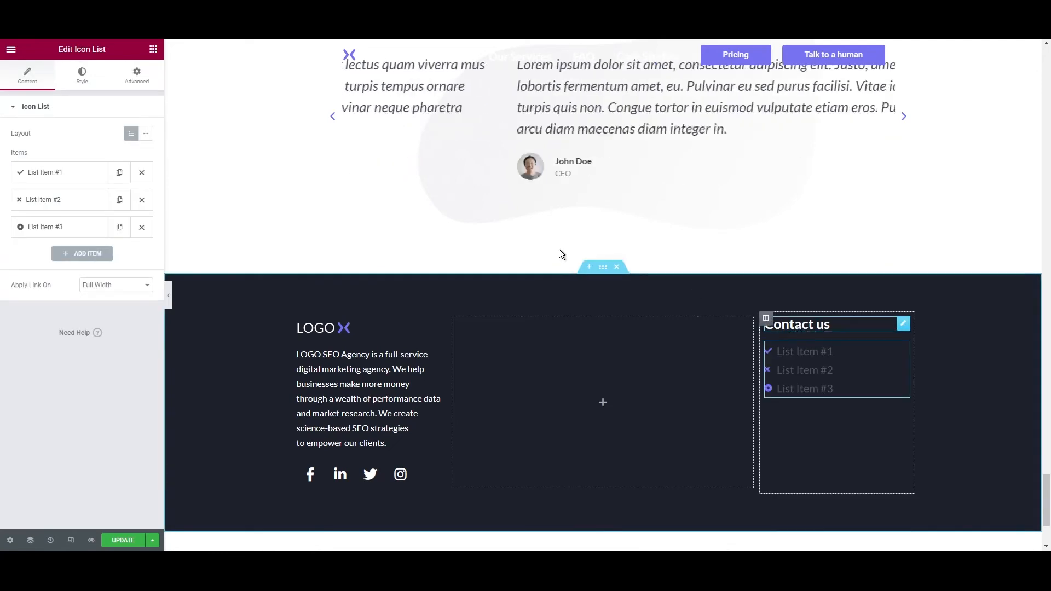
click(142, 227)
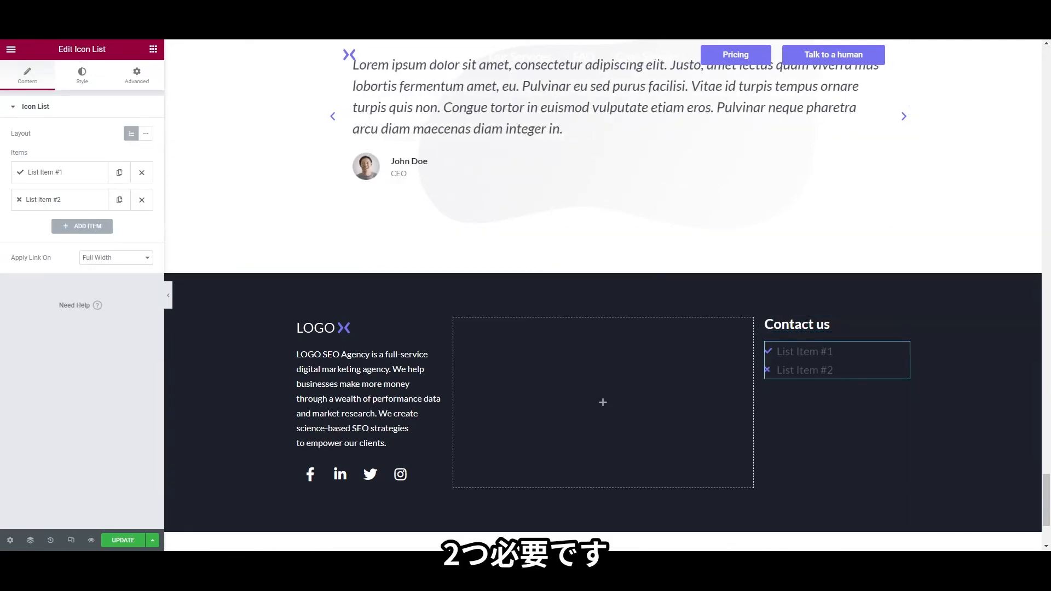
click(60, 172)
click(55, 257)
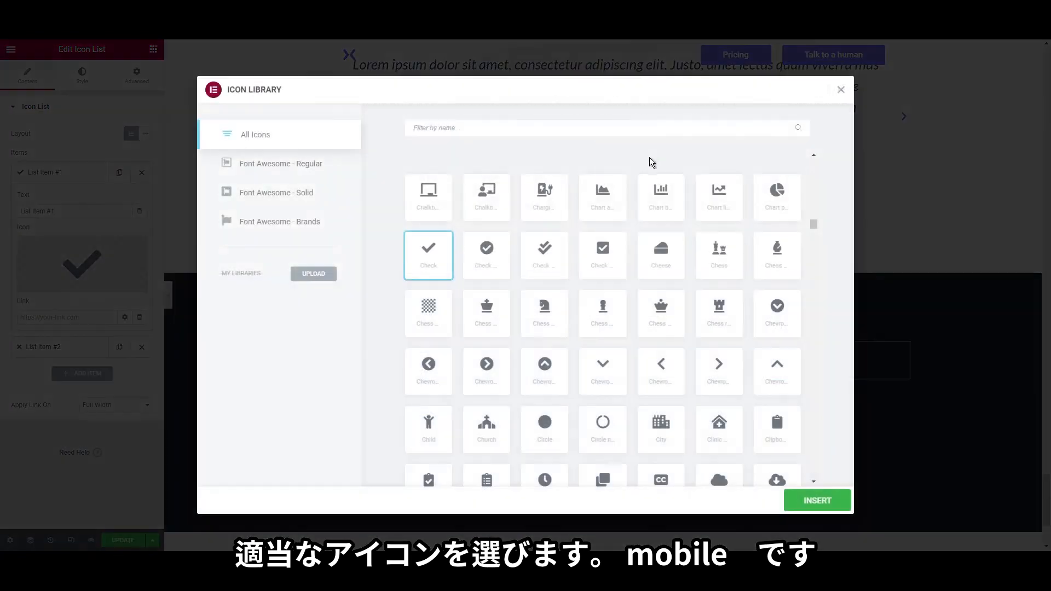
text(mobi)
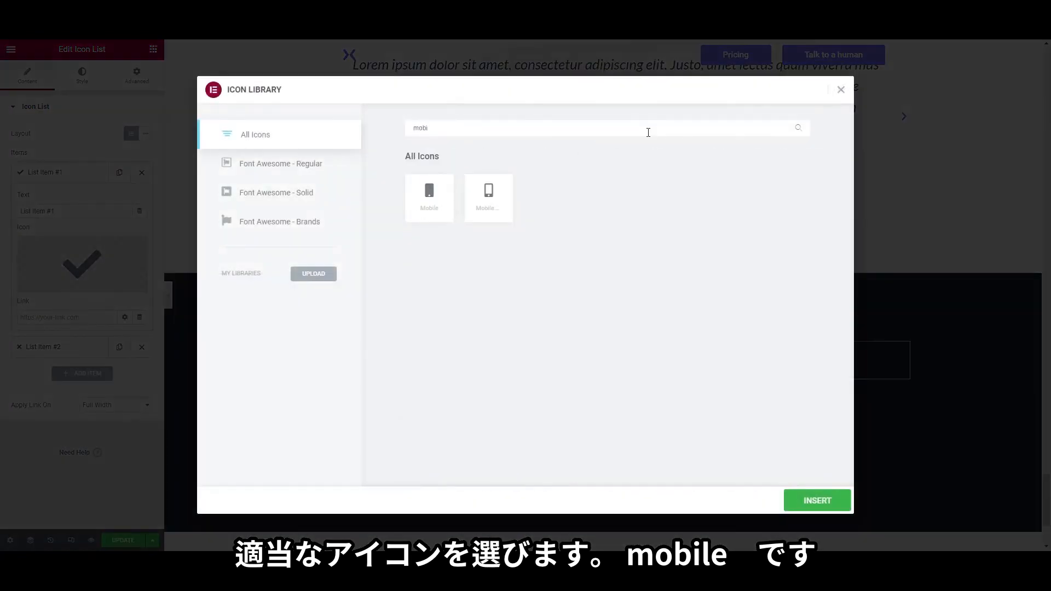
click(489, 196)
click(816, 500)
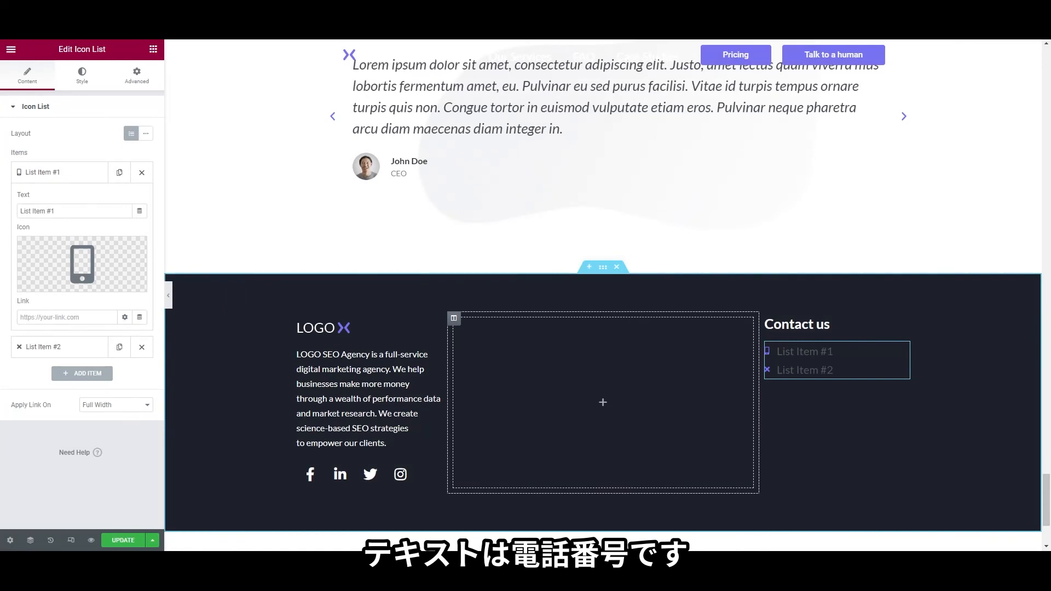
click(73, 215)
key(ctrl+a)
text((405) 555-0128)
click(66, 317)
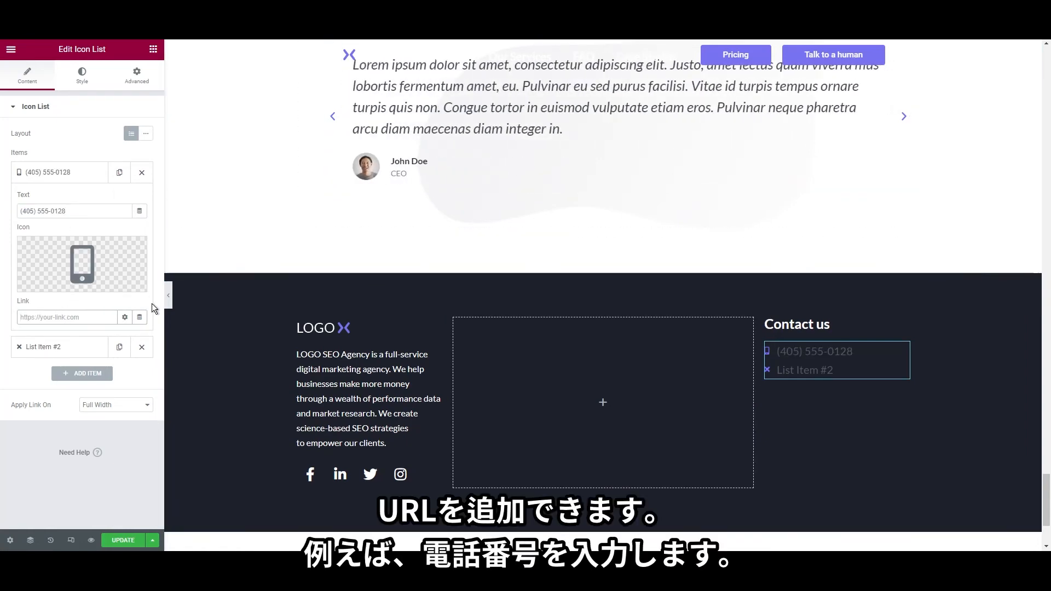
text(tel:)
text((405) 555-0128)
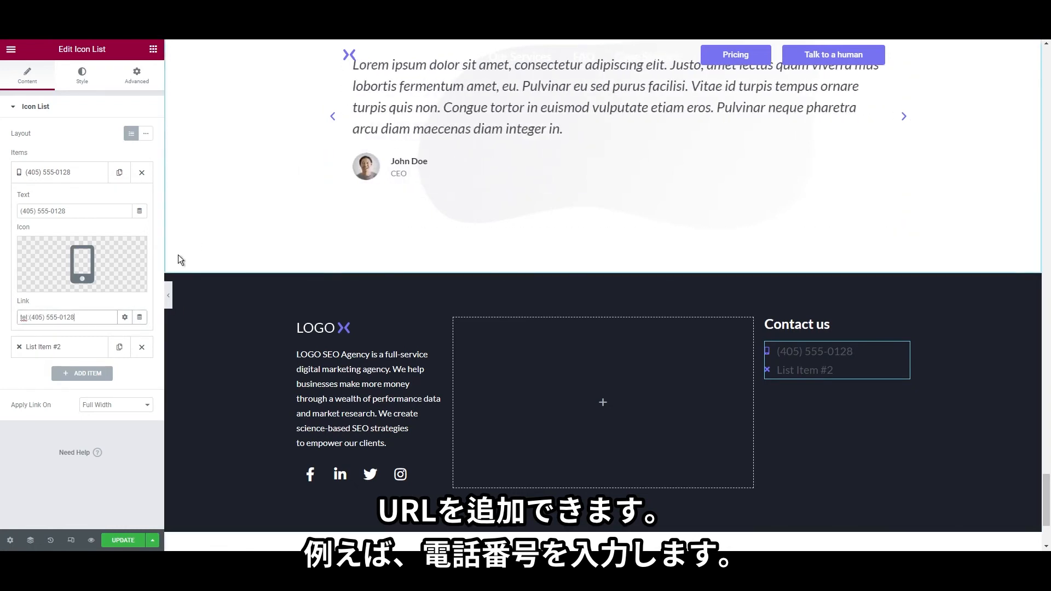
click(43, 346)
drag(60, 239, 3, 240)
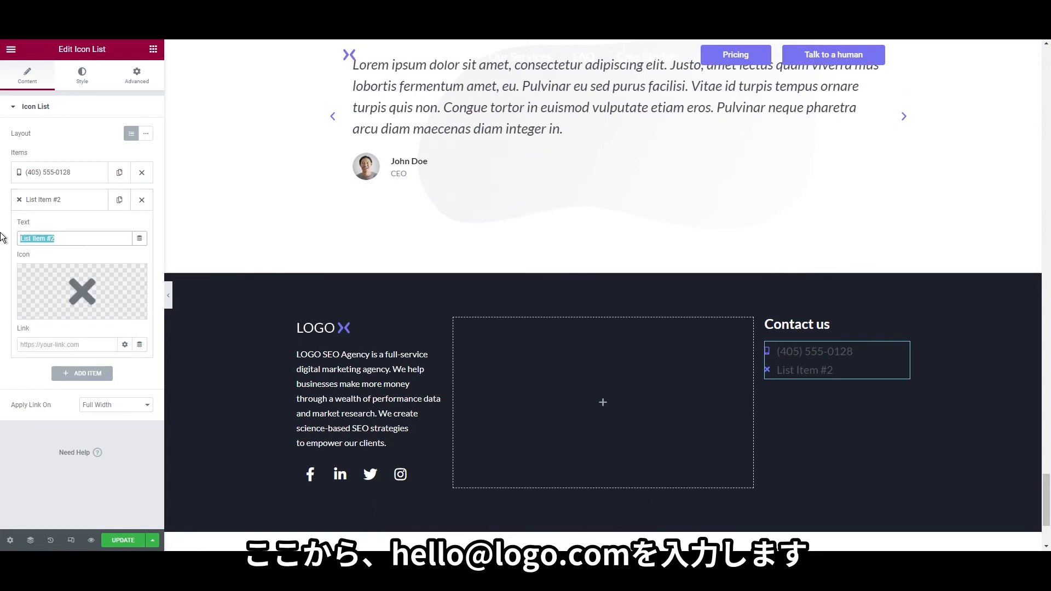
text(hello@logo.com)
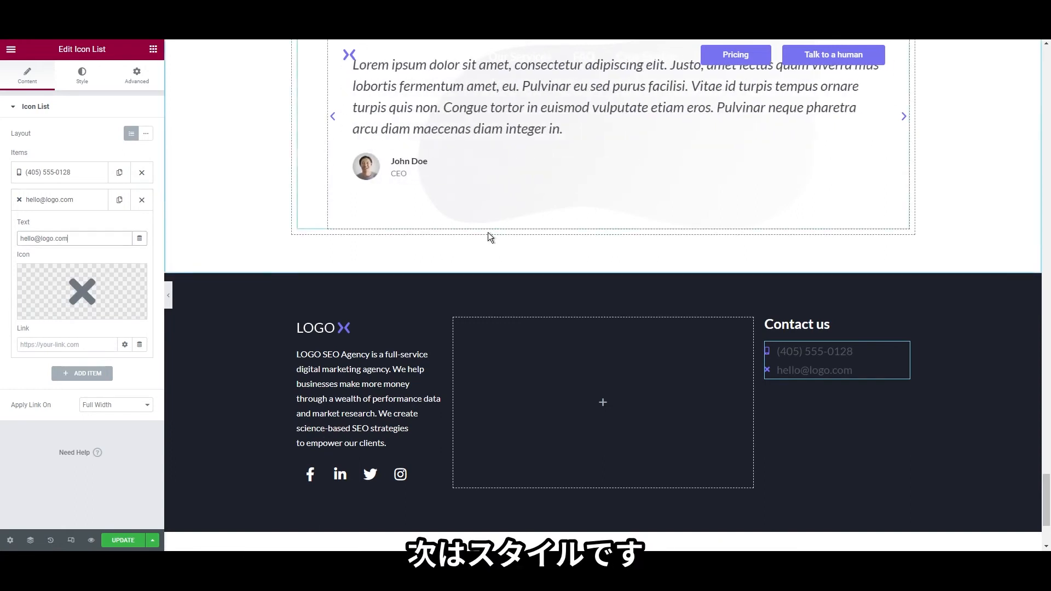
Make the icon list's icons and text the global white colour
click(80, 79)
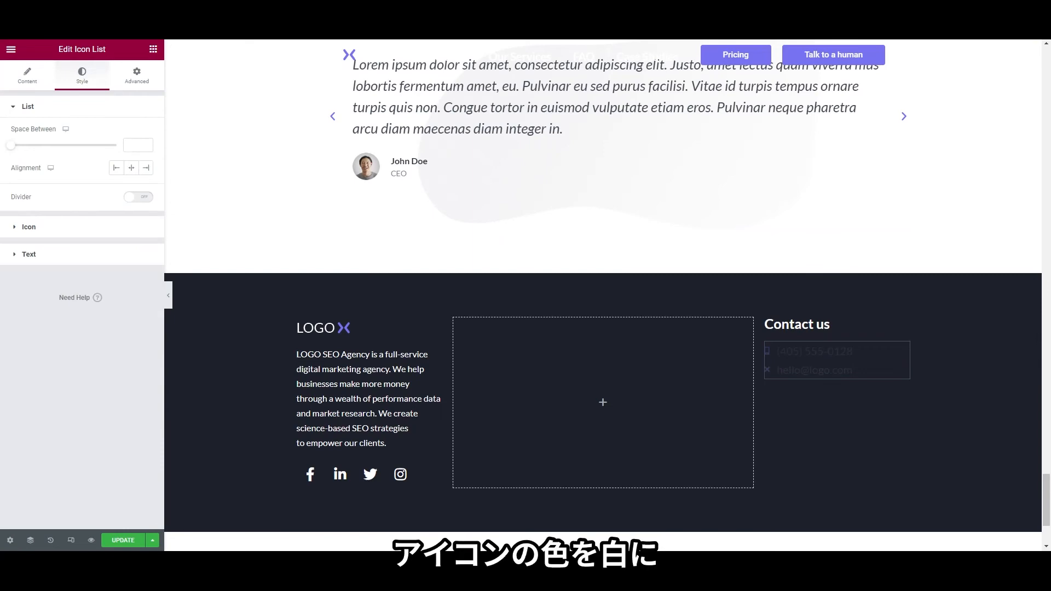
click(56, 231)
click(131, 161)
click(52, 292)
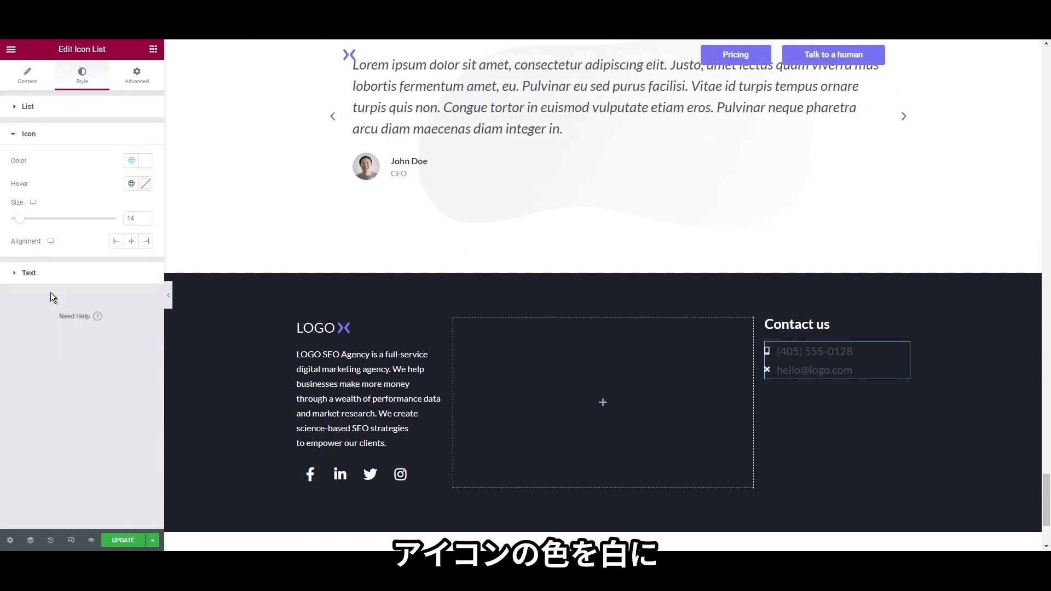
click(88, 272)
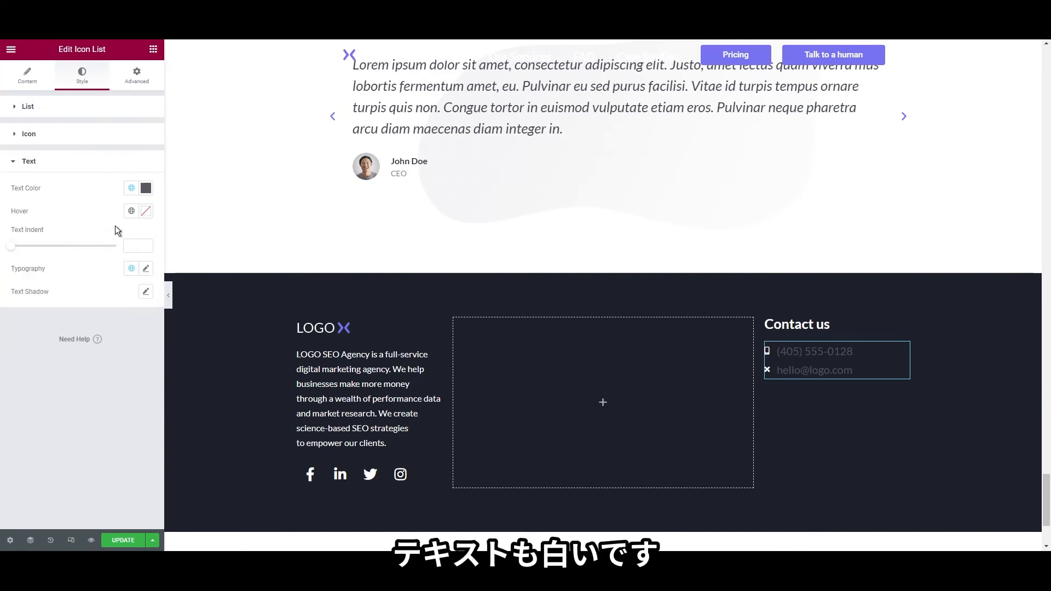
click(127, 164)
click(124, 169)
click(131, 188)
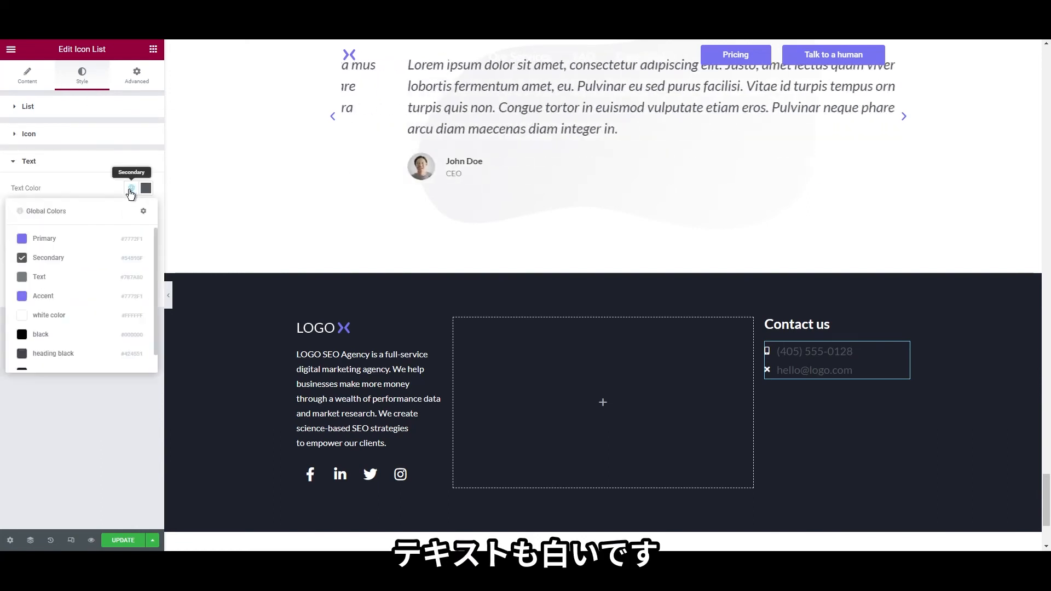
click(85, 316)
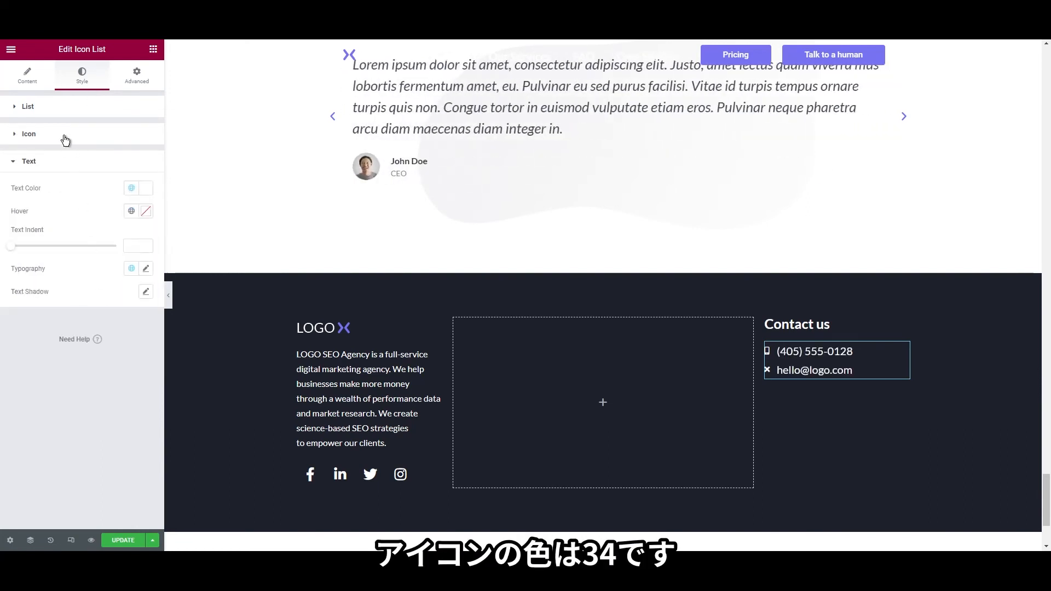
Set the list icon size to 34 and item spacing to 22
click(65, 140)
drag(23, 222, 47, 226)
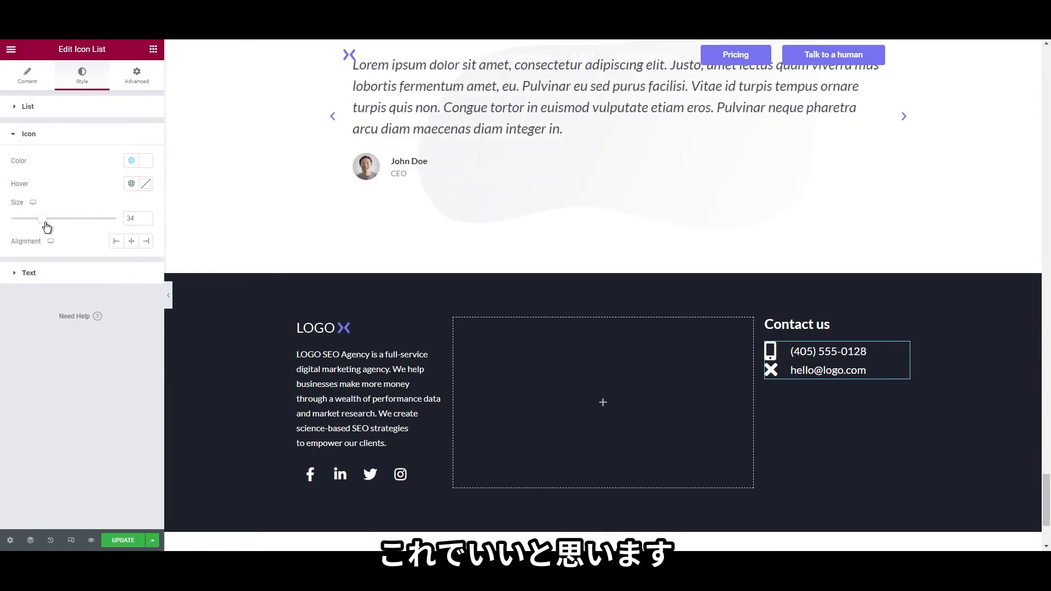
click(52, 107)
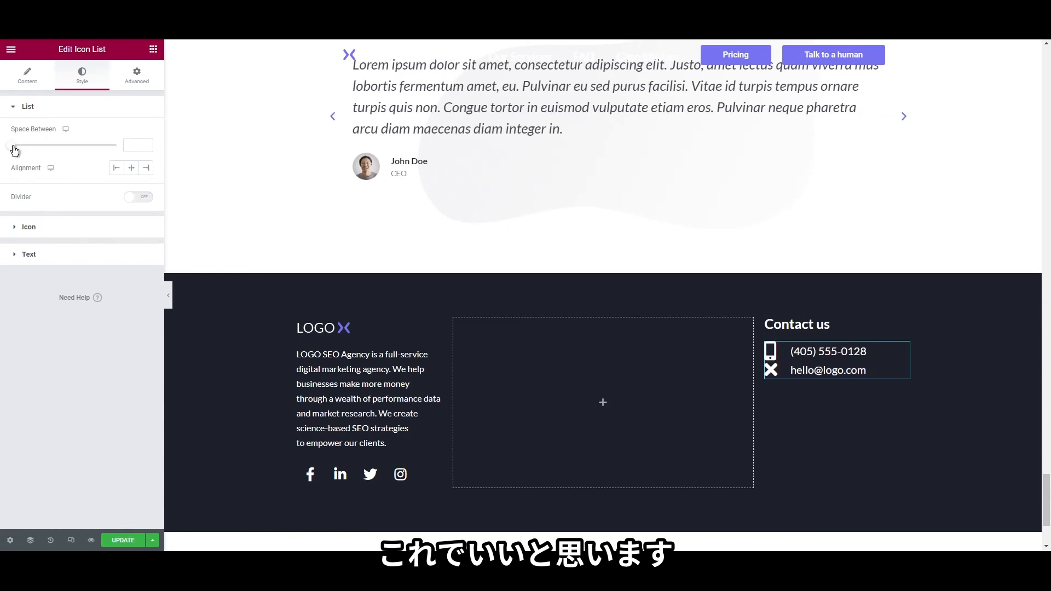
drag(14, 150, 61, 158)
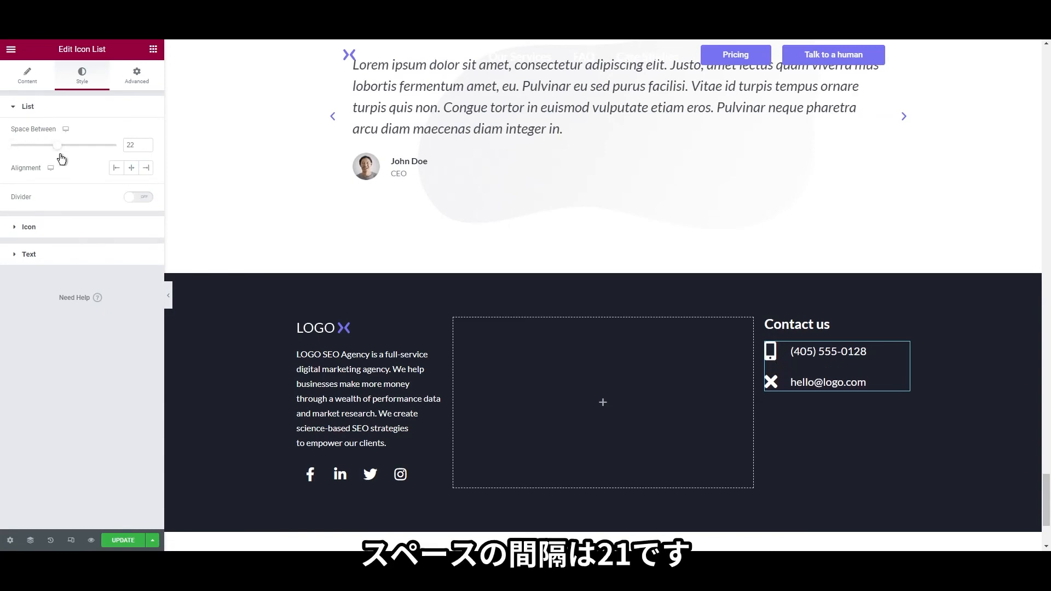
click(28, 76)
click(55, 199)
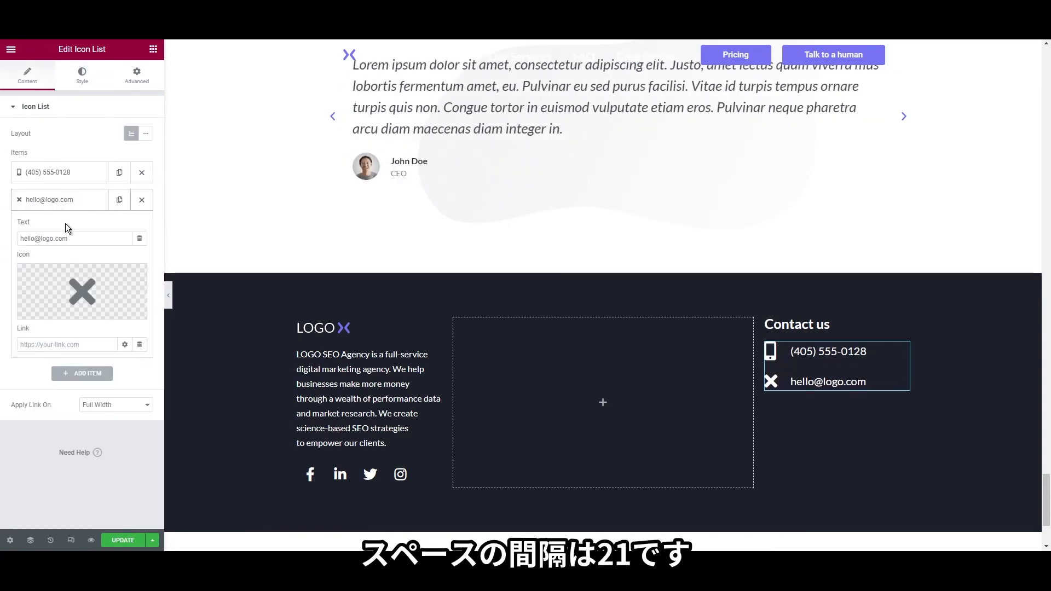
click(82, 292)
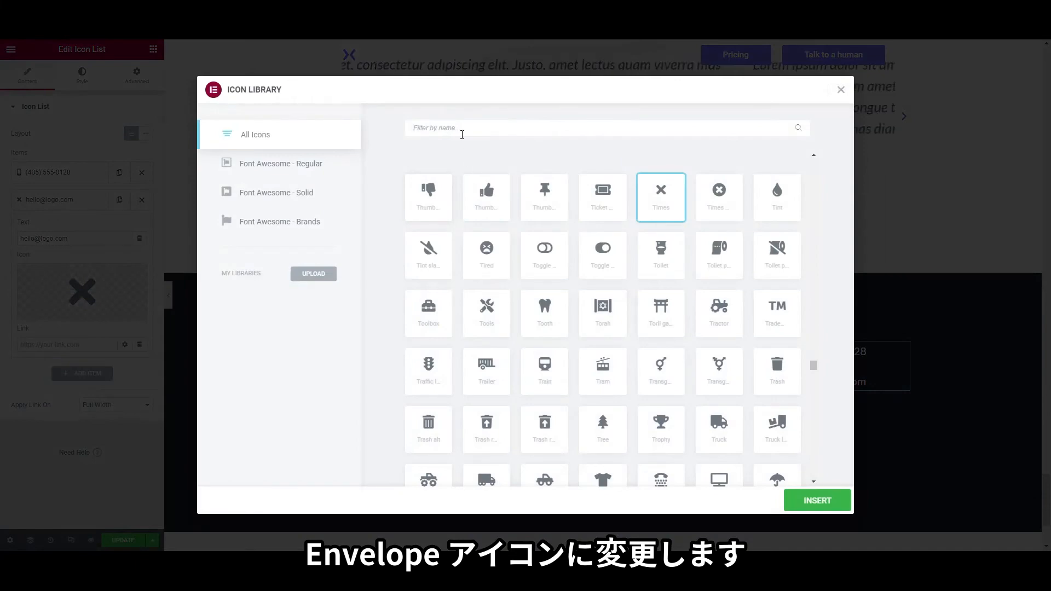
text(enve)
click(545, 203)
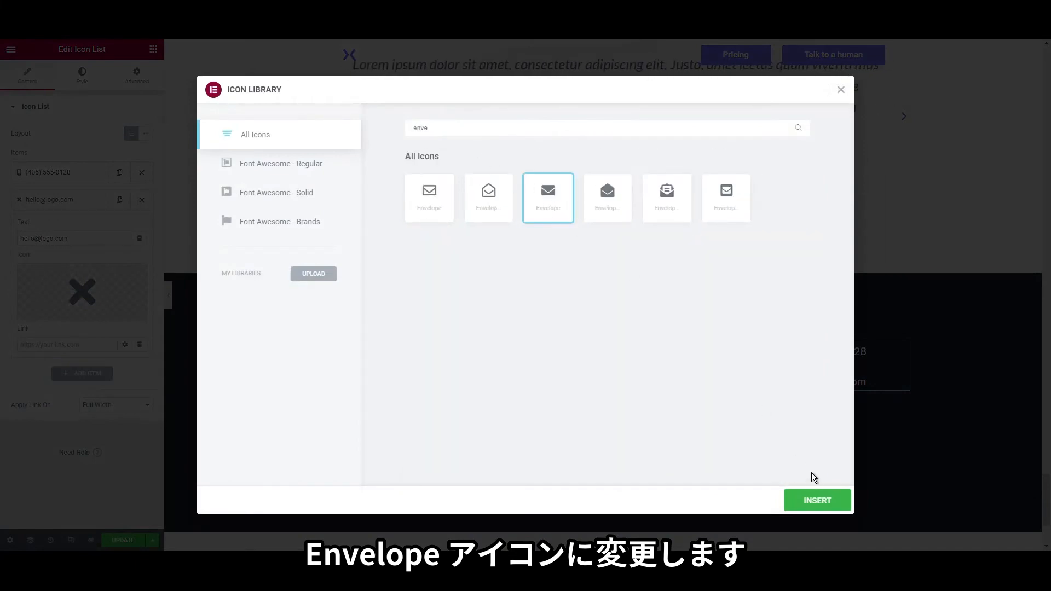
click(811, 499)
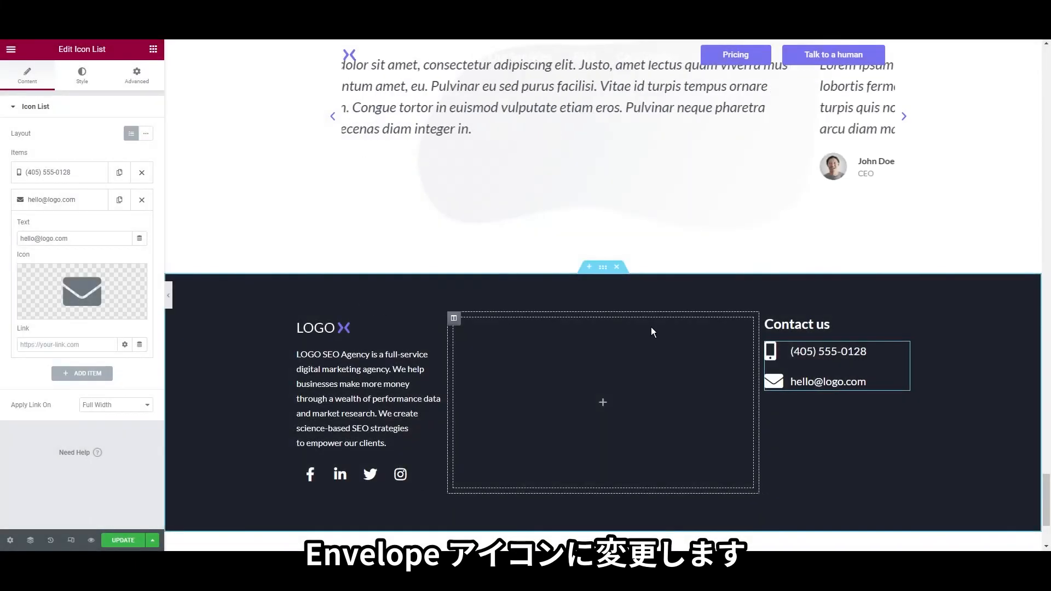
Paste a copy of the Contact us heading into the middle column, retitled 'SIGNUP TO OUR NEWSLETTER'
right_click(790, 324)
click(815, 371)
right_click(536, 341)
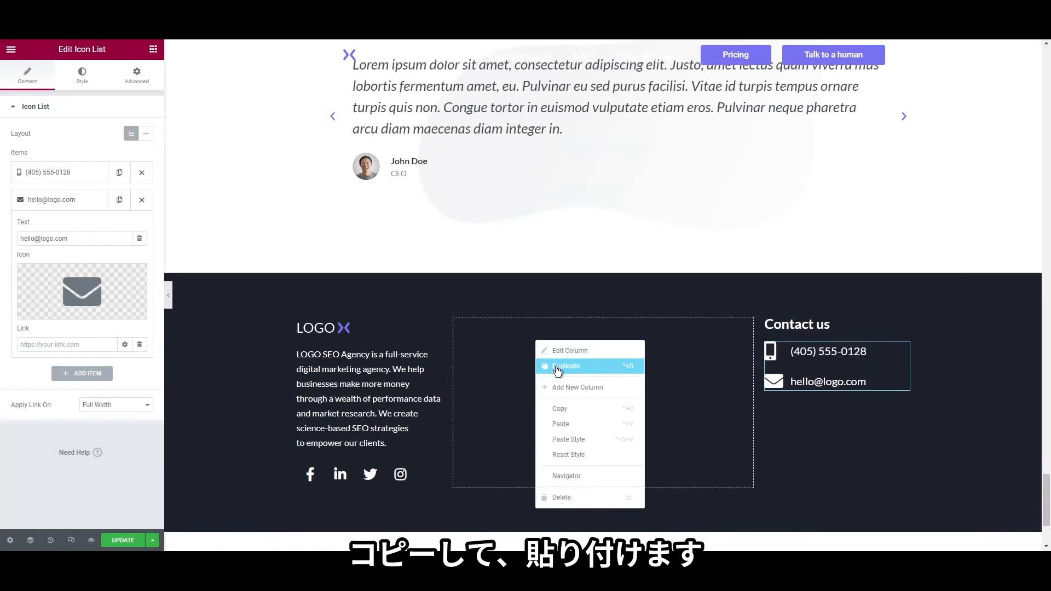
click(557, 423)
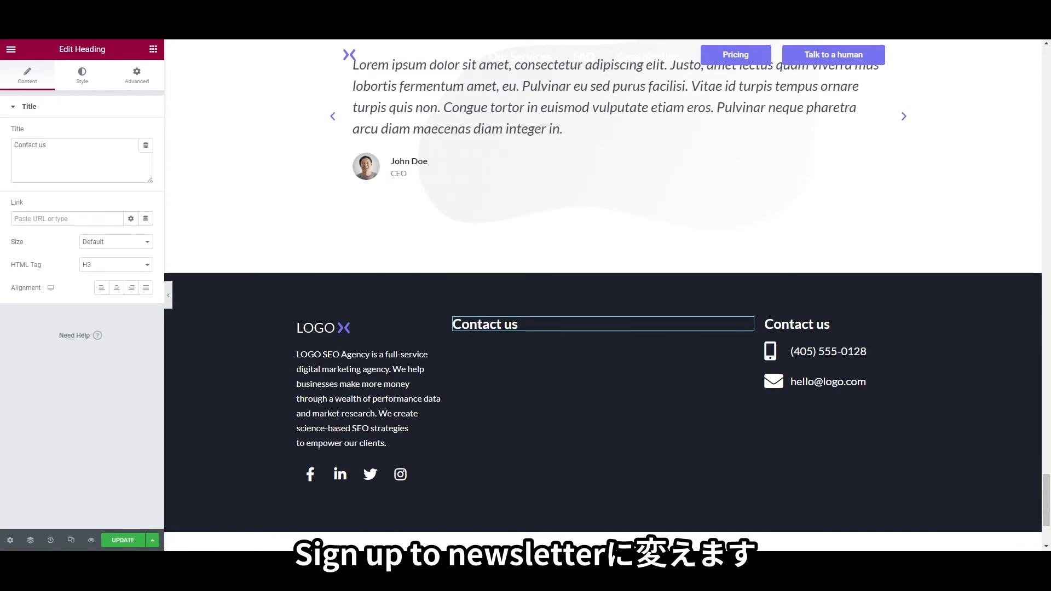
triple_click(83, 157)
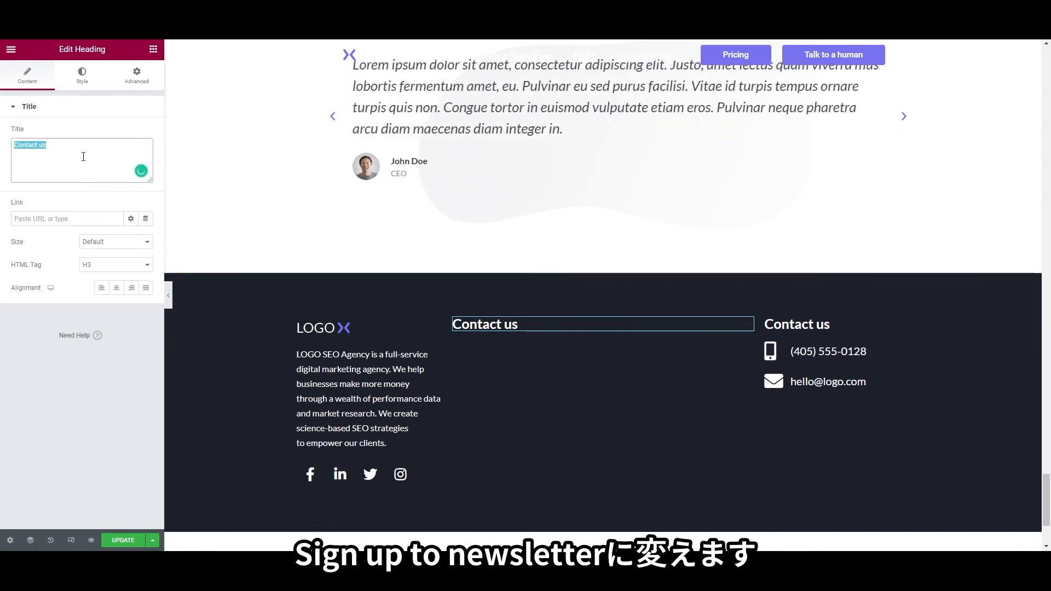
text(S)
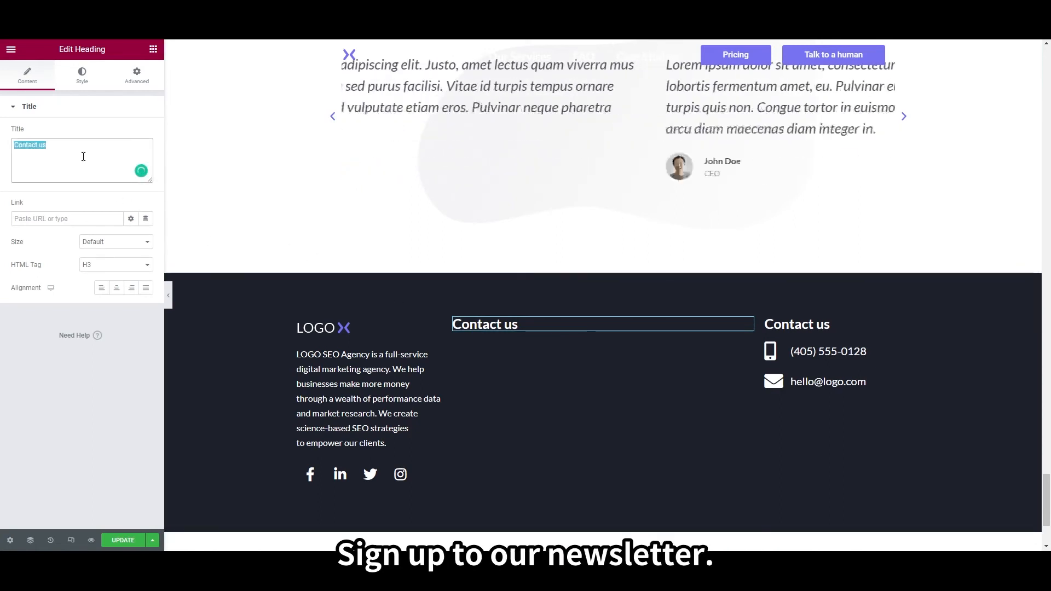
text(IGNUP)
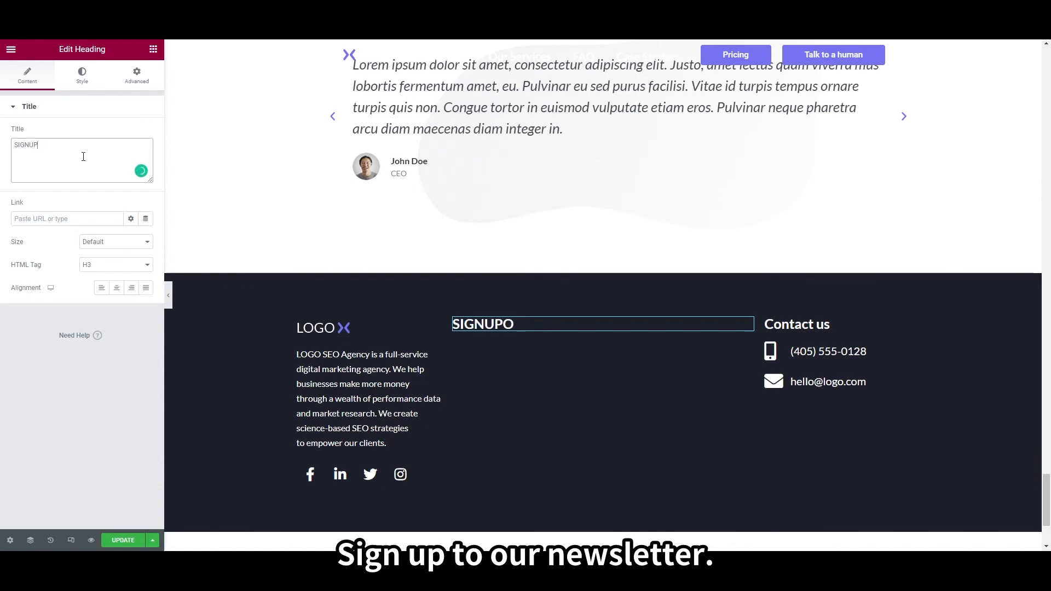
text(O TO OUR NEWSLETTER)
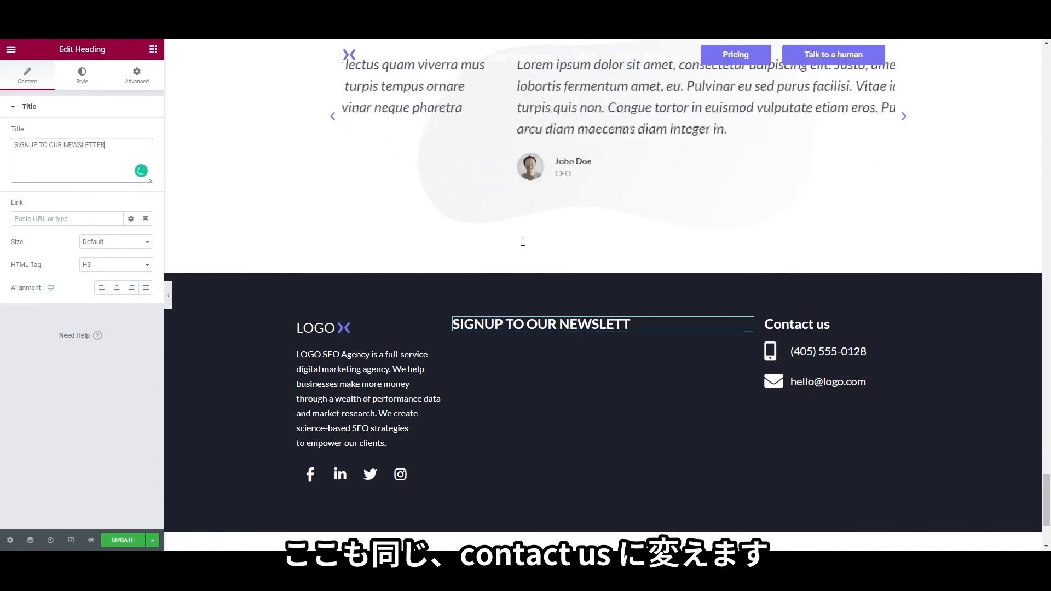
Select the right-hand heading's Contact us title to retype it
right_click(794, 326)
click(810, 332)
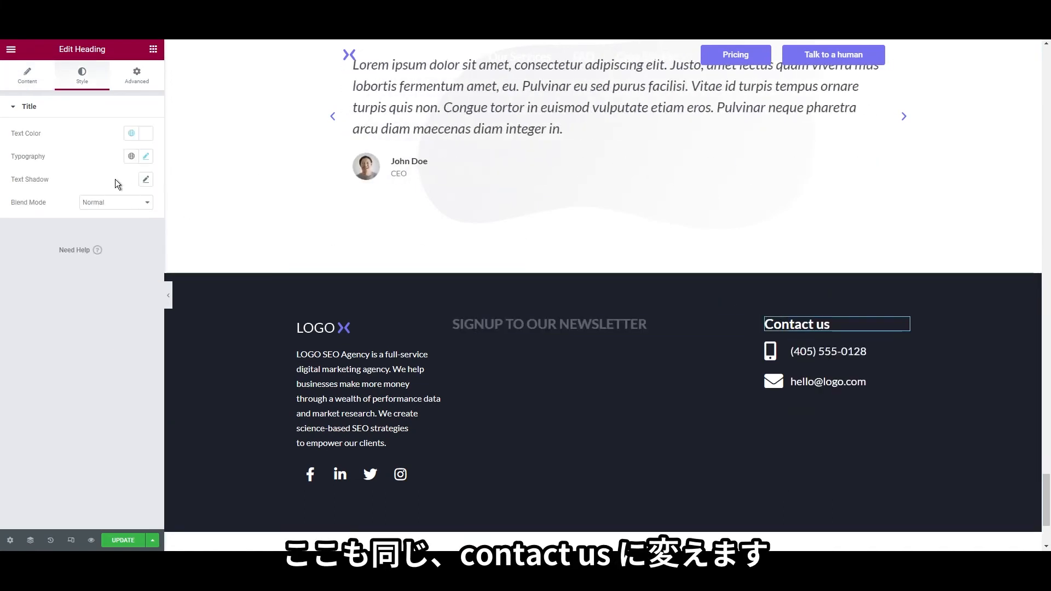
click(43, 89)
triple_click(82, 162)
Finish the right heading as CONTACT, then add a Form without Name and Message fields
text(CONT)
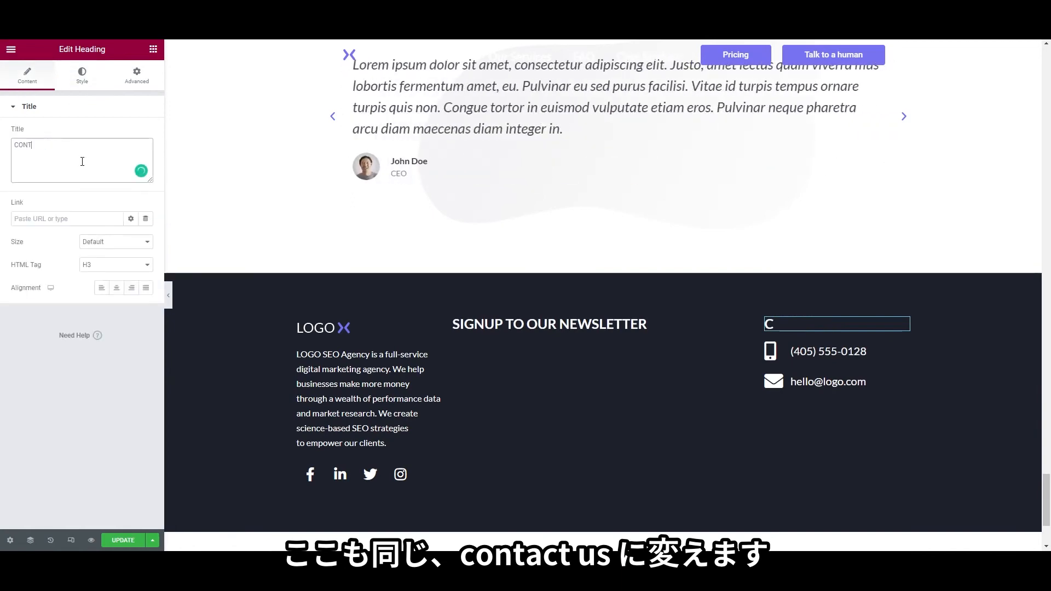
text(ACT US)
click(153, 49)
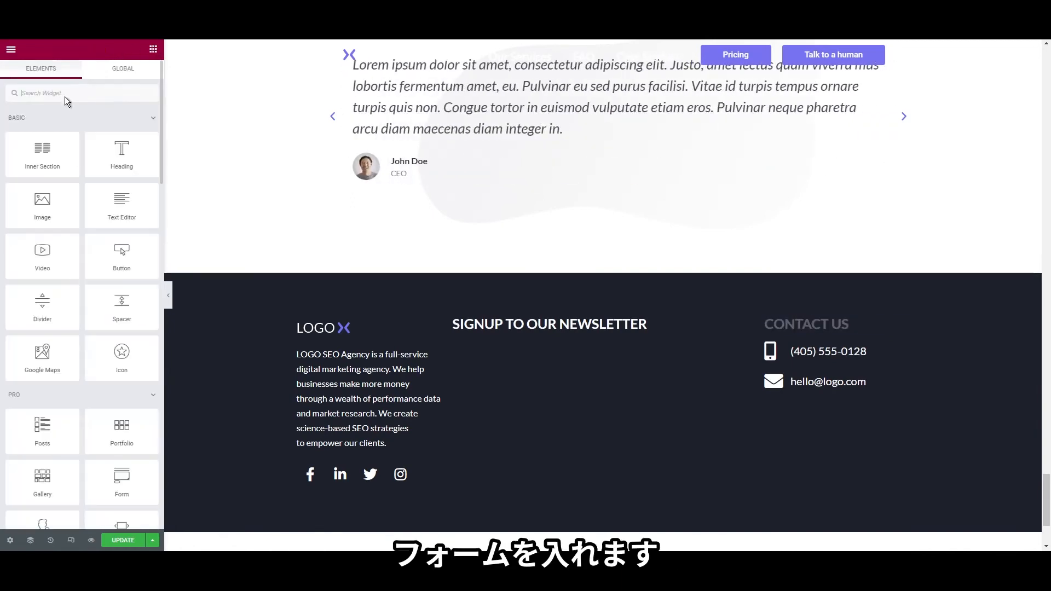
click(66, 97)
text(form)
drag(42, 131, 587, 384)
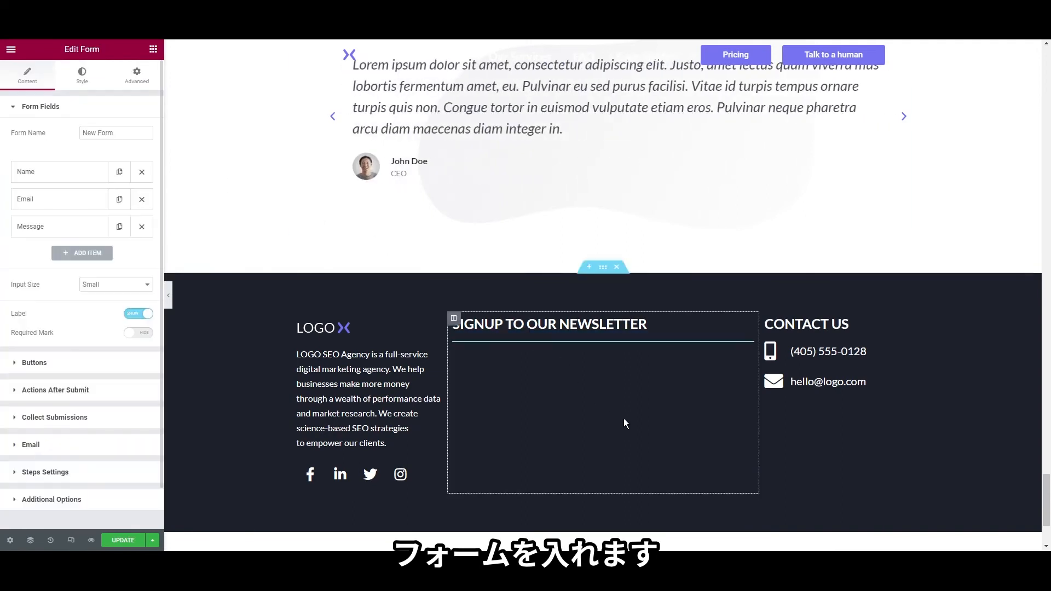
click(141, 227)
click(141, 172)
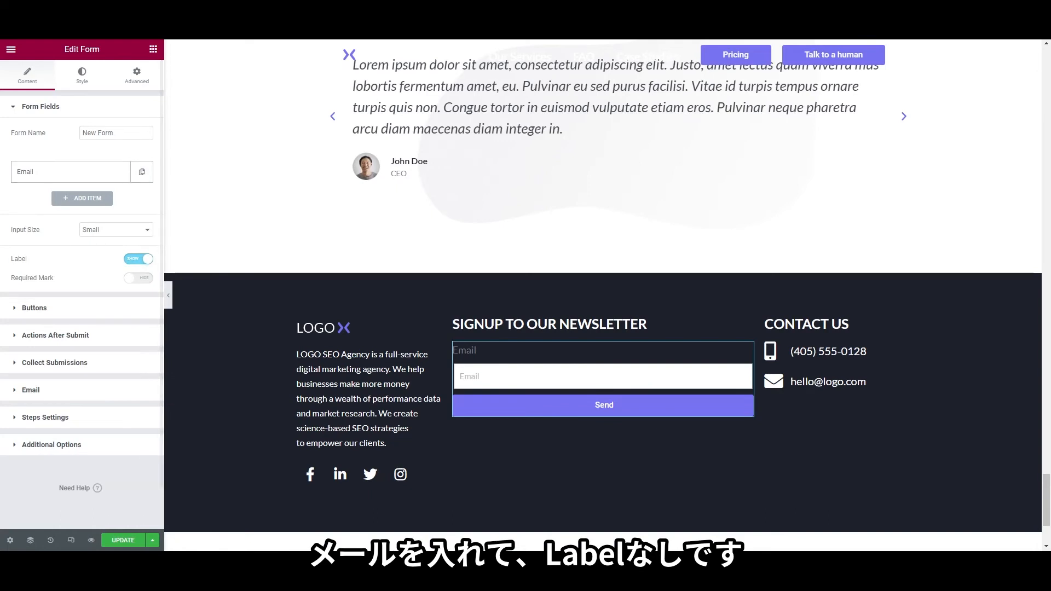
Clear the Email field's label and set its placeholder to 'Email address'
click(39, 171)
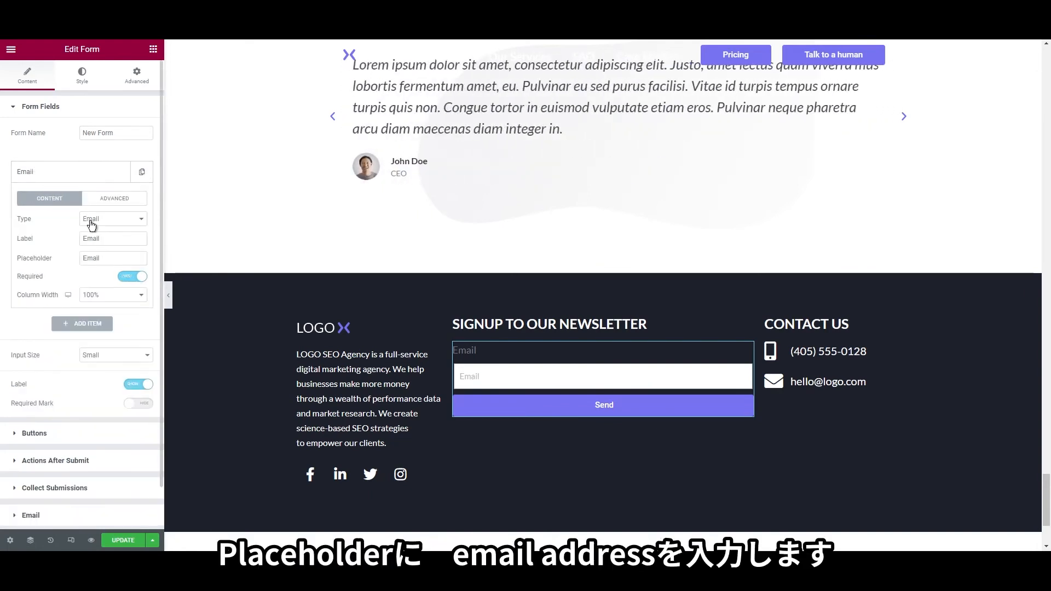
click(101, 236)
double_click(101, 236)
key(BackSpace)
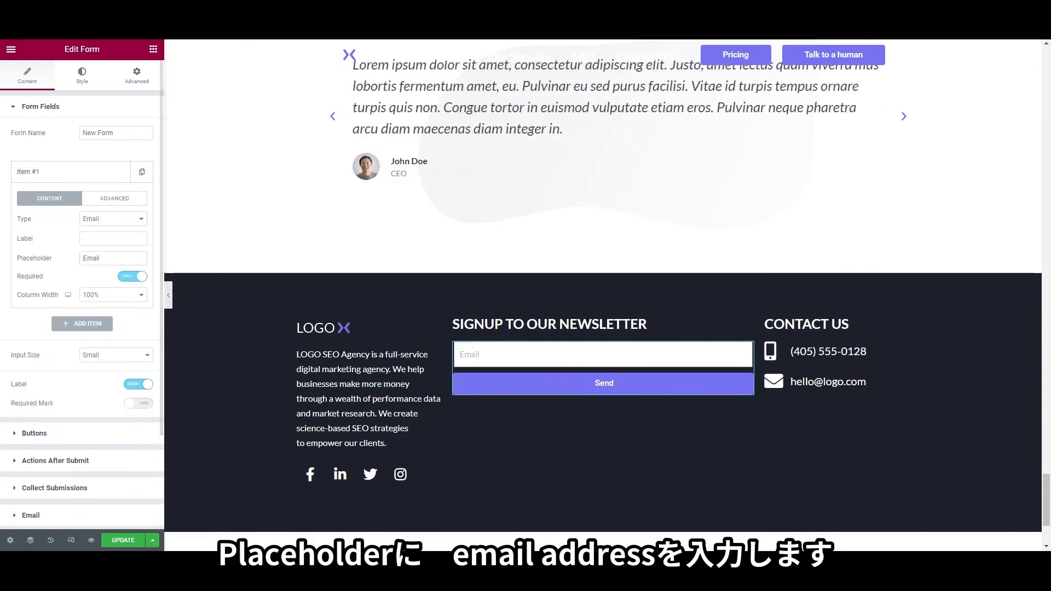
click(105, 261)
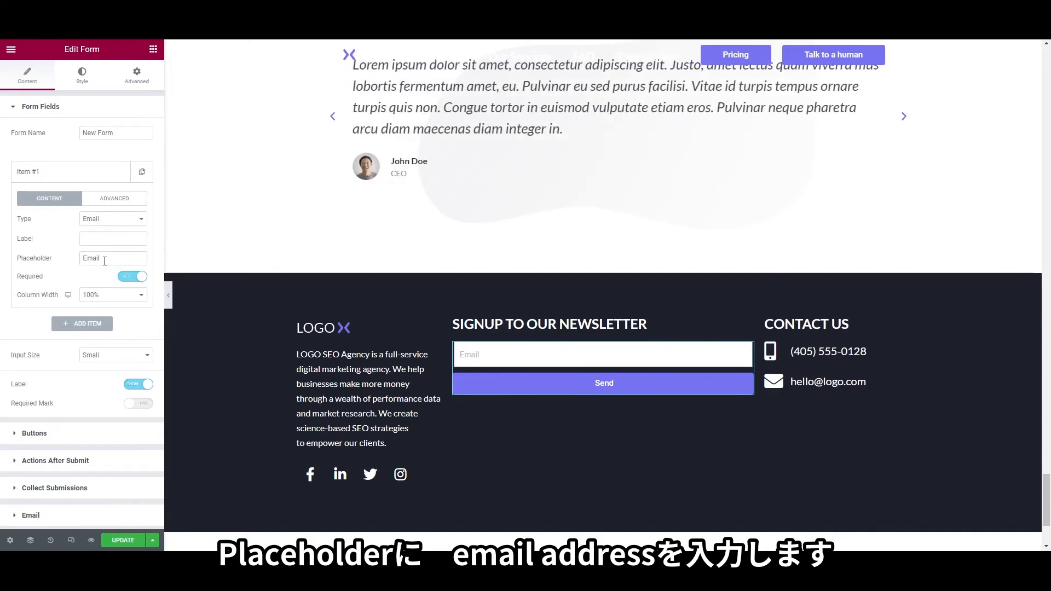
double_click(125, 260)
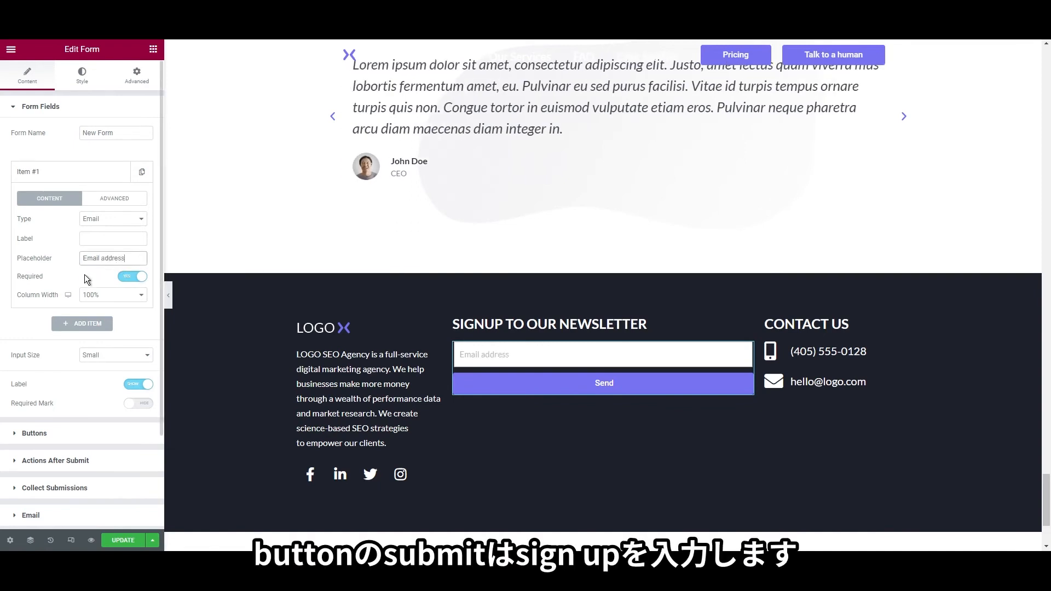
Change the submit button text to SIGNUP and align it left
click(44, 434)
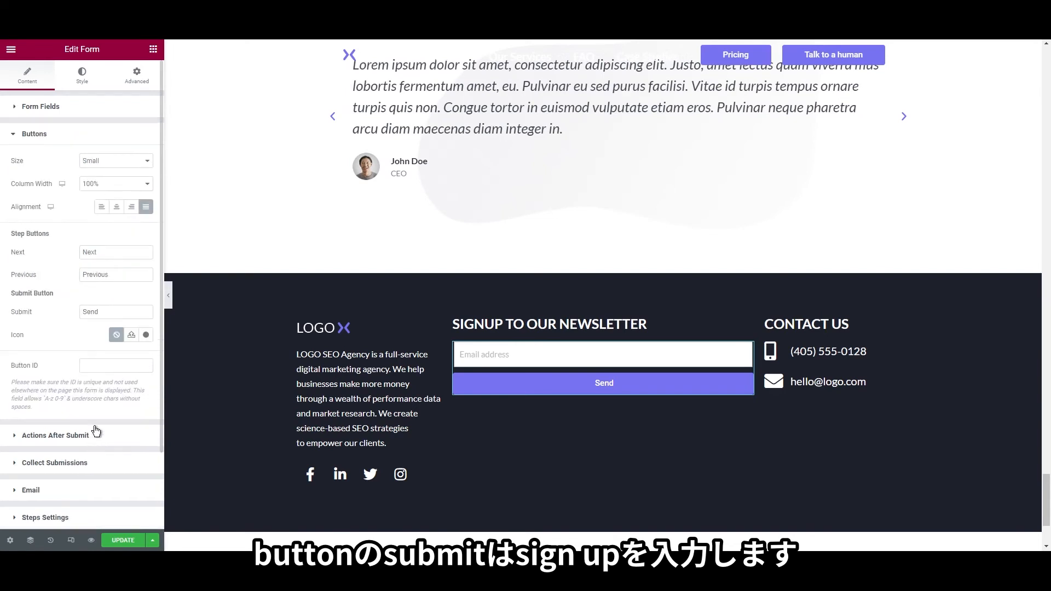
double_click(90, 312)
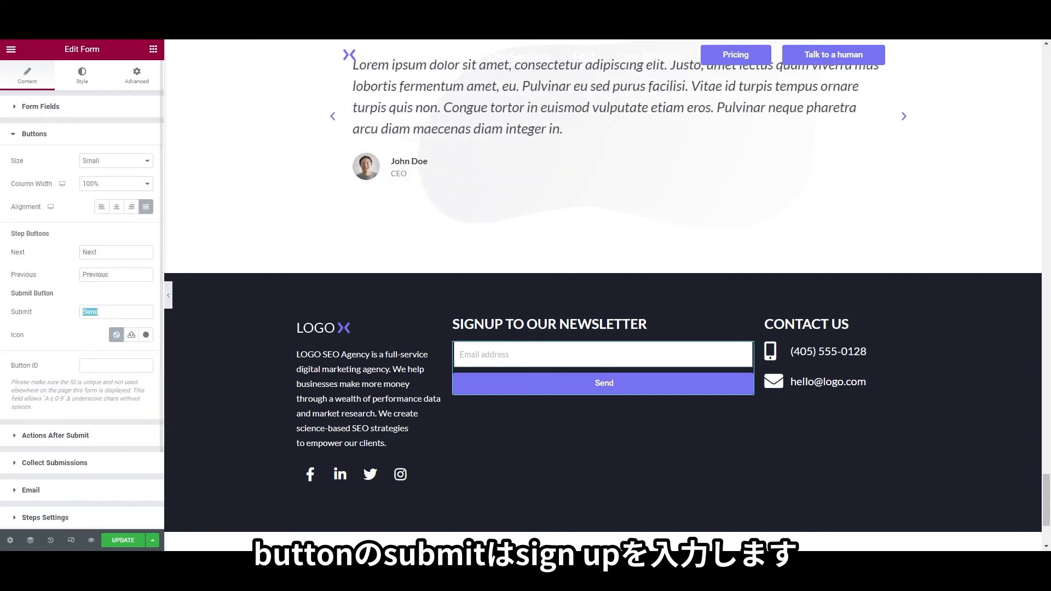
text(SIGNU)
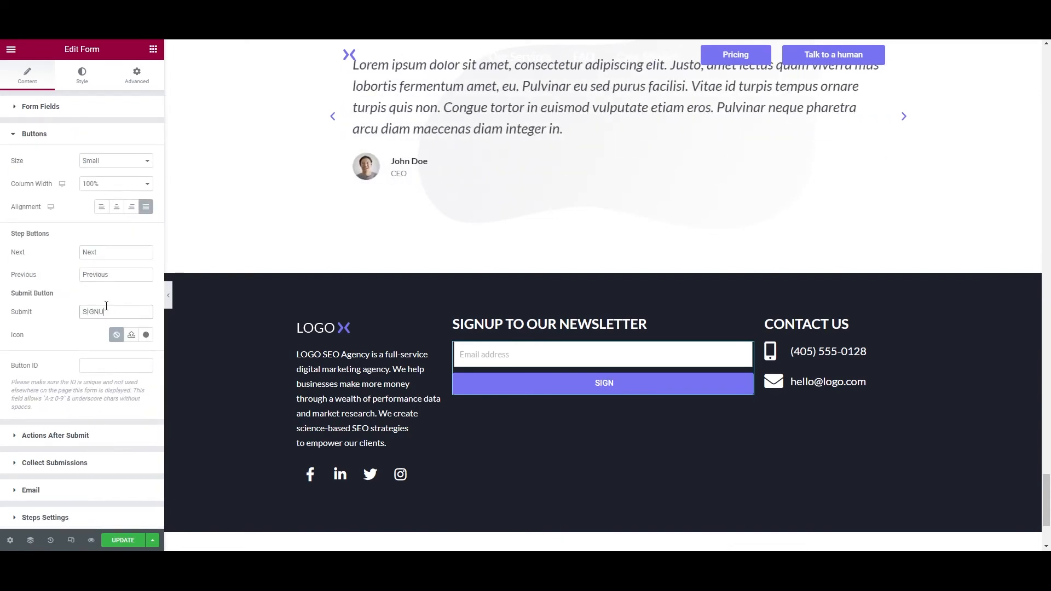
text(P)
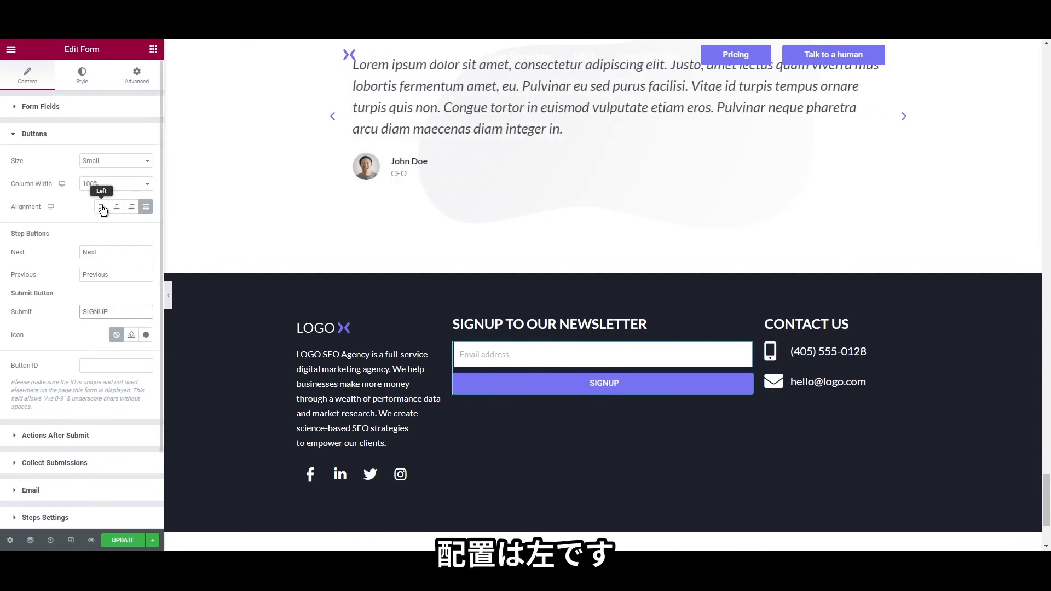
click(102, 208)
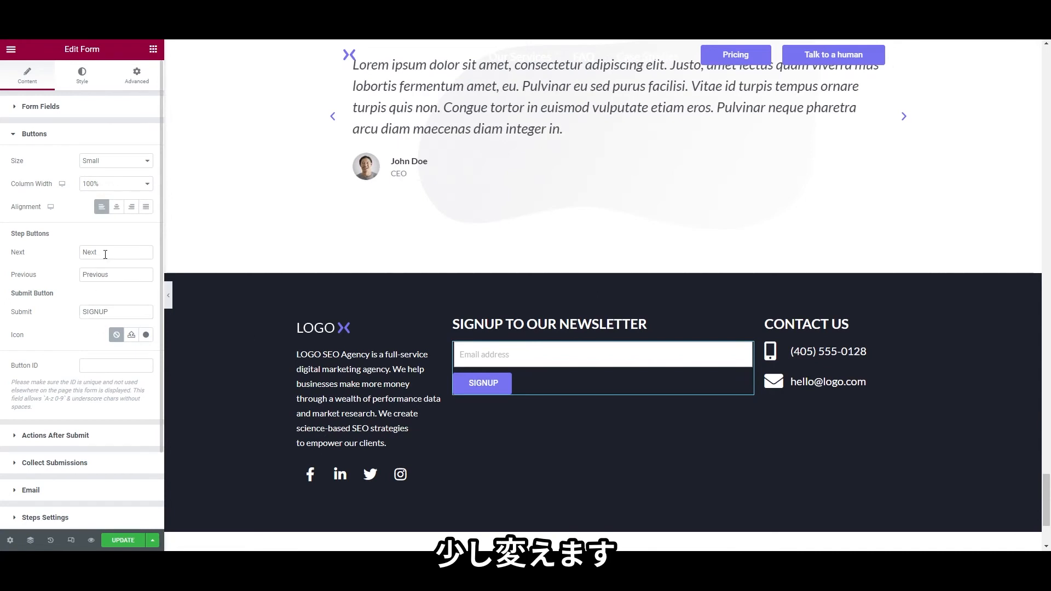
Make the form button's background fully transparent
click(71, 77)
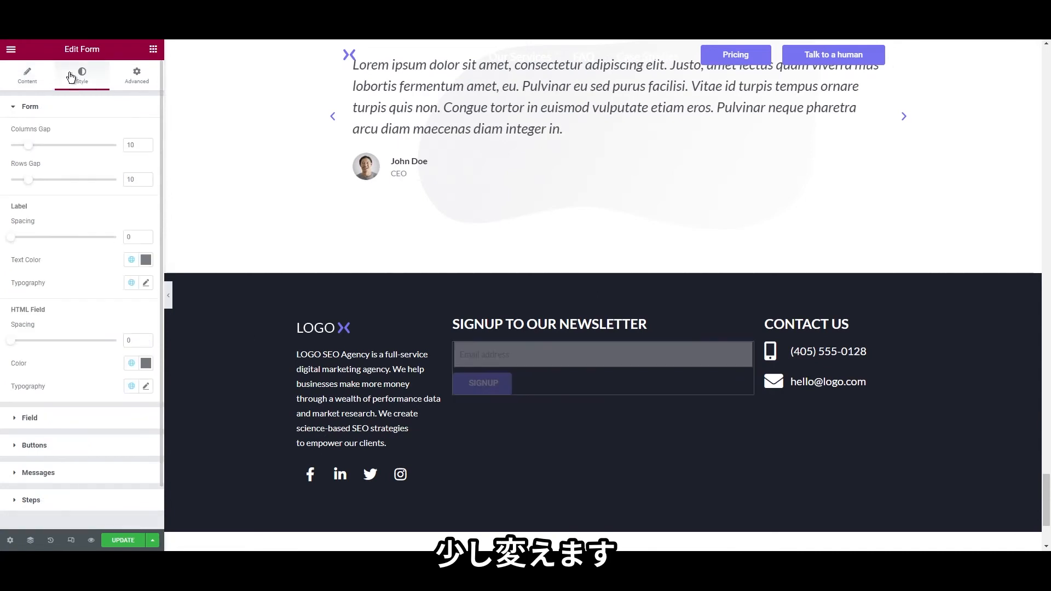
click(32, 439)
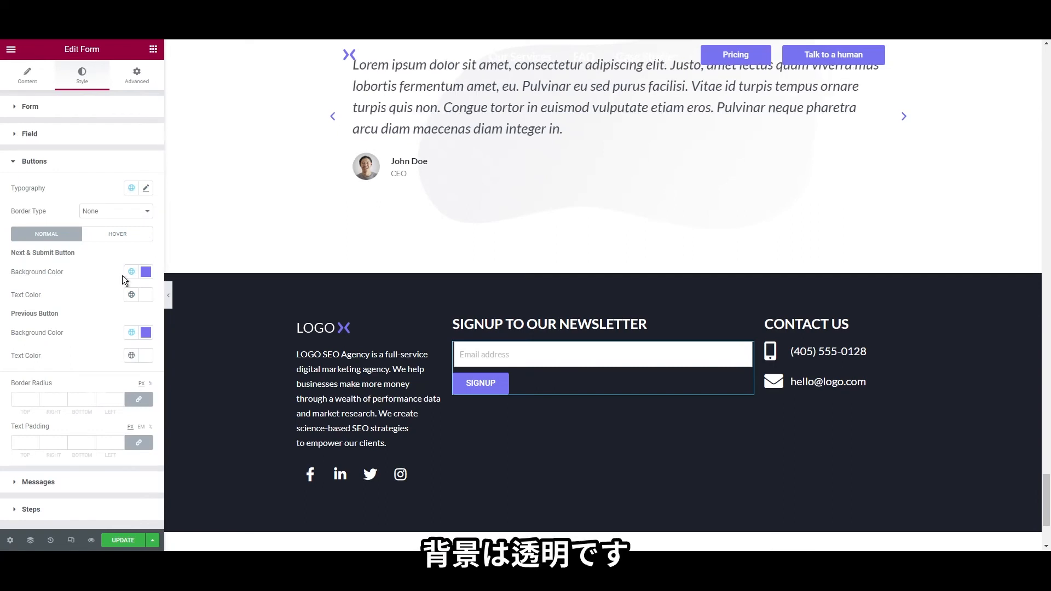
click(146, 272)
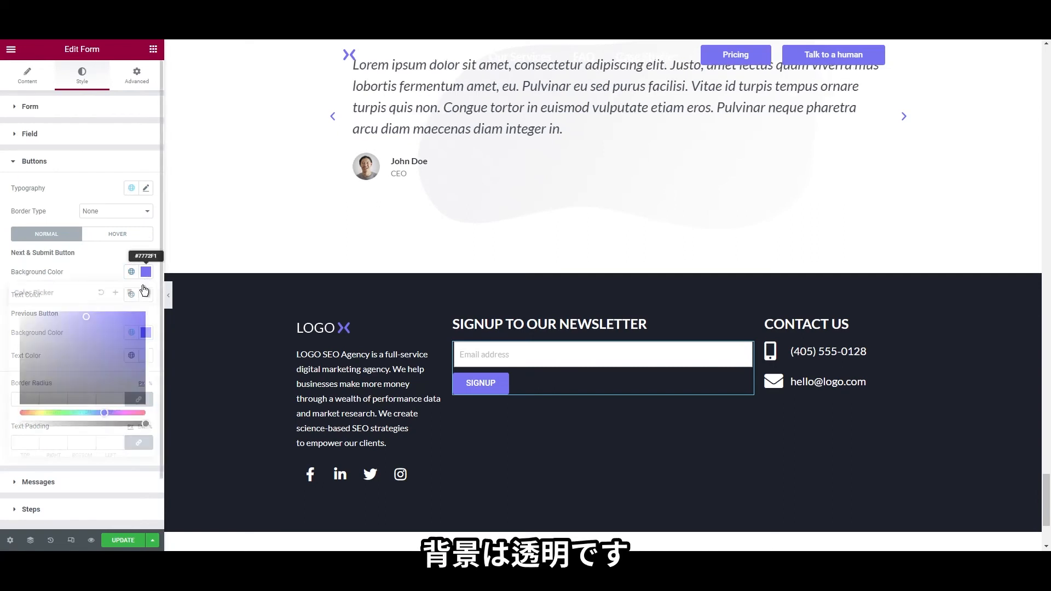
drag(142, 421, 5, 423)
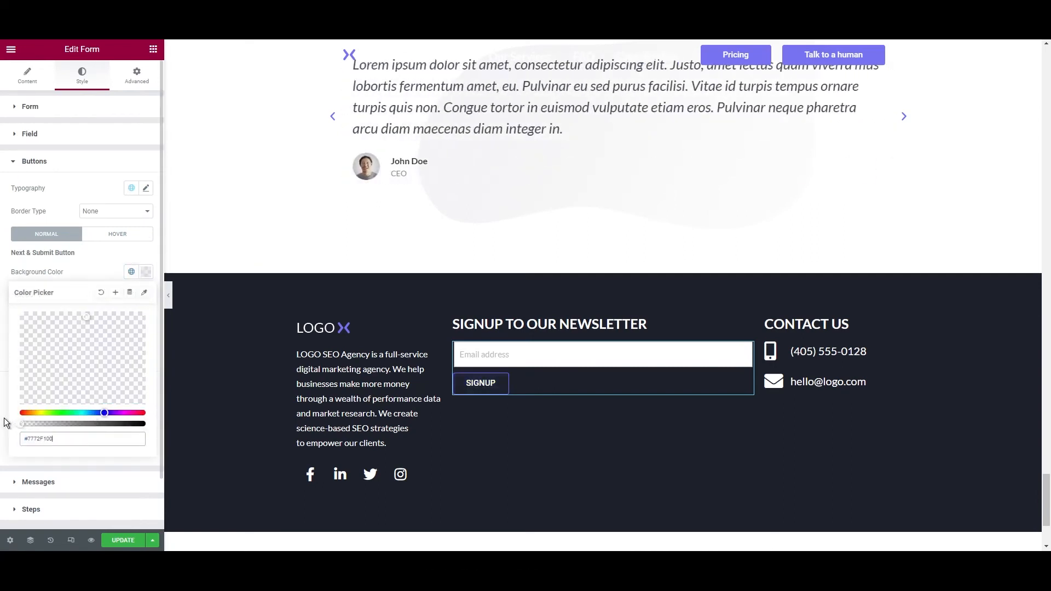
click(6, 380)
Give the button a solid 1px border in global white
click(116, 211)
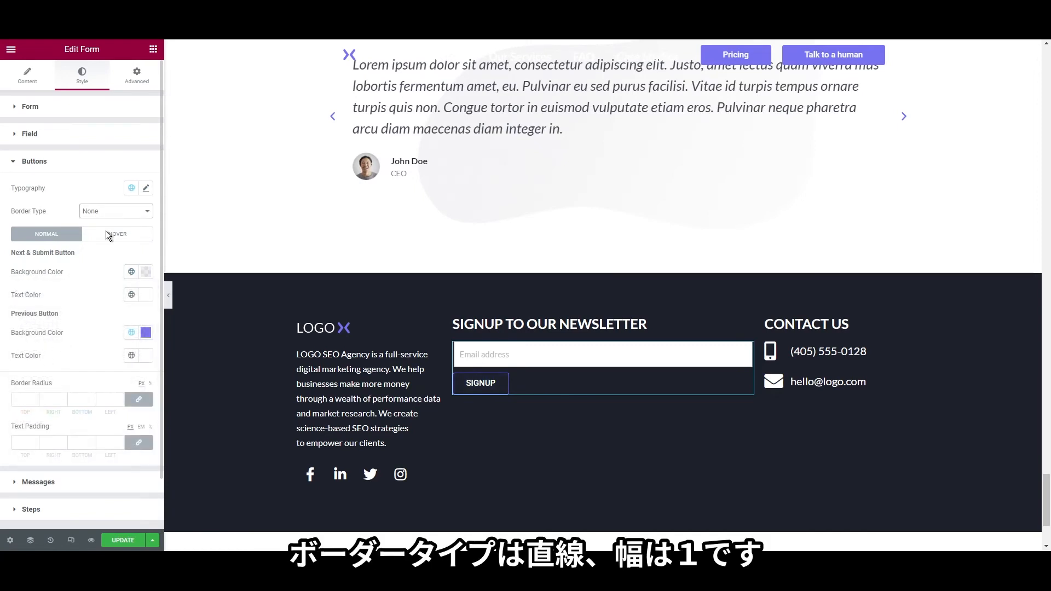
click(106, 231)
click(25, 245)
text(1)
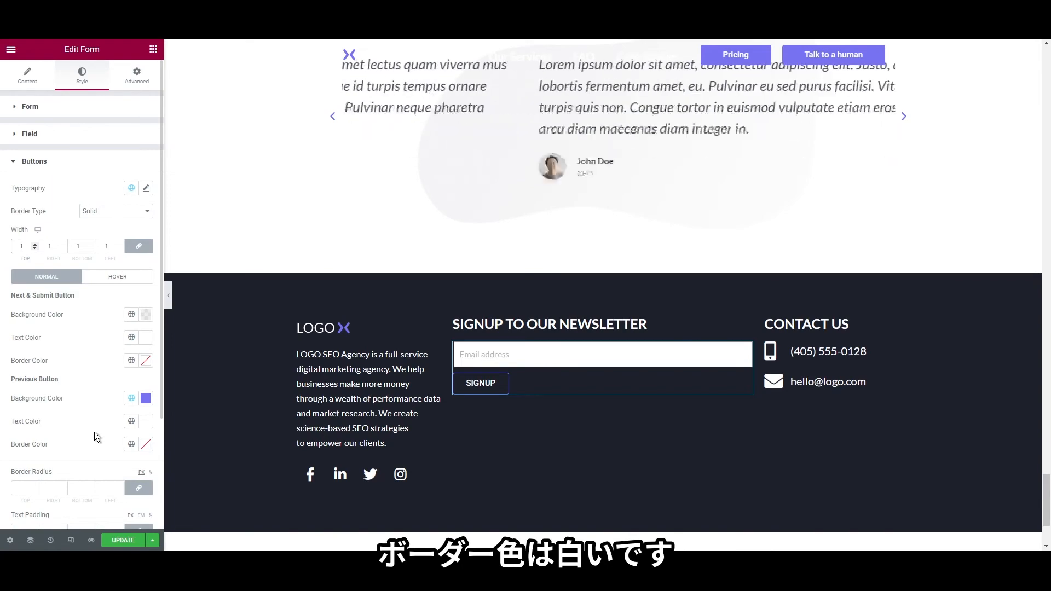
click(131, 444)
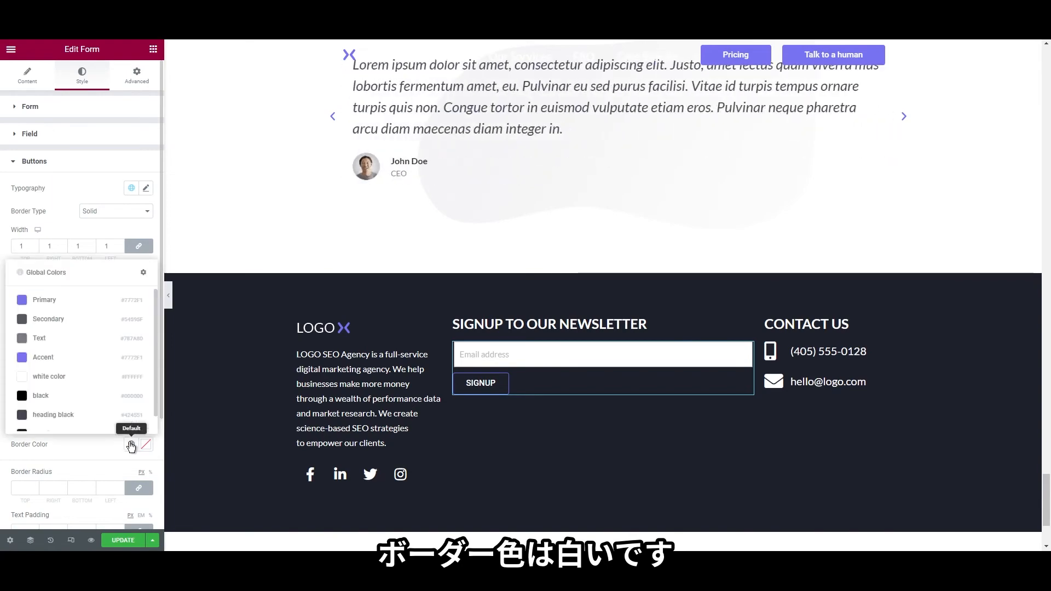
click(69, 379)
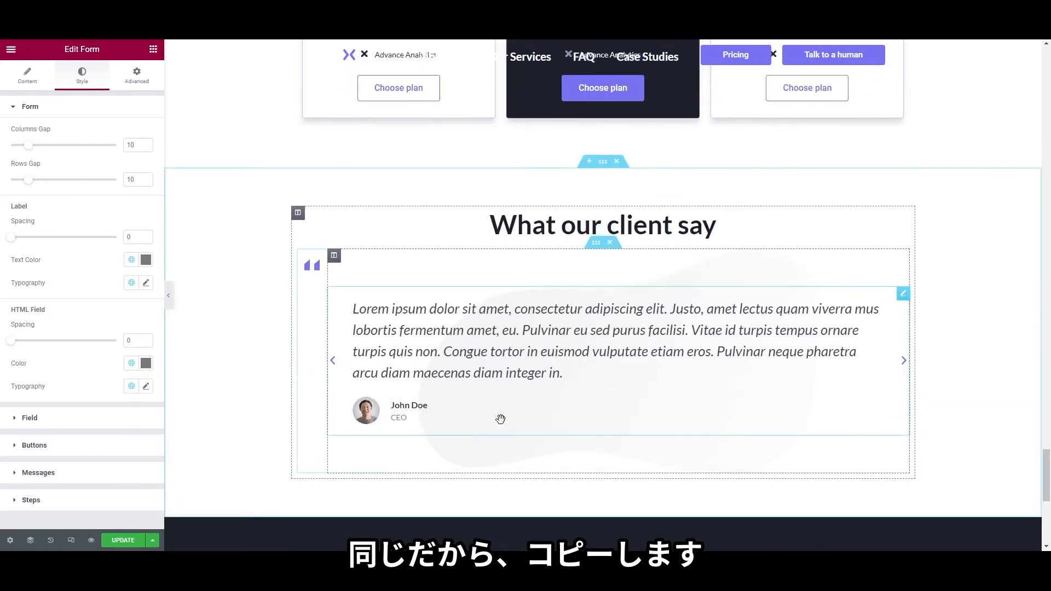
Copy the SEO analysis form and paste its style onto the newsletter form
scroll(498, 428, up, 10)
scroll(497, 429, down, 15)
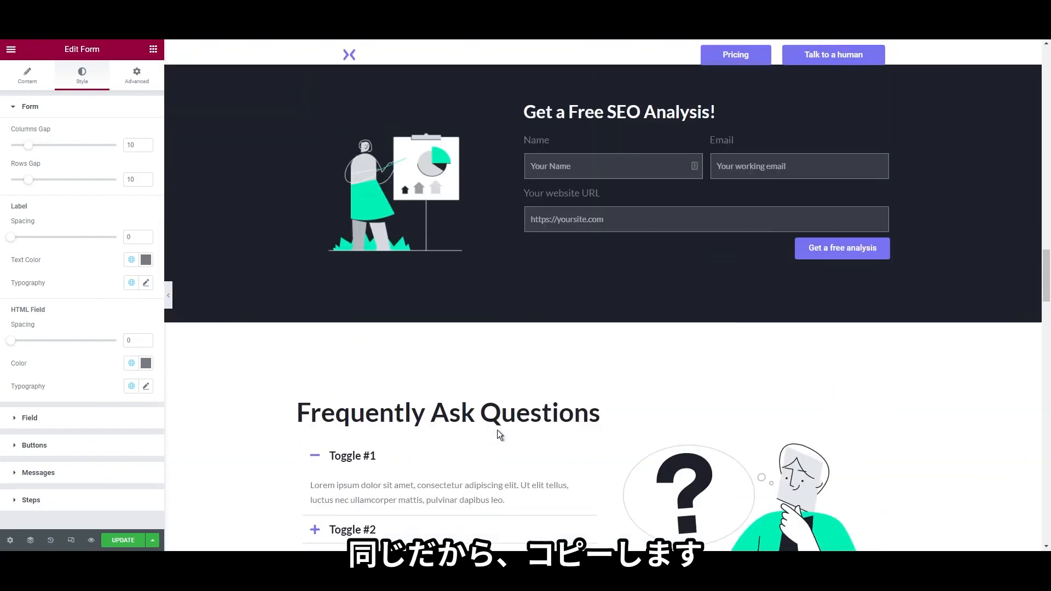
scroll(498, 429, up, 5)
right_click(567, 384)
click(591, 430)
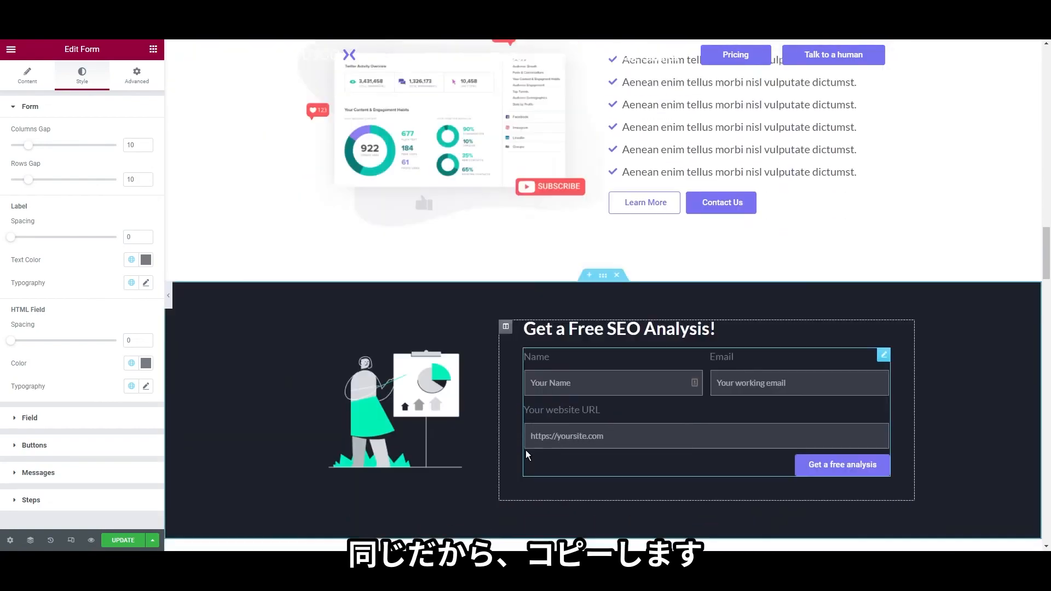
scroll(447, 430, up, 10)
scroll(444, 426, down, 15)
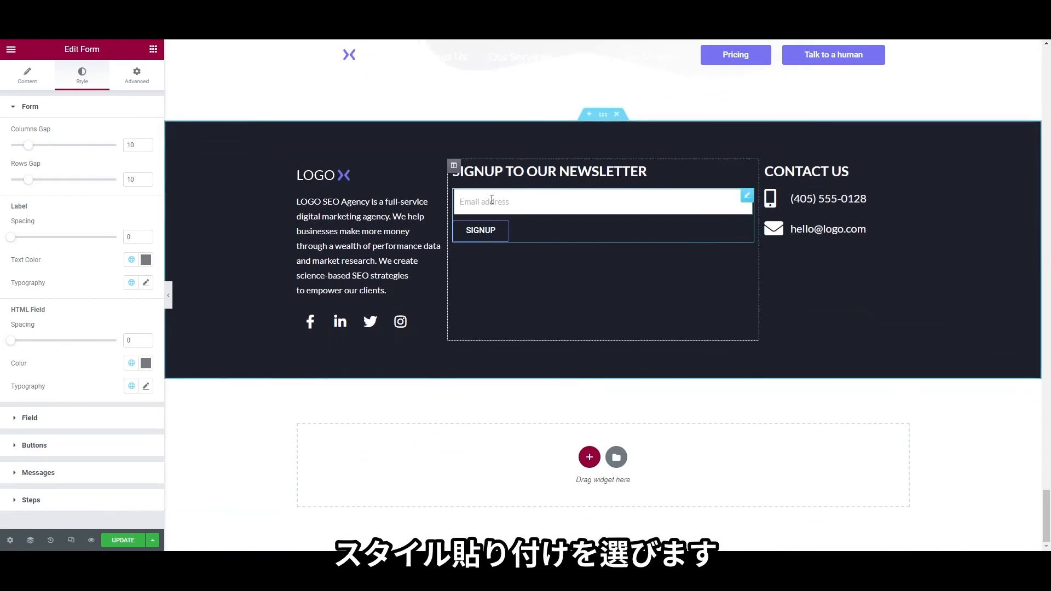
right_click(492, 200)
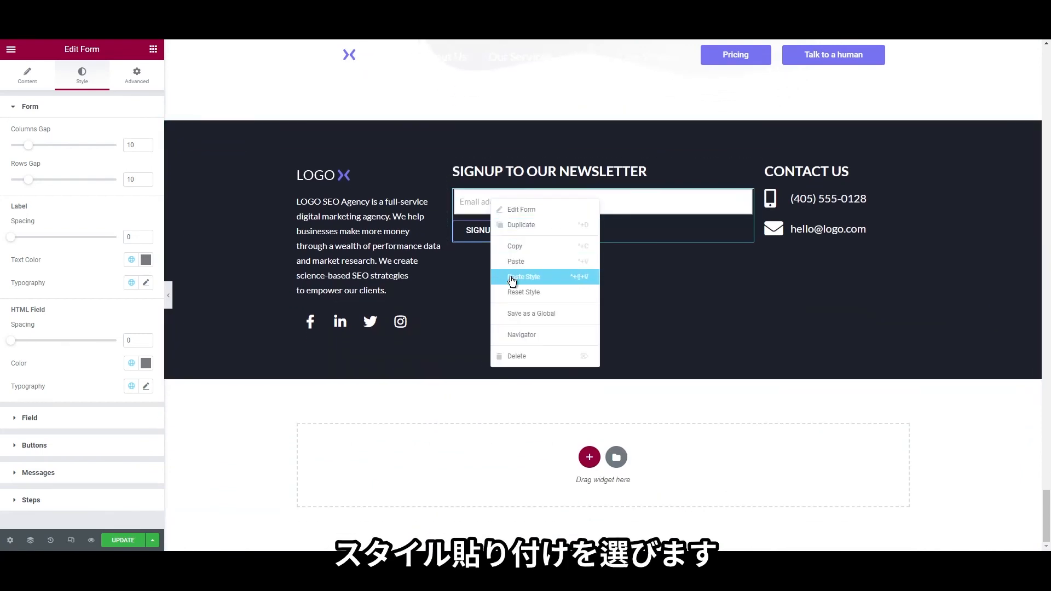
click(512, 279)
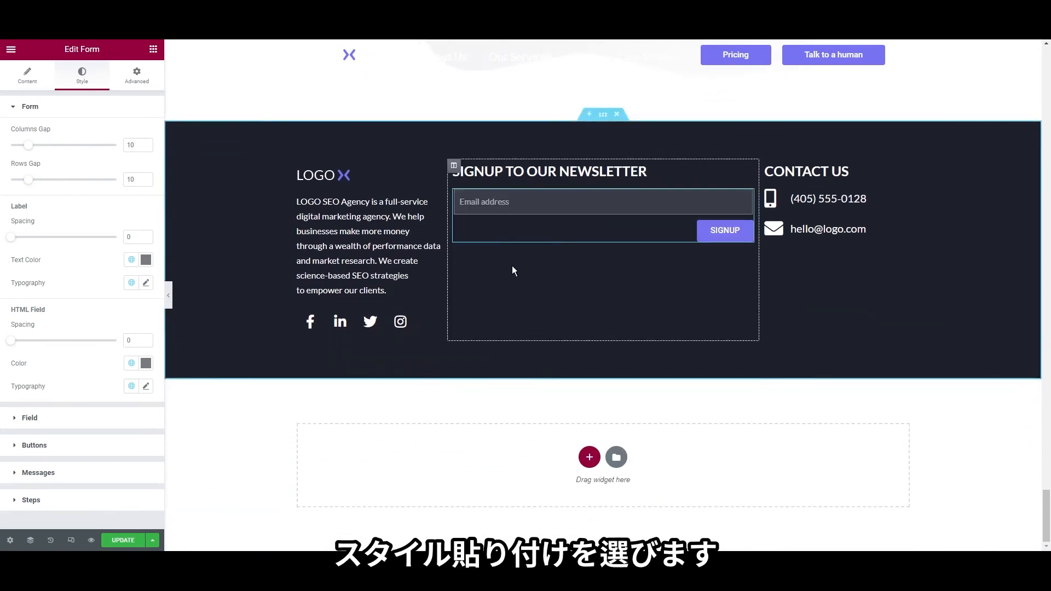
Open the newsletter form's settings and compare the footer with the Figma design
right_click(551, 230)
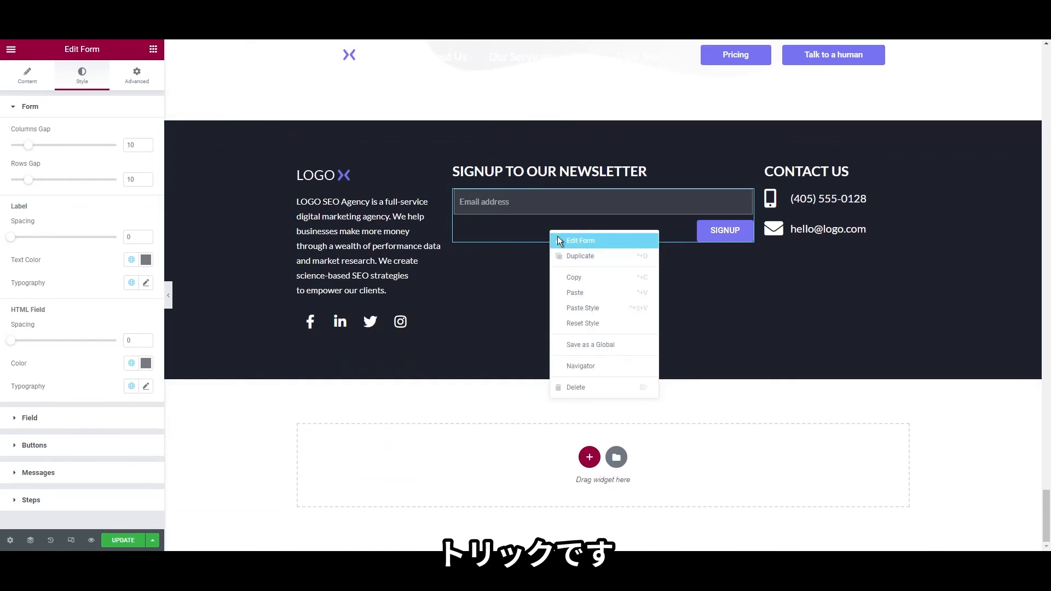
click(558, 236)
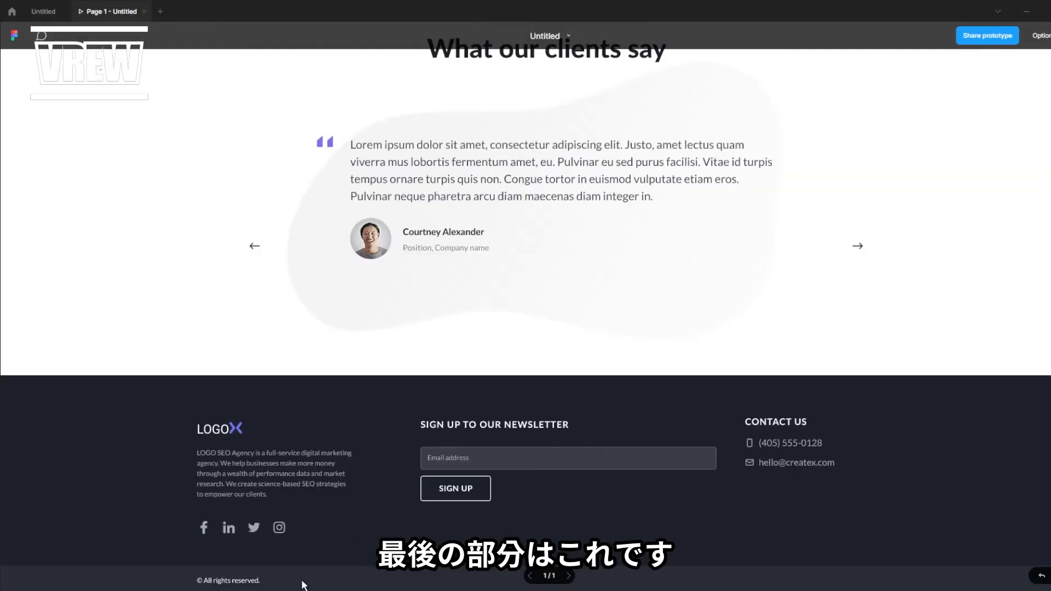
click(44, 11)
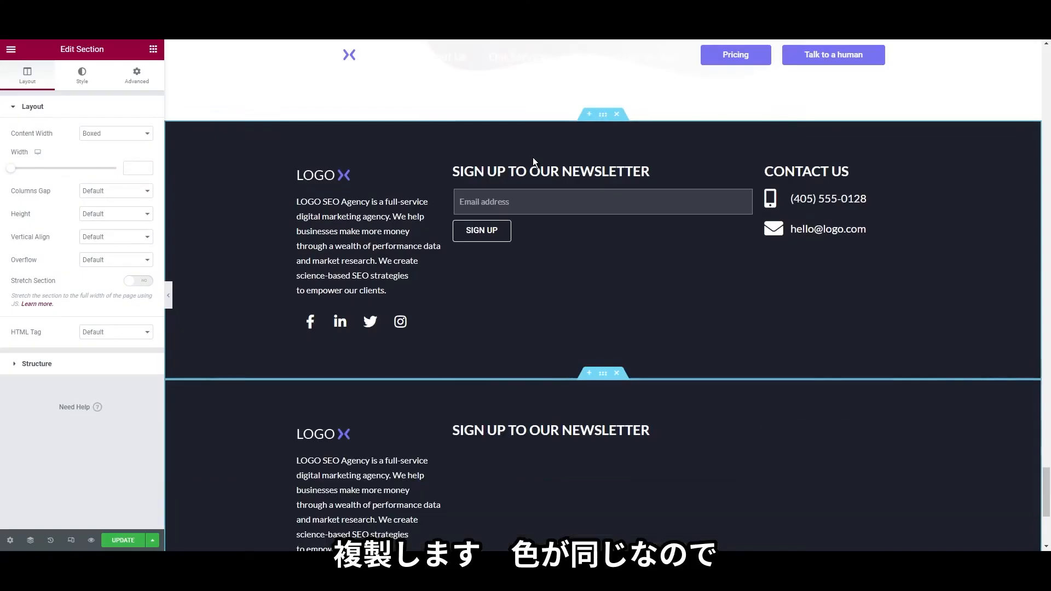
Delete the newsletter and Contact Us columns from the duplicated footer
scroll(563, 381, down, 2)
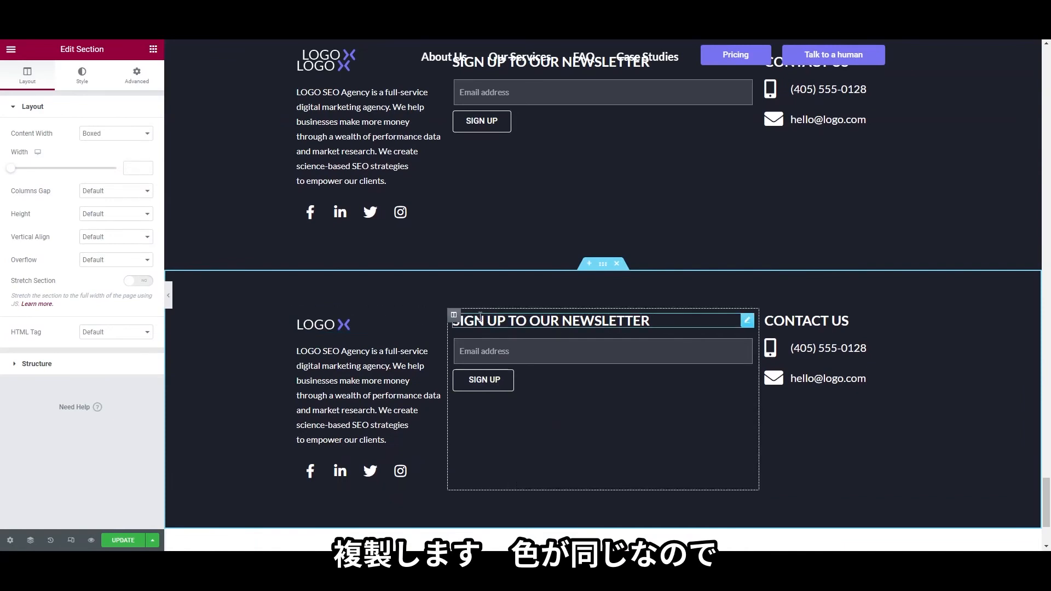
right_click(456, 319)
click(483, 473)
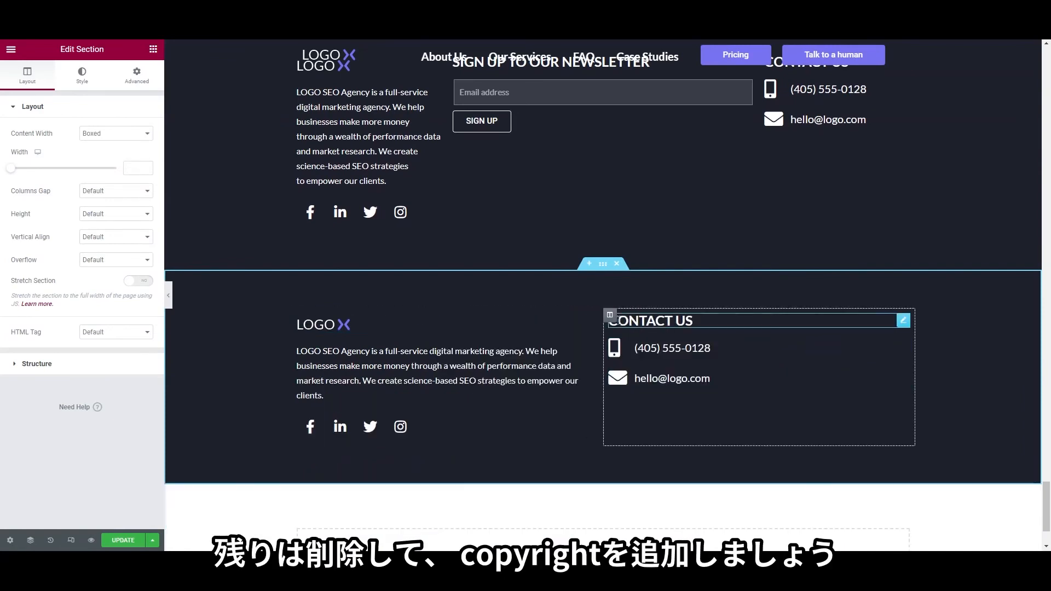
right_click(610, 317)
click(636, 474)
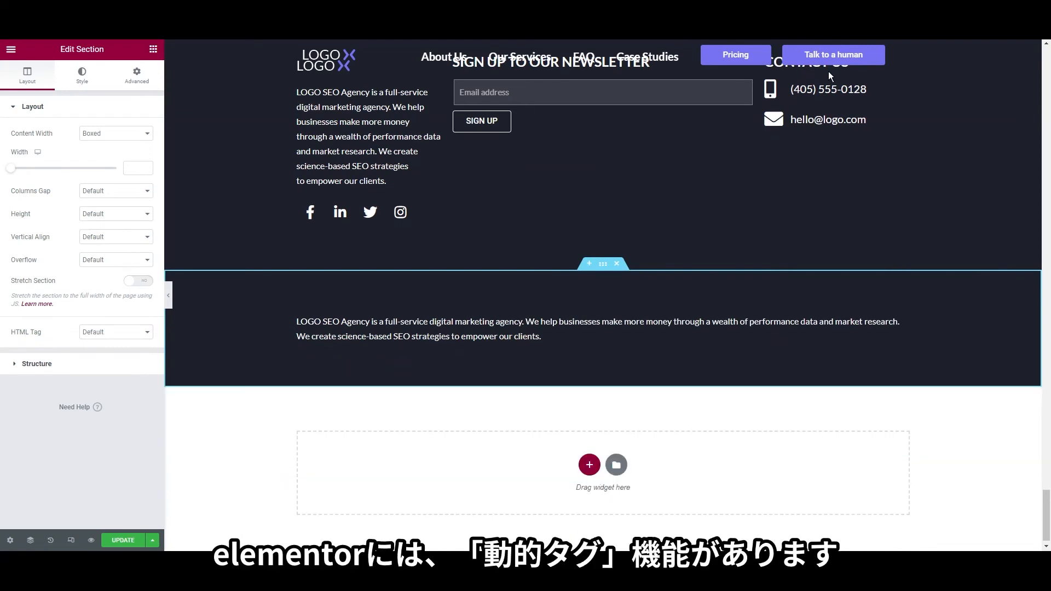
Set the duplicated section's top and bottom padding to 15
right_click(251, 300)
click(261, 310)
click(139, 74)
double_click(17, 192)
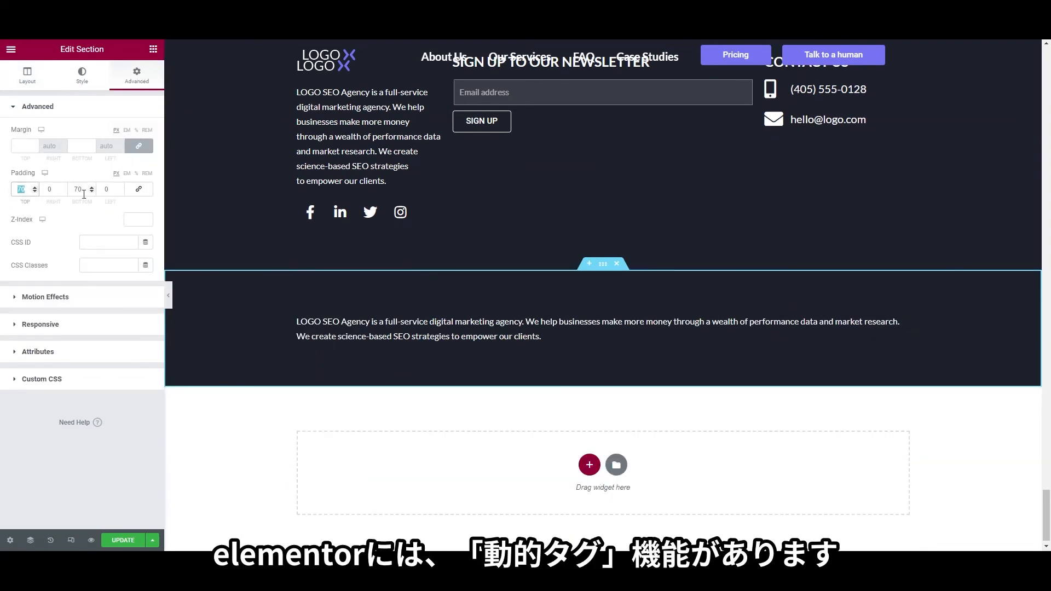
text(15)
double_click(76, 190)
text(15)
right_click(319, 353)
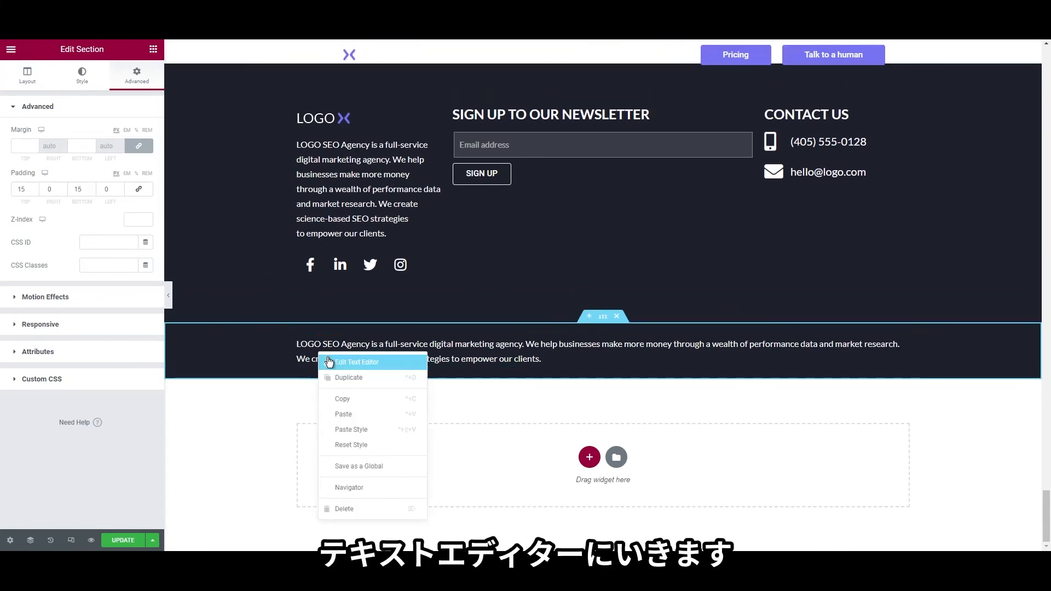
Clear the bottom text and insert a Current Date Time dynamic tag
click(331, 362)
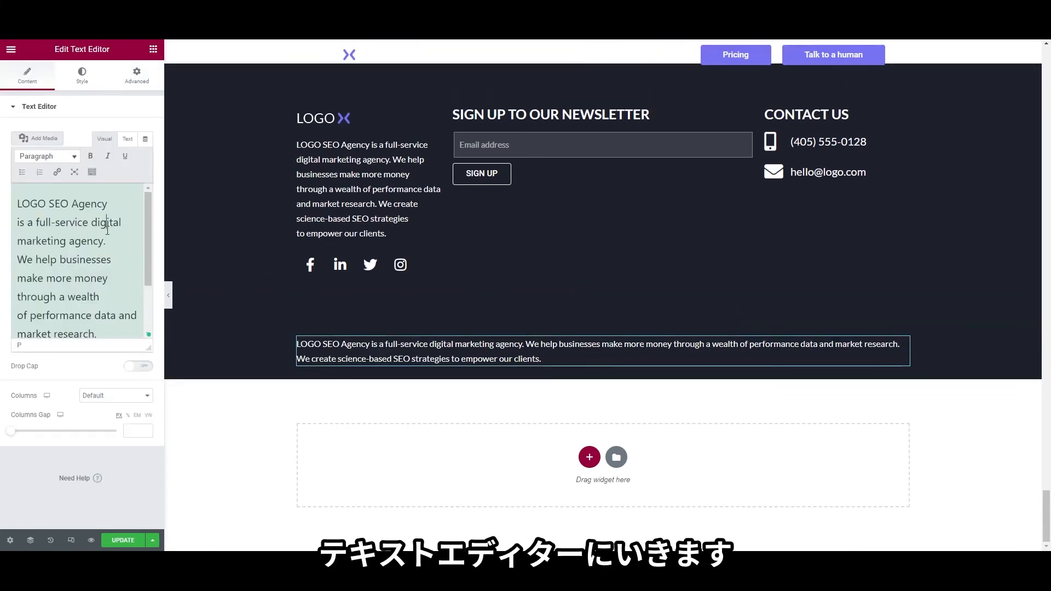
key(ctrl+a)
key(BackSpace)
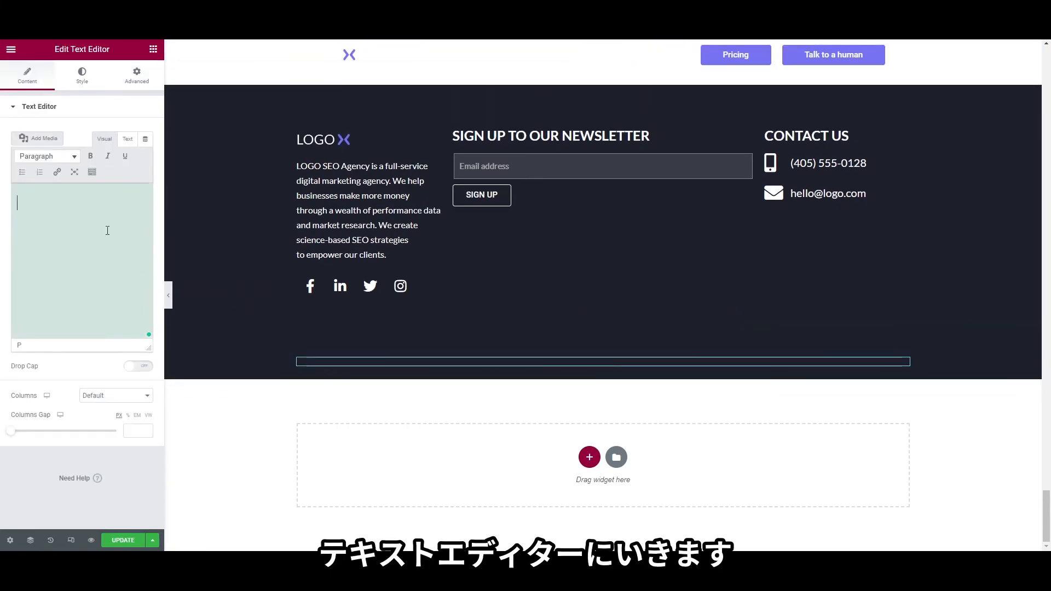
click(147, 141)
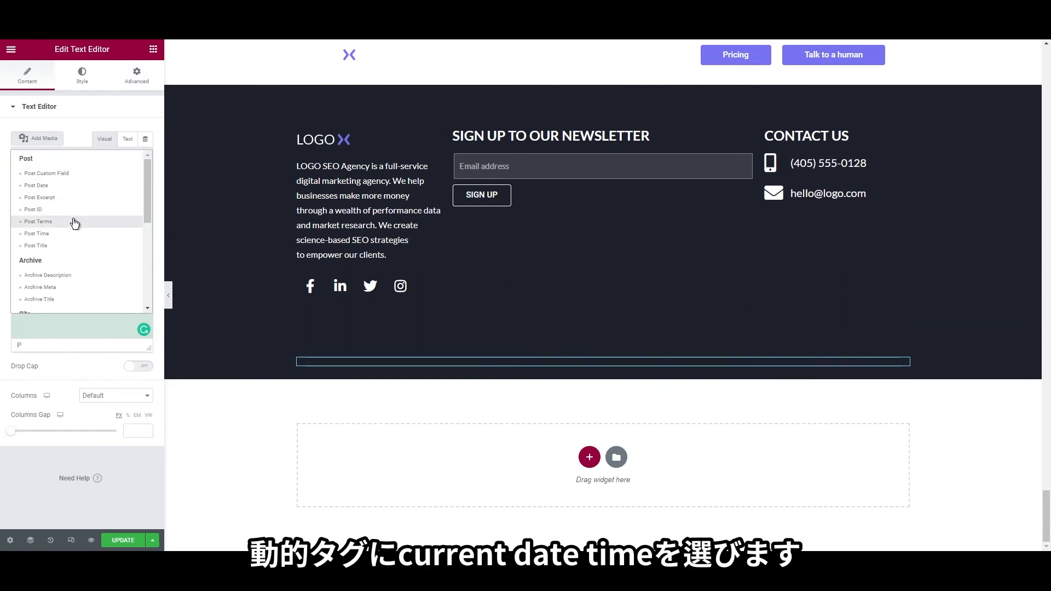
scroll(75, 224, down, 2)
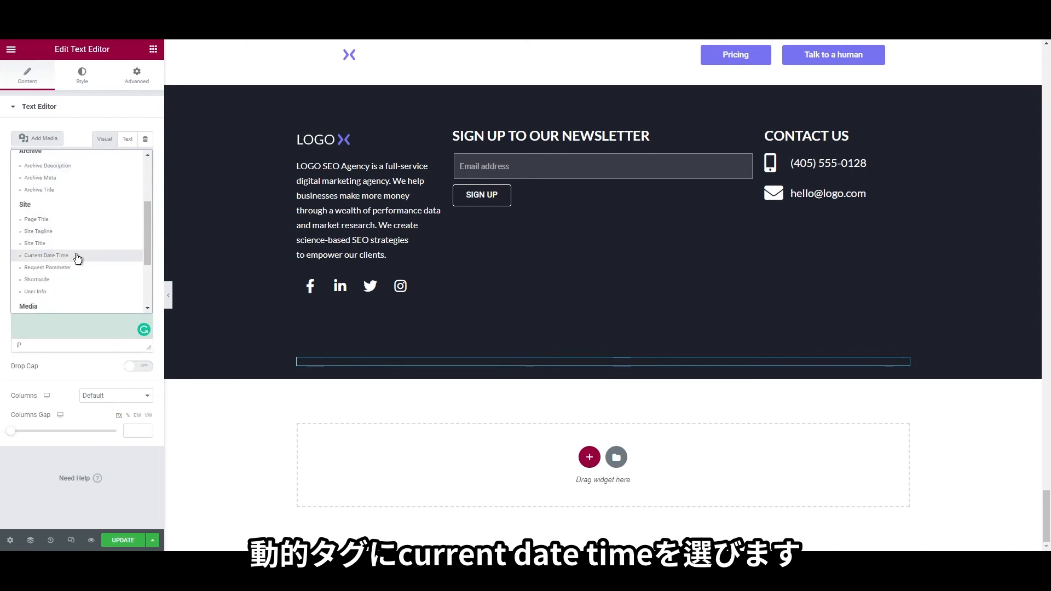
click(77, 256)
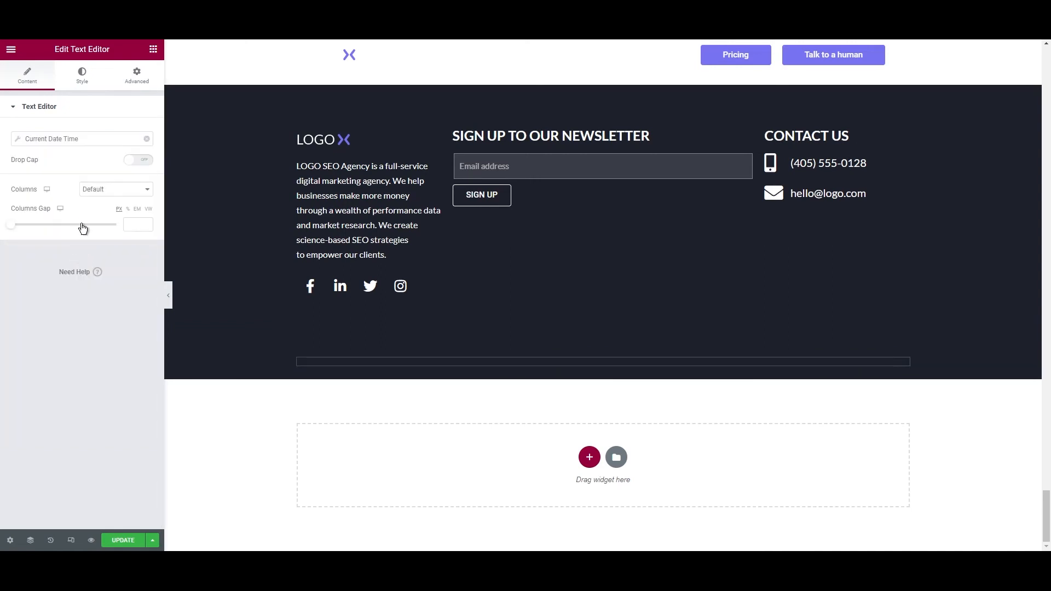
Format the date as custom 'Y' with 'Copyright ©' before and 'website.com' after, then save
click(120, 143)
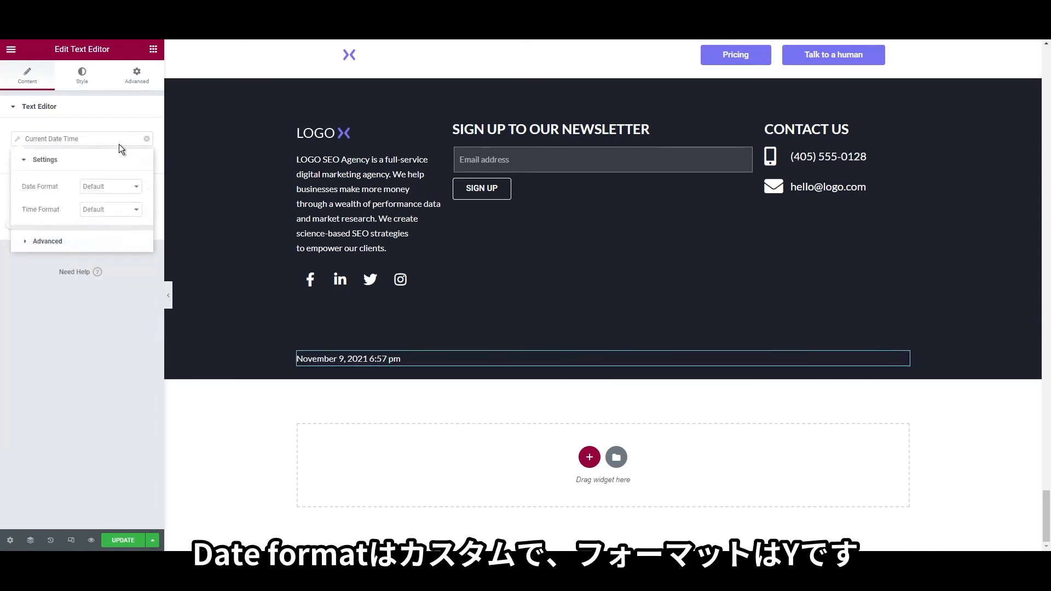
click(106, 190)
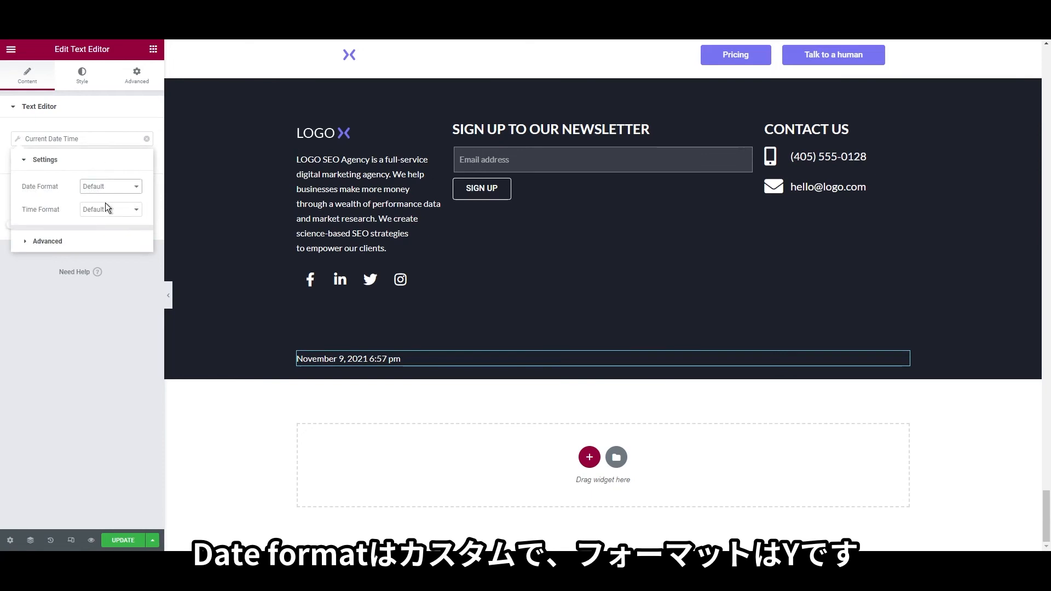
click(106, 247)
drag(67, 206, 61, 208)
text(Y)
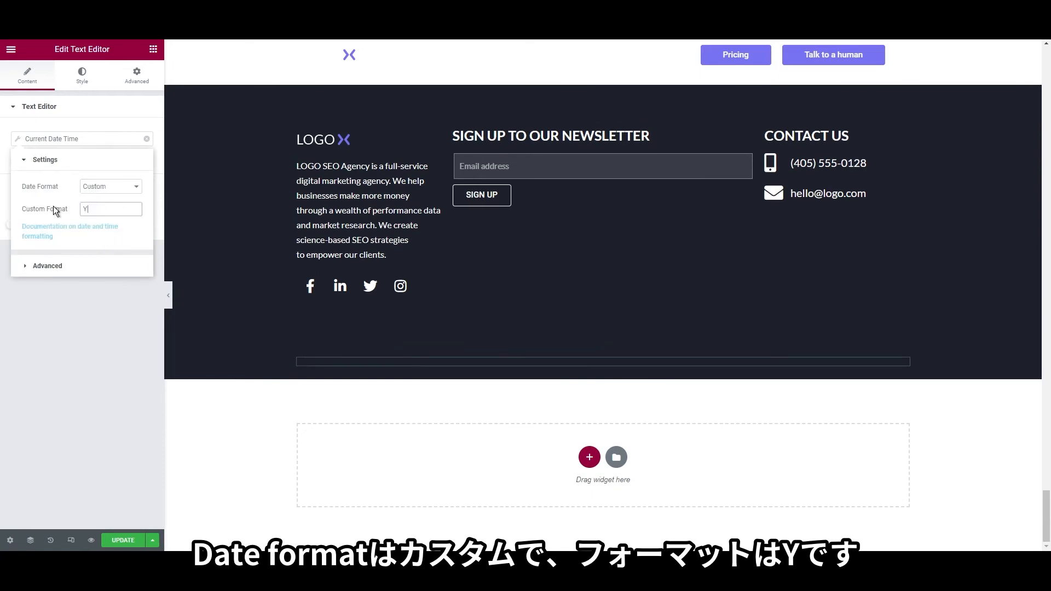
click(81, 273)
text(Copyri)
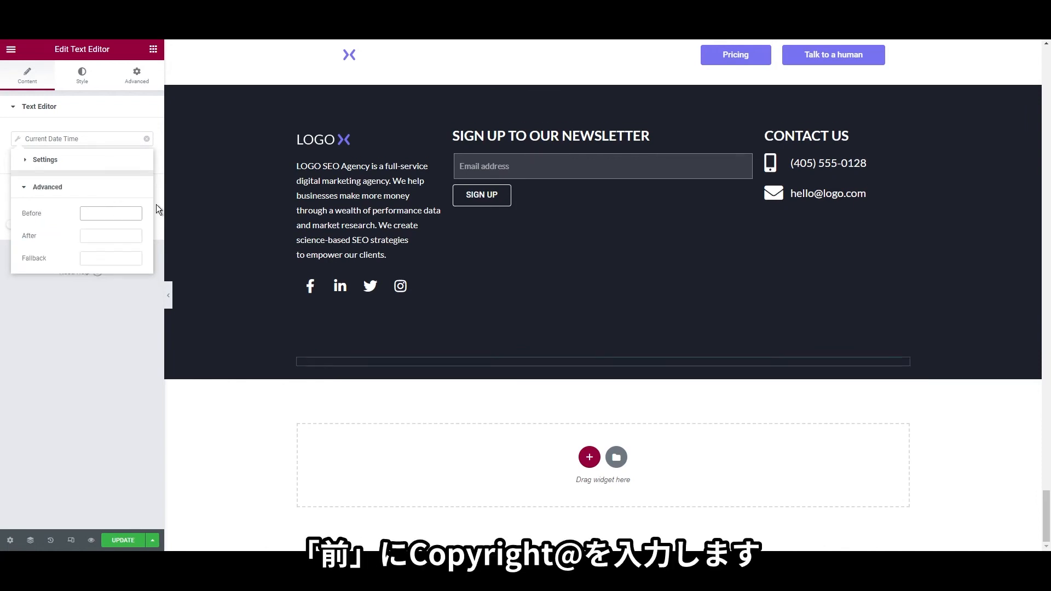
text(ght ©)
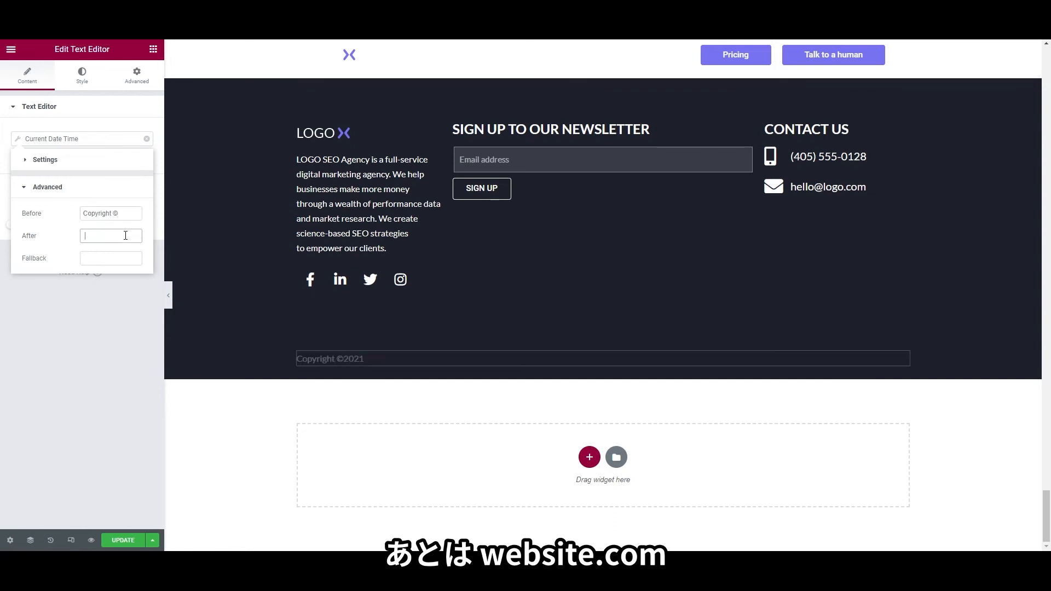
text(2021 we)
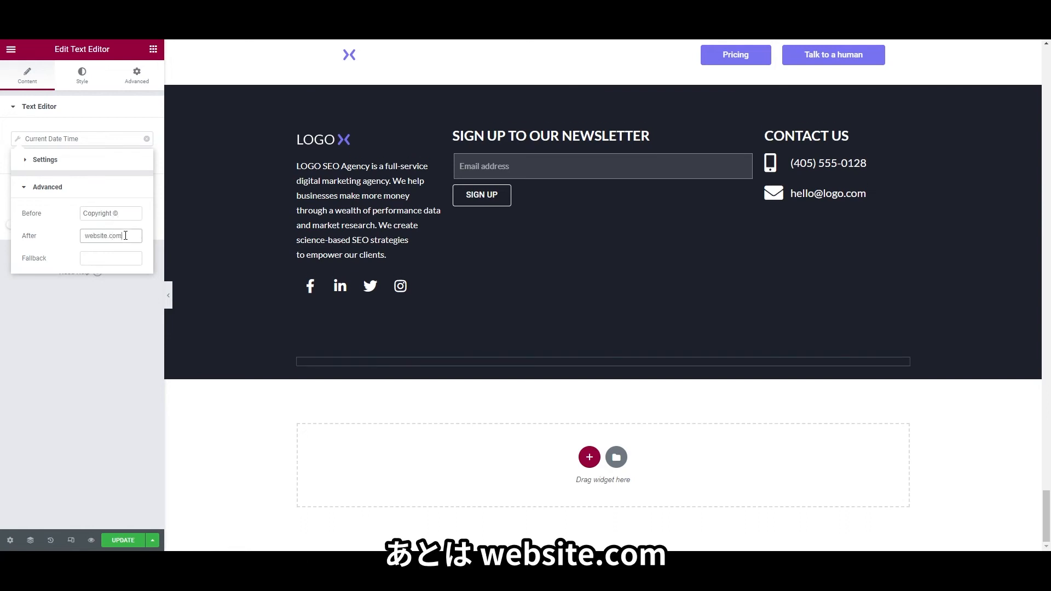
text(bsite.com)
click(99, 318)
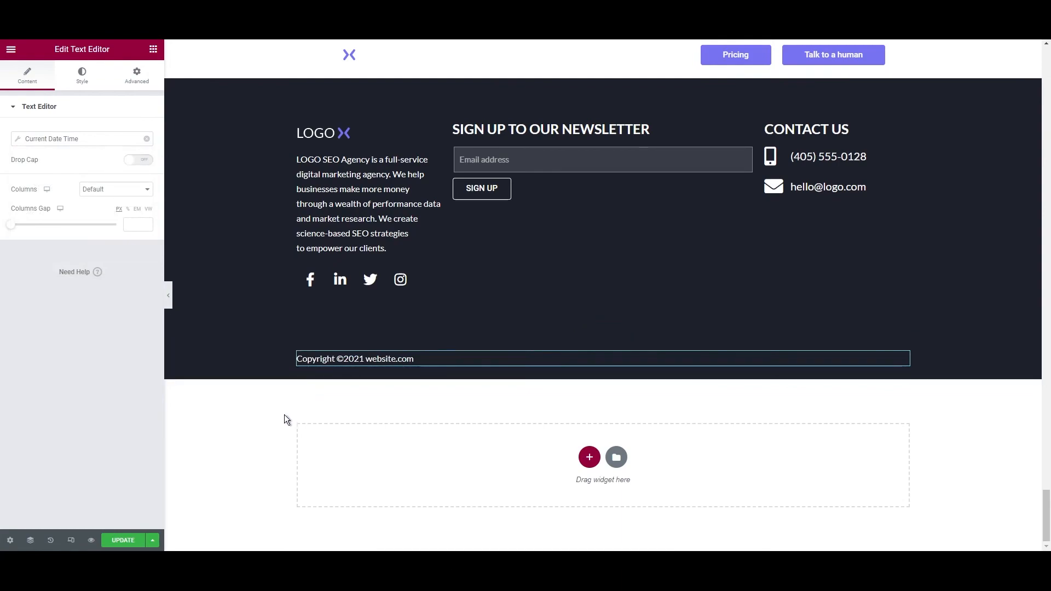
scroll(284, 423, up, 2)
key(ctrl+s)
scroll(350, 451, up, 20)
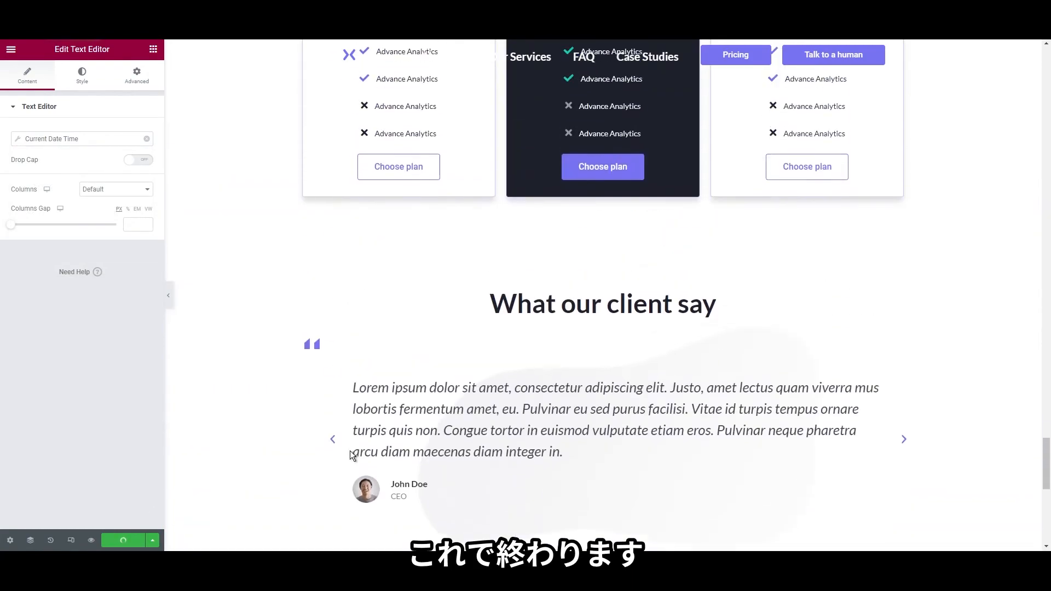
Scroll back to the top of the editor and open the page's live preview
scroll(351, 456, up, 20)
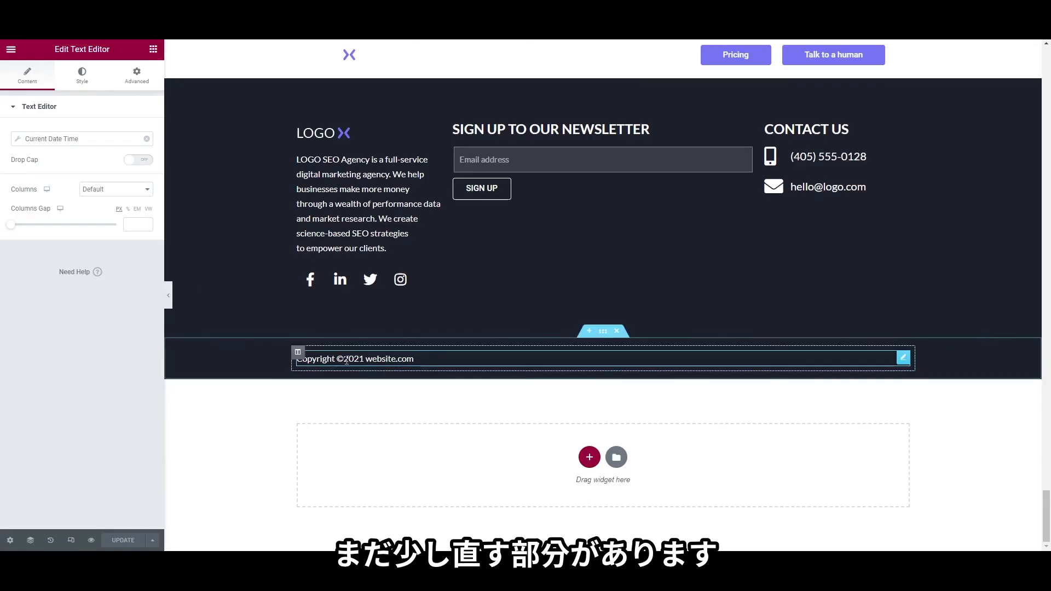
scroll(295, 340, up, 10)
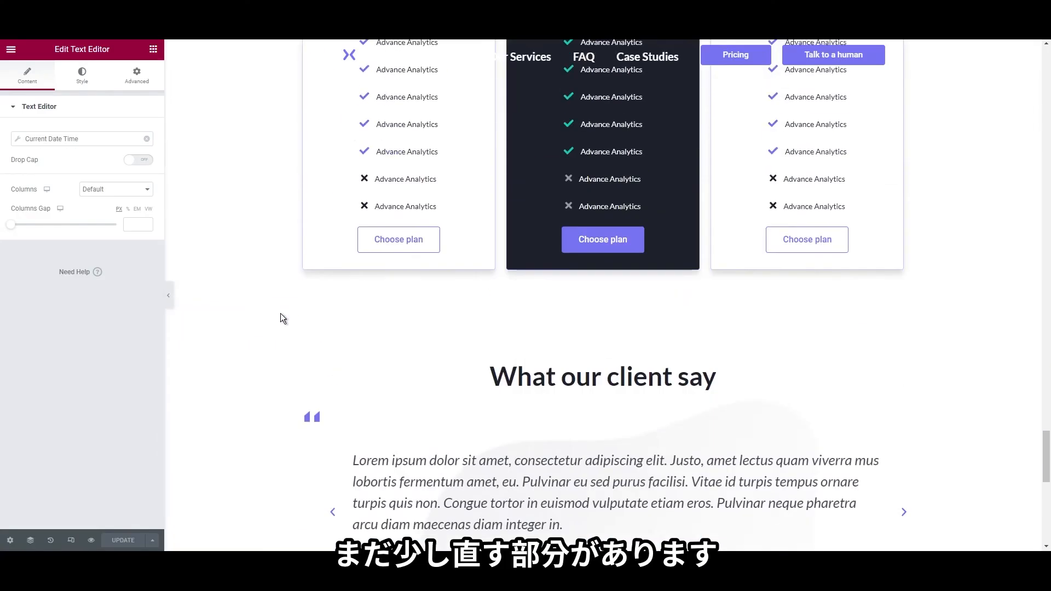
scroll(281, 315, up, 15)
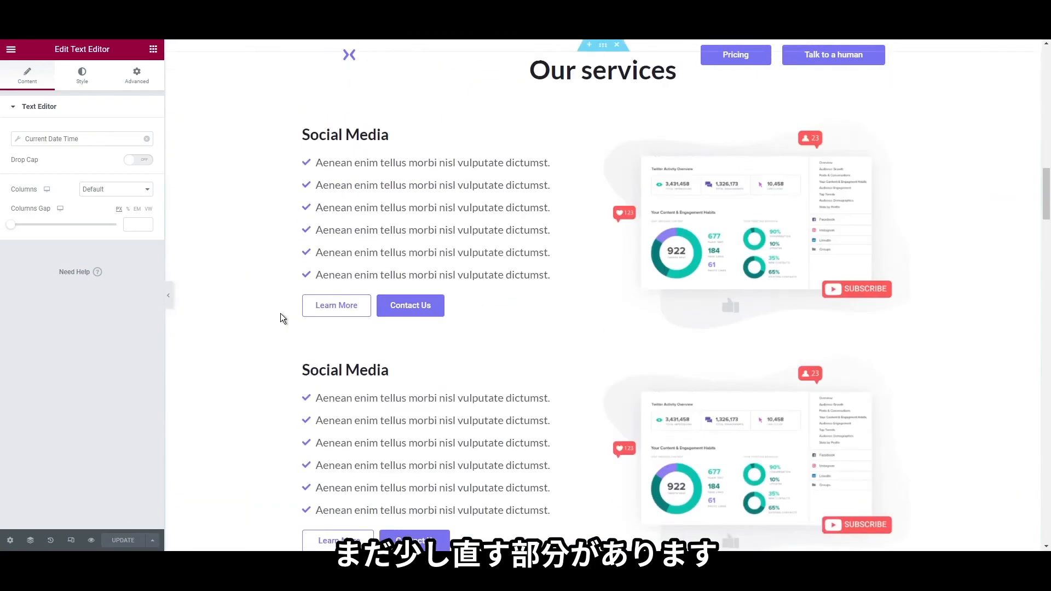
scroll(280, 314, up, 8)
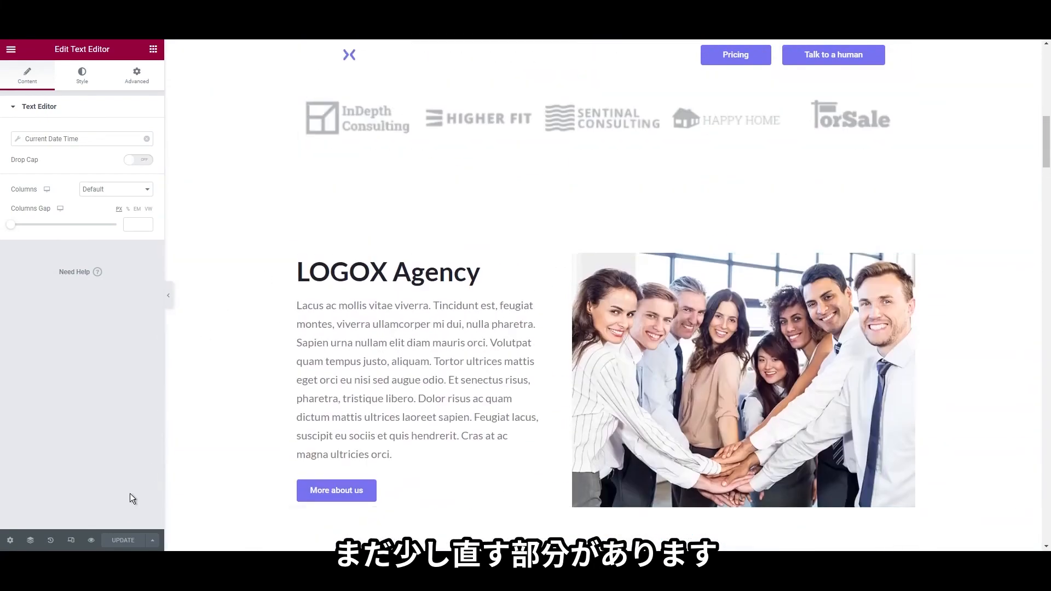
click(90, 541)
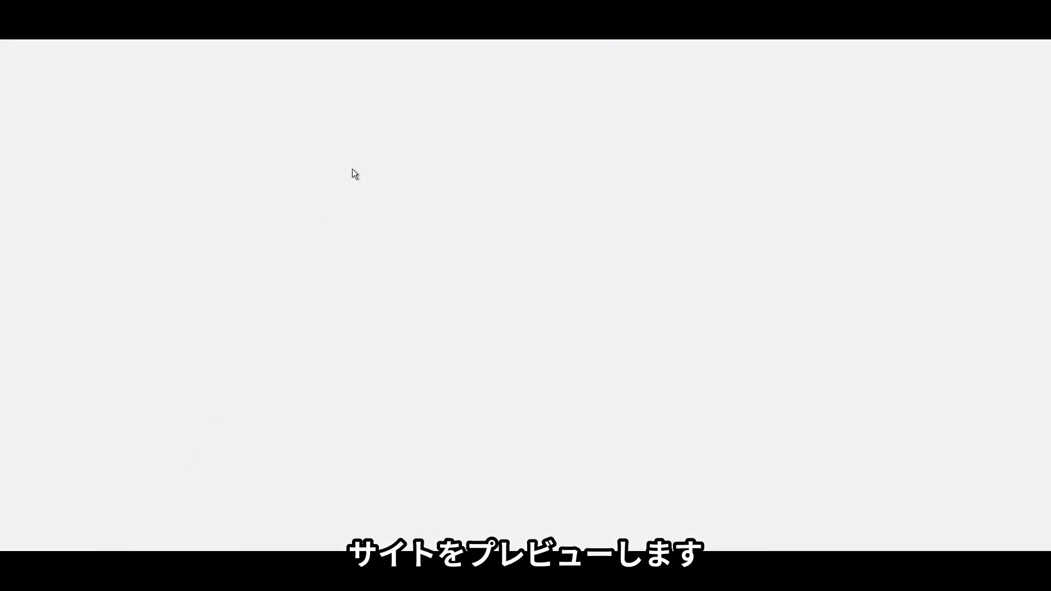
Scroll up and down the live landing page, checking the header across its sections
scroll(412, 164, down, 10)
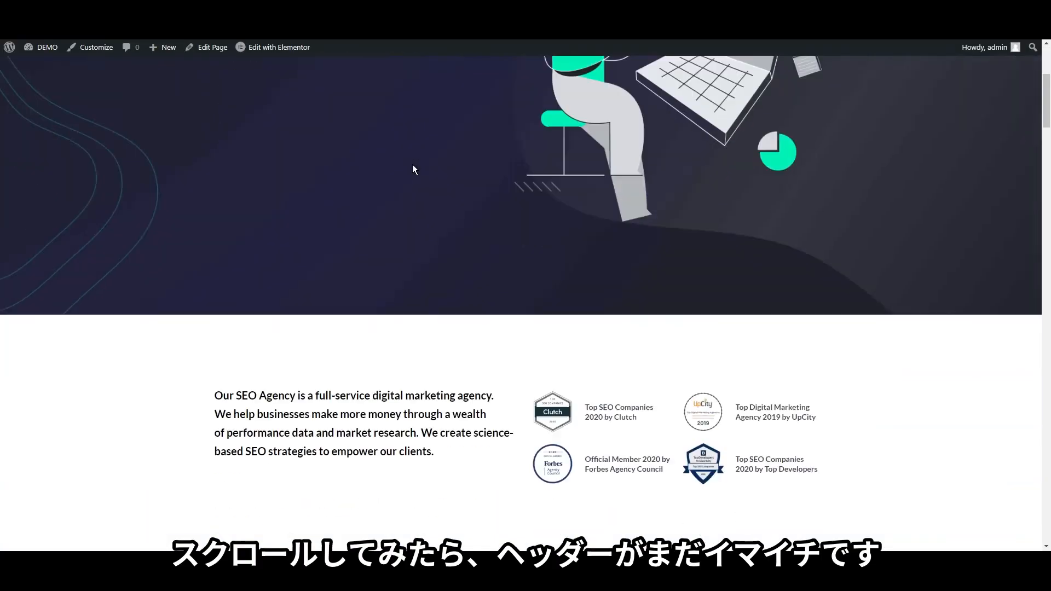
scroll(394, 198, down, 12)
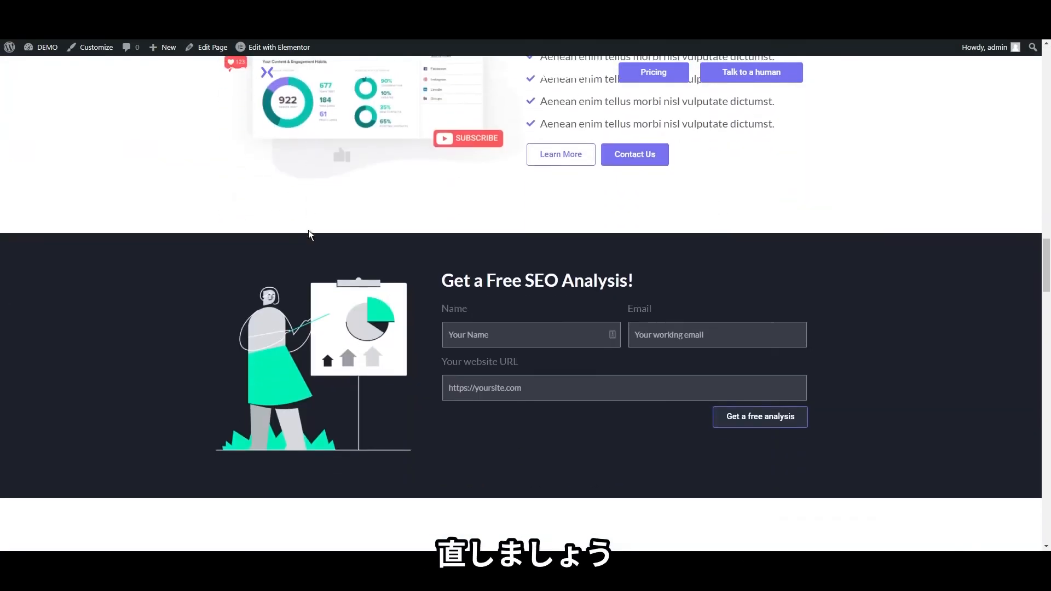
scroll(313, 232, up, 5)
scroll(314, 231, up, 4)
scroll(315, 231, down, 15)
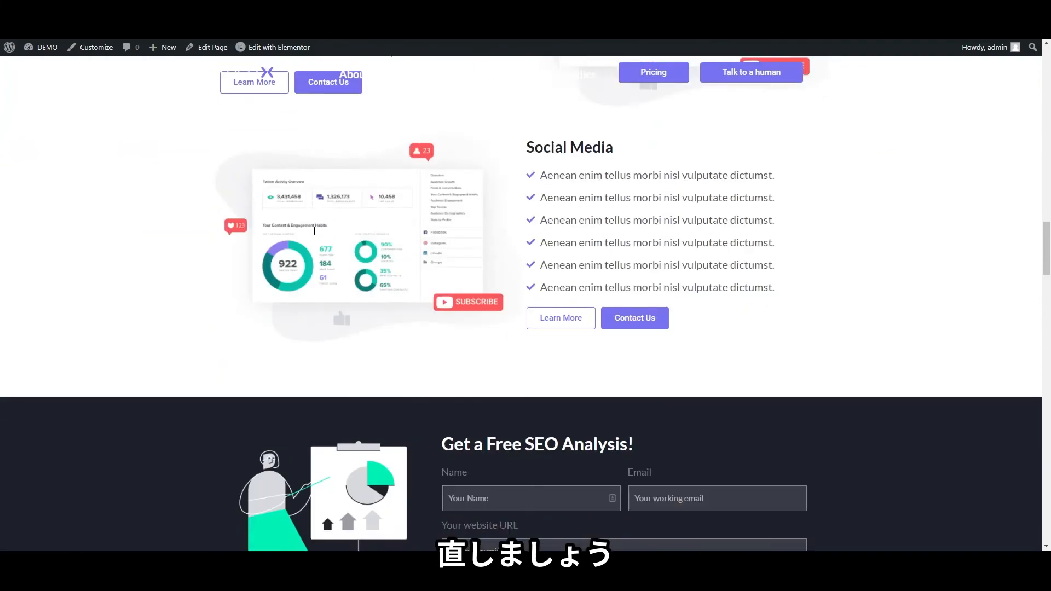
scroll(315, 231, up, 6)
scroll(314, 231, down, 4)
scroll(313, 232, up, 6)
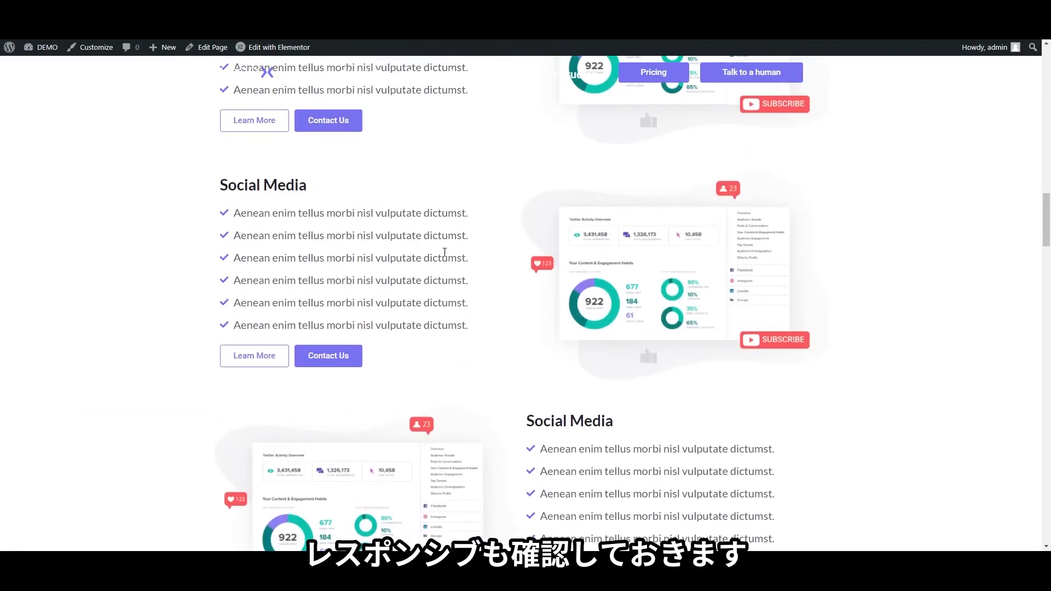
scroll(522, 289, up, 5)
scroll(523, 289, down, 14)
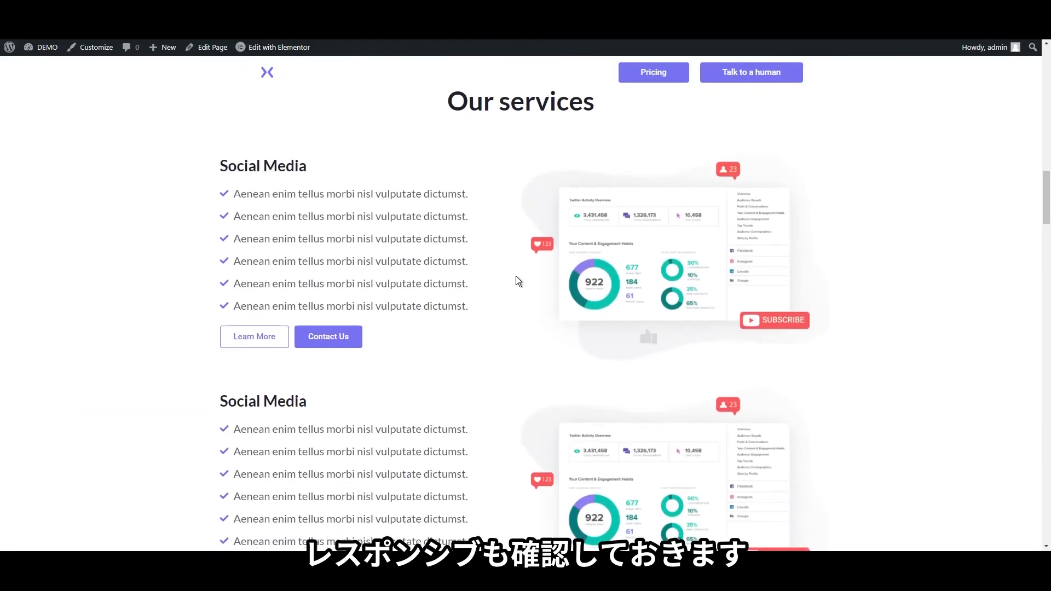
scroll(514, 274, down, 15)
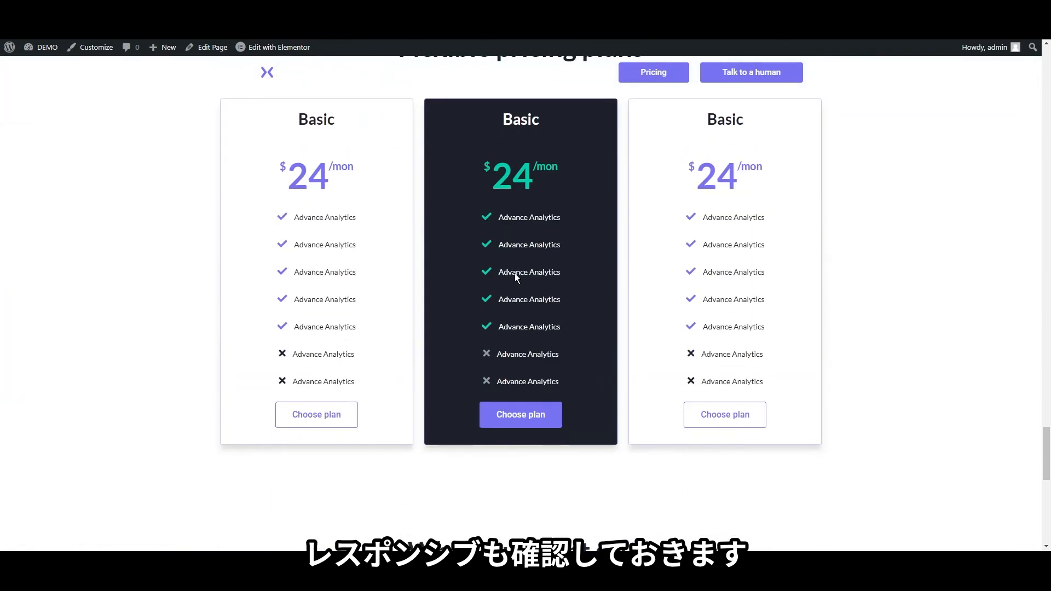
scroll(514, 276, down, 4)
scroll(286, 333, up, 10)
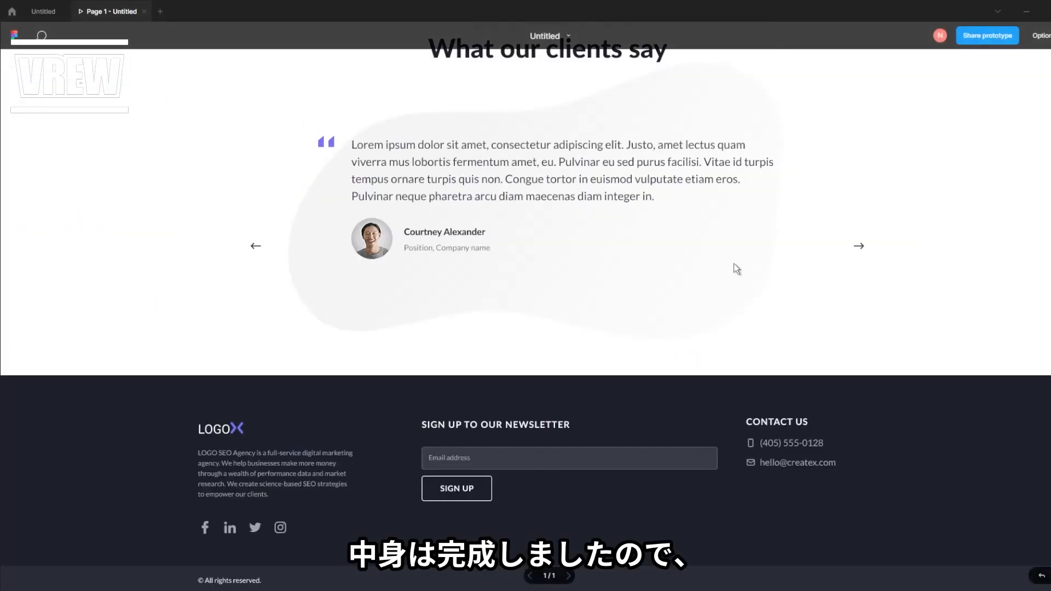
scroll(734, 264, up, 10)
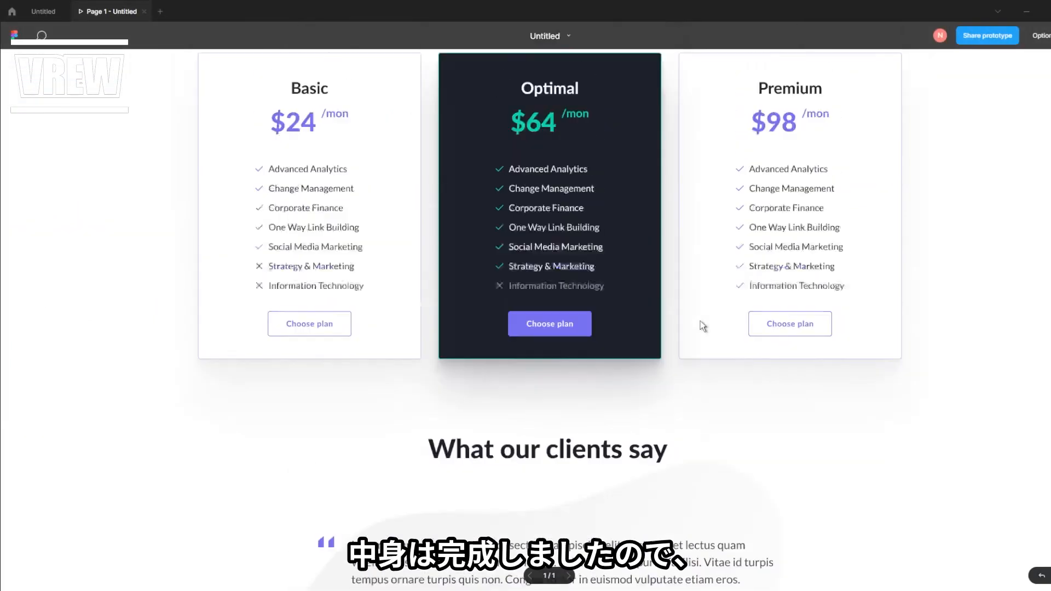
scroll(701, 321, up, 5)
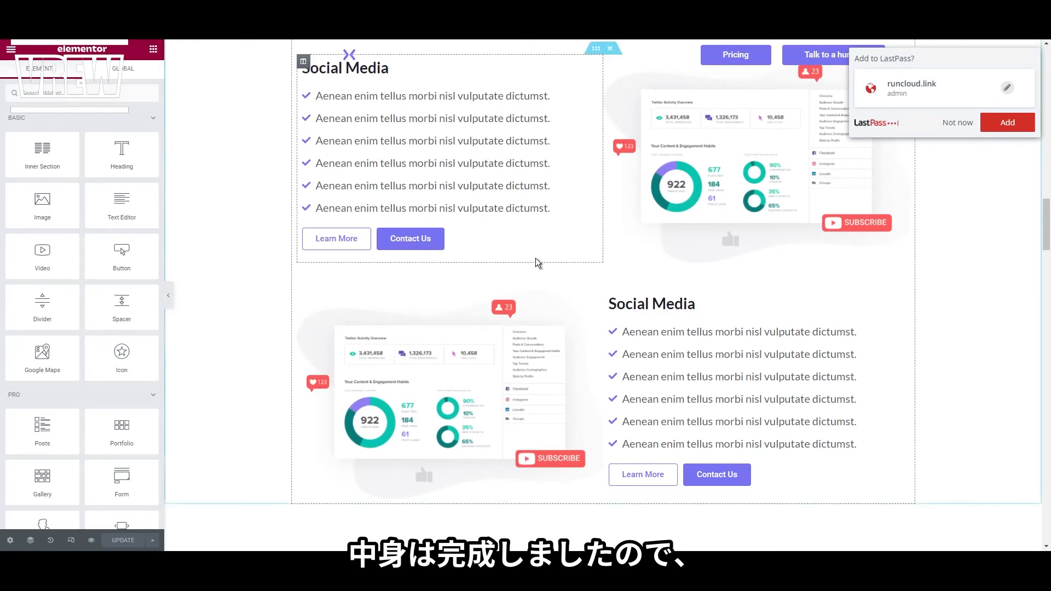
scroll(531, 269, up, 15)
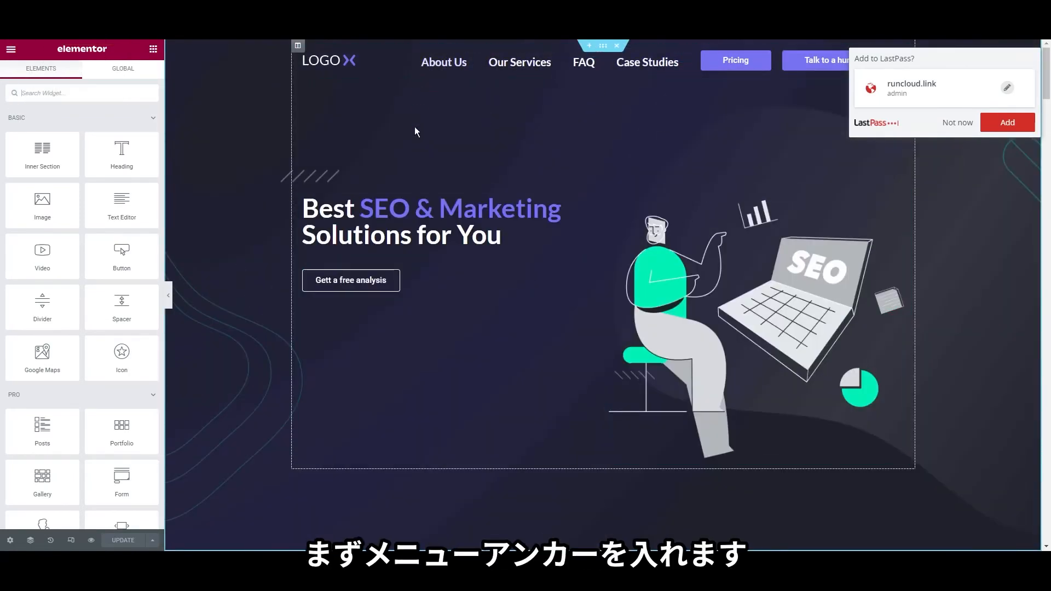
scroll(455, 262, down, 5)
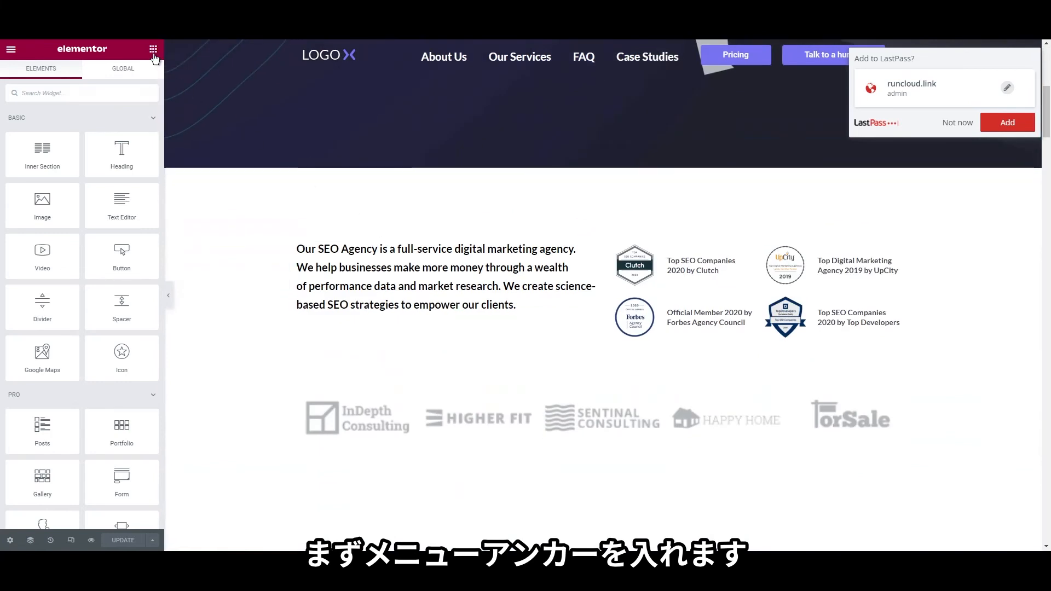
Place a Menu Anchor above the agency intro text with the ID about-us
text(ancho)
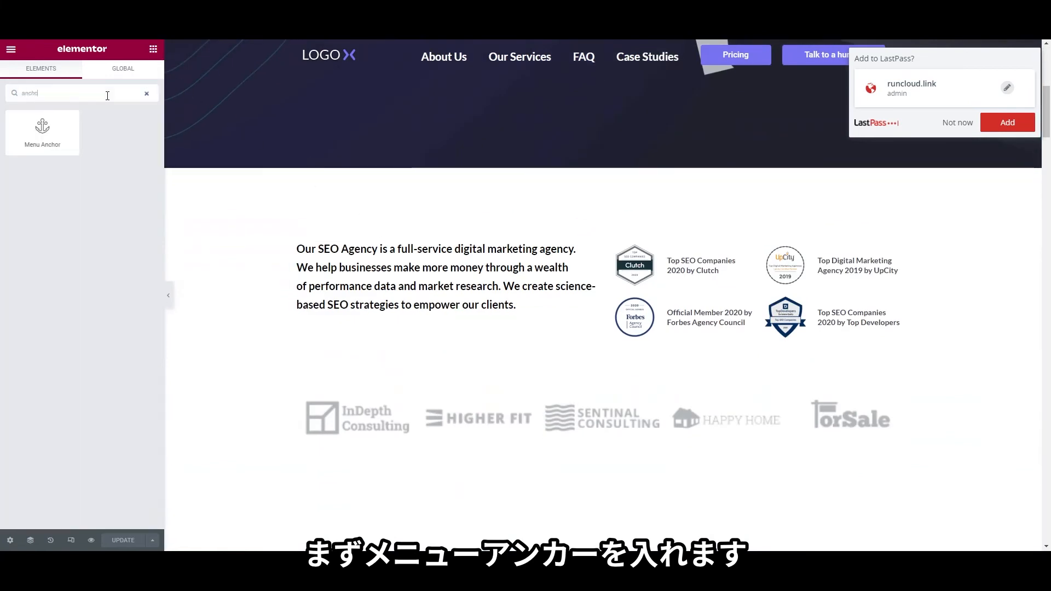
drag(53, 134, 591, 301)
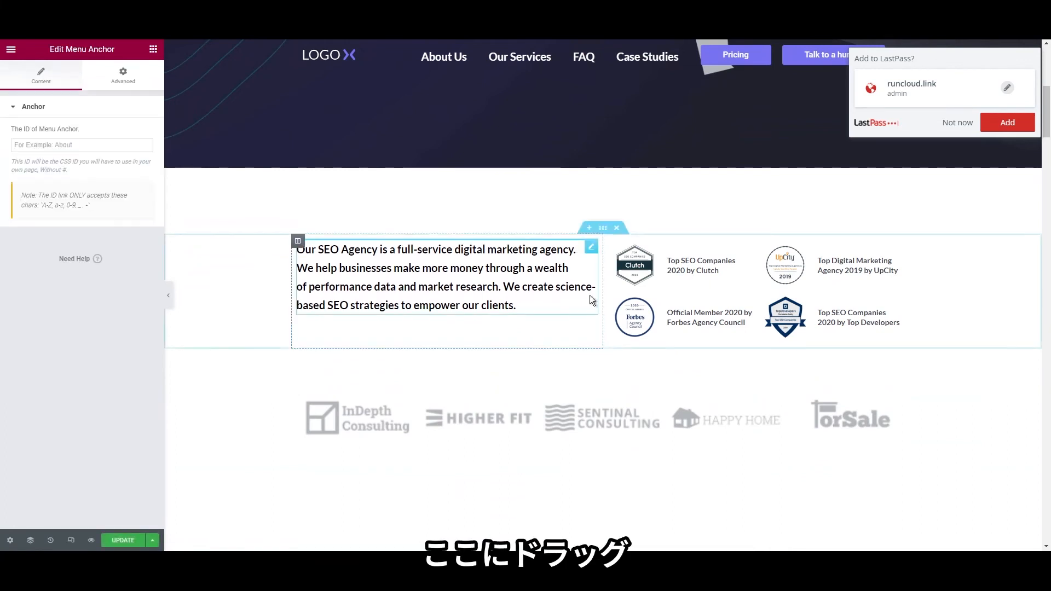
click(99, 146)
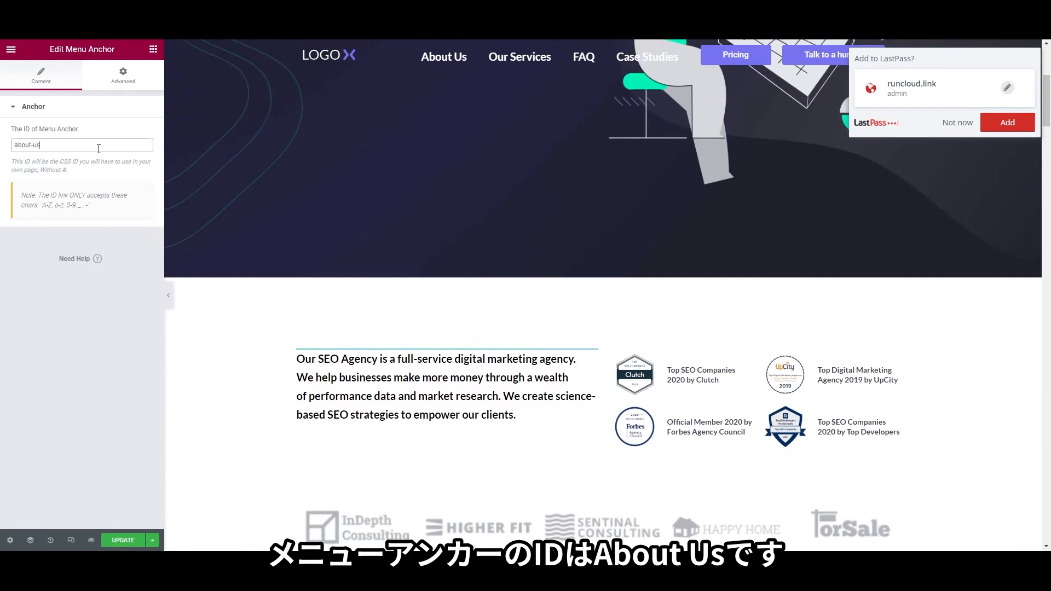
scroll(448, 293, down, 12)
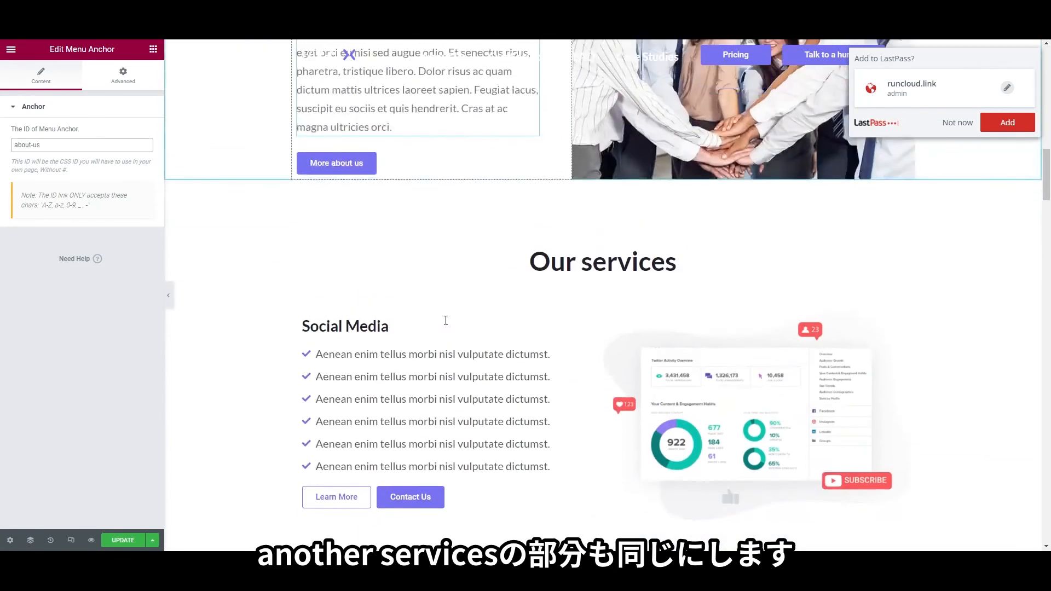
Add a second Menu Anchor above the Our services section with the ID services
click(151, 48)
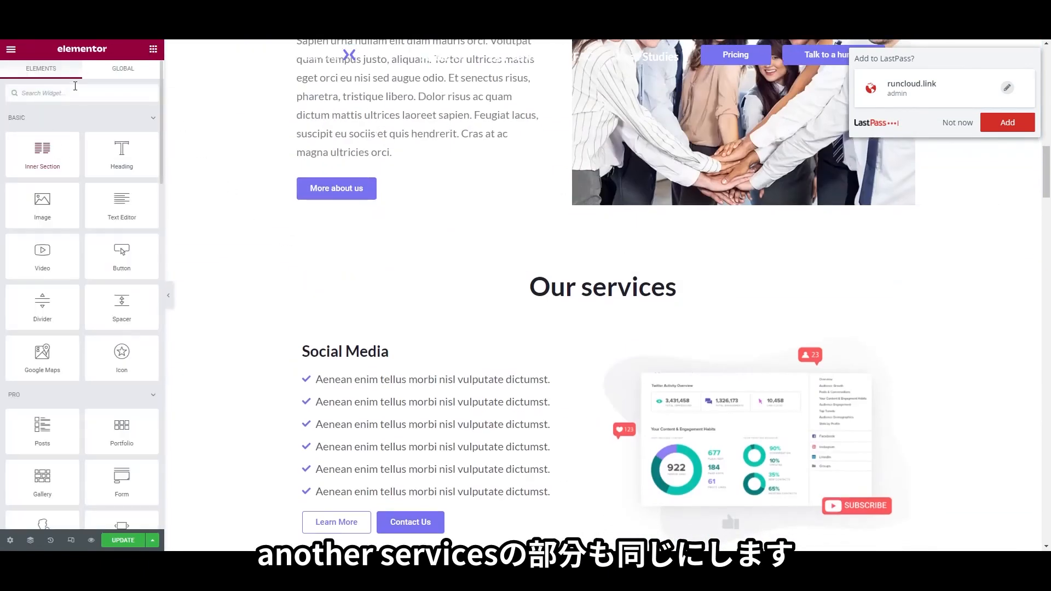
text(anchor)
drag(42, 131, 507, 285)
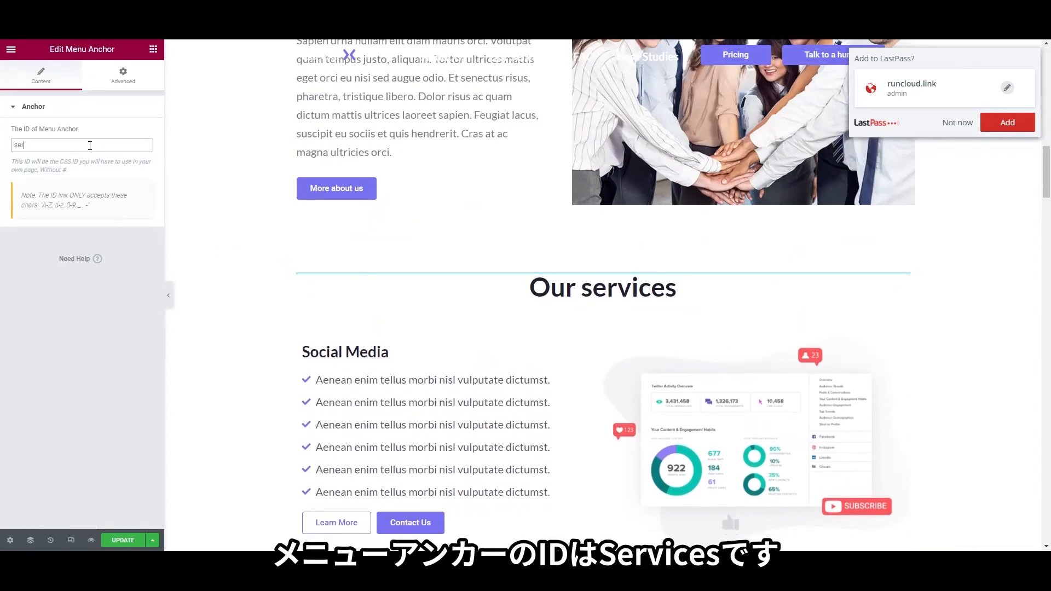
scroll(511, 305, down, 6)
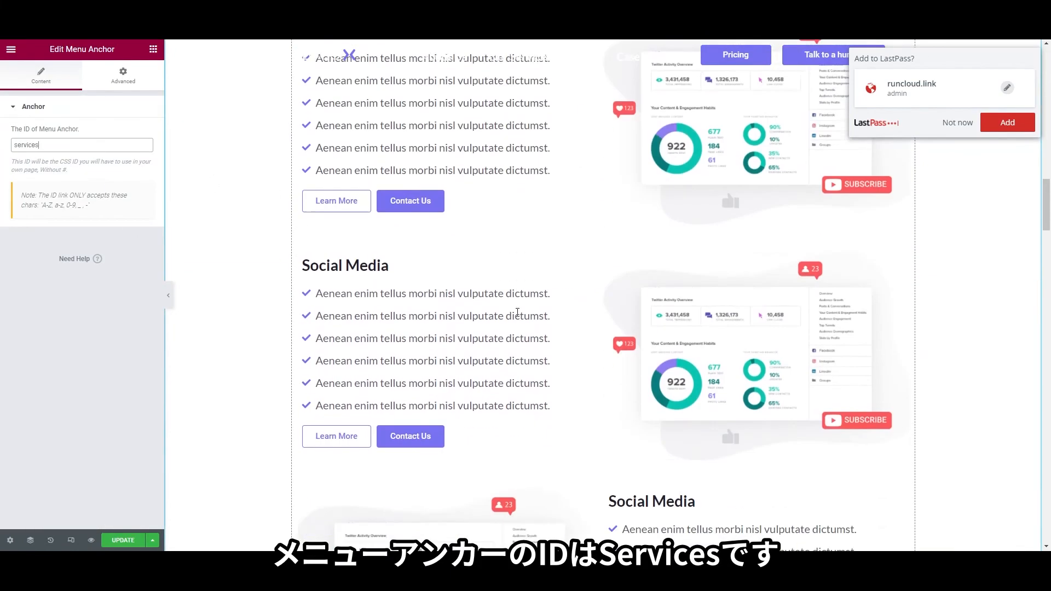
scroll(493, 329, up, 14)
scroll(456, 385, up, 5)
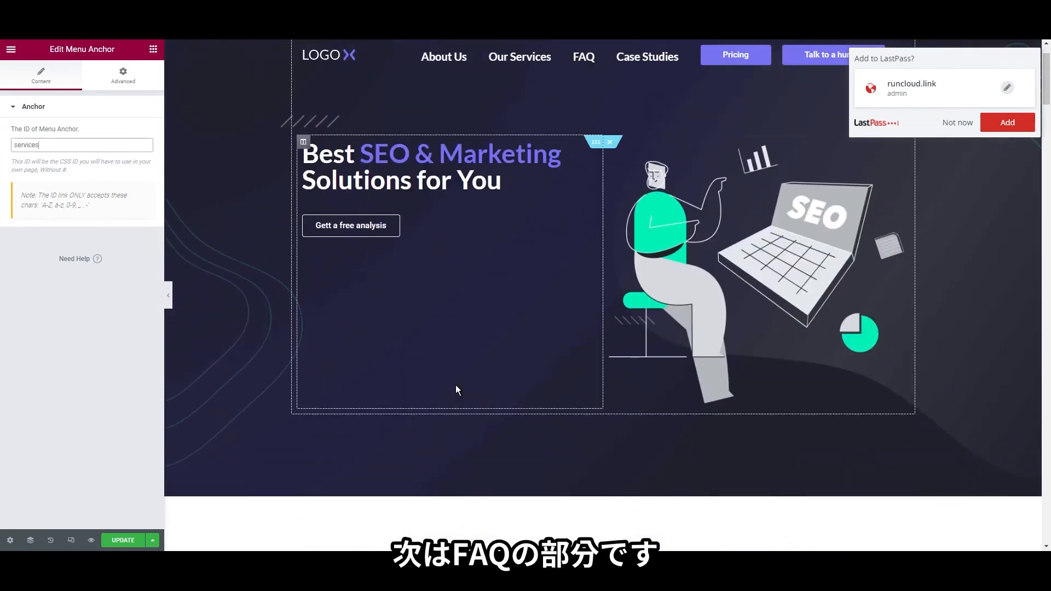
scroll(456, 386, down, 12)
Add a Menu Anchor with the ID faq above the FAQ section
scroll(456, 385, down, 10)
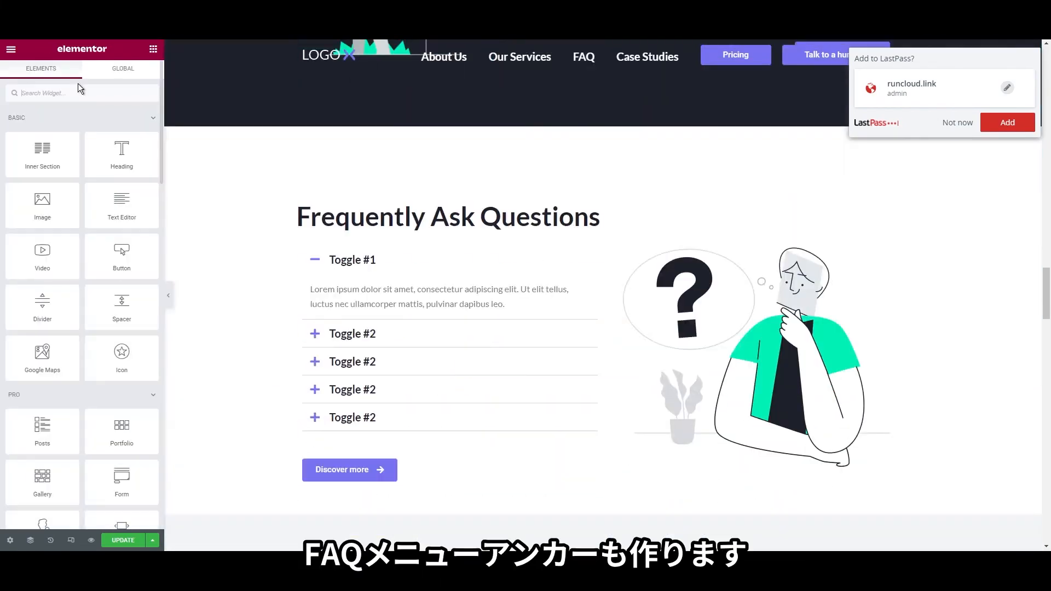
click(78, 90)
text(anch)
drag(42, 132, 398, 212)
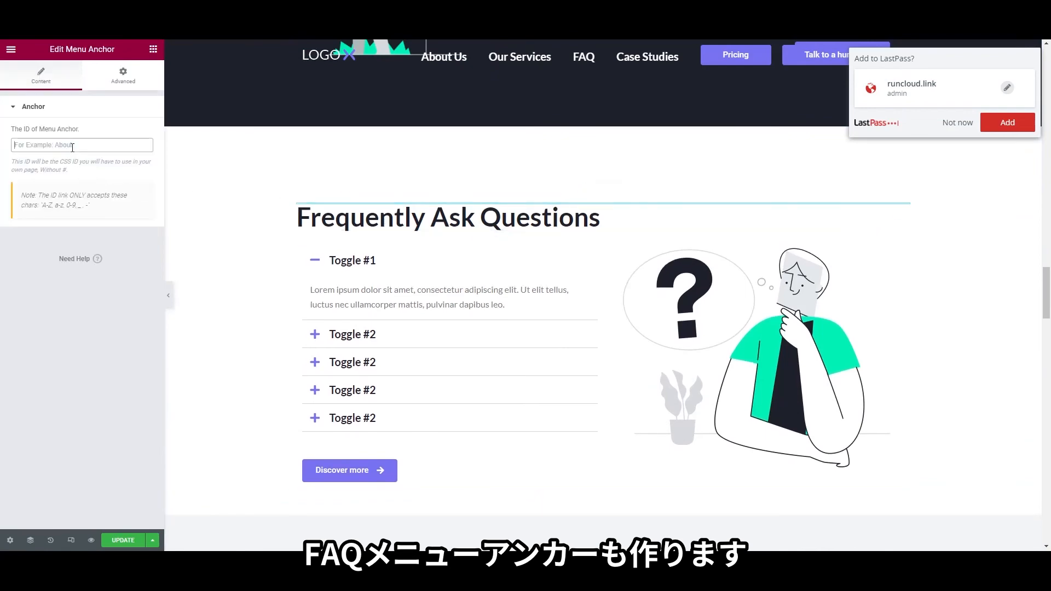
text(faq)
scroll(423, 357, down, 6)
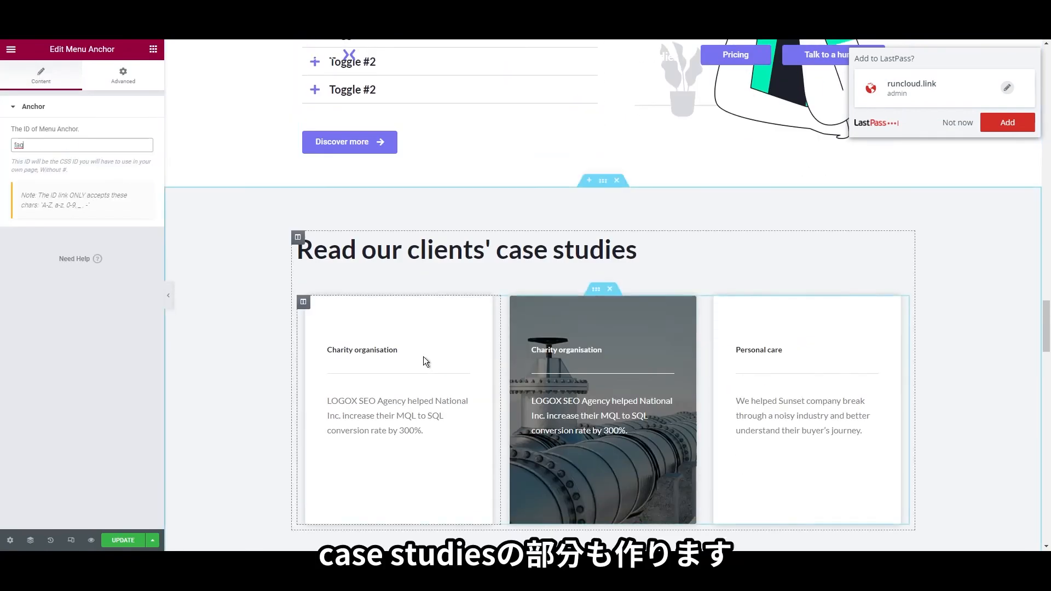
Add a Menu Anchor with the ID case-studies above the case studies section
click(154, 50)
text(anc)
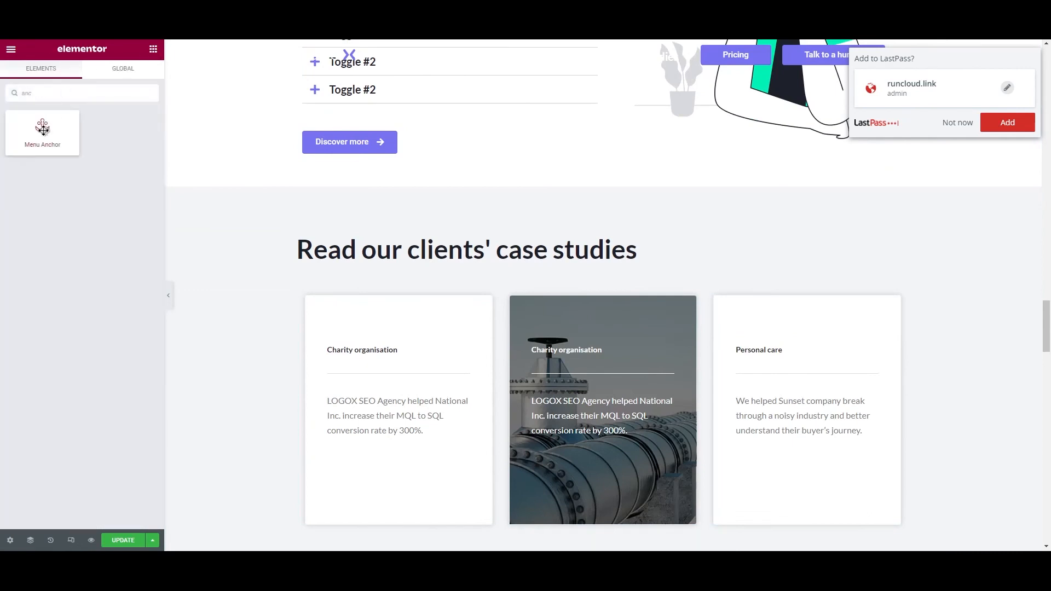
drag(43, 130, 391, 242)
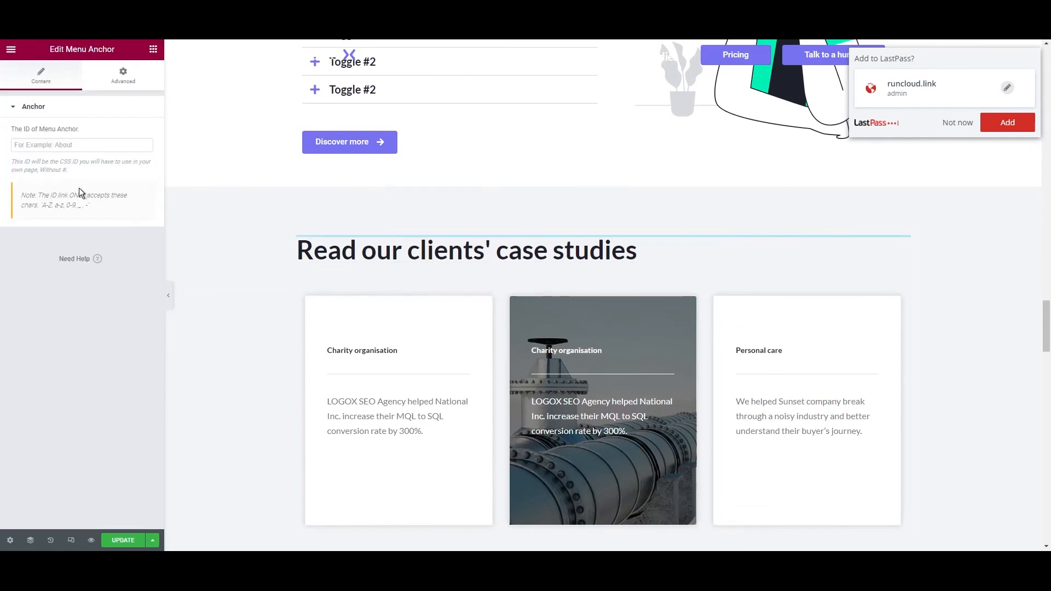
click(67, 142)
text(case-studies)
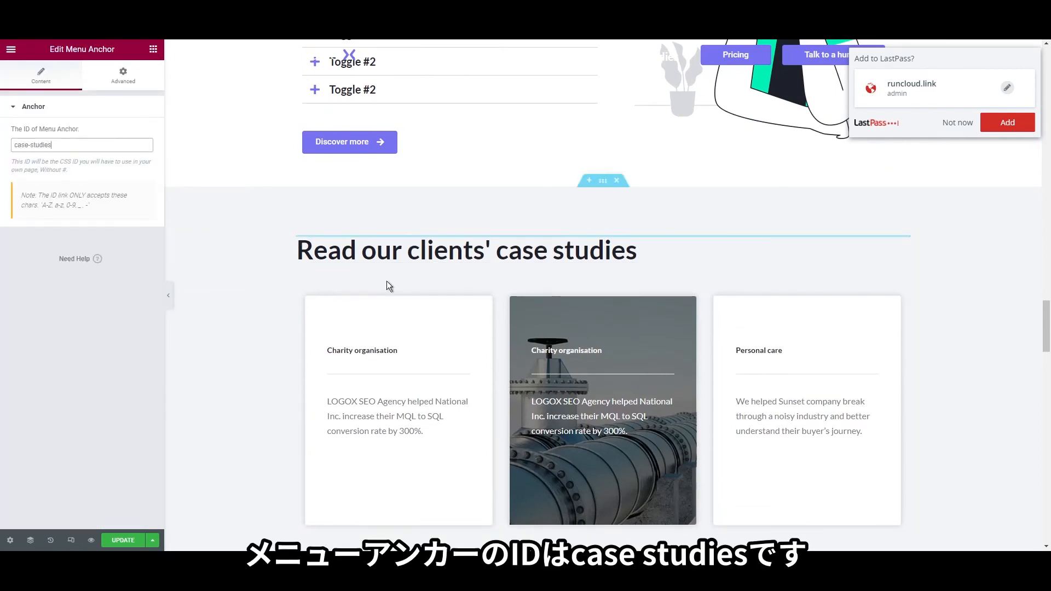
scroll(576, 380, down, 10)
scroll(576, 380, up, 15)
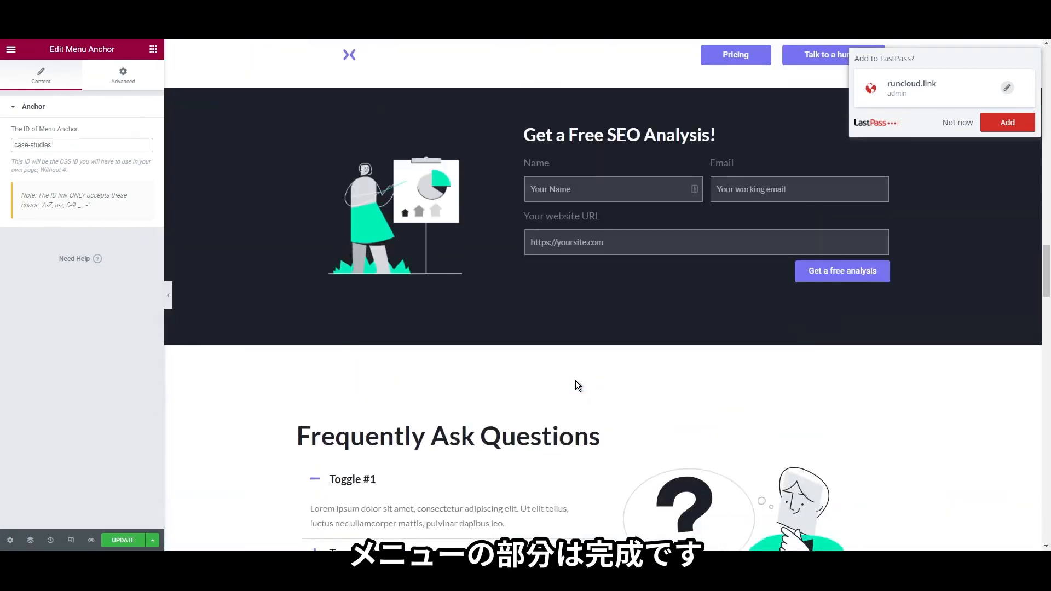
scroll(576, 380, up, 20)
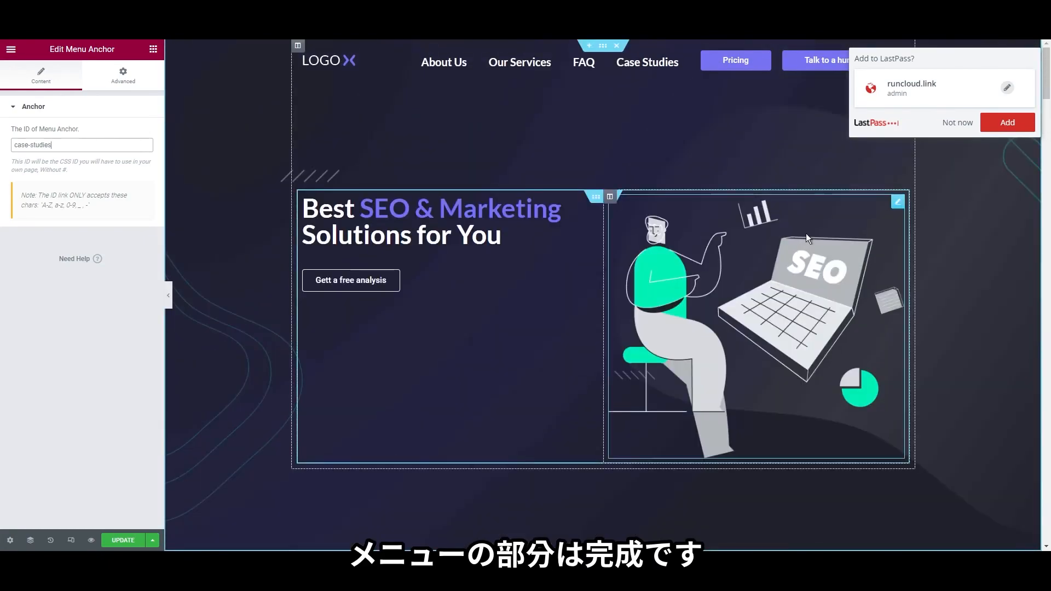
click(958, 122)
scroll(593, 429, down, 5)
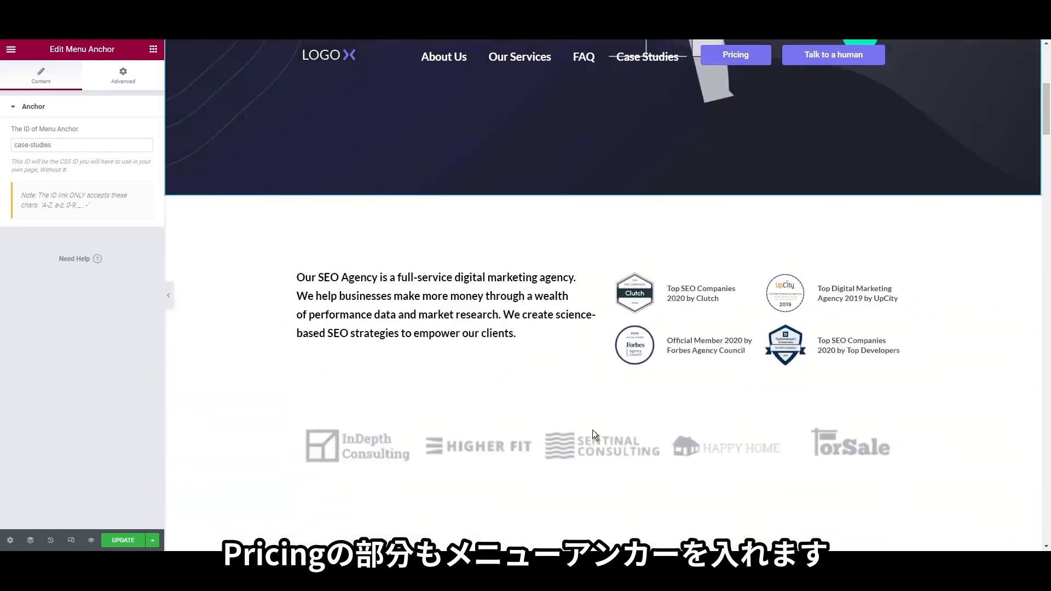
scroll(460, 354, down, 15)
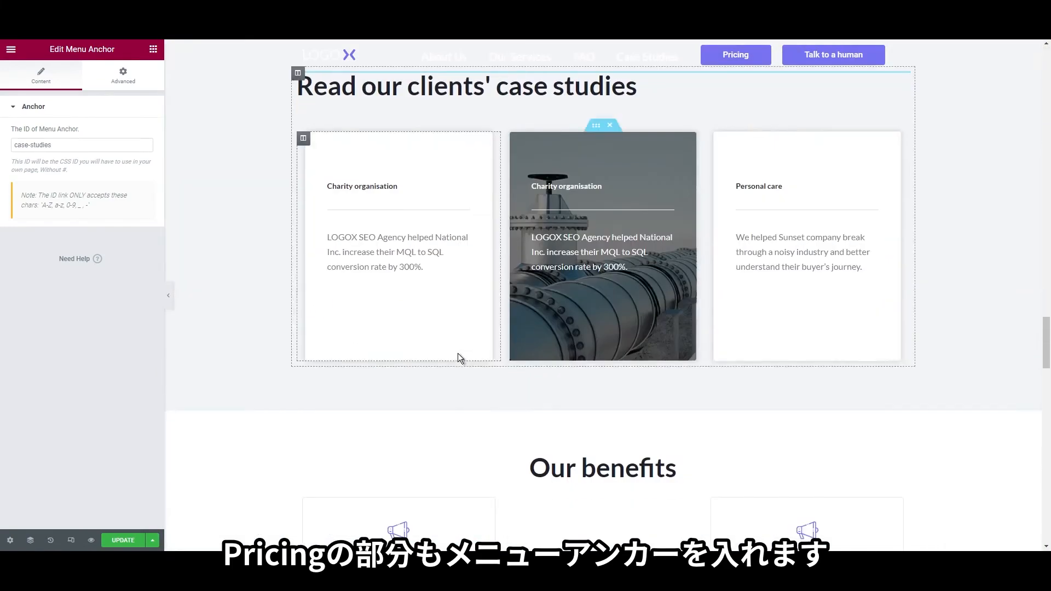
scroll(458, 356, down, 15)
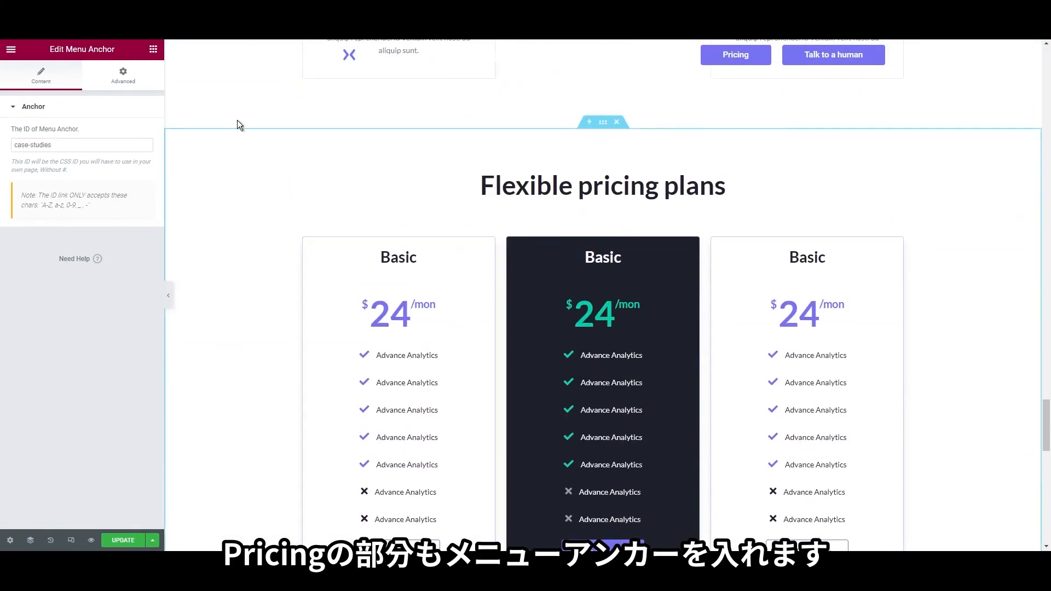
Place a Menu Anchor with the ID pricing above Flexible pricing plans
click(153, 50)
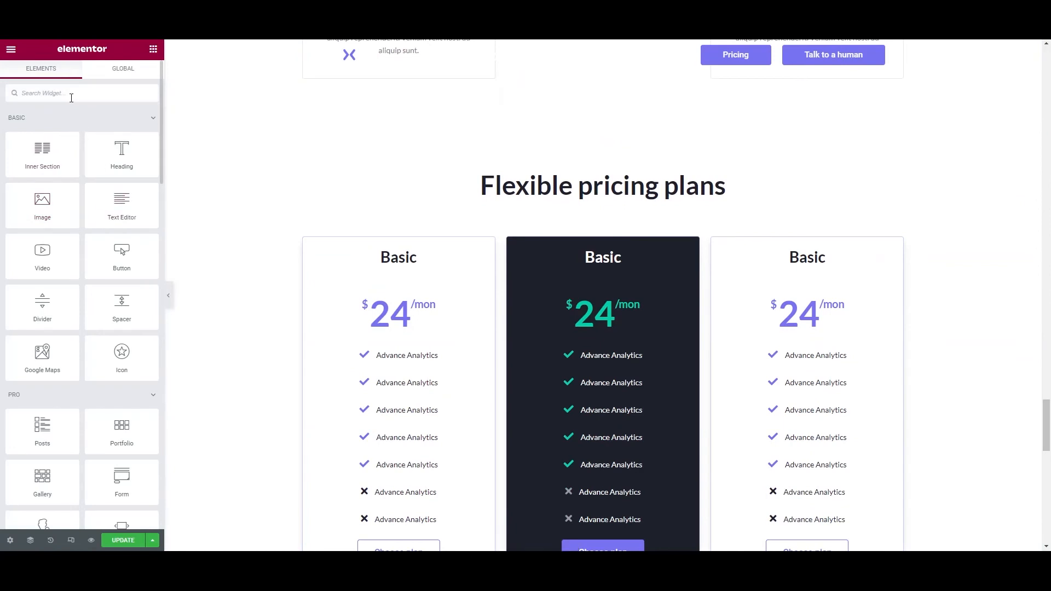
click(71, 97)
text(anch)
drag(494, 168, 548, 172)
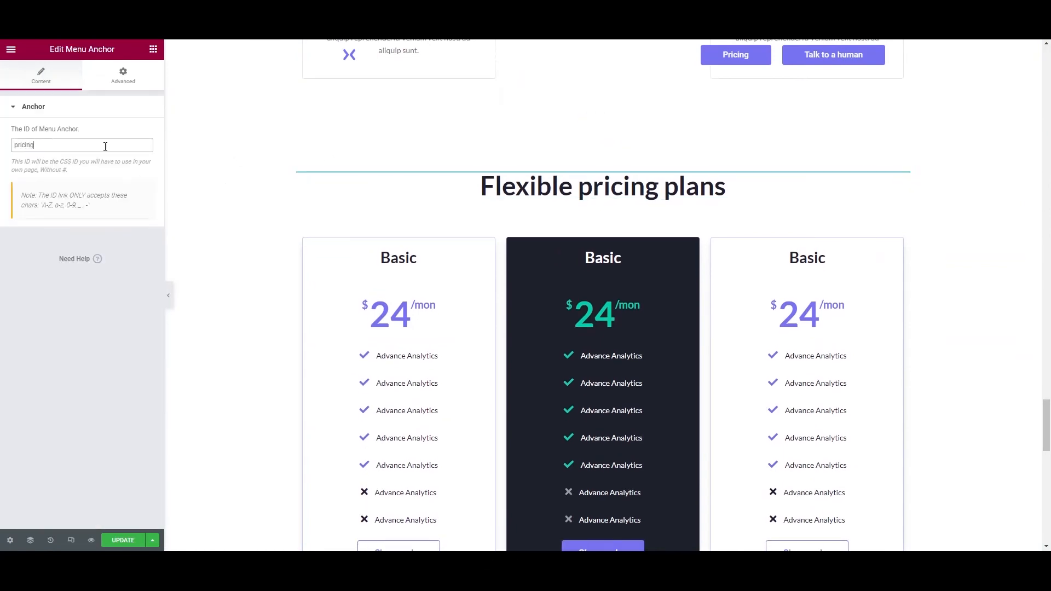
scroll(494, 249, down, 14)
scroll(827, 109, up, 4)
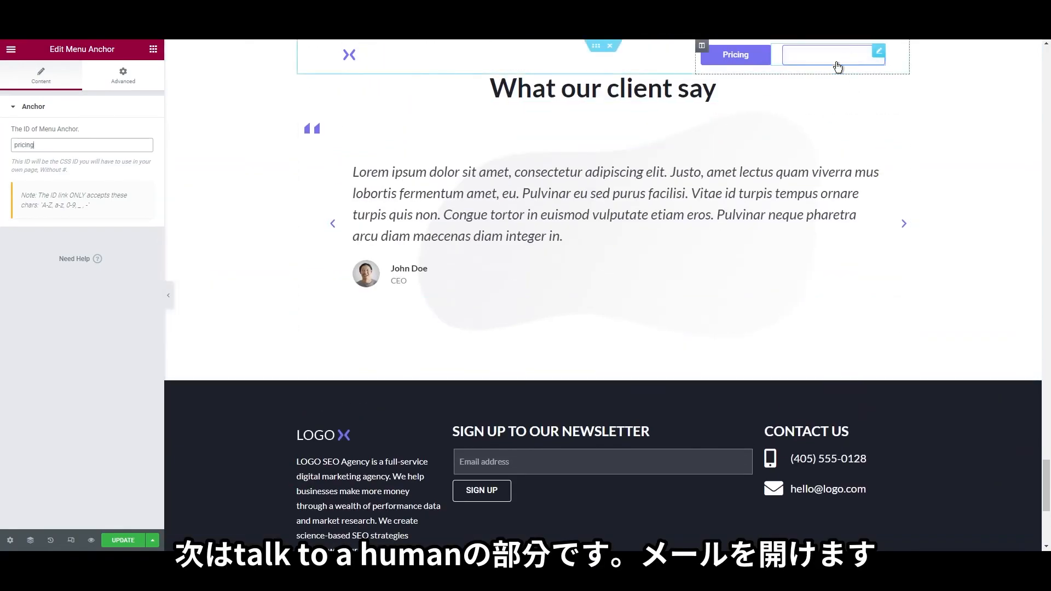
Save the anchor changes with UPDATE
click(837, 66)
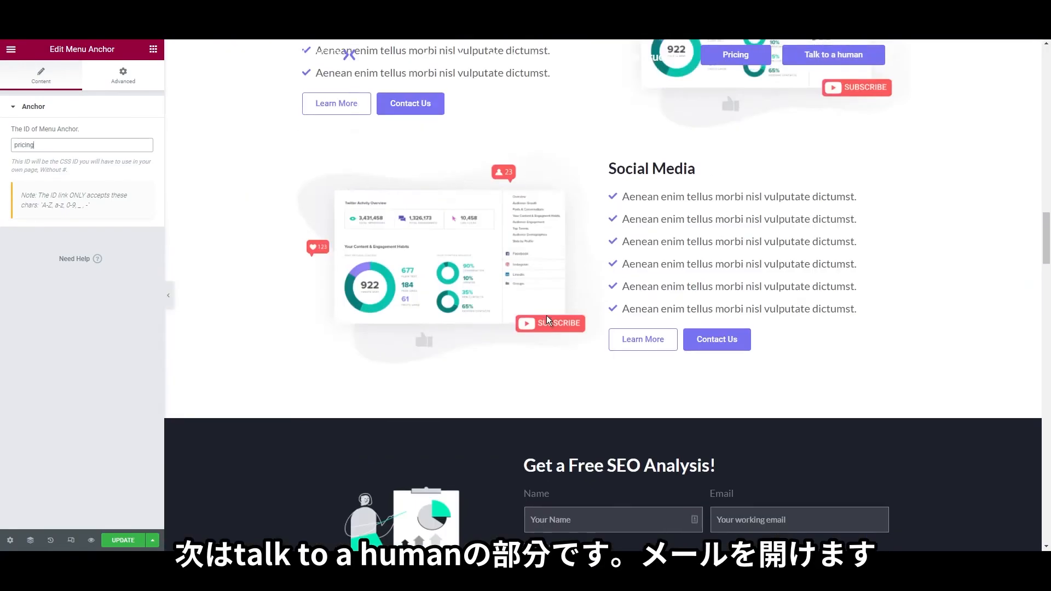
scroll(546, 316, up, 15)
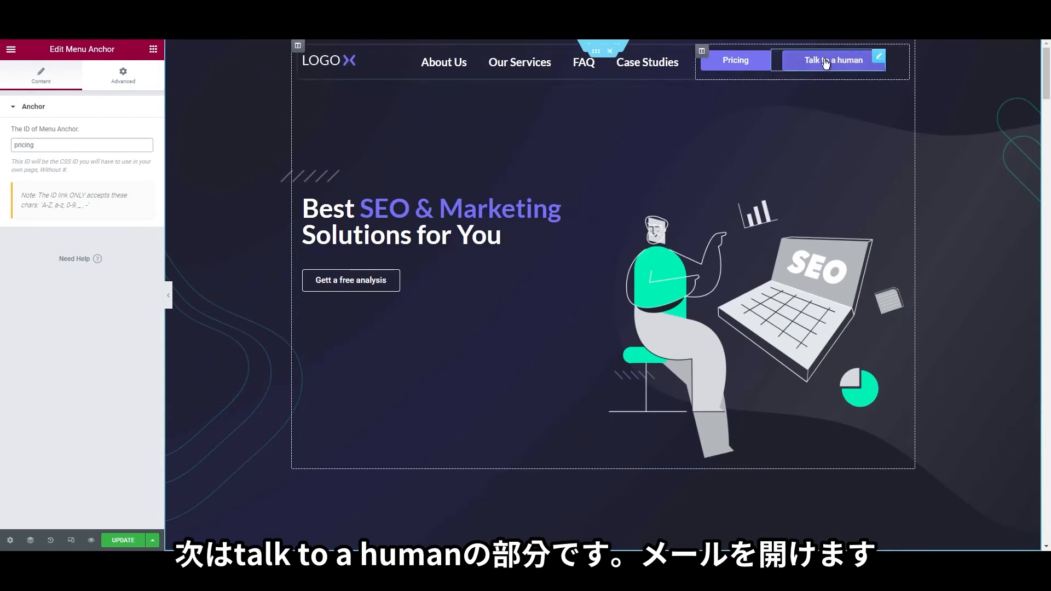
click(115, 544)
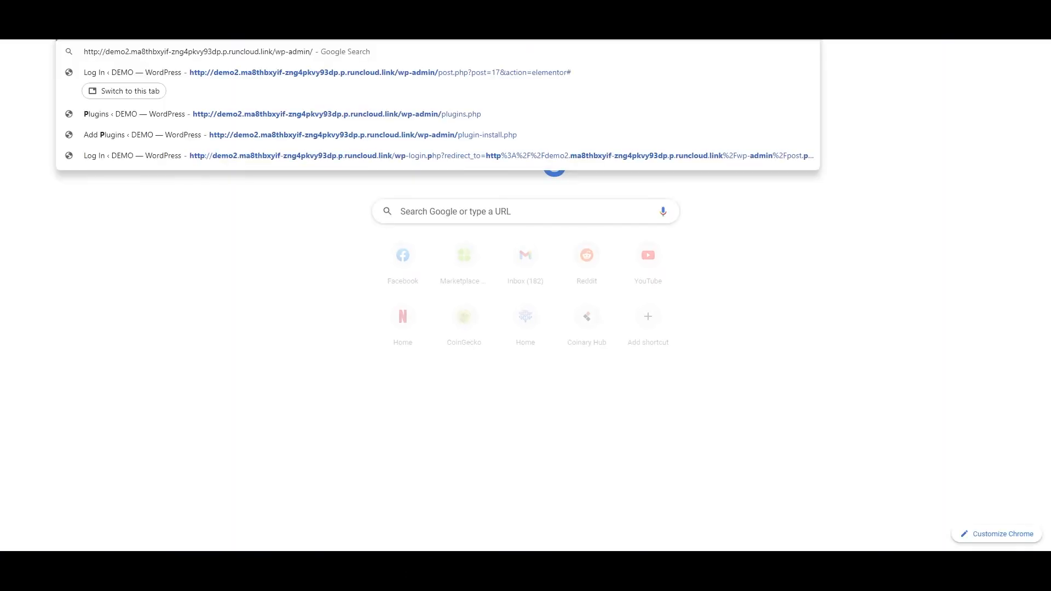
Go to the wp-admin address in a new browser tab
text(wp-admin/wp-admin)
key(Return)
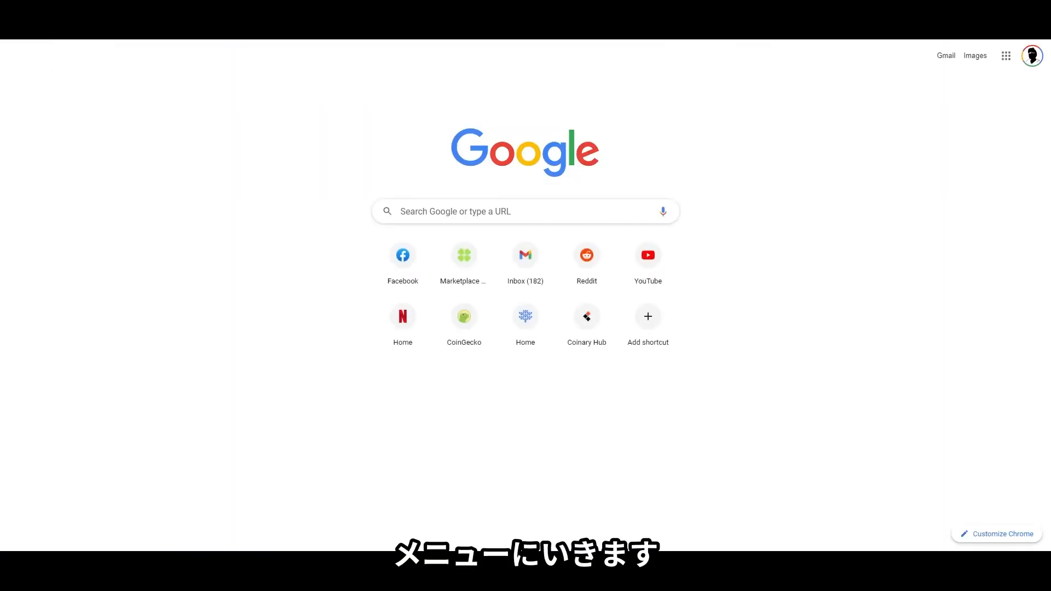
mouse_move(49, 56)
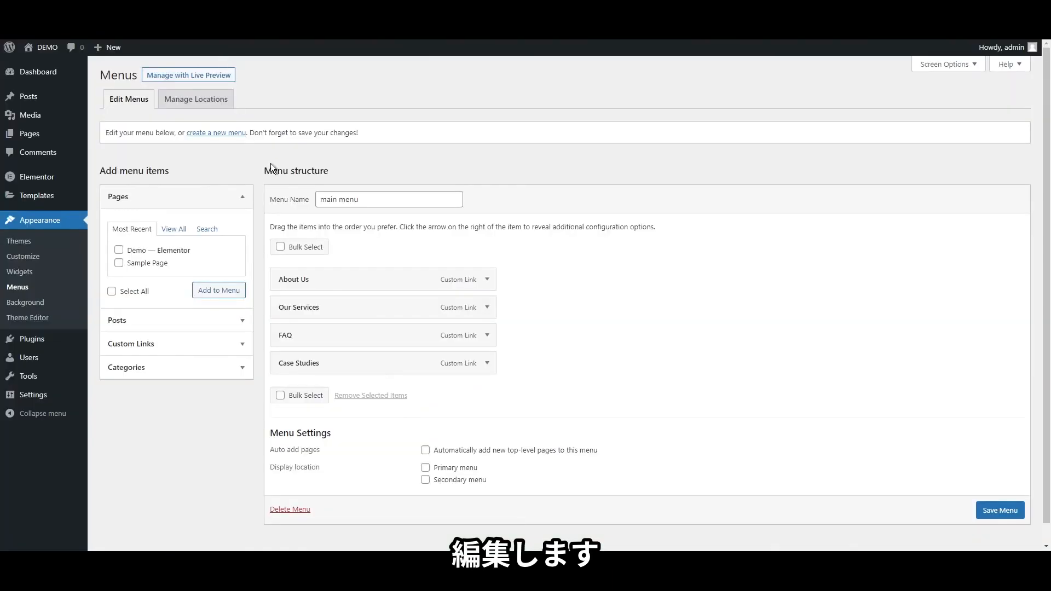
Copy the about-us anchor ID and expand the About Us menu item
scroll(164, 82, down, 1)
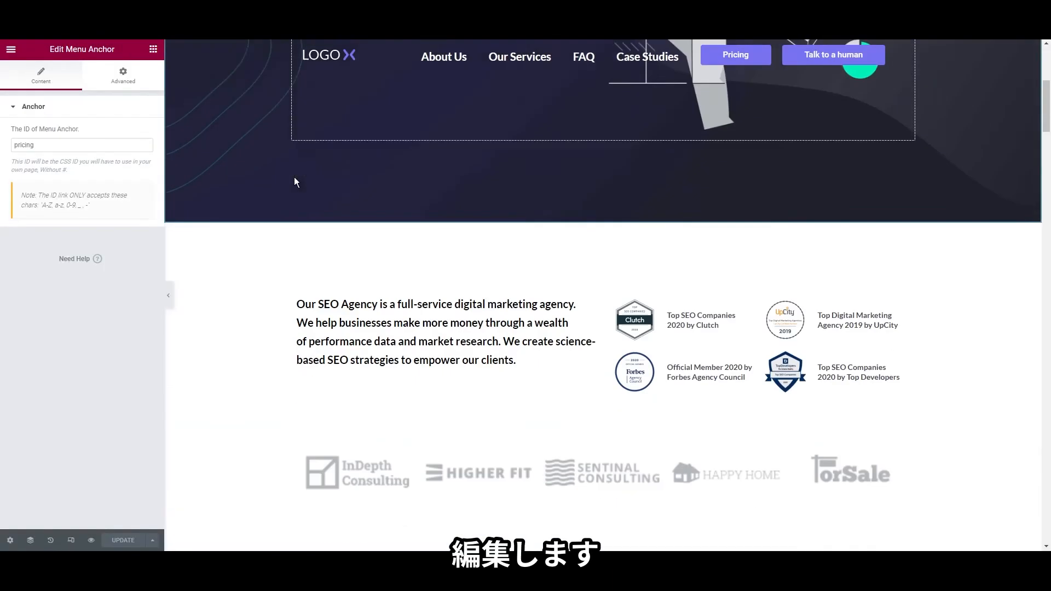
scroll(351, 209, down, 1)
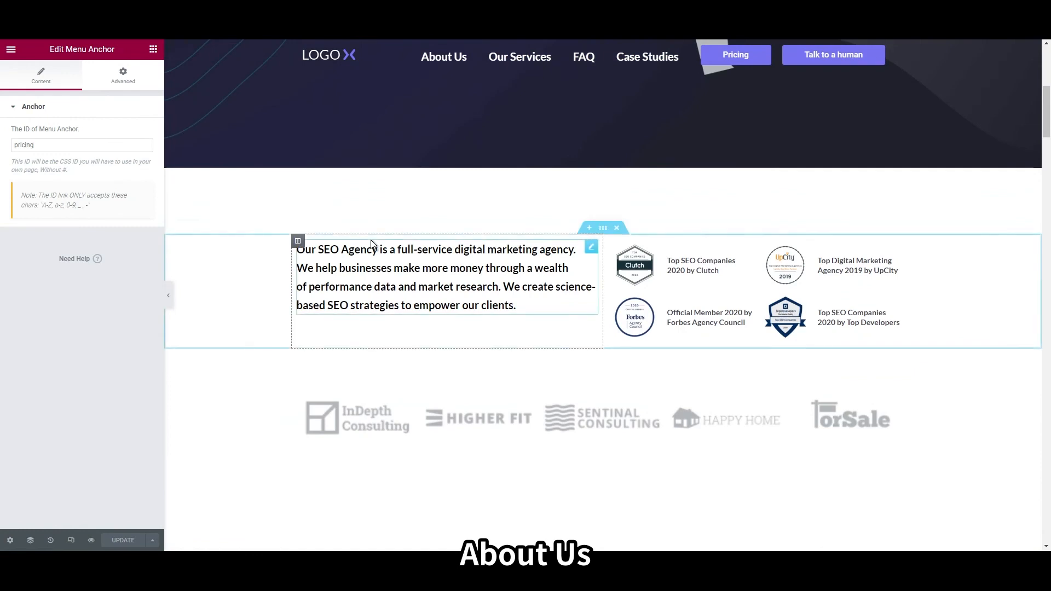
right_click(371, 240)
right_click(366, 238)
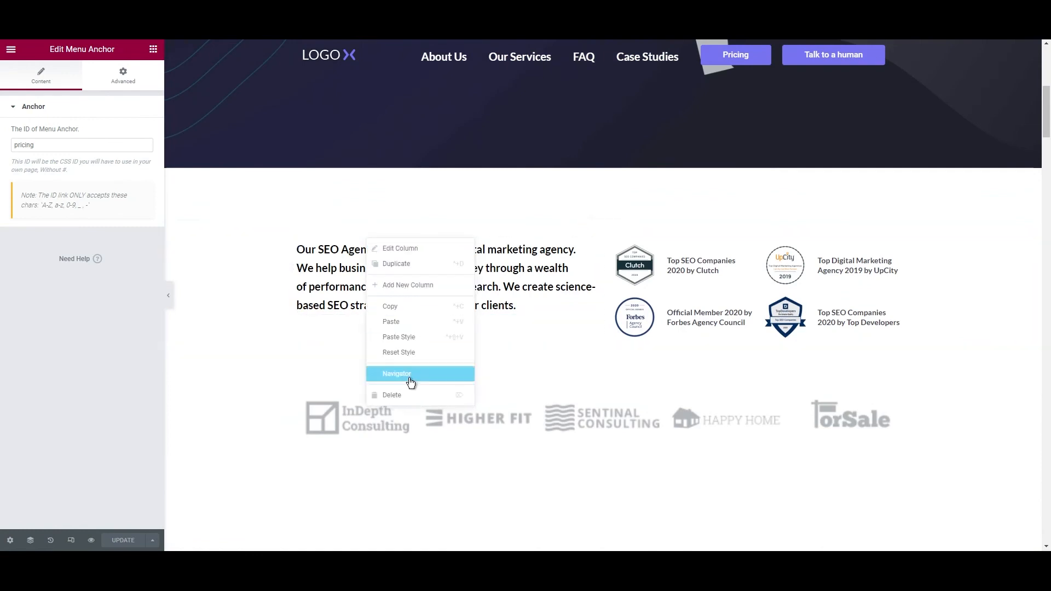
click(410, 375)
click(948, 171)
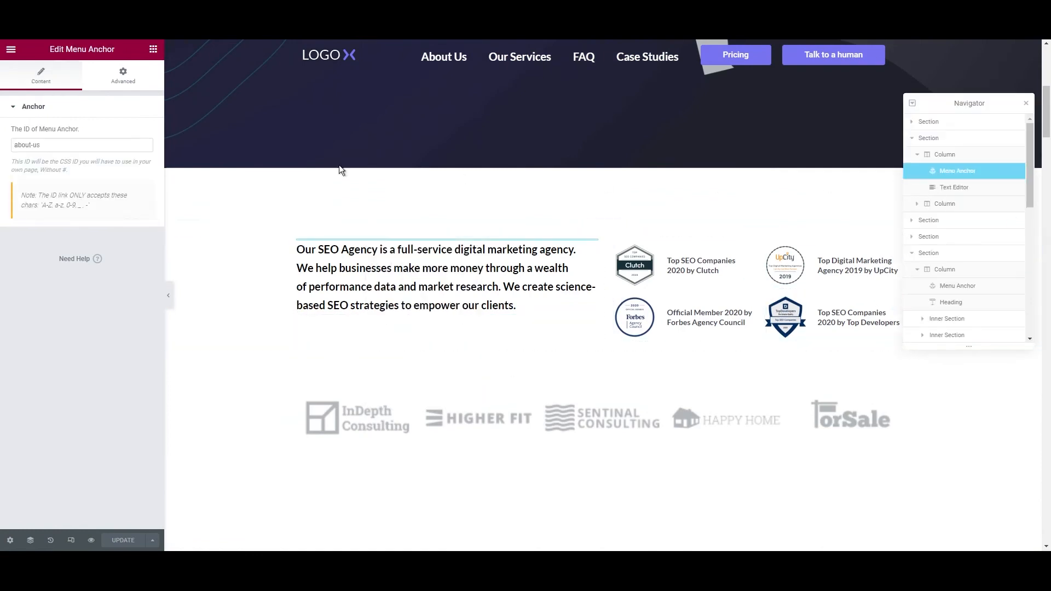
triple_click(102, 147)
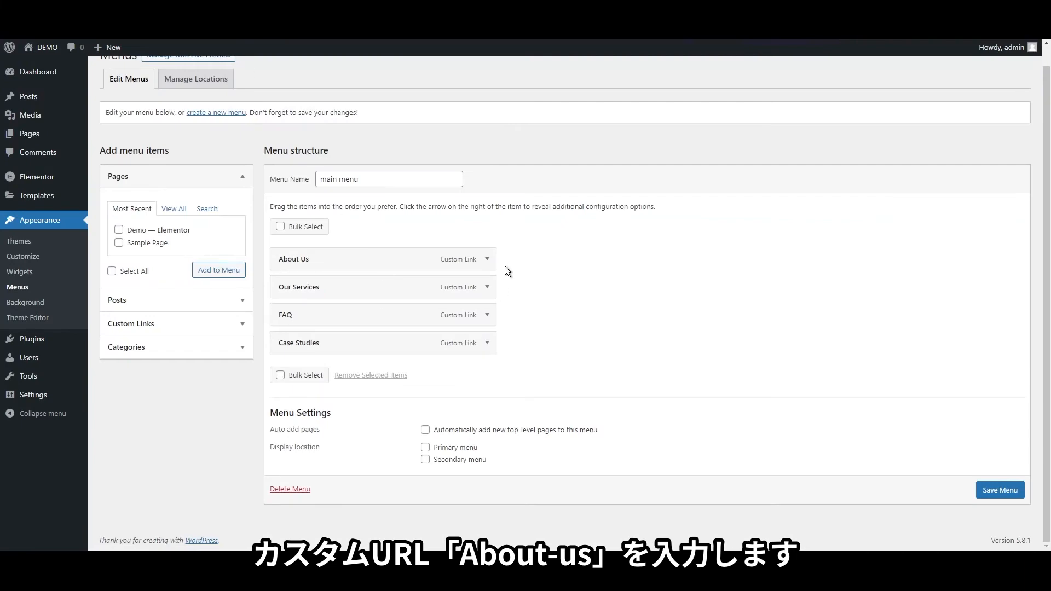
click(487, 259)
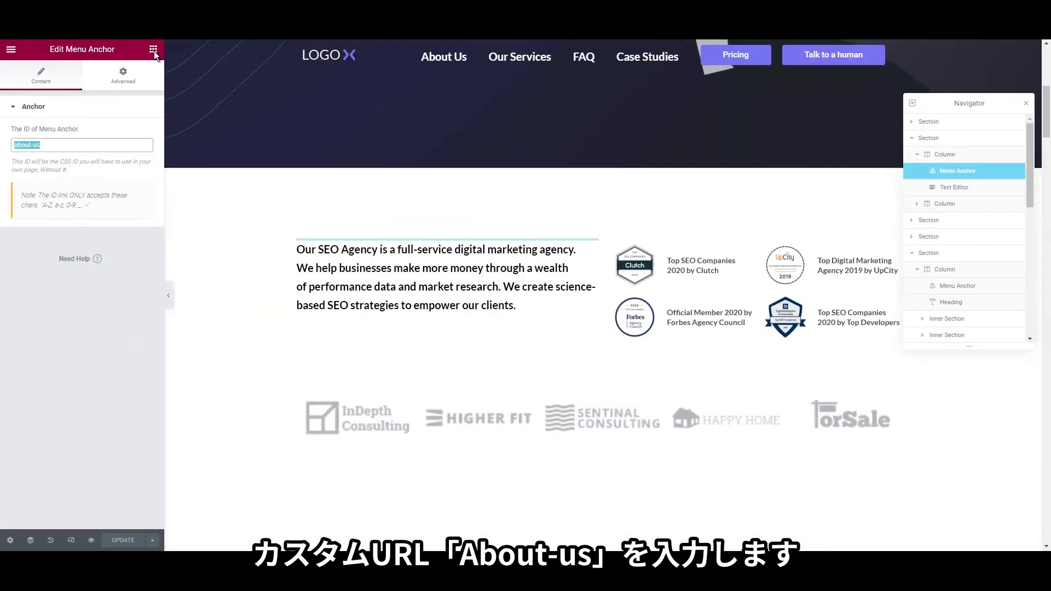
Locate the Our services anchor and expand the Our Services menu item
scroll(524, 314, down, 8)
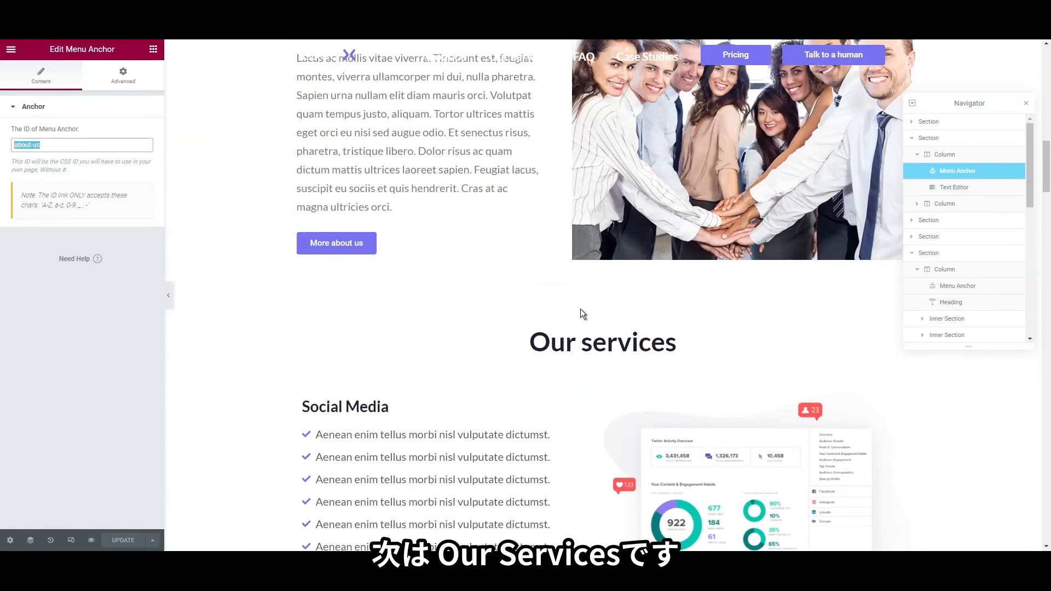
right_click(591, 334)
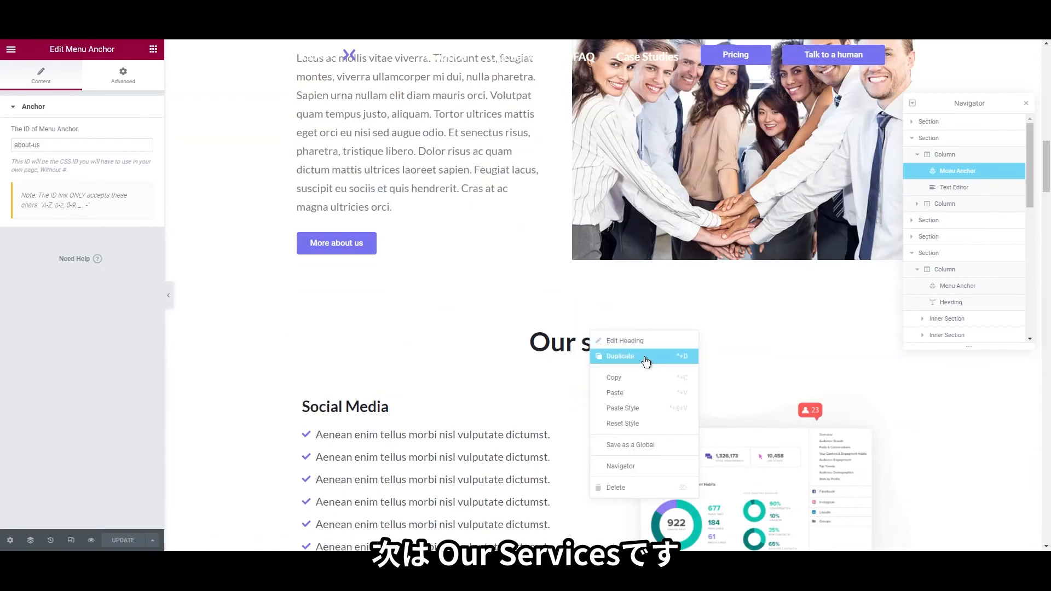
click(645, 467)
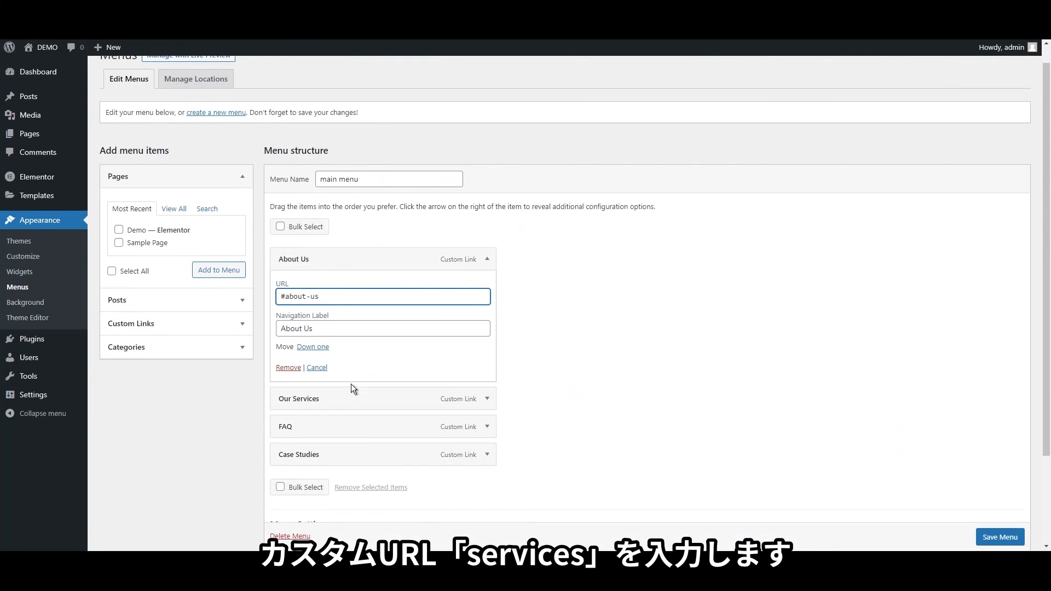
click(492, 404)
scroll(406, 385, down, 2)
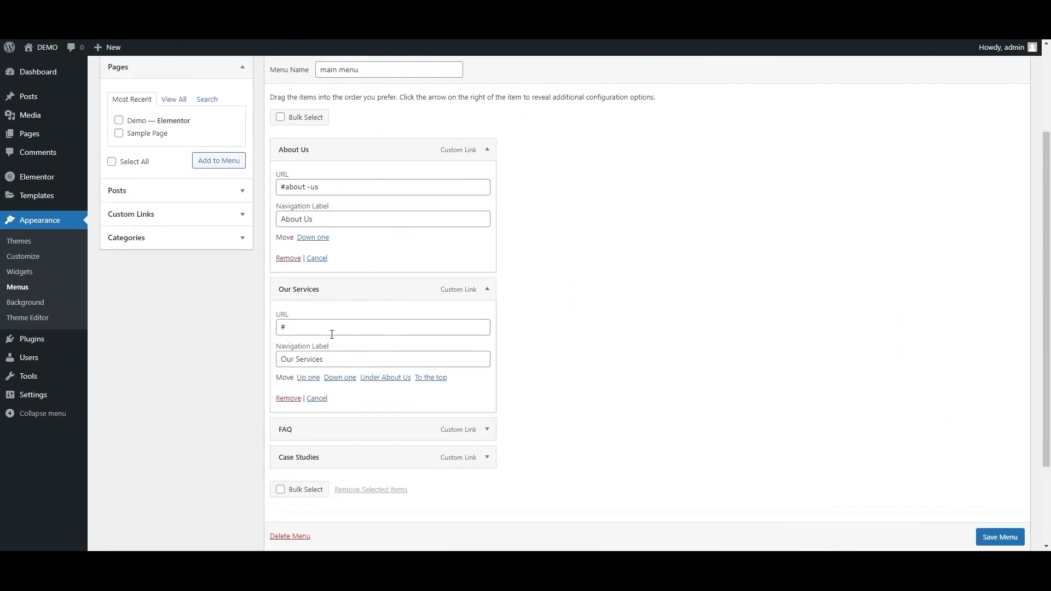
scroll(279, 281, down, 2)
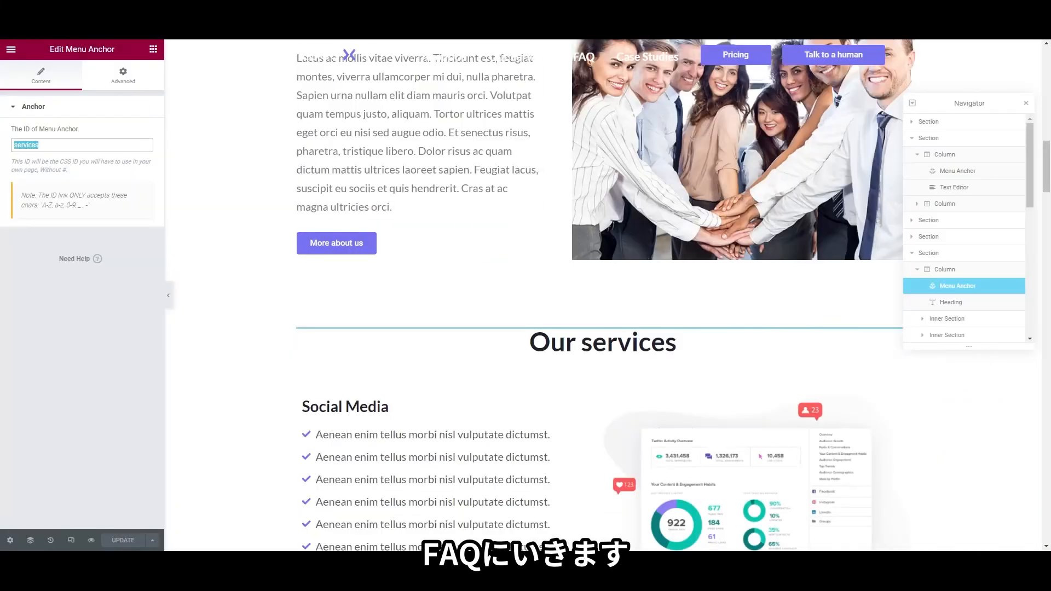
scroll(541, 366, down, 10)
scroll(540, 366, down, 15)
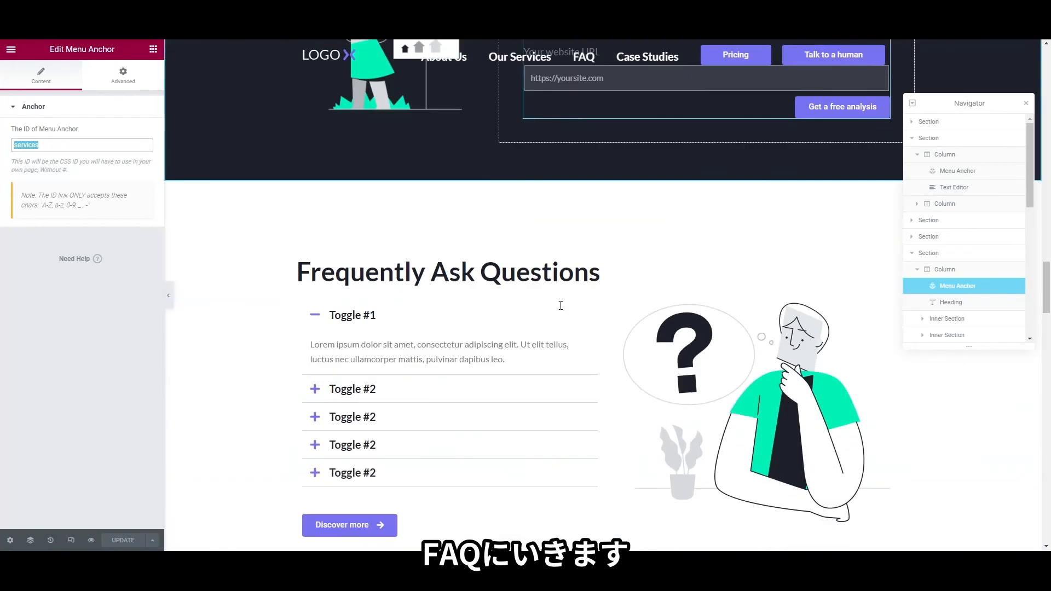
Read the FAQ anchor's ID and expand the FAQ menu item's settings
right_click(478, 265)
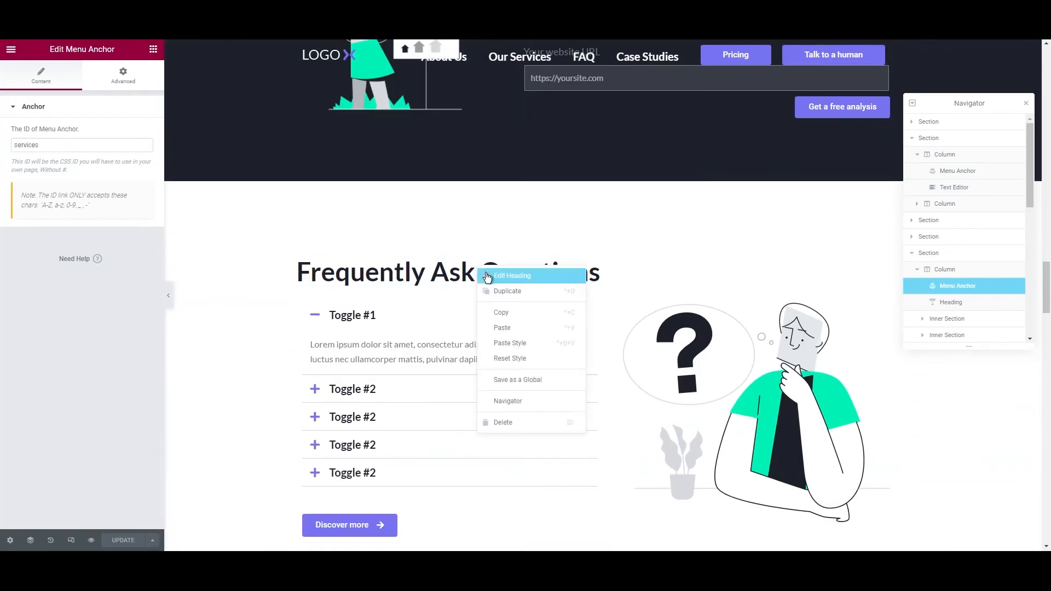
click(540, 401)
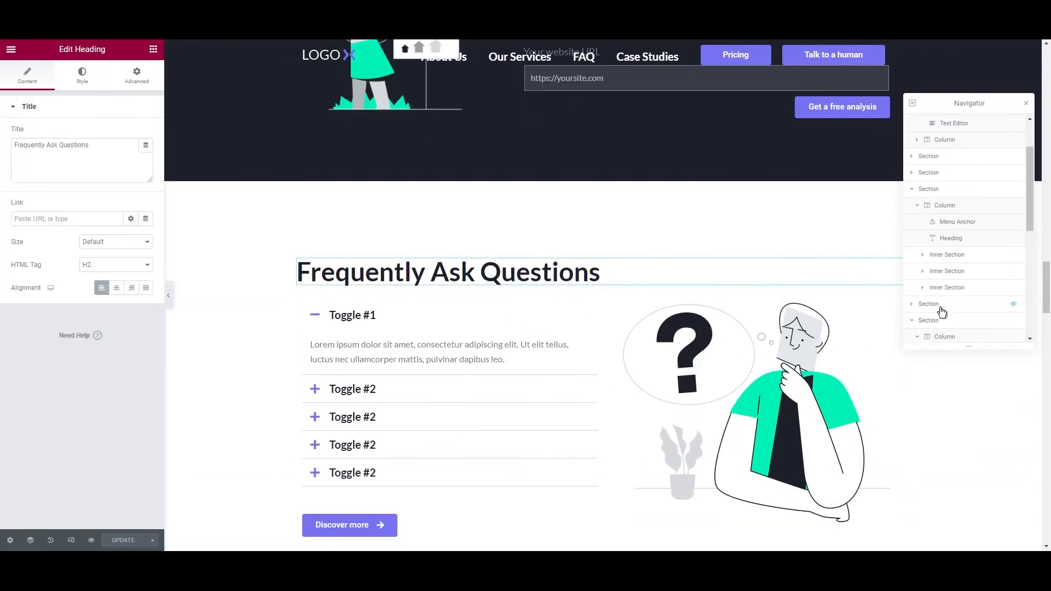
click(956, 221)
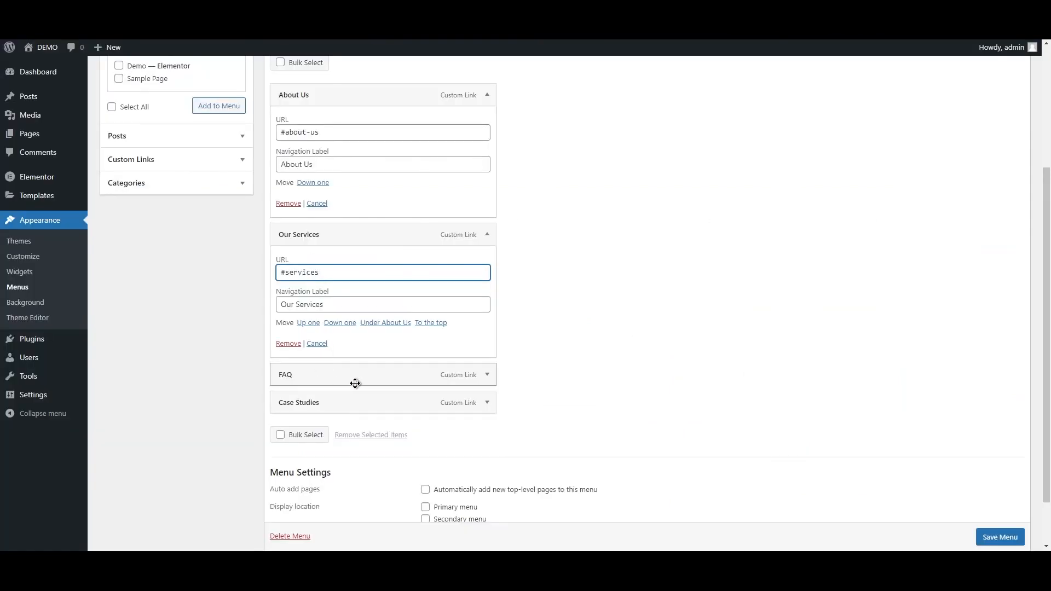
click(487, 375)
scroll(138, 76, down, 3)
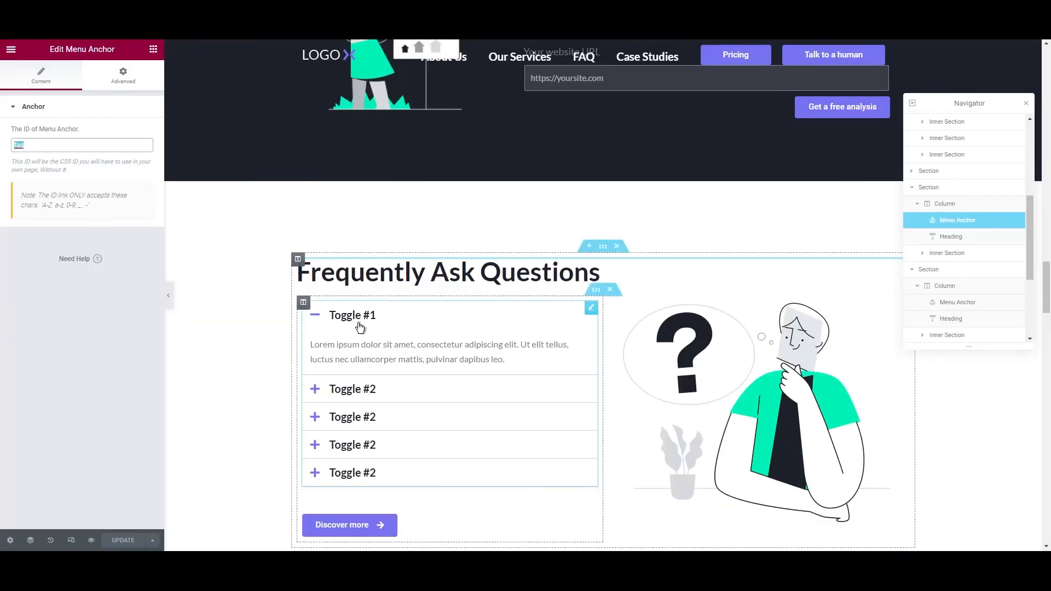
scroll(359, 327, down, 5)
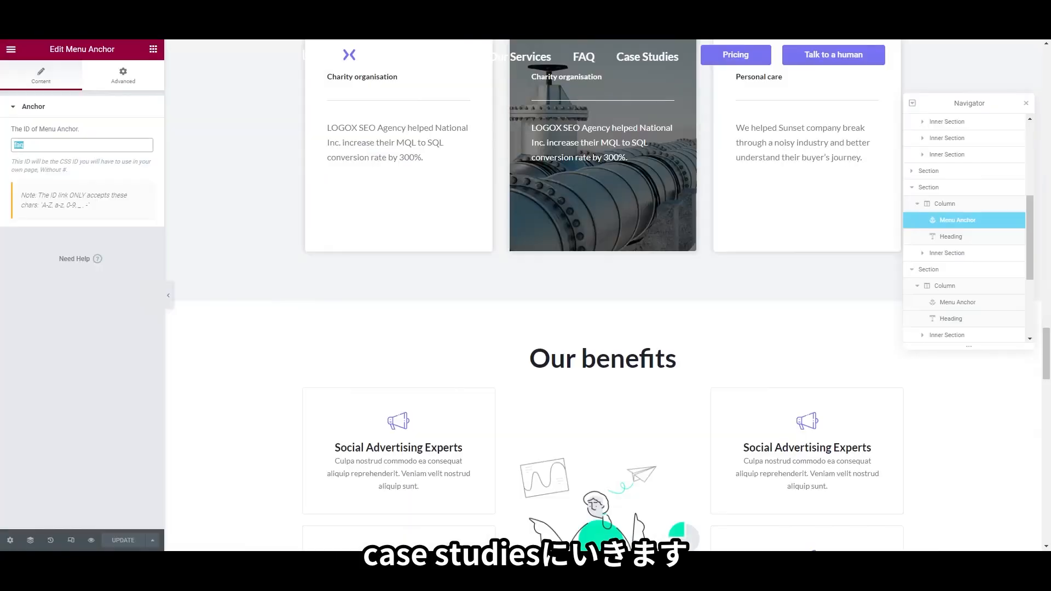
scroll(547, 367, down, 10)
scroll(527, 347, down, 5)
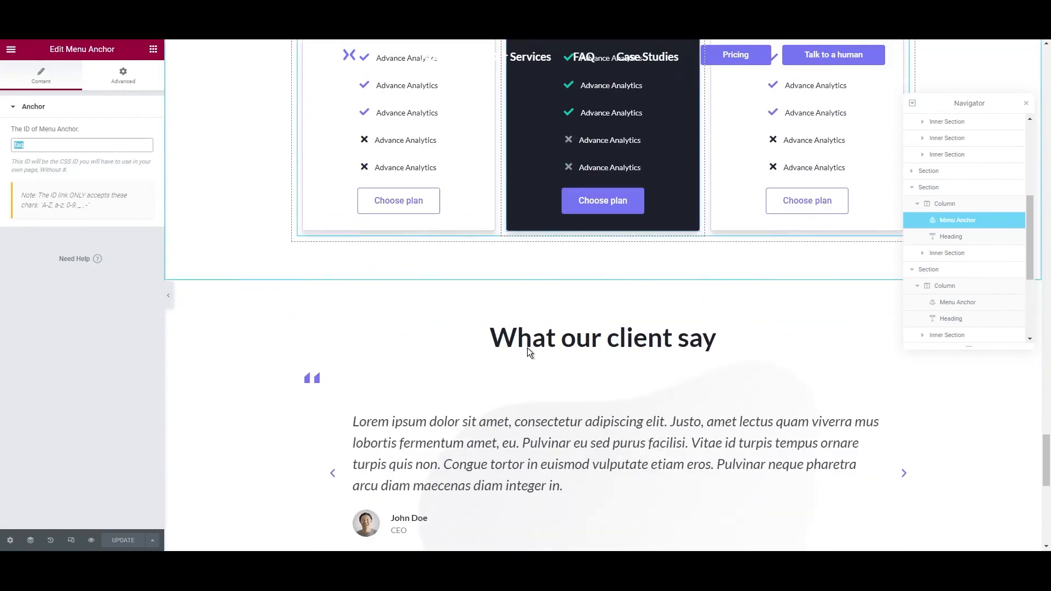
scroll(523, 409, up, 10)
scroll(524, 410, up, 15)
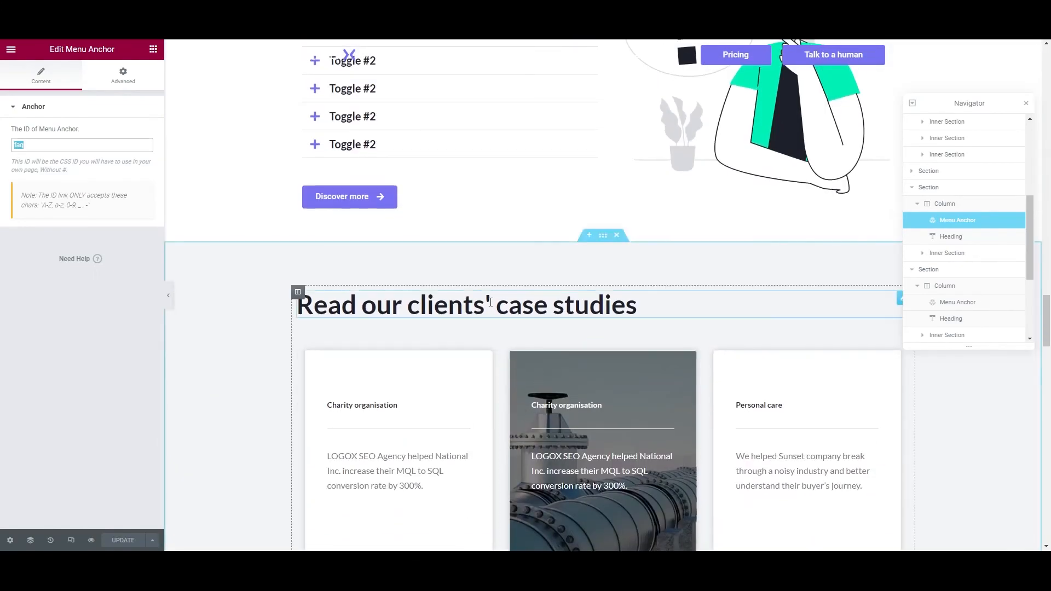
Confirm the case-studies anchor, set the Case Studies link to #case-studies, and save the menu
right_click(492, 304)
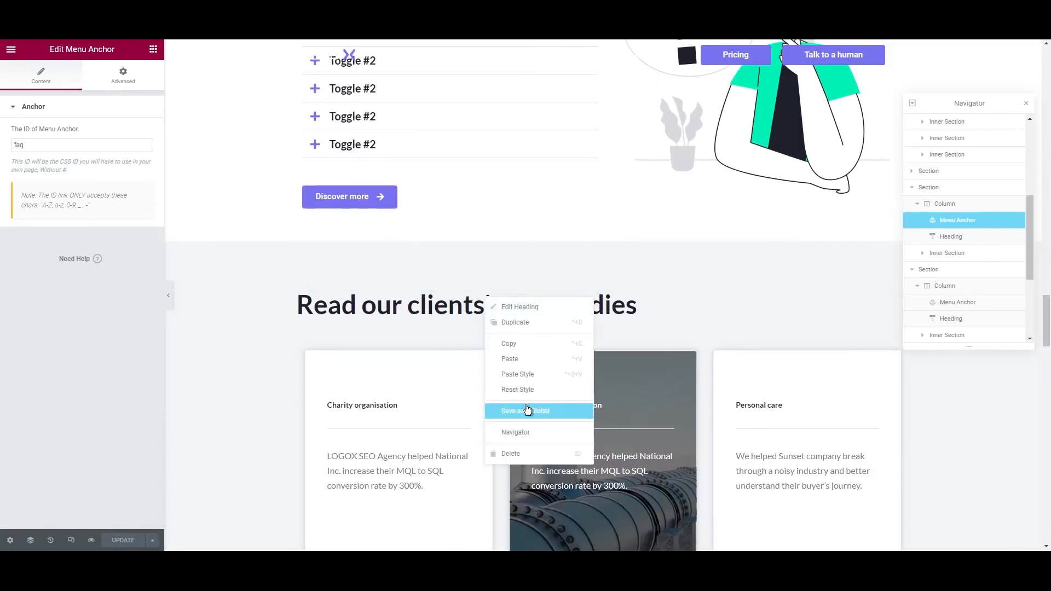
click(516, 432)
click(958, 302)
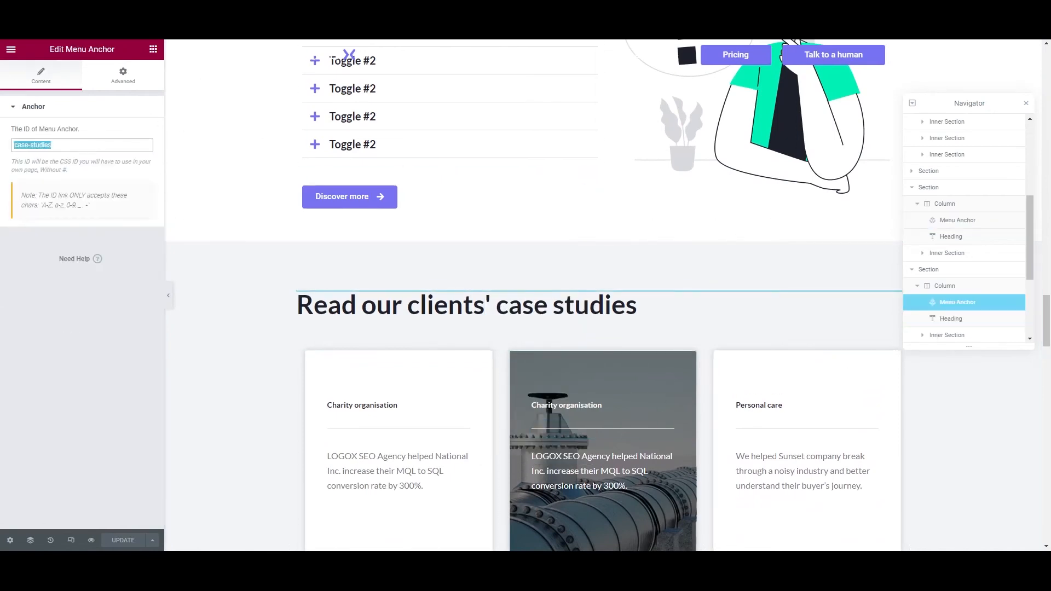
click(232, 9)
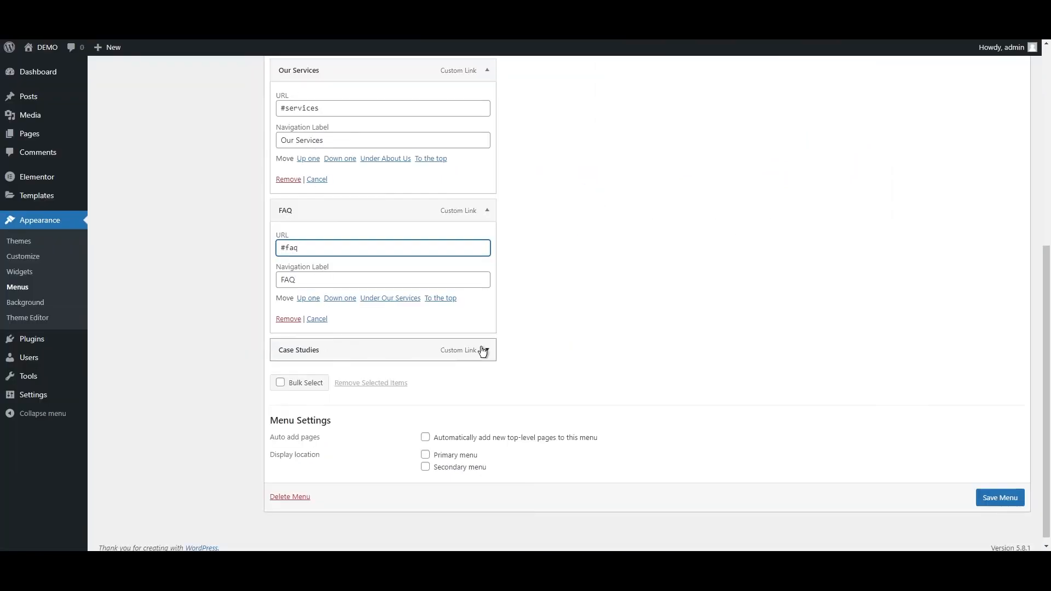
click(485, 351)
click(982, 533)
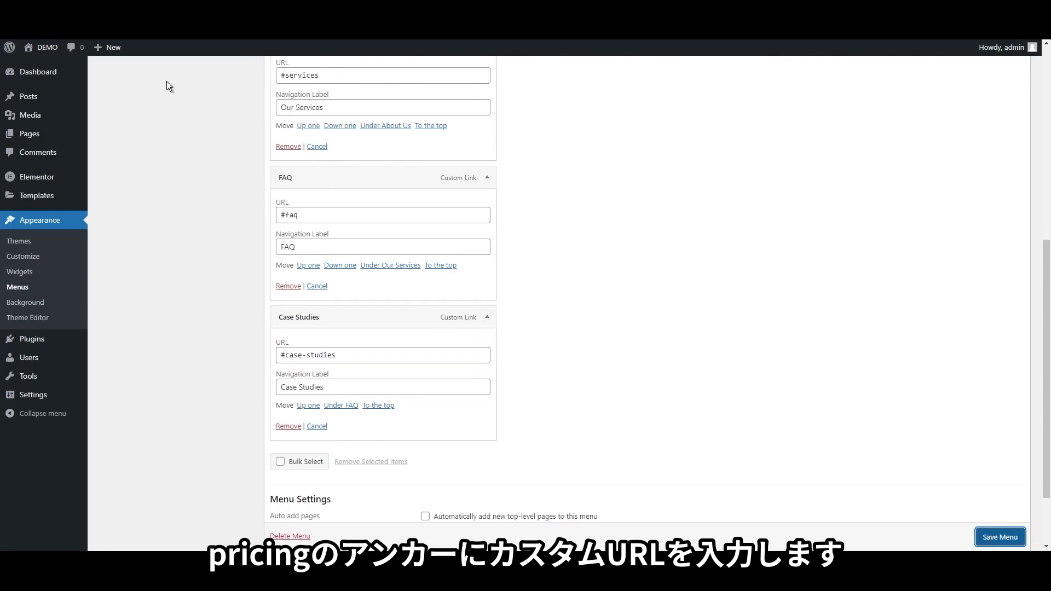
click(99, 9)
Find the anchor above the pricing plans heading and copy its pricing ID
scroll(506, 209, up, 9)
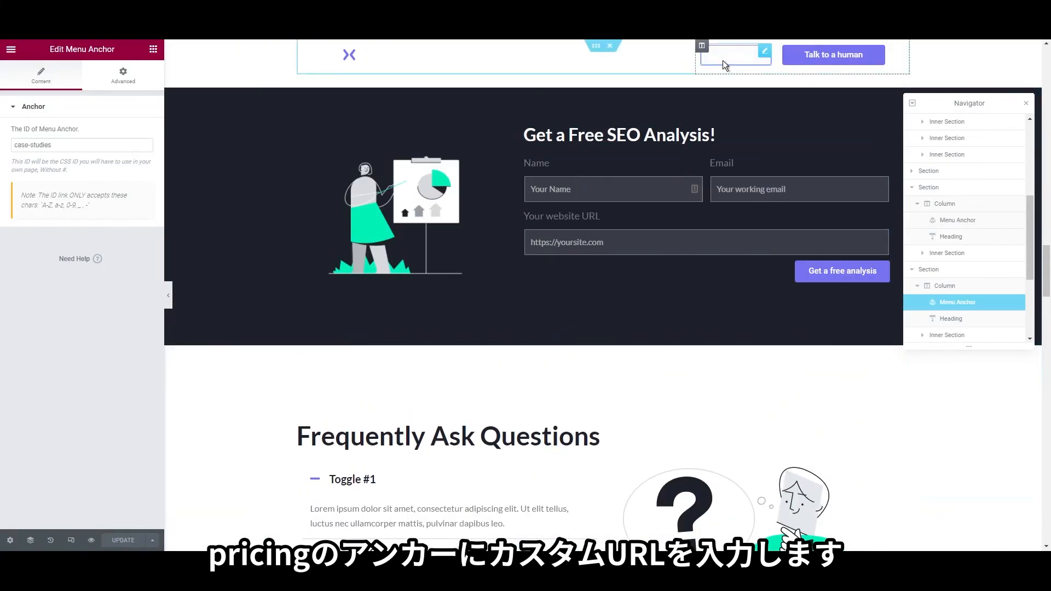
click(723, 63)
scroll(550, 265, down, 15)
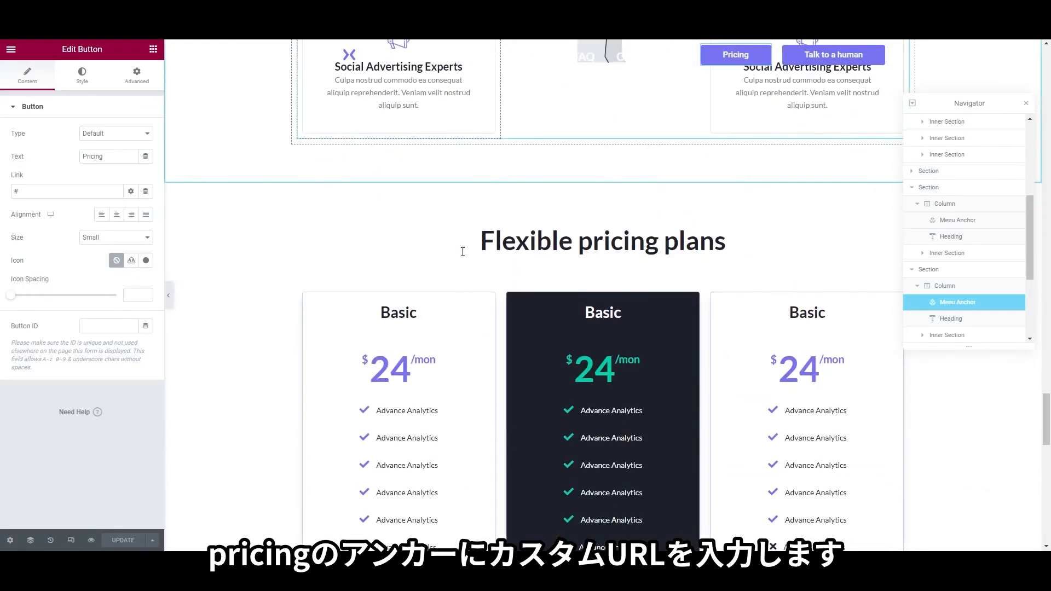
scroll(492, 253, down, 4)
scroll(558, 241, up, 4)
right_click(583, 244)
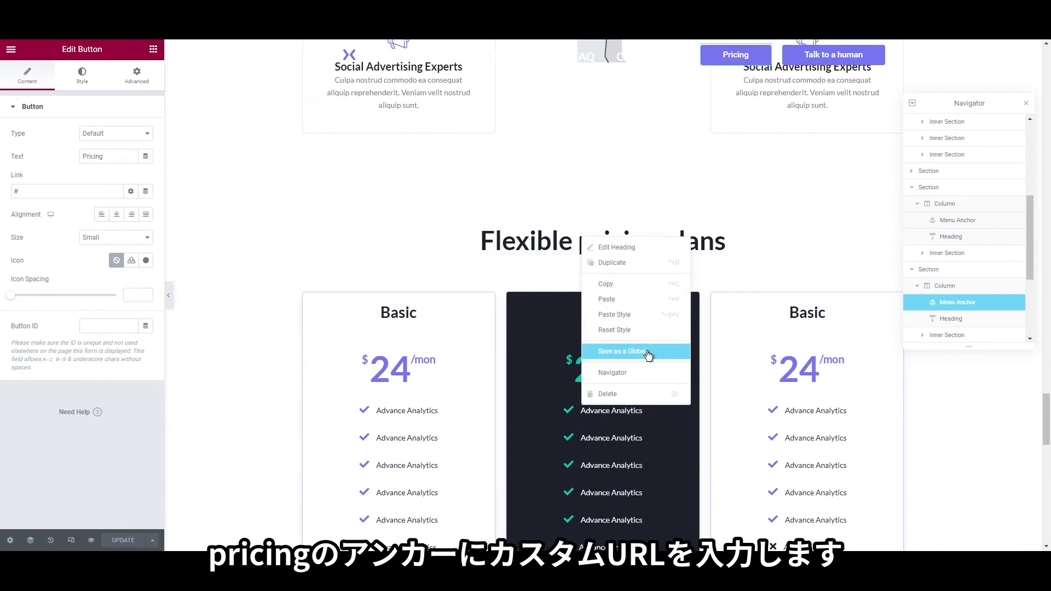
click(616, 247)
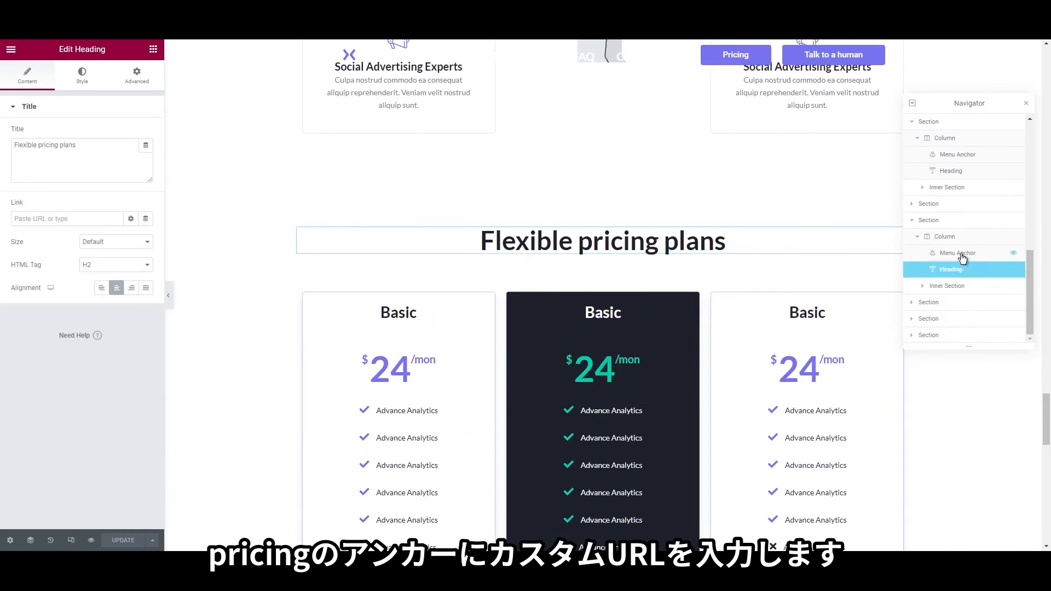
click(963, 255)
double_click(78, 150)
key(ctrl+c)
Link the header Pricing button to #pricing and open the live preview
right_click(745, 55)
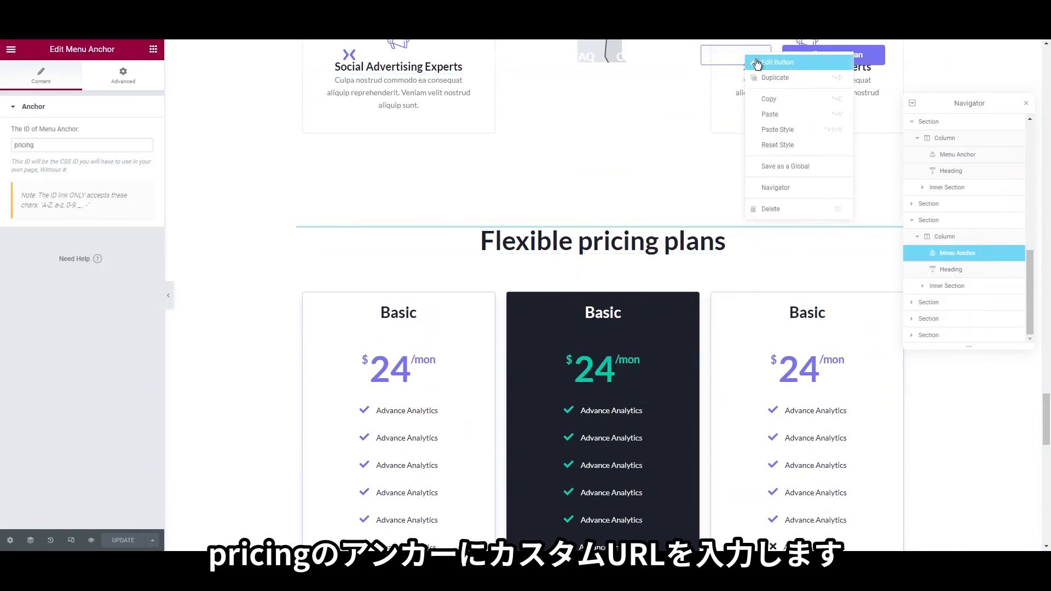
click(766, 61)
click(51, 189)
key(ctrl+v)
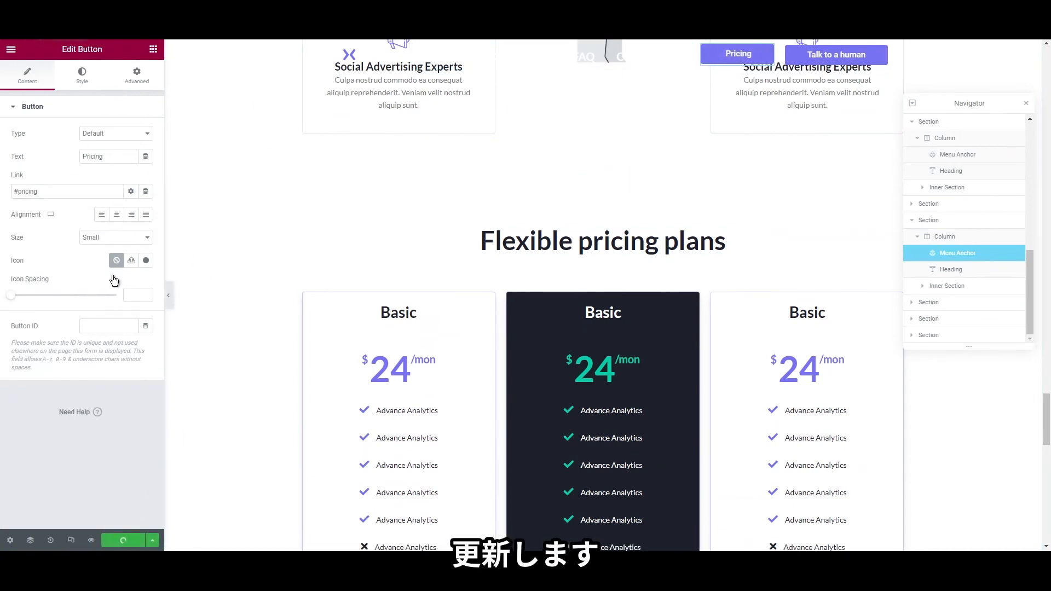
click(91, 541)
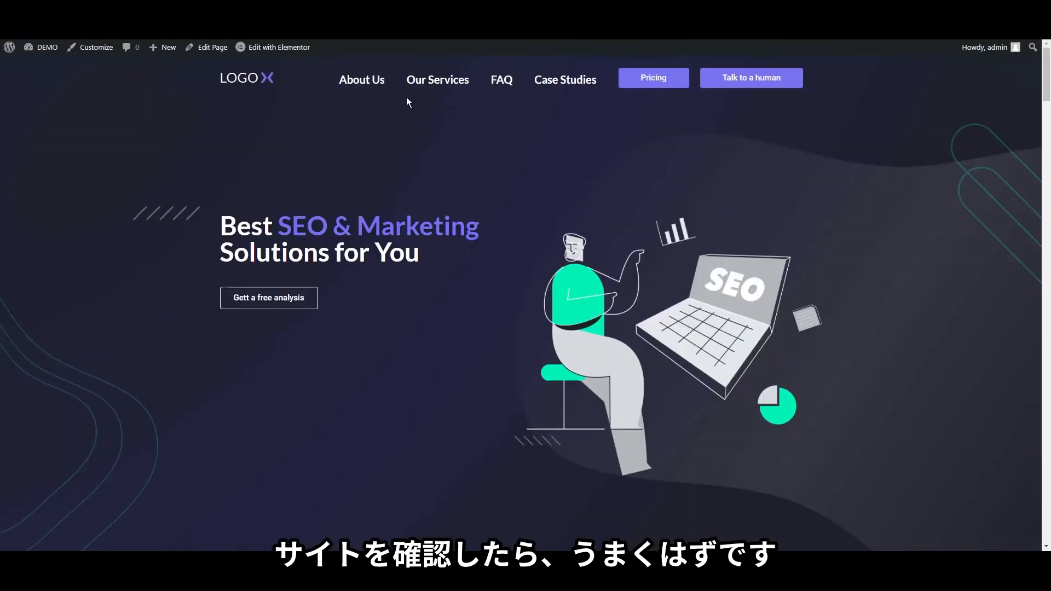
scroll(370, 94, down, 9)
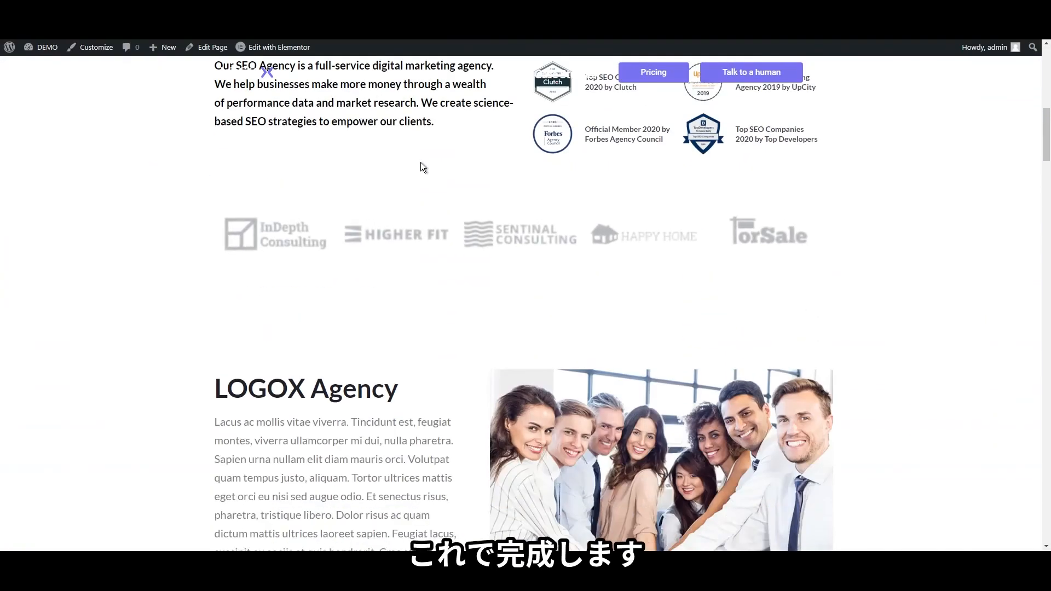
scroll(422, 164, up, 2)
scroll(415, 98, down, 8)
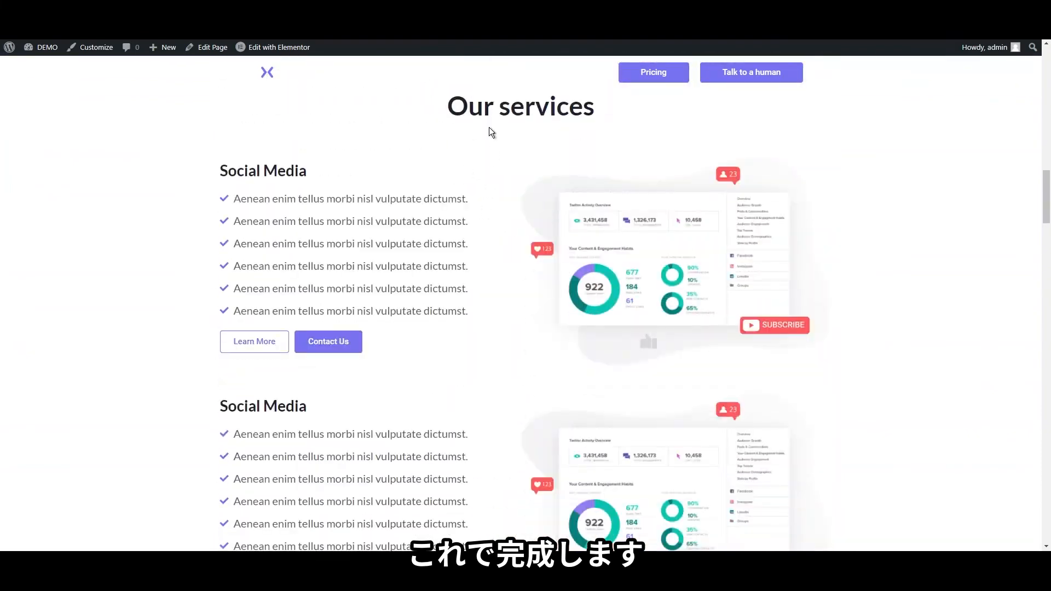
scroll(492, 132, up, 8)
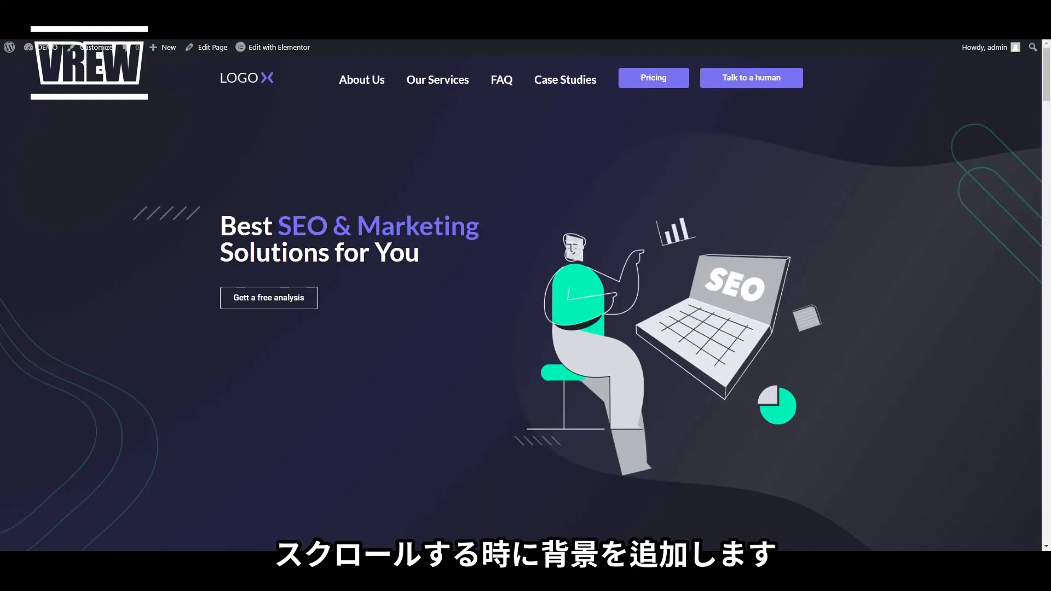
scroll(522, 295, down, 4)
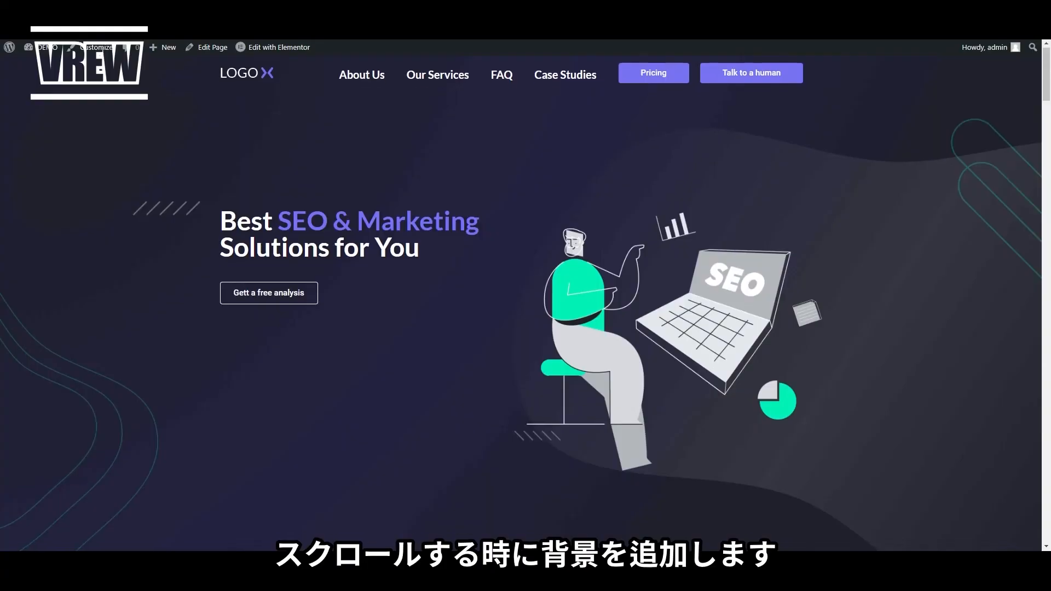
scroll(521, 296, up, 3)
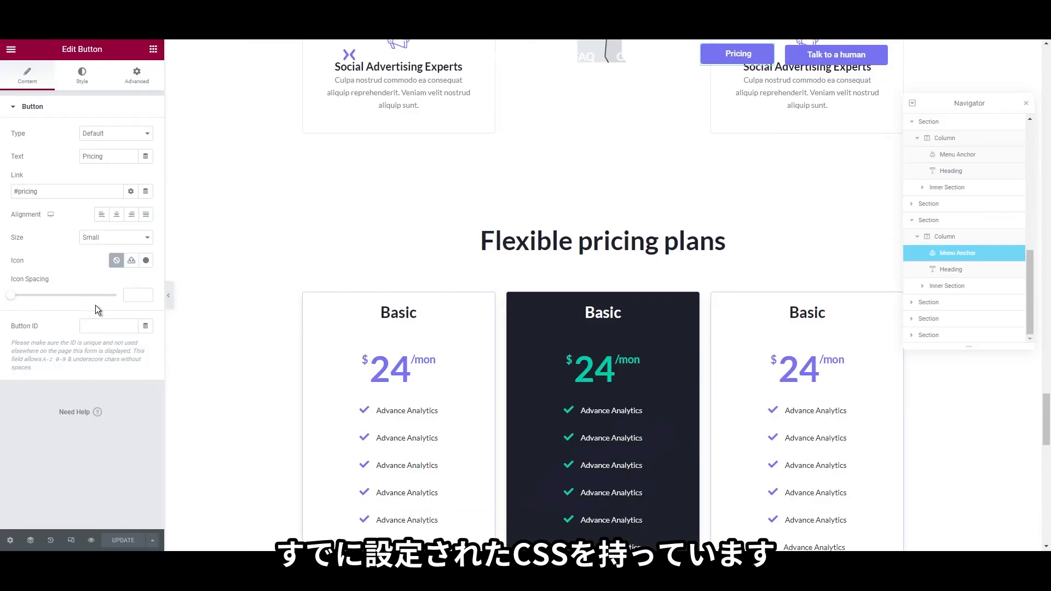
Add page Custom CSS giving the sticky header a #1e212c background, 15px padding, 100% width, and save
click(9, 540)
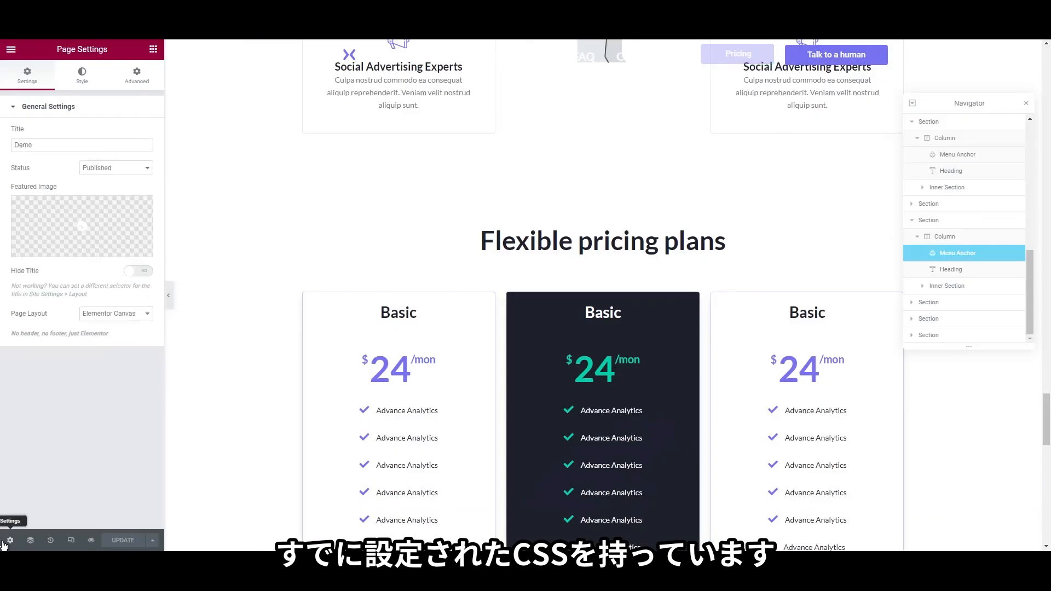
click(136, 75)
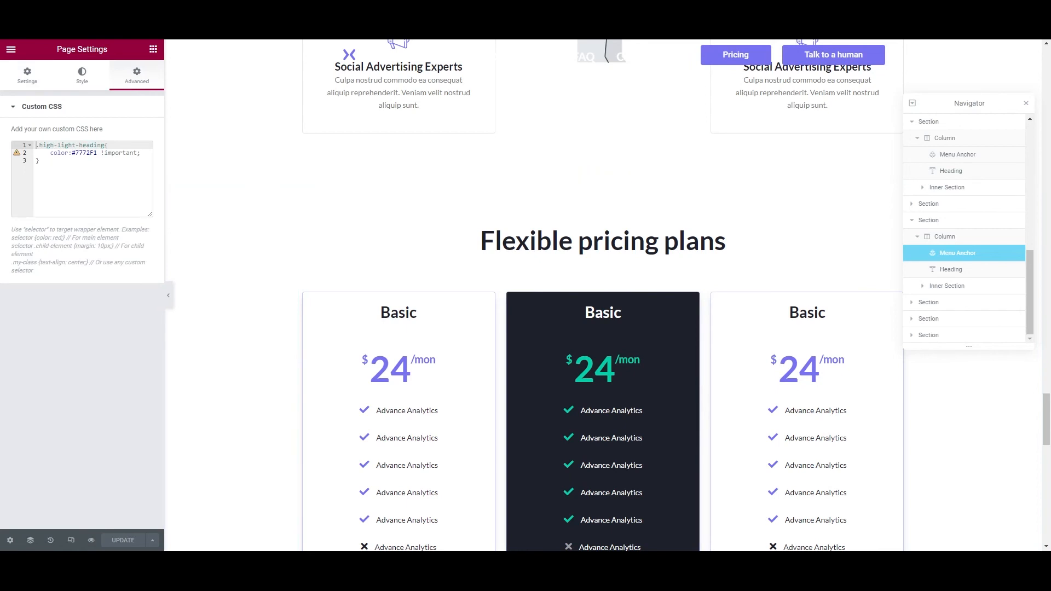
click(74, 188)
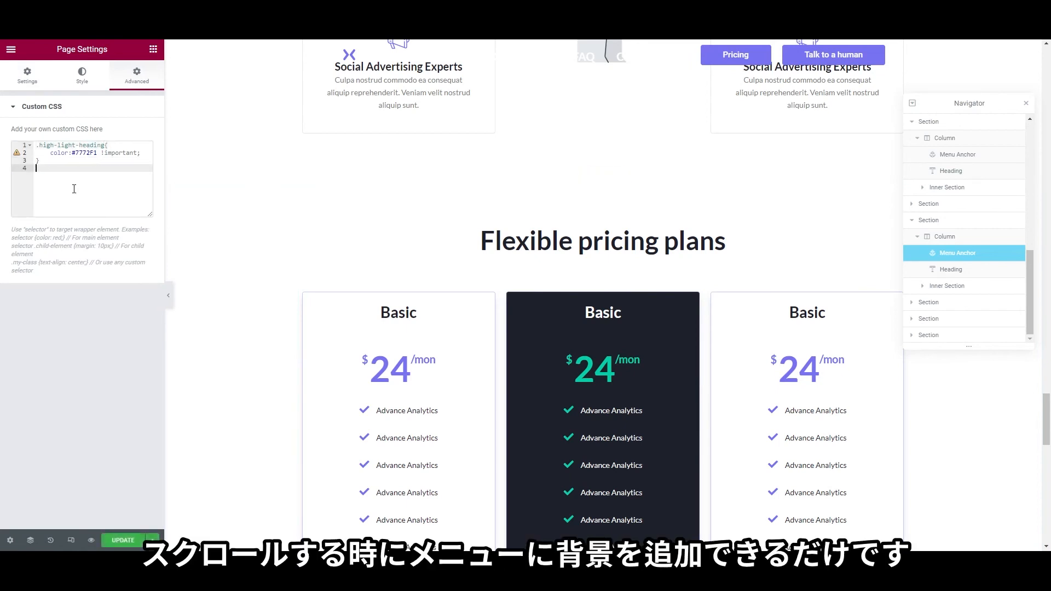
text(.elementor-sticky--effects {     background: #1e212c !important;     padding: 15px;     max-width: 100%; })
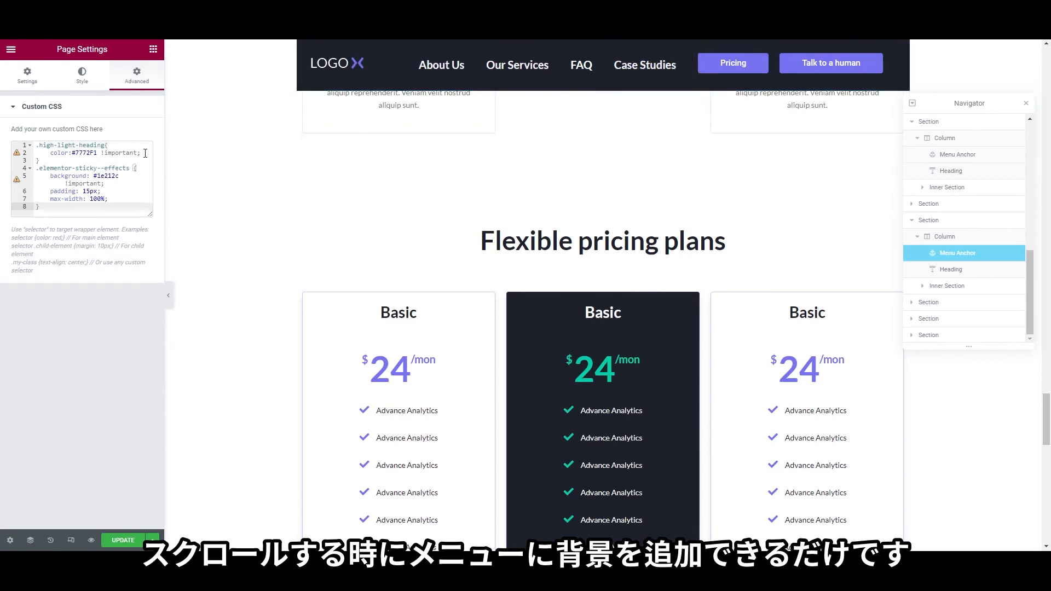
scroll(240, 226, up, 1)
scroll(239, 227, up, 15)
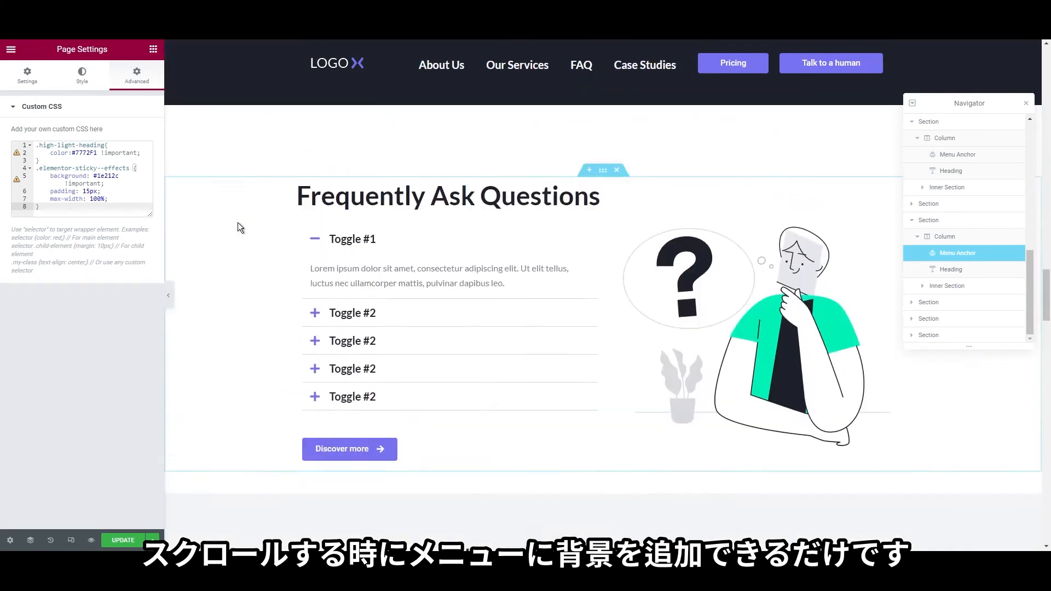
scroll(240, 227, down, 5)
key(ctrl+s)
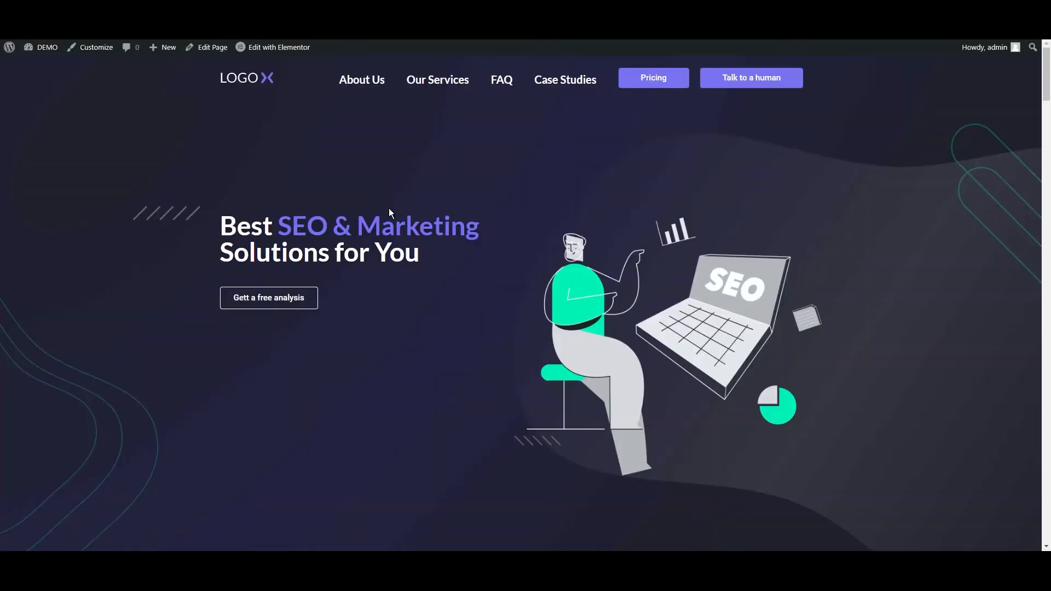
scroll(390, 208, down, 5)
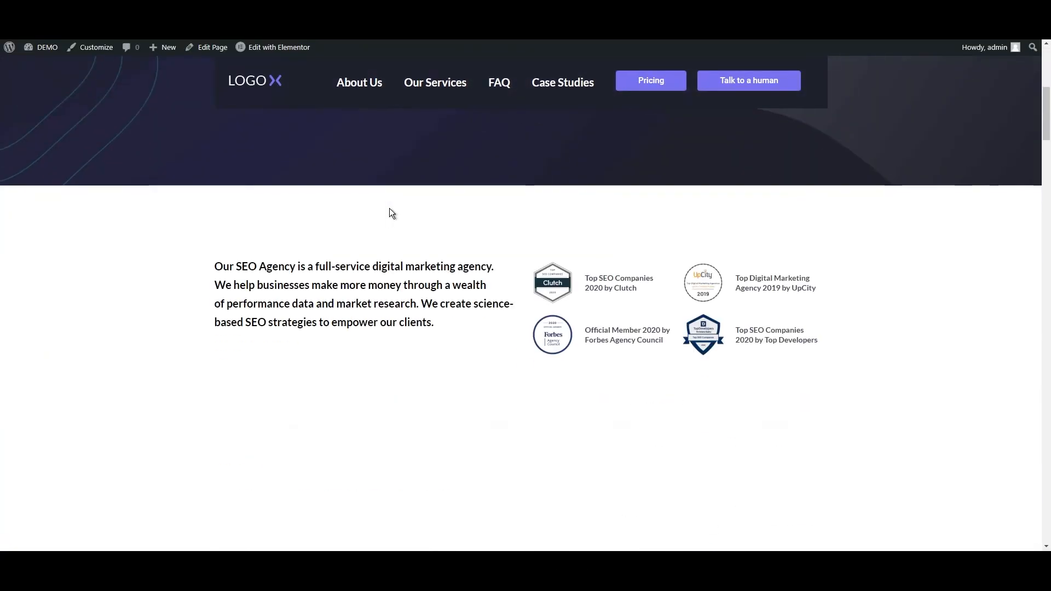
scroll(389, 209, down, 15)
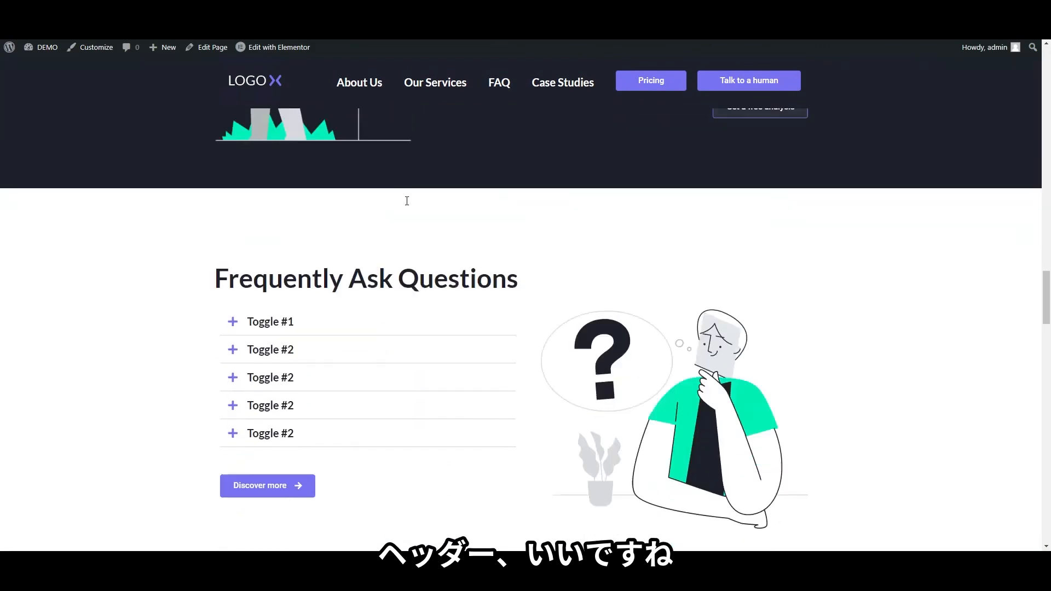
scroll(407, 201, down, 12)
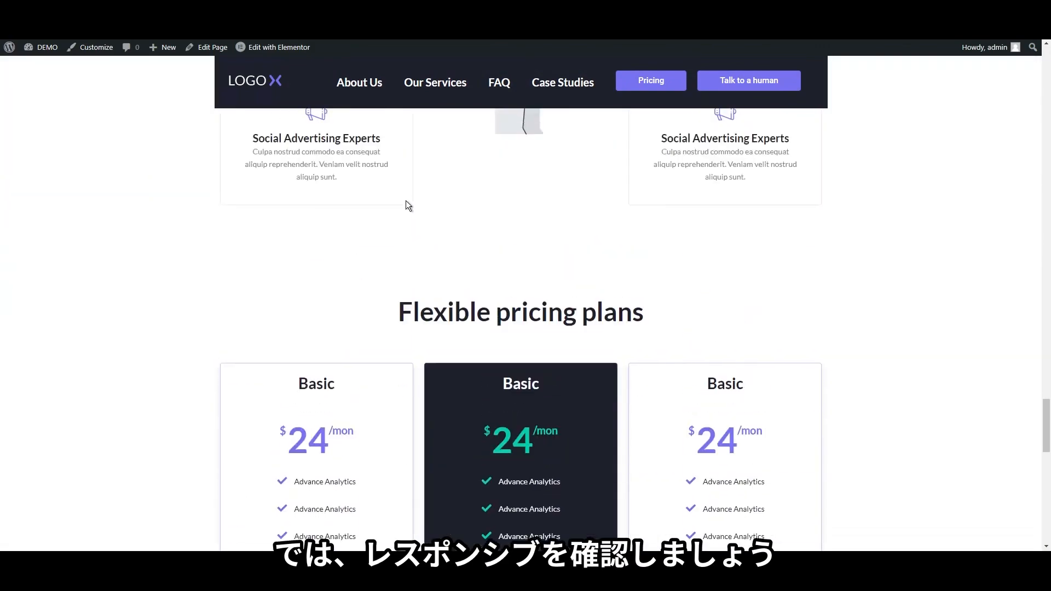
scroll(218, 146, up, 15)
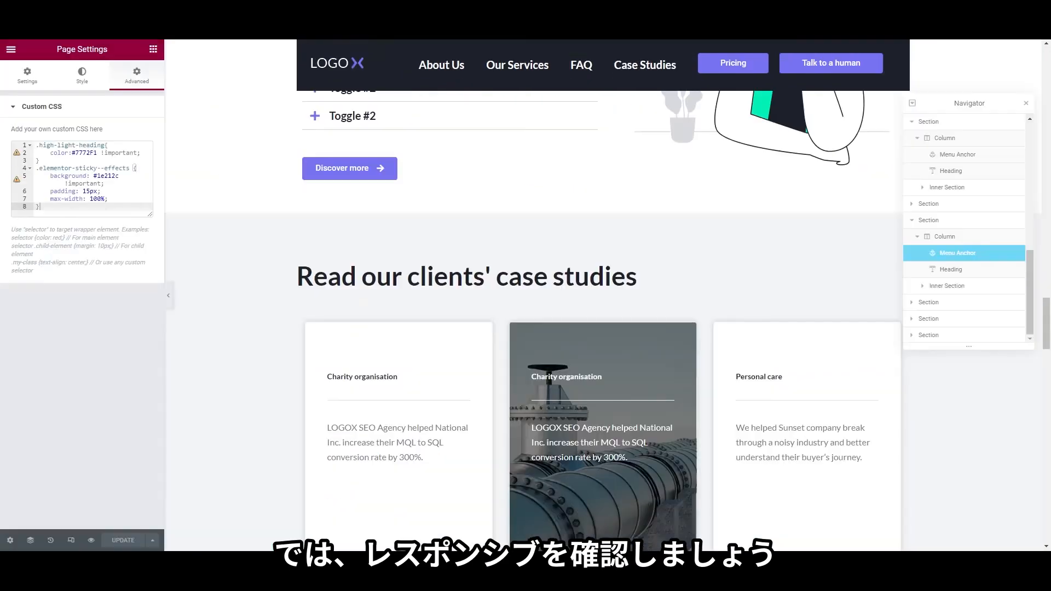
scroll(405, 198, up, 10)
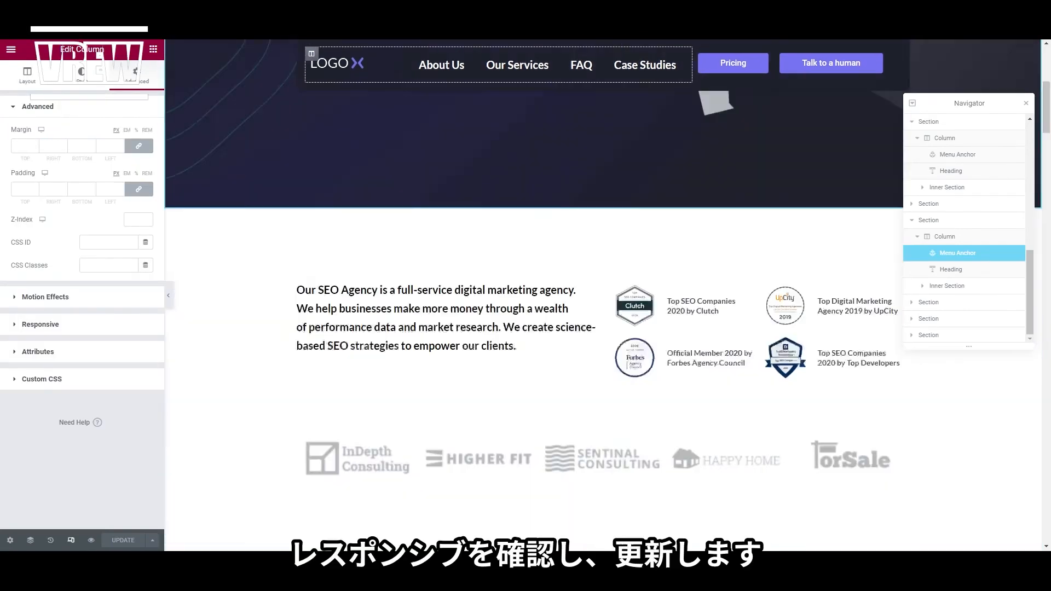
Close the Navigator and switch the preview from tablet to mobile width to review the layout
scroll(602, 296, up, 5)
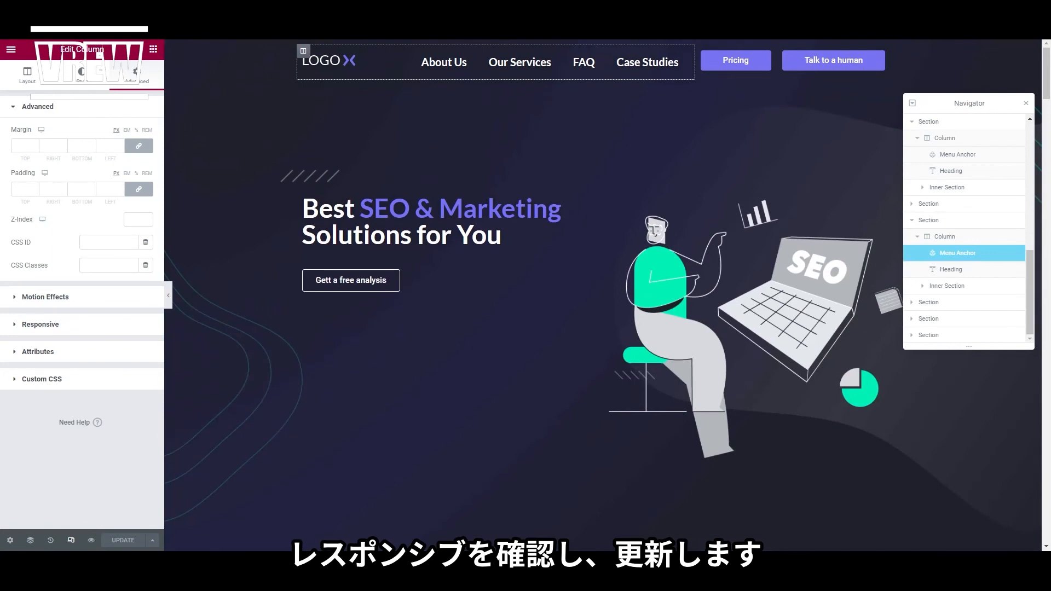
click(1027, 103)
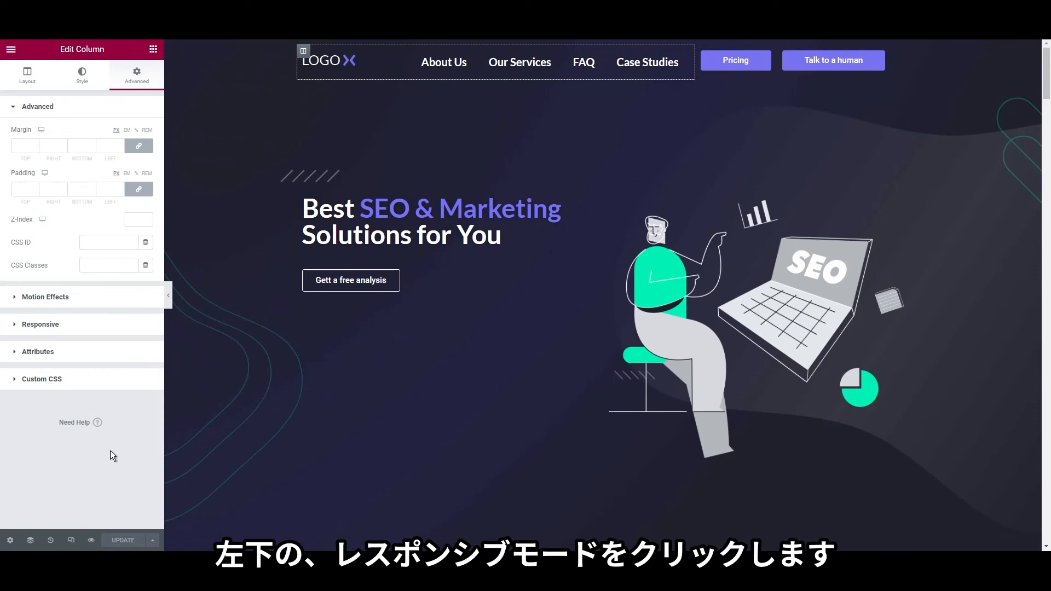
click(71, 541)
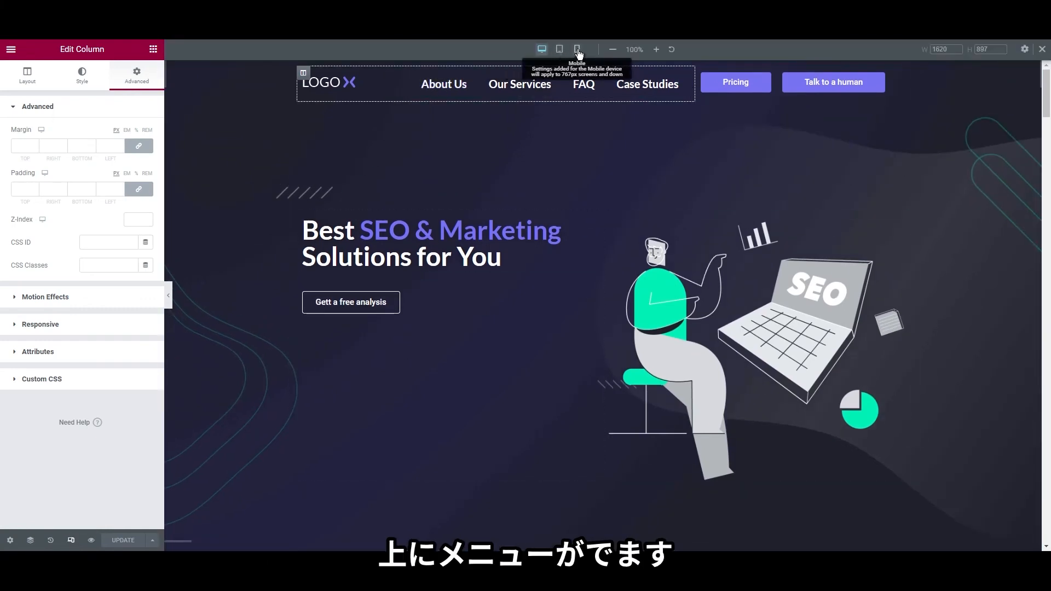
click(559, 50)
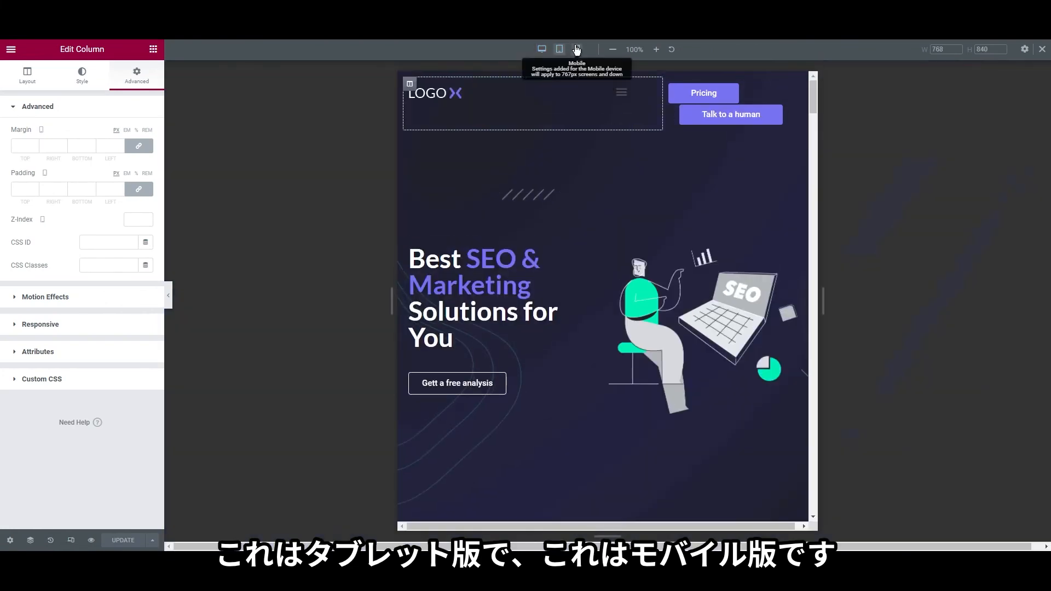
click(577, 49)
scroll(609, 229, down, 5)
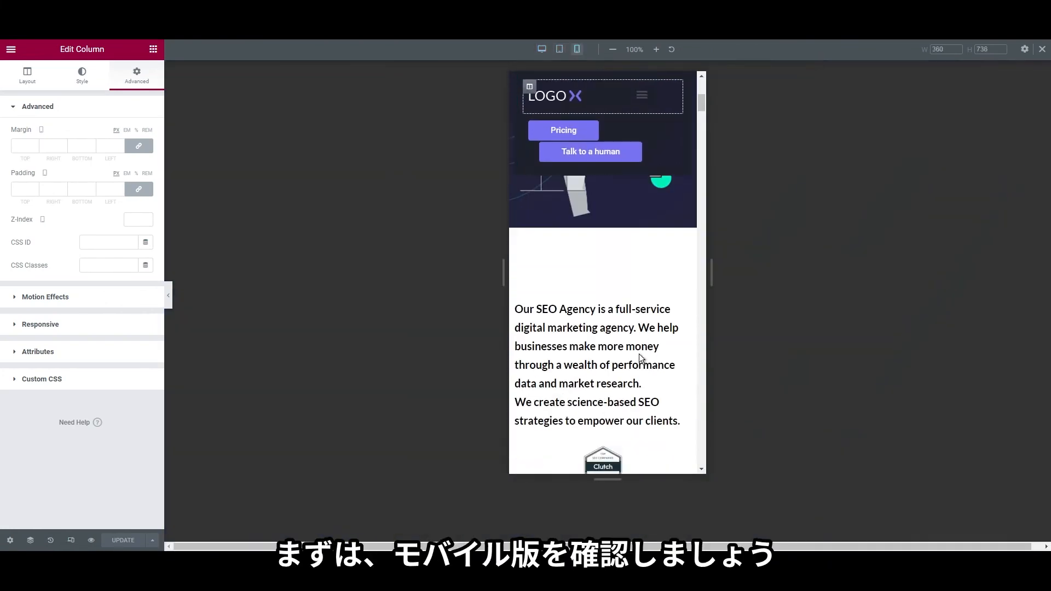
scroll(610, 362, down, 15)
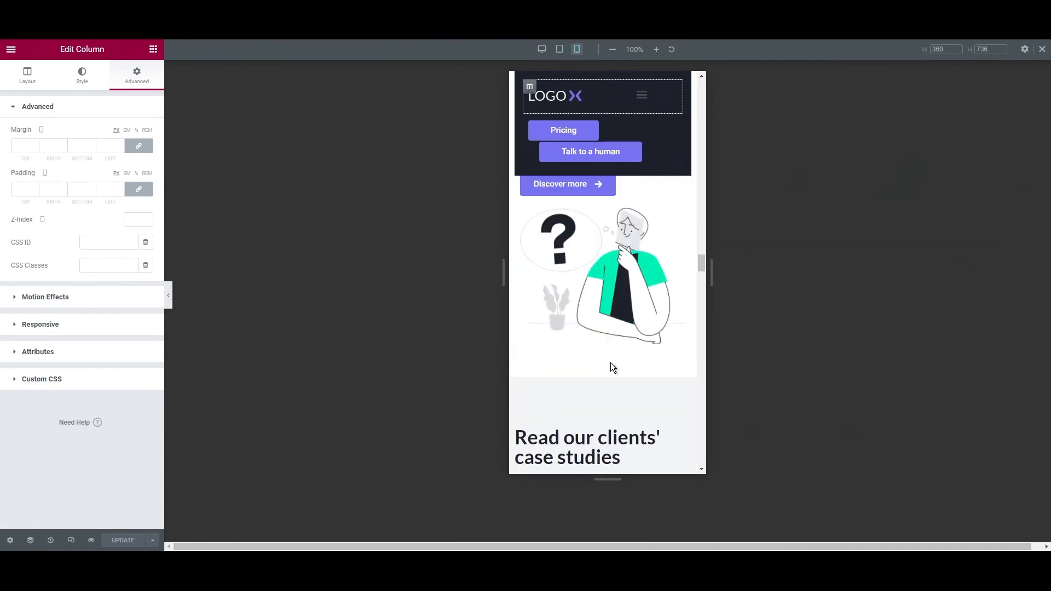
scroll(610, 362, up, 12)
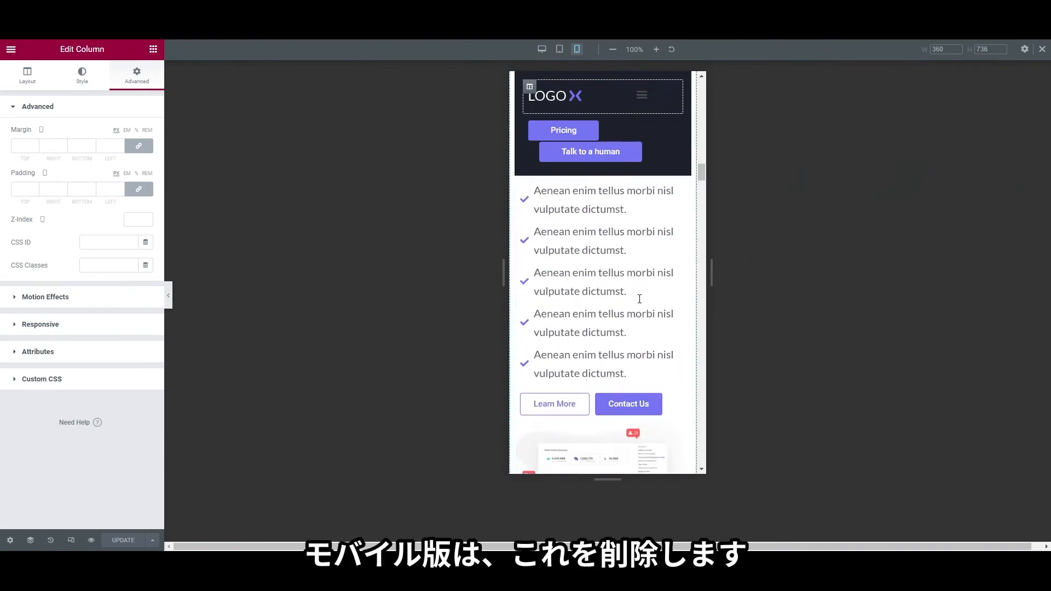
scroll(639, 298, up, 5)
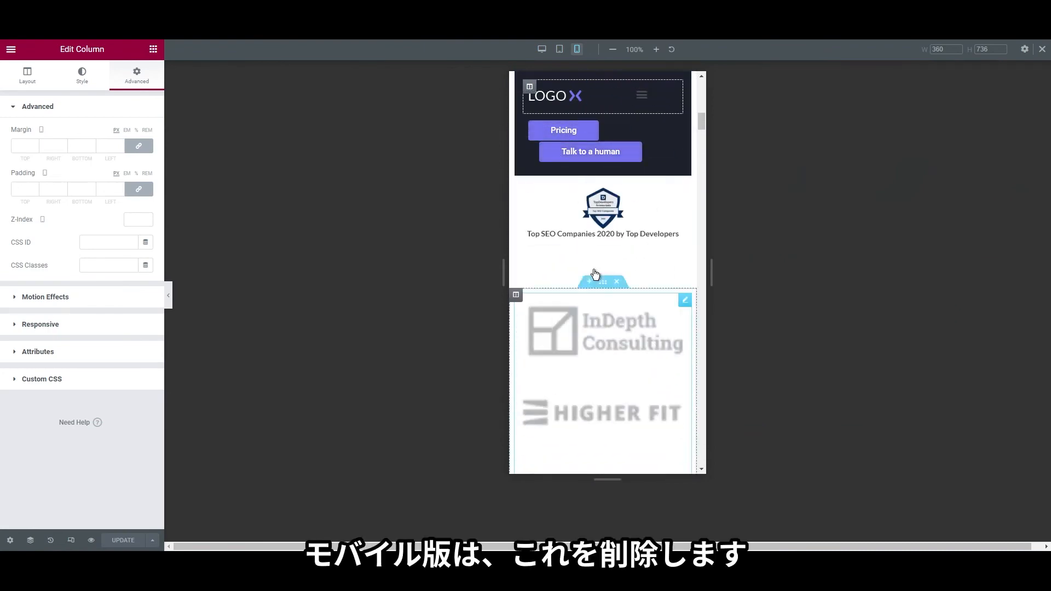
scroll(596, 274, up, 5)
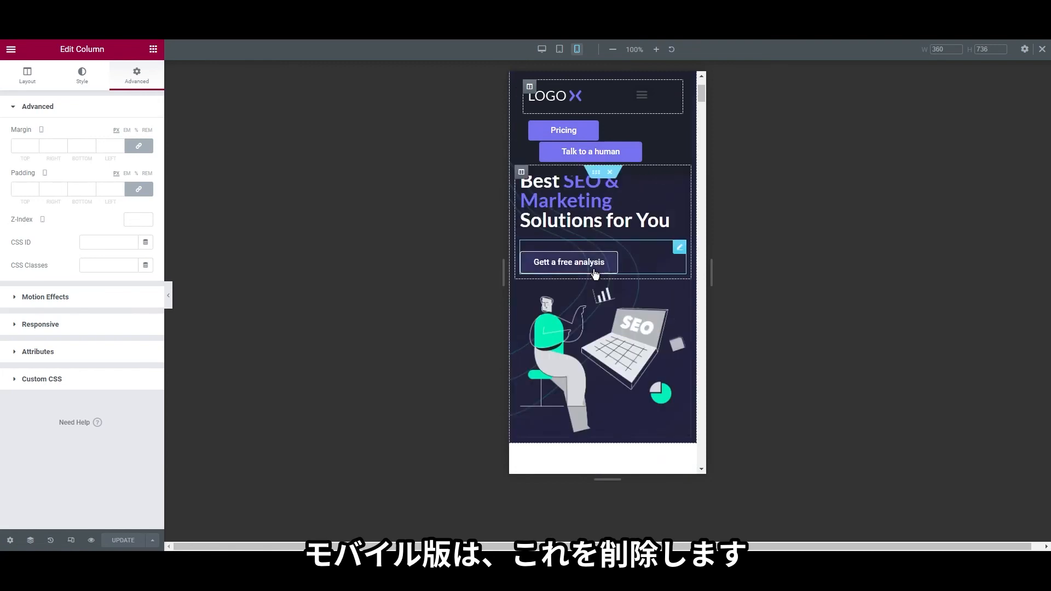
right_click(552, 130)
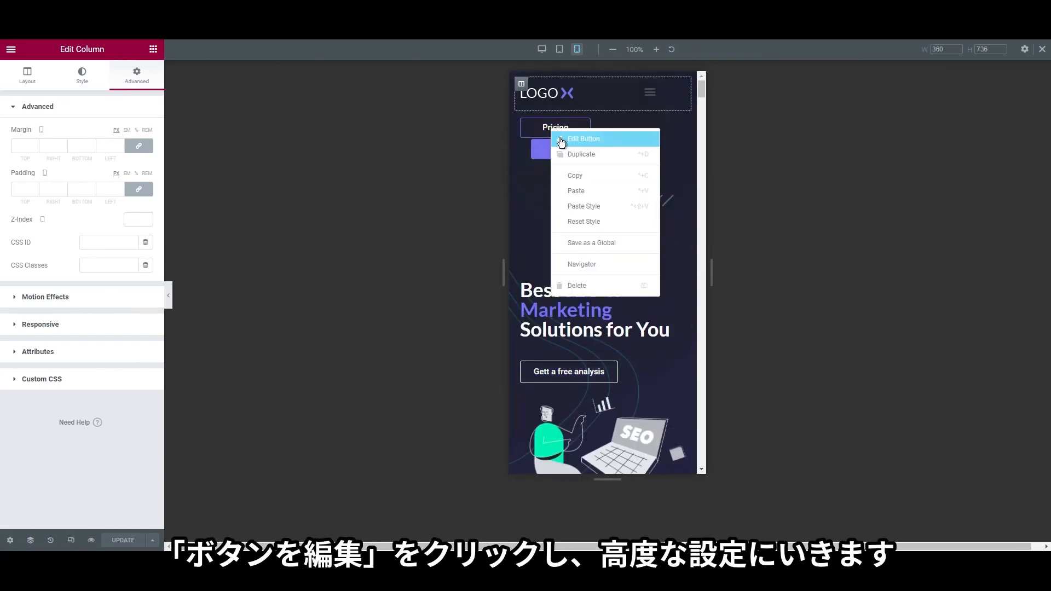
Turn on Hide On Mobile for the header Pricing button
click(561, 140)
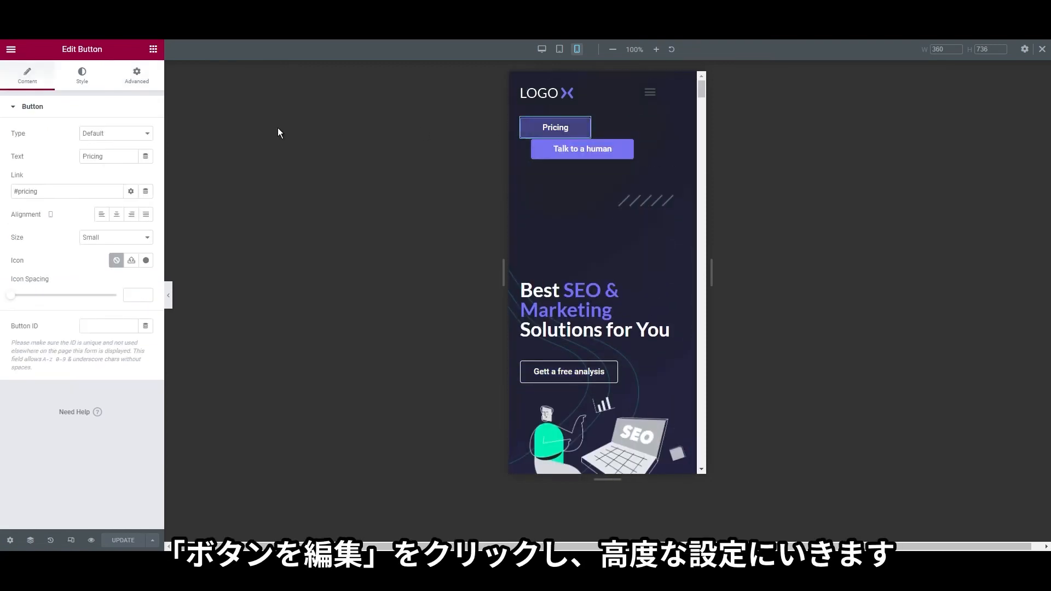
click(137, 77)
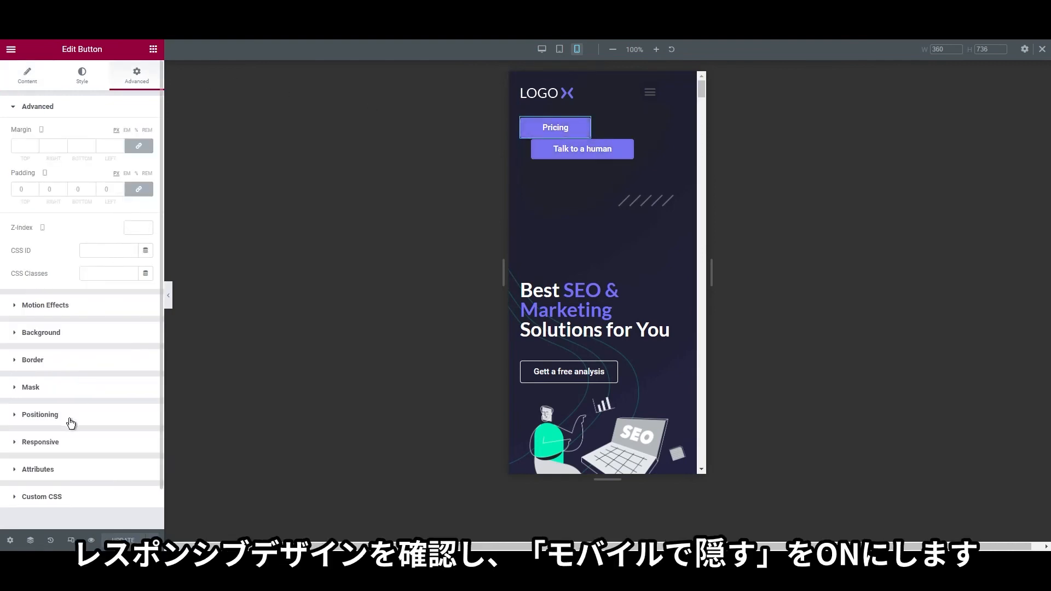
click(70, 442)
click(140, 360)
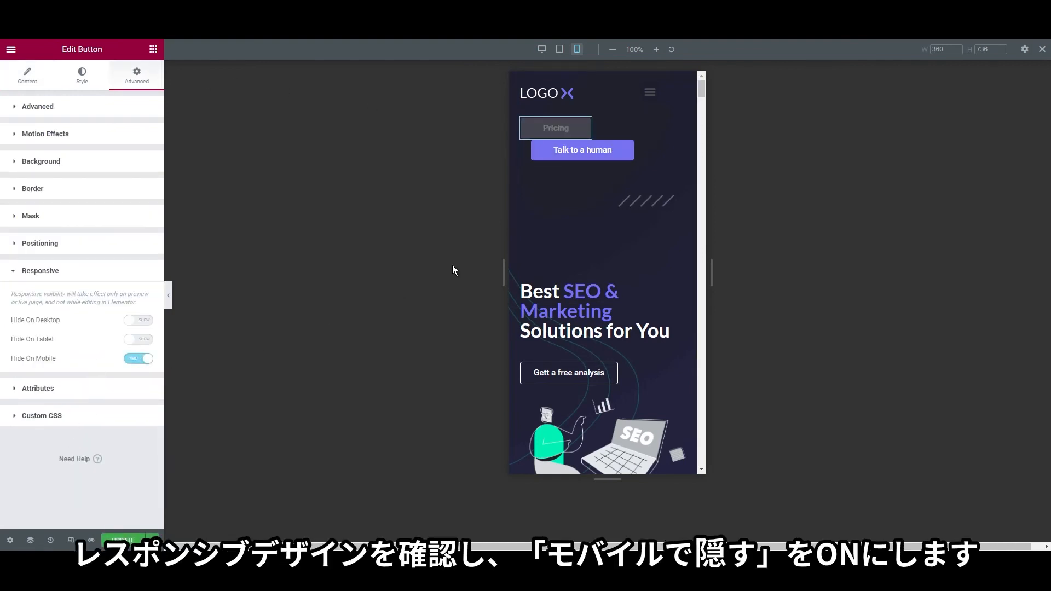
Turn on Hide On Mobile for the Talk to a human button as well
click(570, 155)
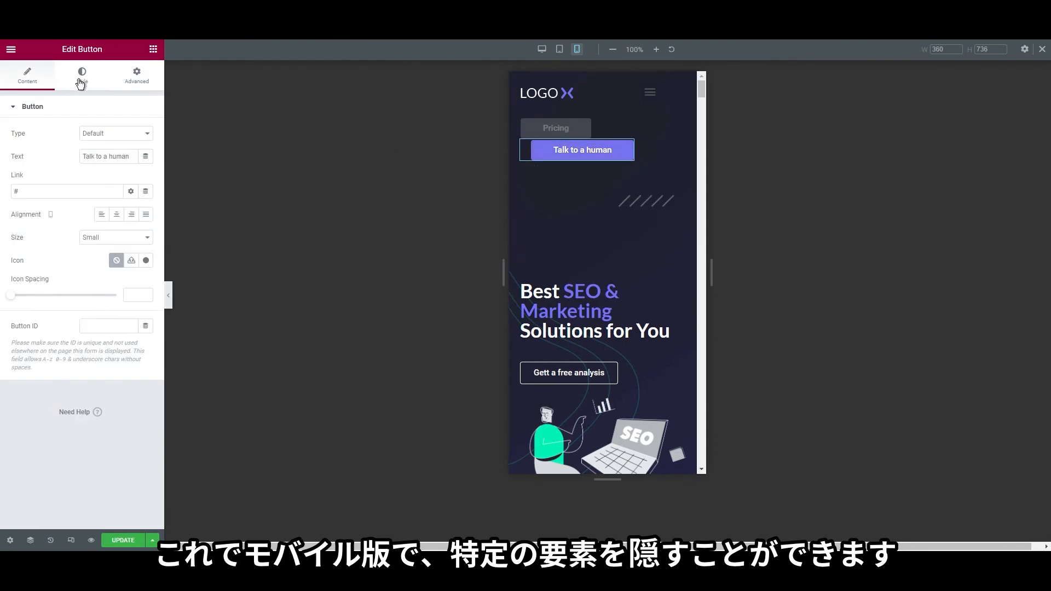
click(130, 83)
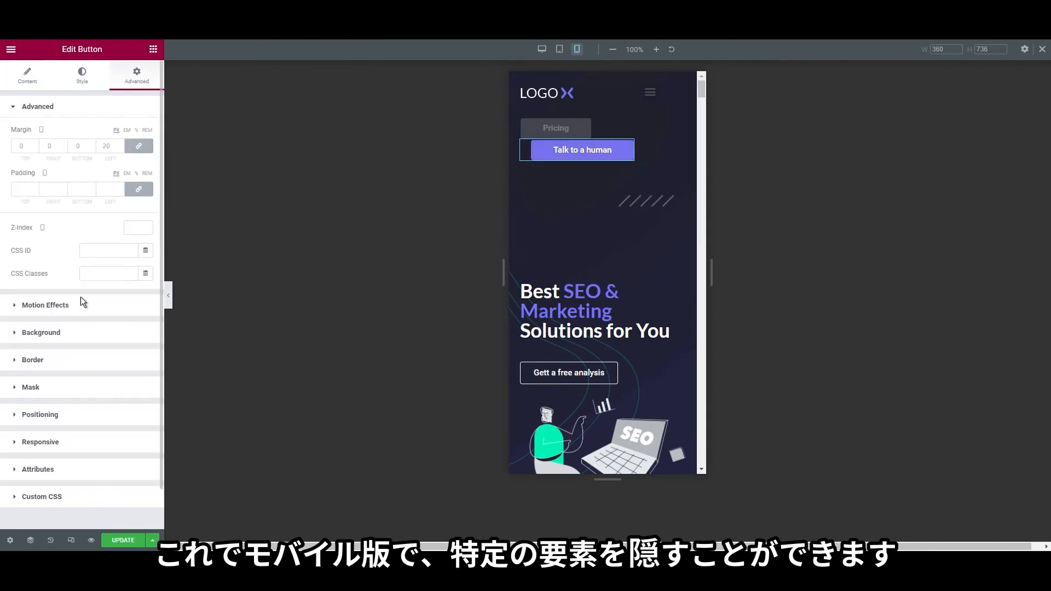
click(69, 444)
click(144, 359)
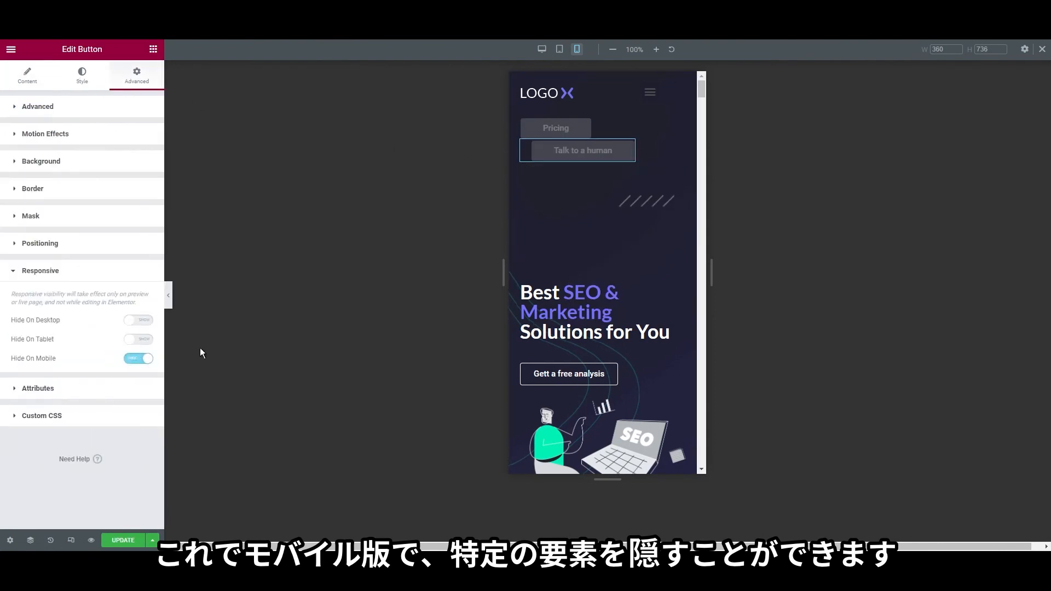
scroll(605, 263, down, 3)
scroll(605, 247, up, 3)
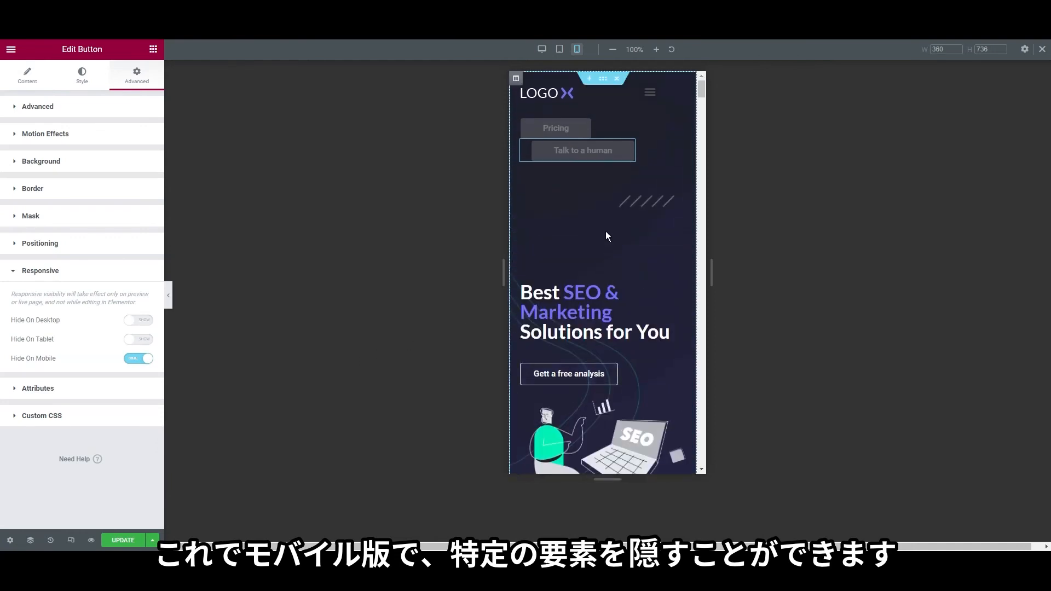
right_click(650, 94)
Set the Nav Menu's Toggle Button color to white (#FFFFFF)
click(653, 101)
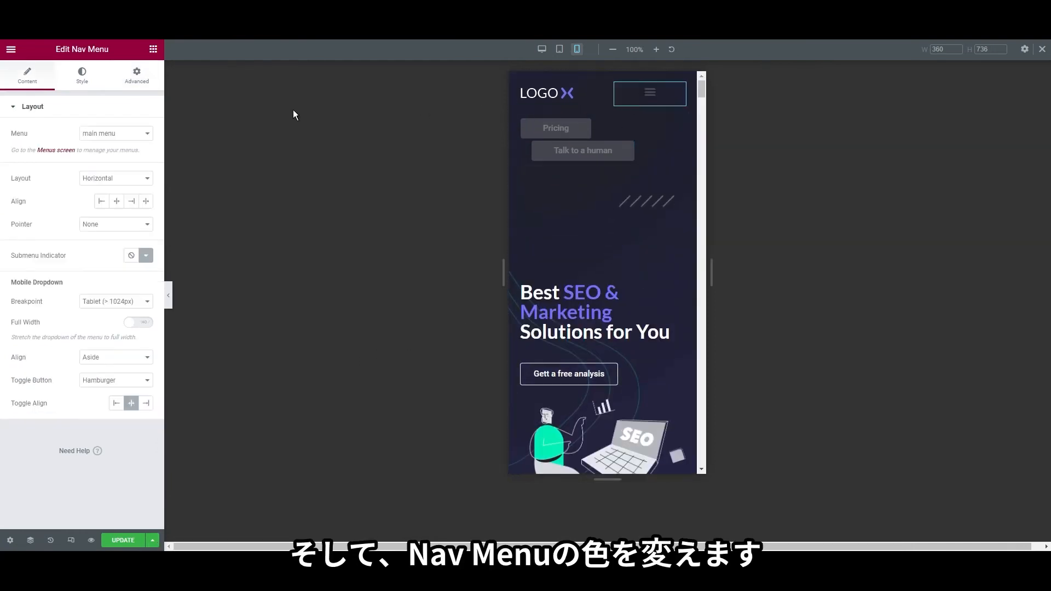
click(79, 85)
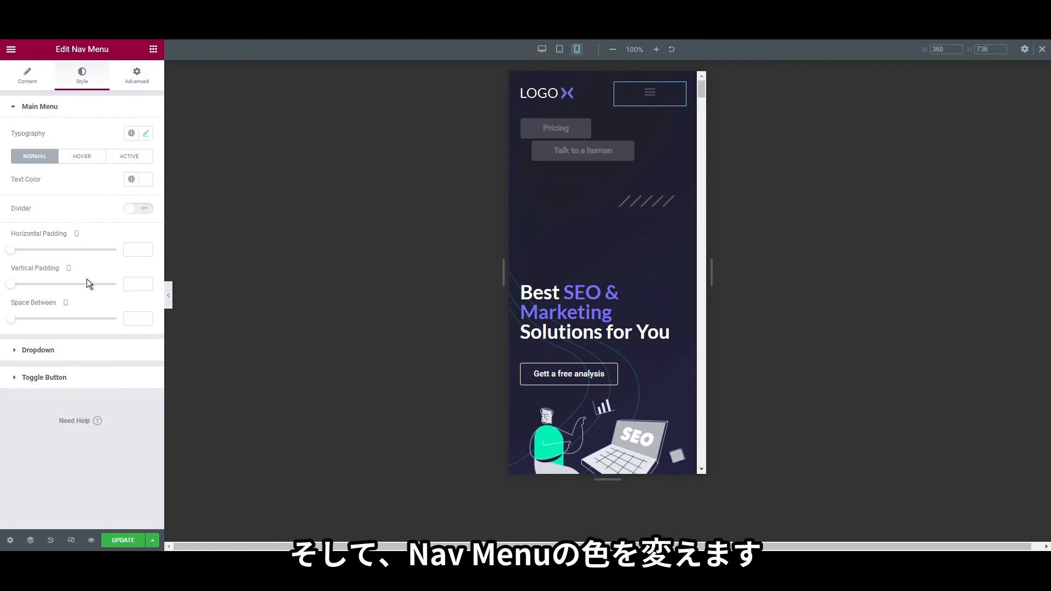
click(77, 377)
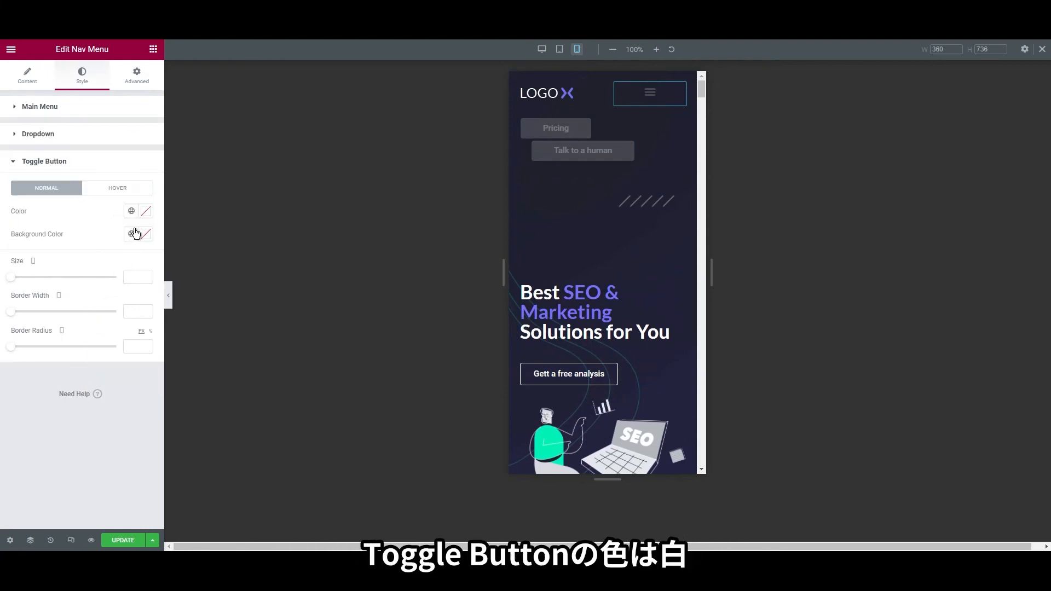
click(146, 211)
click(38, 264)
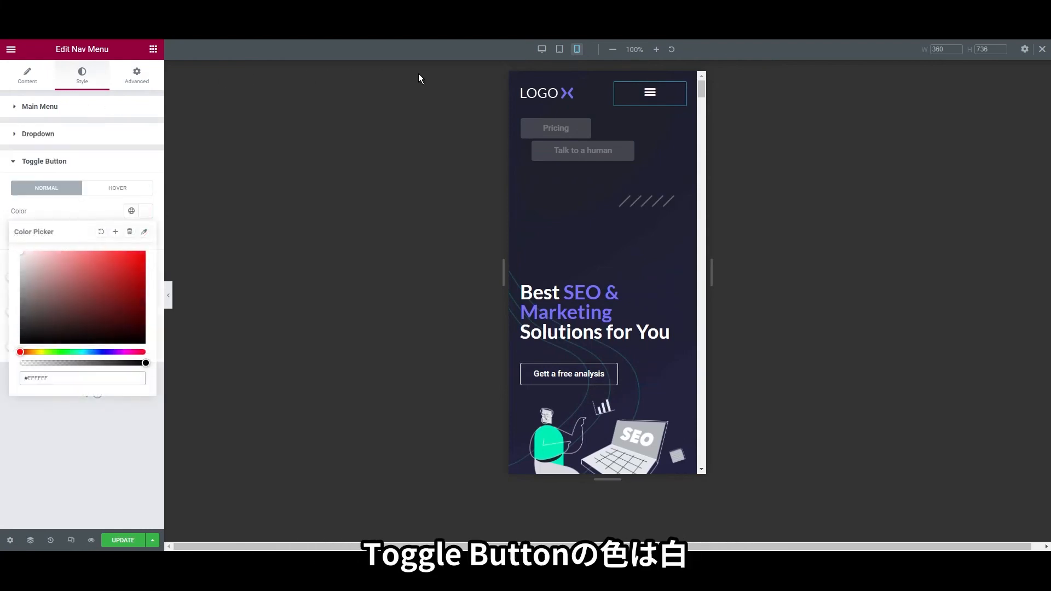
scroll(581, 179, down, 5)
scroll(608, 337, up, 5)
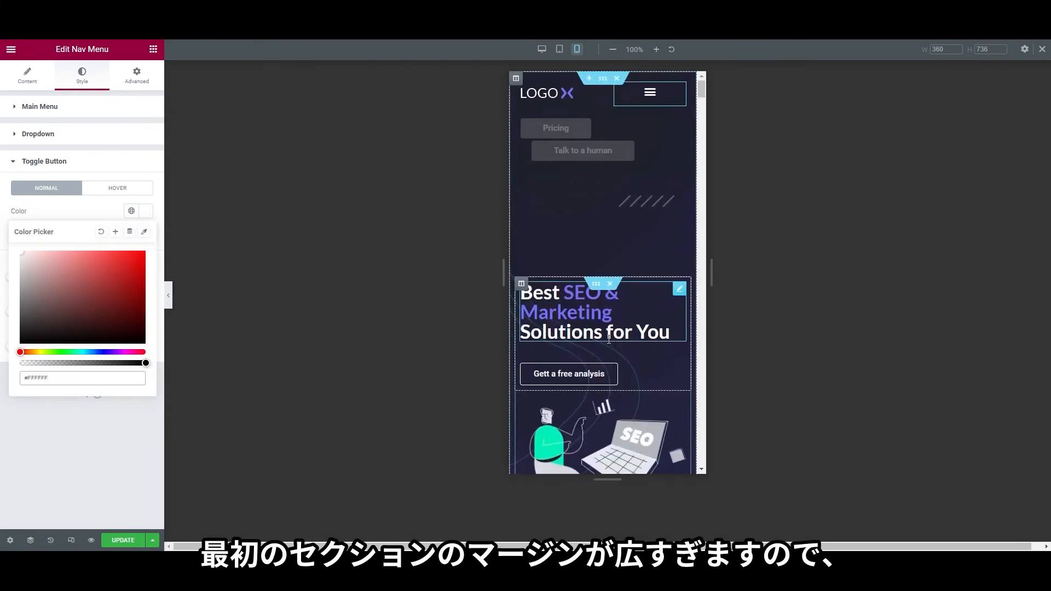
Set the hero inner section's mobile margins to 0
right_click(579, 183)
click(591, 191)
click(137, 80)
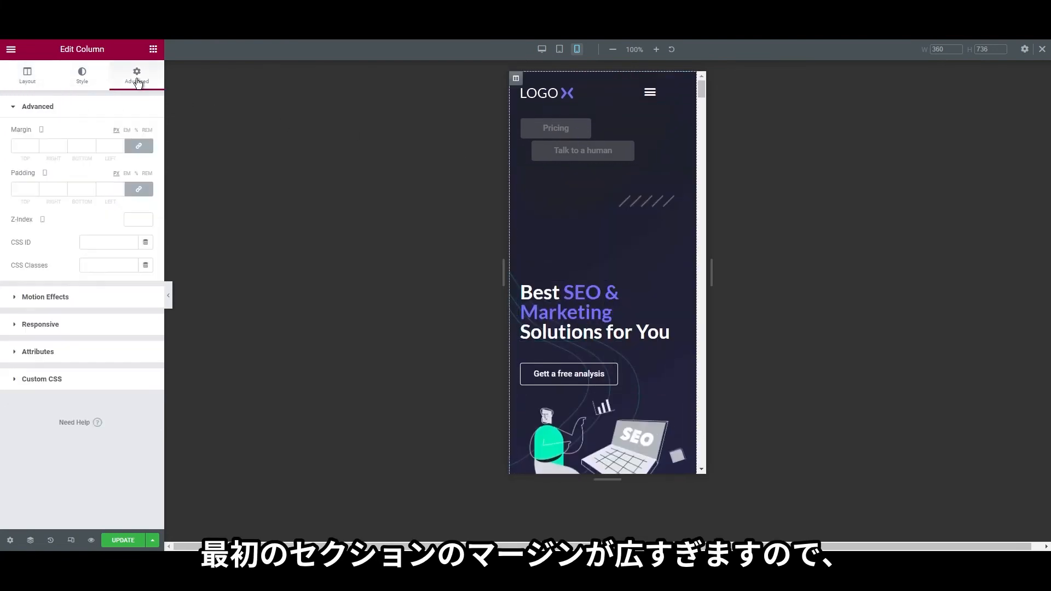
click(597, 283)
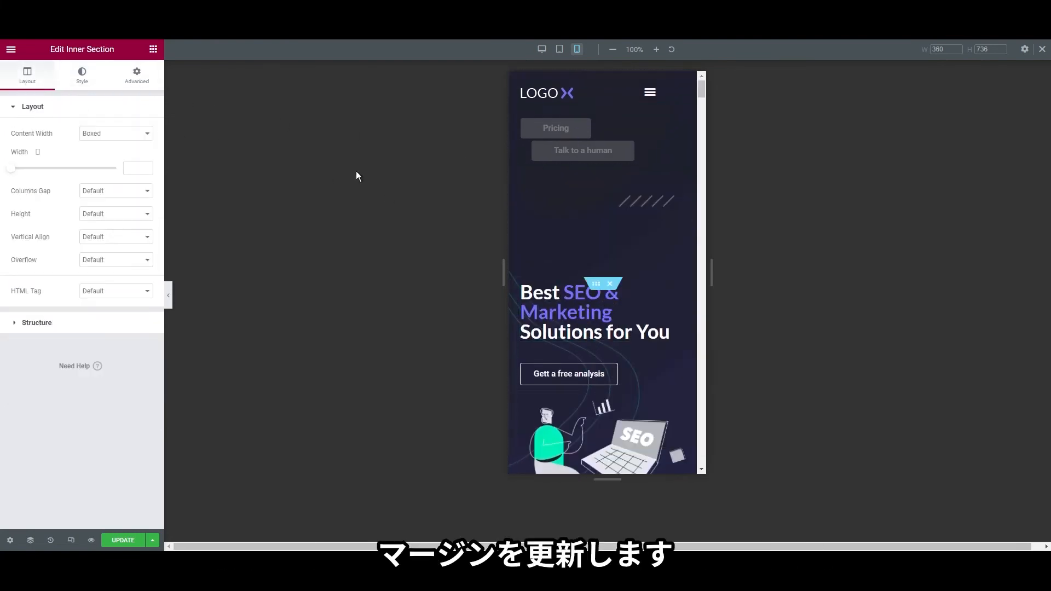
click(137, 74)
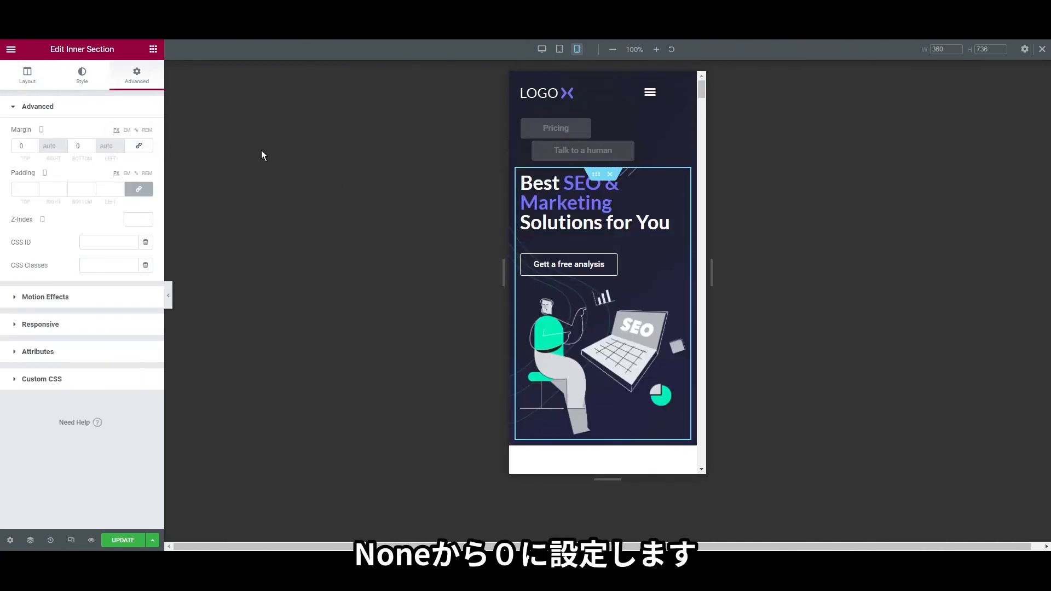
click(132, 149)
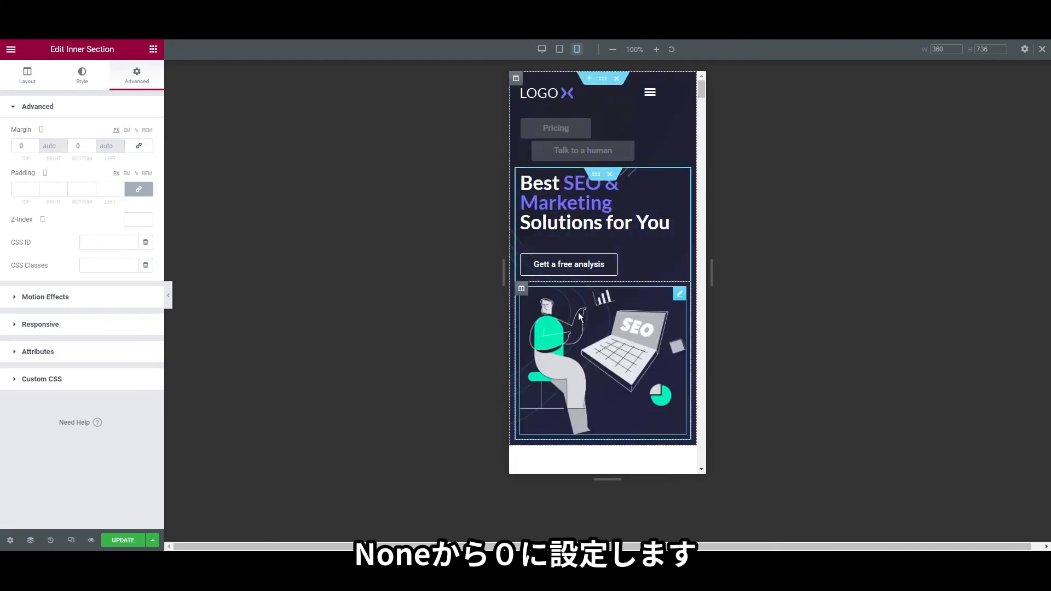
scroll(575, 326, down, 2)
scroll(570, 312, down, 2)
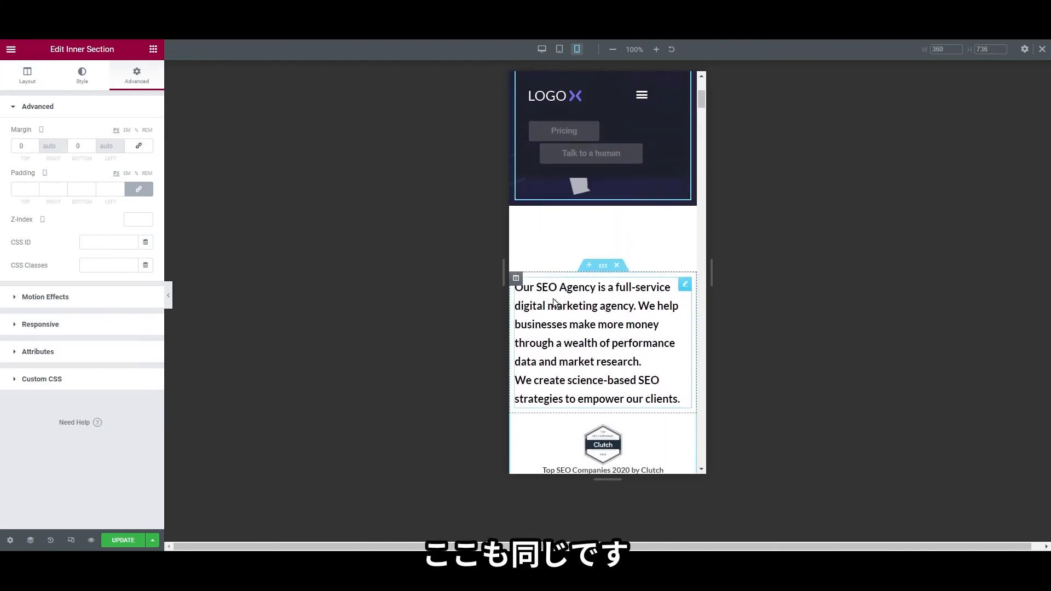
Set the agency intro section's mobile top margin to 25
right_click(603, 287)
click(625, 299)
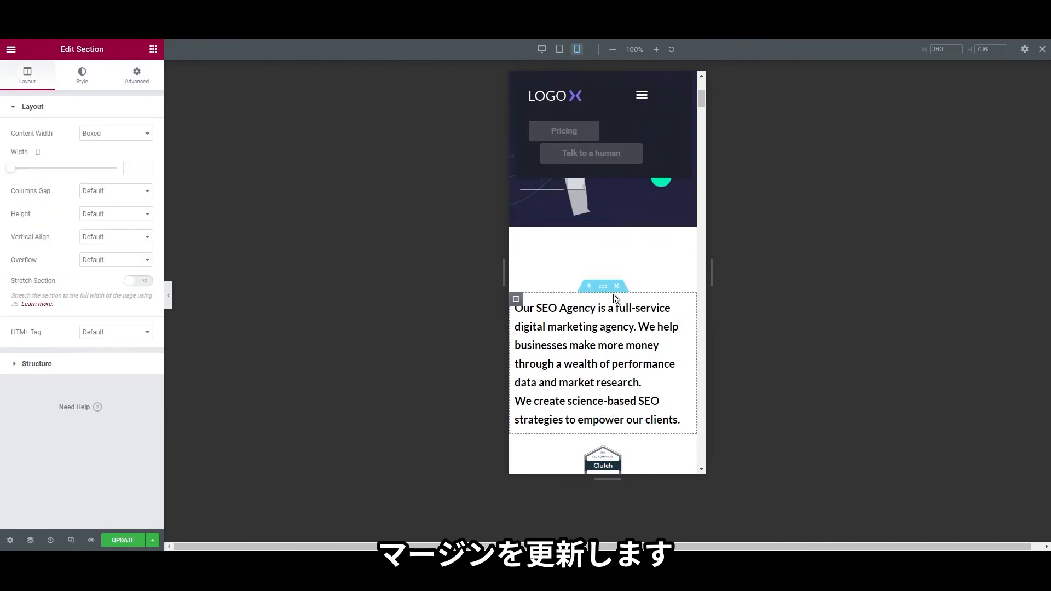
click(137, 76)
click(140, 149)
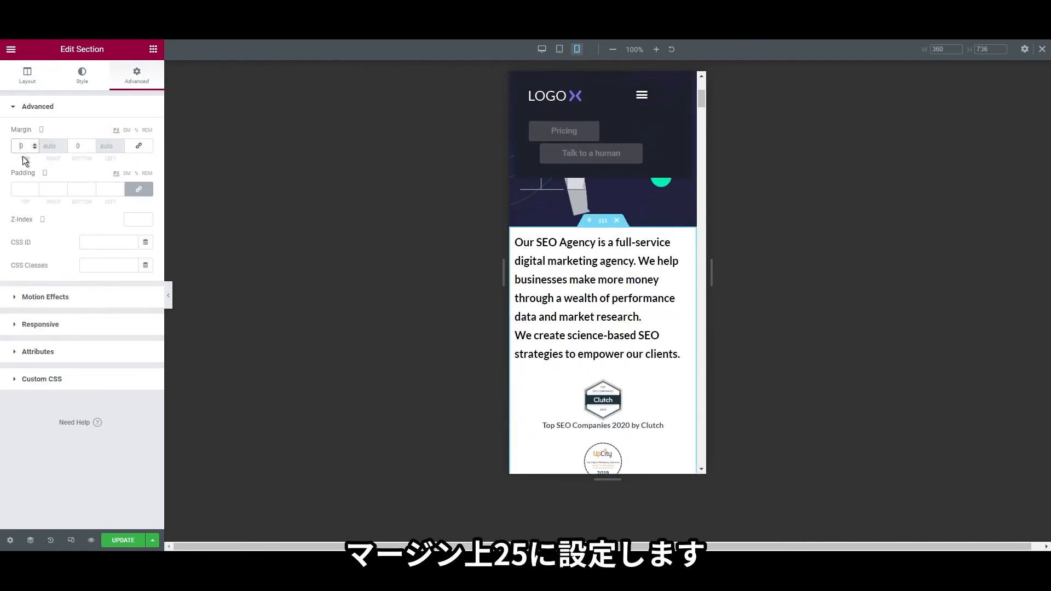
text(25)
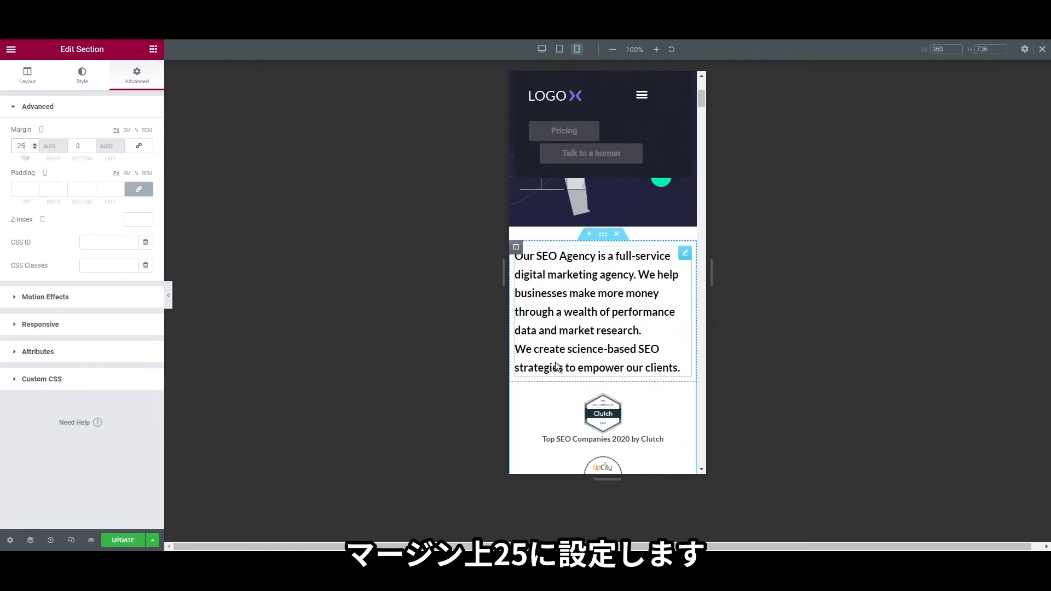
scroll(614, 356, down, 8)
scroll(588, 305, down, 6)
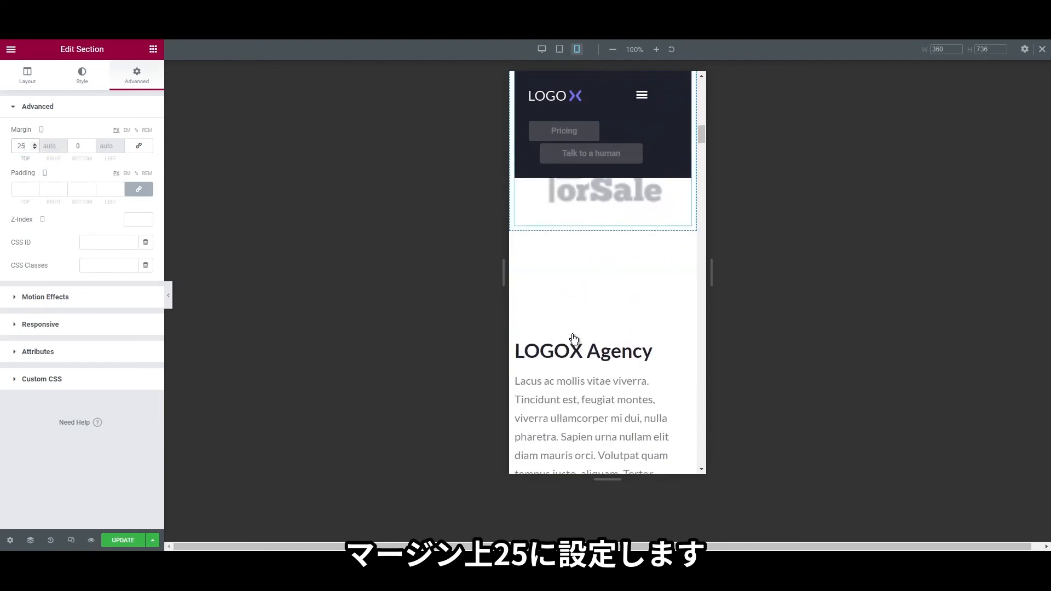
scroll(580, 350, up, 8)
Set the client-logo gallery to 3 columns on mobile
right_click(590, 343)
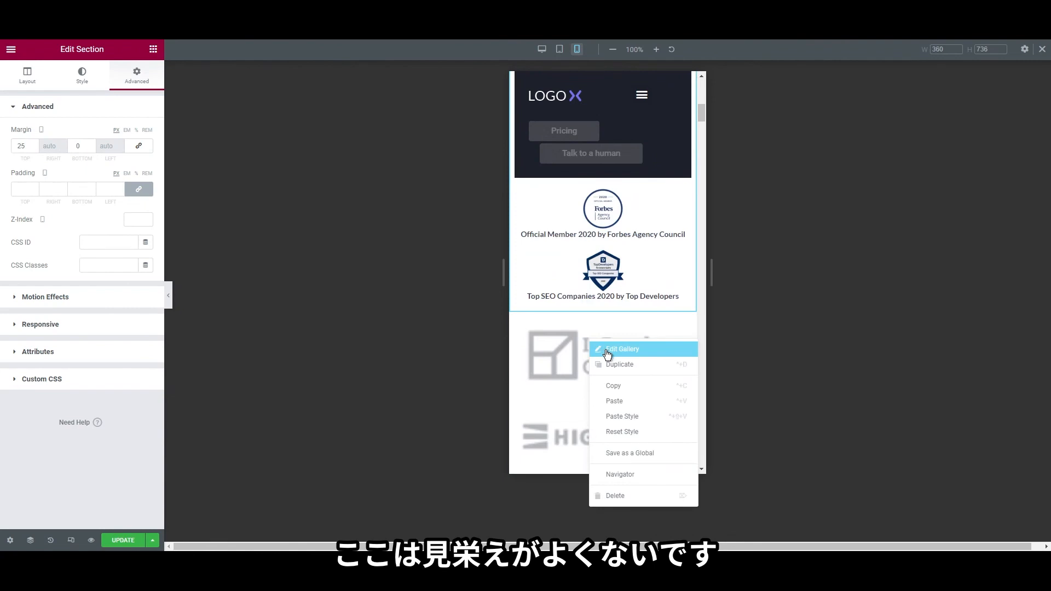
click(607, 352)
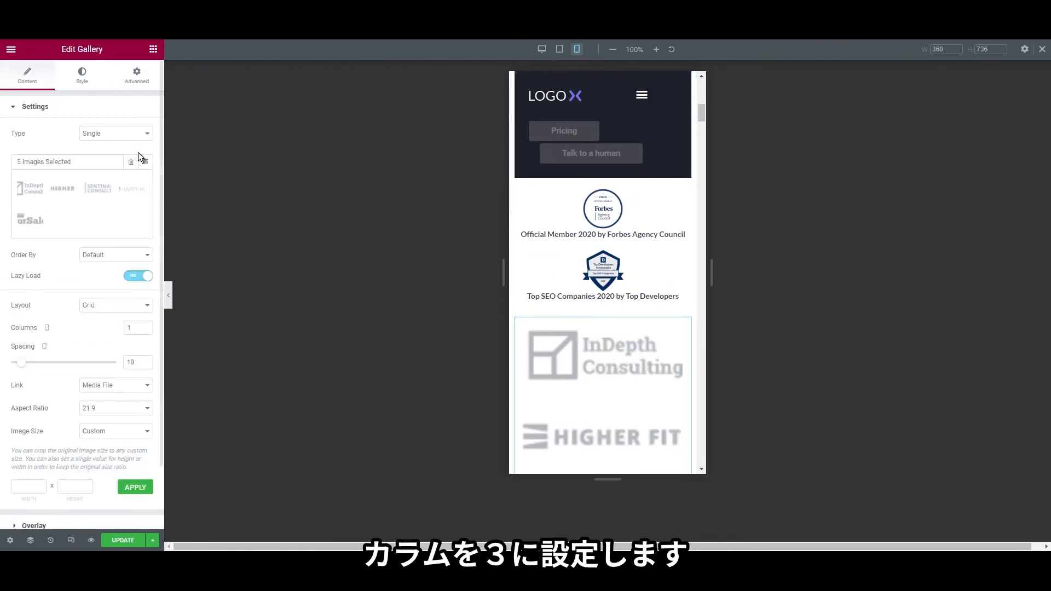
scroll(121, 375, down, 2)
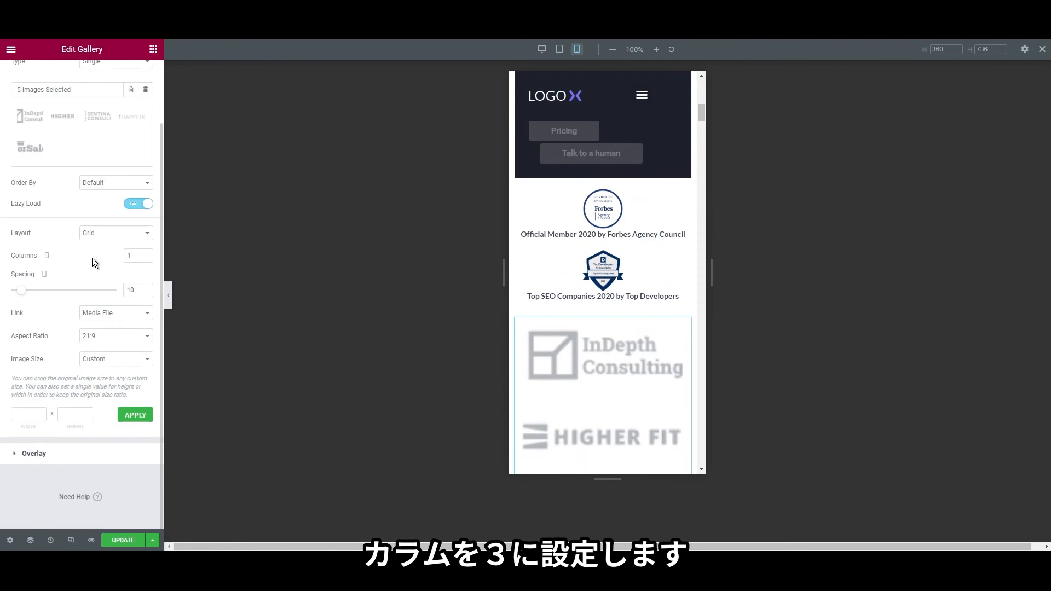
text(5)
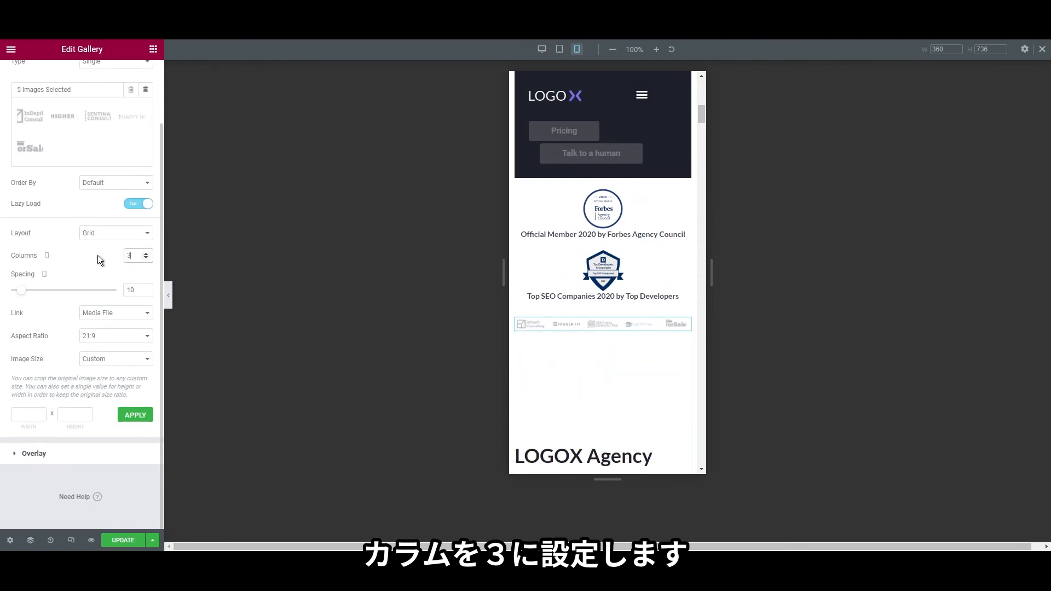
scroll(569, 385, up, 3)
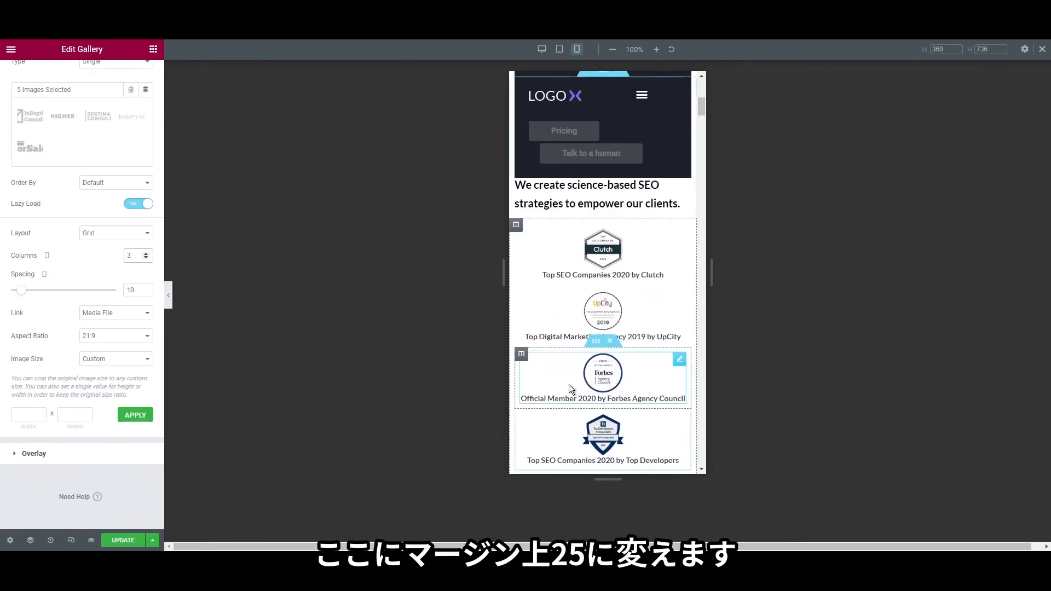
scroll(569, 385, down, 5)
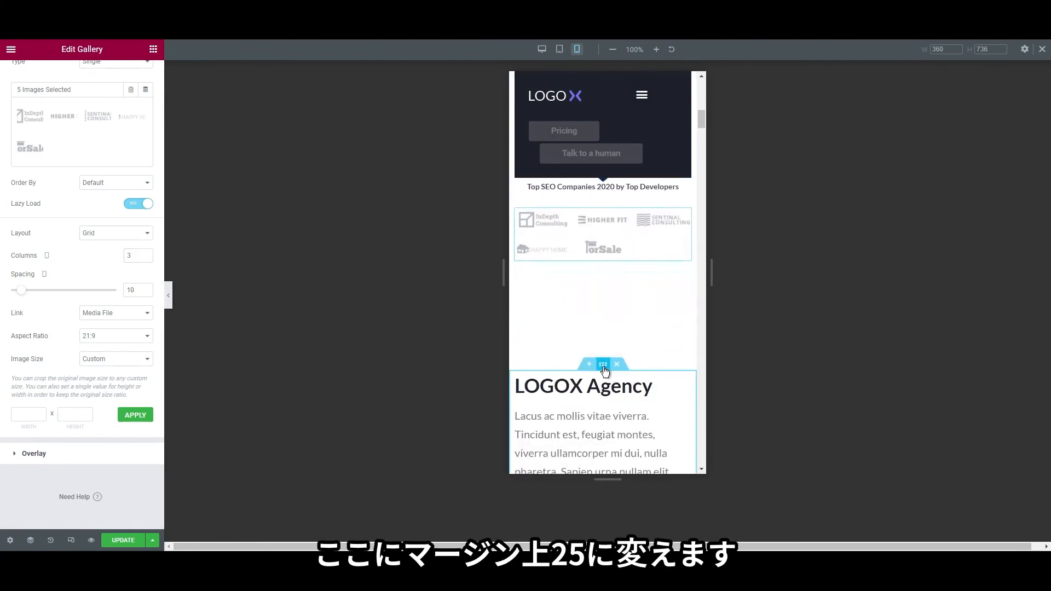
Unlink the LOGOX Agency section's margins and set its top margin to 25
right_click(604, 367)
click(630, 376)
click(137, 75)
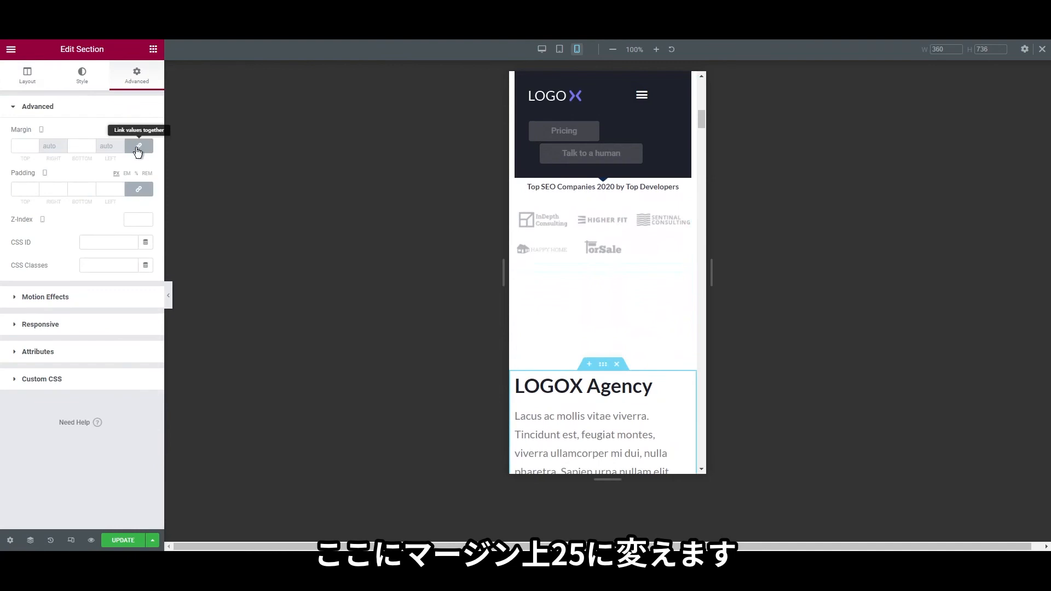
click(137, 148)
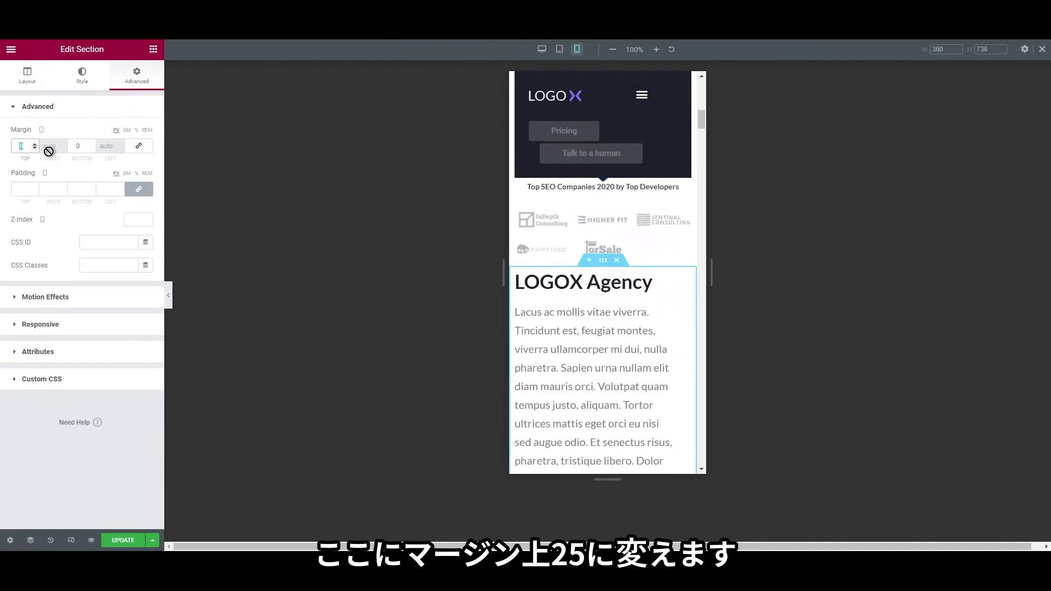
text(25)
scroll(556, 359, down, 4)
scroll(577, 373, up, 3)
Give the LOGOX Agency paragraph a Custom width of 100 under Advanced > Positioning
right_click(604, 317)
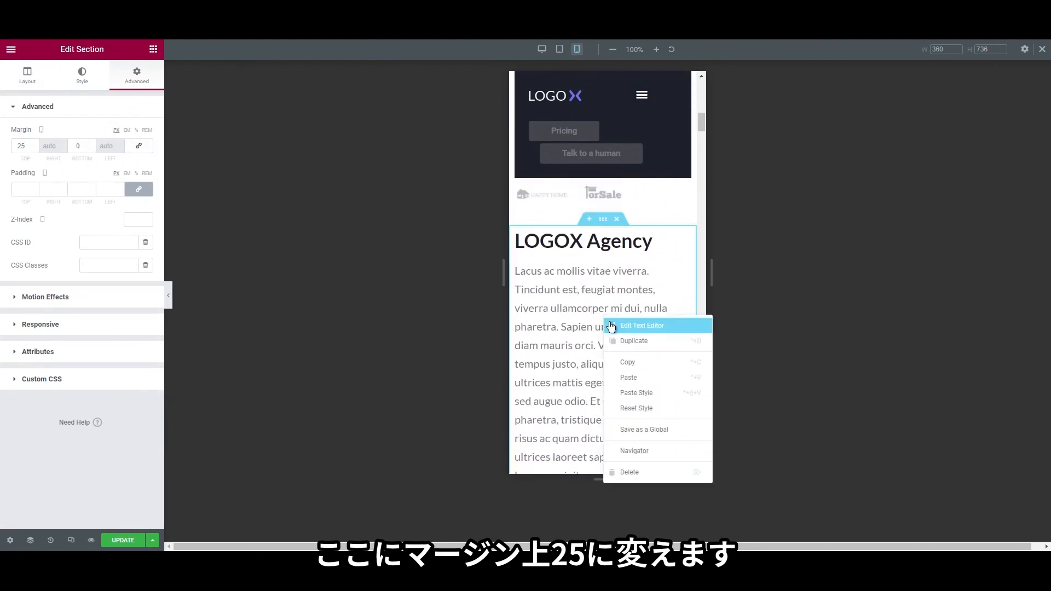
click(612, 326)
click(137, 77)
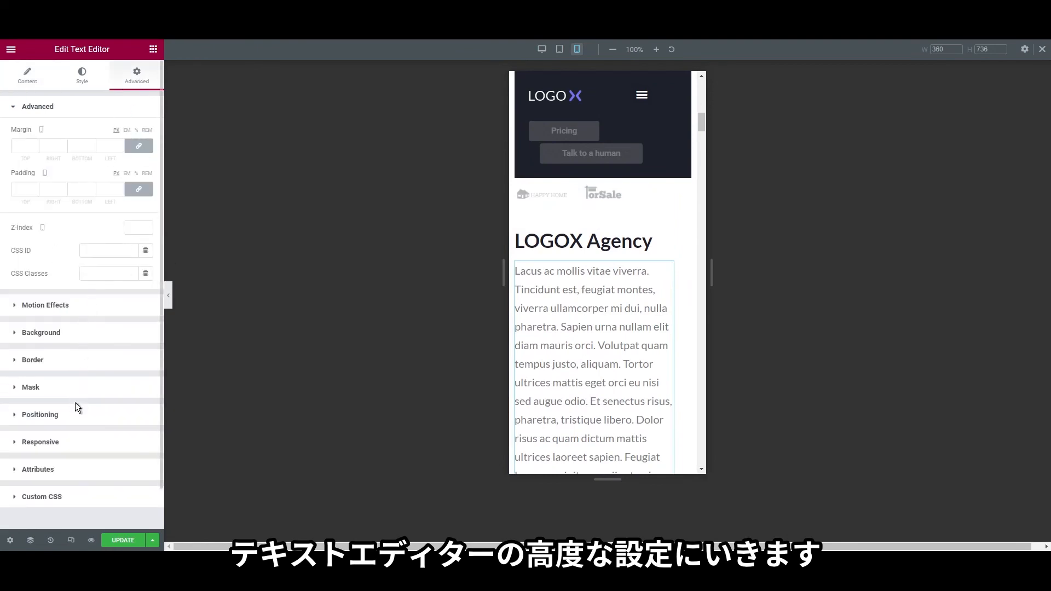
click(89, 415)
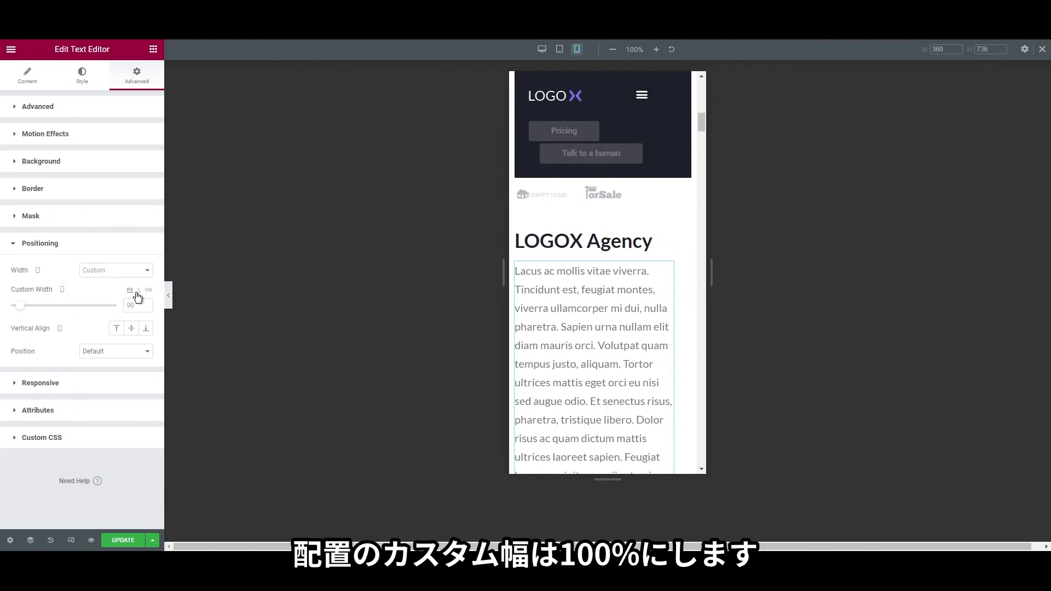
click(108, 305)
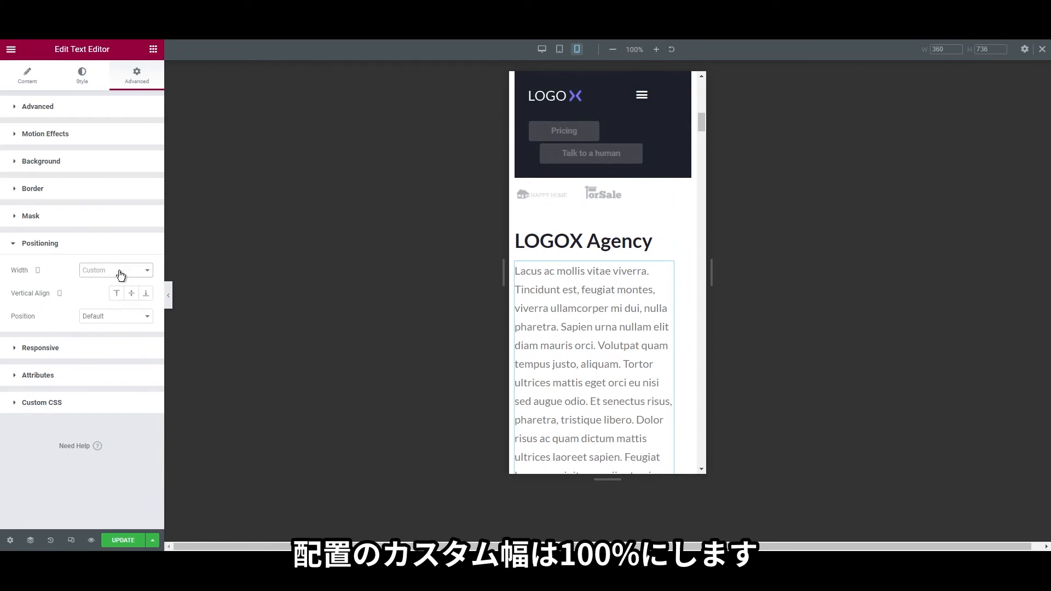
click(114, 305)
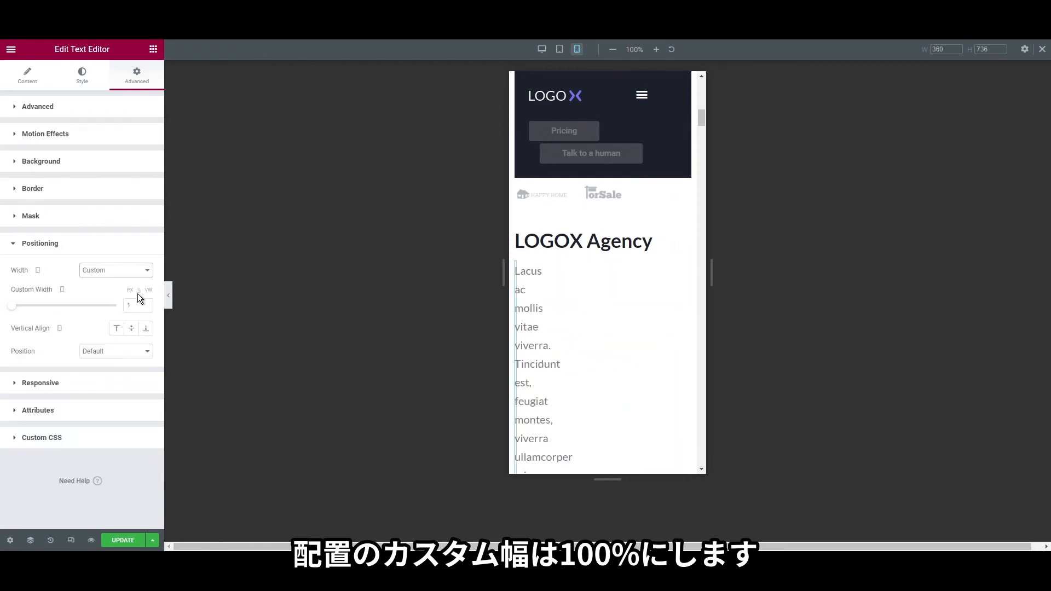
text(100)
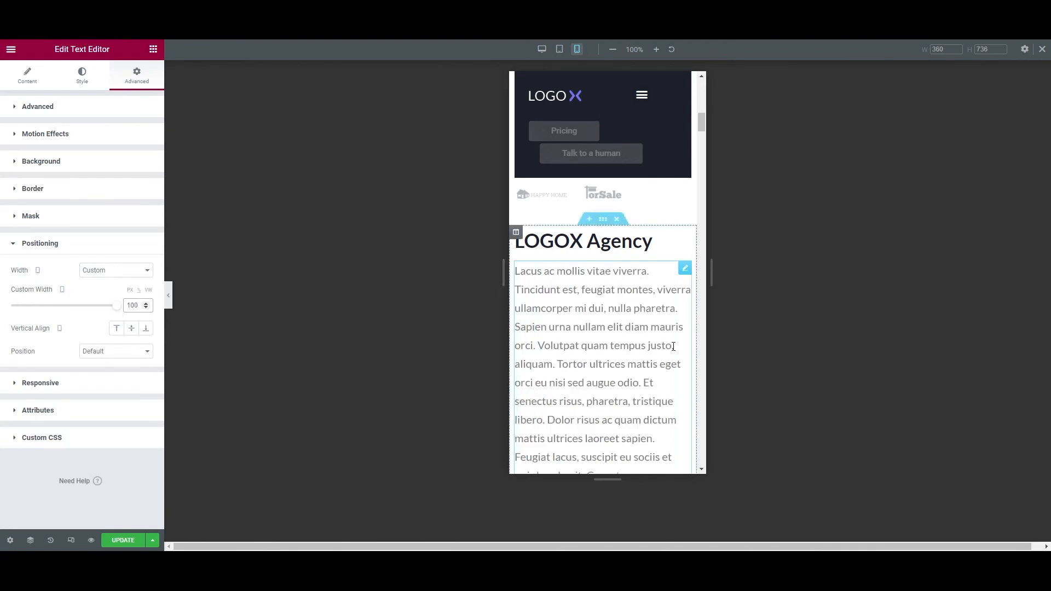
scroll(582, 346, down, 5)
scroll(582, 346, down, 1)
scroll(587, 355, up, 1)
Drag the team-photo spacer's Space slider to about 251 px
right_click(597, 300)
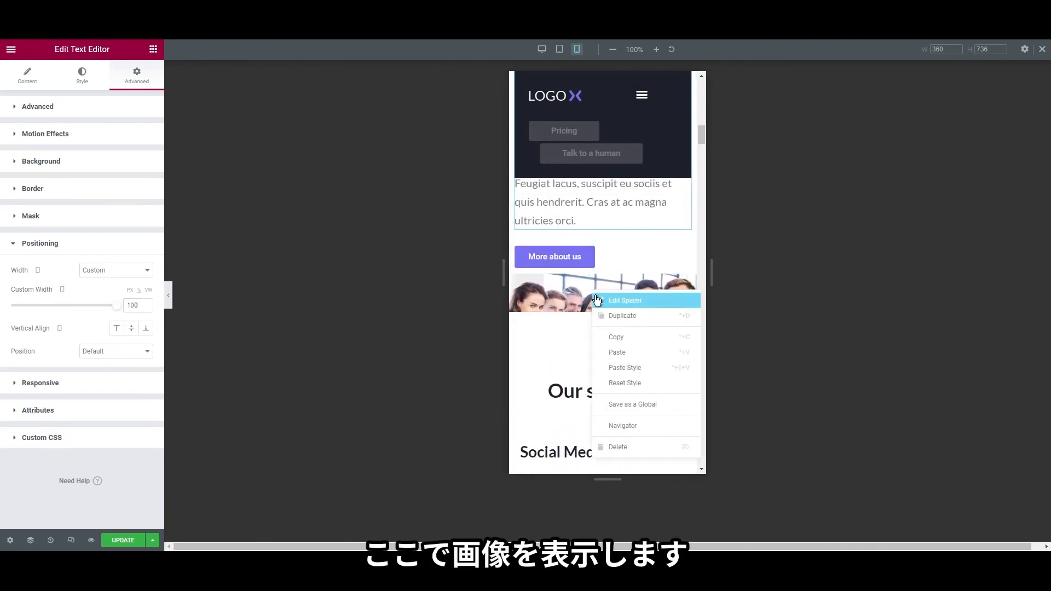
click(597, 300)
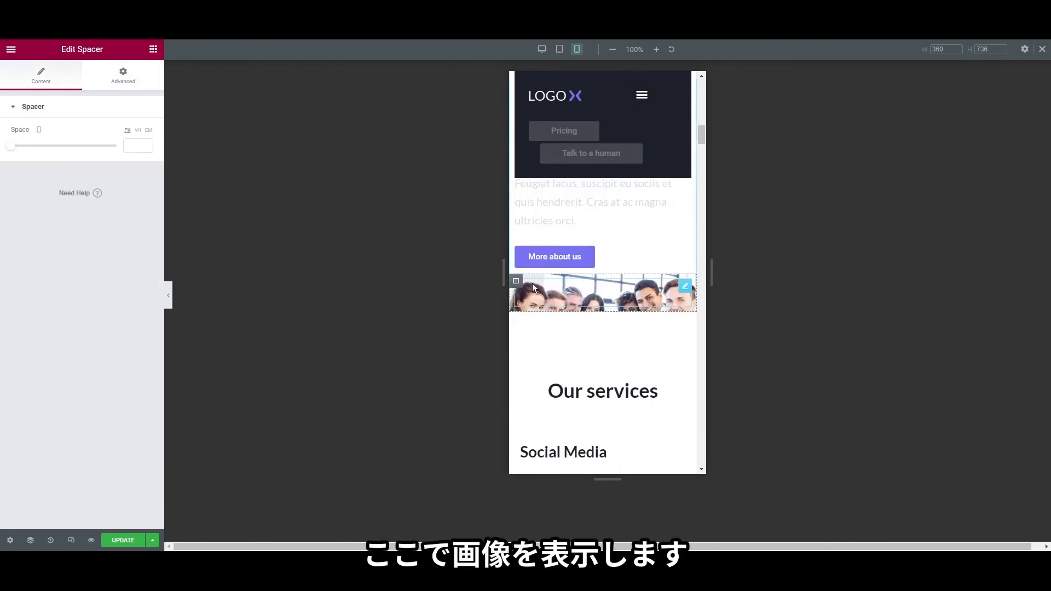
scroll(630, 342, down, 3)
scroll(629, 343, up, 3)
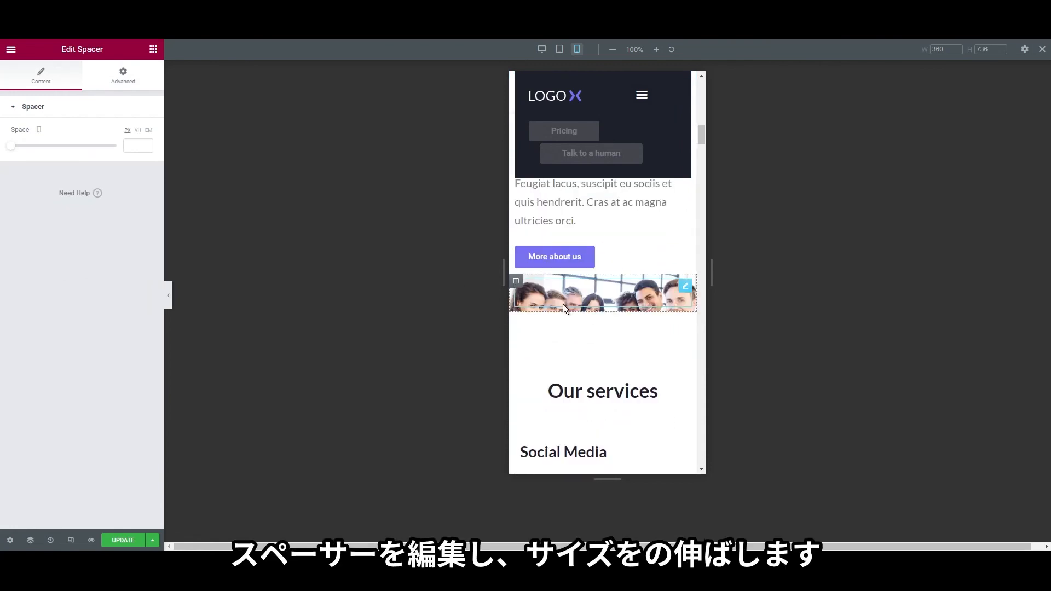
drag(11, 153, 54, 159)
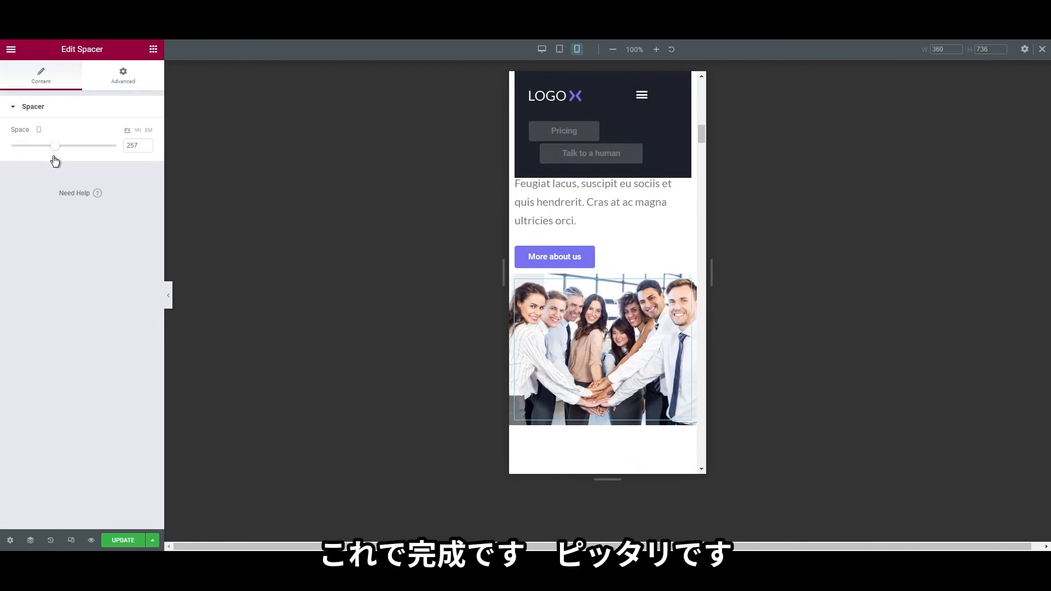
scroll(592, 406, up, 10)
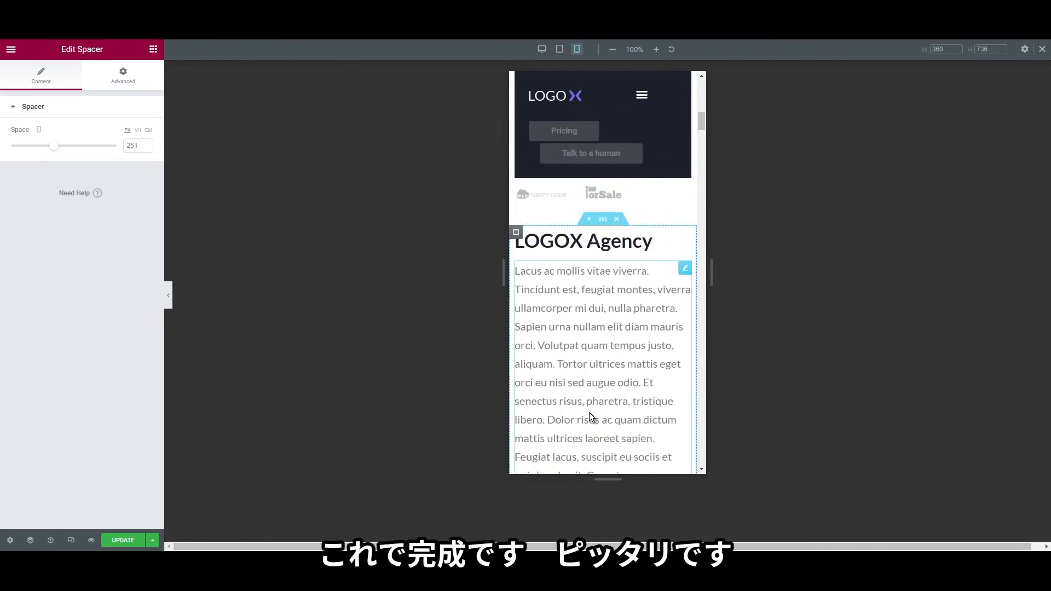
scroll(588, 417, down, 5)
scroll(587, 417, down, 6)
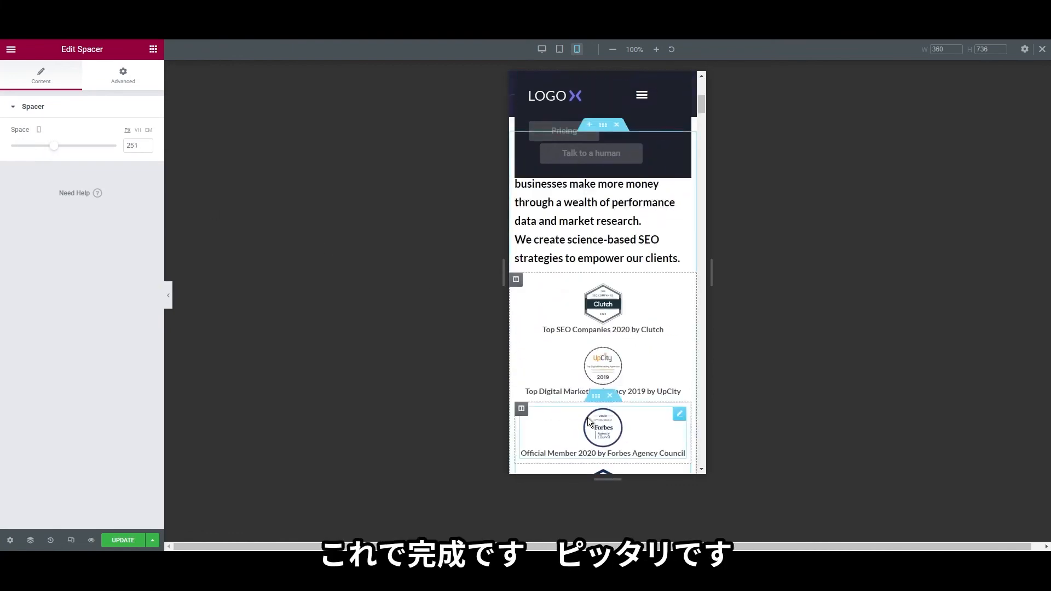
scroll(586, 256, up, 4)
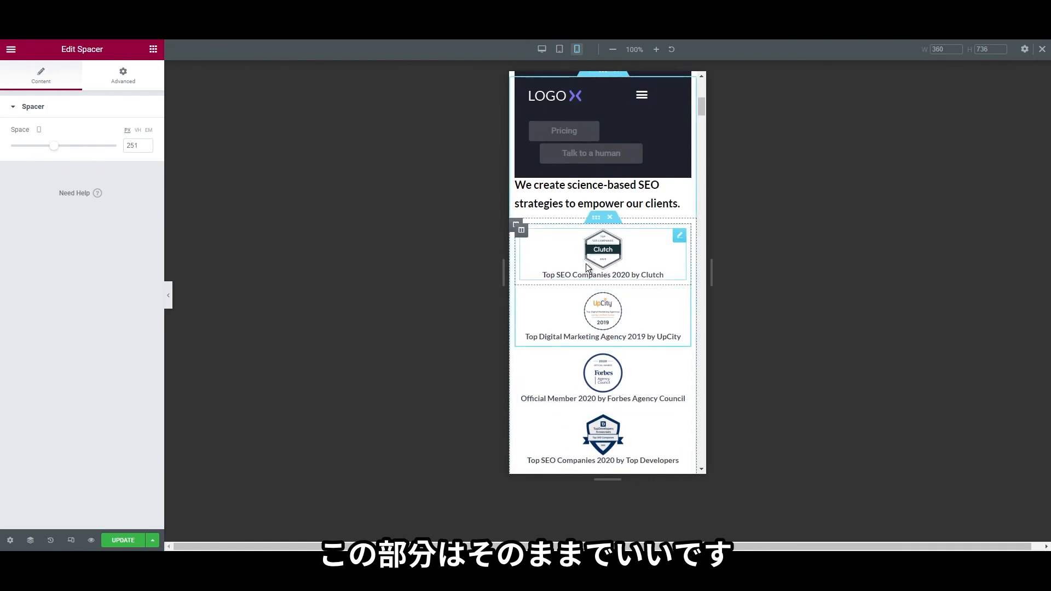
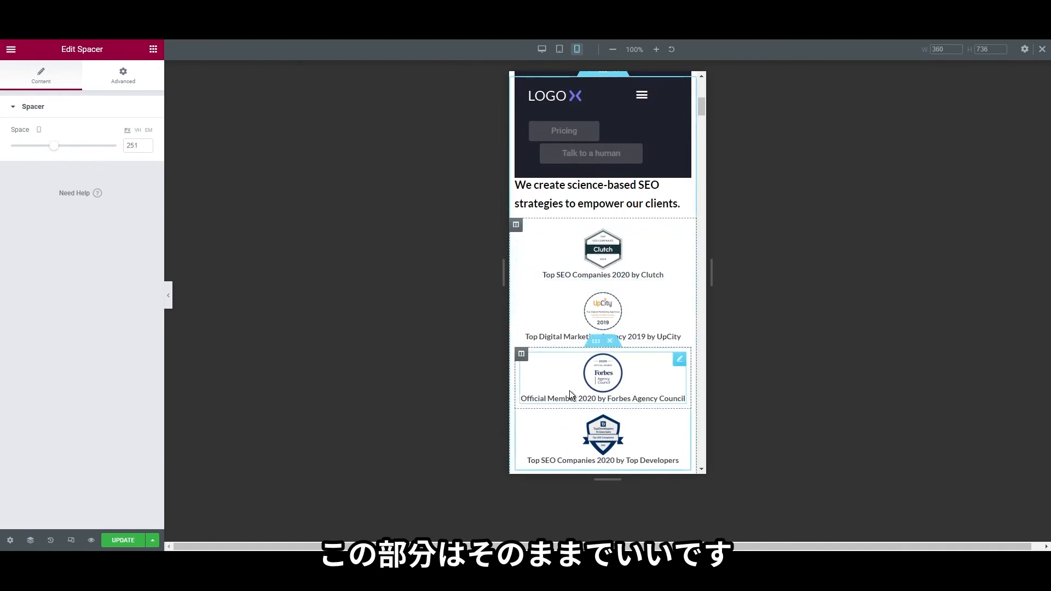
Find the Social Media block and open its inner section's Advanced > Responsive options
scroll(535, 397, down, 5)
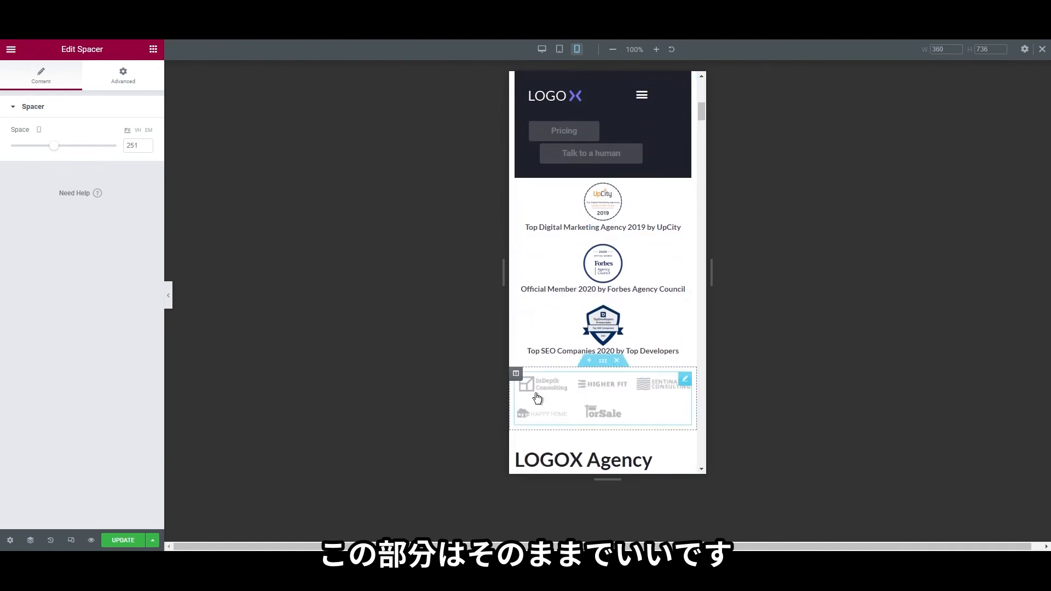
scroll(534, 385, down, 10)
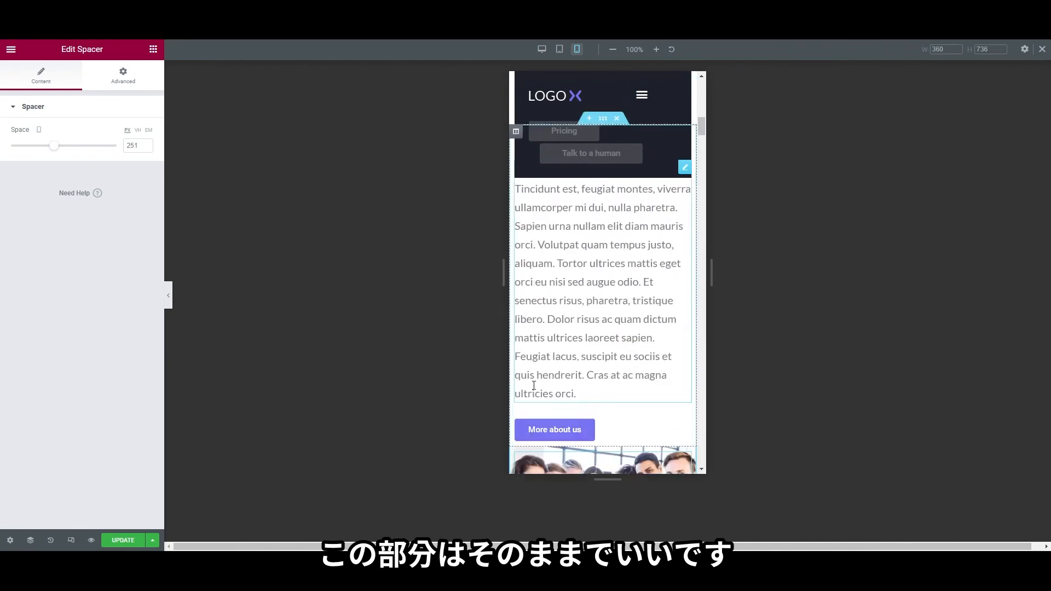
scroll(533, 385, down, 5)
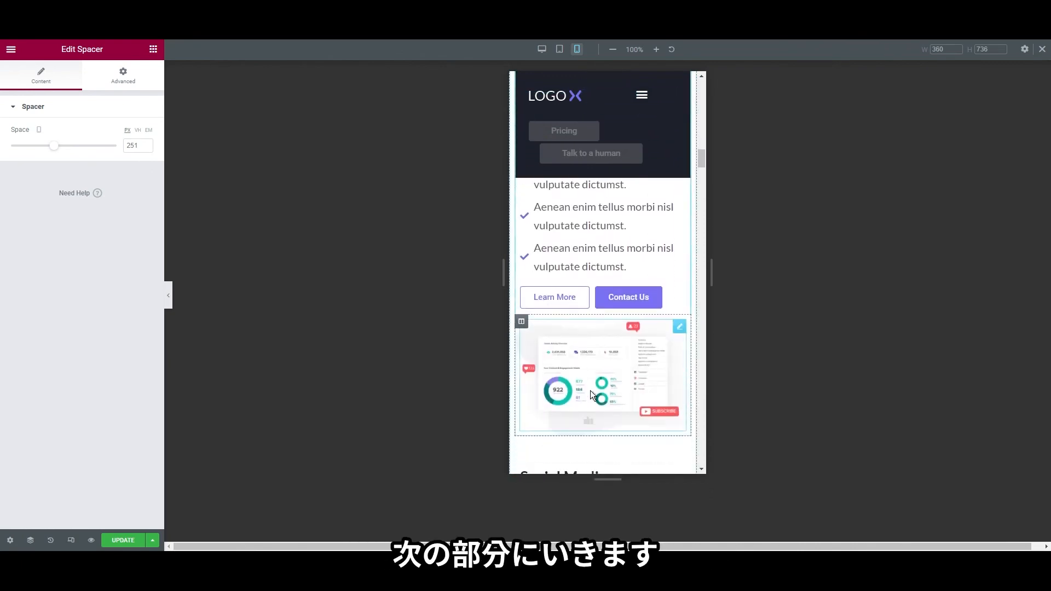
scroll(575, 345, down, 4)
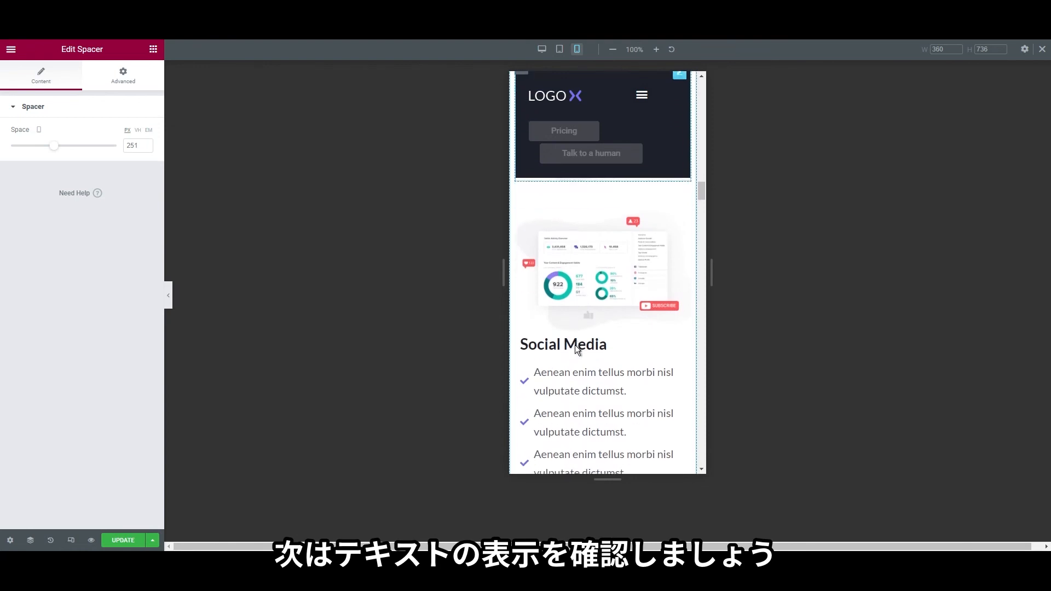
scroll(602, 254, up, 4)
scroll(594, 334, down, 7)
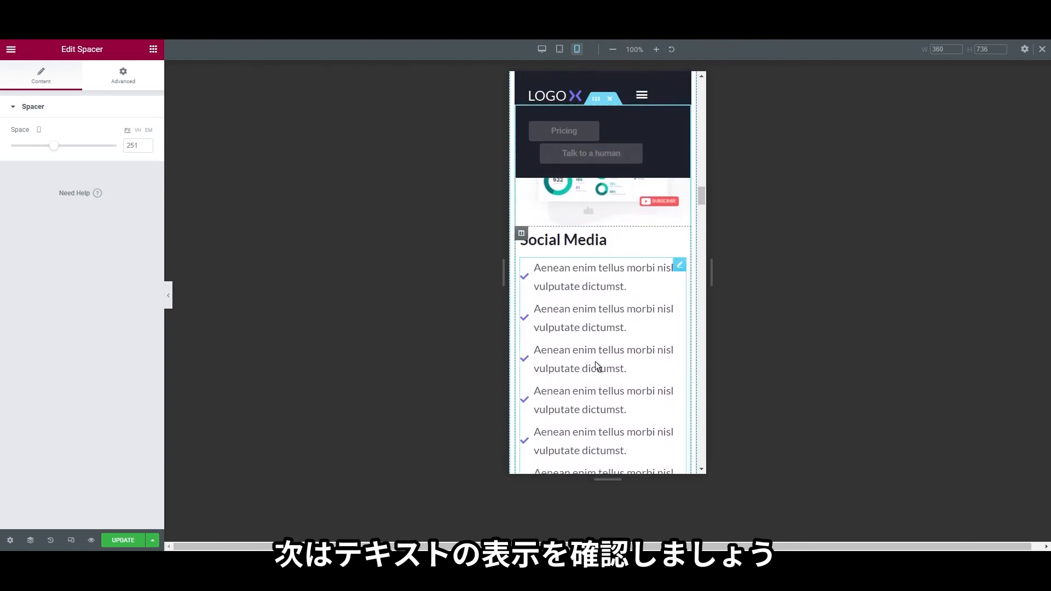
scroll(597, 367, up, 5)
scroll(589, 364, down, 2)
scroll(586, 362, down, 5)
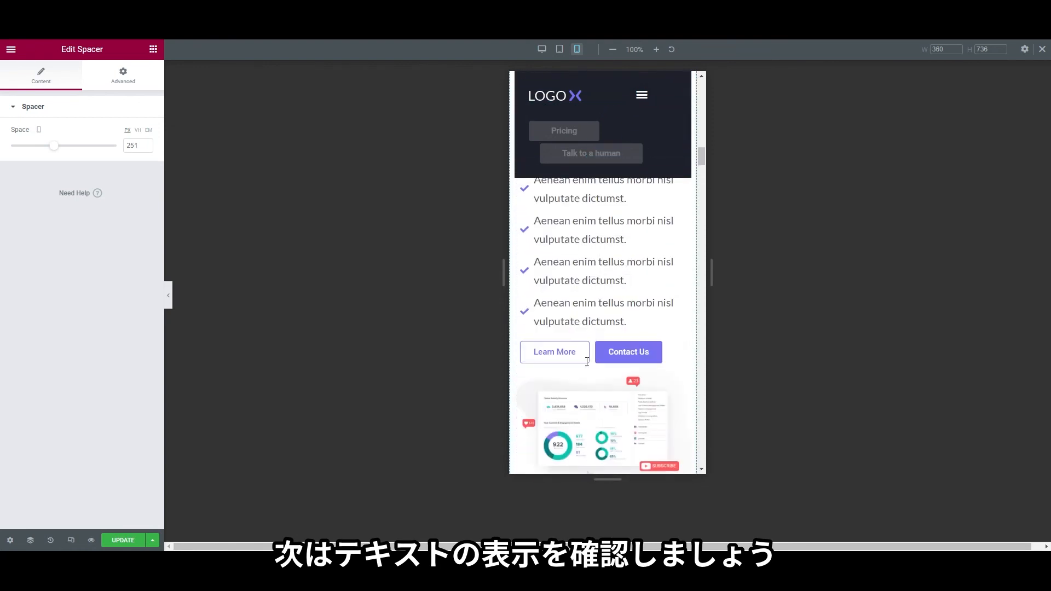
scroll(590, 317, up, 2)
scroll(592, 272, down, 3)
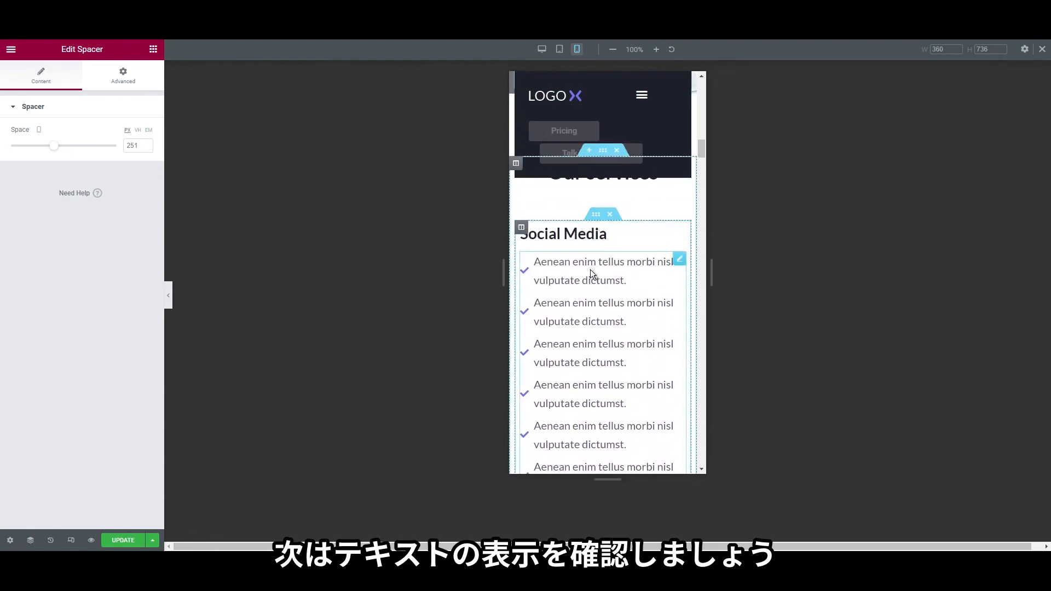
right_click(596, 225)
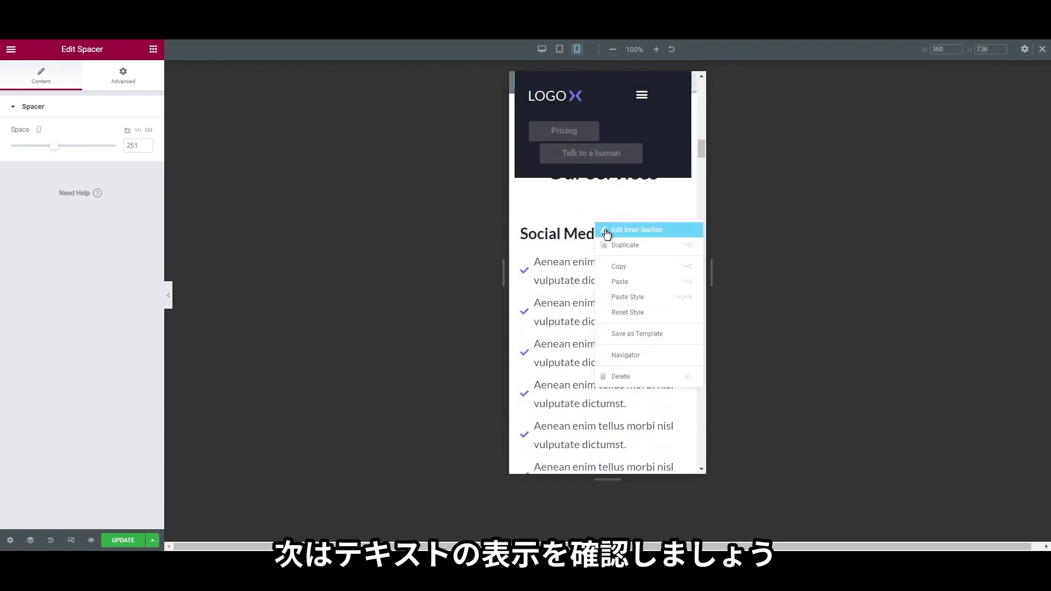
click(605, 230)
click(79, 83)
click(134, 84)
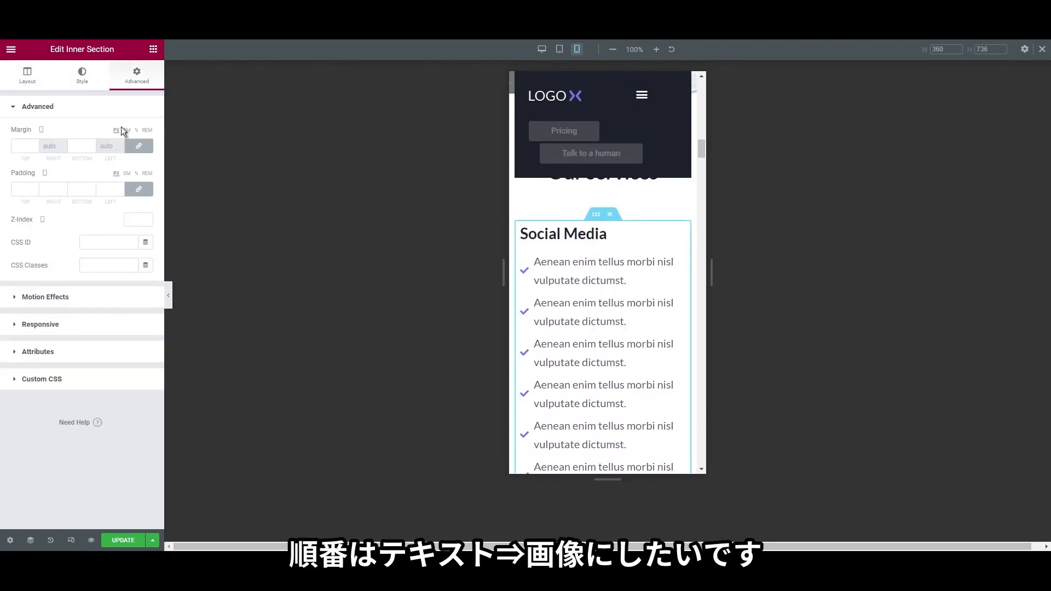
click(85, 324)
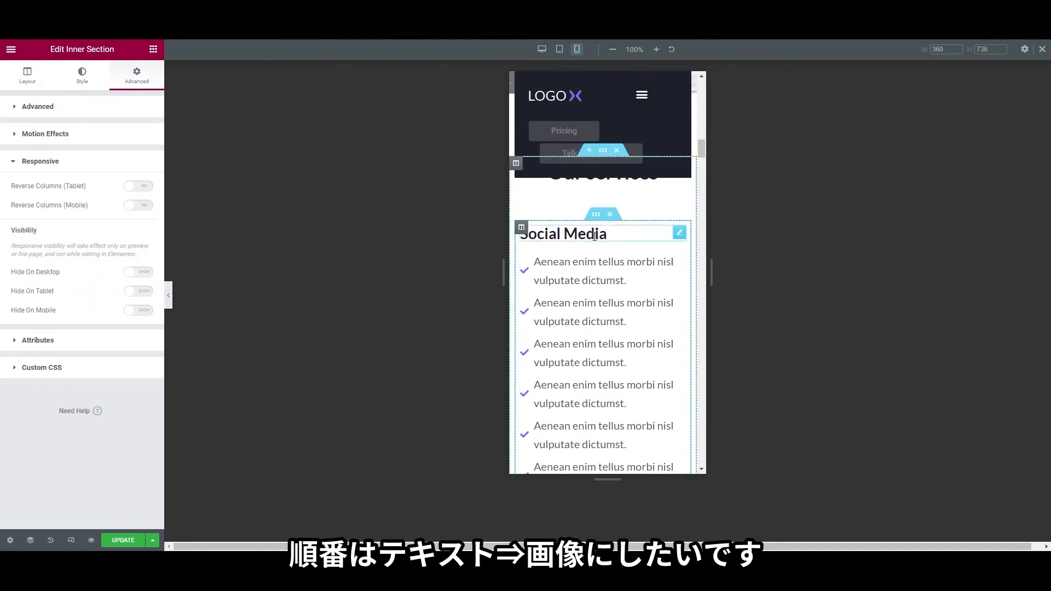
scroll(559, 234, down, 2)
scroll(566, 248, down, 6)
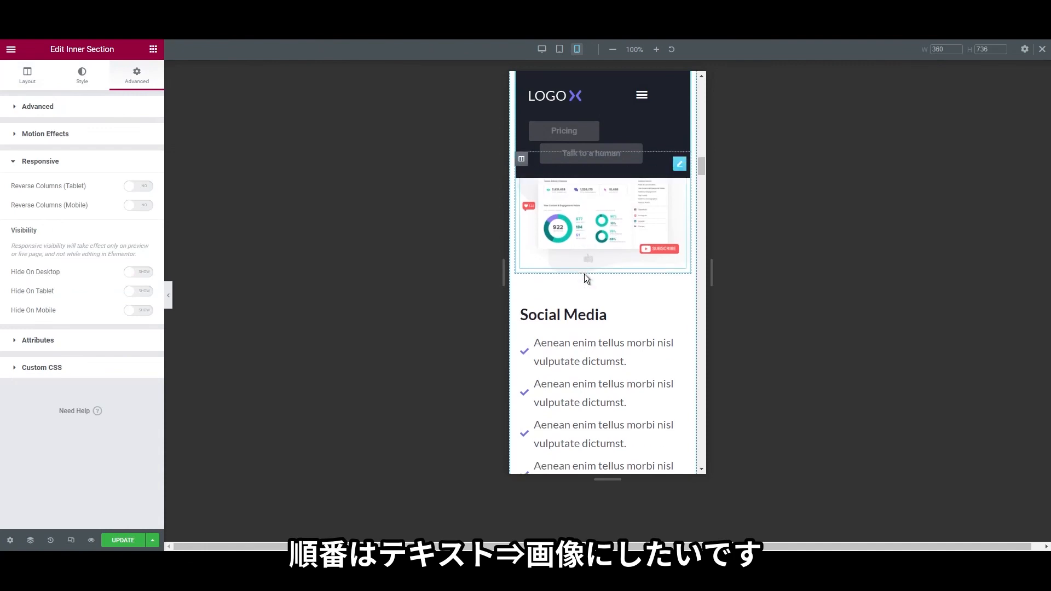
scroll(587, 316, down, 3)
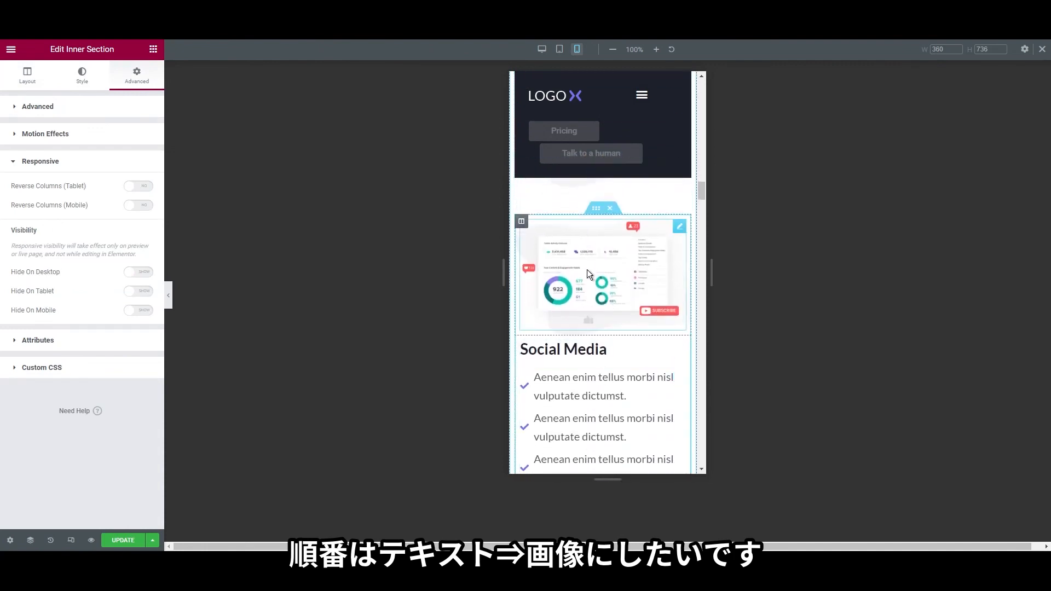
Switch on Reverse Columns (Mobile) so the heading and checklist sit above the dashboard image
right_click(597, 212)
click(603, 219)
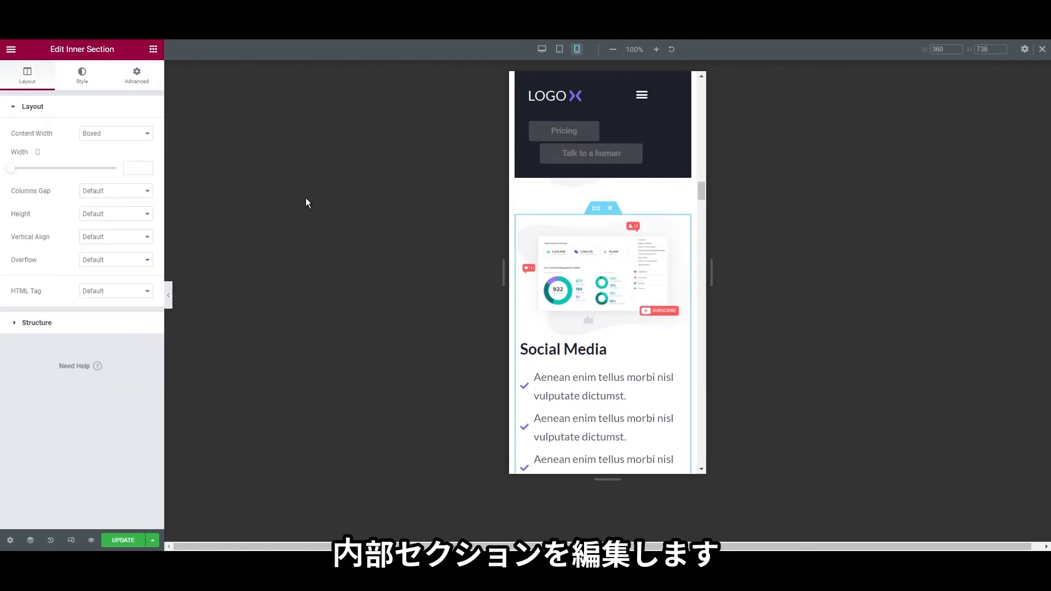
click(73, 78)
click(133, 82)
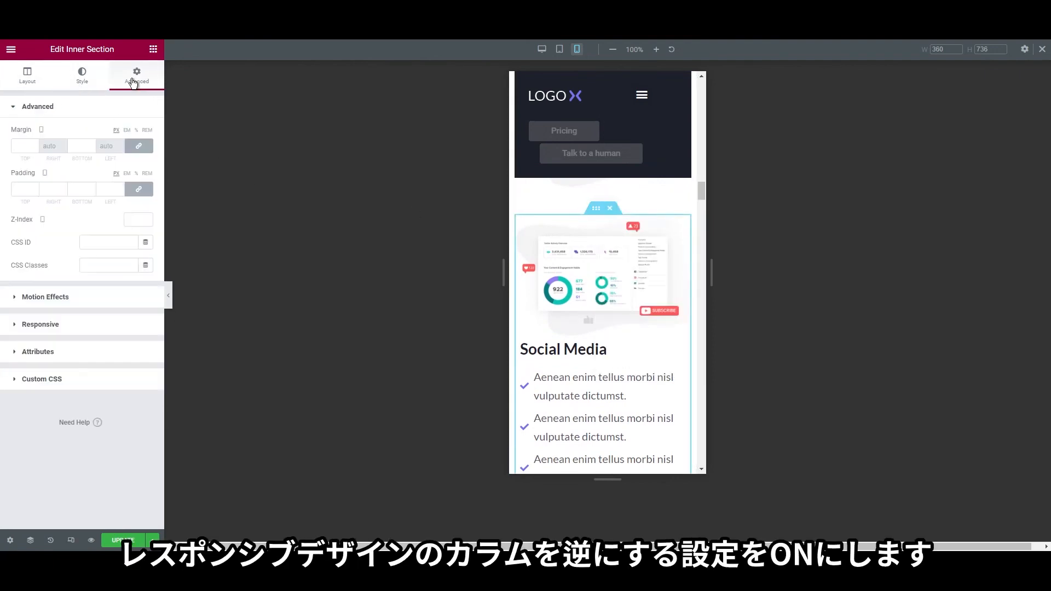
click(76, 327)
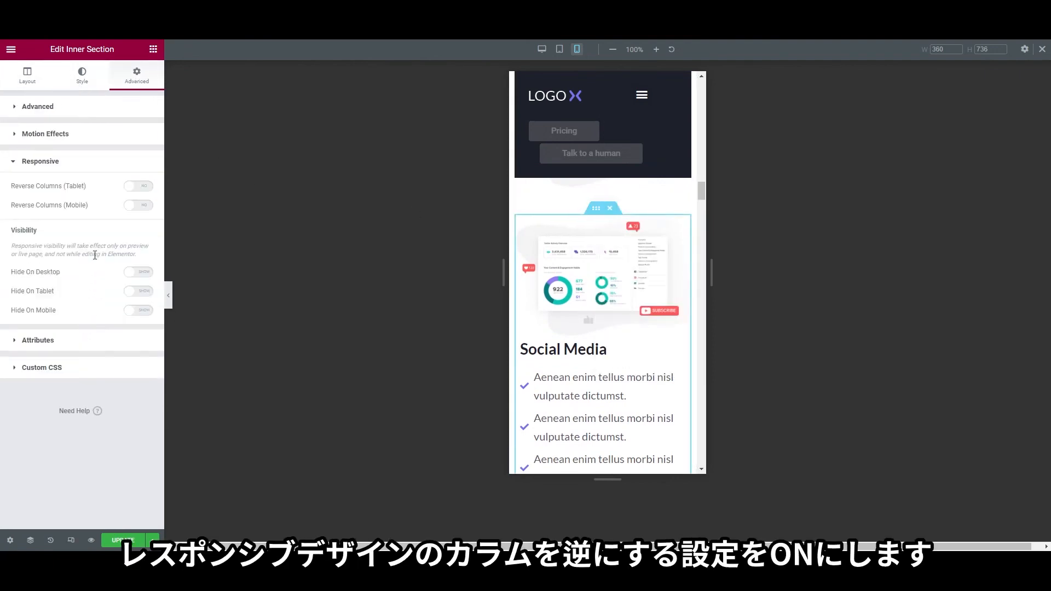
click(138, 206)
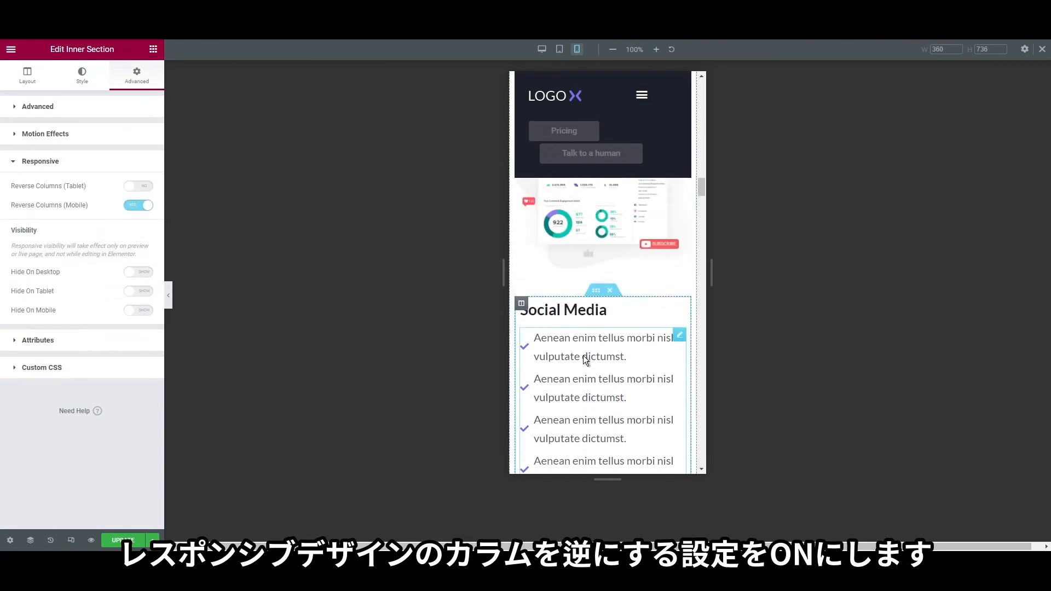
scroll(568, 364, down, 1)
scroll(559, 345, up, 1)
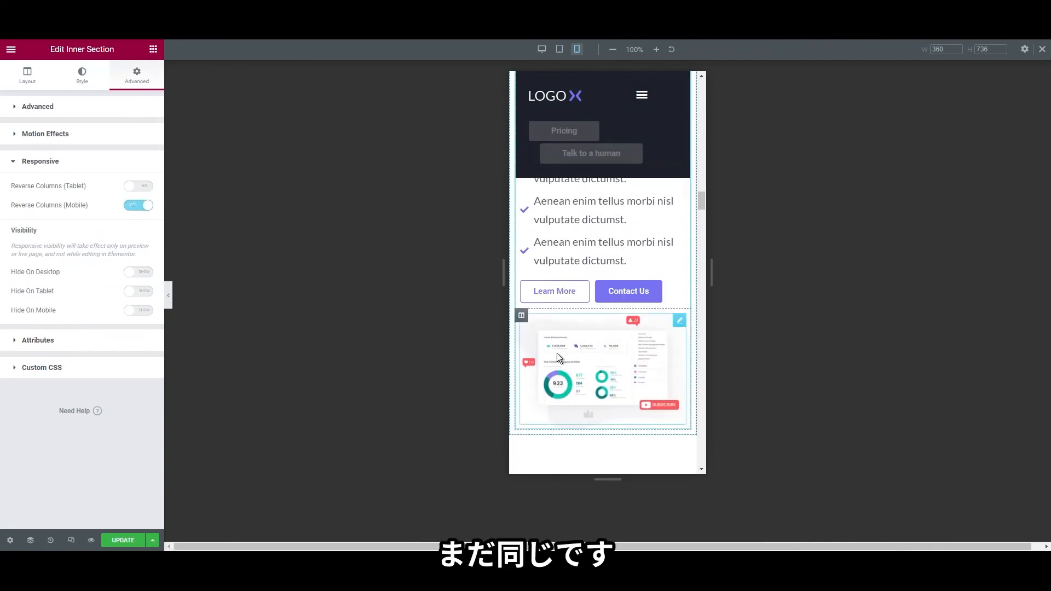
scroll(556, 407, up, 3)
scroll(555, 405, down, 3)
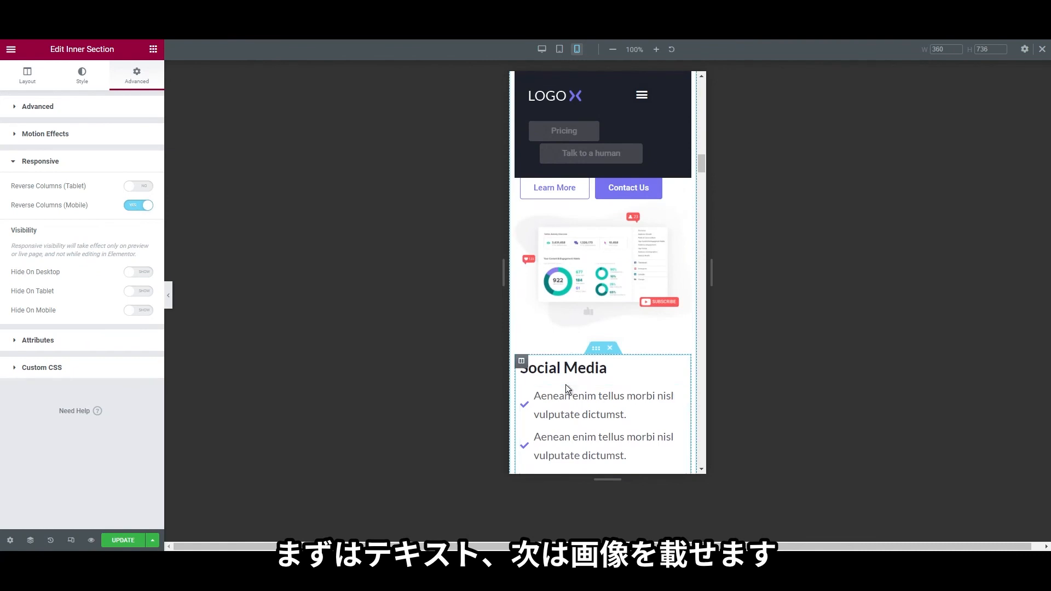
scroll(566, 382, down, 2)
scroll(566, 380, down, 10)
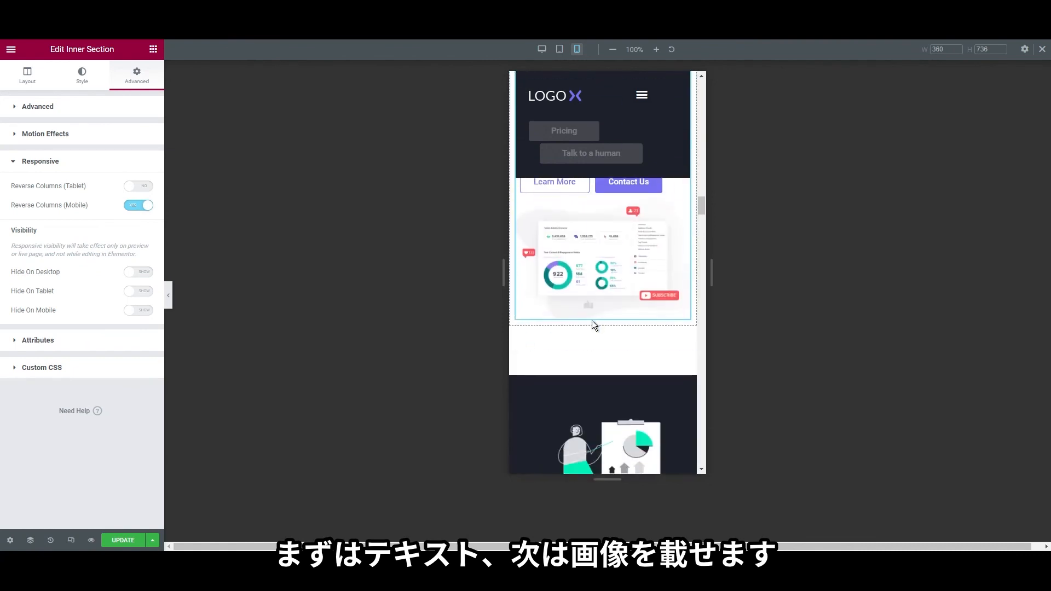
scroll(590, 240, up, 1)
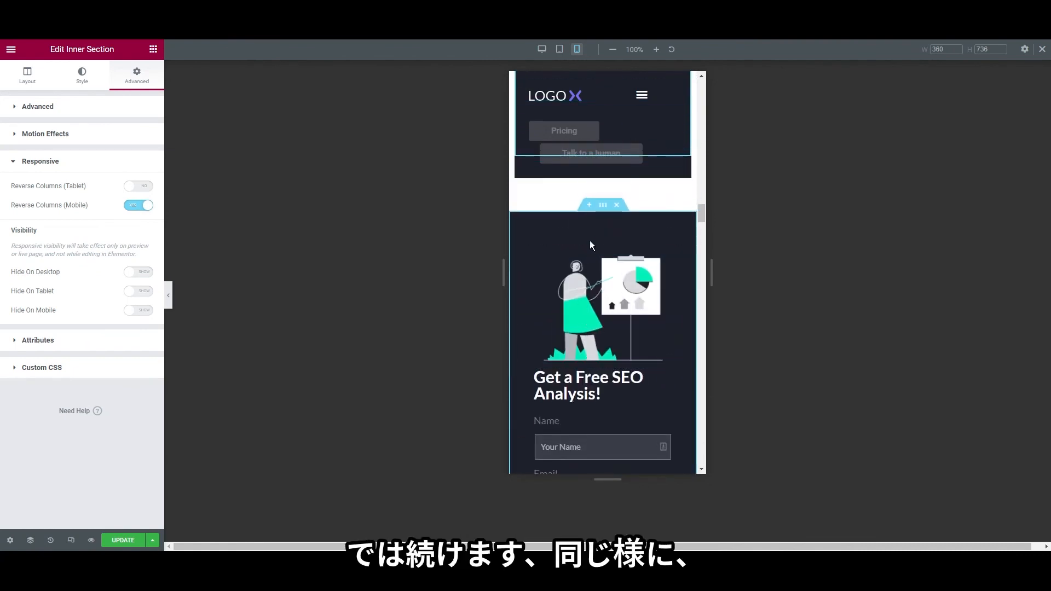
Reverse the Free SEO Analysis section's columns on mobile and centre the Get a free analysis button
right_click(603, 212)
click(630, 221)
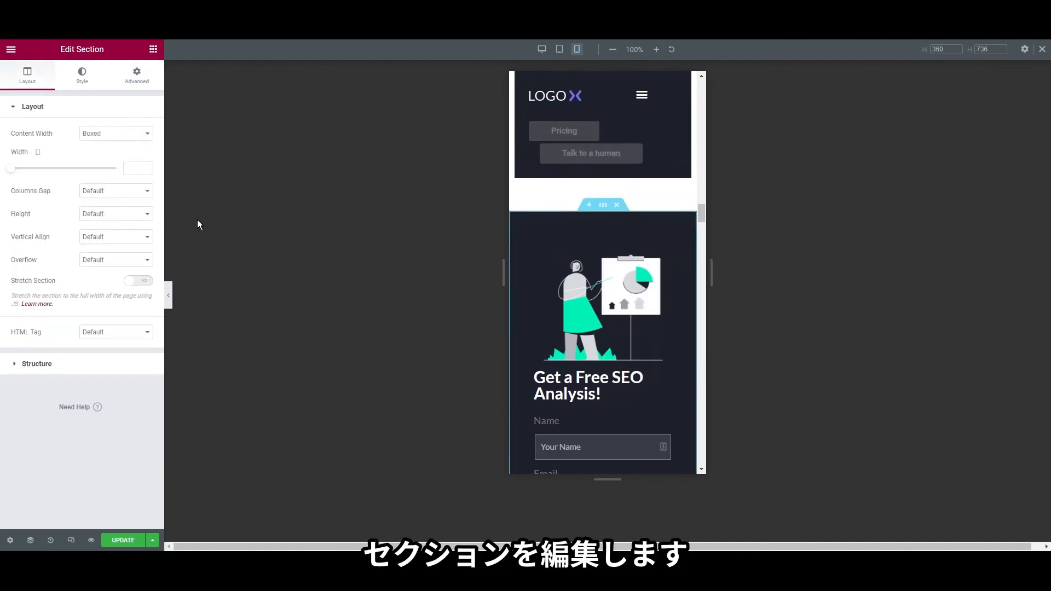
click(137, 76)
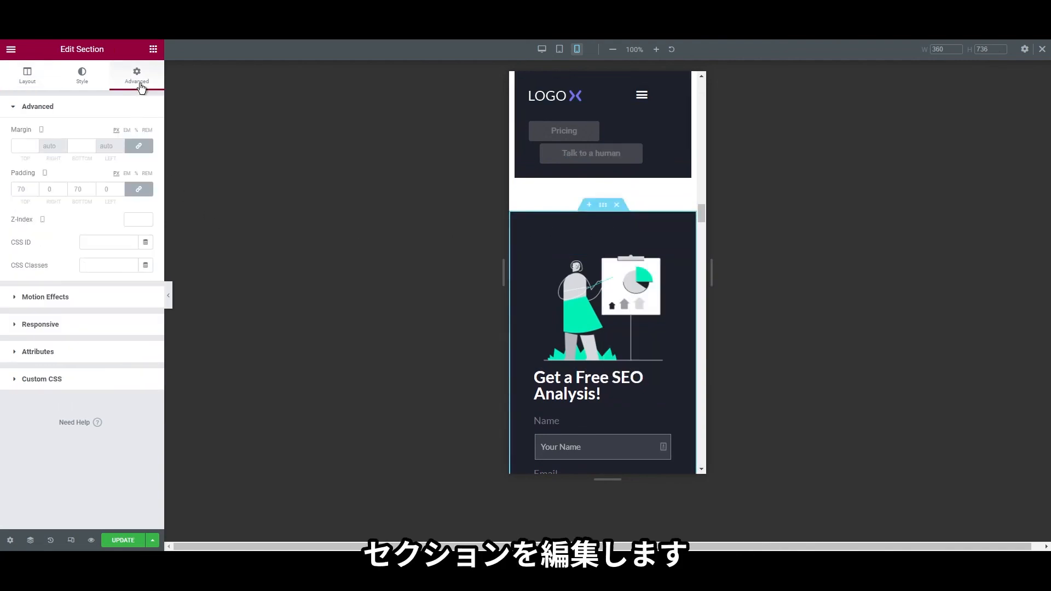
click(74, 325)
click(140, 206)
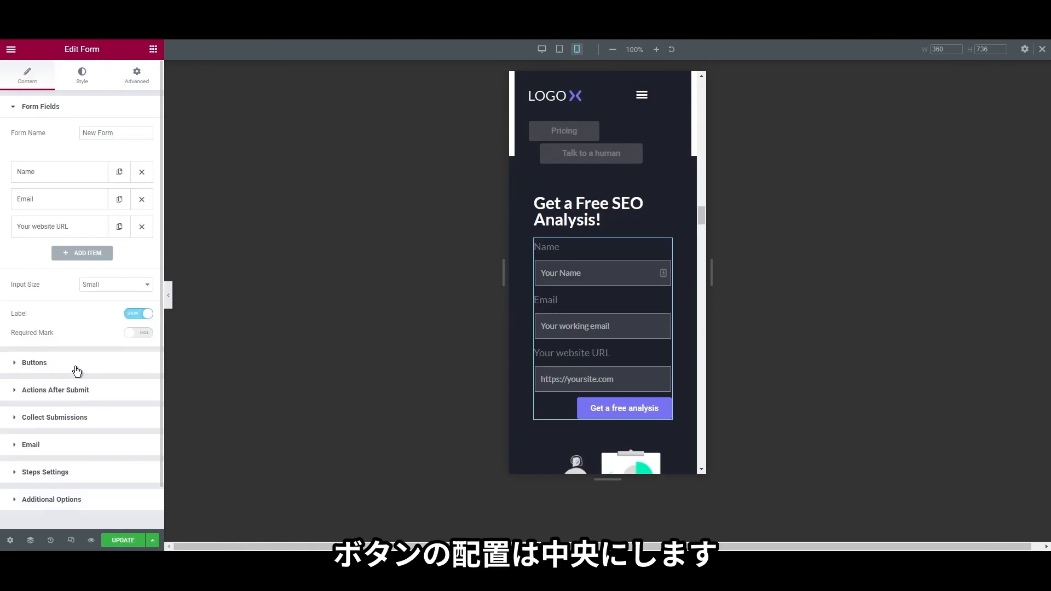
click(74, 366)
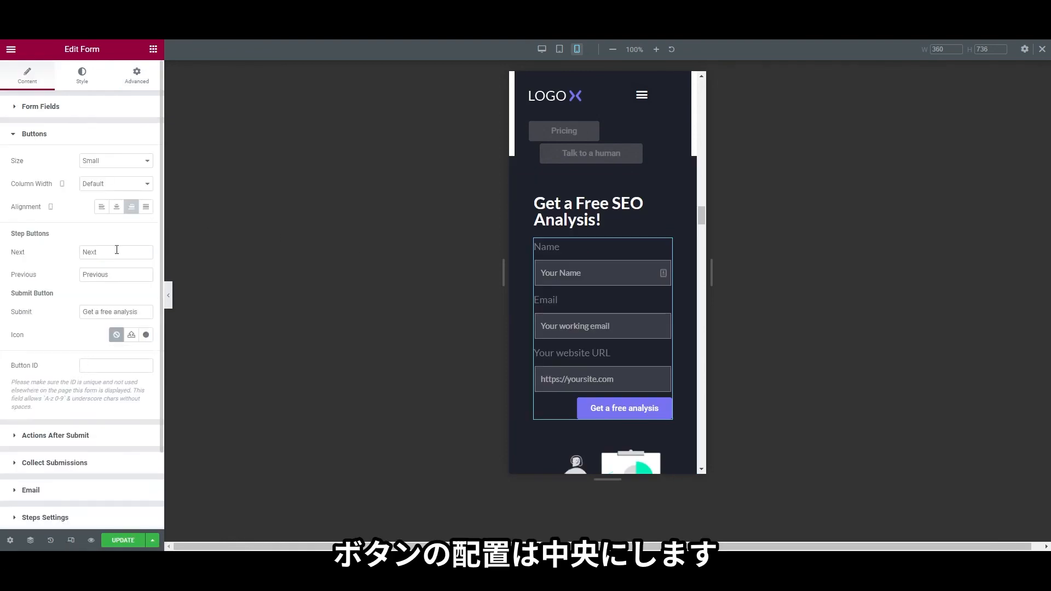
click(116, 211)
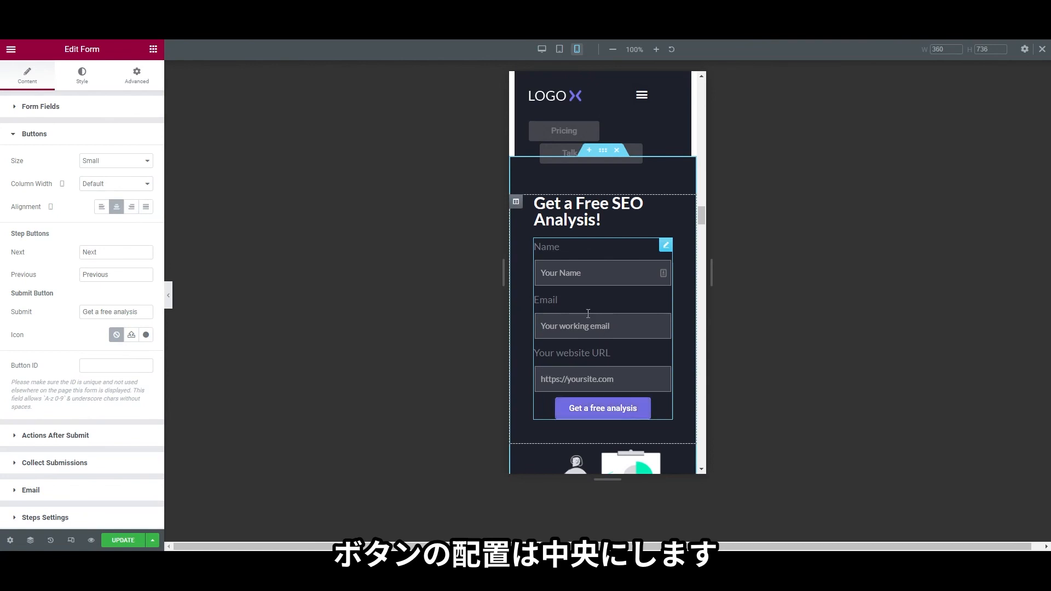
Give the form column 15 px padding on all four sides for mobile
click(522, 259)
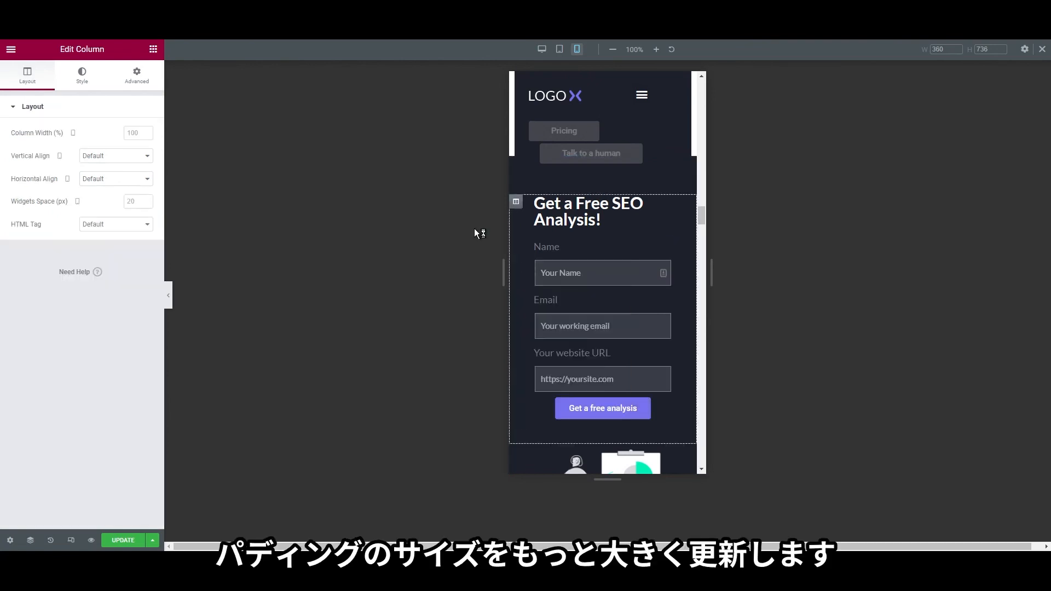
click(144, 83)
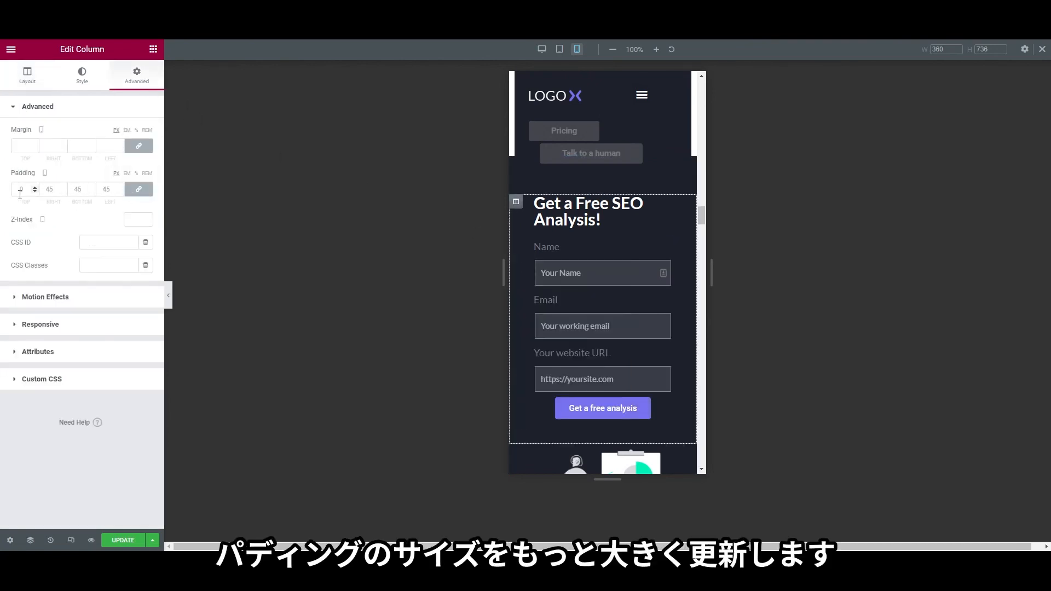
text(15)
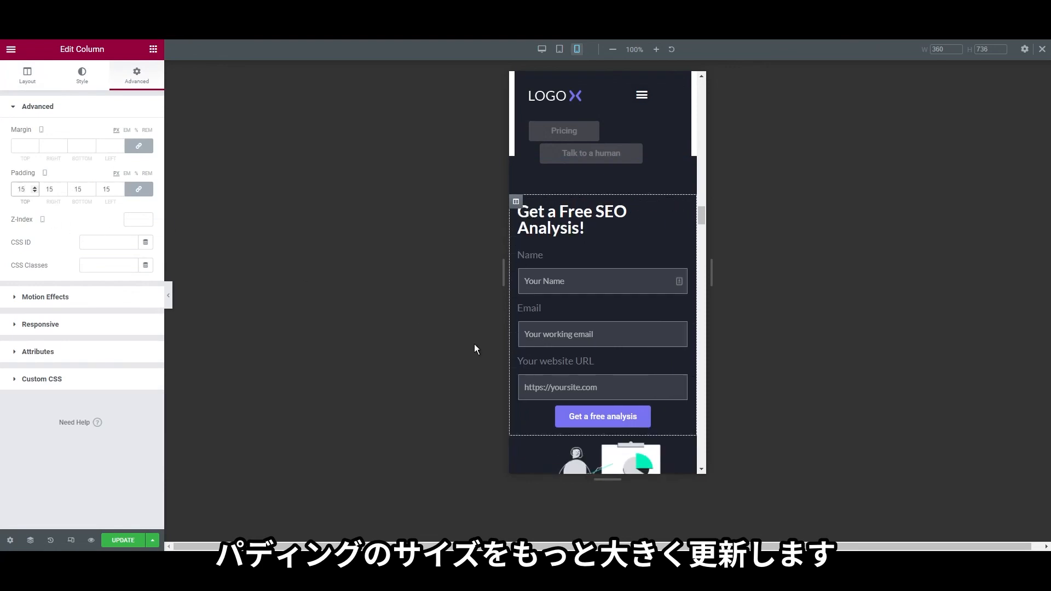
scroll(622, 359, down, 5)
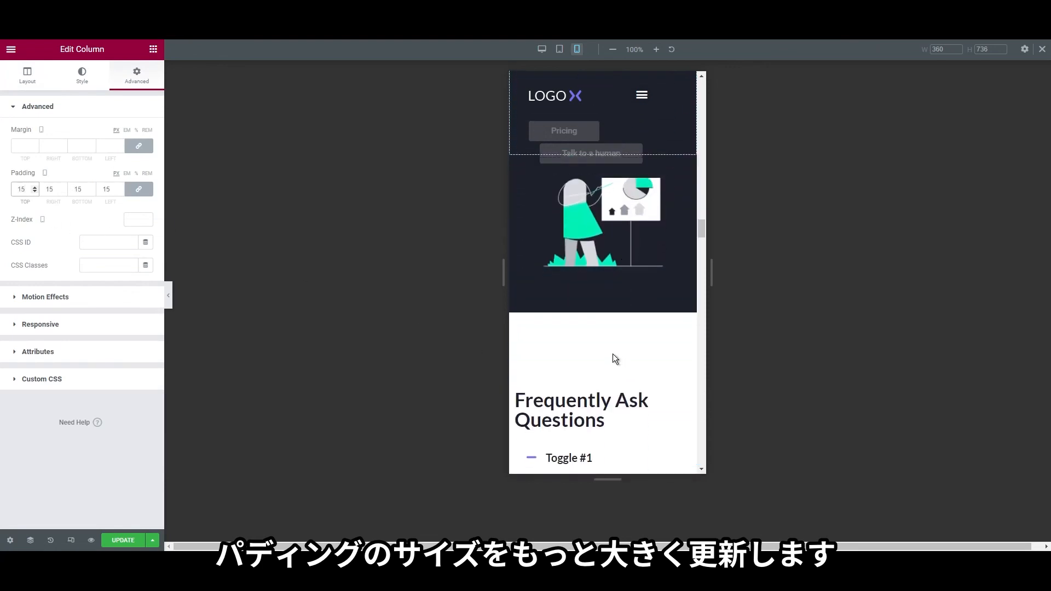
Unlink the FAQ section's margins and set its top margin to 25
right_click(611, 290)
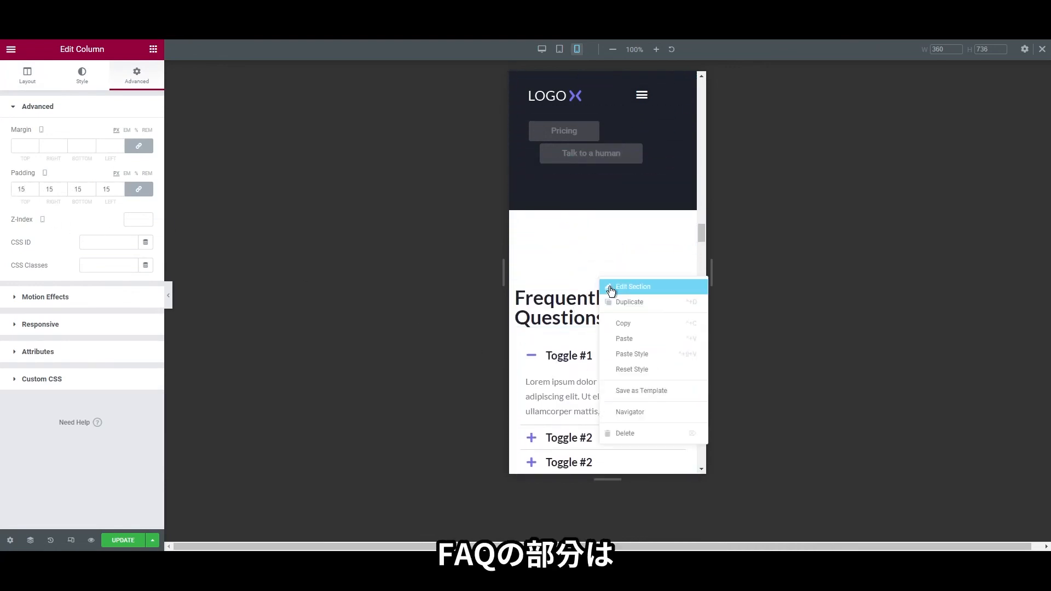
click(611, 288)
click(144, 82)
click(138, 146)
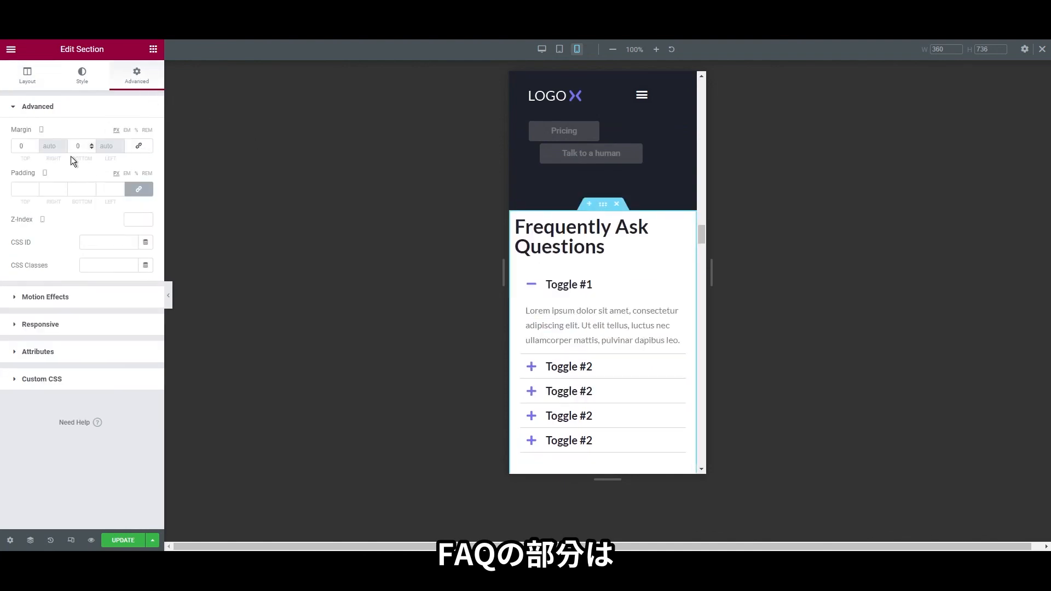
text(25)
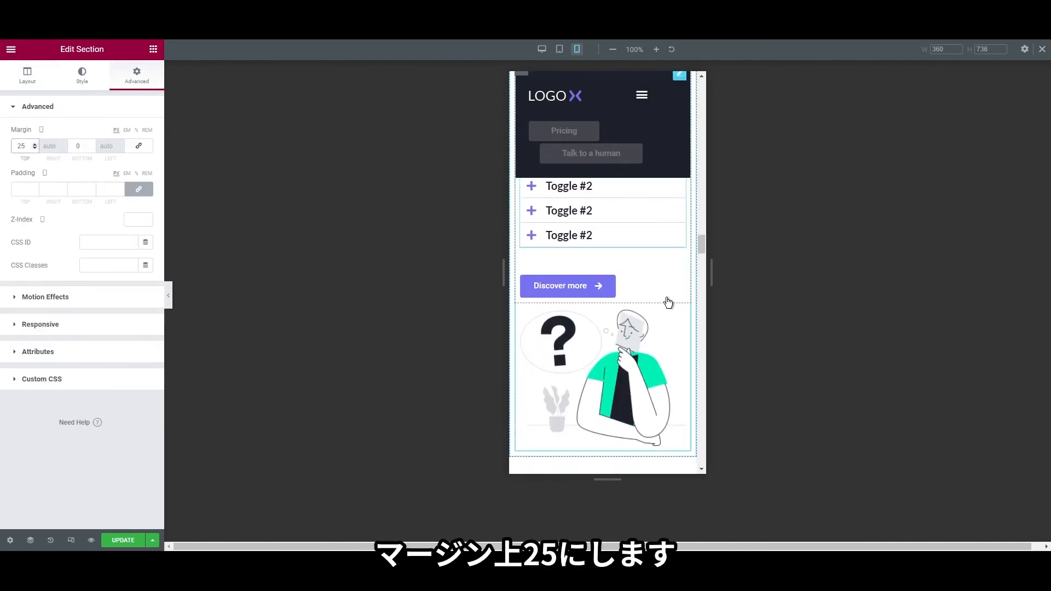
scroll(608, 284, down, 2)
scroll(589, 282, down, 6)
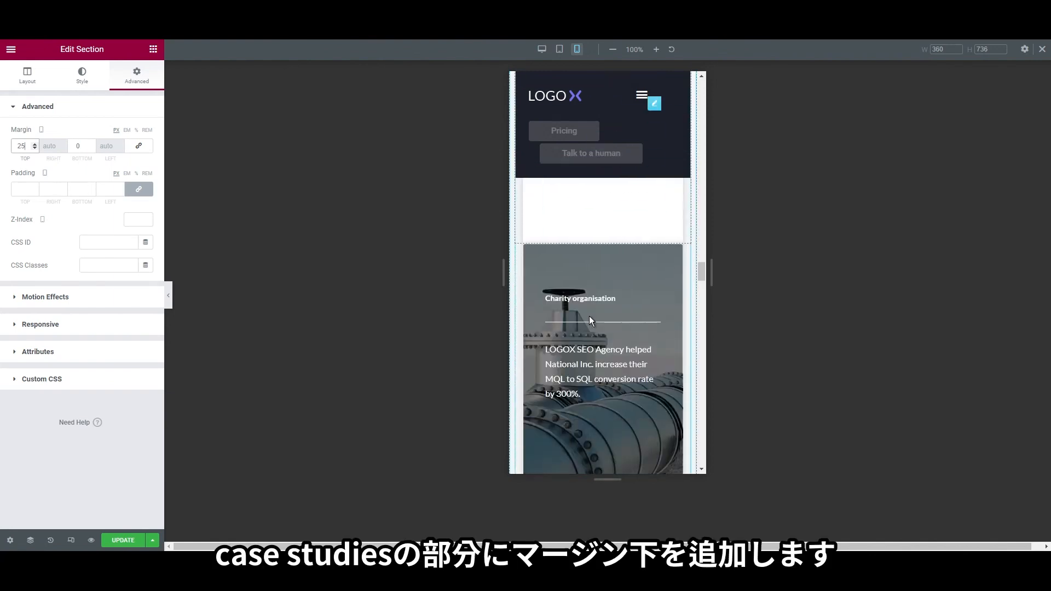
scroll(622, 358, down, 4)
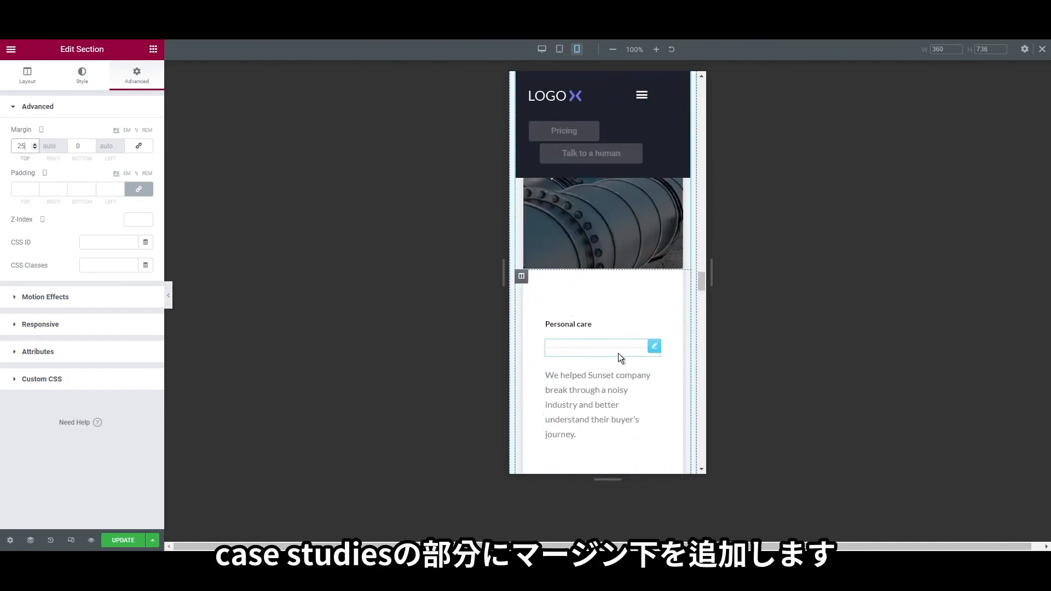
scroll(624, 370, up, 5)
scroll(614, 363, up, 5)
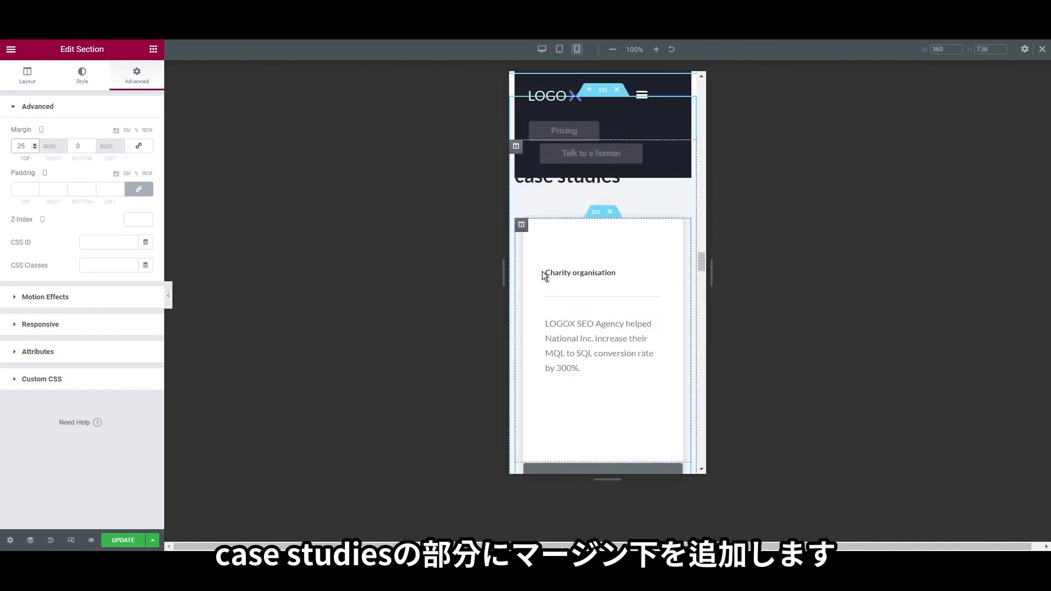
Unlink the first case-study column's margins and set its bottom margin to 15
click(522, 227)
click(137, 75)
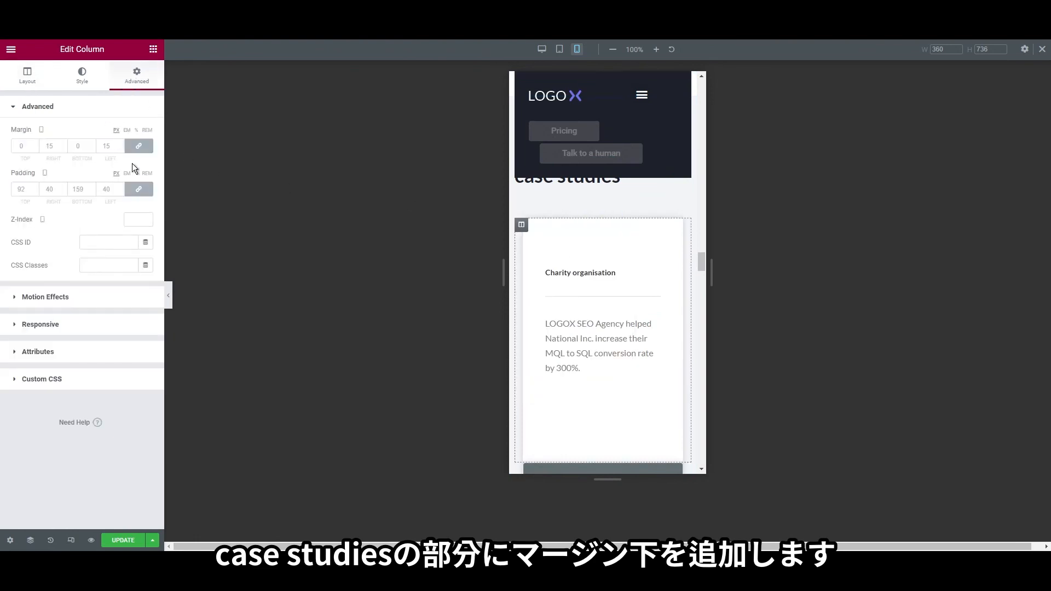
scroll(618, 375, down, 3)
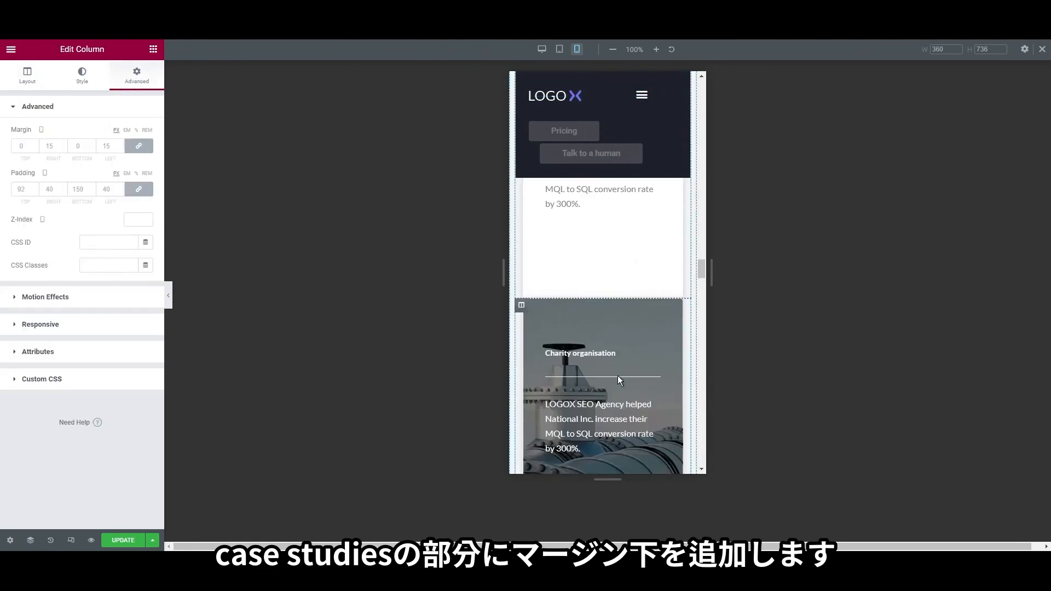
click(139, 146)
click(52, 146)
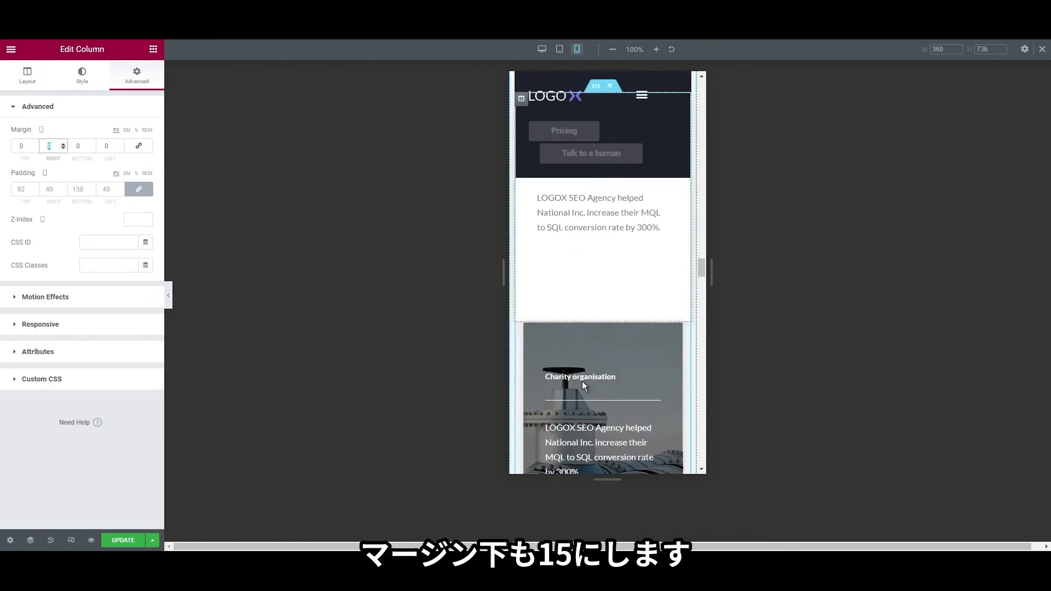
click(80, 145)
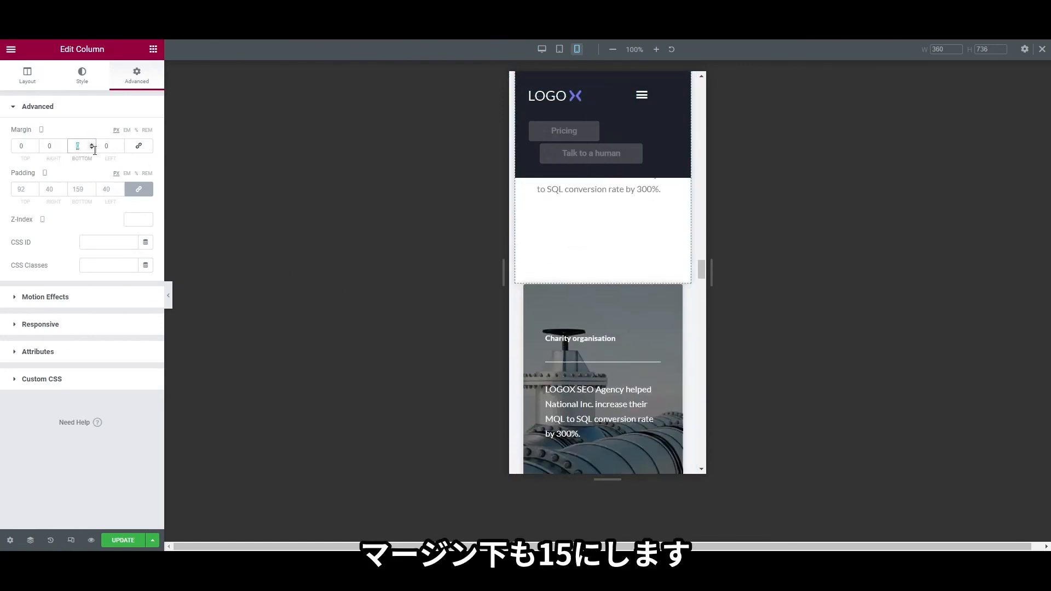
text(15)
Set a 15 px bottom margin on the next case-study column and the Personal care column
right_click(521, 300)
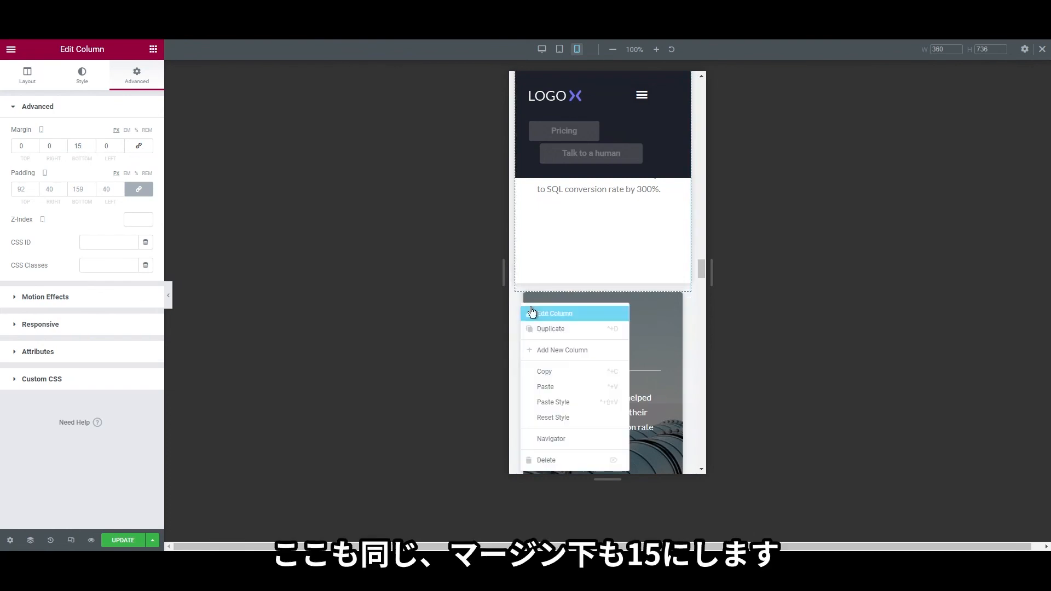
click(532, 313)
click(137, 90)
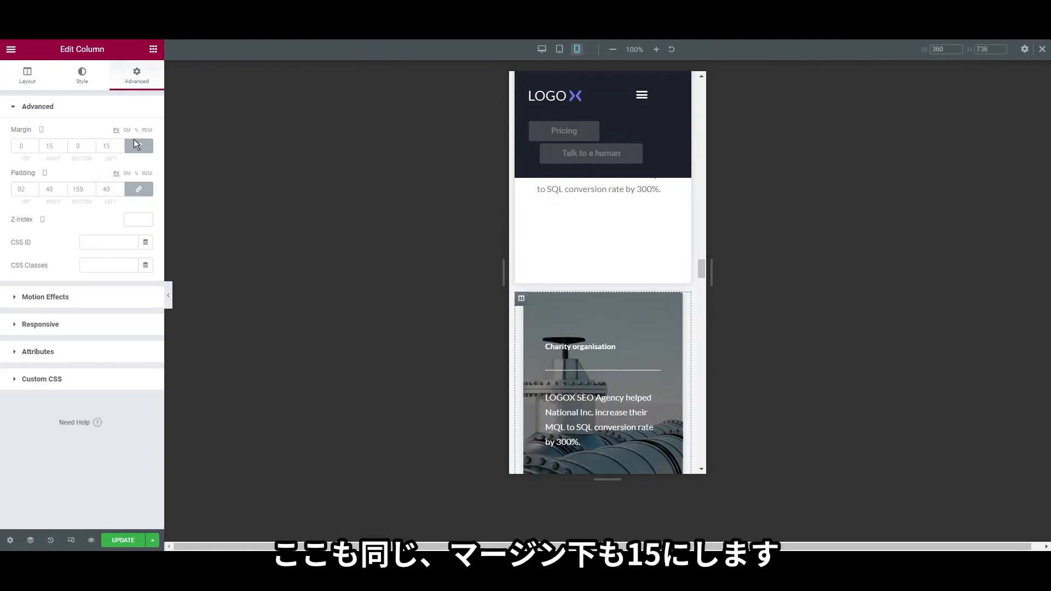
click(71, 146)
text(15)
scroll(632, 387, down, 4)
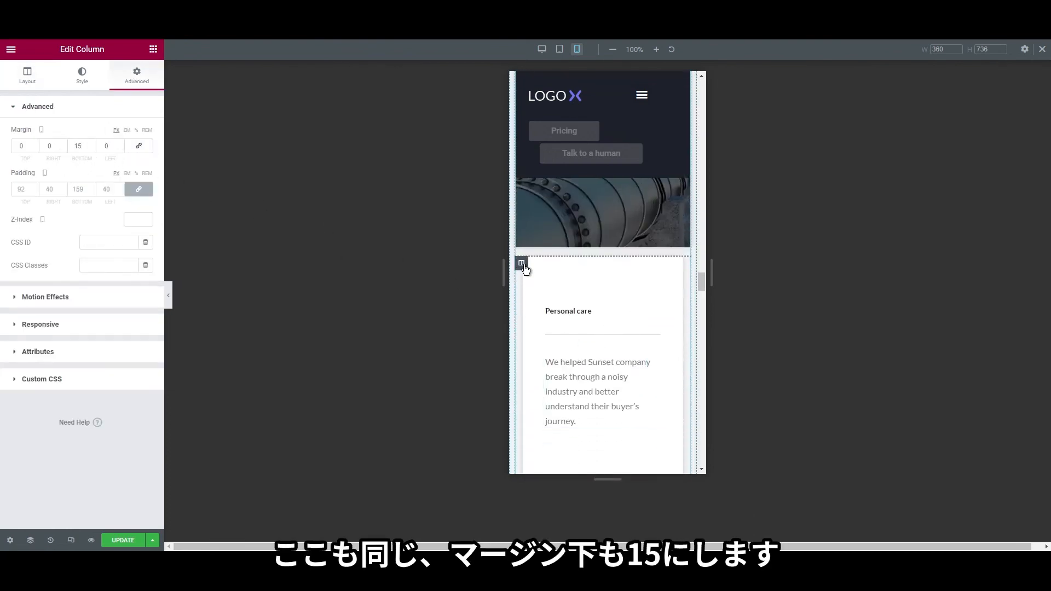
click(521, 264)
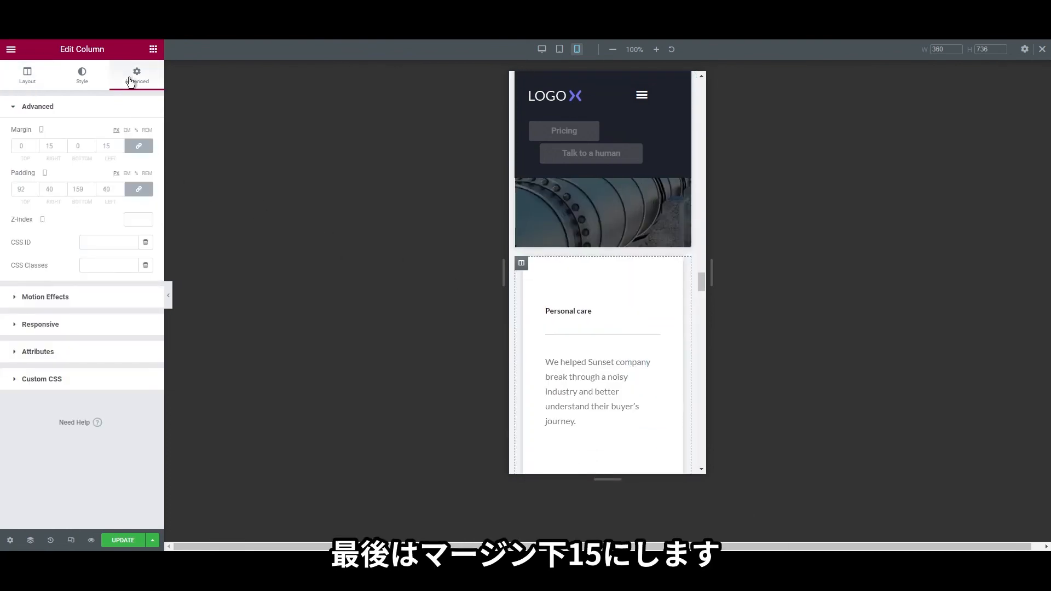
click(72, 146)
text(15)
scroll(647, 411, up, 4)
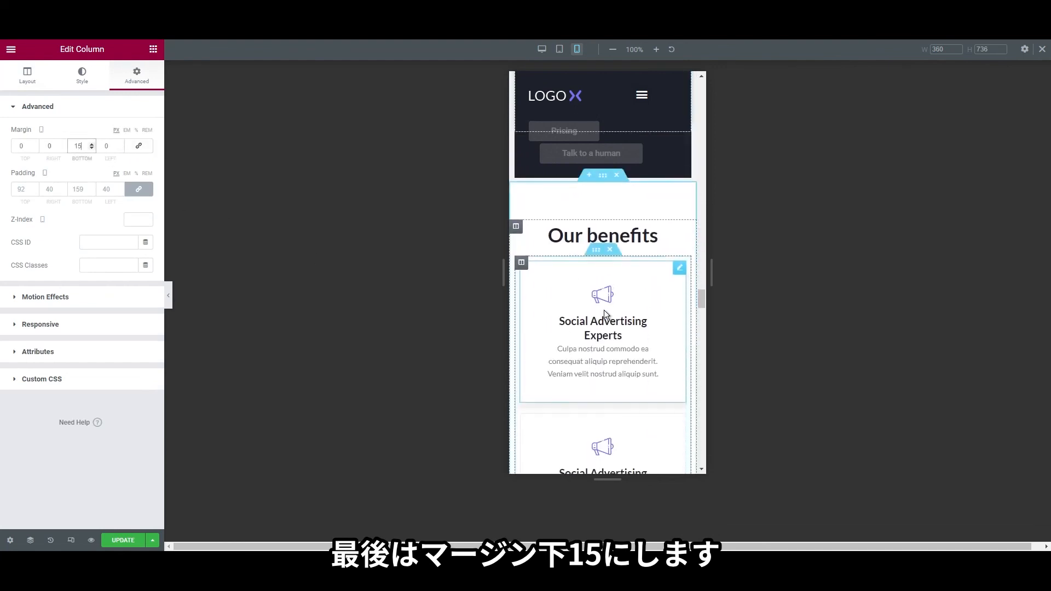
scroll(604, 312, down, 15)
scroll(612, 350, up, 4)
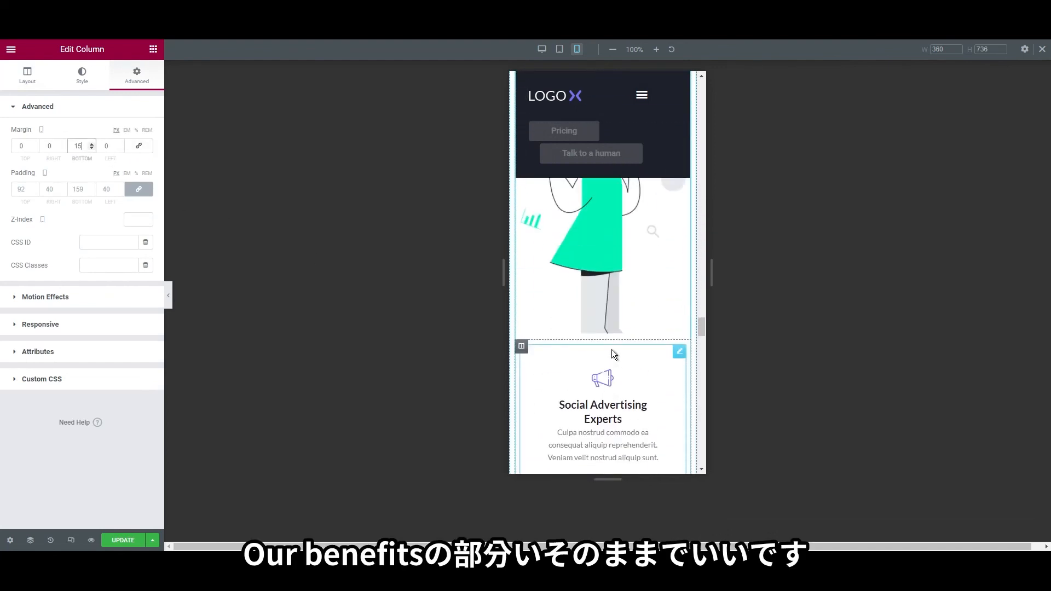
scroll(612, 349, up, 11)
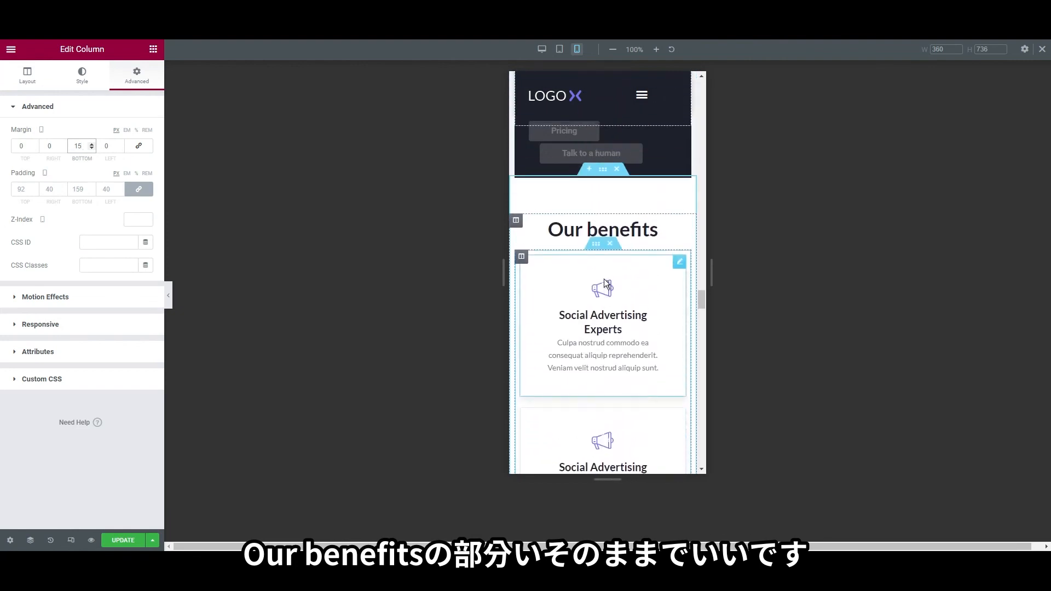
Open the settings of the benefits cards inner section
right_click(596, 244)
click(624, 258)
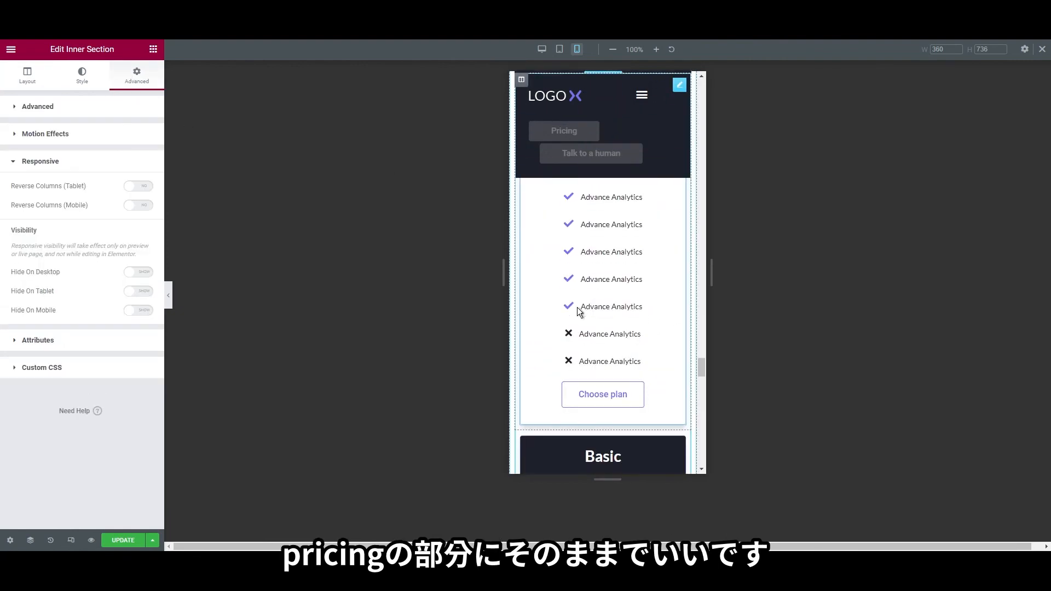
scroll(602, 328, down, 3)
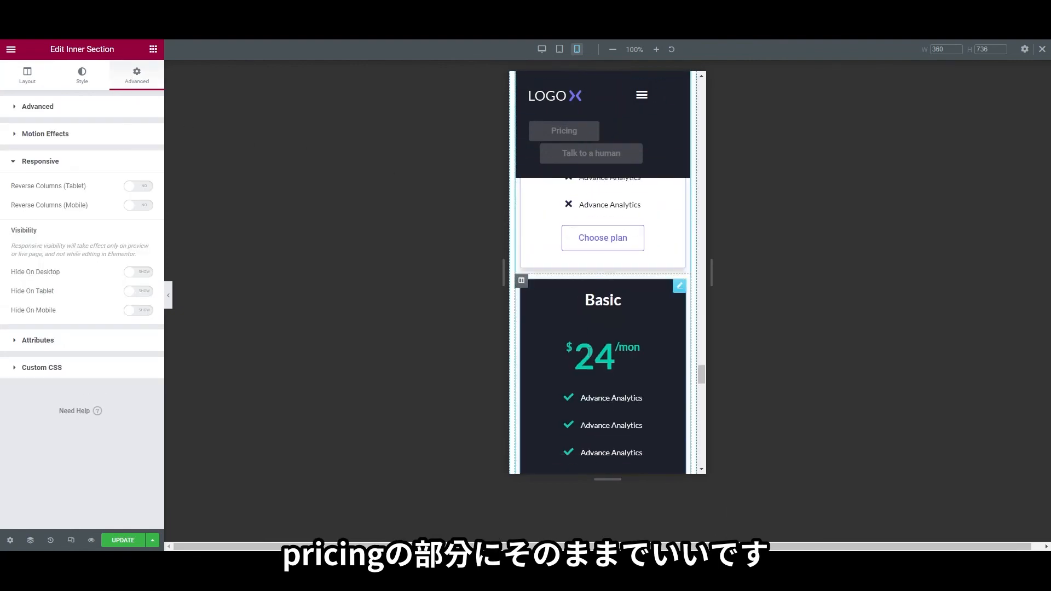
scroll(593, 368, down, 5)
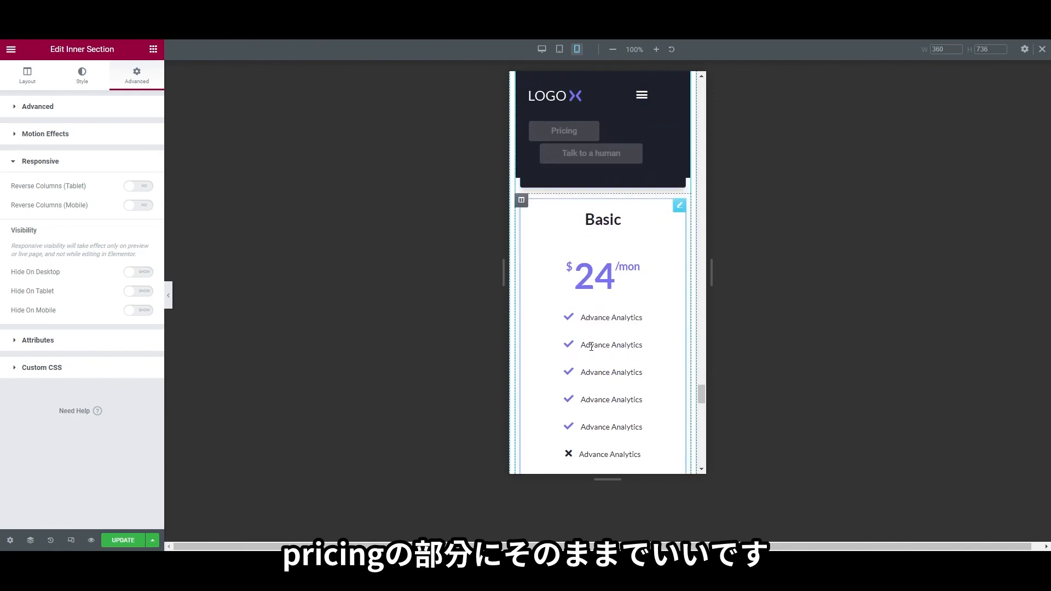
scroll(593, 378, up, 8)
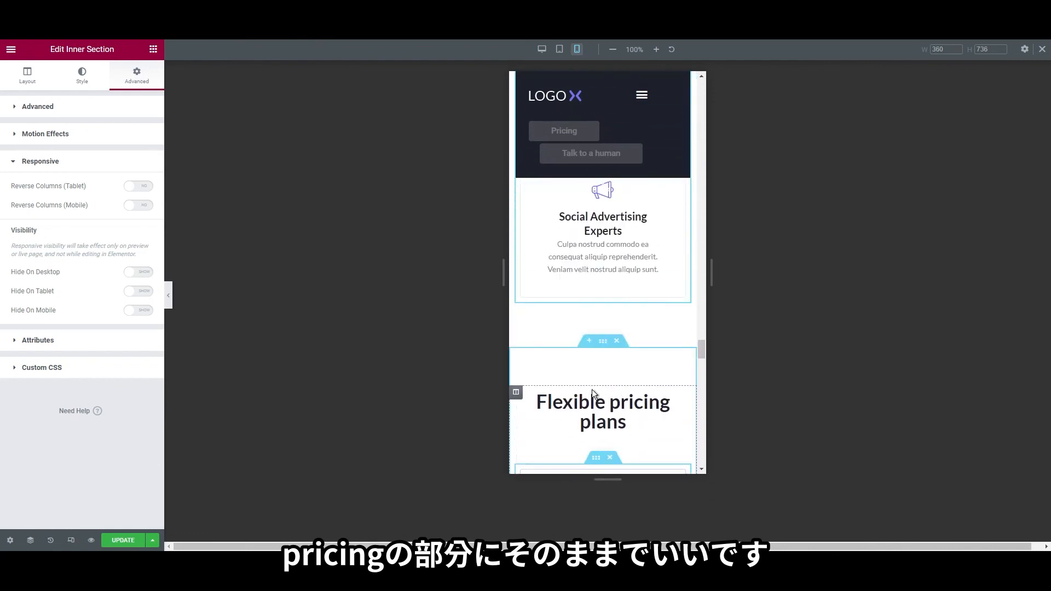
Unlink the pricing section's padding and enter 3 in its padding fields, including top
right_click(603, 286)
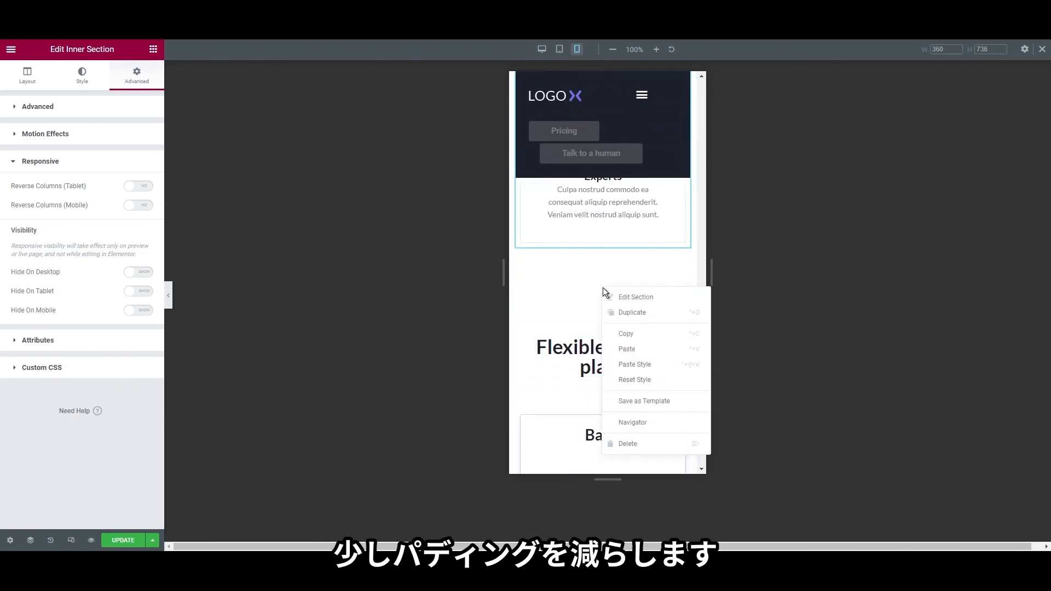
click(636, 296)
click(137, 75)
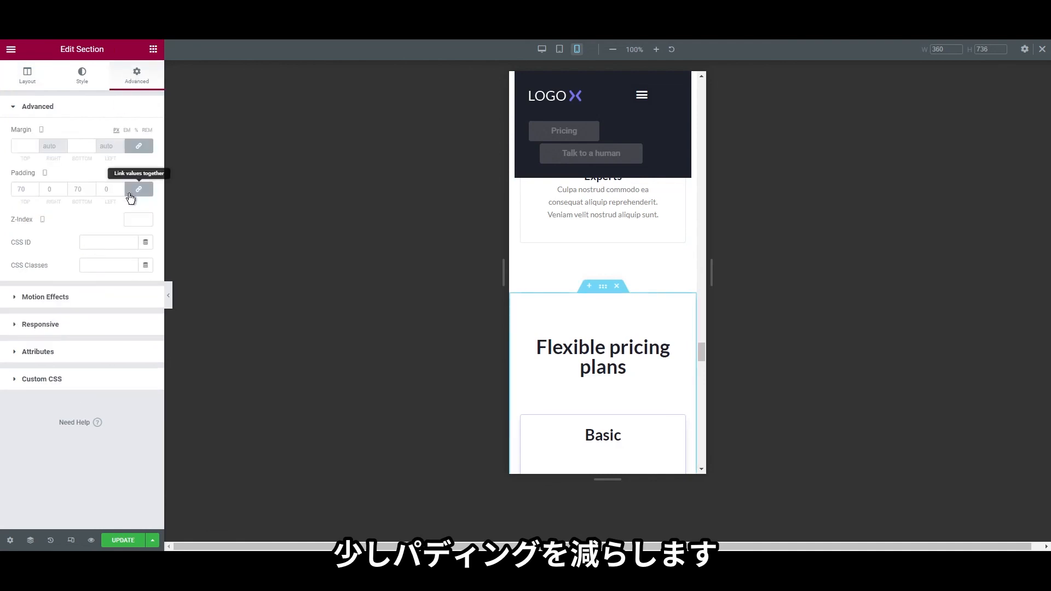
click(131, 194)
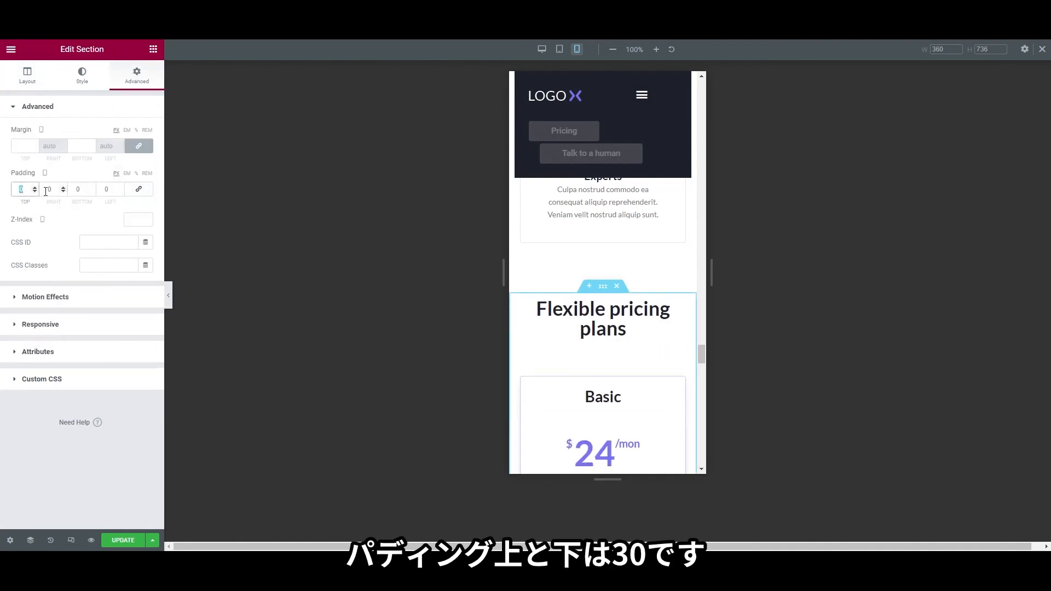
text(3)
click(75, 192)
text(3)
scroll(607, 334, down, 13)
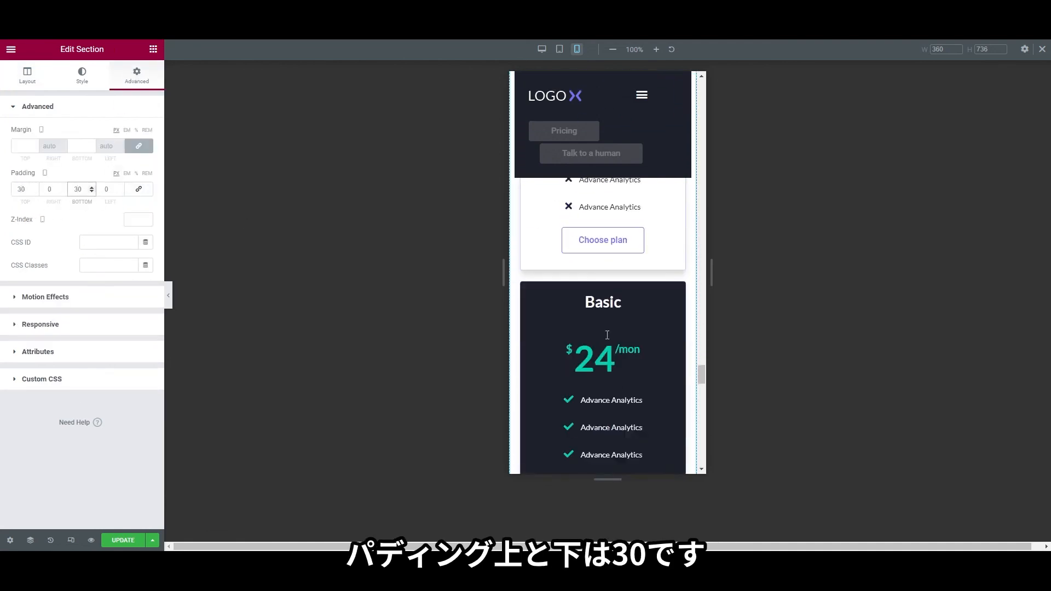
scroll(607, 335, up, 5)
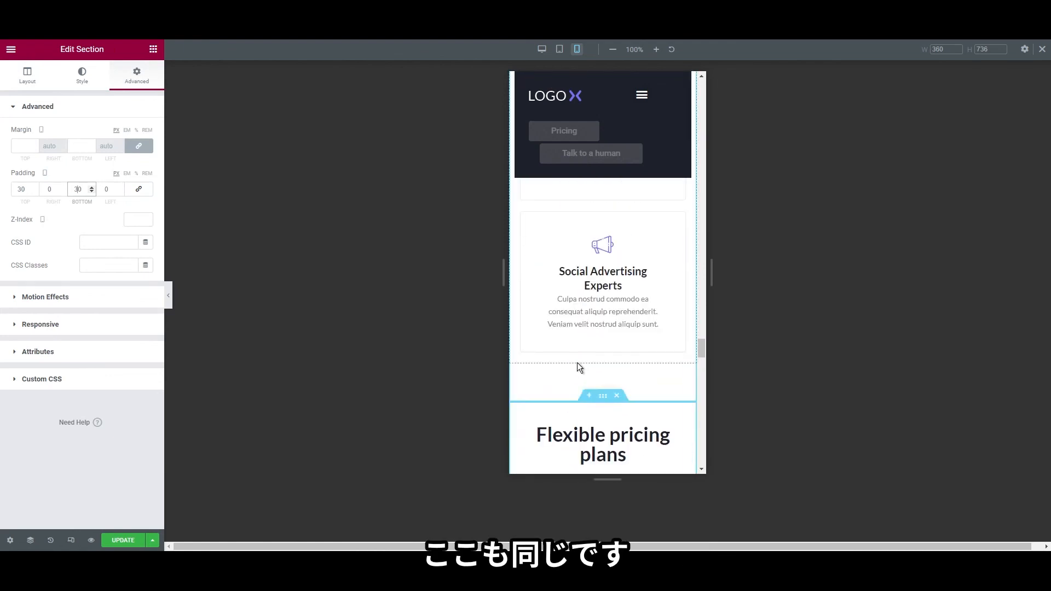
Unlink the testimonial column's padding, replacing 70/0/70/0 with 15 top and 0 elsewhere
right_click(592, 361)
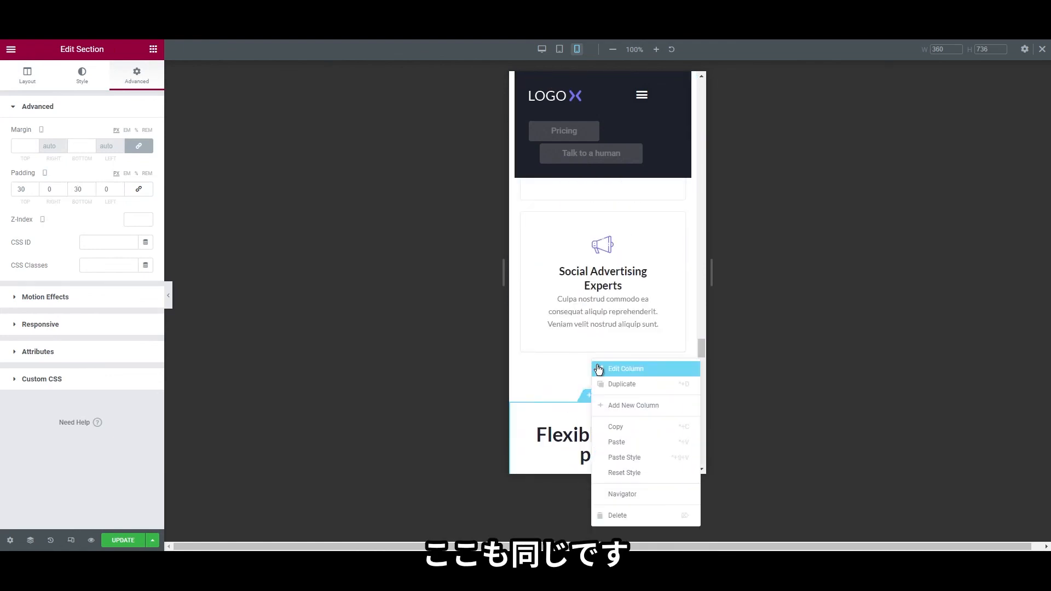
click(598, 369)
click(137, 75)
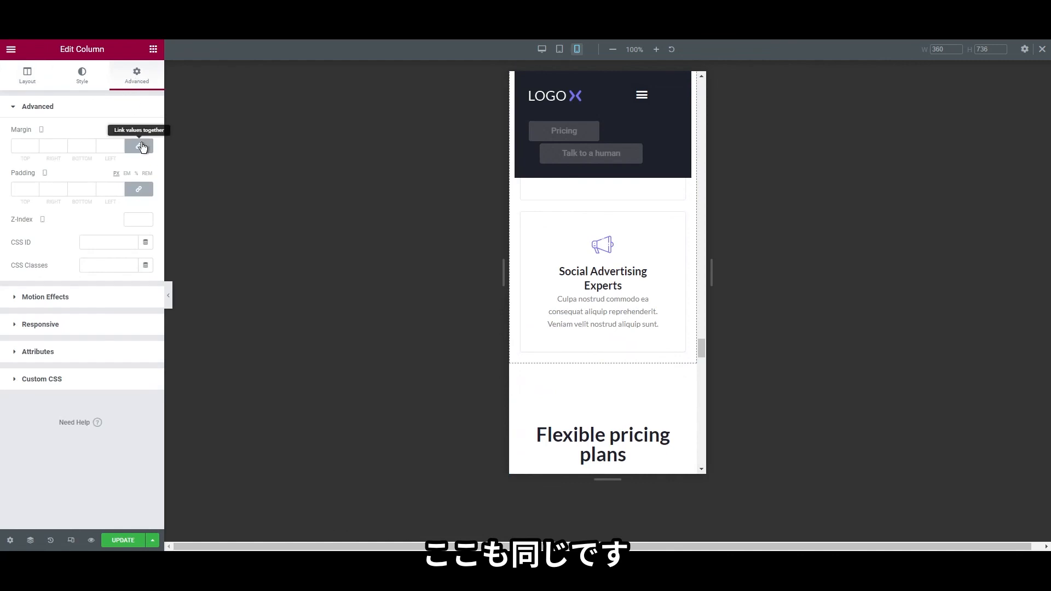
scroll(620, 346, down, 15)
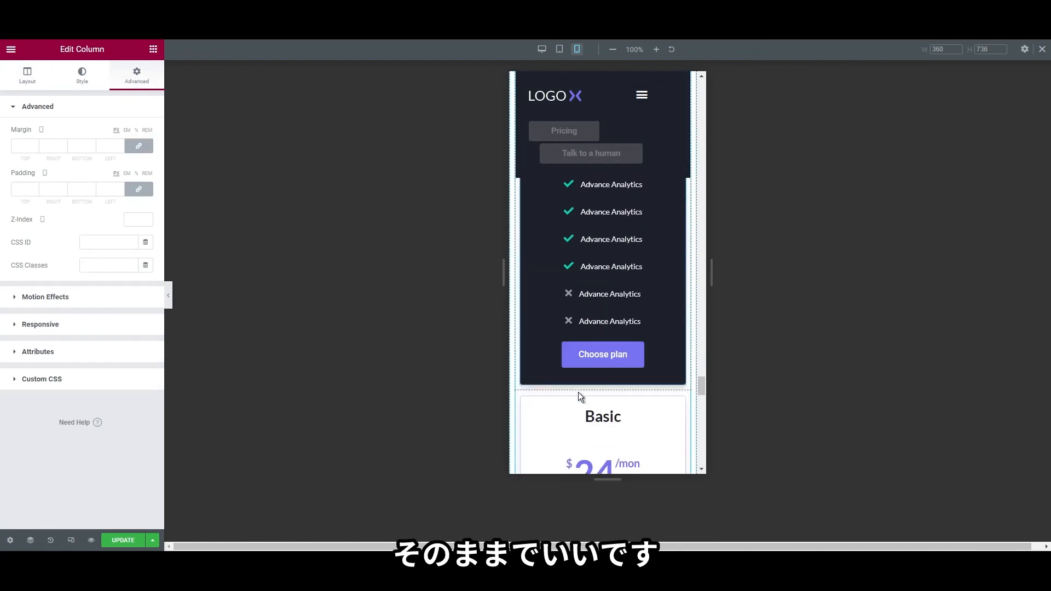
scroll(578, 394, down, 10)
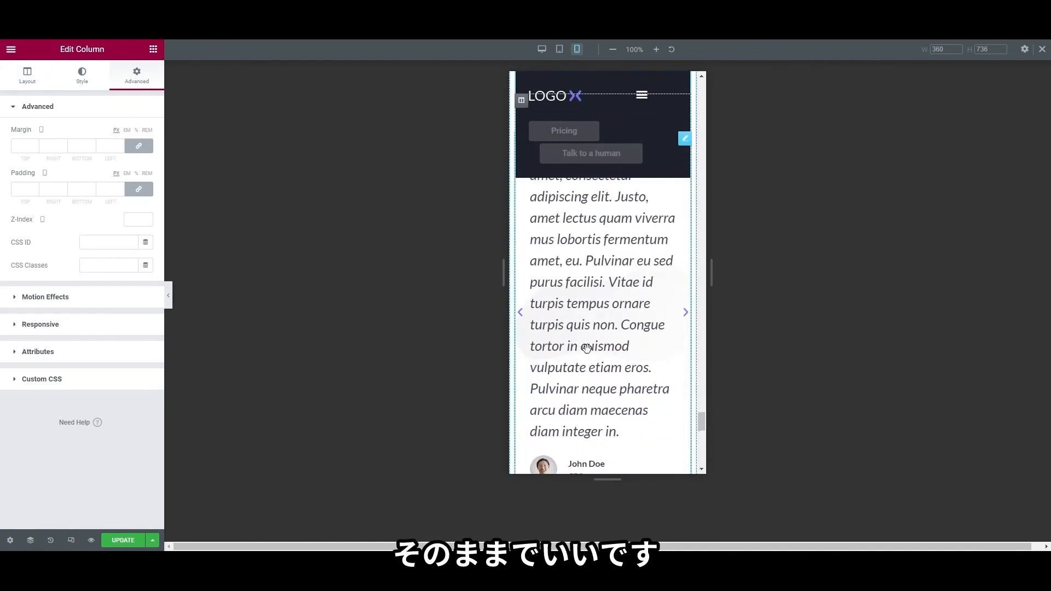
scroll(582, 336, down, 3)
scroll(609, 350, up, 8)
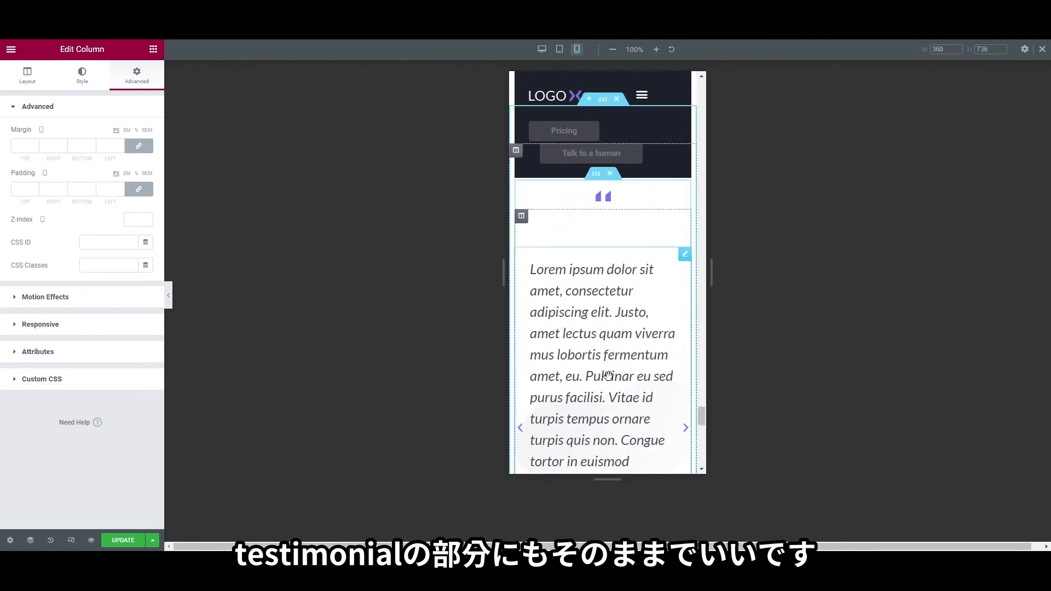
scroll(609, 378, down, 2)
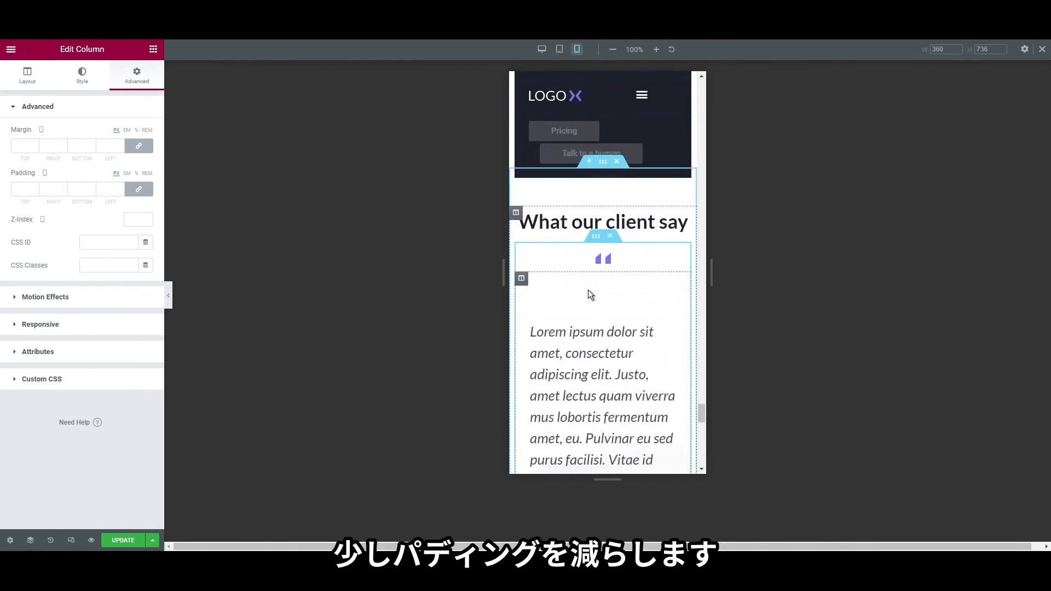
click(531, 283)
click(128, 84)
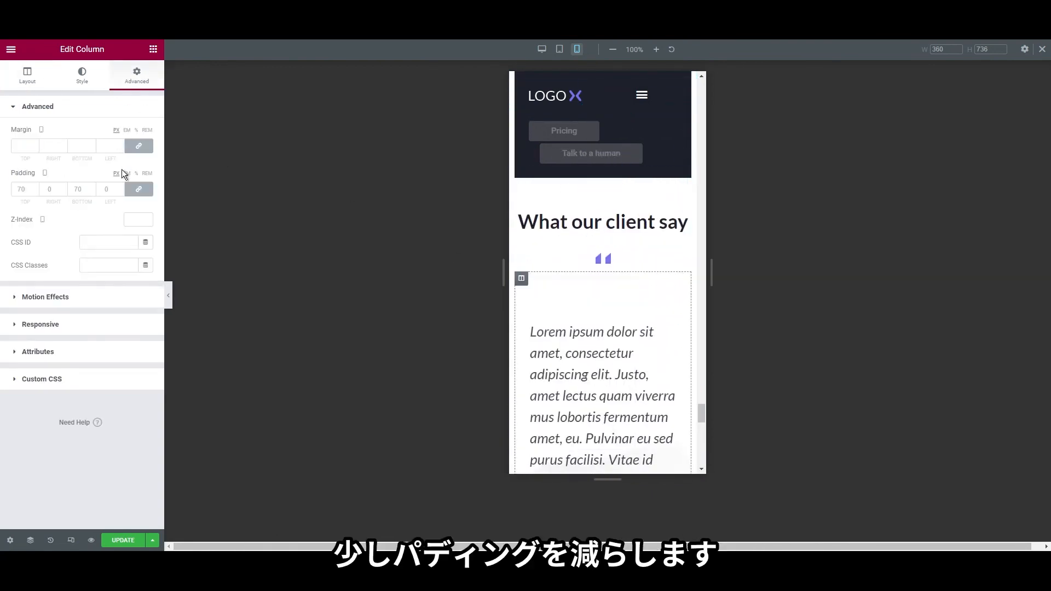
click(137, 190)
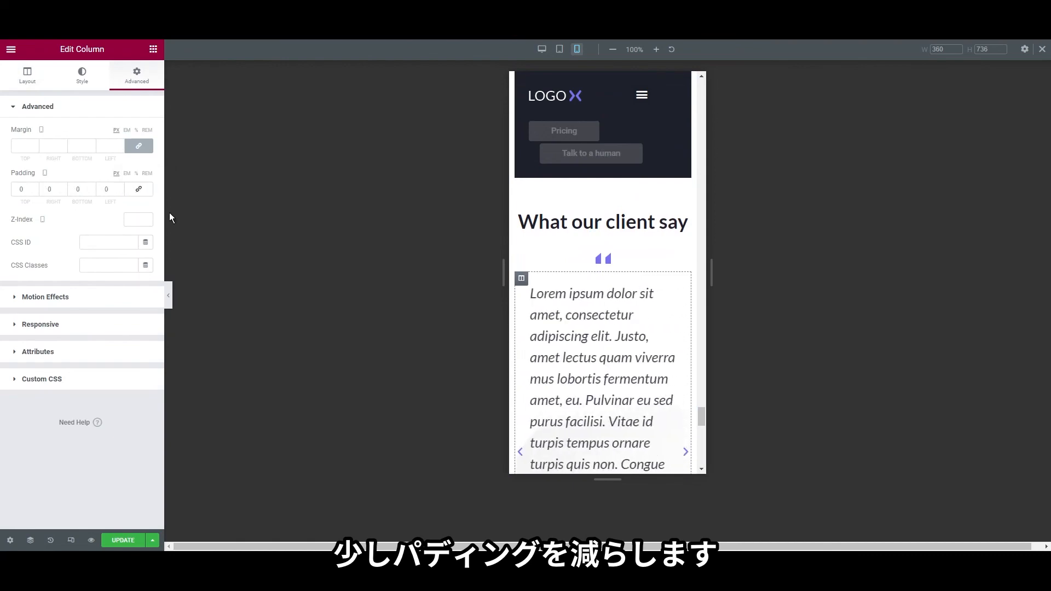
text(15)
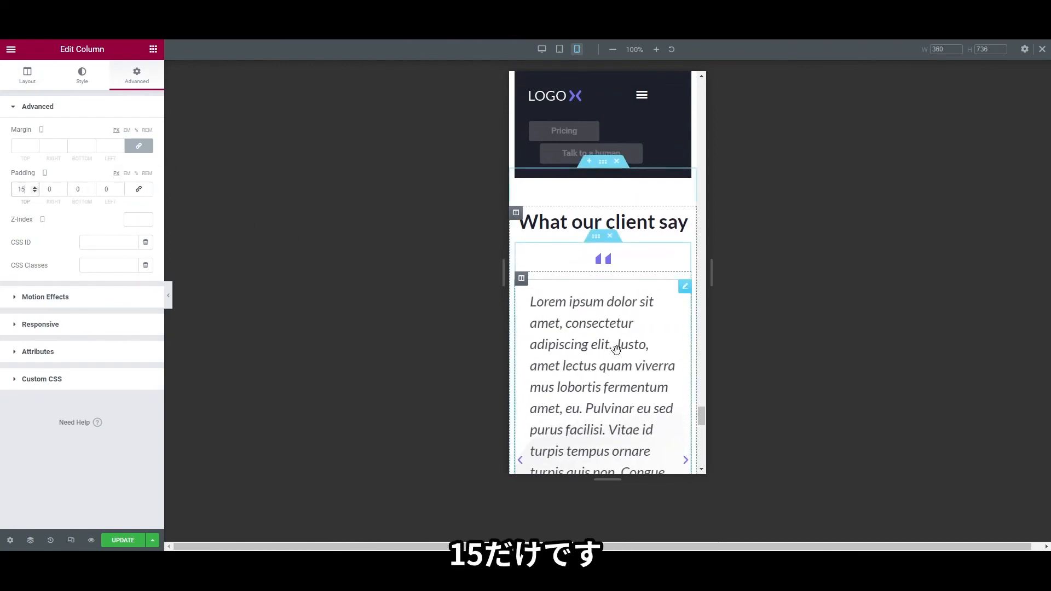
scroll(617, 350, down, 5)
scroll(617, 355, down, 8)
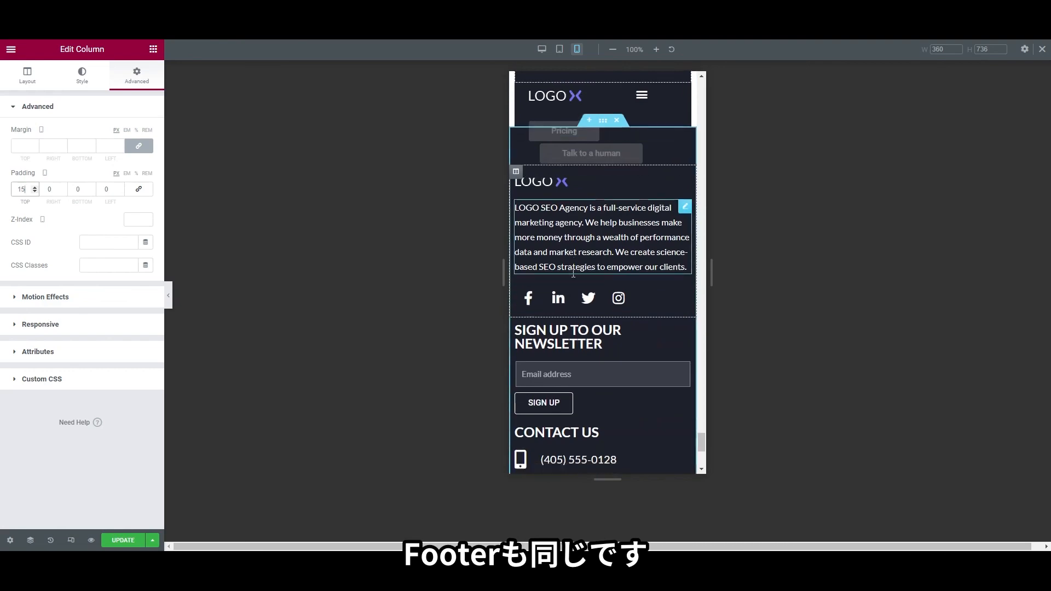
scroll(624, 383, up, 15)
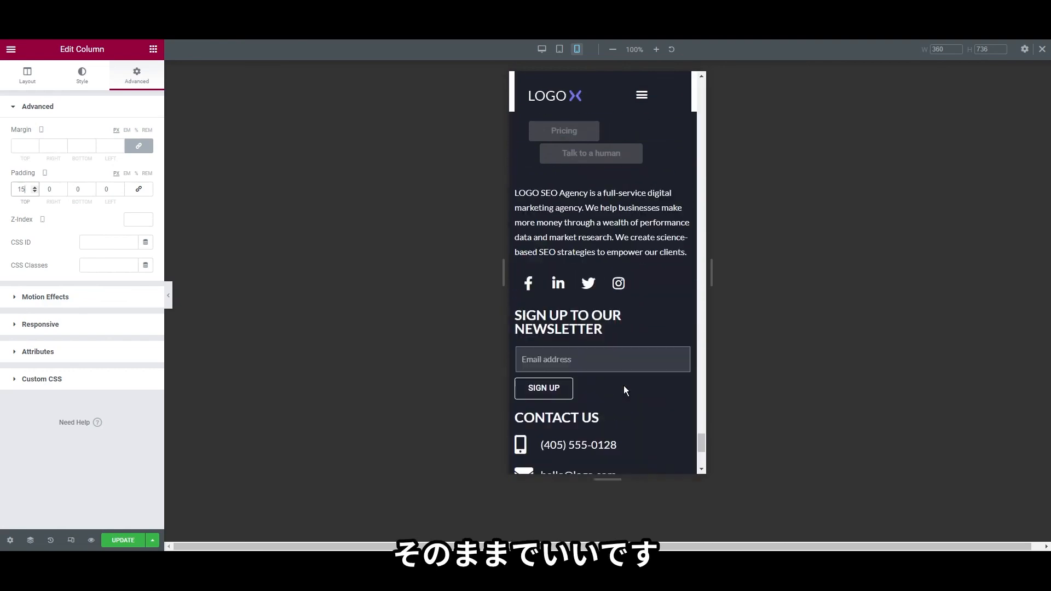
scroll(624, 380, up, 10)
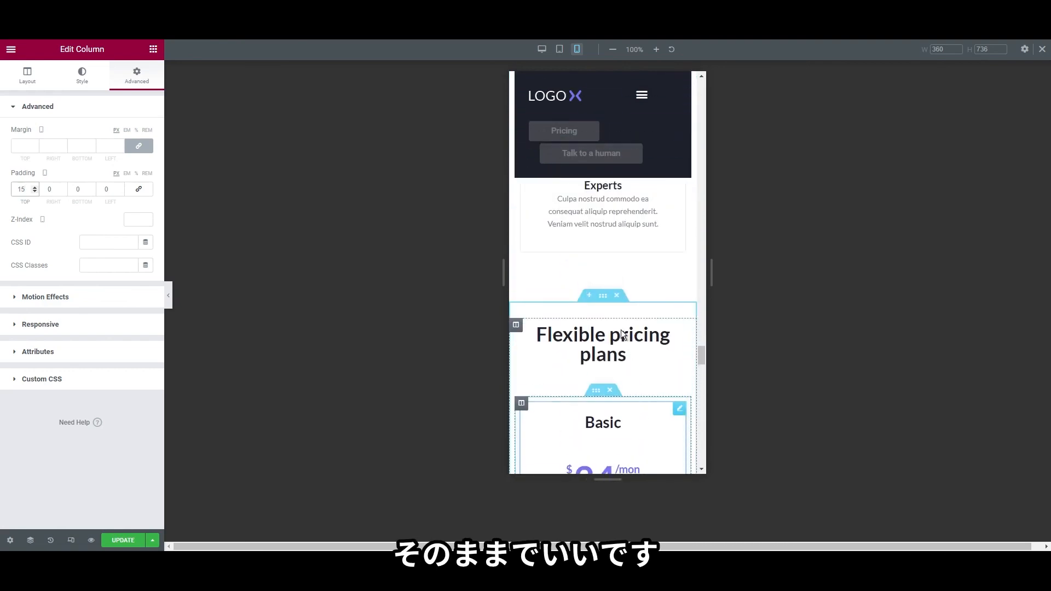
drag(704, 308, 705, 83)
In tablet view, set the Nav Menu breakpoint to Mobile (> 767px), then compare mobile and tablet previews
click(560, 49)
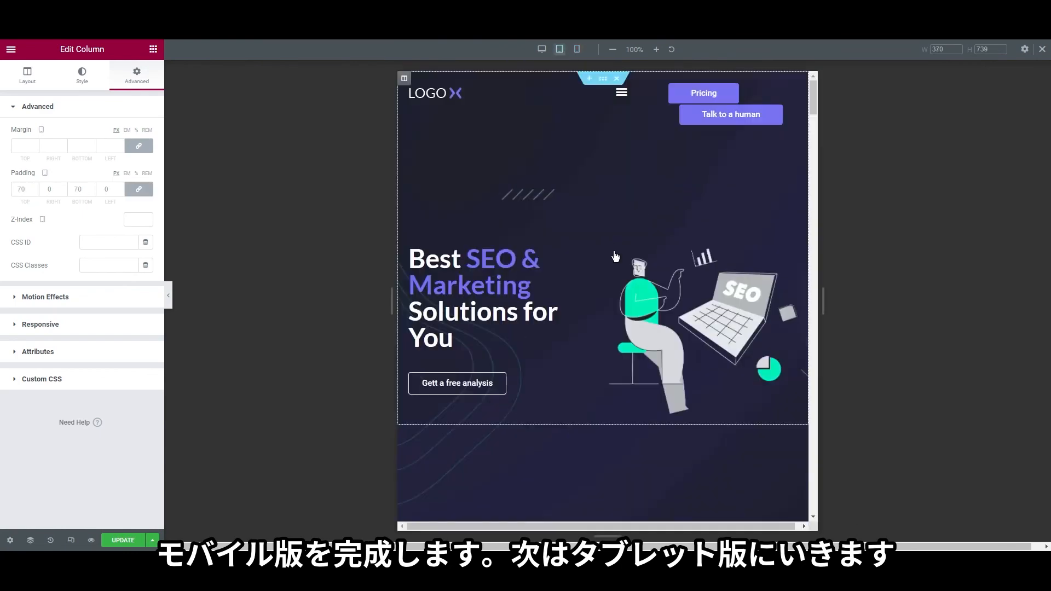
scroll(619, 294, down, 10)
scroll(602, 313, up, 15)
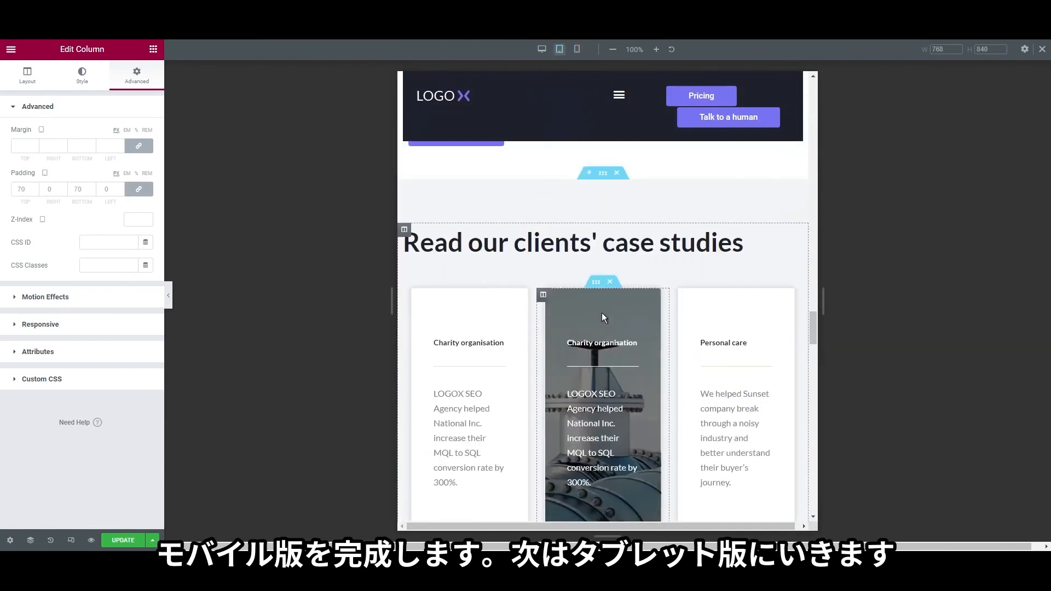
scroll(603, 314, up, 10)
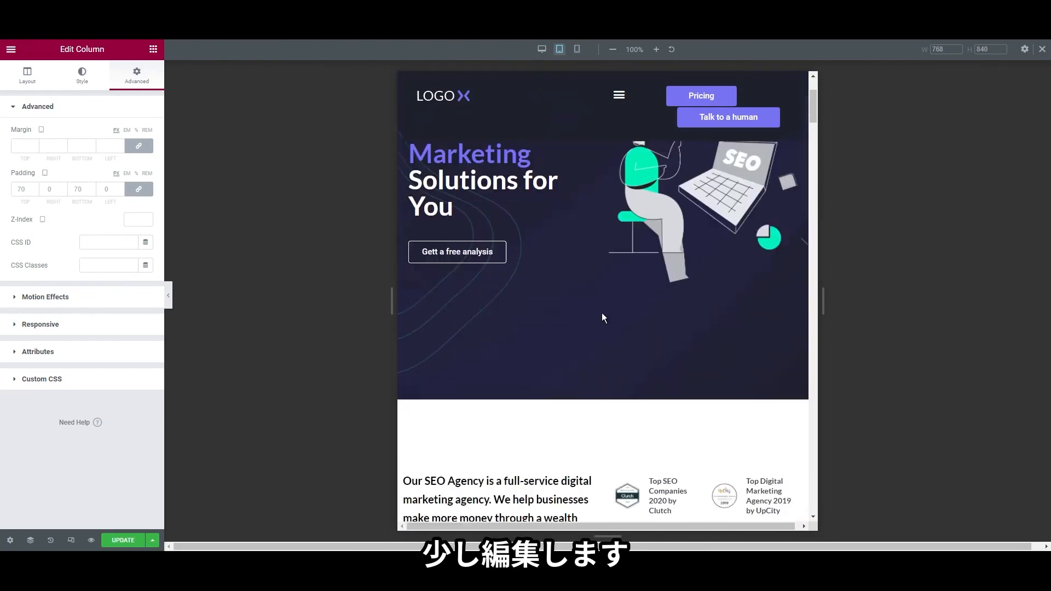
right_click(619, 101)
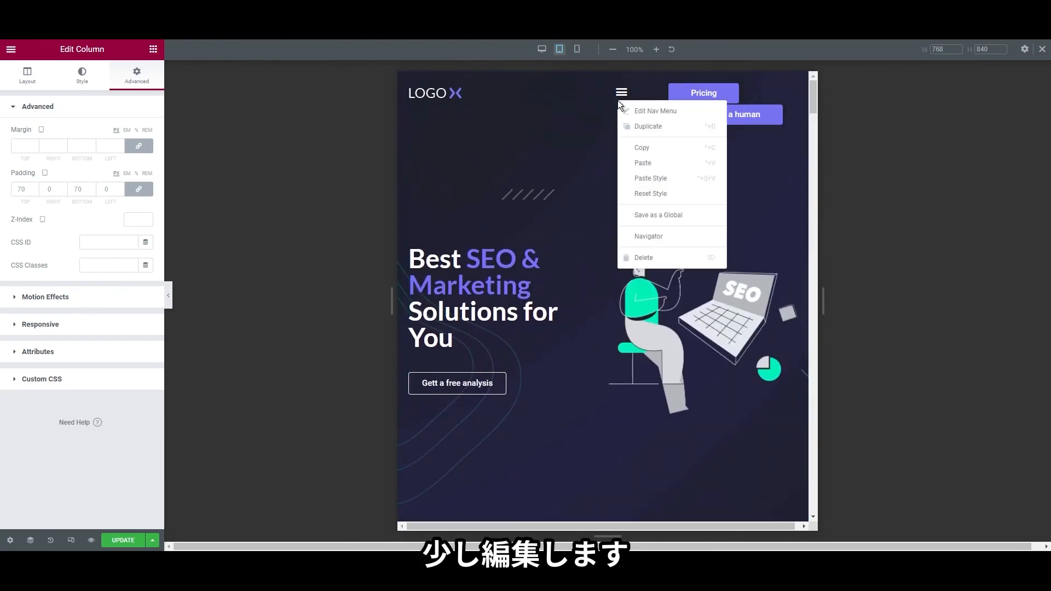
click(657, 111)
click(27, 77)
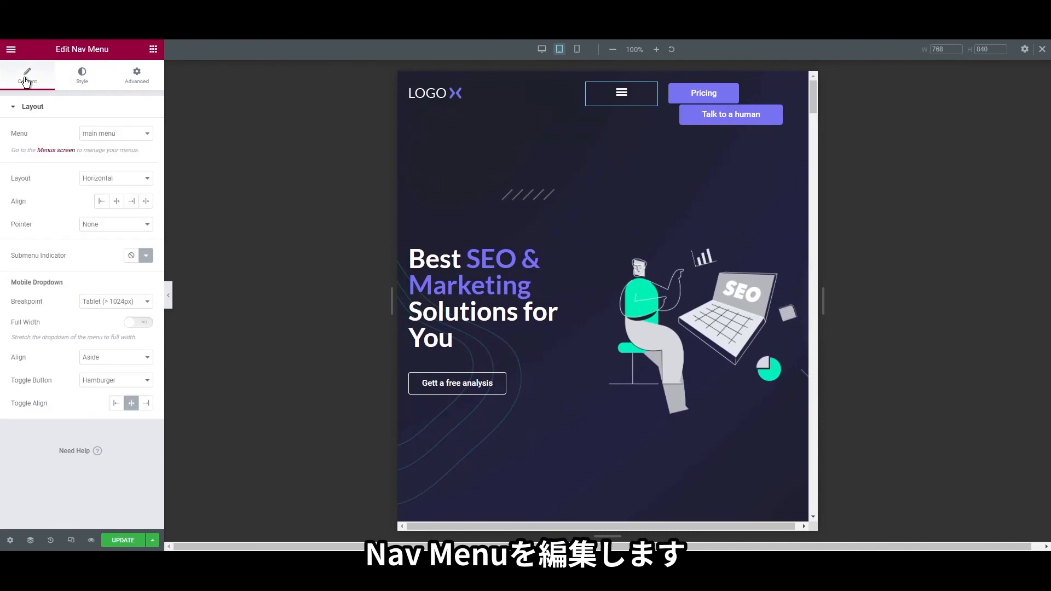
click(117, 313)
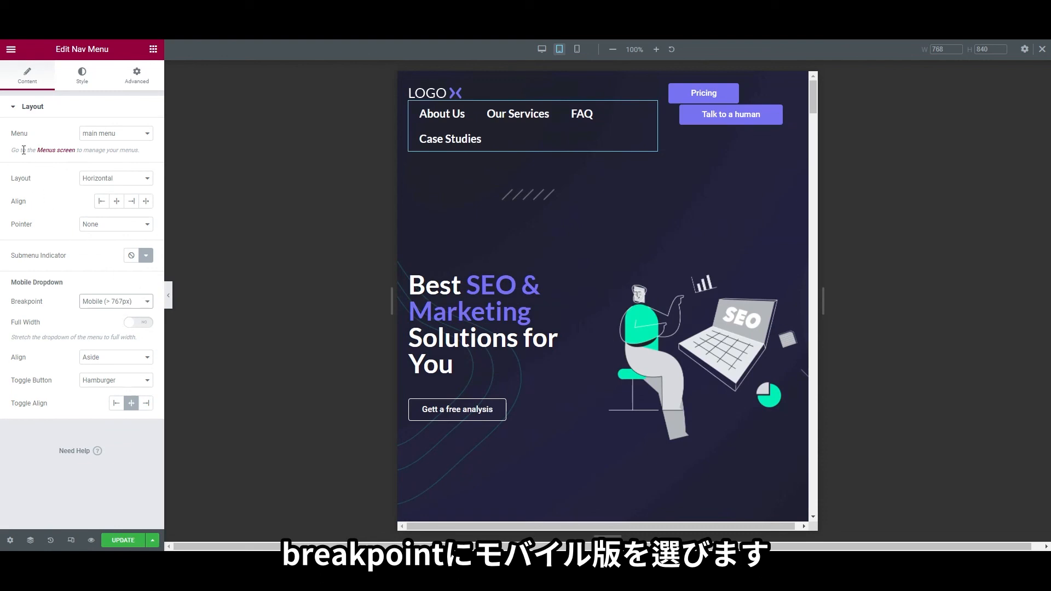
click(577, 49)
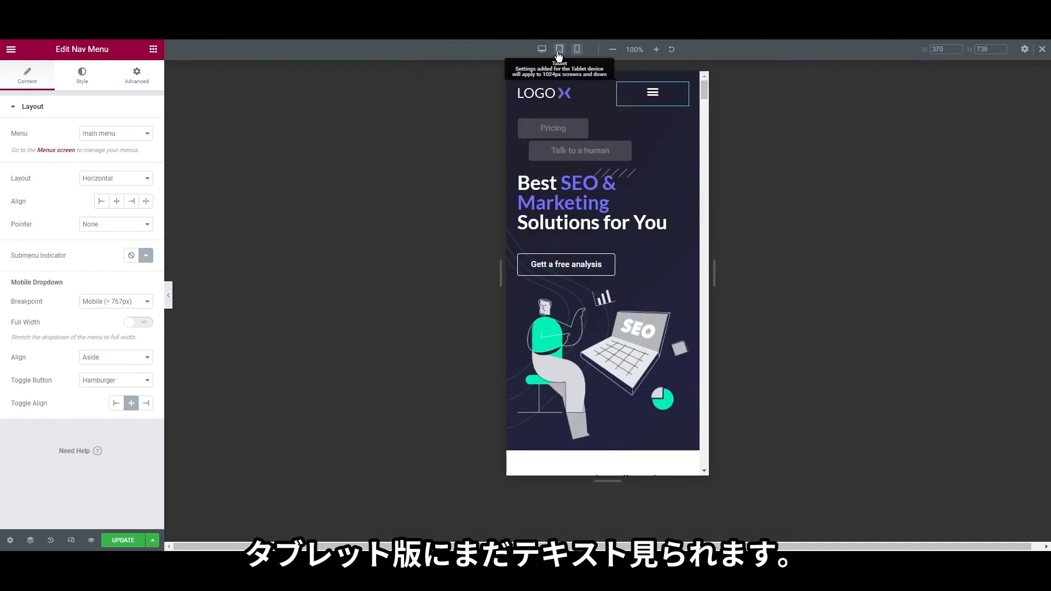
click(558, 54)
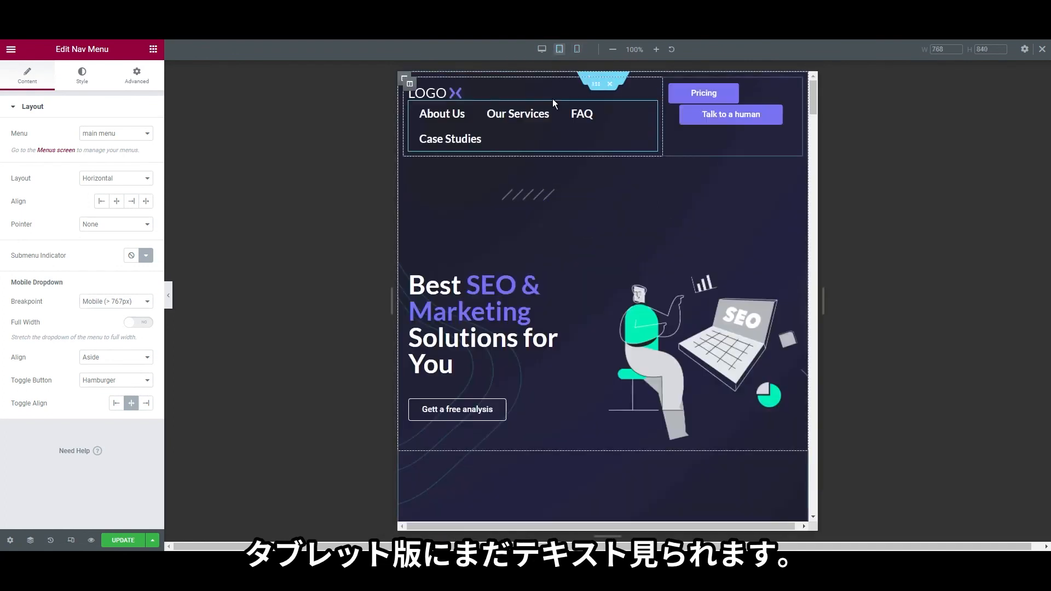
Set the Nav Menu links' typography size to 11 and horizontal padding to 8
click(83, 76)
click(147, 135)
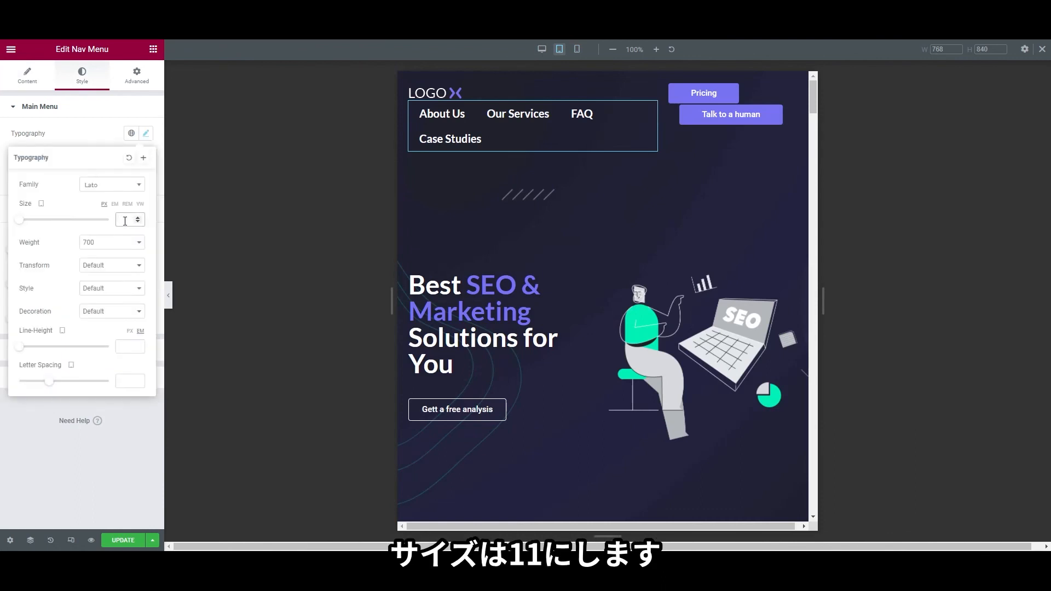
text(1)
text(1)
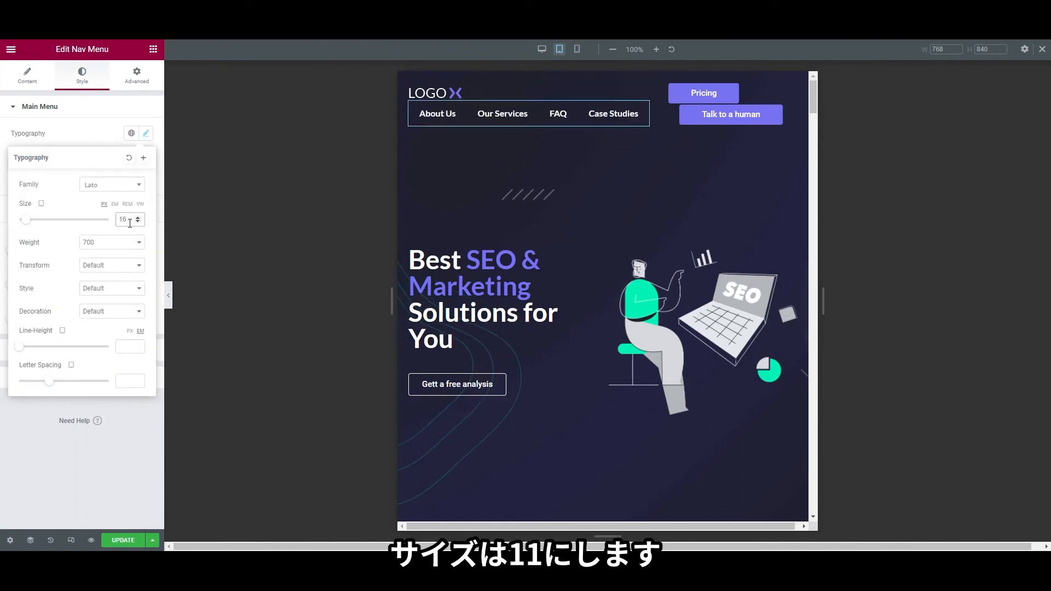
text(4)
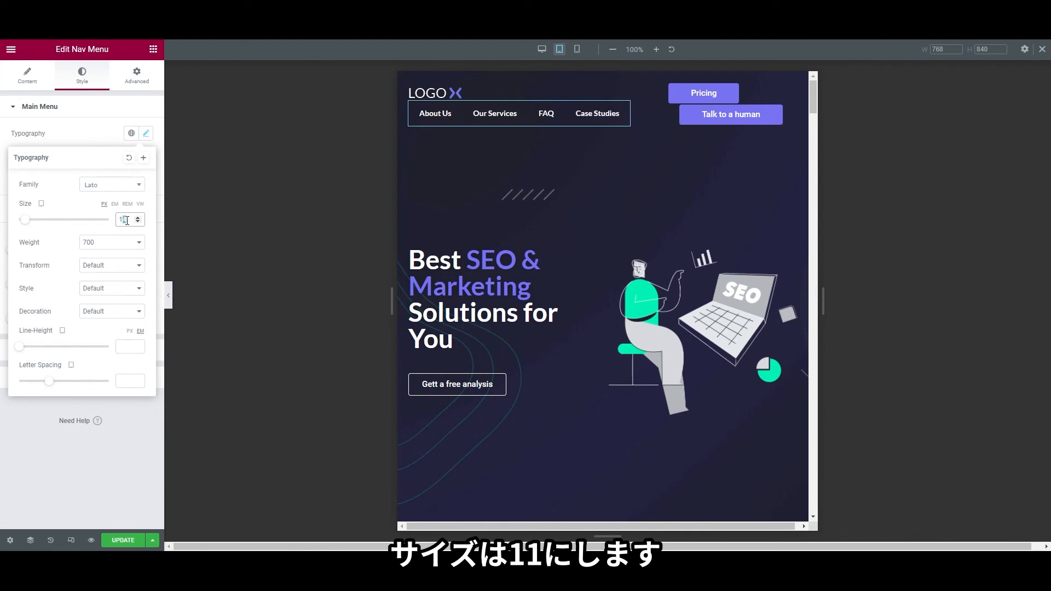
text(2)
text(1)
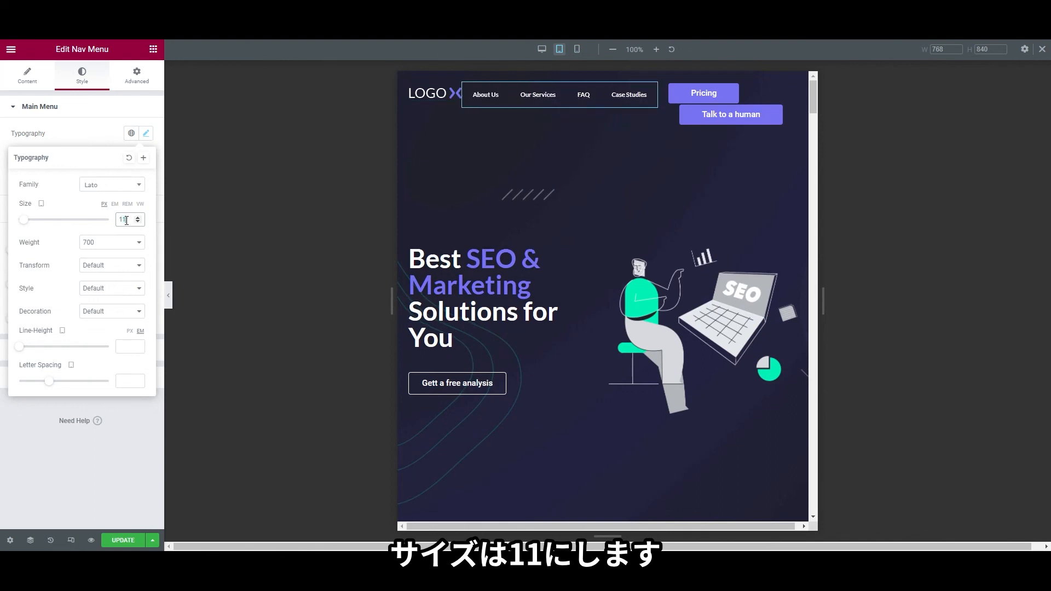
click(2, 220)
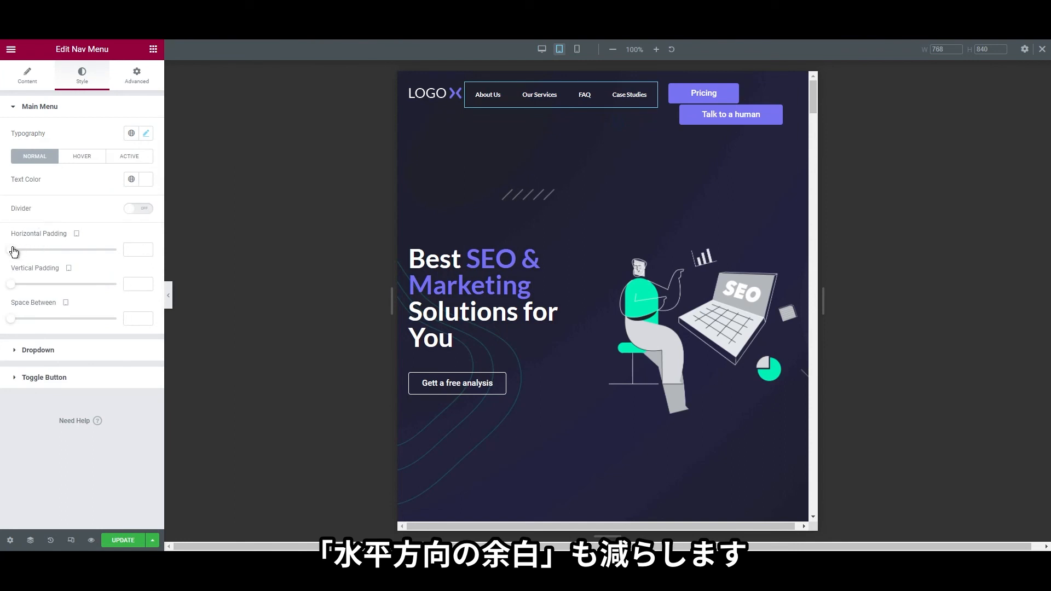
drag(12, 252, 18, 257)
double_click(131, 250)
text(8)
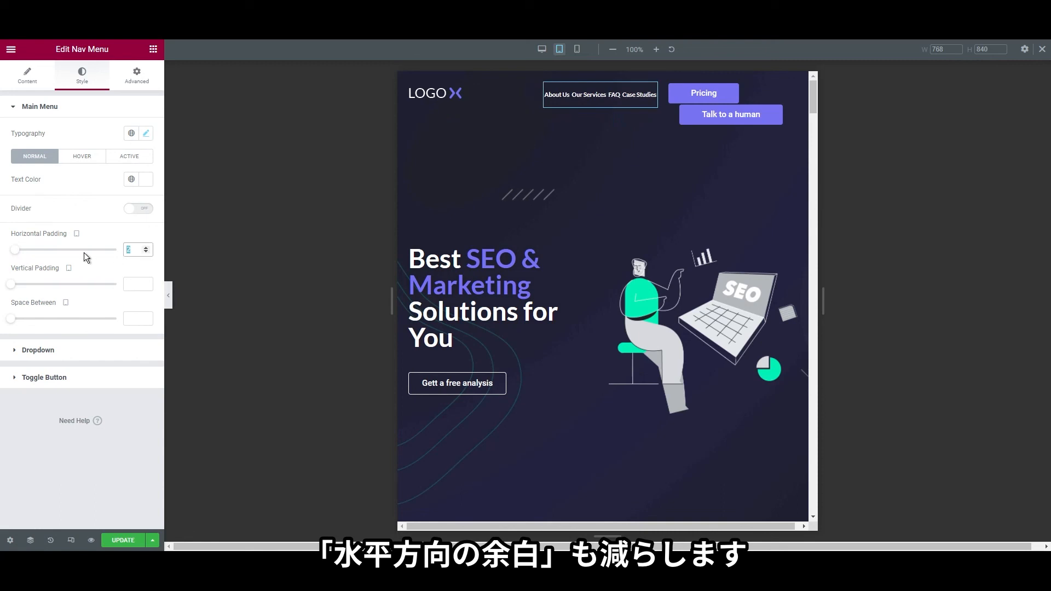
Try a custom width of 50 on the Pricing button, then return it to automatic width
right_click(714, 94)
click(721, 100)
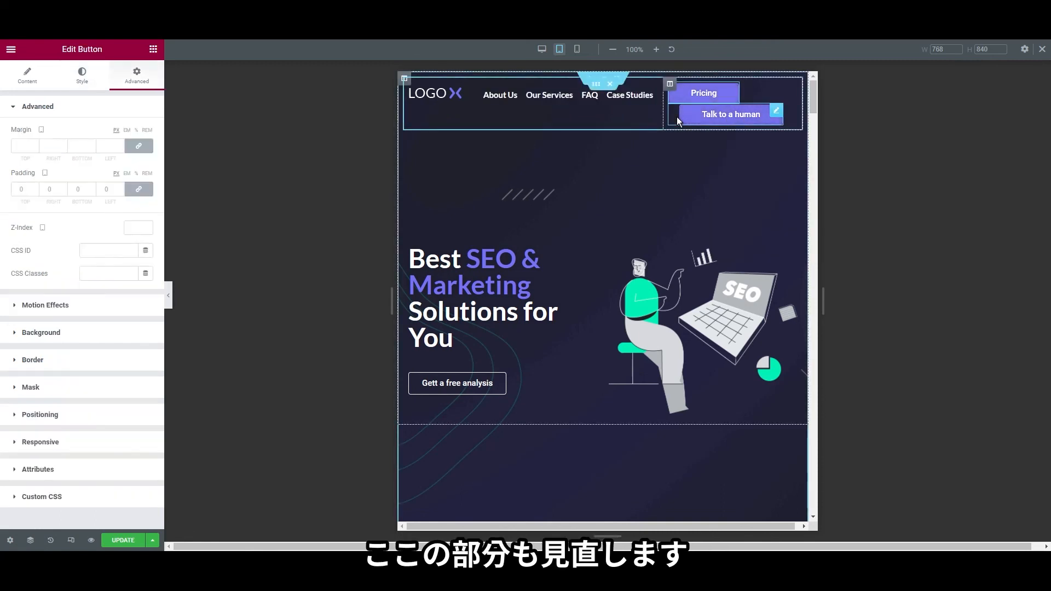
click(62, 422)
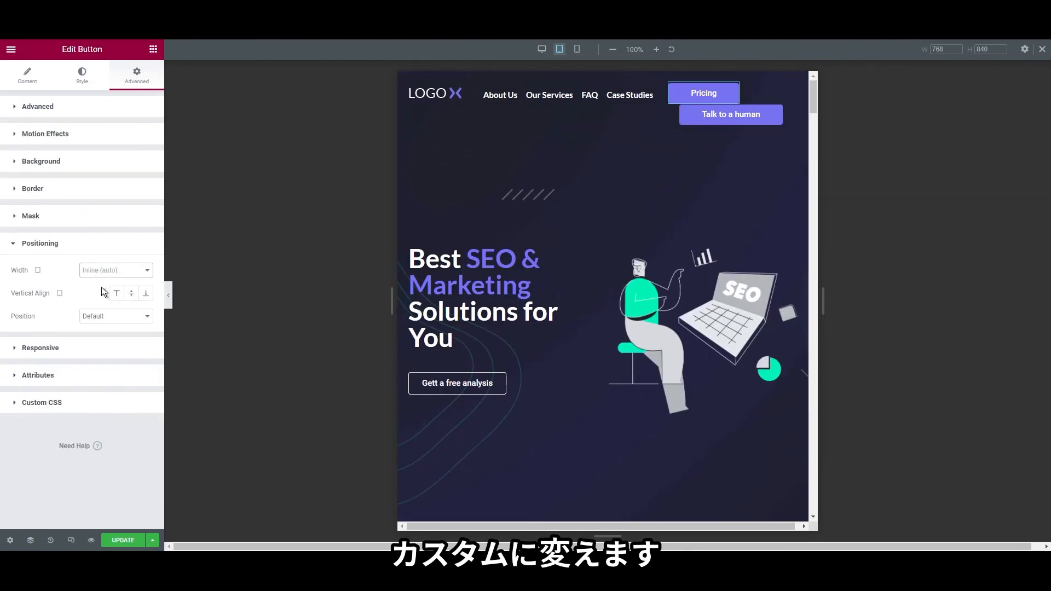
click(99, 306)
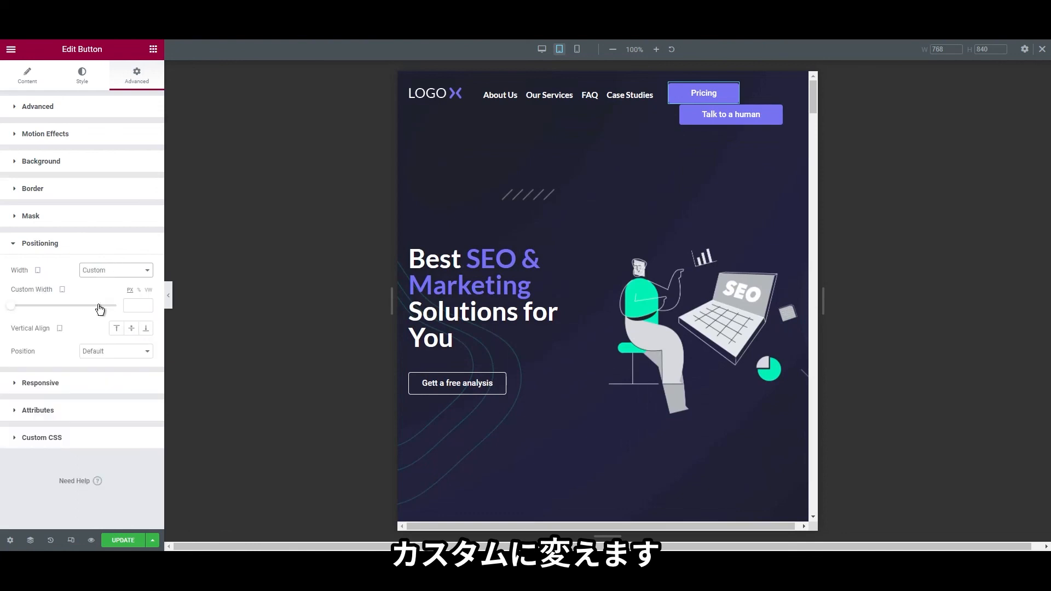
click(139, 291)
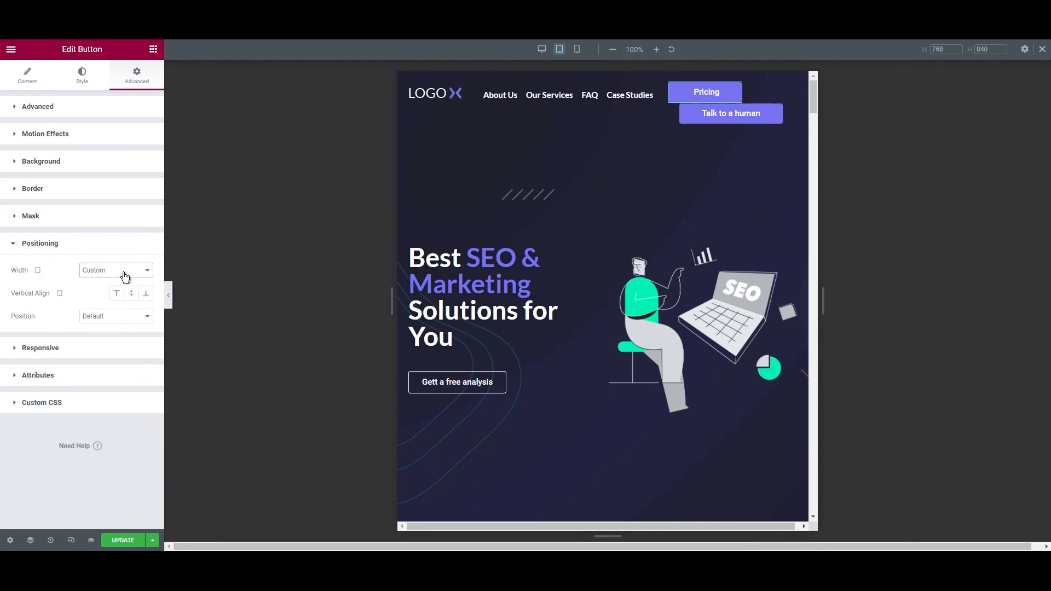
click(117, 299)
click(114, 306)
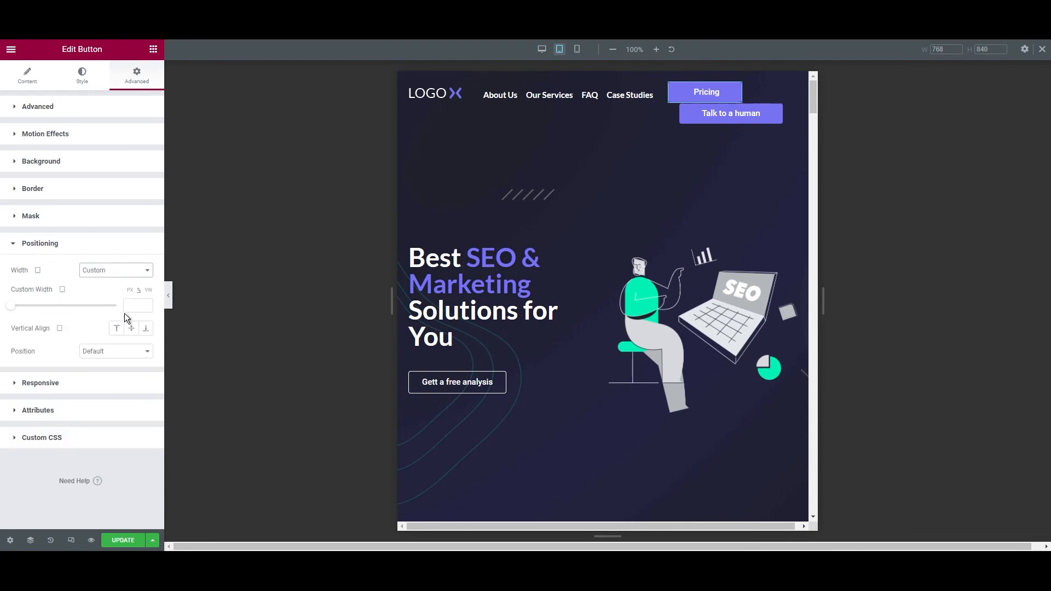
click(132, 303)
text(50)
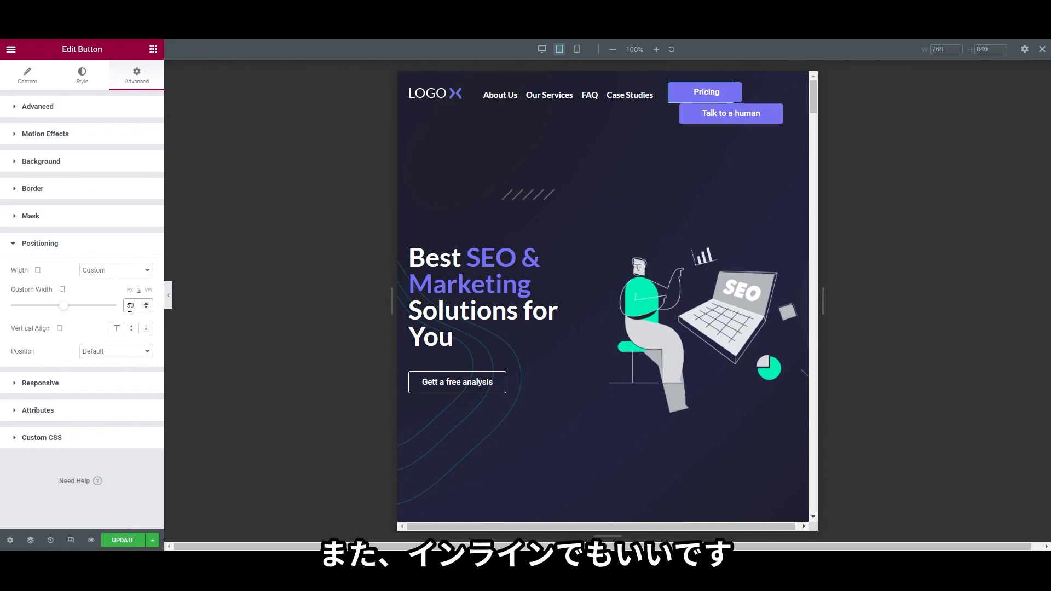
click(115, 272)
click(110, 298)
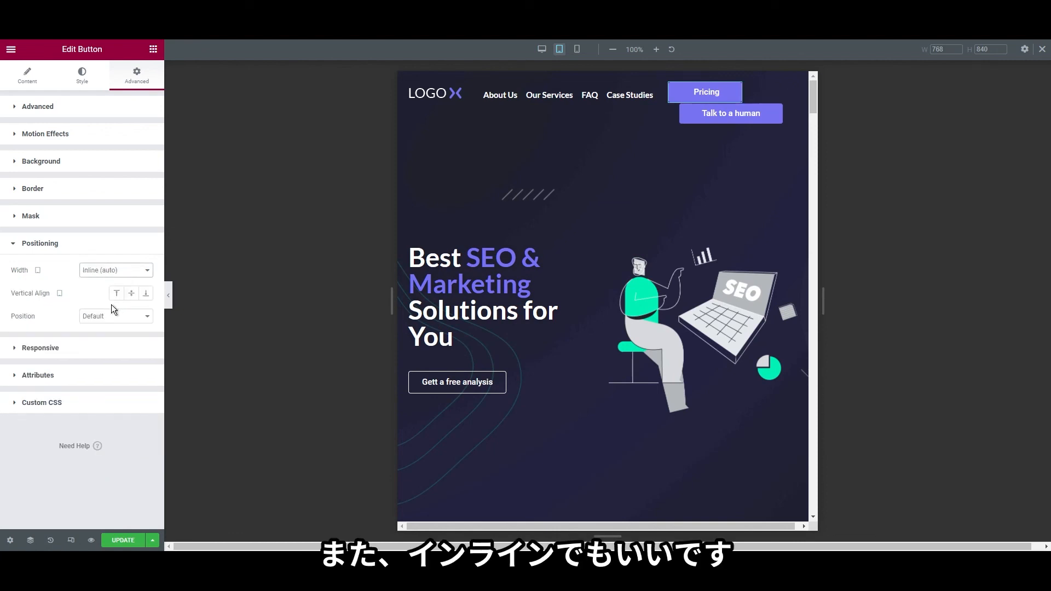
Set the Pricing button's Style padding to 15
click(29, 112)
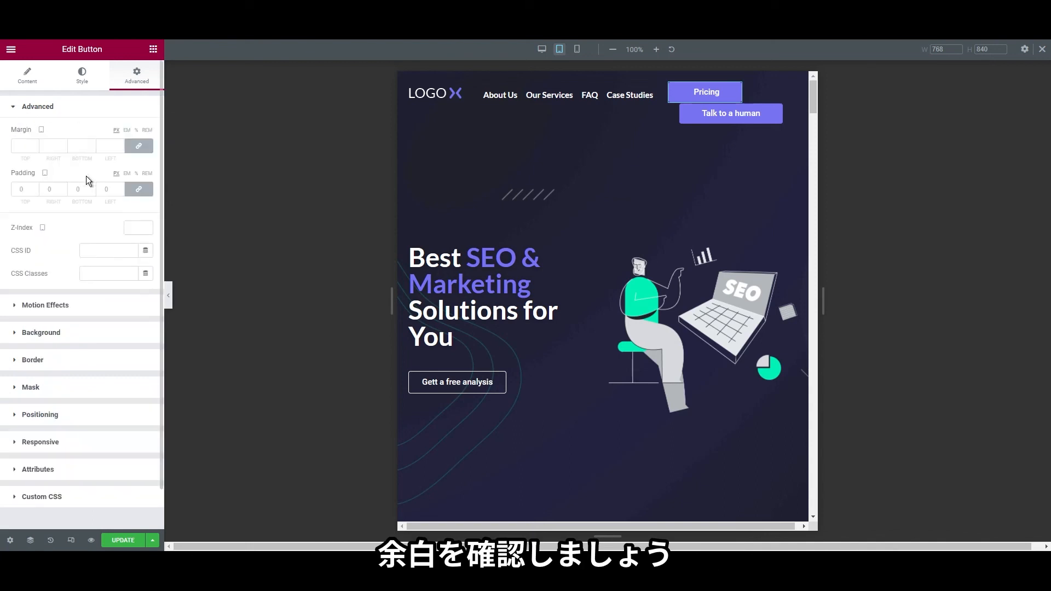
click(46, 83)
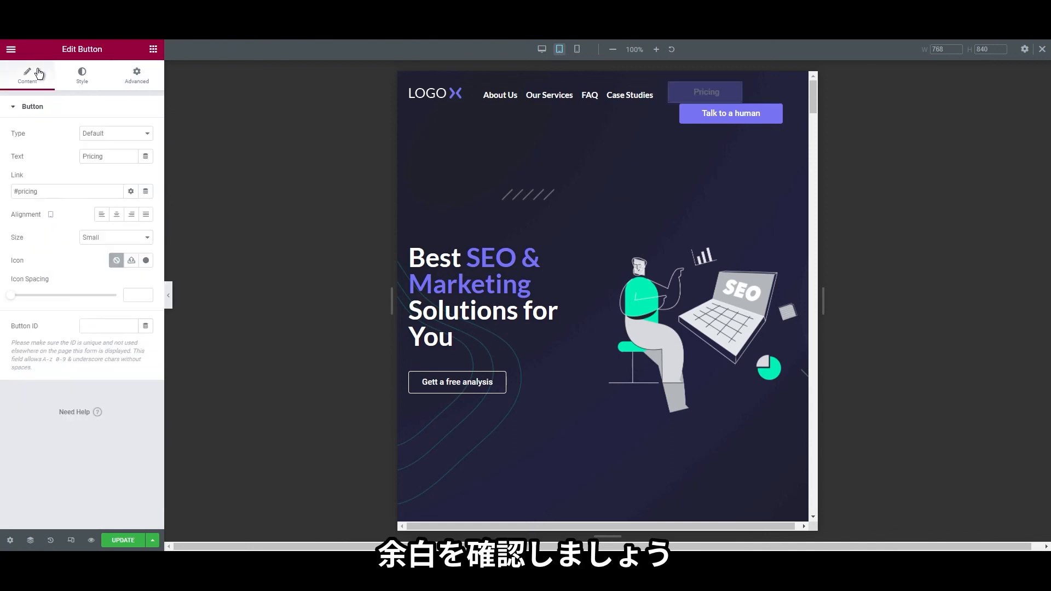
click(84, 81)
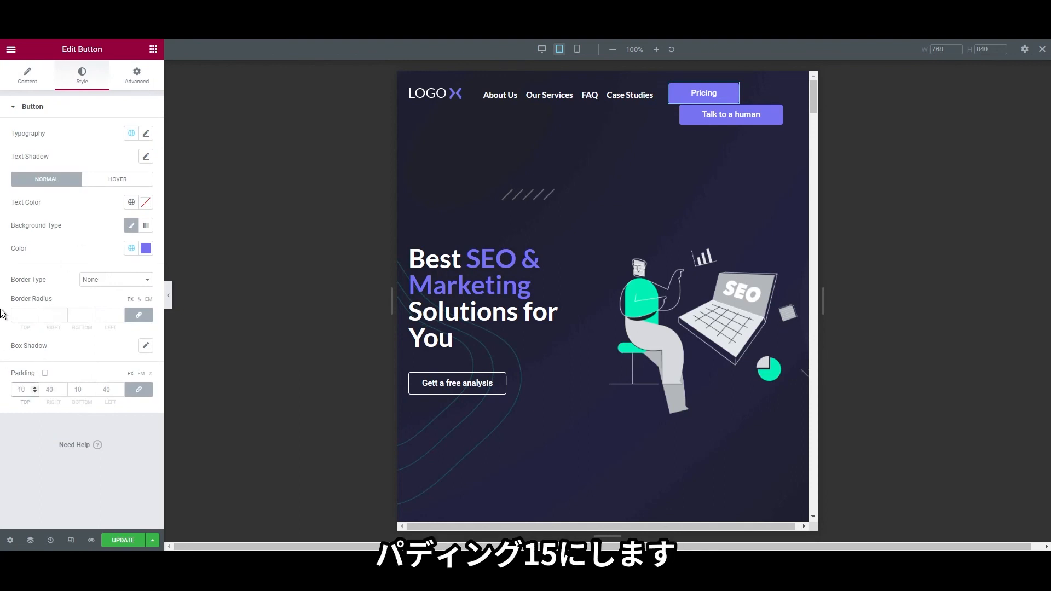
text(15)
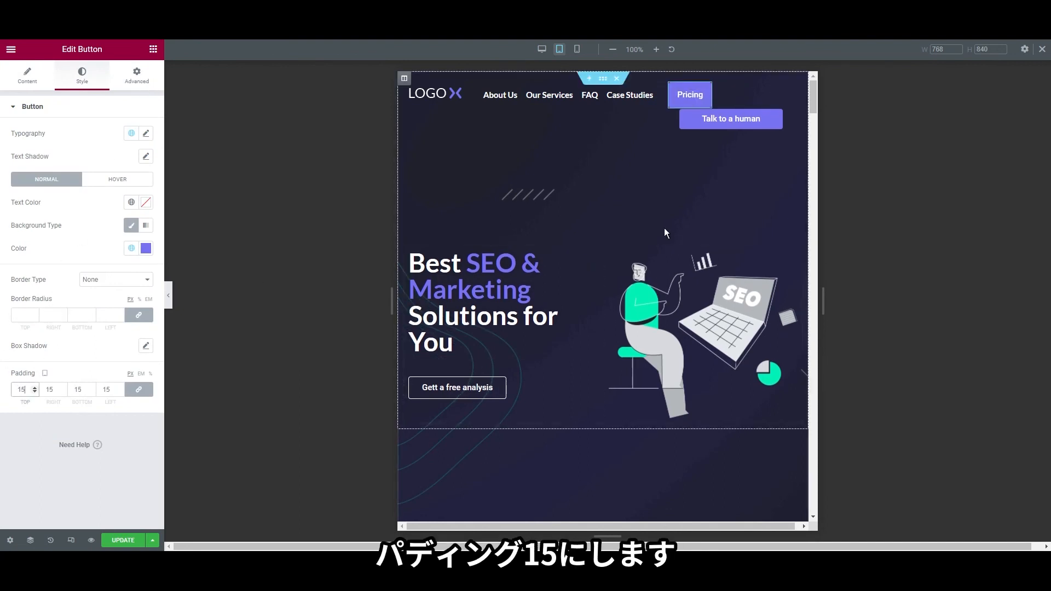
Unlink the Talk to a human button's margin to give it a 5 px left margin
right_click(698, 118)
click(707, 129)
click(82, 75)
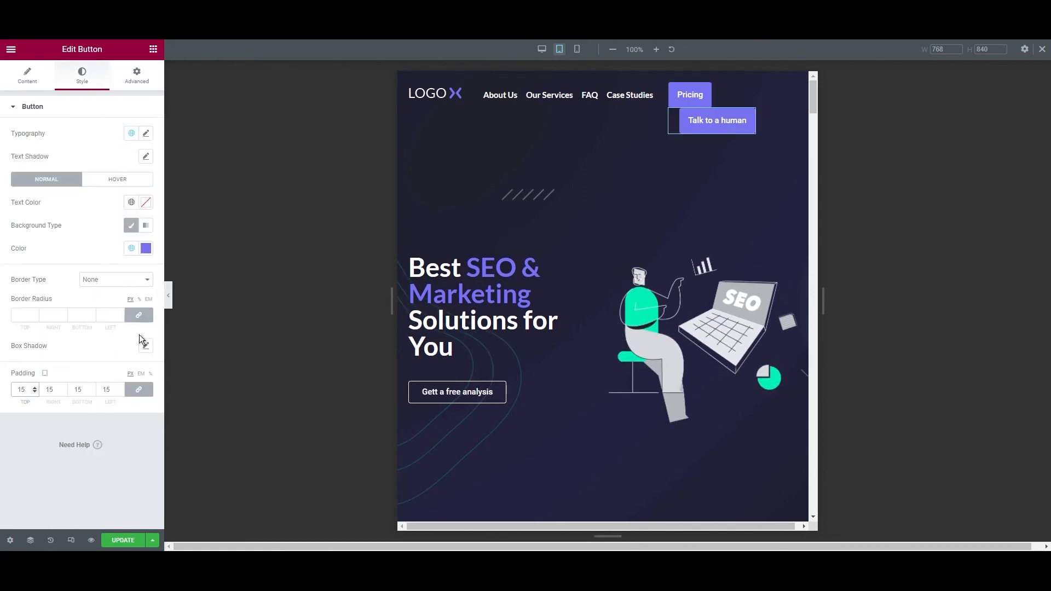
click(137, 76)
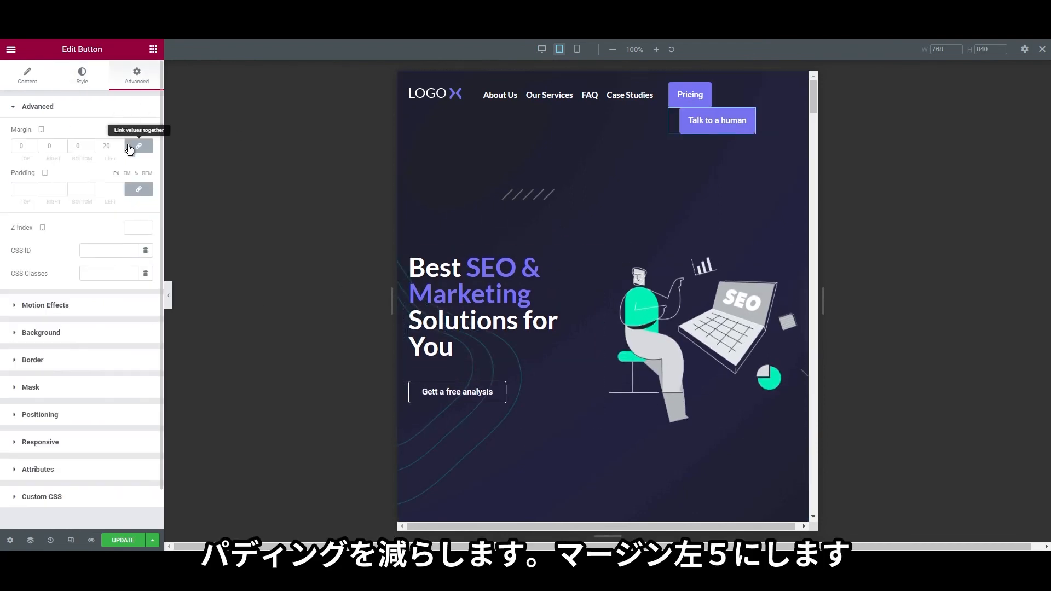
click(136, 148)
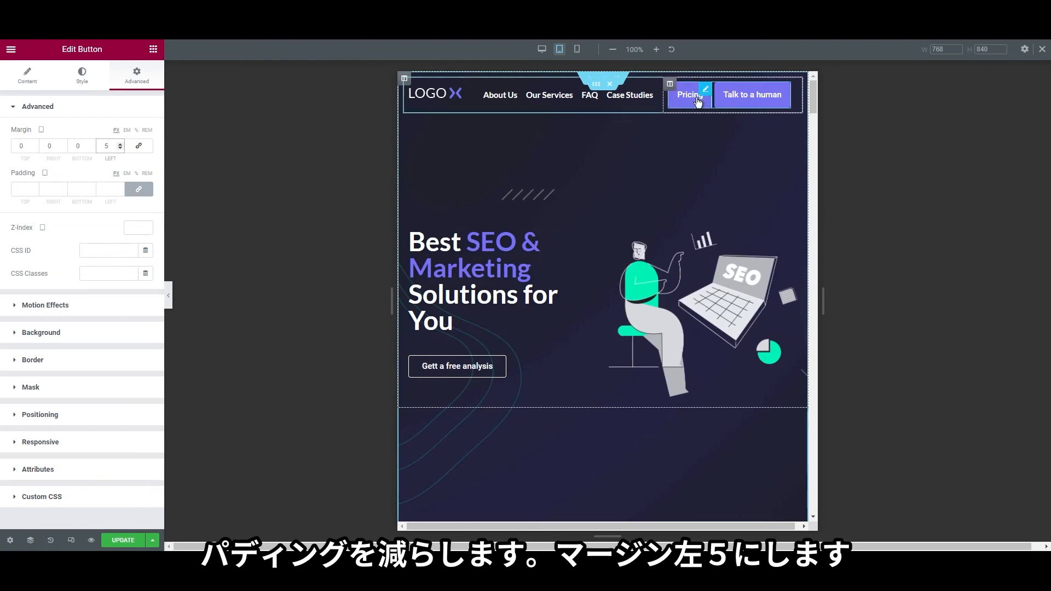
scroll(550, 308, down, 8)
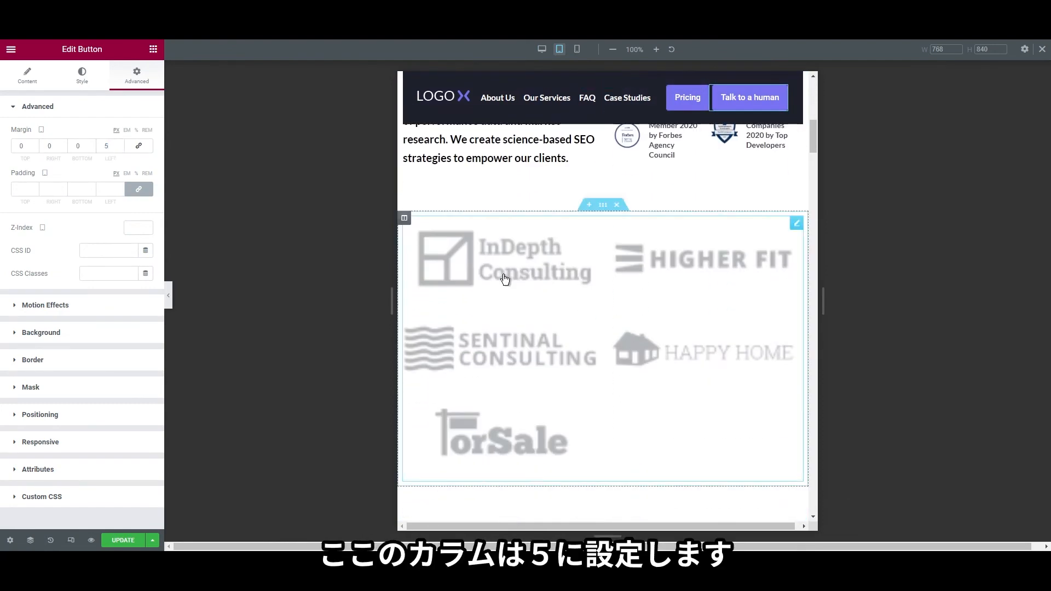
Set the client-logos gallery to 5 columns so the logos sit in one row
right_click(511, 284)
click(536, 286)
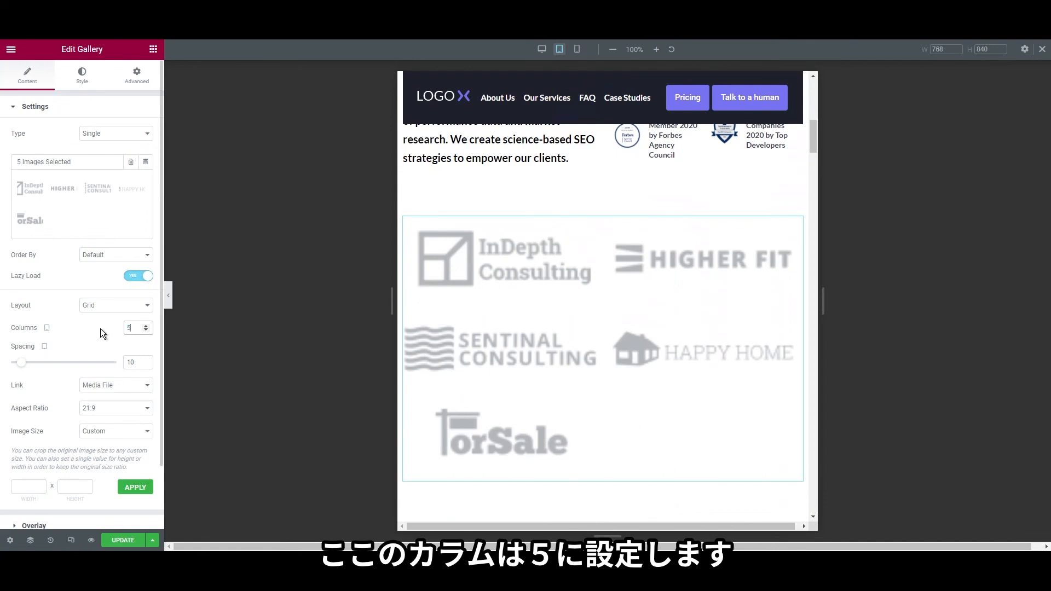
scroll(547, 383, up, 1)
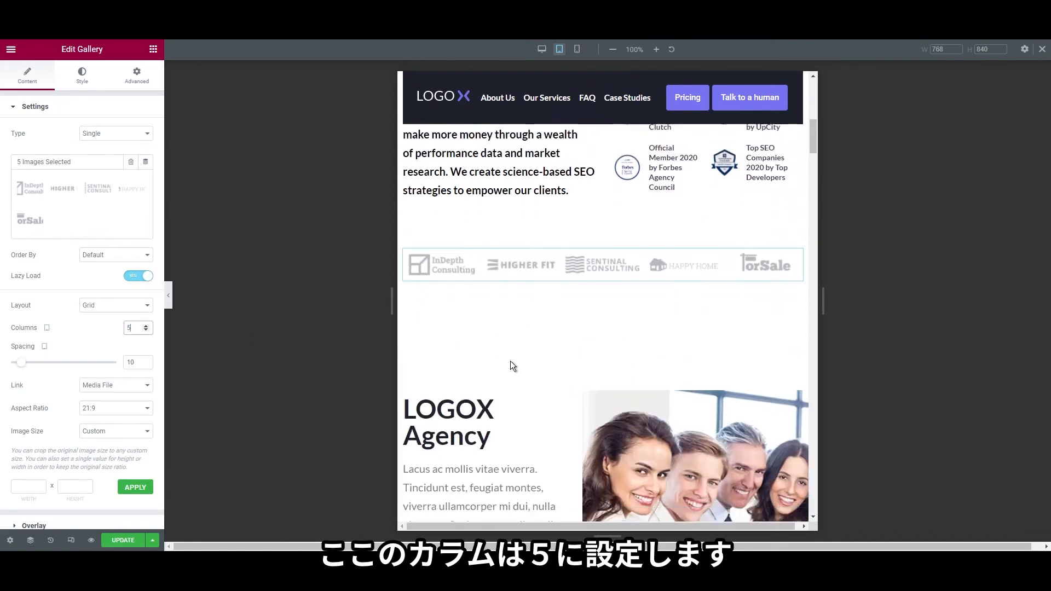
scroll(513, 366, down, 1)
Unlink the LOGOX Agency section's margin and set its top margin to 25
right_click(602, 357)
click(624, 364)
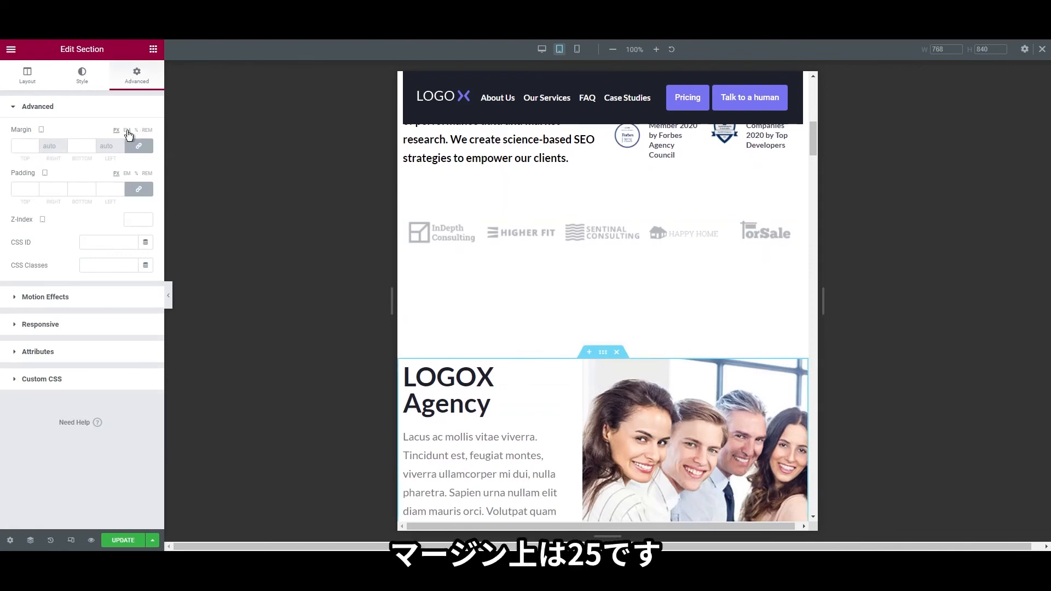
click(139, 148)
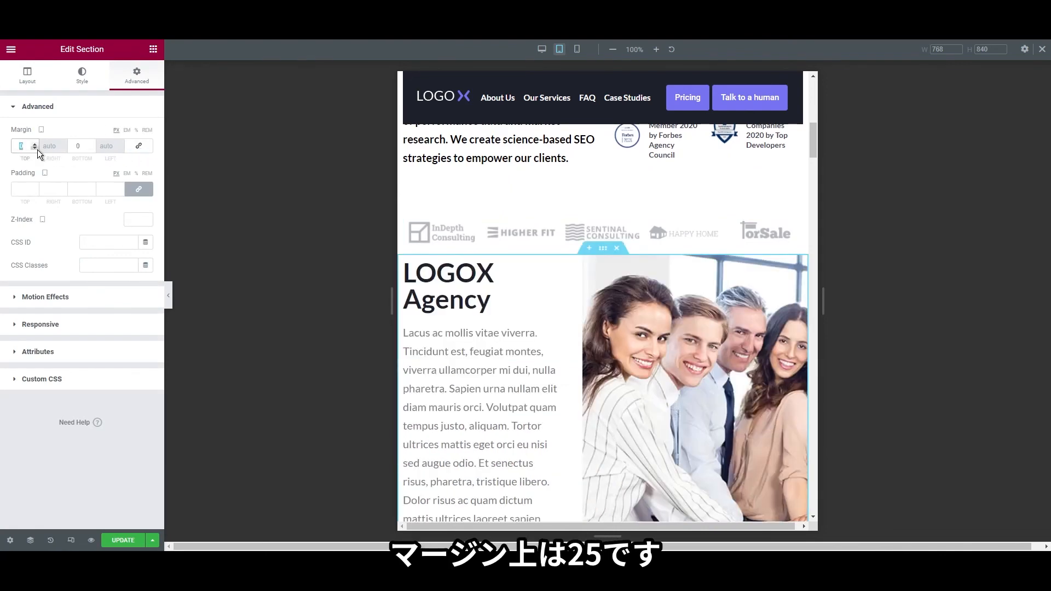
text(25)
scroll(499, 323, down, 4)
scroll(652, 343, up, 3)
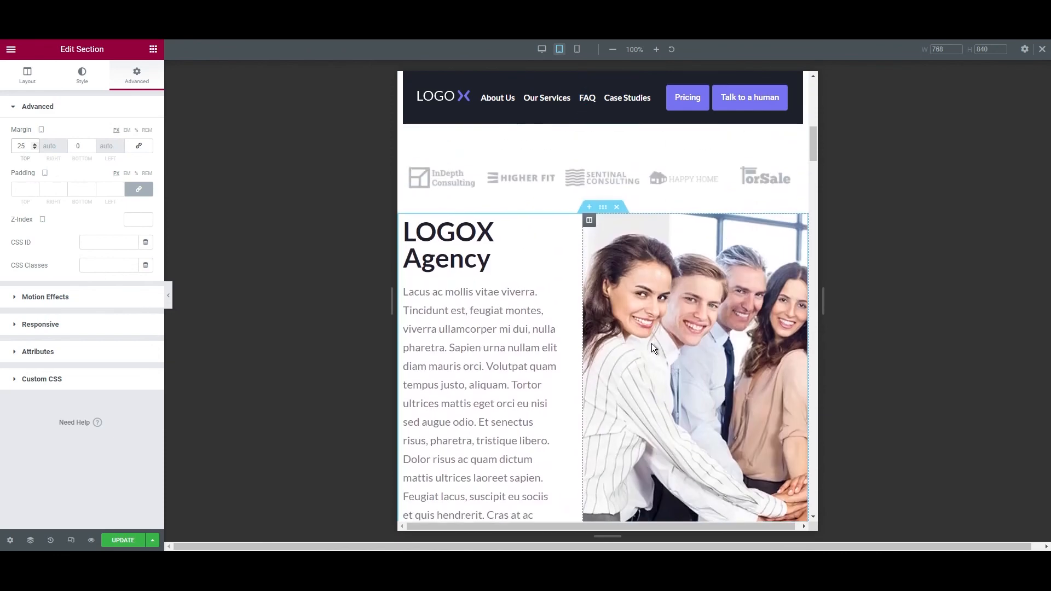
scroll(651, 343, down, 3)
scroll(621, 310, up, 3)
Set the team photo column's background position to Center Center
right_click(609, 253)
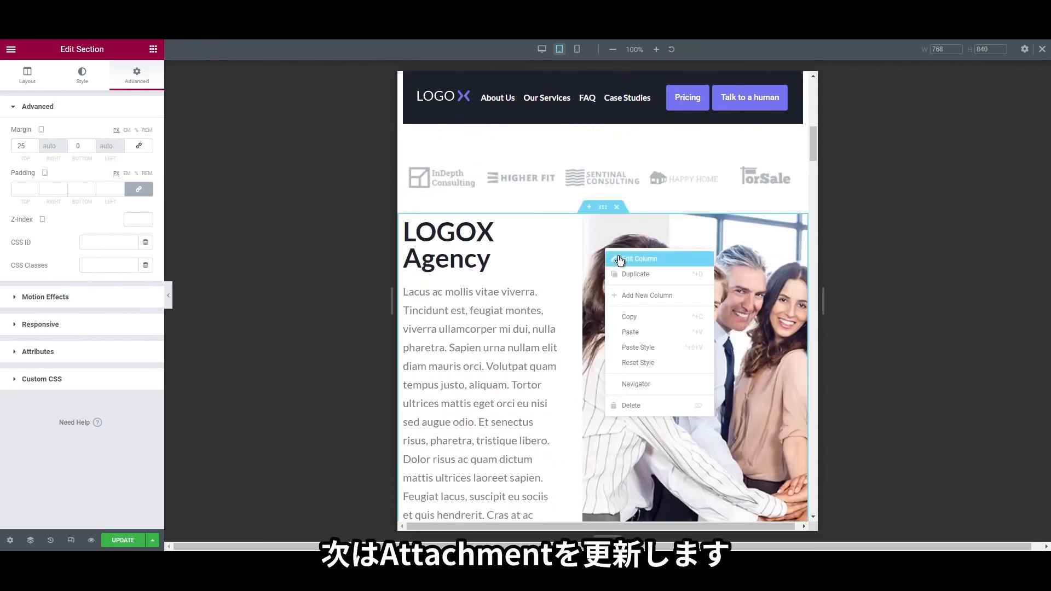
click(621, 259)
click(86, 83)
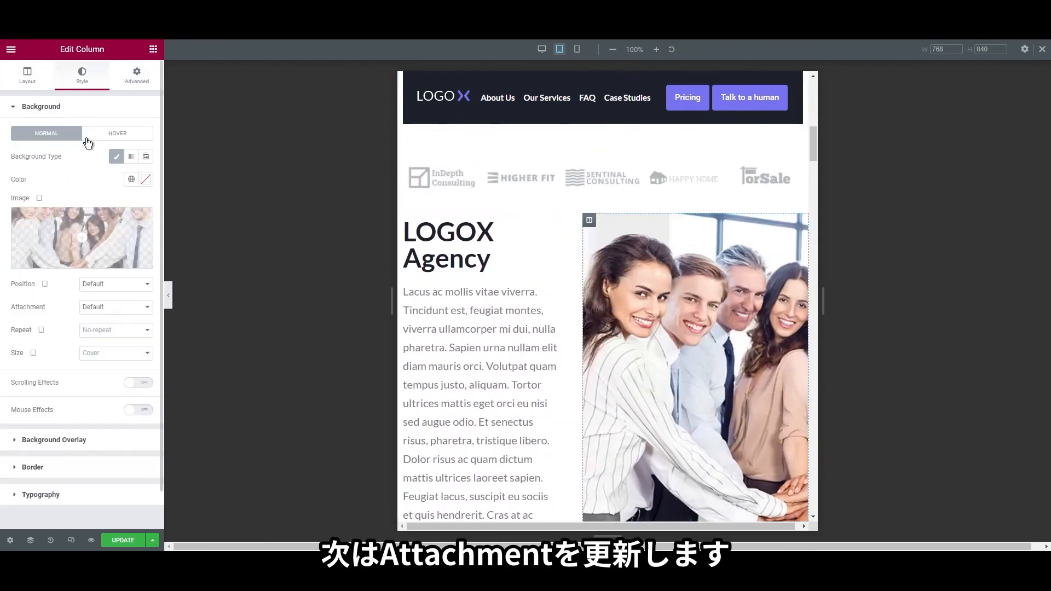
click(106, 307)
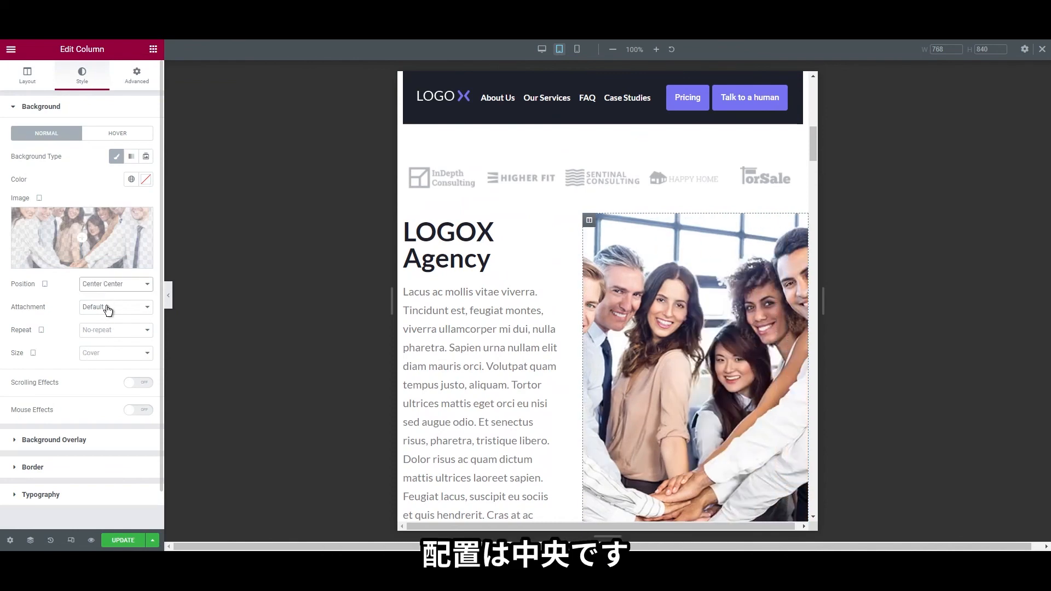
scroll(539, 363, down, 3)
scroll(610, 241, up, 2)
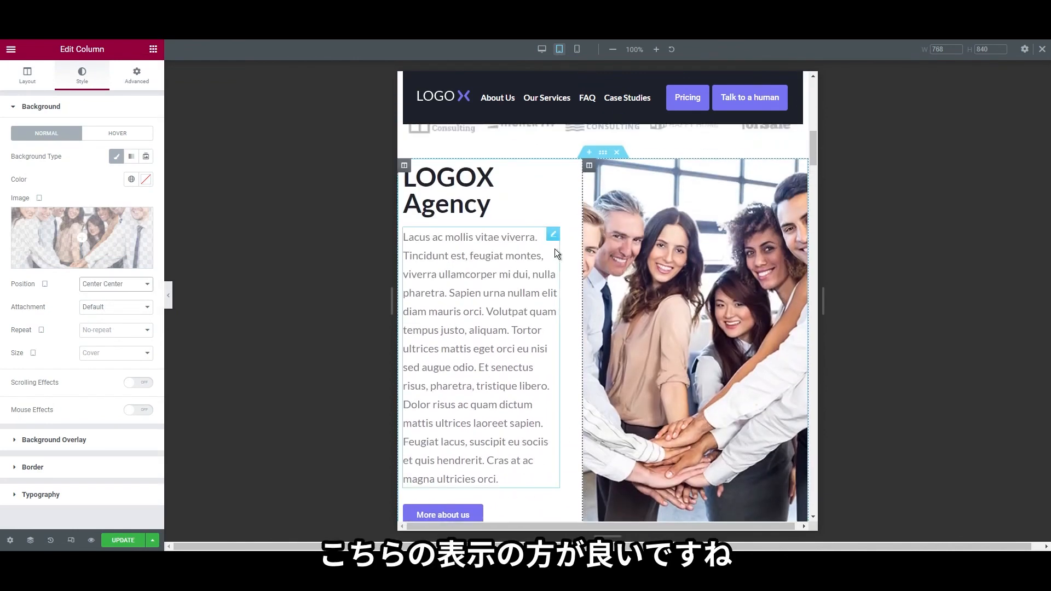
scroll(685, 280, down, 10)
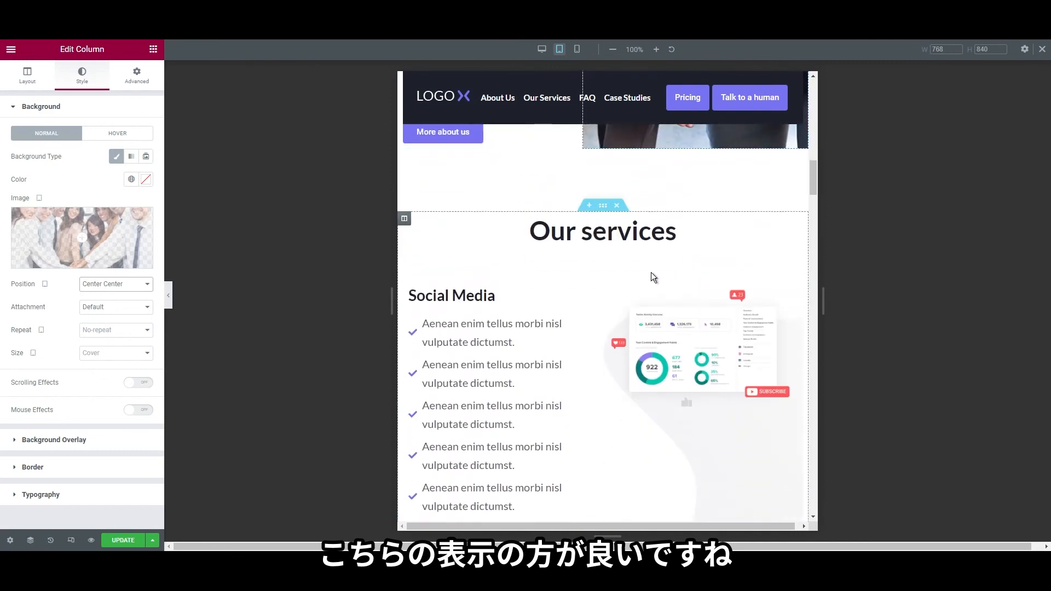
scroll(657, 296, up, 2)
scroll(676, 270, down, 4)
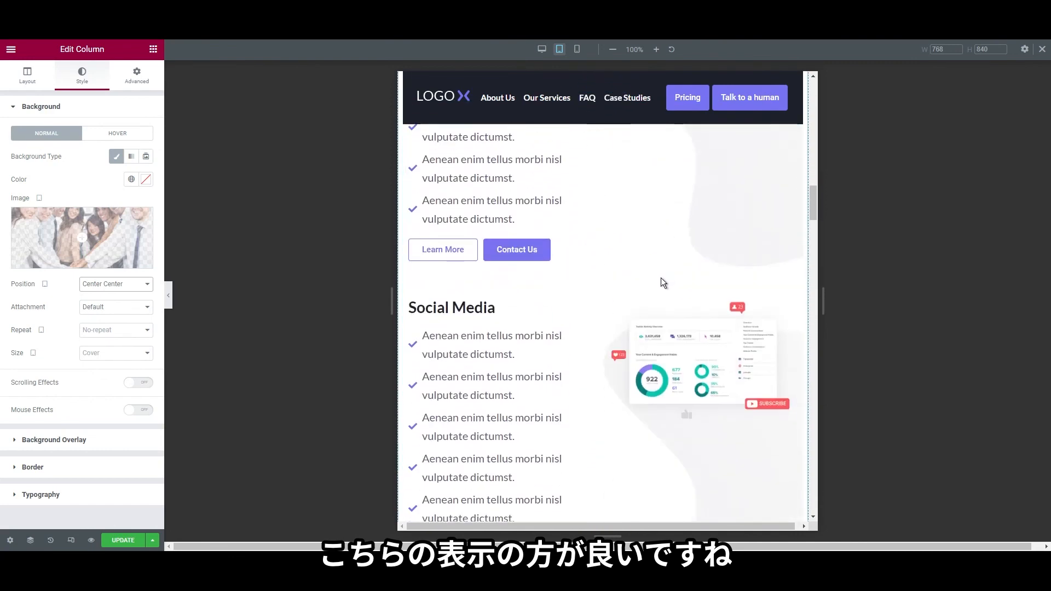
scroll(656, 289, up, 1)
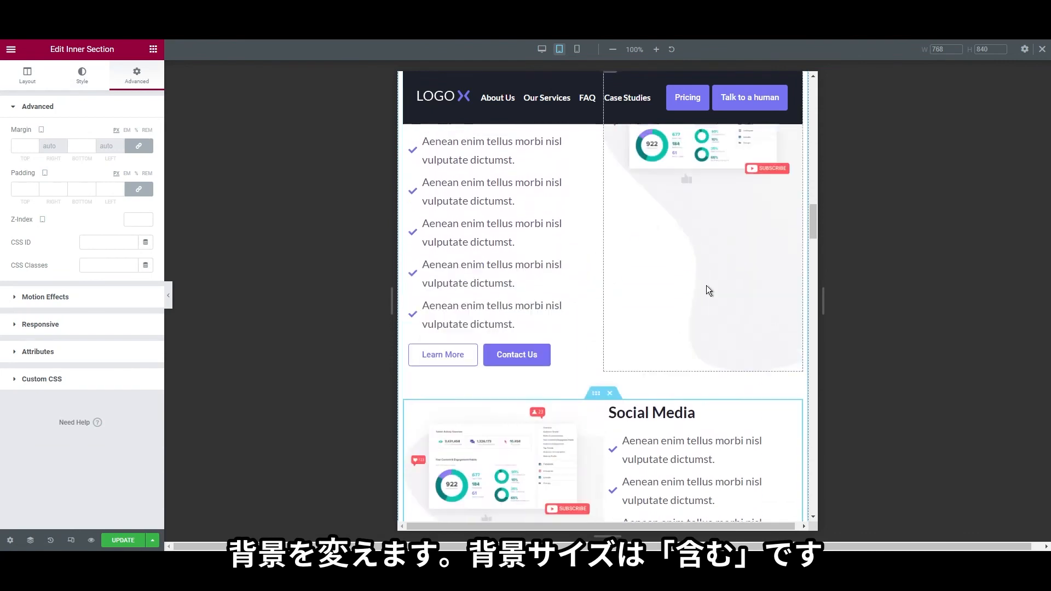
Set the dashboard image column's background size to Contain
right_click(732, 281)
click(750, 286)
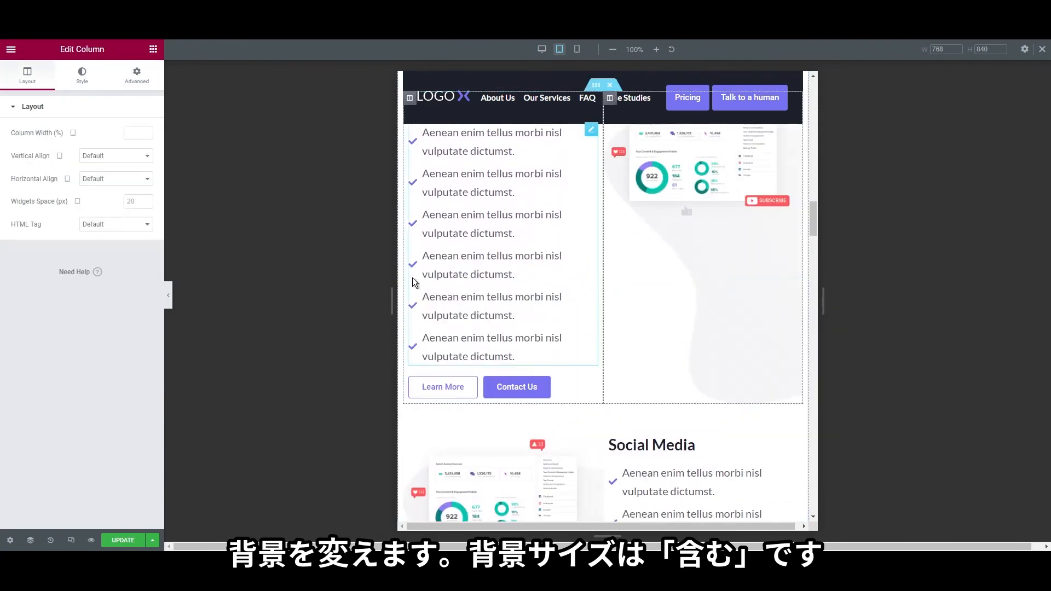
click(81, 76)
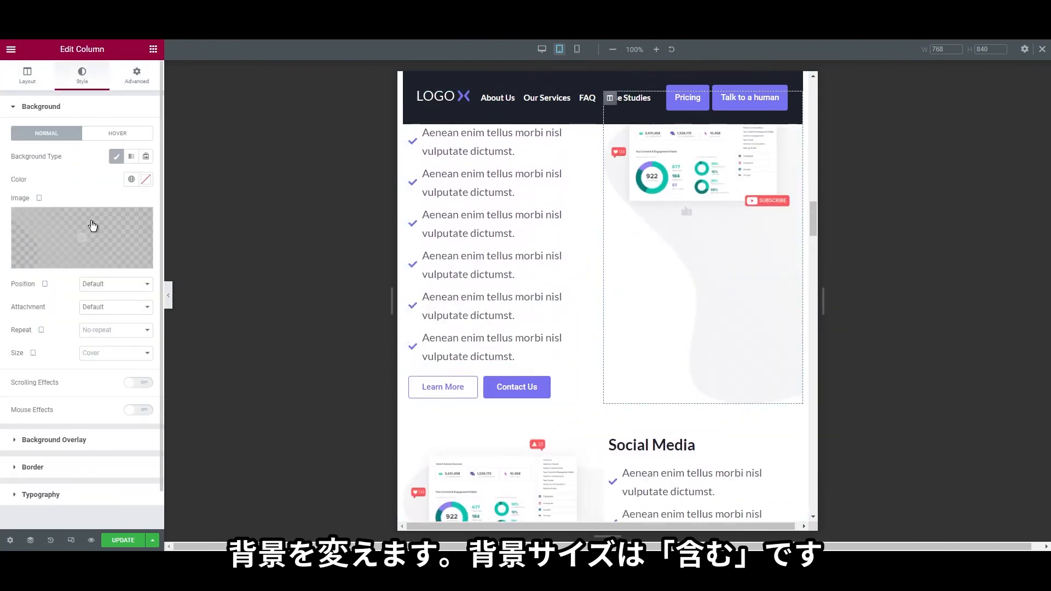
click(117, 353)
click(115, 387)
scroll(407, 353, down, 4)
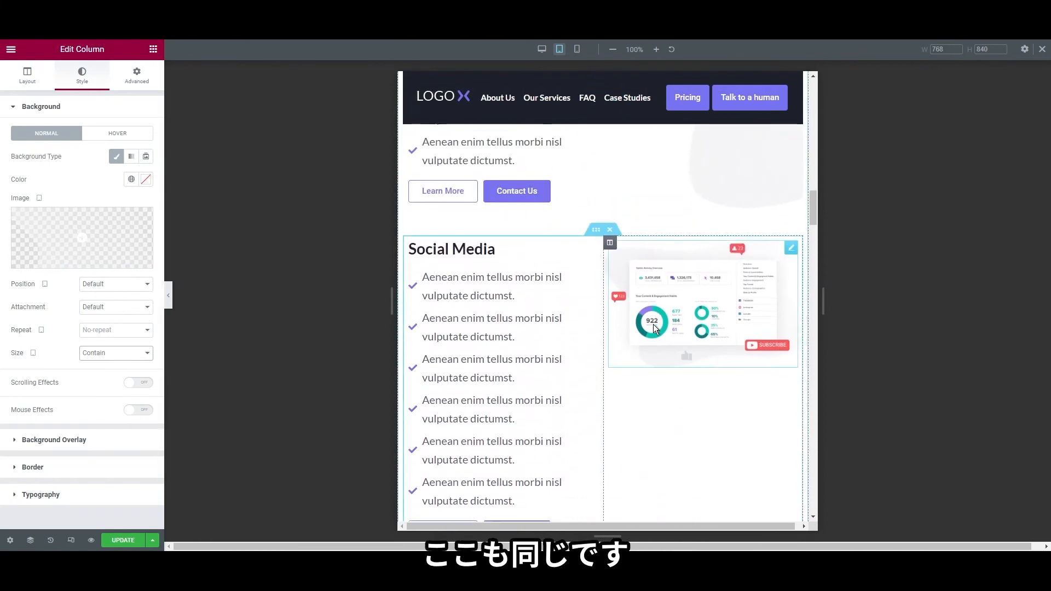
scroll(707, 436, up, 7)
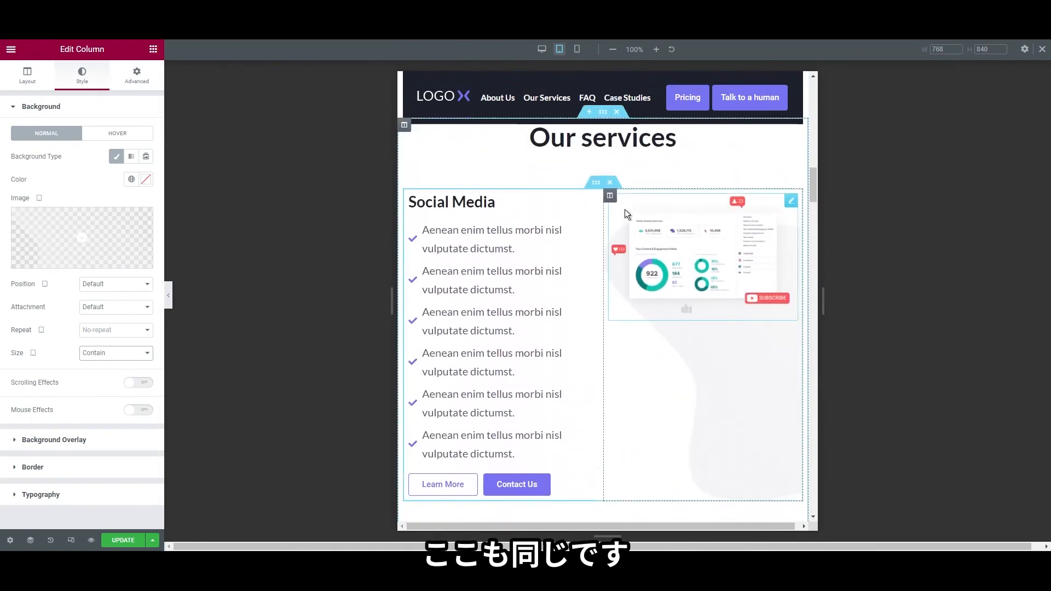
Set the Social Media image column's background size to Contain
right_click(626, 212)
click(630, 208)
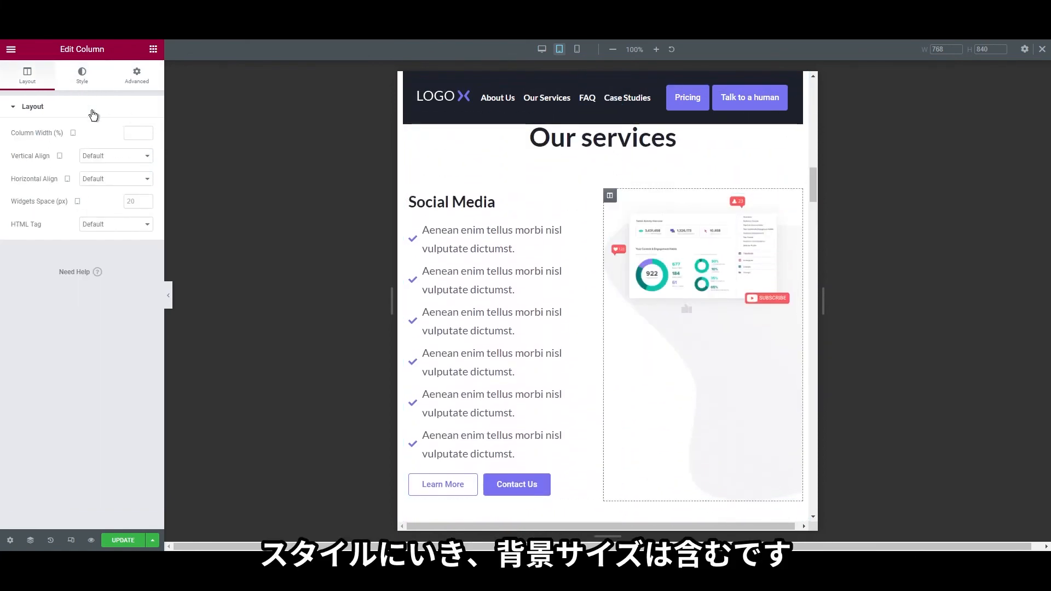
click(82, 76)
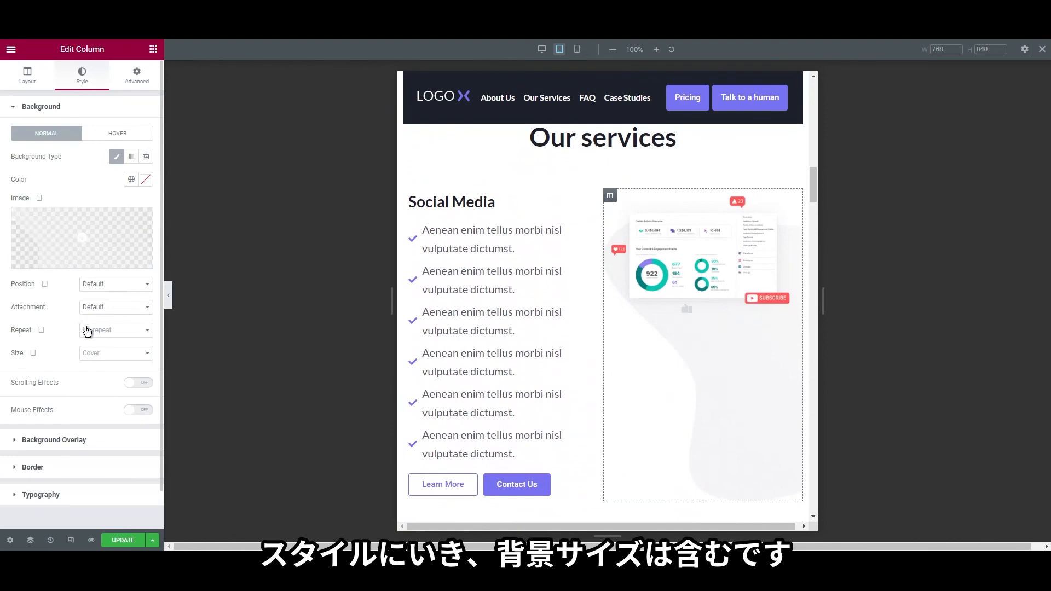
click(105, 392)
scroll(664, 386, down, 8)
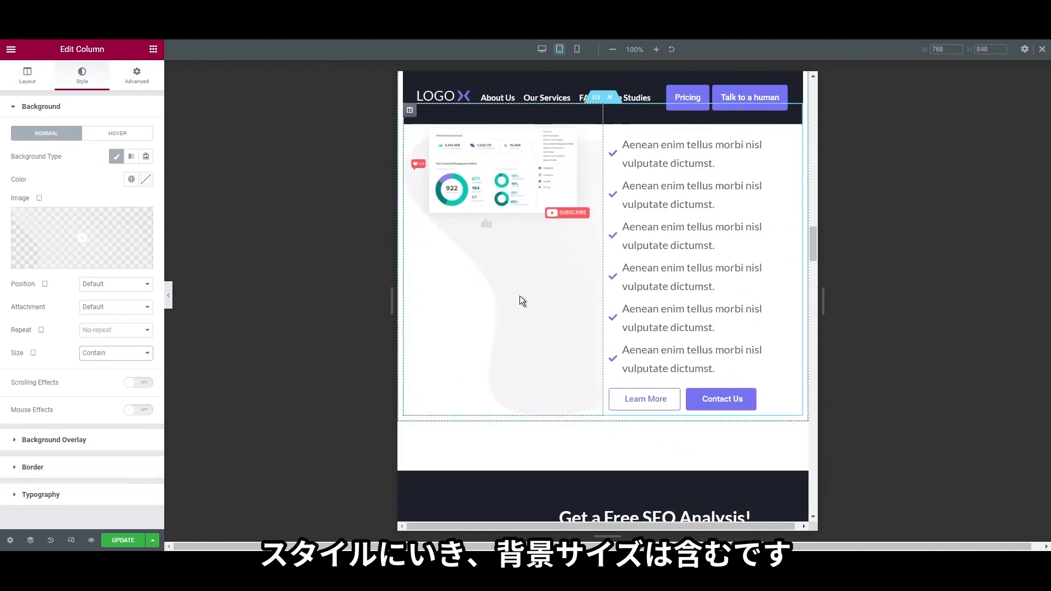
Give the next service's image column a Contain background size as well
right_click(506, 311)
click(523, 316)
click(83, 75)
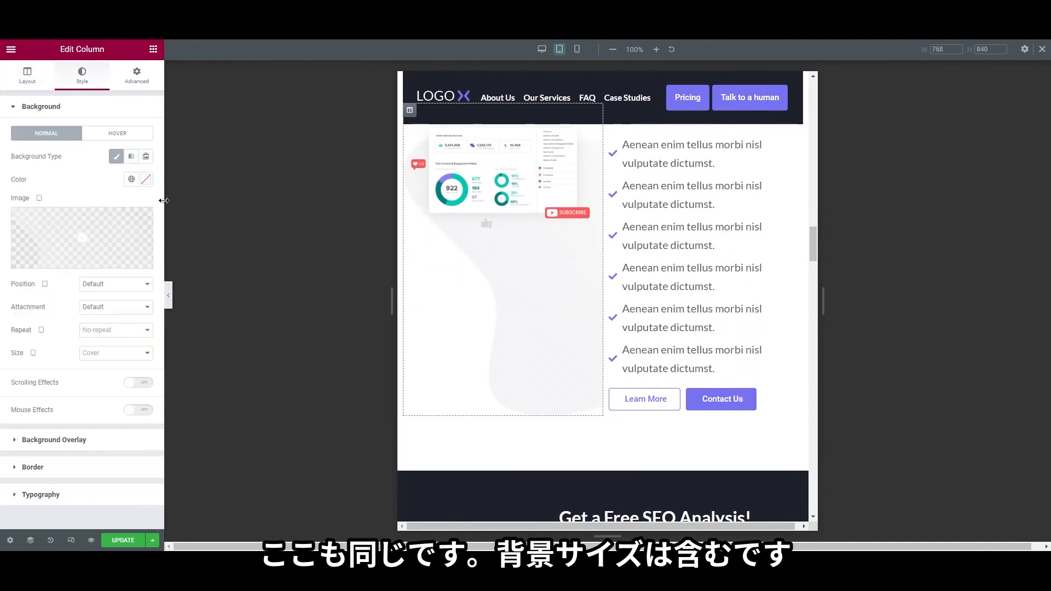
click(115, 392)
scroll(547, 391, down, 7)
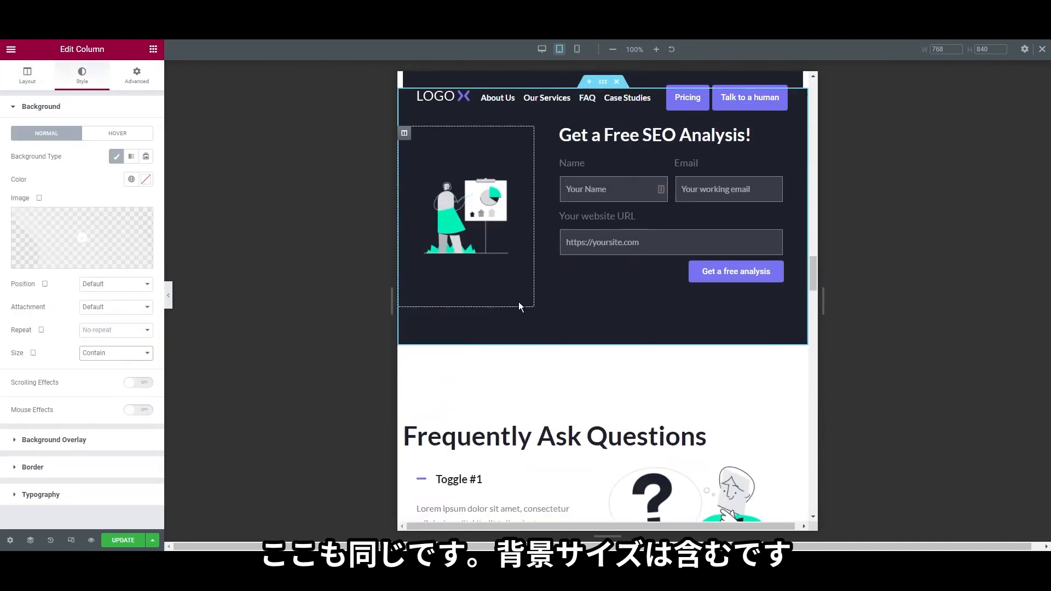
scroll(583, 353, up, 3)
scroll(520, 293, down, 7)
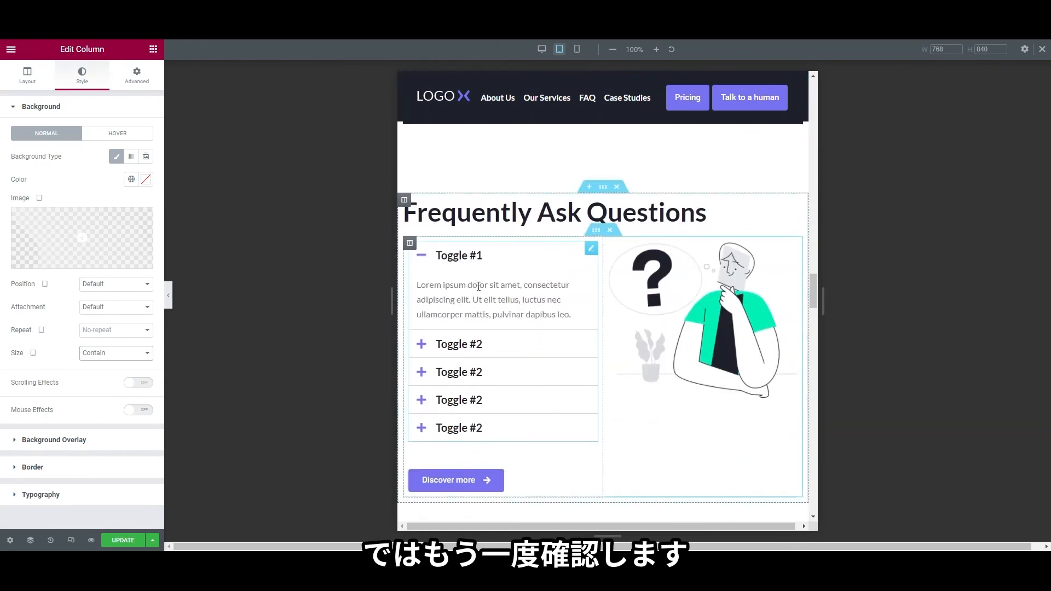
scroll(477, 286, down, 8)
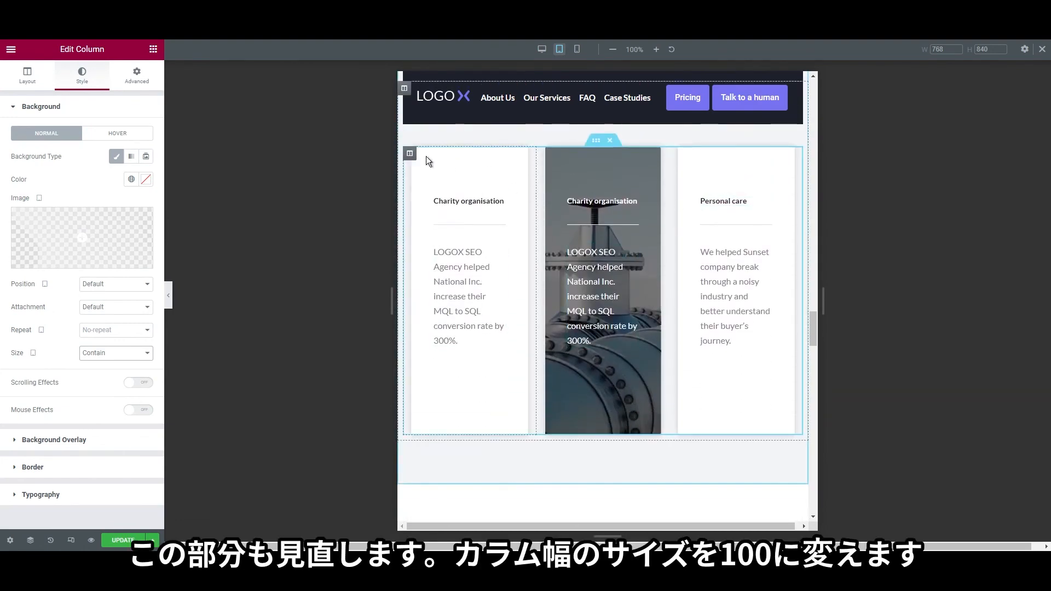
Set the first two case study columns' width to 100%
click(411, 155)
click(26, 76)
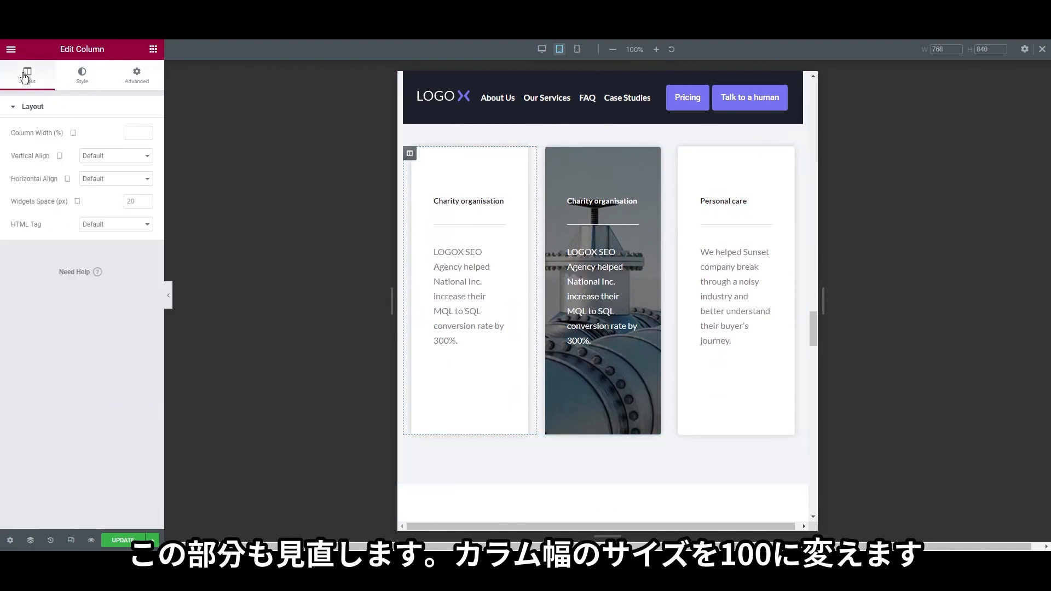
click(127, 135)
text(100)
right_click(411, 314)
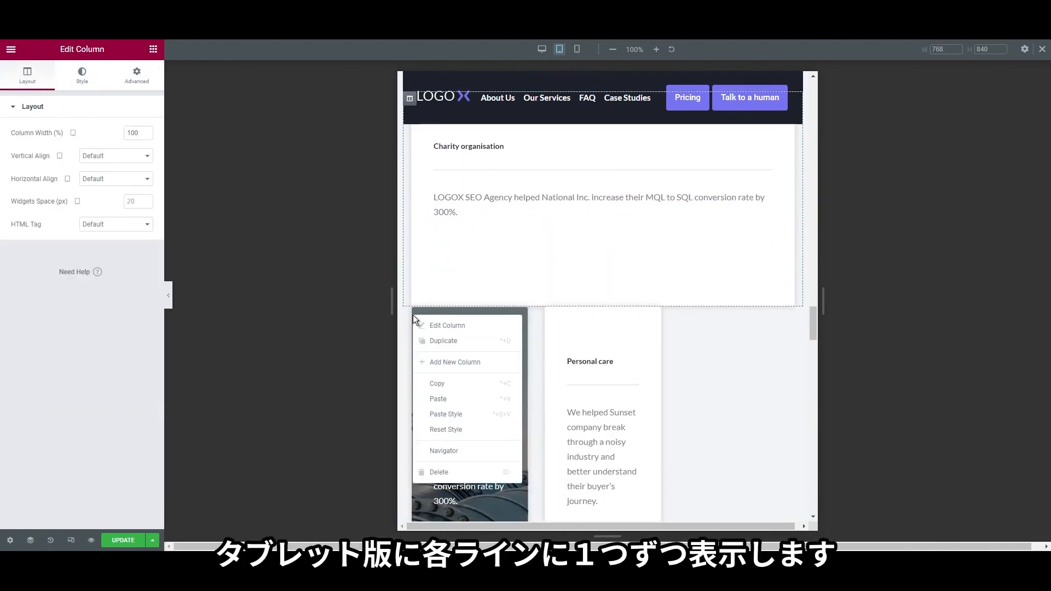
click(432, 323)
click(49, 74)
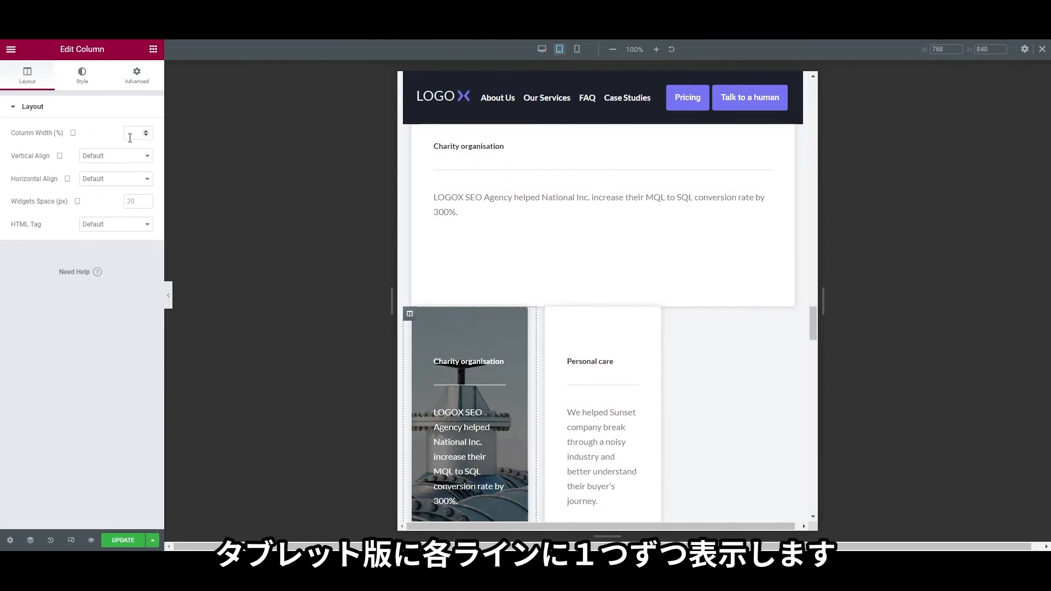
click(130, 137)
text(100)
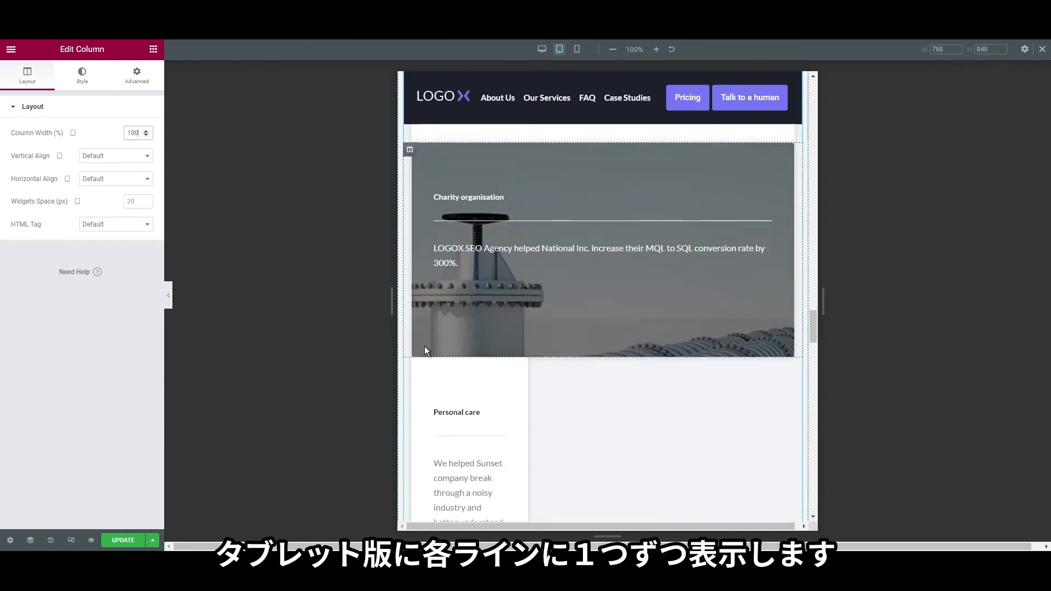
Set the Personal care case study column's width to 100% too
click(410, 365)
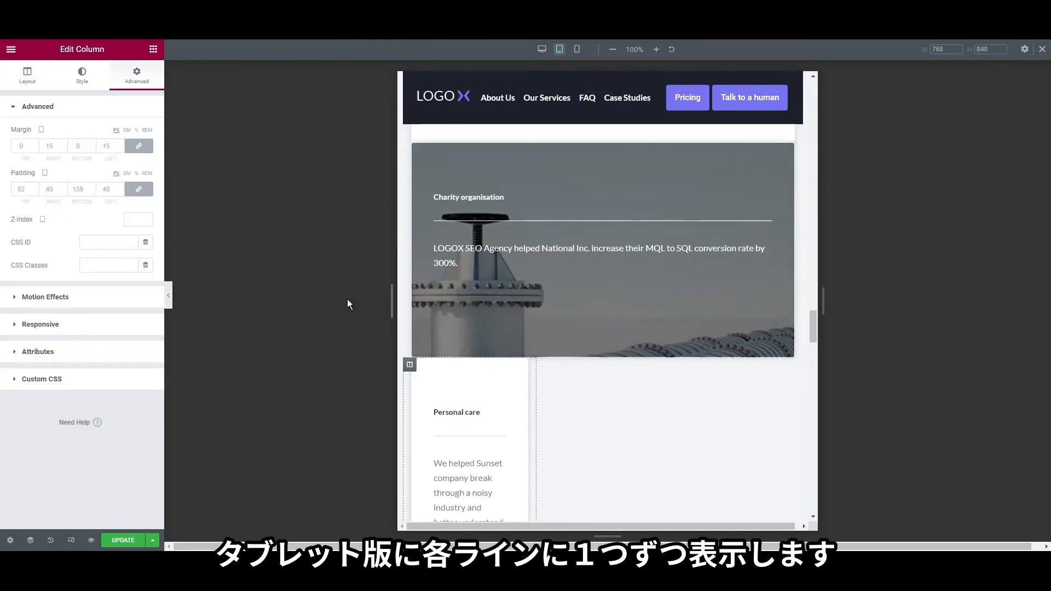
click(30, 75)
click(130, 135)
text(100)
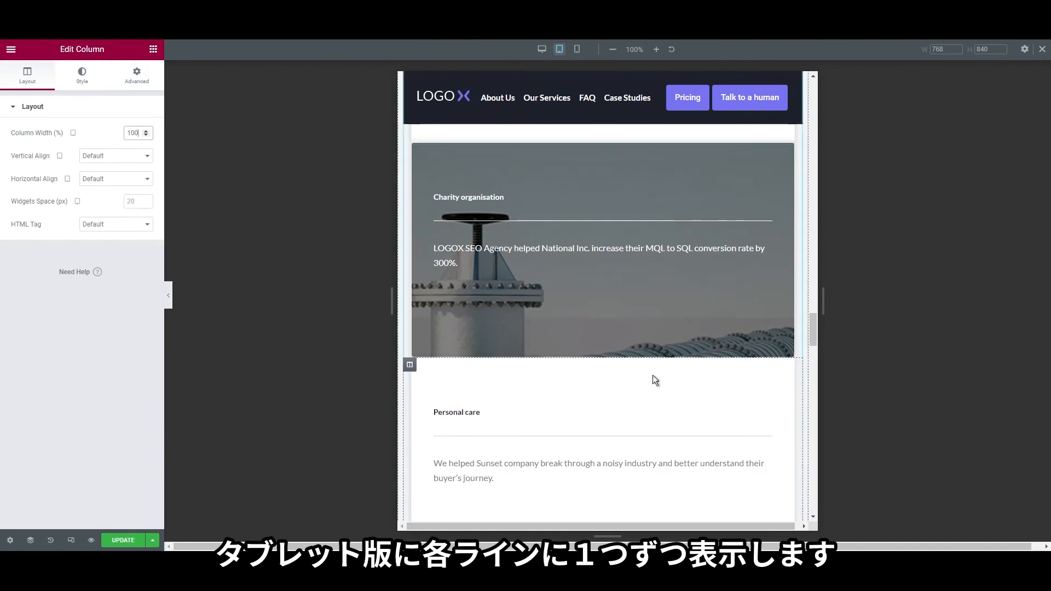
scroll(671, 427, down, 2)
scroll(671, 429, up, 5)
scroll(671, 430, up, 3)
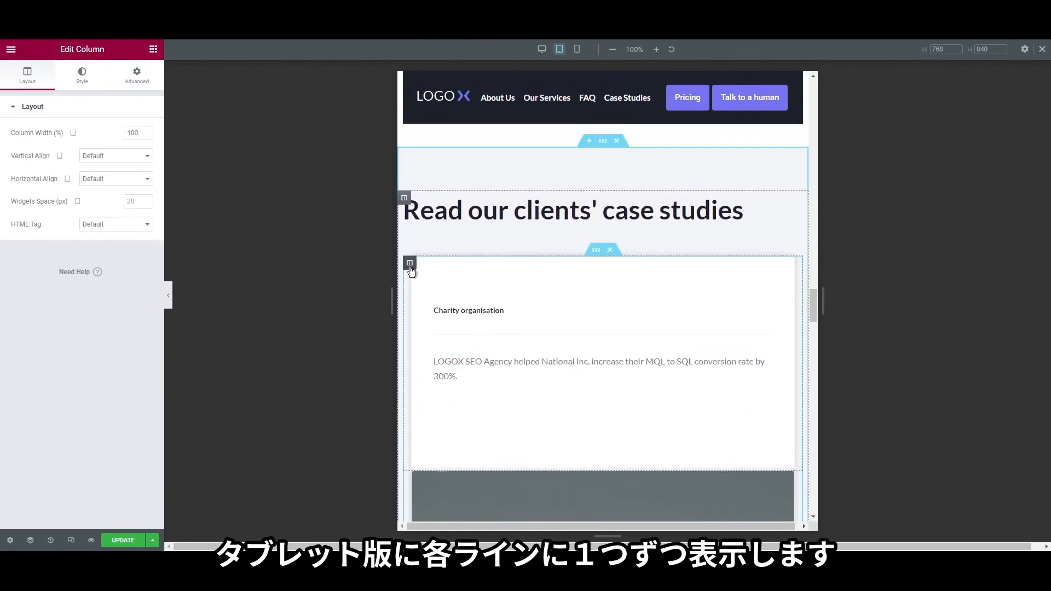
click(142, 82)
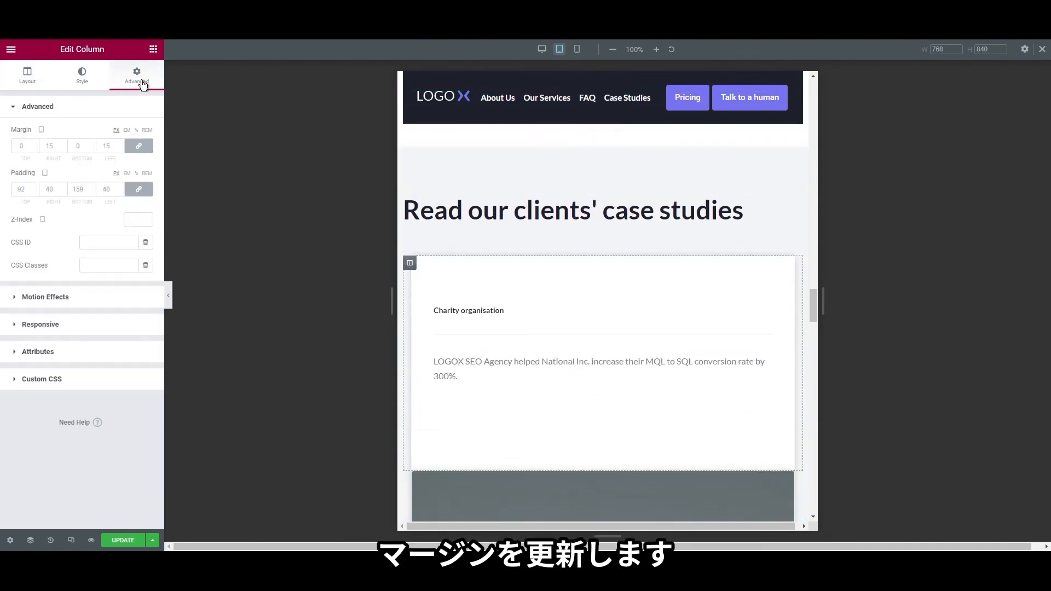
Reset the first case study card's margins to 0 with a 30 px bottom margin
click(134, 150)
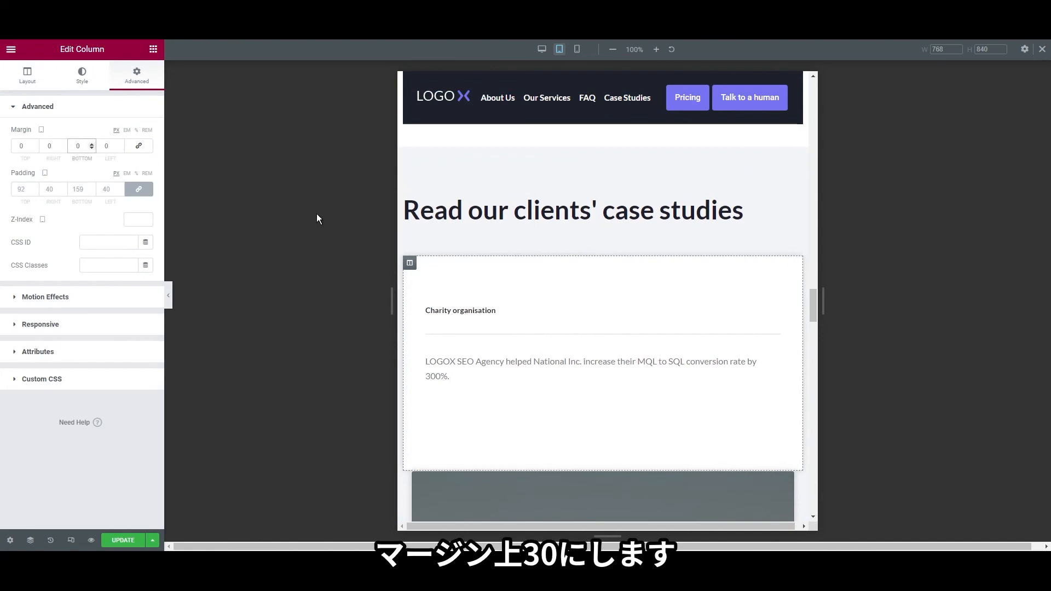
text(30)
scroll(492, 318, down, 3)
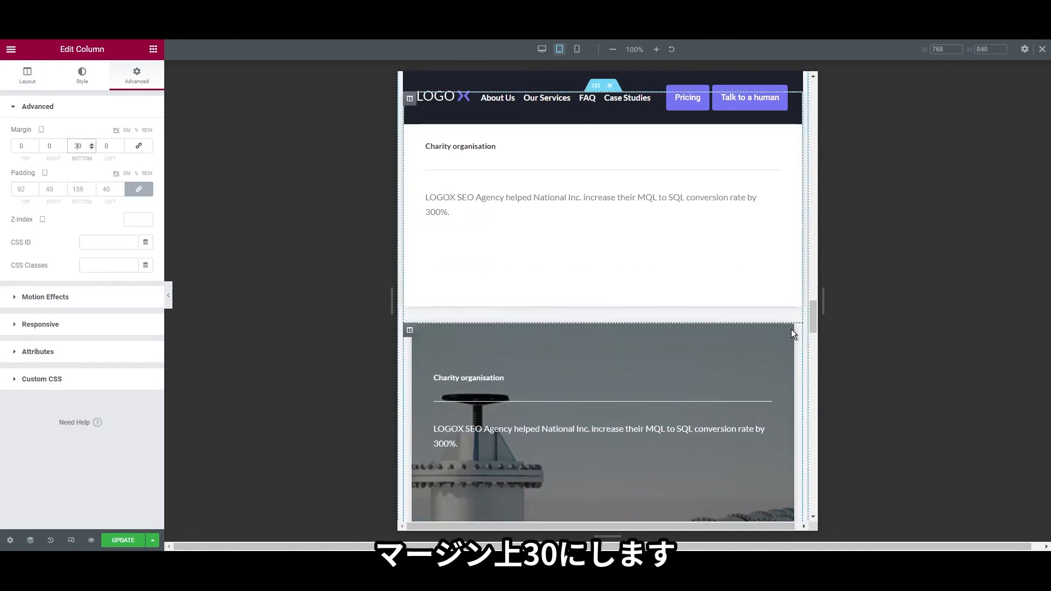
Reset the second and Personal care case study columns' margins to 0
right_click(791, 329)
click(832, 338)
click(147, 83)
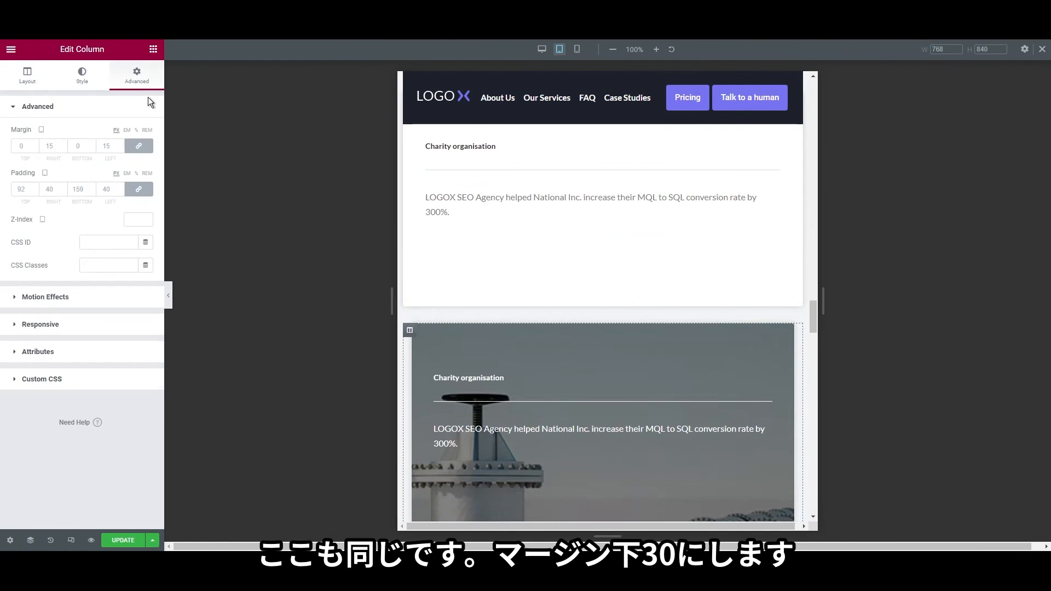
click(133, 149)
scroll(613, 340, down, 4)
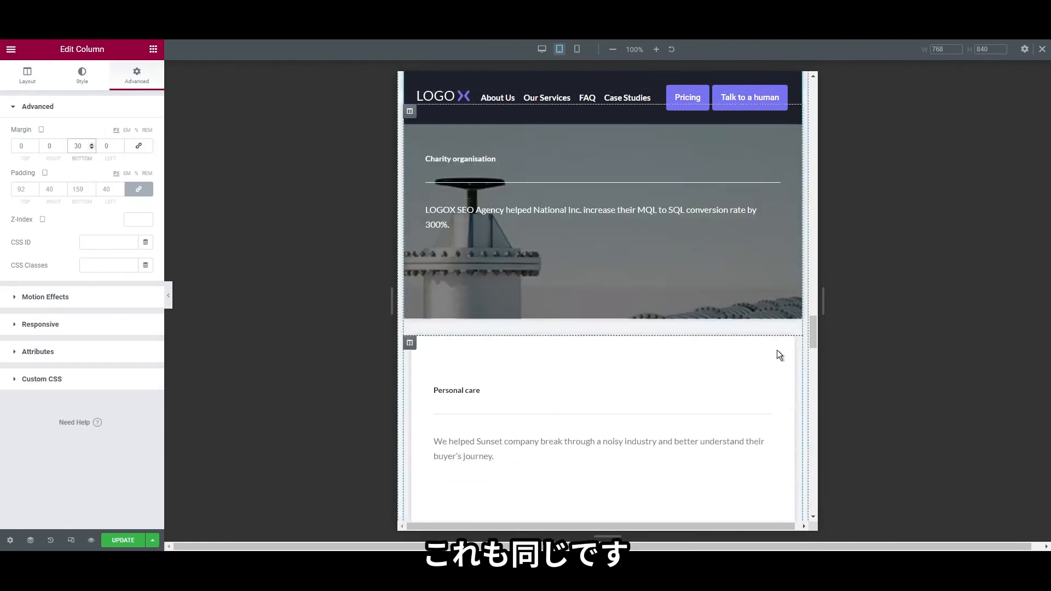
right_click(774, 355)
click(805, 359)
click(147, 84)
click(138, 146)
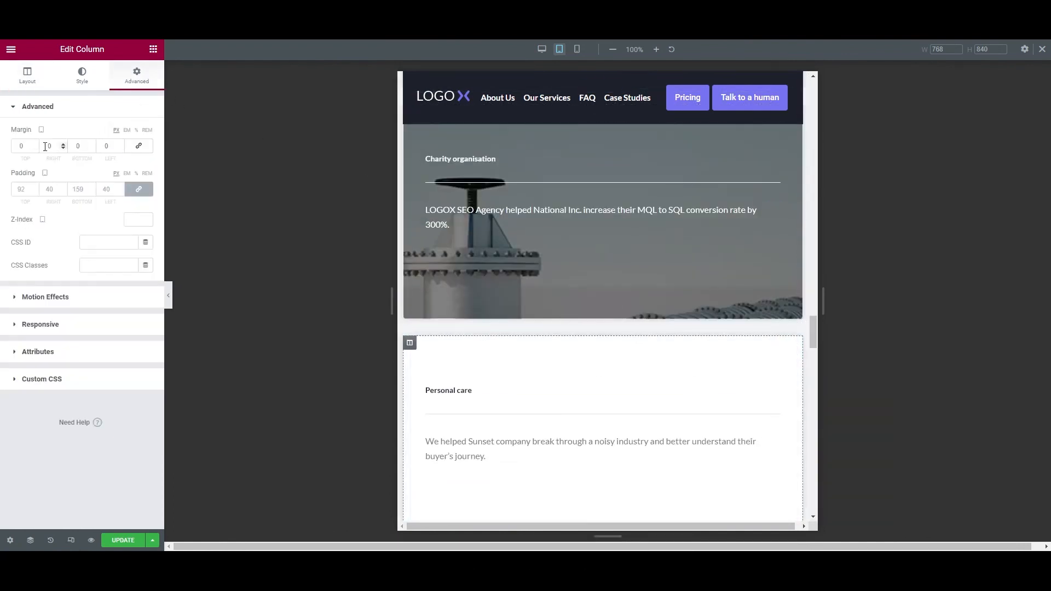
Set the first Our benefits column's width to 100%
text(3)
scroll(564, 330, down, 8)
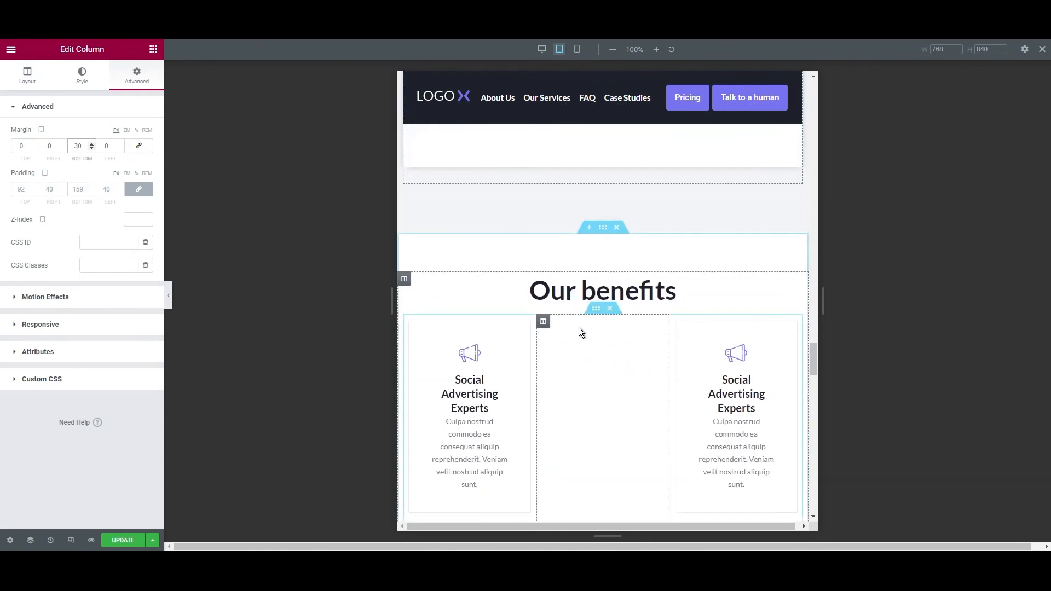
scroll(602, 275, down, 3)
scroll(643, 353, up, 5)
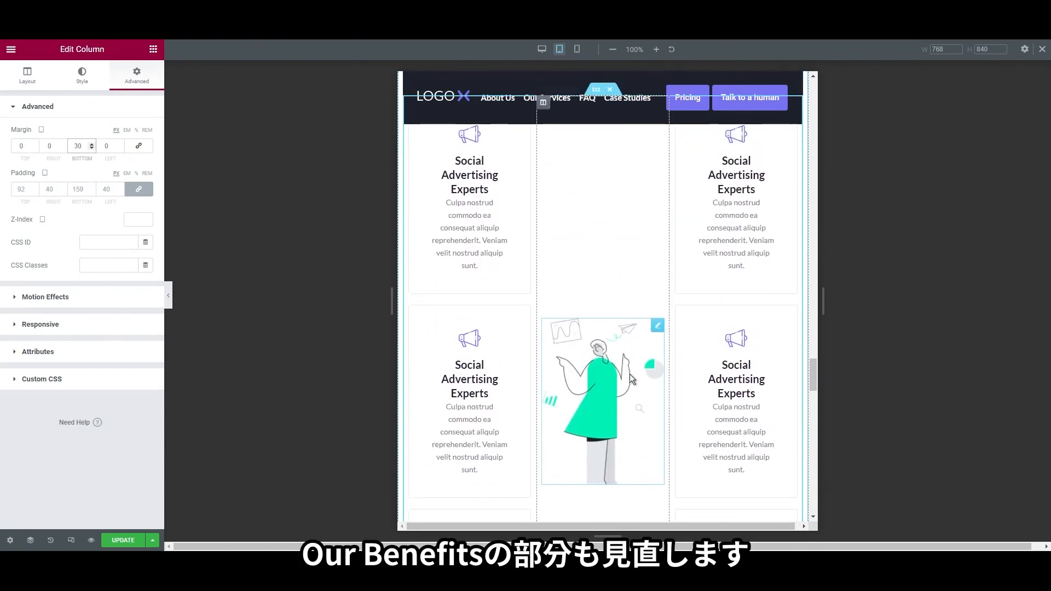
scroll(666, 340, down, 3)
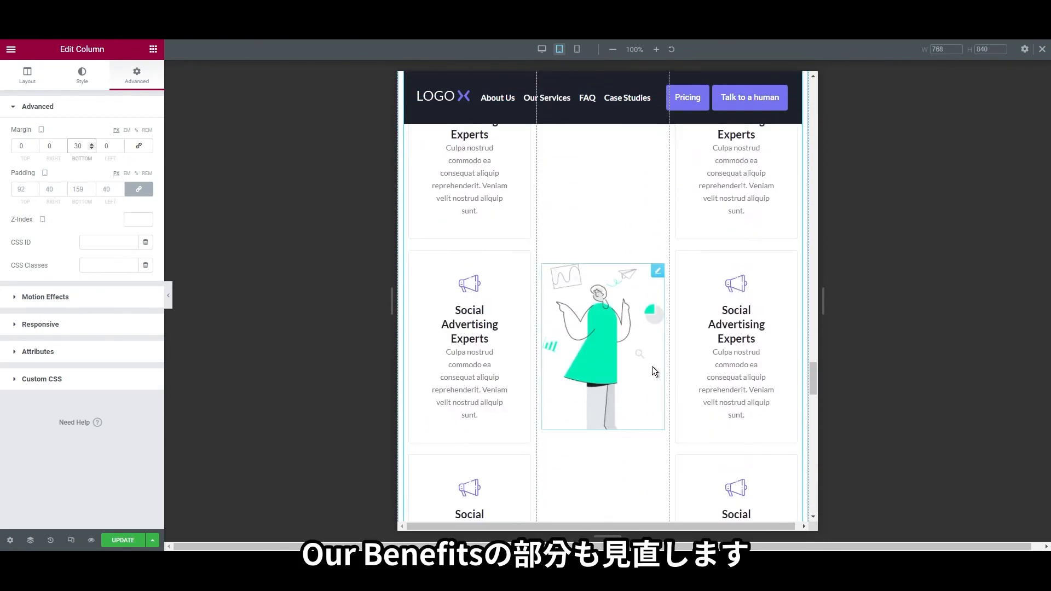
scroll(607, 405, up, 3)
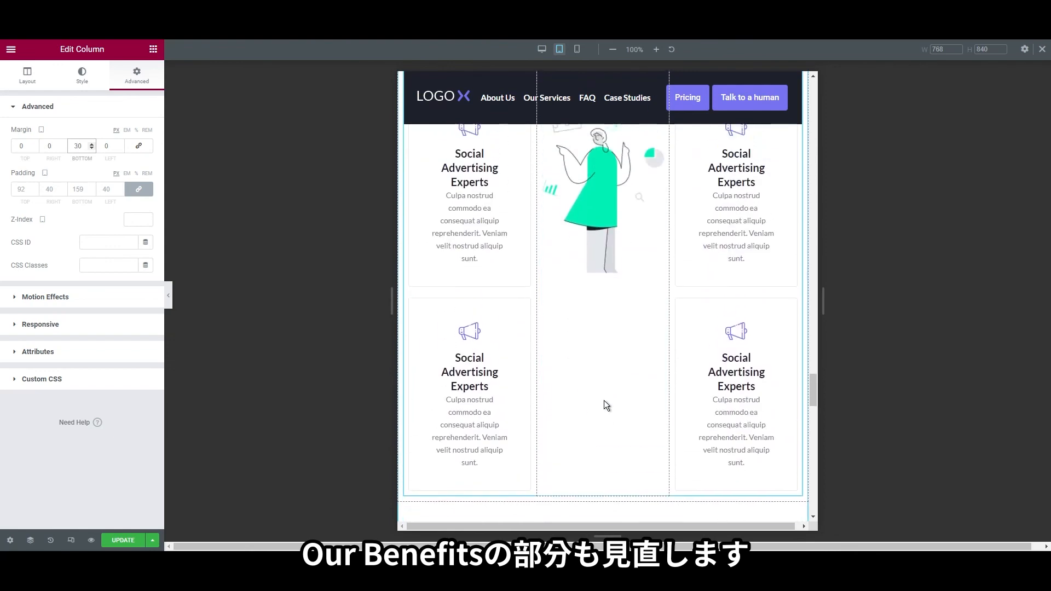
click(410, 213)
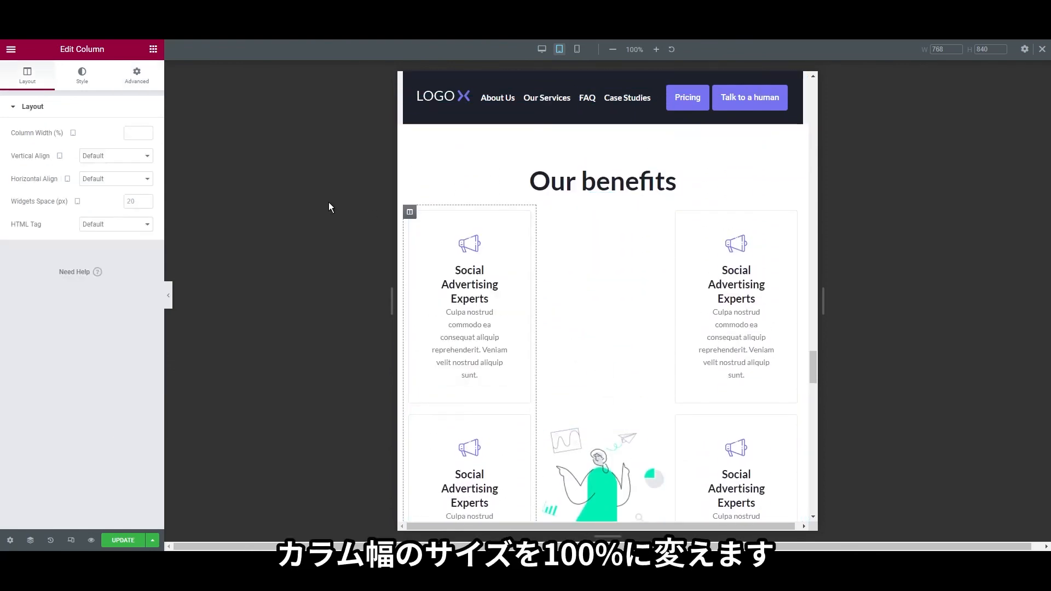
click(130, 127)
text(100)
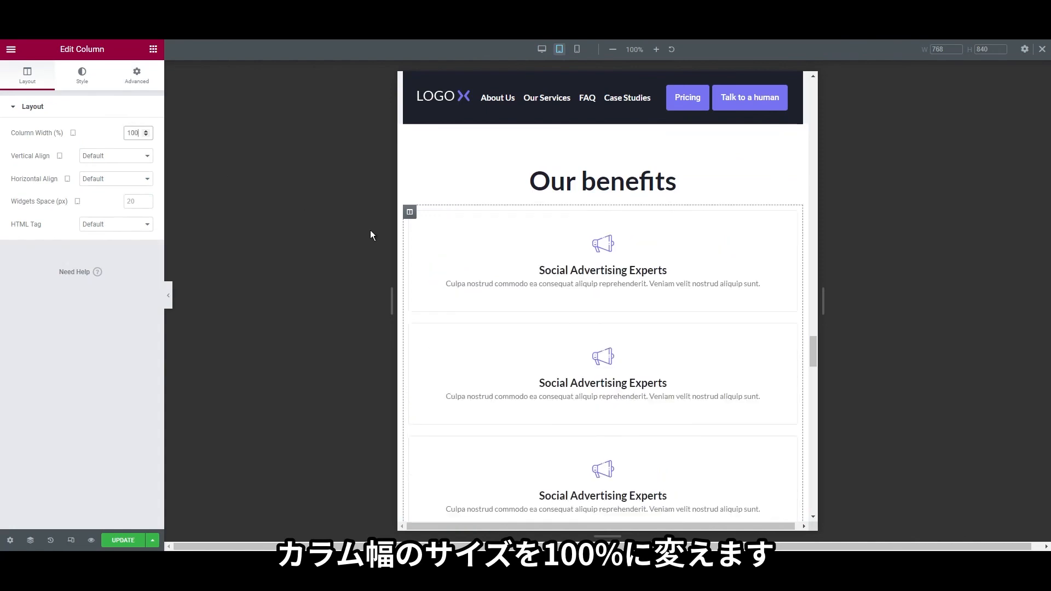
Set the illustration column and the remaining benefits column to 100% width
scroll(508, 312, down, 7)
right_click(411, 170)
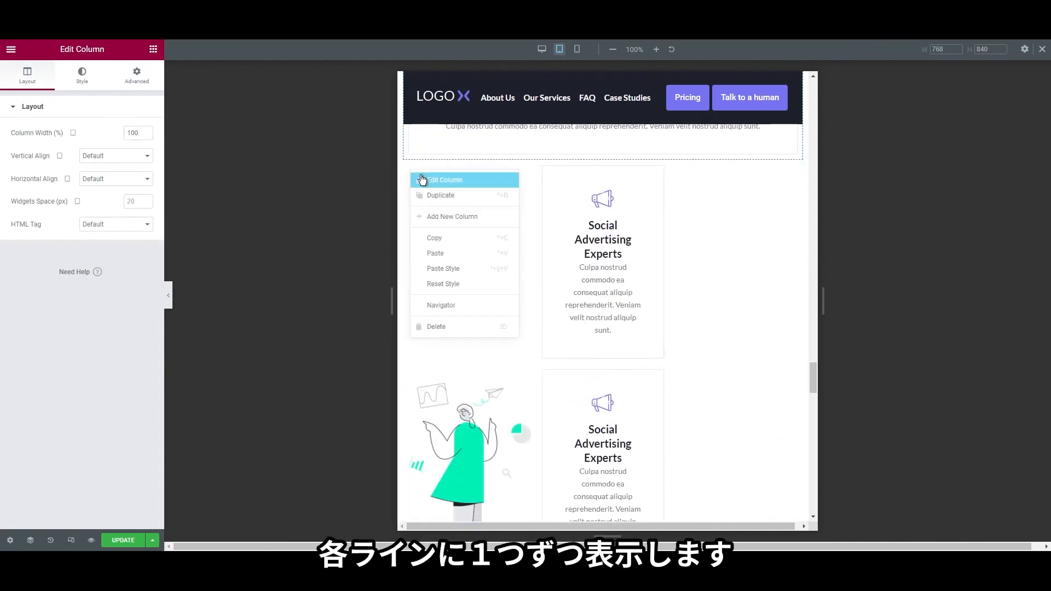
click(423, 180)
click(139, 132)
text(100)
scroll(417, 284, down, 3)
click(410, 291)
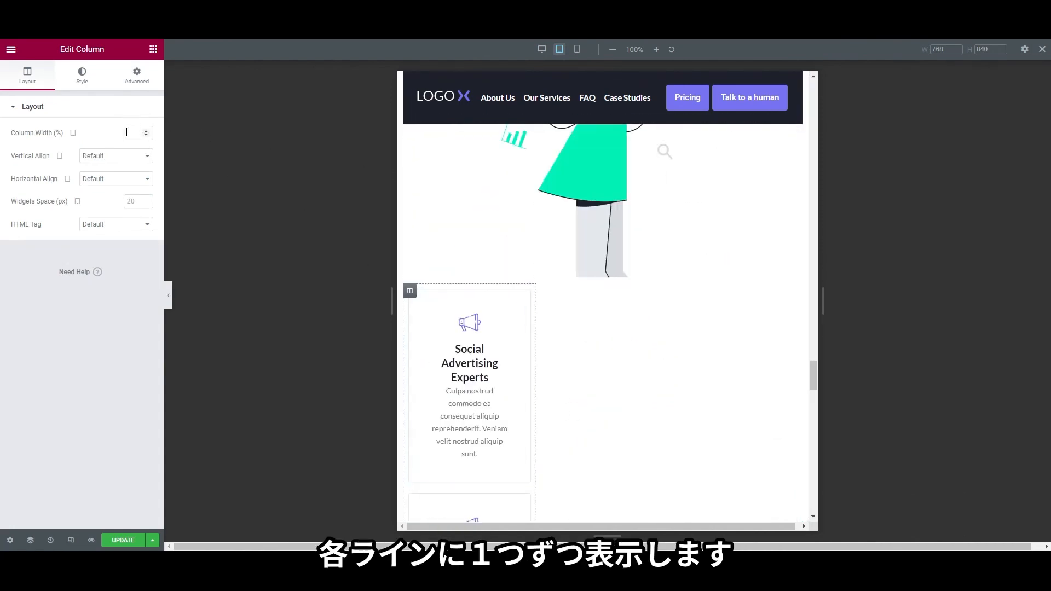
text(100)
scroll(590, 409, down, 10)
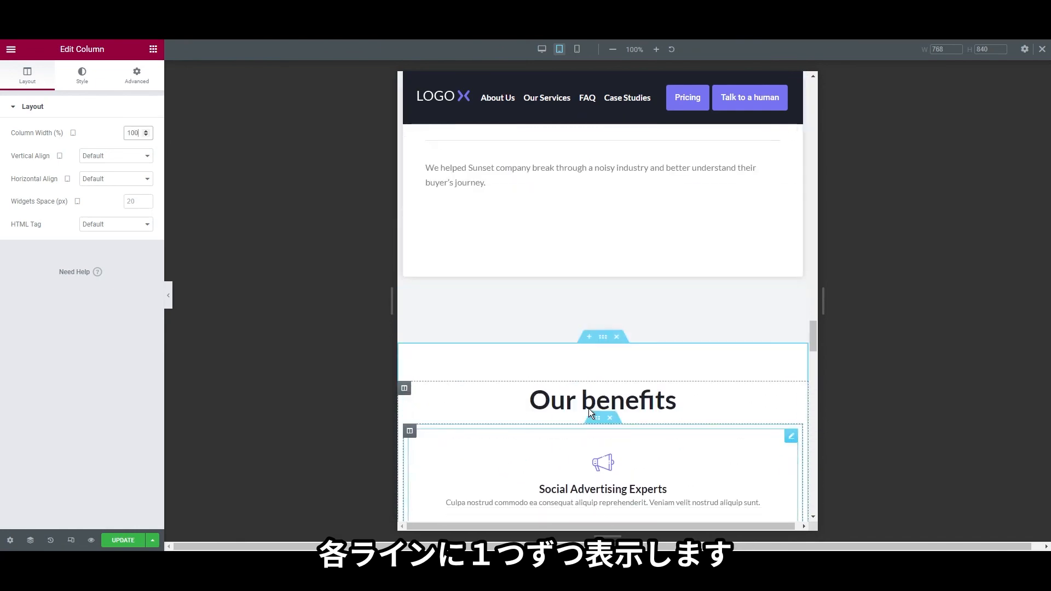
Set the first pricing column's width to 100% in tablet mode
scroll(589, 408, down, 10)
scroll(461, 290, up, 3)
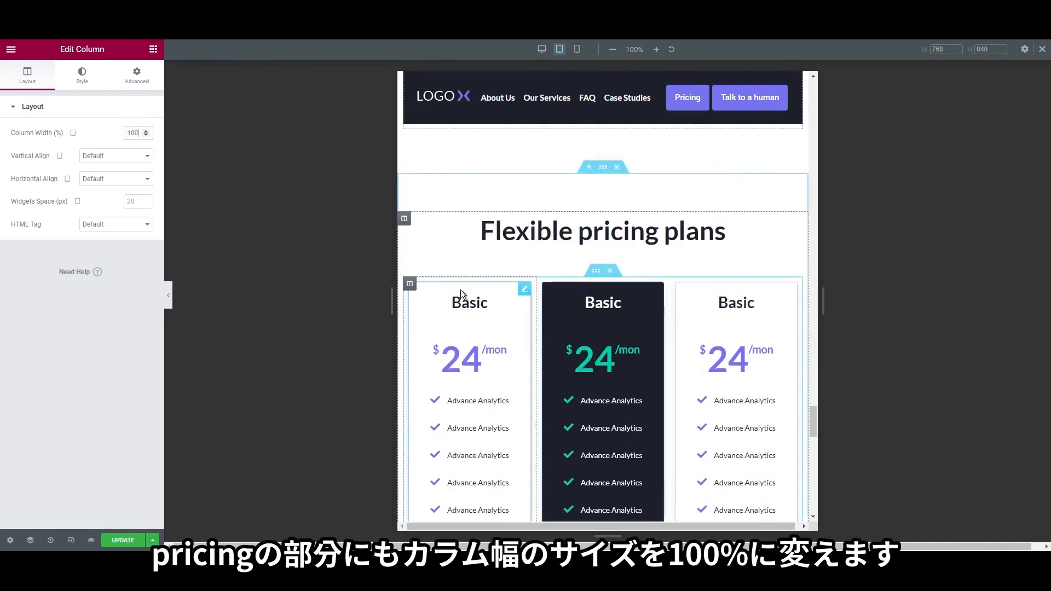
scroll(642, 350, down, 4)
scroll(548, 307, up, 2)
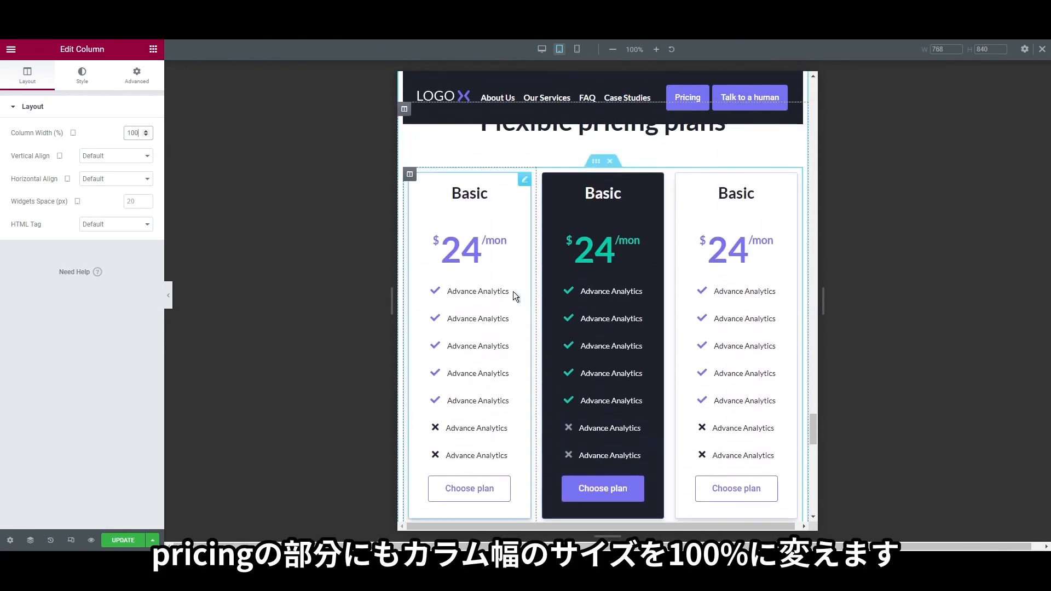
scroll(582, 338, down, 4)
scroll(580, 334, up, 4)
scroll(580, 334, down, 3)
scroll(548, 307, up, 4)
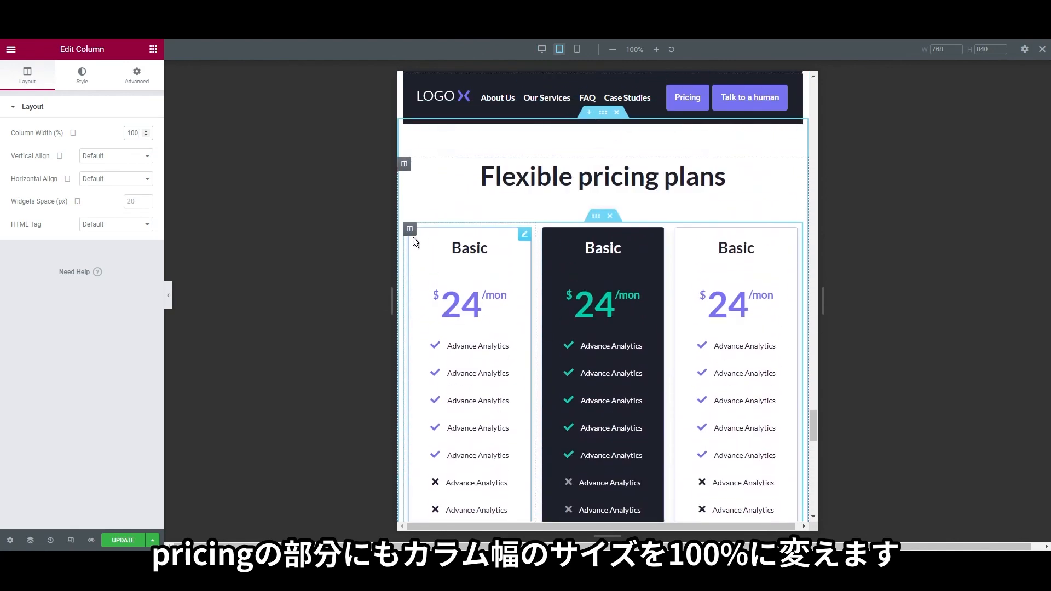
right_click(421, 239)
click(421, 239)
click(134, 132)
text(100)
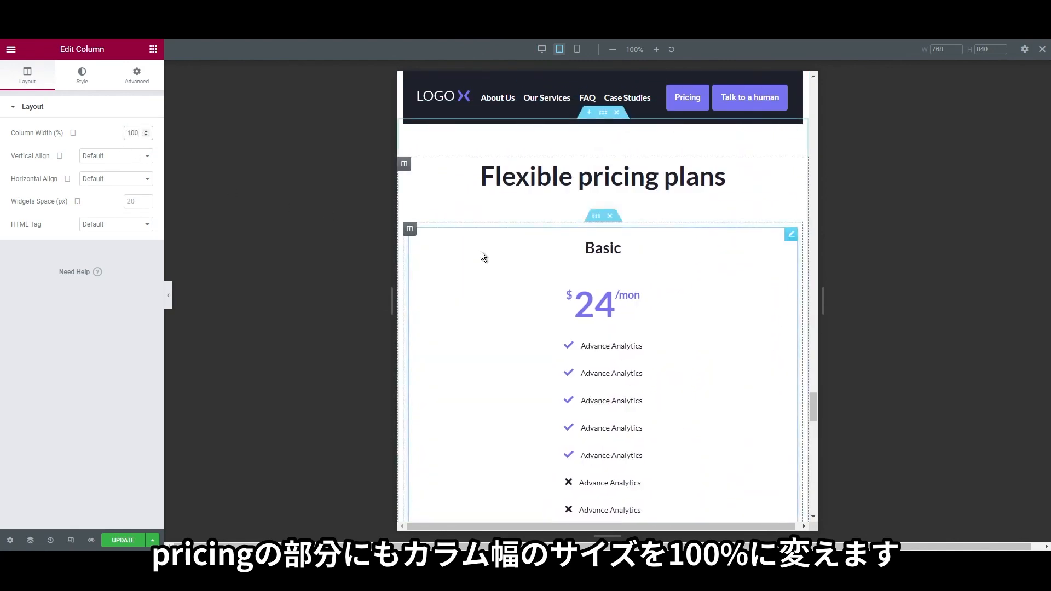
Set the dark pricing column's width to 100% on tablet
scroll(516, 262, down, 2)
right_click(404, 203)
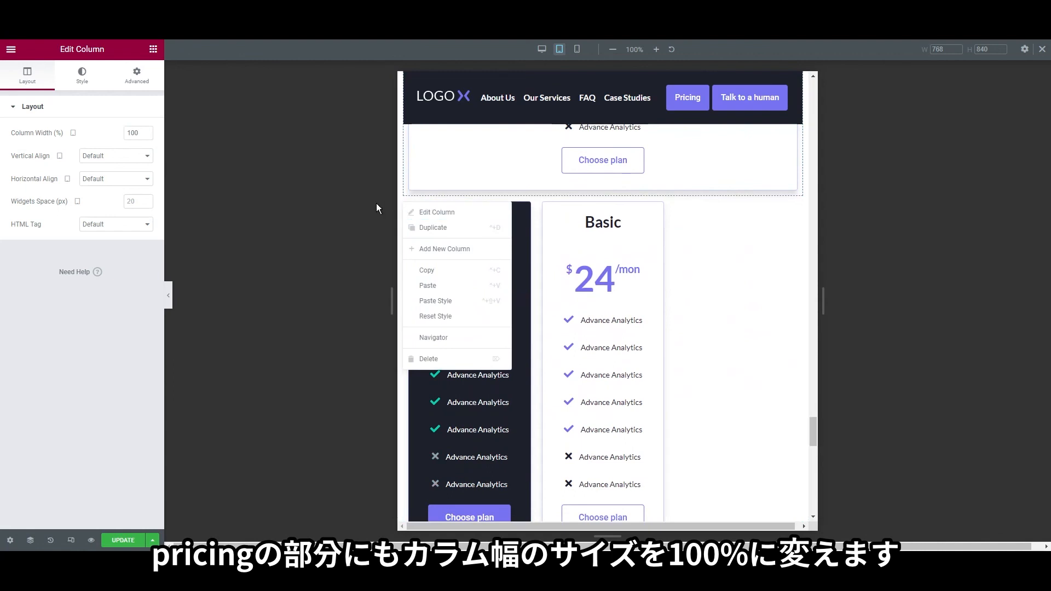
click(376, 203)
right_click(411, 206)
click(419, 216)
click(135, 112)
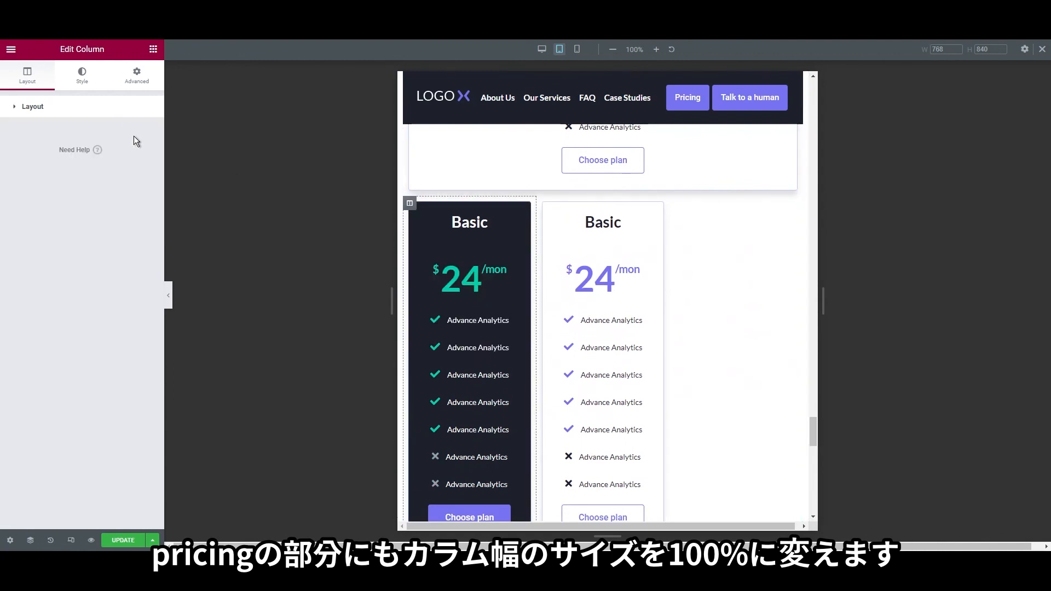
click(85, 111)
text(100)
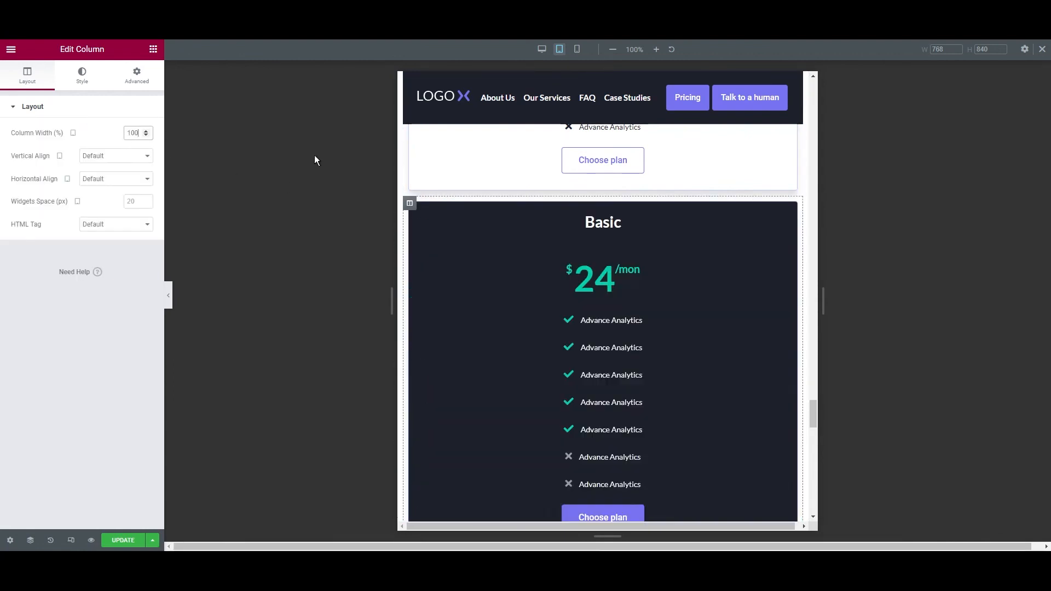
Set the light pricing column's width to 100% on tablet so both columns stack
scroll(496, 272, down, 4)
right_click(418, 247)
click(419, 247)
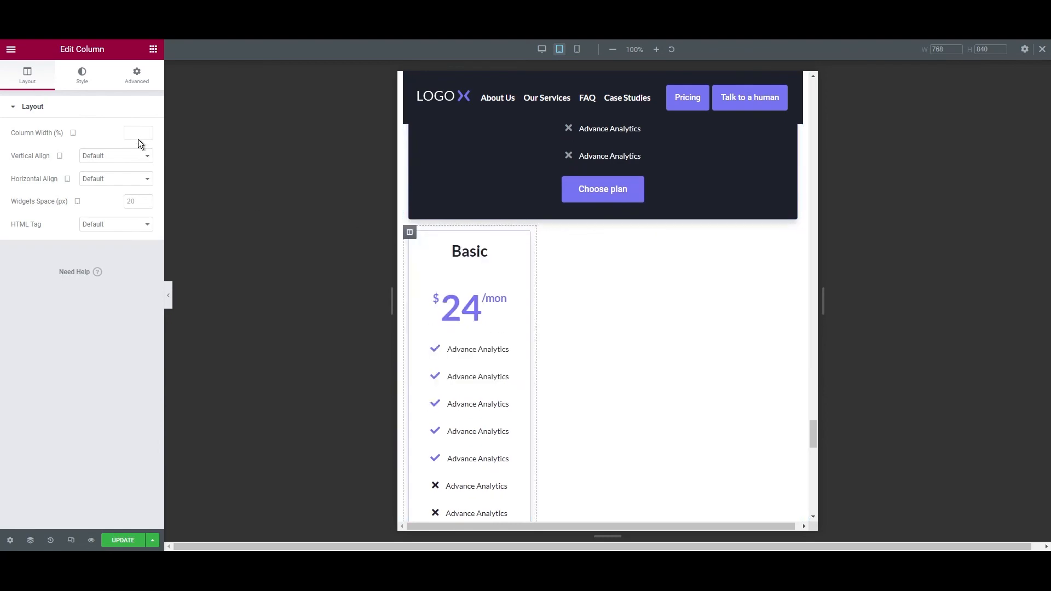
click(137, 133)
text(100)
Check the stacked columns, then return the editor to desktop view
scroll(619, 385, down, 3)
scroll(619, 385, up, 10)
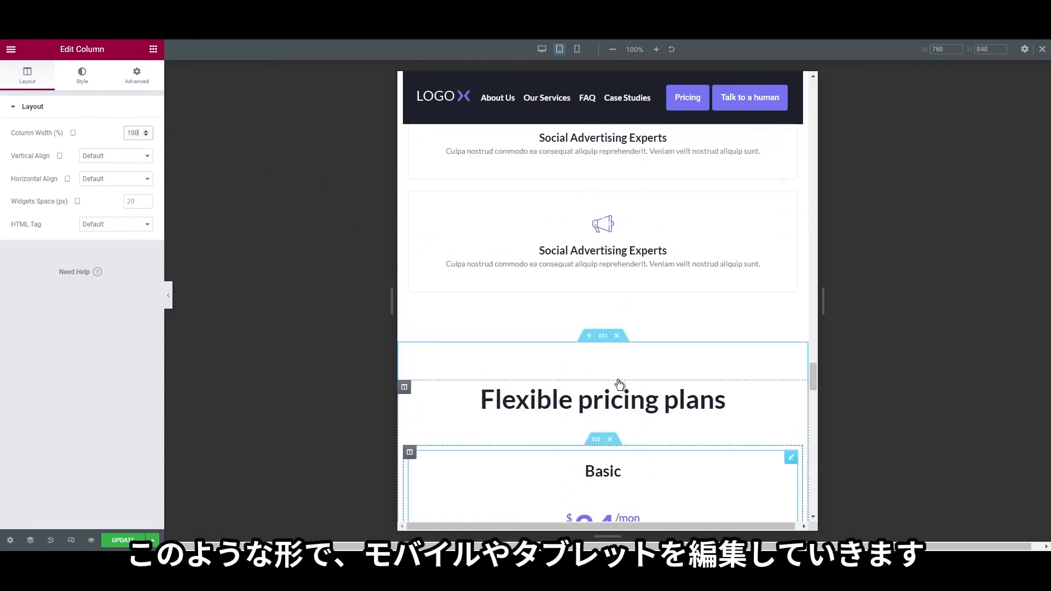
scroll(619, 385, down, 15)
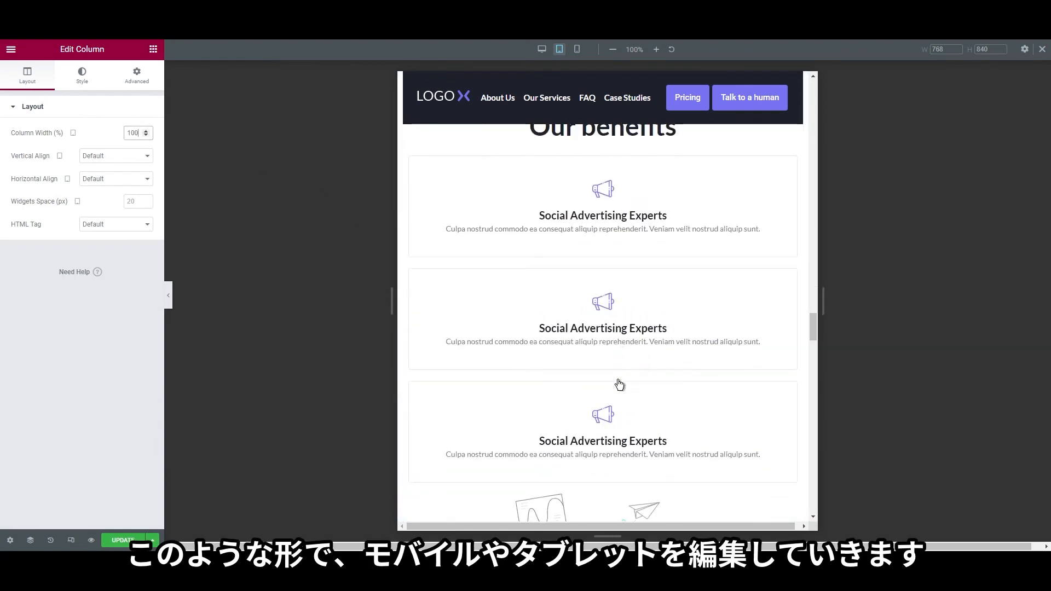
scroll(618, 380, down, 8)
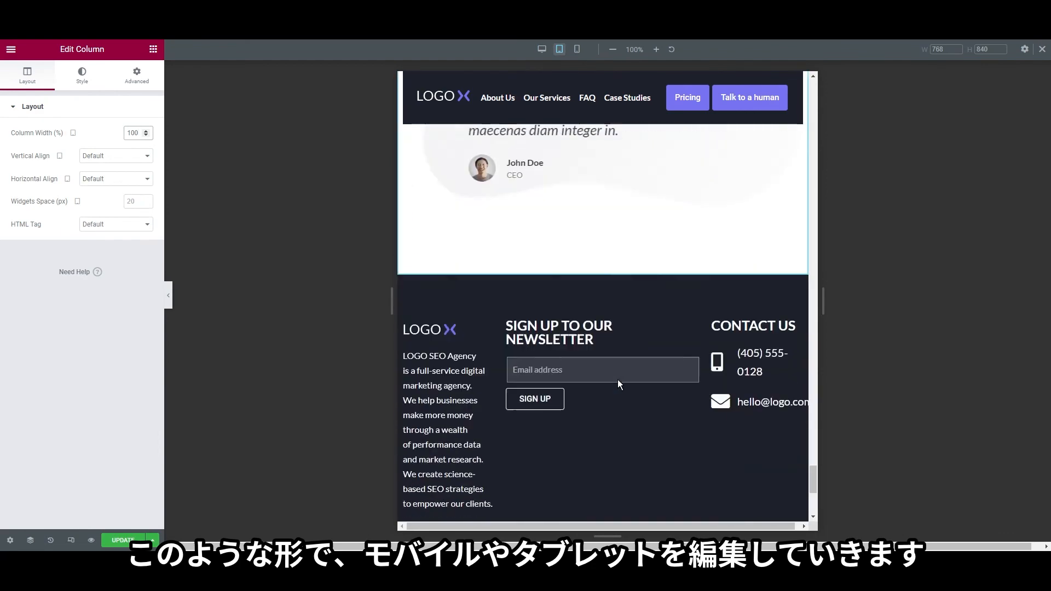
scroll(618, 379, up, 8)
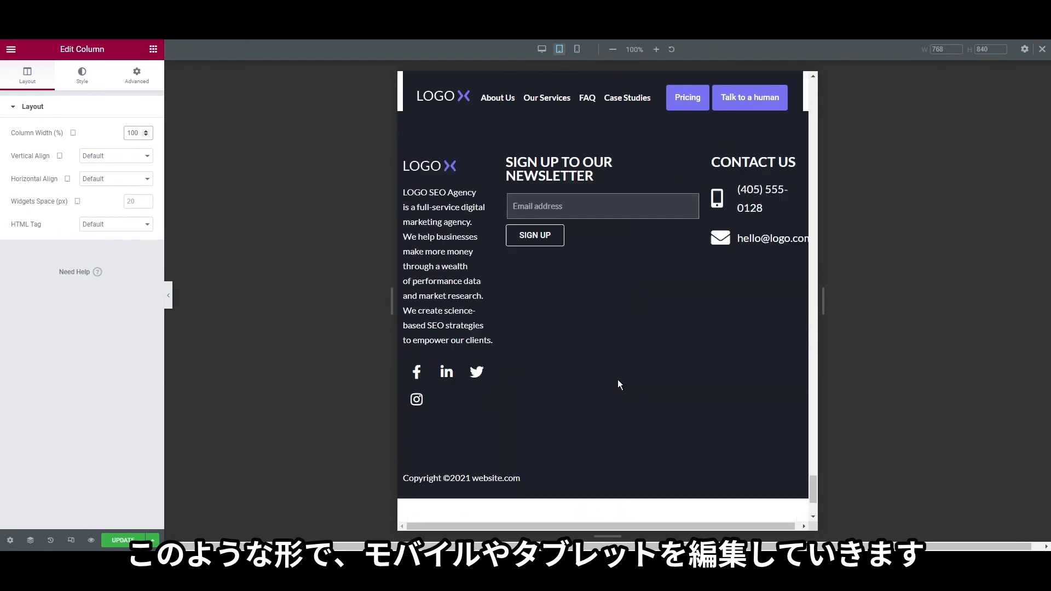
scroll(618, 379, up, 4)
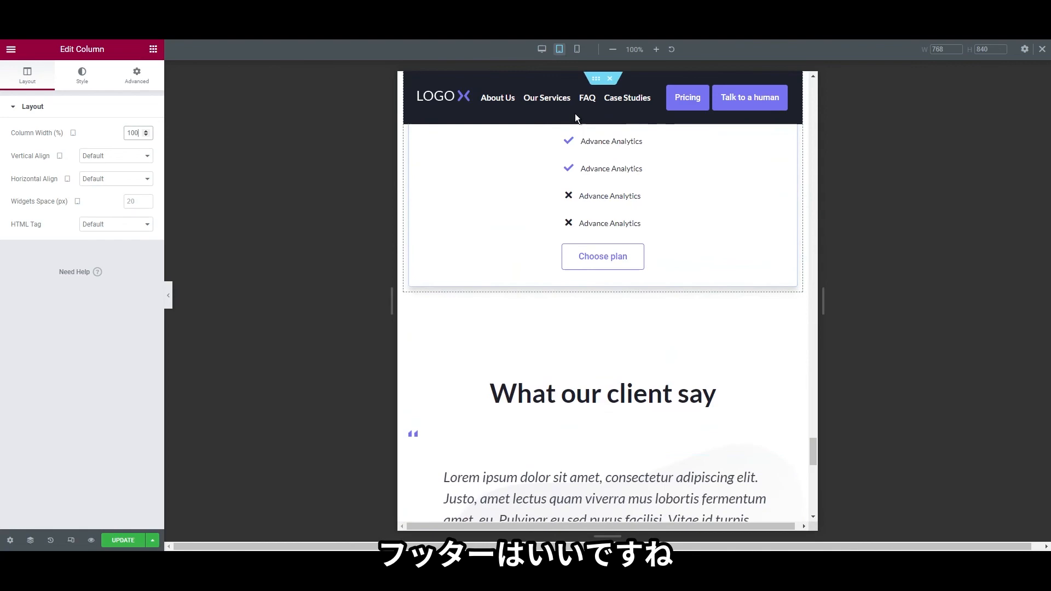
click(541, 50)
scroll(573, 360, up, 10)
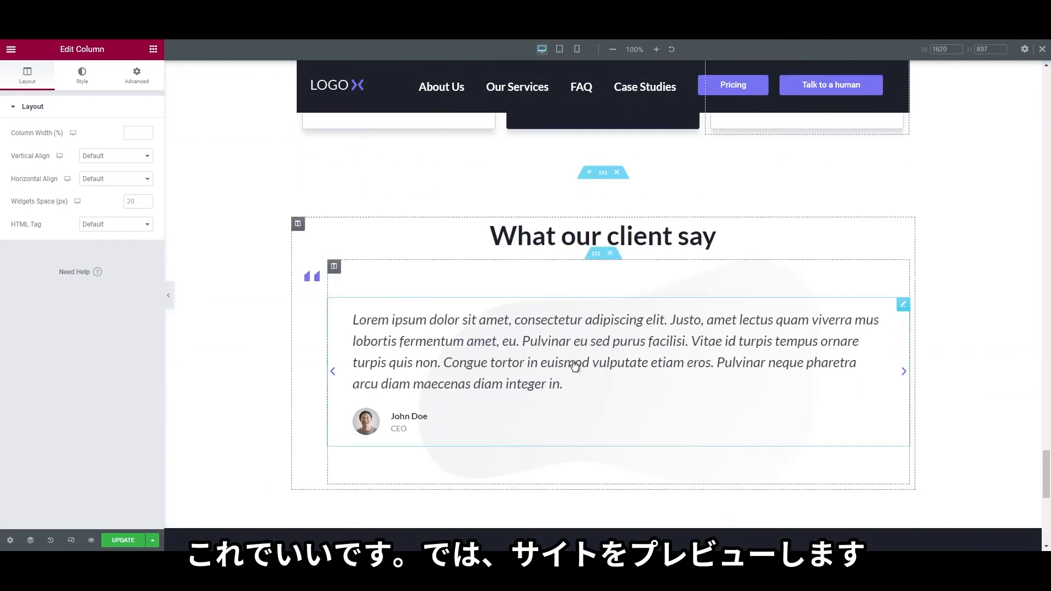
scroll(573, 360, up, 5)
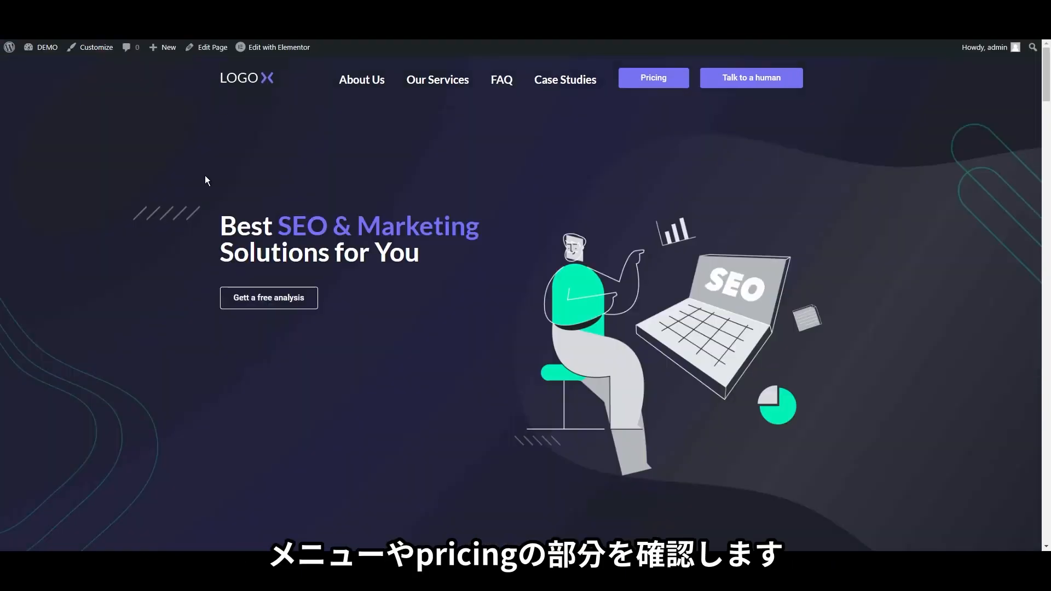
On the live page, use the navigation bar to jump to FAQ, then to the pricing plans
scroll(204, 175, down, 15)
scroll(205, 175, down, 10)
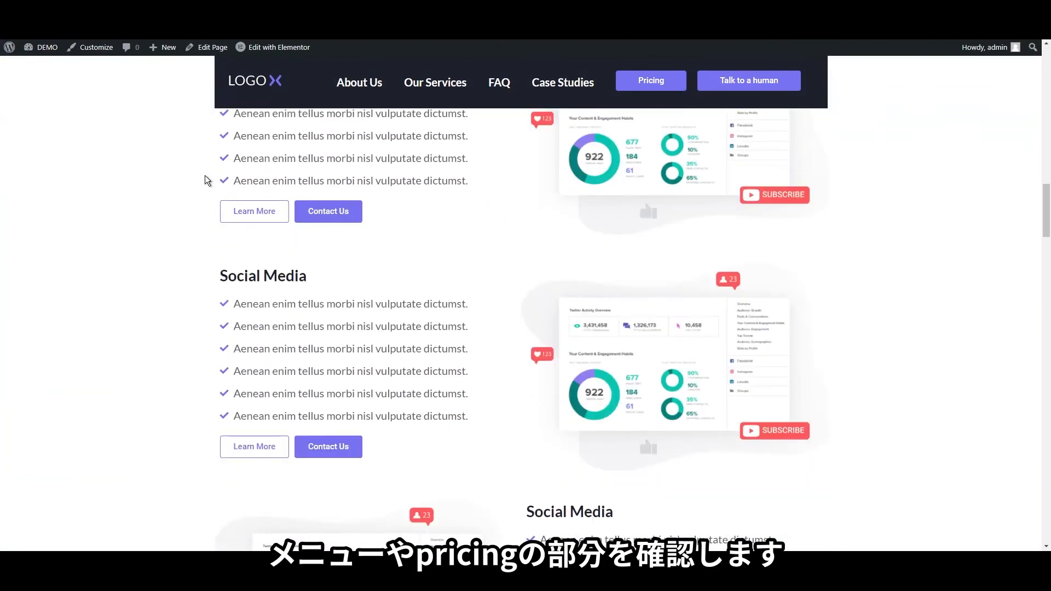
click(506, 82)
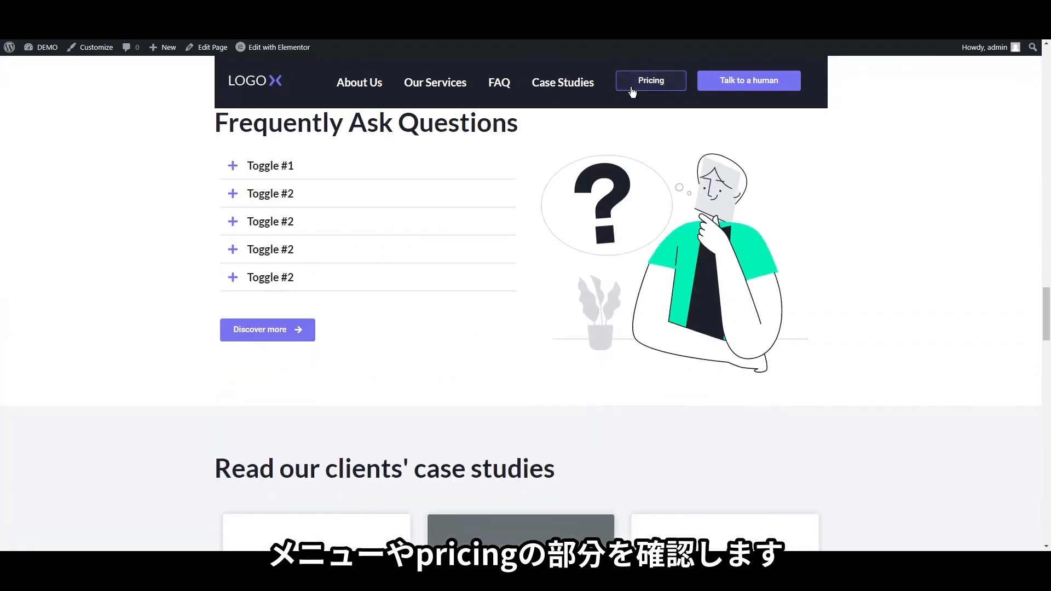
click(650, 81)
scroll(565, 268, down, 7)
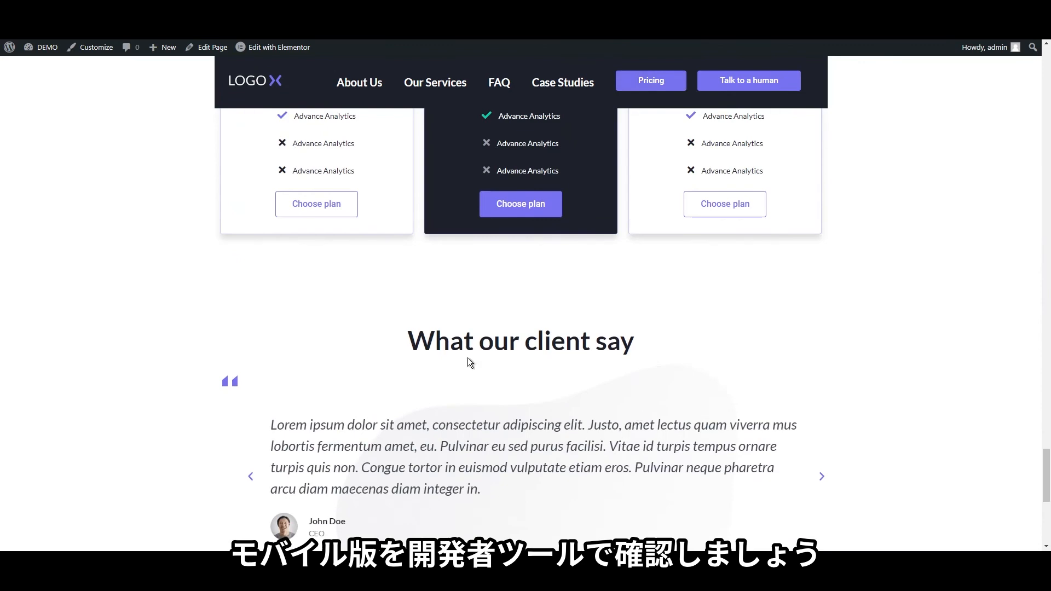
In DevTools device mode, view the page as iPhone X at 100% and scroll through it
key(F12)
click(24, 303)
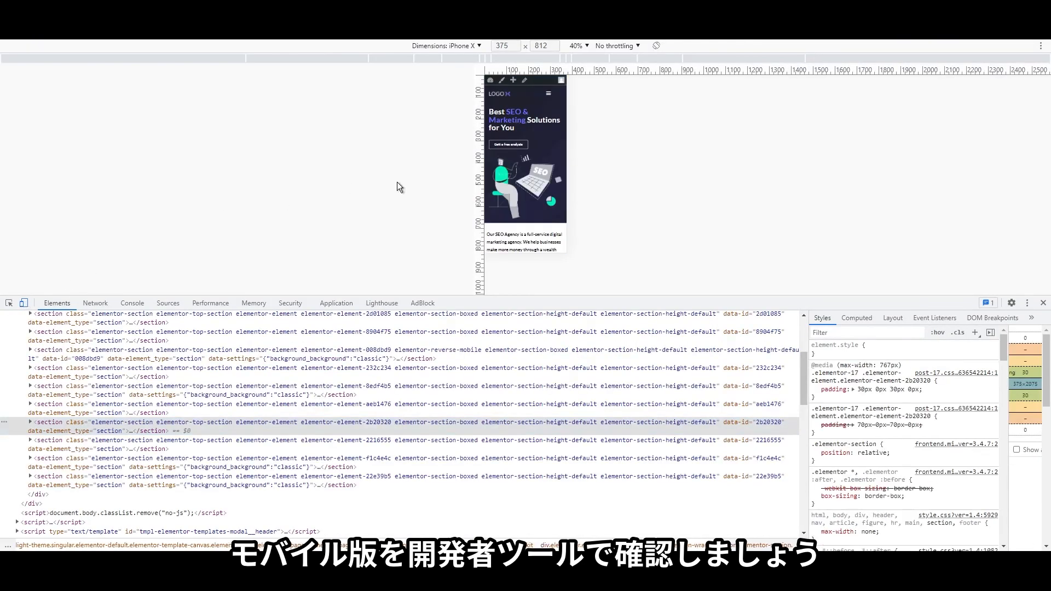
click(578, 46)
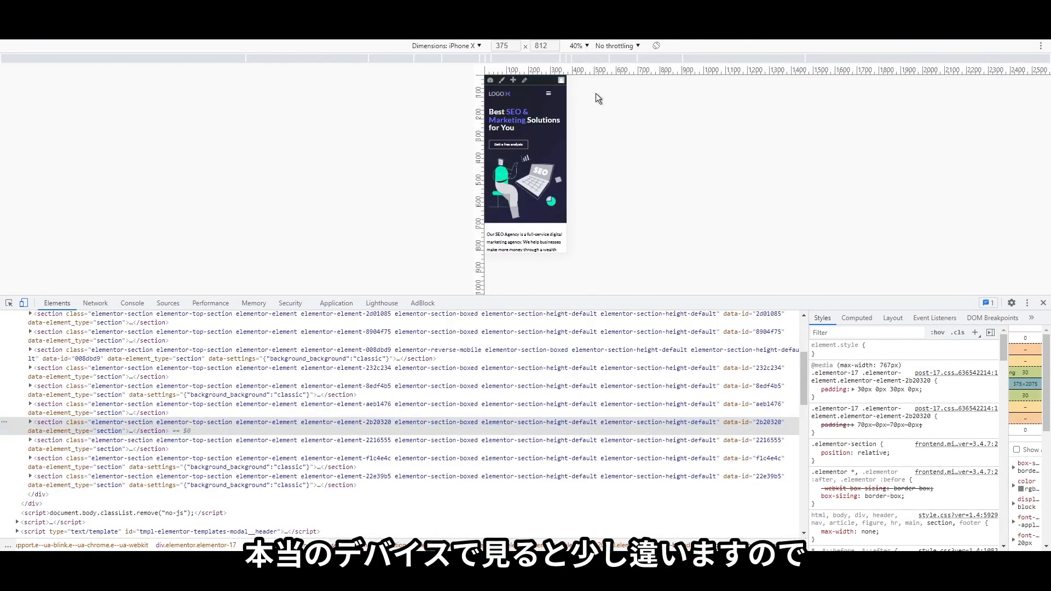
click(596, 93)
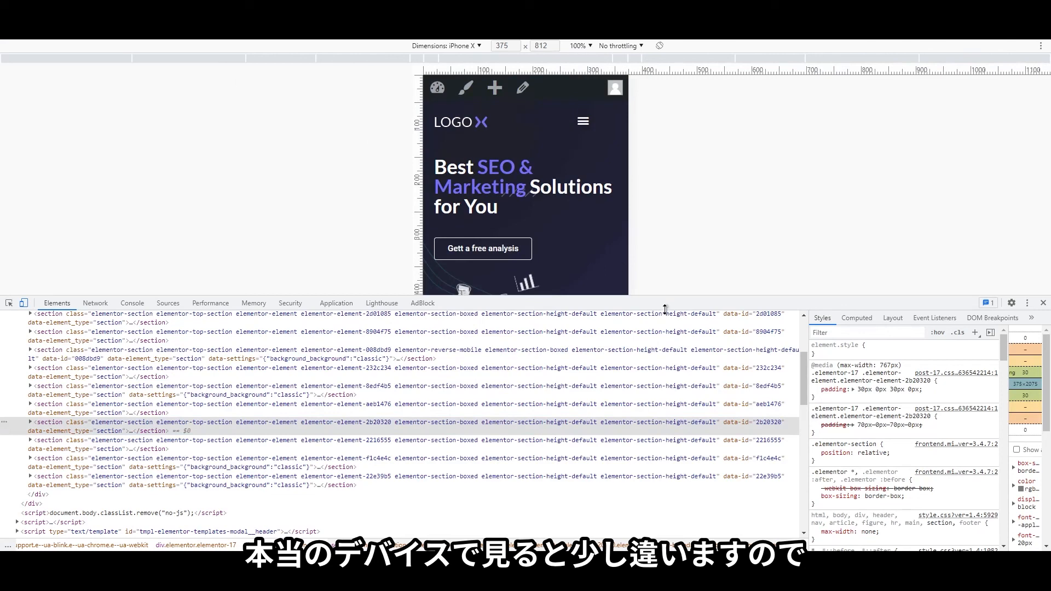
drag(666, 310, 695, 434)
scroll(548, 256, down, 2)
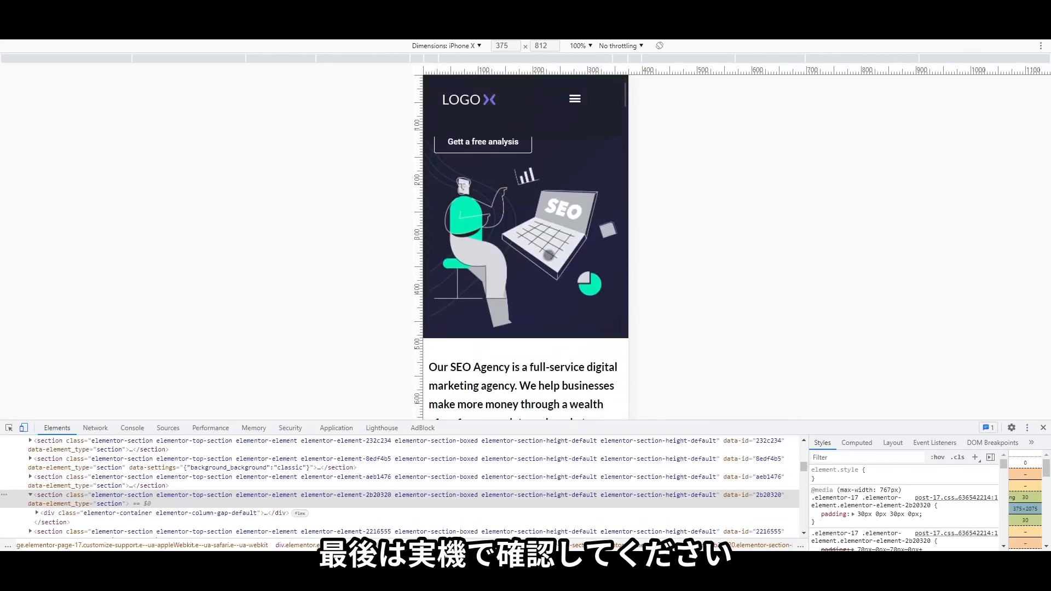
scroll(548, 255, down, 15)
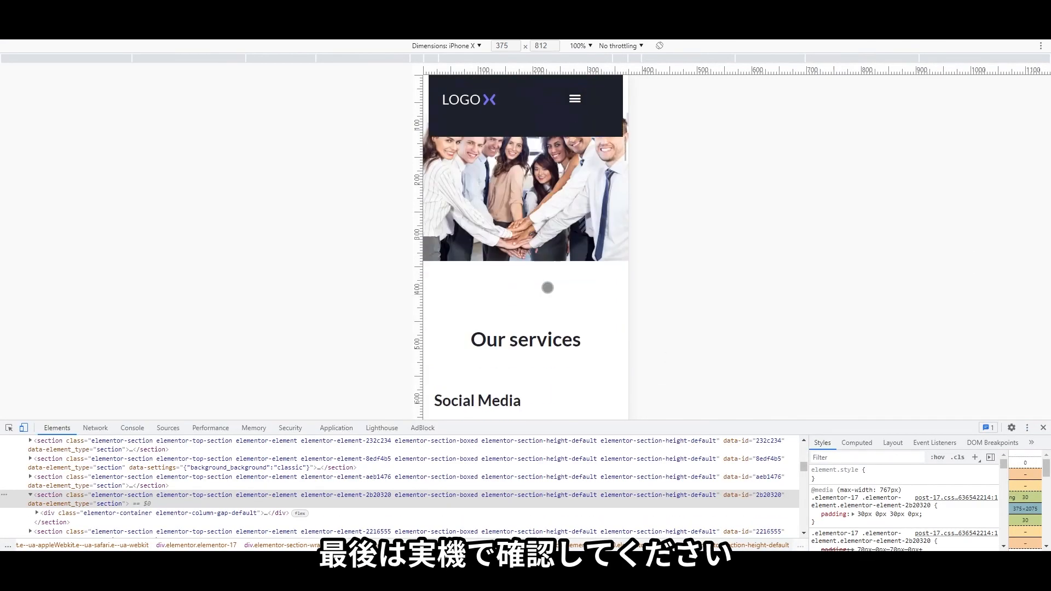
scroll(547, 288, down, 10)
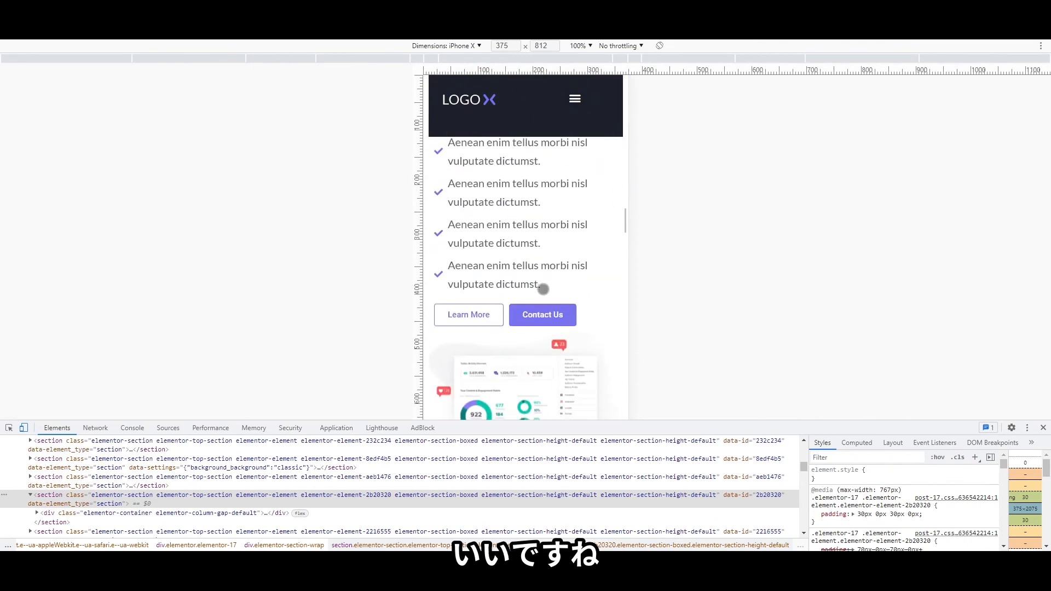
scroll(544, 290, down, 12)
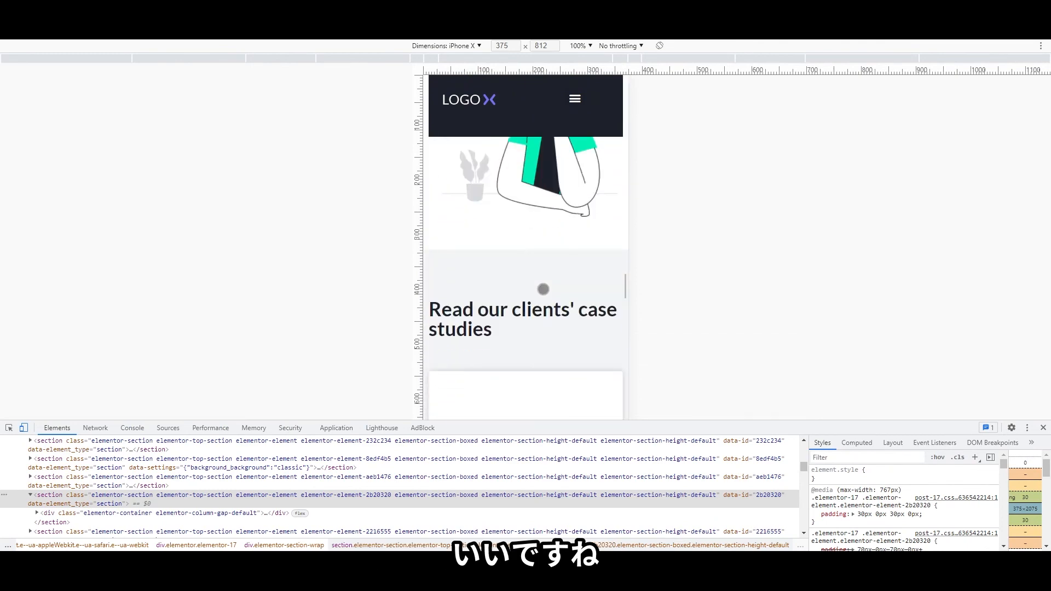
scroll(543, 289, down, 12)
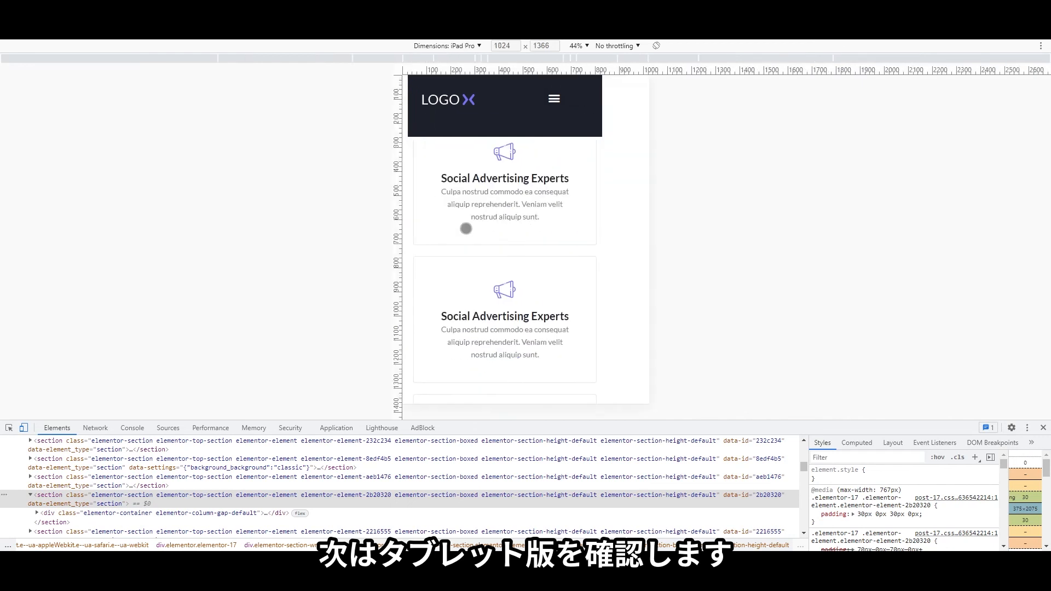
scroll(544, 275, up, 10)
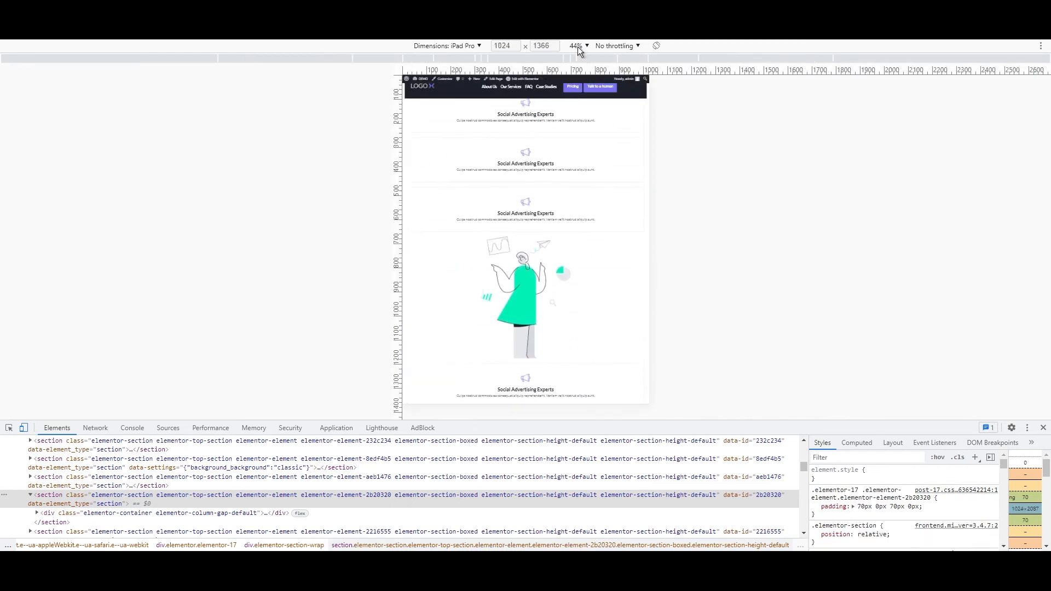
Switch the emulation to iPad Pro at 100% and review the page
click(584, 97)
scroll(548, 257, up, 20)
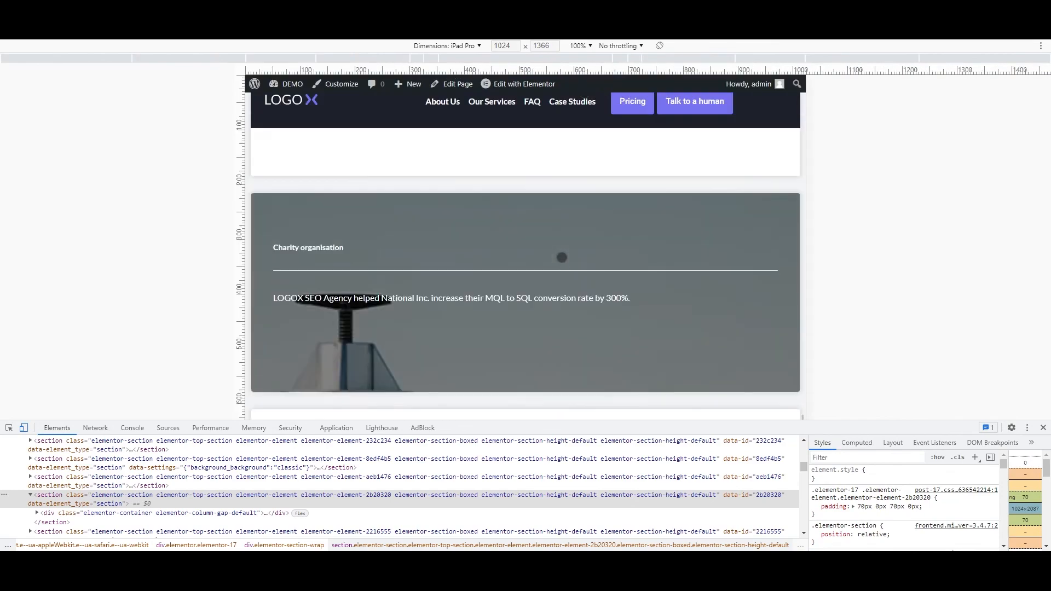
scroll(561, 257, up, 15)
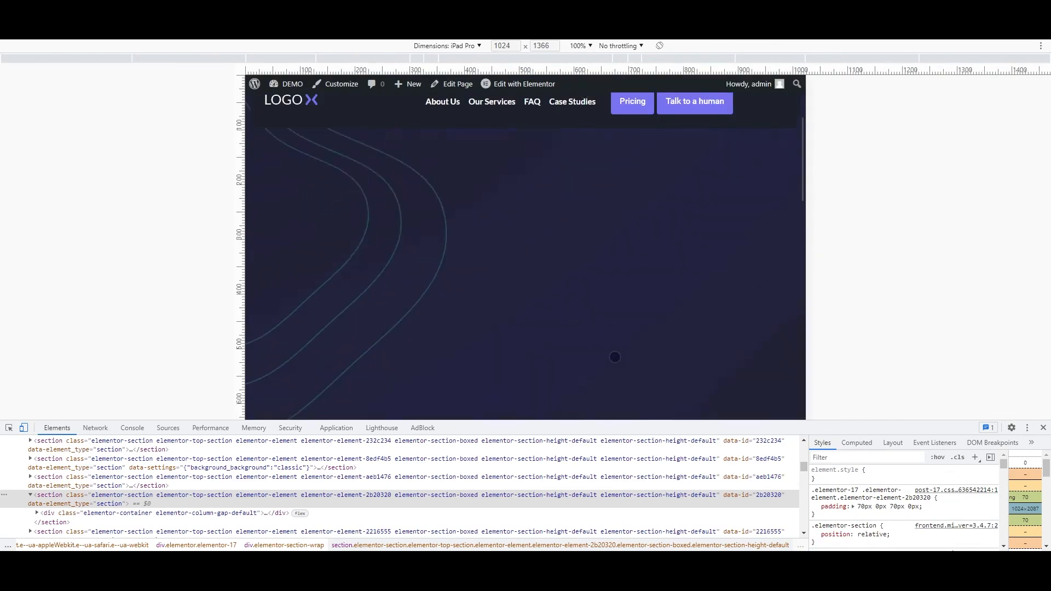
scroll(590, 299, down, 15)
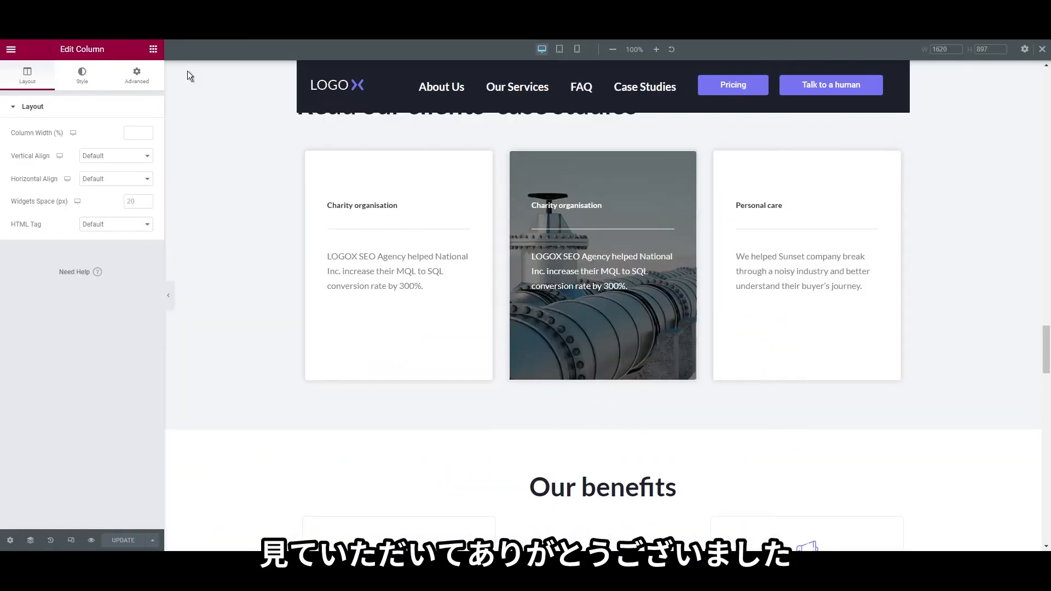
scroll(501, 275, up, 15)
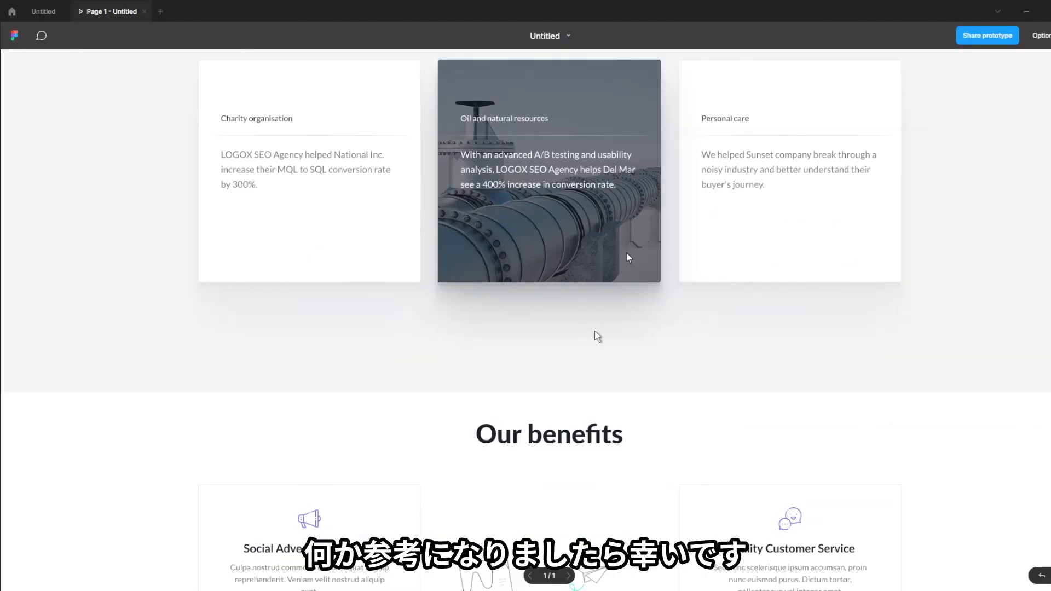
Scroll up the Figma prototype to the SEO Agency hero with award badges and client logos
scroll(595, 331, up, 10)
scroll(583, 316, up, 15)
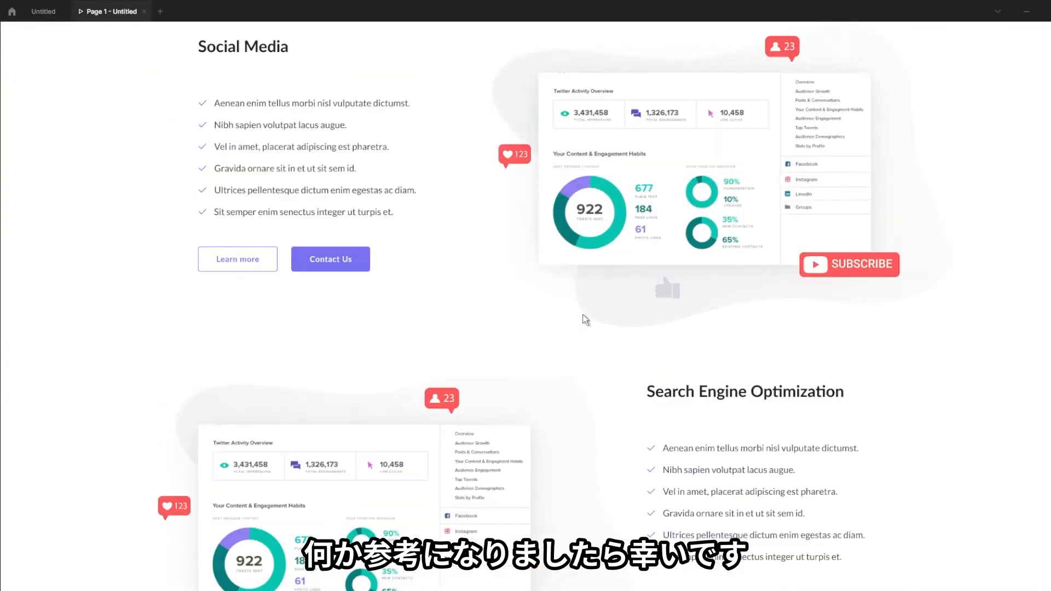
scroll(583, 320, up, 15)
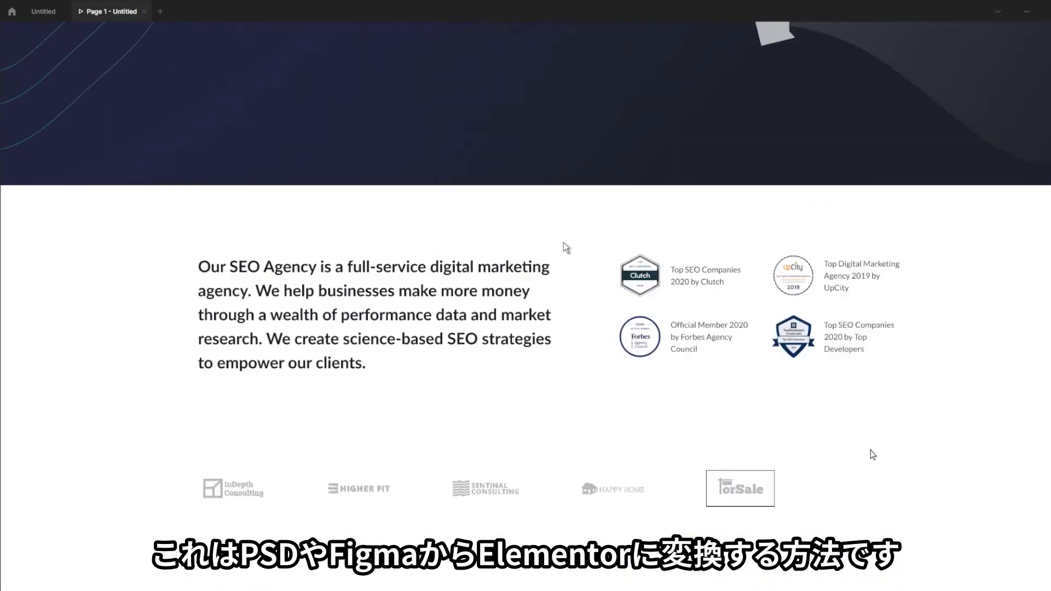